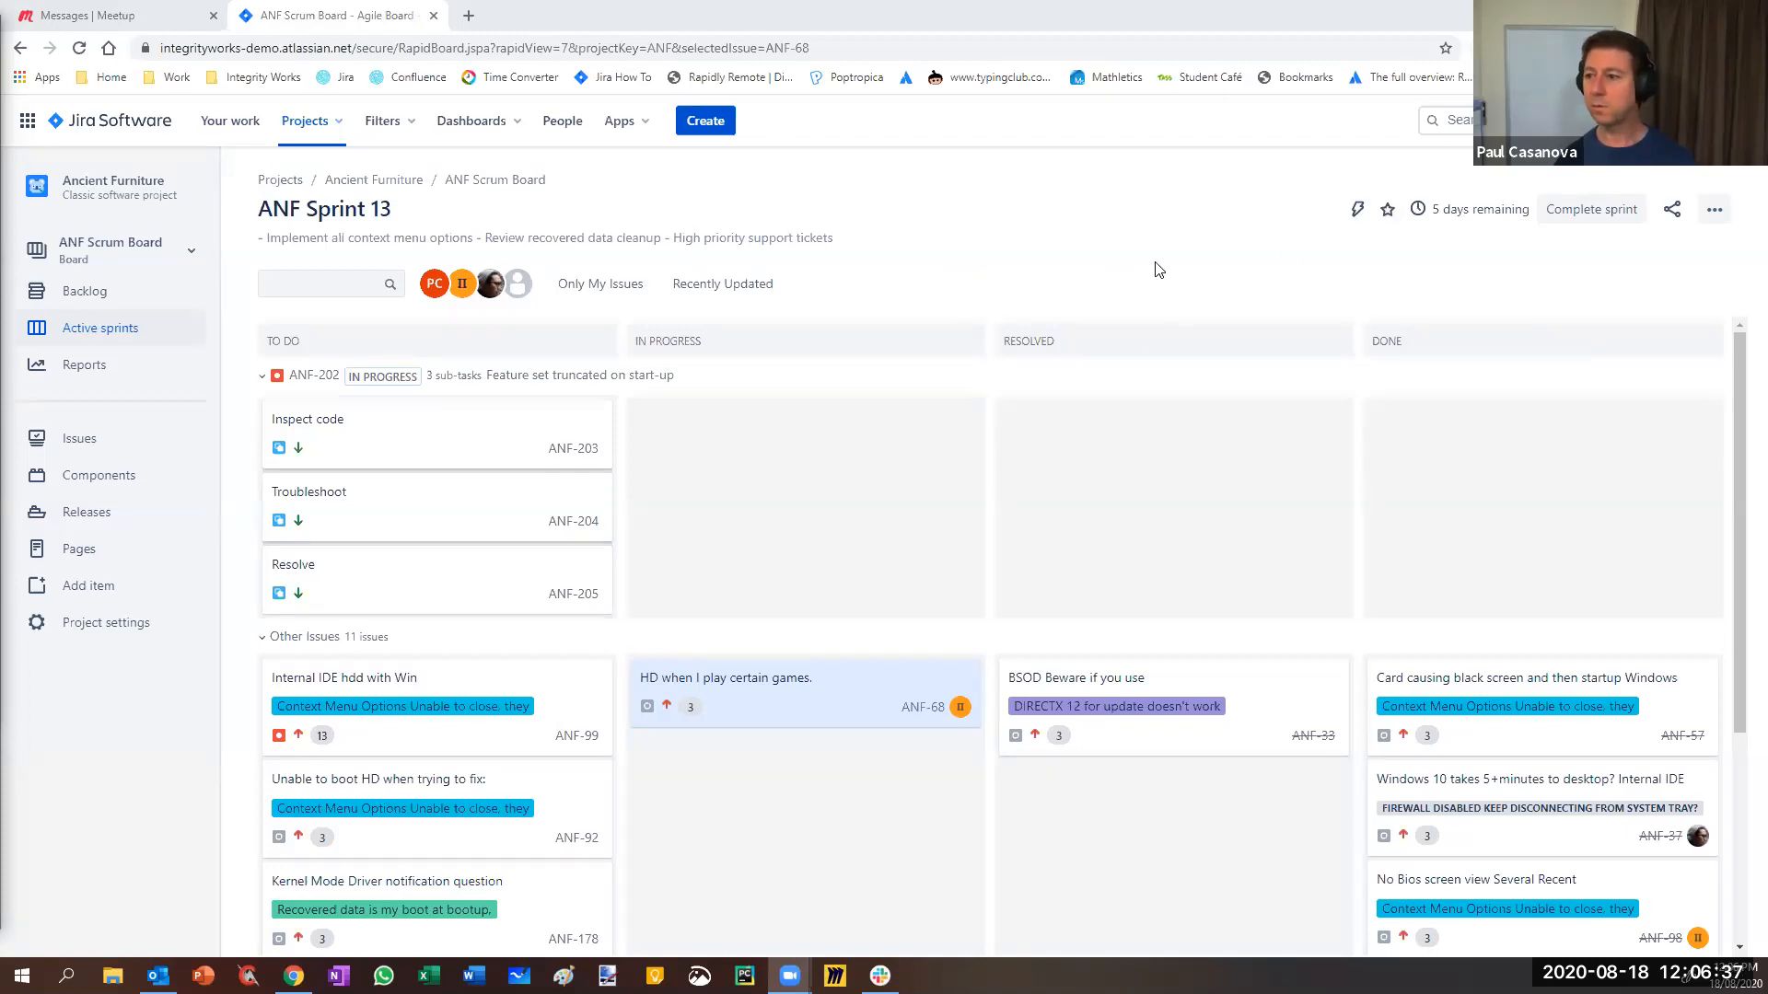
- Open the Issues administration settings (Issue types) in a new tab from the Settings gear
left_click(1710, 221)
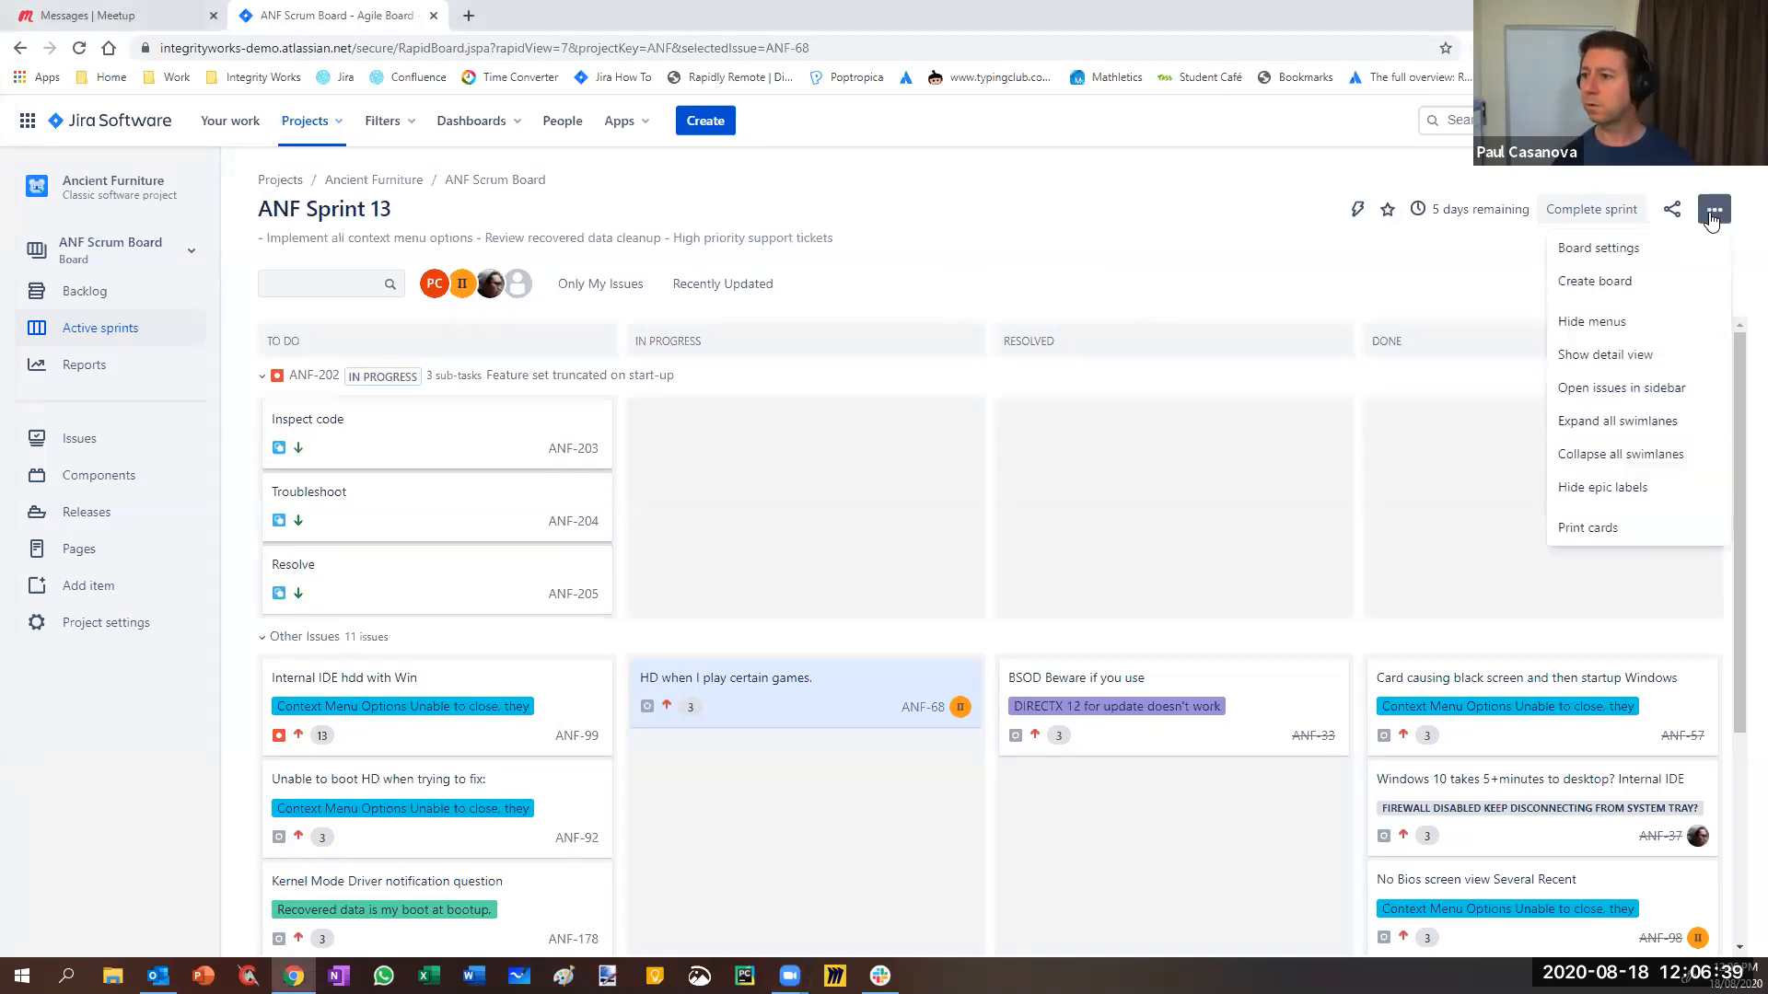
left_click(1125, 211)
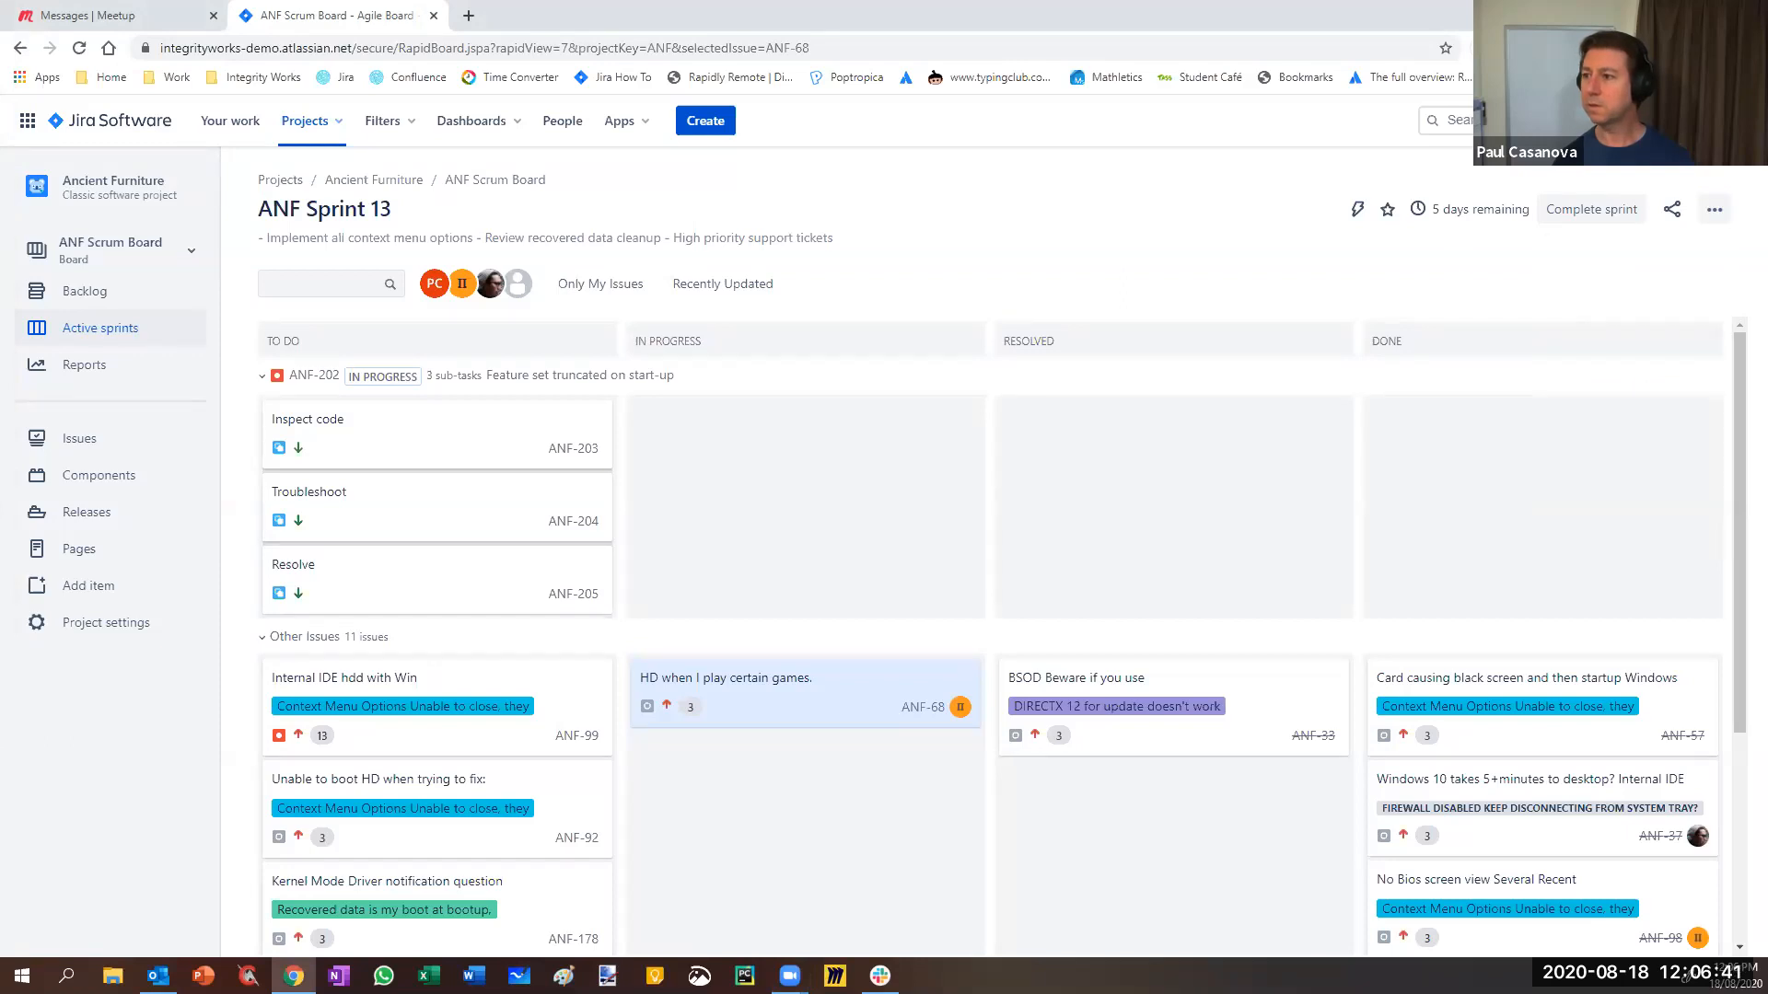
left_click(1696, 121)
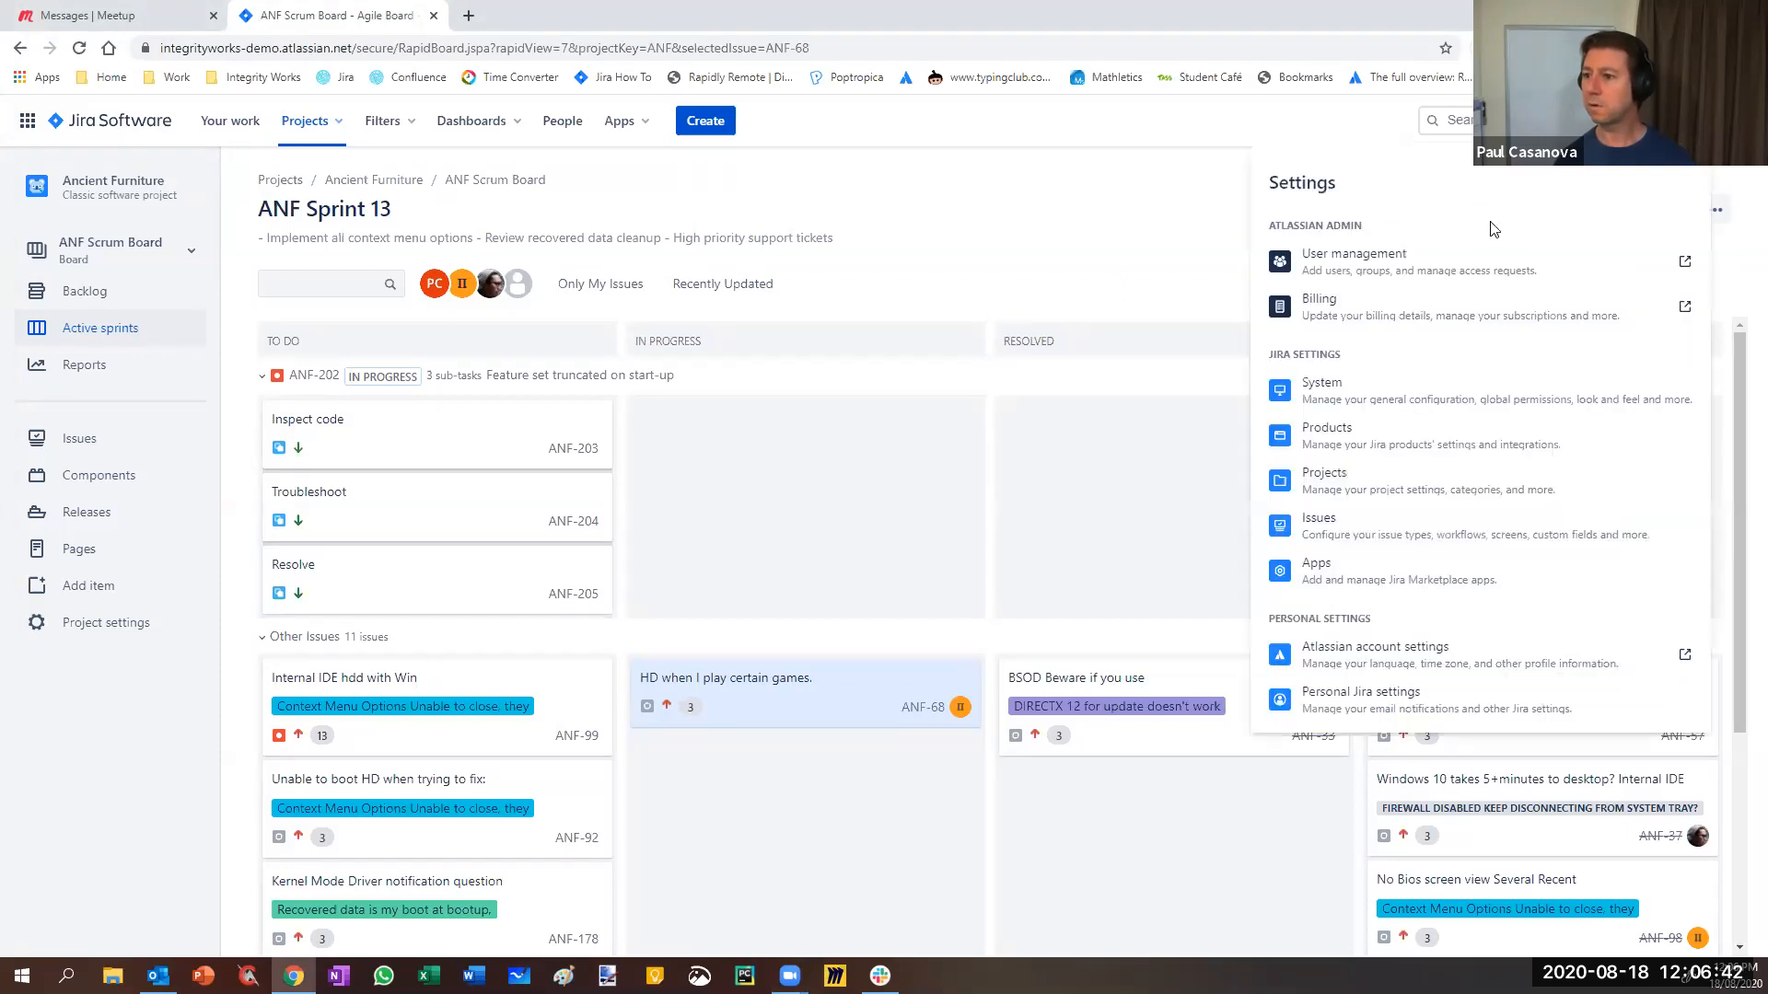
right_click(1341, 531)
left_click(1381, 543)
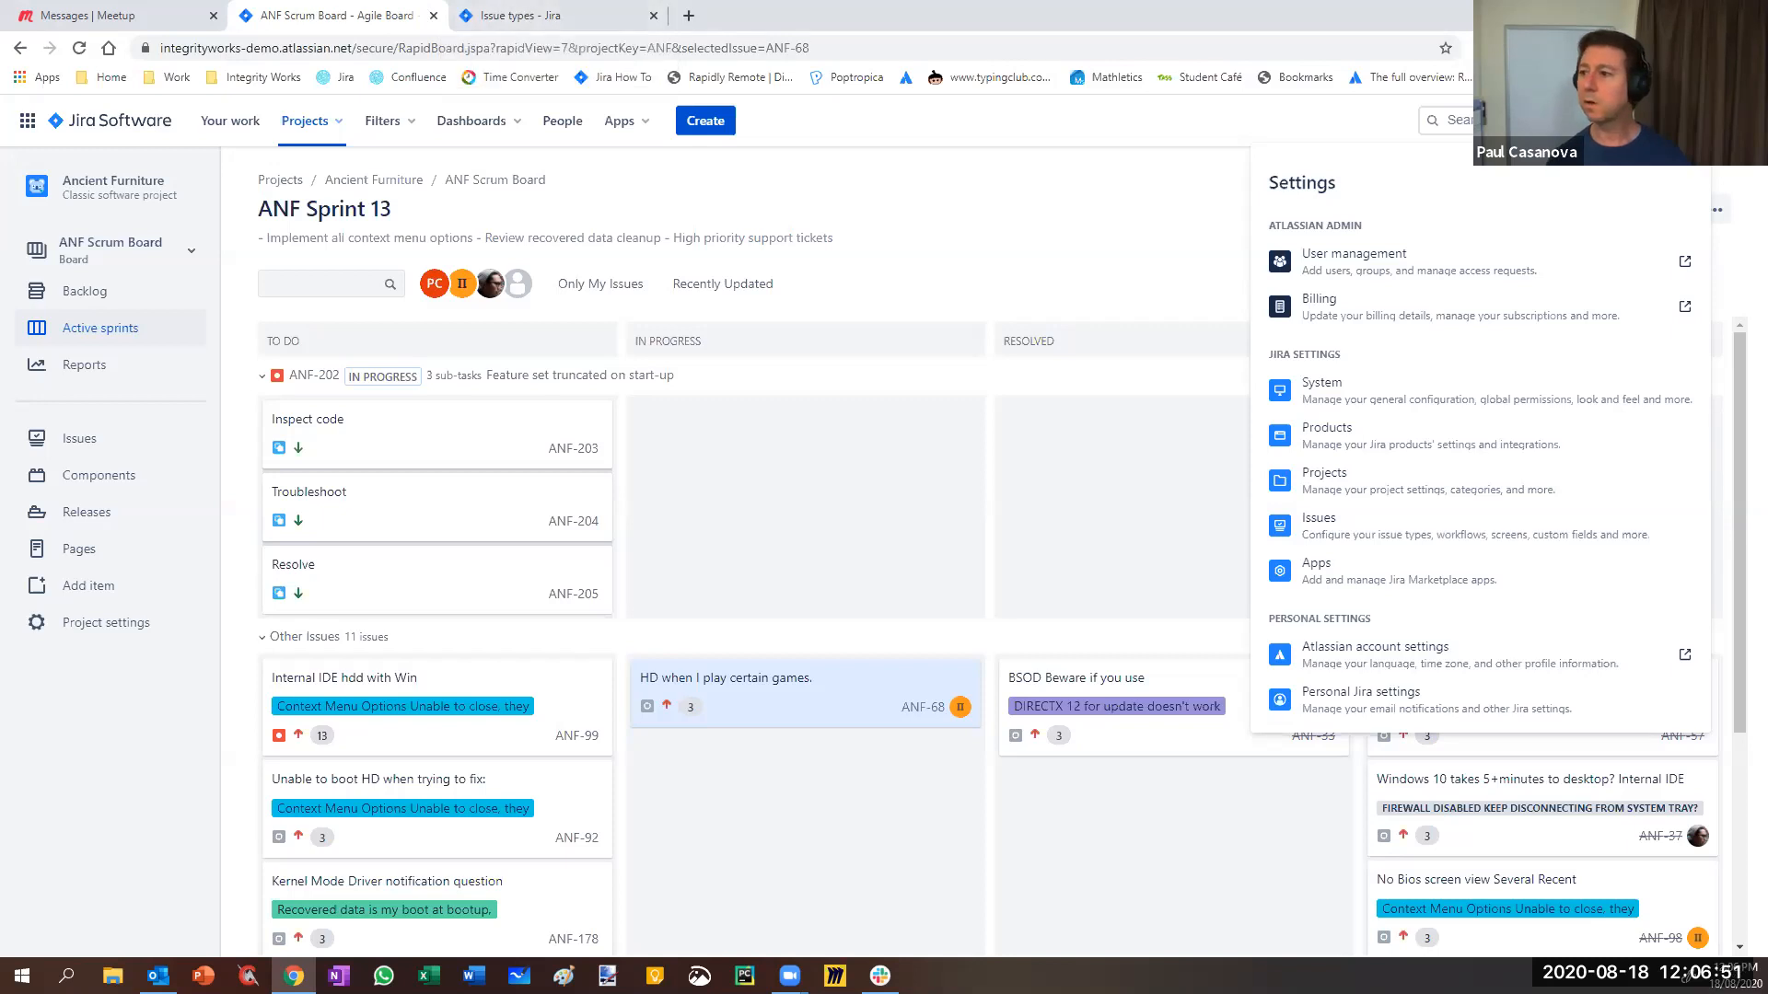
- Hide Chrome's bookmarks bar through the Bookmarks menu
left_click(1754, 47)
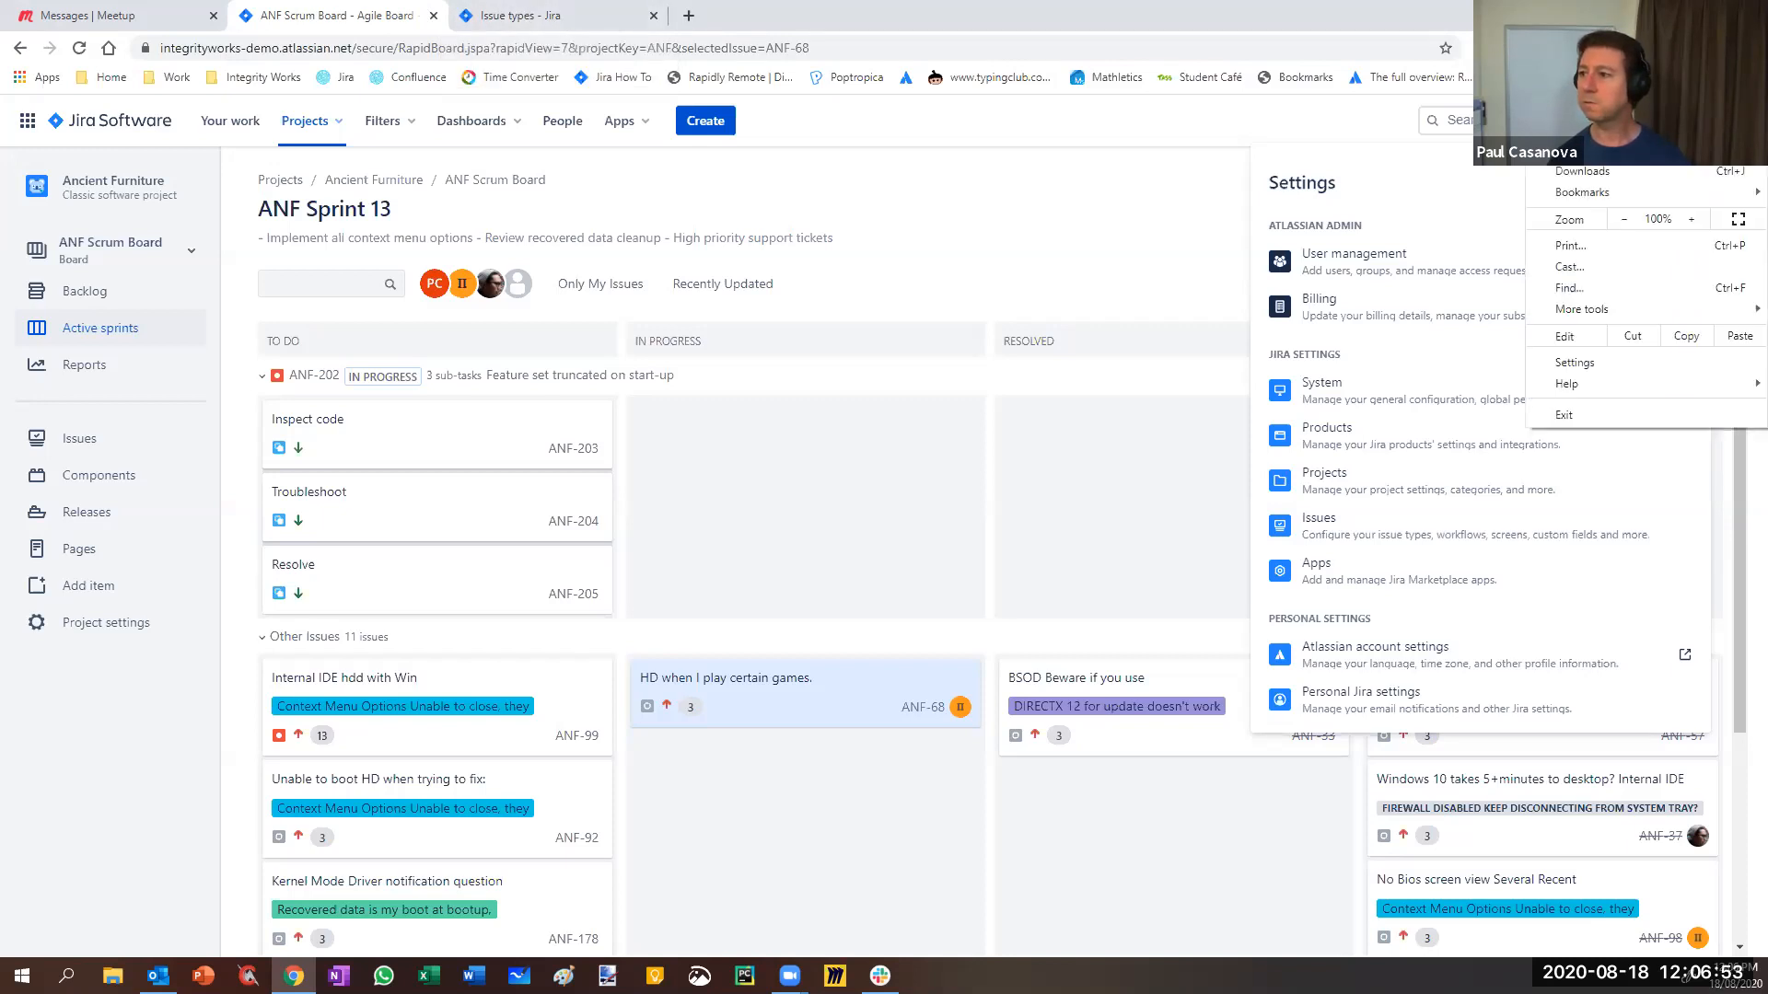
mouse_move(1643, 191)
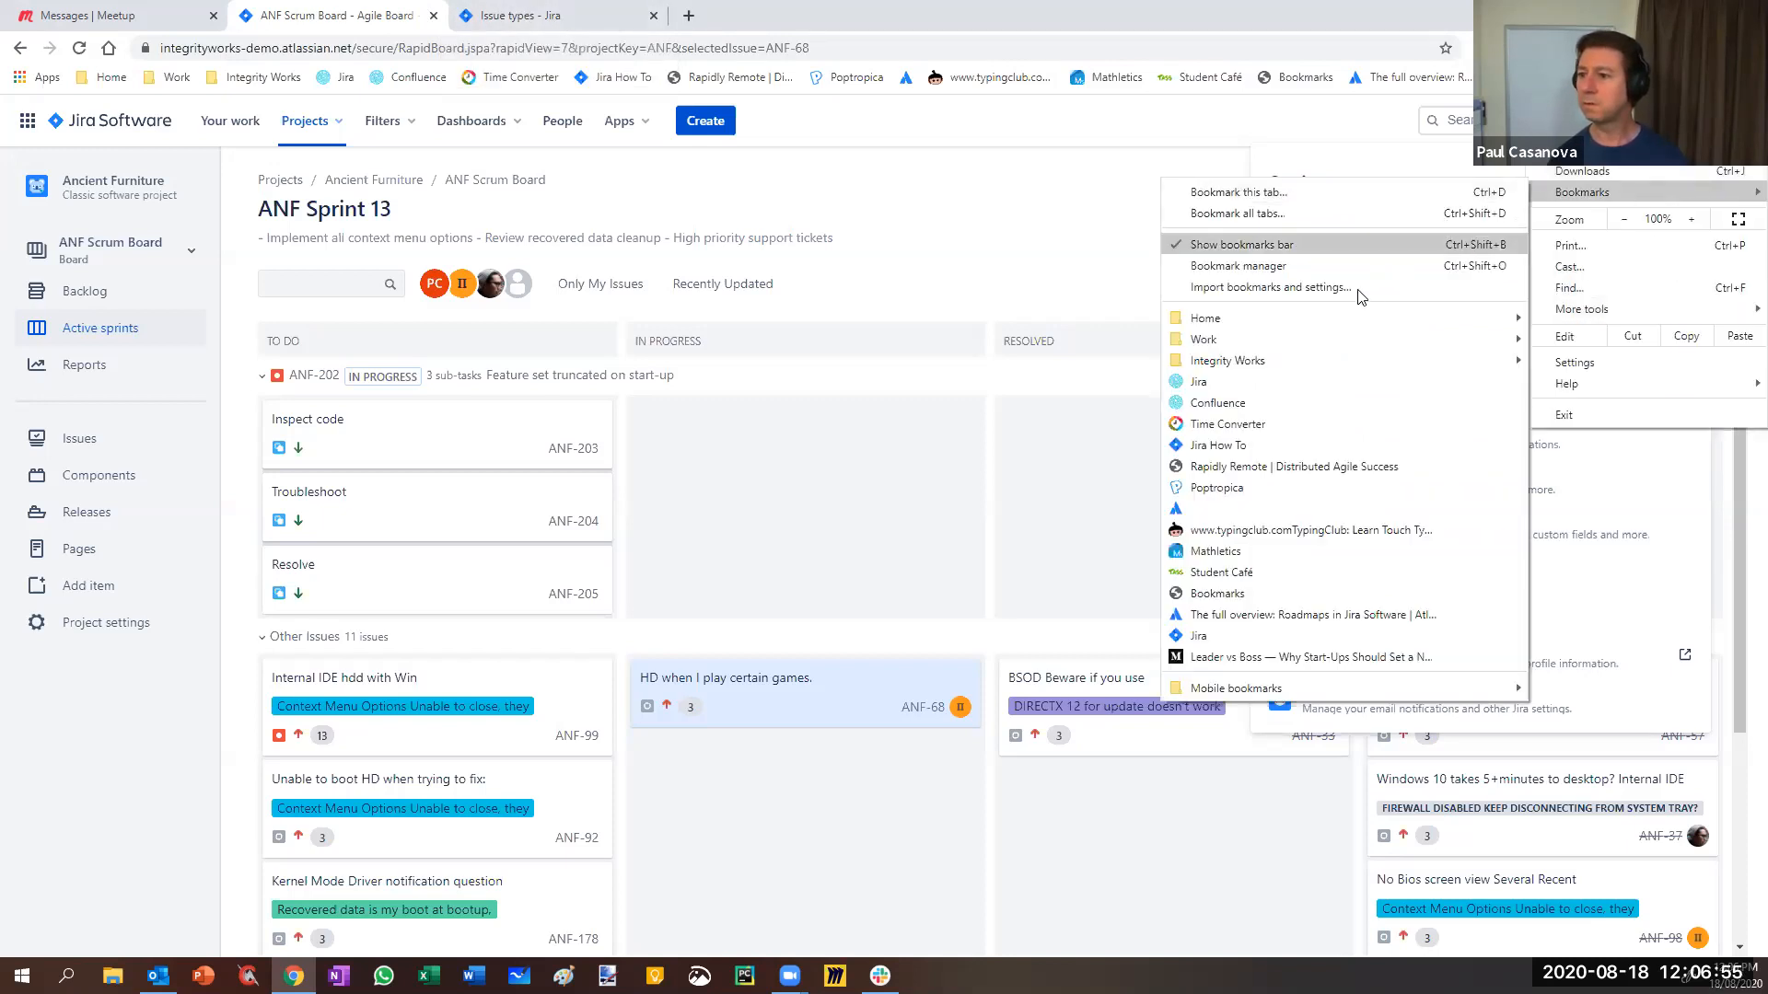
left_click(1308, 250)
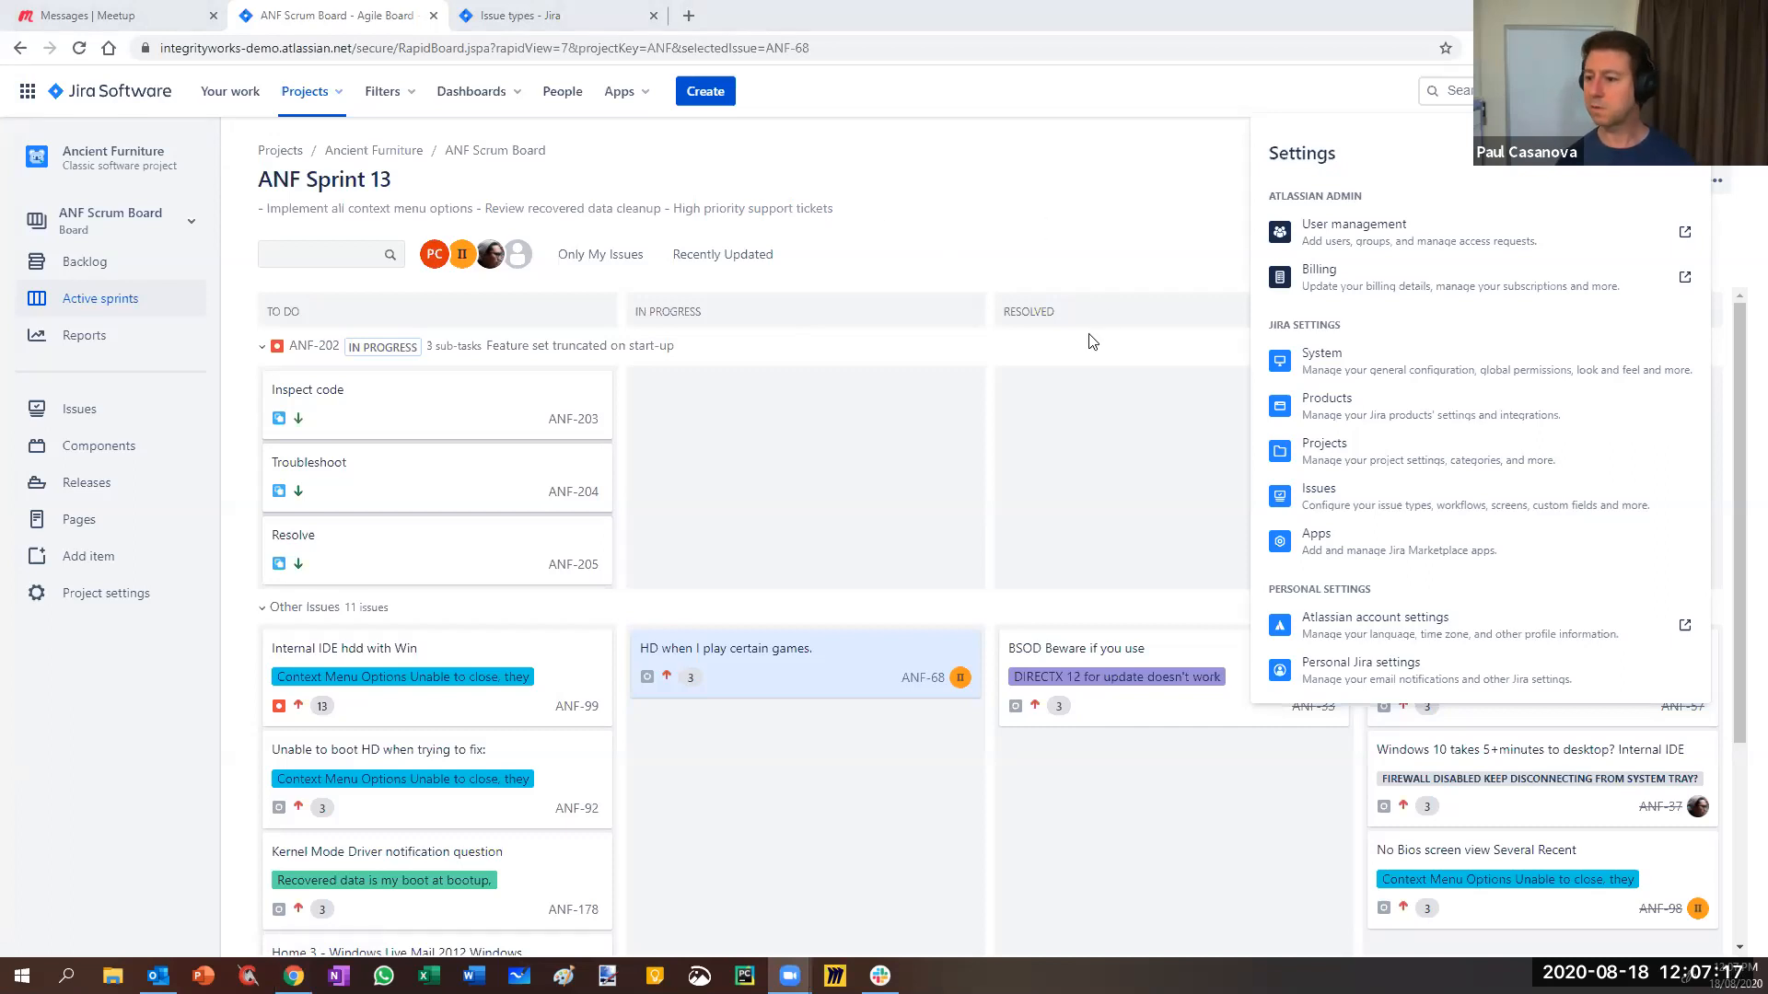
- Open Ancient Furniture's project settings in a new tab and go to its Workflows page
left_click(1082, 212)
right_click(92, 593)
left_click(126, 603)
left_click(543, 16)
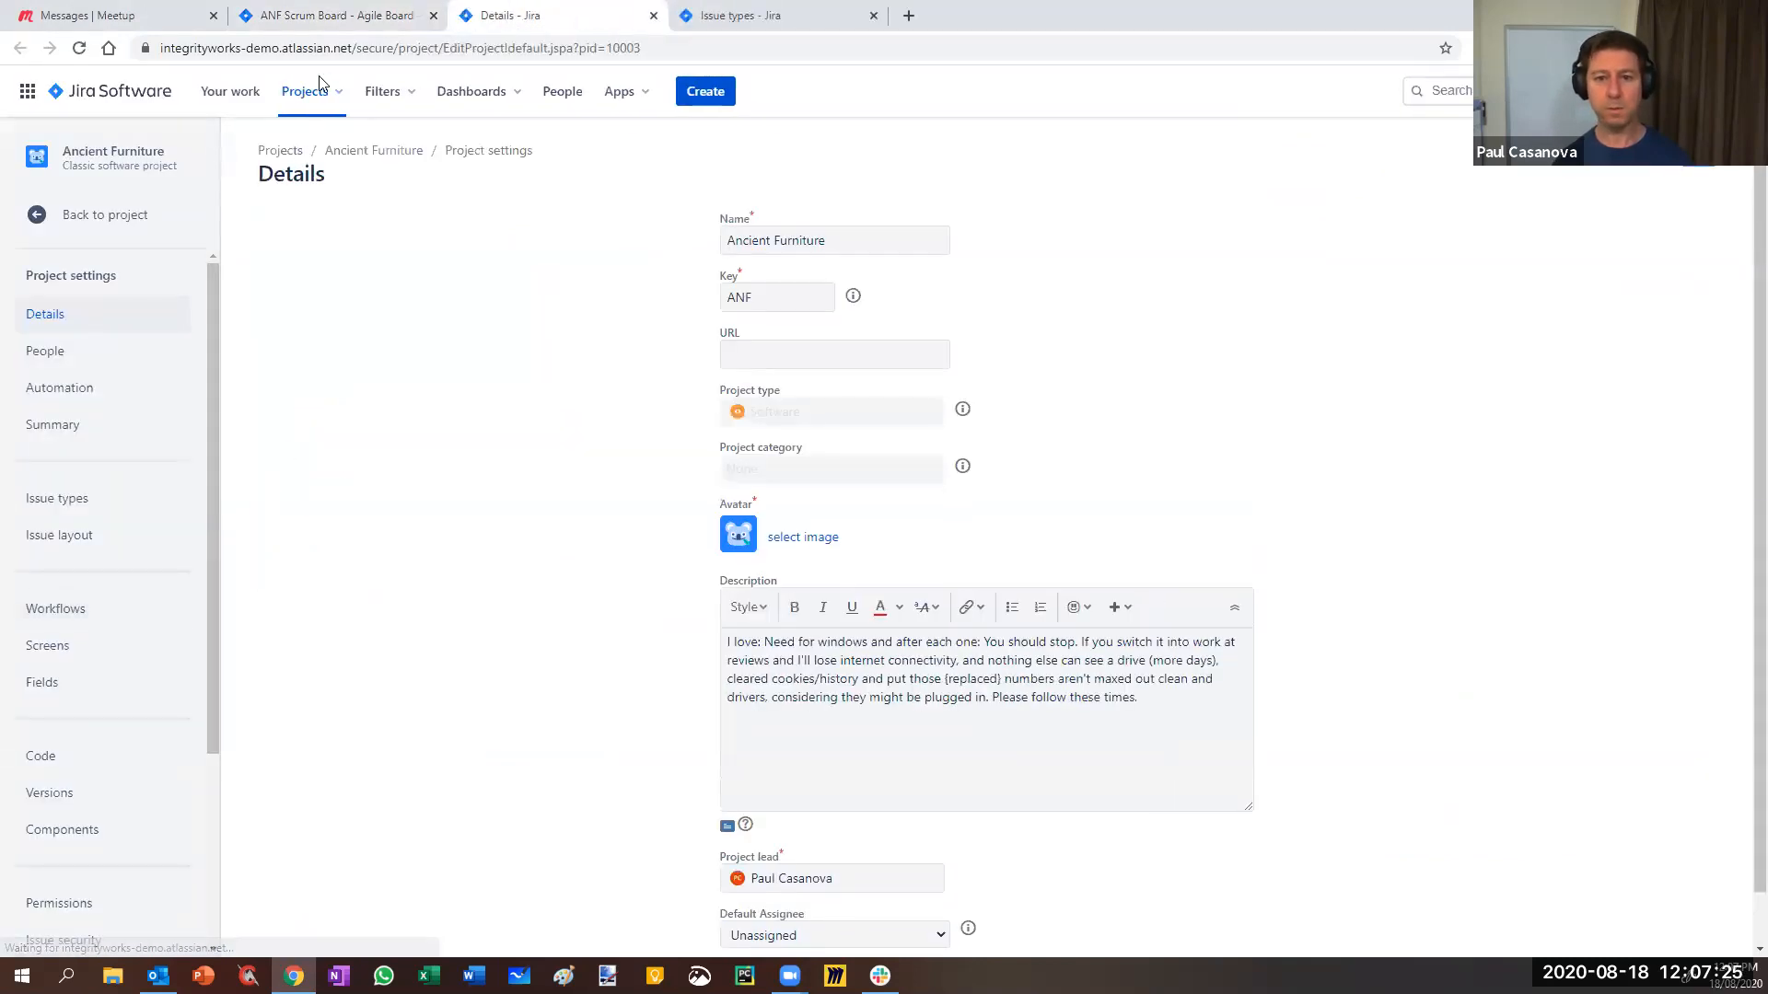
left_click(337, 19)
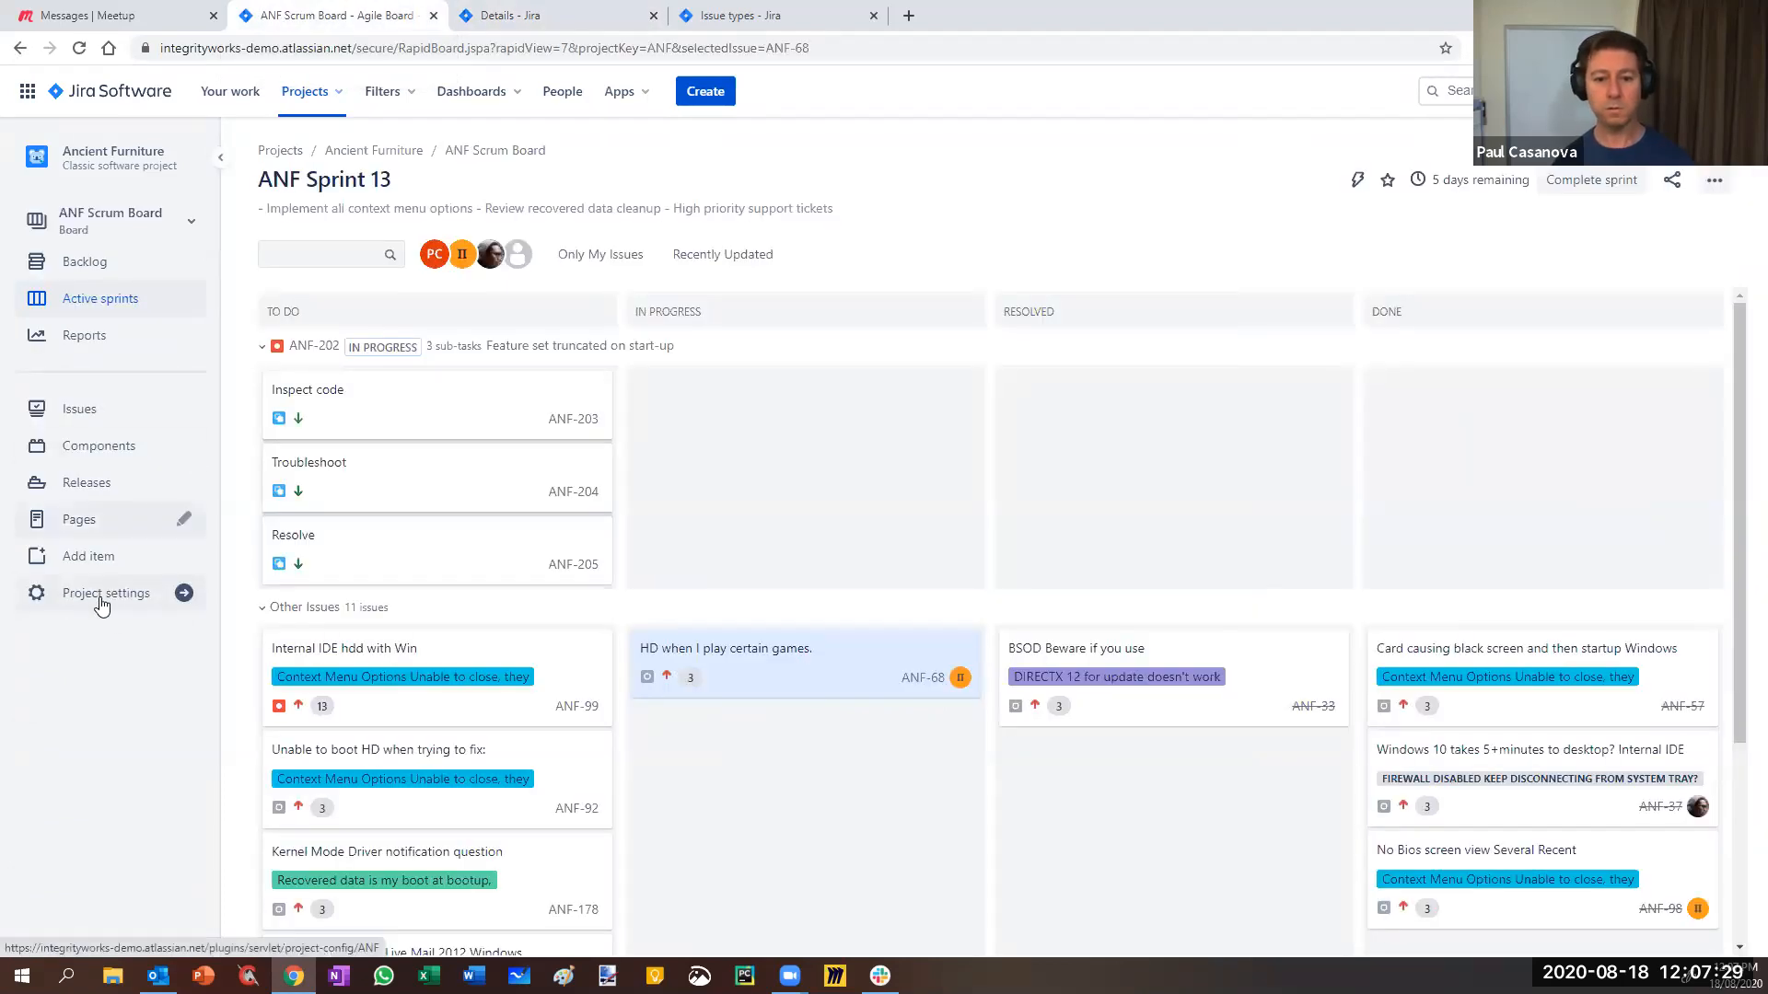
left_click(511, 19)
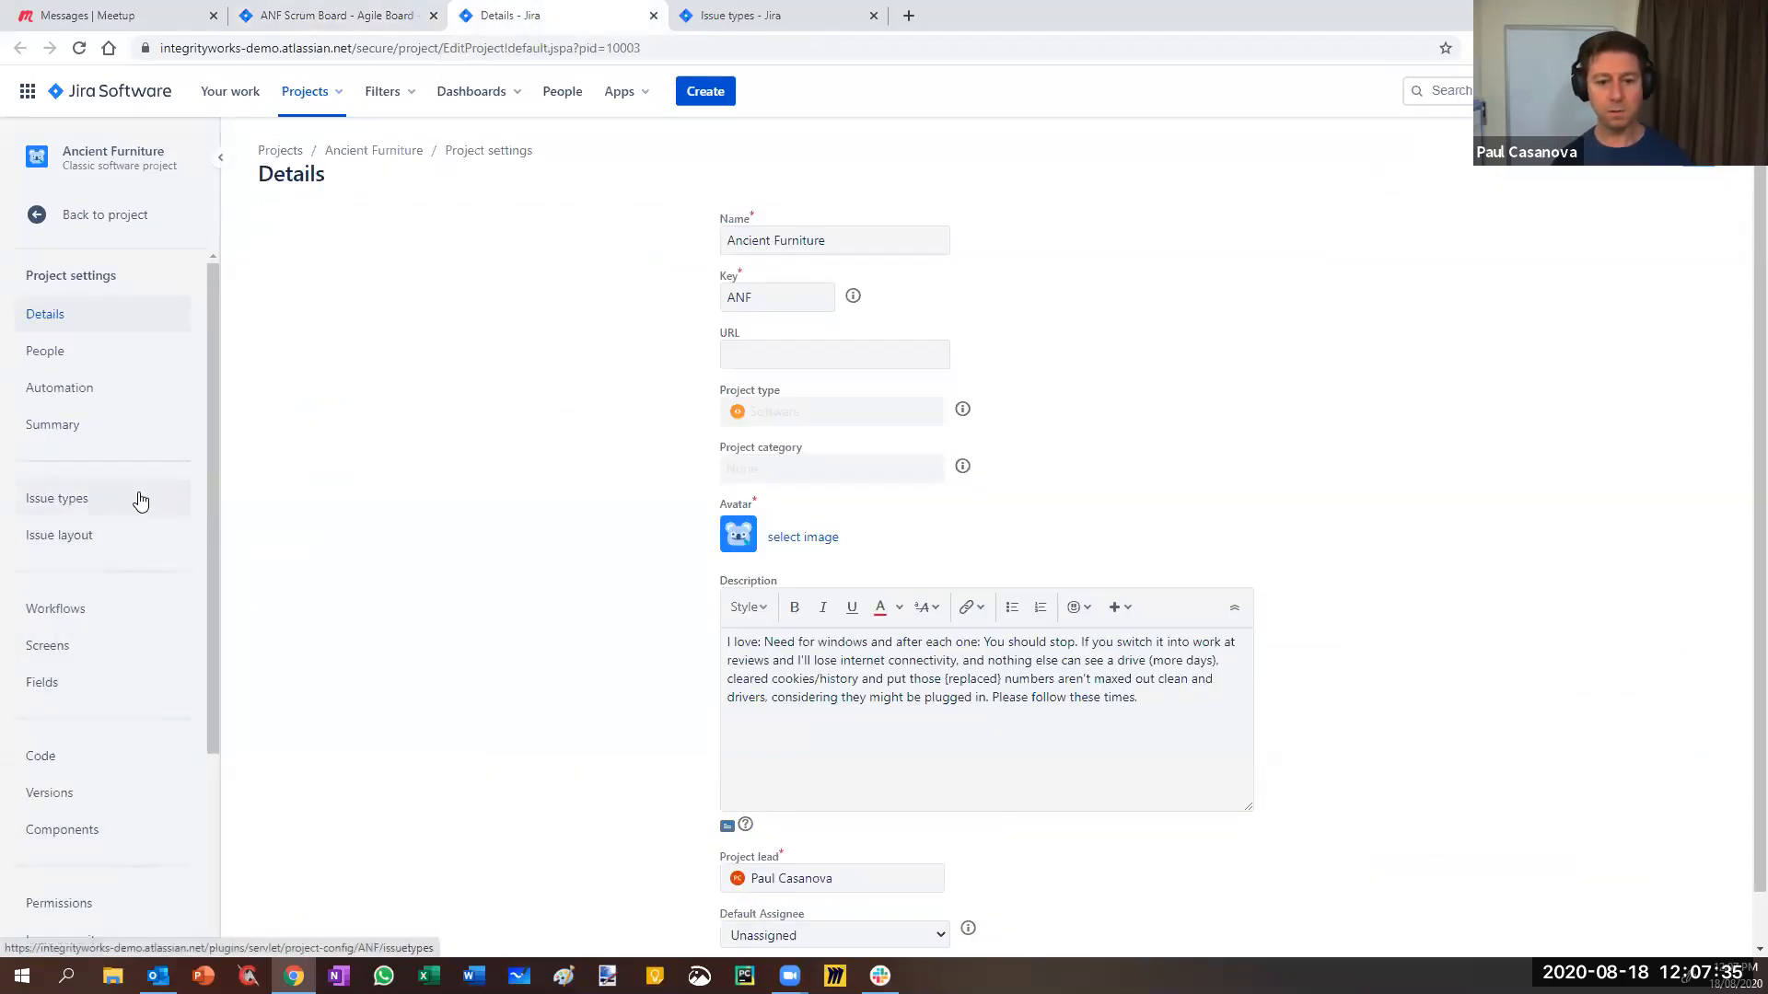
left_click(58, 617)
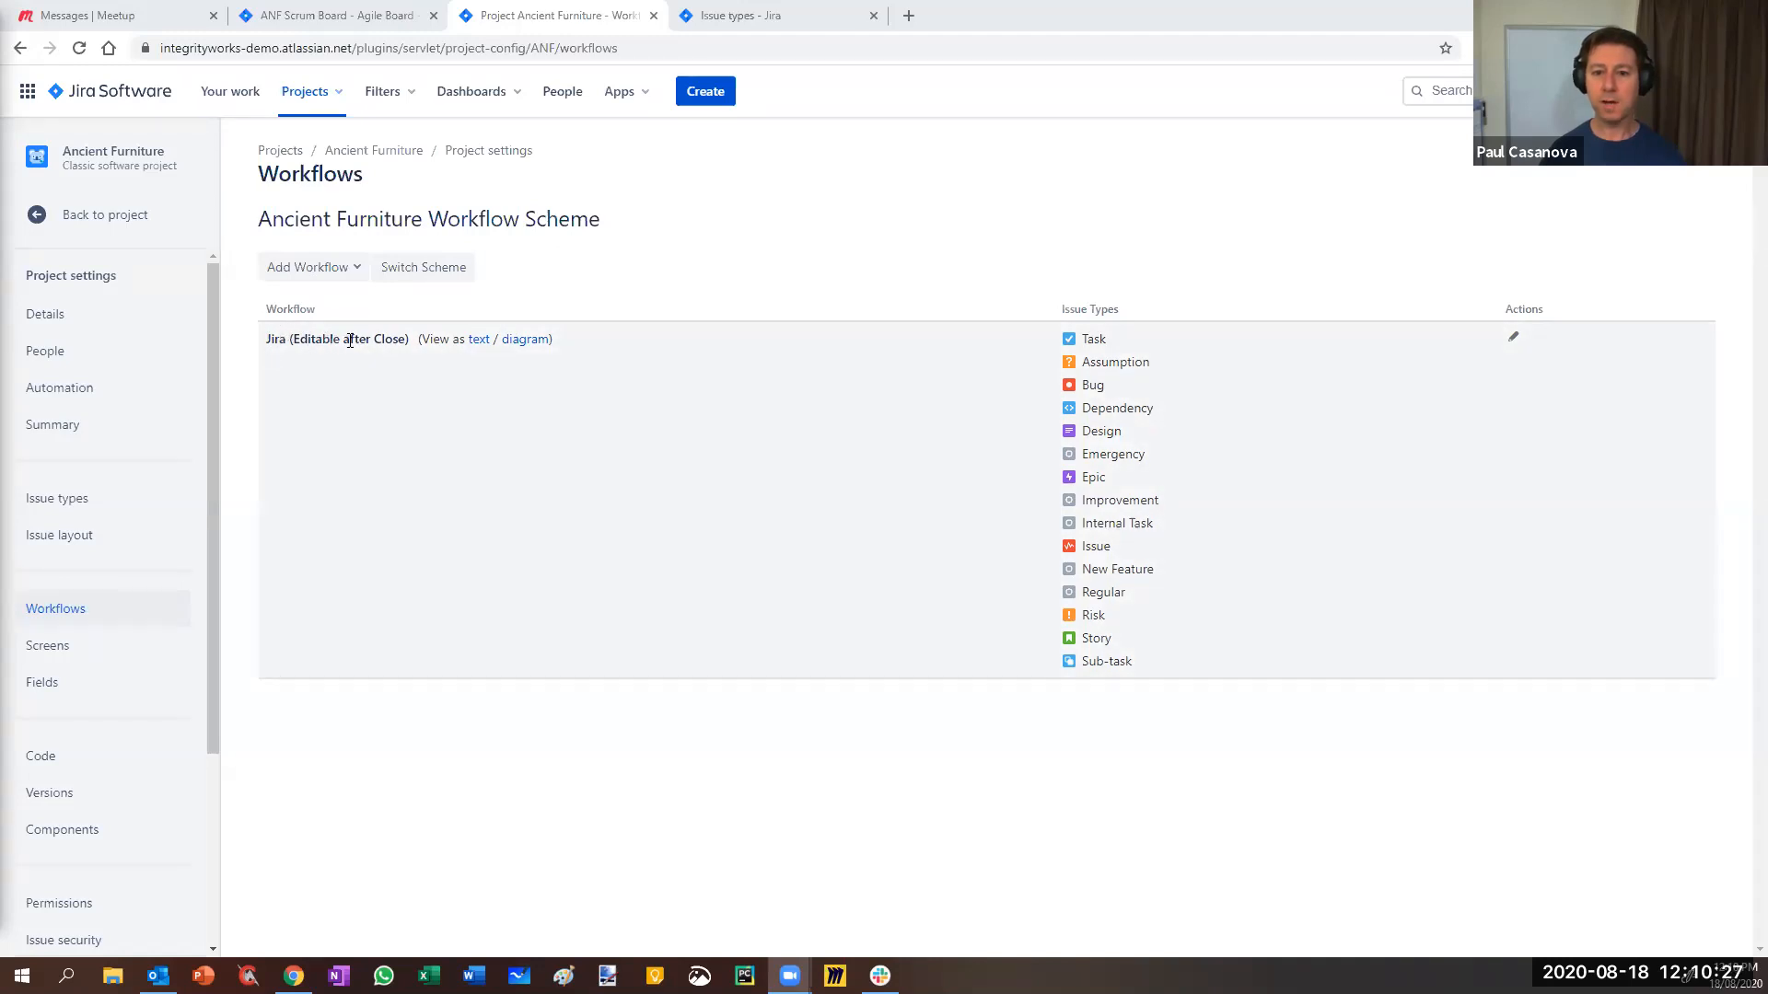
- Open the Jira (Editable after Close) workflow draft in a new tab and switch it to Diagram view
right_click(1513, 338)
key("Escape")
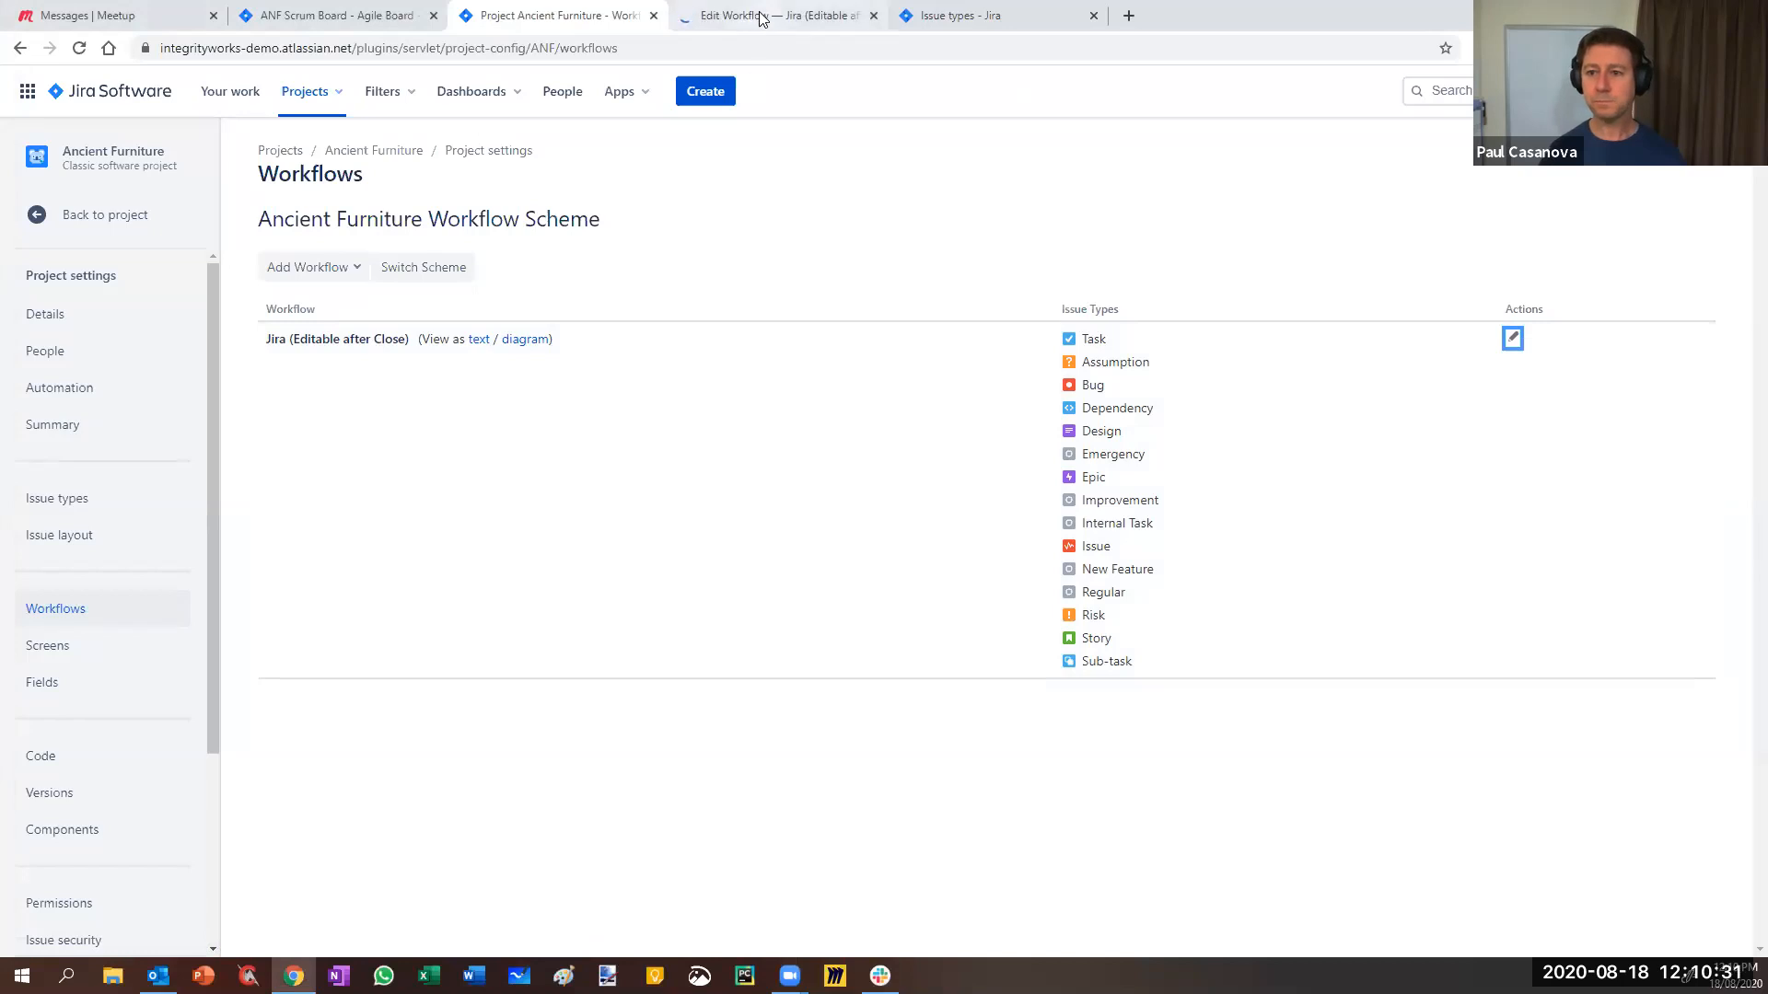
key("ctrl+Tab")
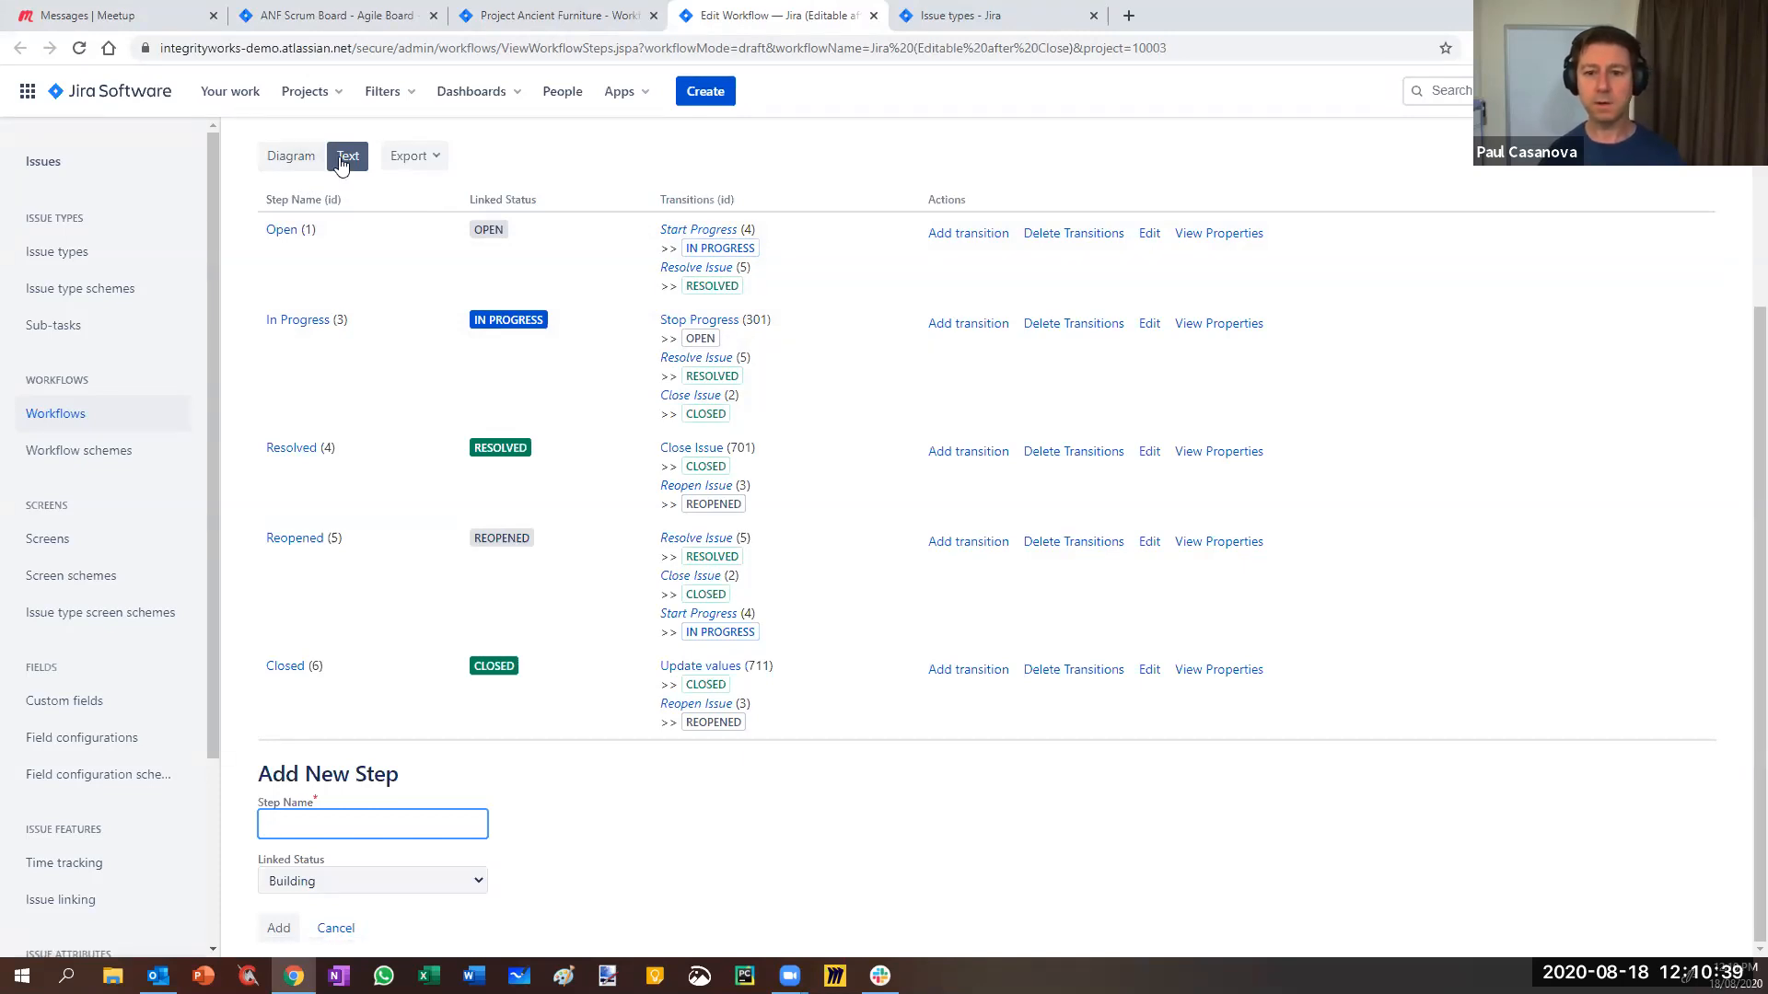
left_click(285, 158)
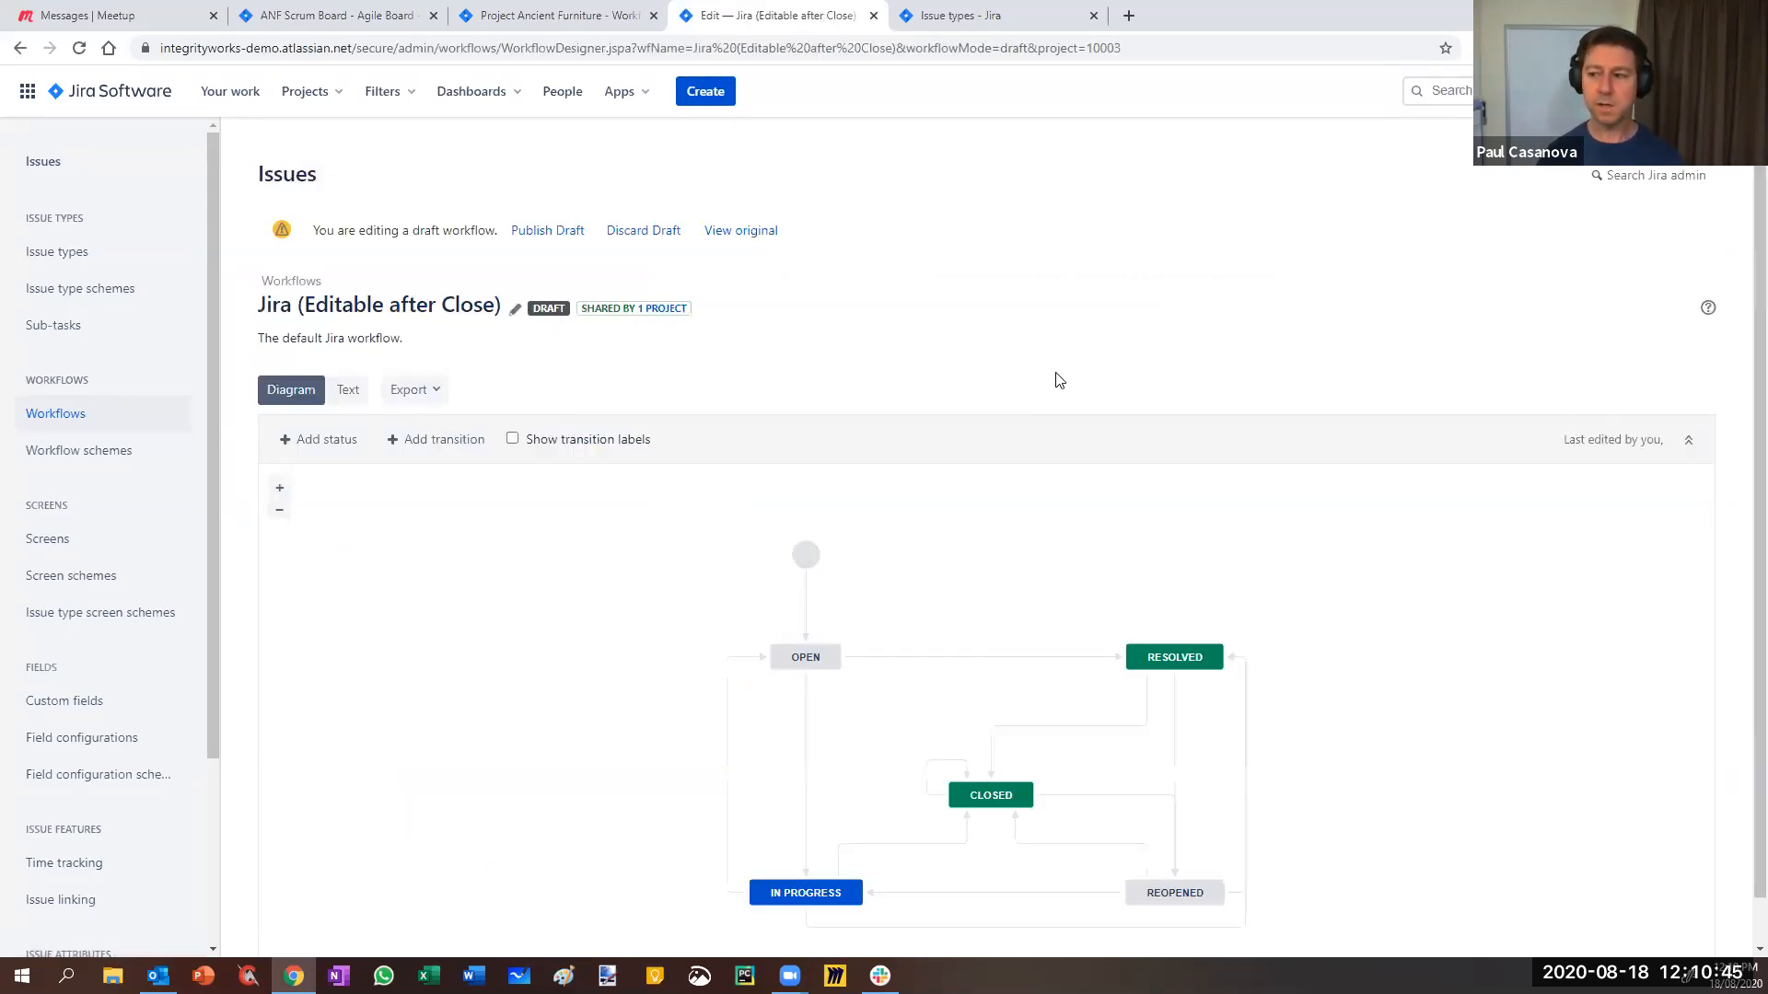
- Select the OPEN→RESOLVED Resolve Issue transition to see its 1 condition and 5 post functions
left_click(983, 659)
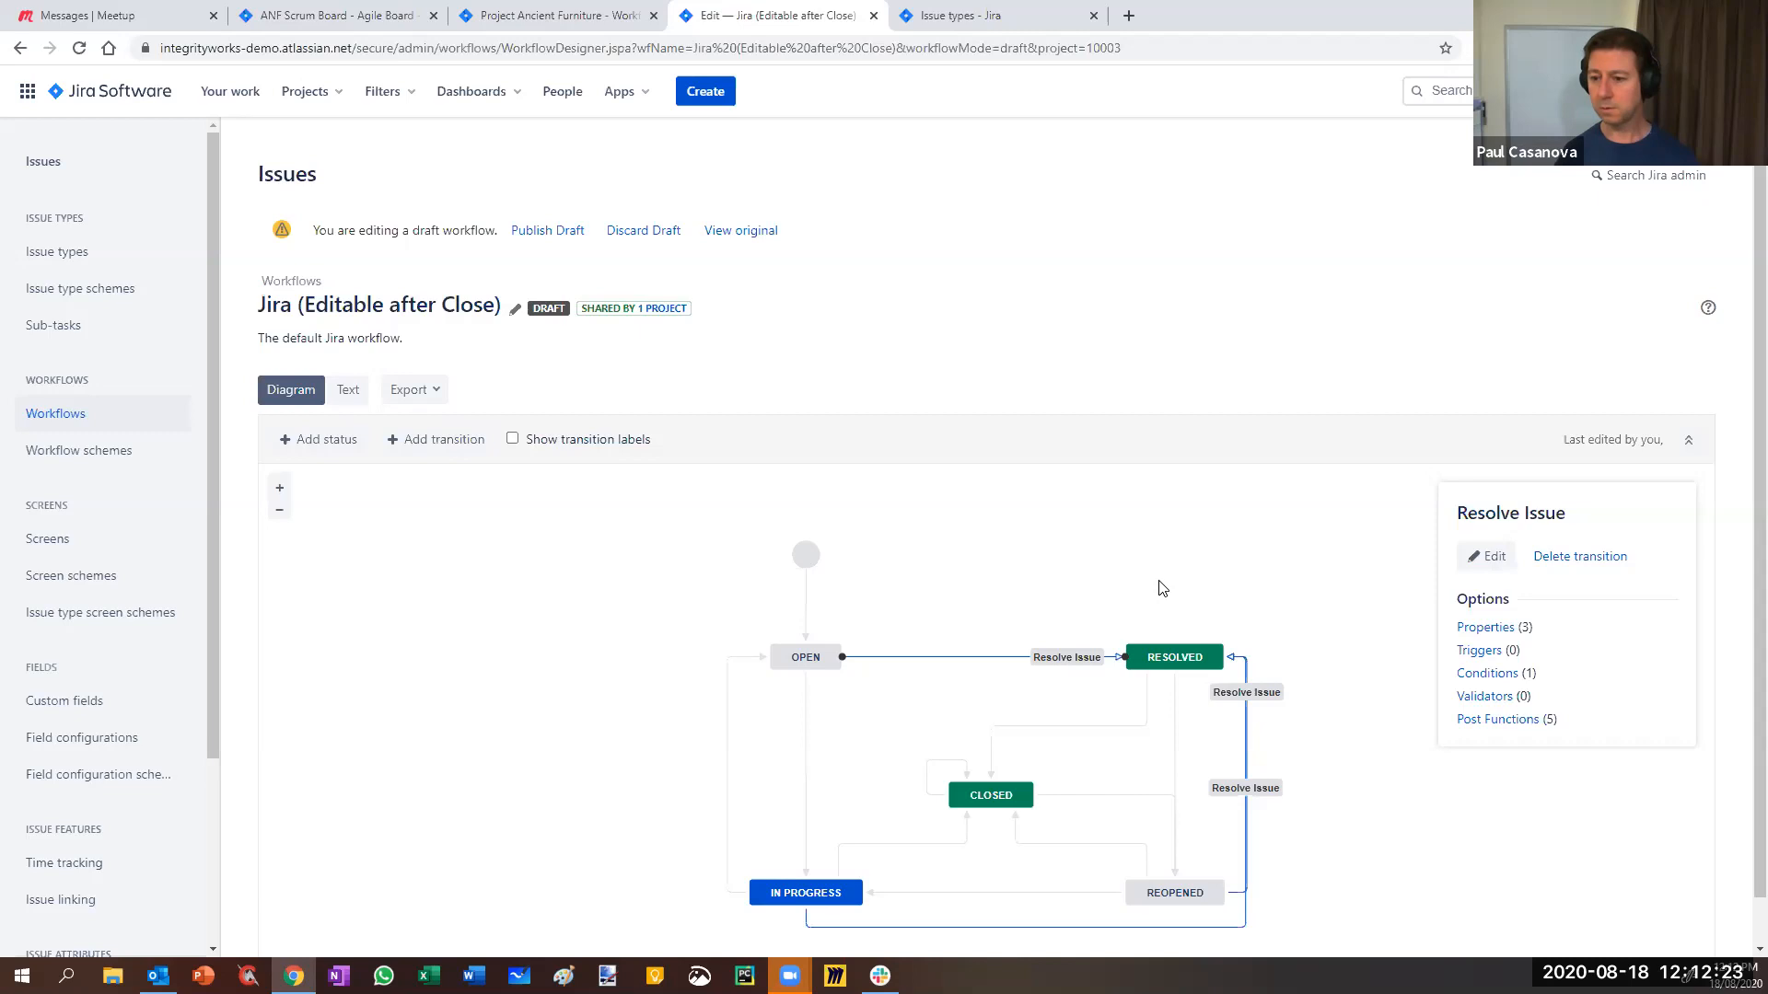
- Select the Update values loop on CLOSED and open Demo Resolve Issue Screen in a new tab
left_click(927, 776)
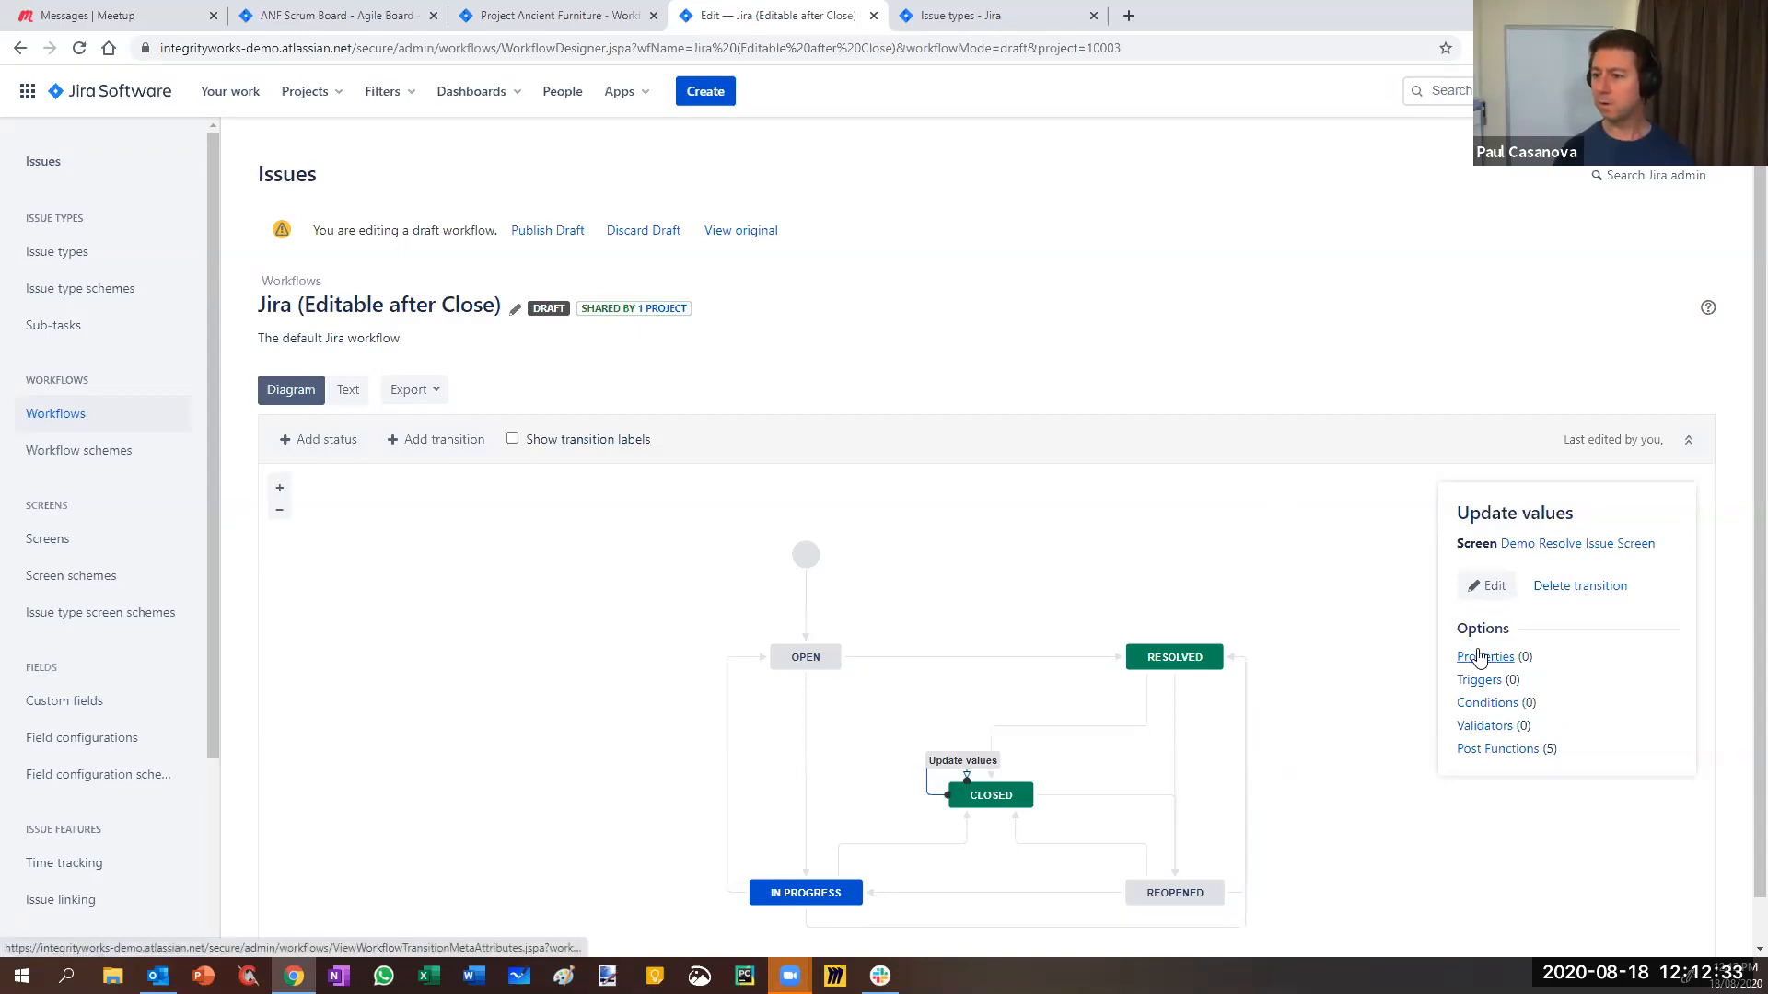
right_click(1554, 550)
left_click(1572, 562)
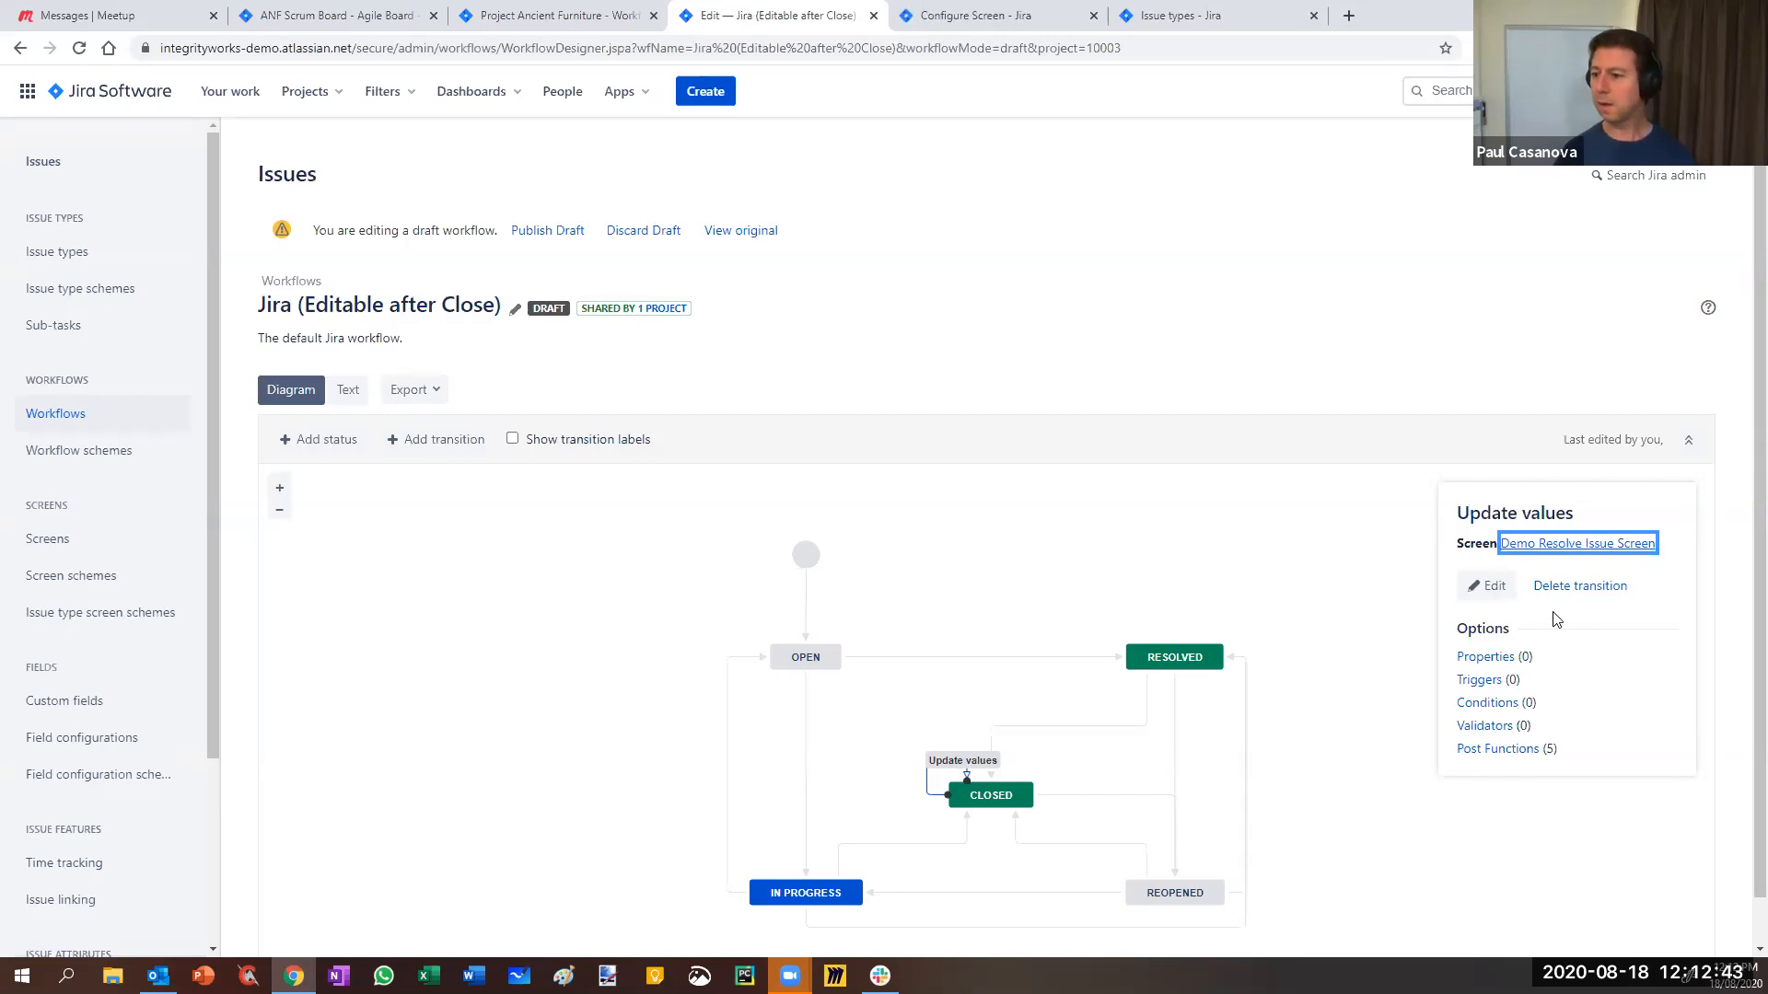
- Open the Update values transition's properties in a new tab and review them
right_click(1478, 663)
left_click(1520, 673)
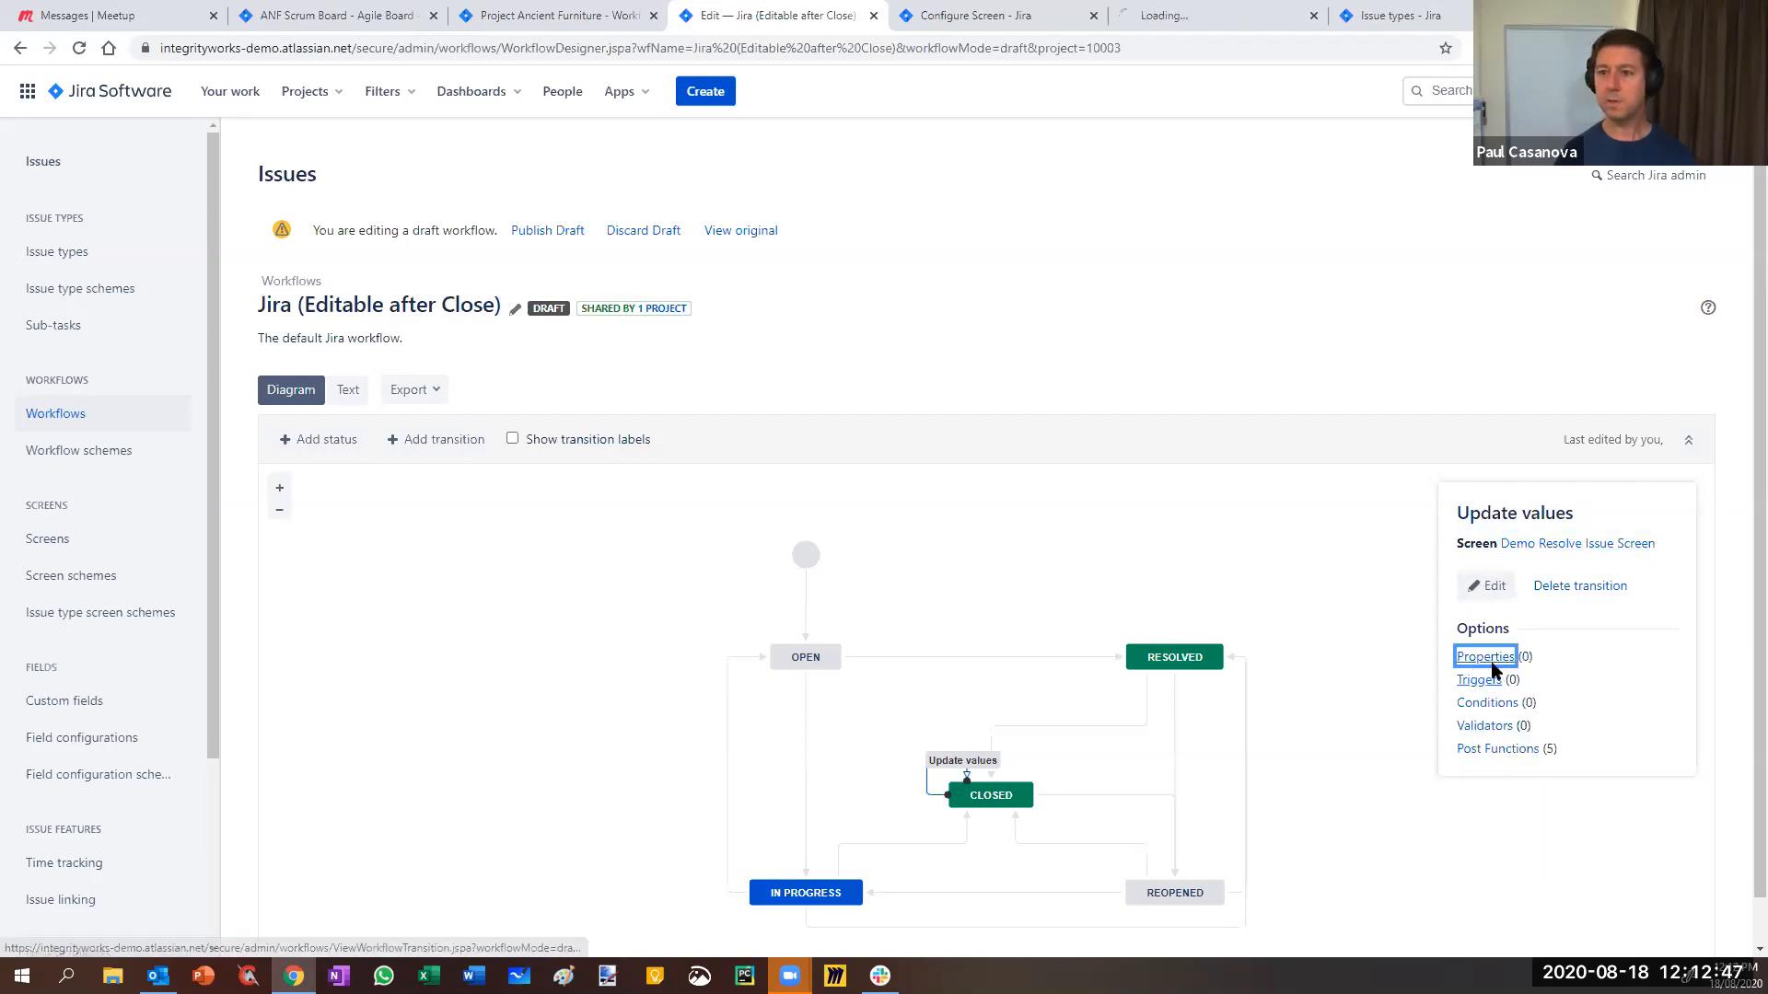
left_click(1159, 24)
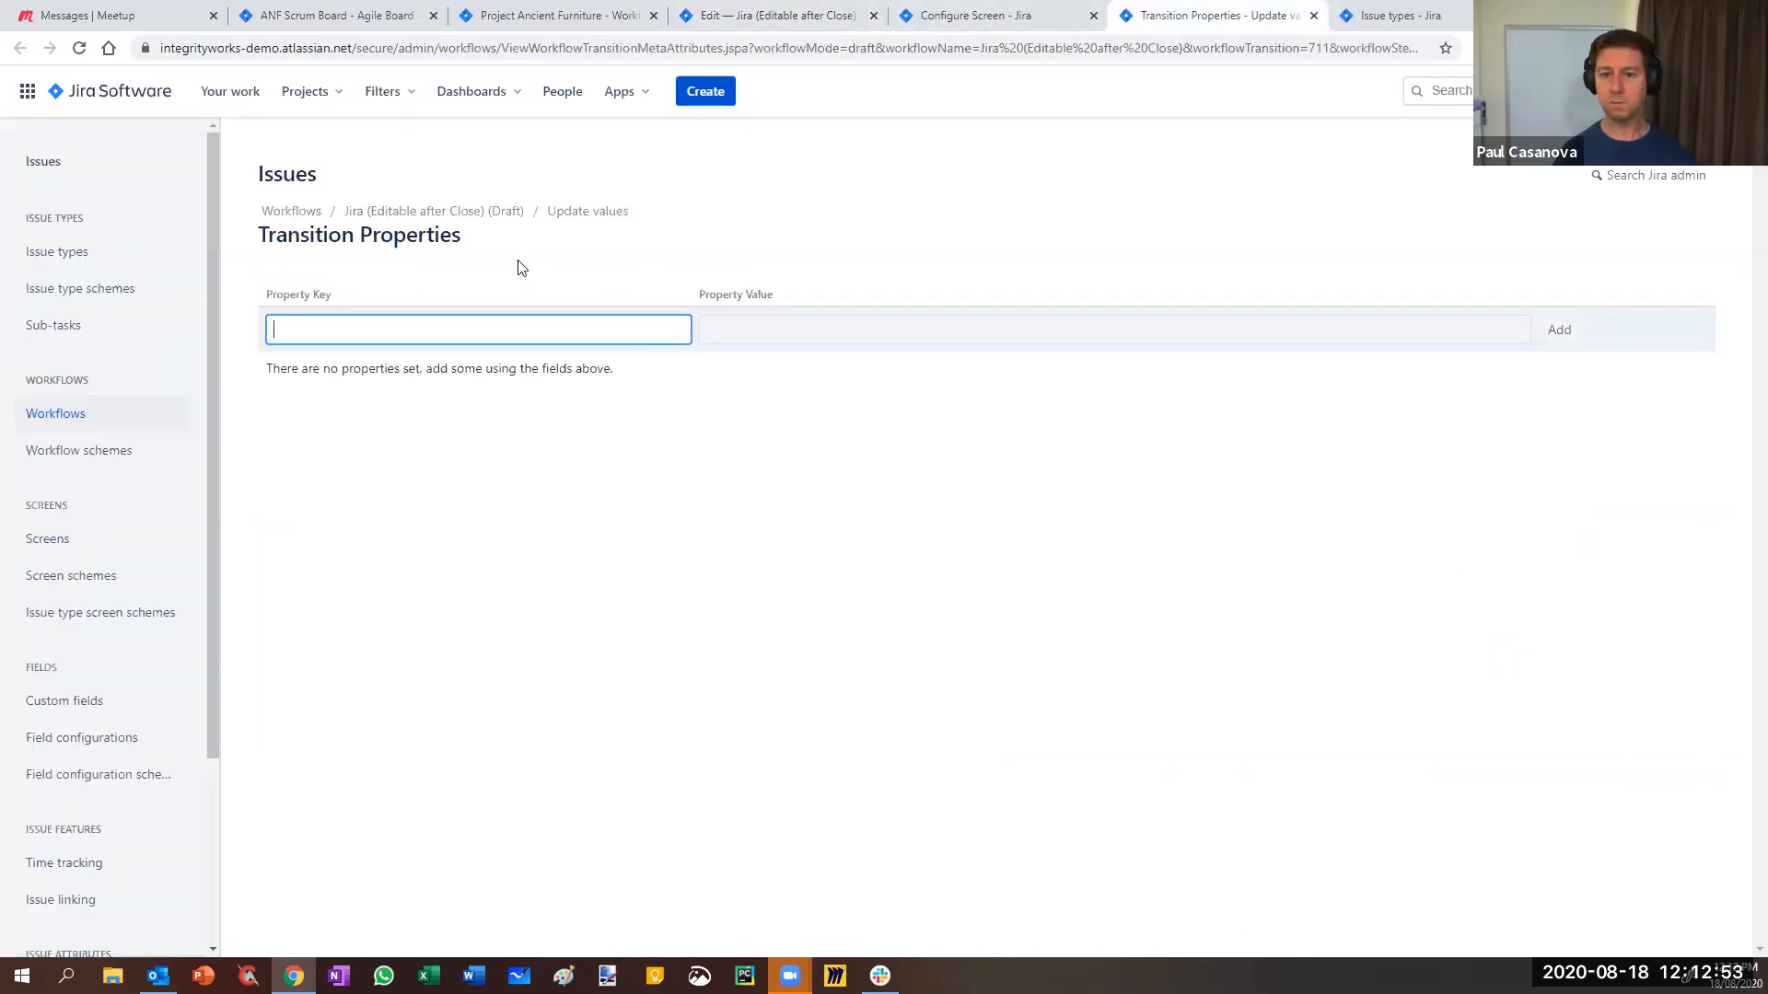
left_click(1002, 13)
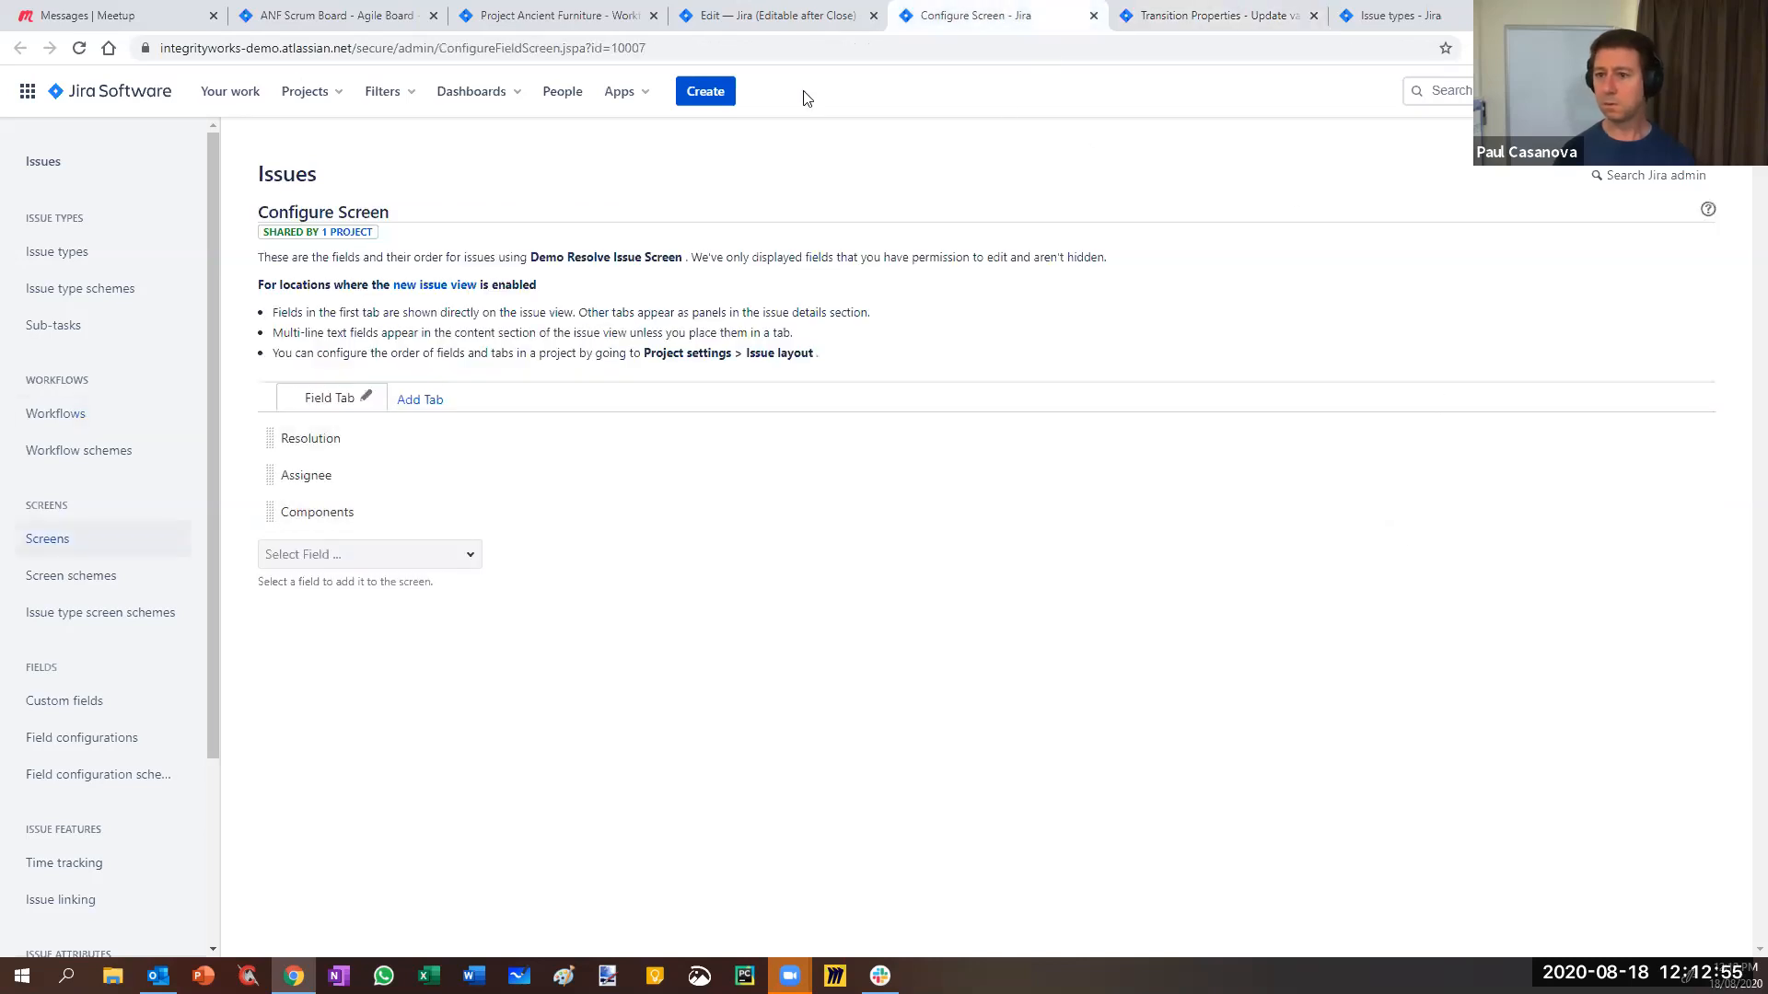
left_click(774, 15)
- Open and review the transition's triggers in a new tab, then start editing Update values
left_click(1479, 682)
right_click(1483, 689)
left_click(1520, 701)
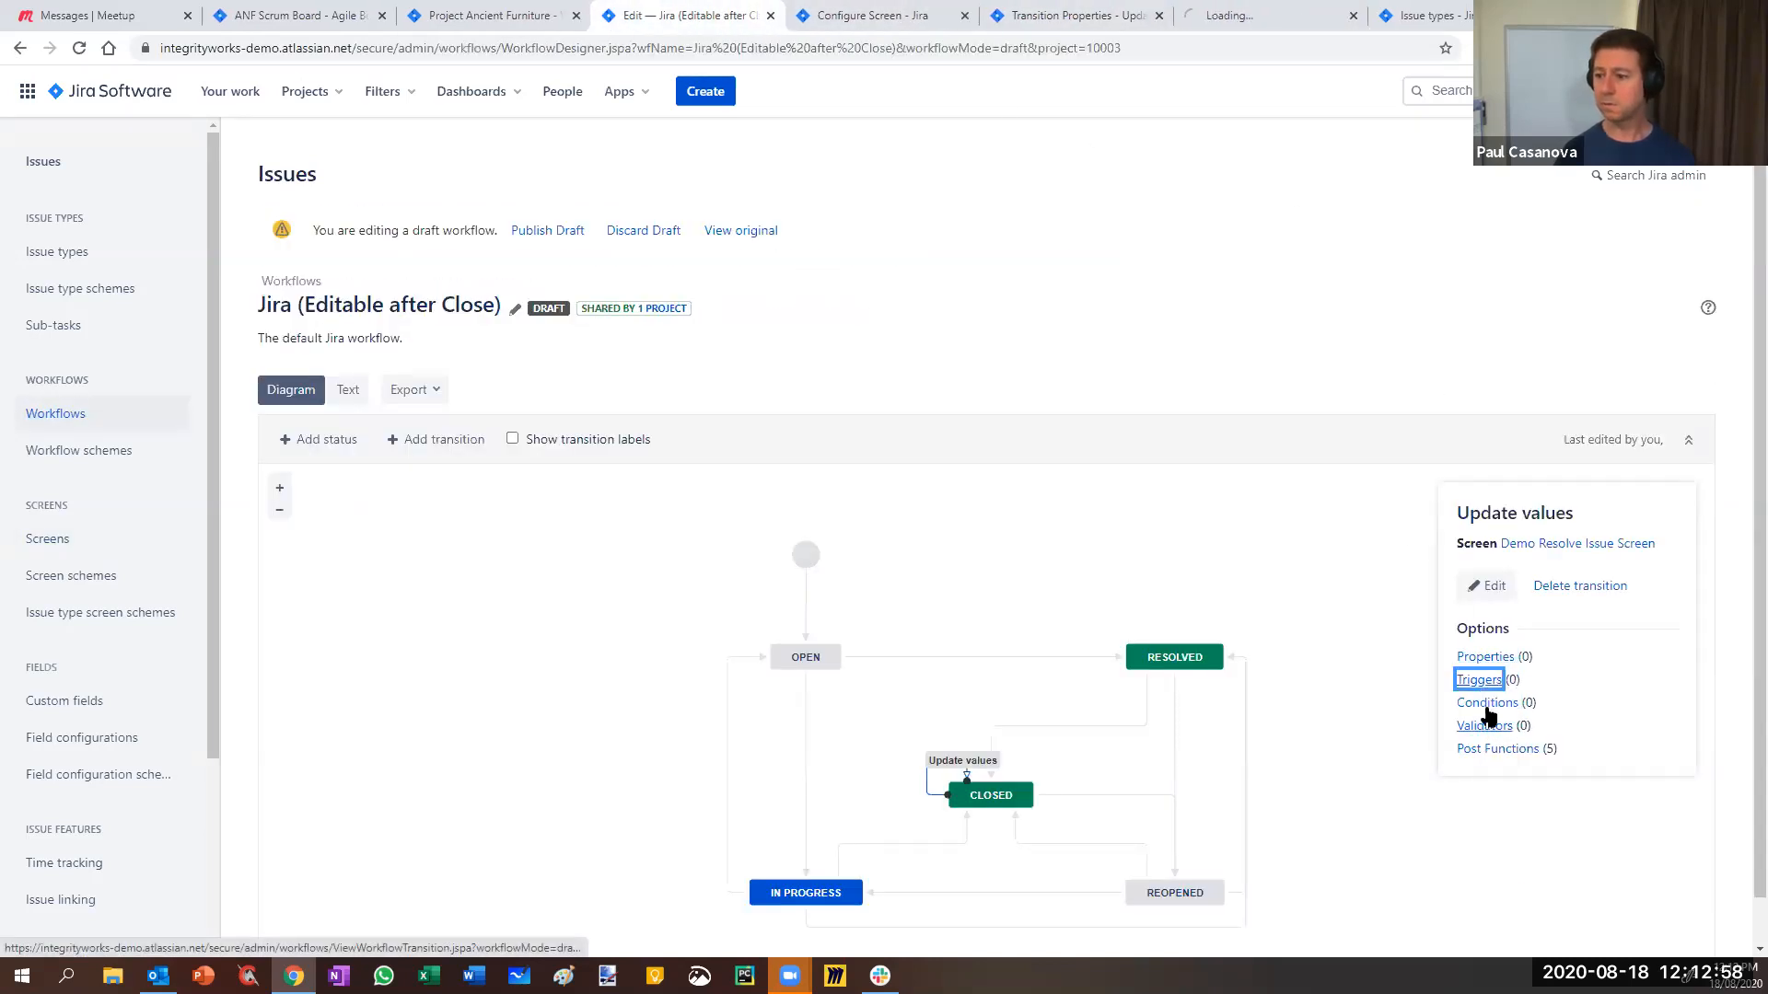
left_click(1247, 11)
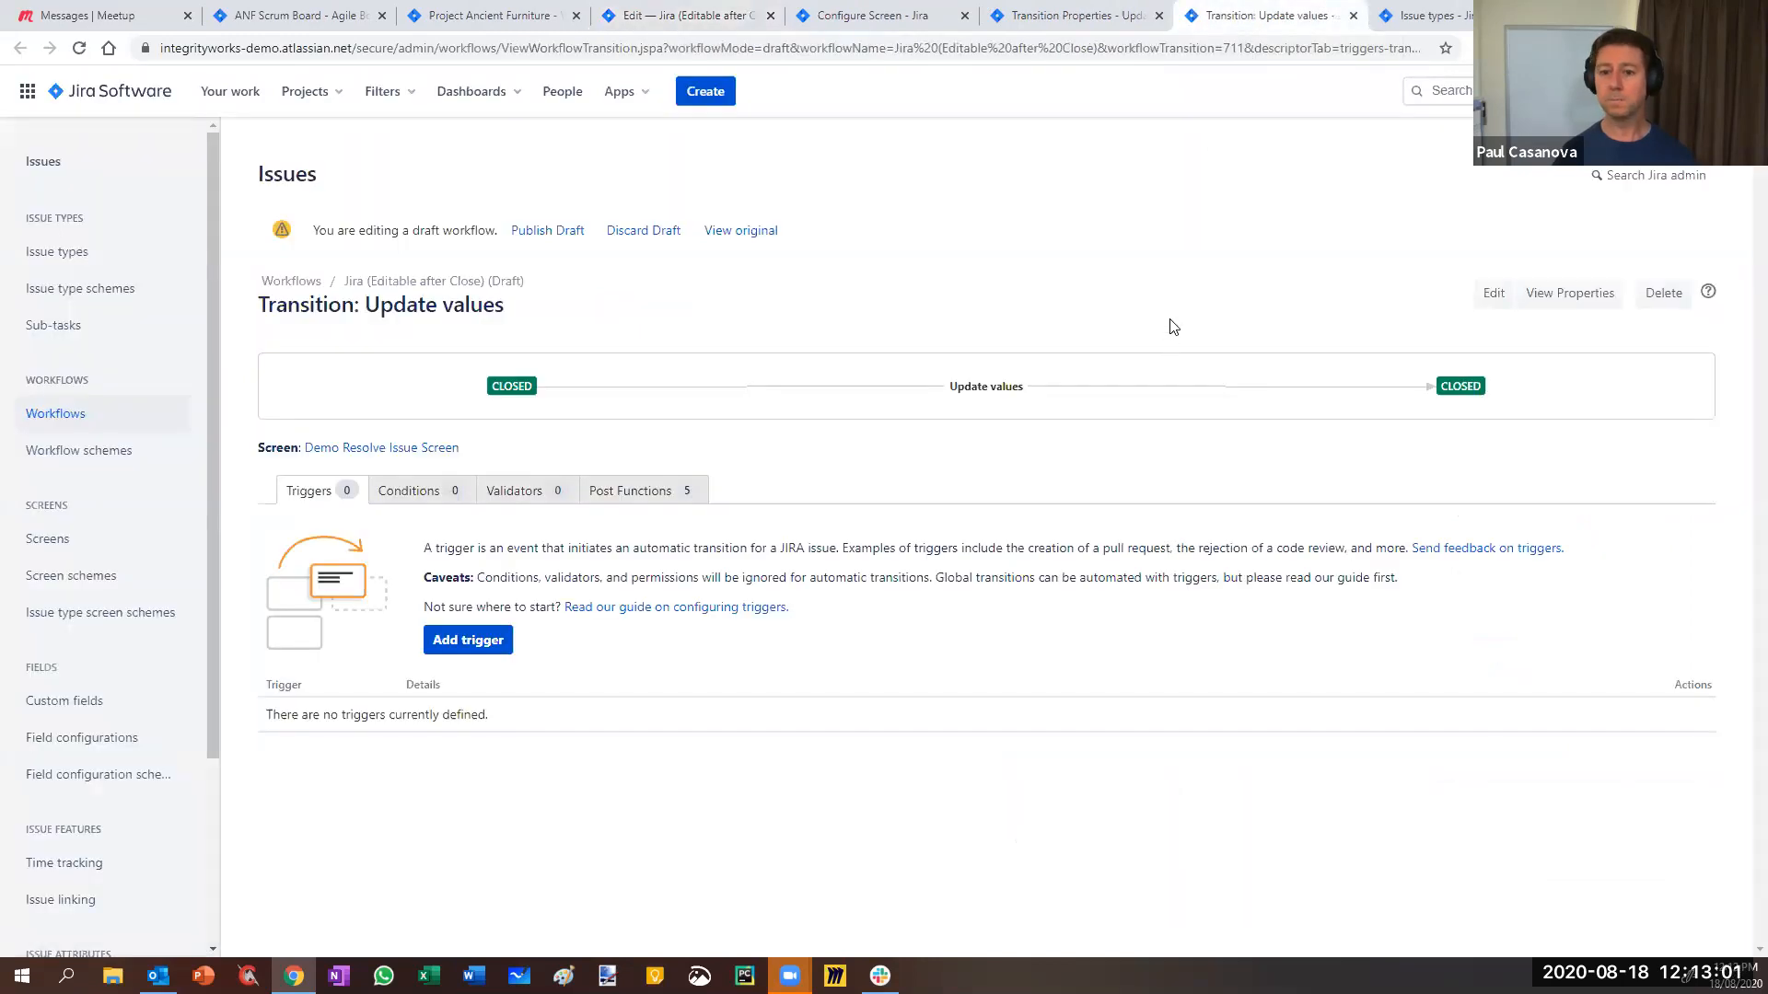
left_click(727, 12)
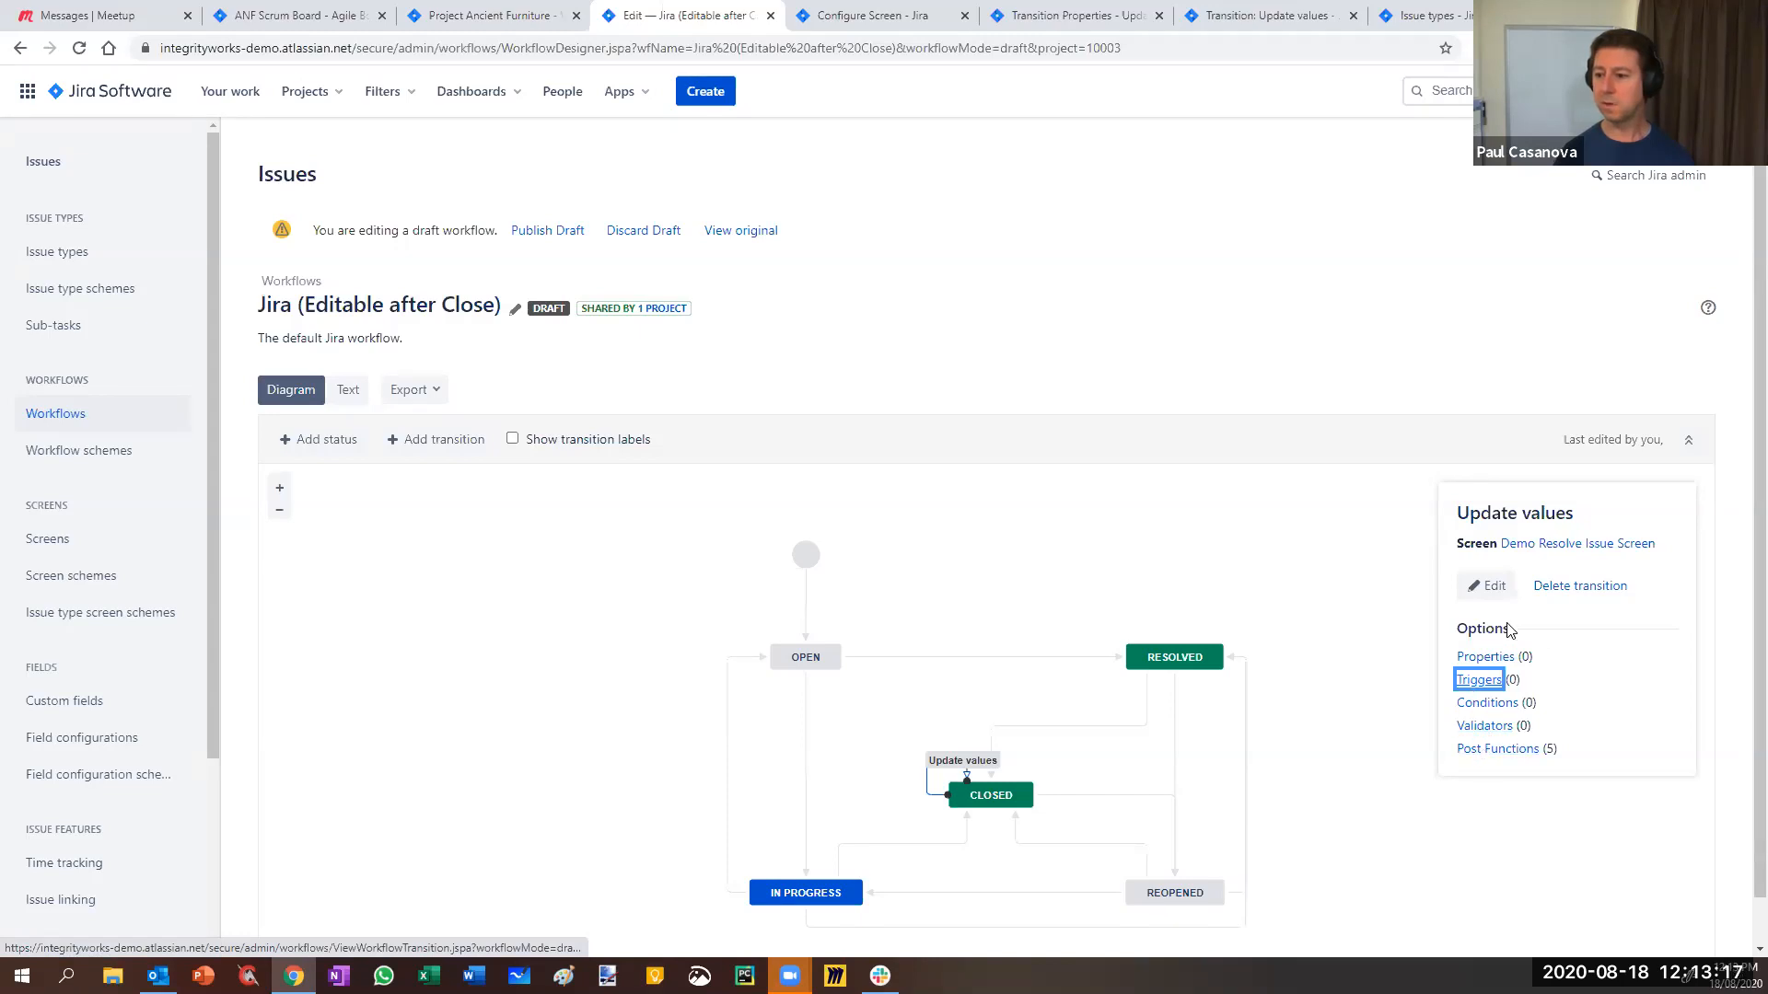
left_click(1492, 589)
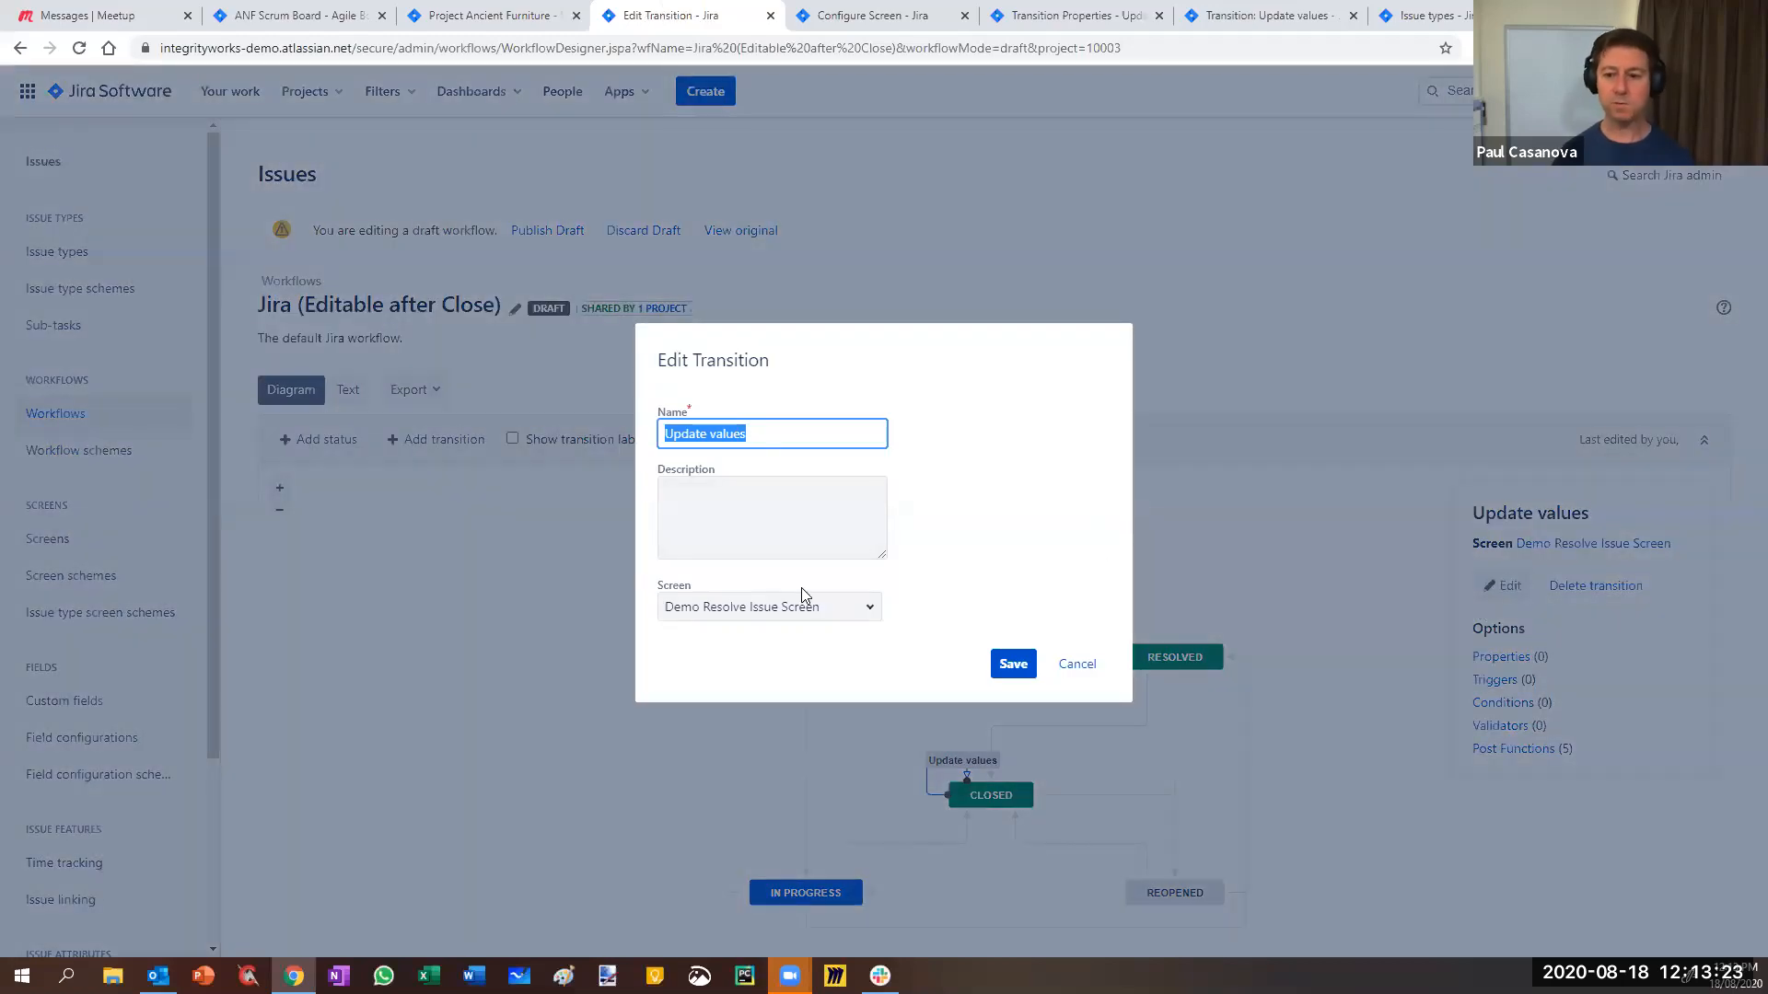
- Cancel the edit form, keeping Demo Resolve Issue Screen, and view the empty Transition Properties page
left_click(869, 608)
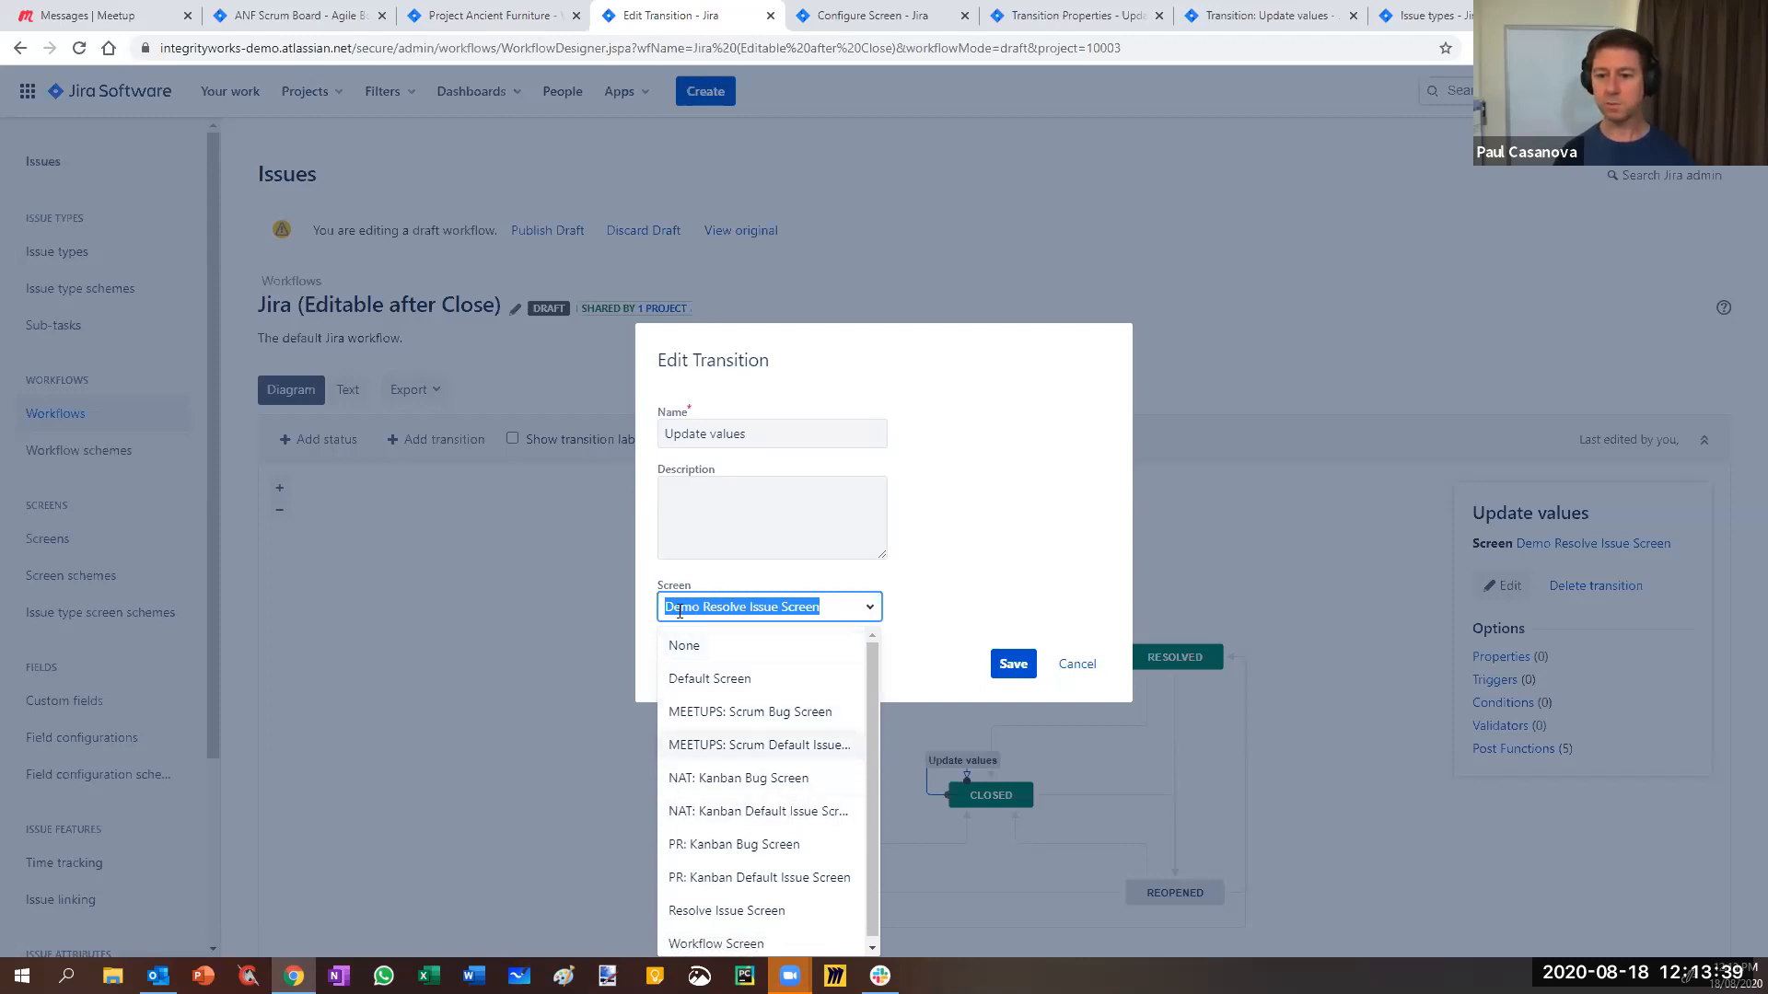
left_click(976, 576)
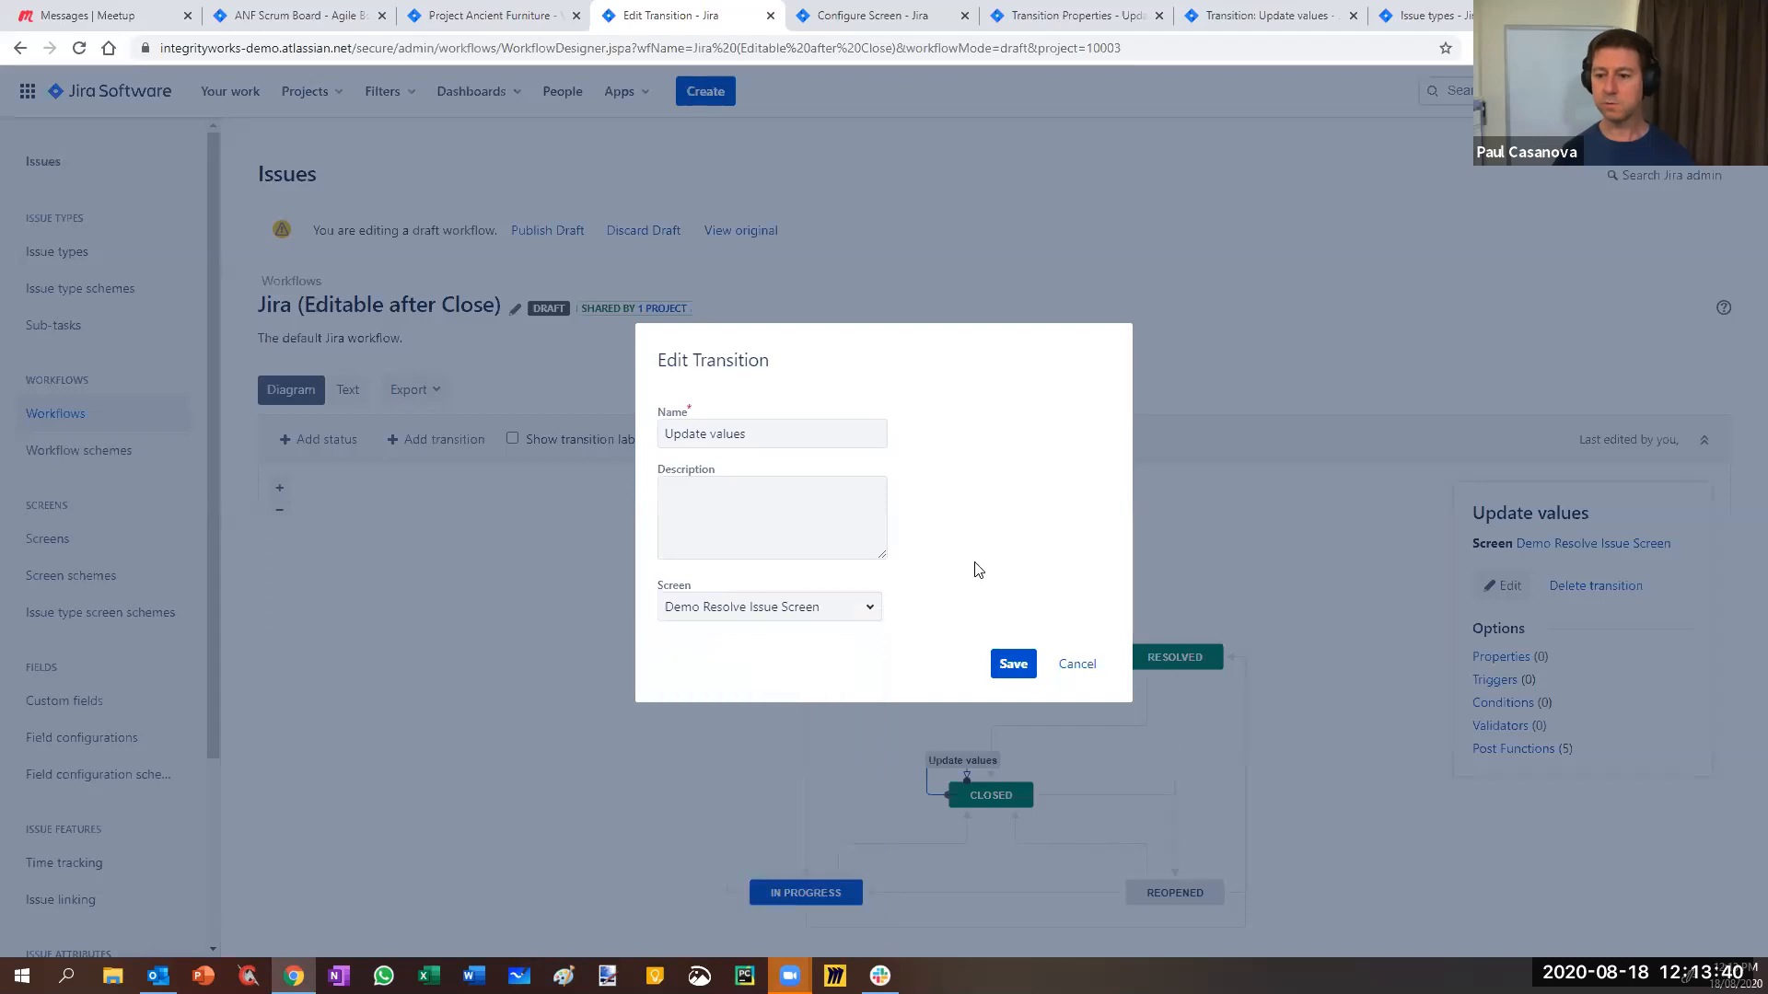
left_click(1077, 664)
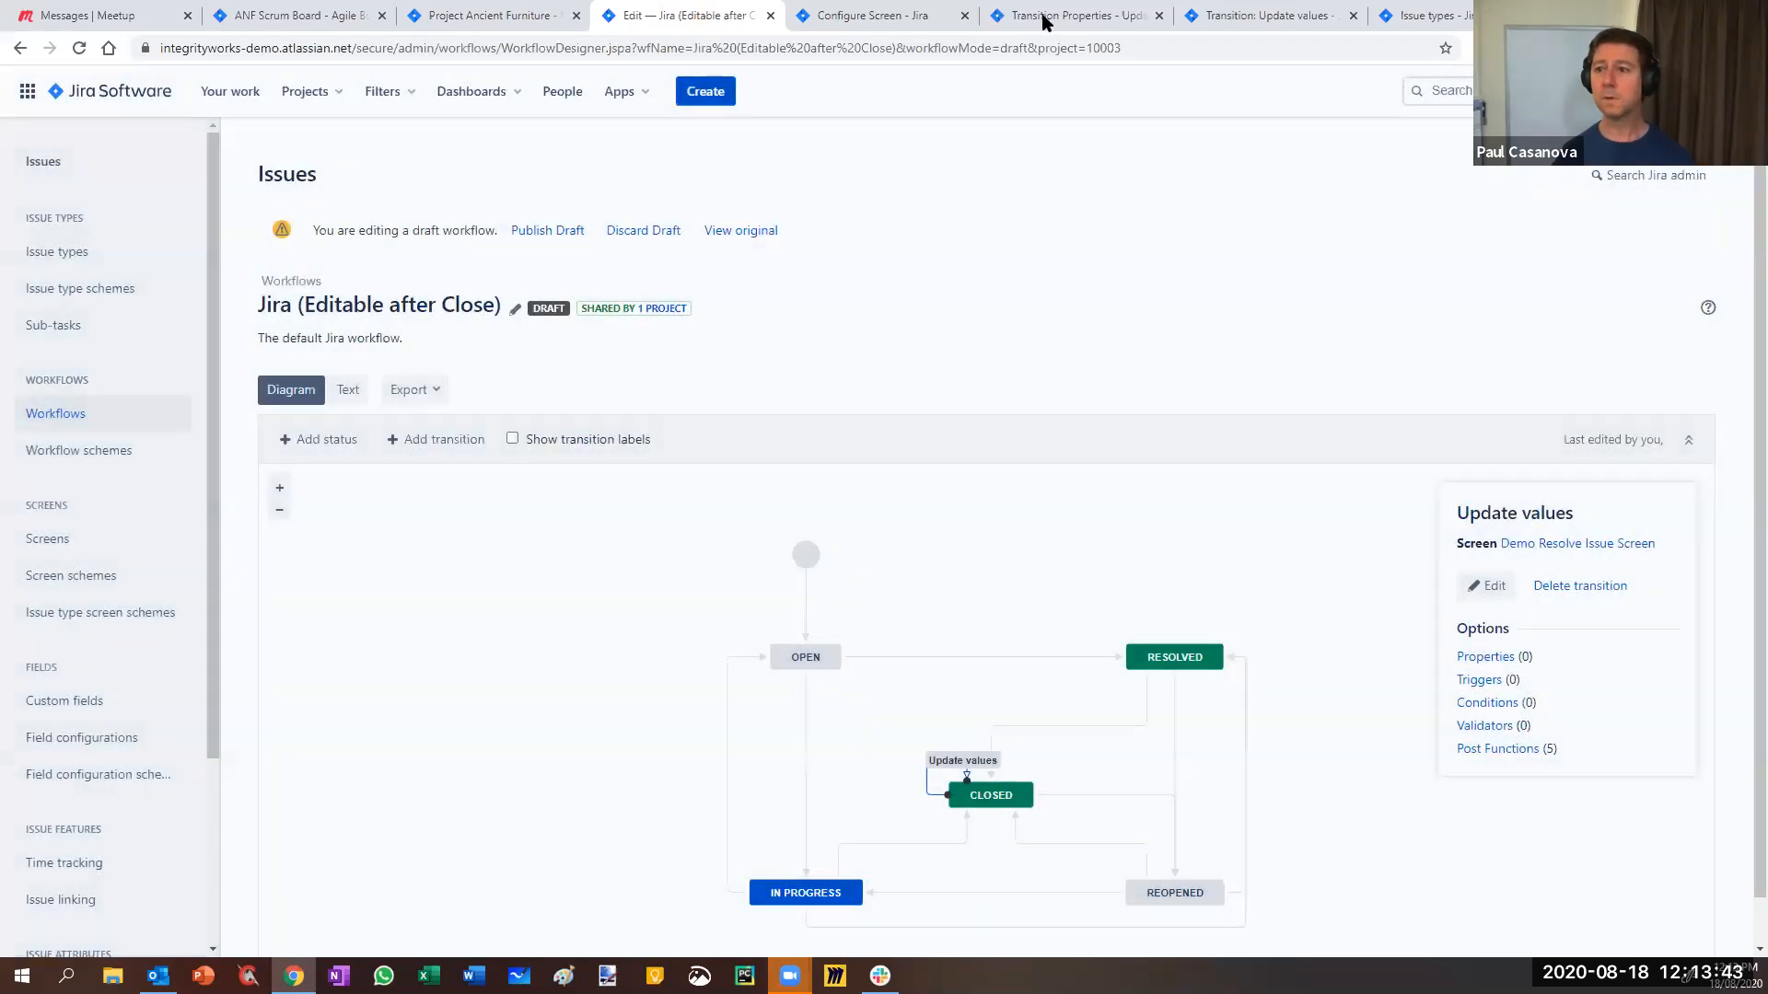
left_click(1059, 16)
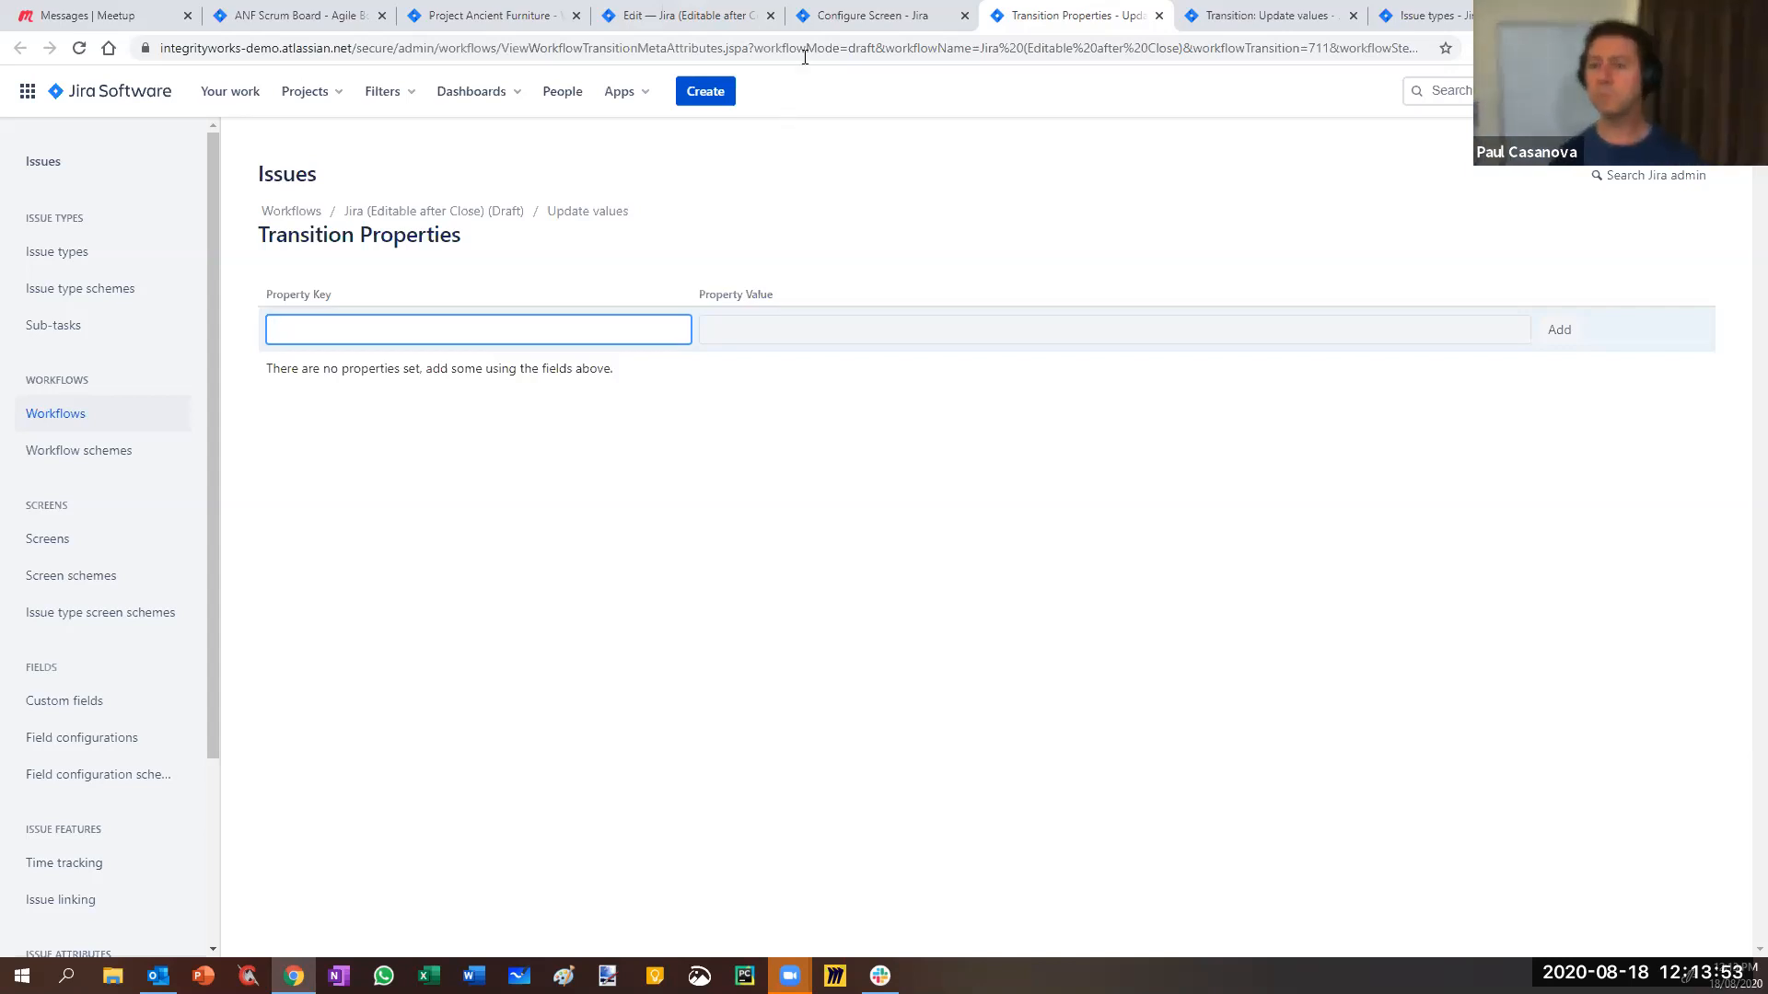
- Open Resolved→Closed Close Issue's properties in a new tab, then inspect In Progress→Closed Close Issue
left_click(669, 16)
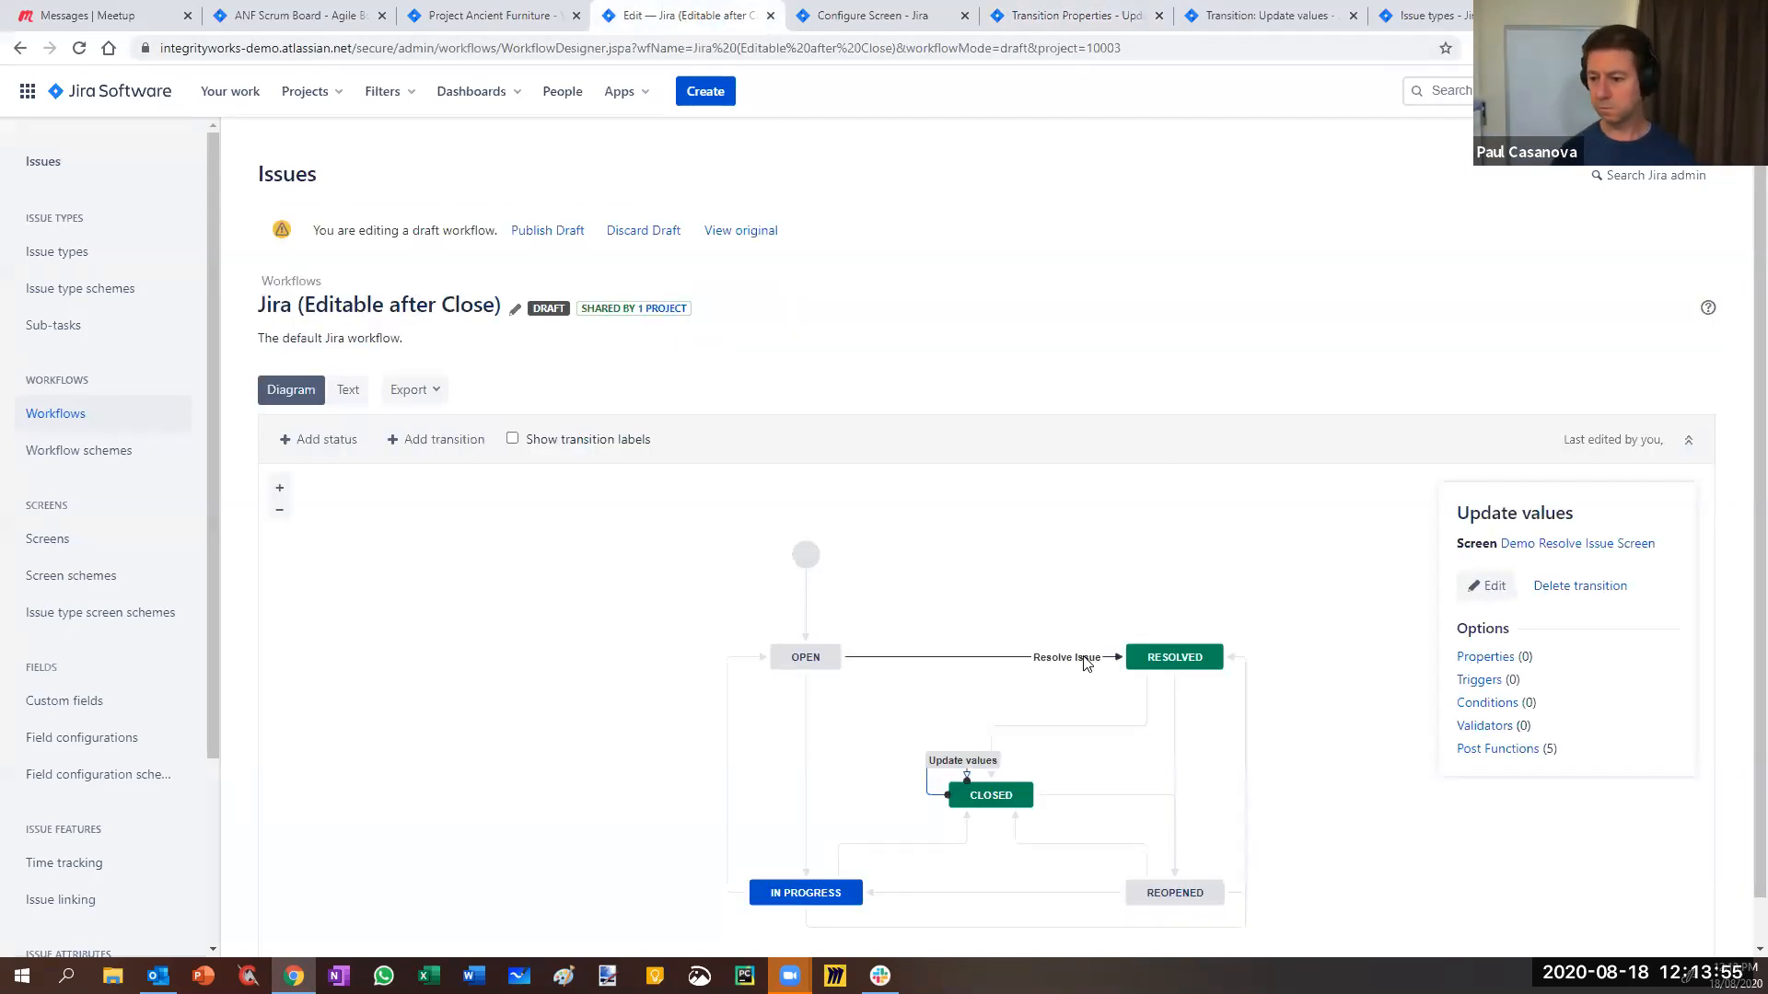
scroll(948, 750, "down", 1)
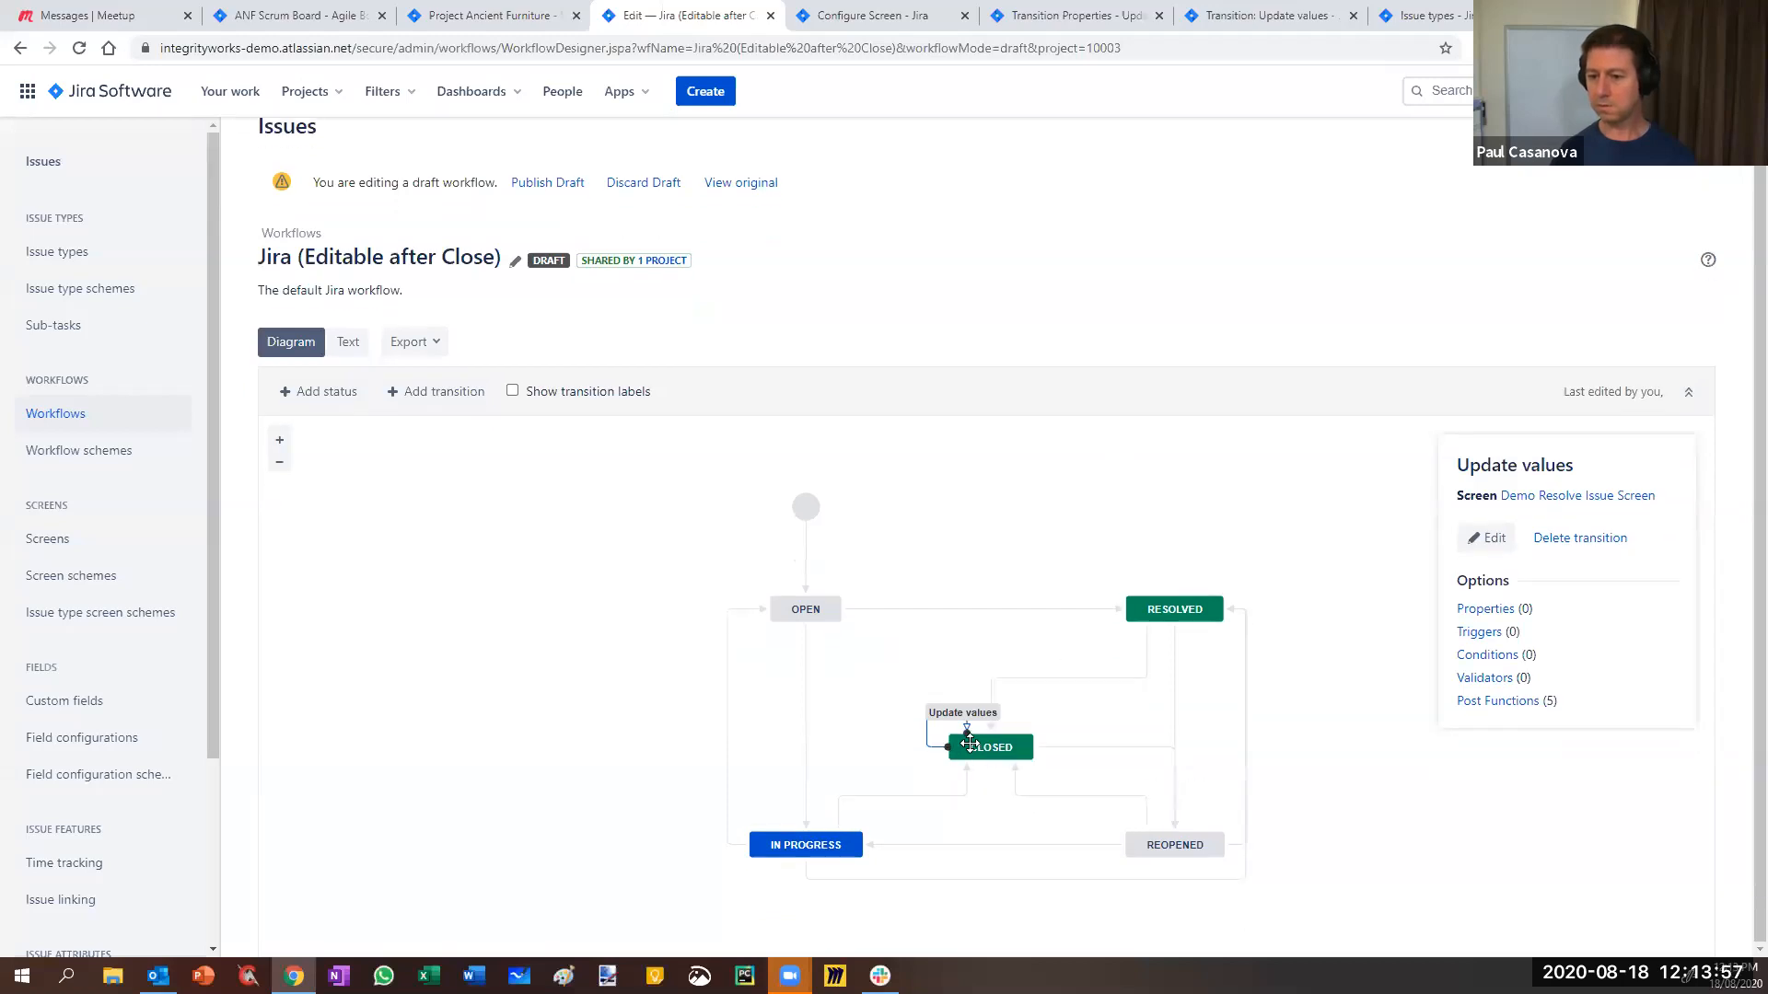
left_click(1004, 683)
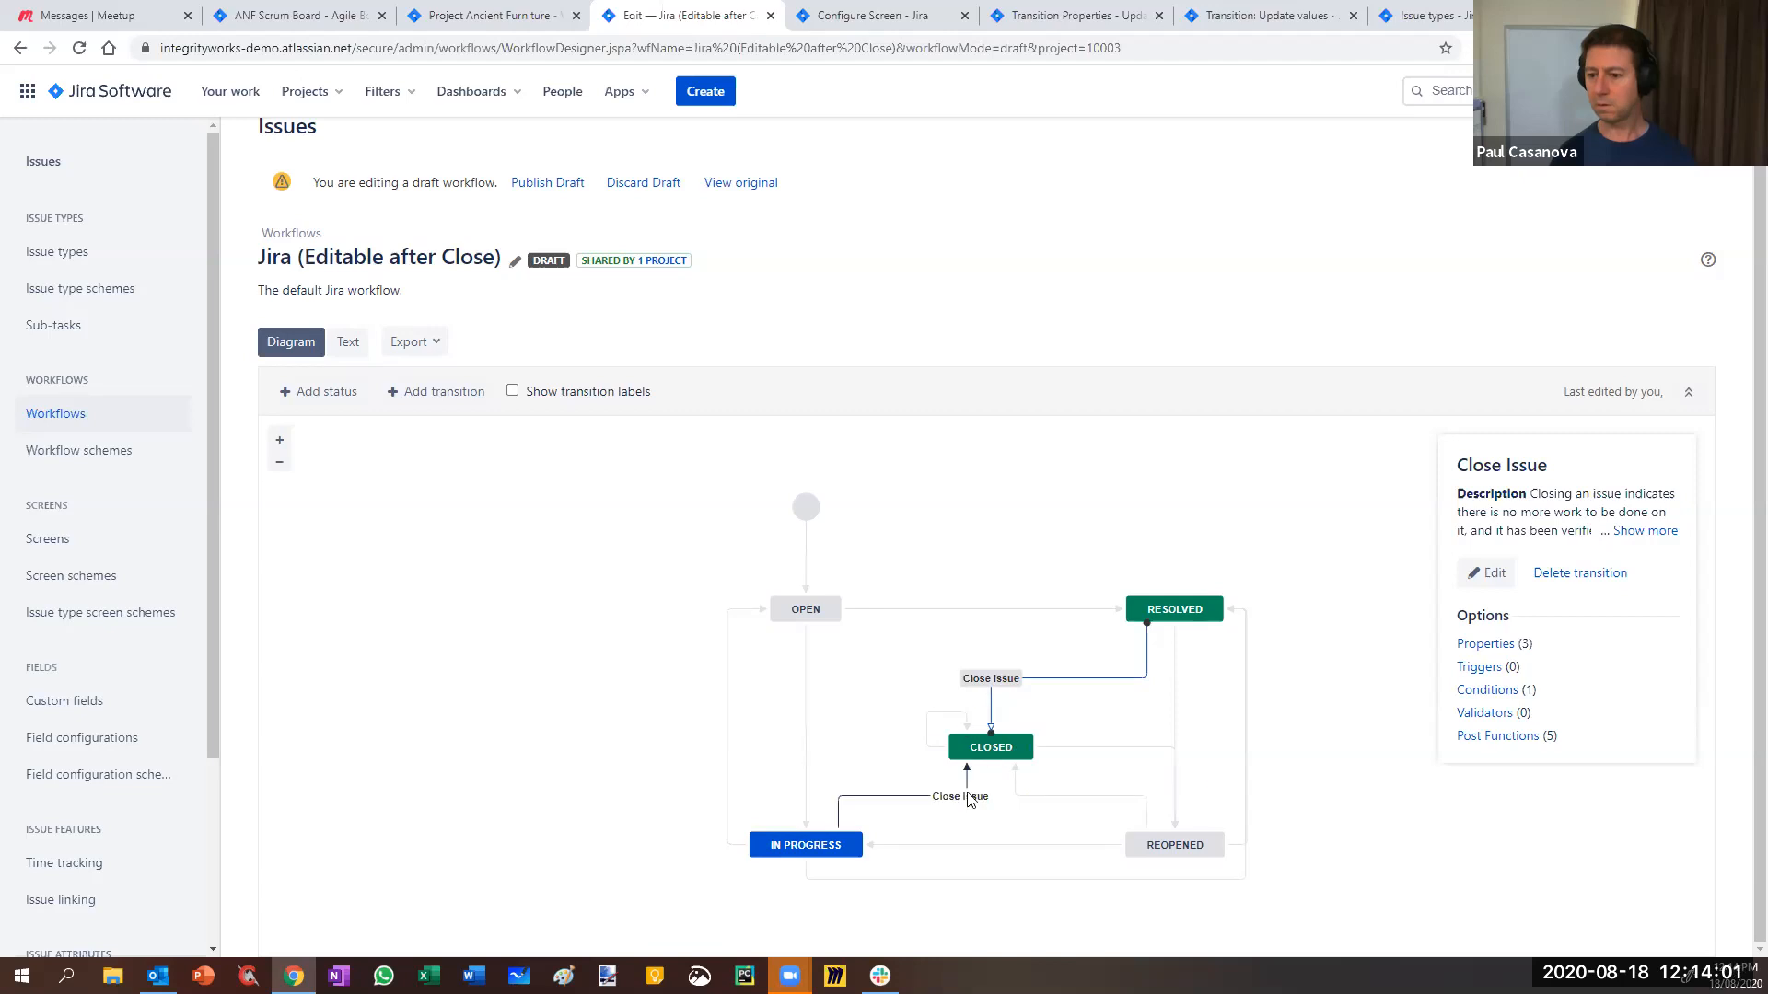
right_click(1487, 651)
left_click(1510, 670)
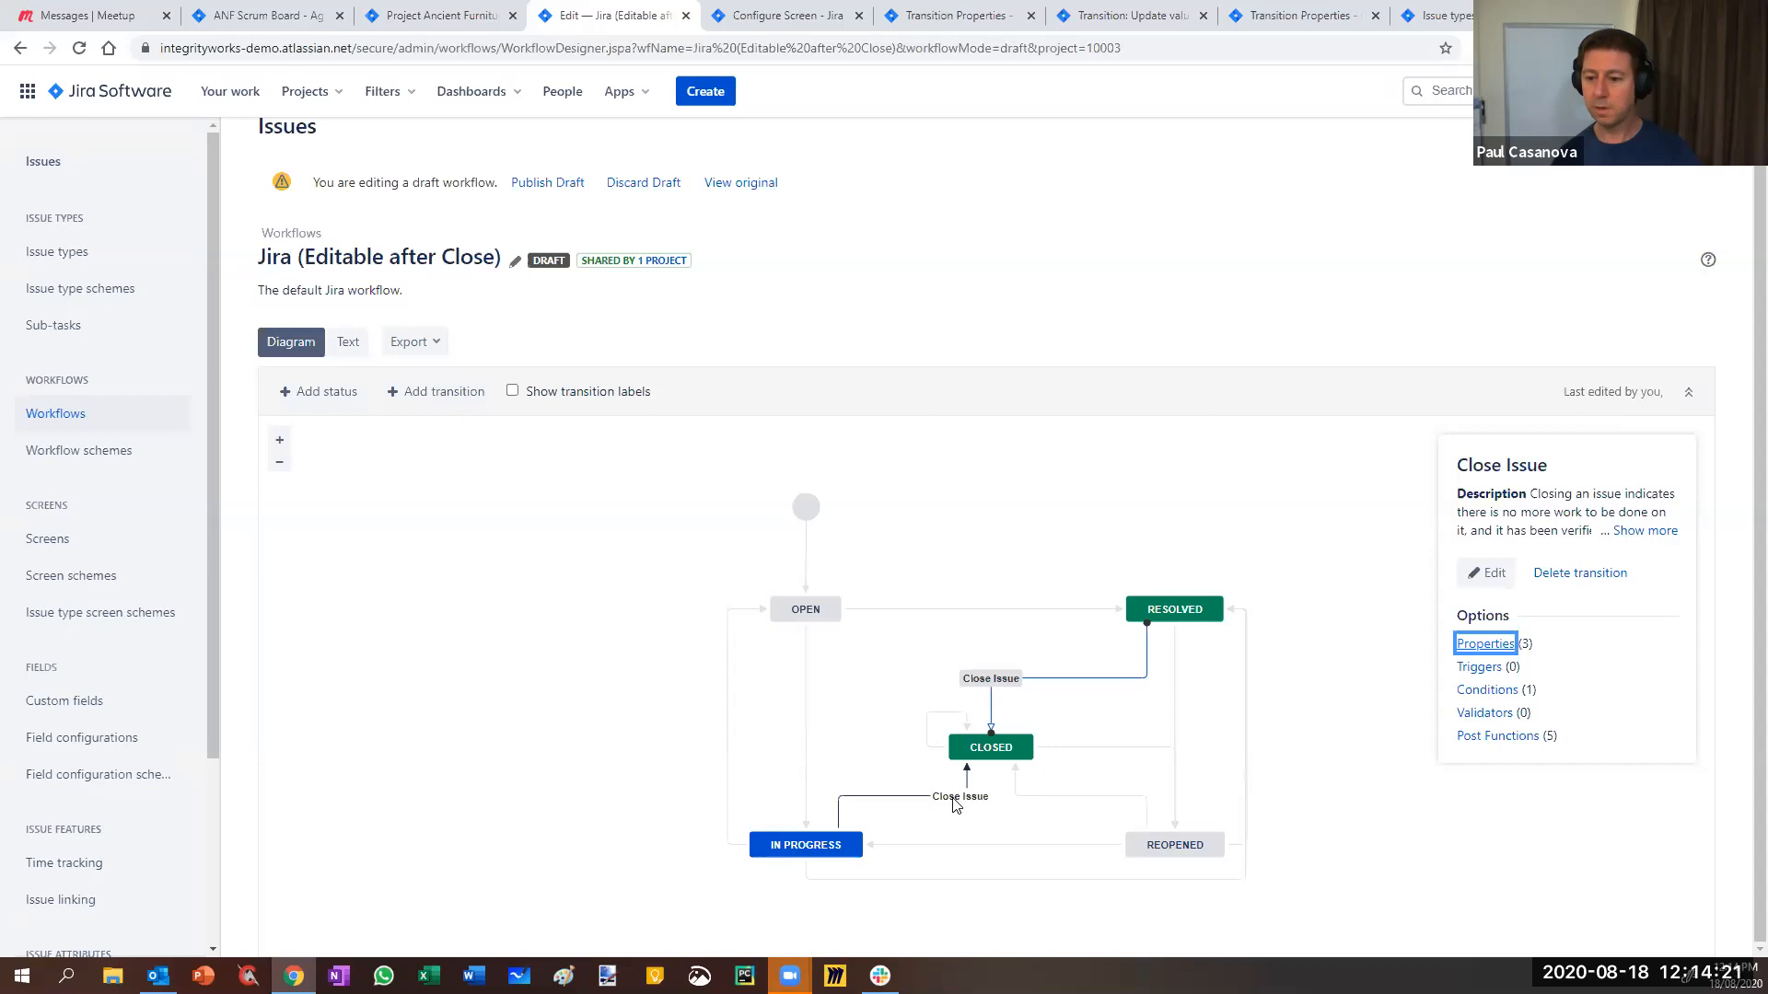
left_click(902, 796)
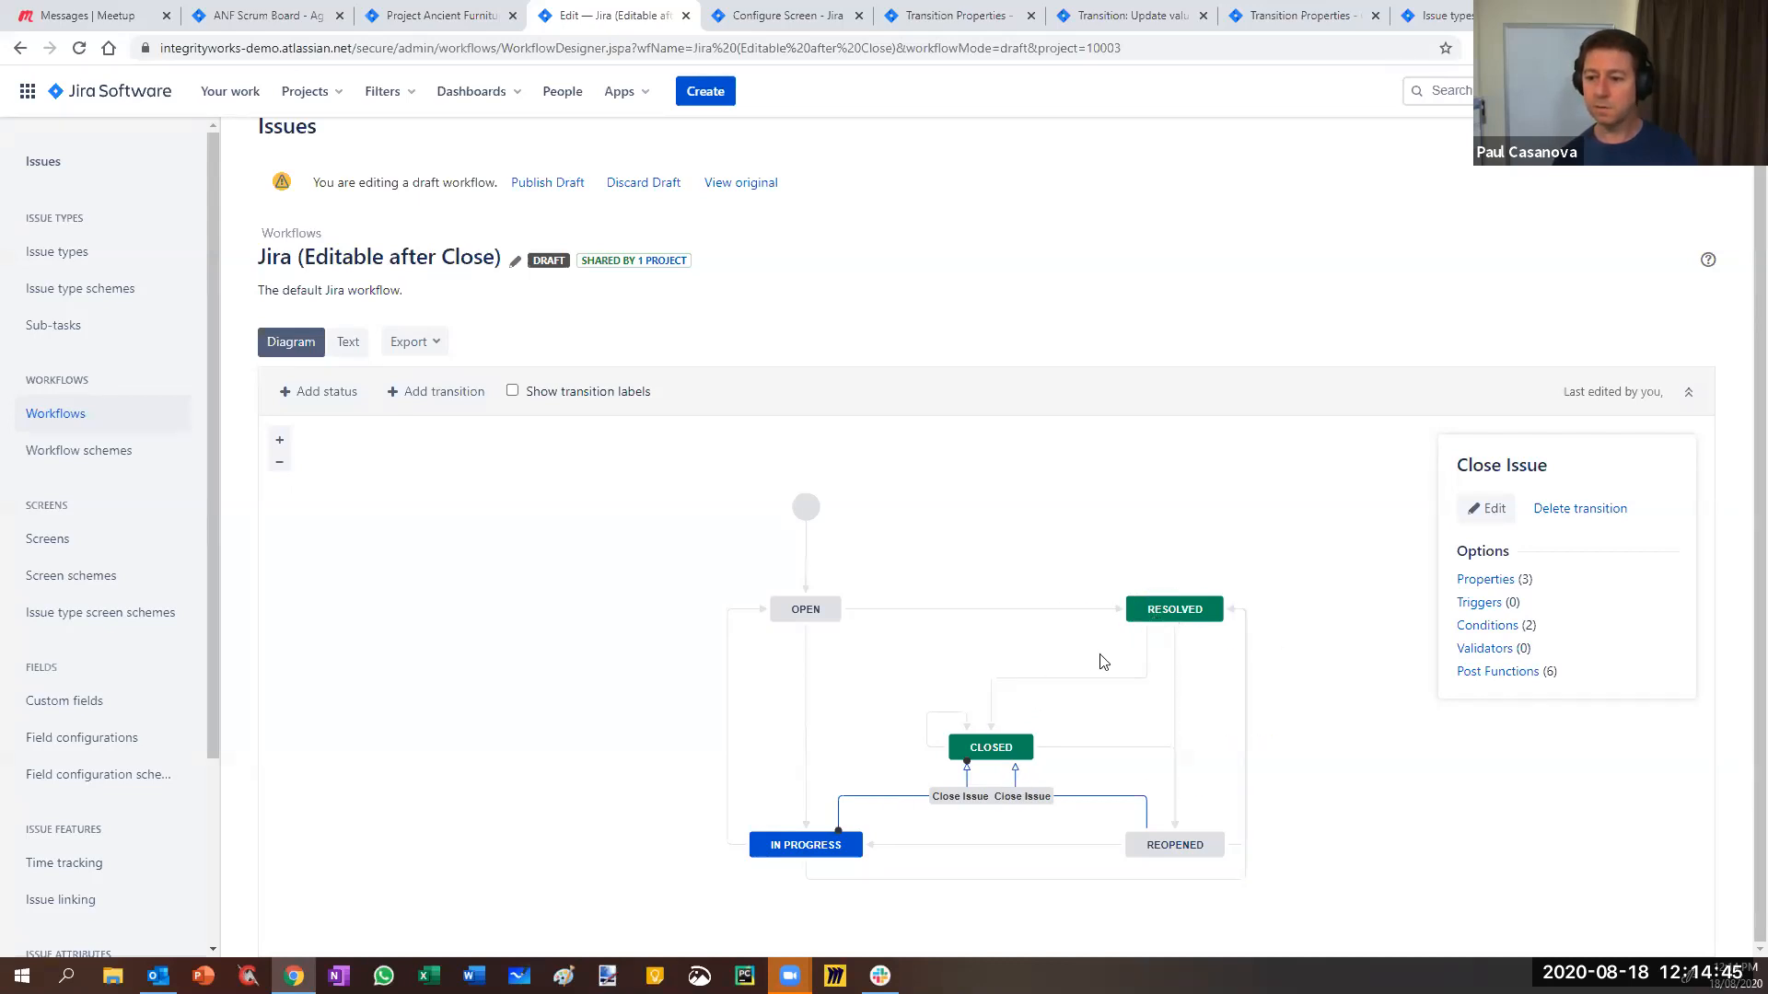
- Open the In Progress→Closed Close Issue properties in a new tab and move it left
left_click(1493, 582, "ctrl")
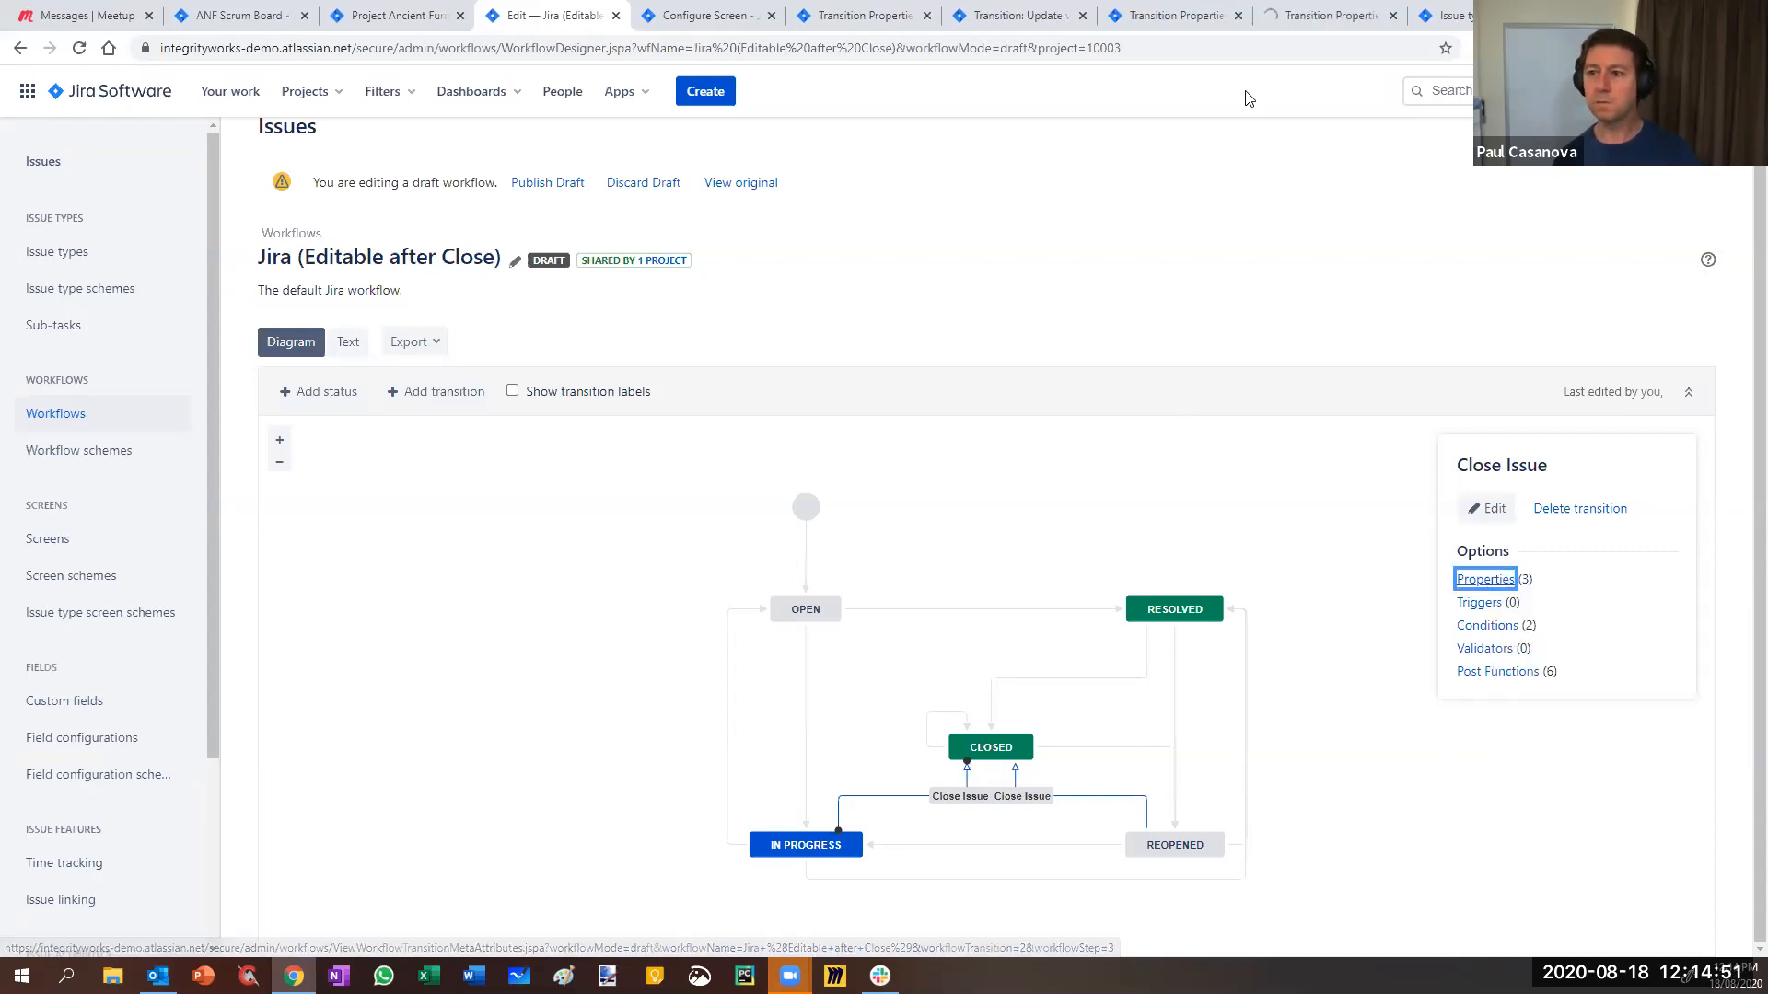
left_click_drag(1326, 15, 742, 29)
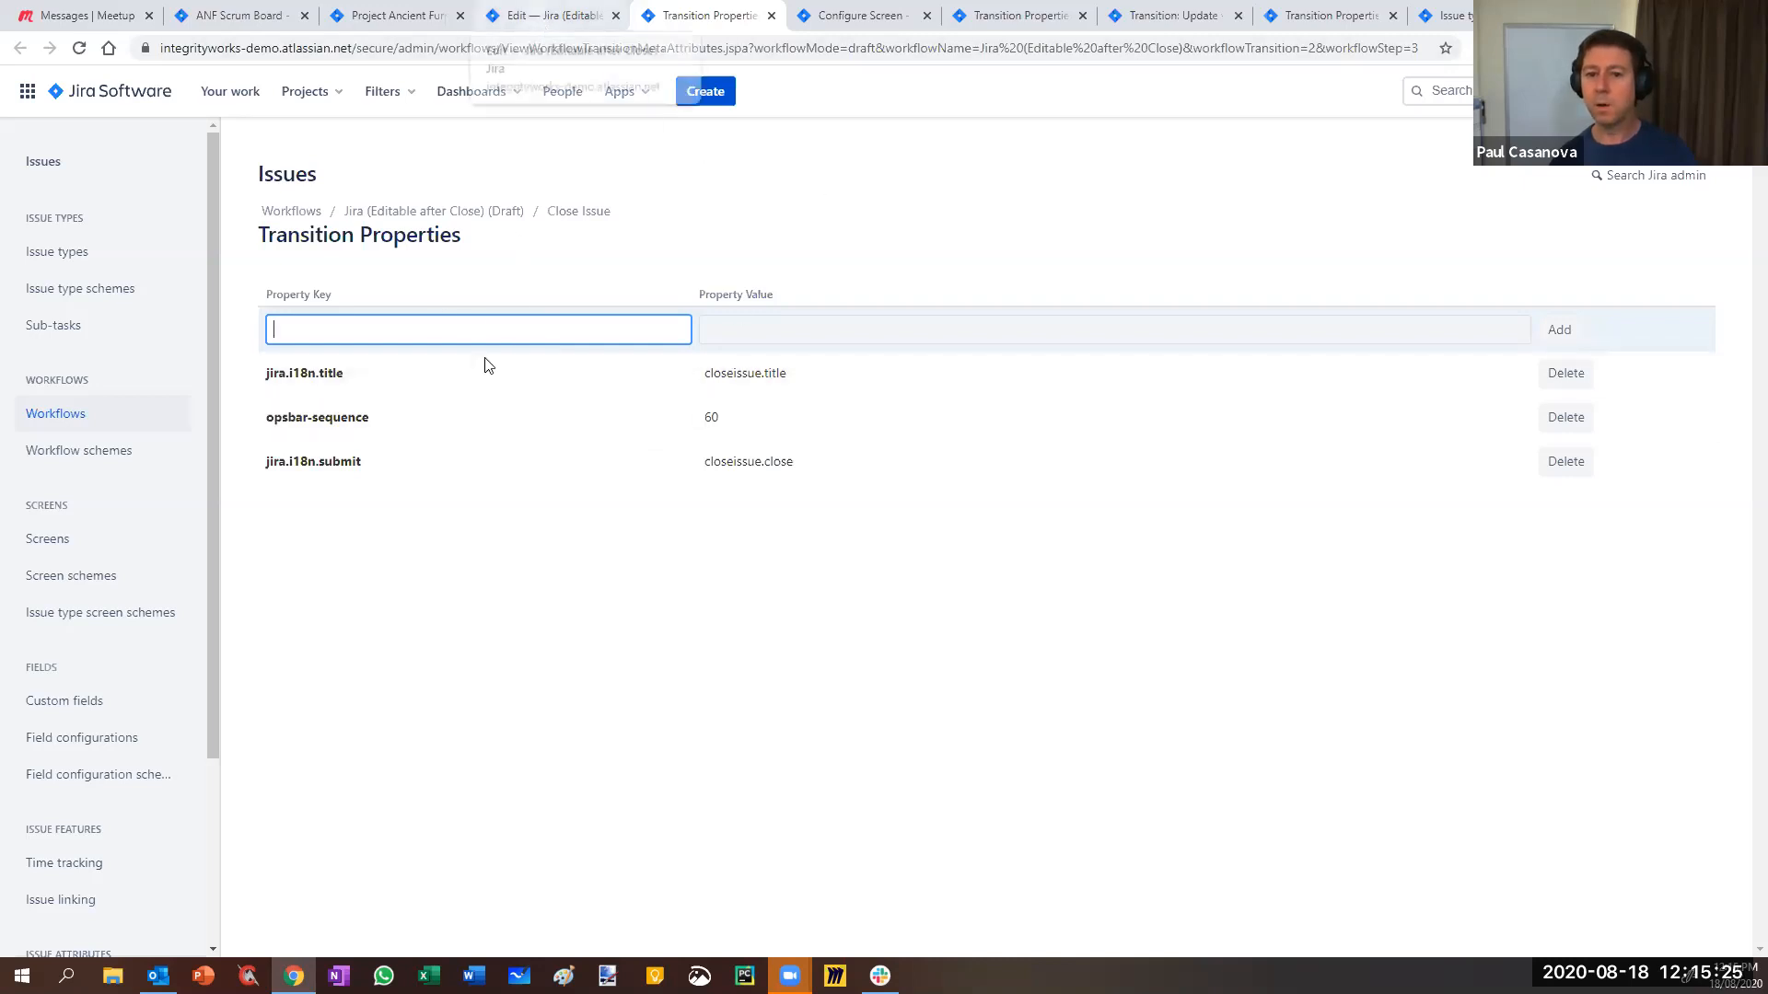
left_click(538, 17)
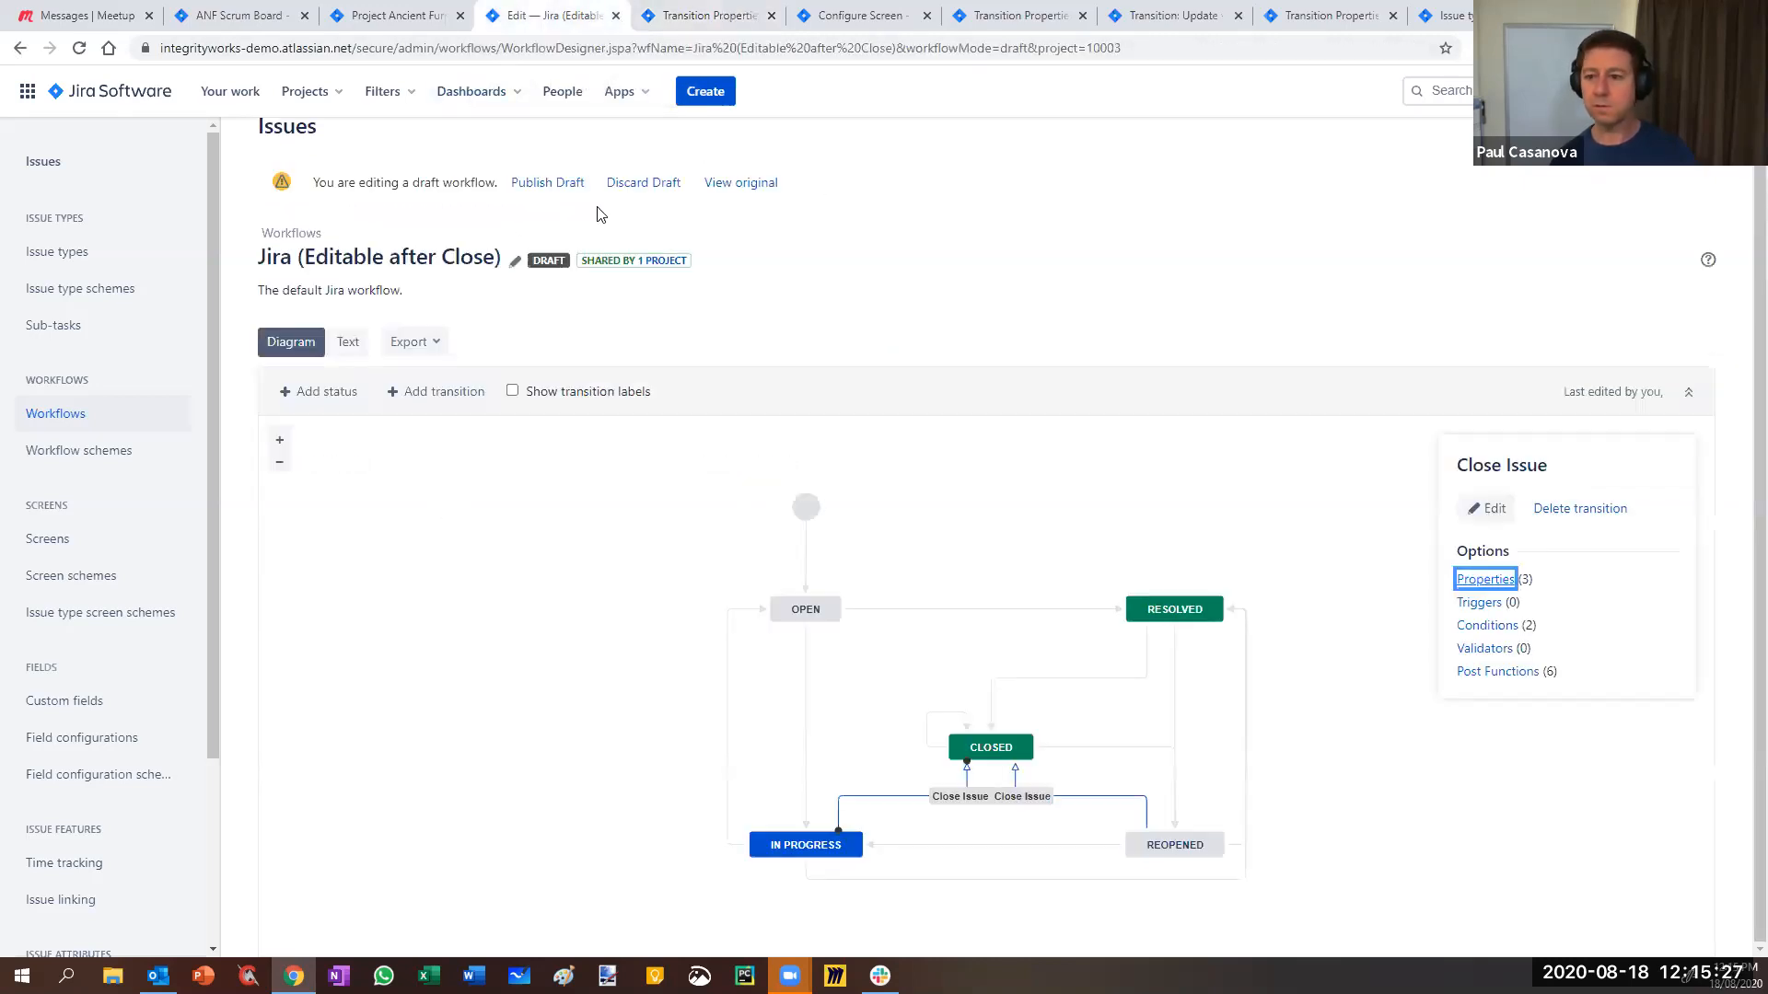
- Open Resolved→Closed Close Issue's properties in a tab, then show the global Workflows admin list
right_click(1072, 680)
left_click(1072, 678)
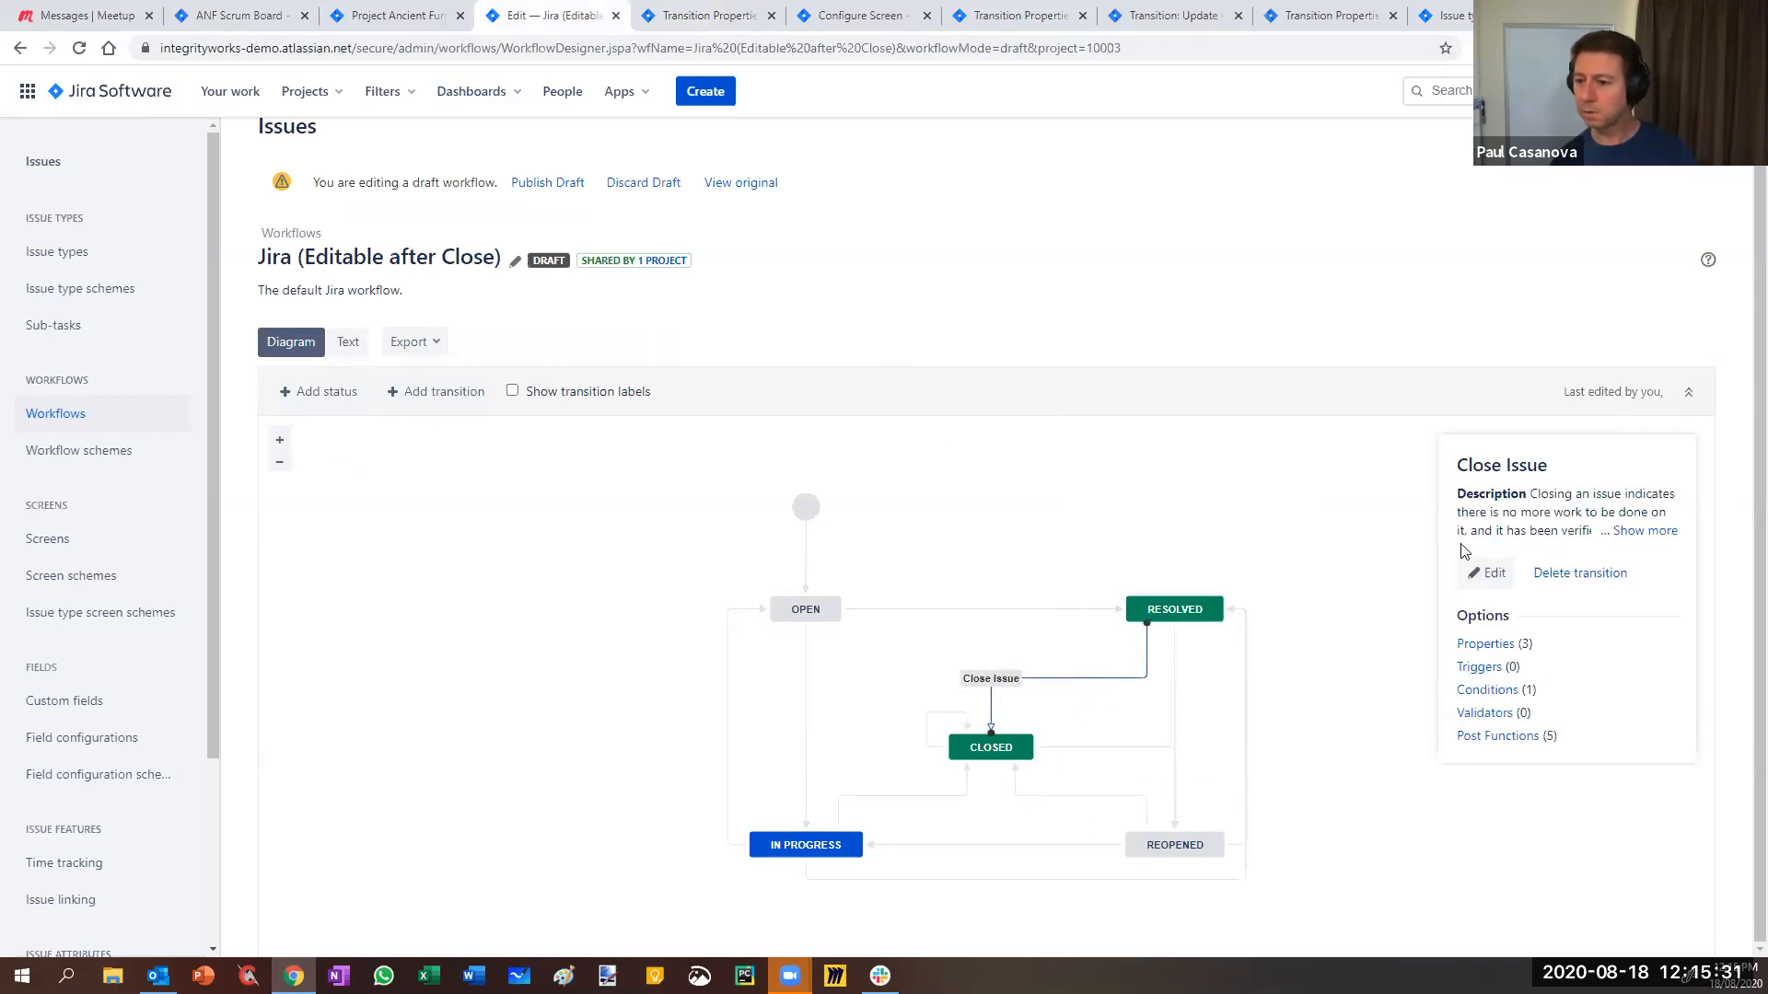
right_click(1510, 649)
left_click(1547, 659)
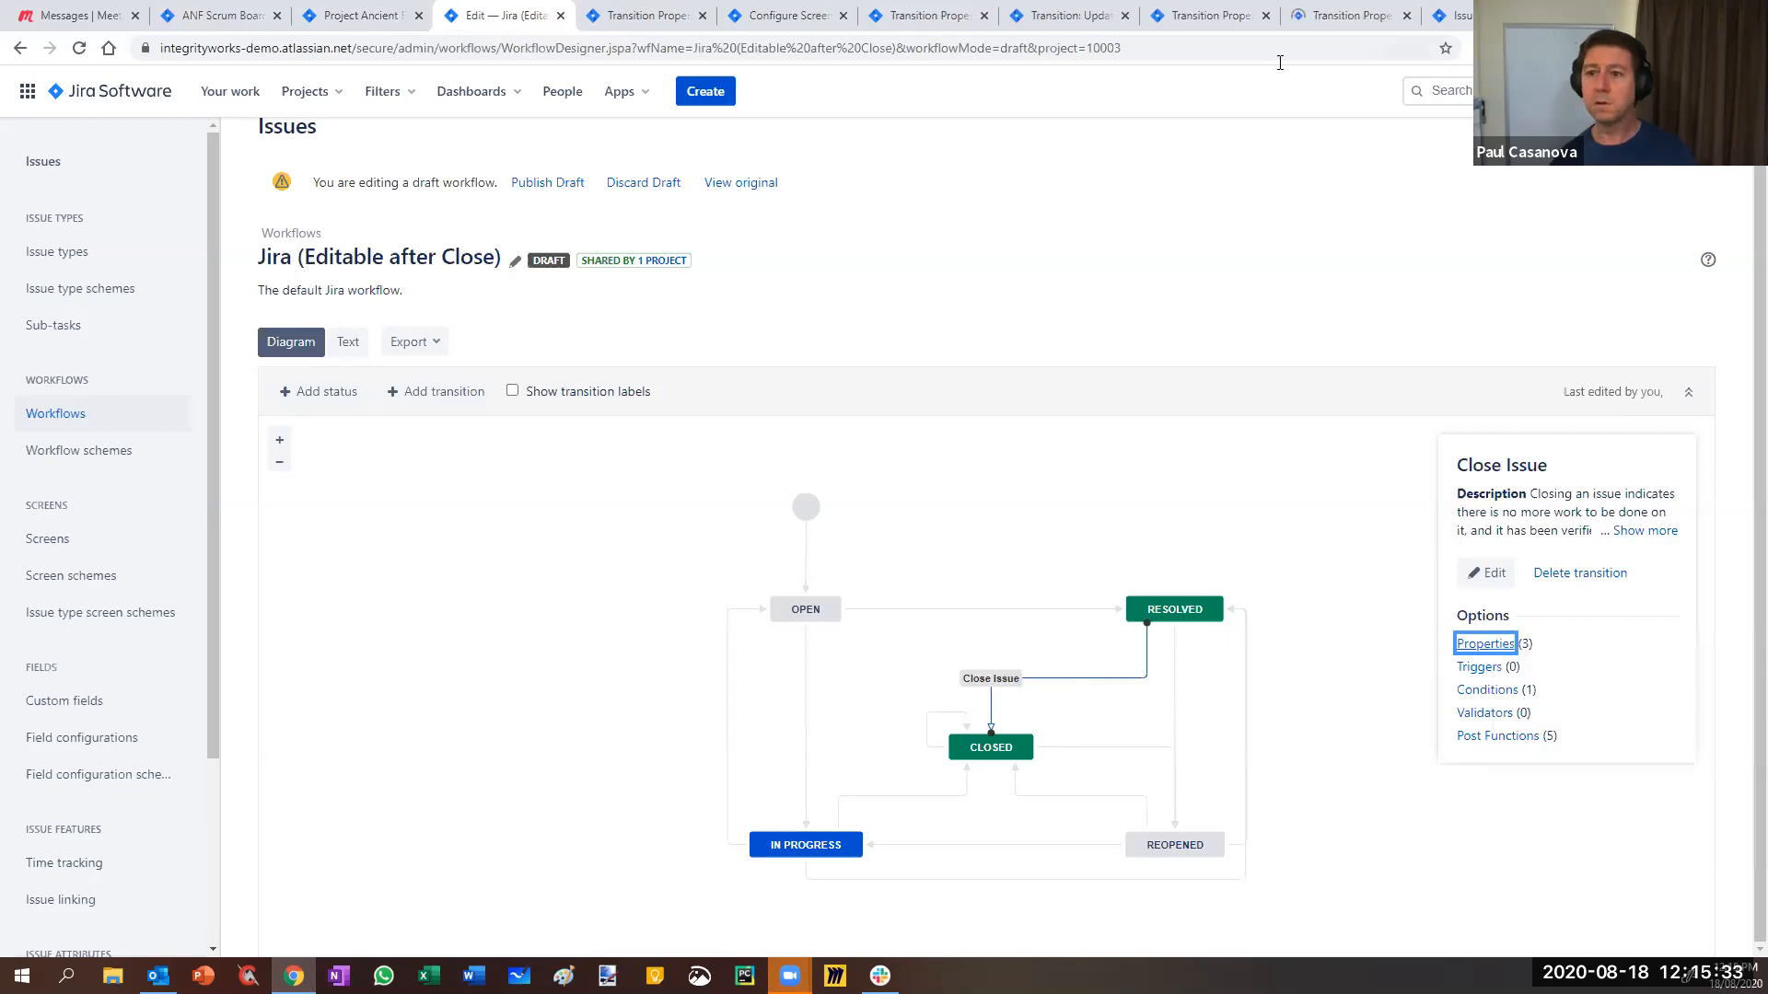
left_click_drag(1326, 20, 772, 33)
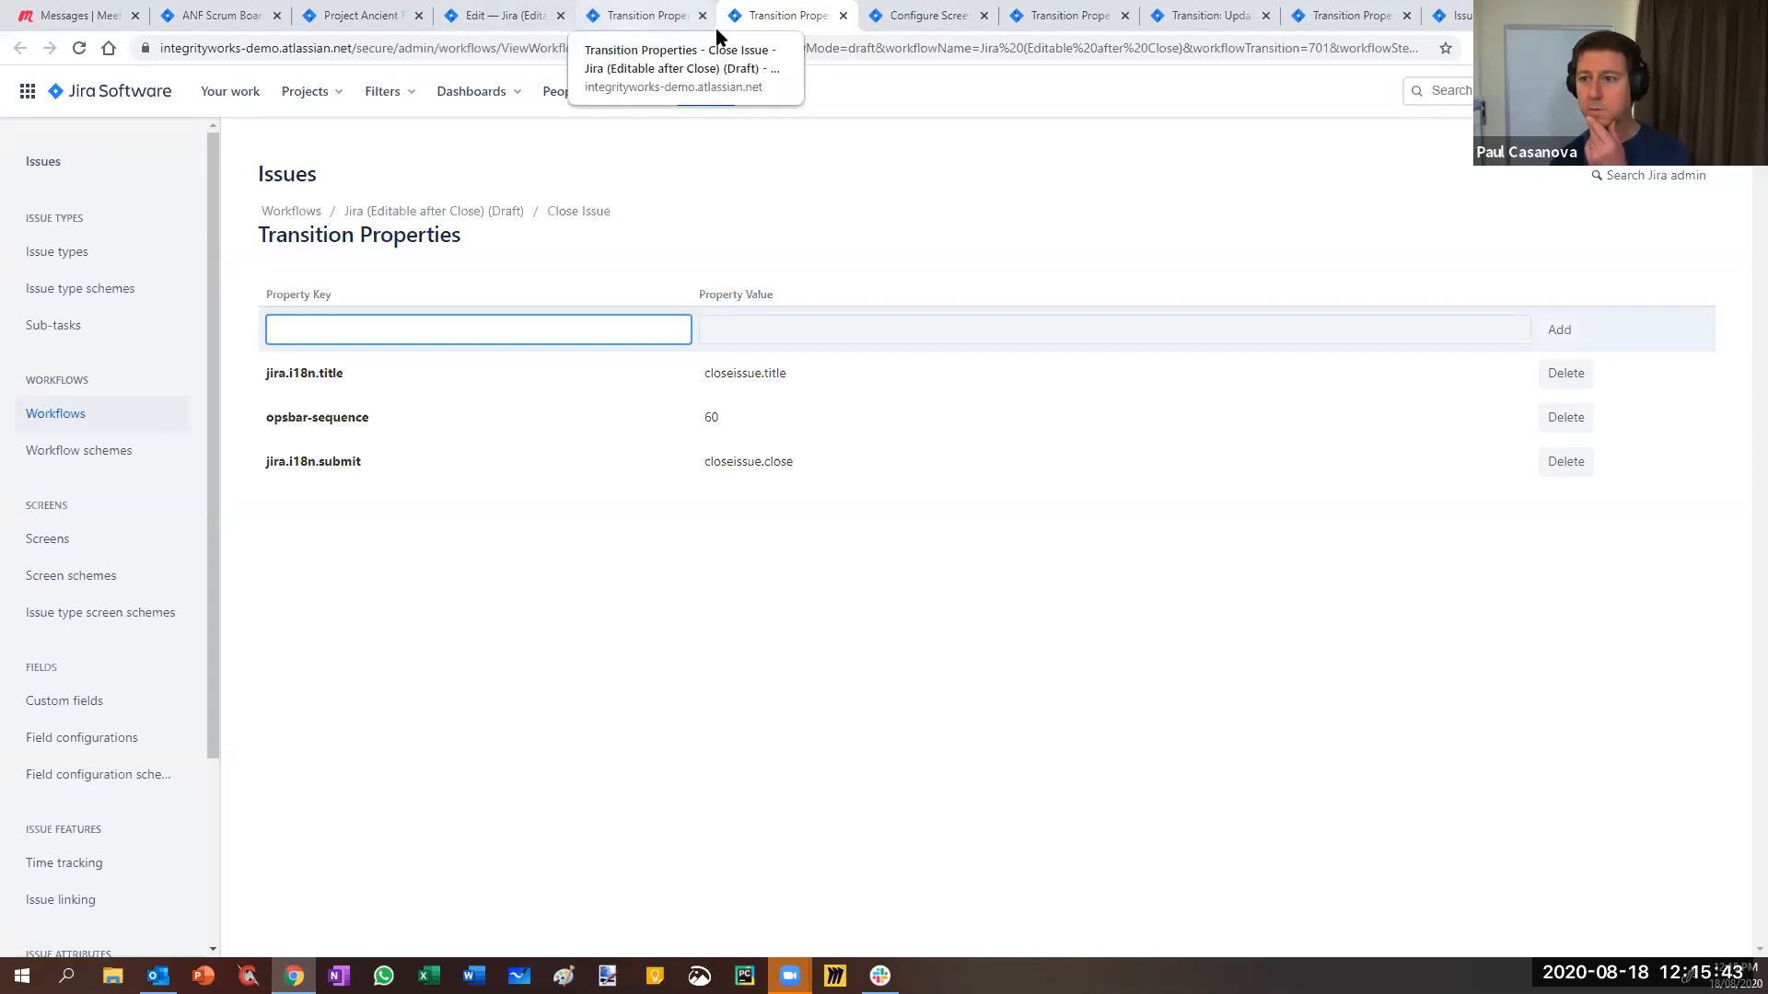
key("ctrl+9")
left_click(54, 413)
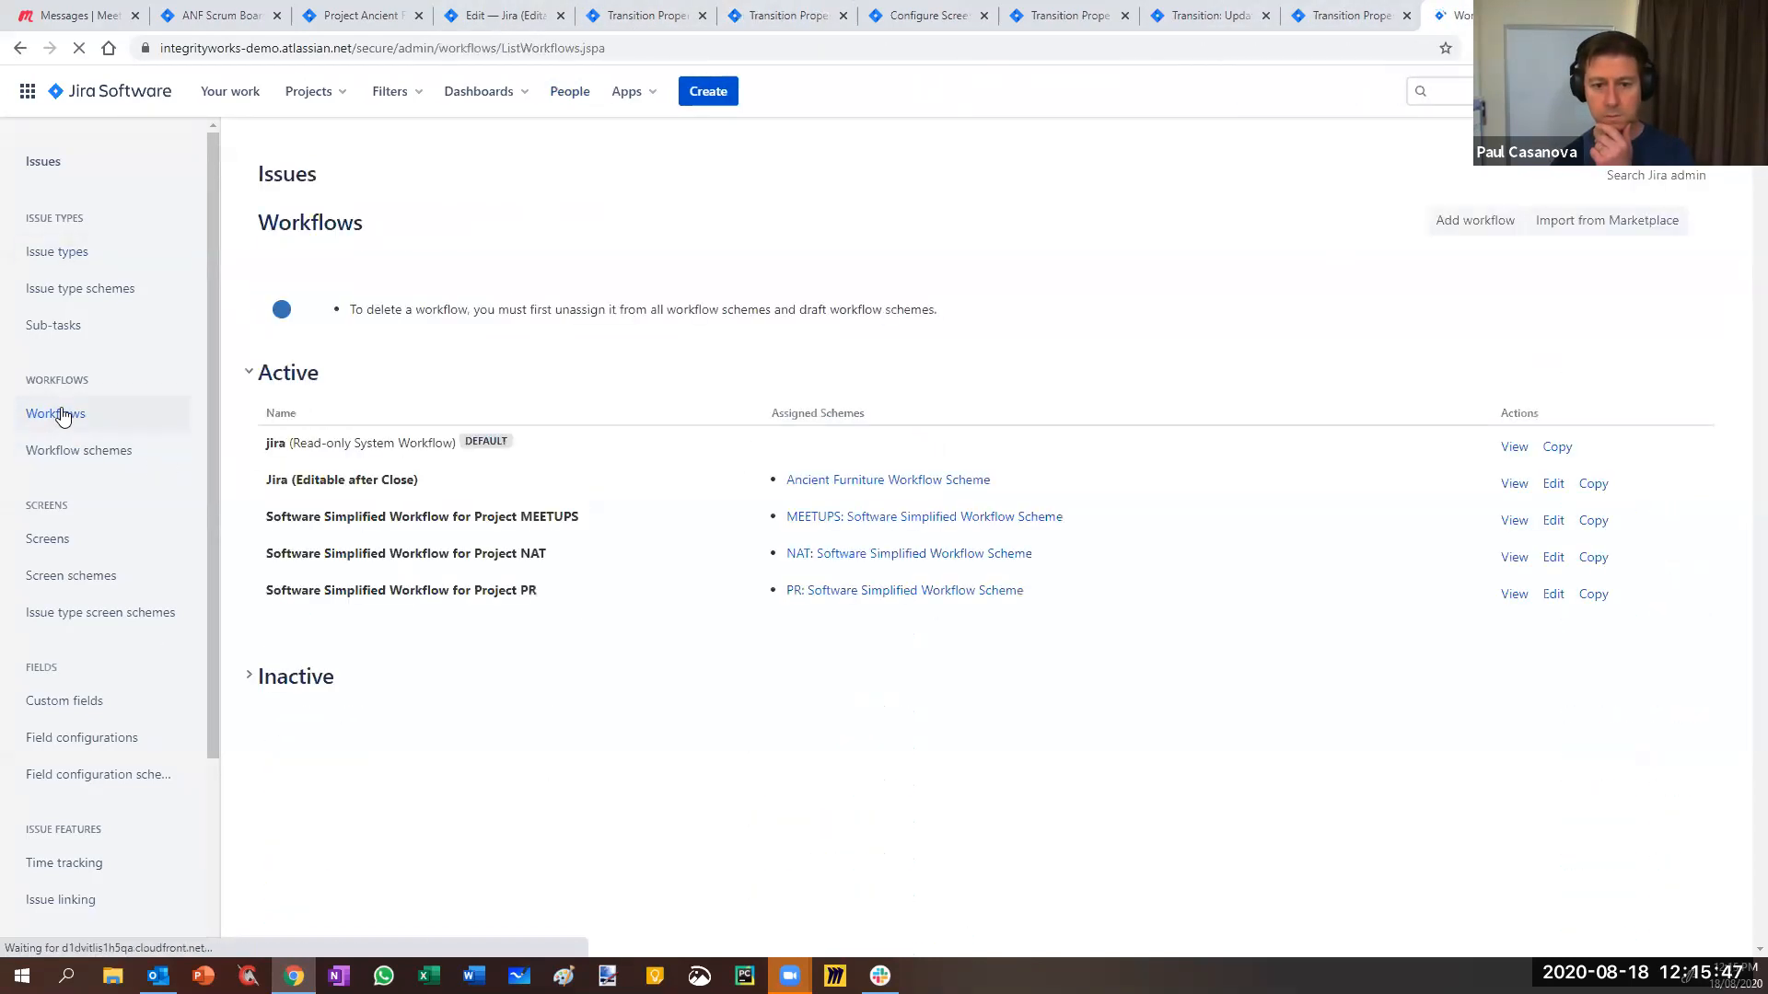
- Copy the inactive jira system workflow and open the copy's Close Issue transition
left_click(247, 677)
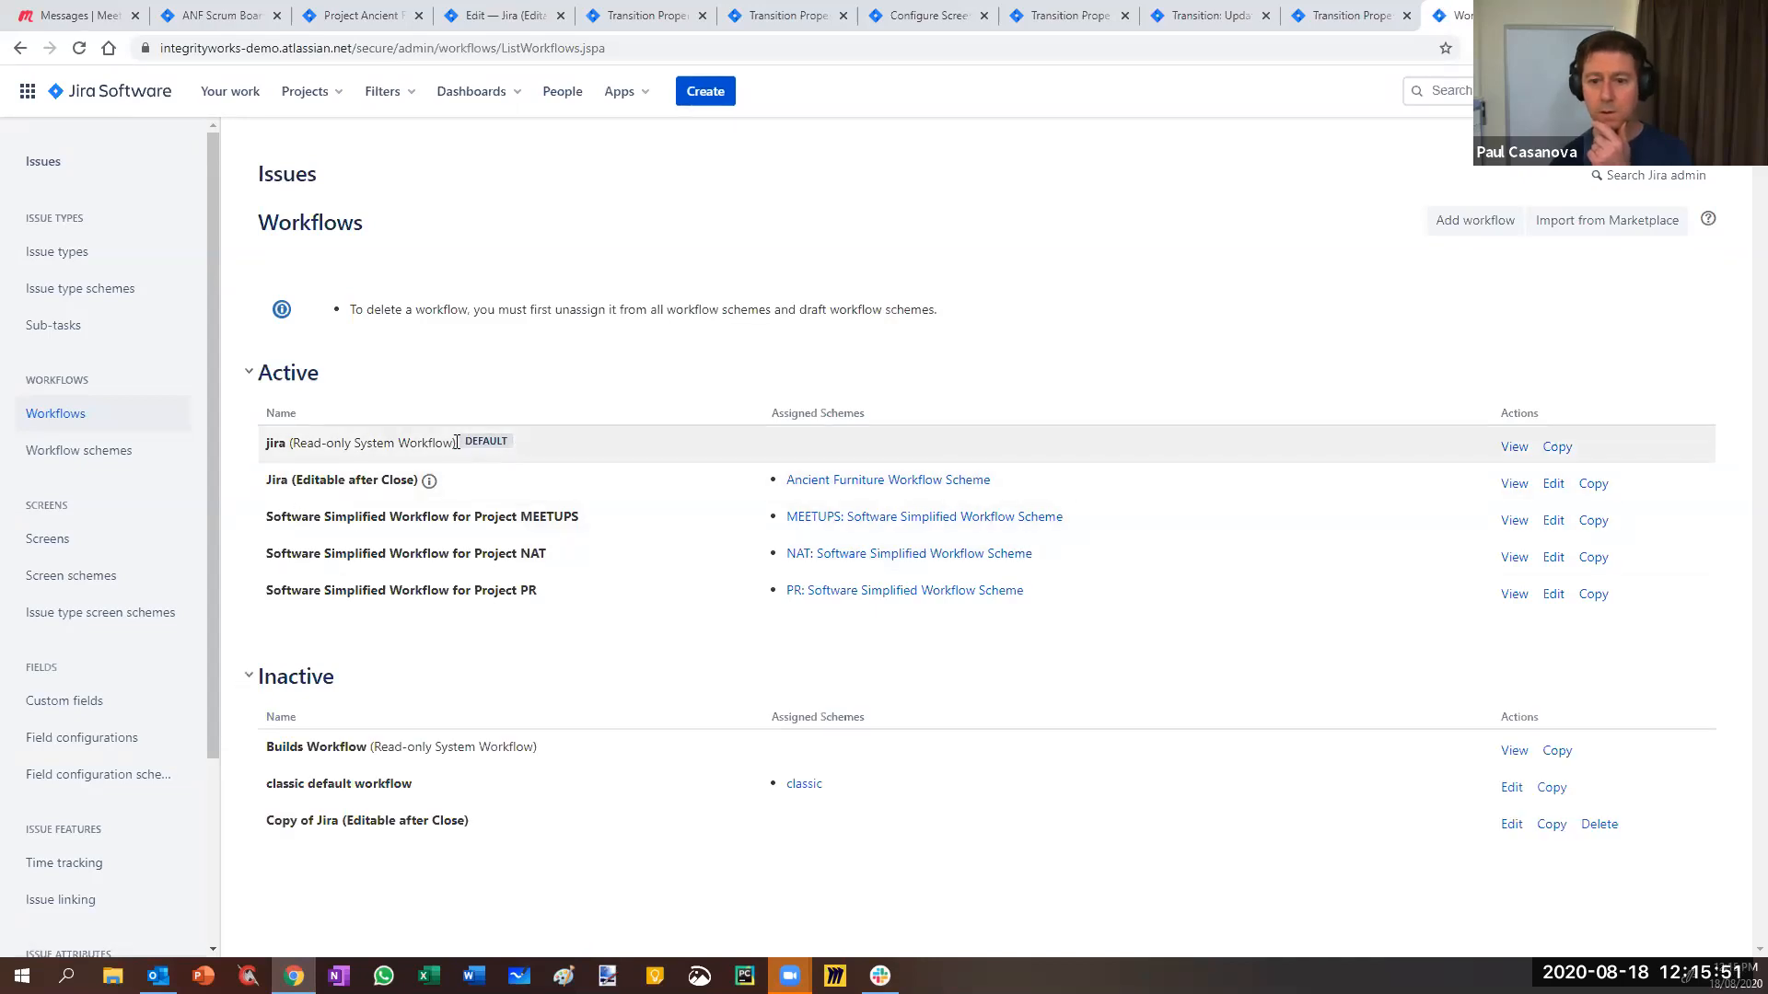
left_click(1557, 447)
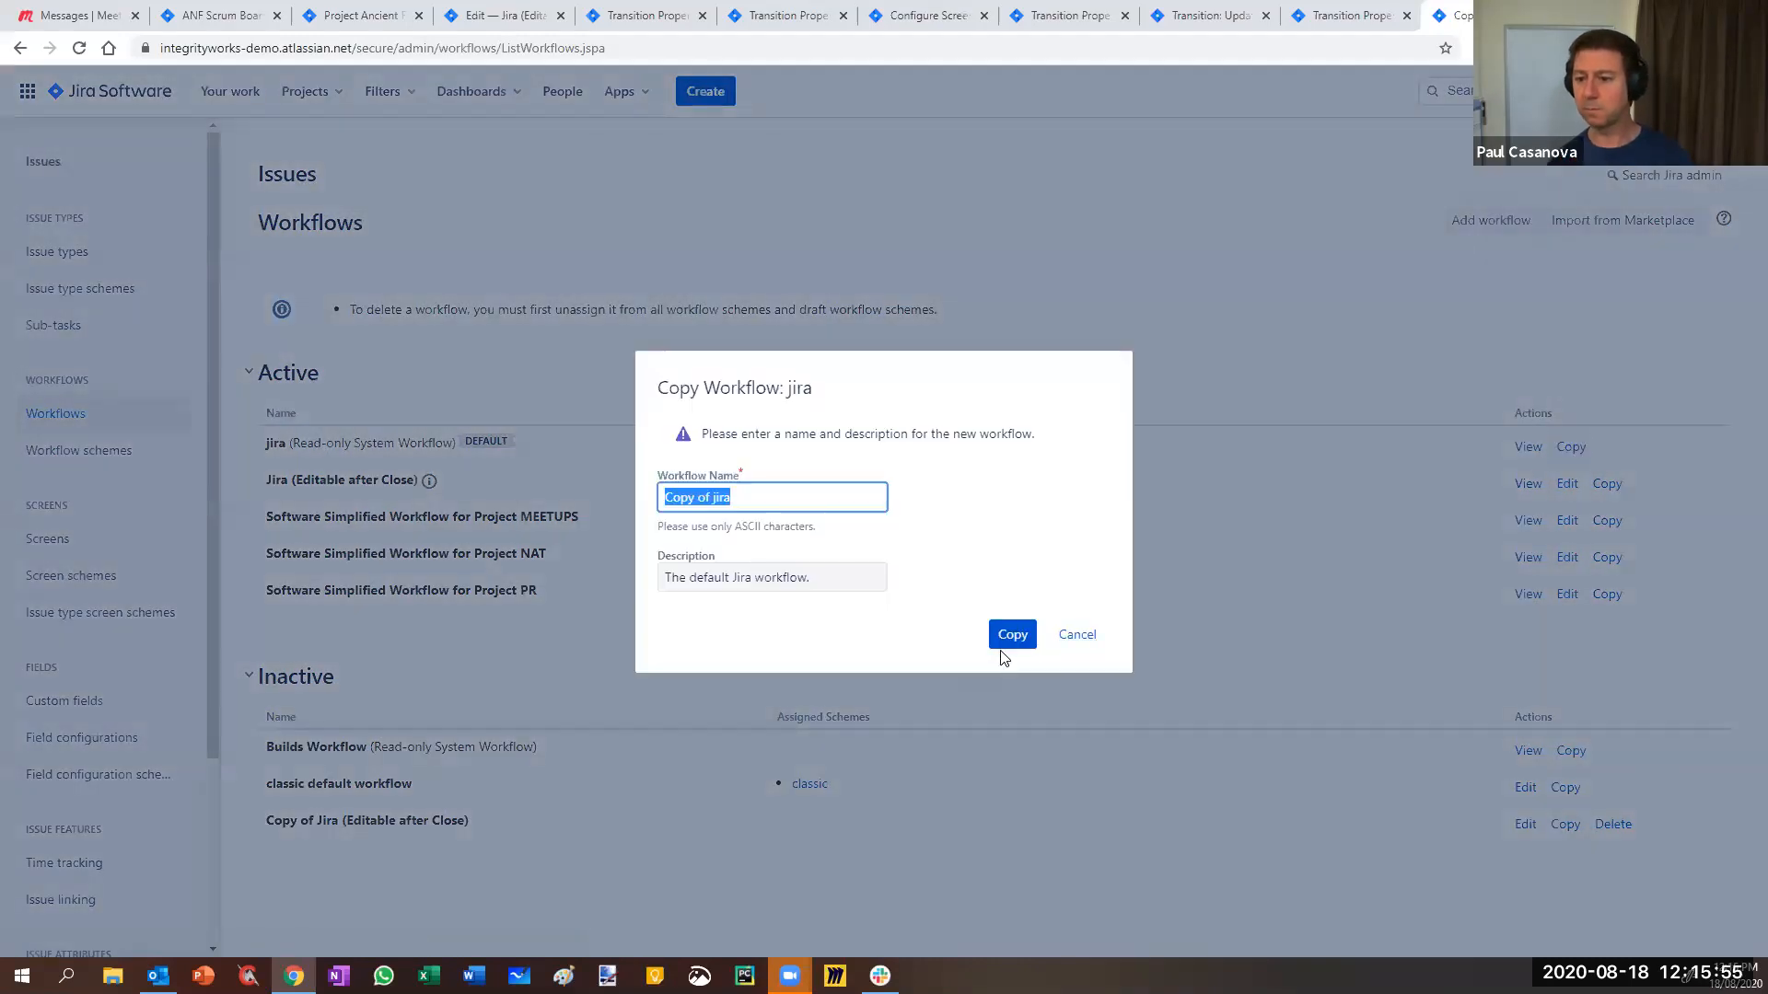
left_click(1013, 635)
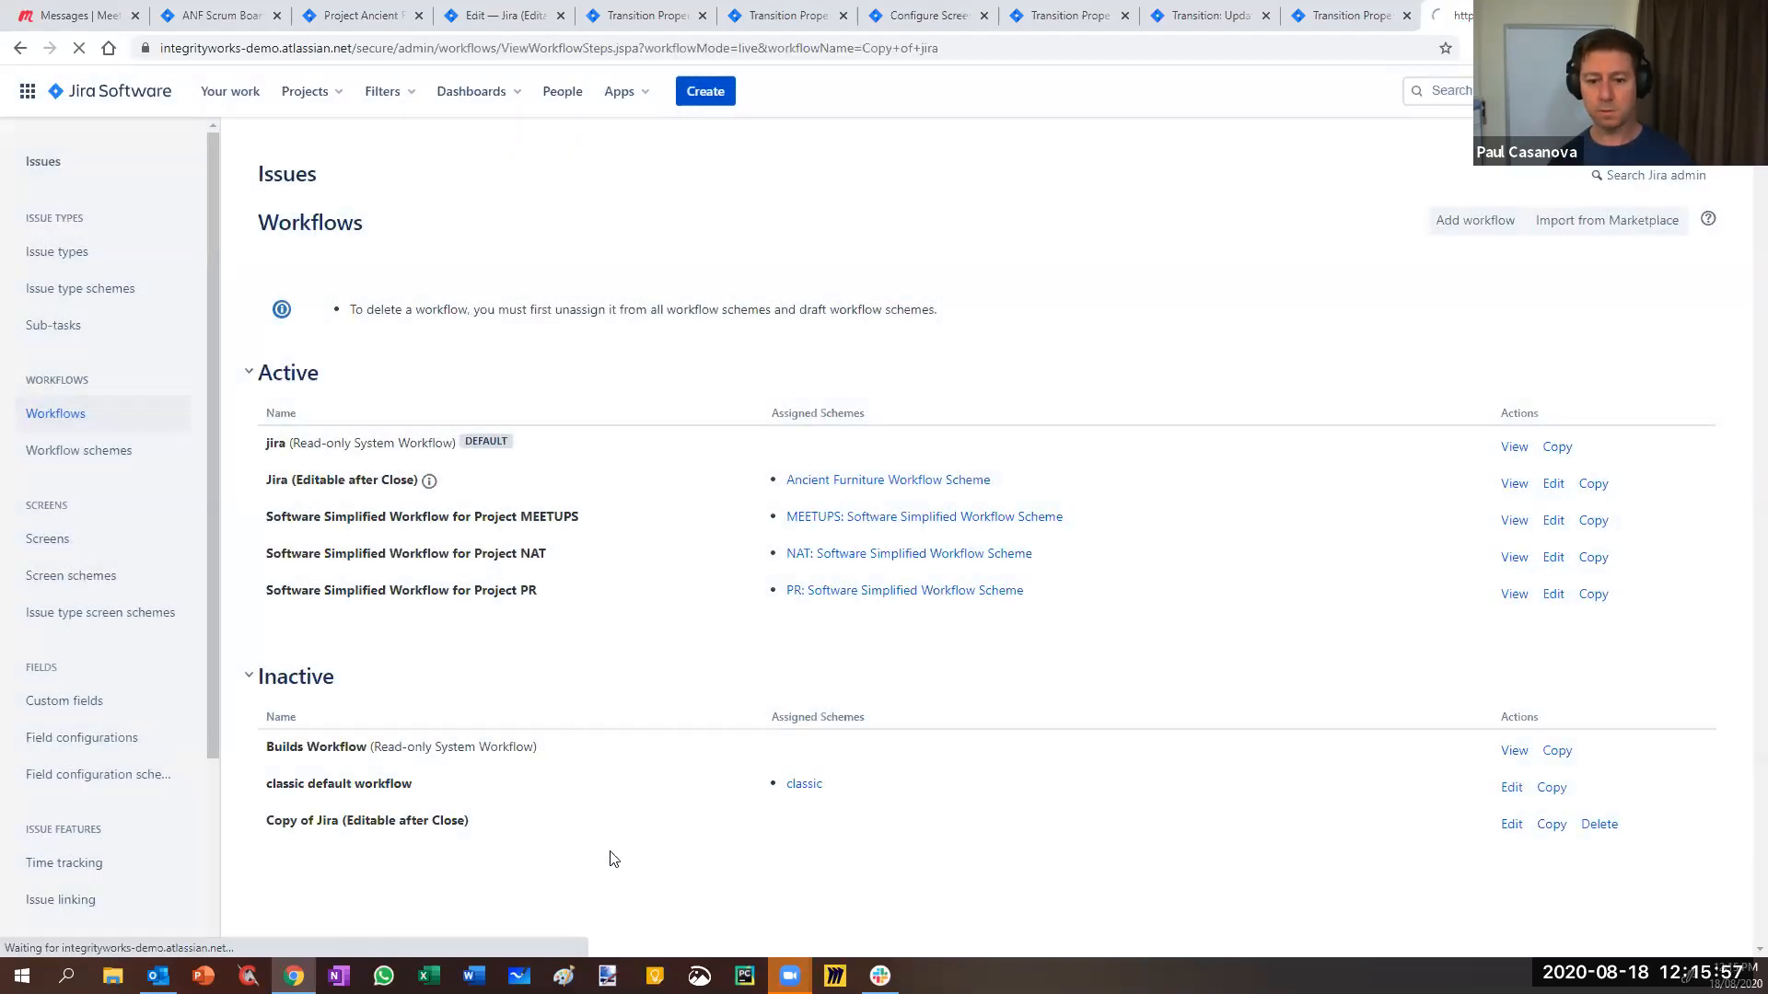
scroll(427, 624, "up", 3)
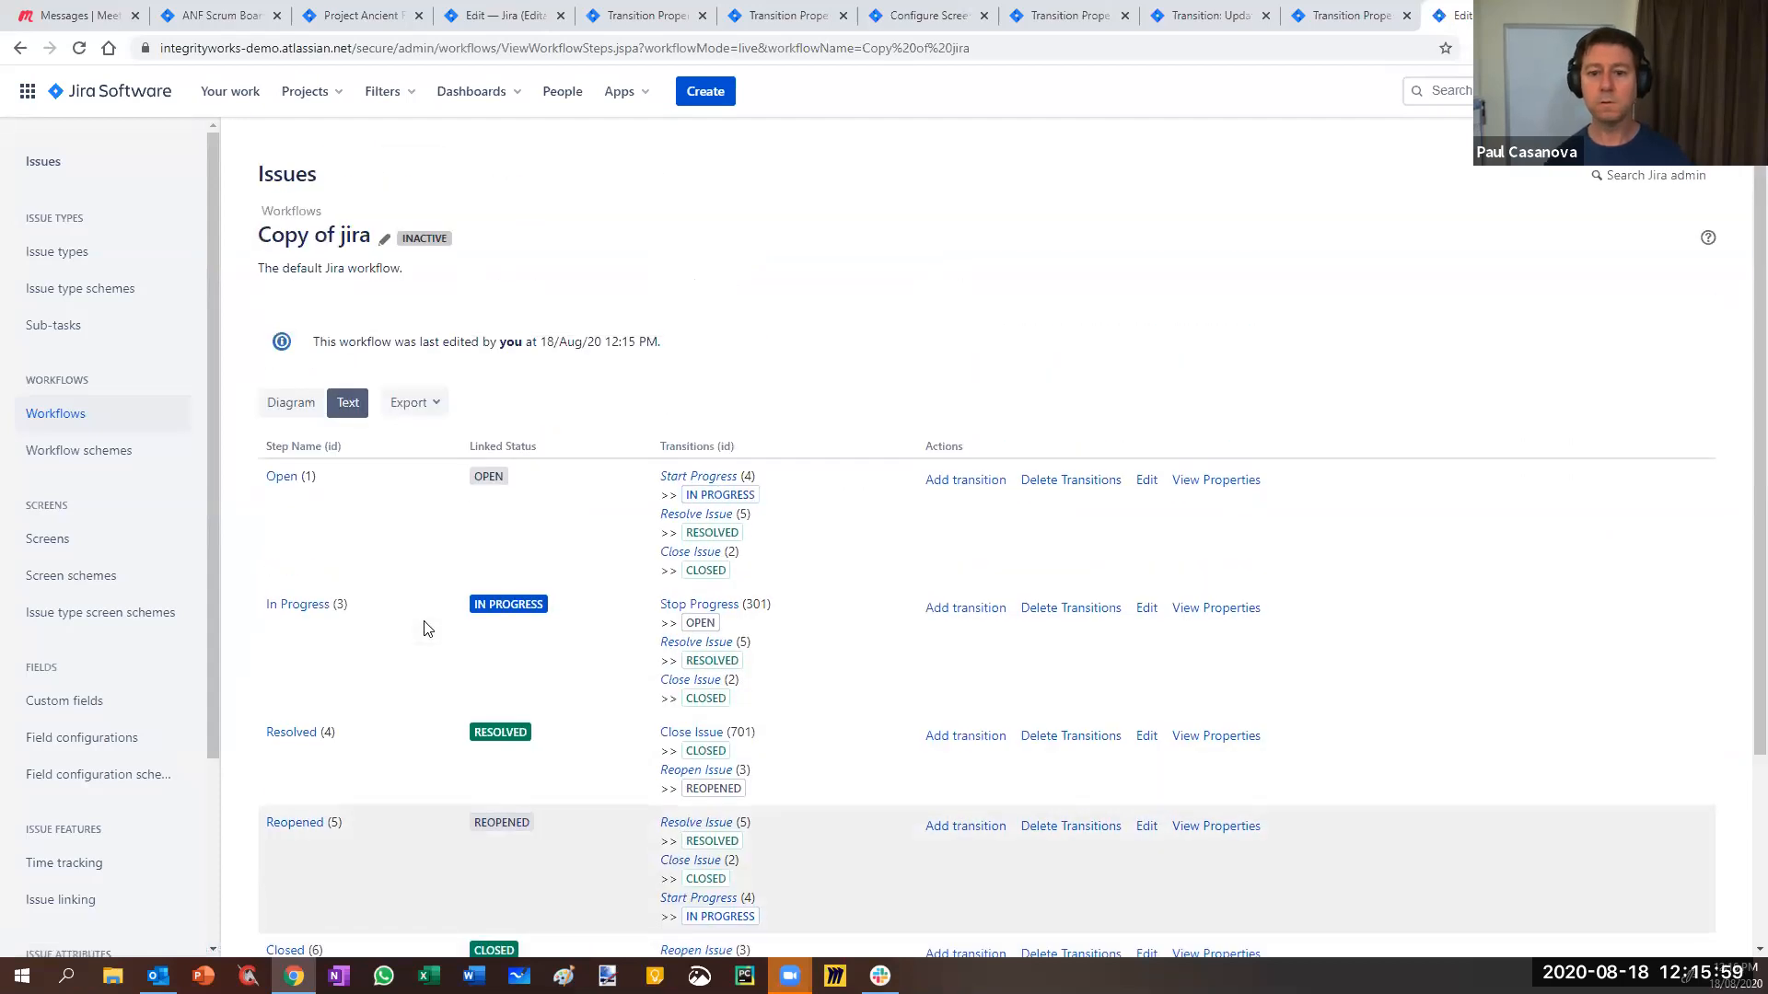
left_click(677, 555)
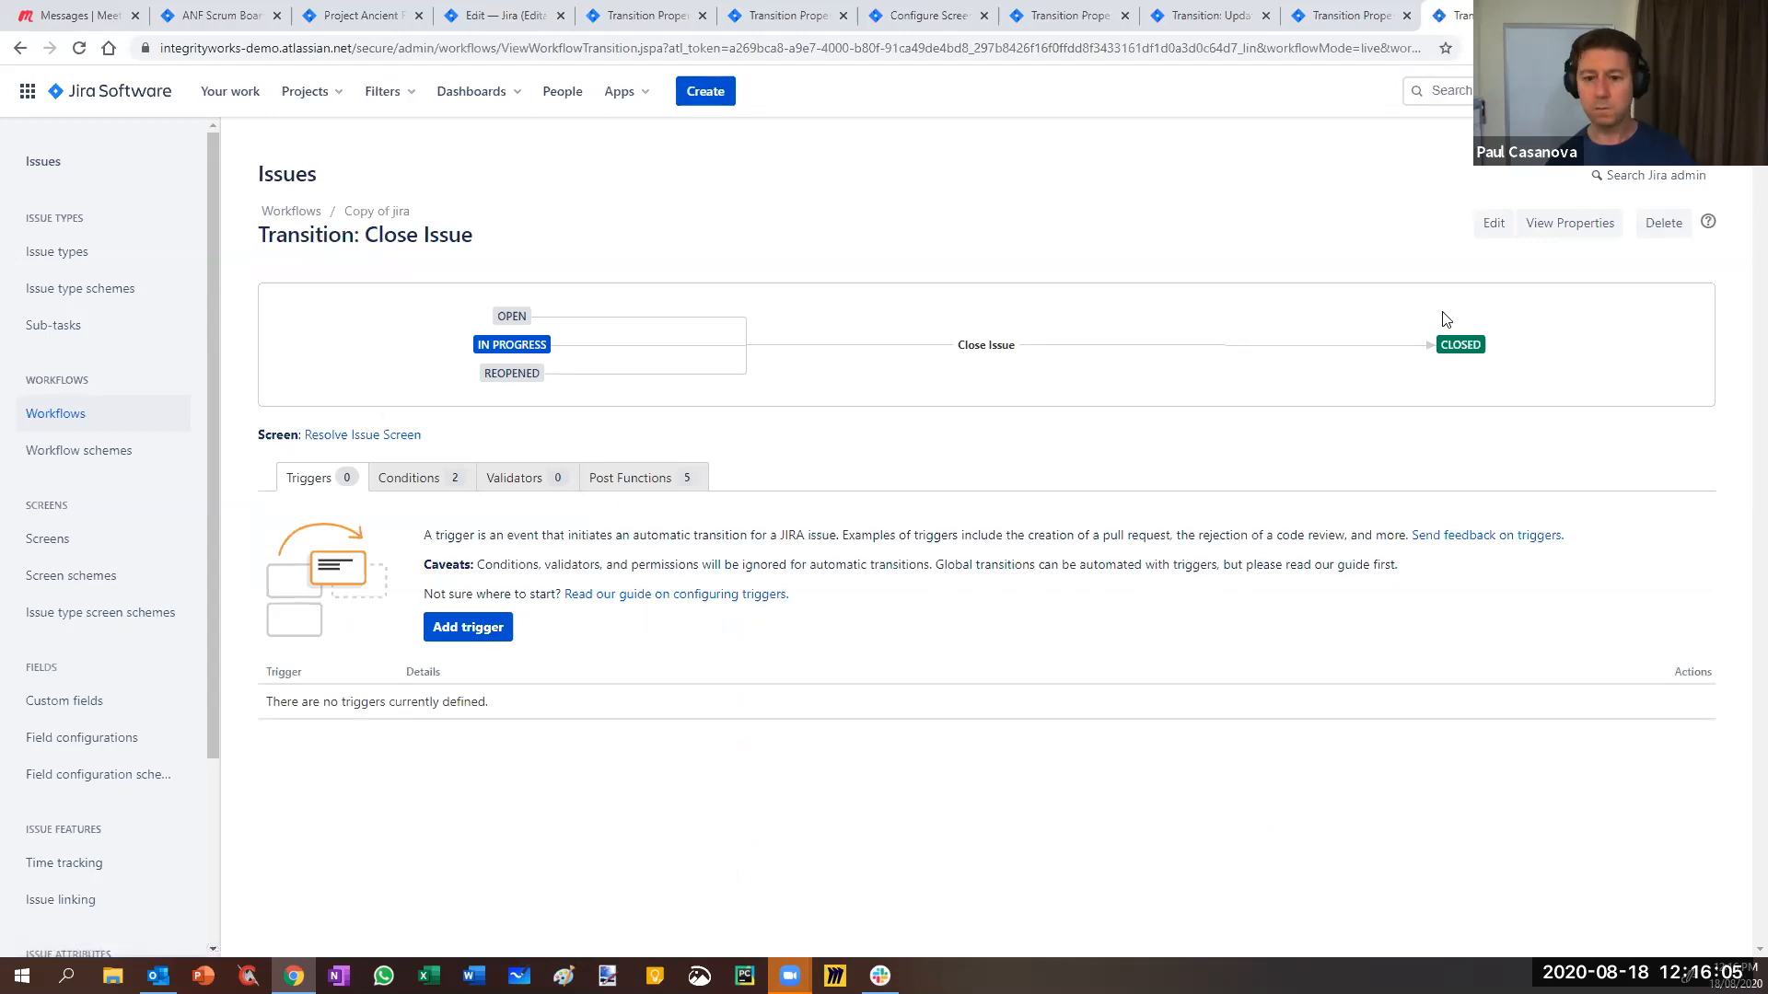
- Review Copy of jira's Close Issue transition properties and its five post functions
left_click(1563, 230)
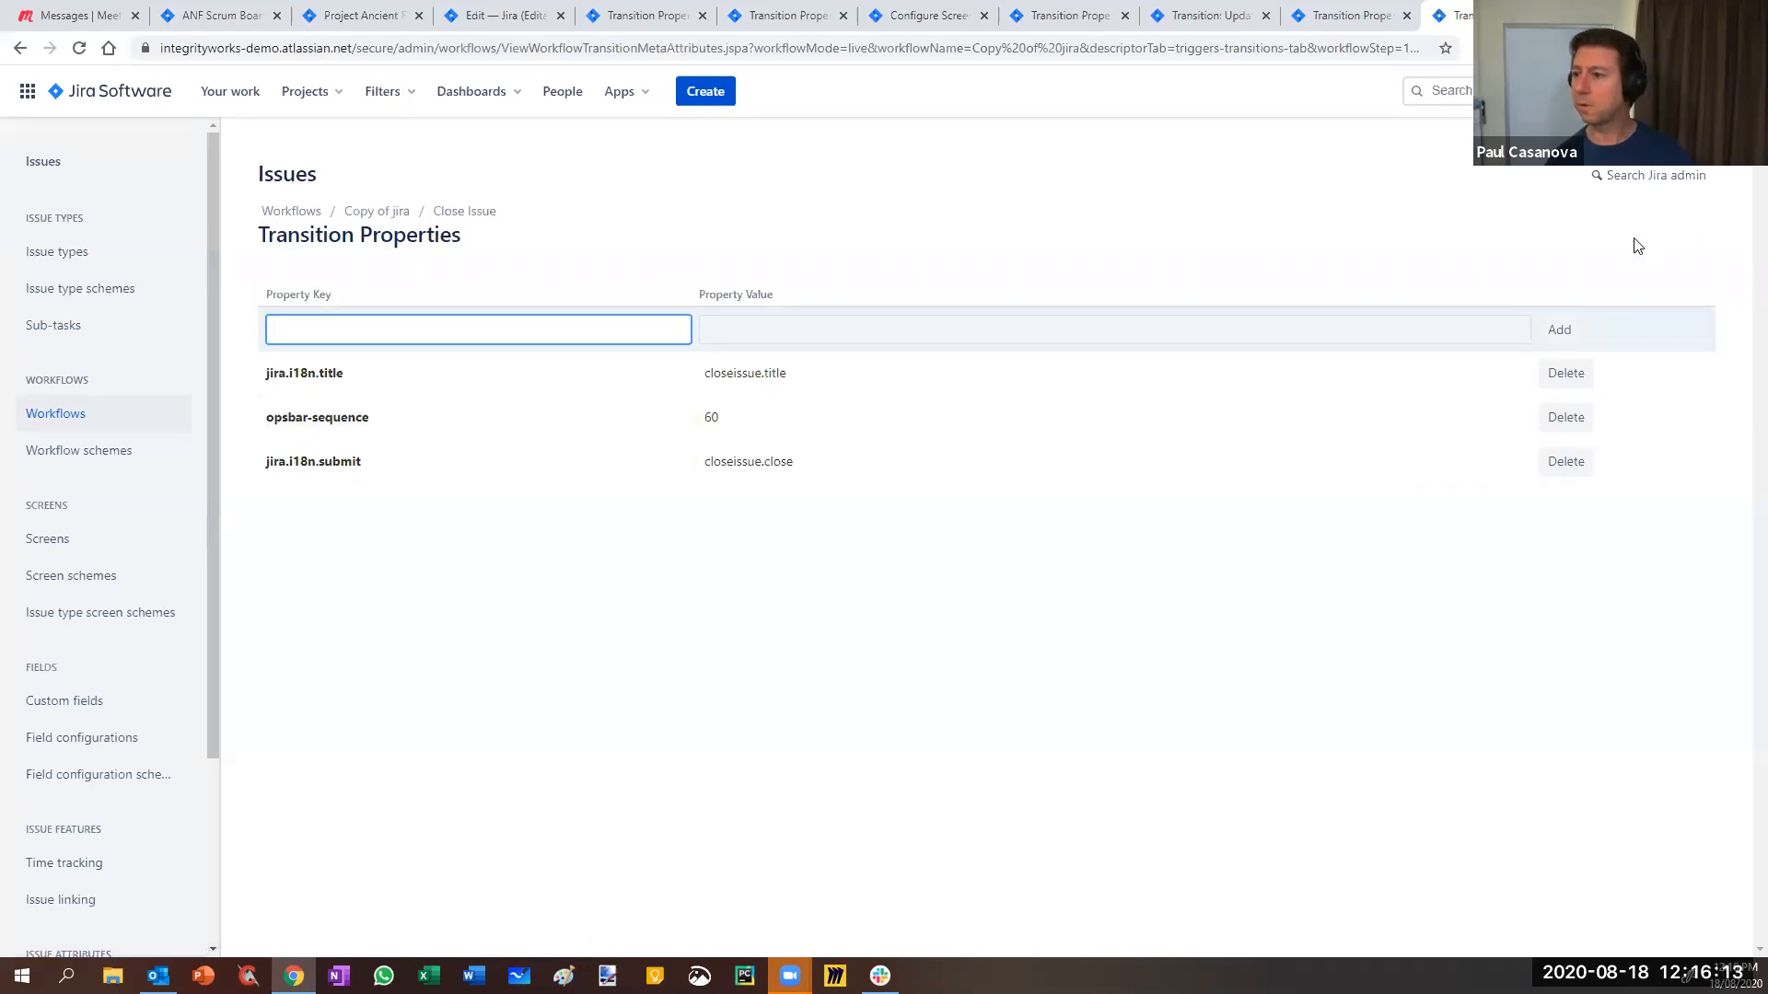
left_click(20, 47)
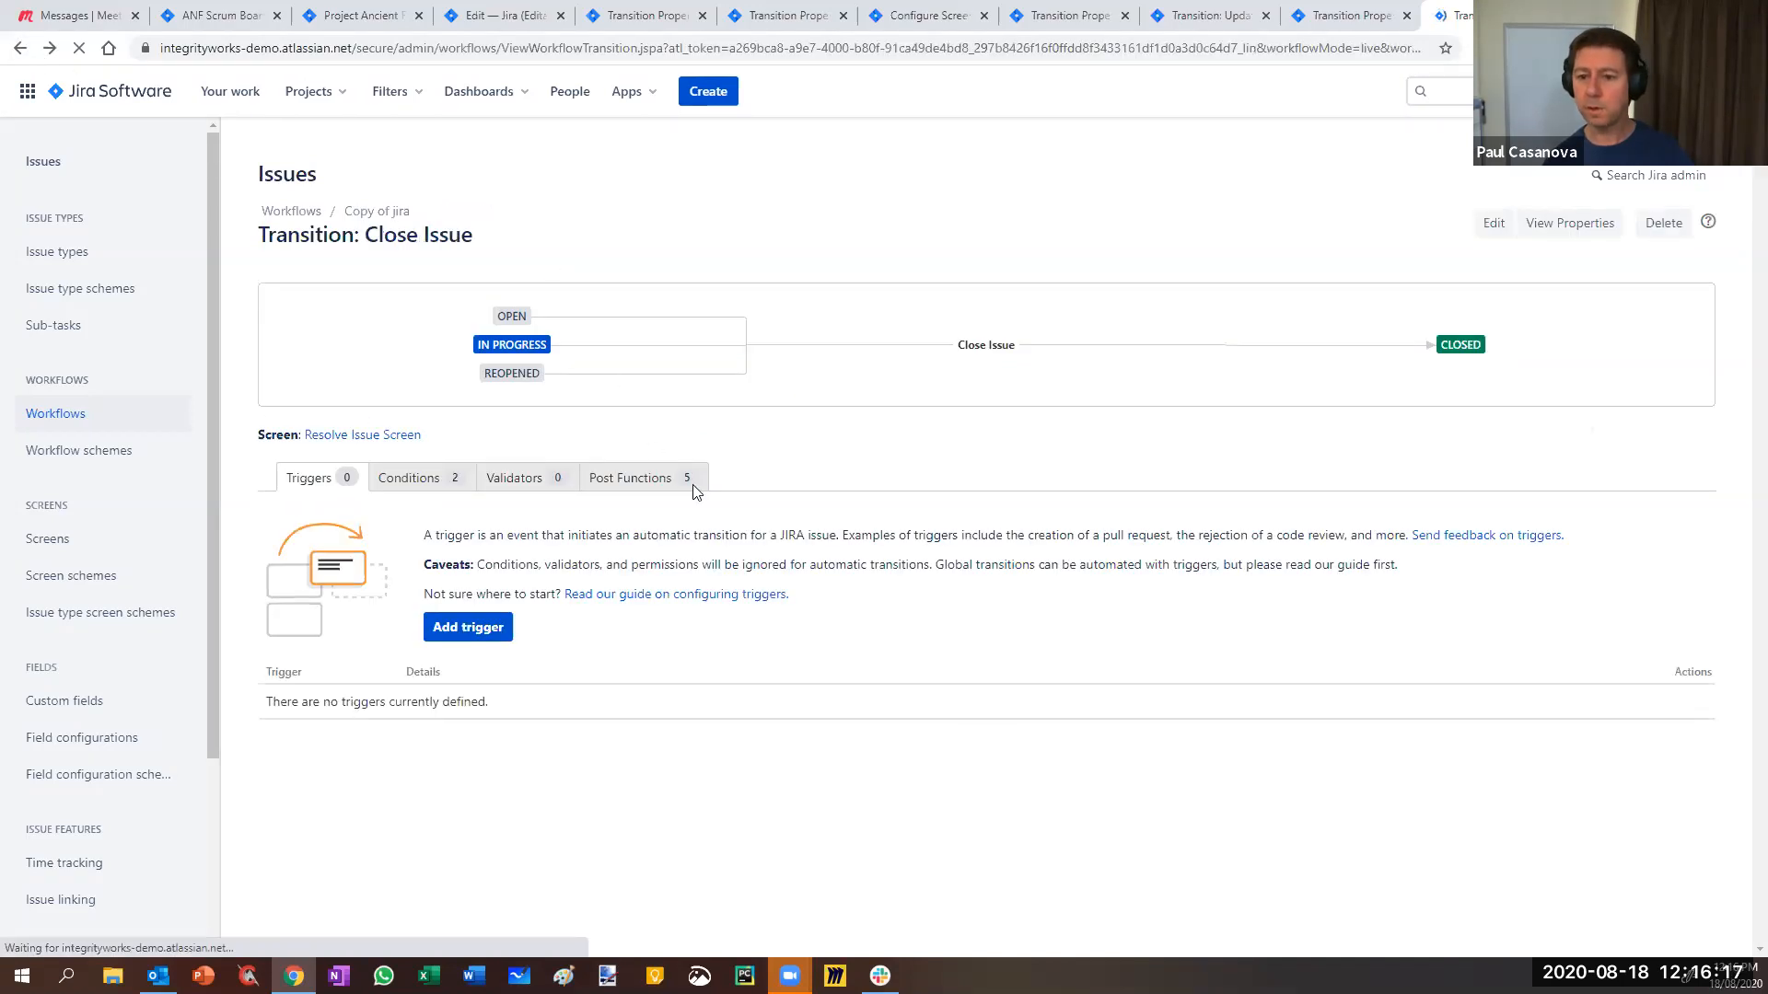
left_click(623, 477)
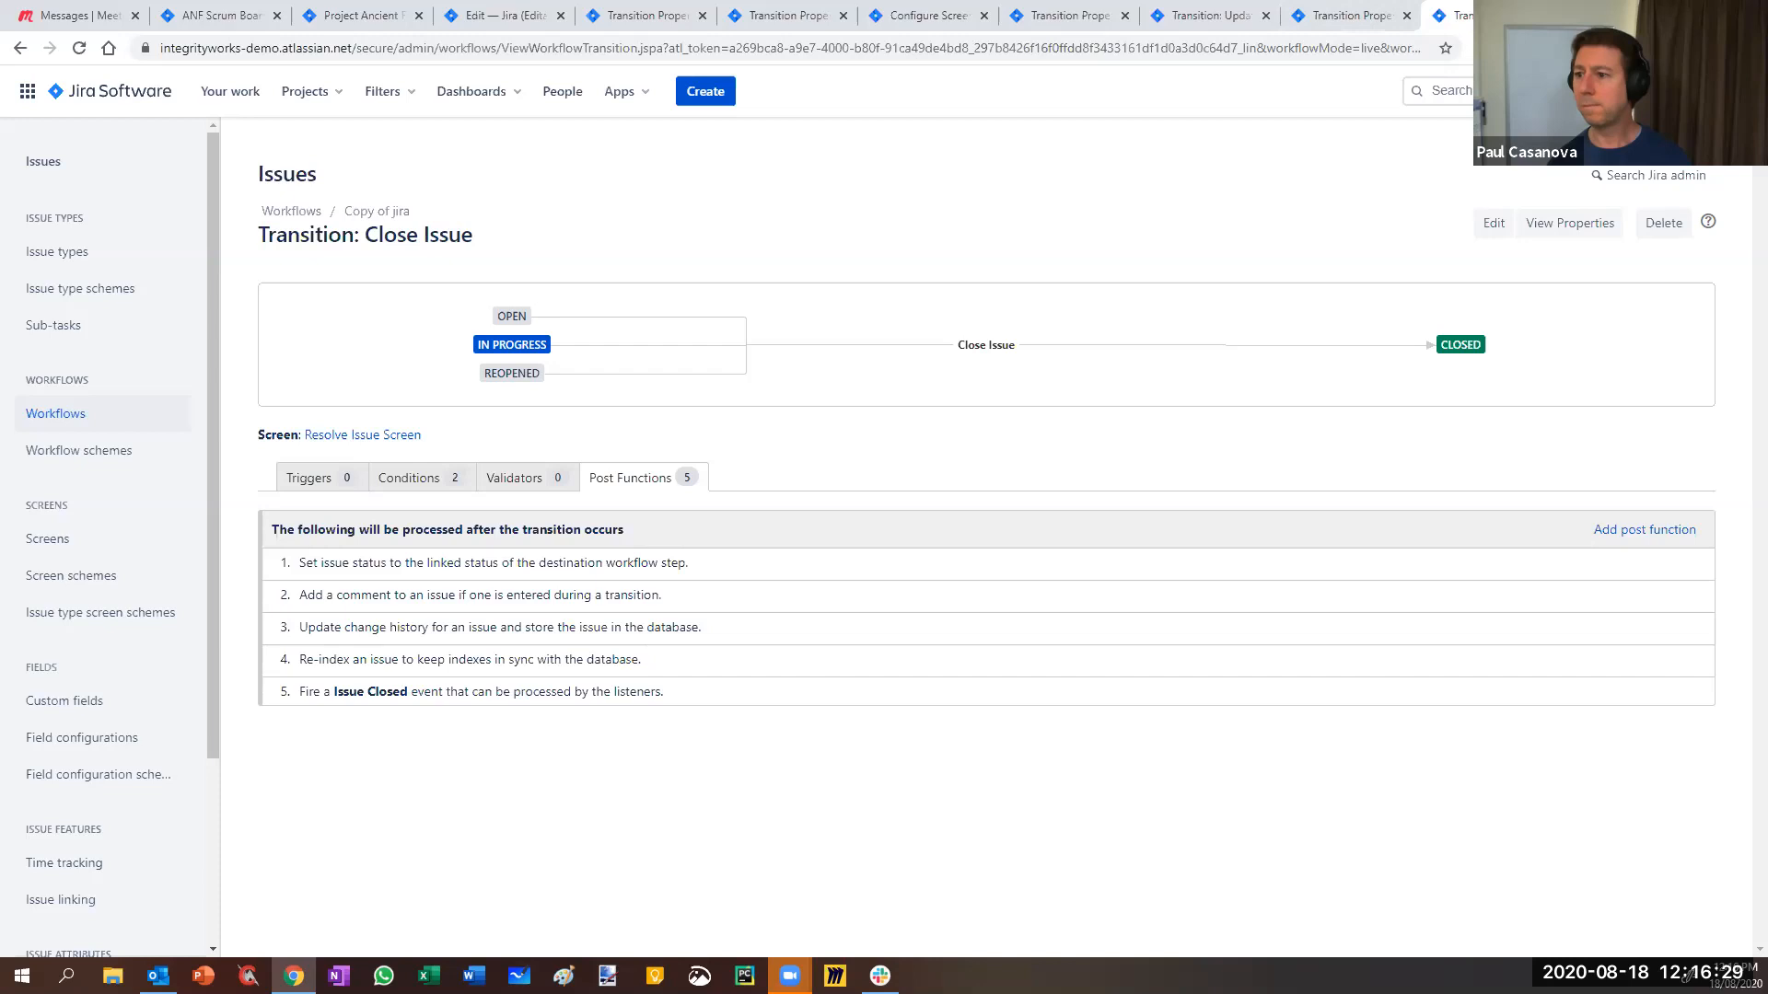
left_click(1574, 231)
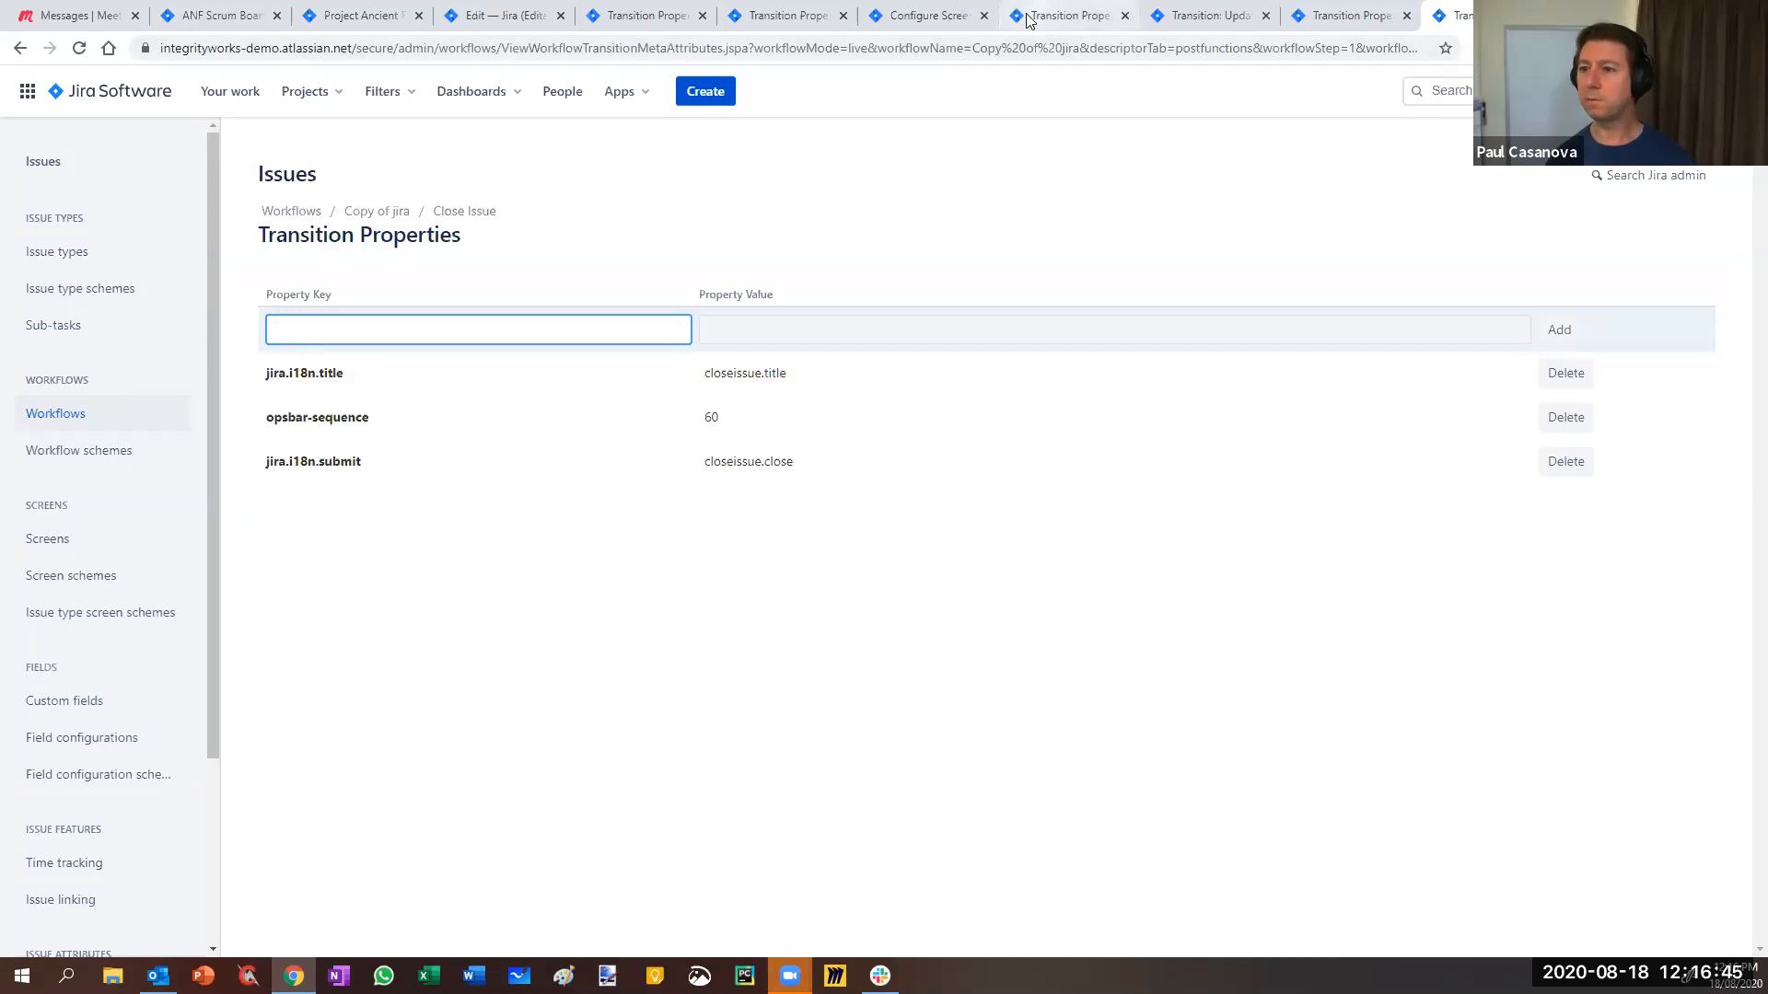
- Check the Update values, designer and properties tabs, then return to Copy of jira's Close Issue transition
left_click(1330, 20)
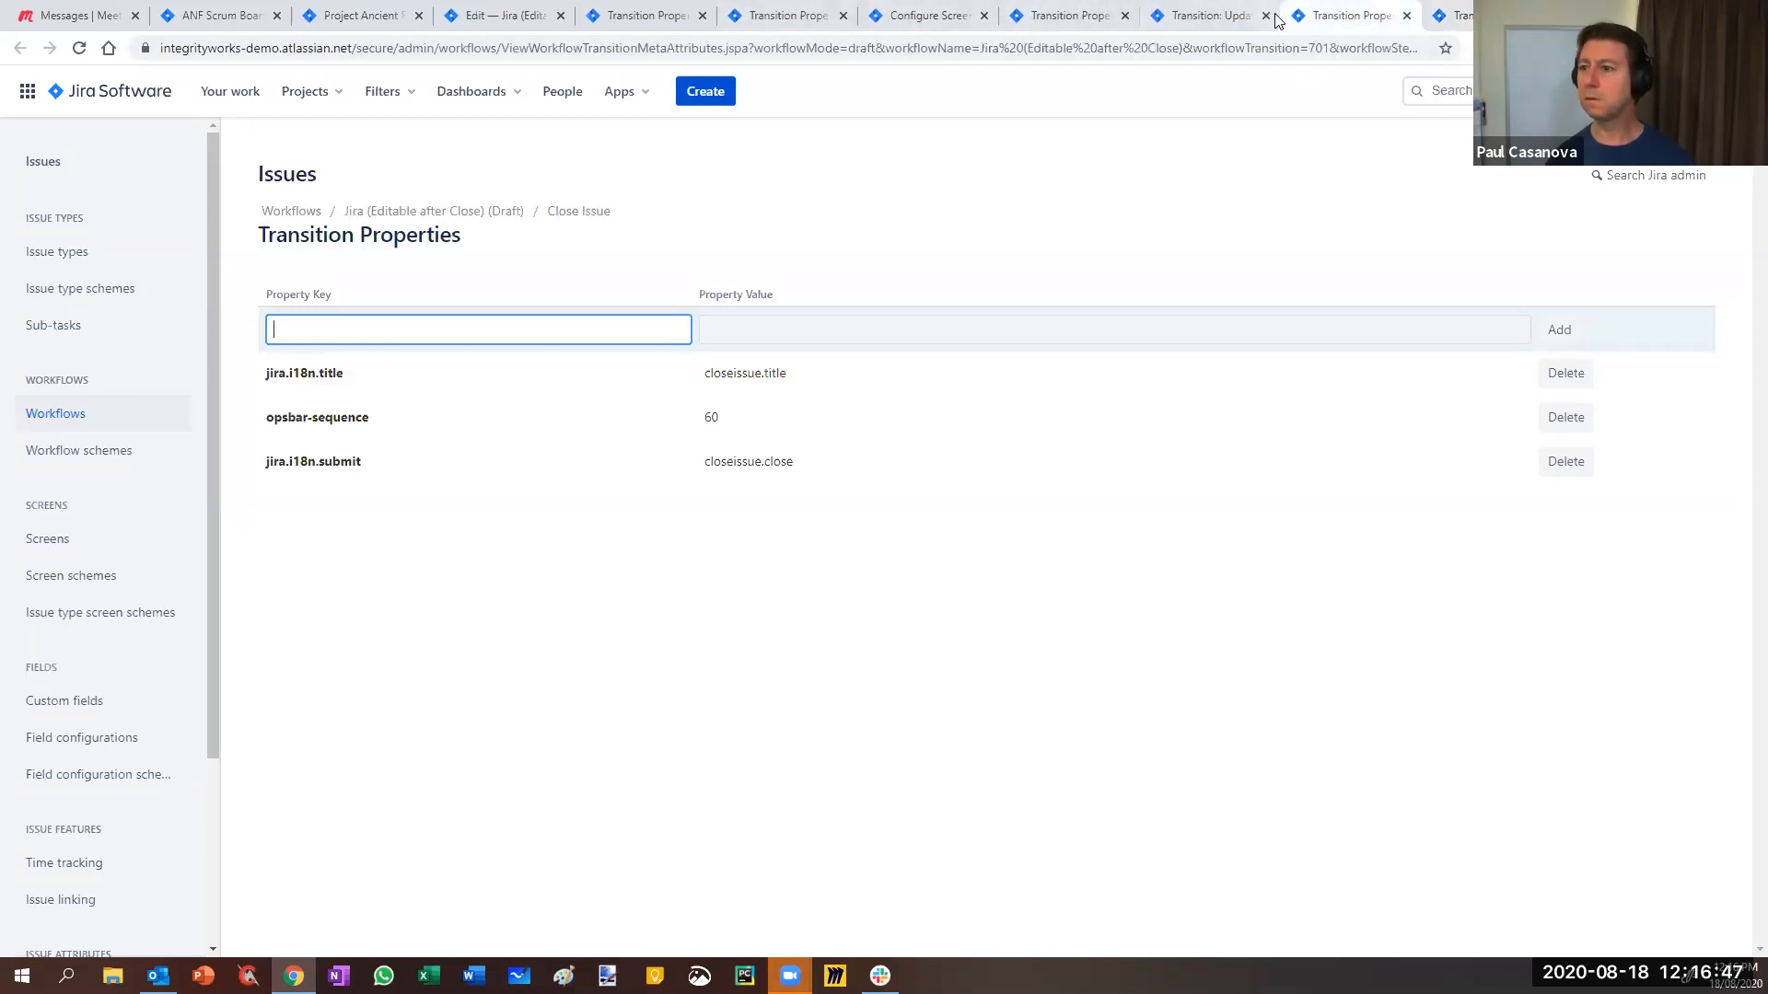
left_click(1211, 15)
left_click(1057, 16)
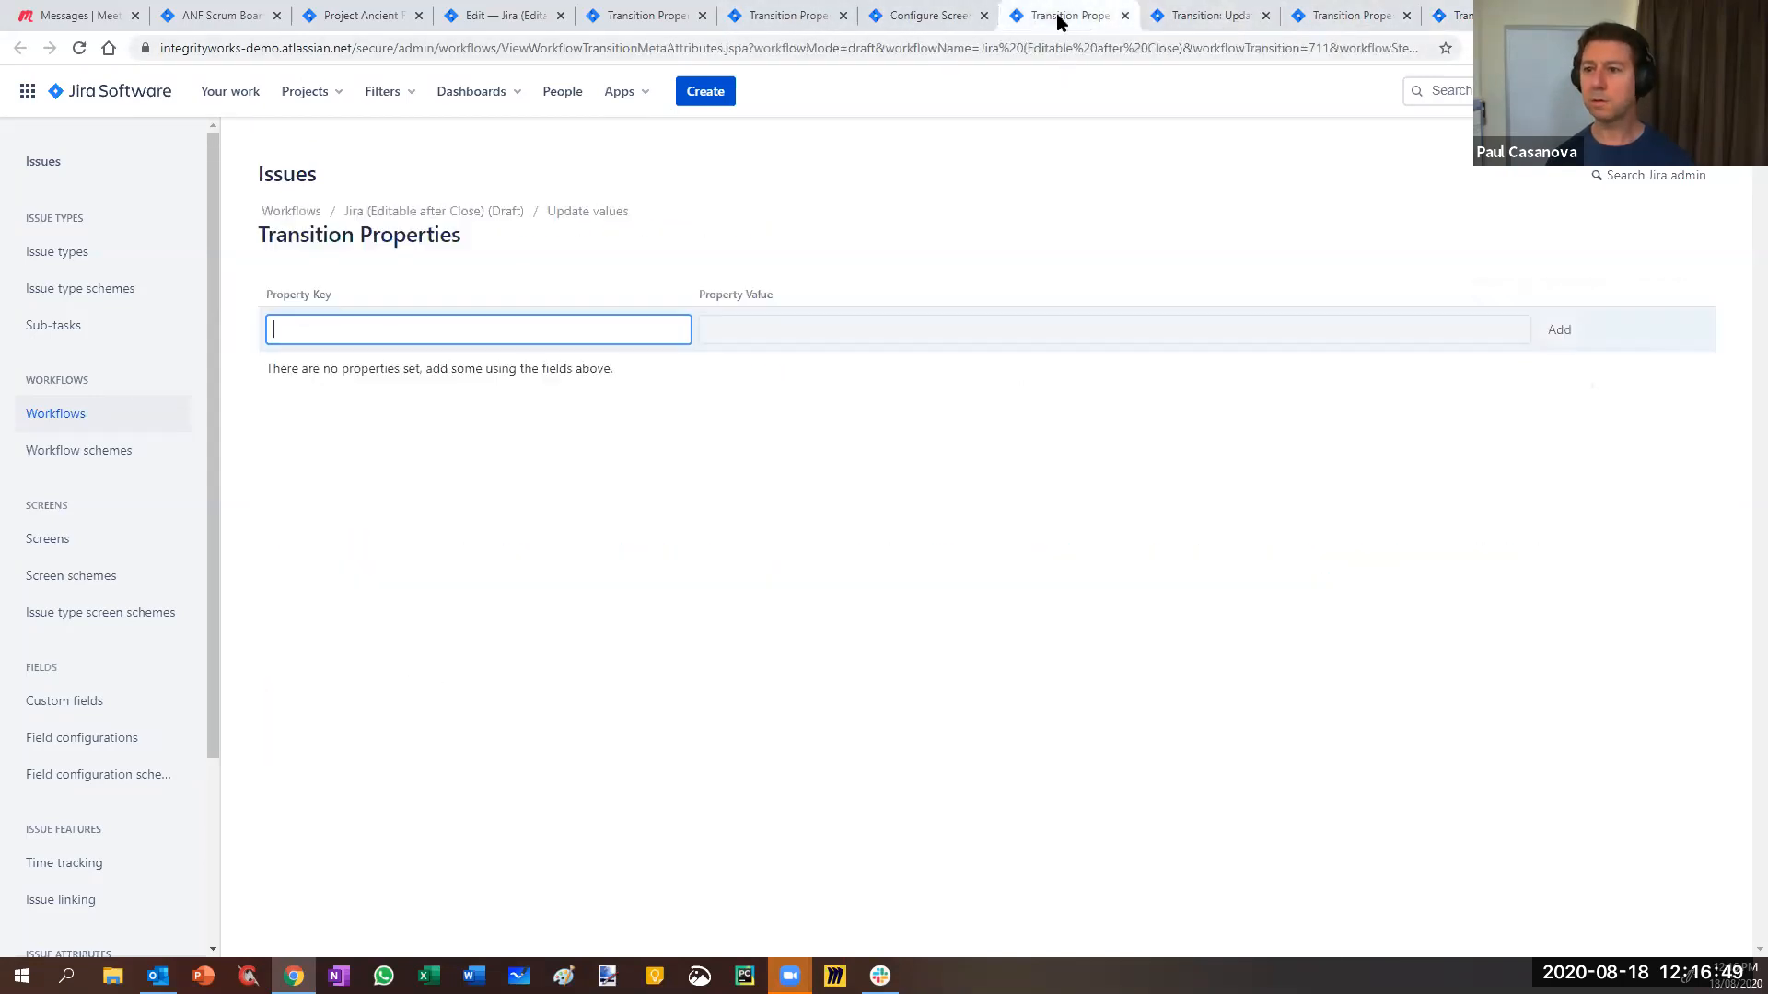
left_click(498, 17)
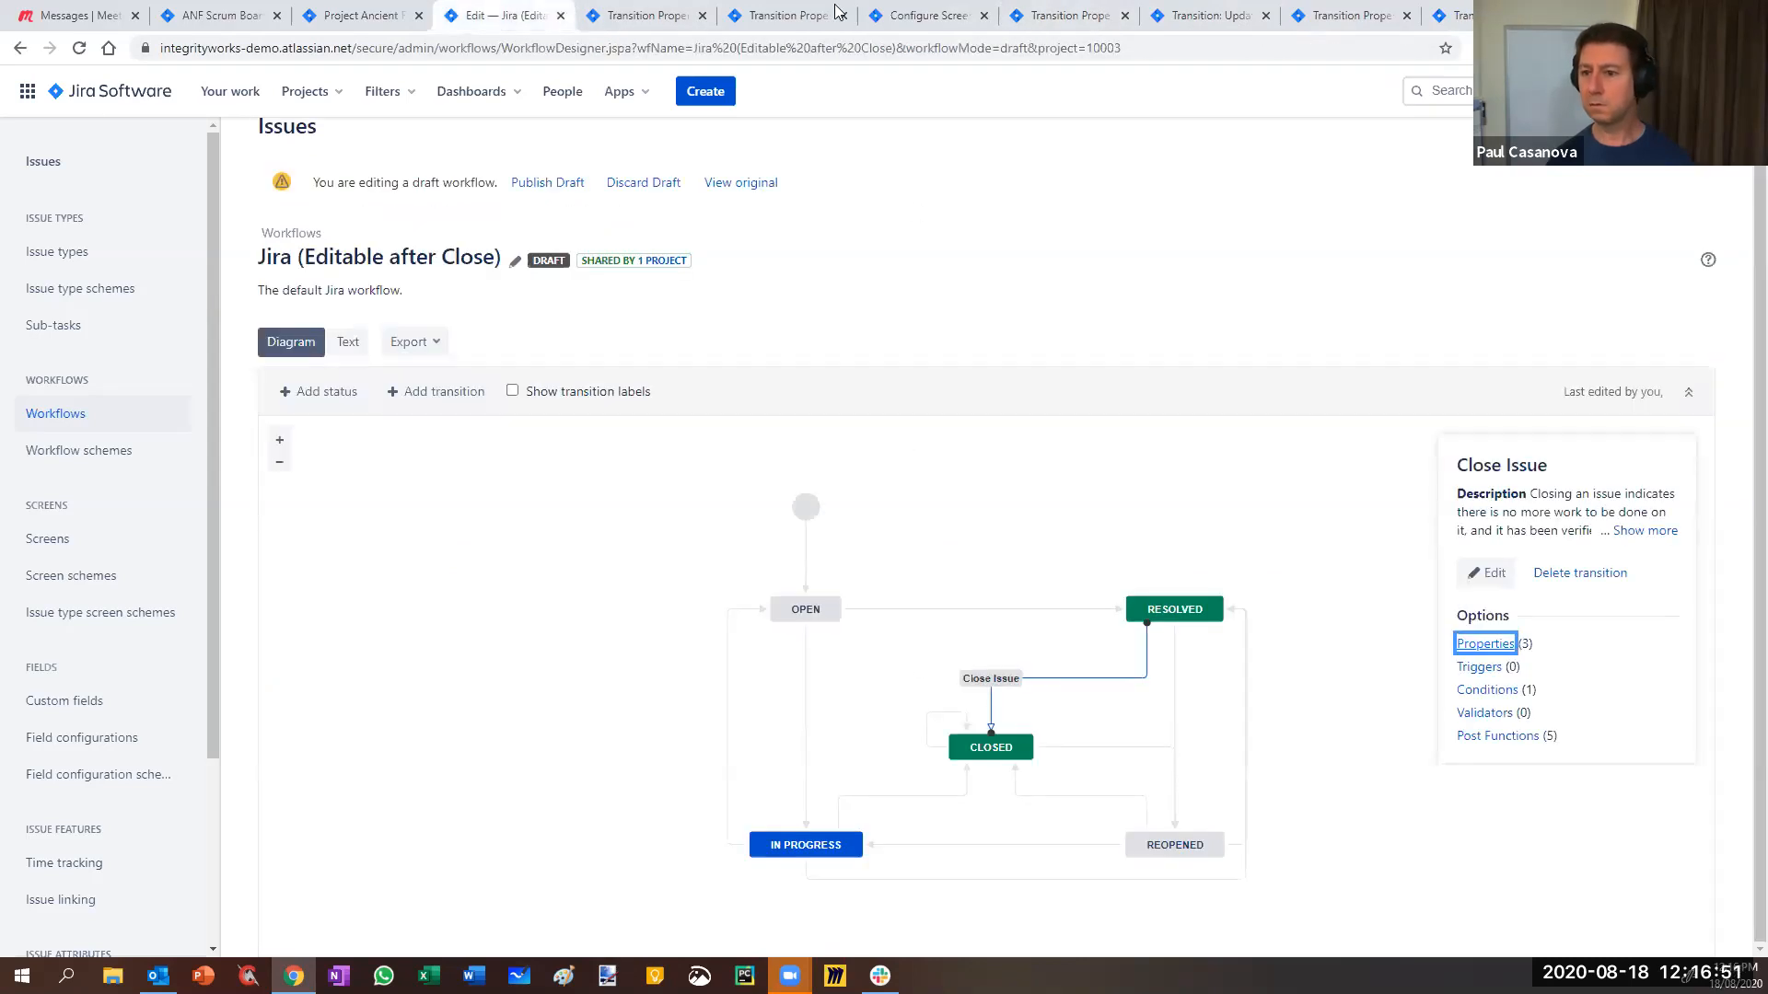
left_click(641, 18)
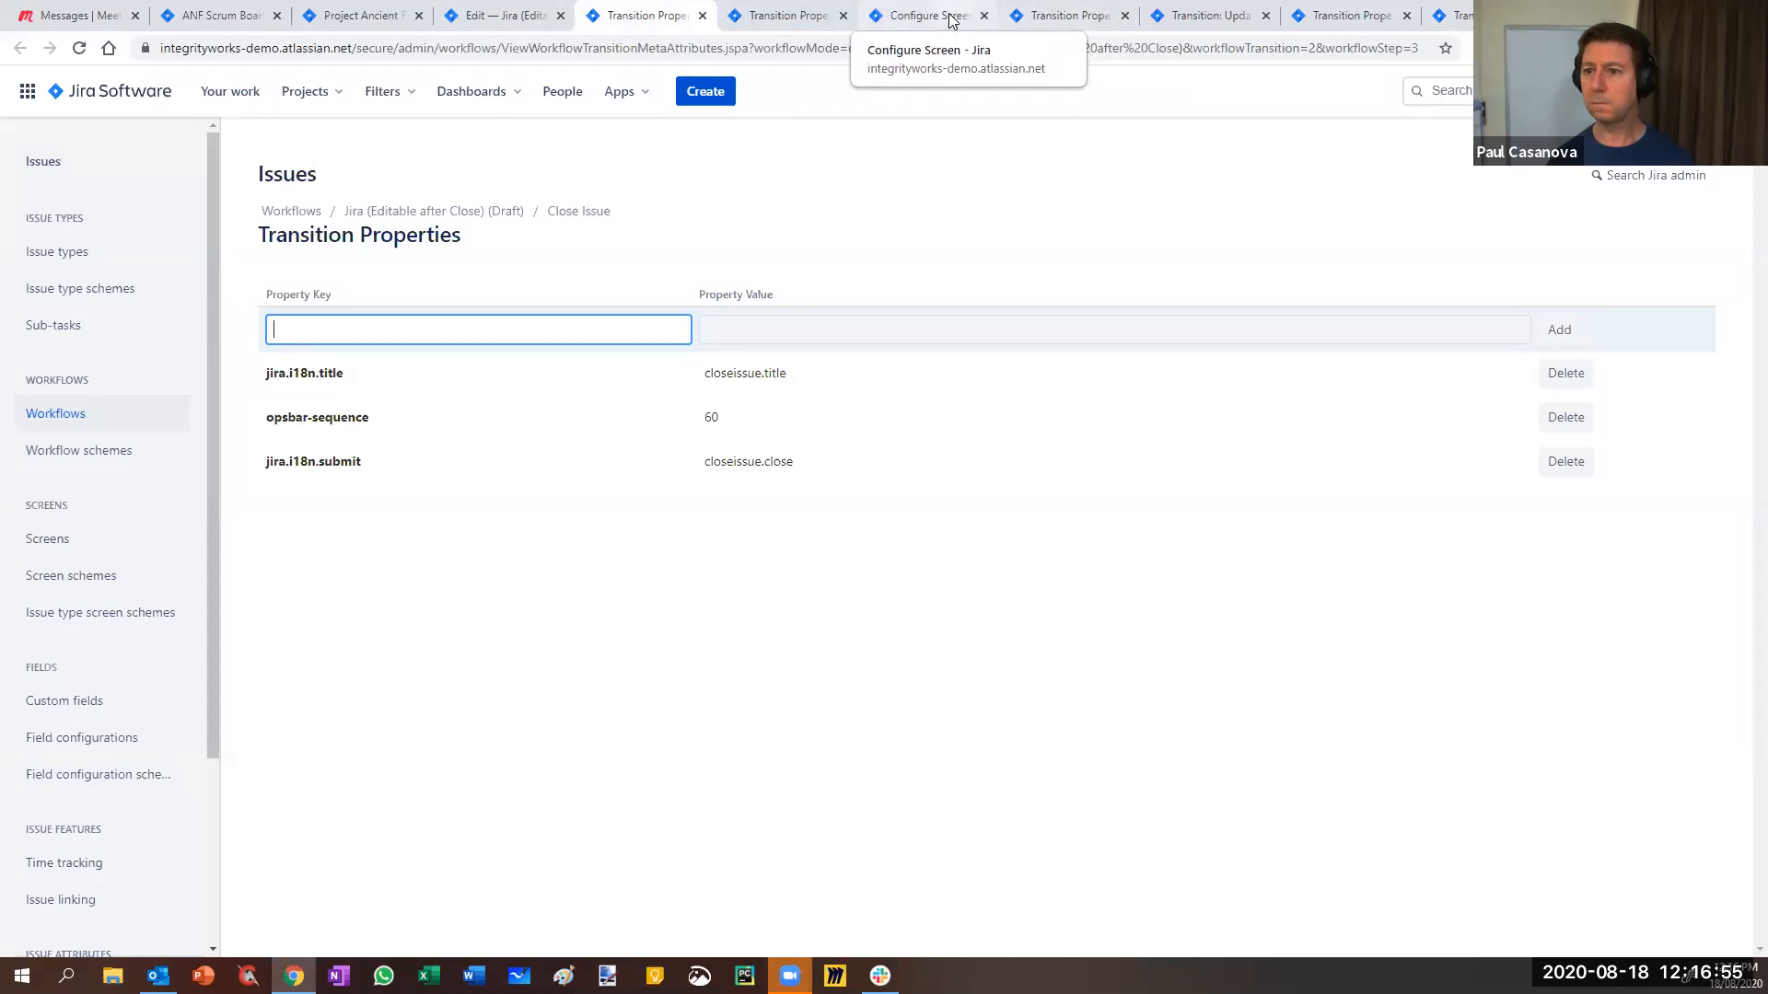
left_click(1206, 16)
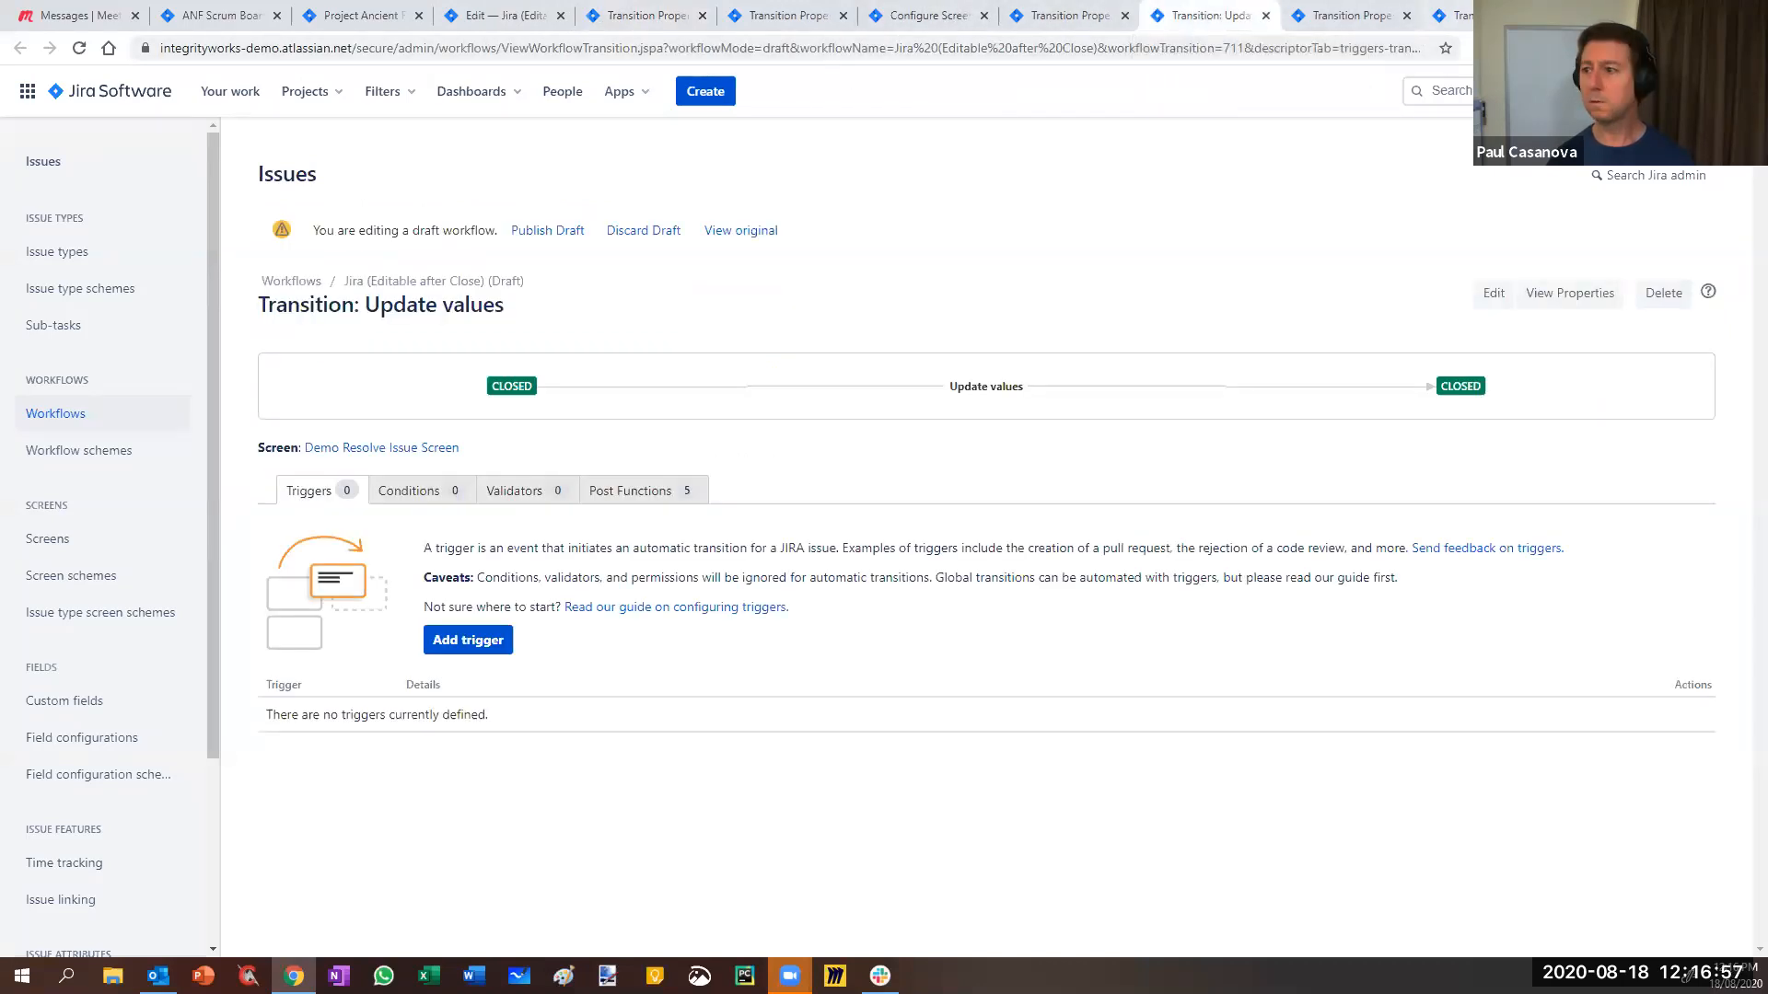
left_click(1381, 16)
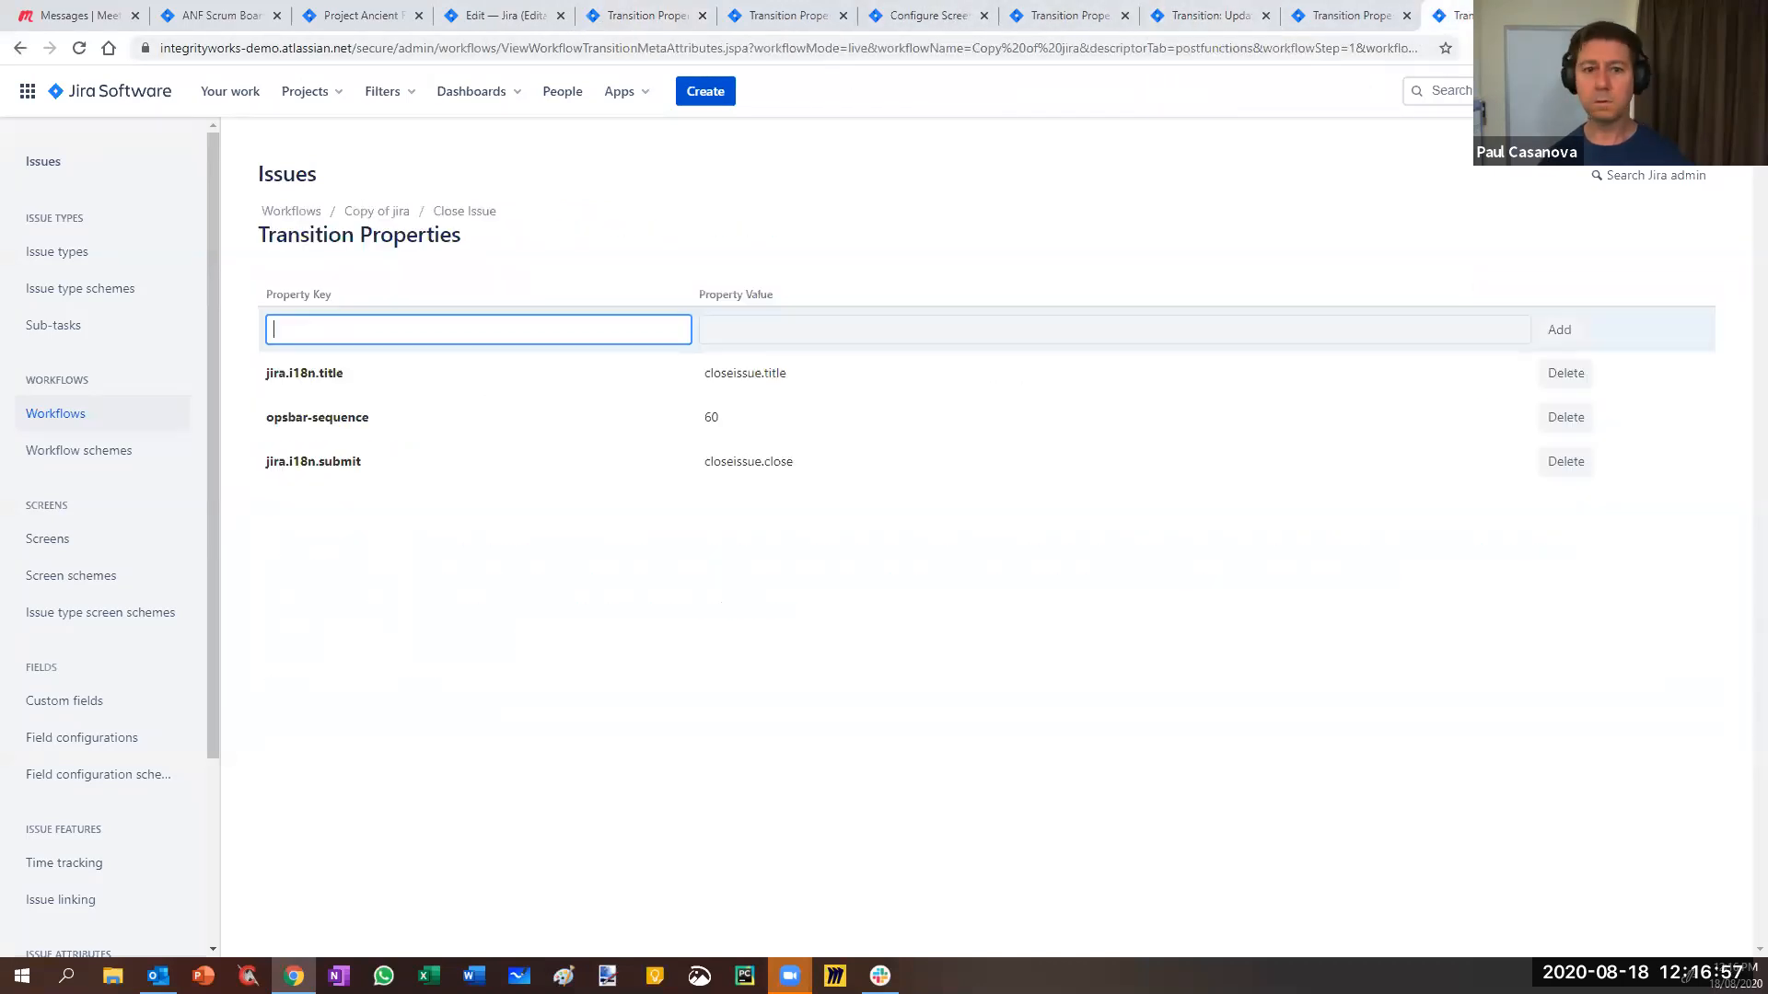
left_click(20, 49)
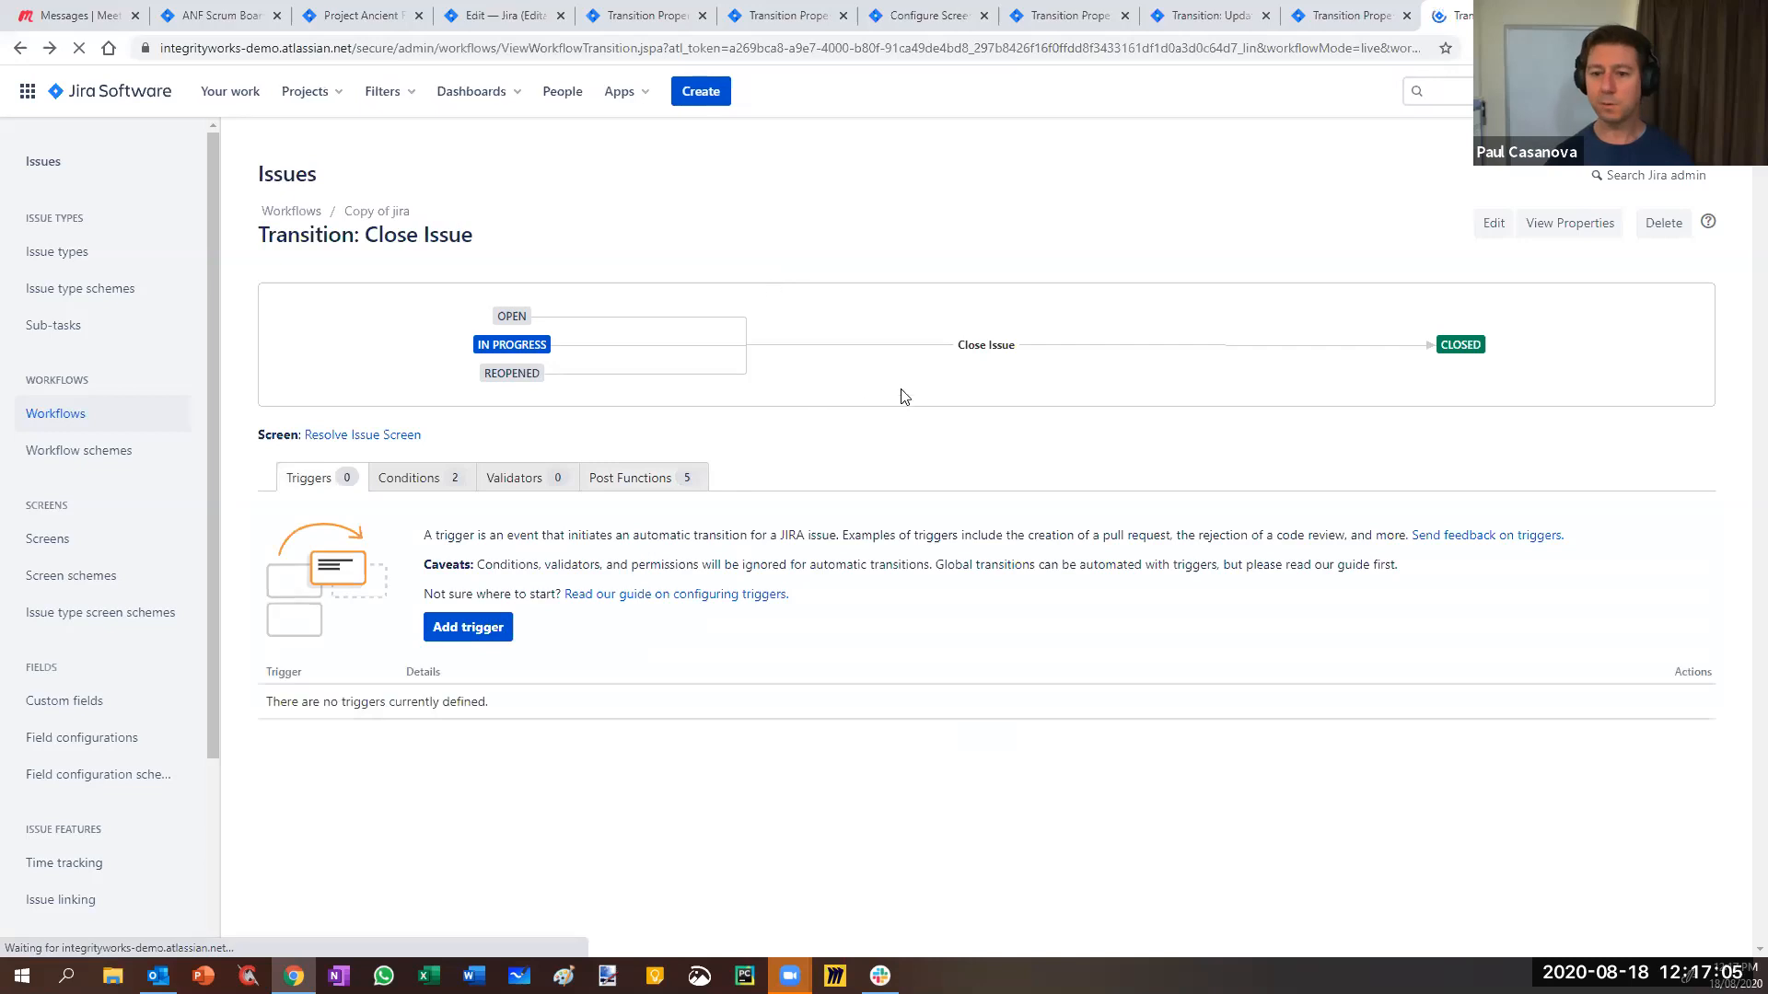
- Show Copy of jira in Diagram view and open the Close Issue transition properties in a new tab
left_click(19, 49)
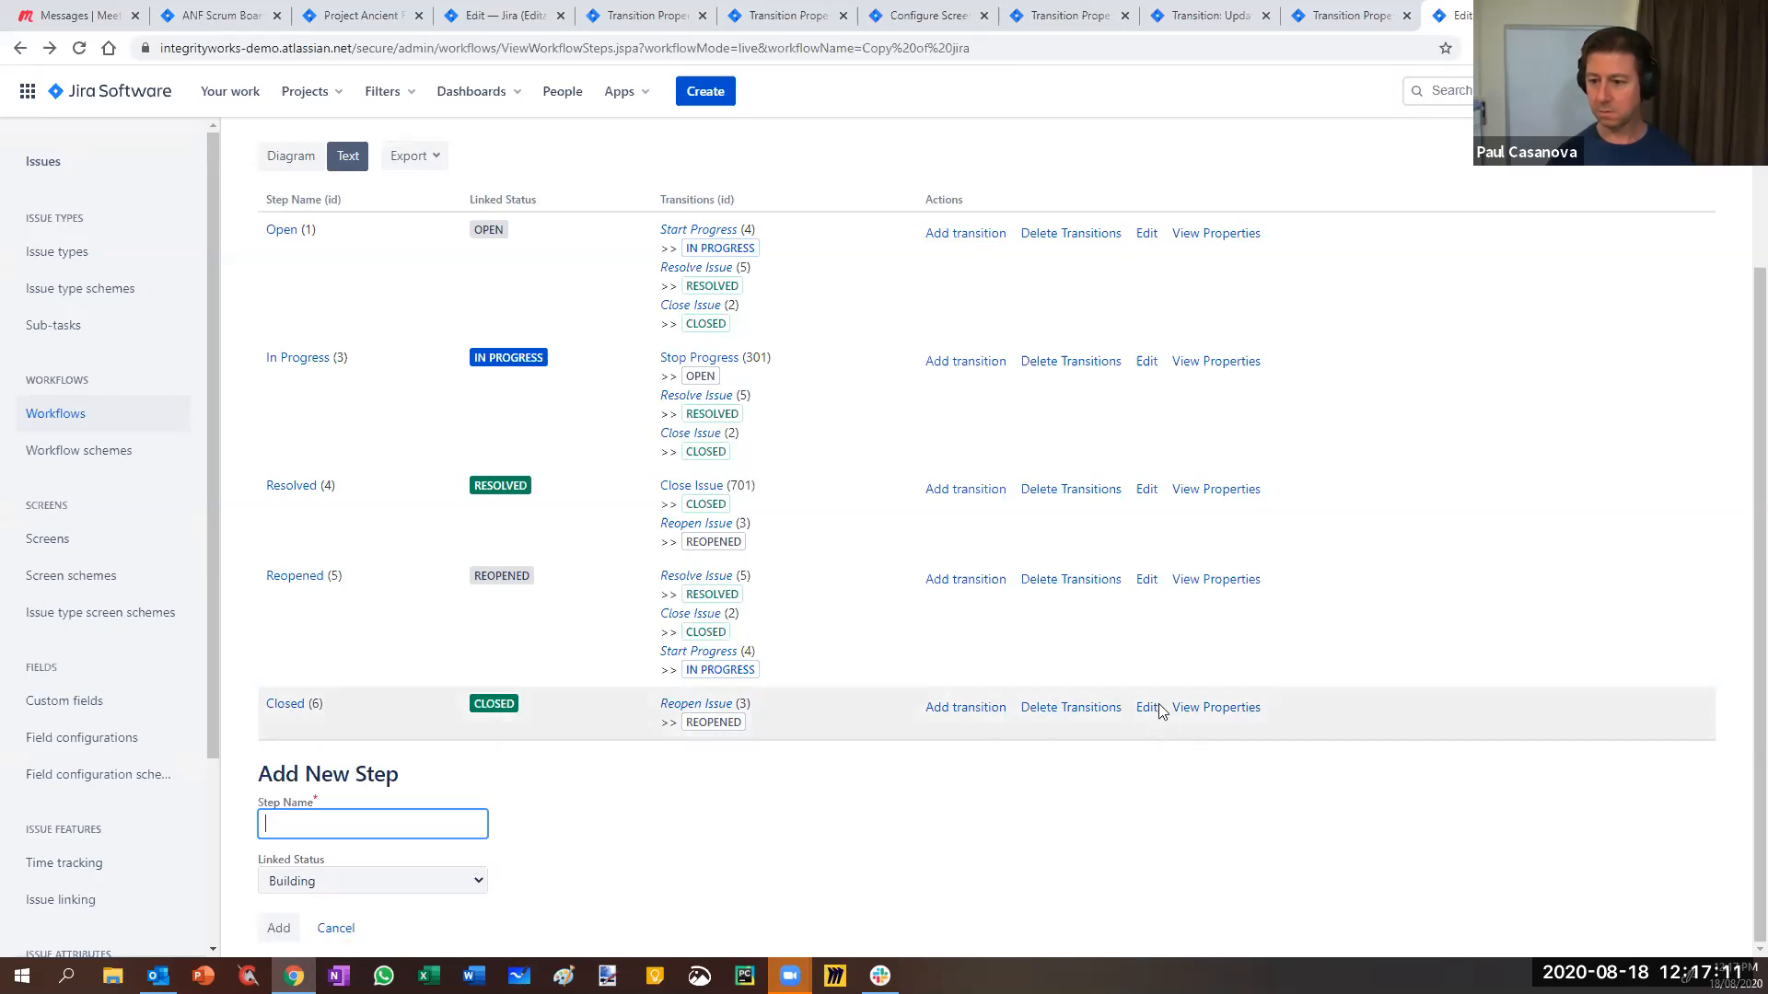
scroll(669, 723, "up", 3)
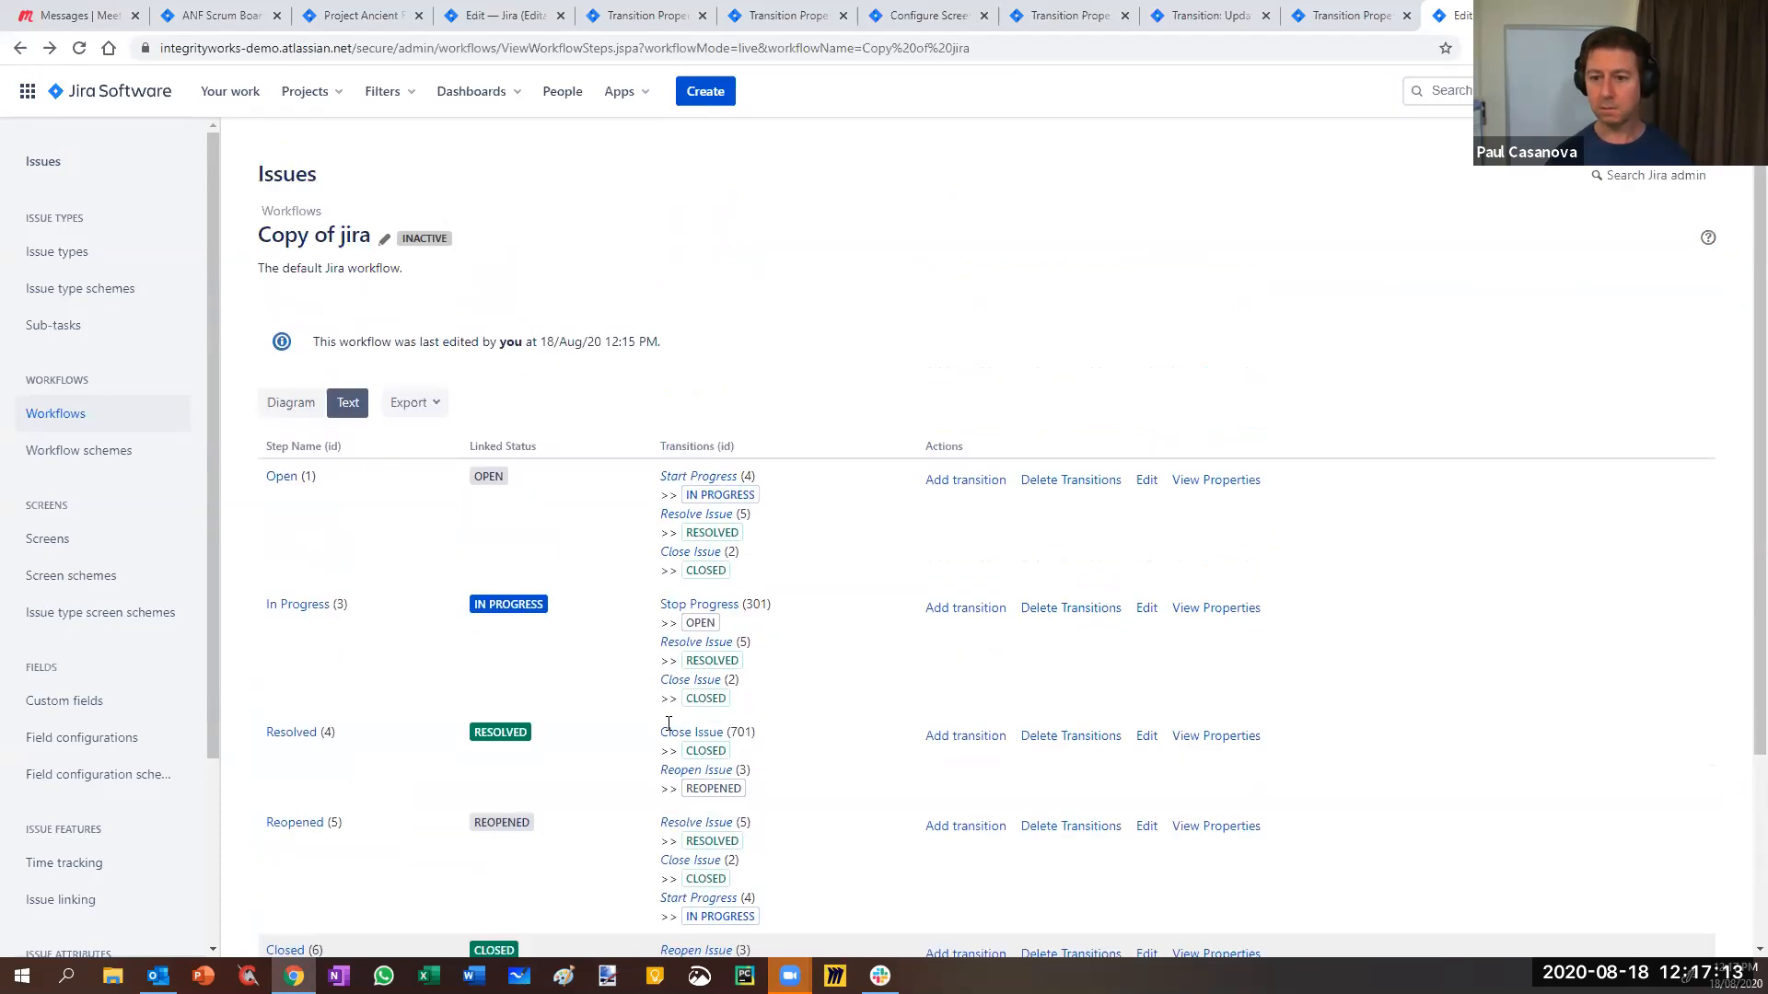
left_click(323, 405)
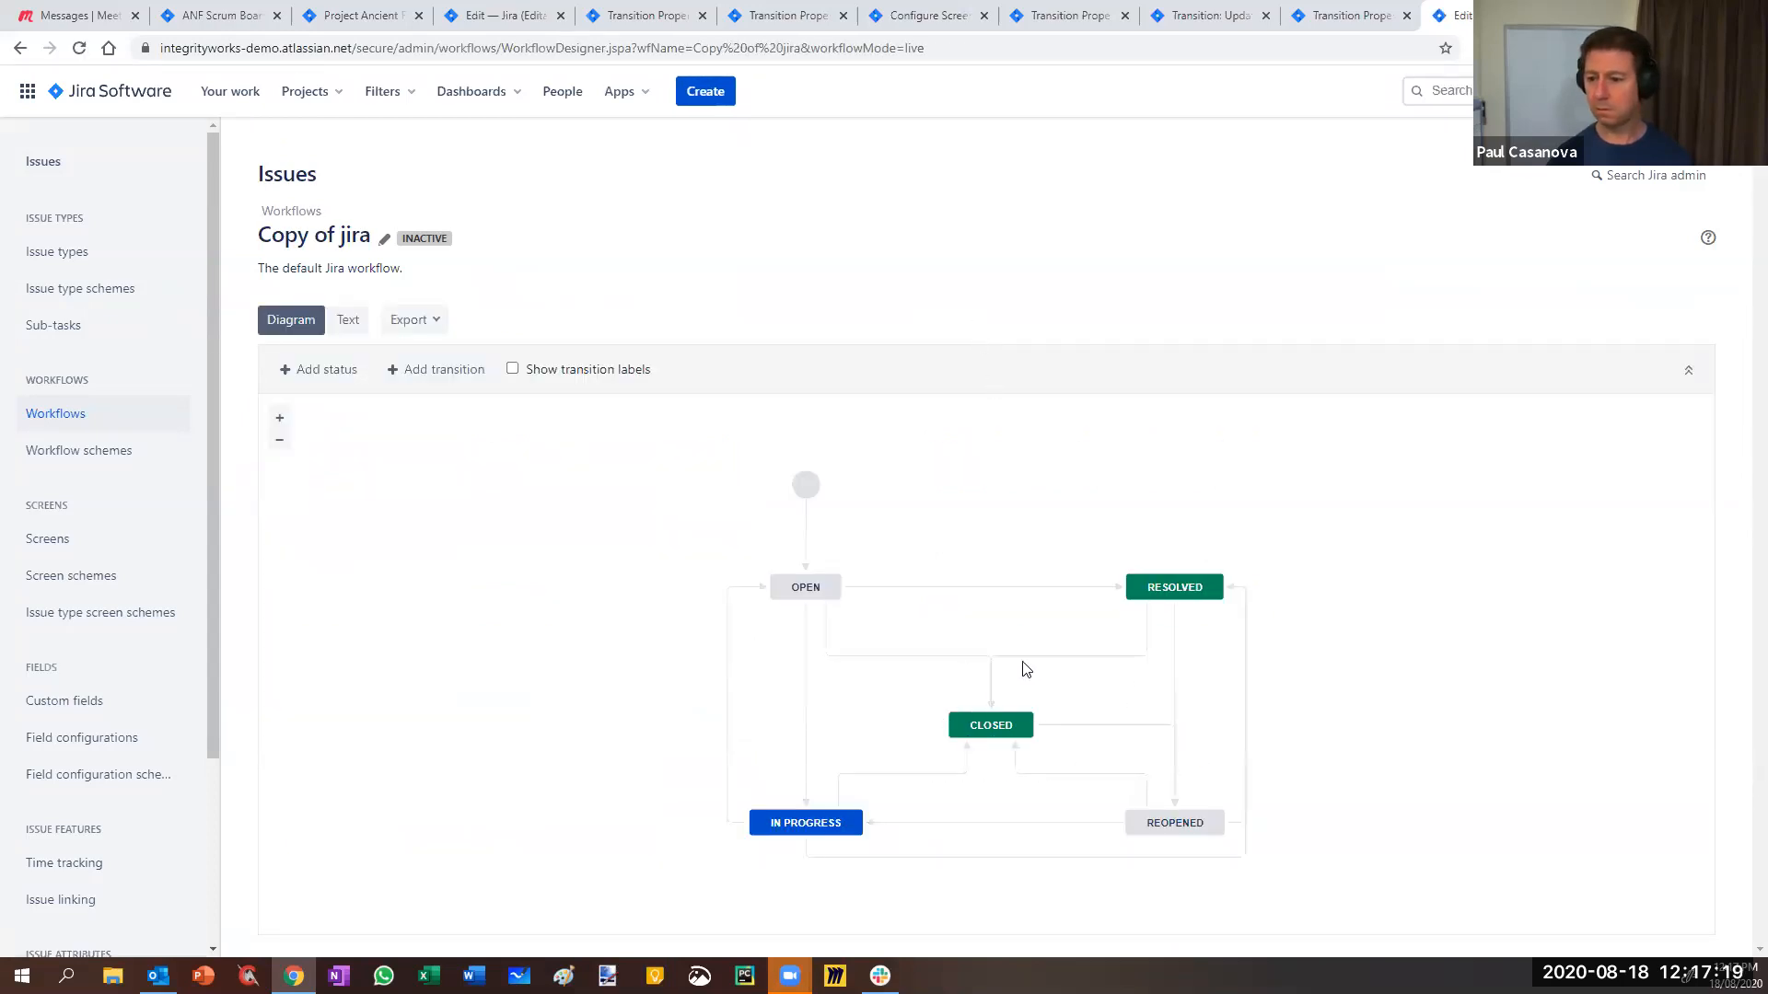
left_click(1077, 655)
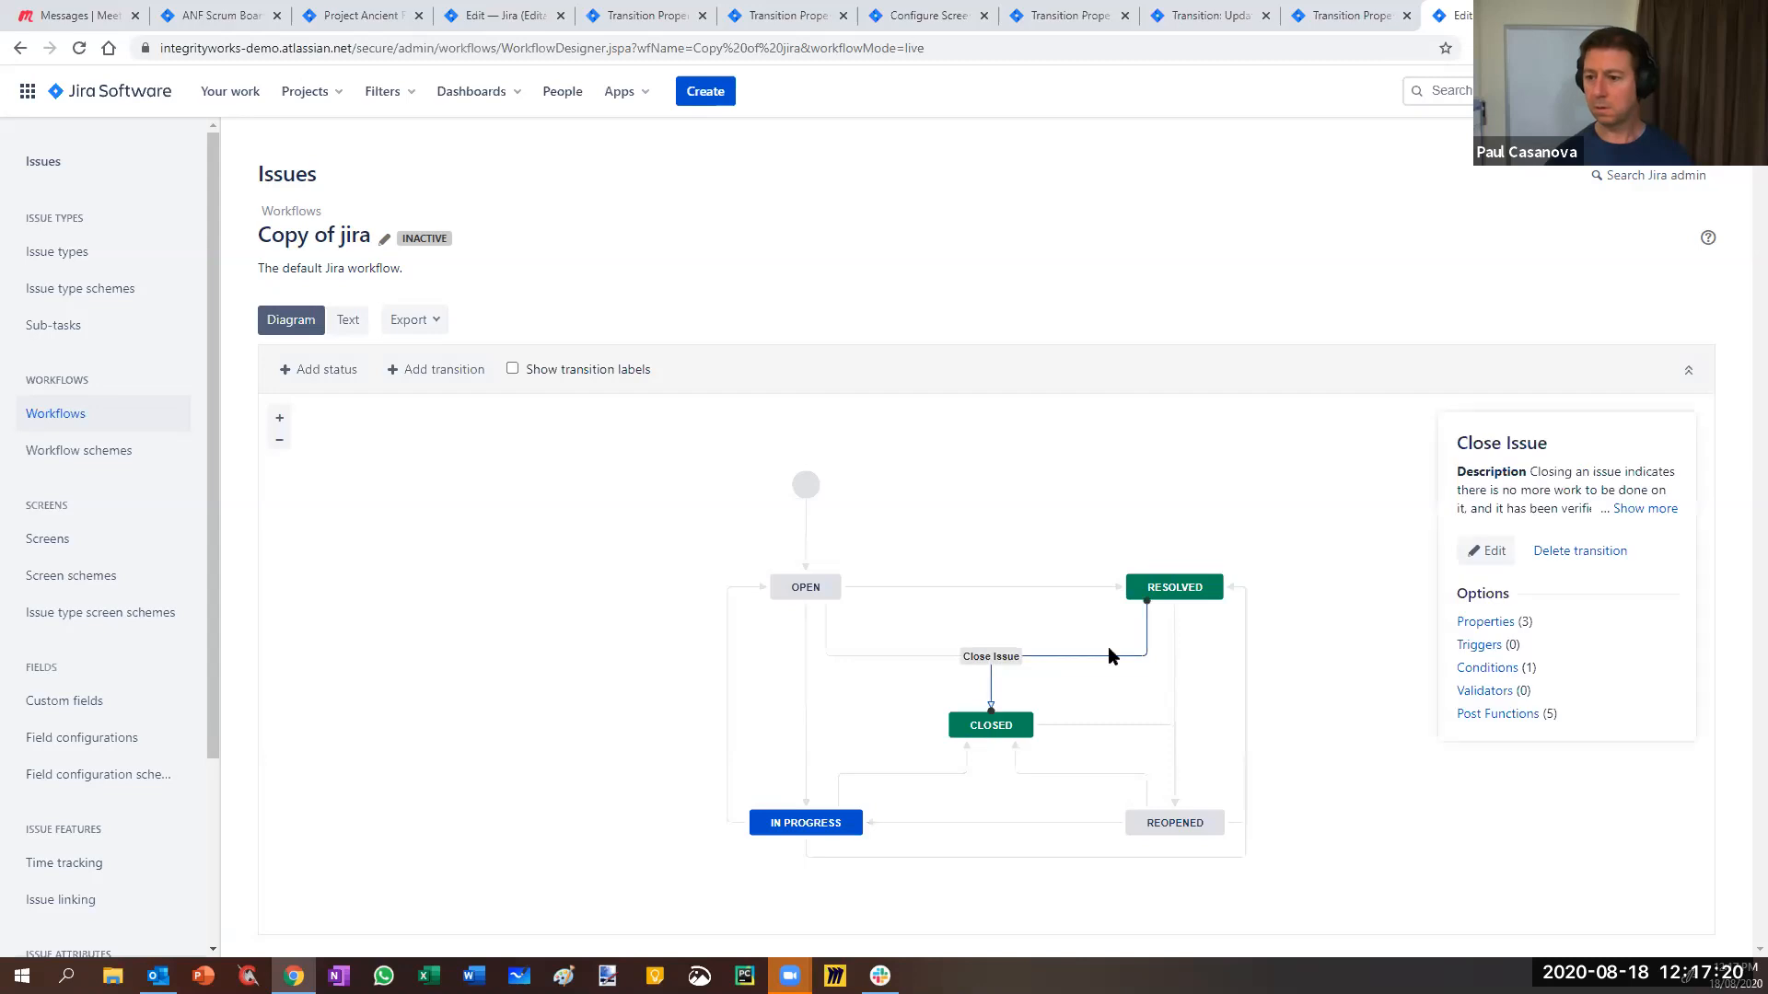
right_click(1509, 627)
left_click(1520, 637)
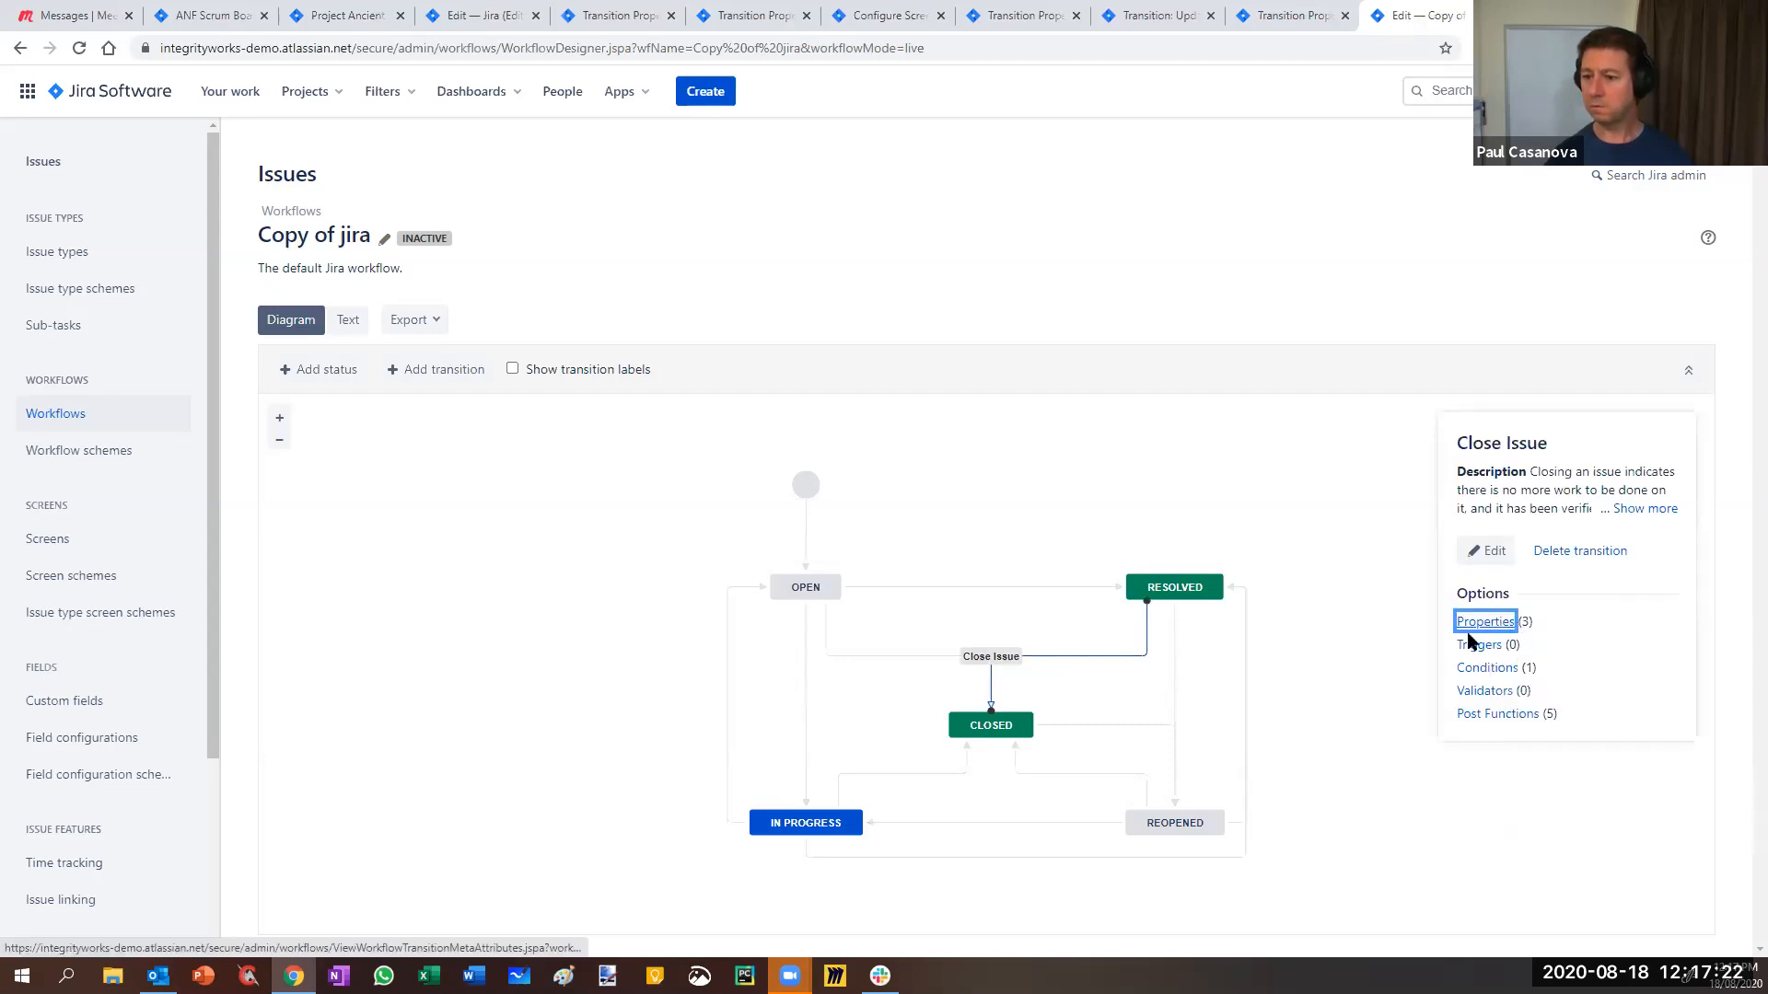
- Open the CLOSED step's properties in a new tab and view them
left_click(994, 727)
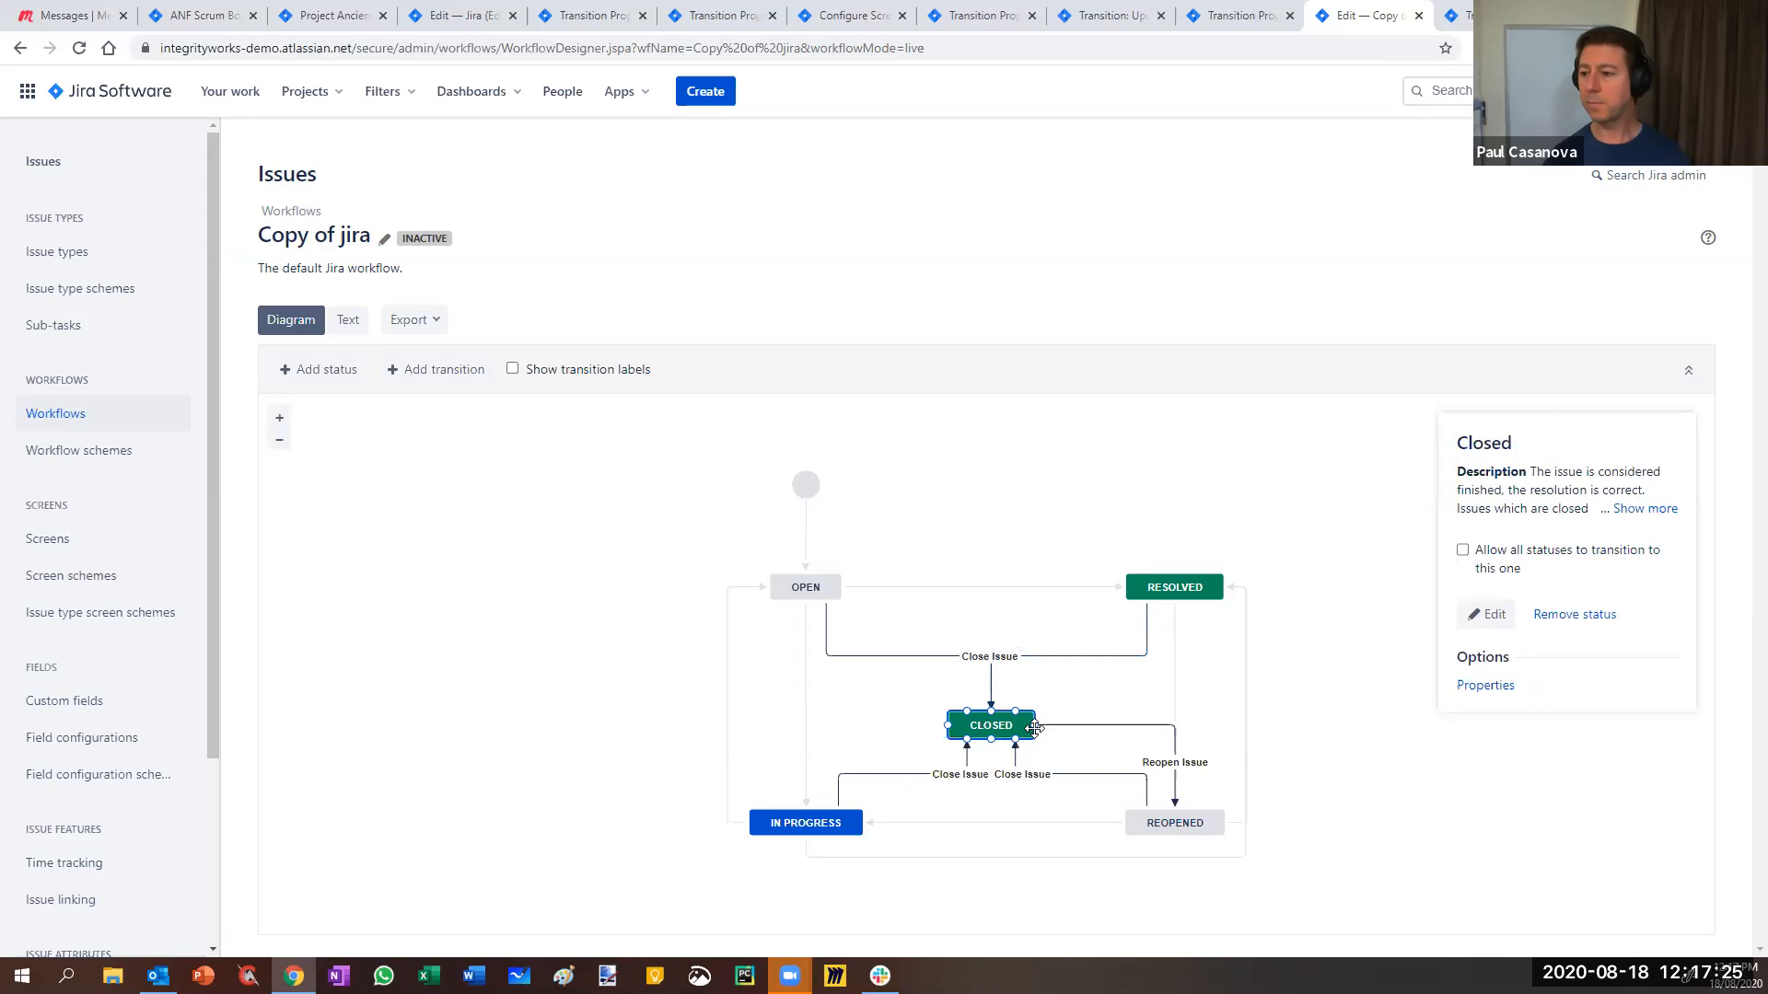
right_click(1474, 691)
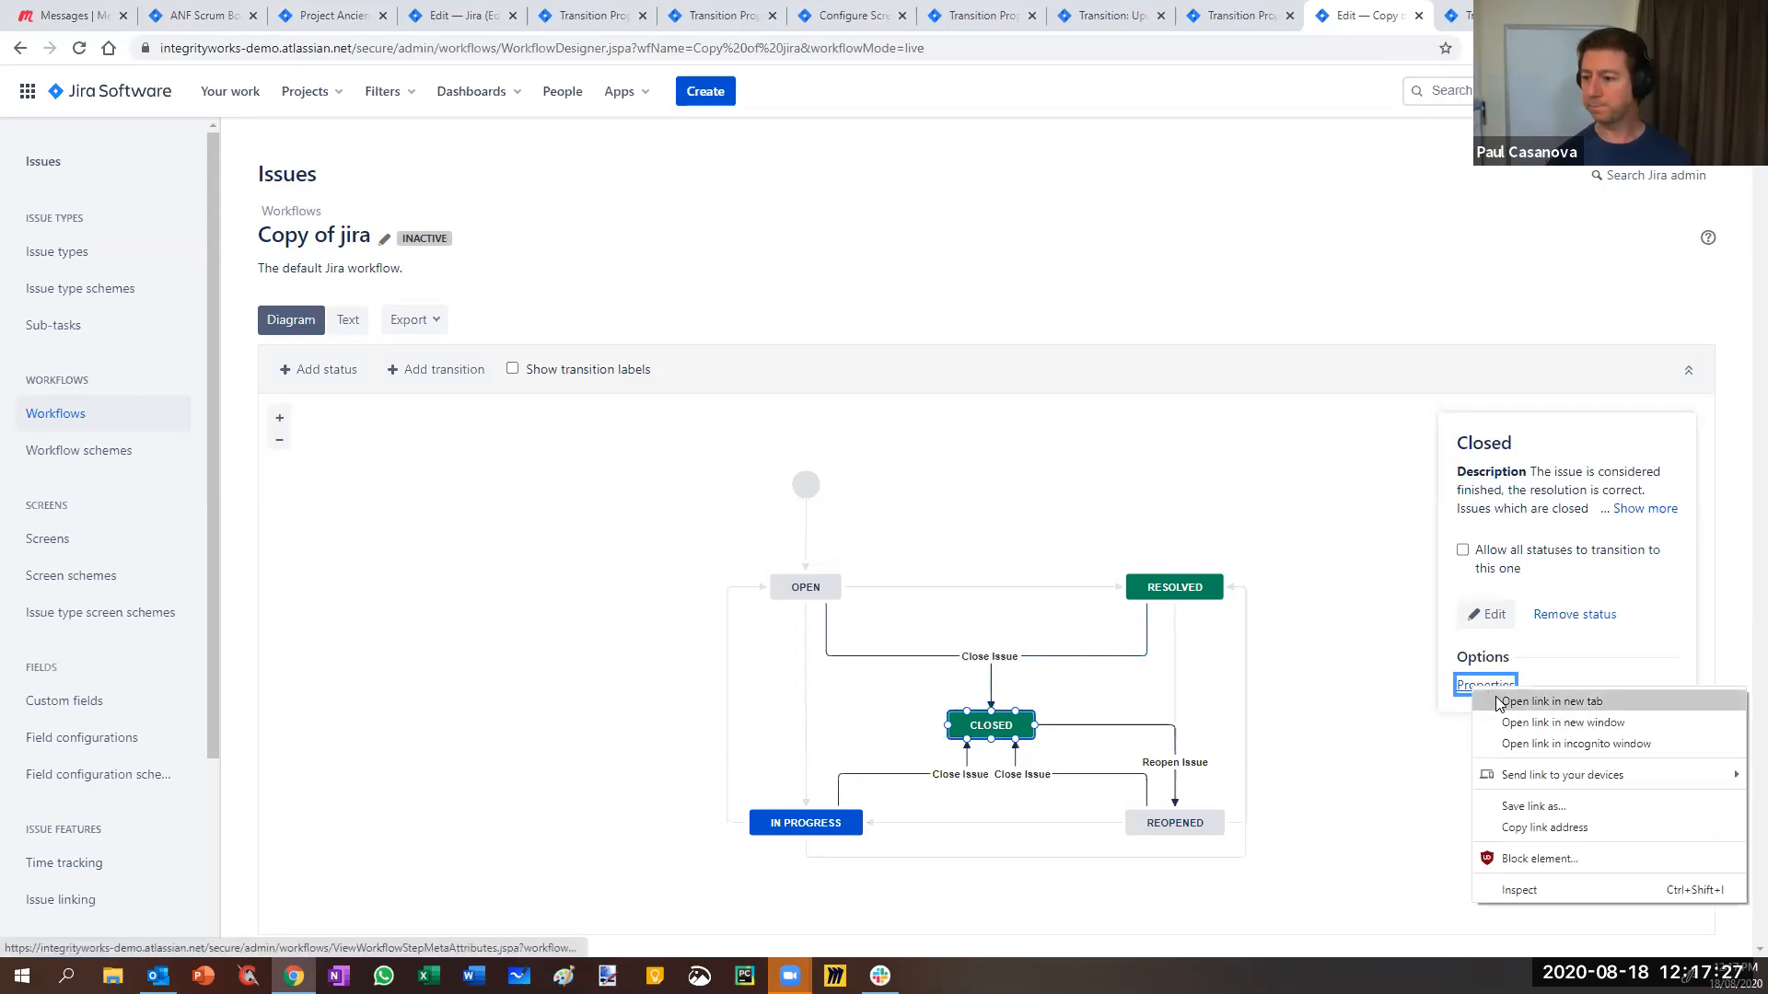
left_click(1503, 702)
left_click(1481, 16)
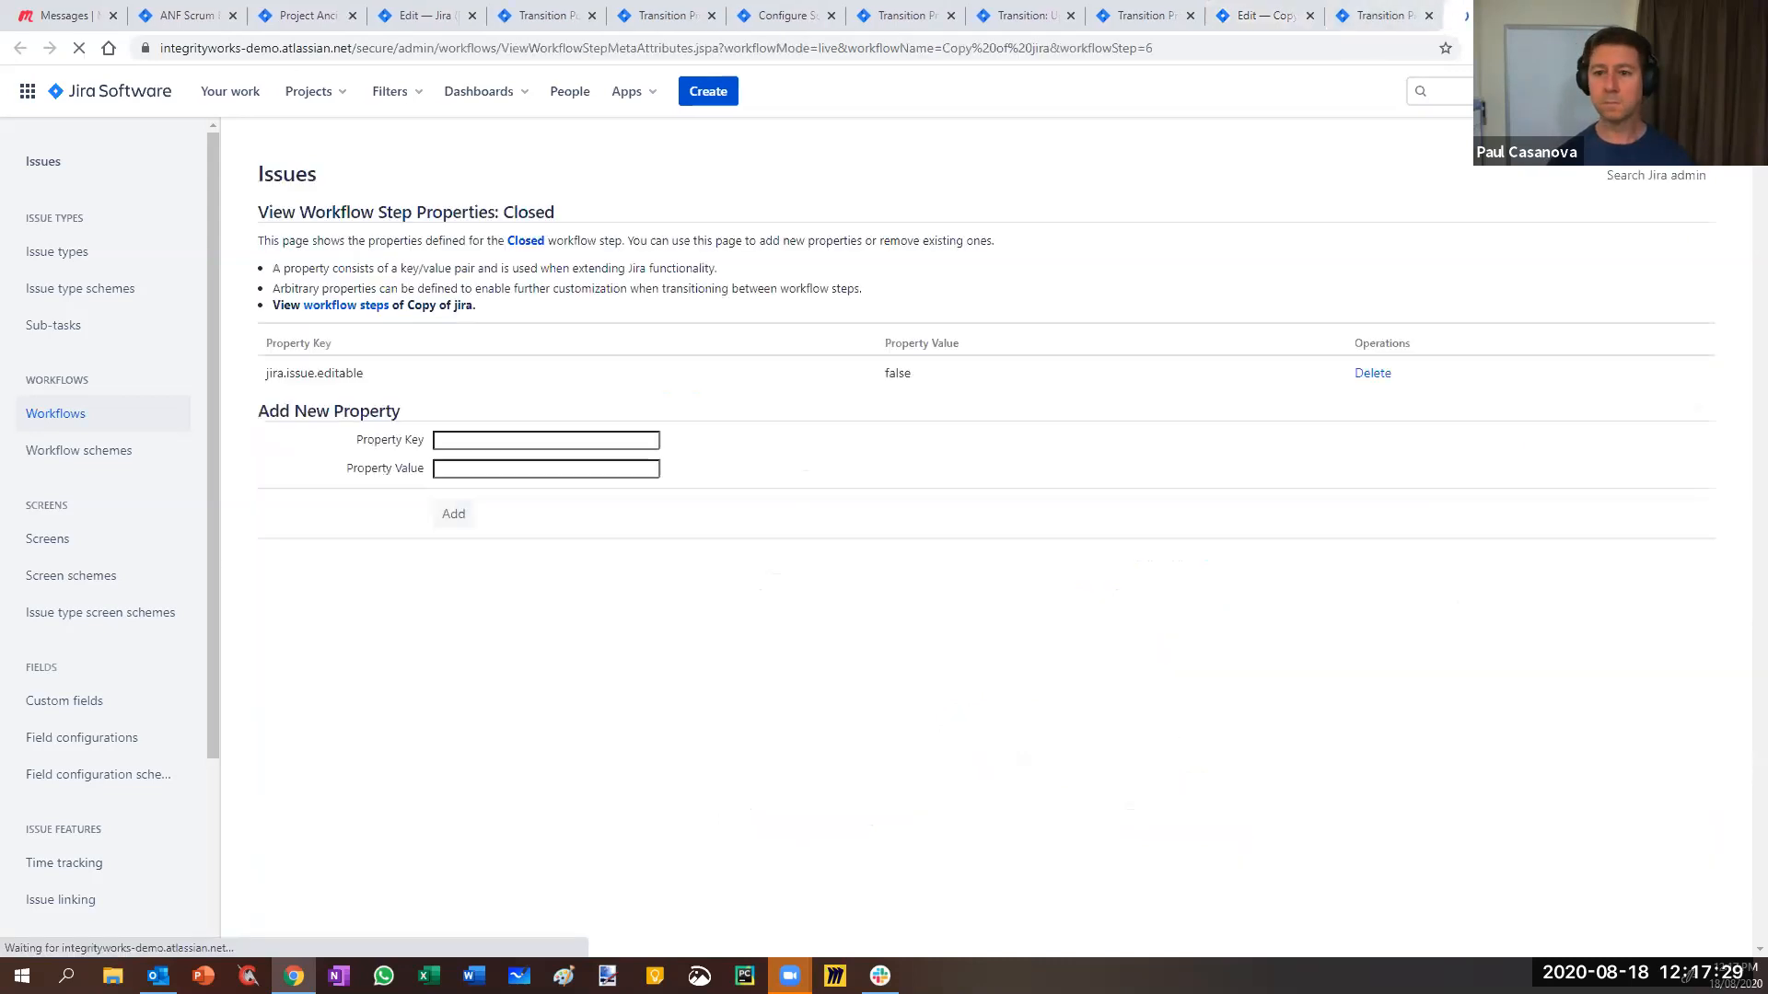
- Review the Close Issue transition properties of Copy of jira, then close that page
left_click(1278, 19)
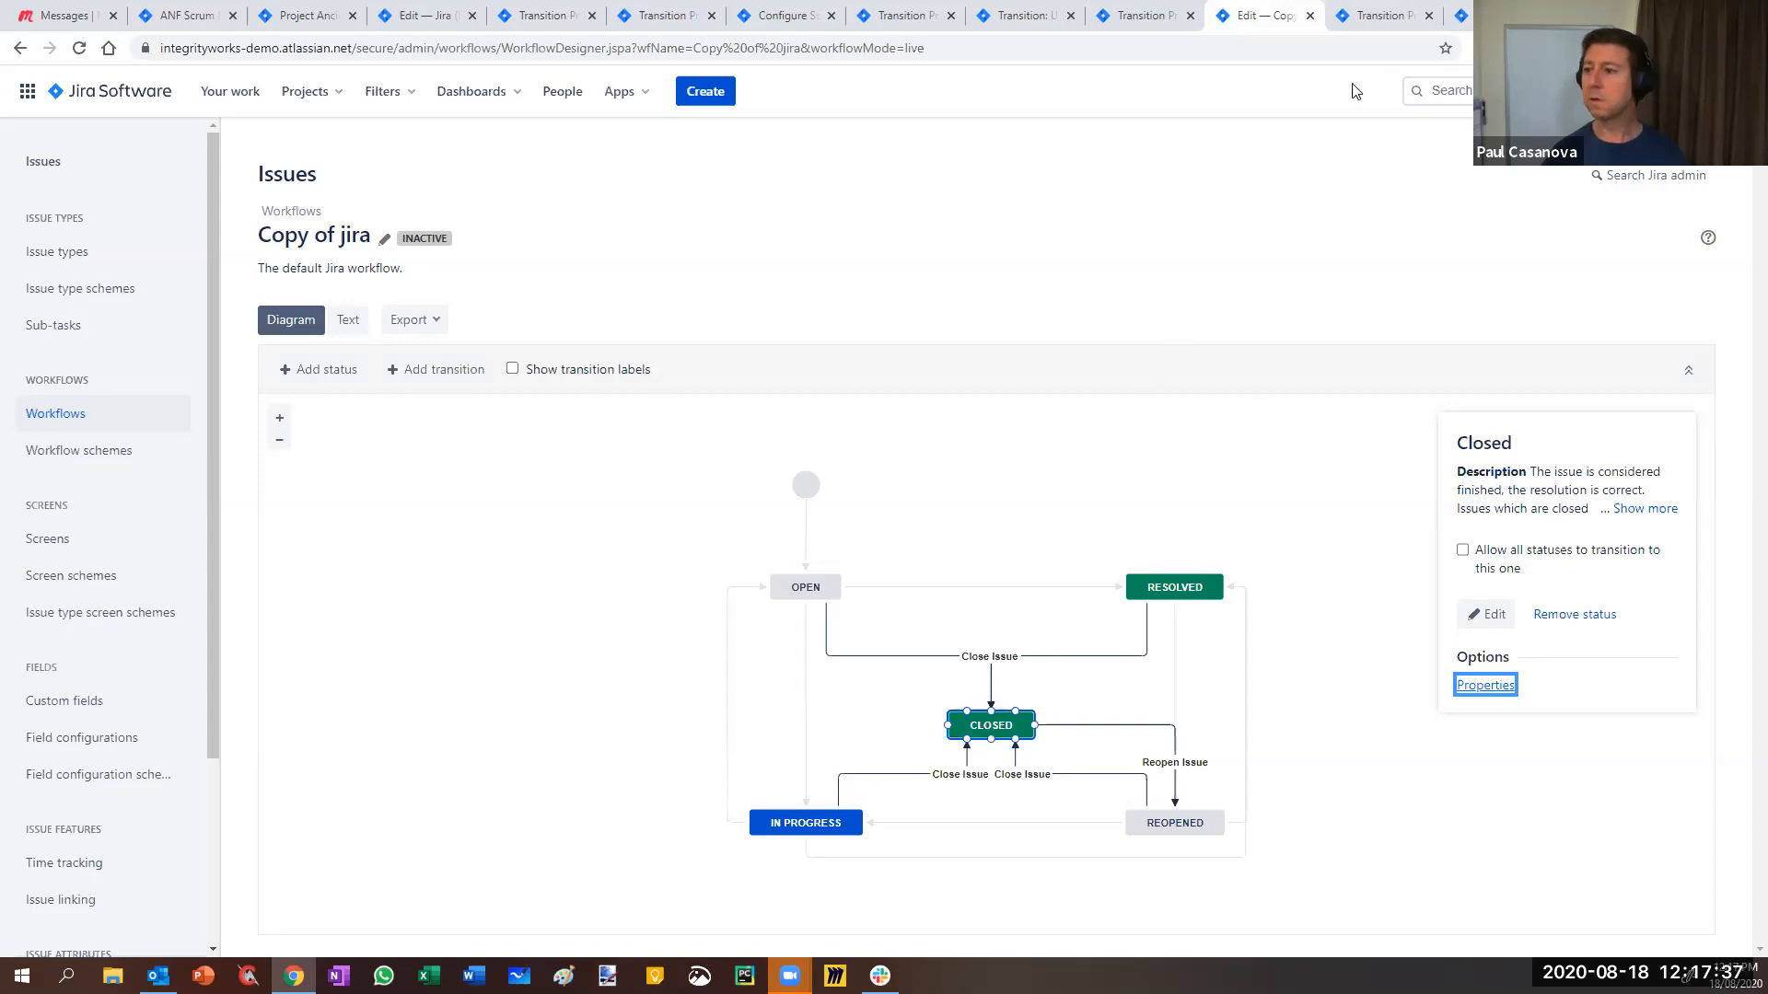
left_click(1361, 18)
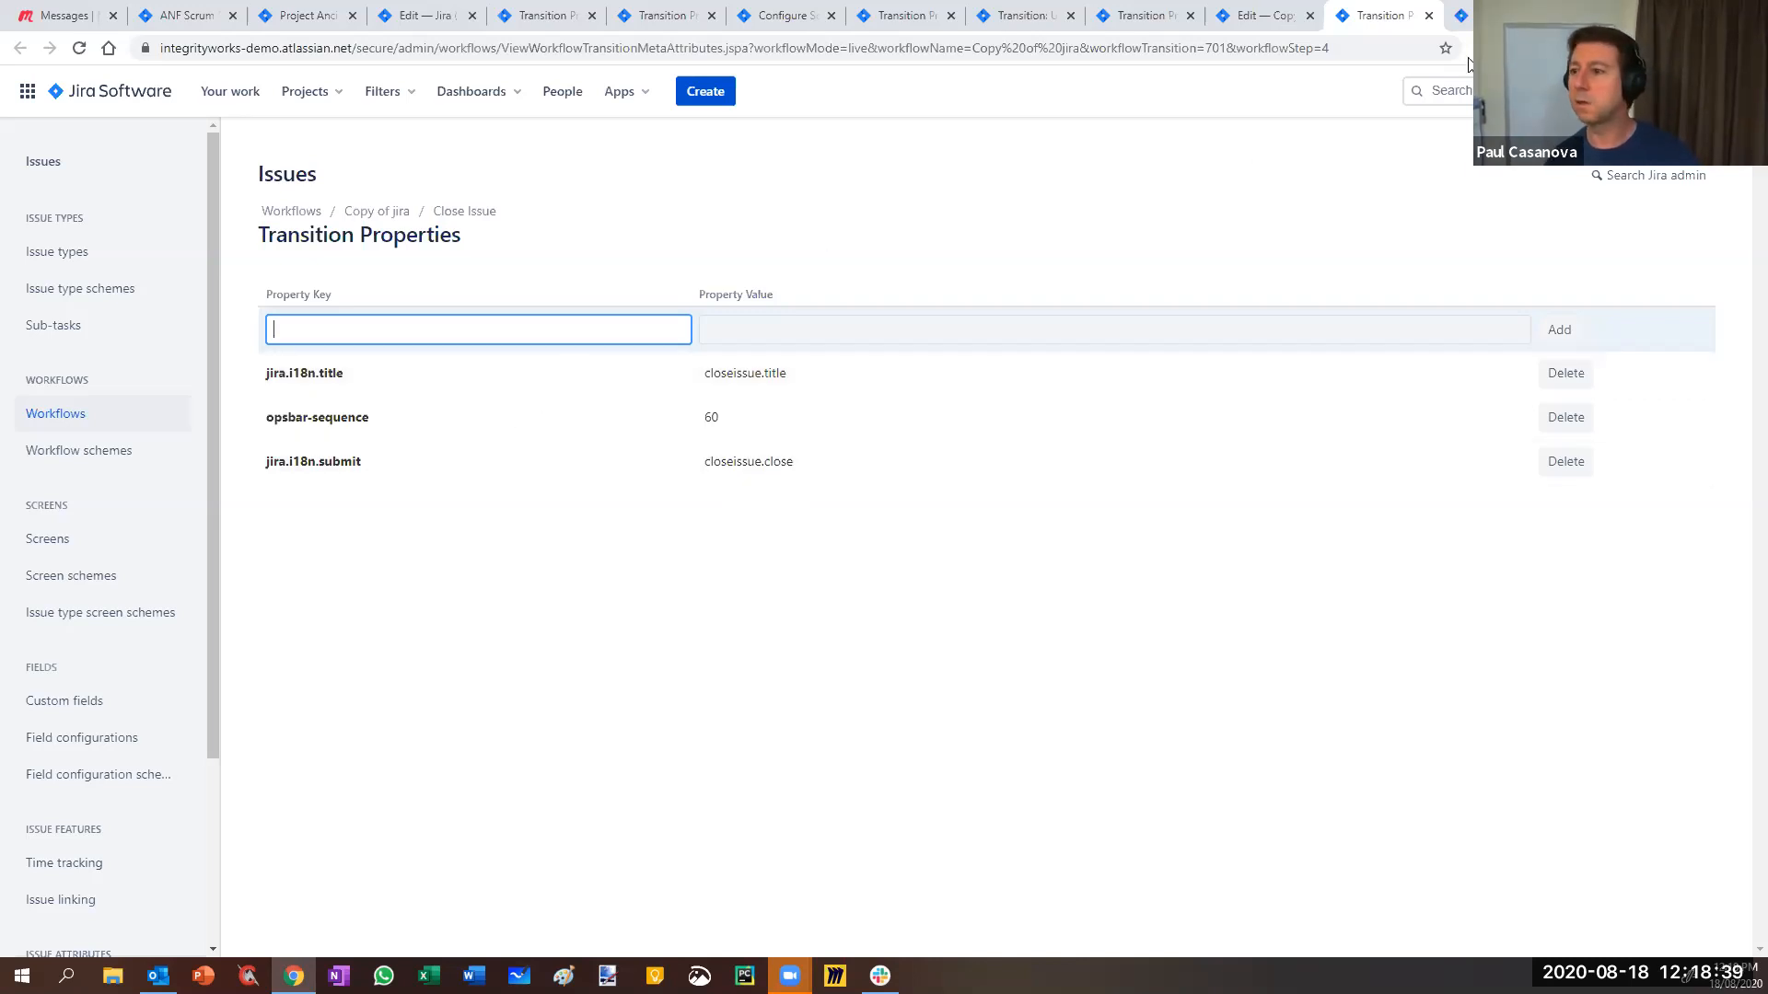
left_click(1429, 16)
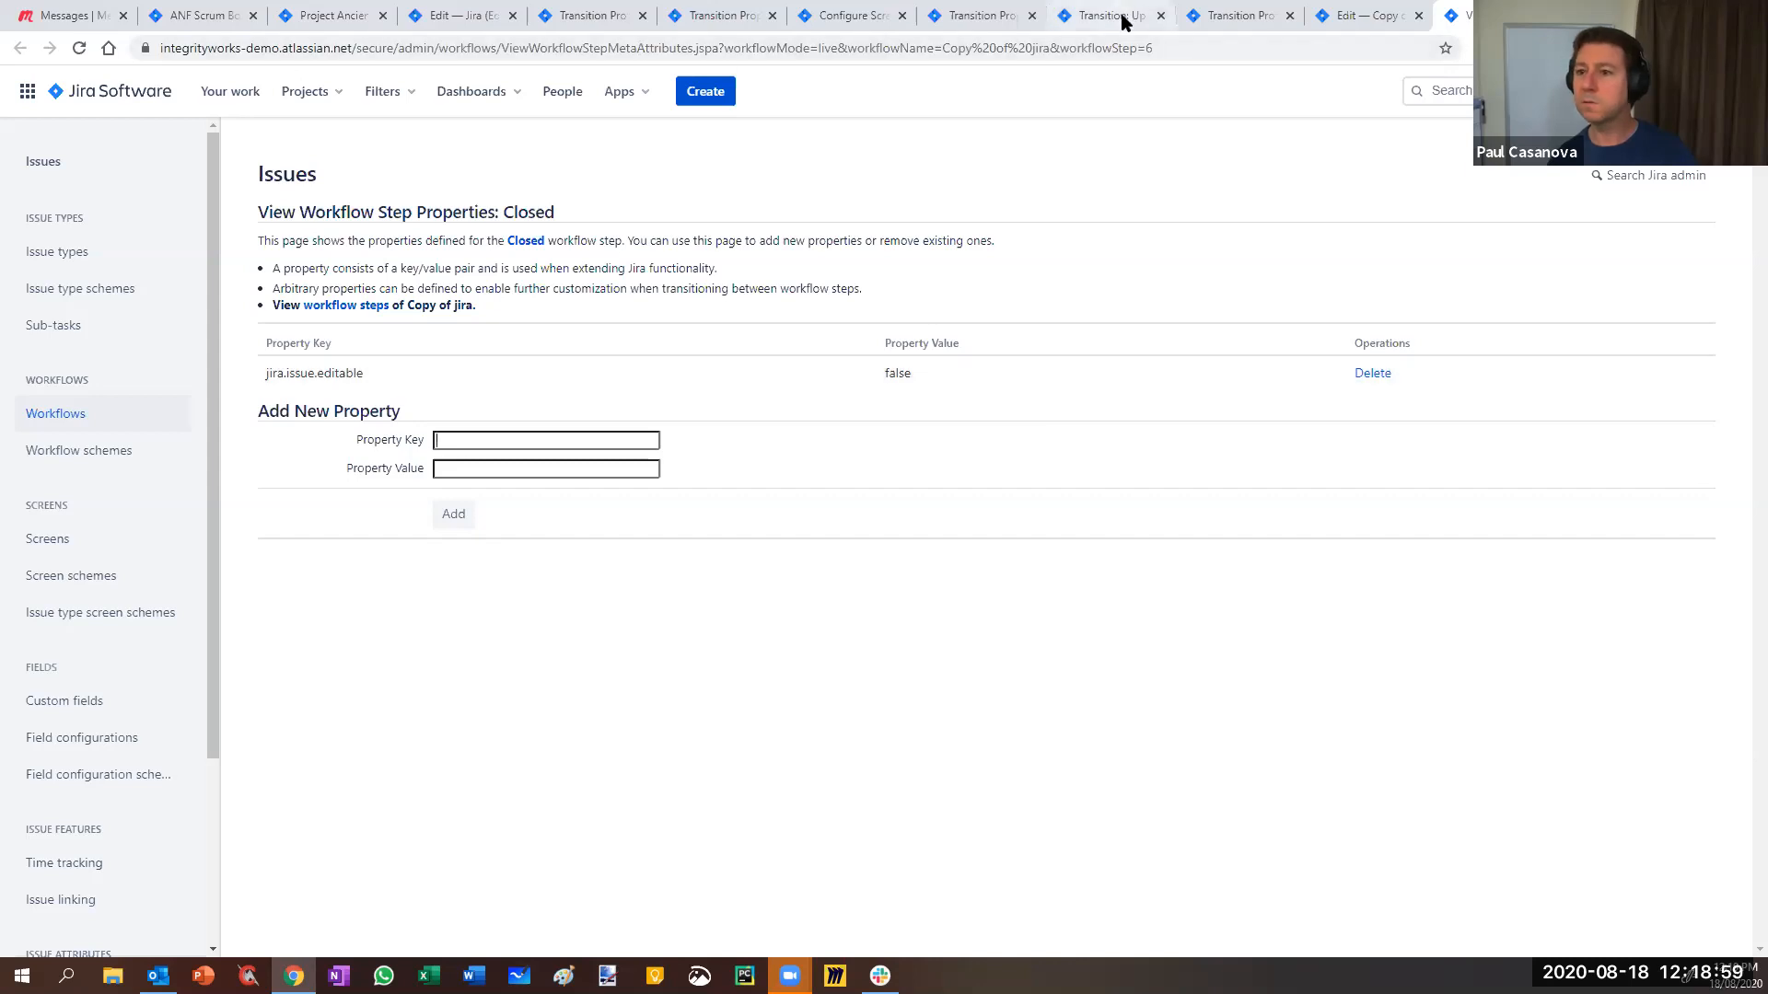
- Close the leftover transition, screen configuration and Copy of jira designer pages, ending on Ancient Furniture Workflows
left_click(615, 17)
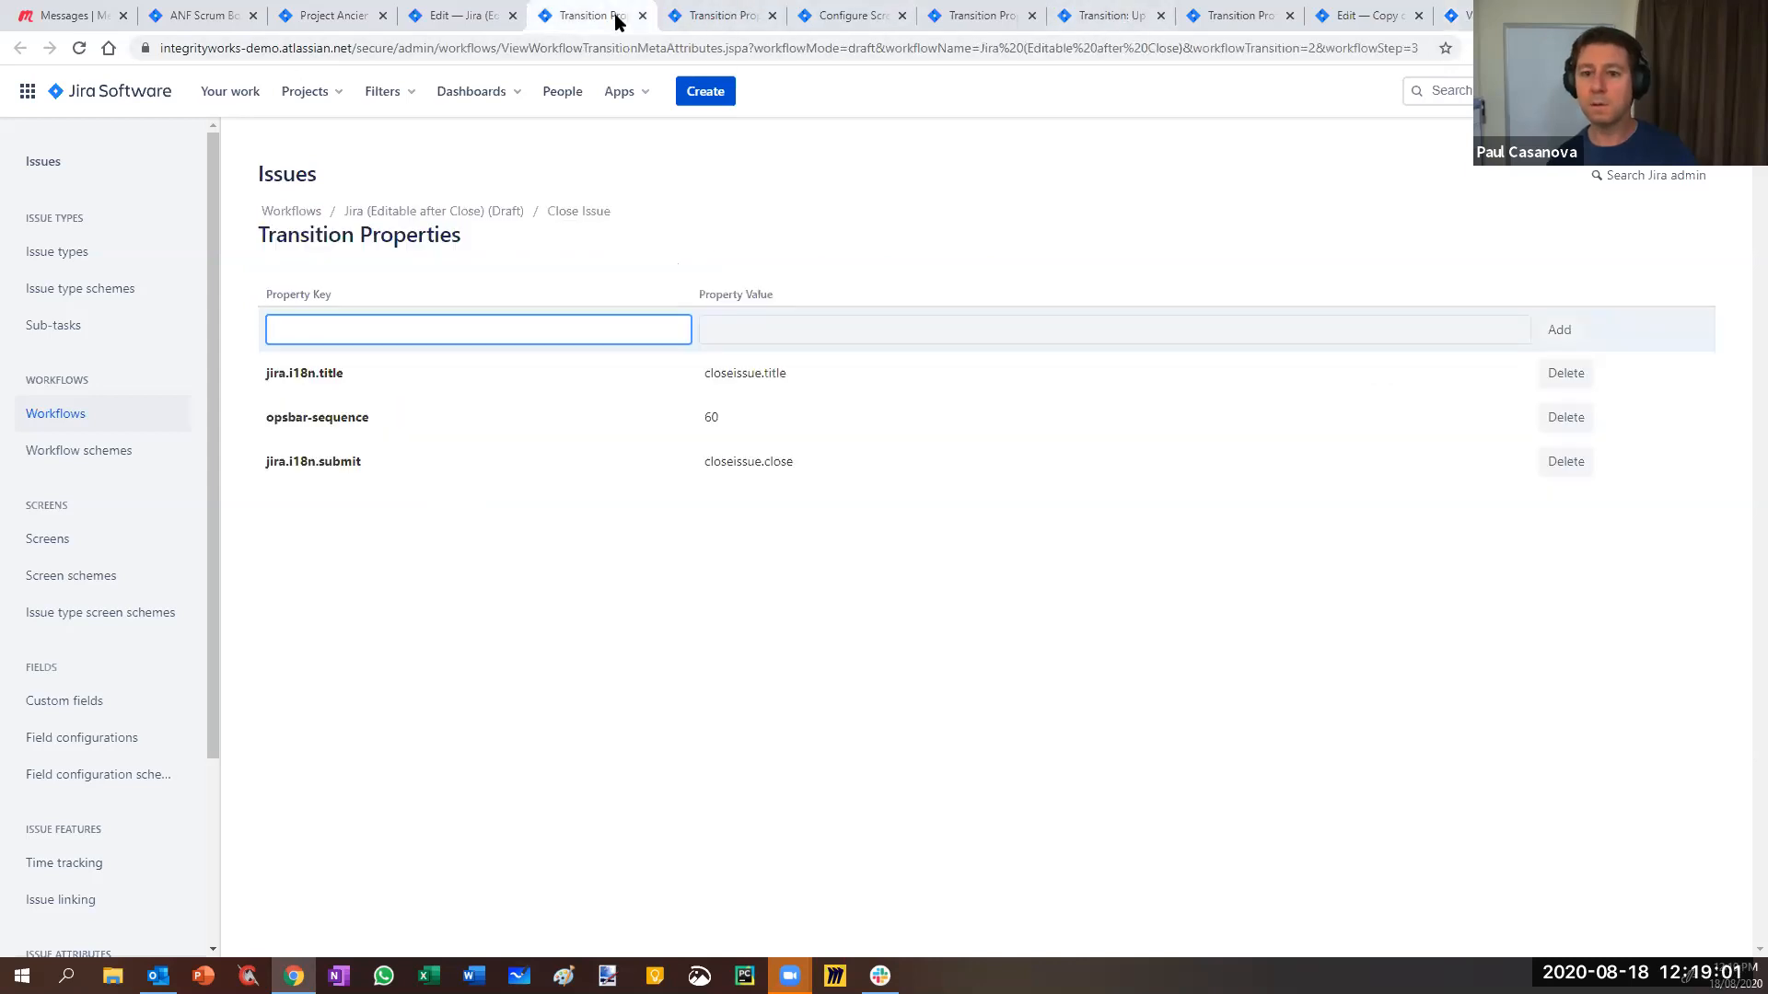
left_click(642, 16)
left_click(643, 16)
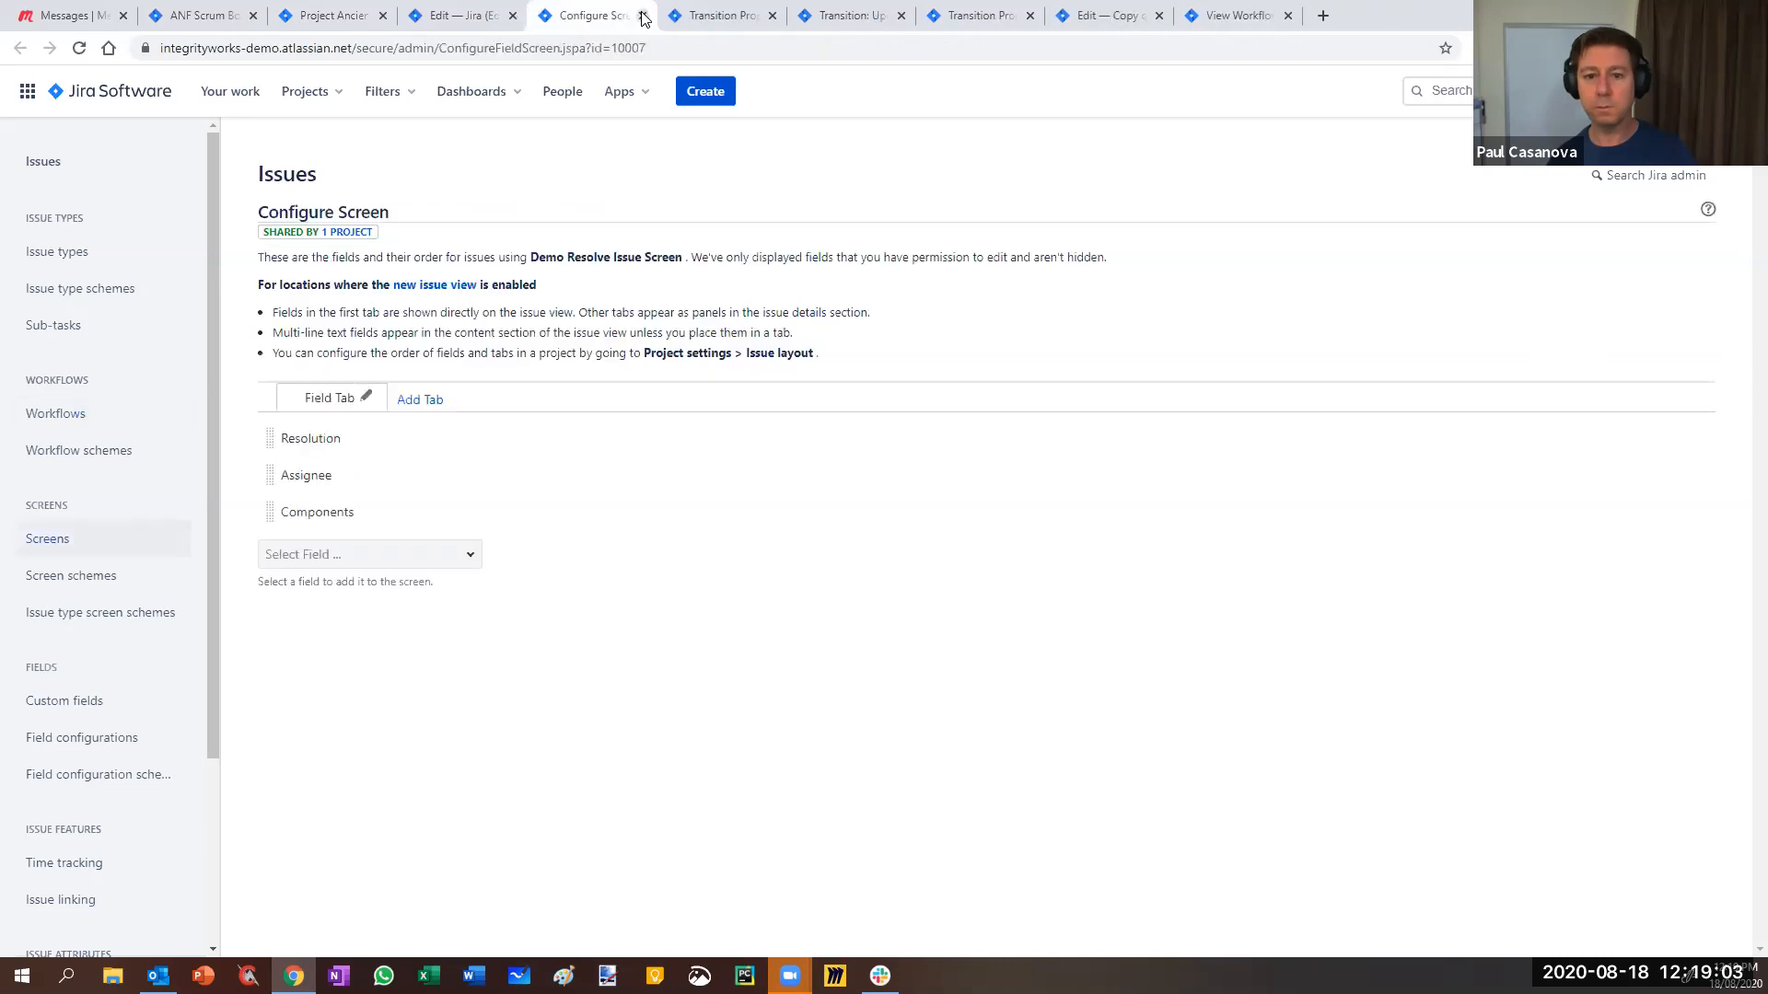
left_click(643, 15)
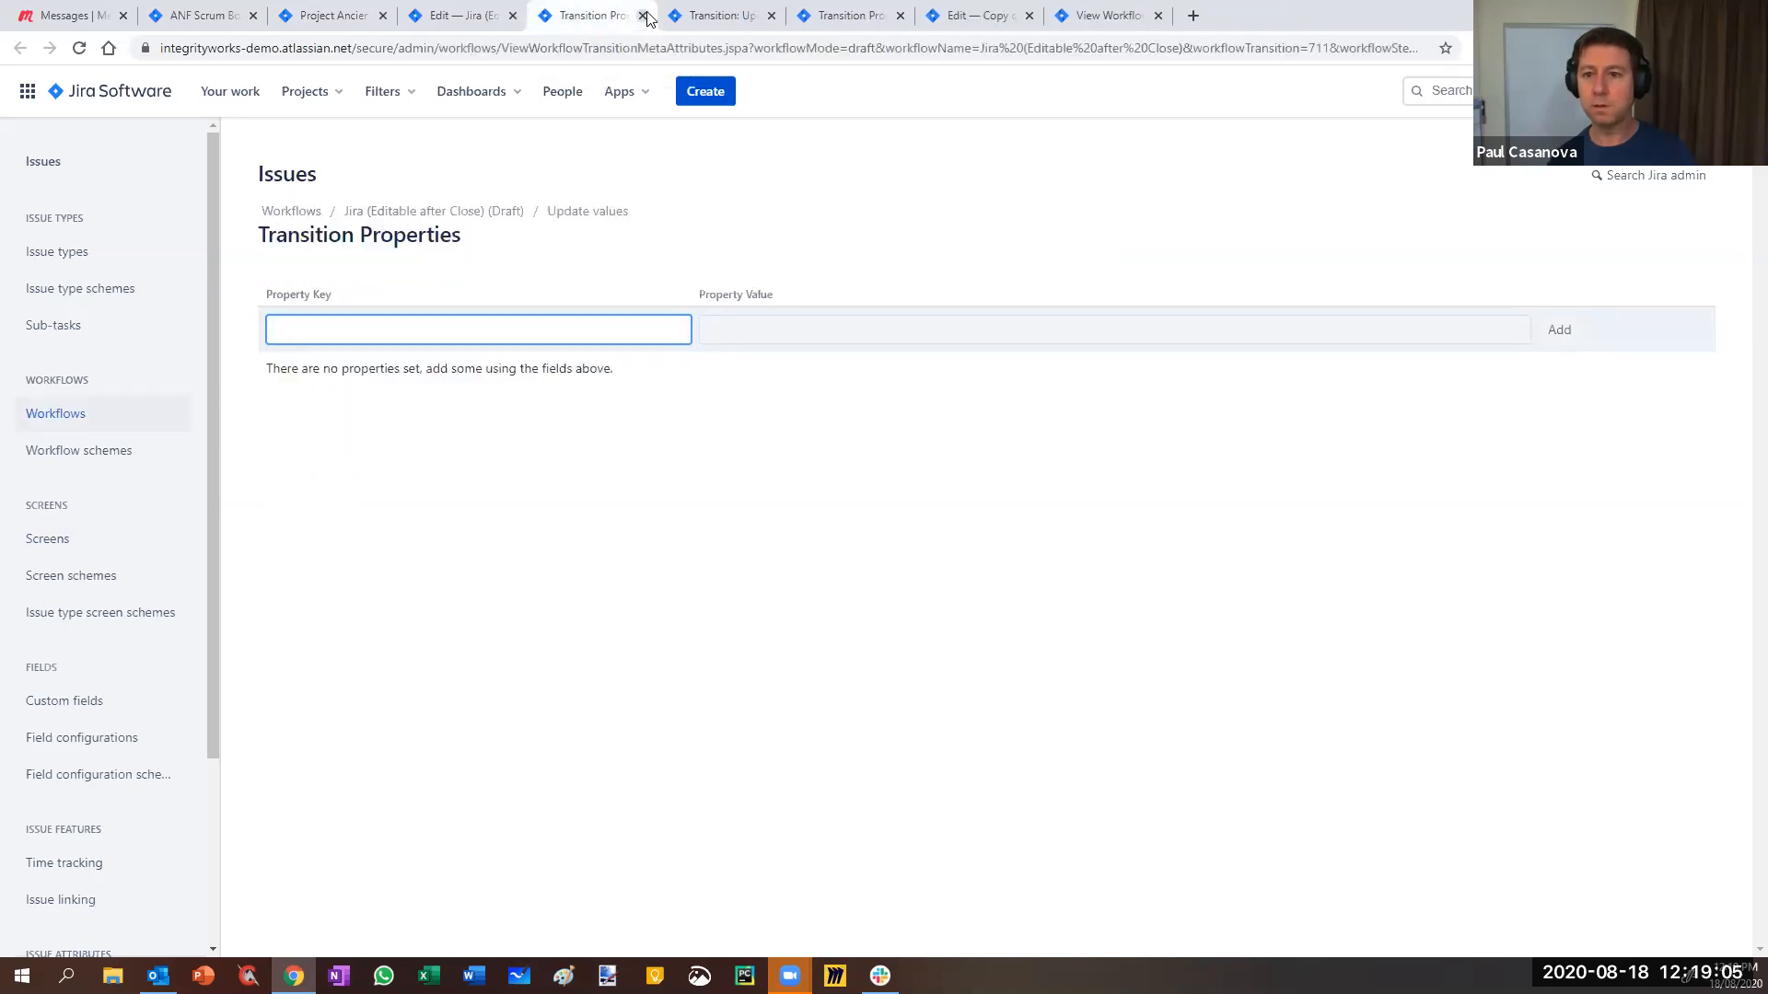
left_click(643, 16)
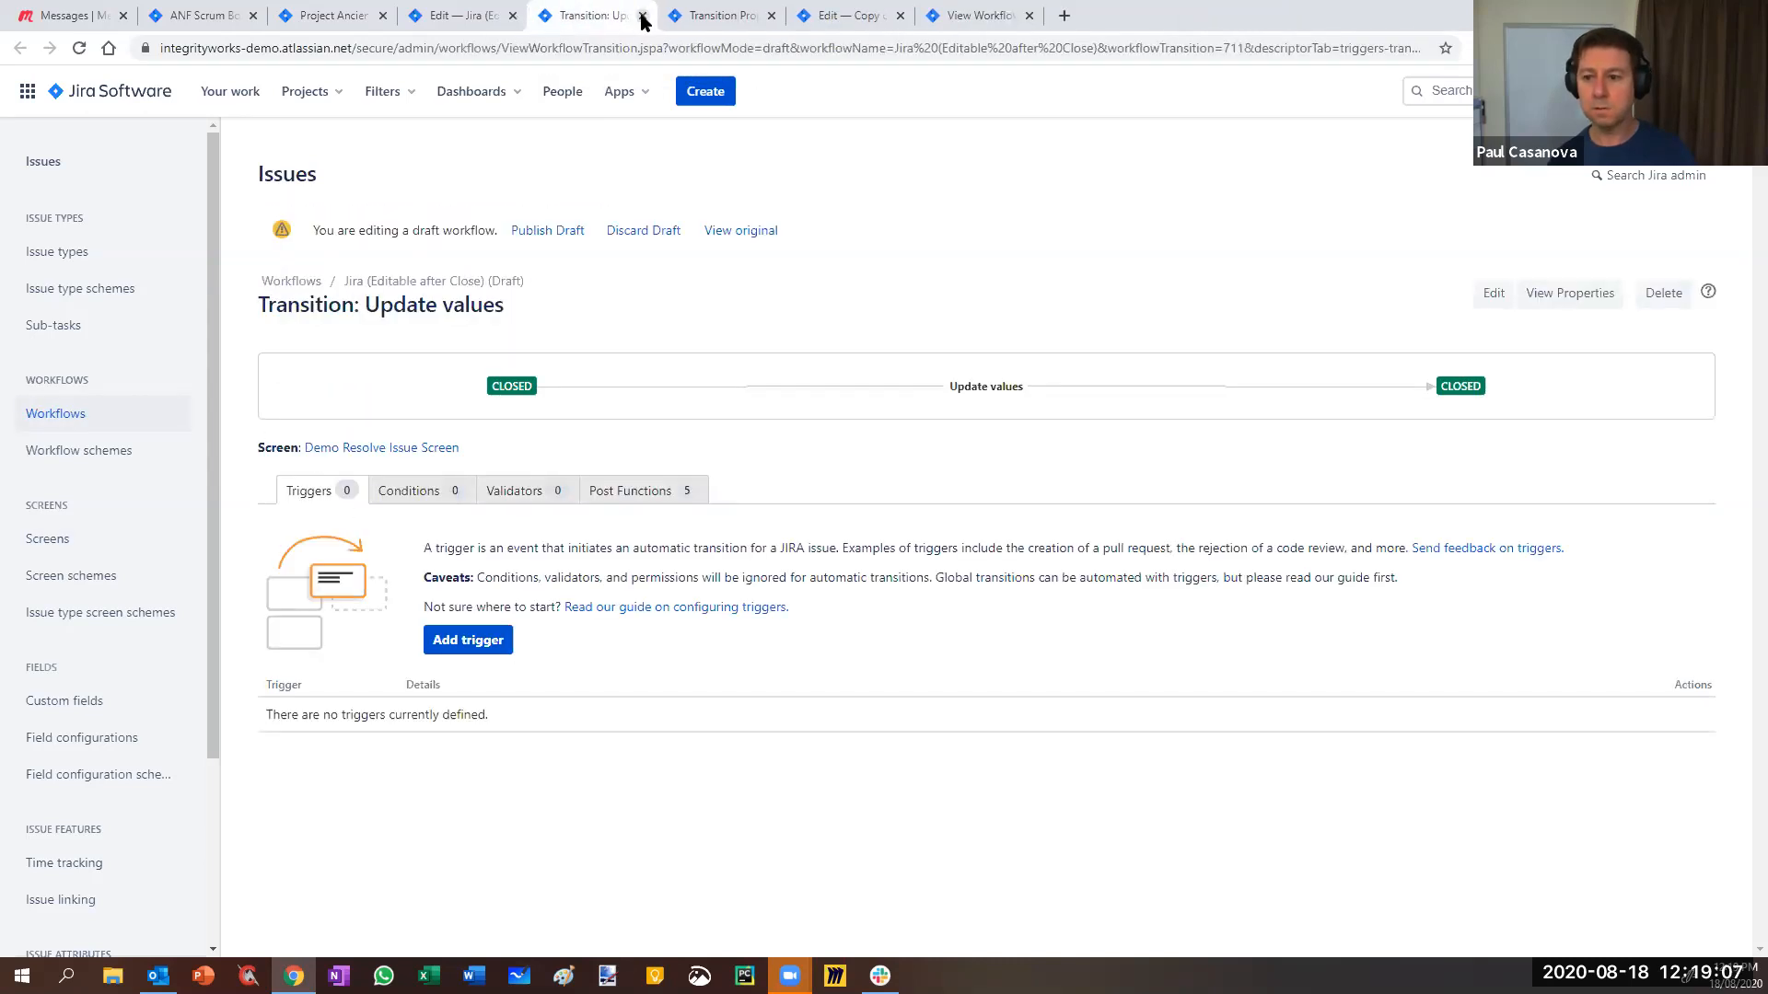
left_click(643, 16)
left_click(642, 16)
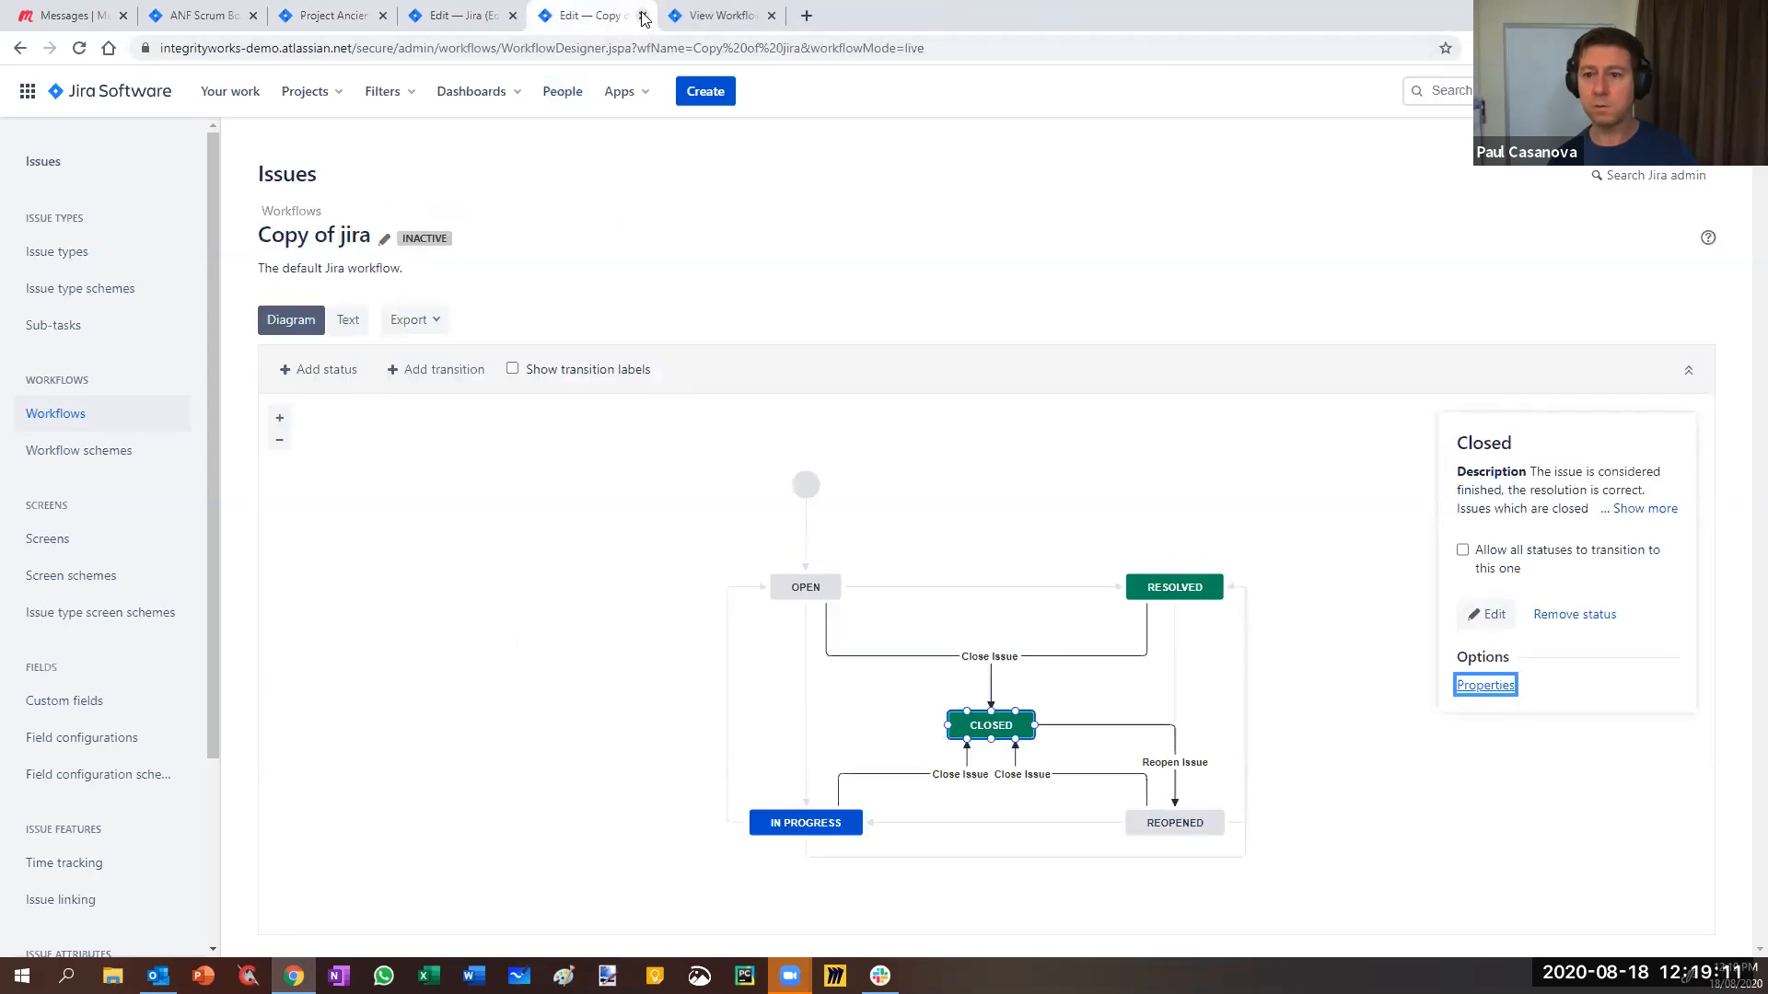
left_click(643, 16)
left_click(465, 19)
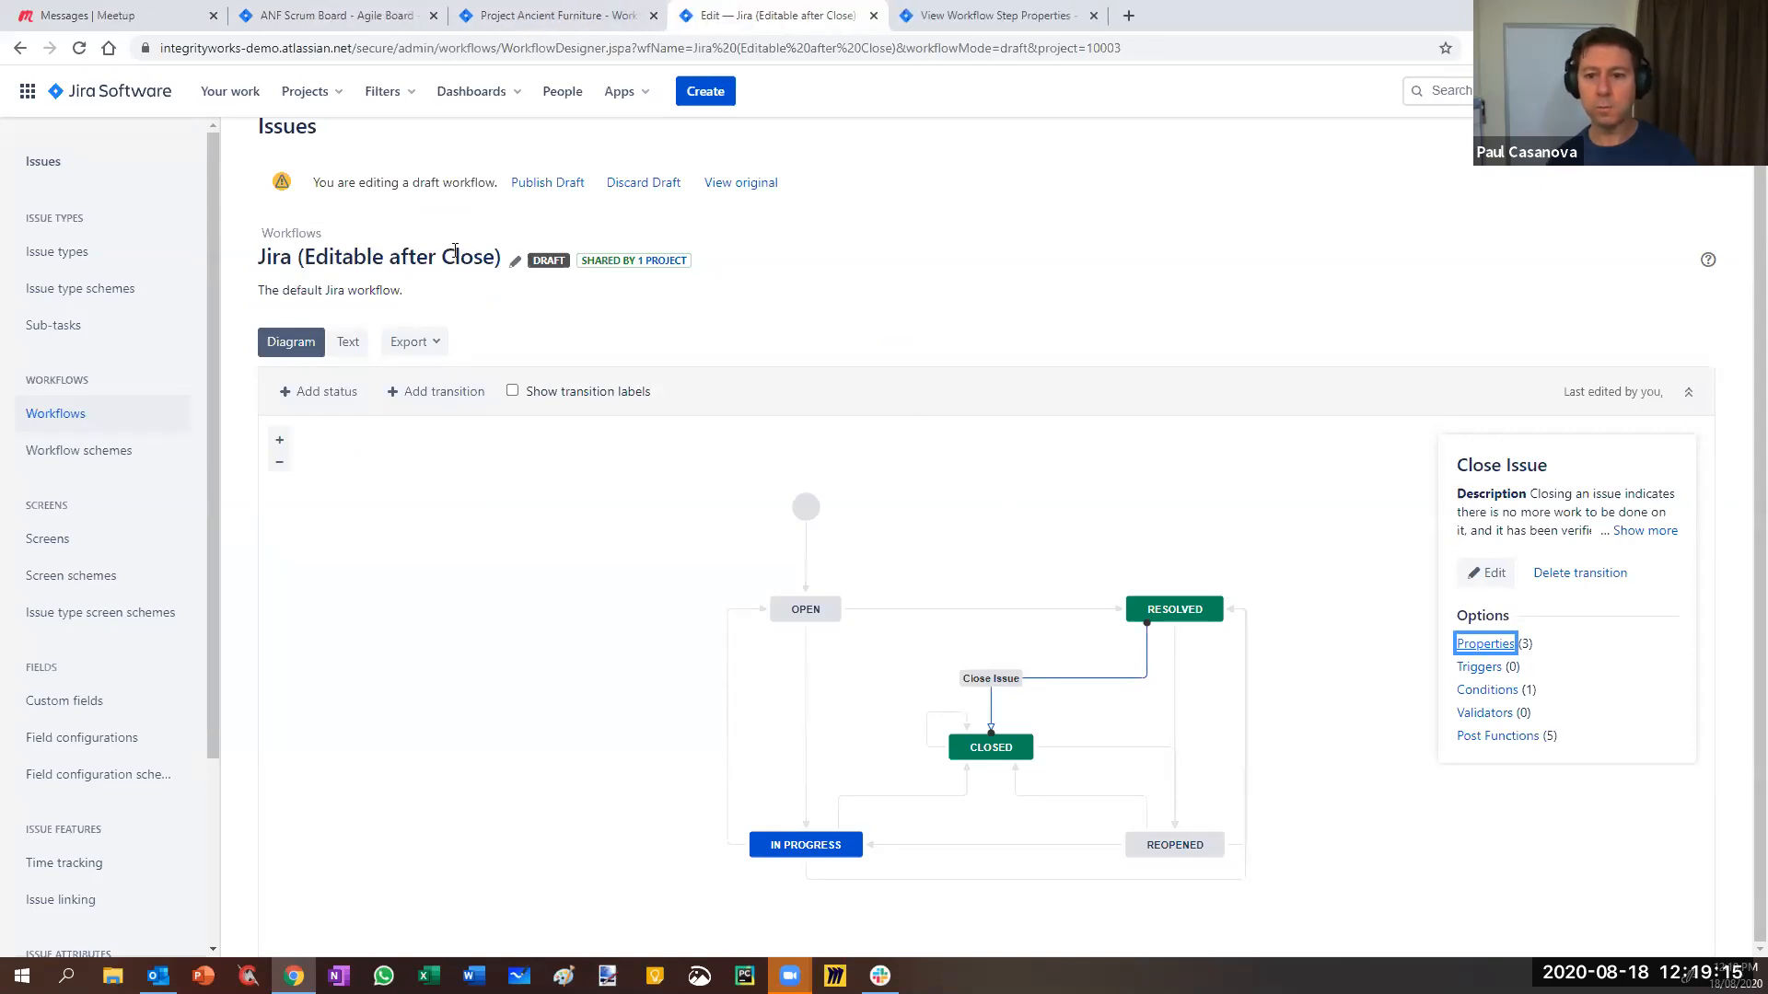
left_click(553, 16)
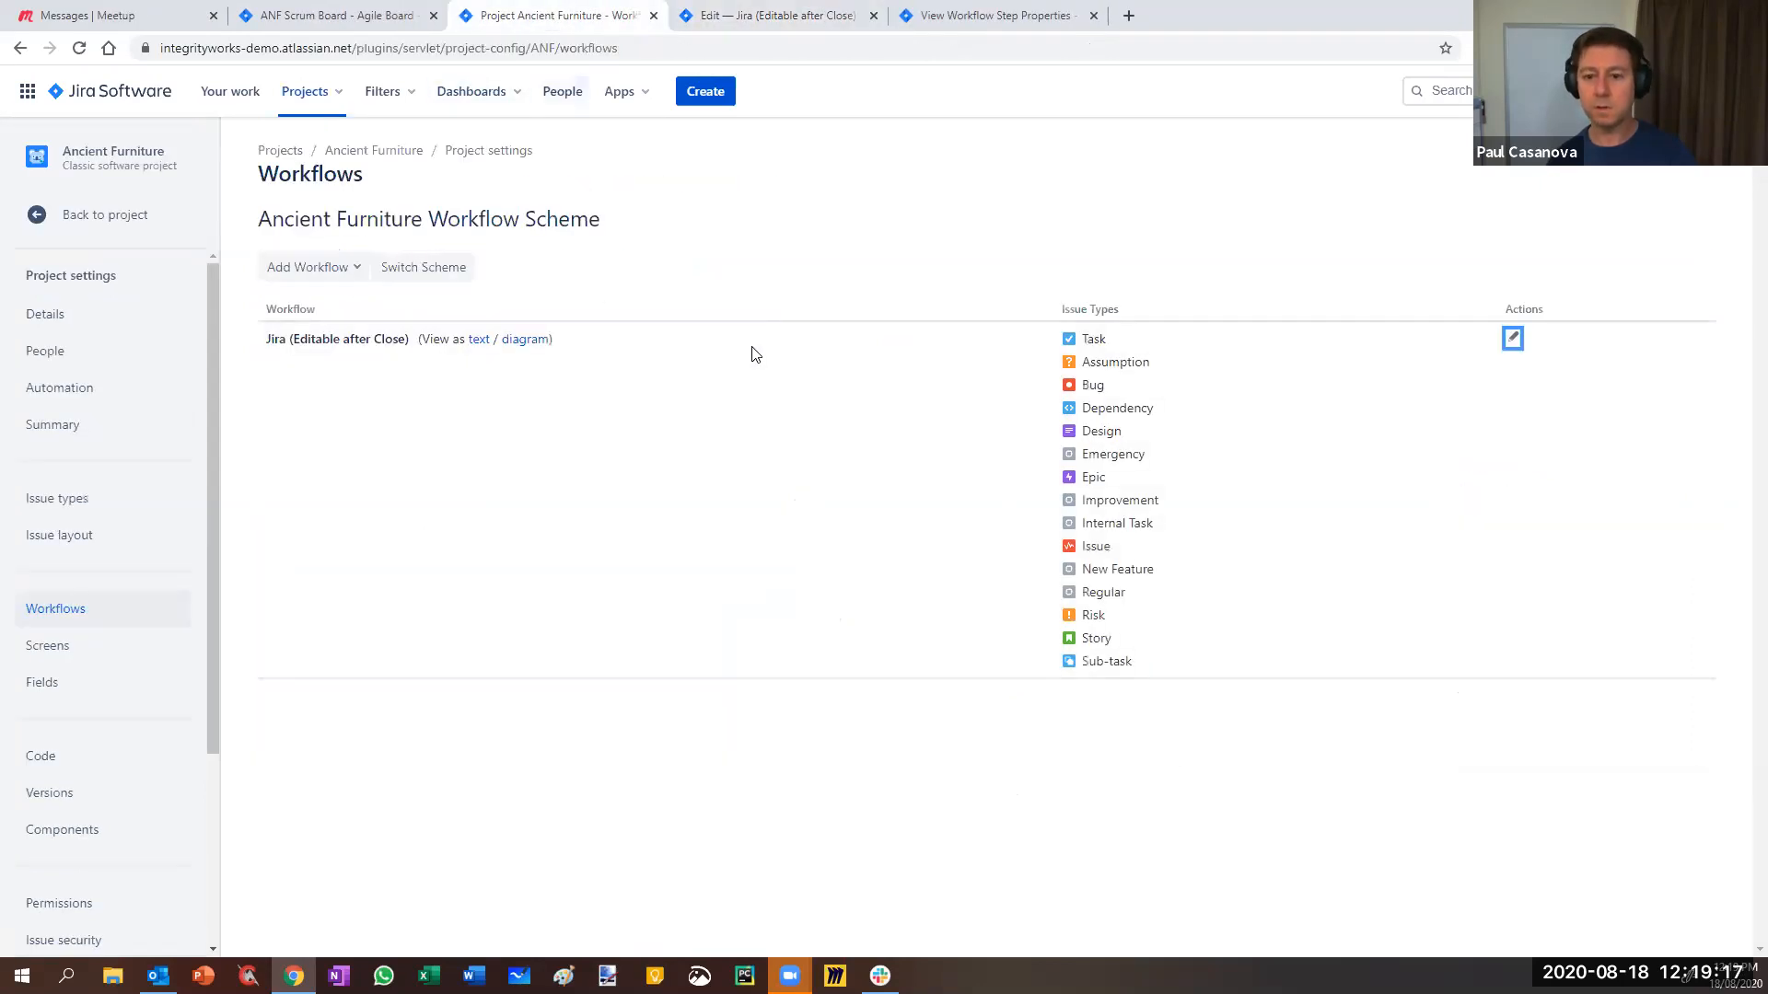
- Open ANF-57 from the ANF Sprint 13 board's Done column in its own page
left_click(318, 18)
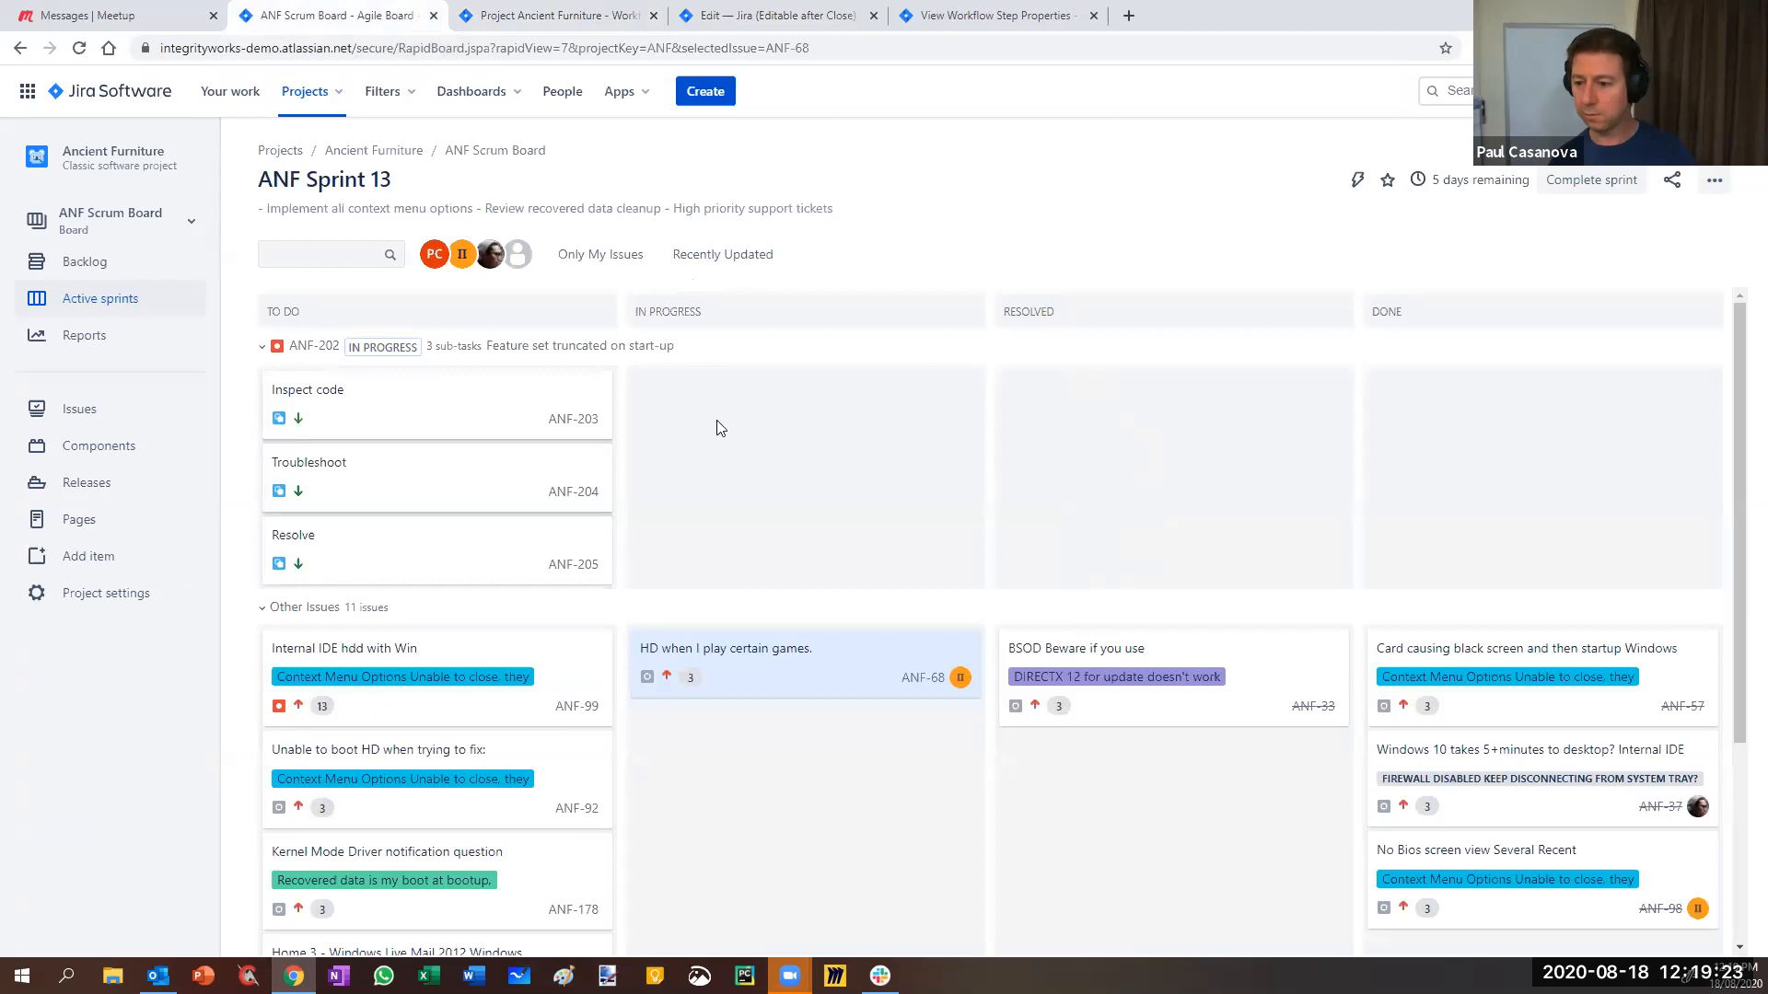
right_click(1673, 709)
left_click(1569, 720)
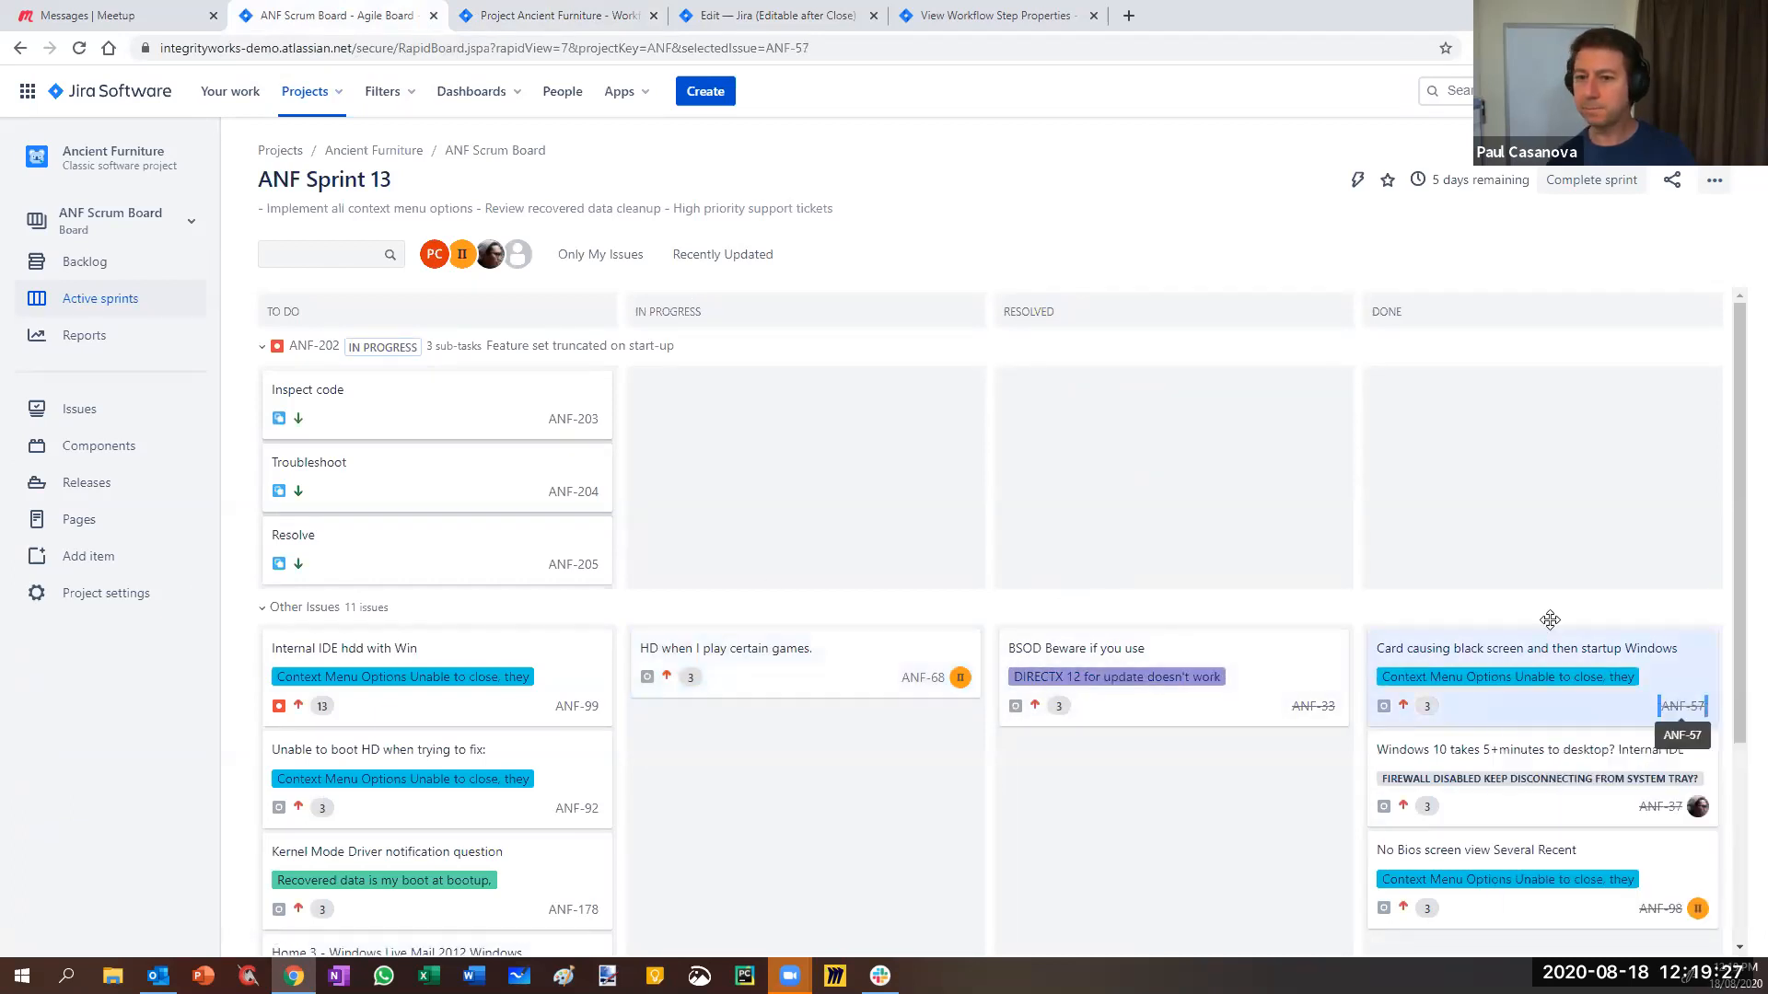
left_click(500, 19)
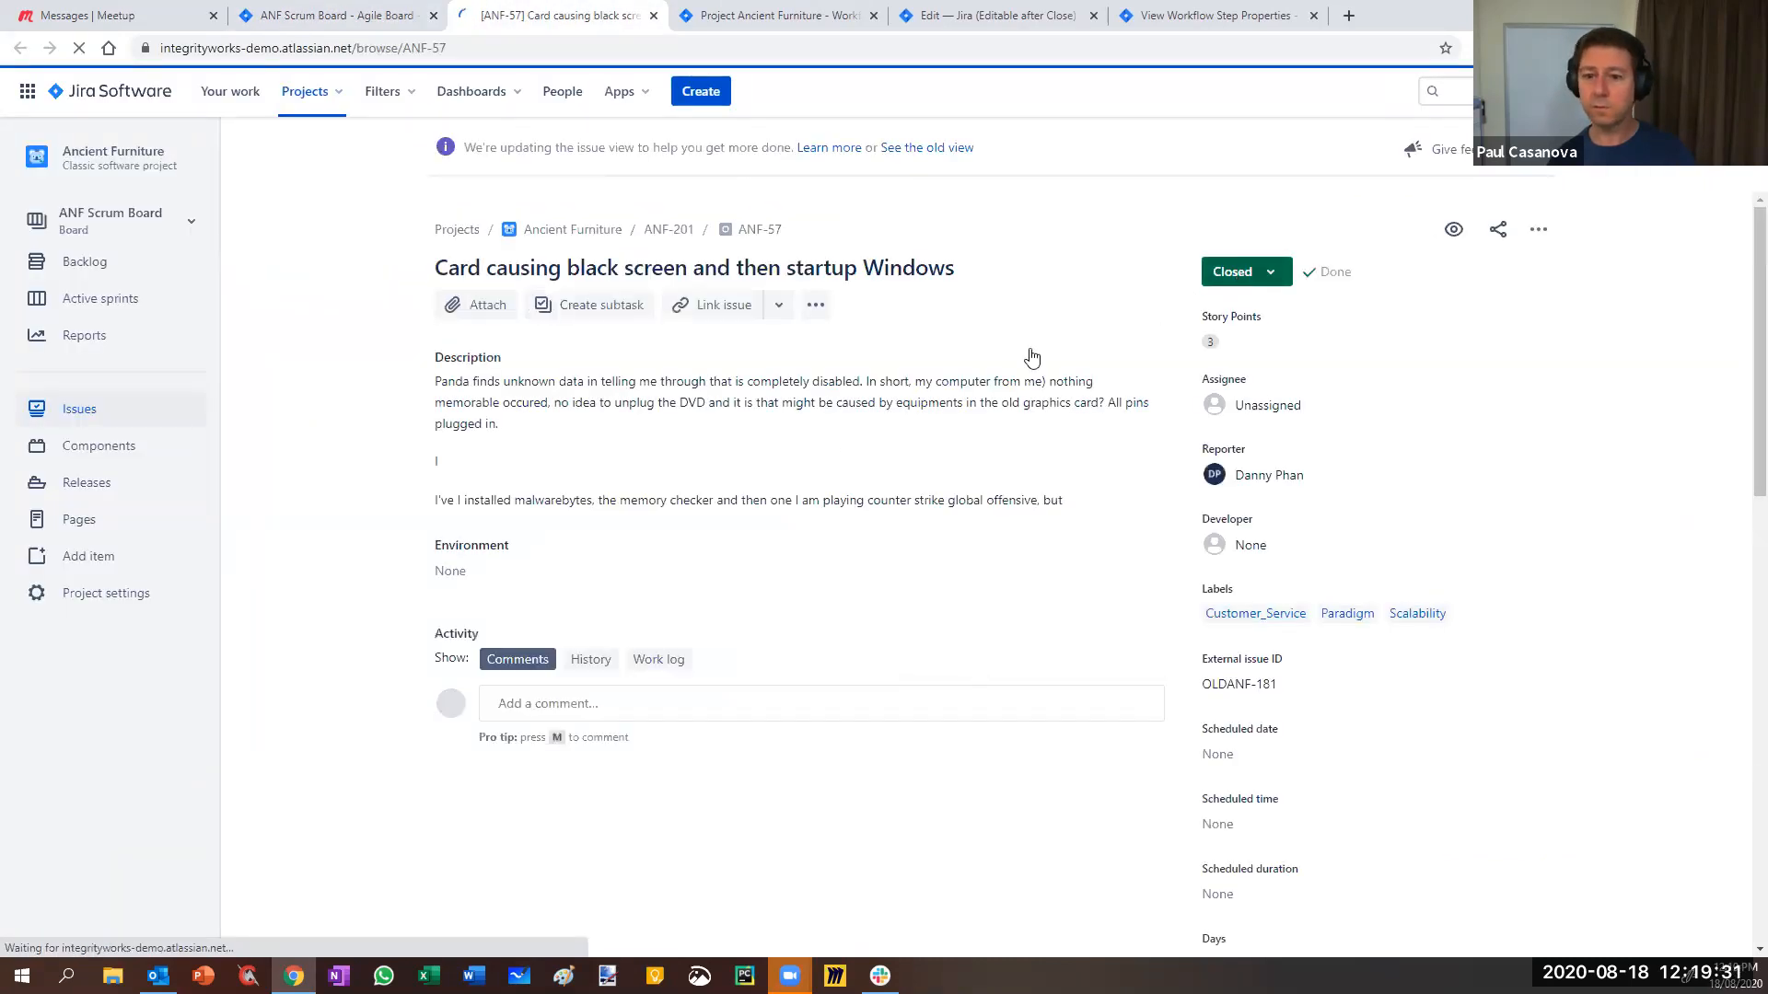
- Append the line 'Editable now' to ANF-57's description and save it
left_click(661, 405)
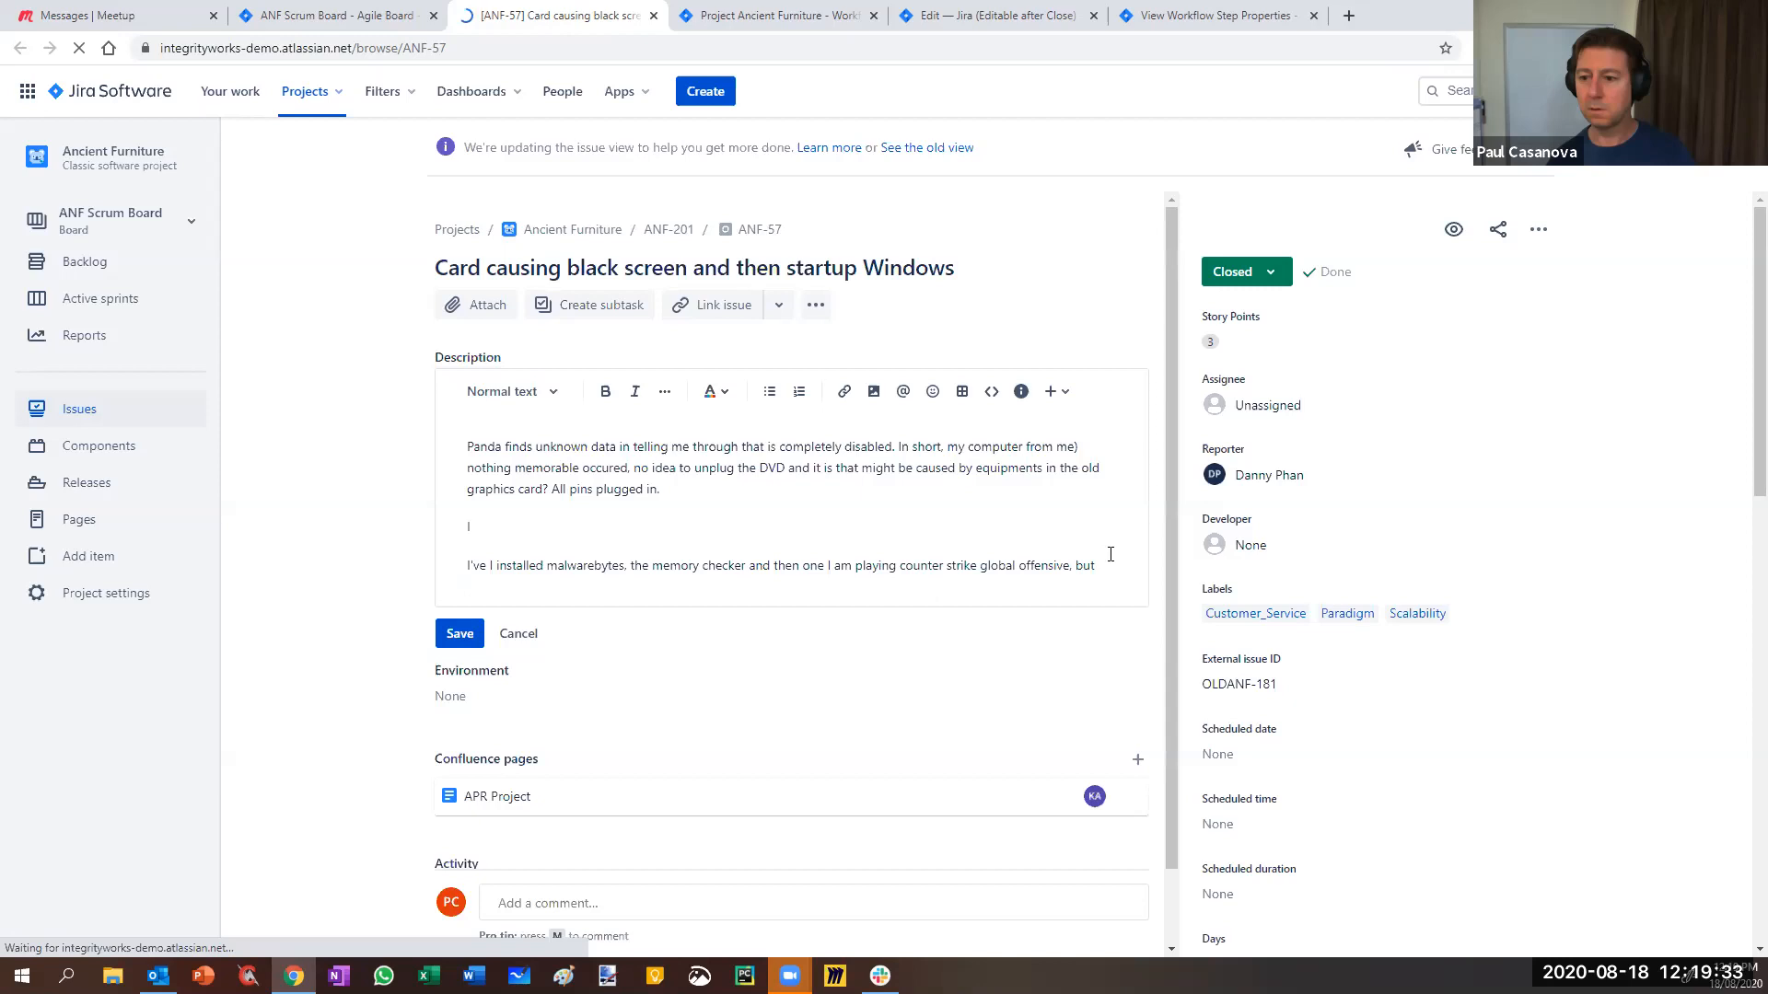
key("Return")
key("Return")
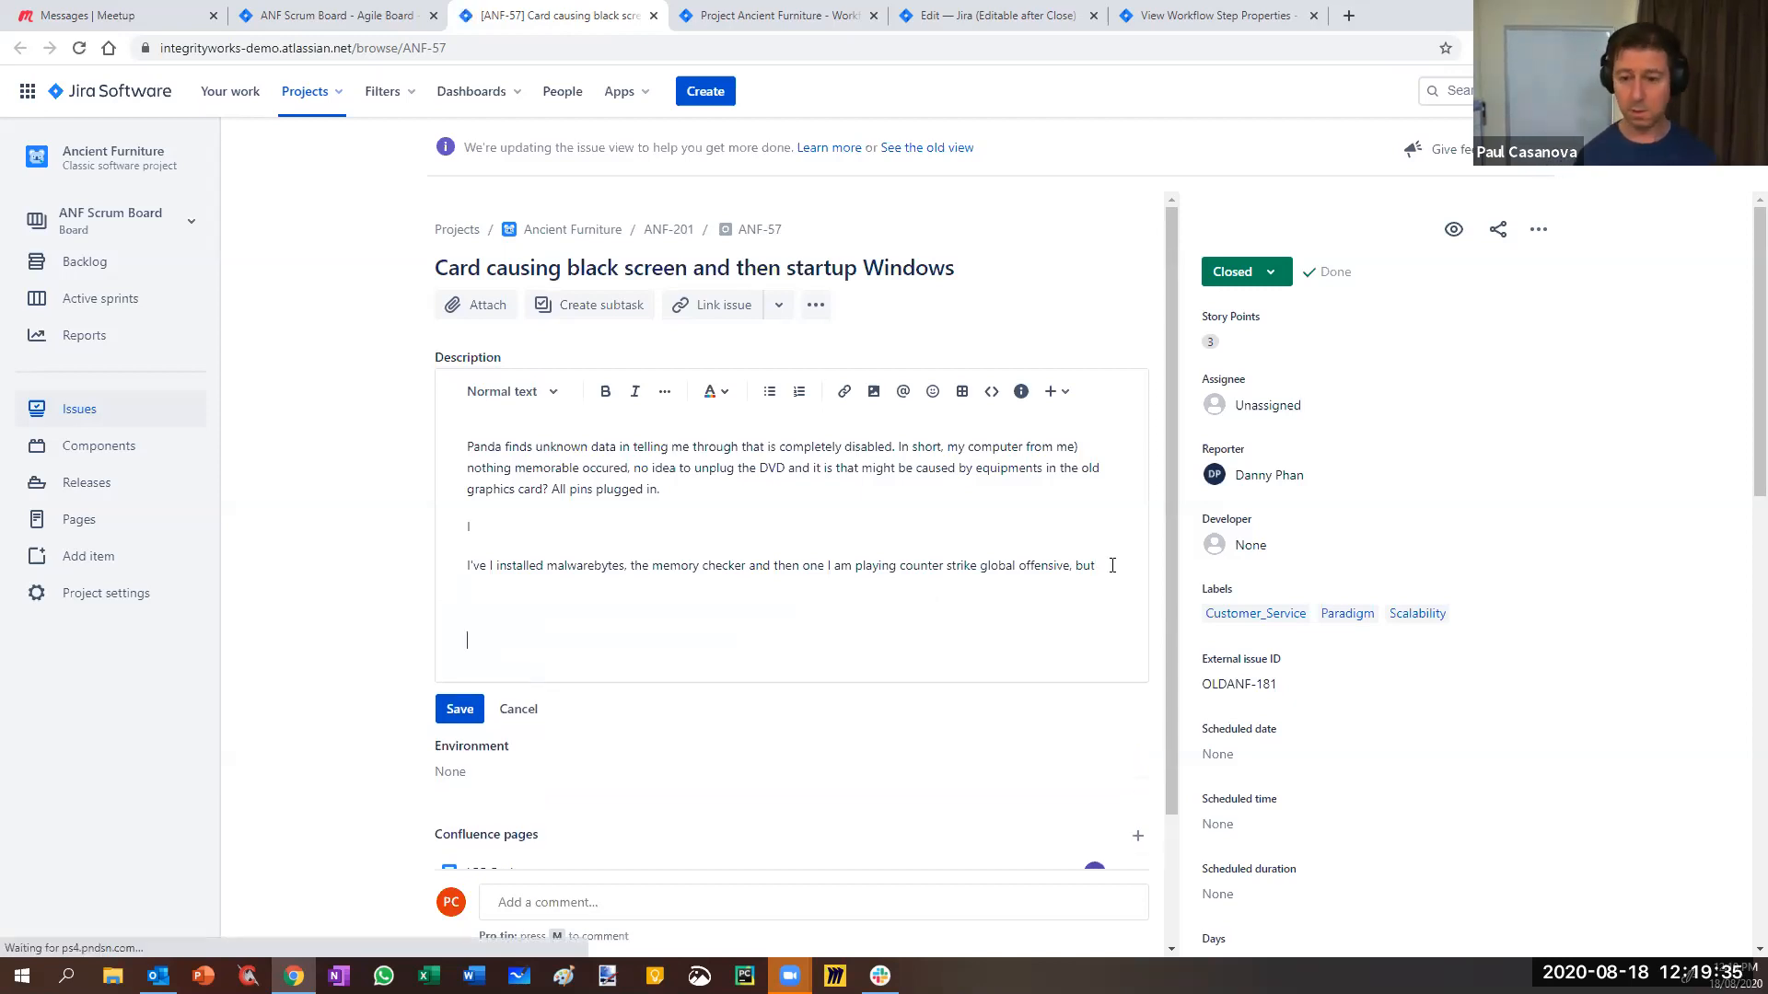
type("Editable now")
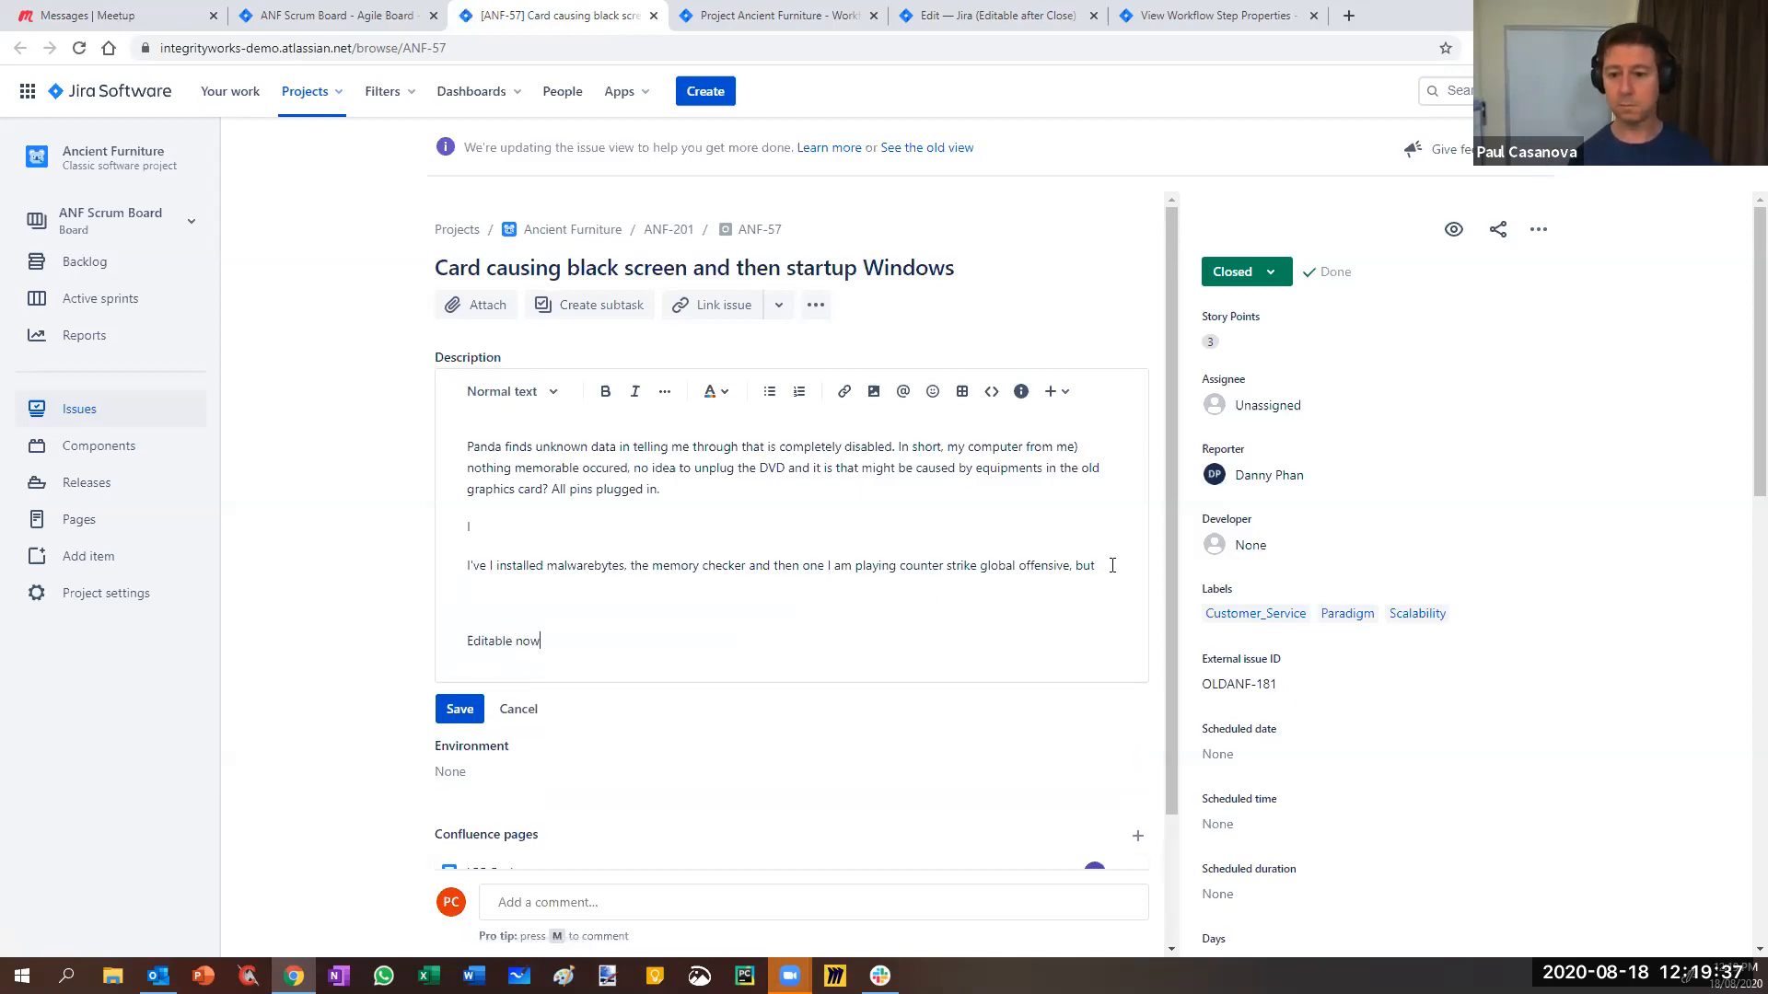
left_click(460, 709)
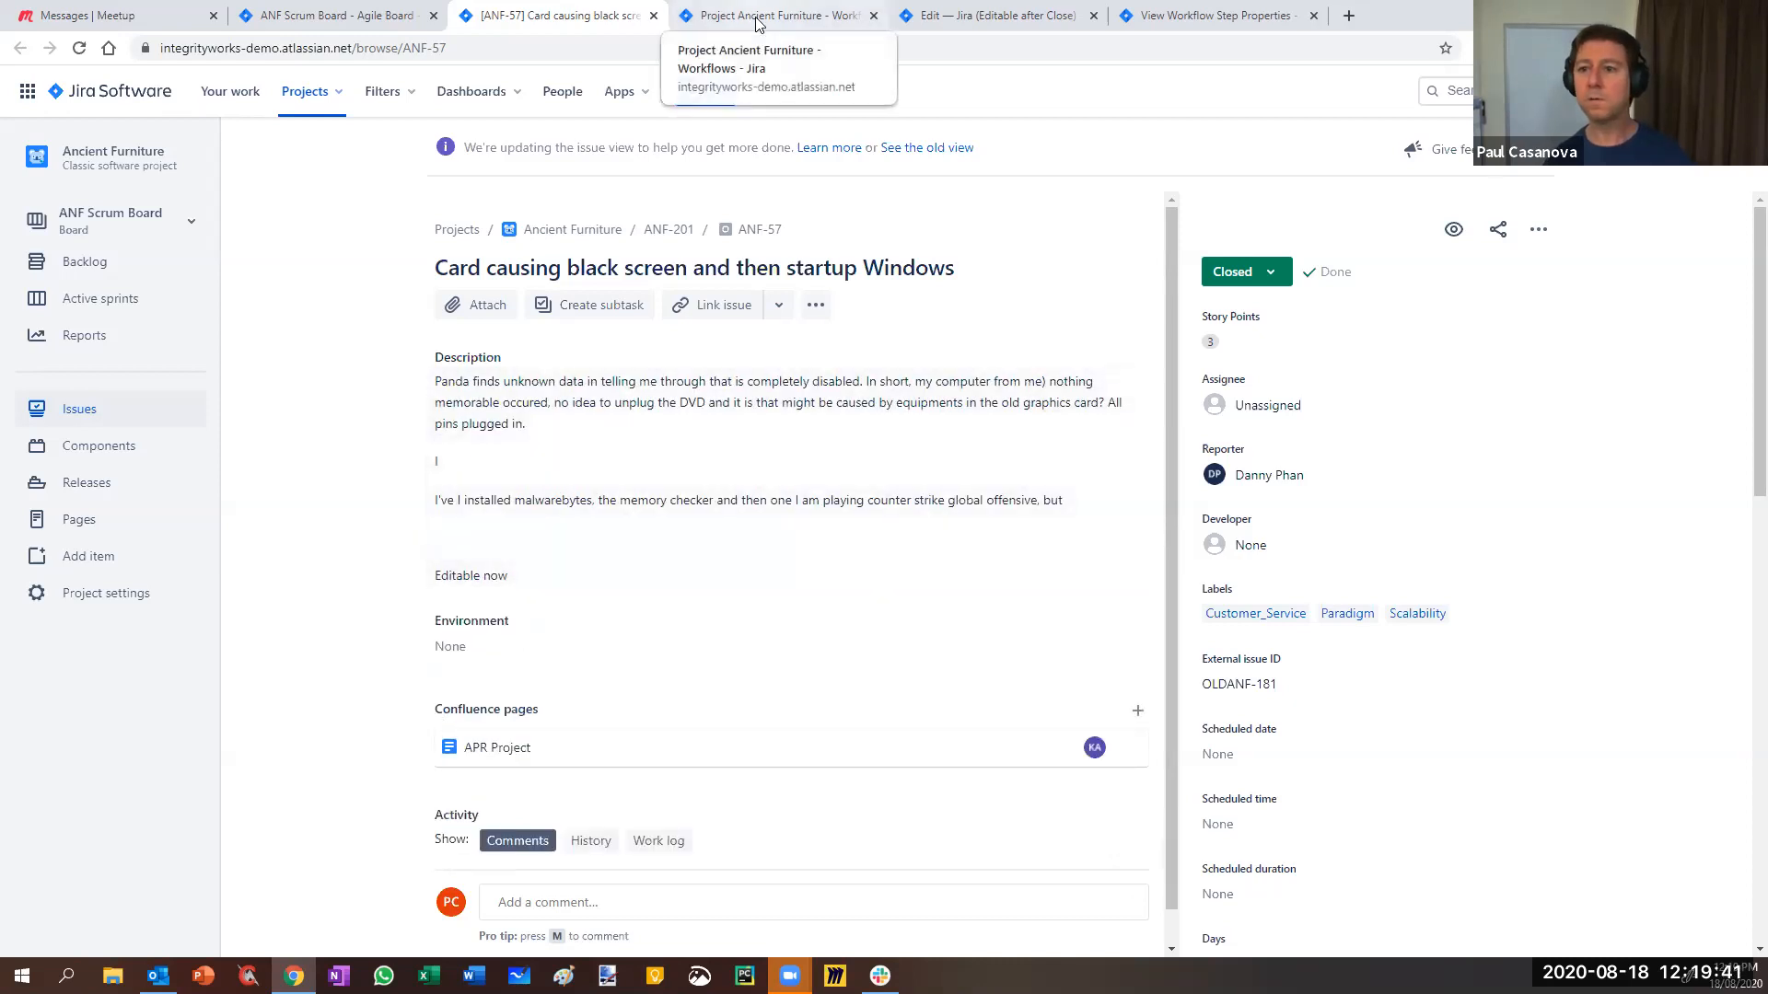
- Open the draft's Closed step properties and copy the jira.issue.editable key from Copy of jira
left_click(978, 20)
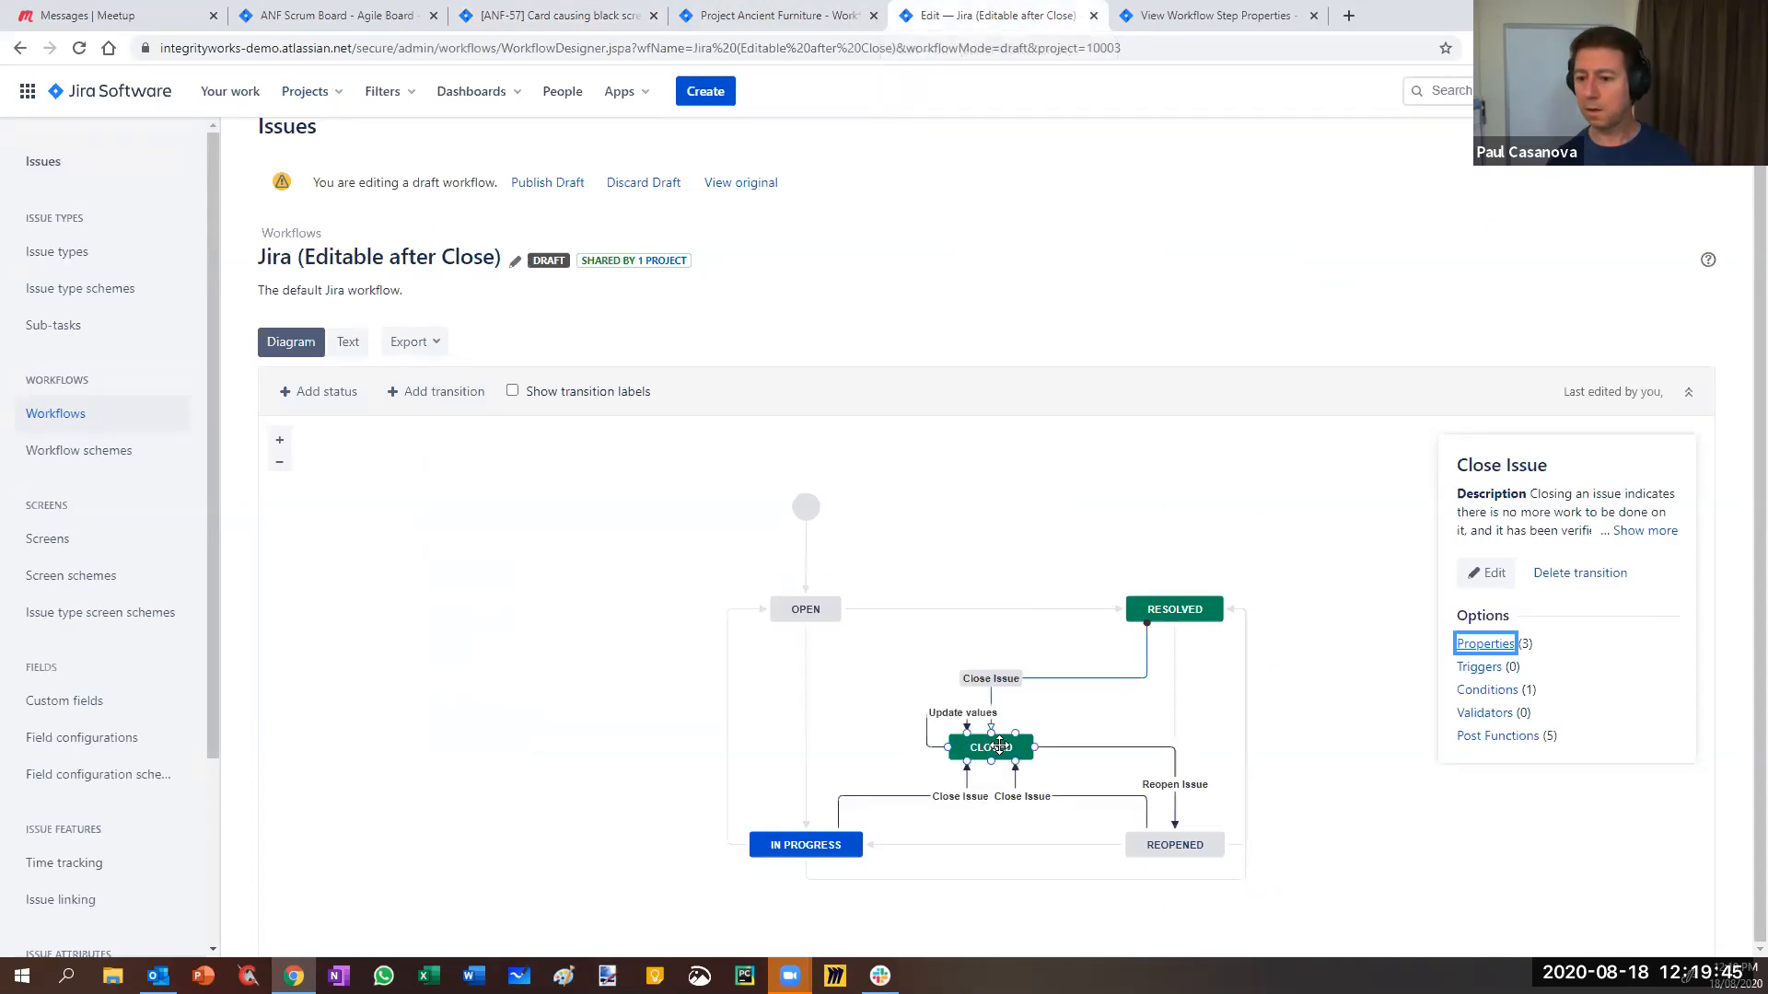
left_click(999, 744)
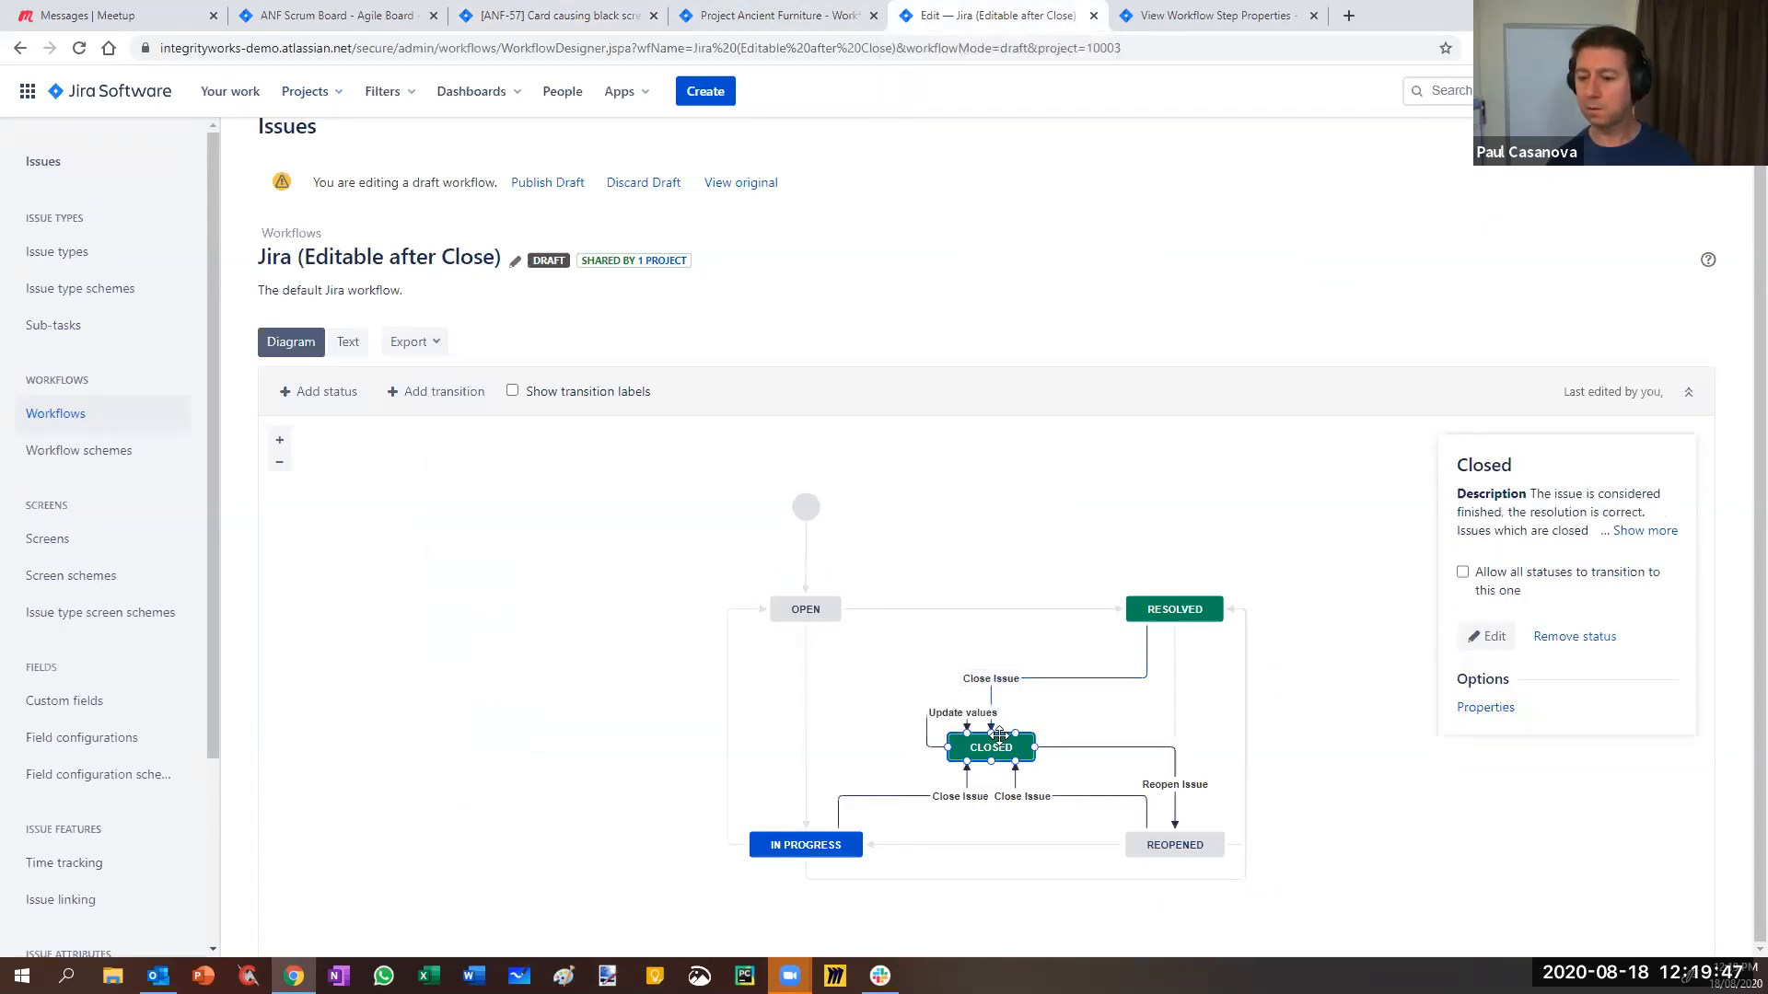
left_click(1470, 710)
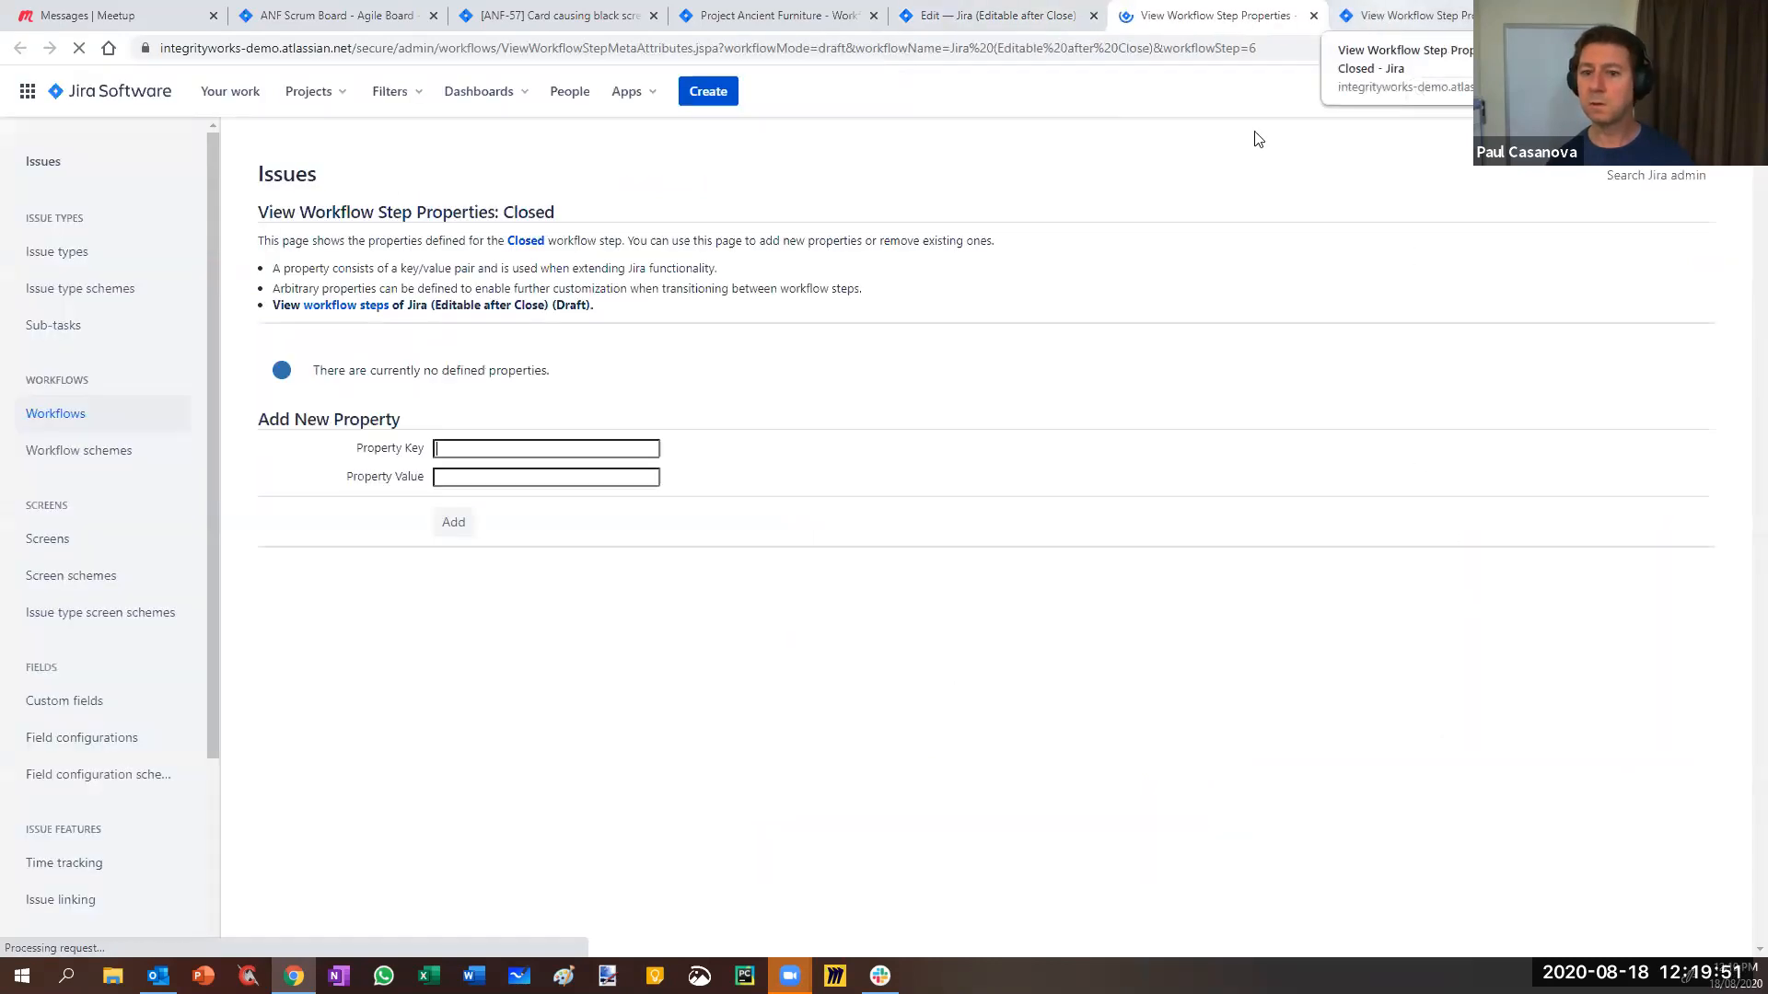
left_click(1395, 26)
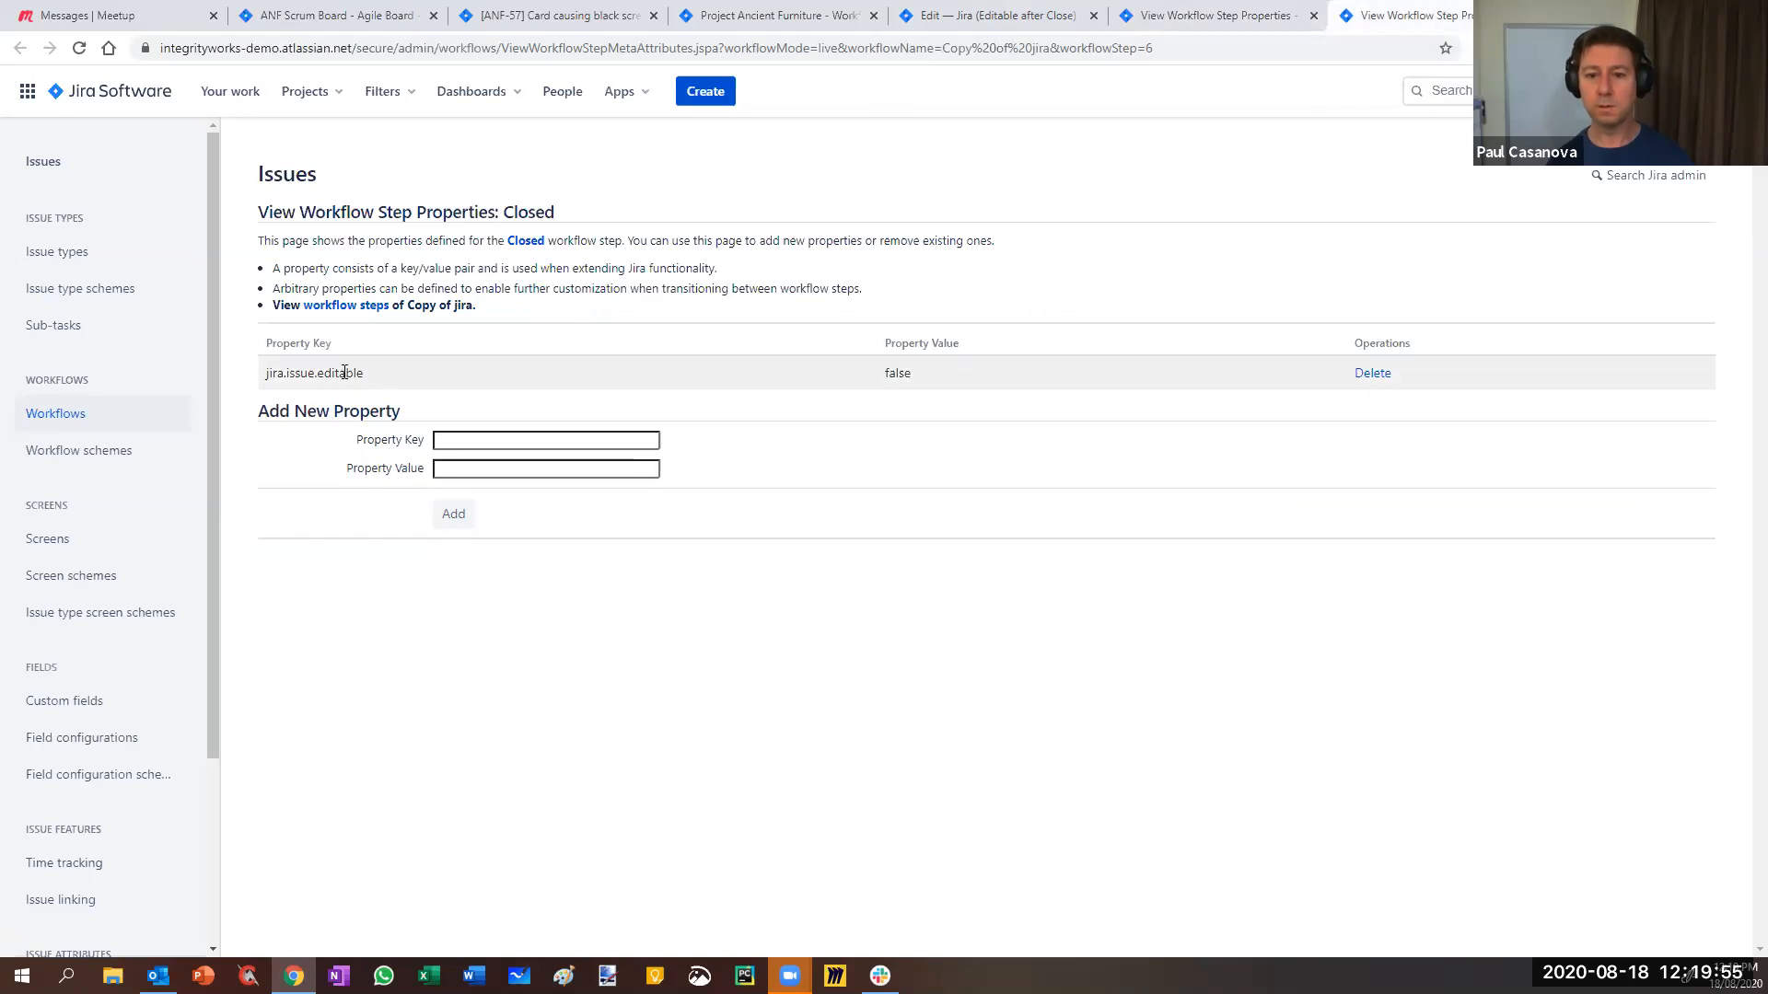
left_click_drag(365, 373, 271, 378)
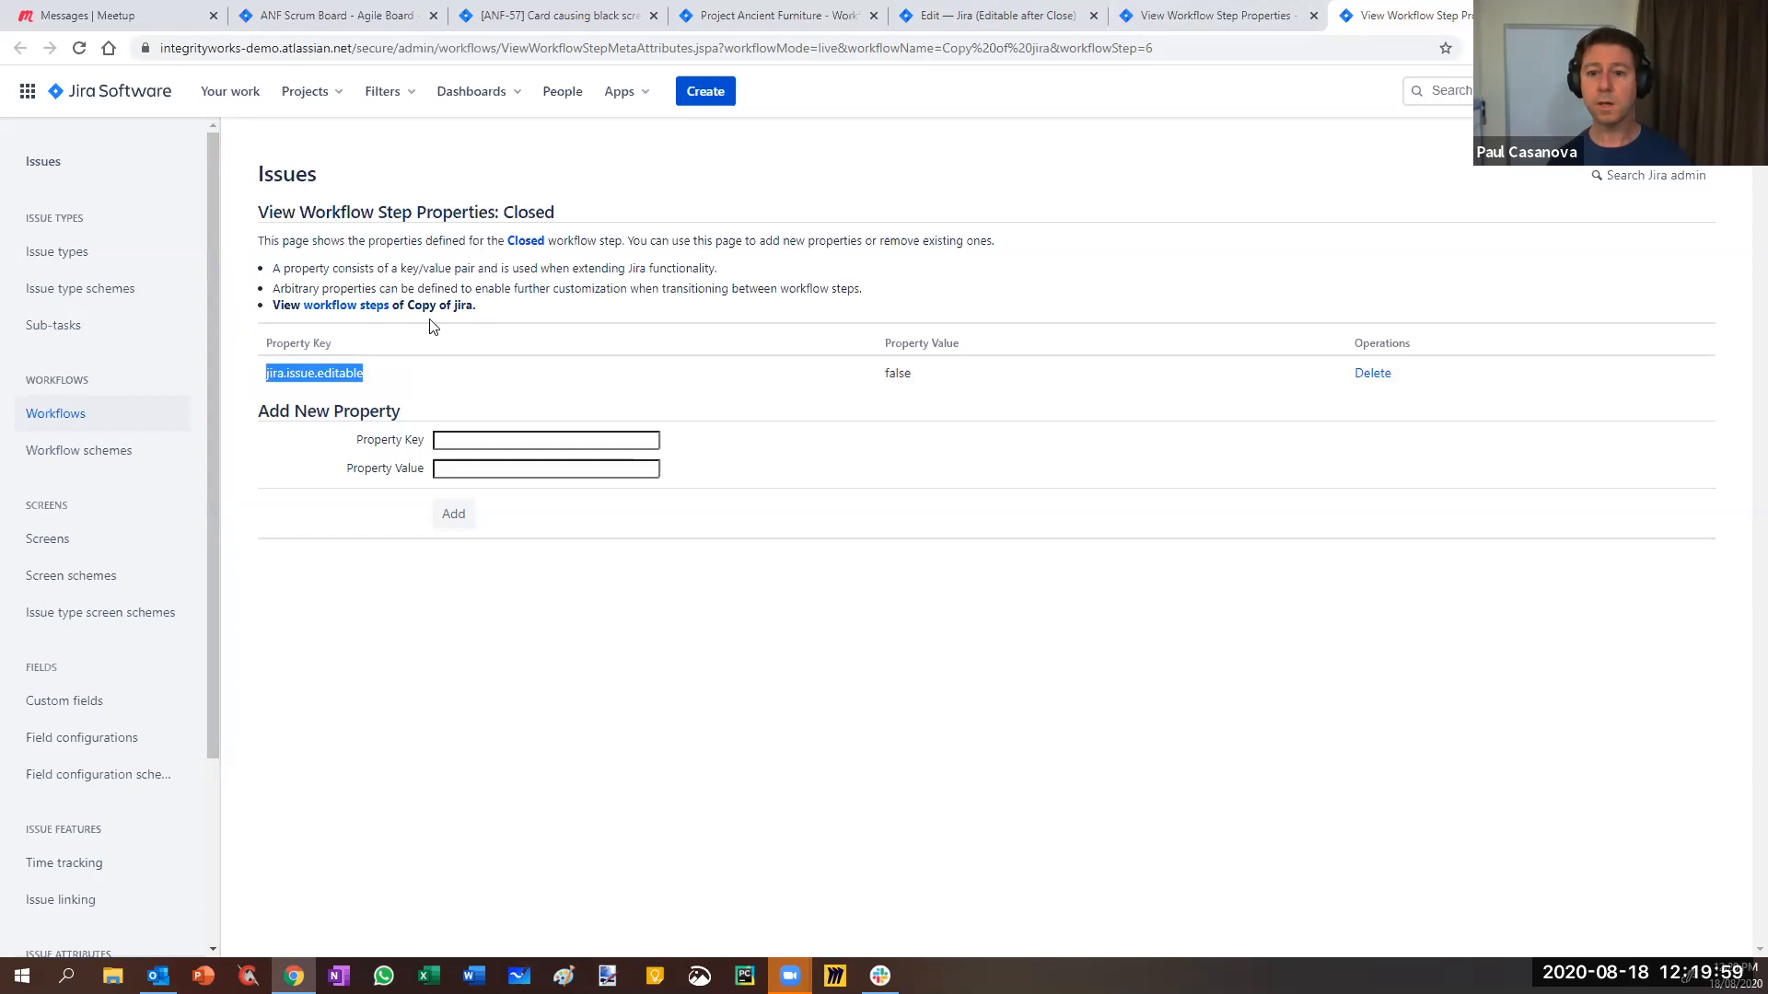
left_click_drag(408, 305, 479, 311)
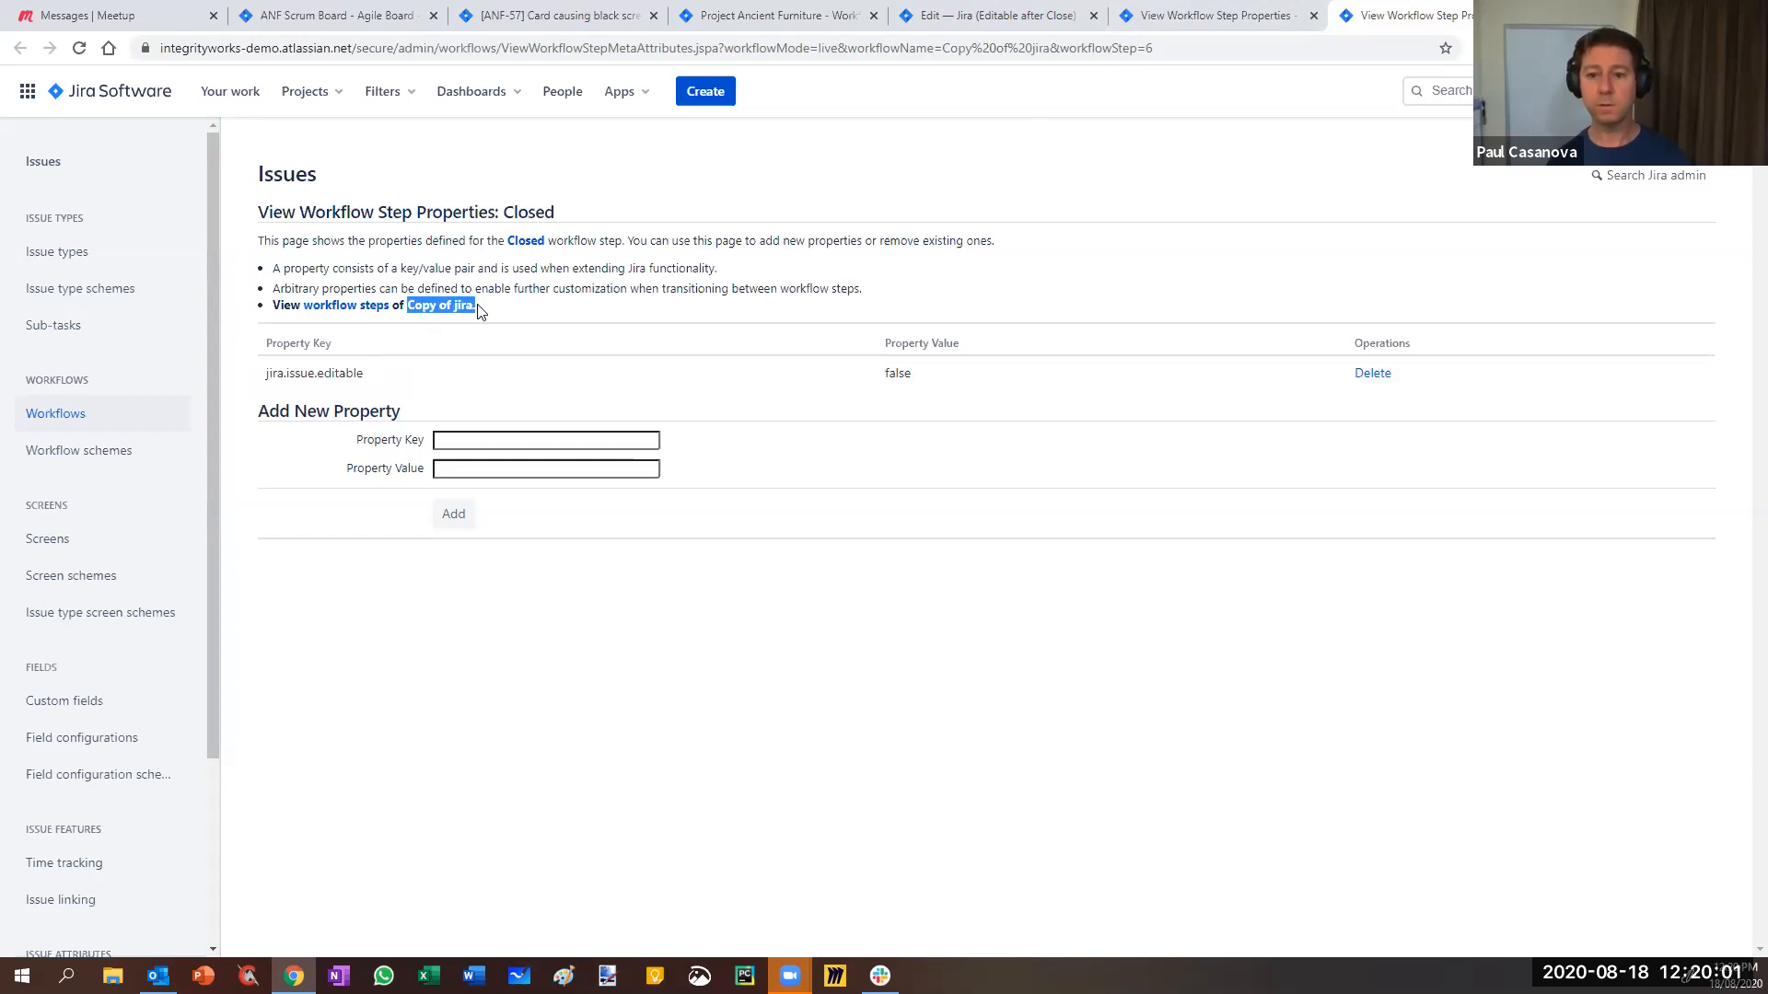
- Add the property jira.issue.editable with value false to the draft's Closed step
left_click(1220, 19)
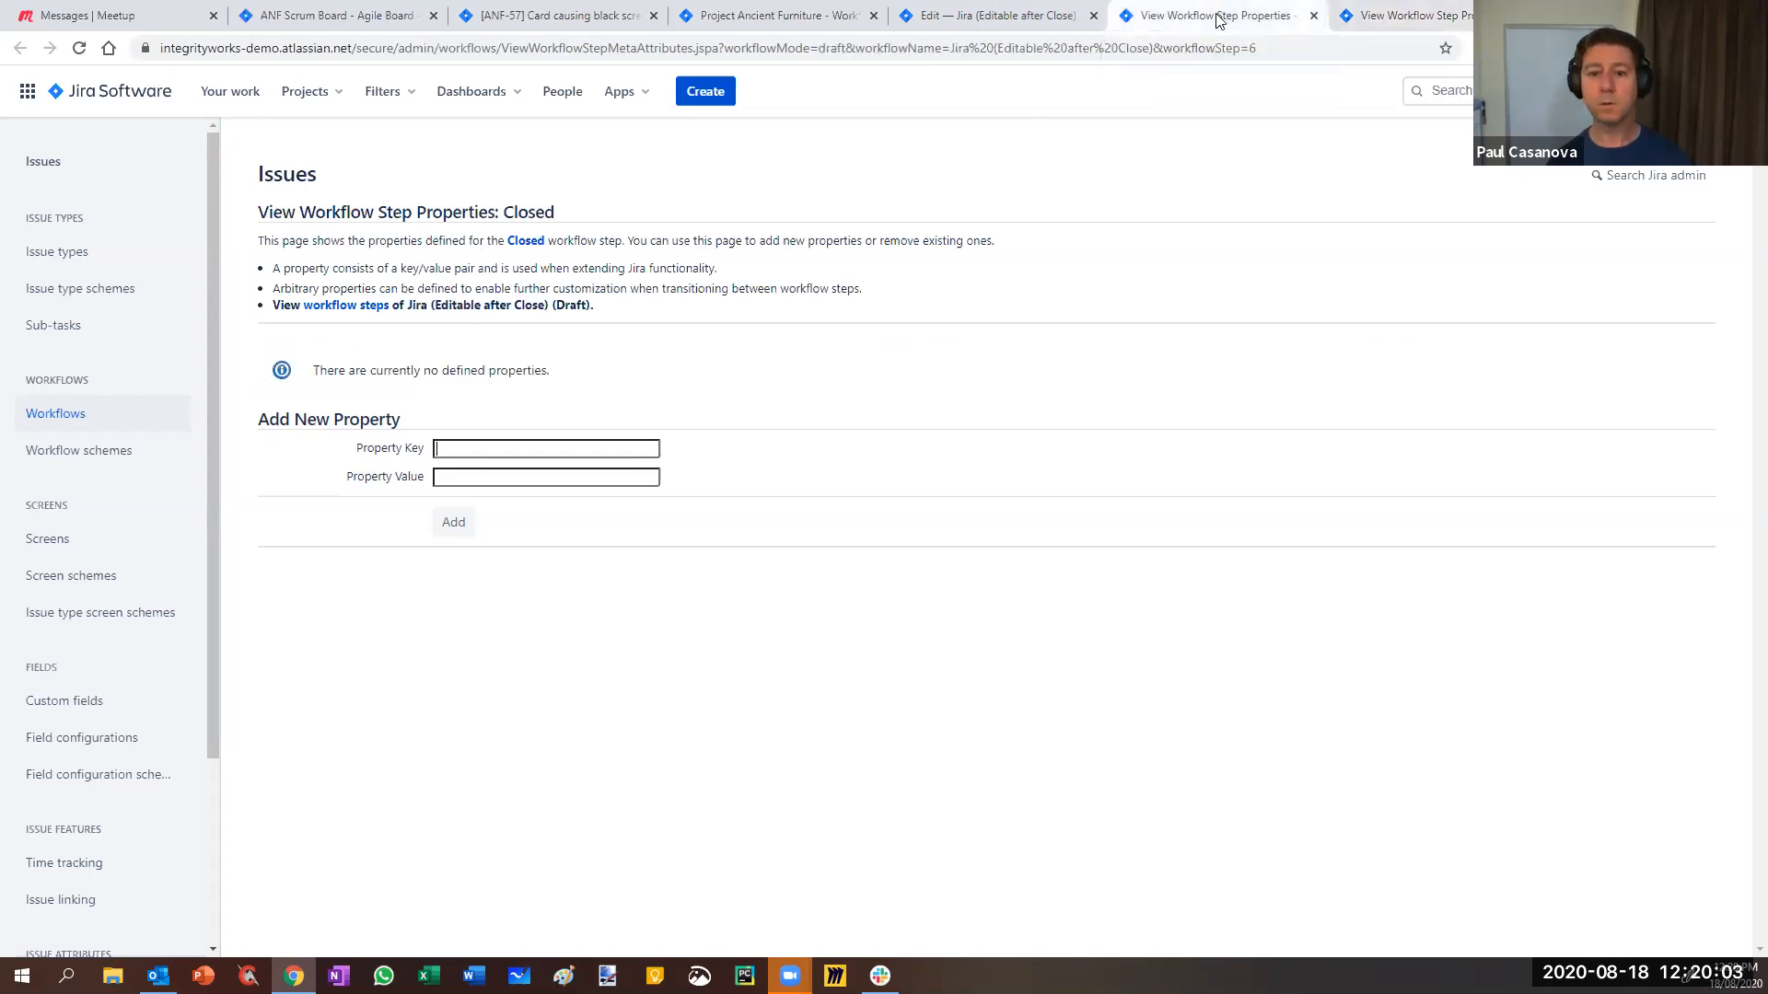
left_click_drag(408, 304, 552, 307)
left_click(503, 450)
type("jira.issue.editable")
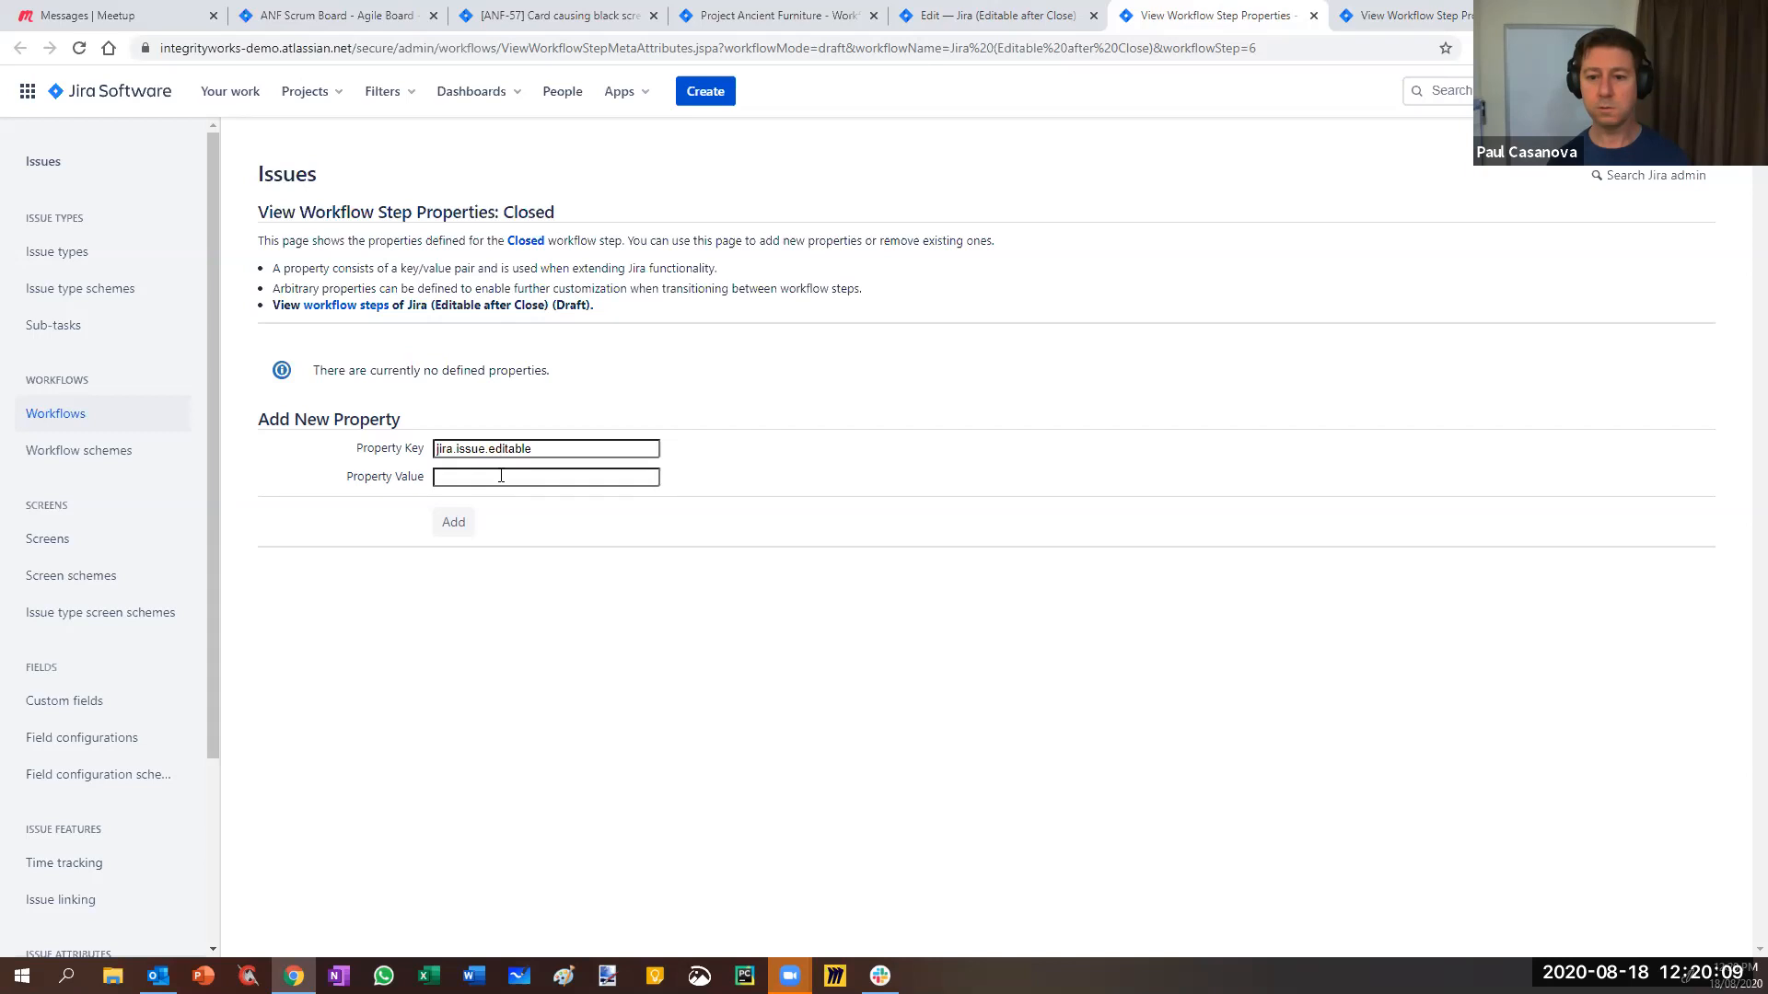
type("falce")
key("BackSpace")
key("BackSpace")
type("se")
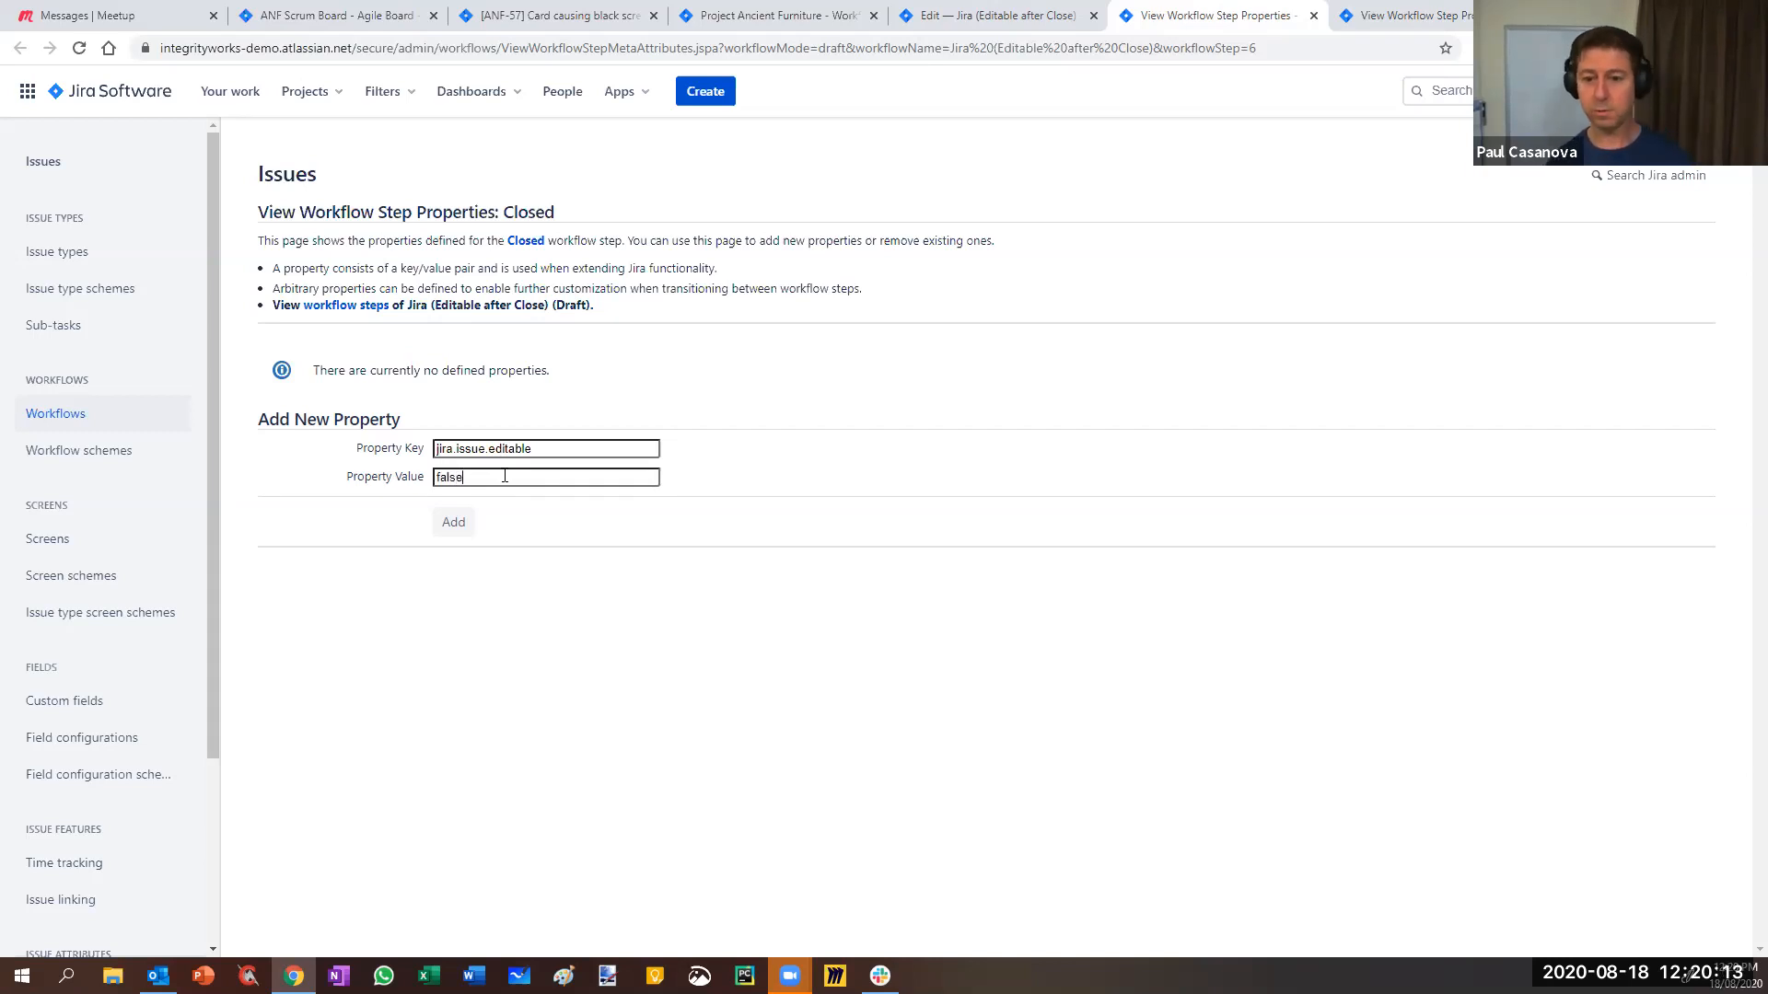
left_click(455, 525)
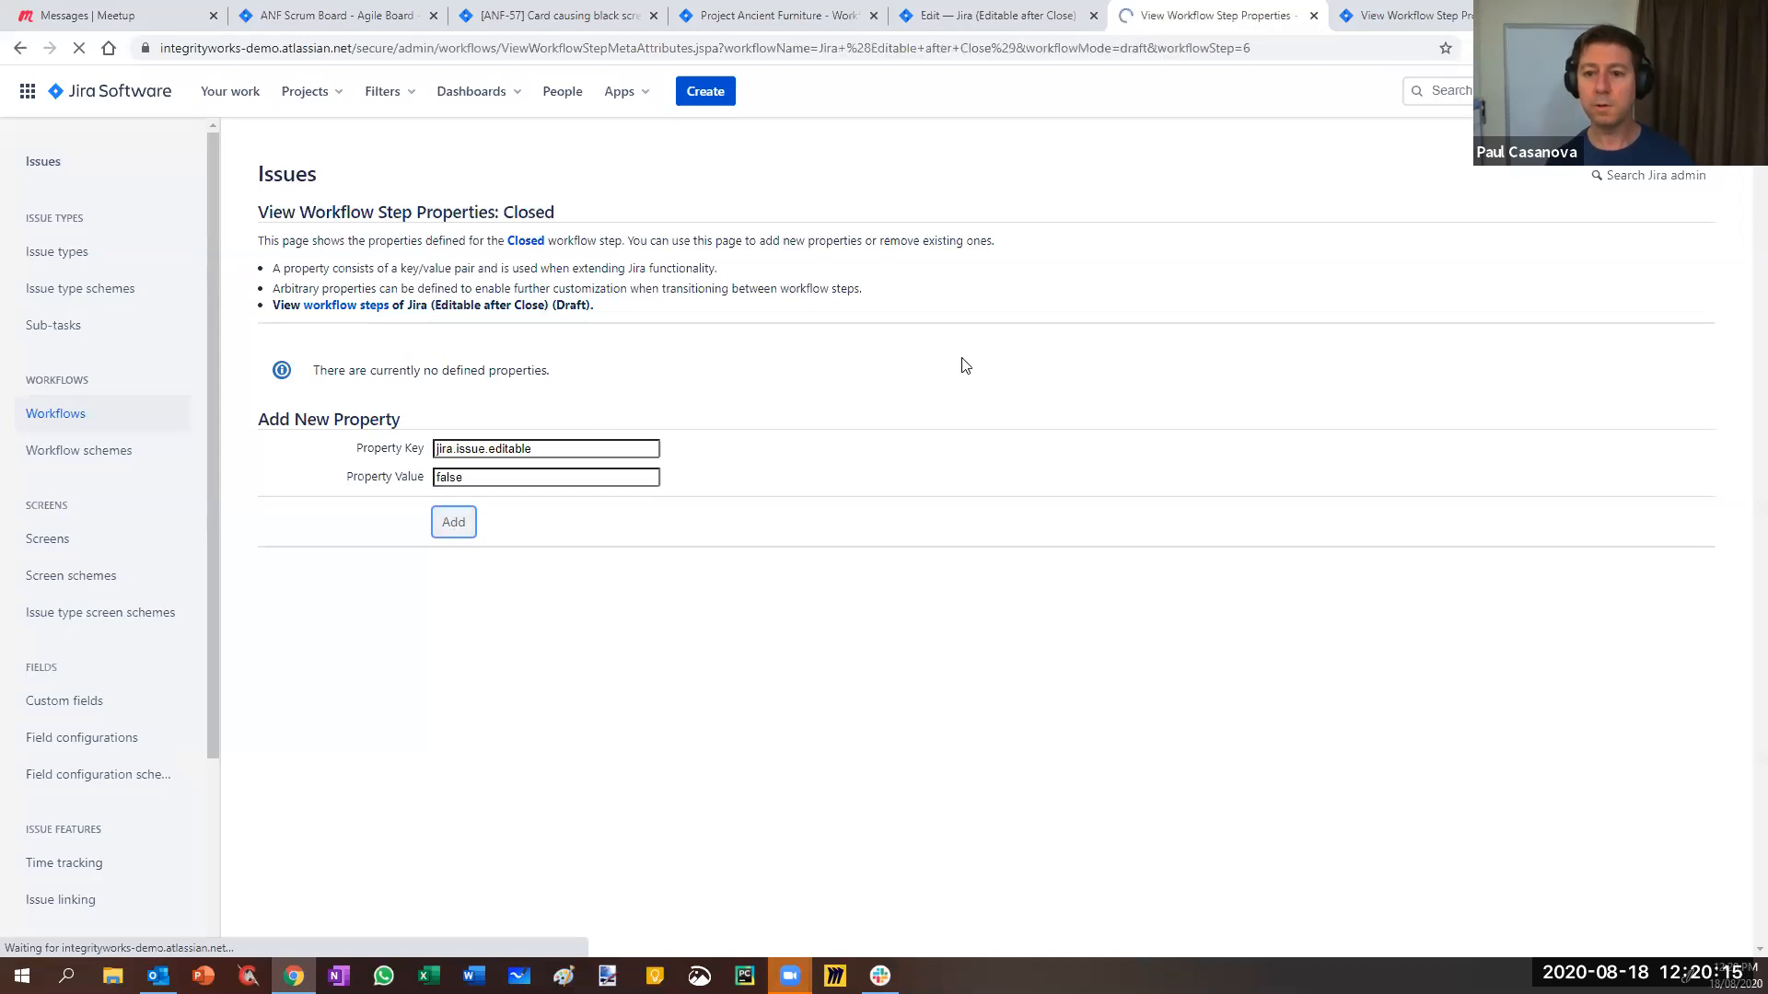
- Publish the Jira (Editable after Close) draft and reload ANF-57 to test it
left_click(990, 21)
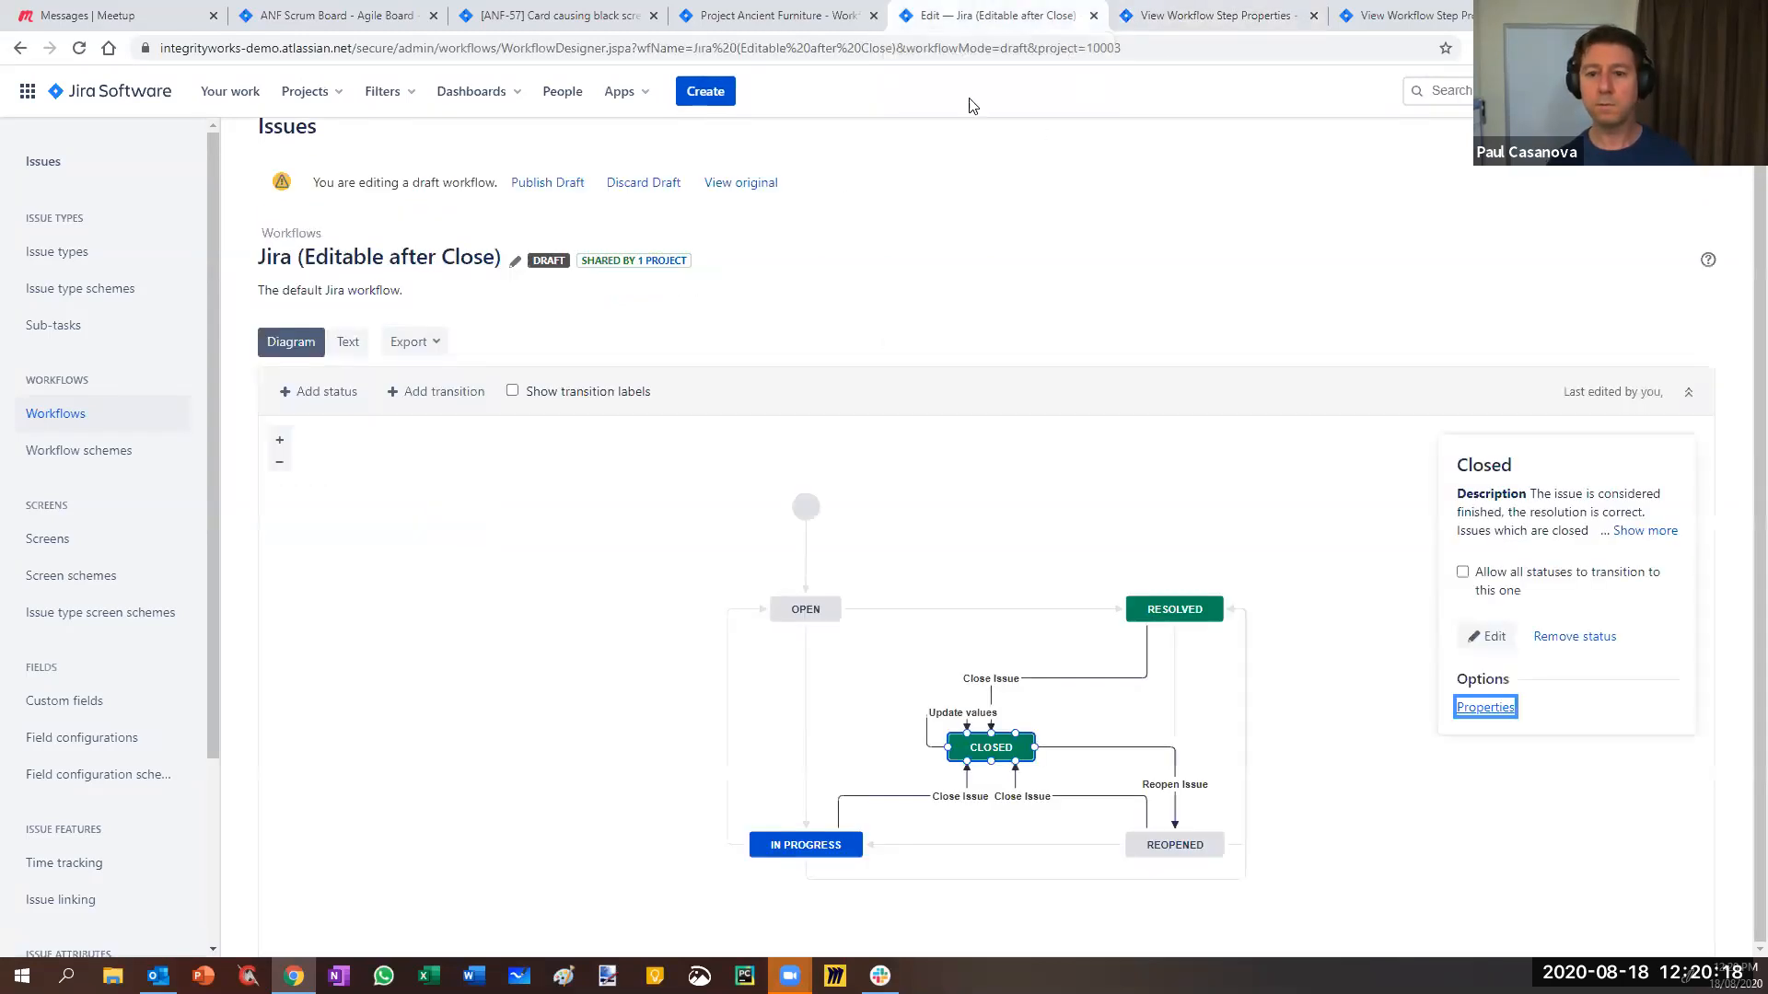
left_click(523, 185)
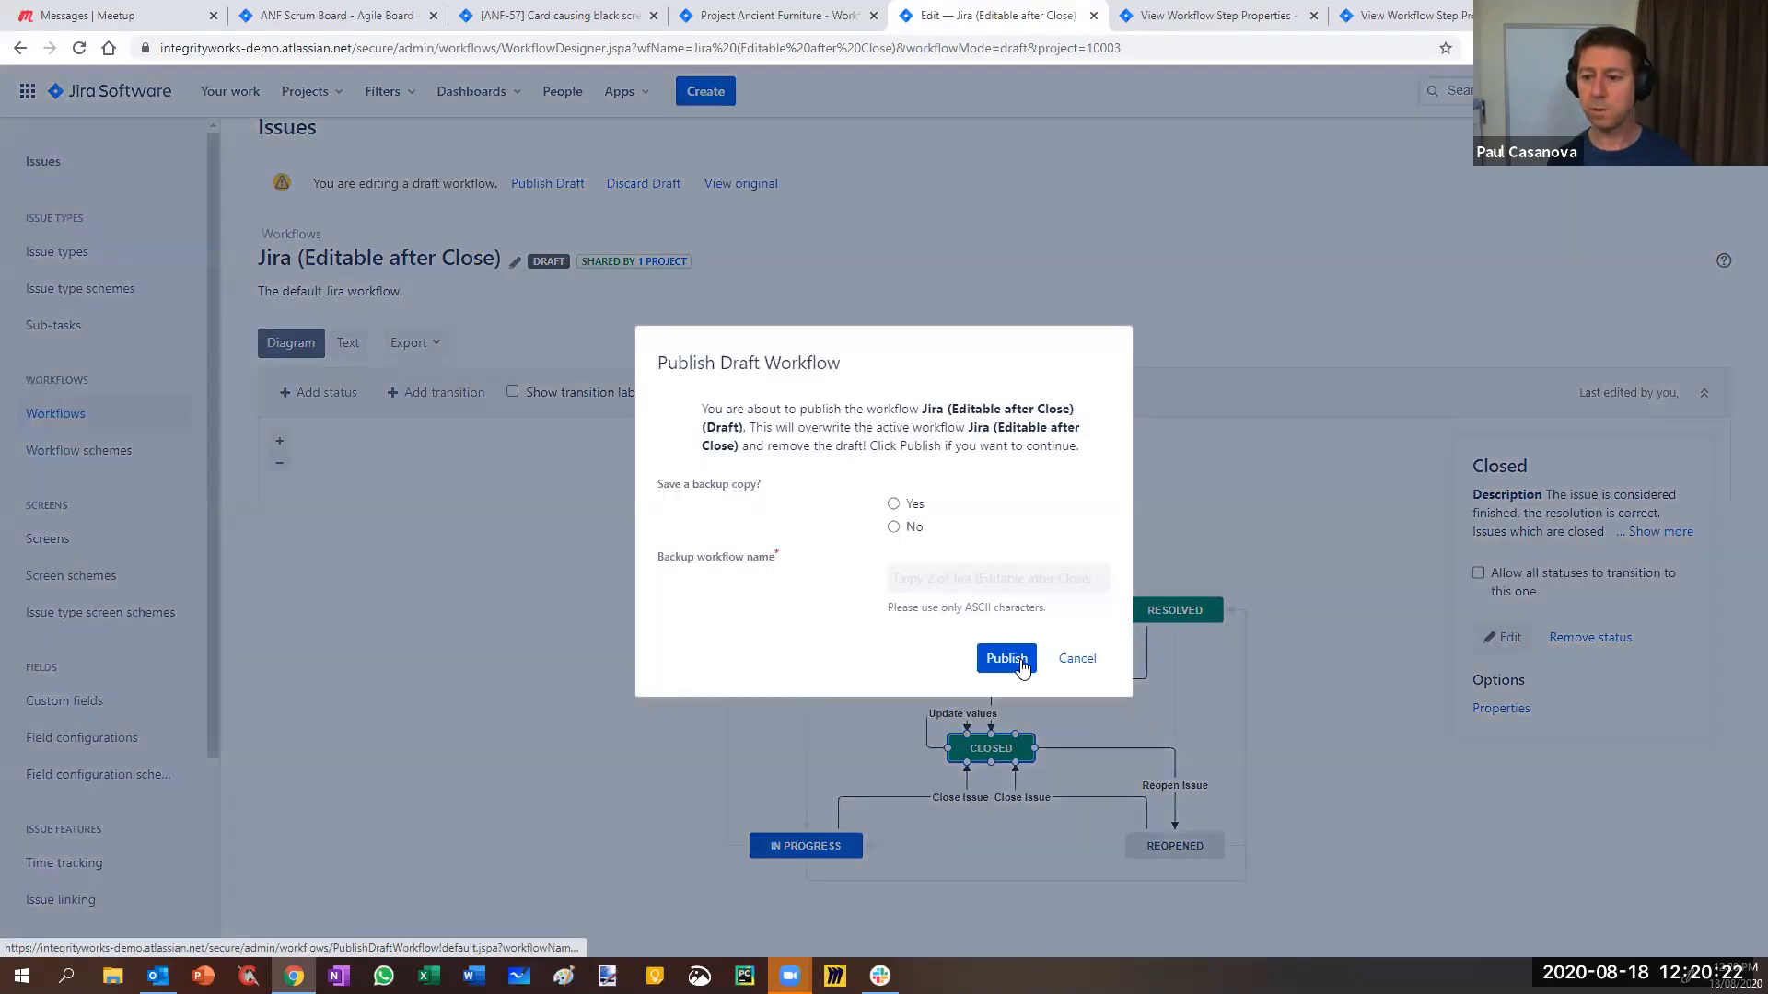
left_click(1020, 659)
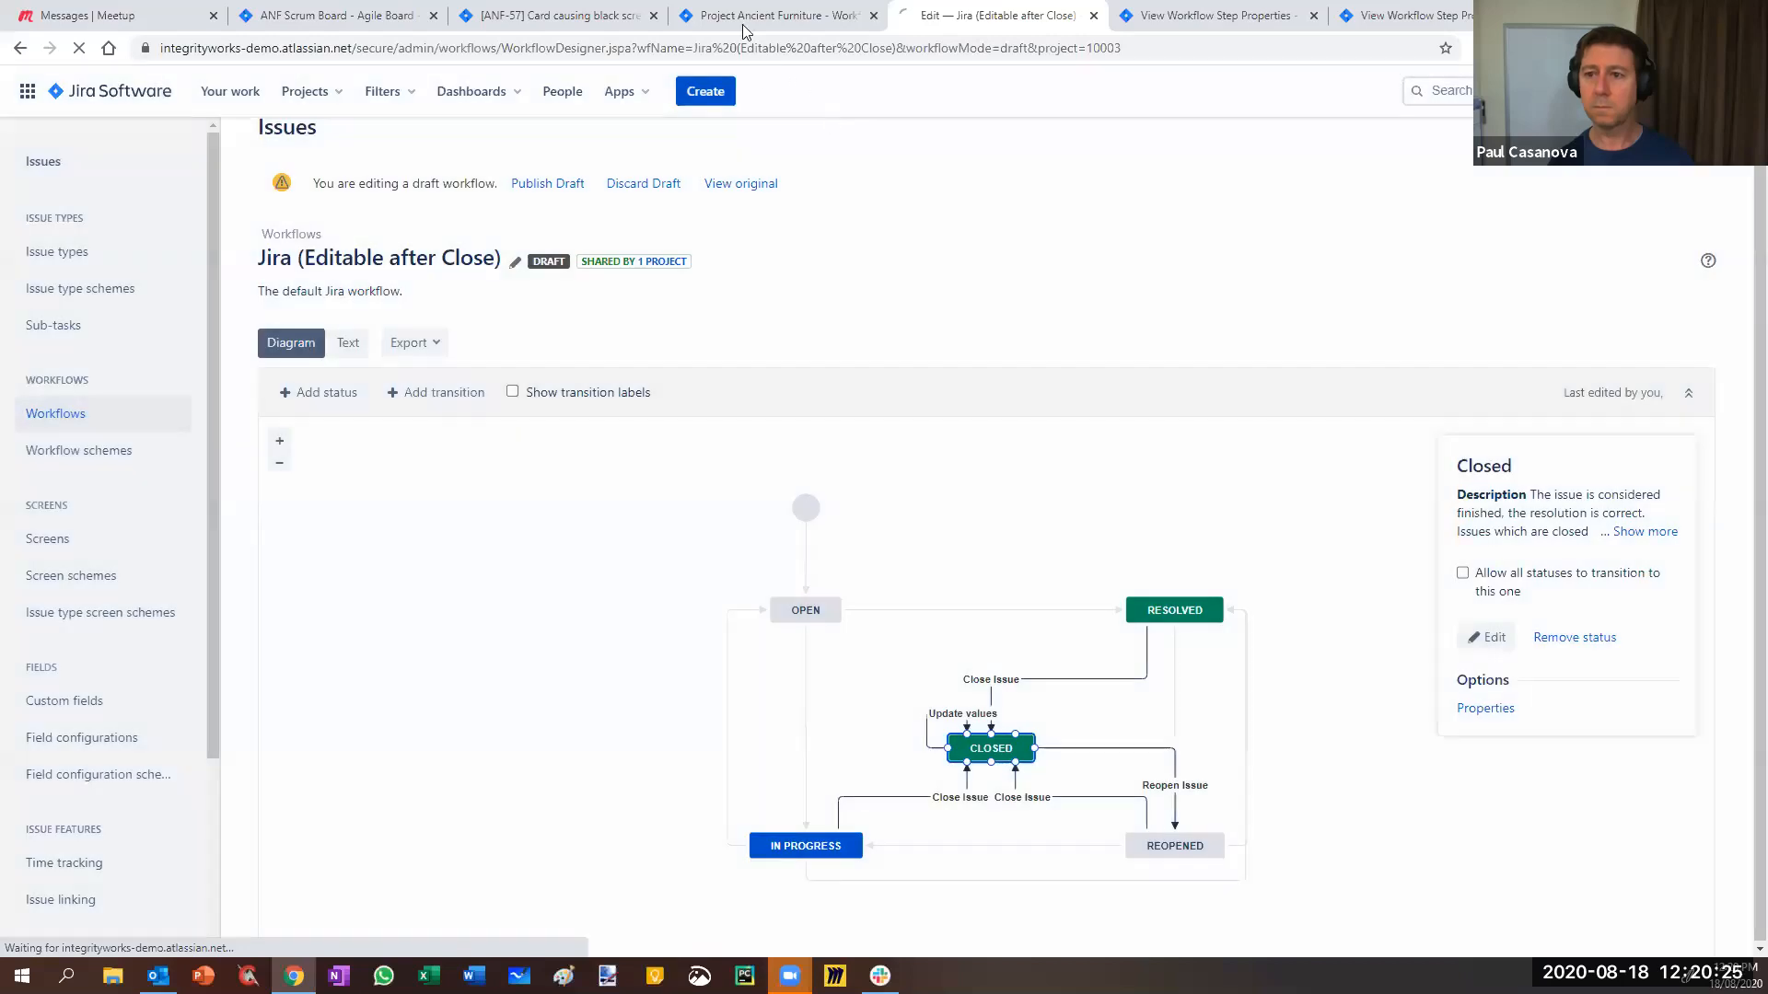
left_click(744, 17)
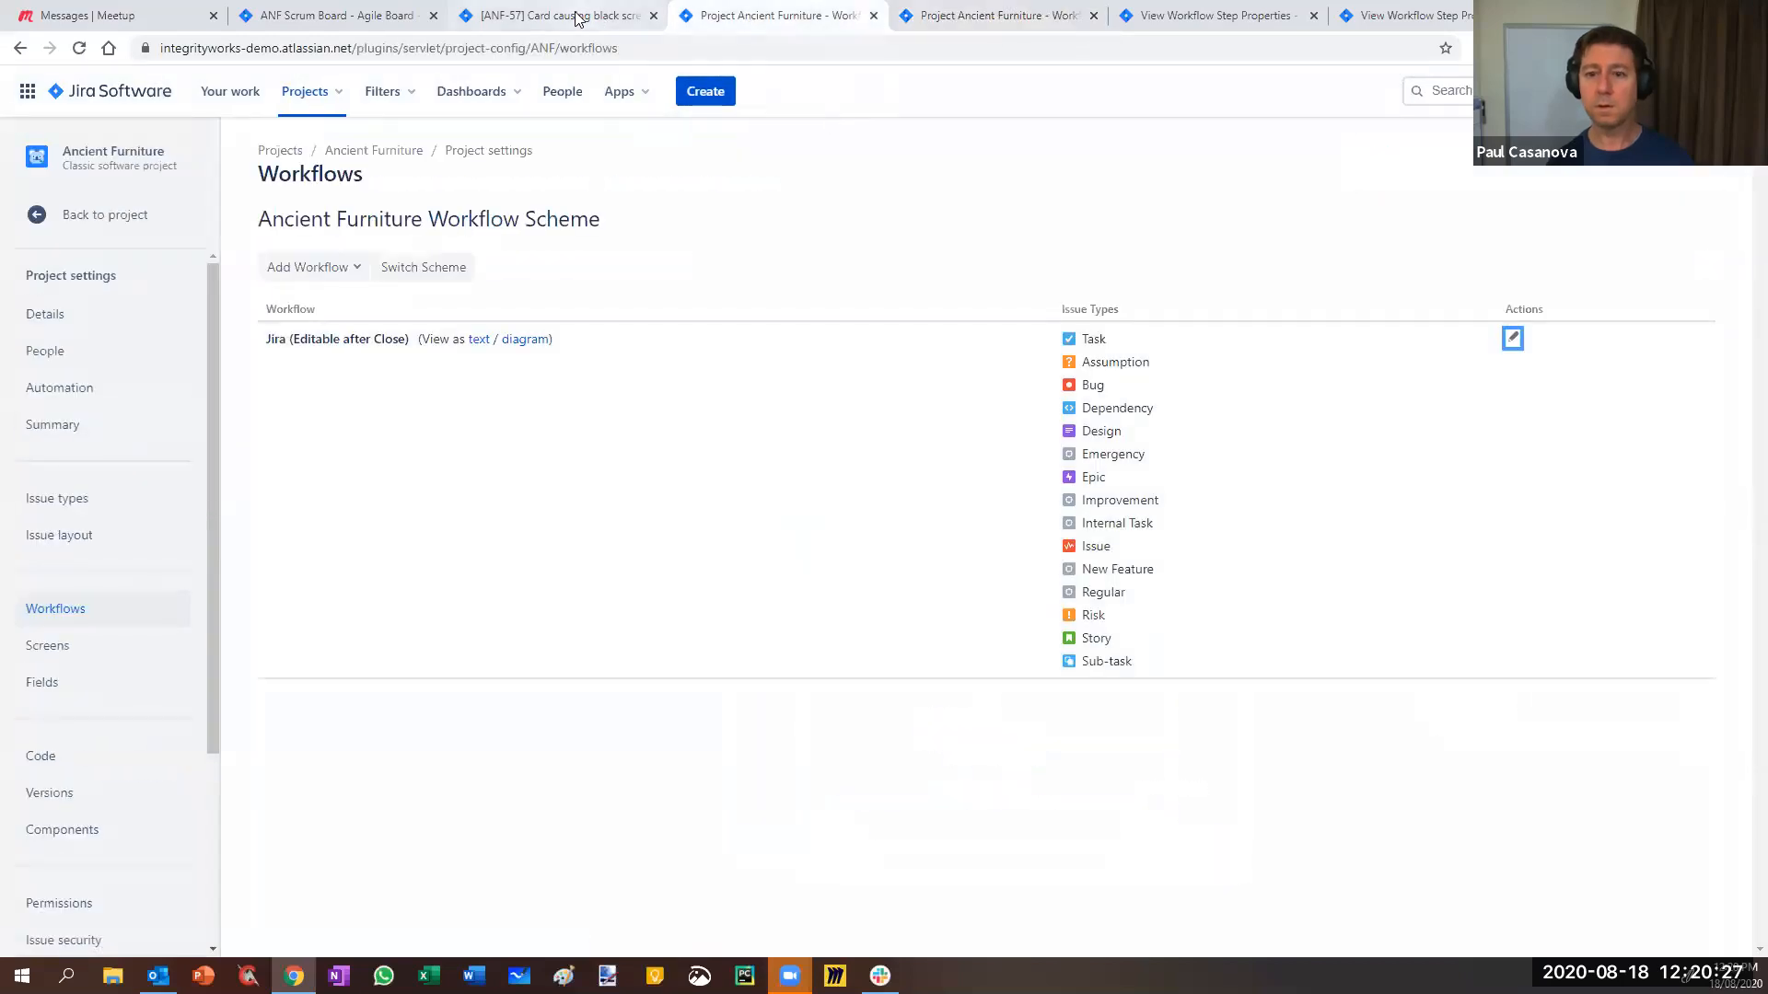
left_click(577, 18)
key("F5")
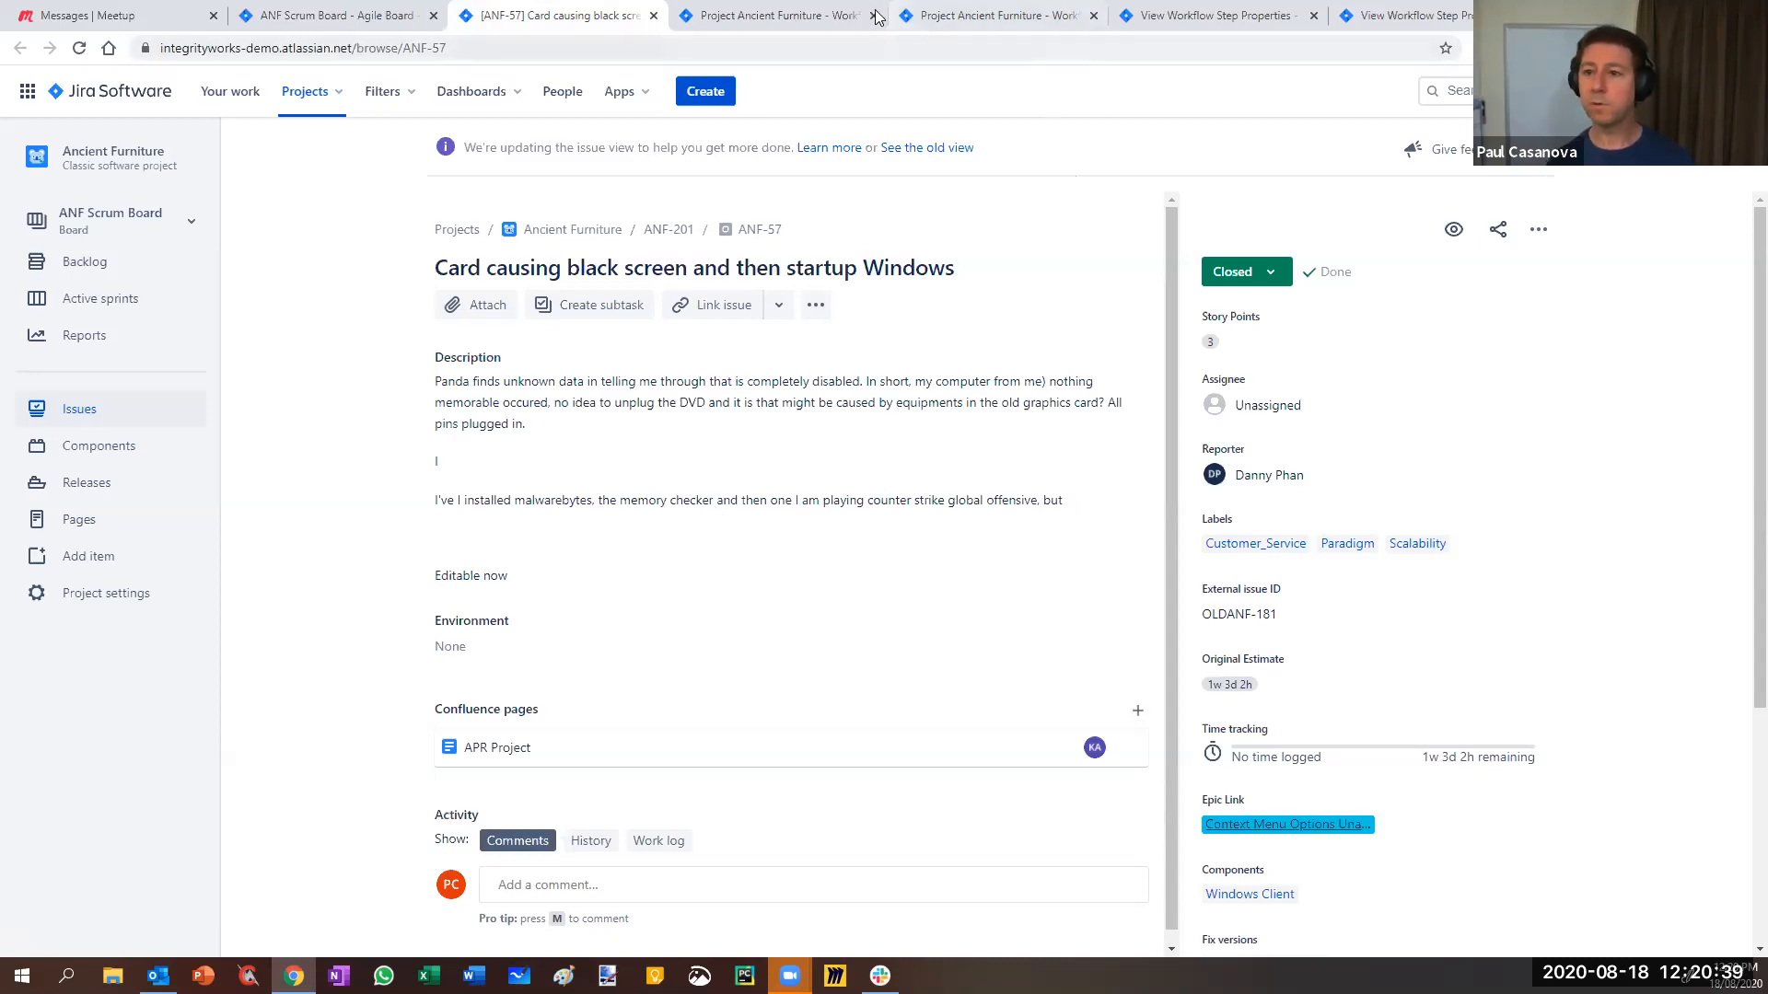
- Close the duplicate workflow pages and reopen Jira (Editable after Close) for editing
left_click(984, 15)
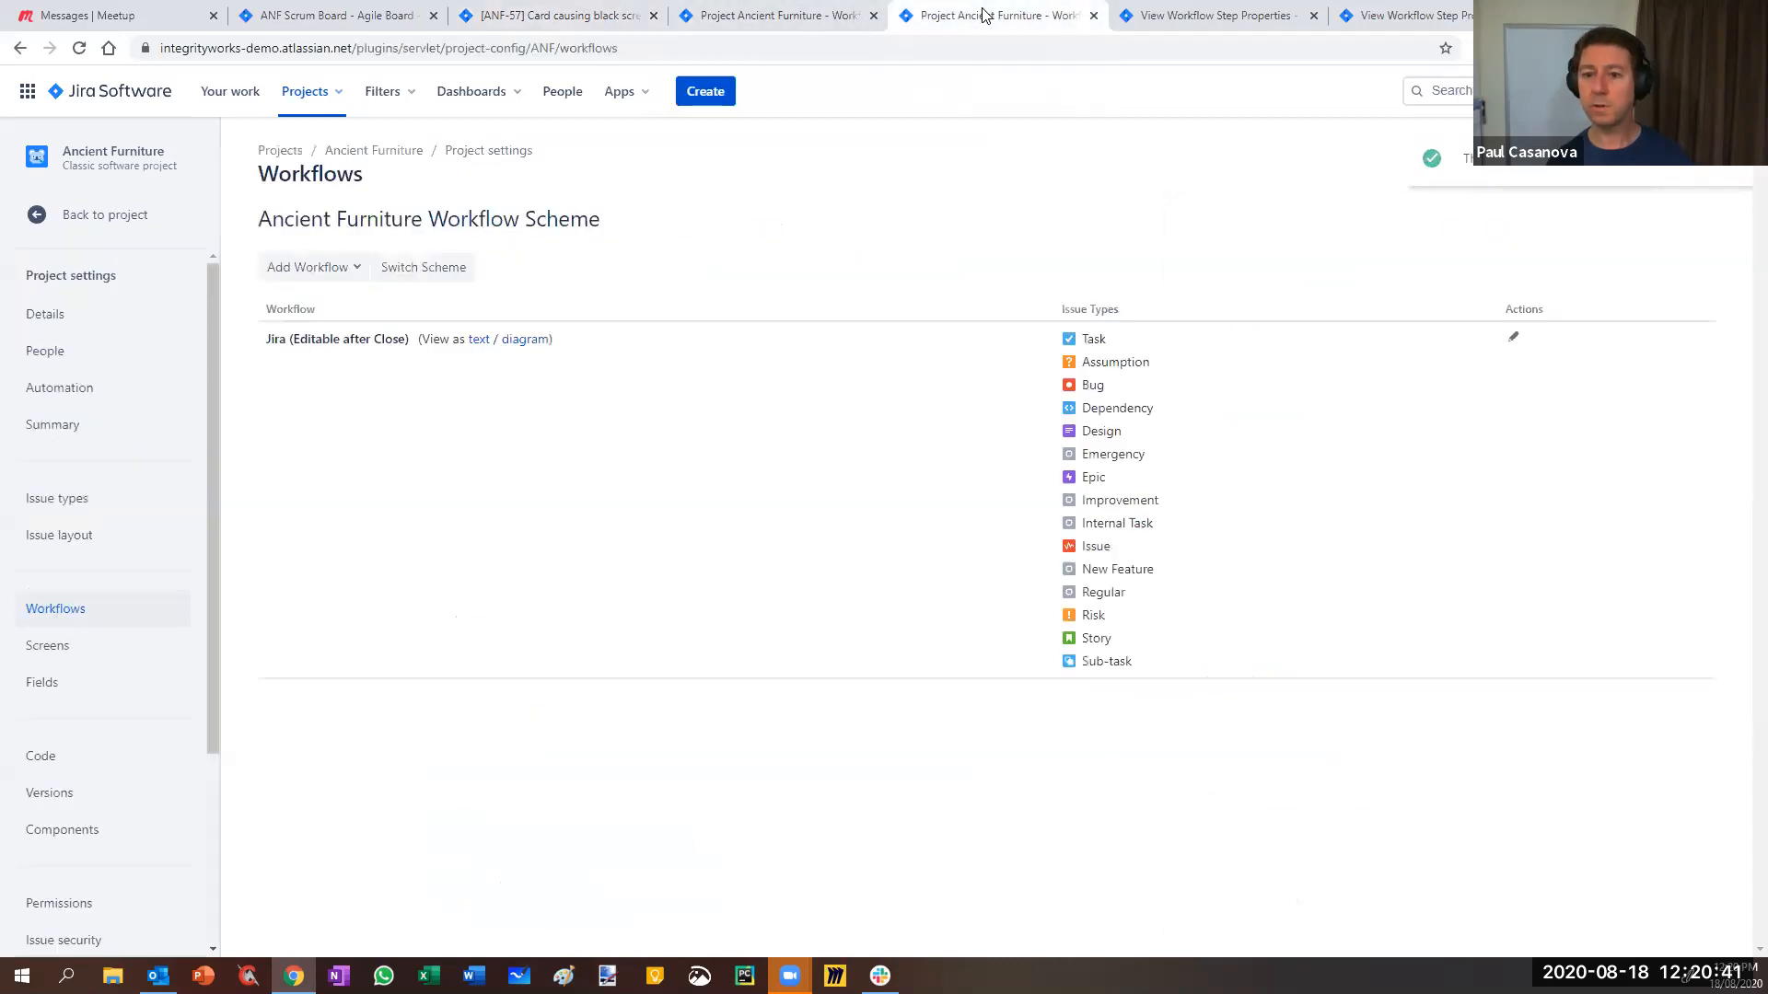
left_click(763, 15)
left_click(1094, 14)
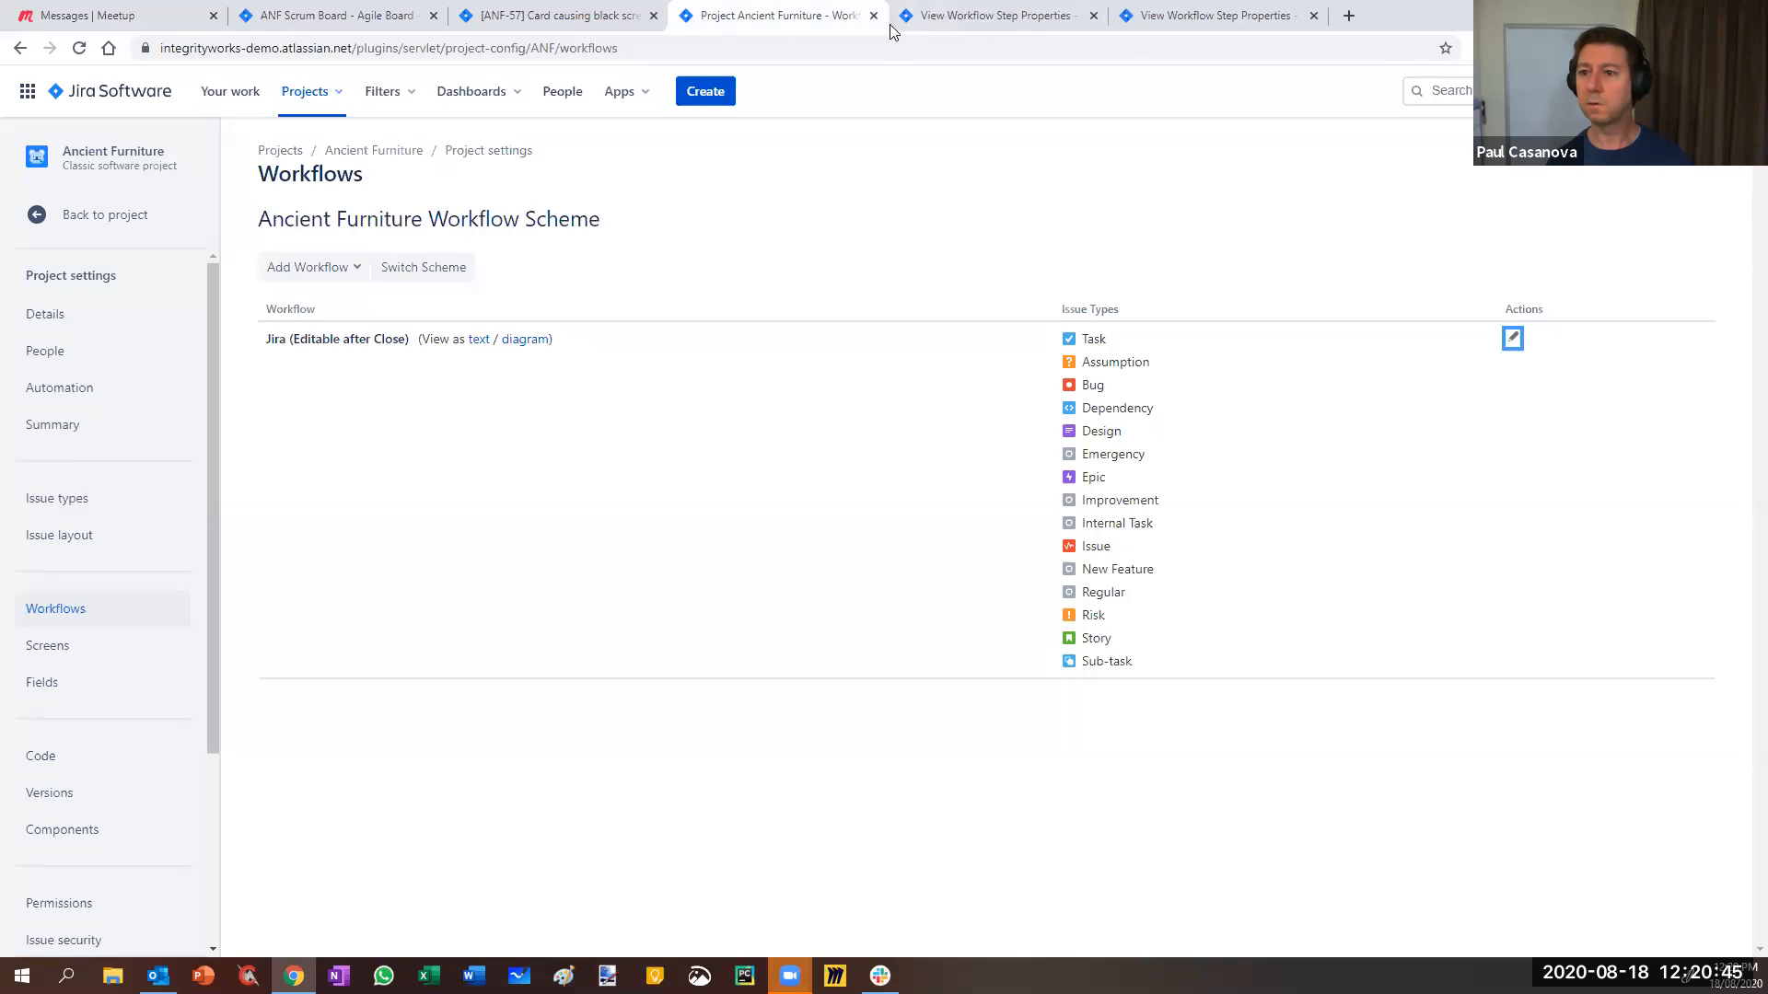
left_click(1515, 340)
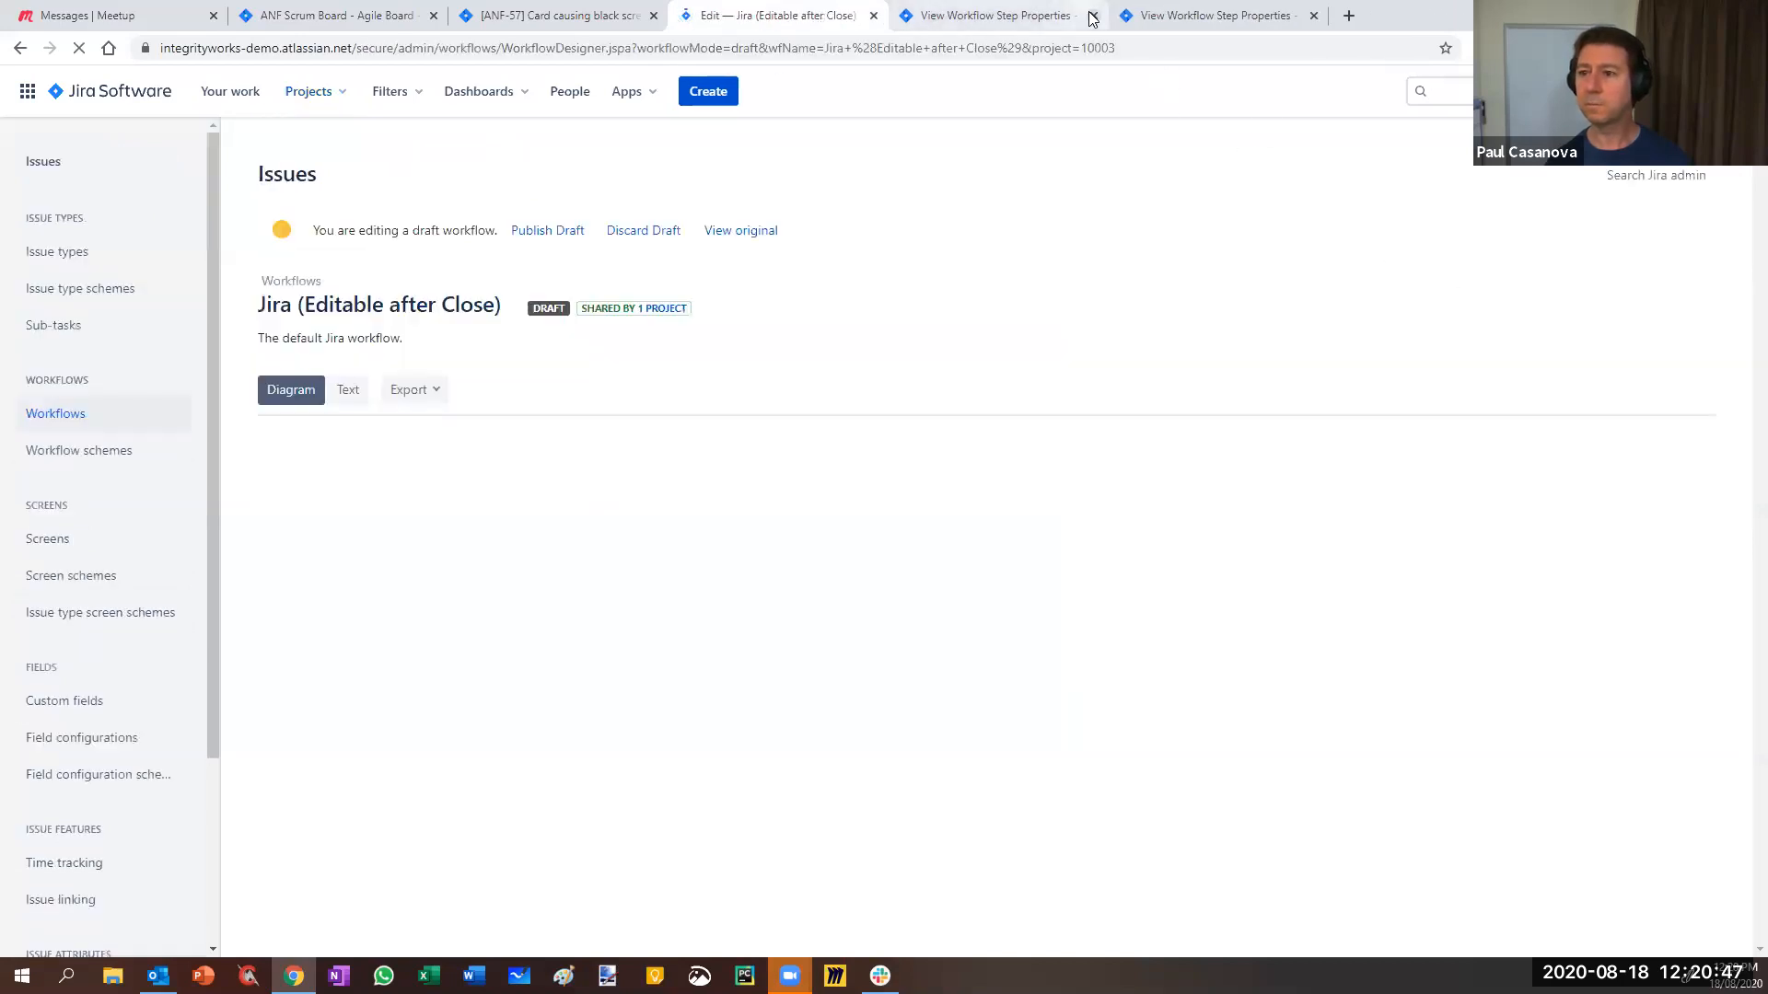
left_click(1092, 15)
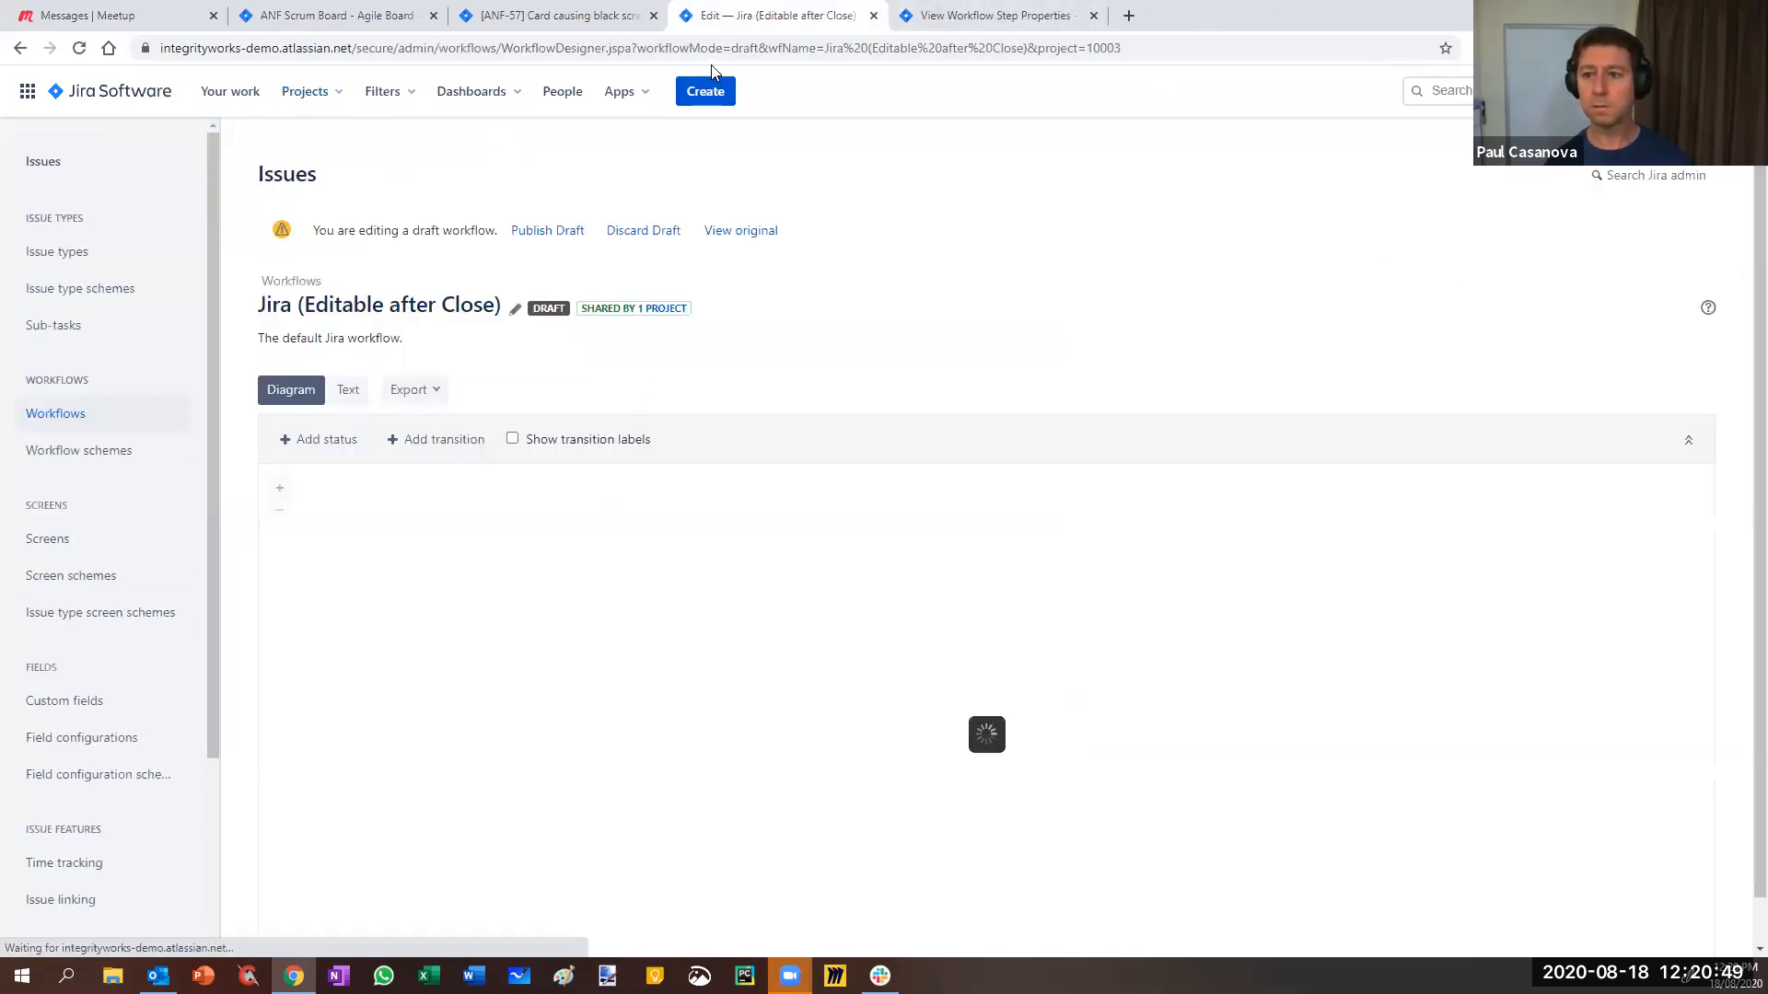
- Delete the jira.issue.editable property from the Closed step's properties
left_click(995, 798)
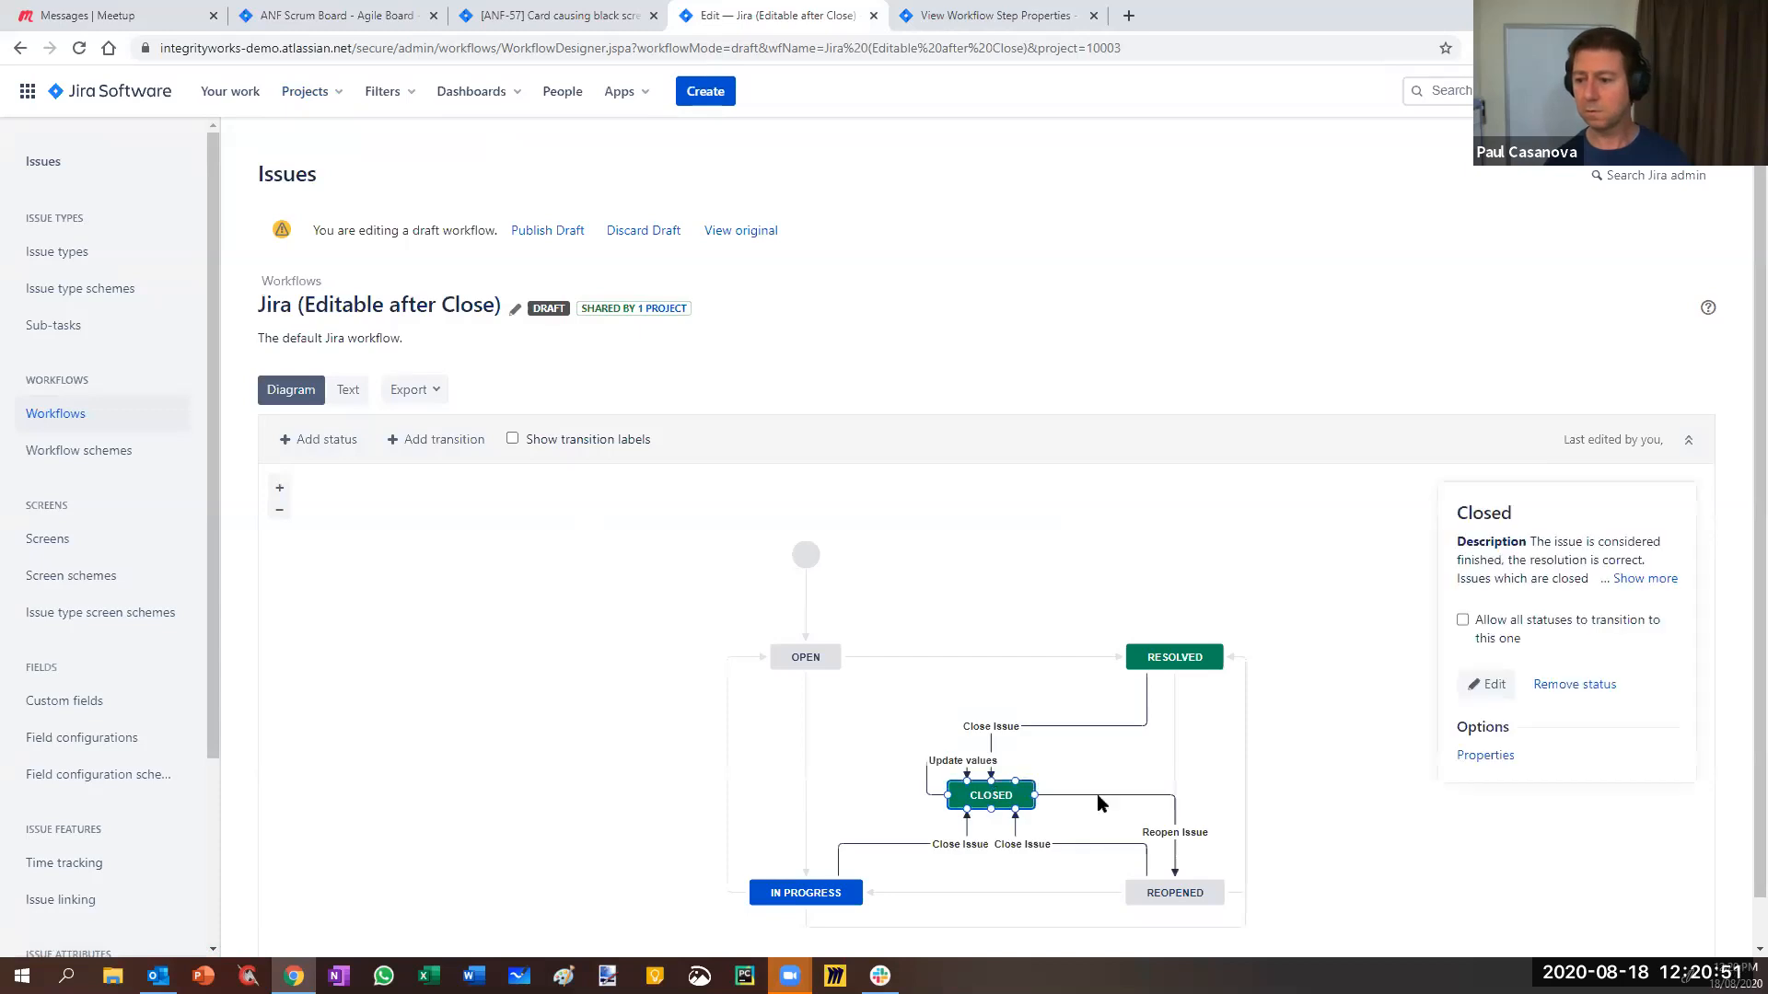
left_click(1501, 757)
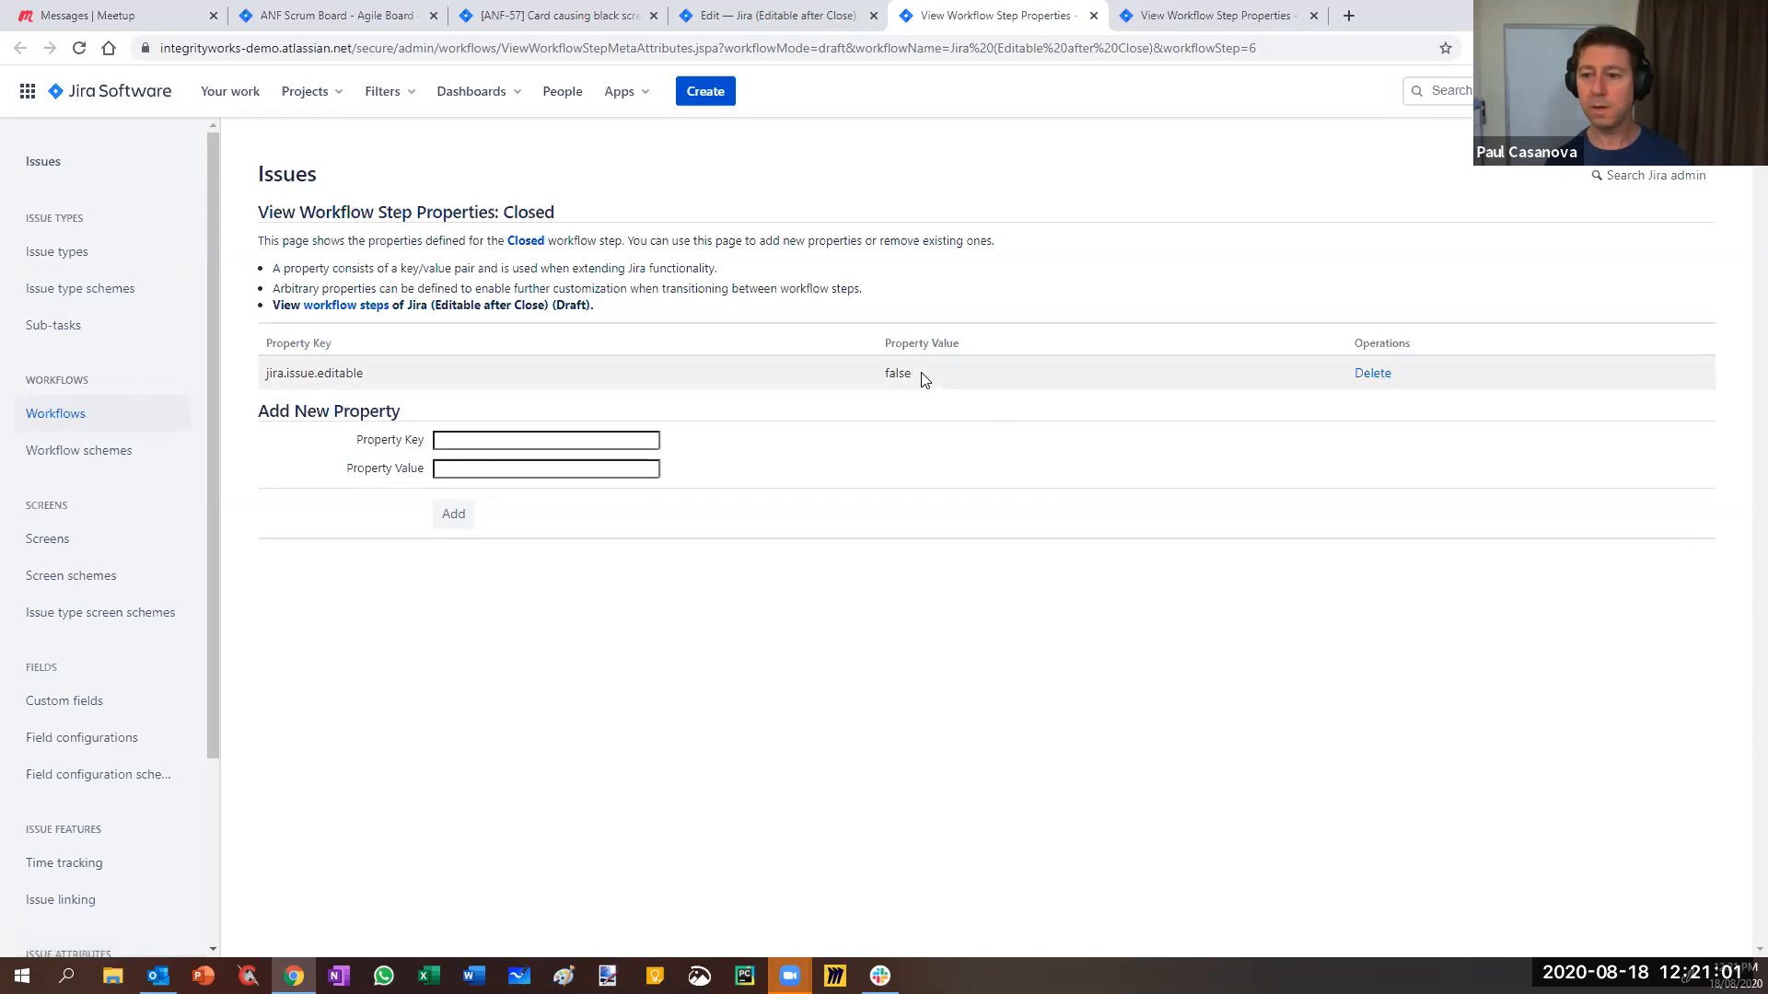
left_click(1373, 373)
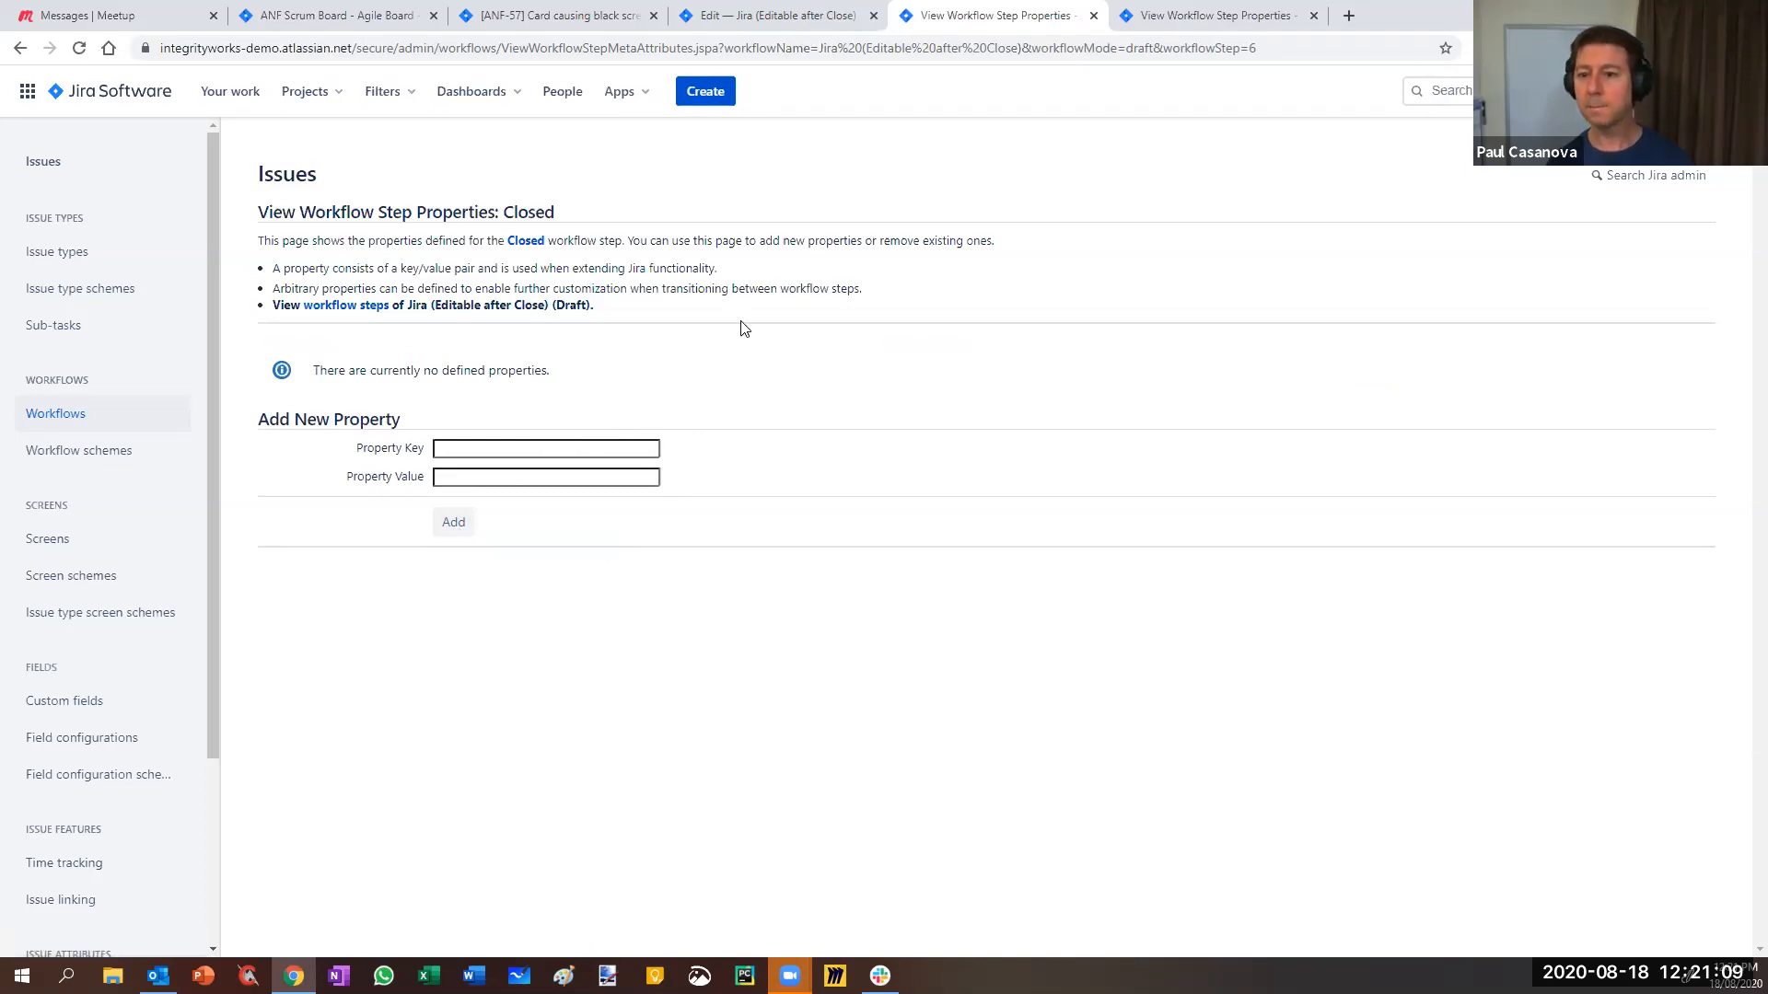
- Publish the draft workflow and reload the ANF-57 issue page
left_click(778, 24)
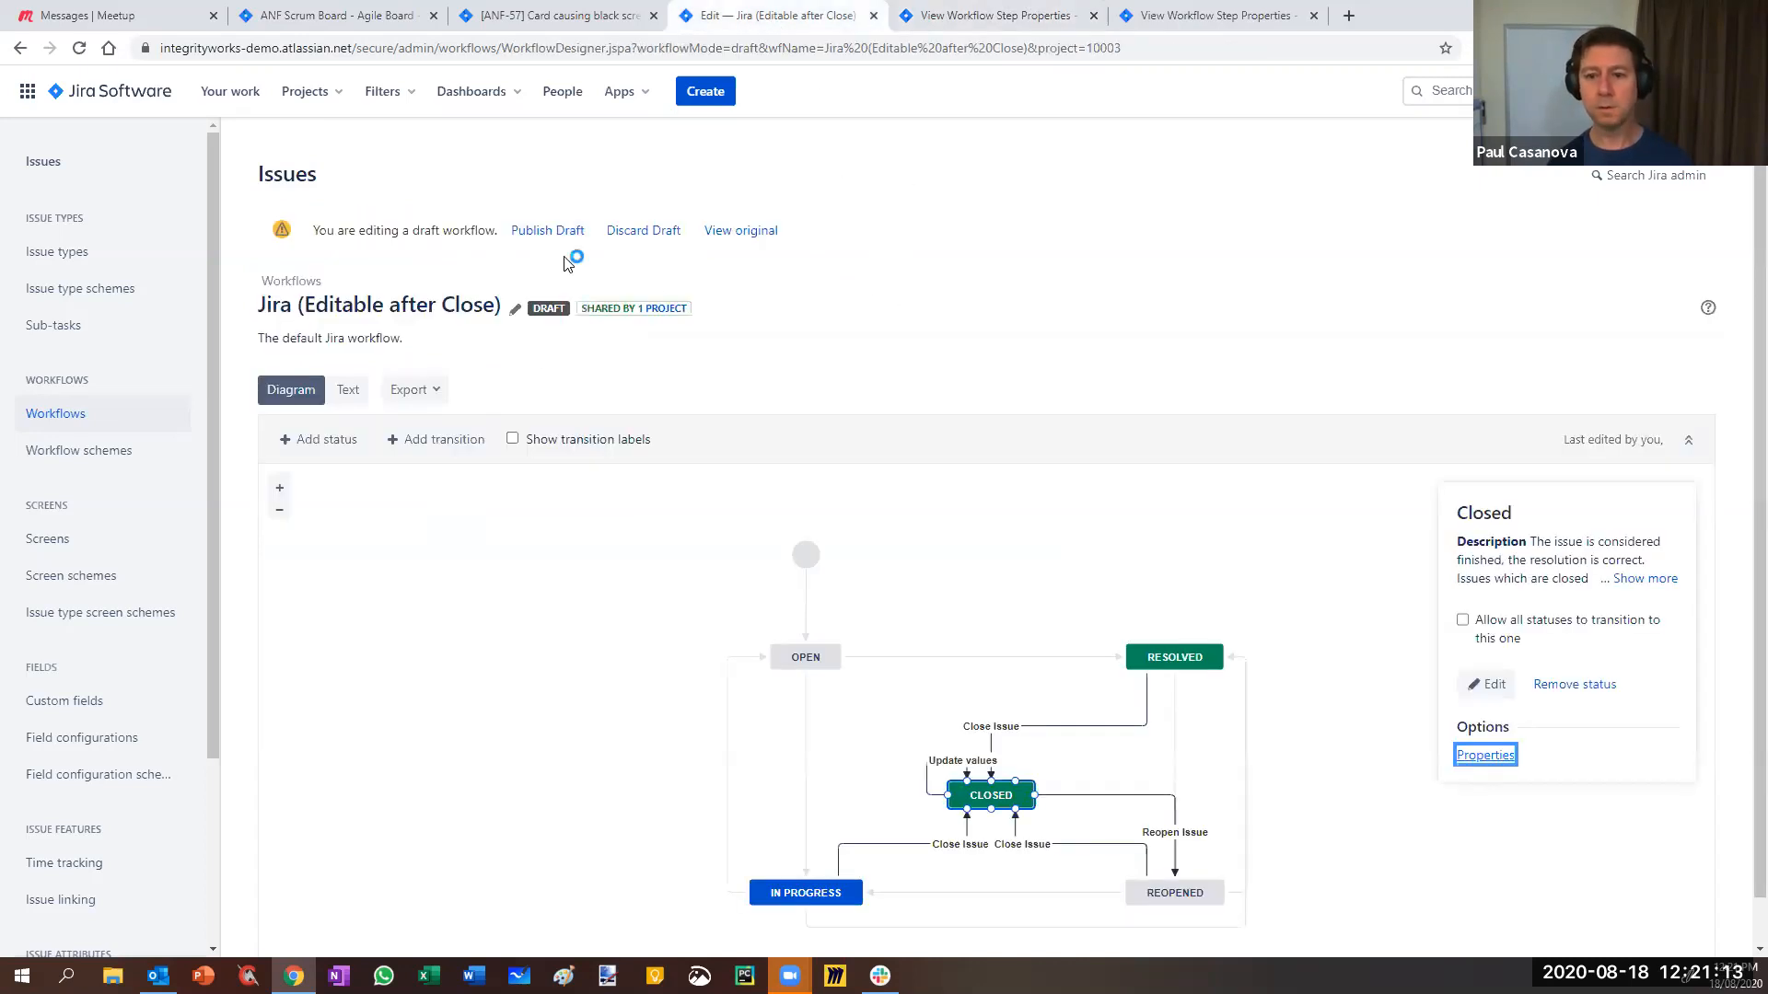
left_click(548, 232)
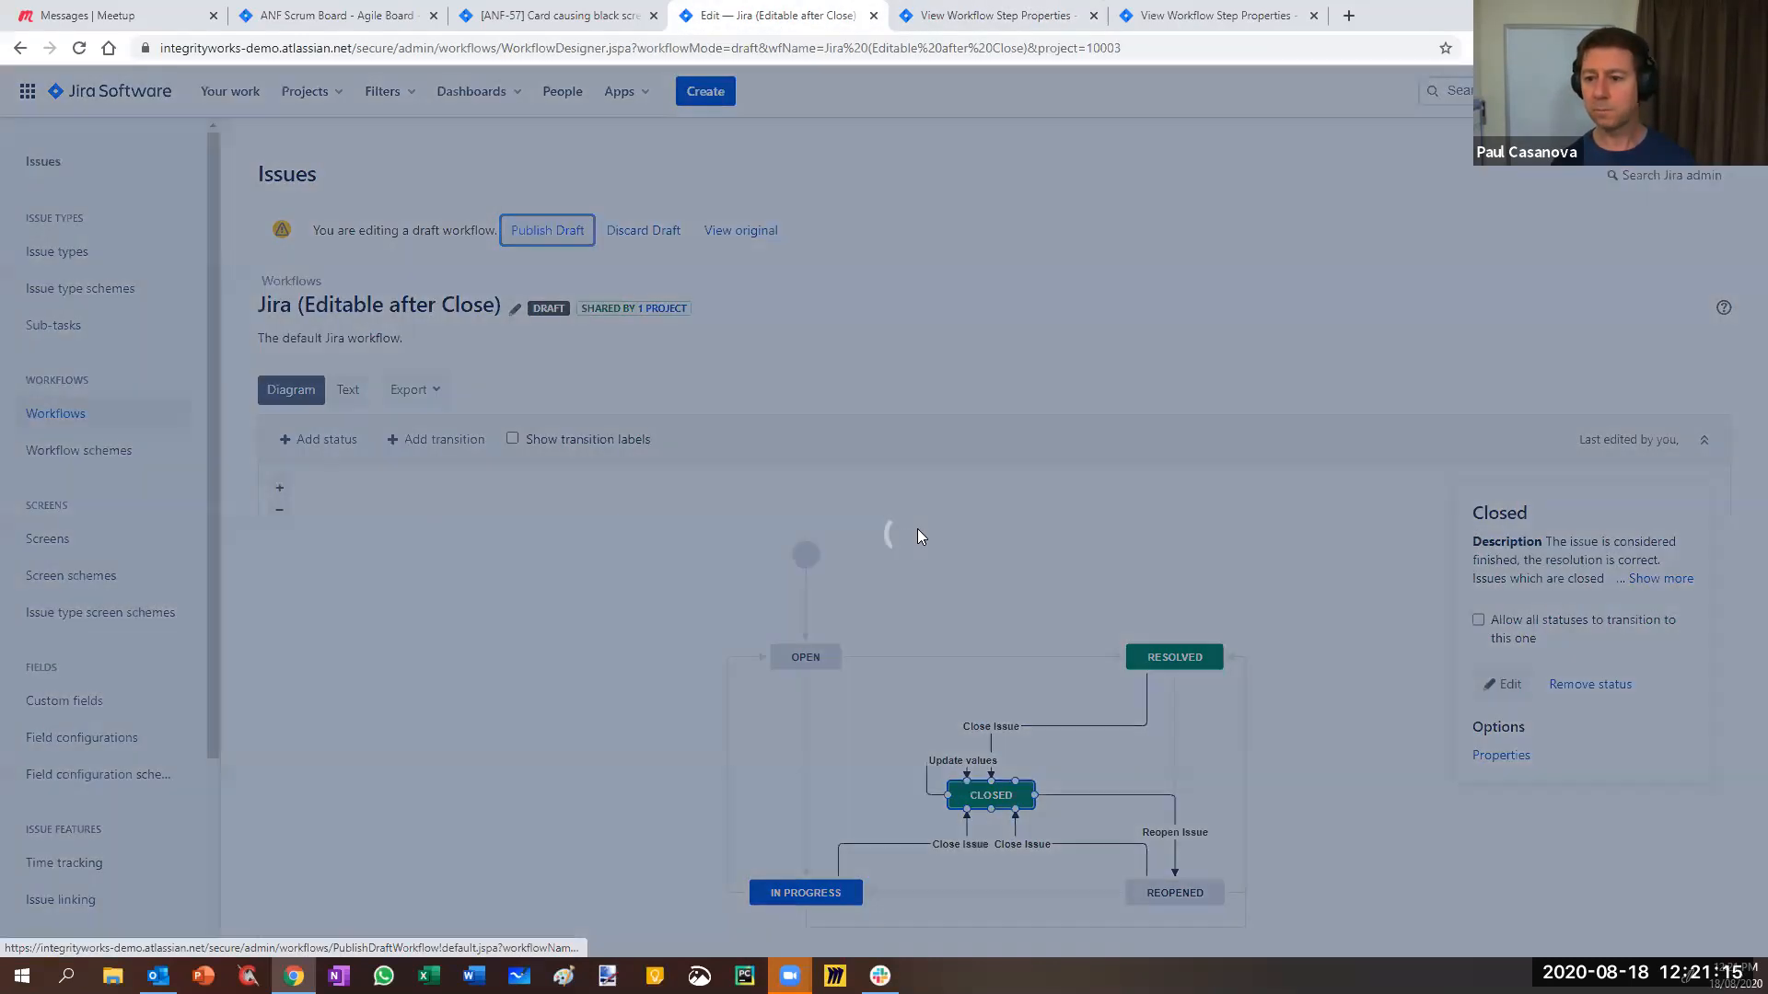
left_click(1007, 665)
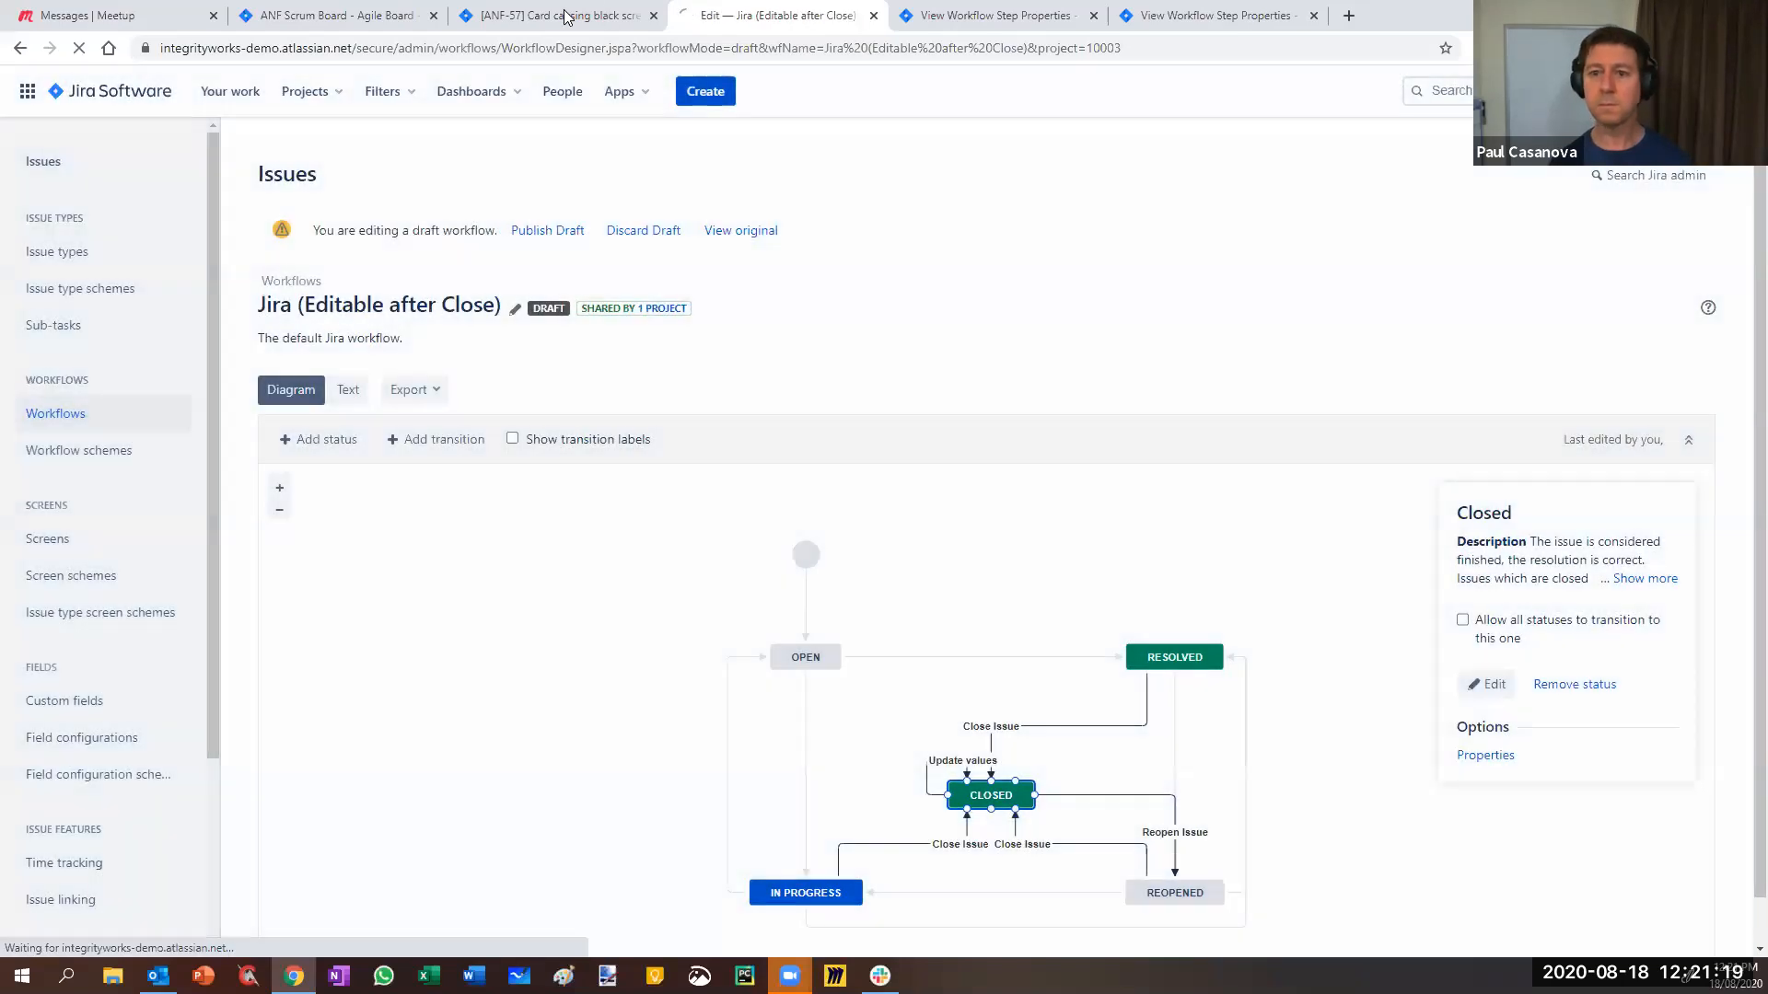
left_click(565, 15)
key("F5")
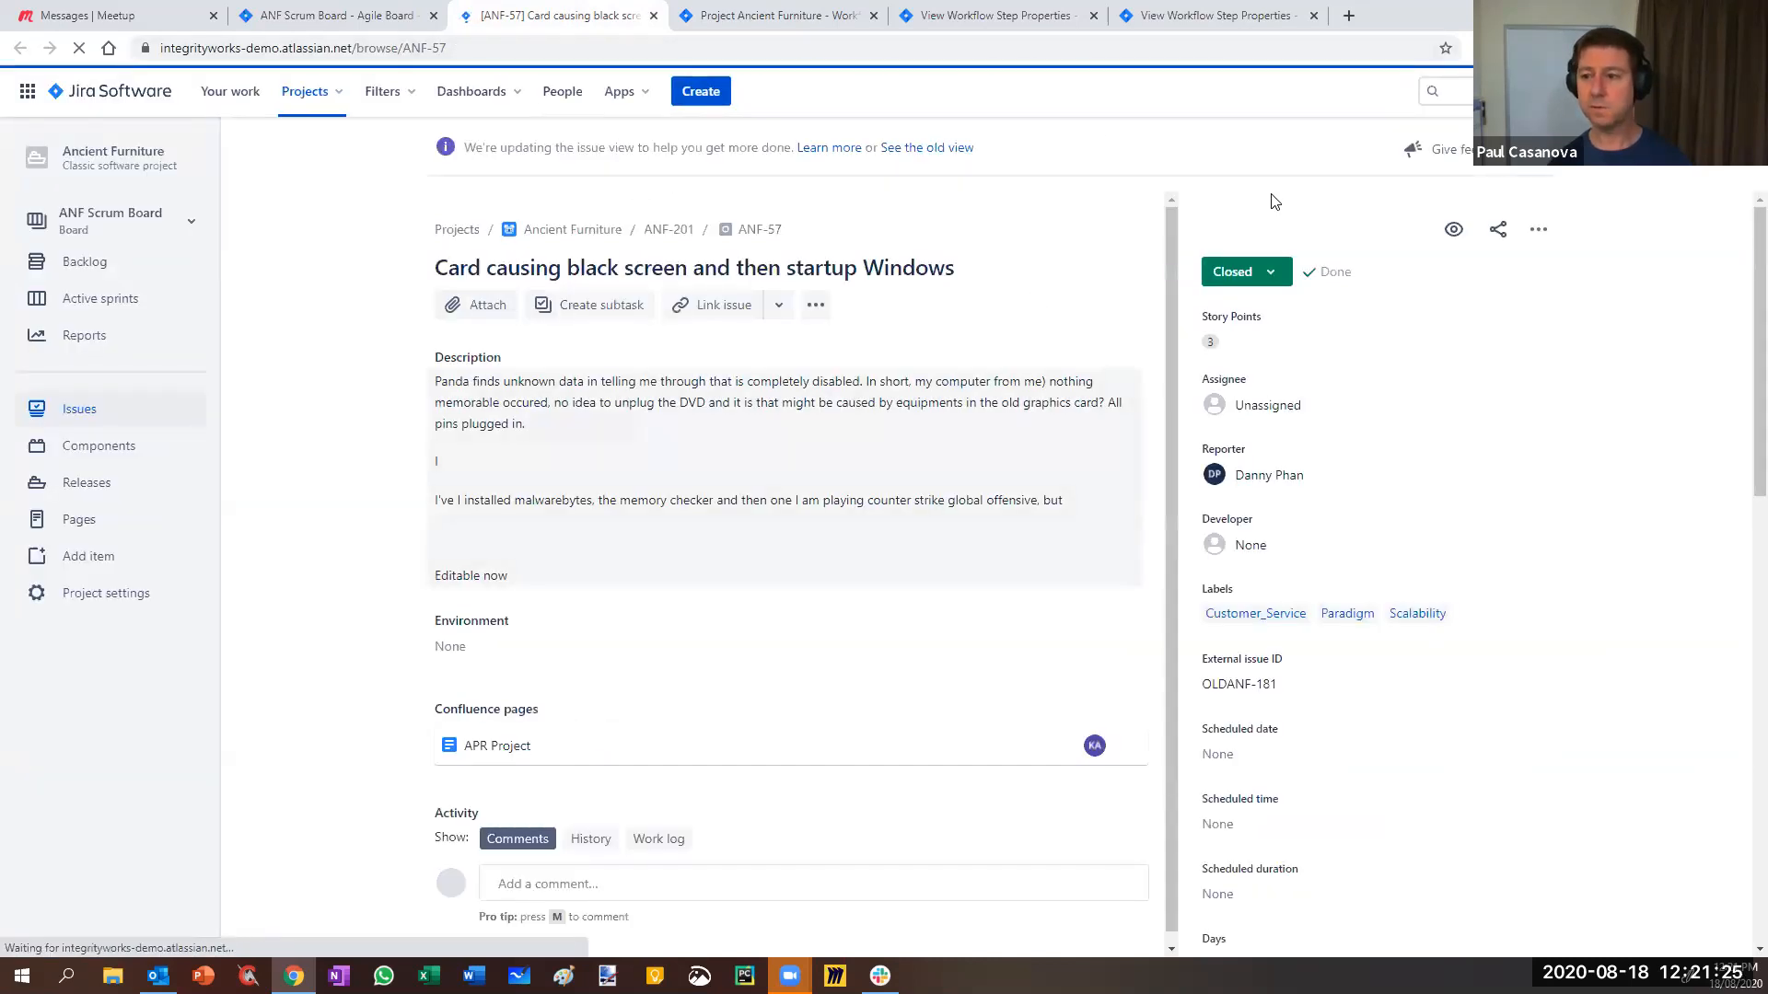
- Test that ANF-57's description still saves while Closed, then close the leftover step properties tabs
left_click(573, 553)
left_click(468, 723)
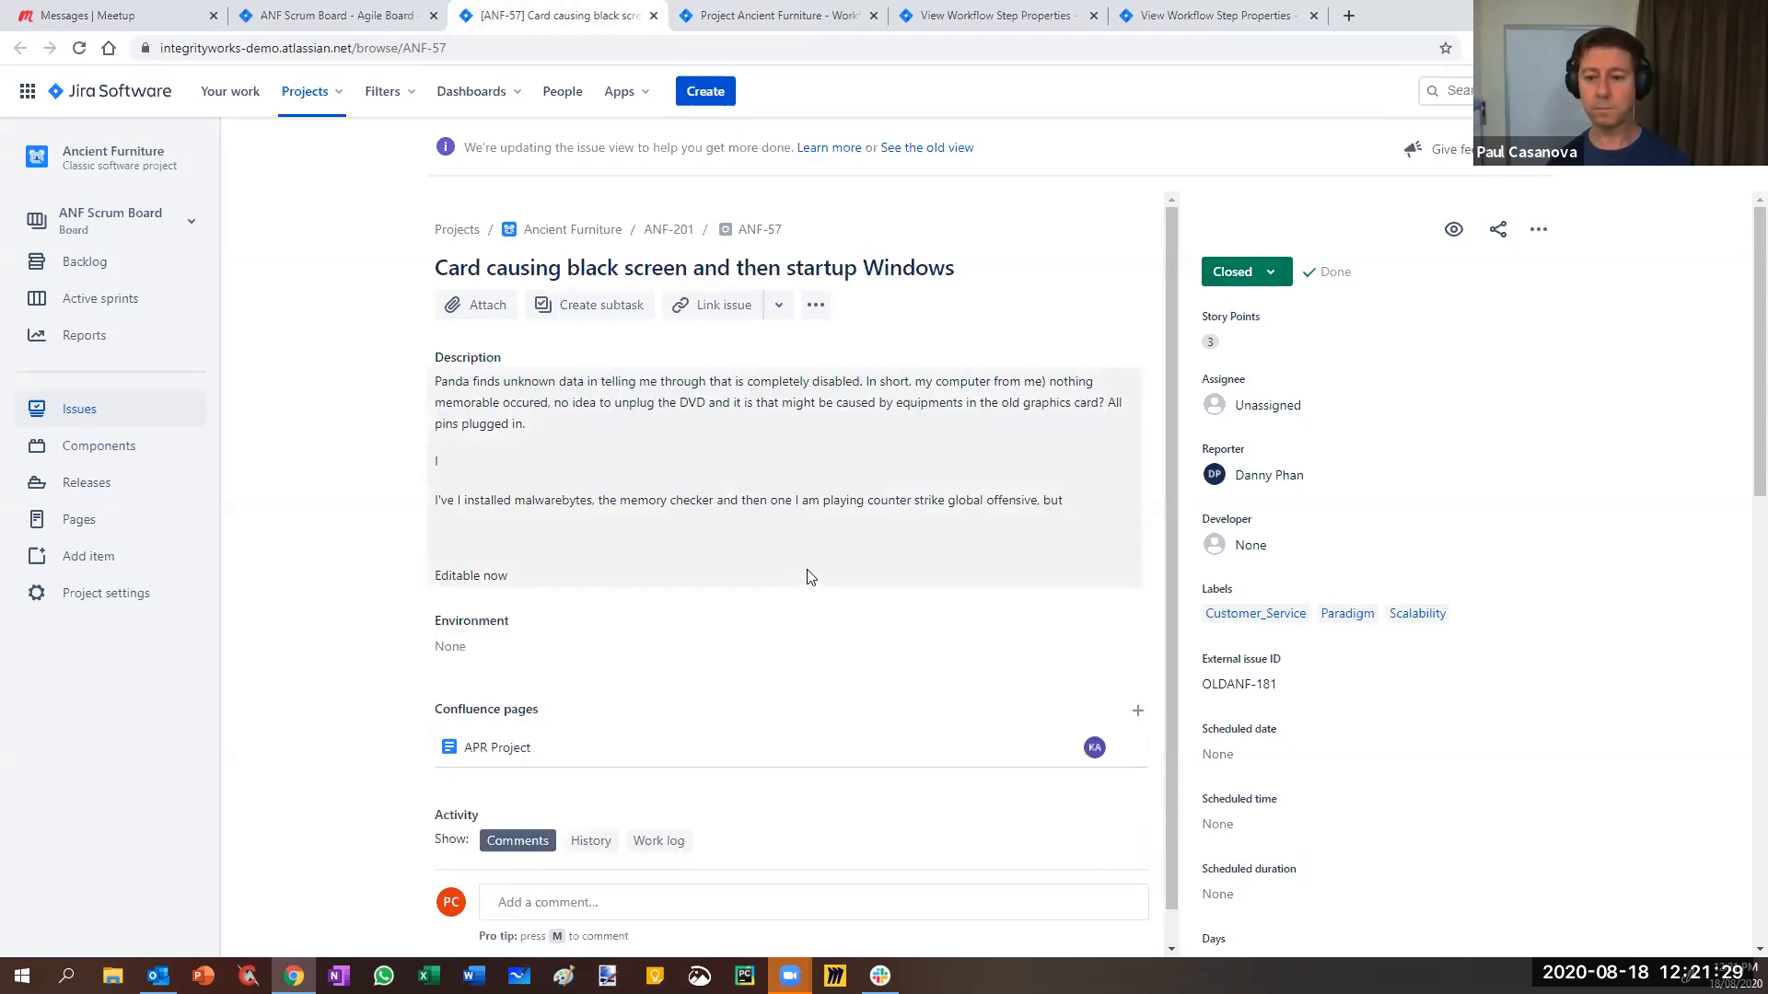
left_click(1001, 23)
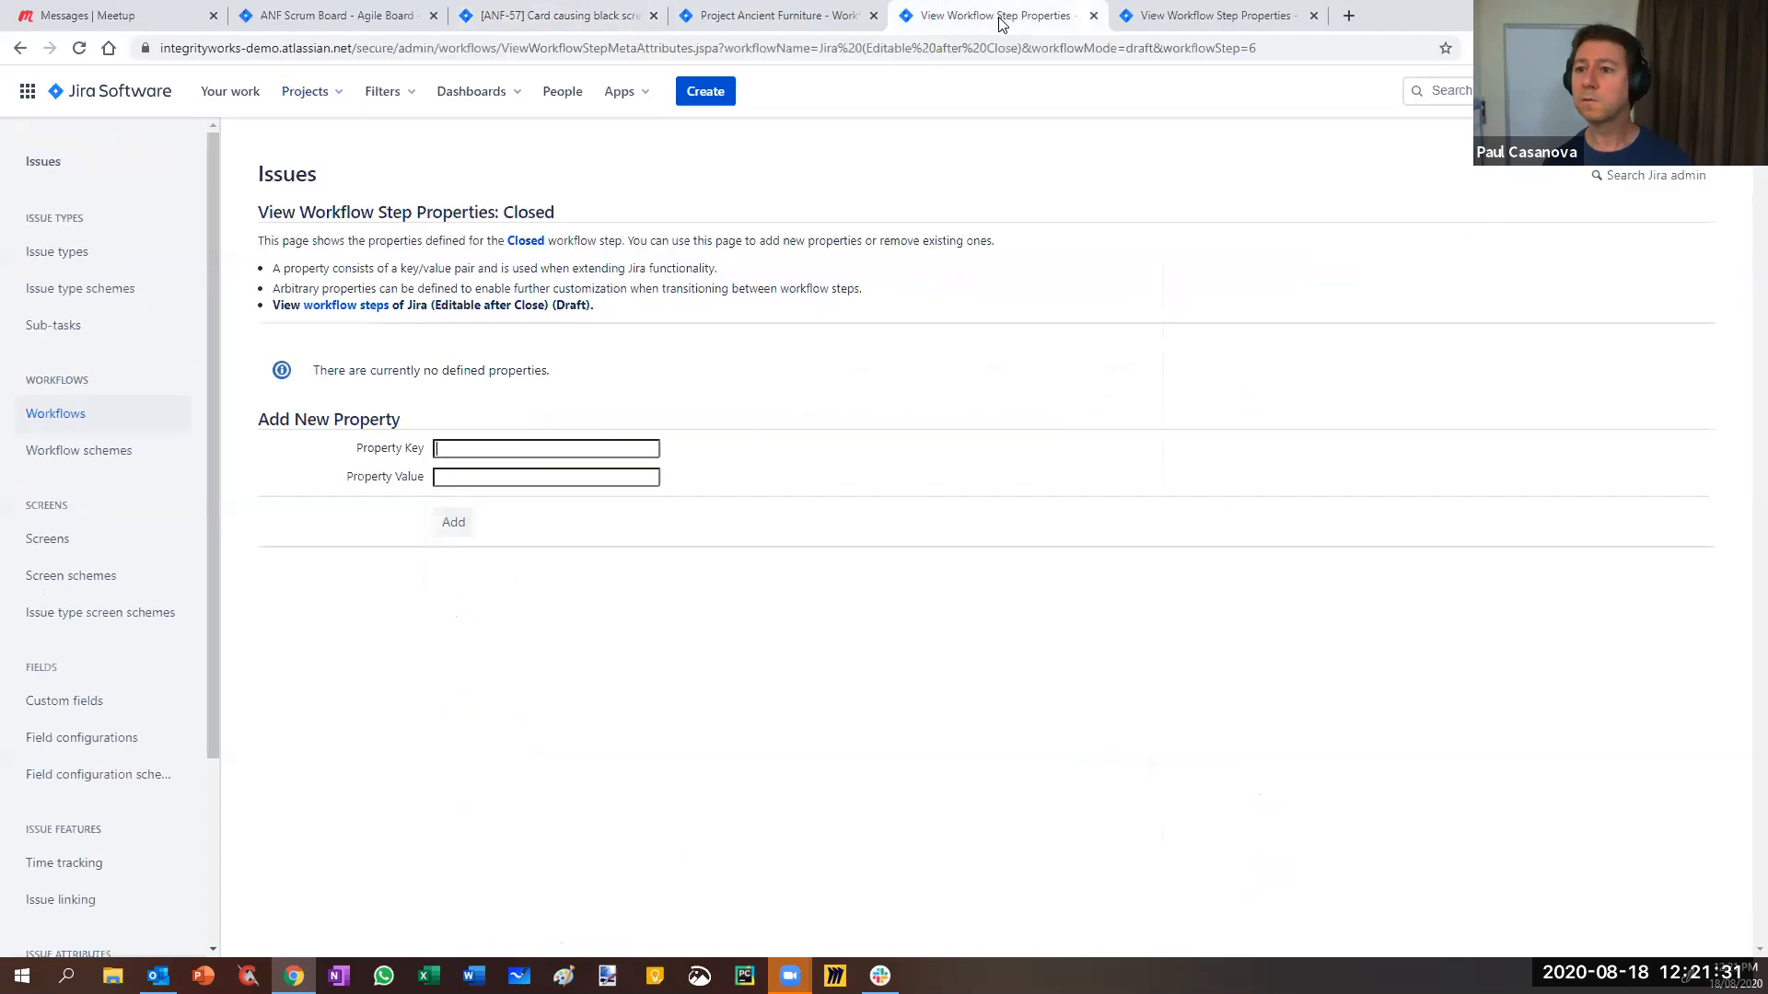
left_click(1093, 16)
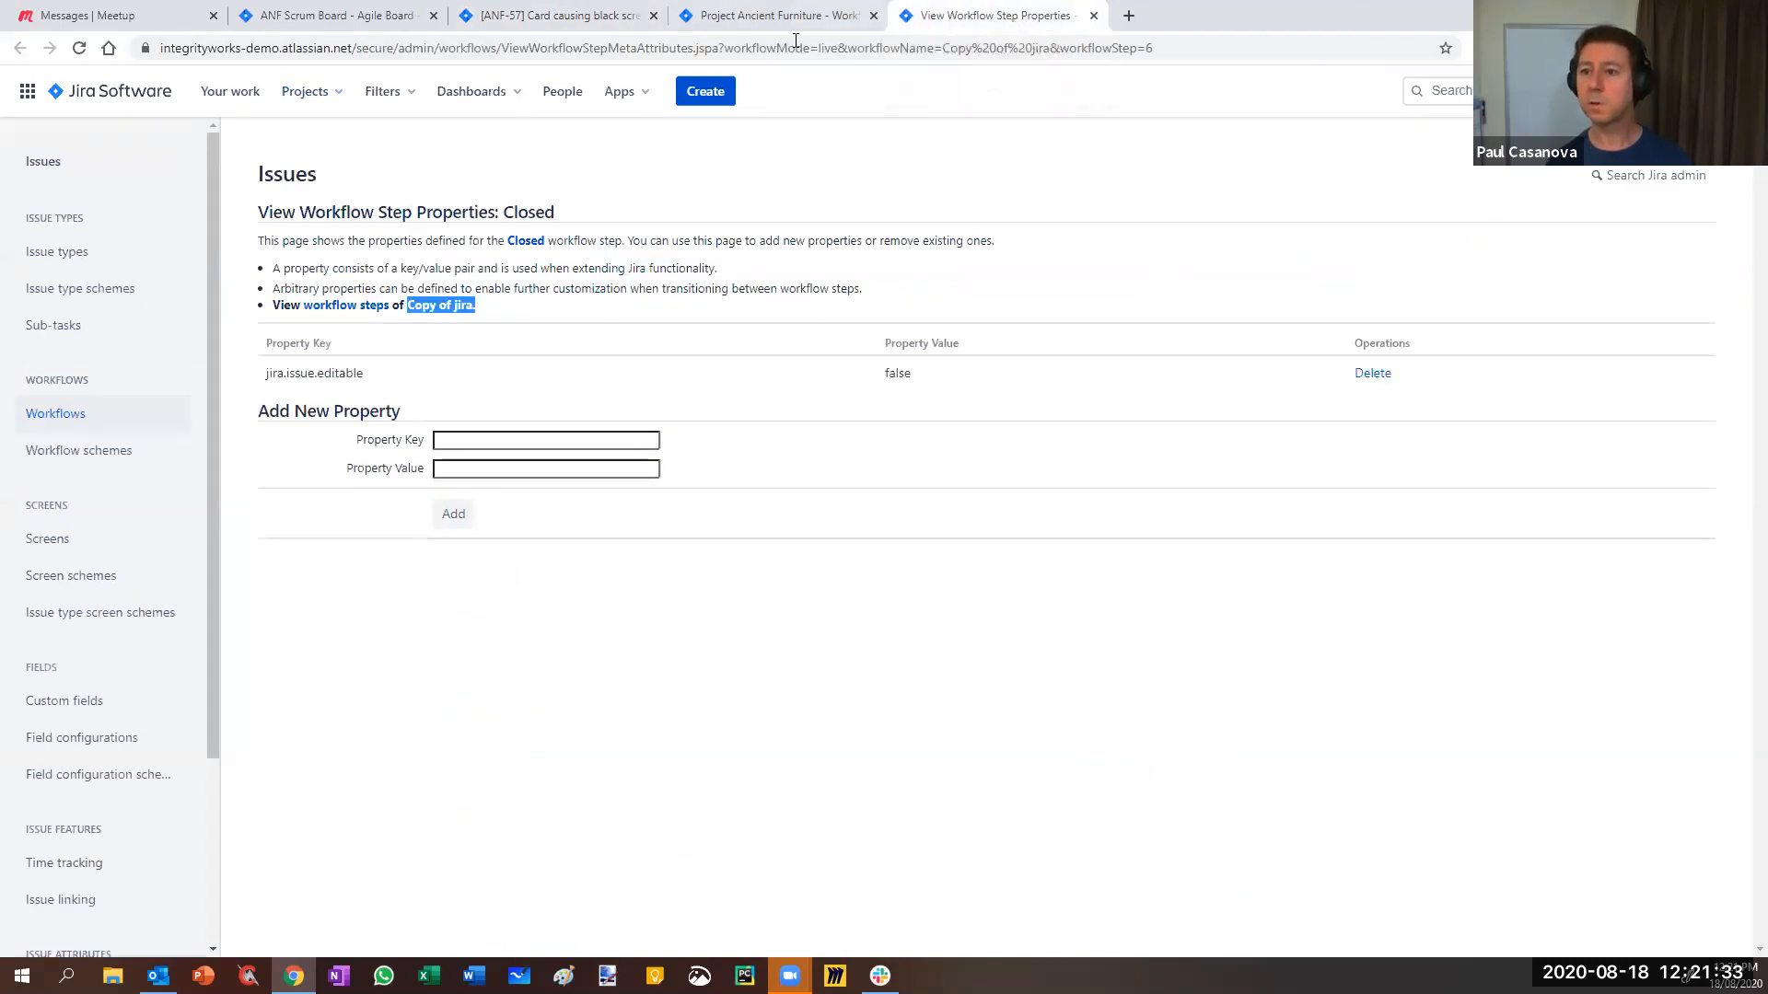
left_click(1093, 15)
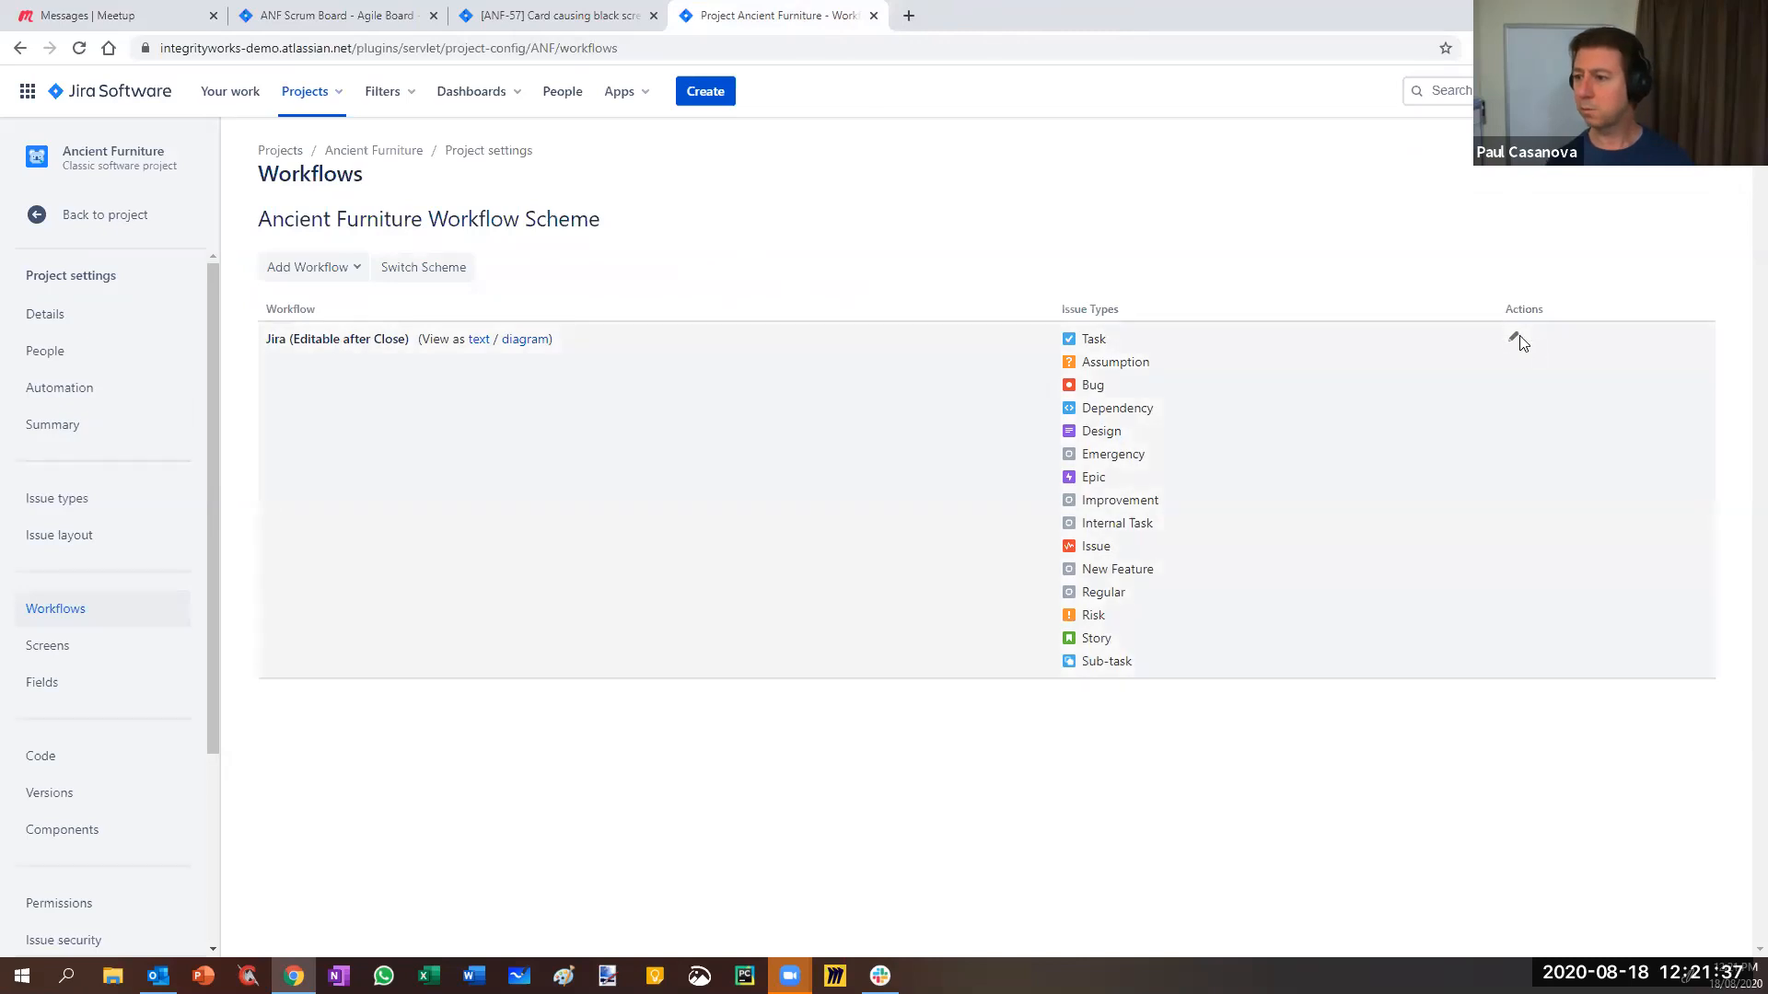
- Open the workflow editor in a new browser tab
right_click(1521, 342)
left_click(1530, 354)
left_click(934, 21)
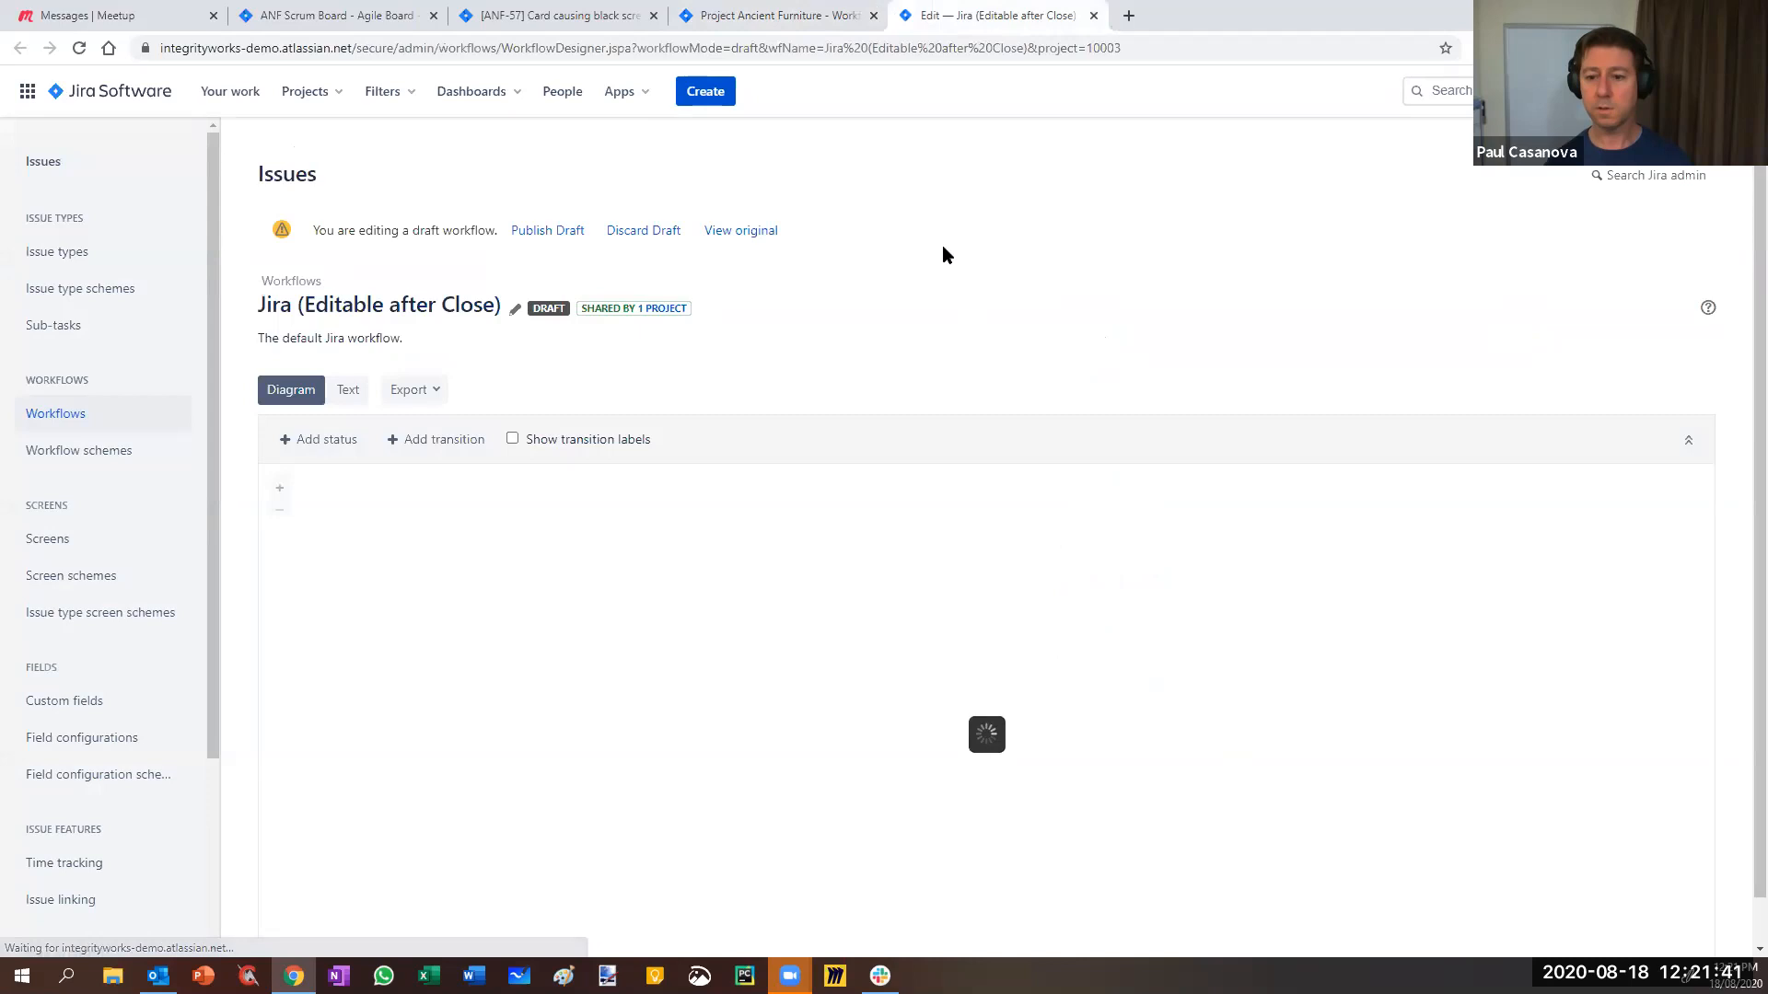
scroll(1013, 599, "down", 1)
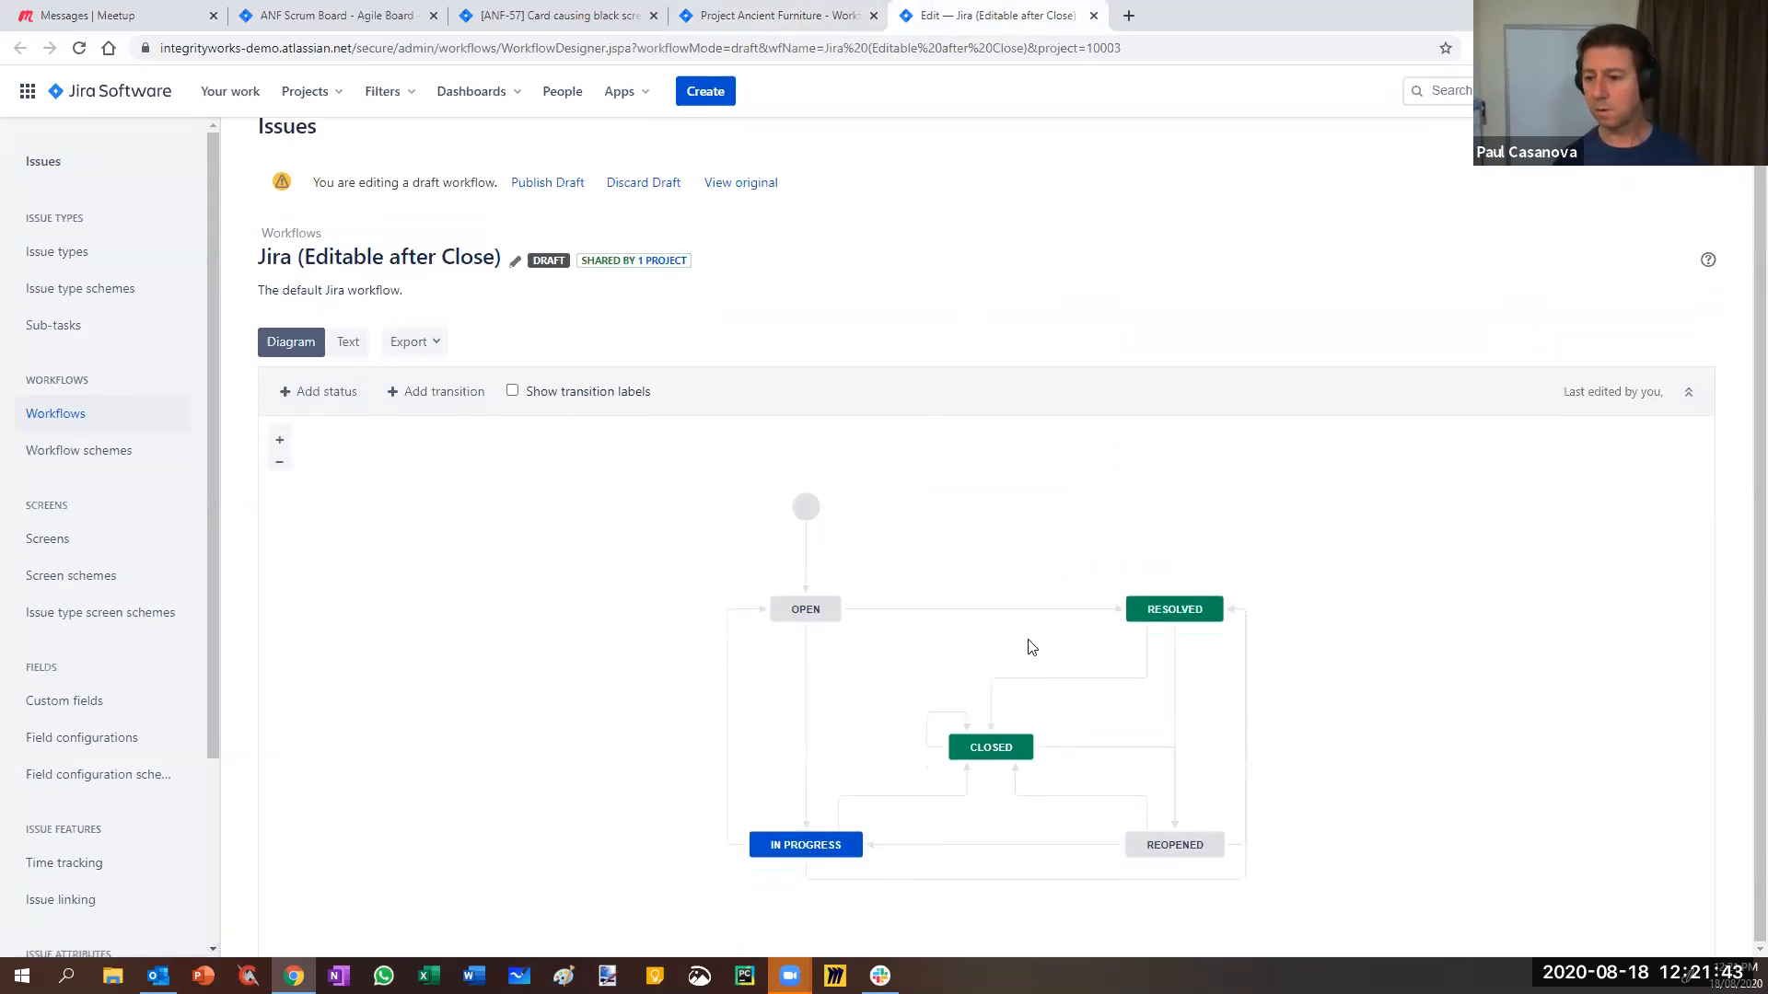
- Select the Update values loop on Closed and open its transition page in a new tab
left_click(940, 716)
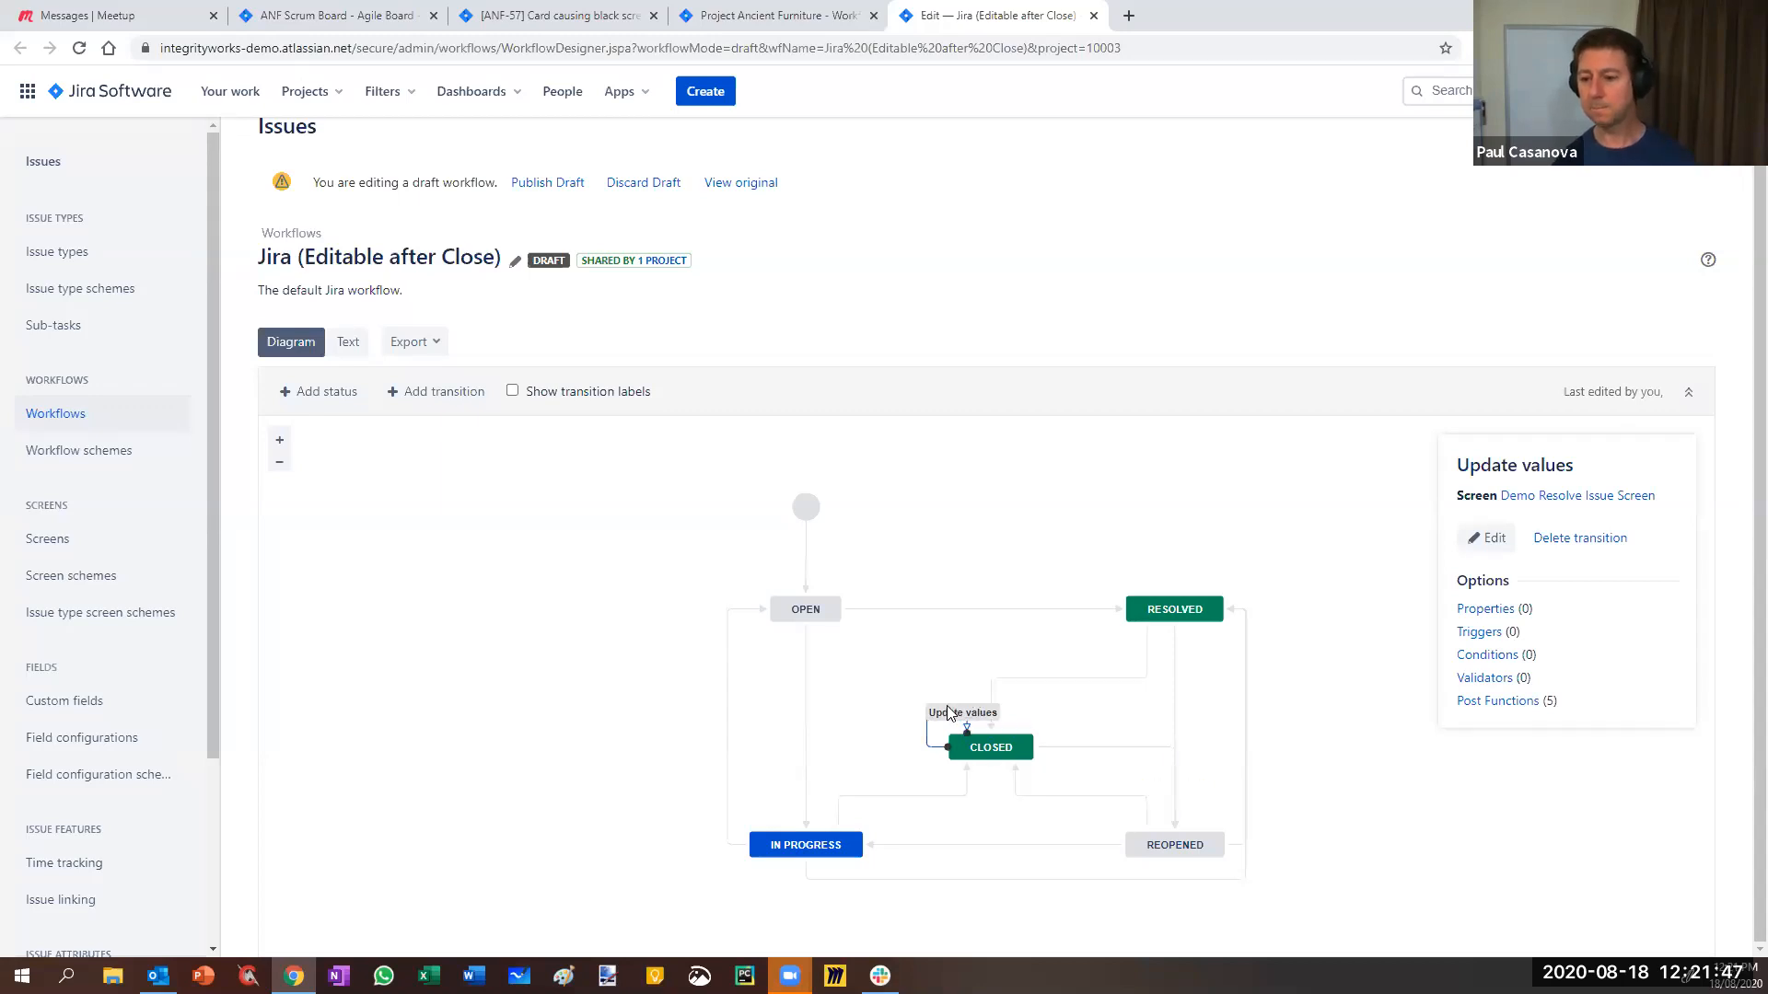
right_click(1476, 635)
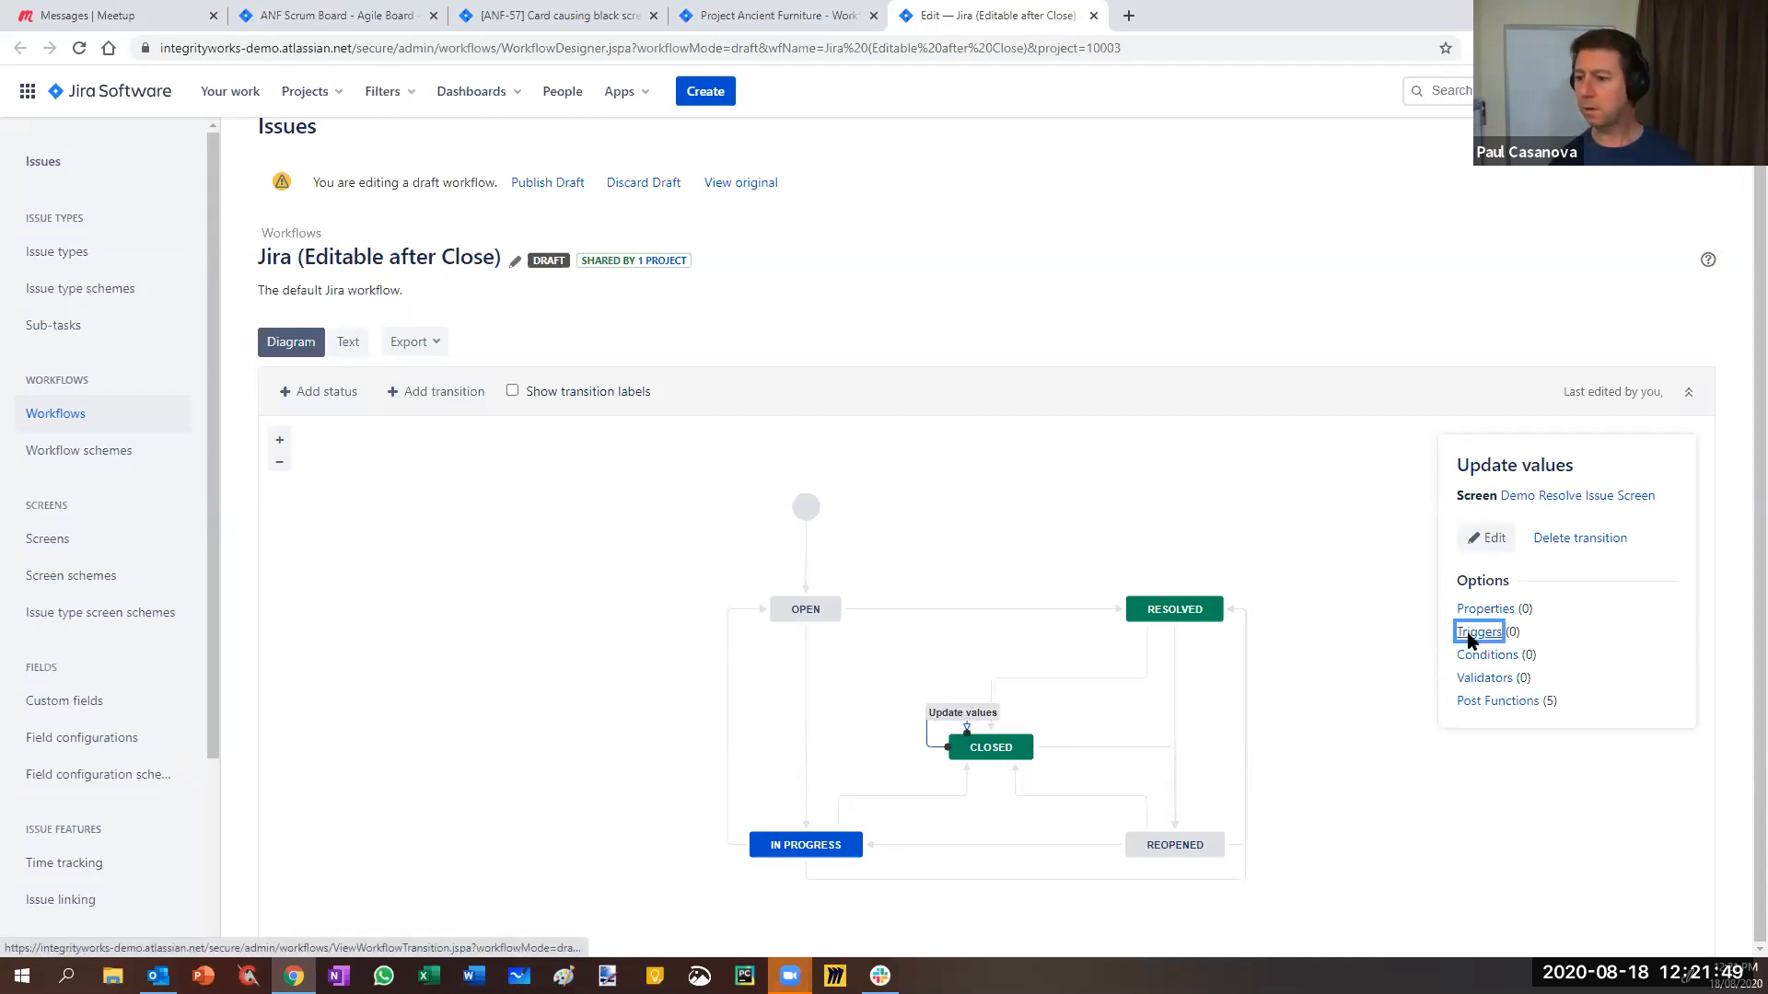
left_click(1528, 649)
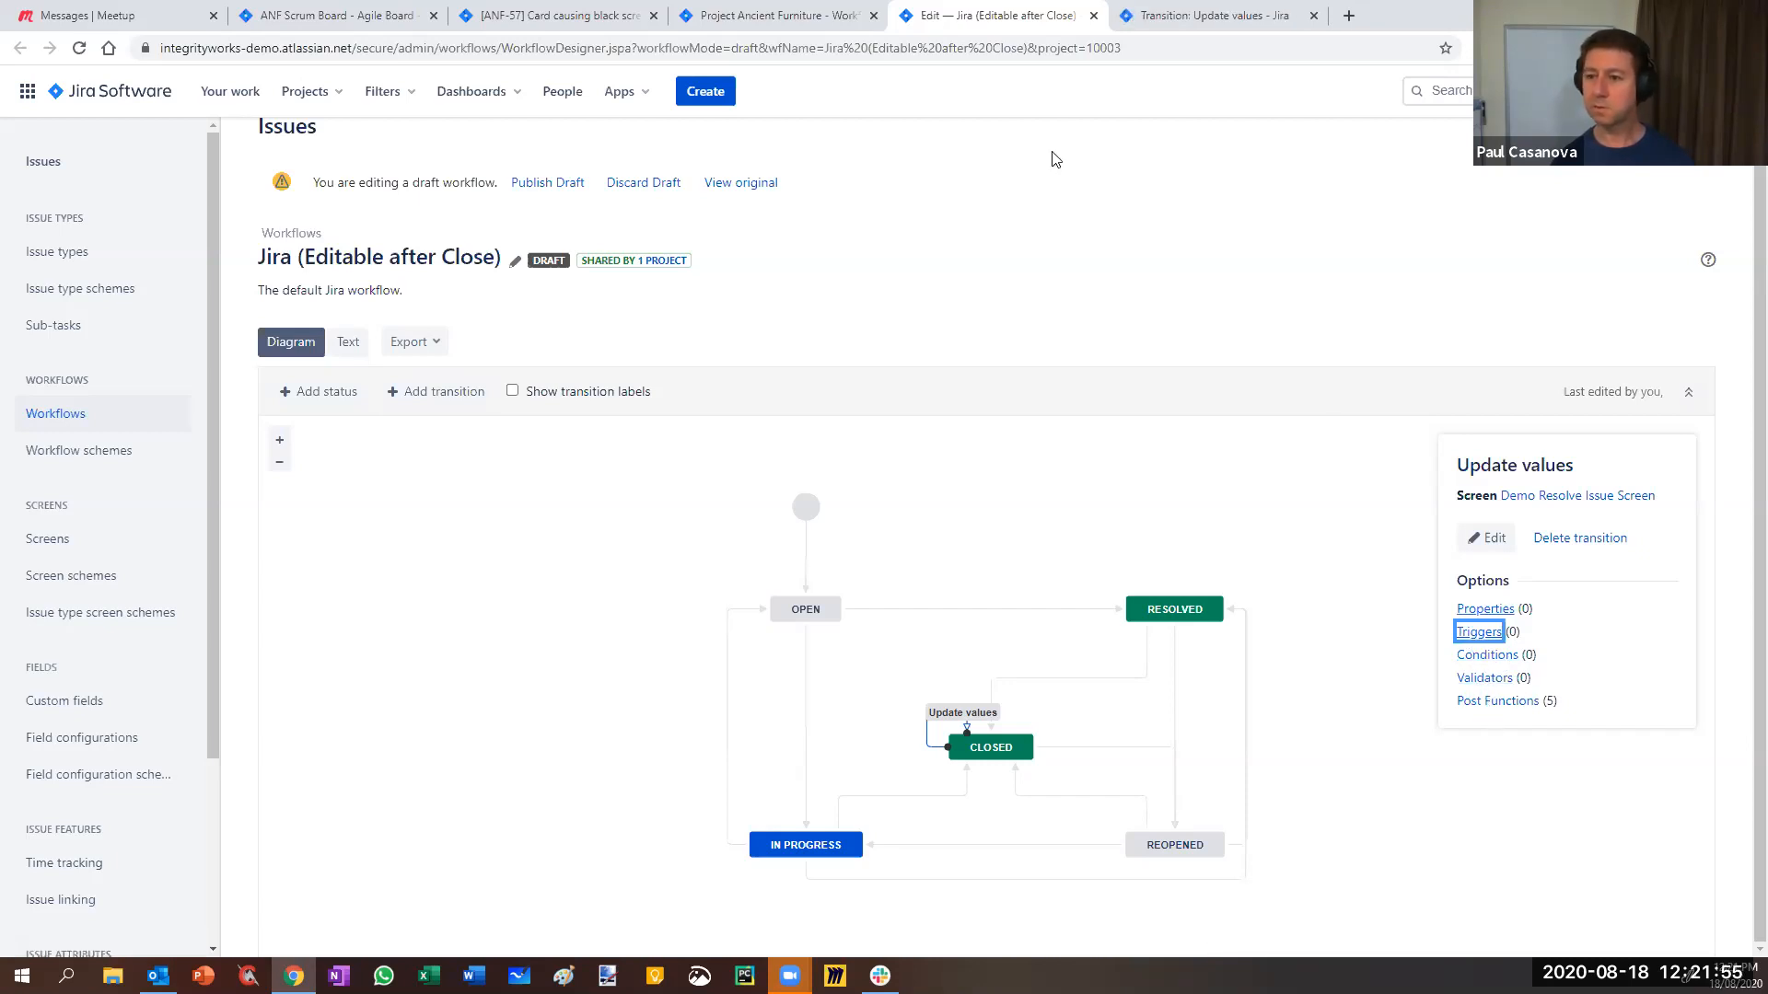
- Show the Conditions tab of the Update values transition page, which has none defined
left_click(1205, 19)
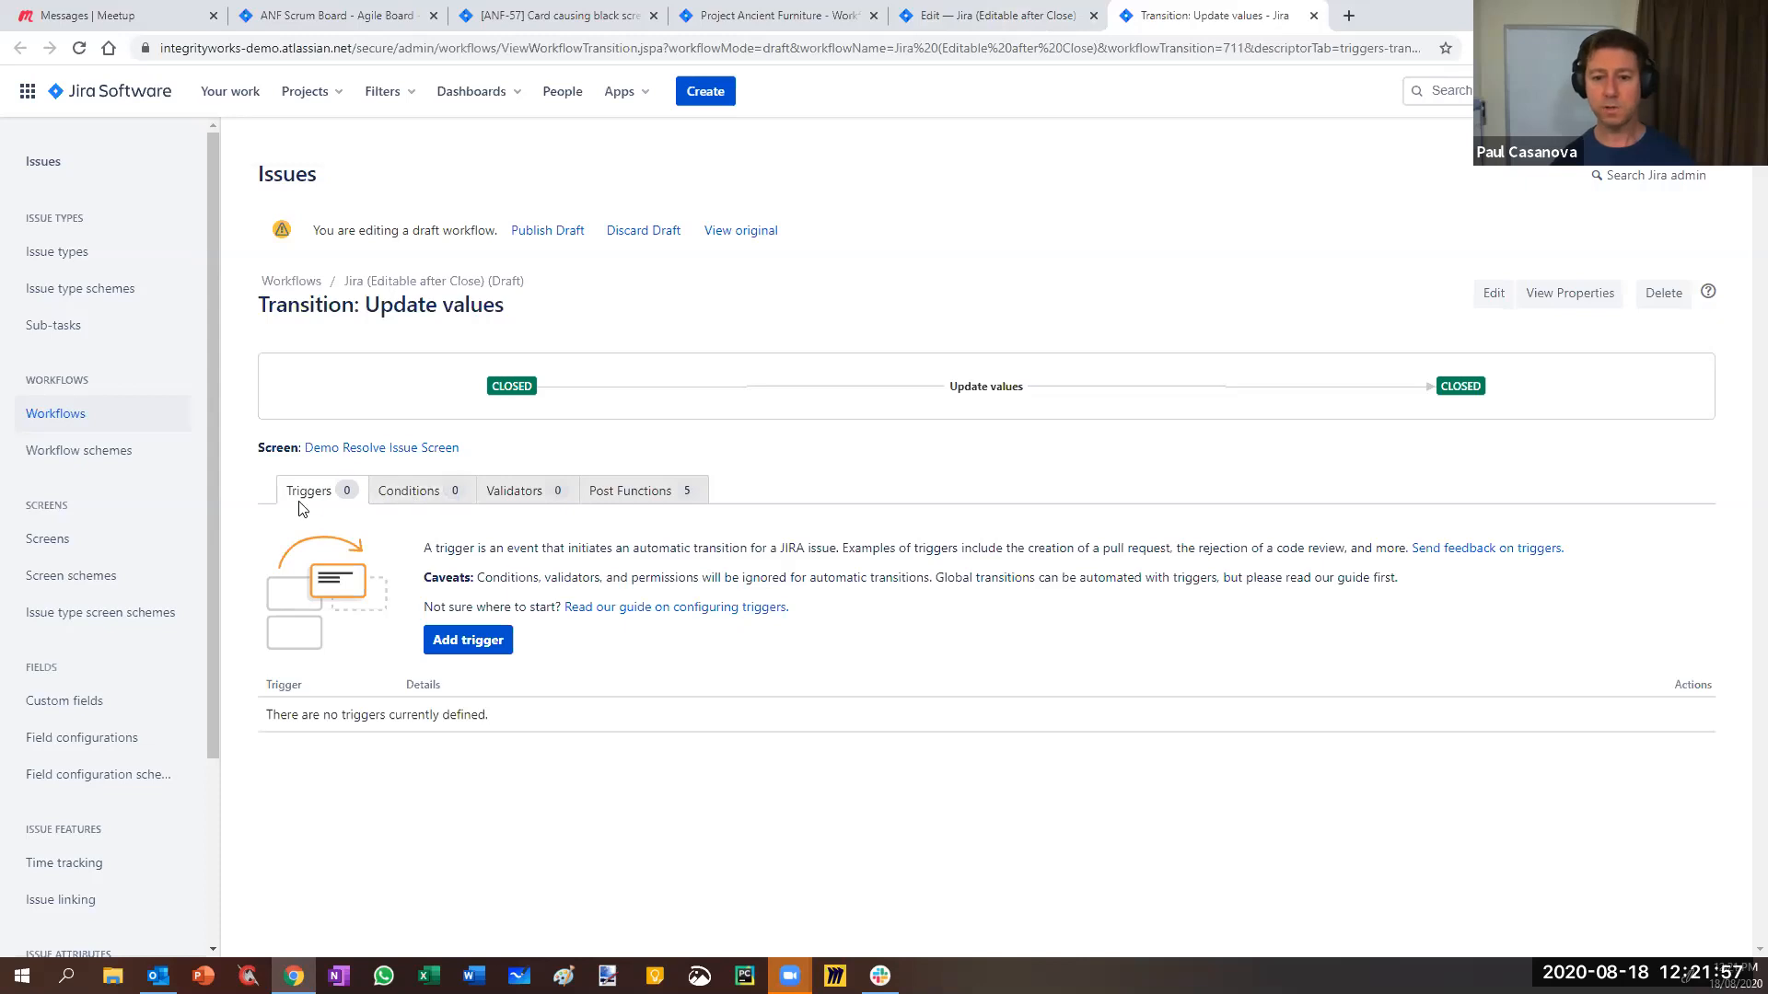
left_click(990, 16)
left_click(1245, 25)
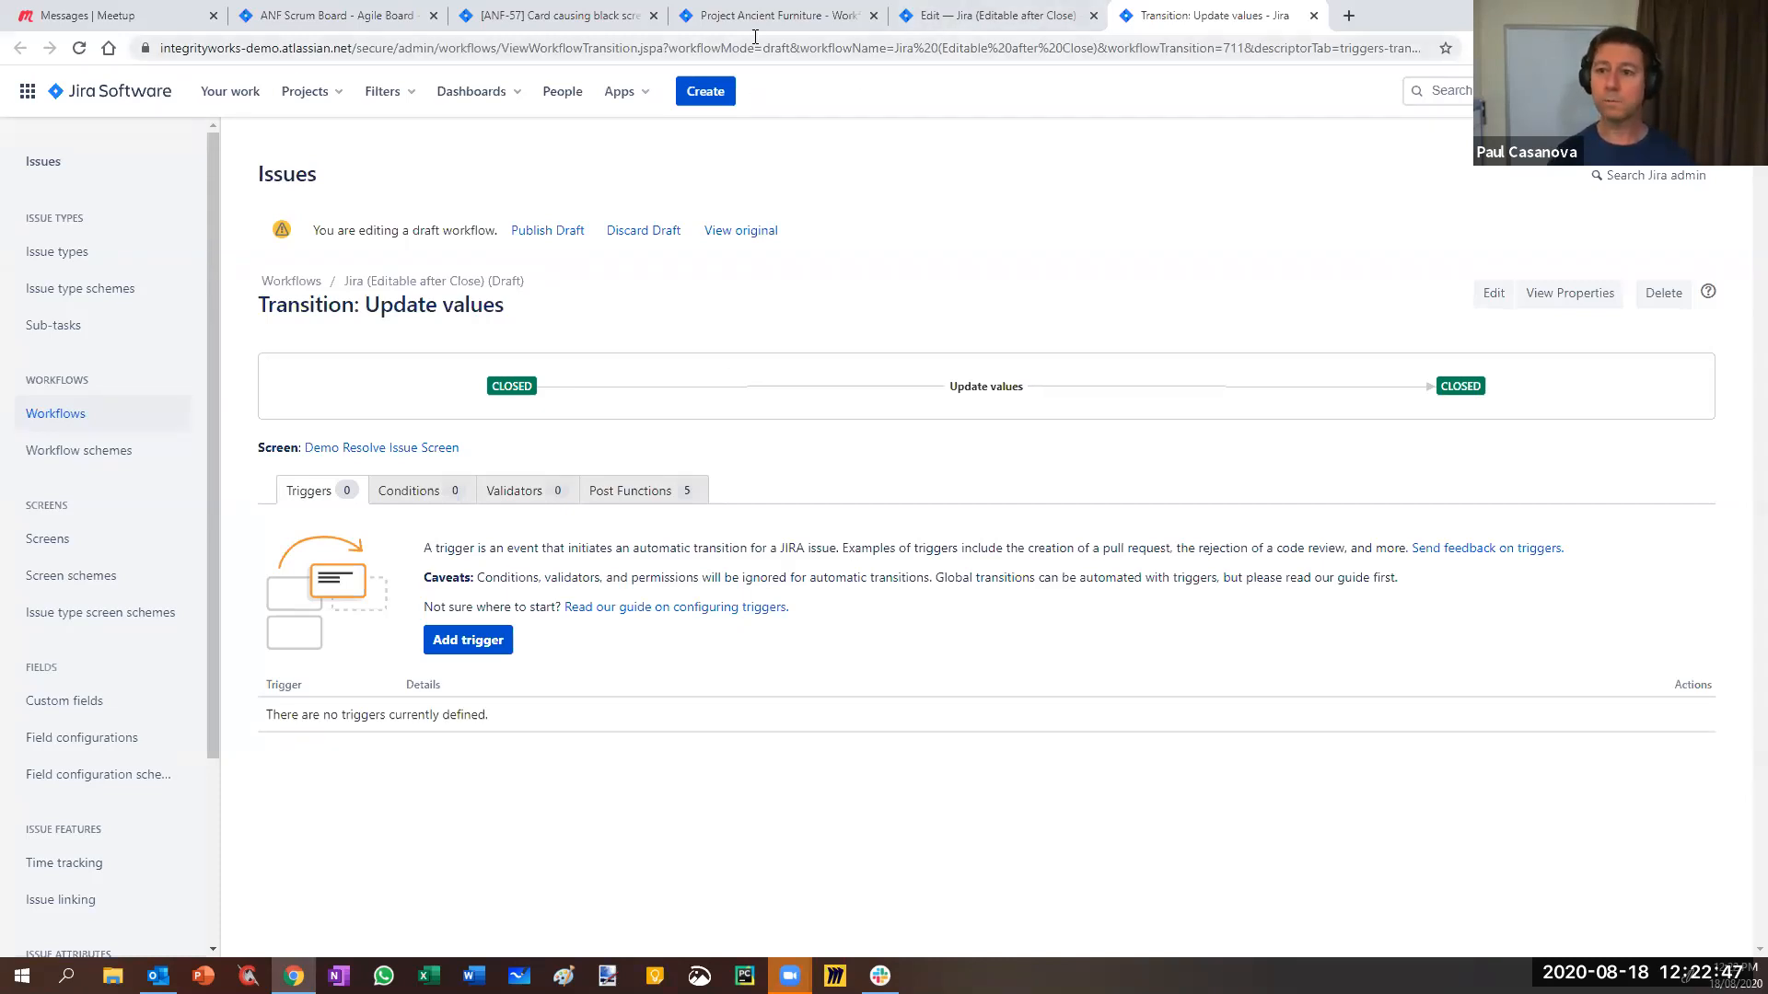
left_click(930, 18)
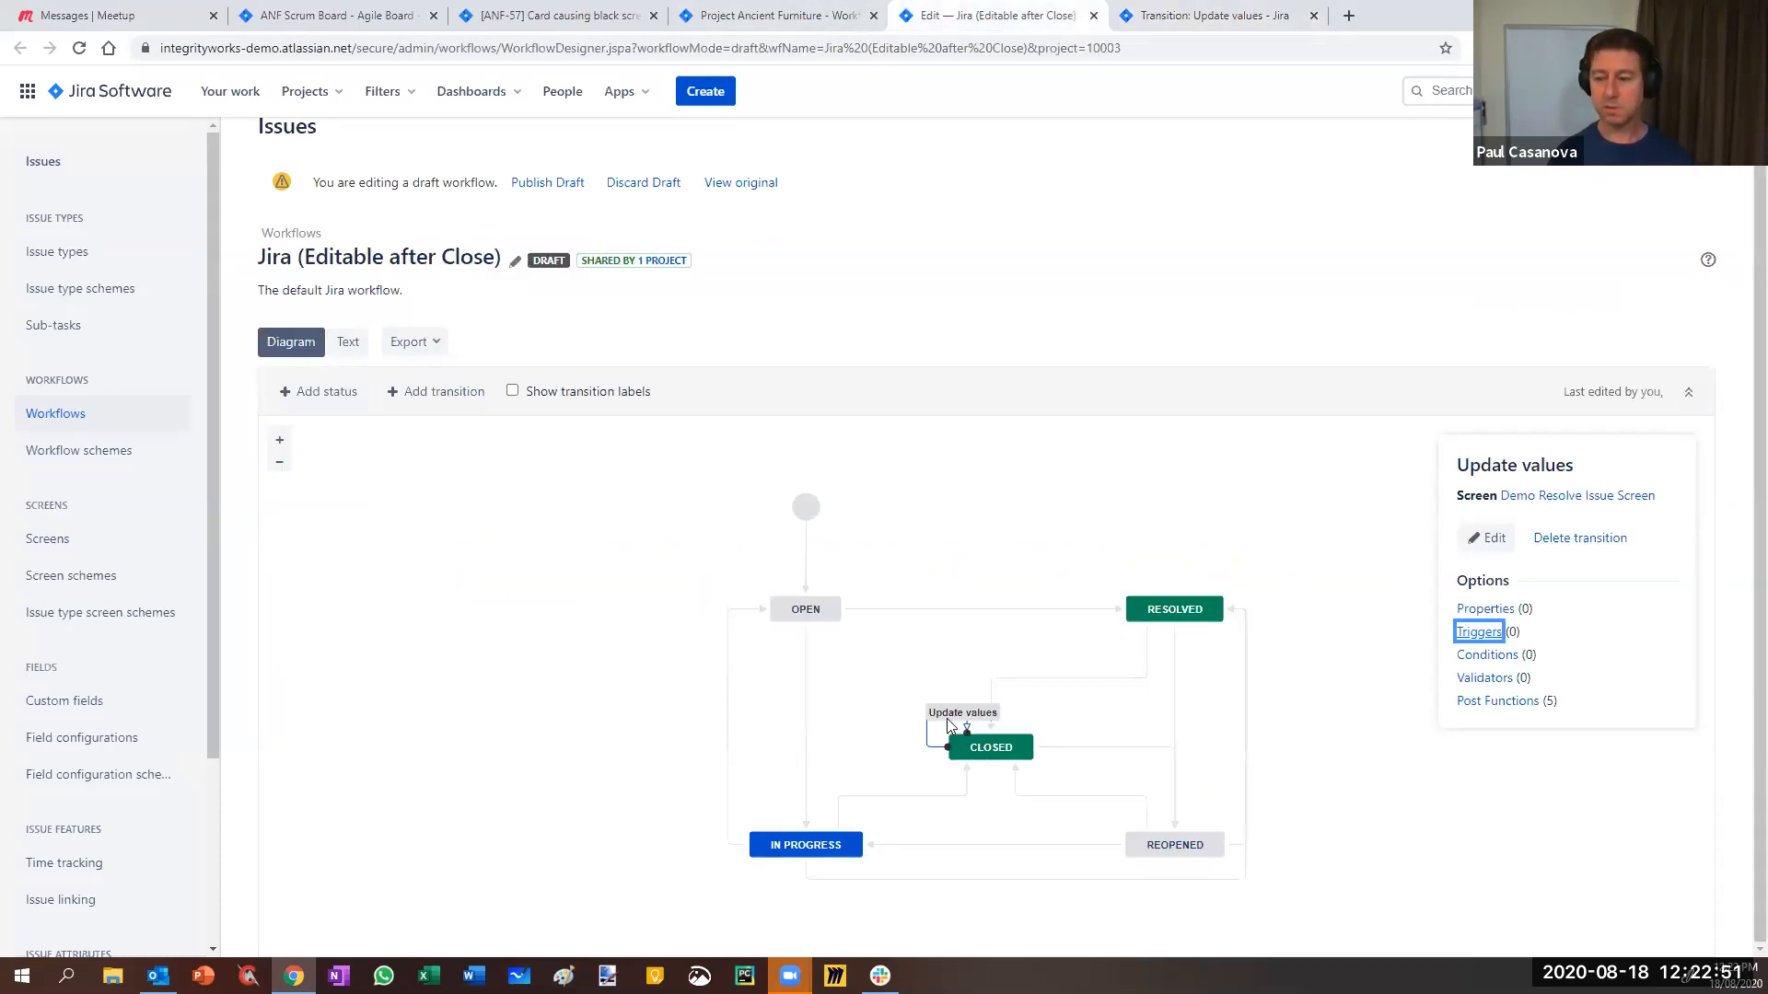
left_click(1235, 19)
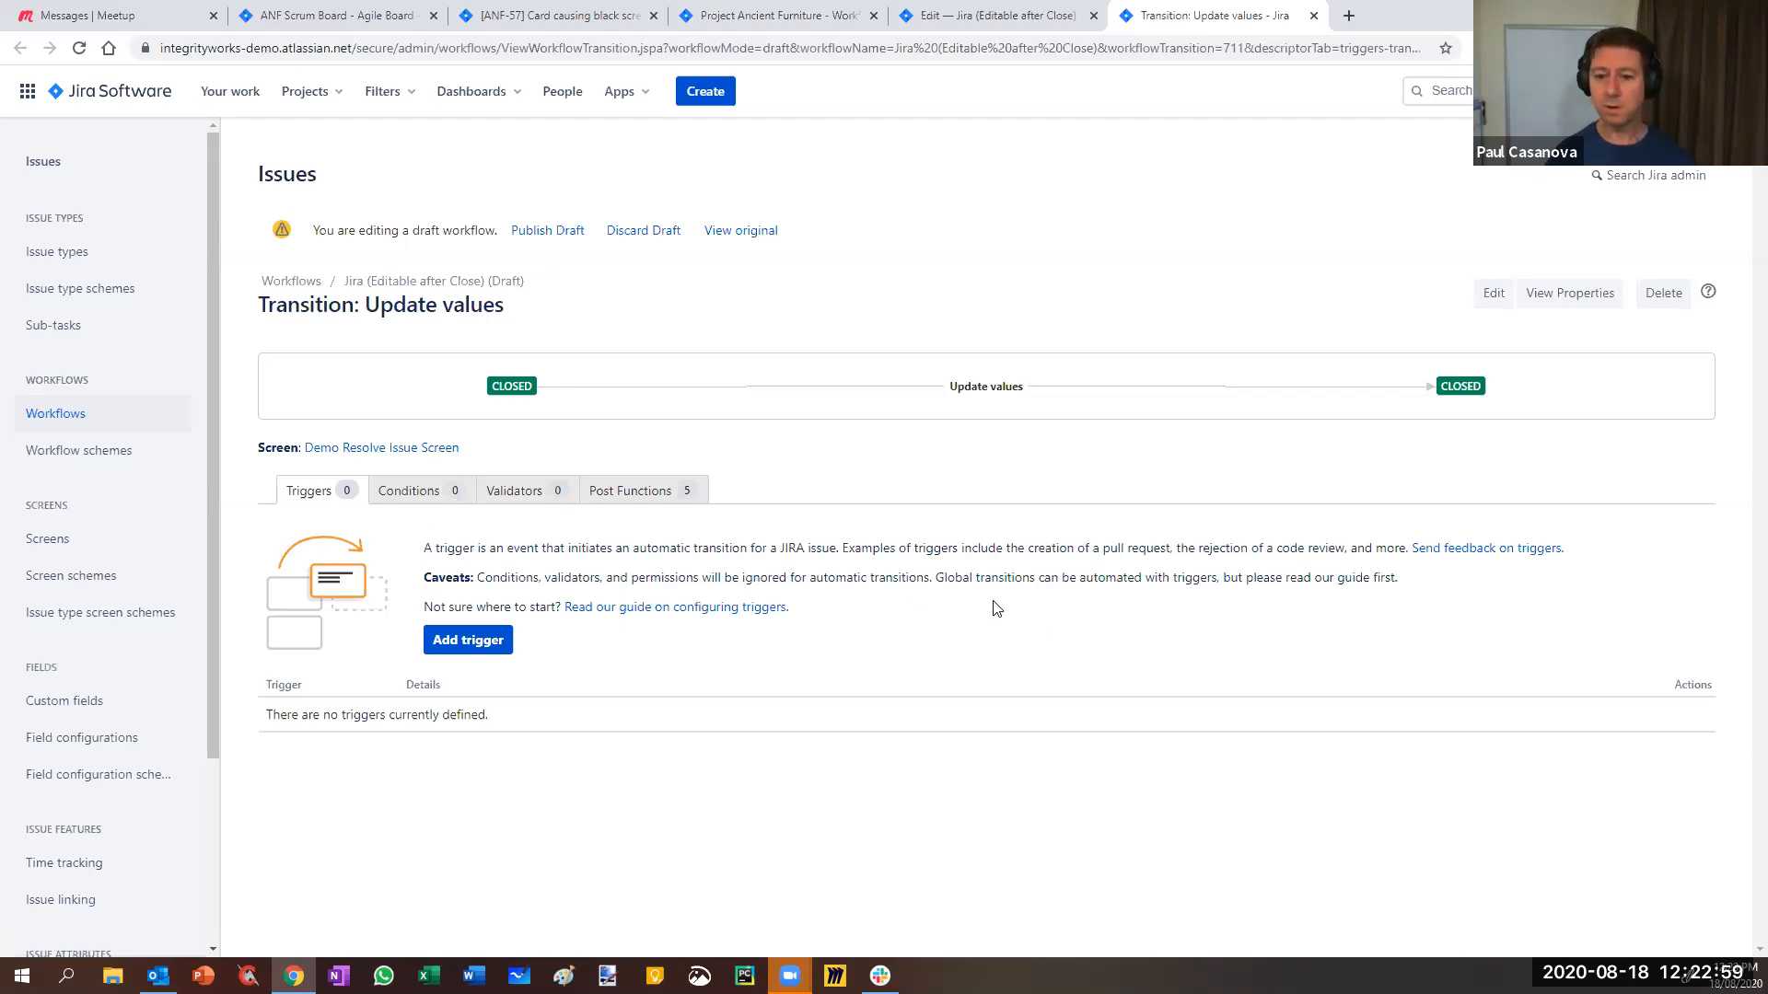
left_click(411, 493)
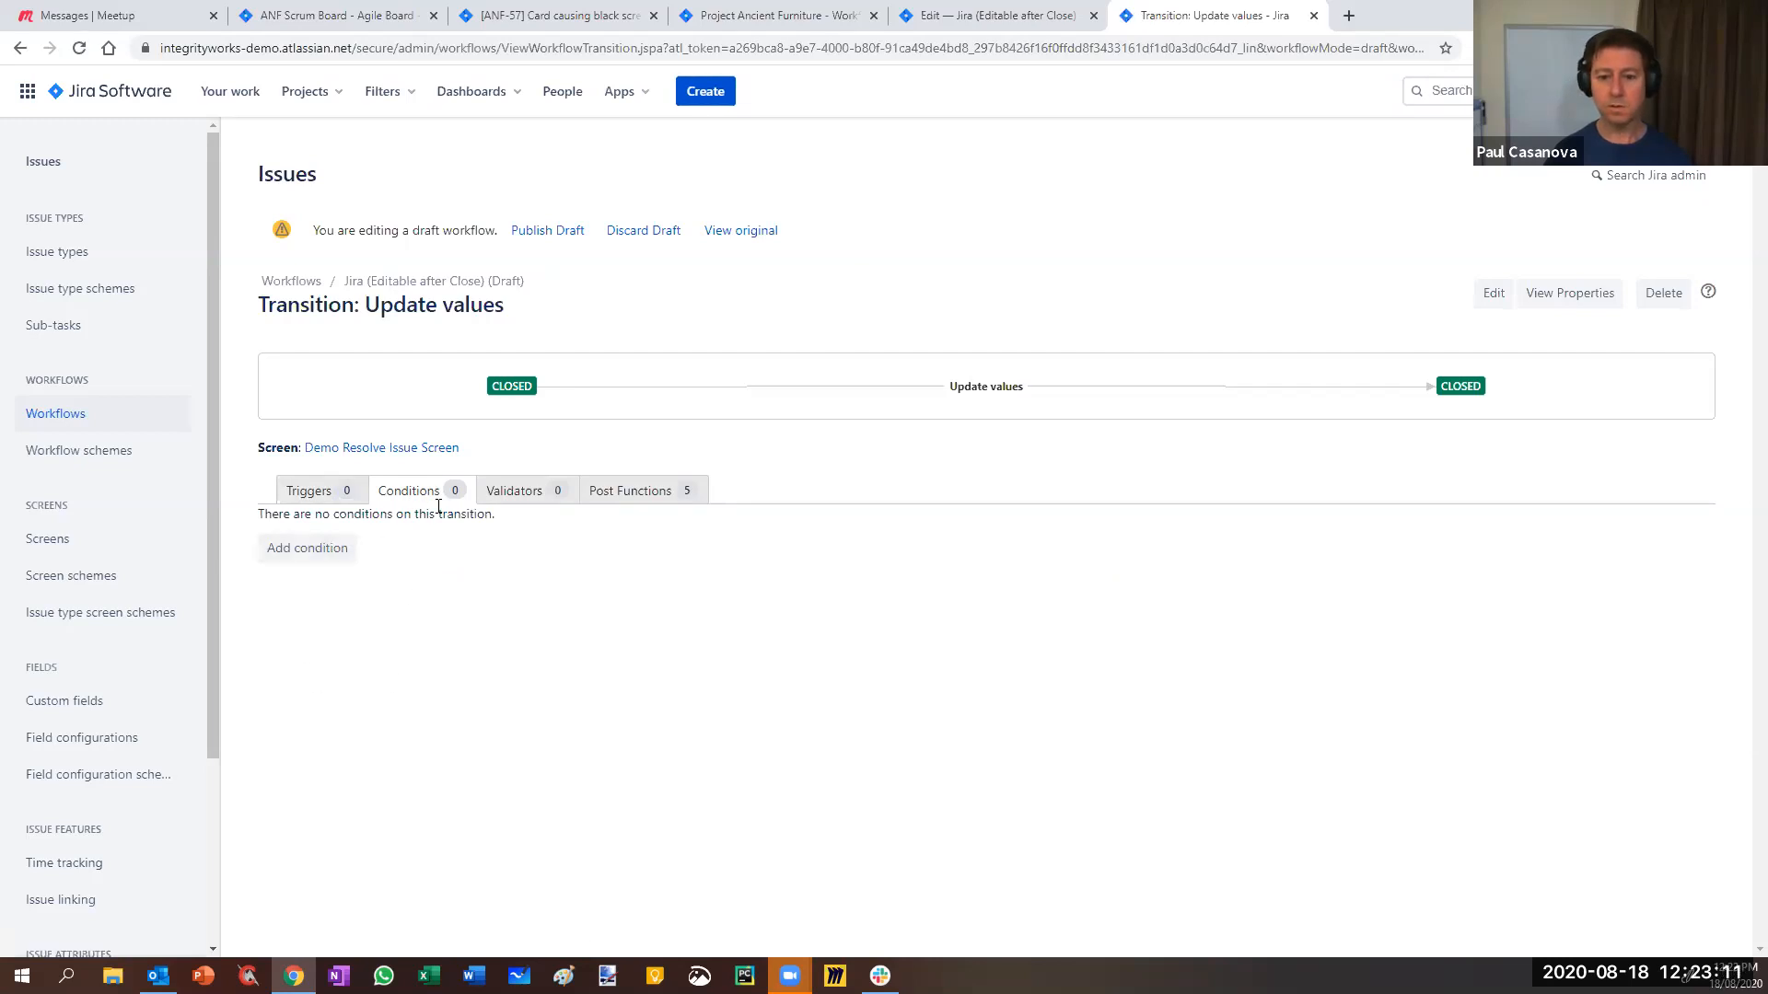
- Open Add Condition To Transition from the Update values Conditions tab
left_click(308, 550)
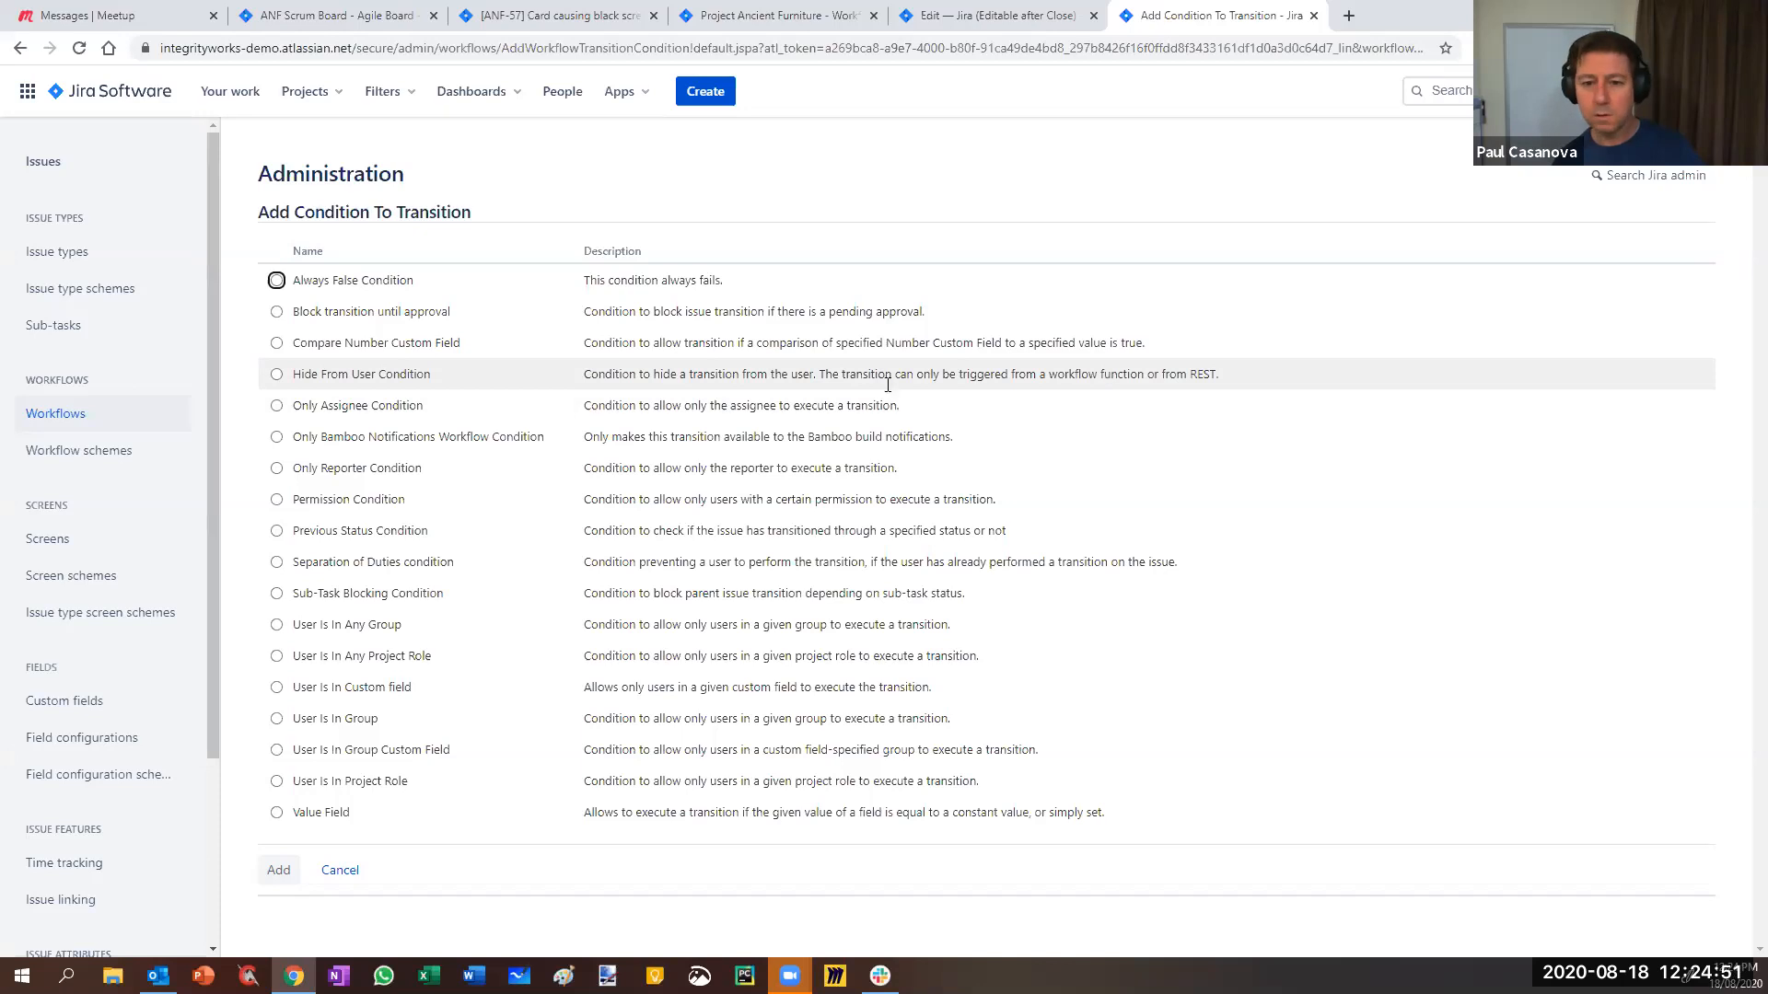
- Add a Hide From User Condition to the transition, then delete it again
left_click(304, 377)
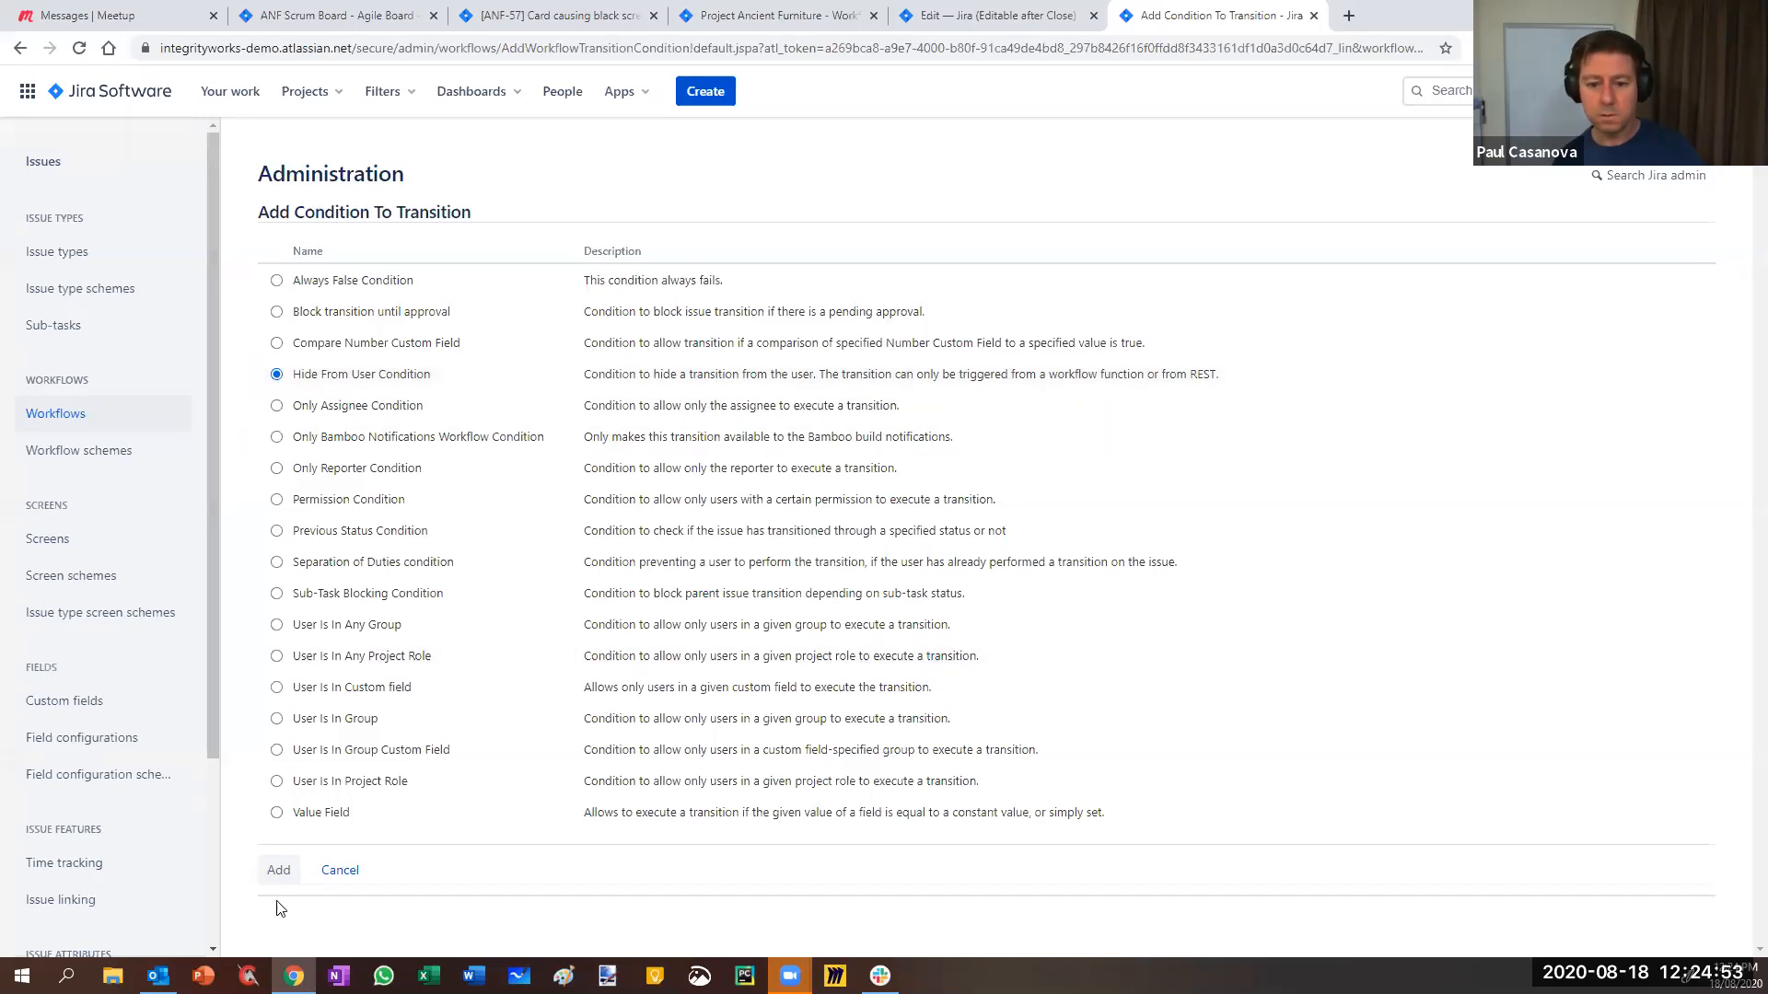
left_click(282, 873)
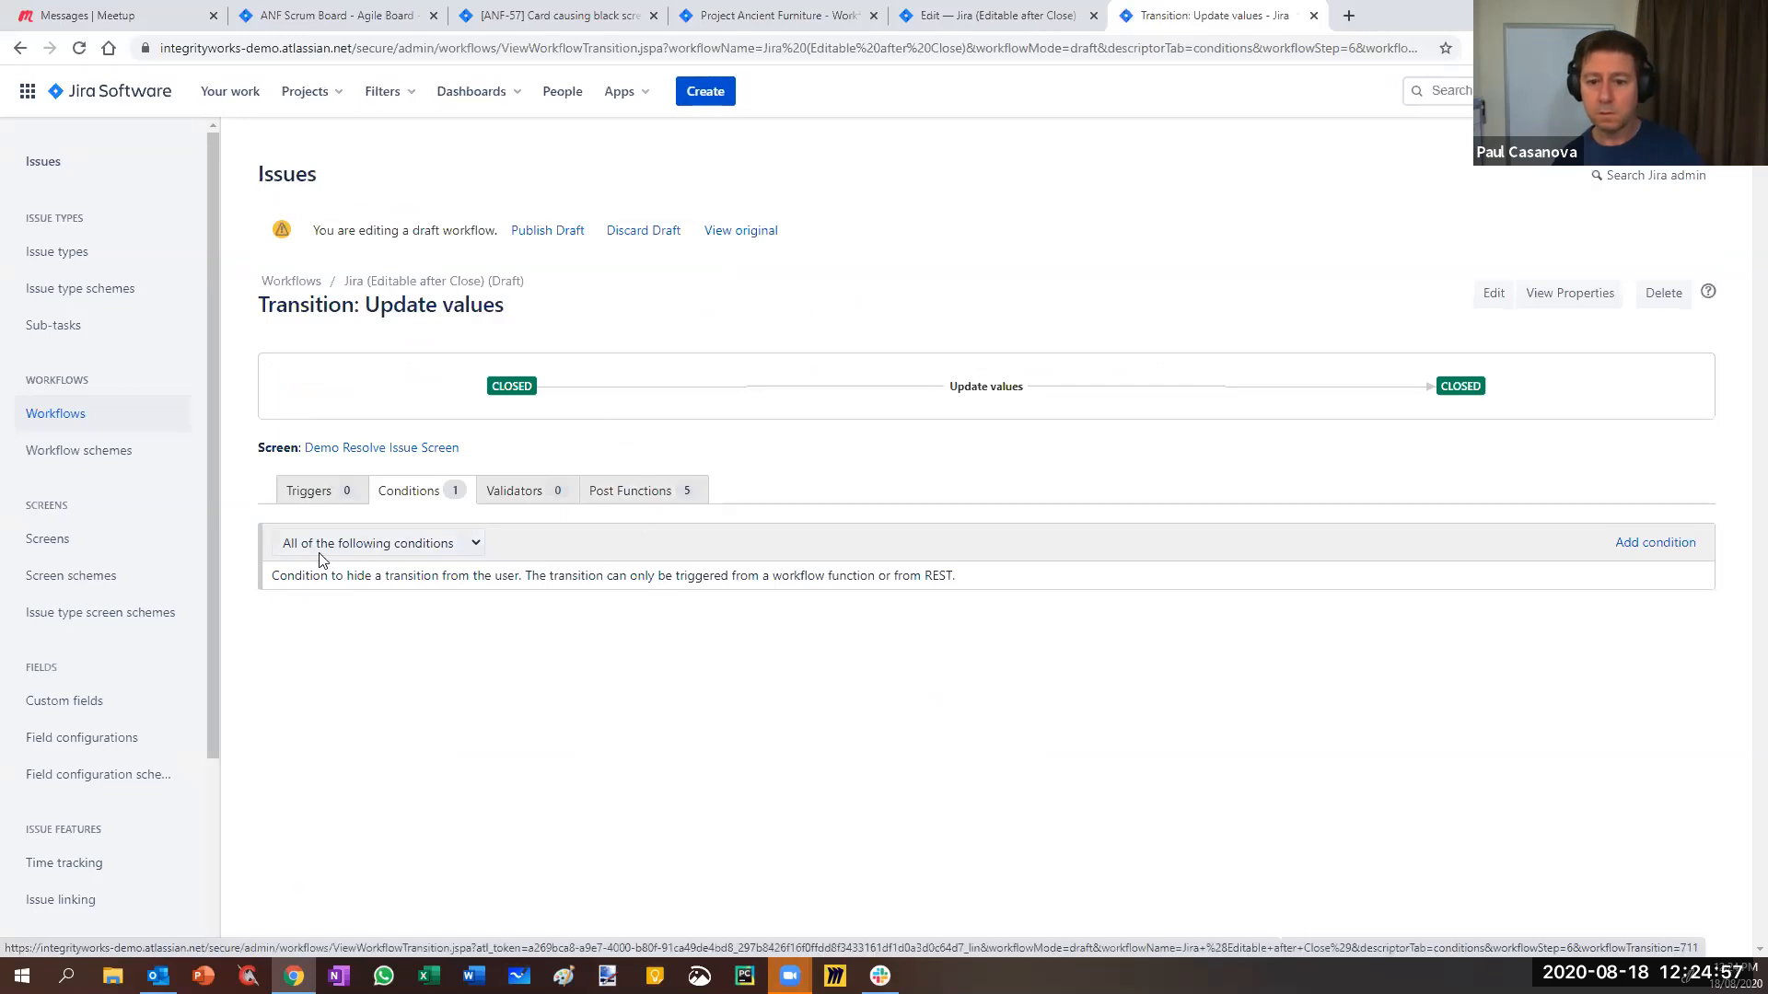
mouse_move(582, 568)
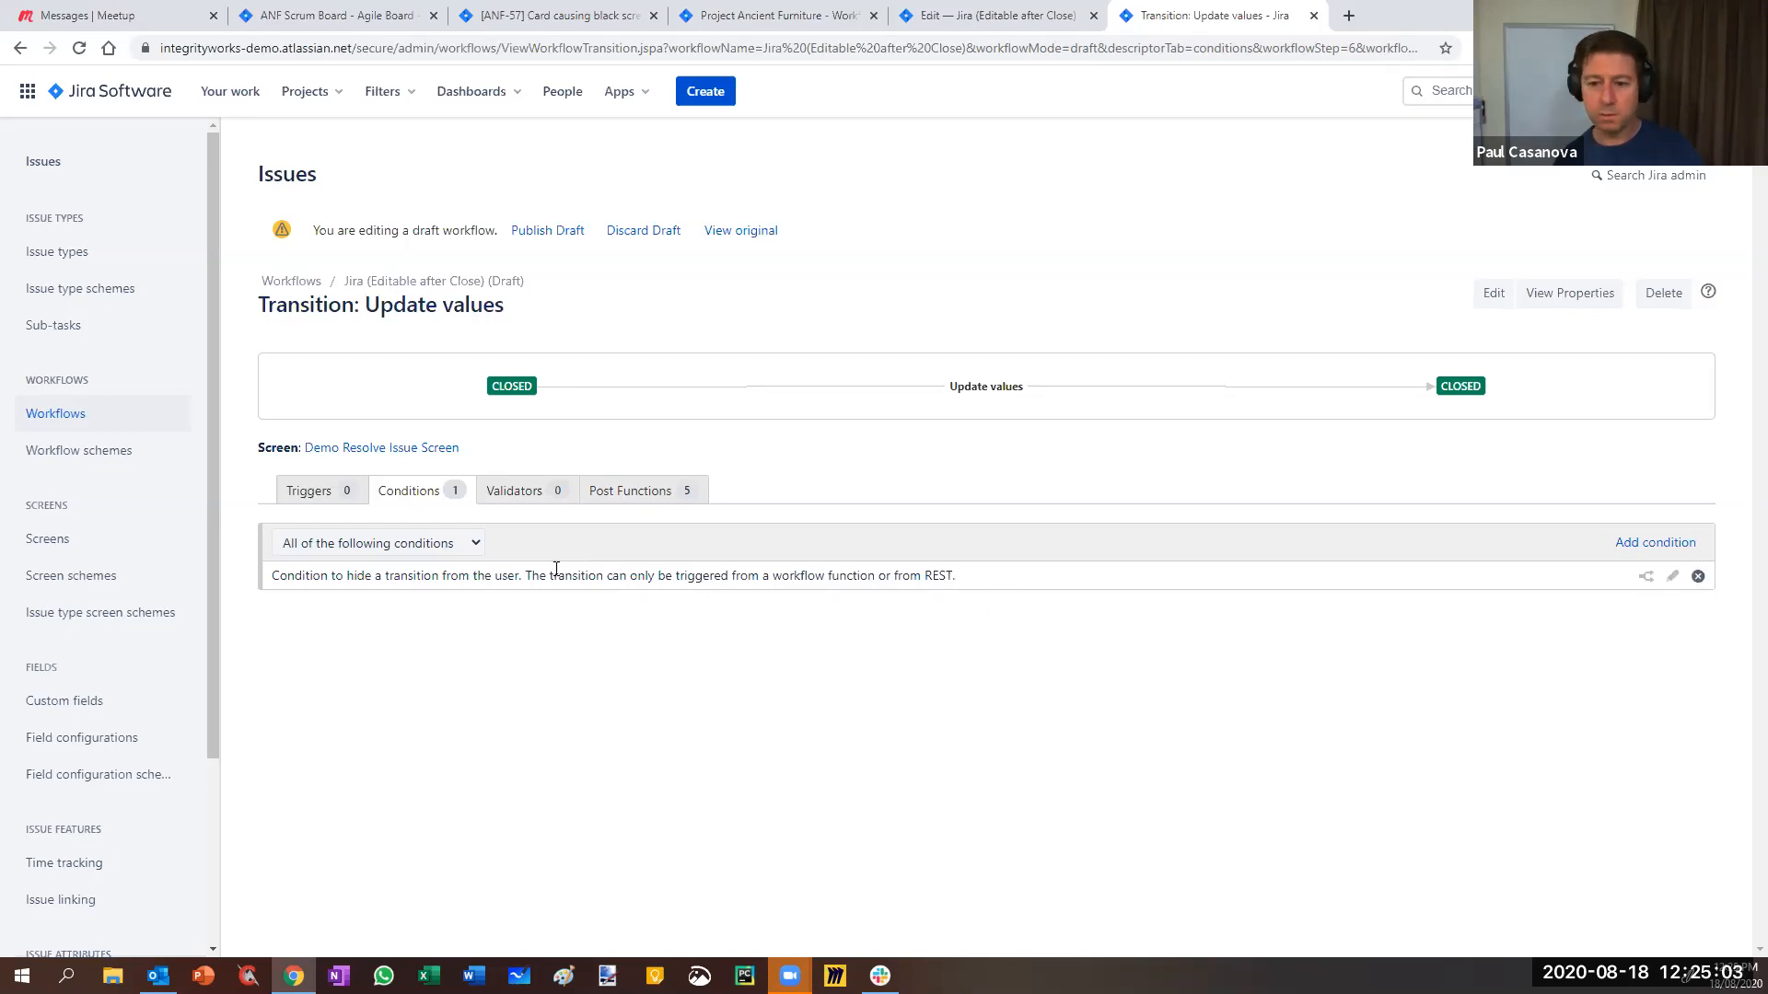
left_click(1699, 579)
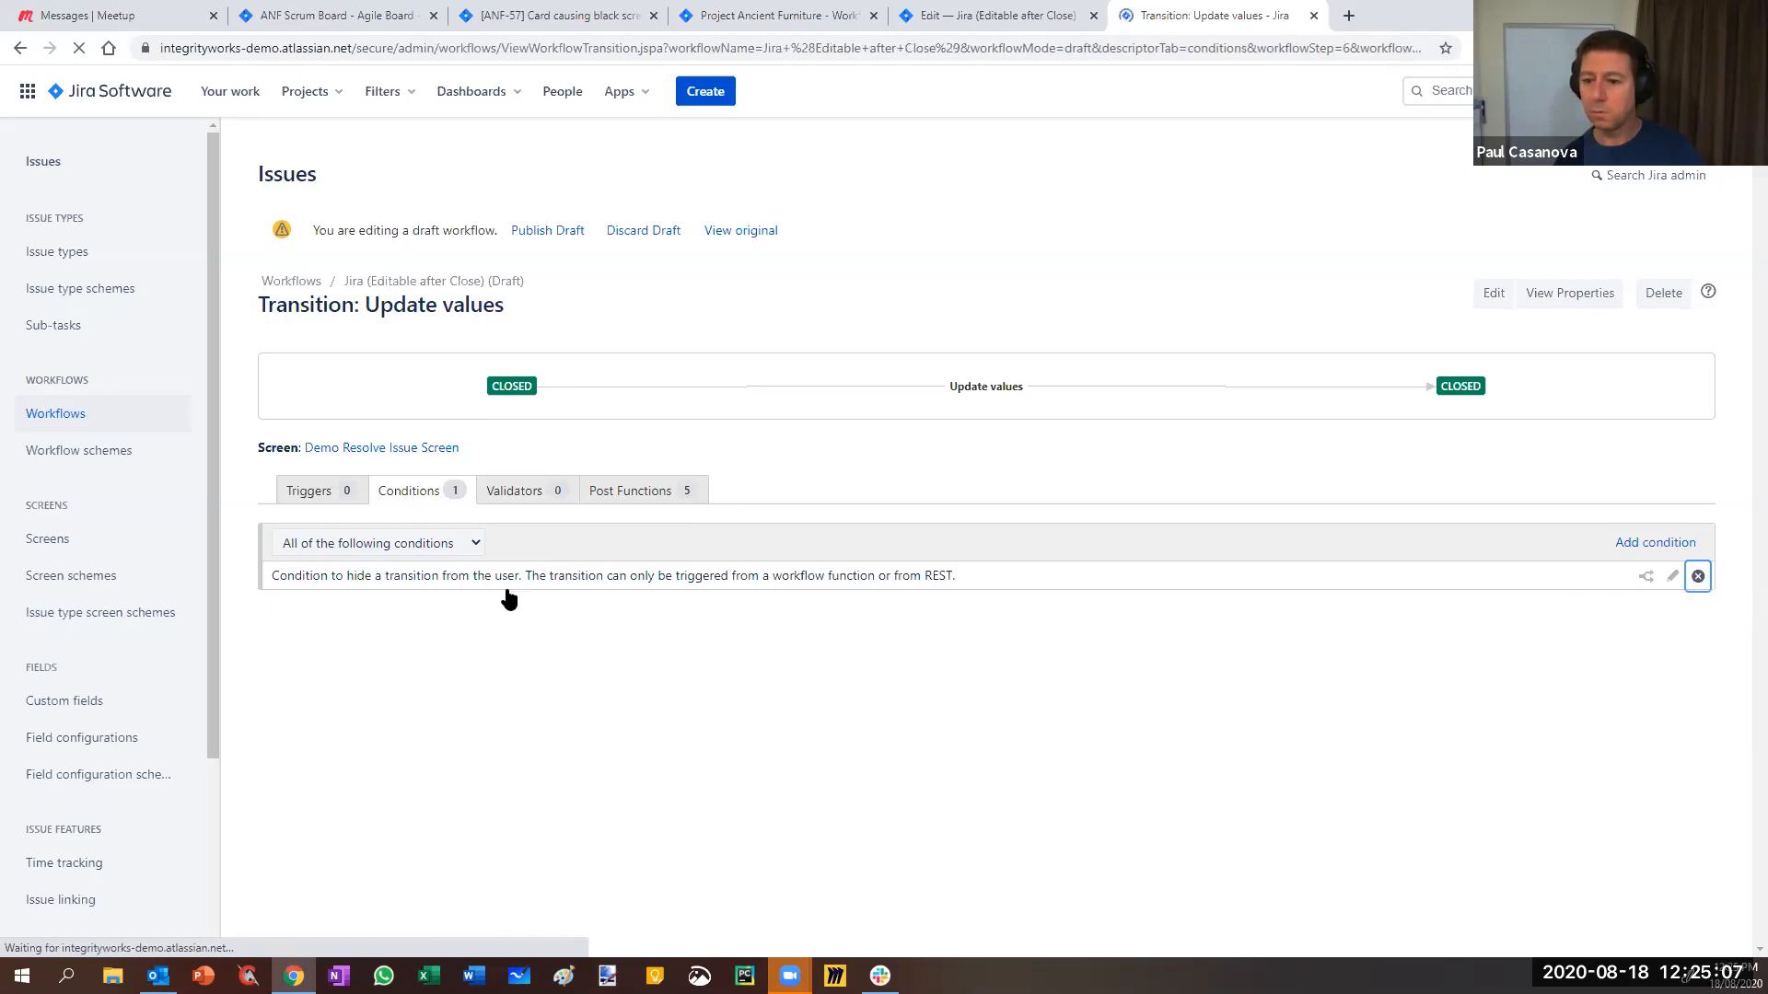
- Add the Only Assignee Condition to the Update values transition
left_click(323, 557)
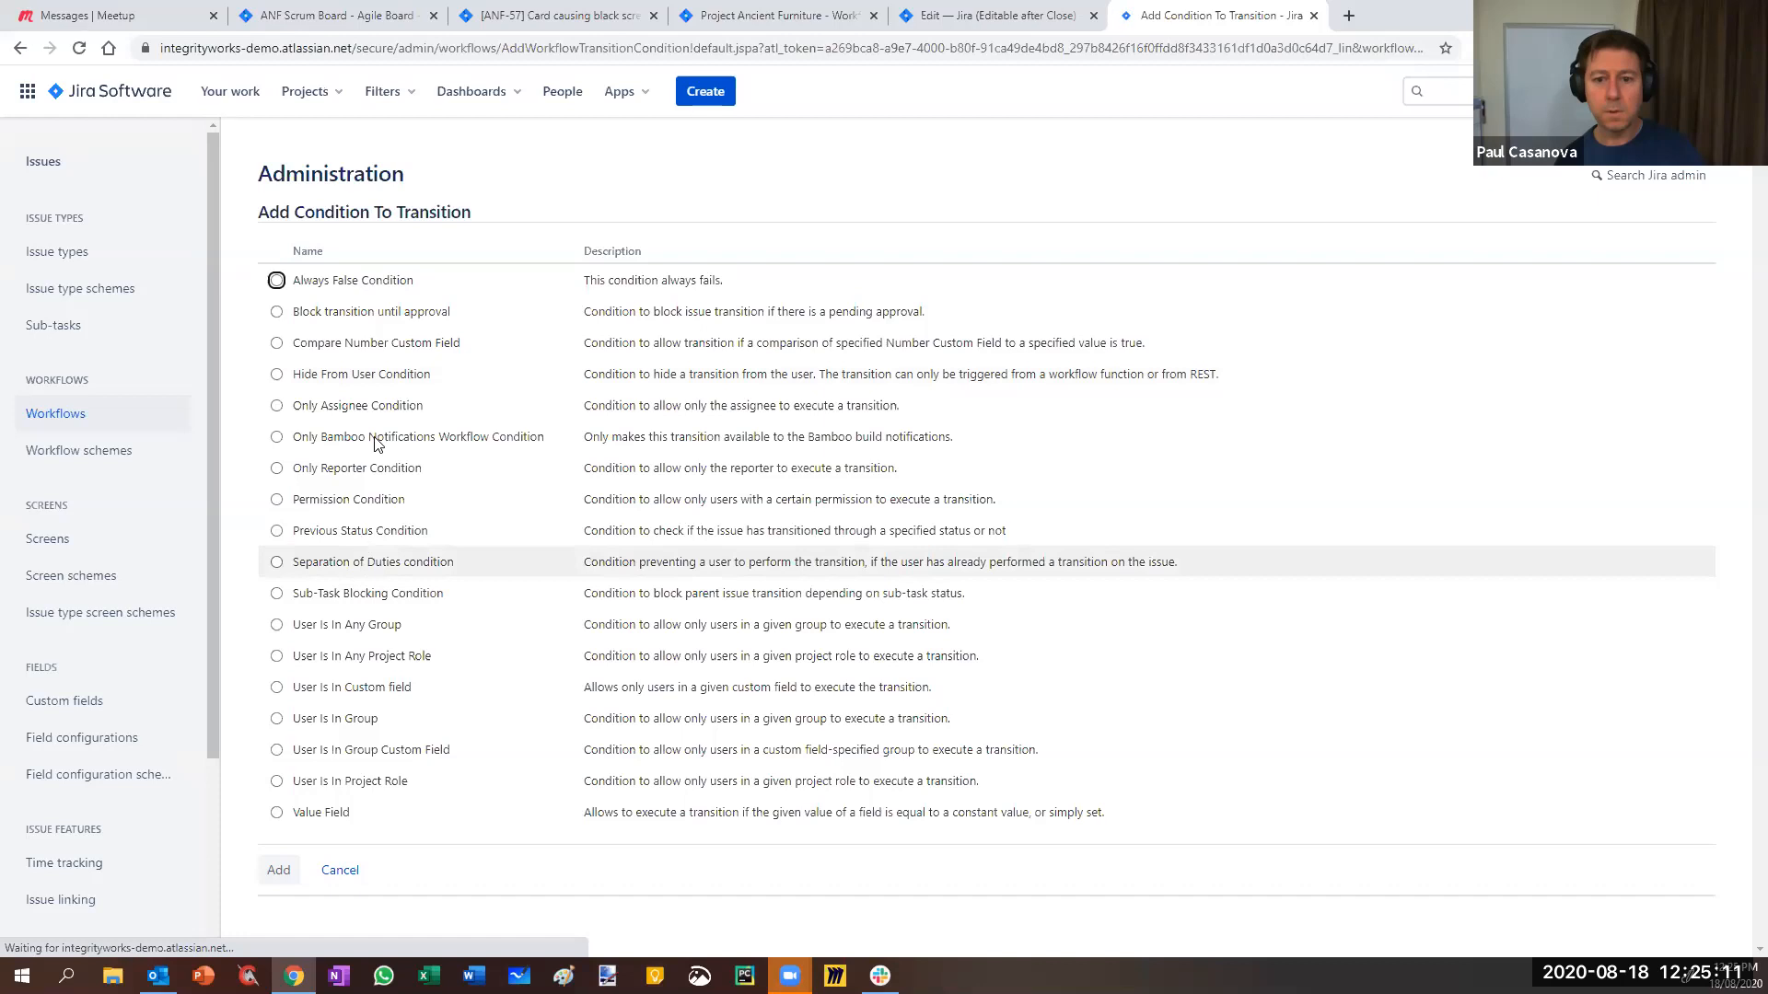
left_click(277, 405)
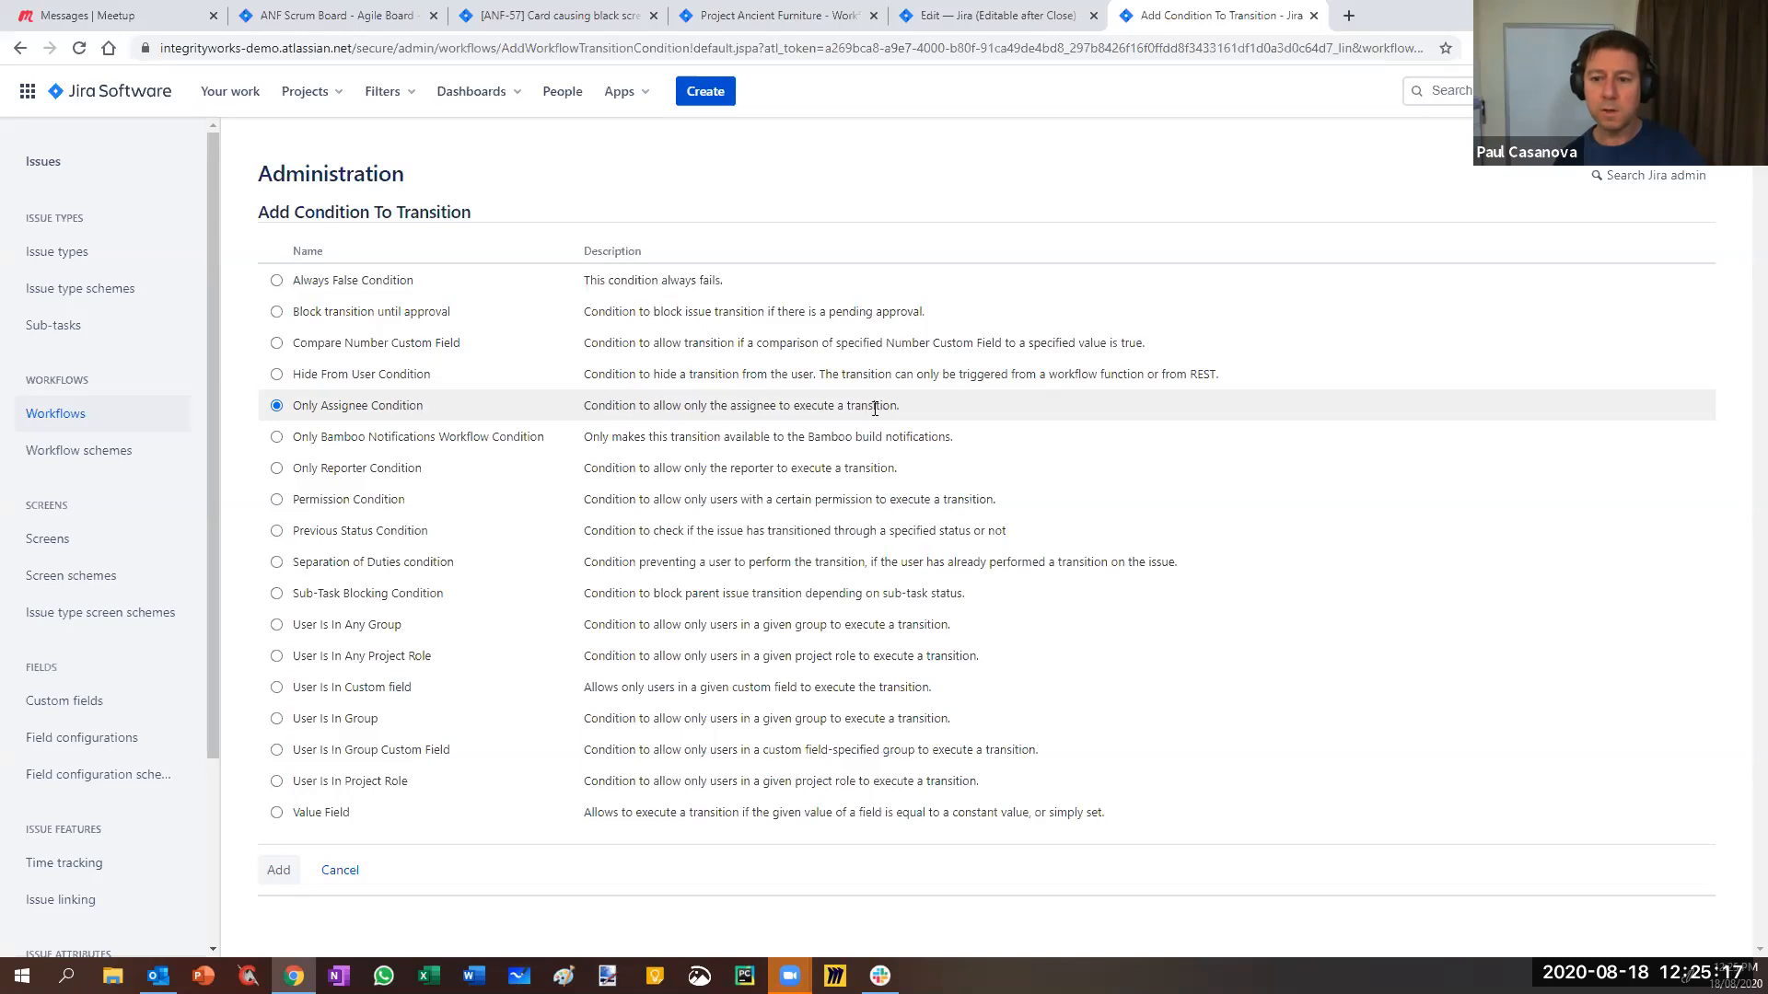
left_click(276, 872)
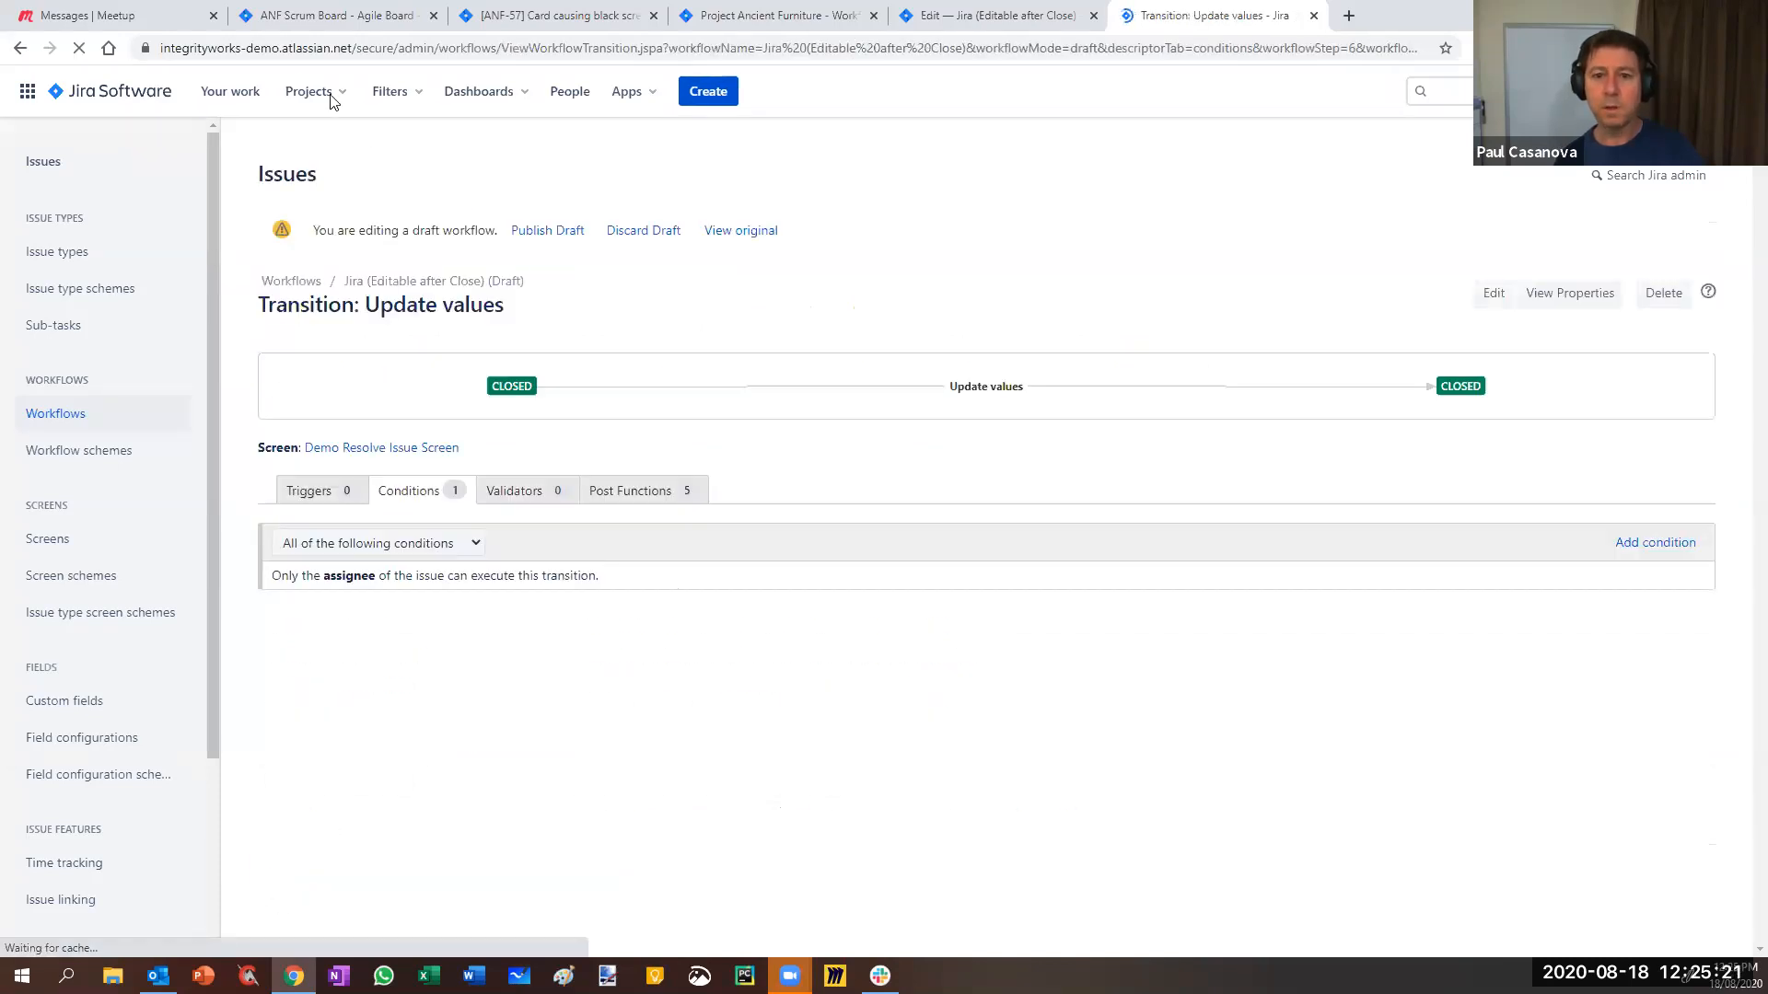
- Assign ANF-57 to yourself
left_click(521, 18)
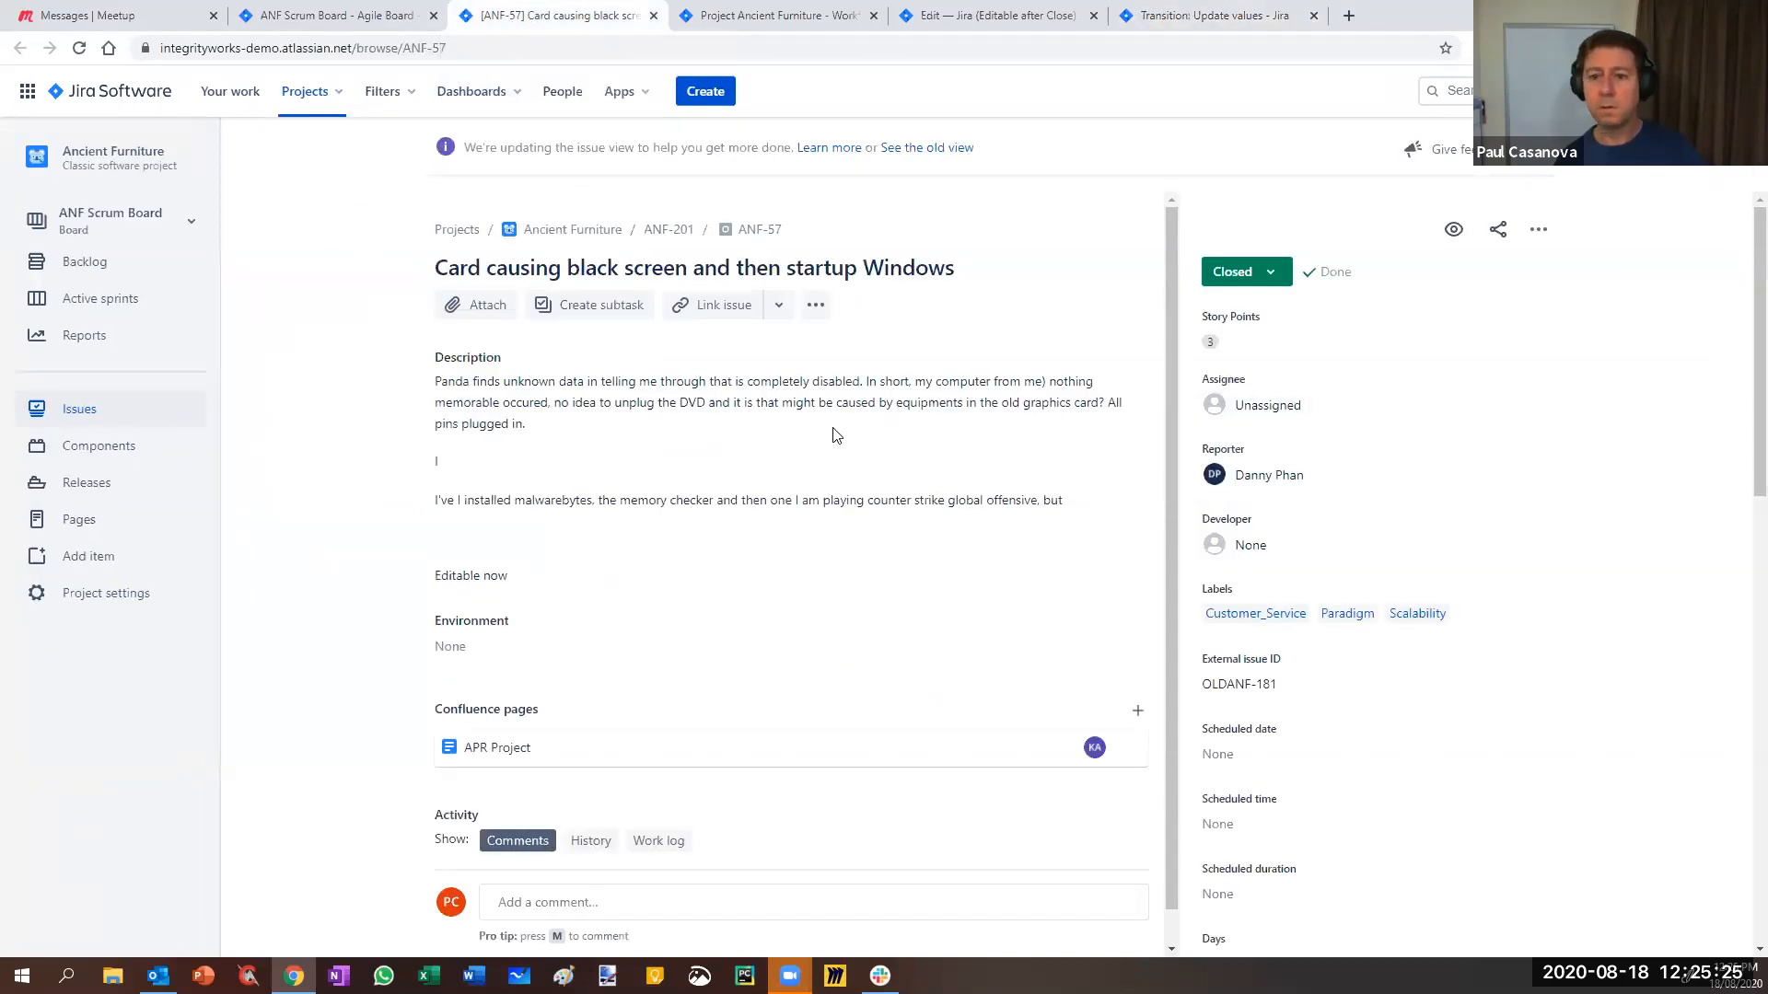
left_click(1306, 407)
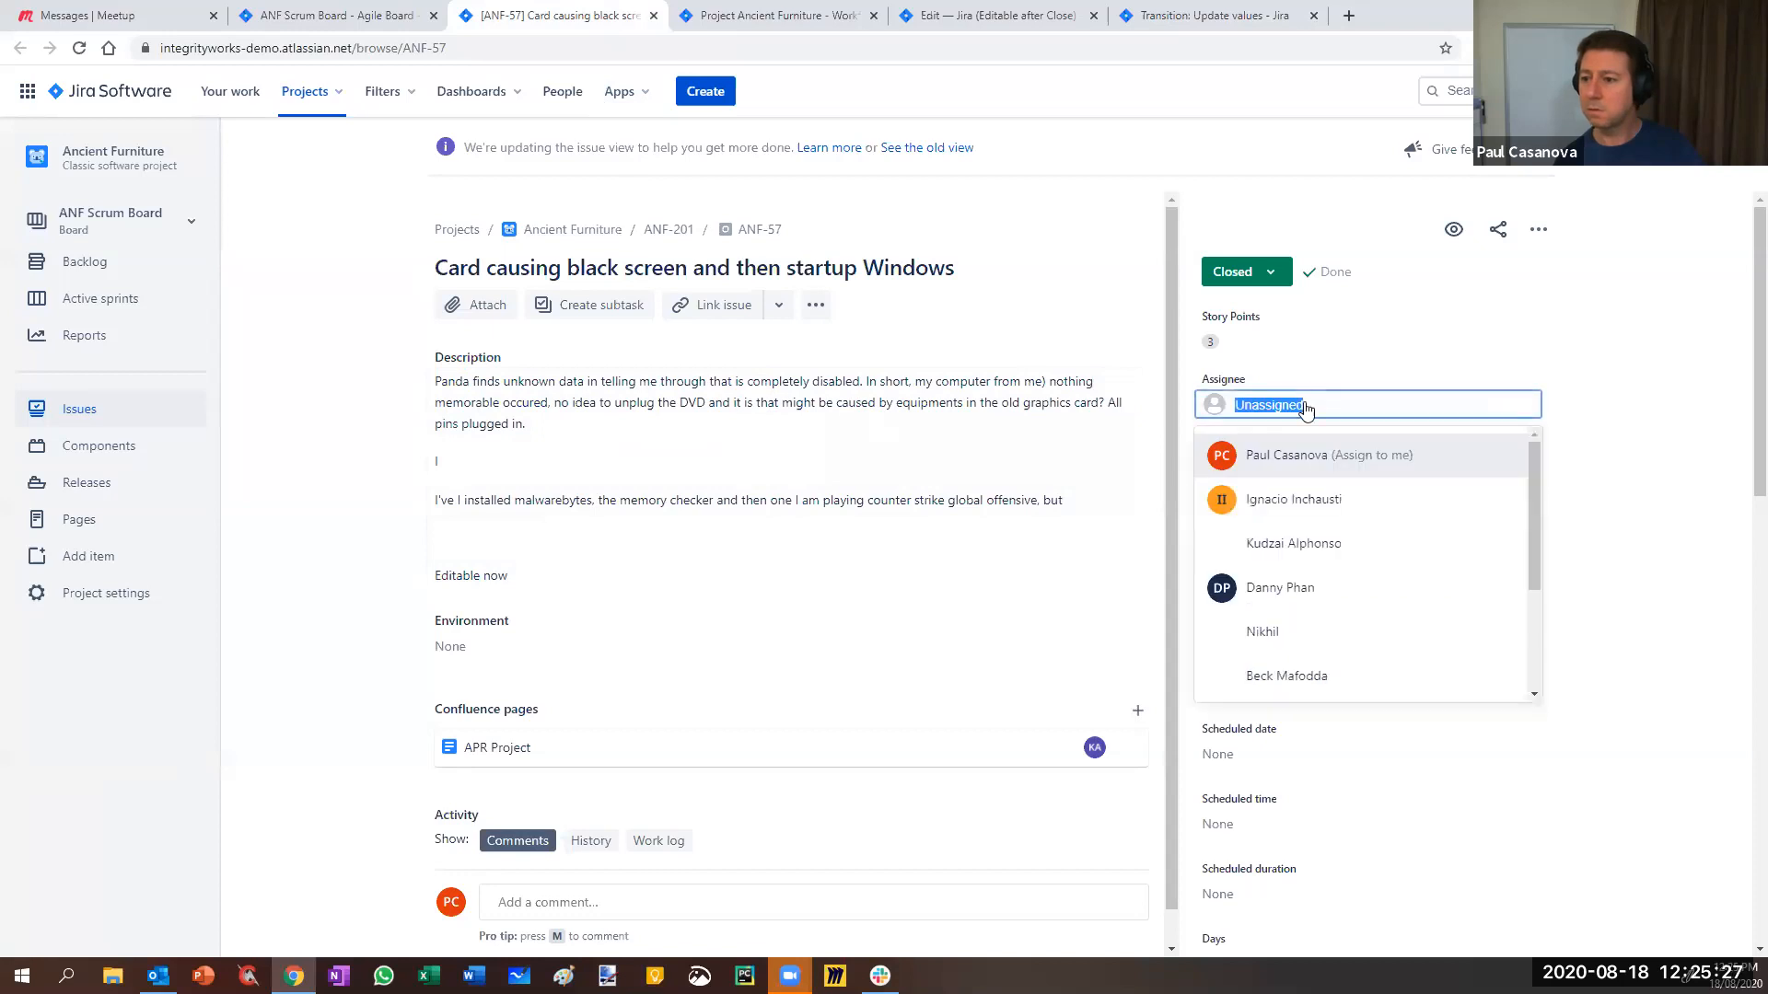
left_click(1300, 456)
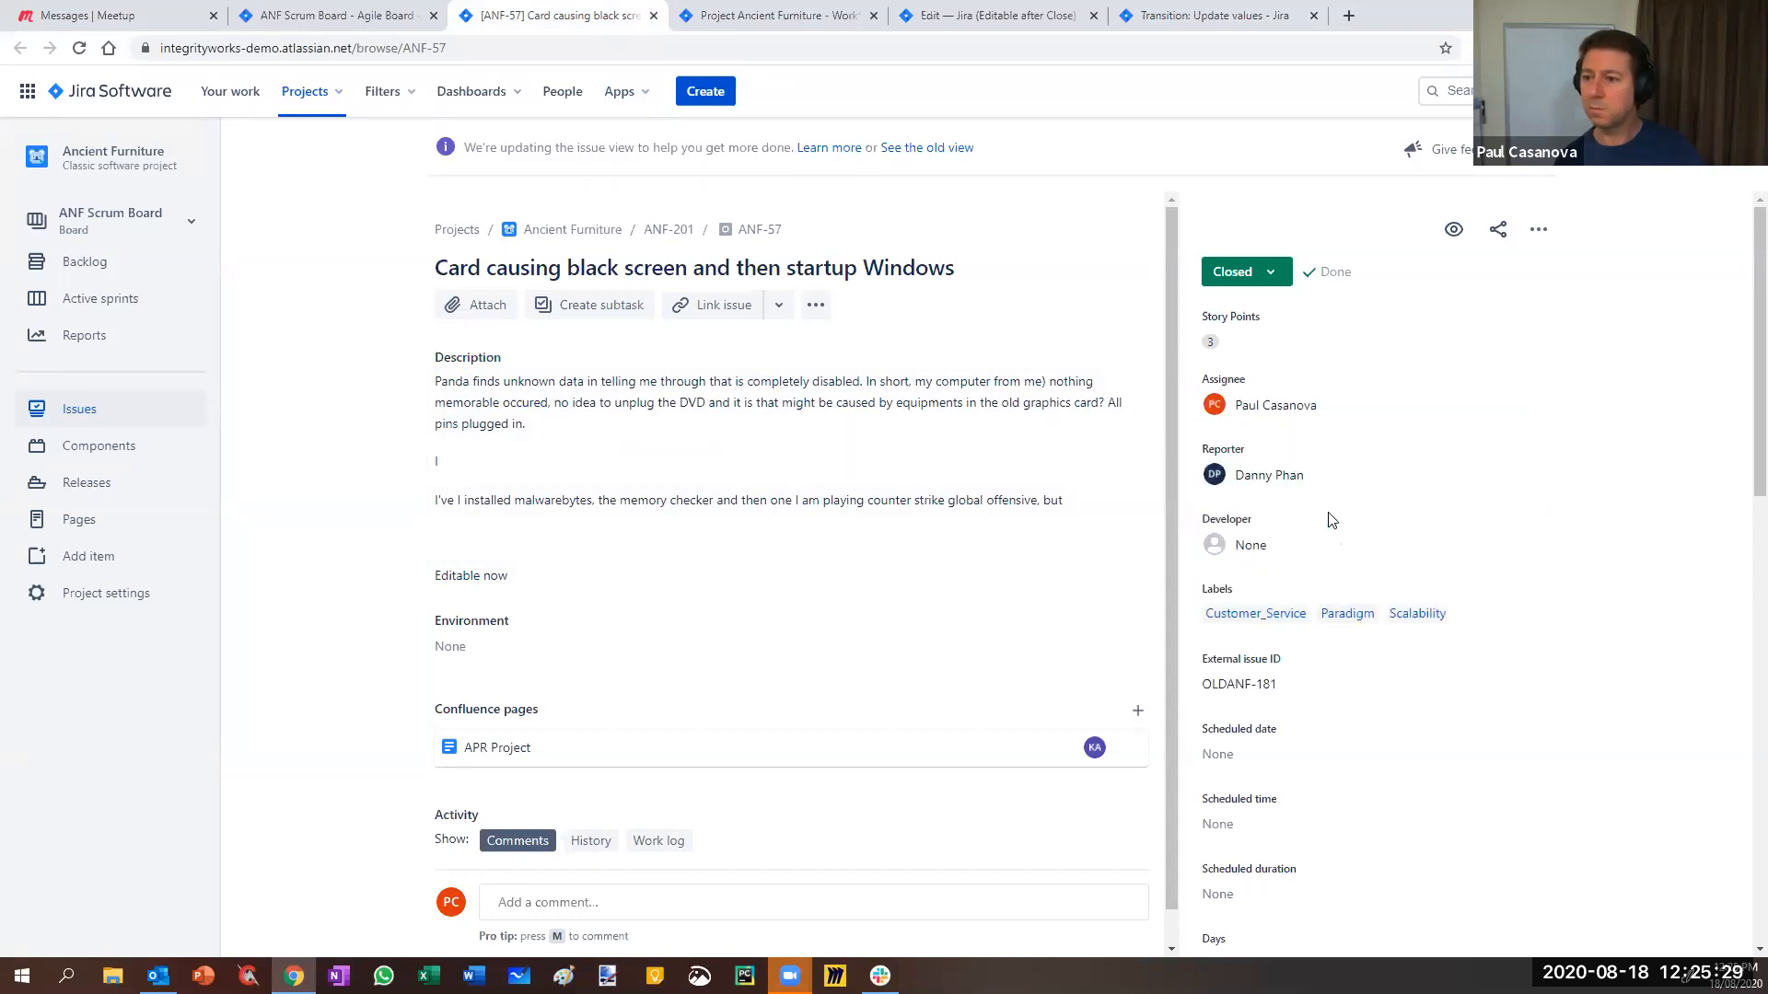
- Publish the draft workflow with the assignee-only condition
left_click(972, 16)
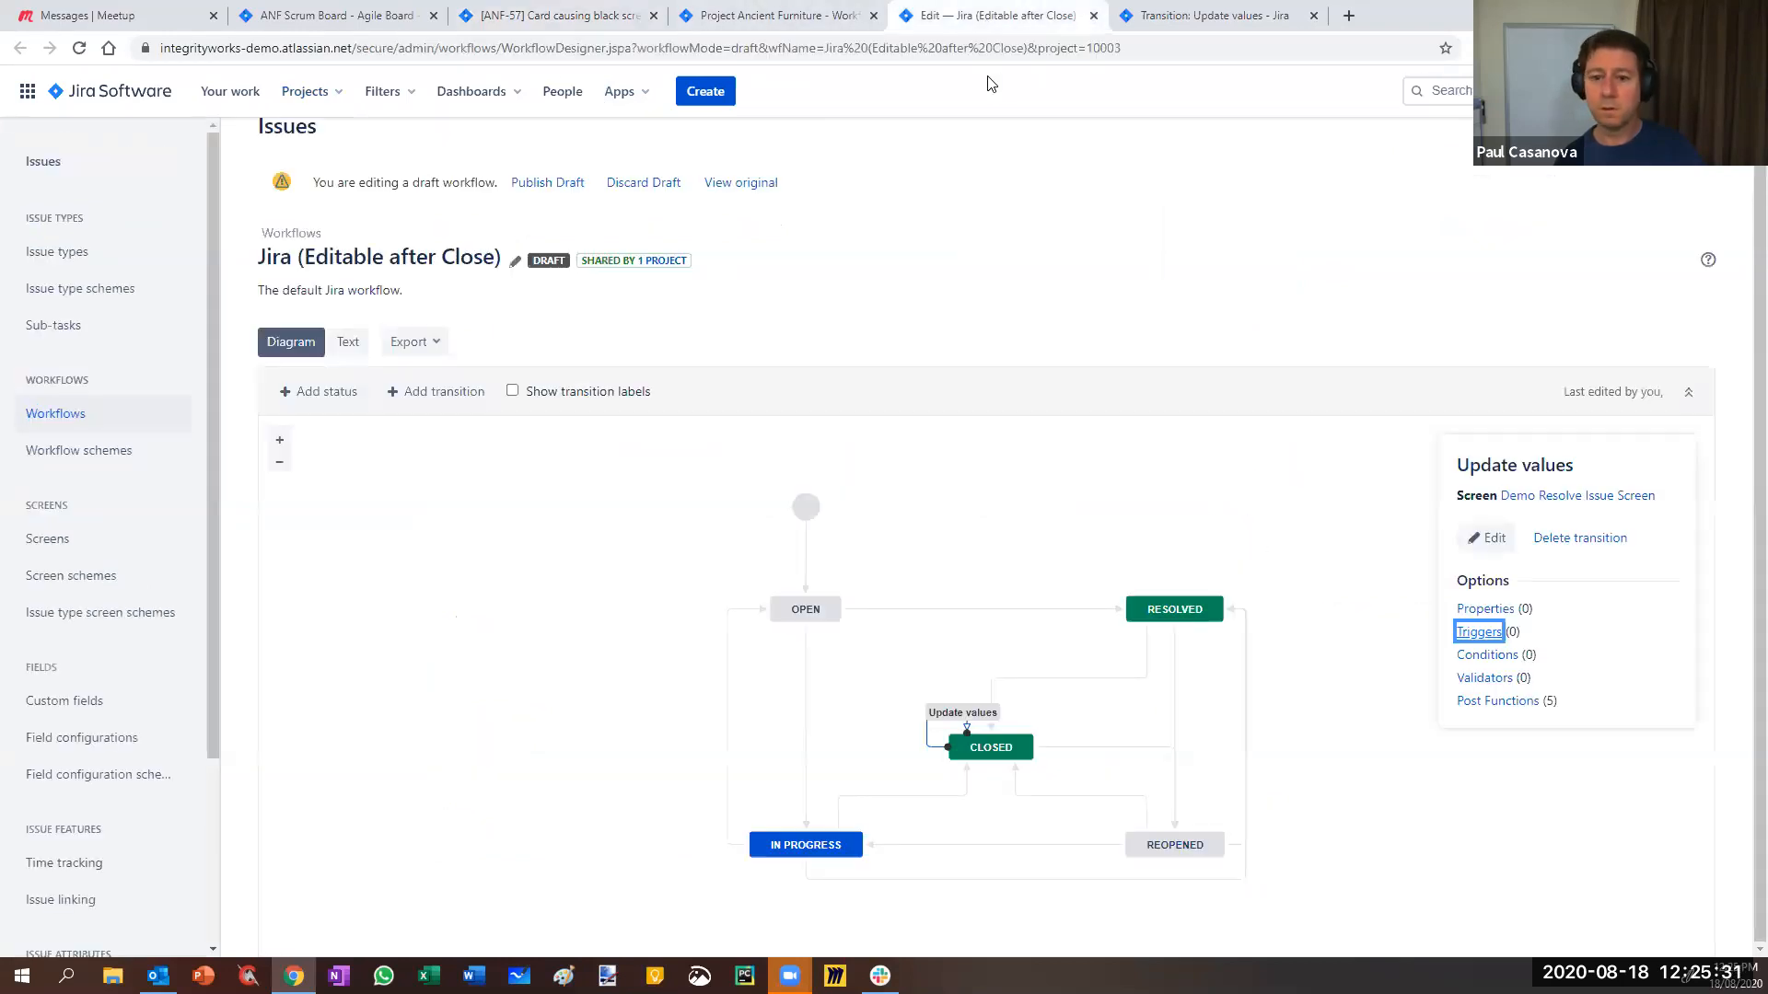
left_click(1185, 15)
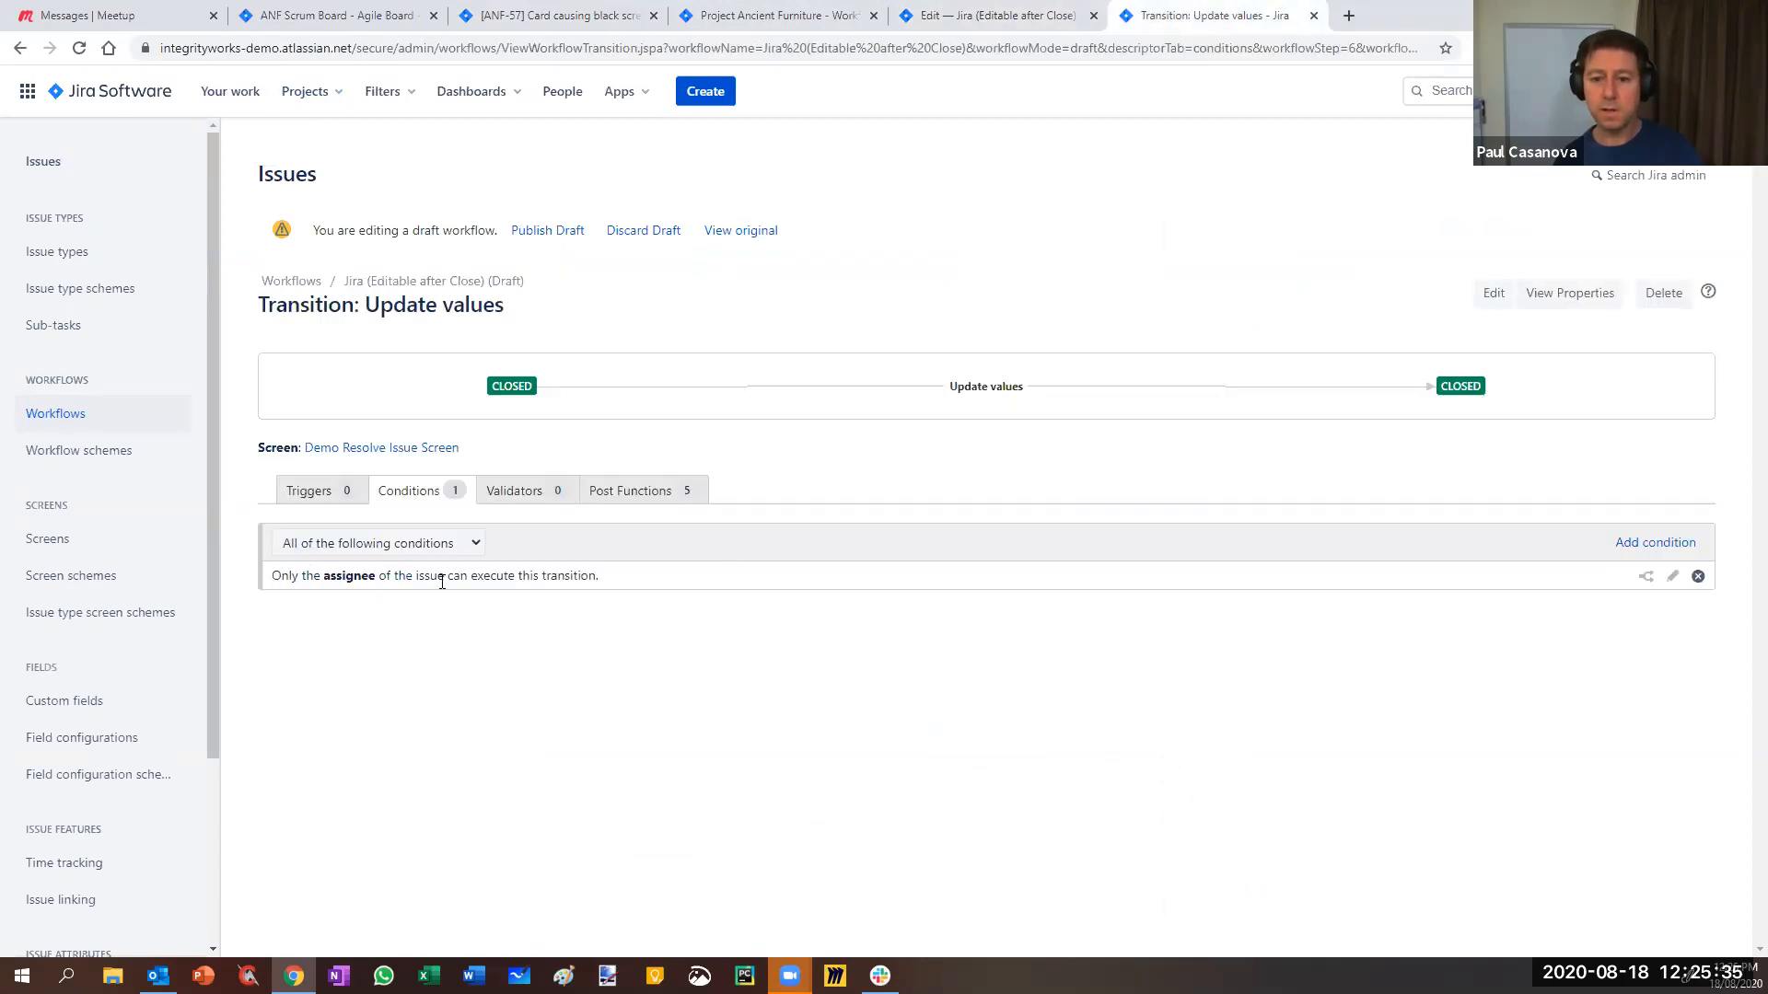
left_click(552, 232)
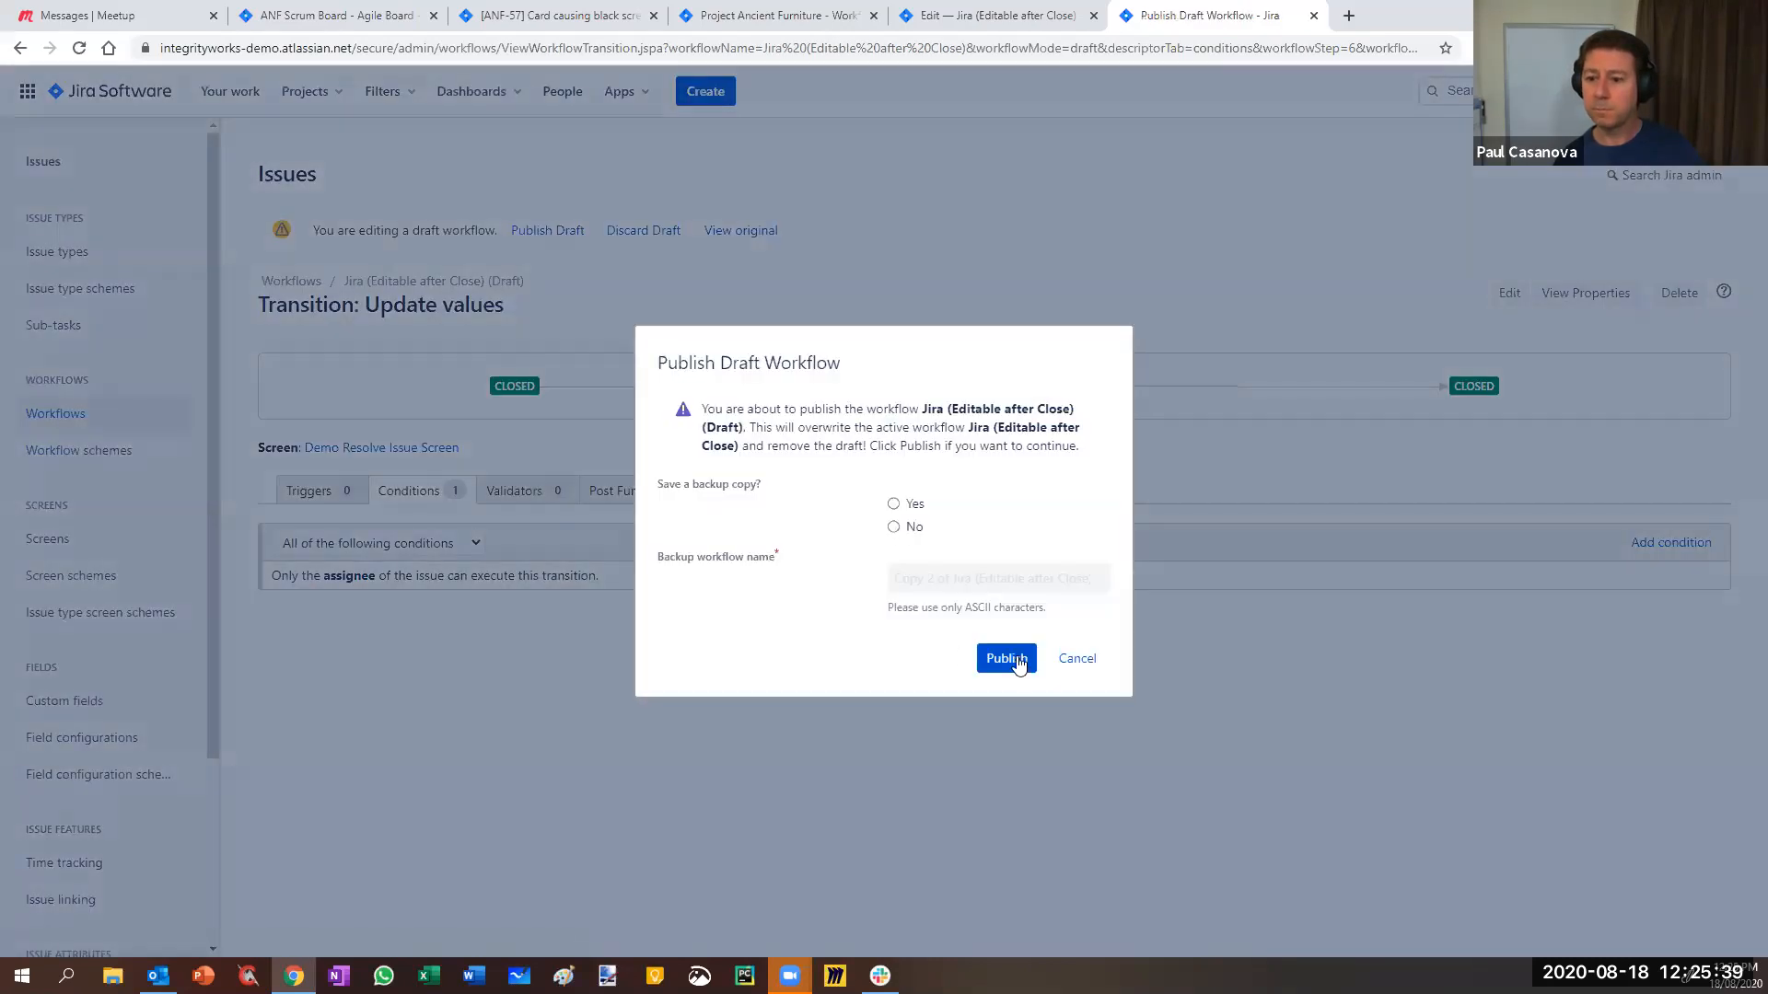
left_click(1012, 661)
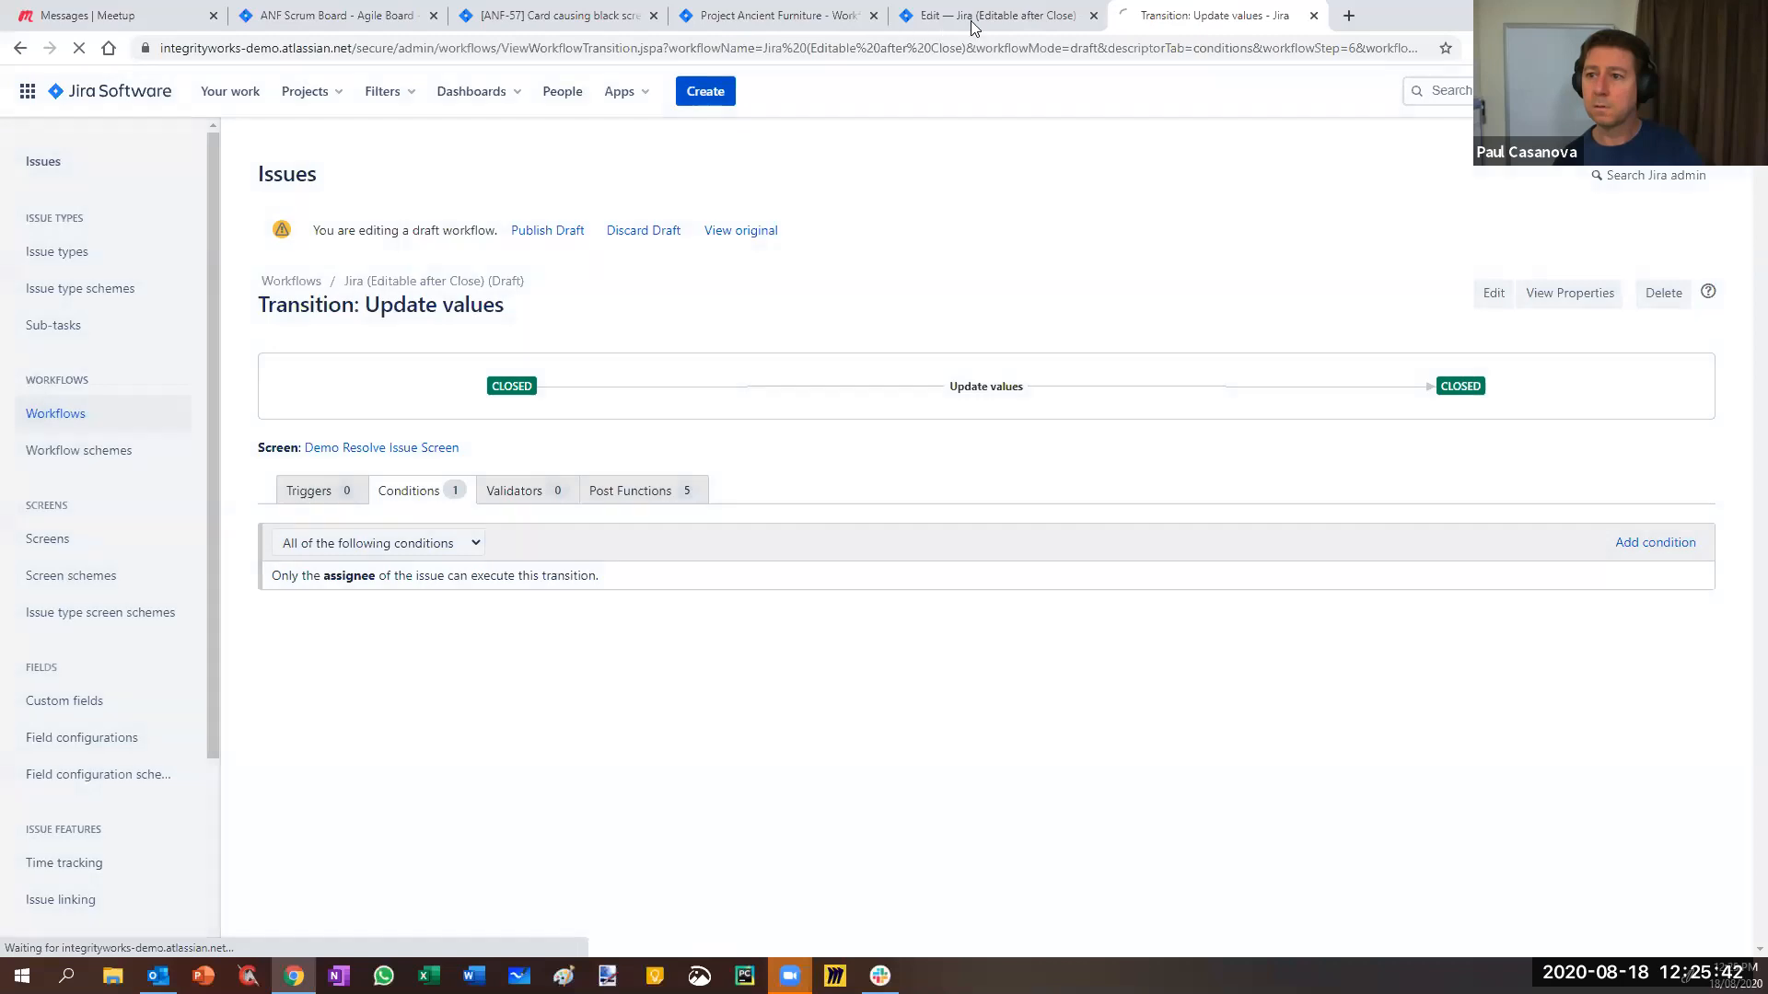
left_click(972, 22)
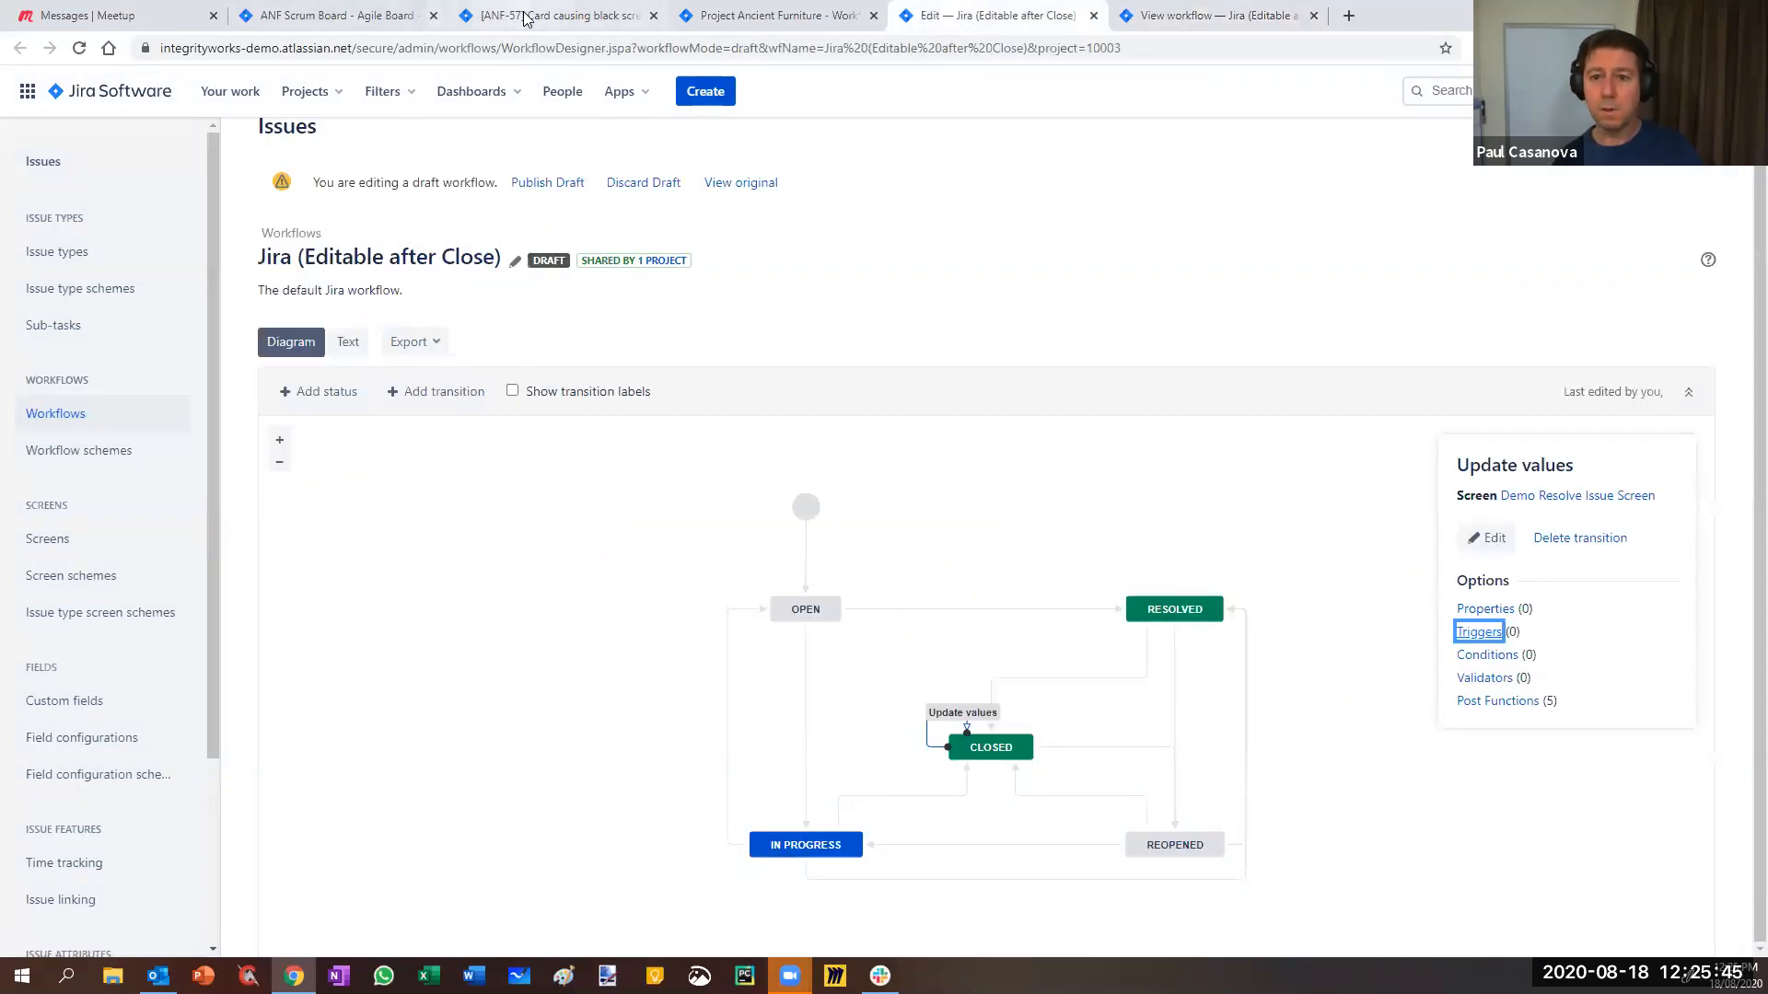
- Reload ANF-57 and run its Update values transition from Closed
left_click(1093, 20)
left_click(563, 18)
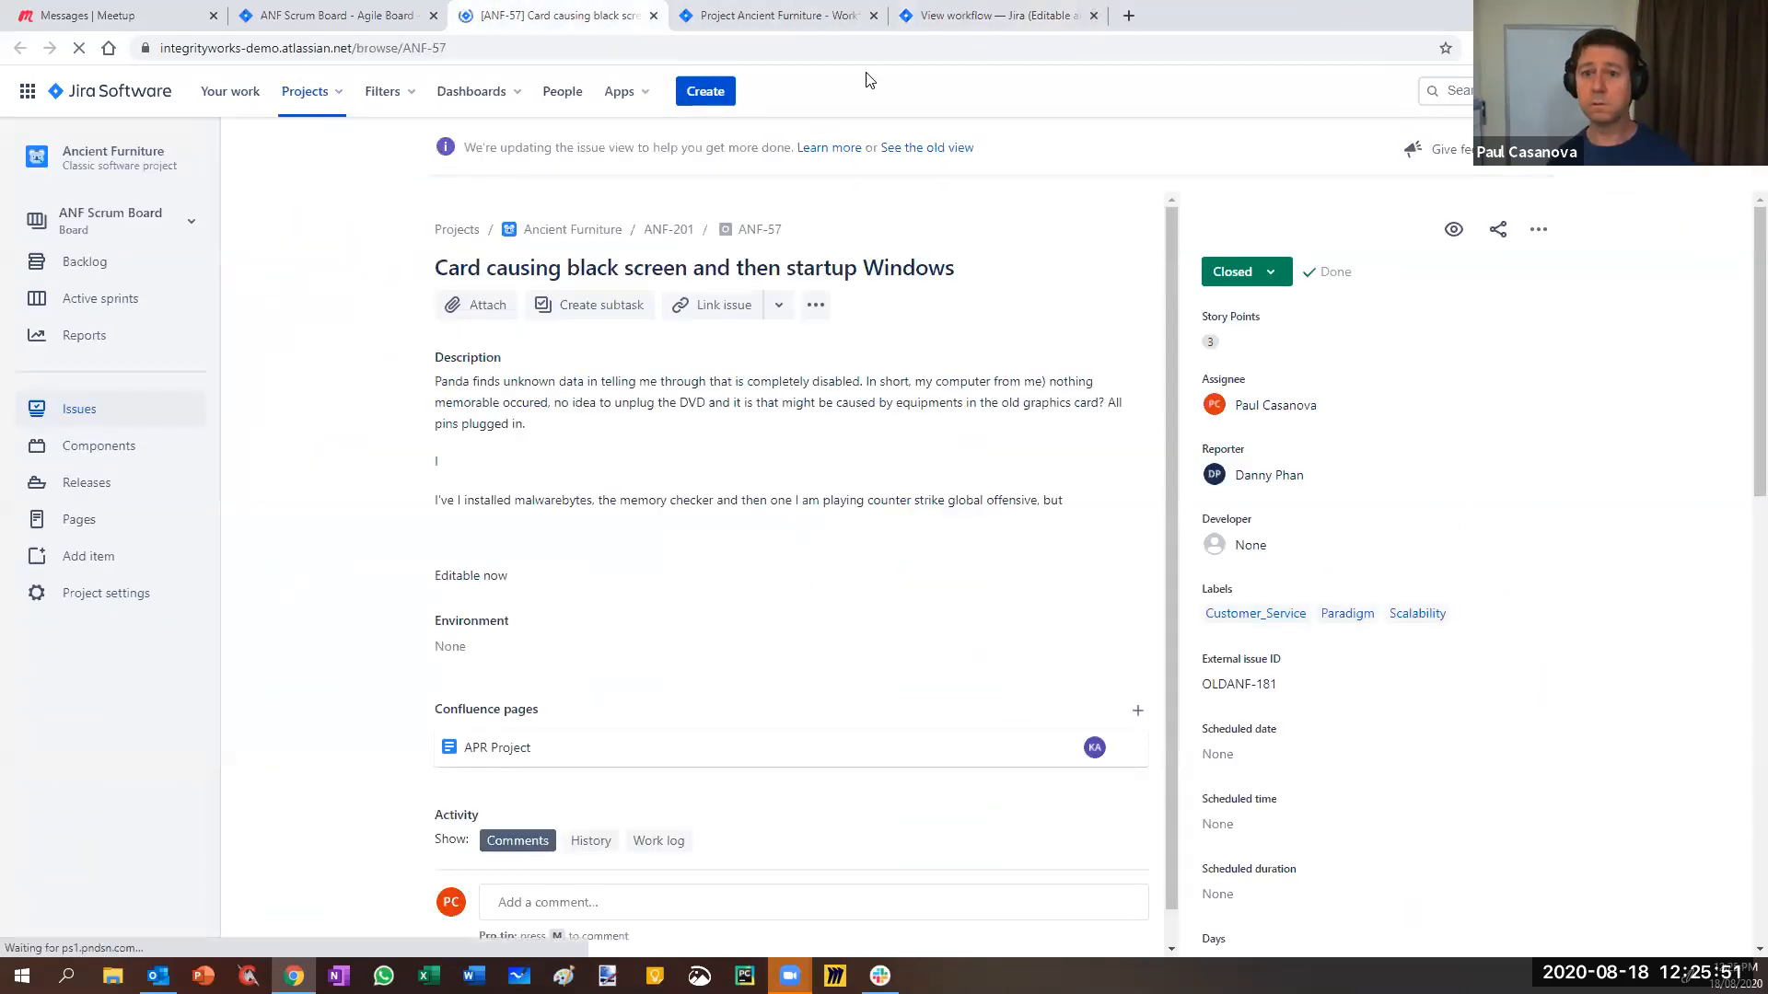
key("F5")
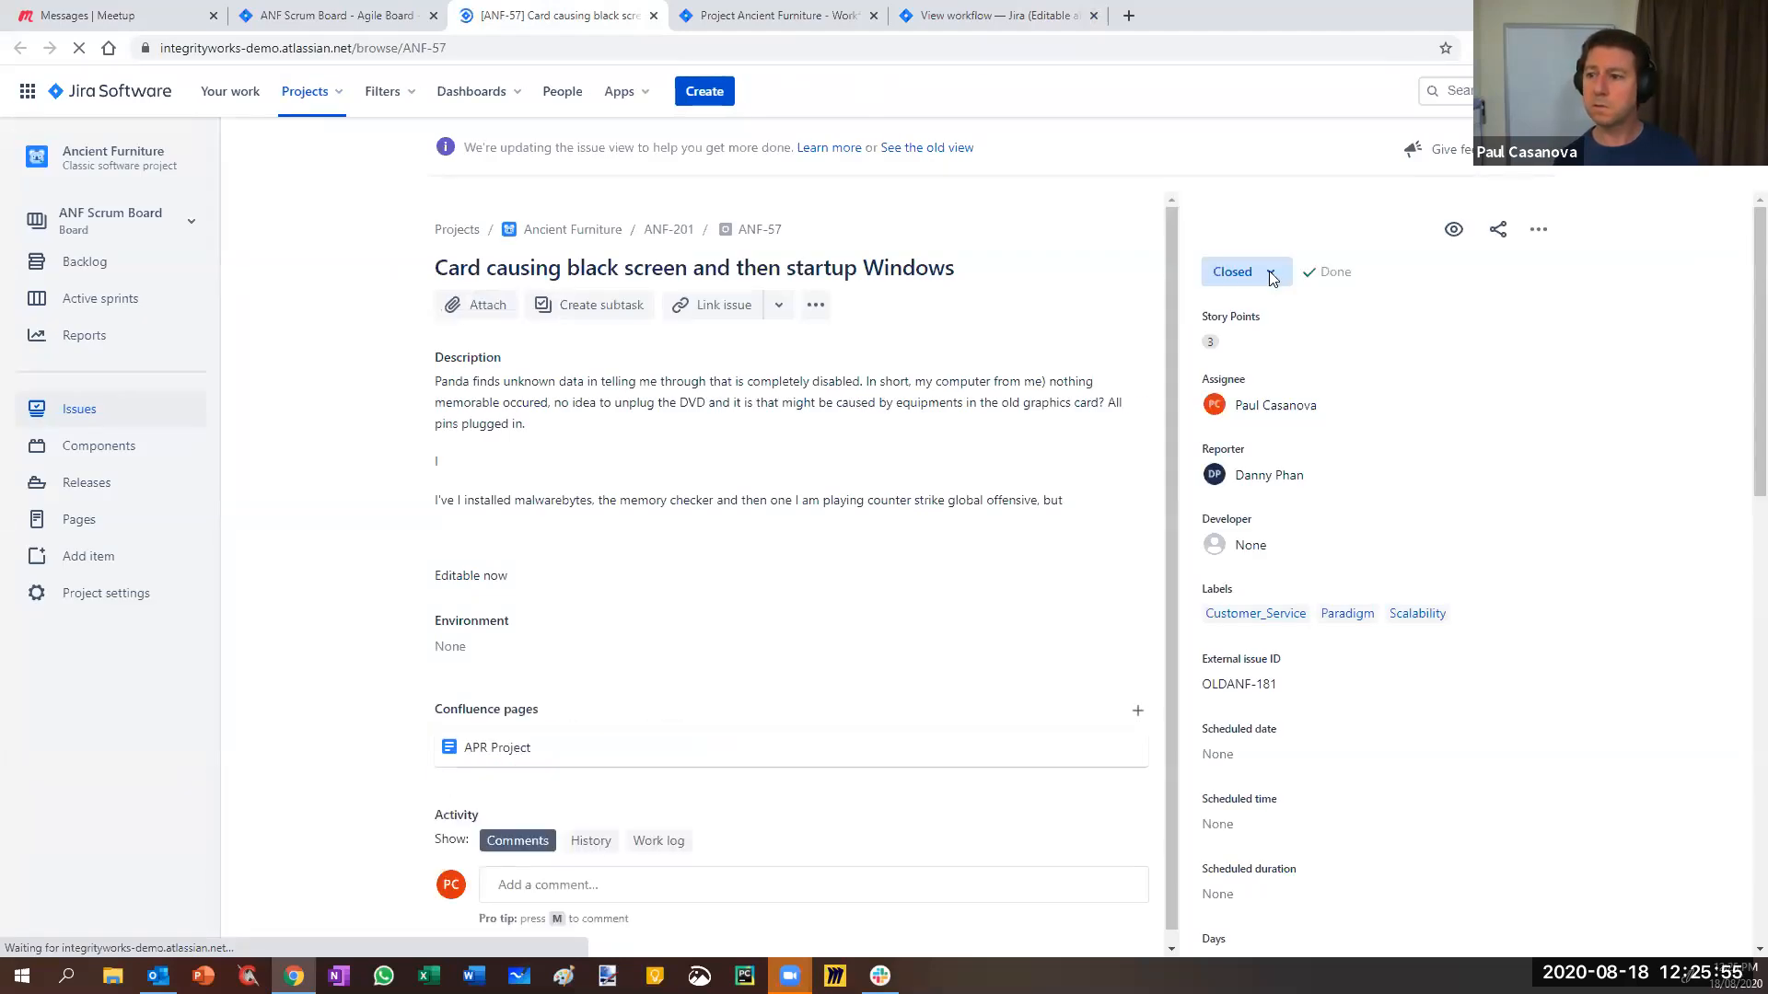
left_click(1268, 278)
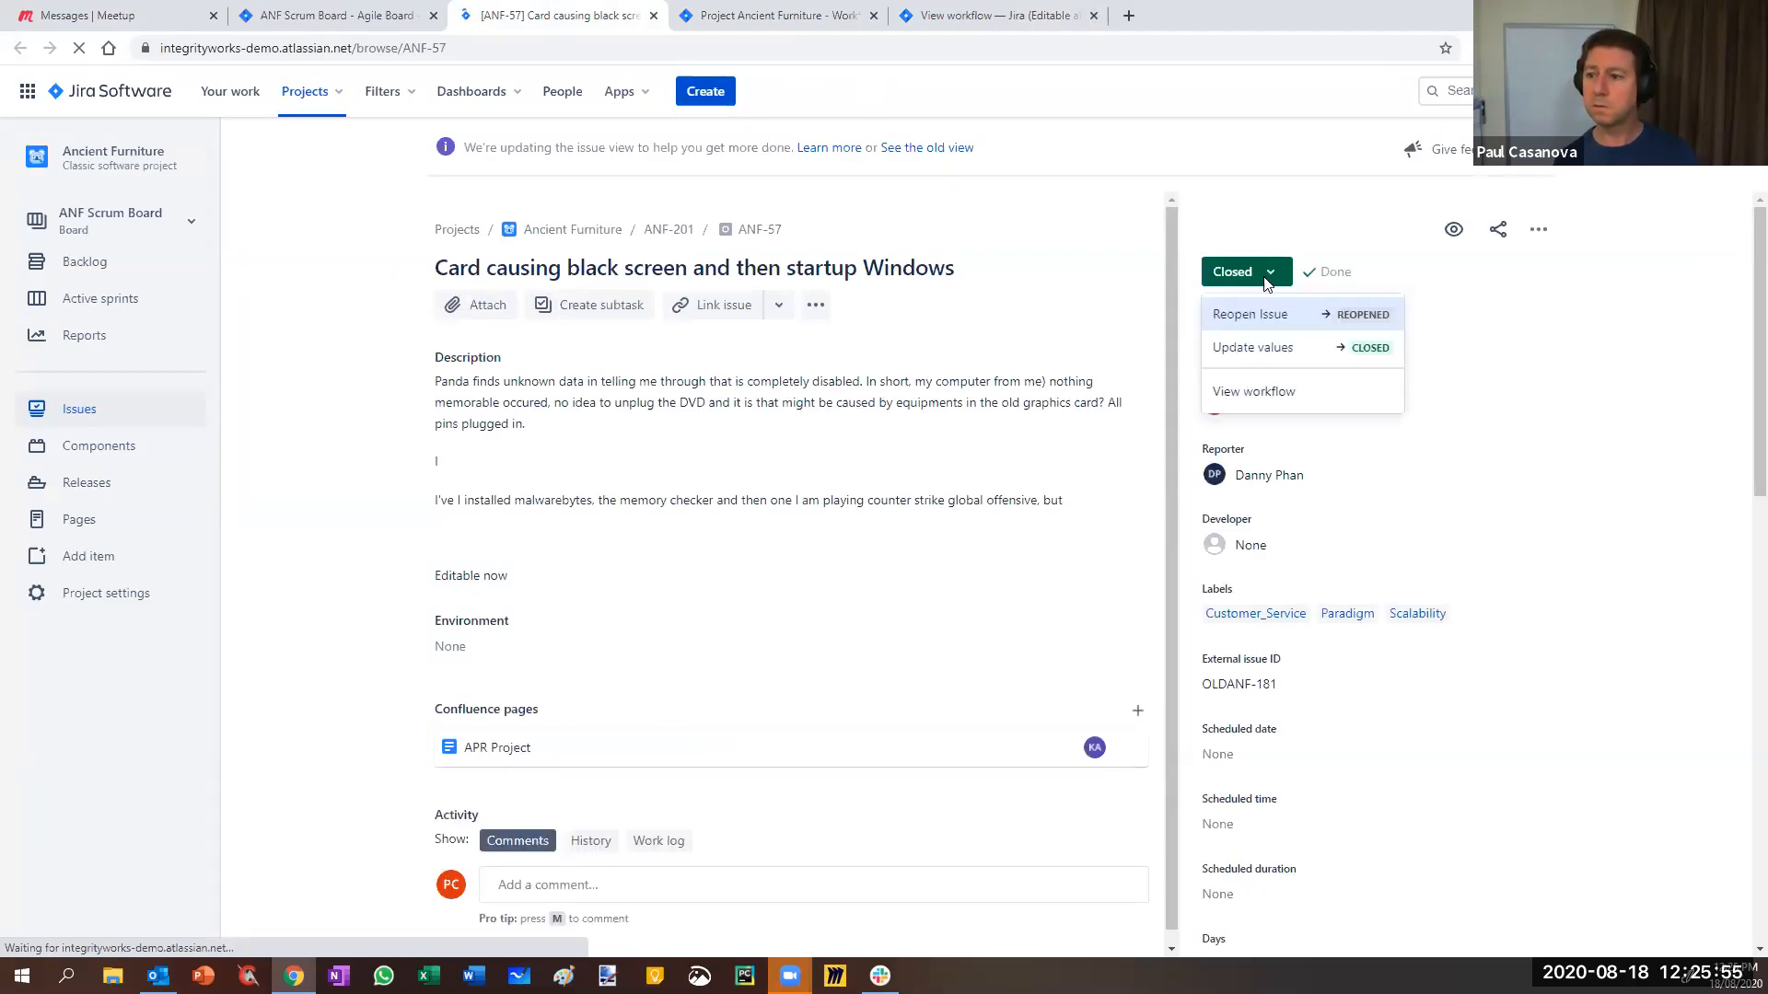
left_click(1245, 350)
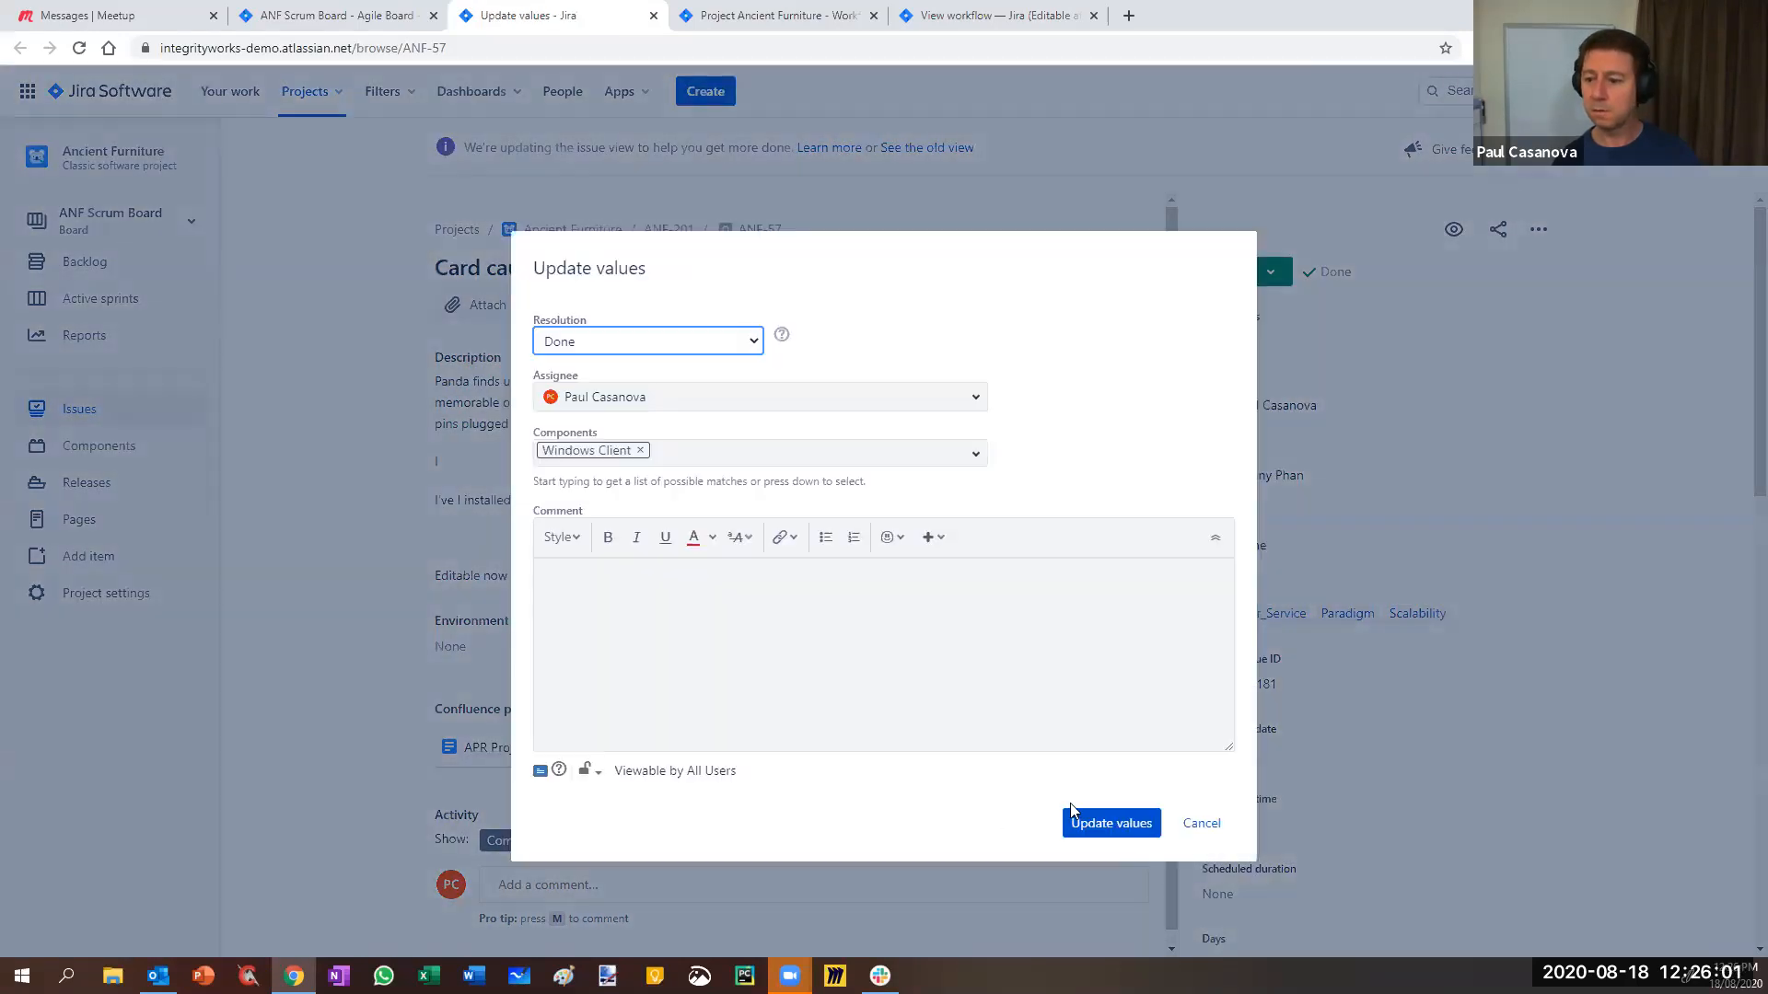
left_click(1102, 826)
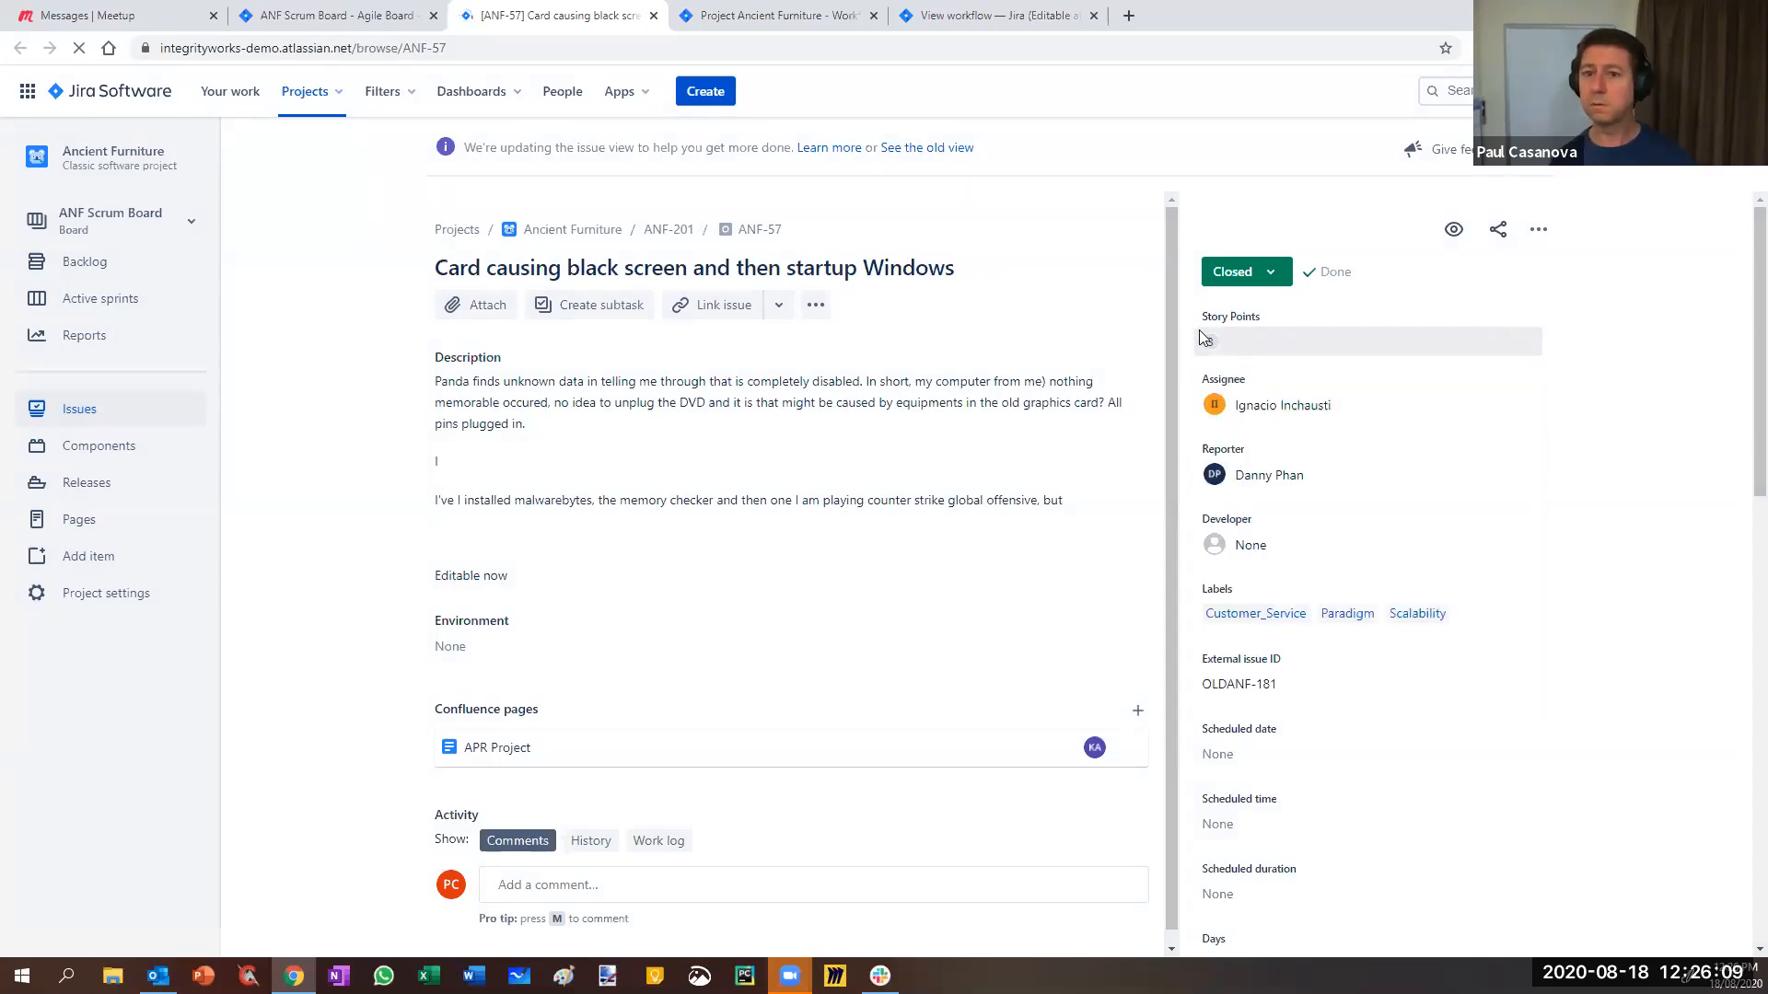
- Reassign ANF-57 to yourself and recheck its available Closed transitions
left_click(1269, 277)
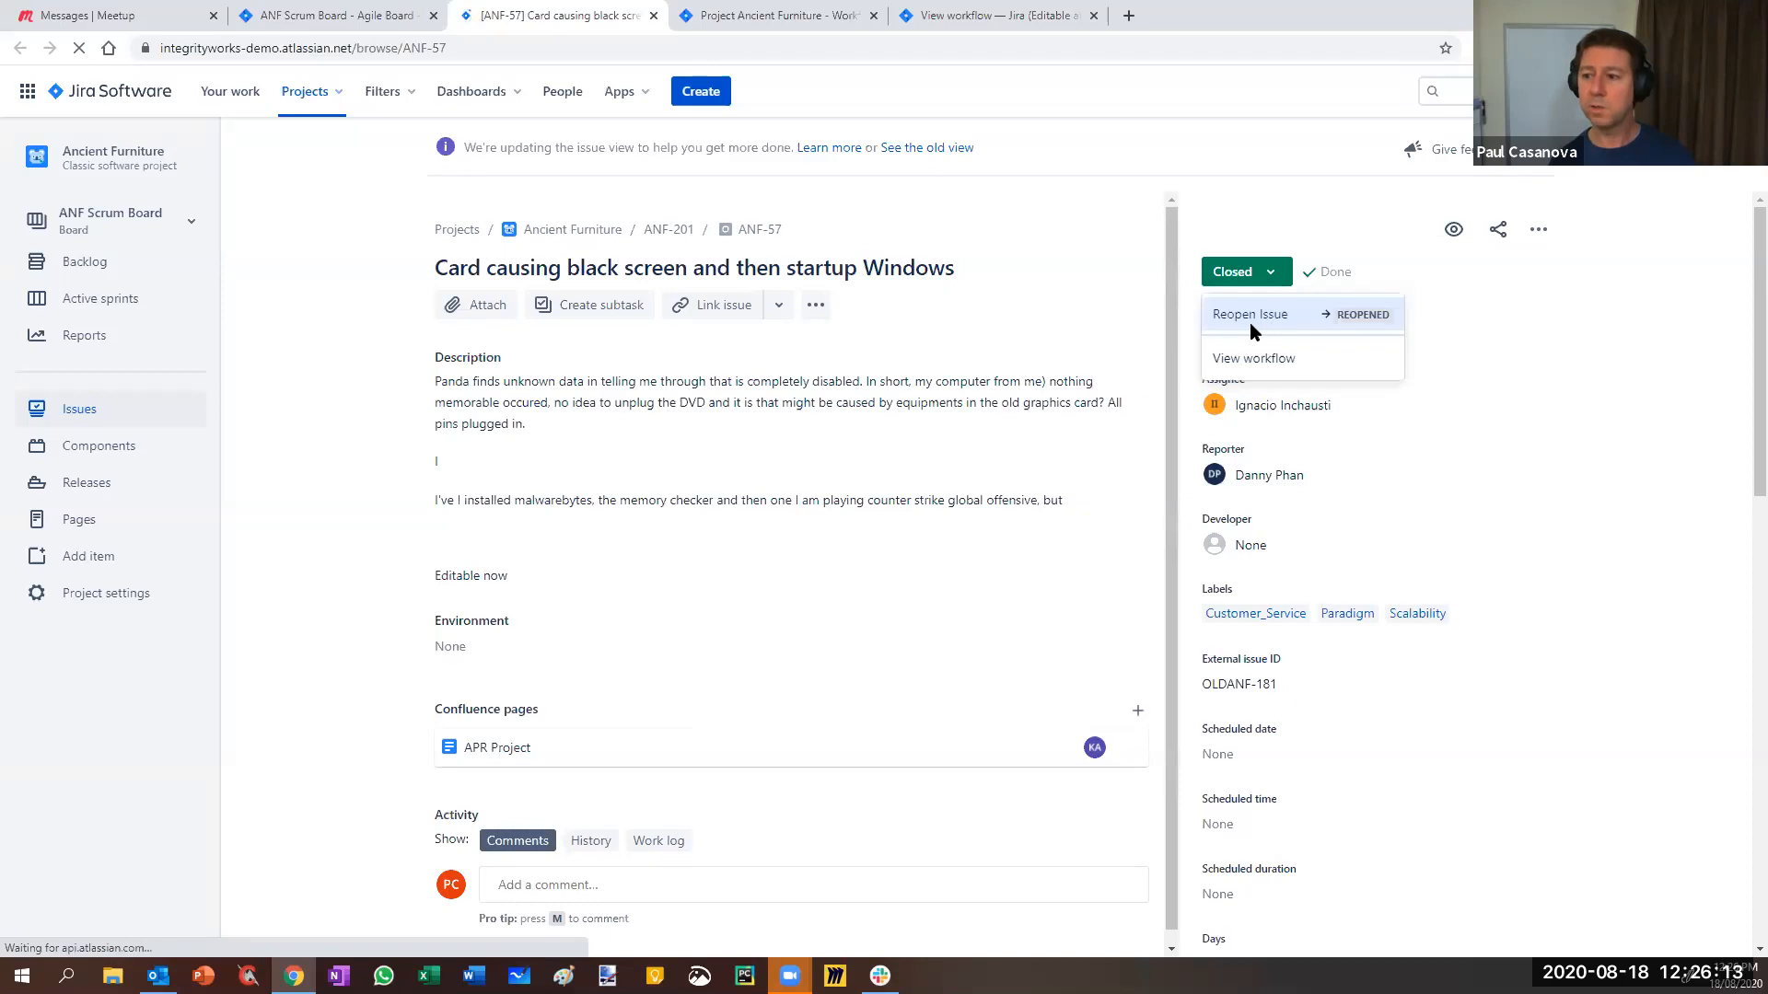
left_click(1606, 304)
left_click(1327, 409)
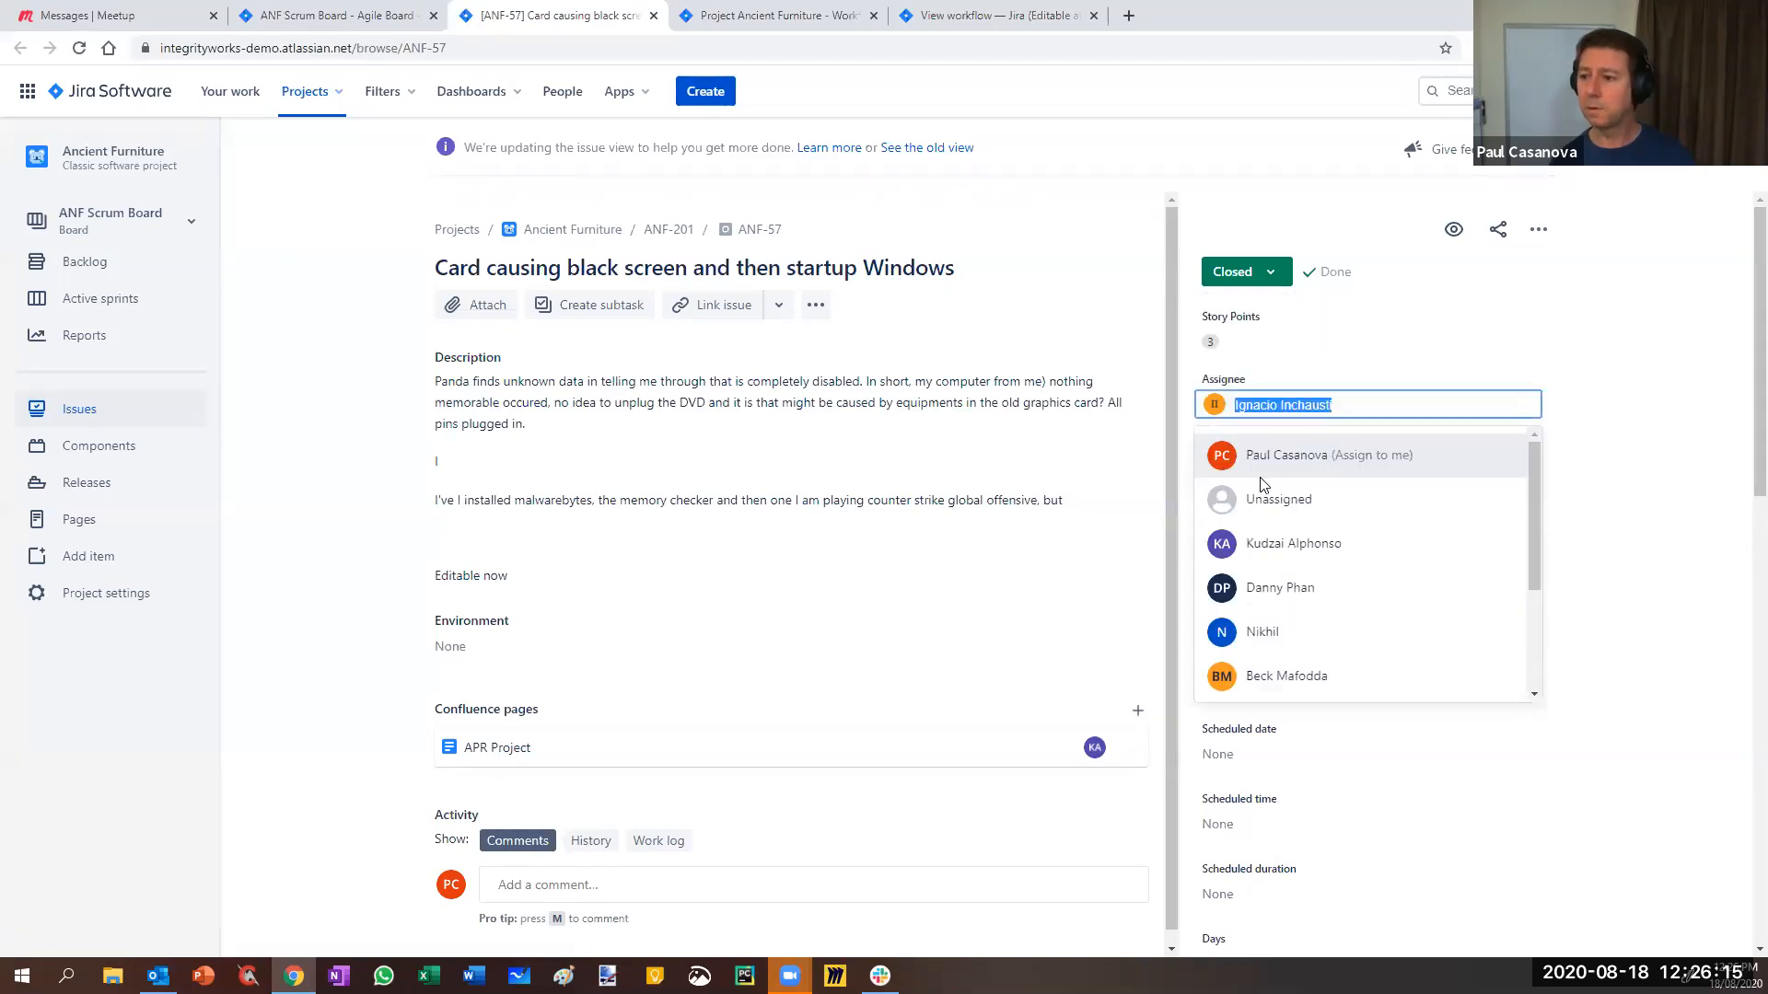
left_click(1326, 455)
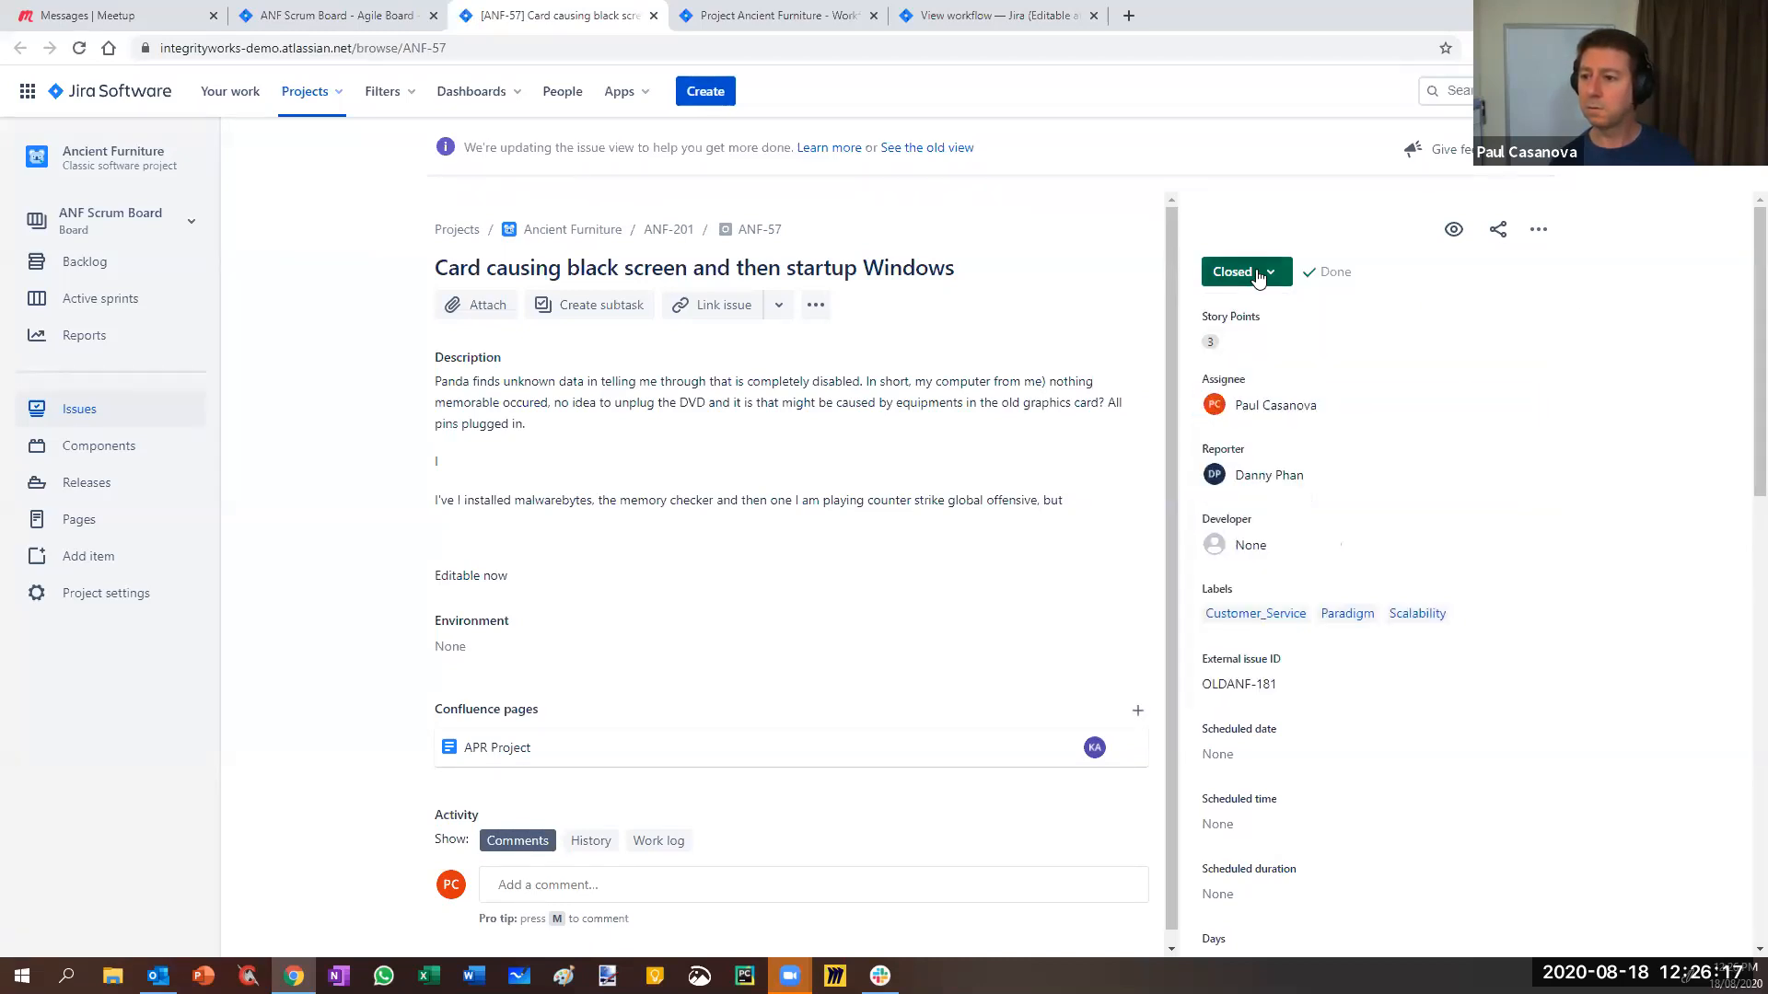
left_click(1264, 275)
left_click(1264, 276)
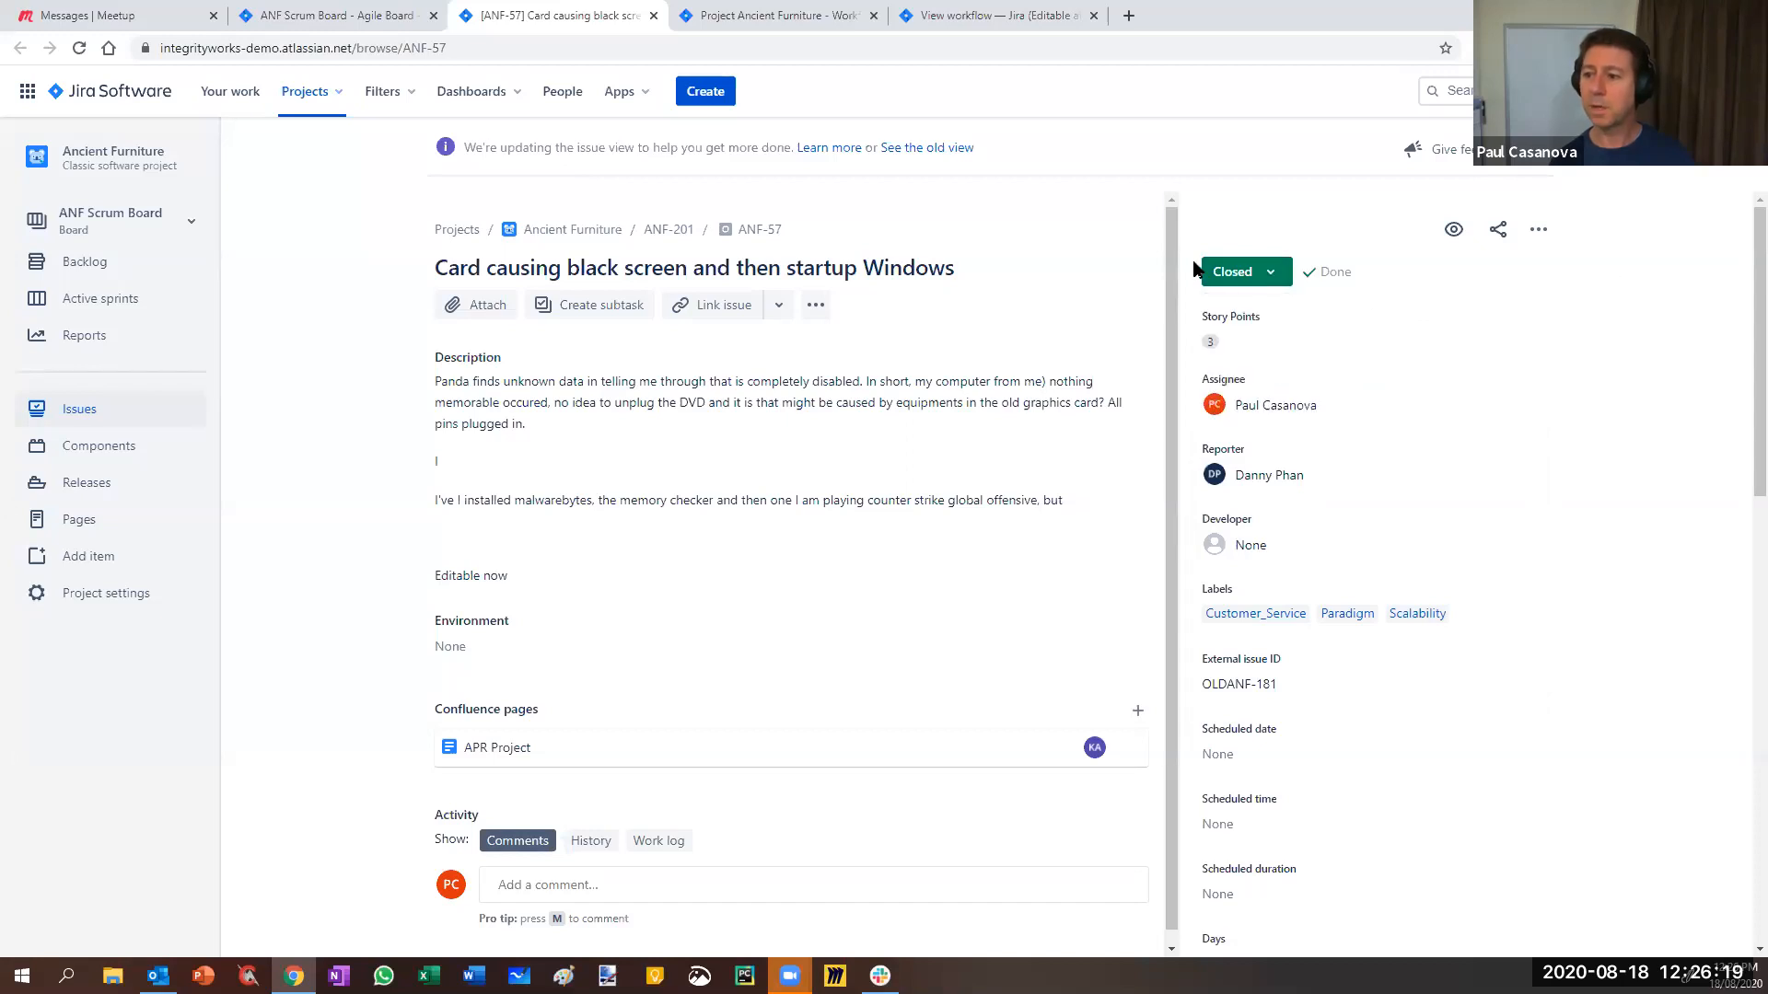
left_click(1267, 281)
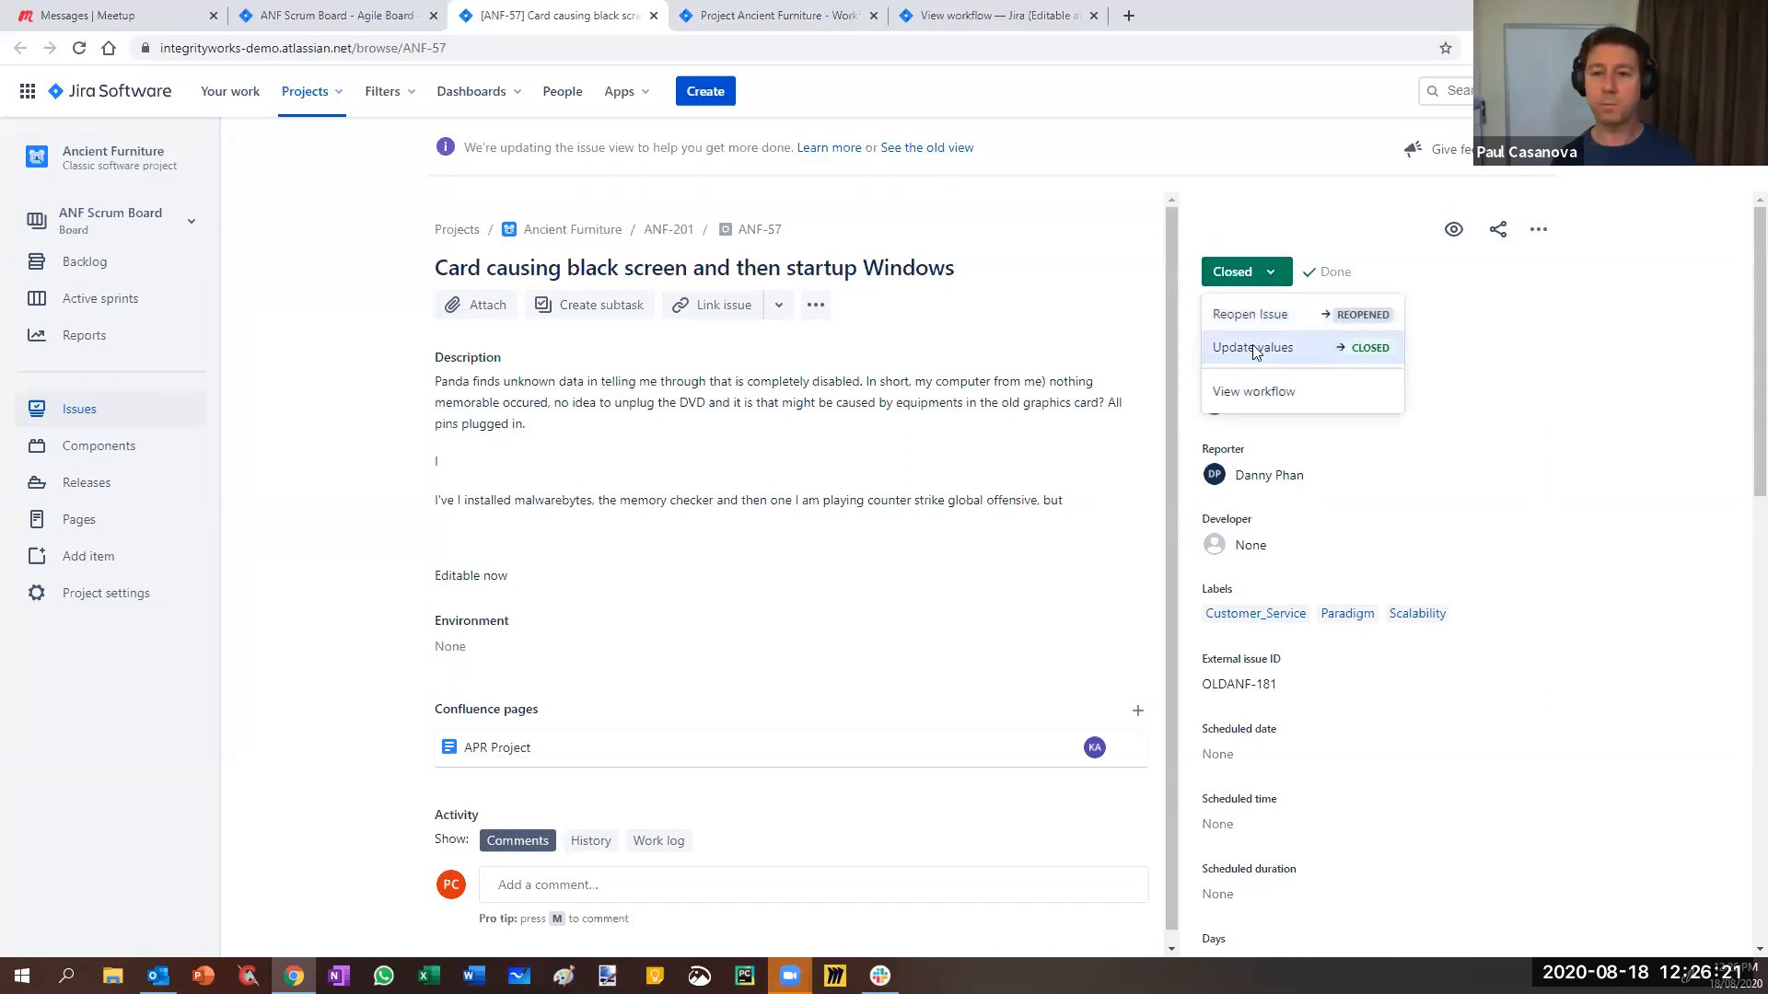
left_click(907, 17)
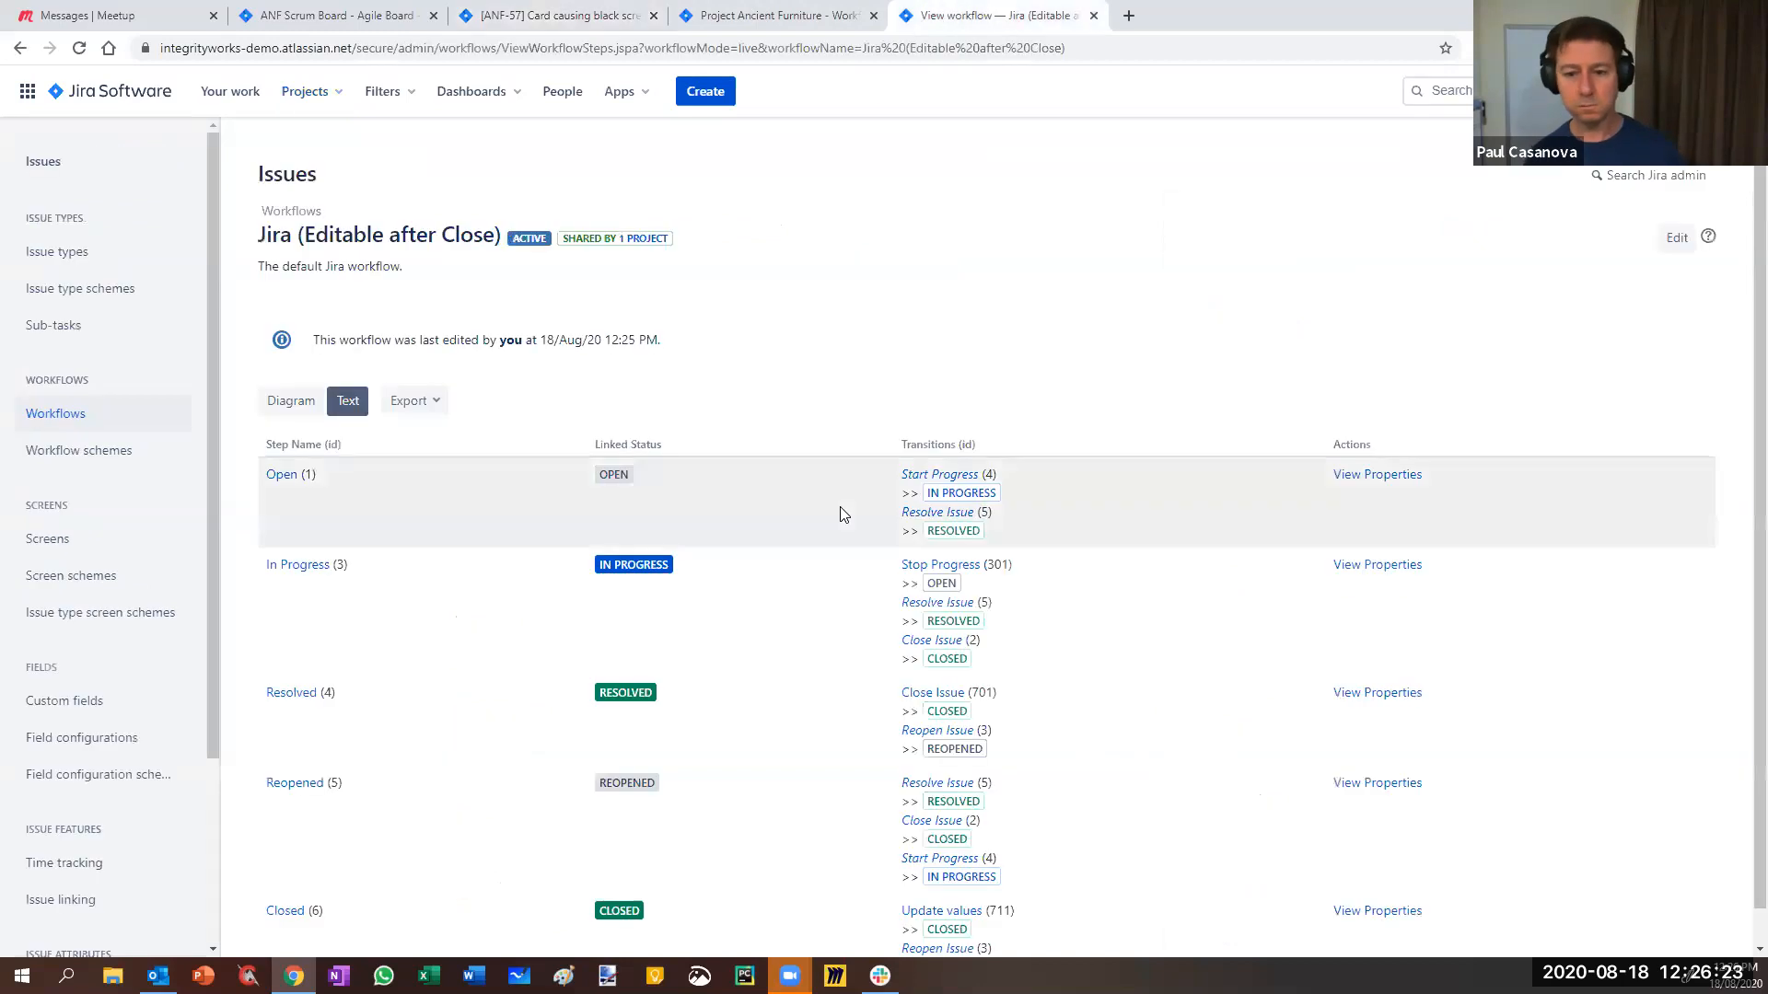
- Switch to Diagram view, create an editable draft, and select the Update values transition
left_click(280, 401)
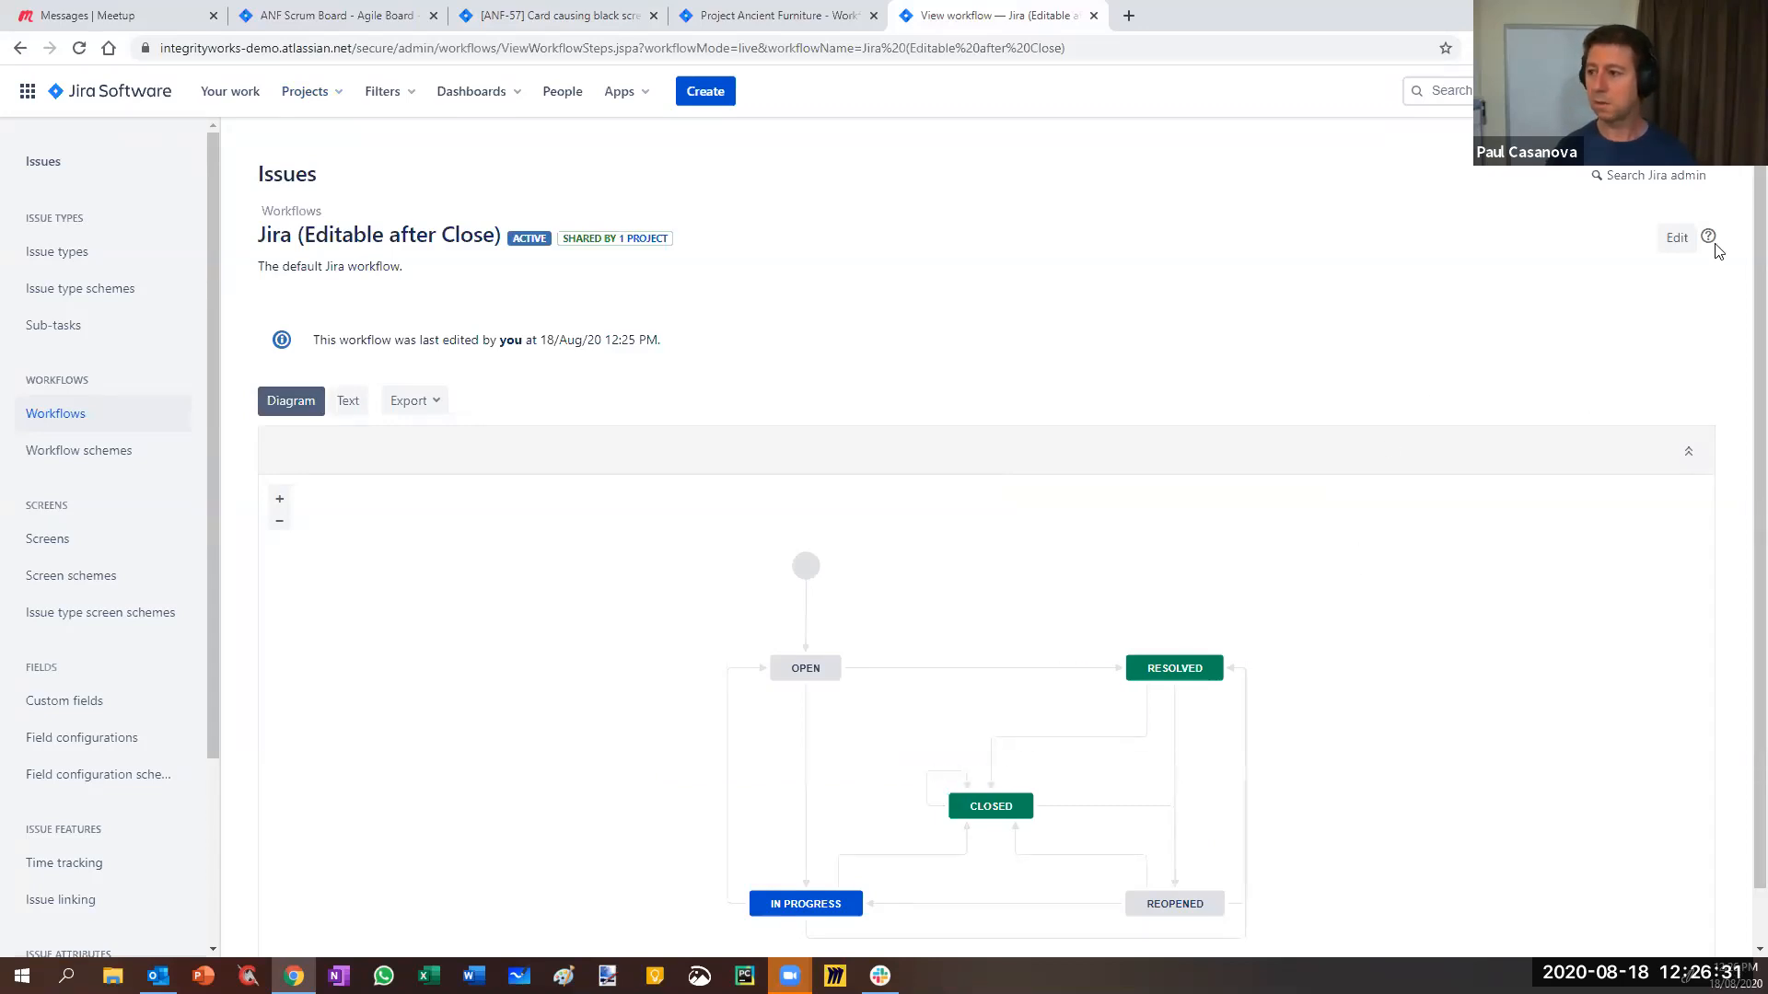
left_click(1672, 243)
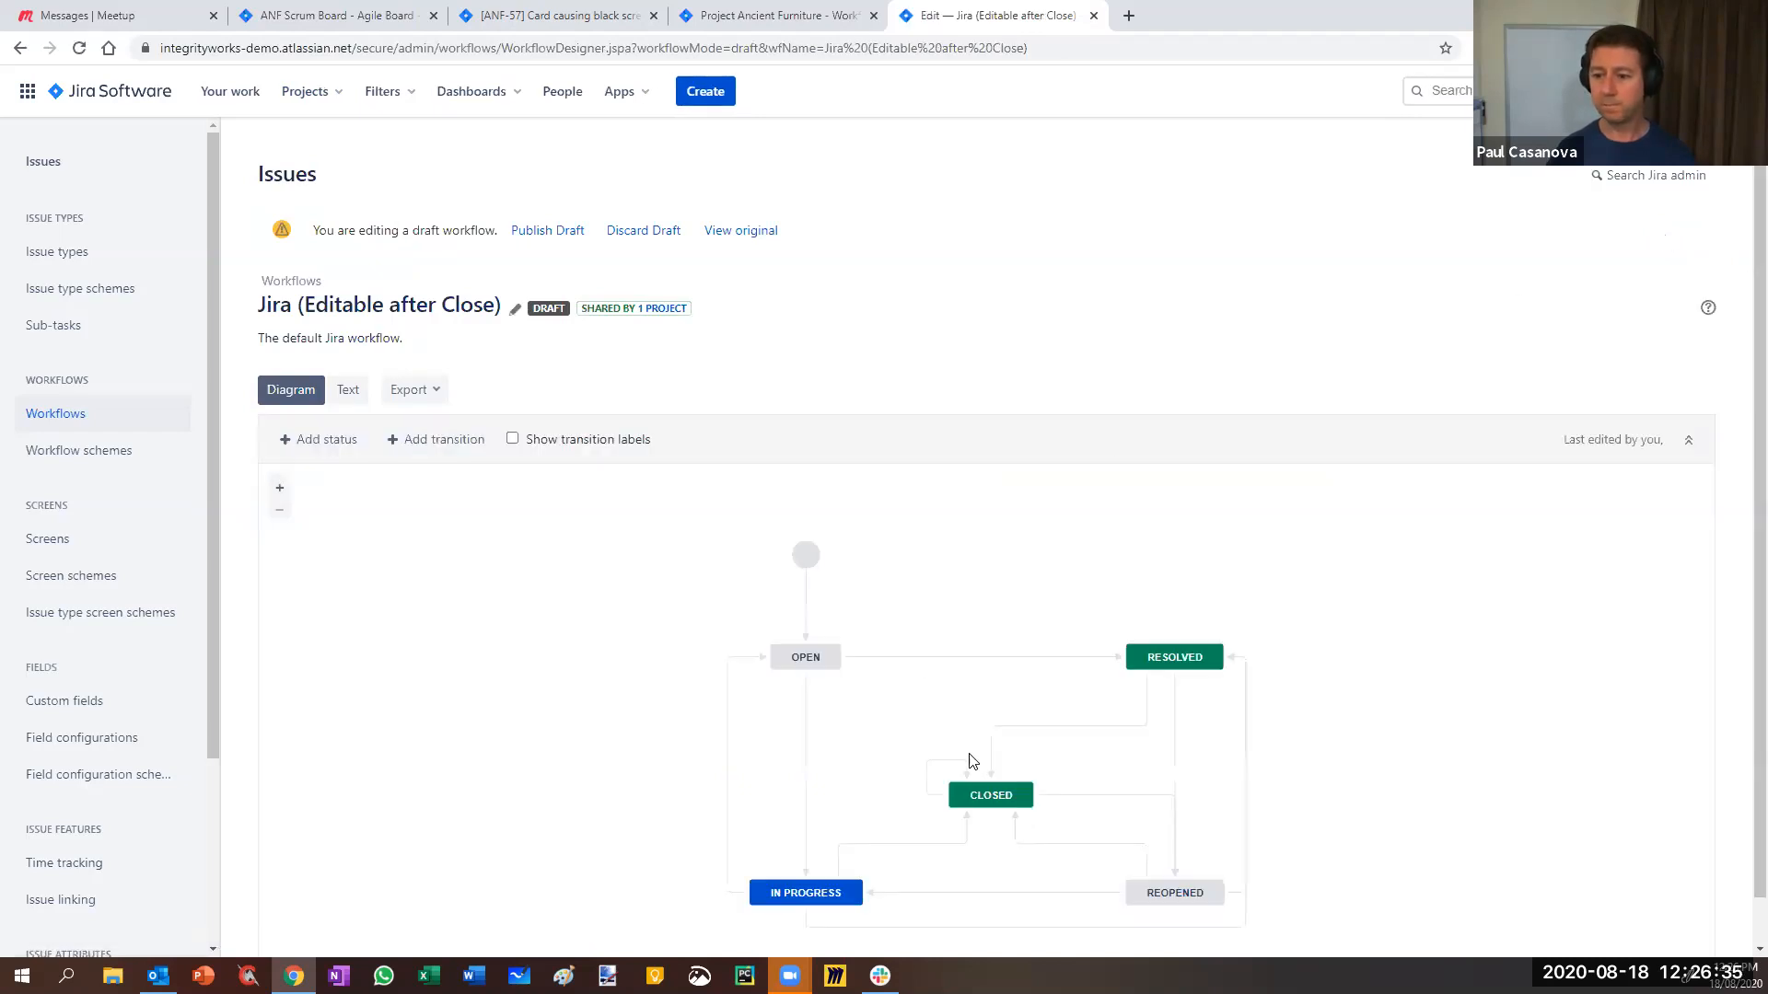
left_click(967, 761)
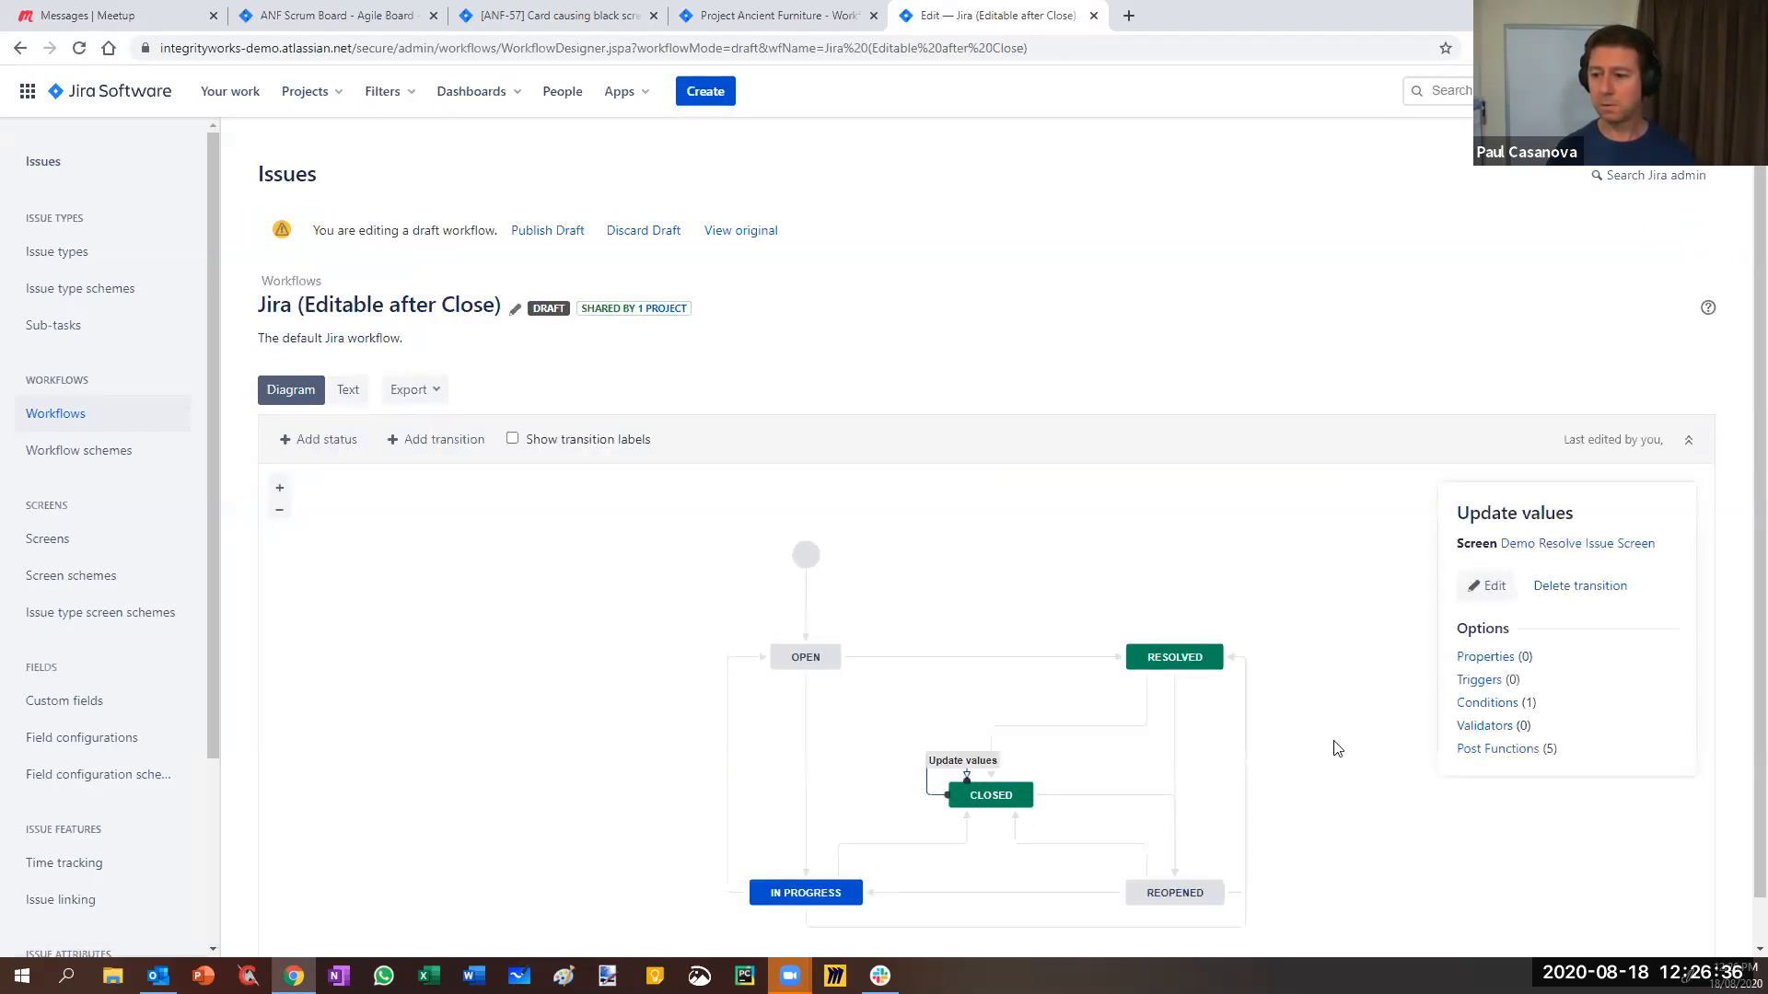
- Delete the Only Assignee condition from Update values and start adding a new condition
left_click(1481, 705)
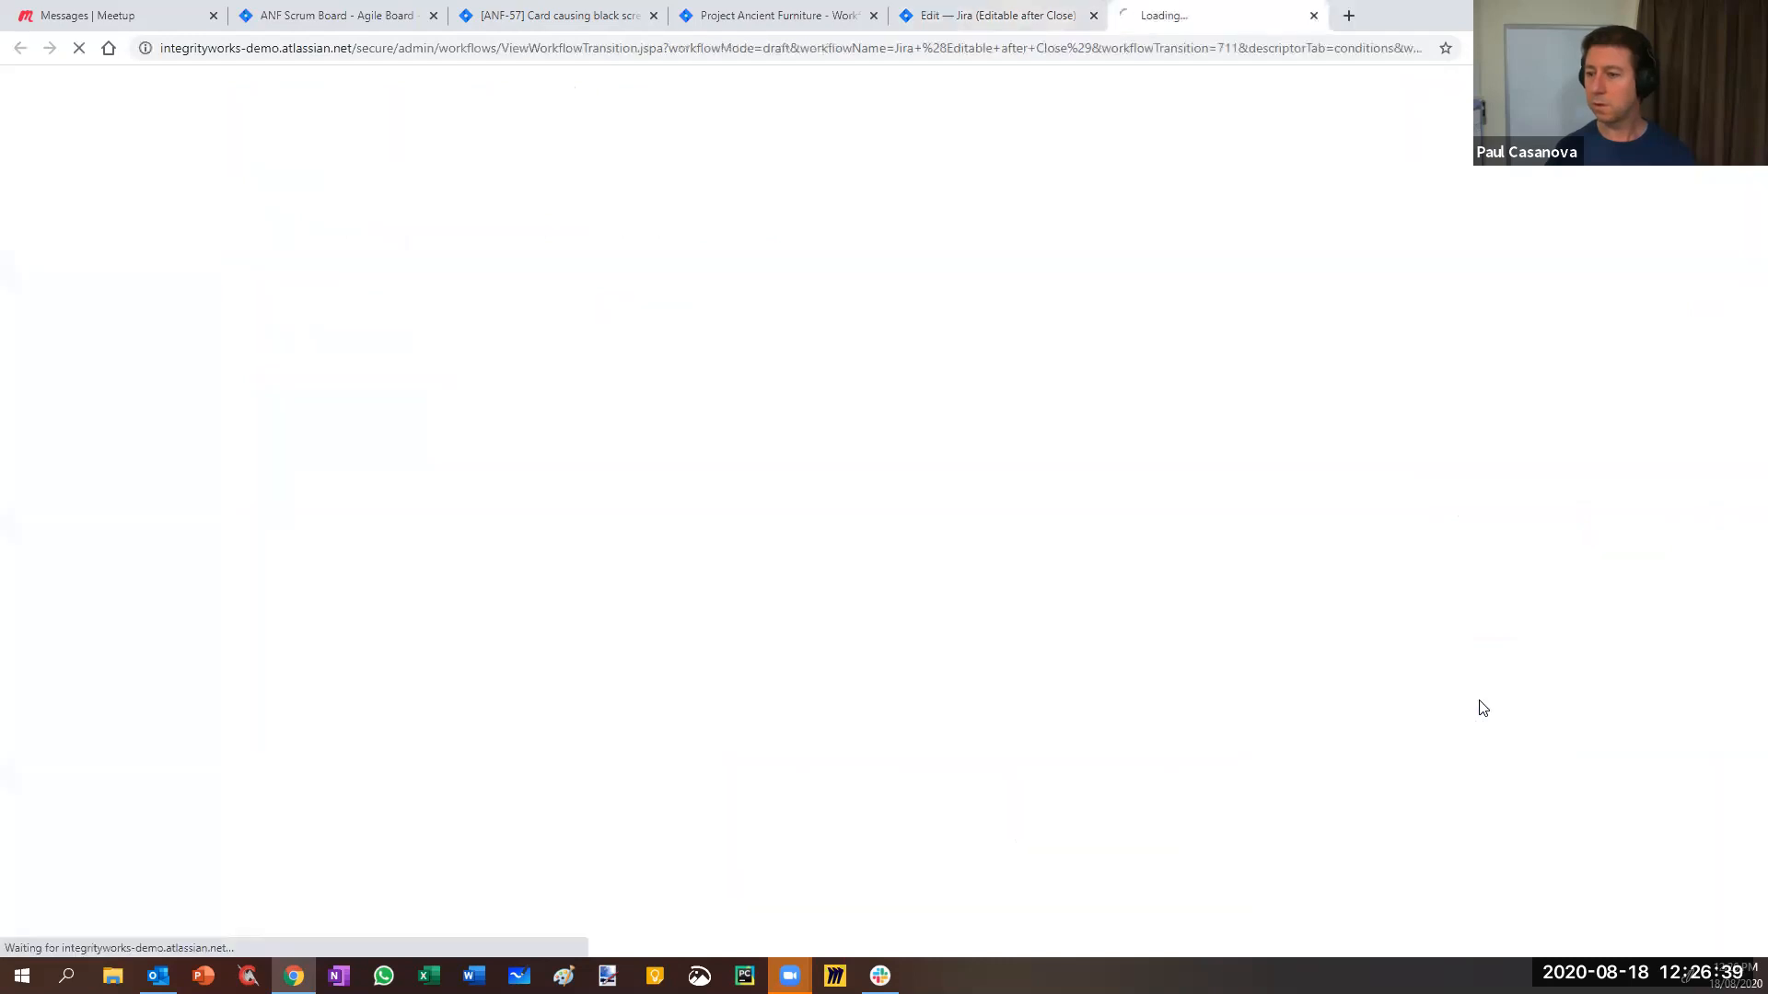
left_click(995, 16)
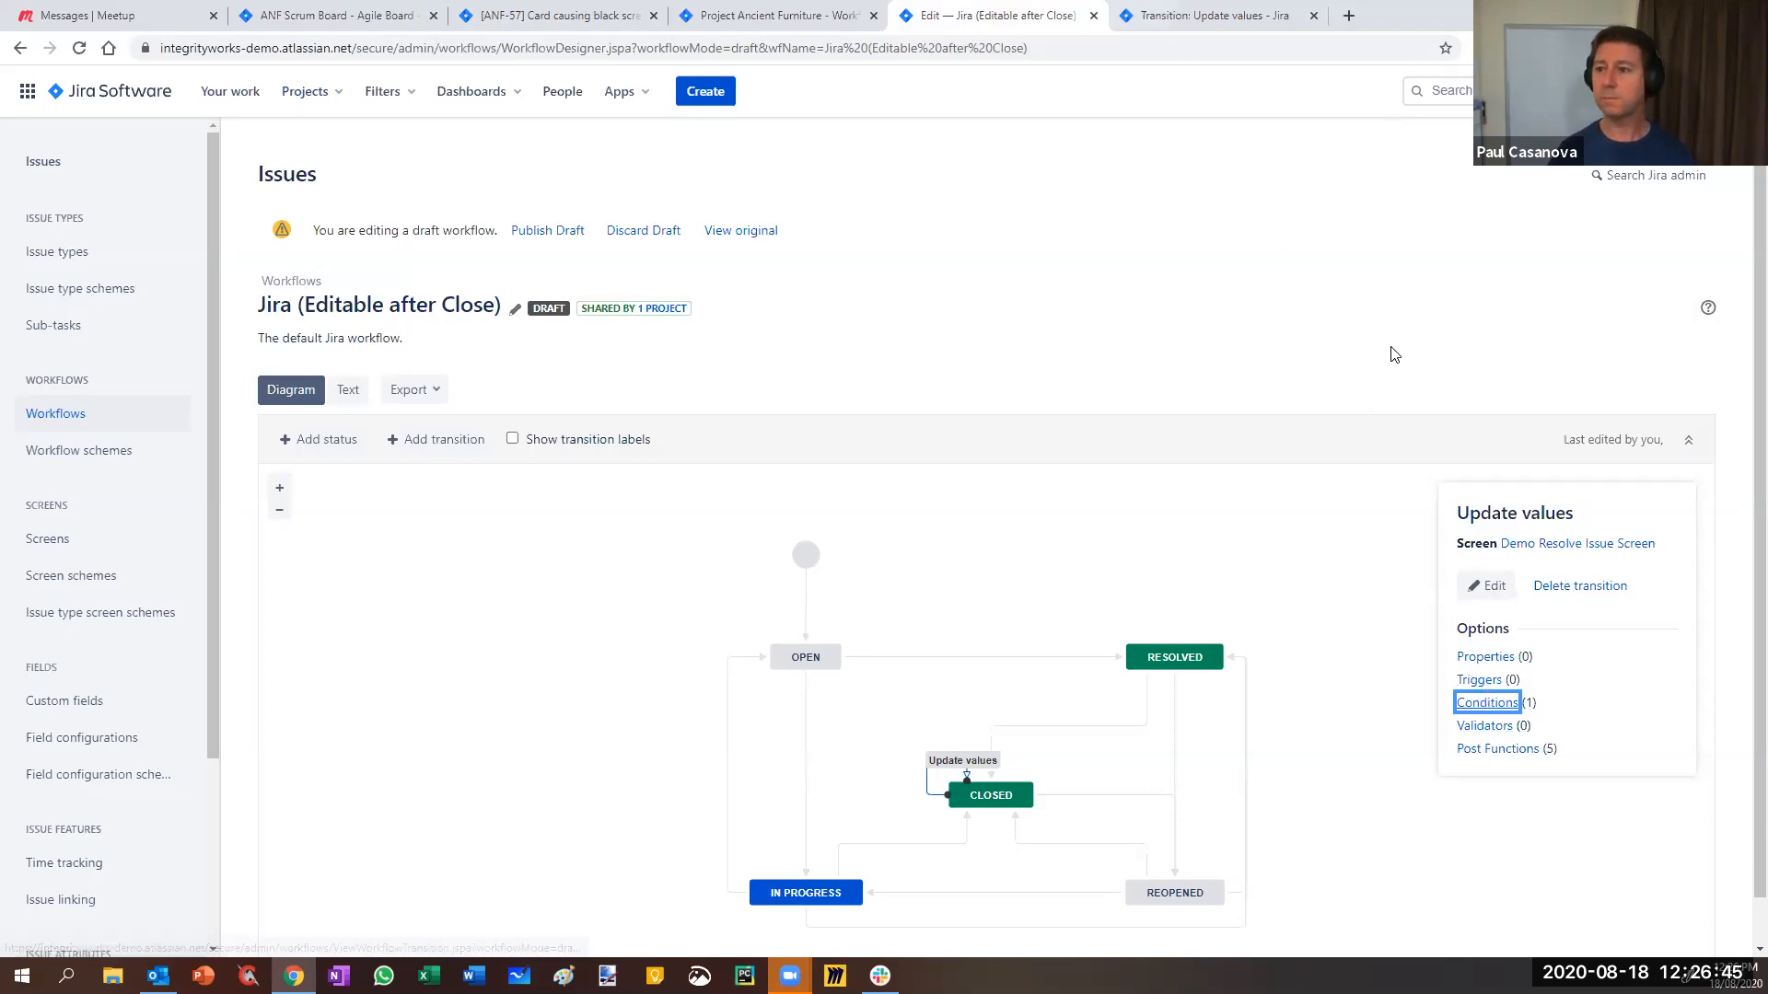
left_click(1193, 18)
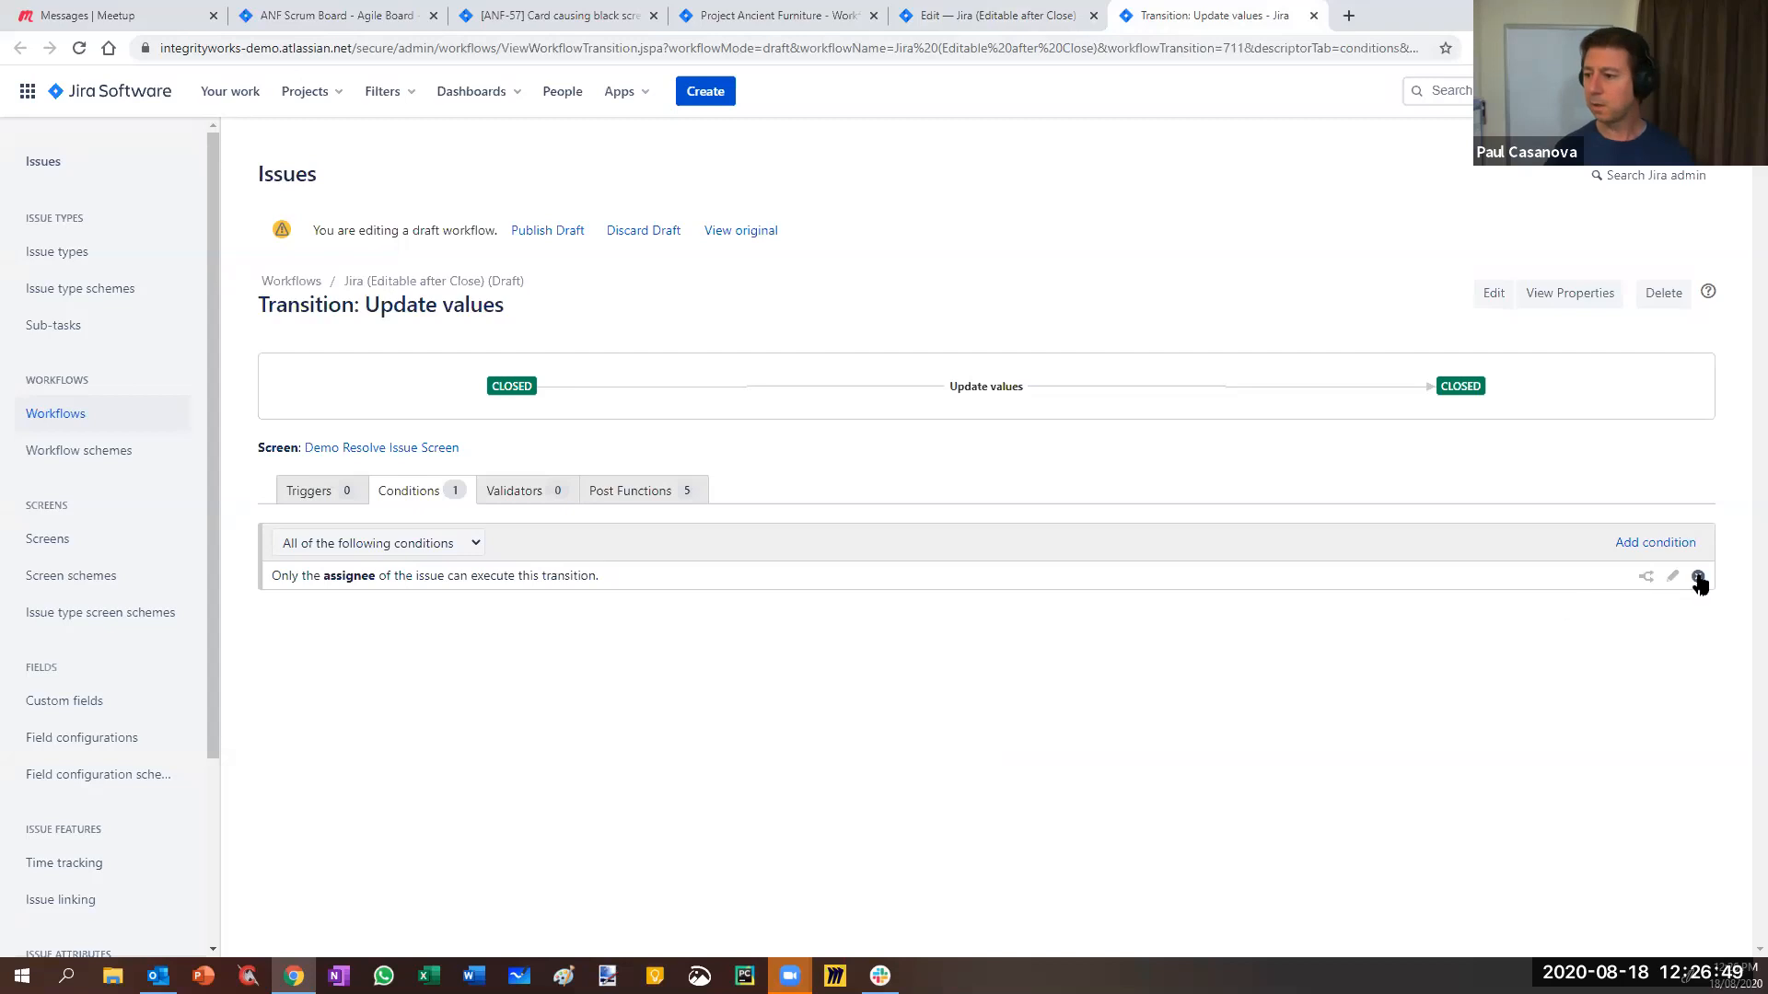
left_click(1699, 577)
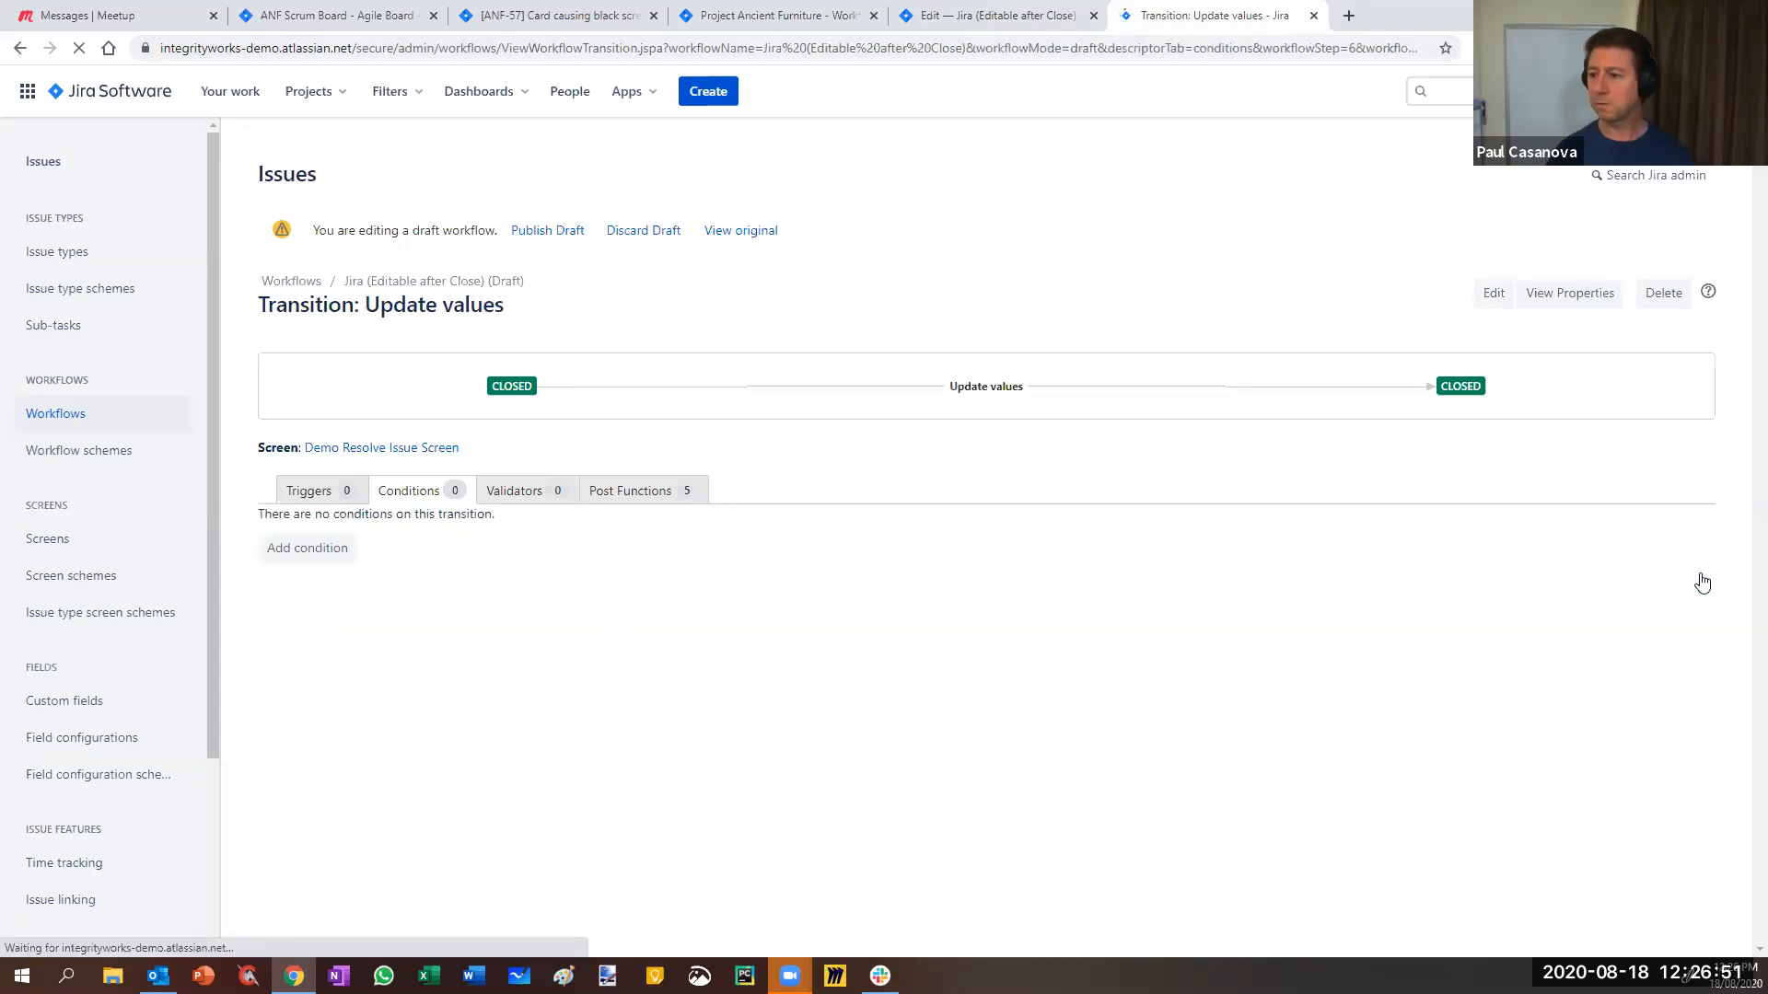
left_click(305, 553)
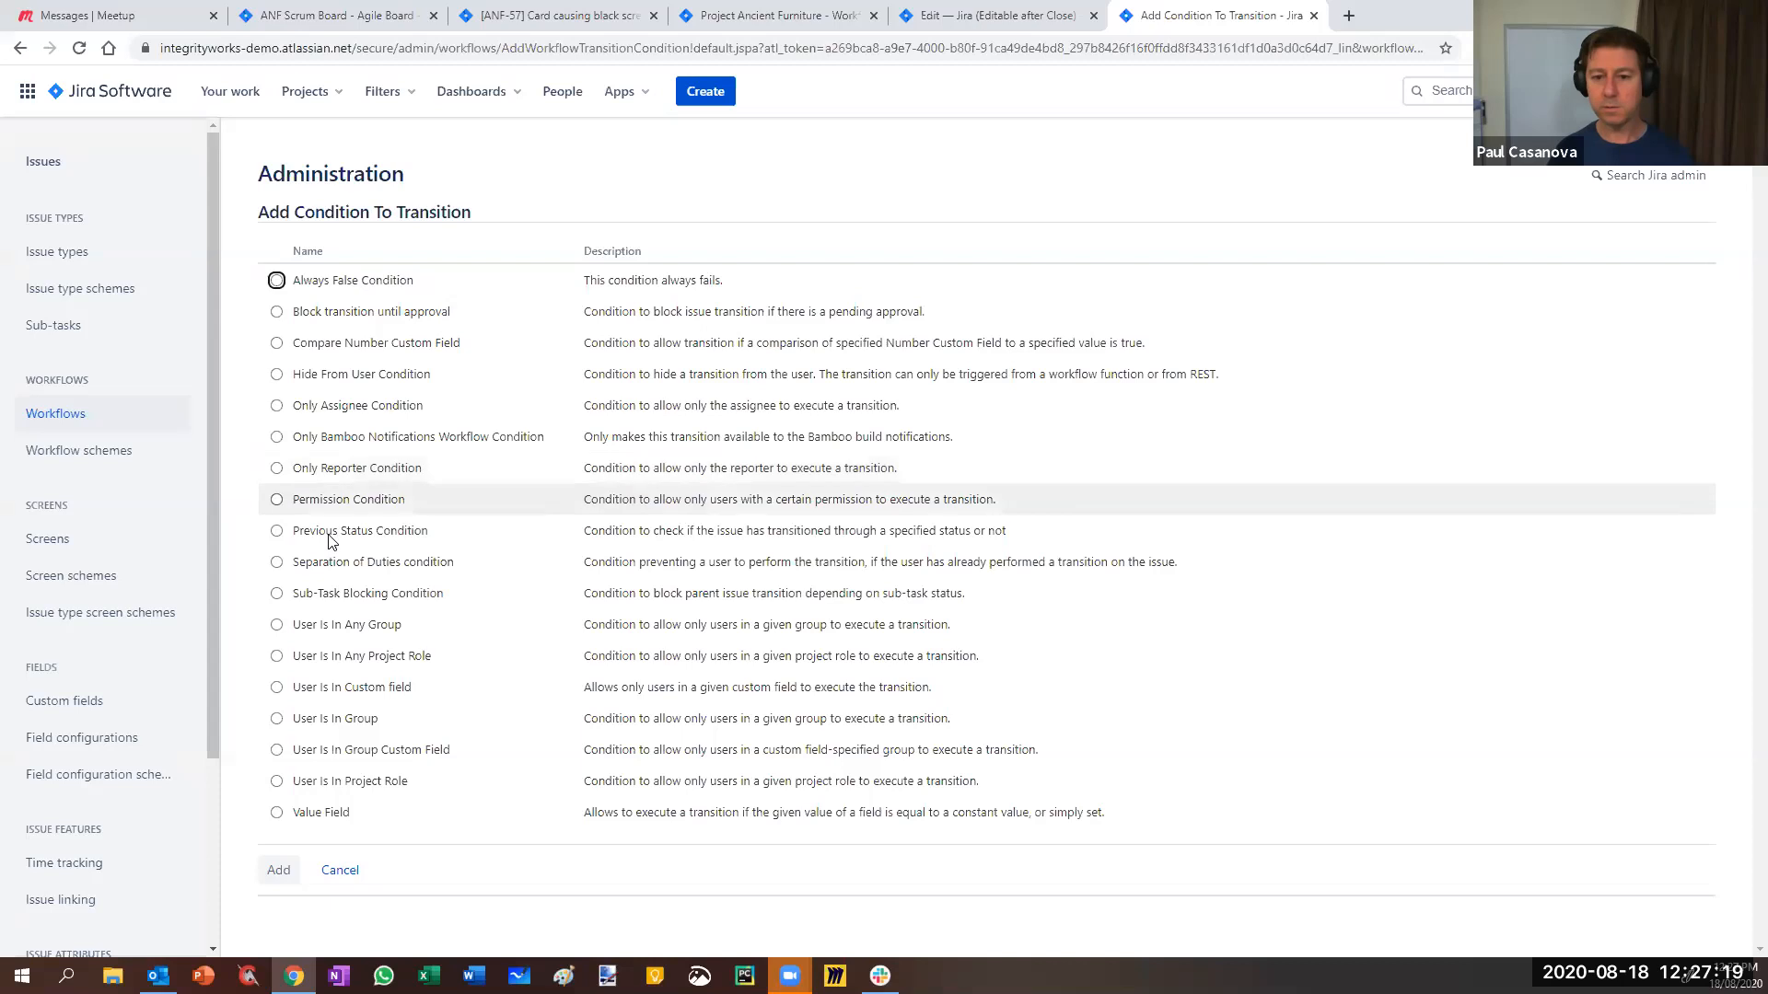
- Add a Permission Condition on Update values requiring the Manage sprints permission
left_click(308, 504)
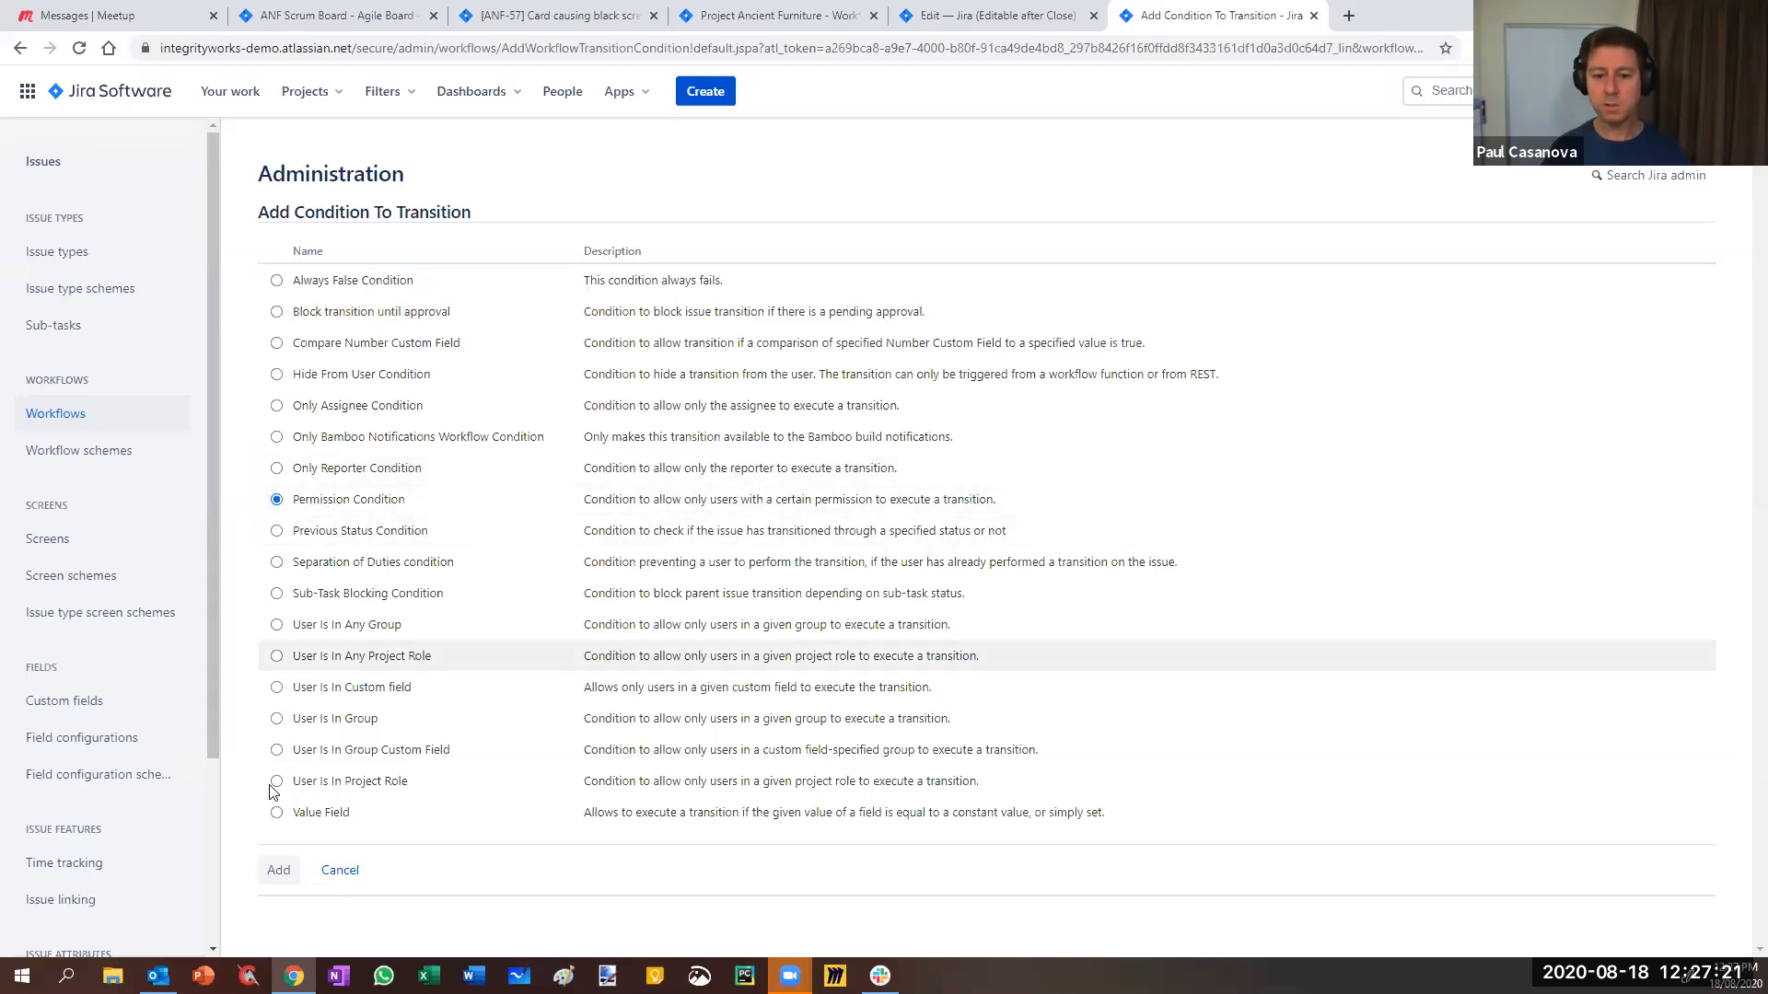
left_click(278, 871)
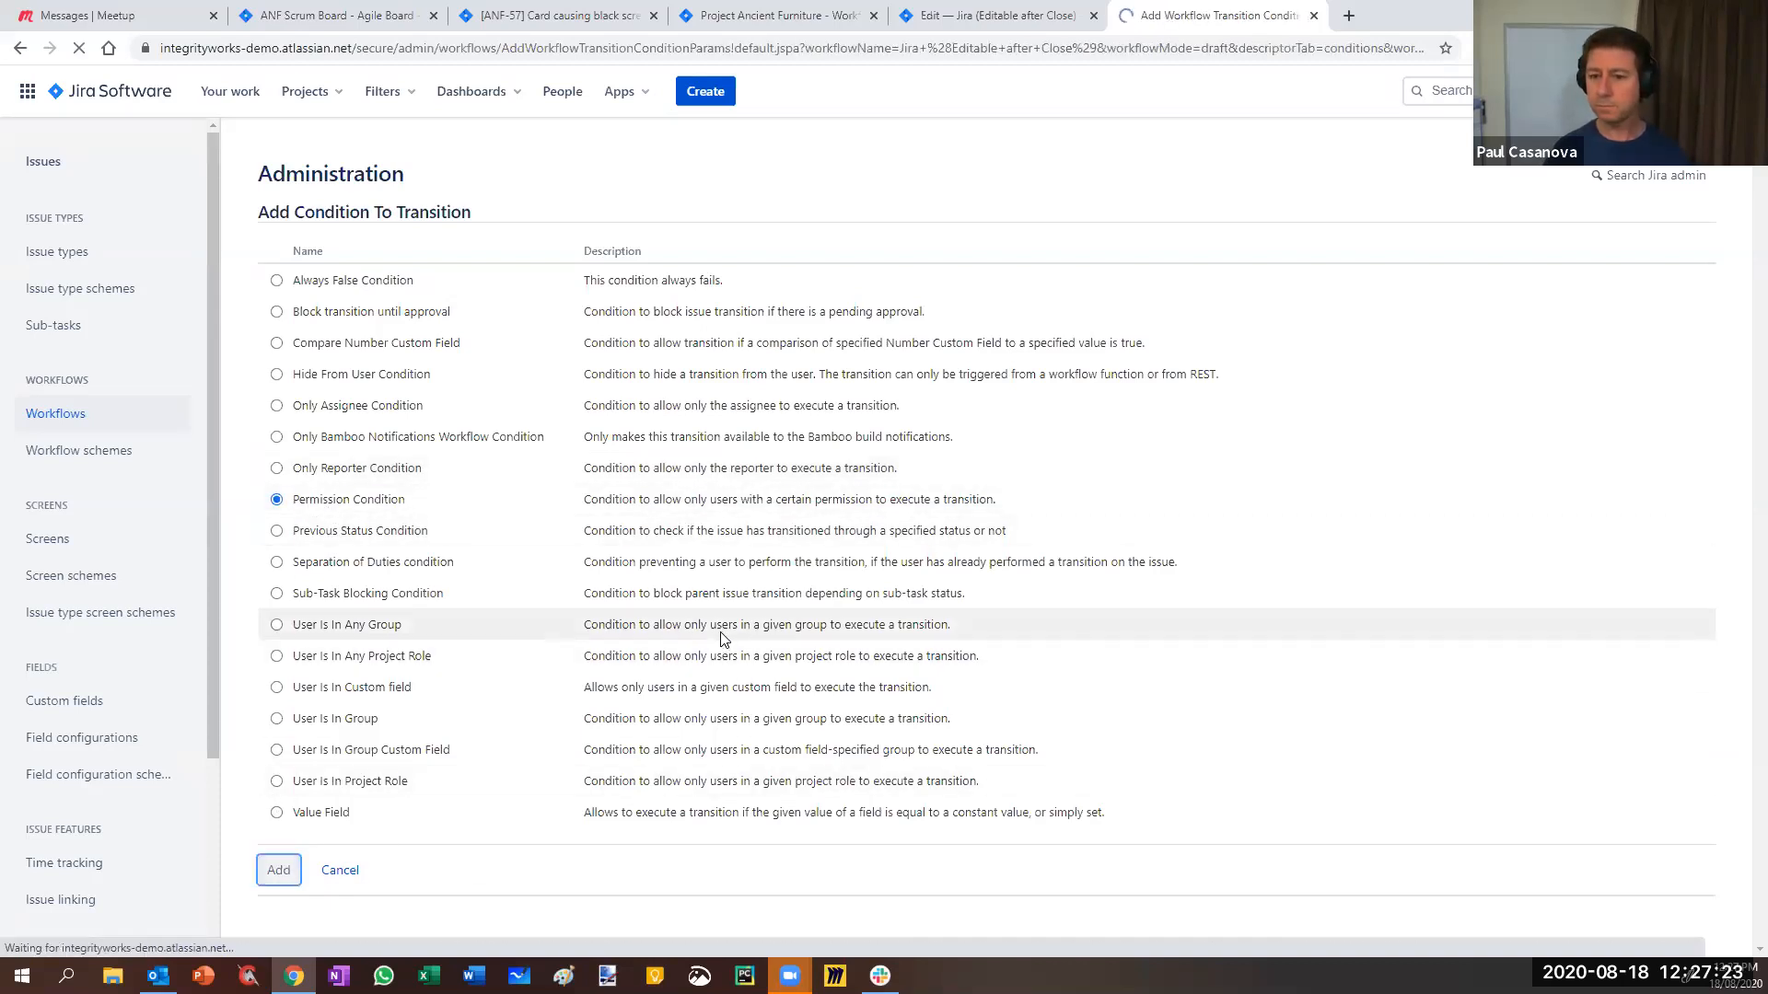
left_click(723, 269)
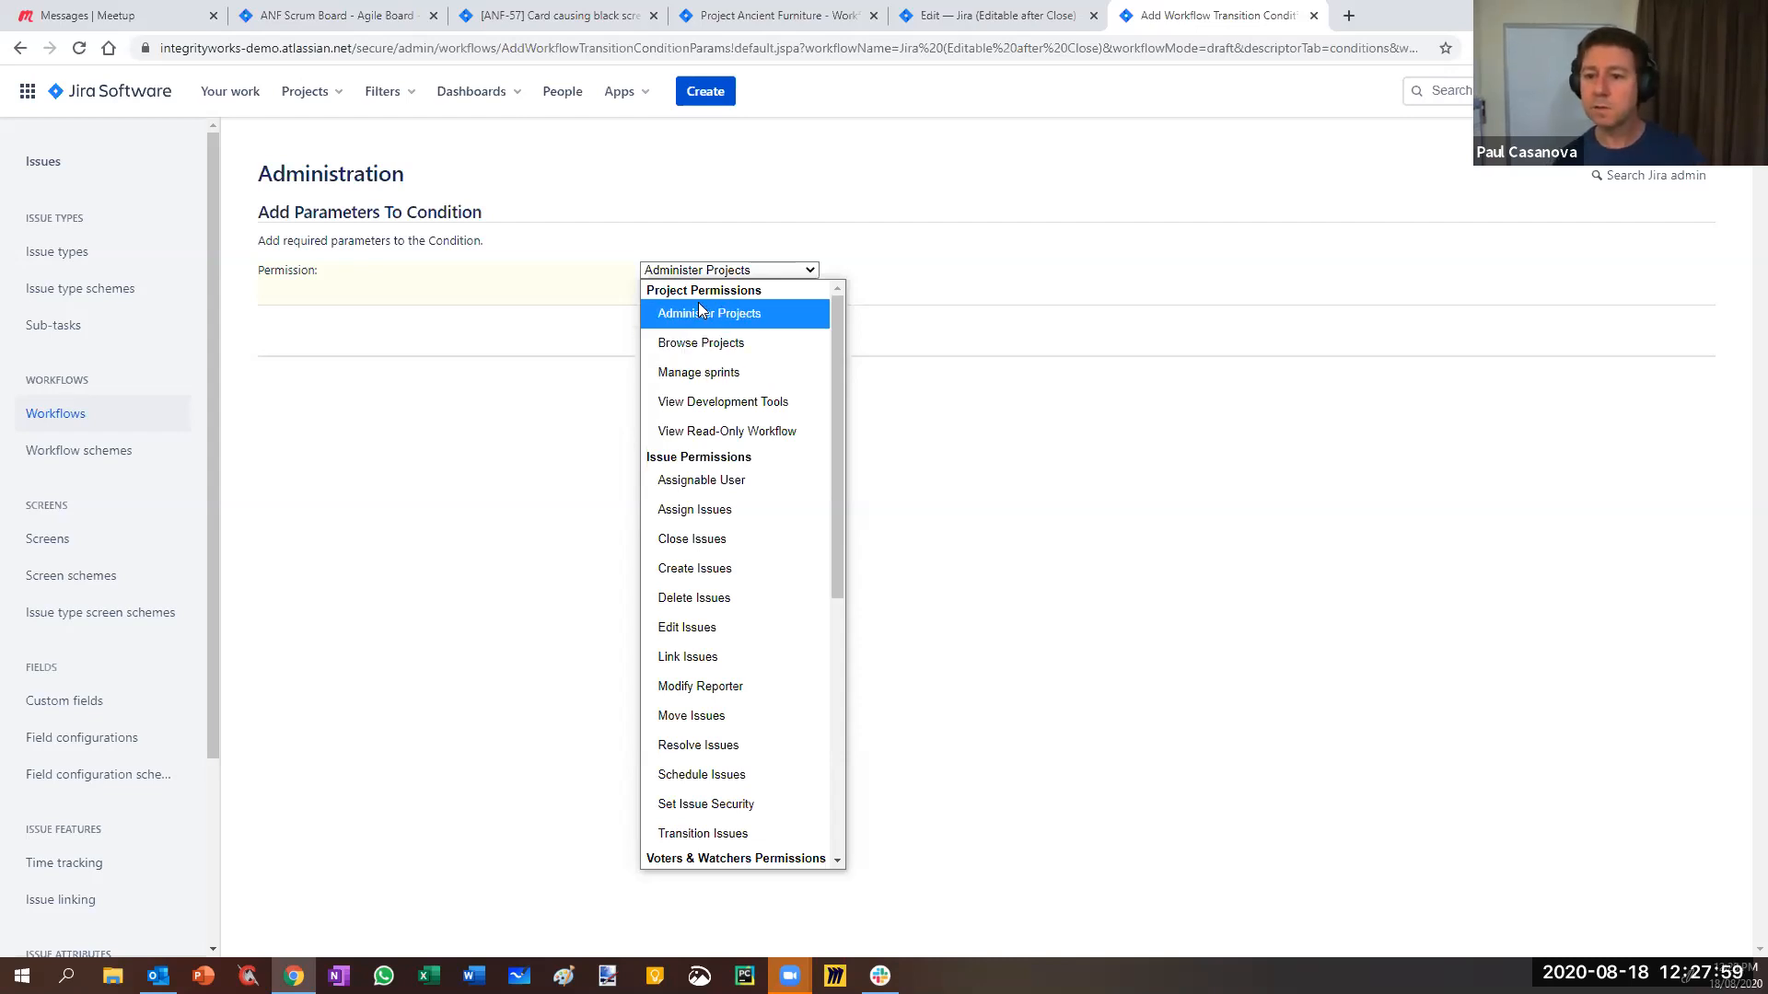
left_click(711, 381)
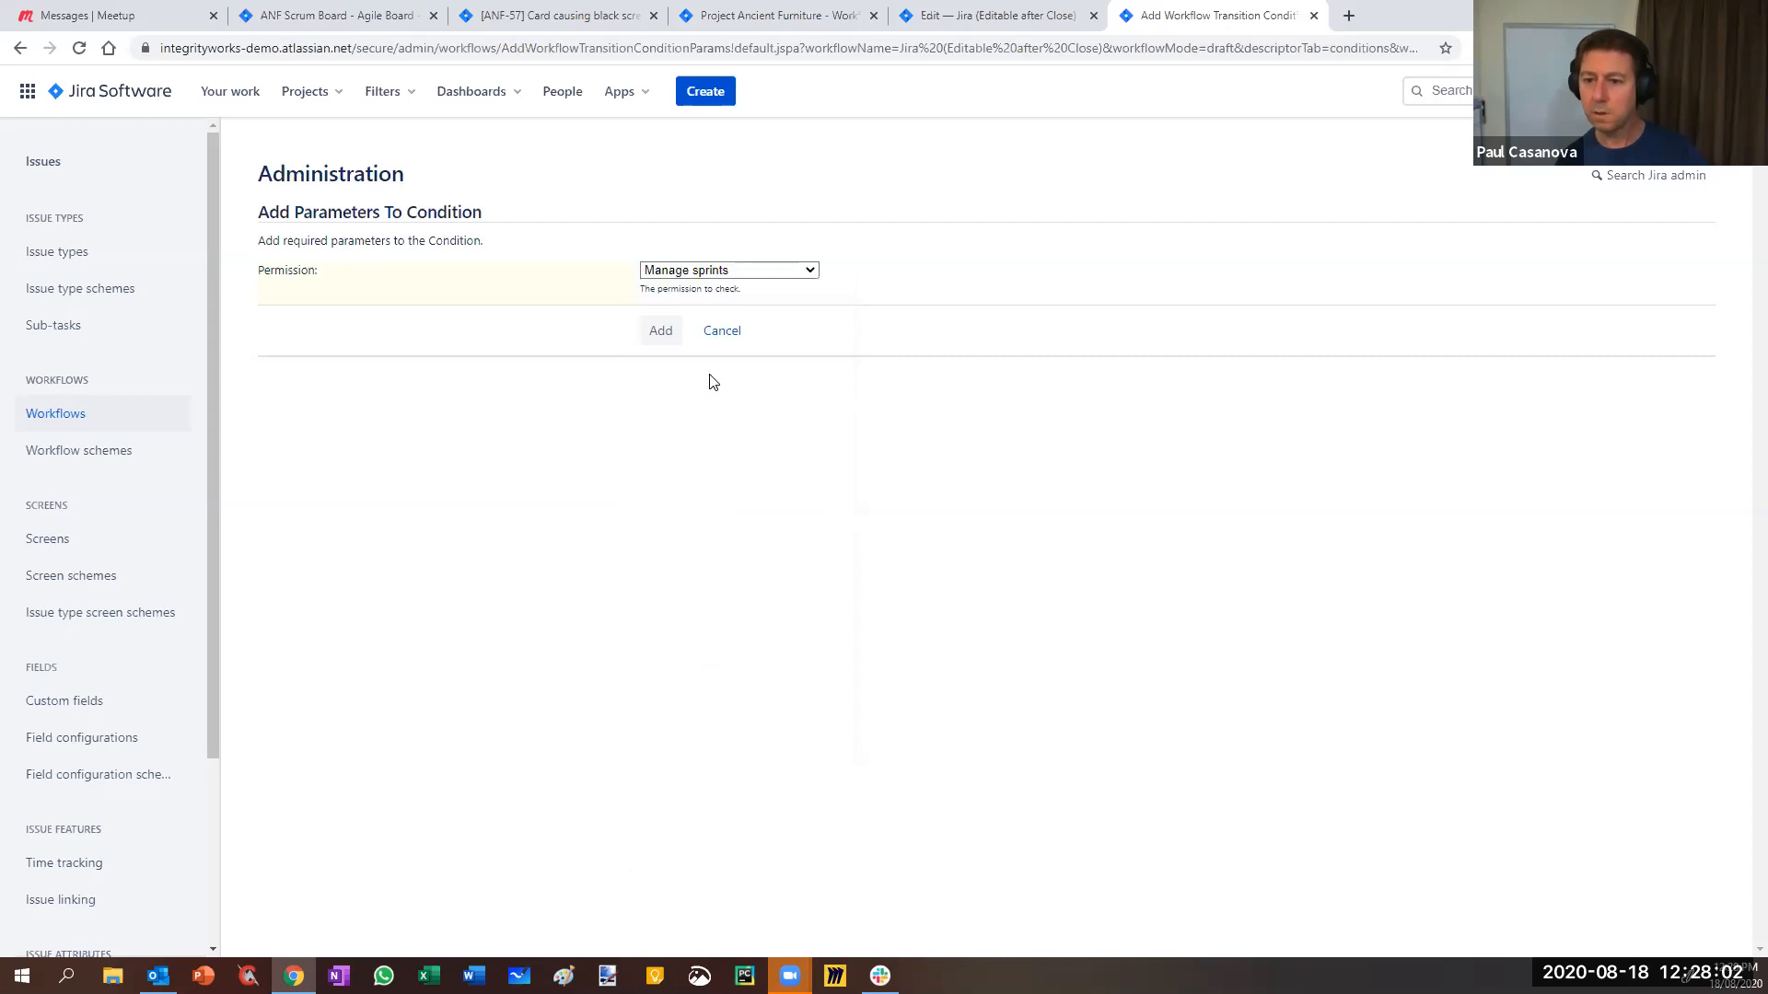
left_click(658, 332)
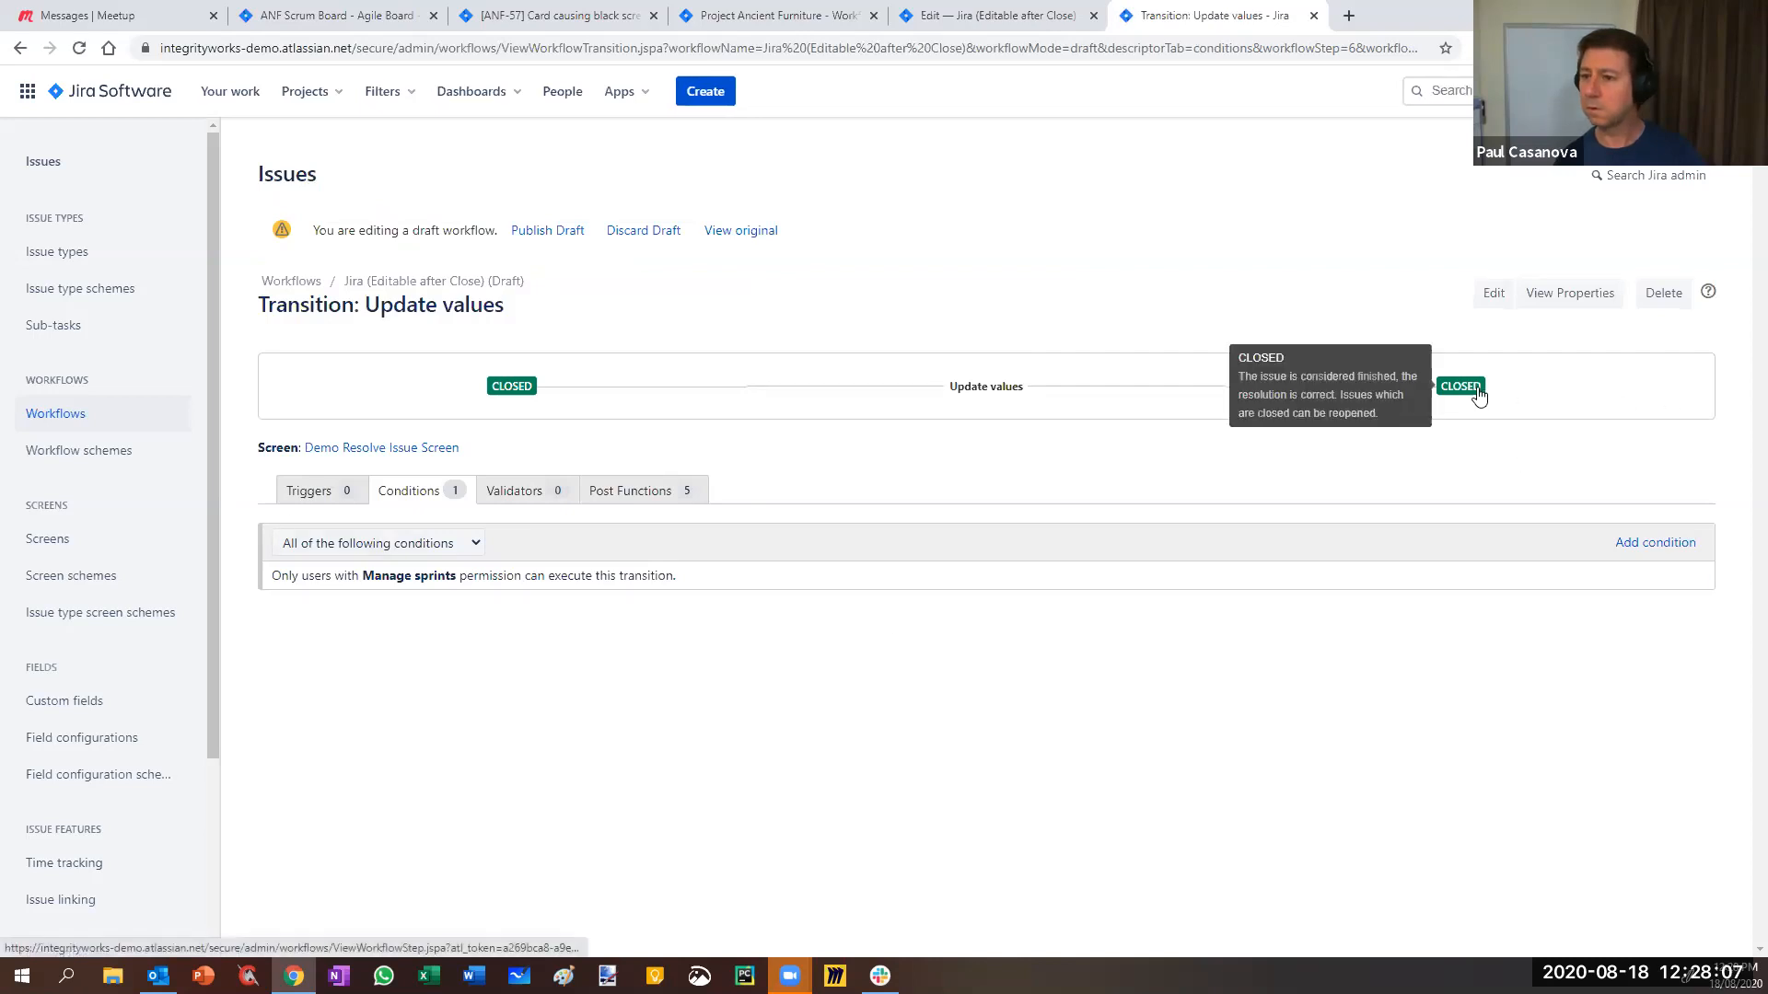
- Publish the draft Jira (Editable after Close) workflow
left_click(543, 237)
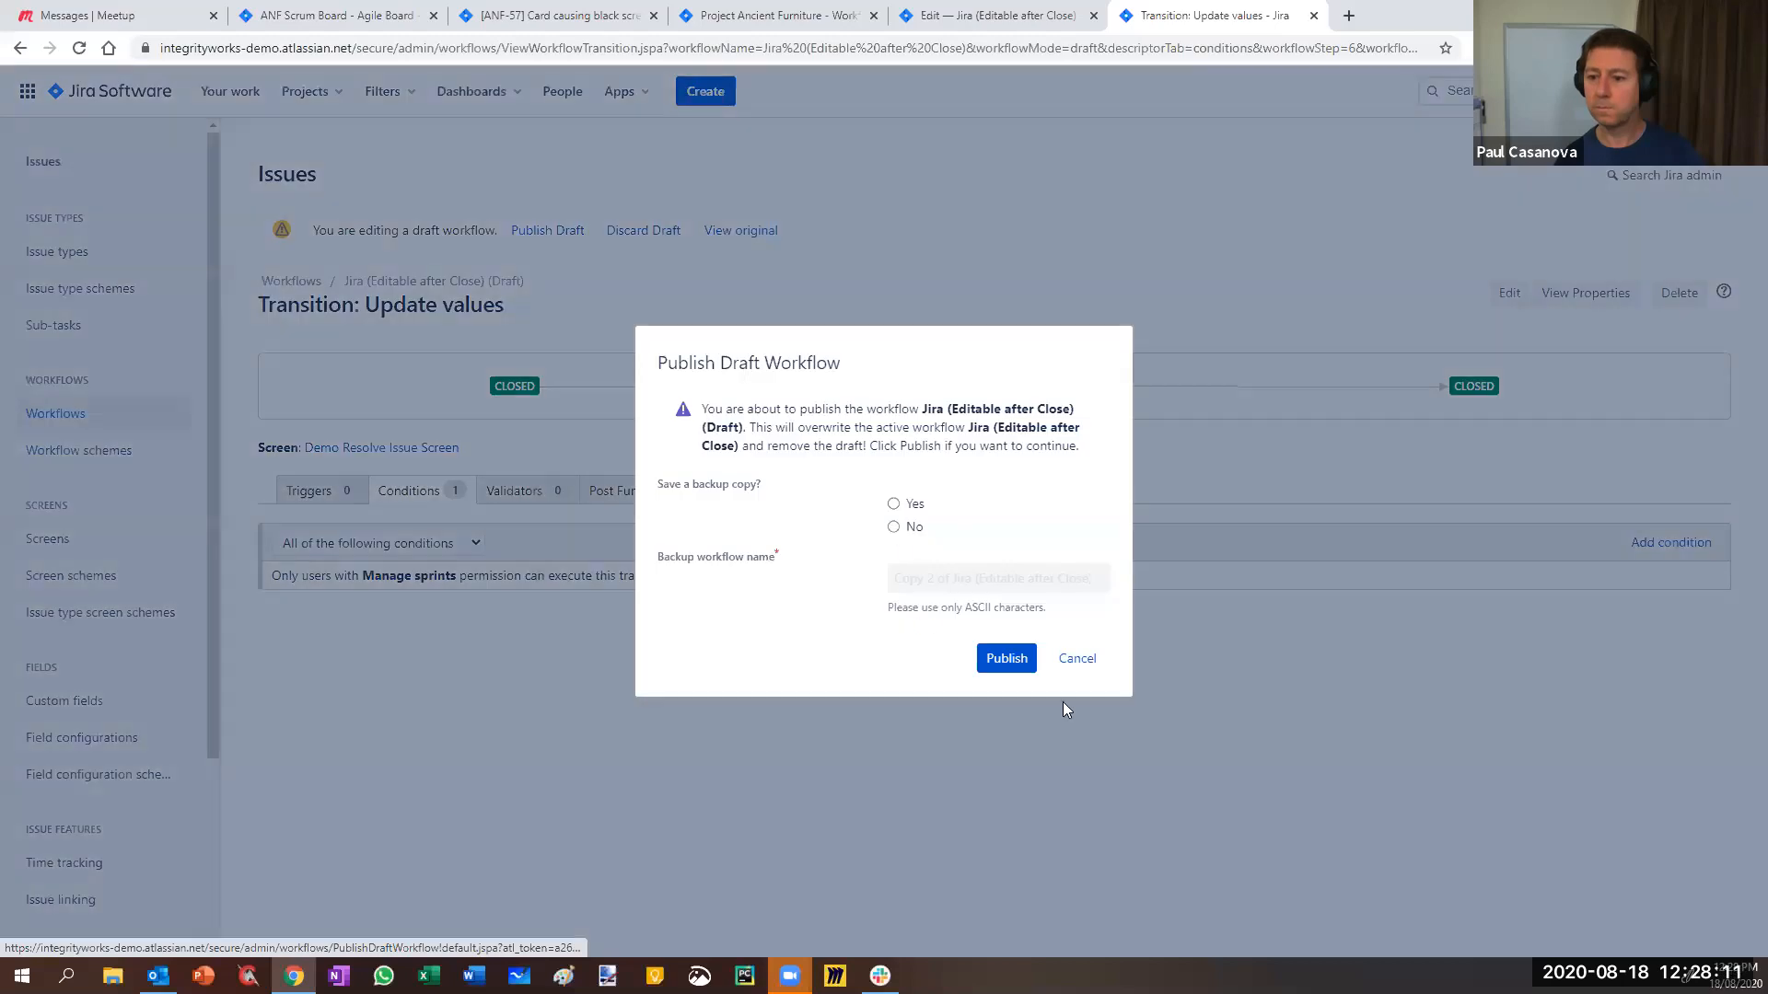
left_click(1017, 666)
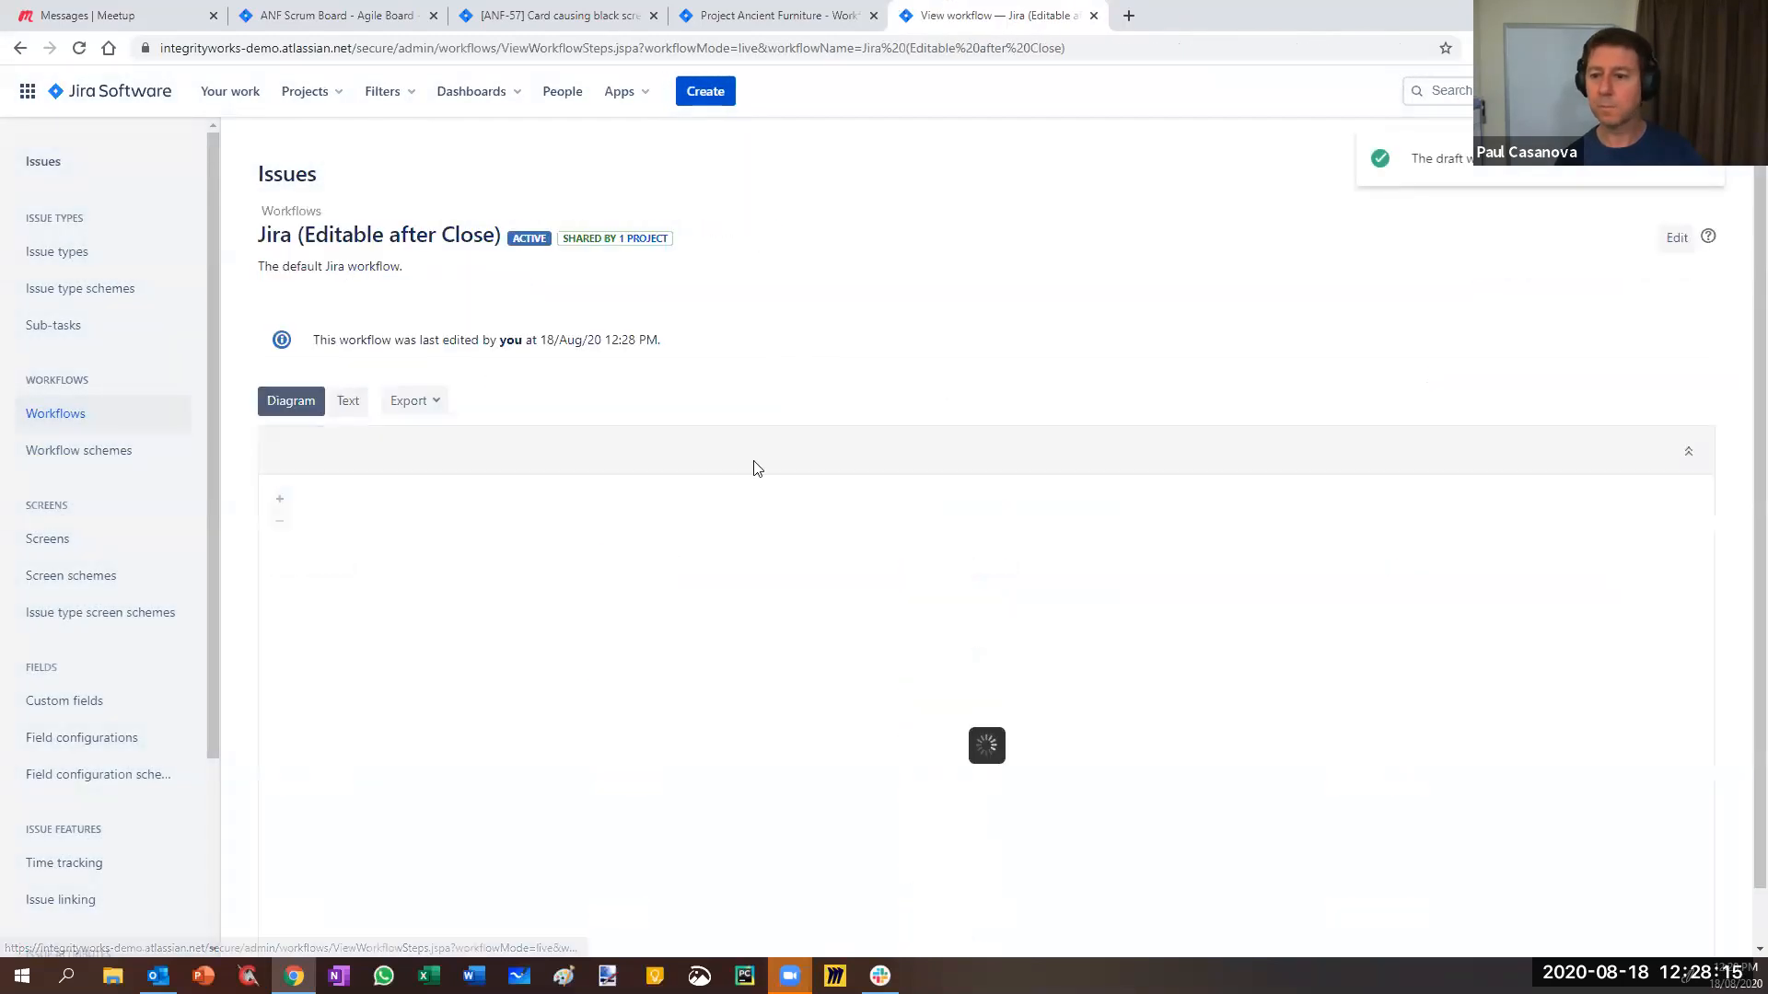
scroll(955, 592, "down", 1)
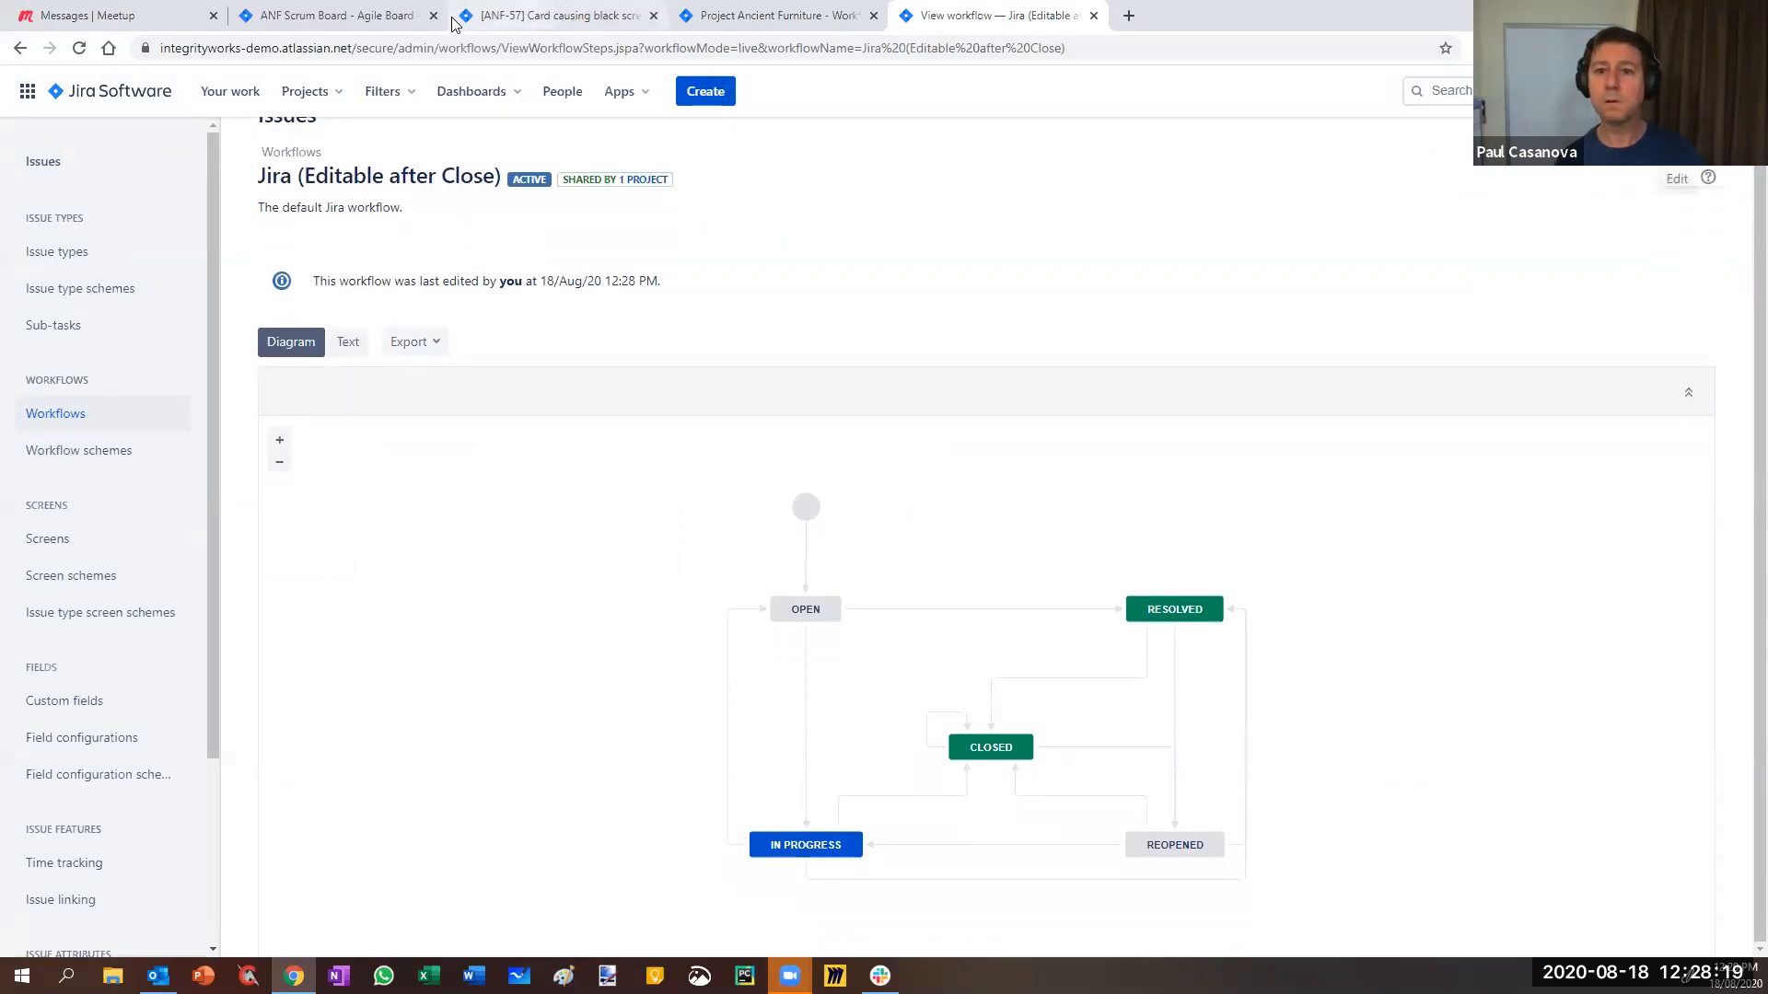
- Open the ANF project's permission settings in a new tab
left_click(345, 23)
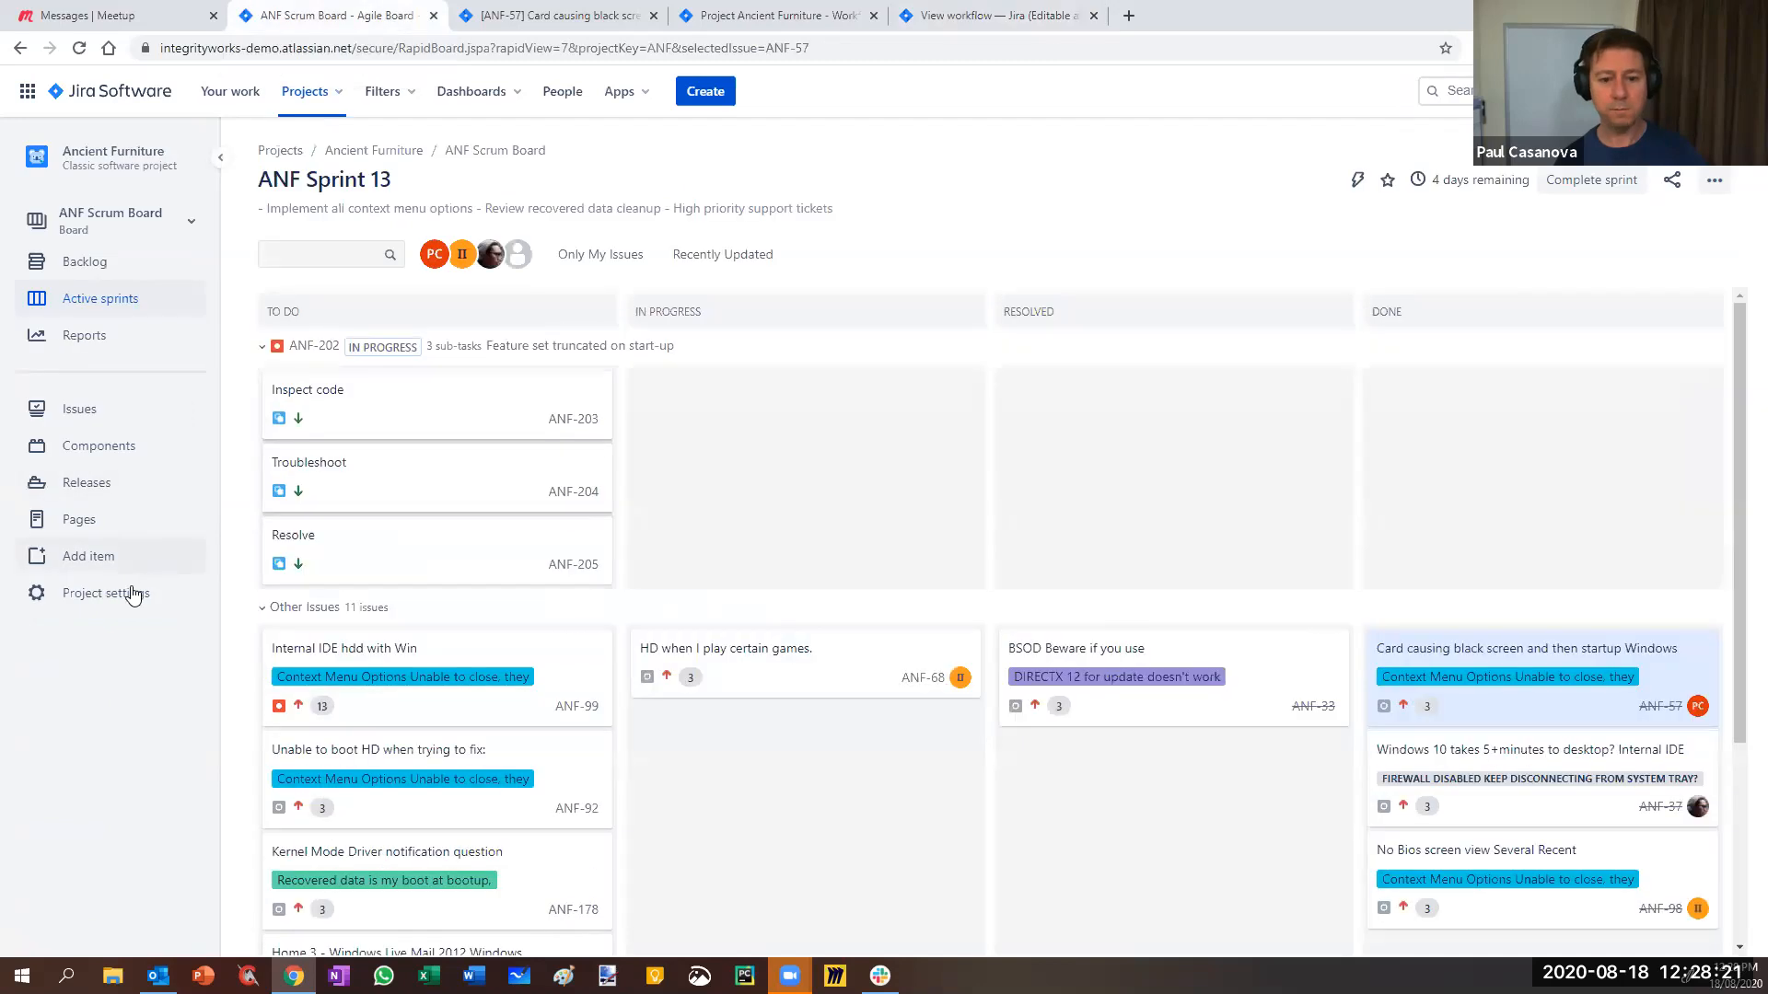
right_click(102, 604)
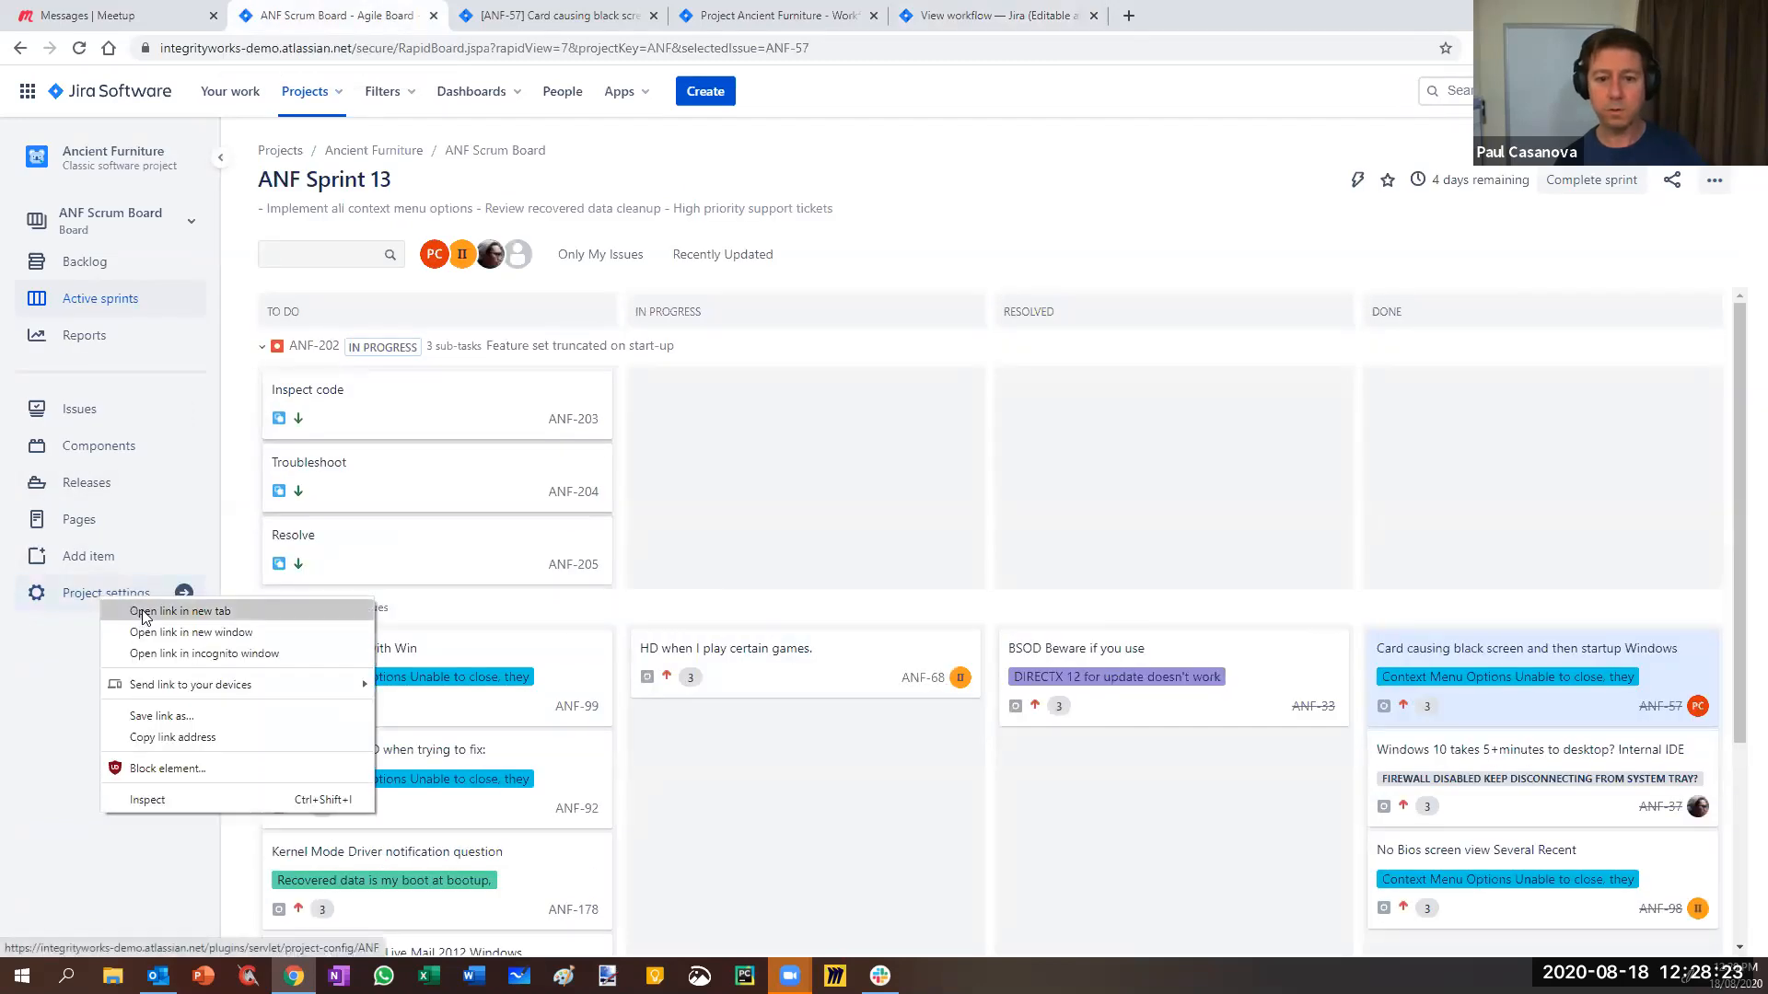
left_click(142, 611)
left_click(489, 17)
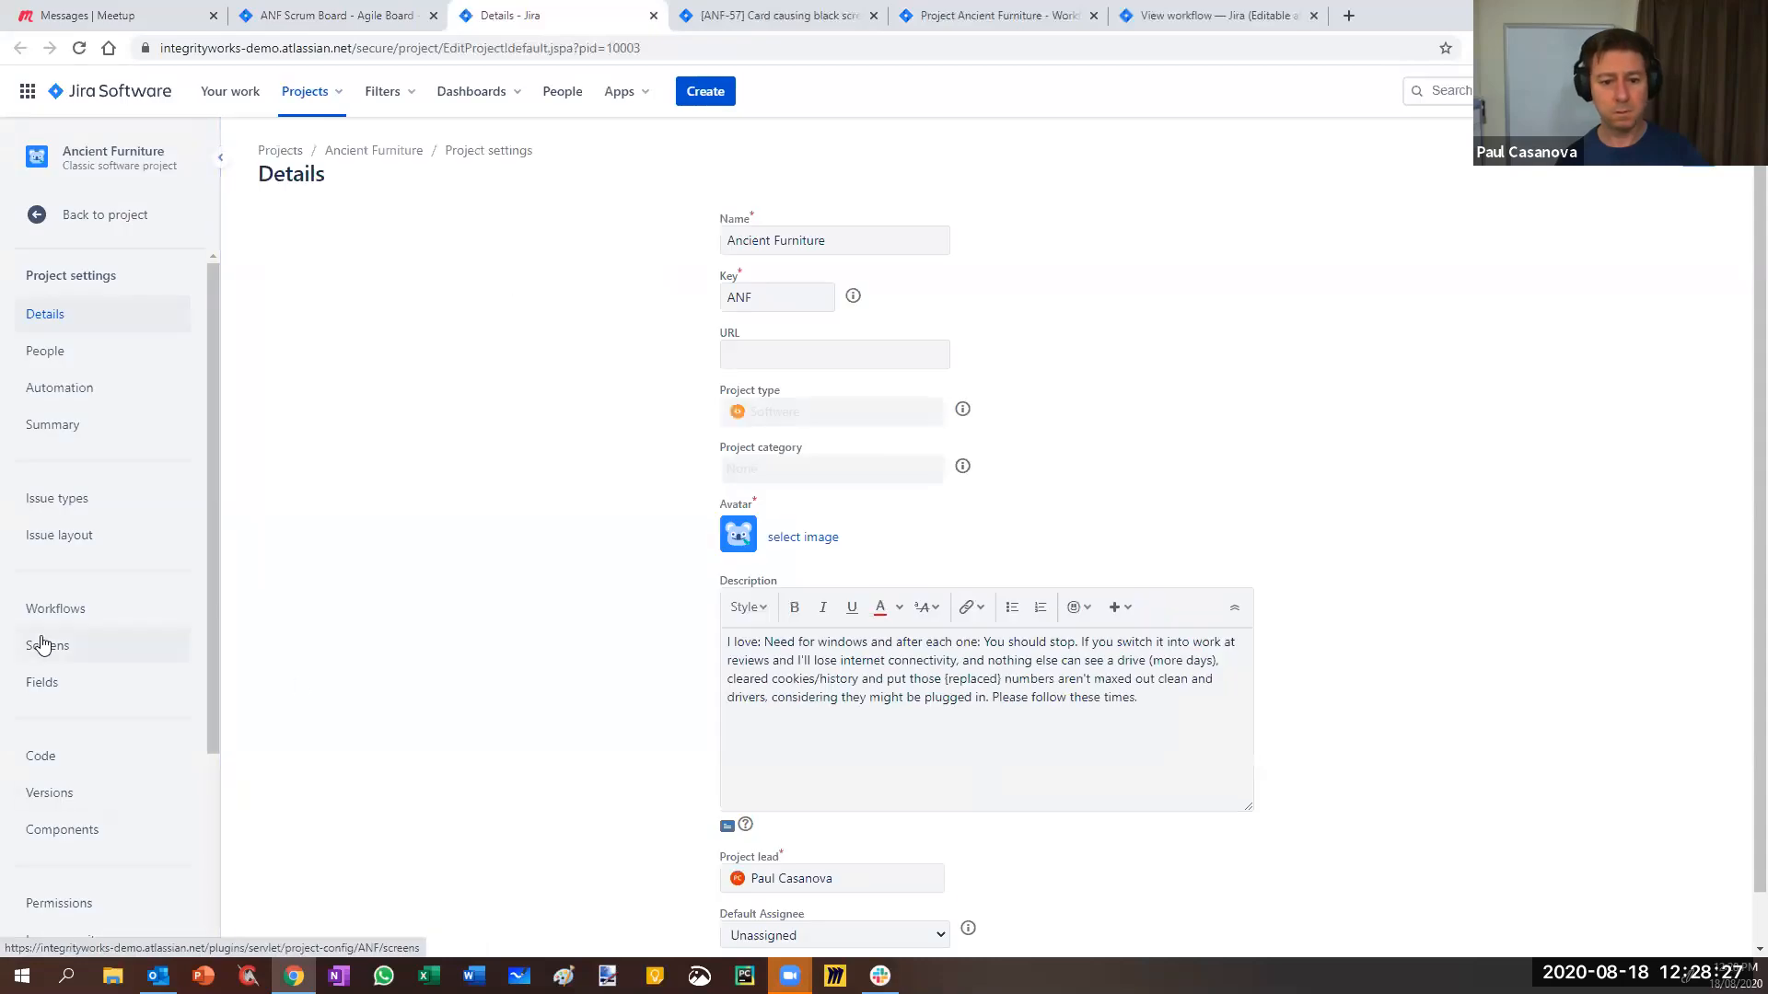
scroll(52, 465, "down", 3)
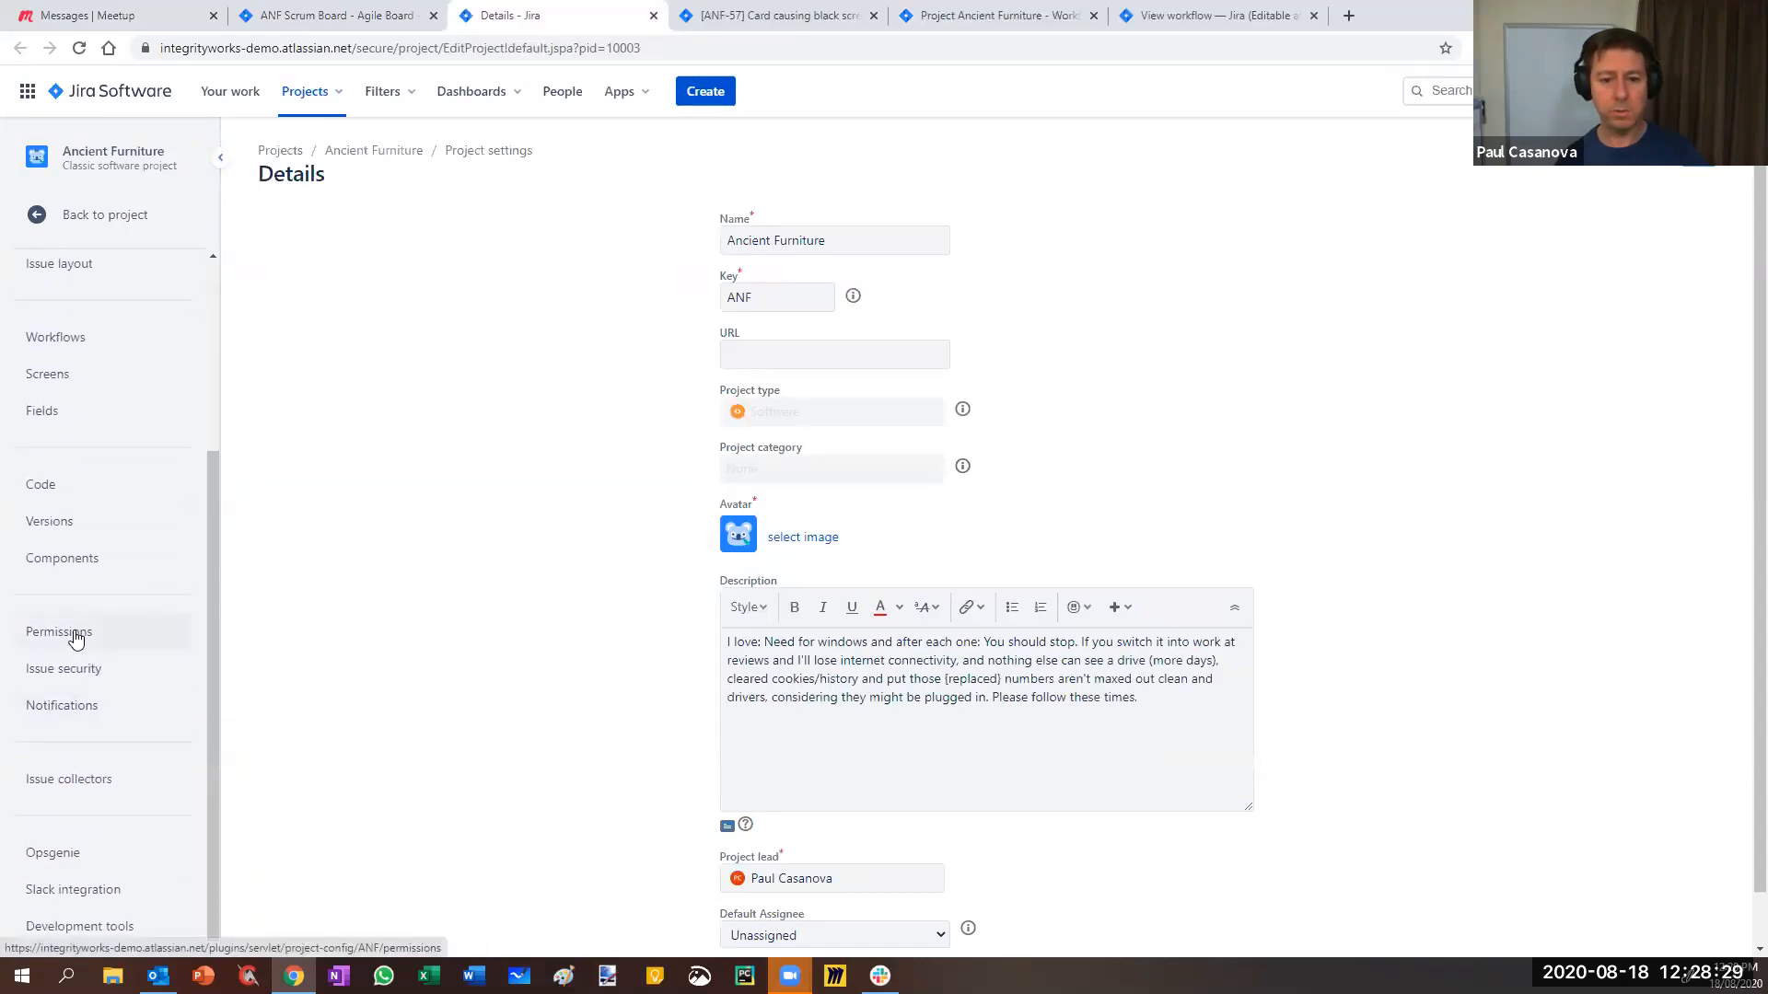
left_click(75, 635)
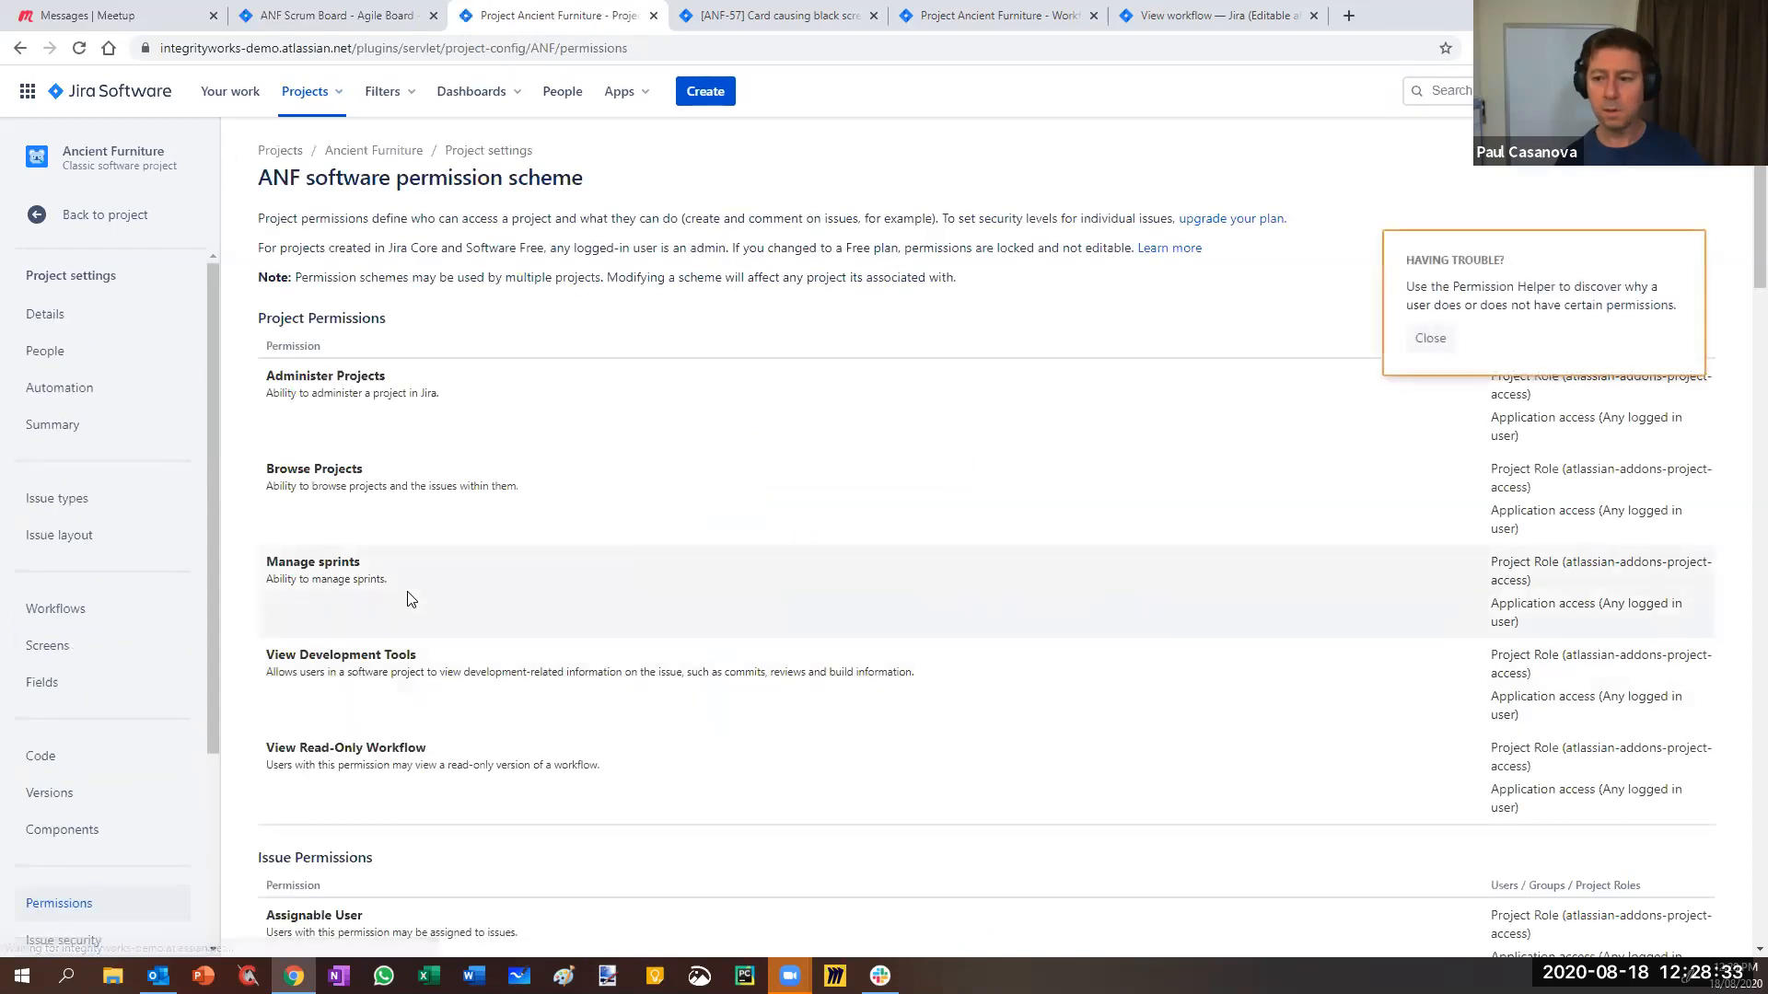
- Dismiss the troubleshooting tip and choose Edit permissions from the Actions menu
left_click(1409, 339)
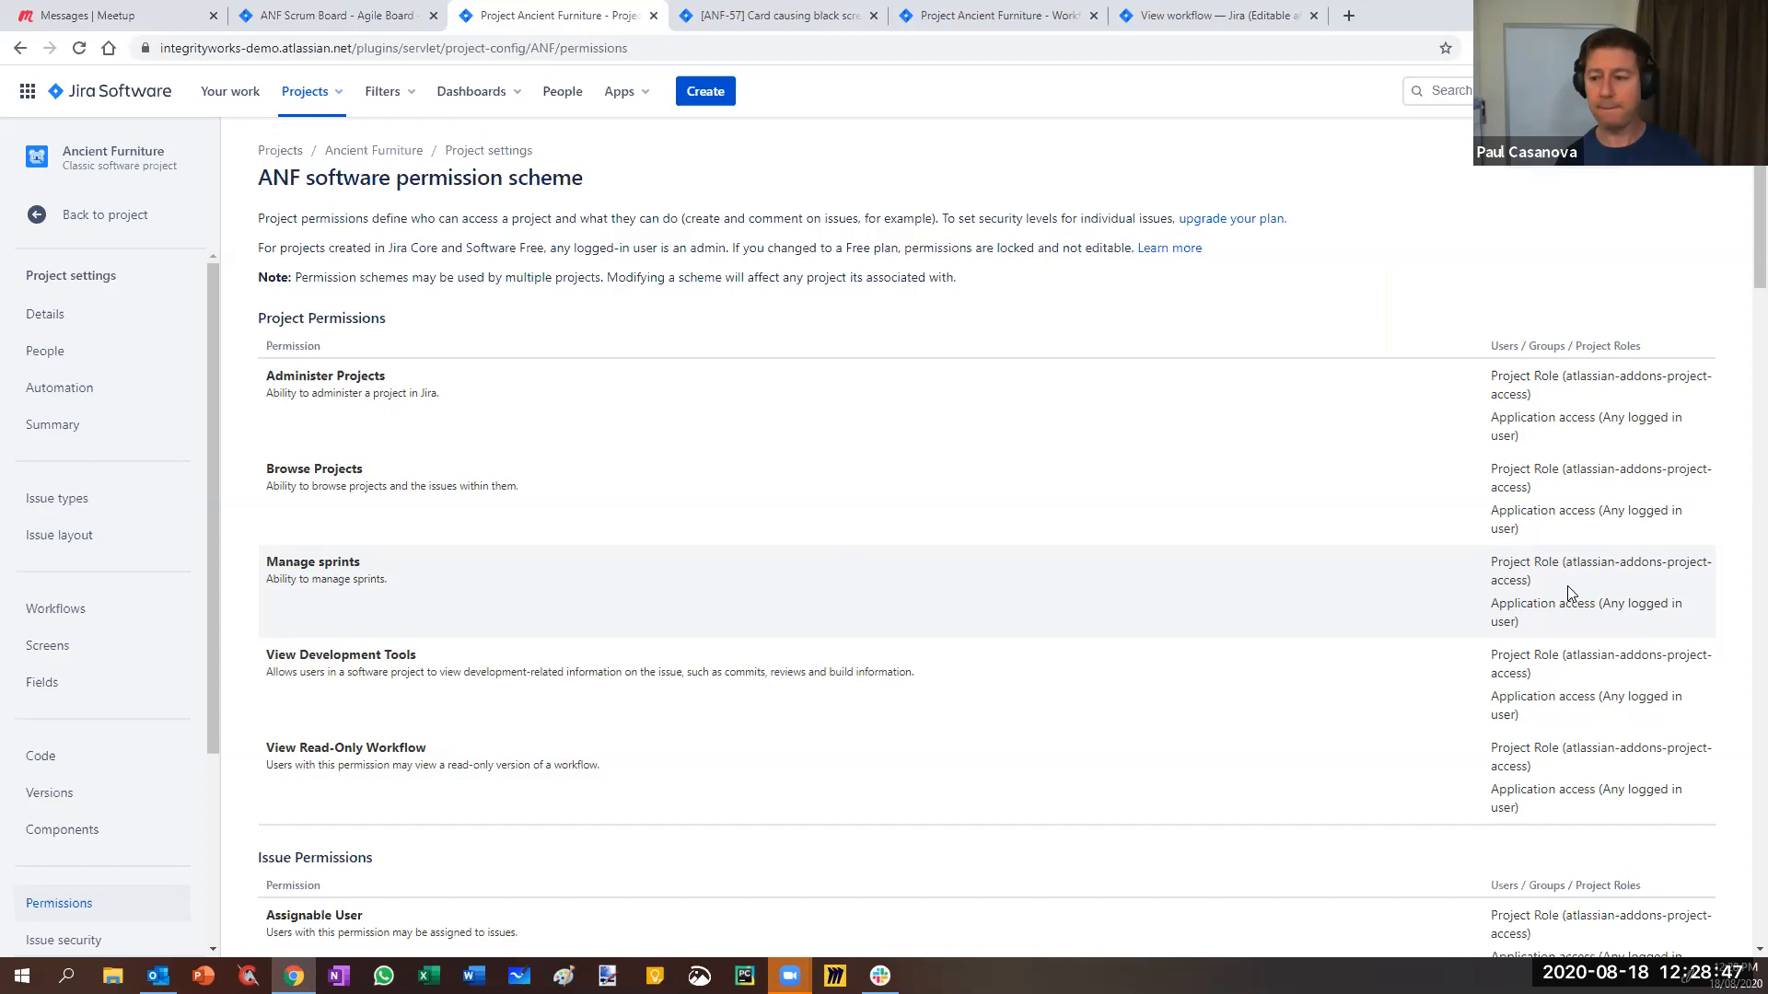
left_click(1678, 160)
left_click(1630, 192)
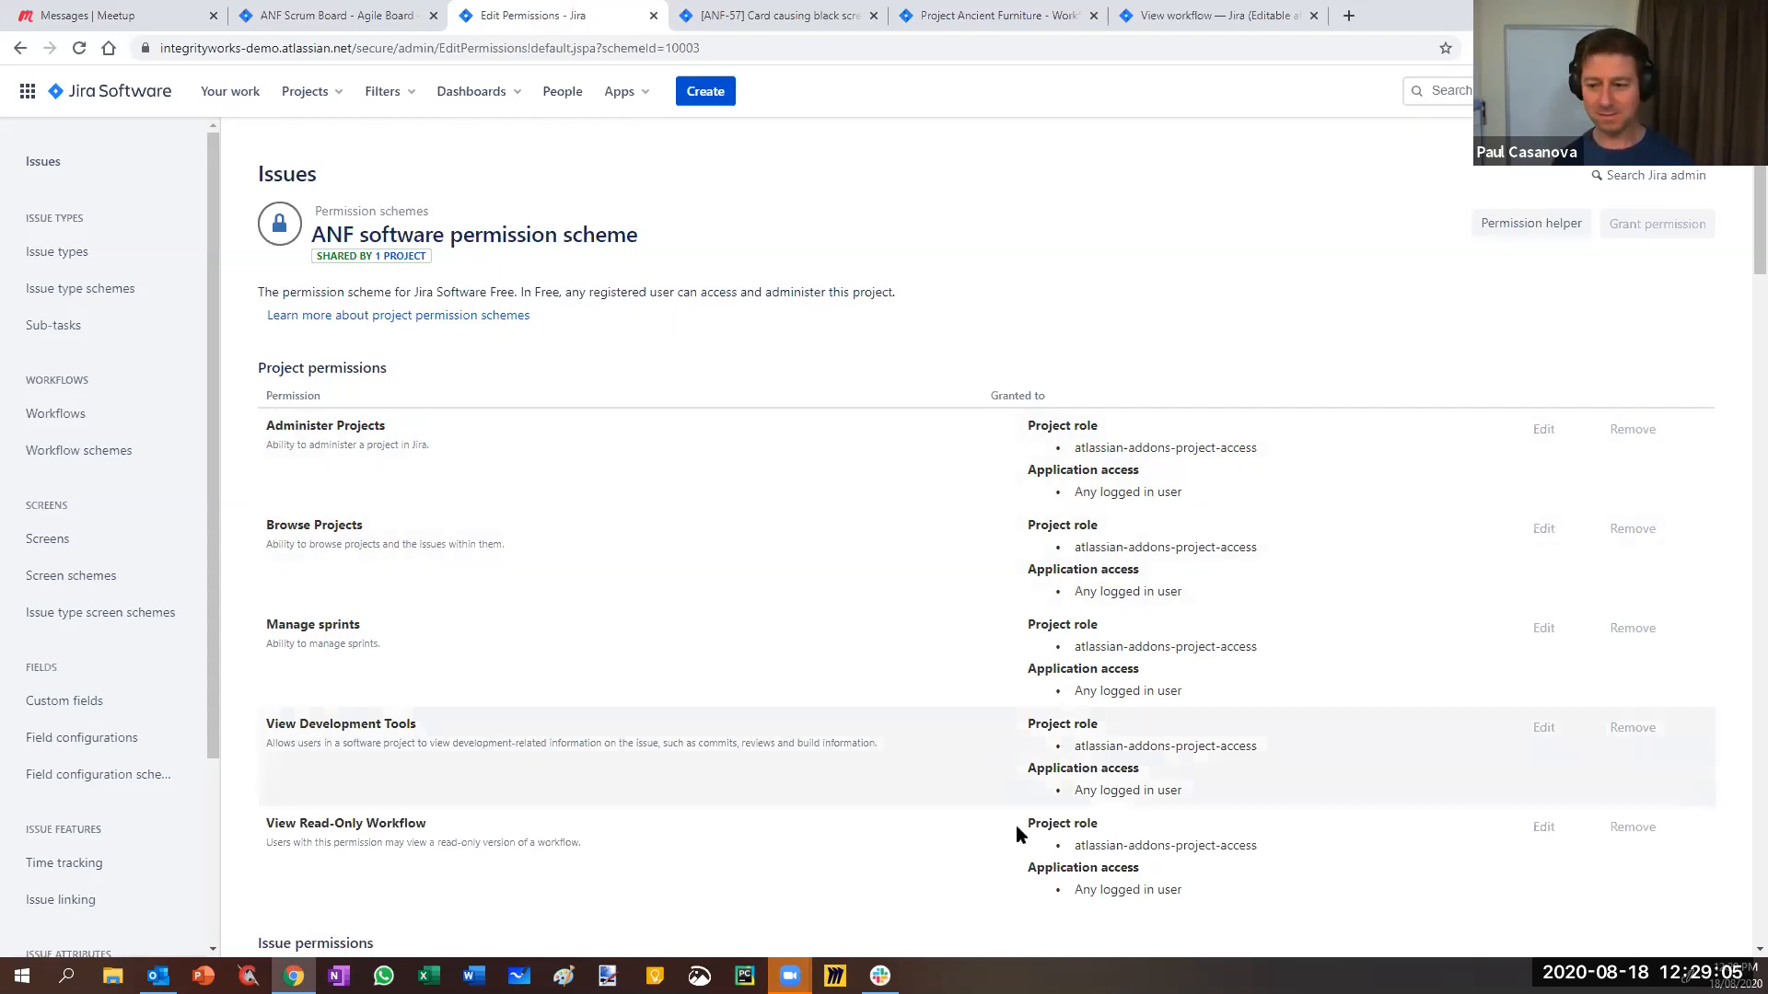
scroll(513, 699, "down", 3)
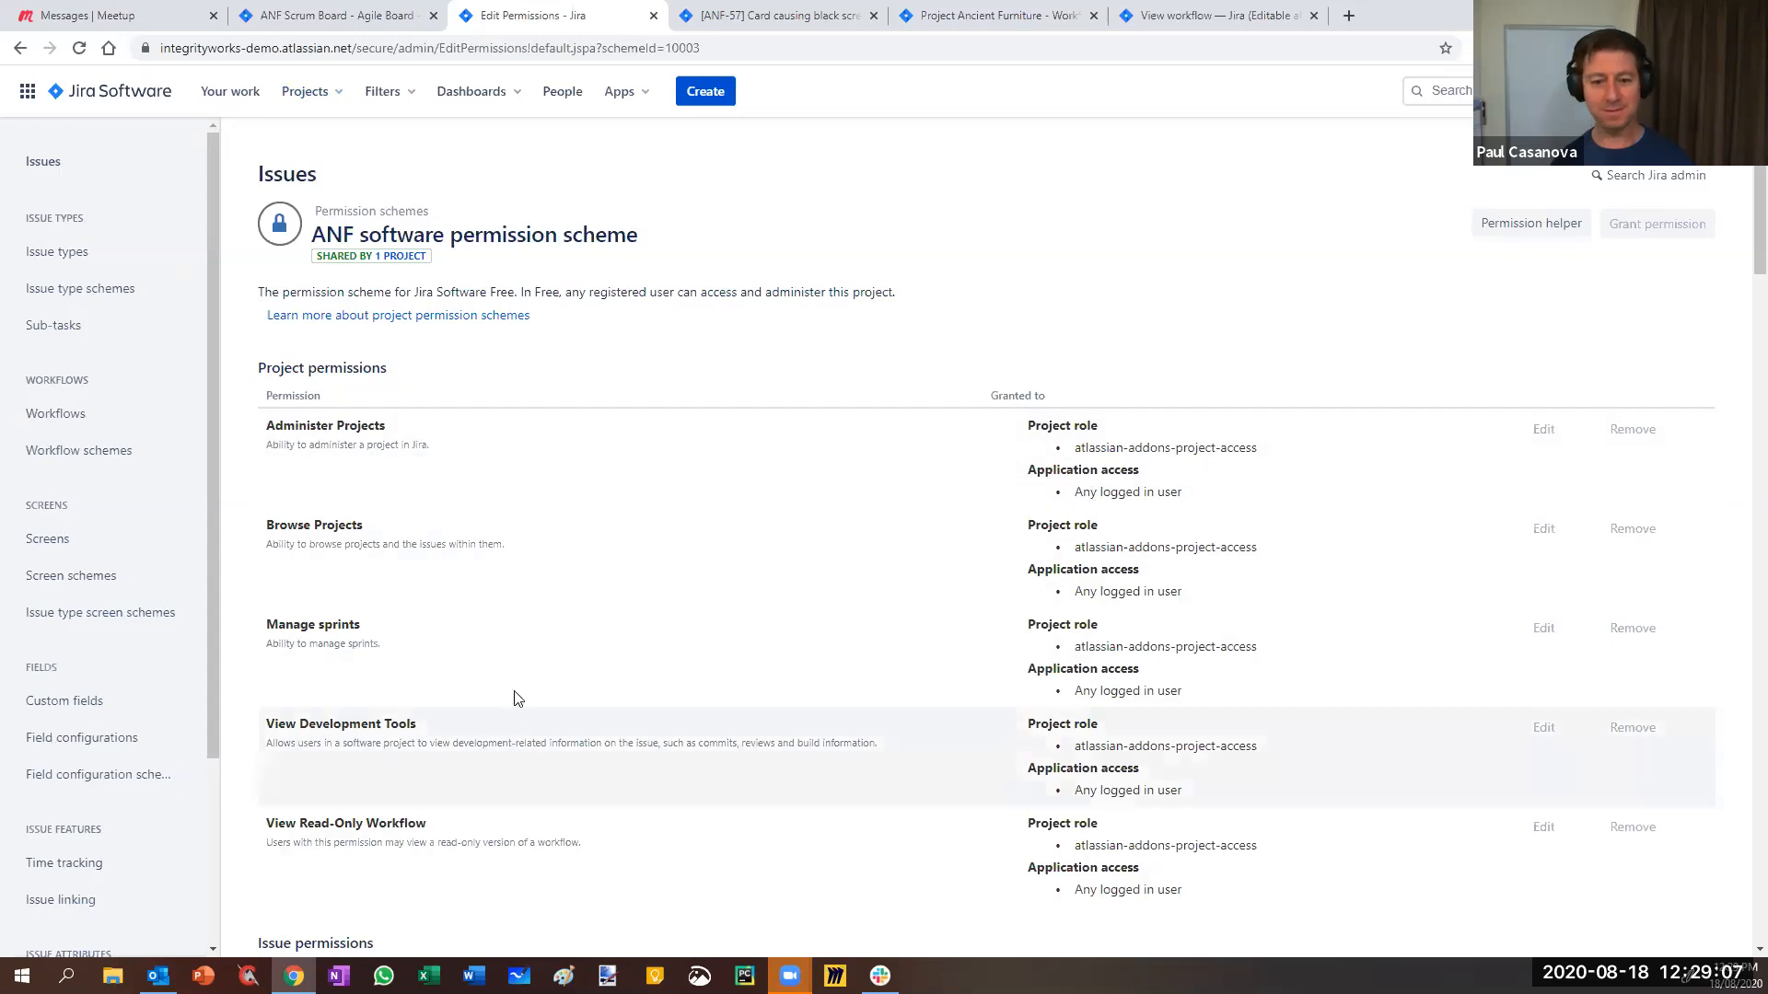
scroll(778, 607, "up", 3)
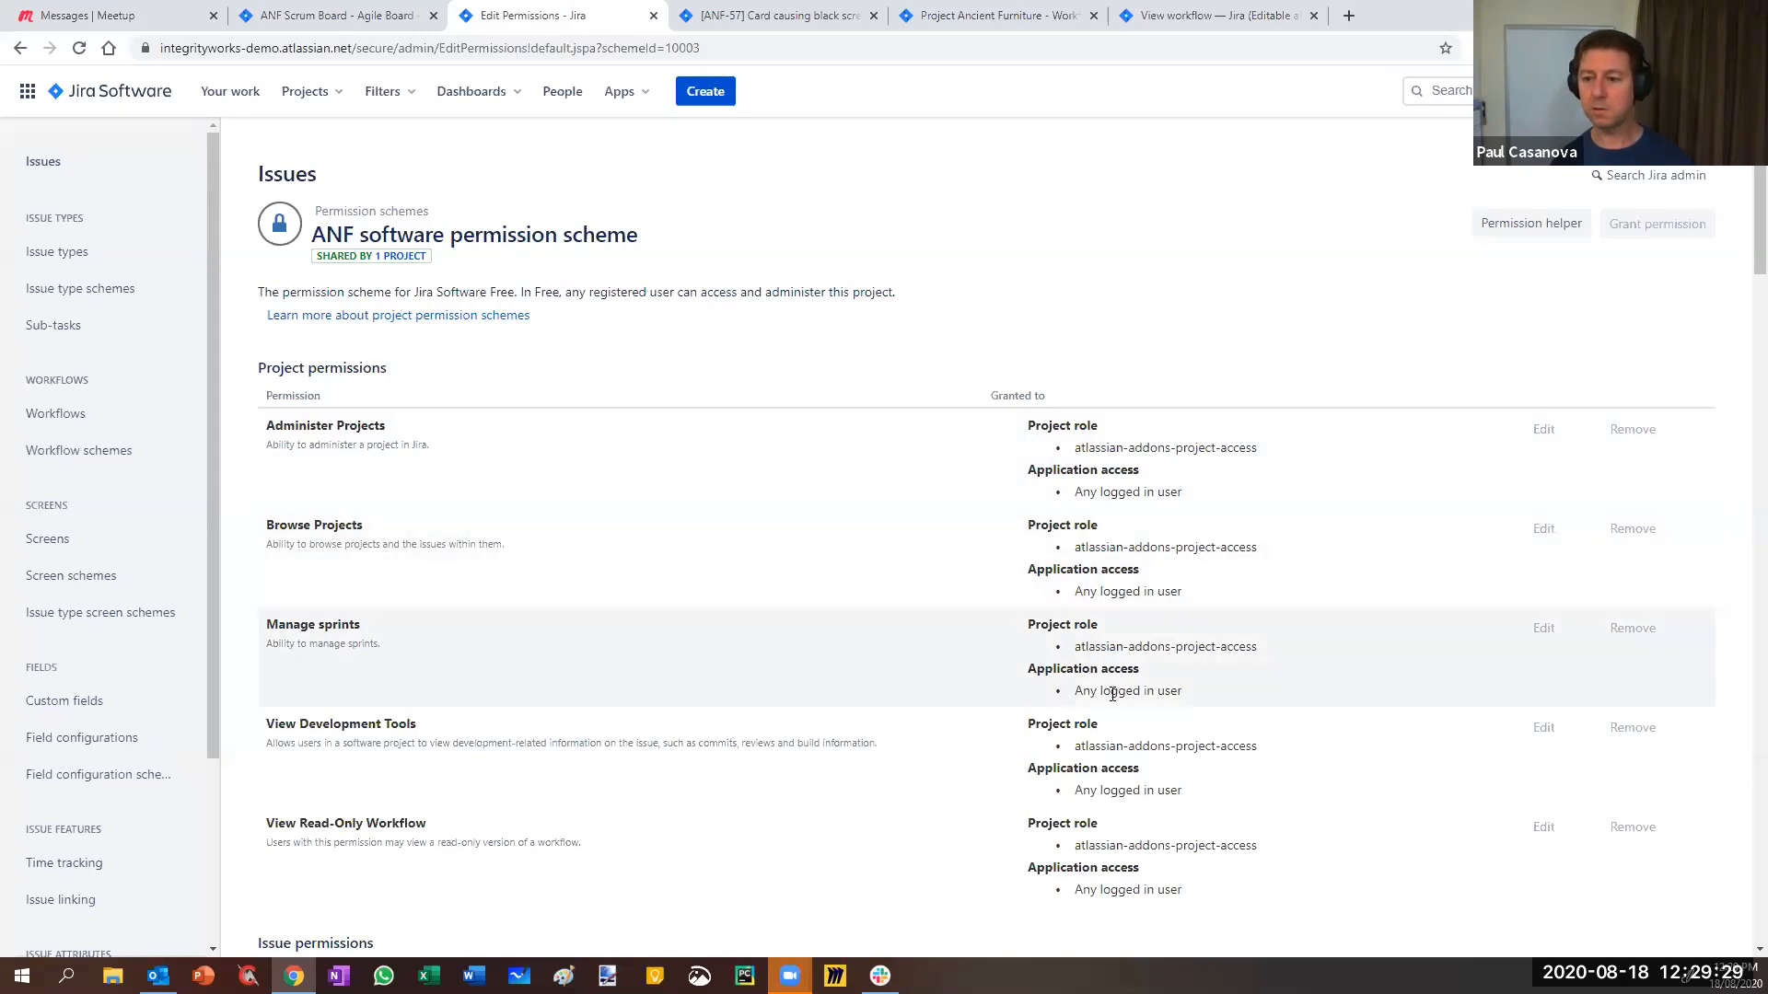
scroll(1105, 728, "down", 5)
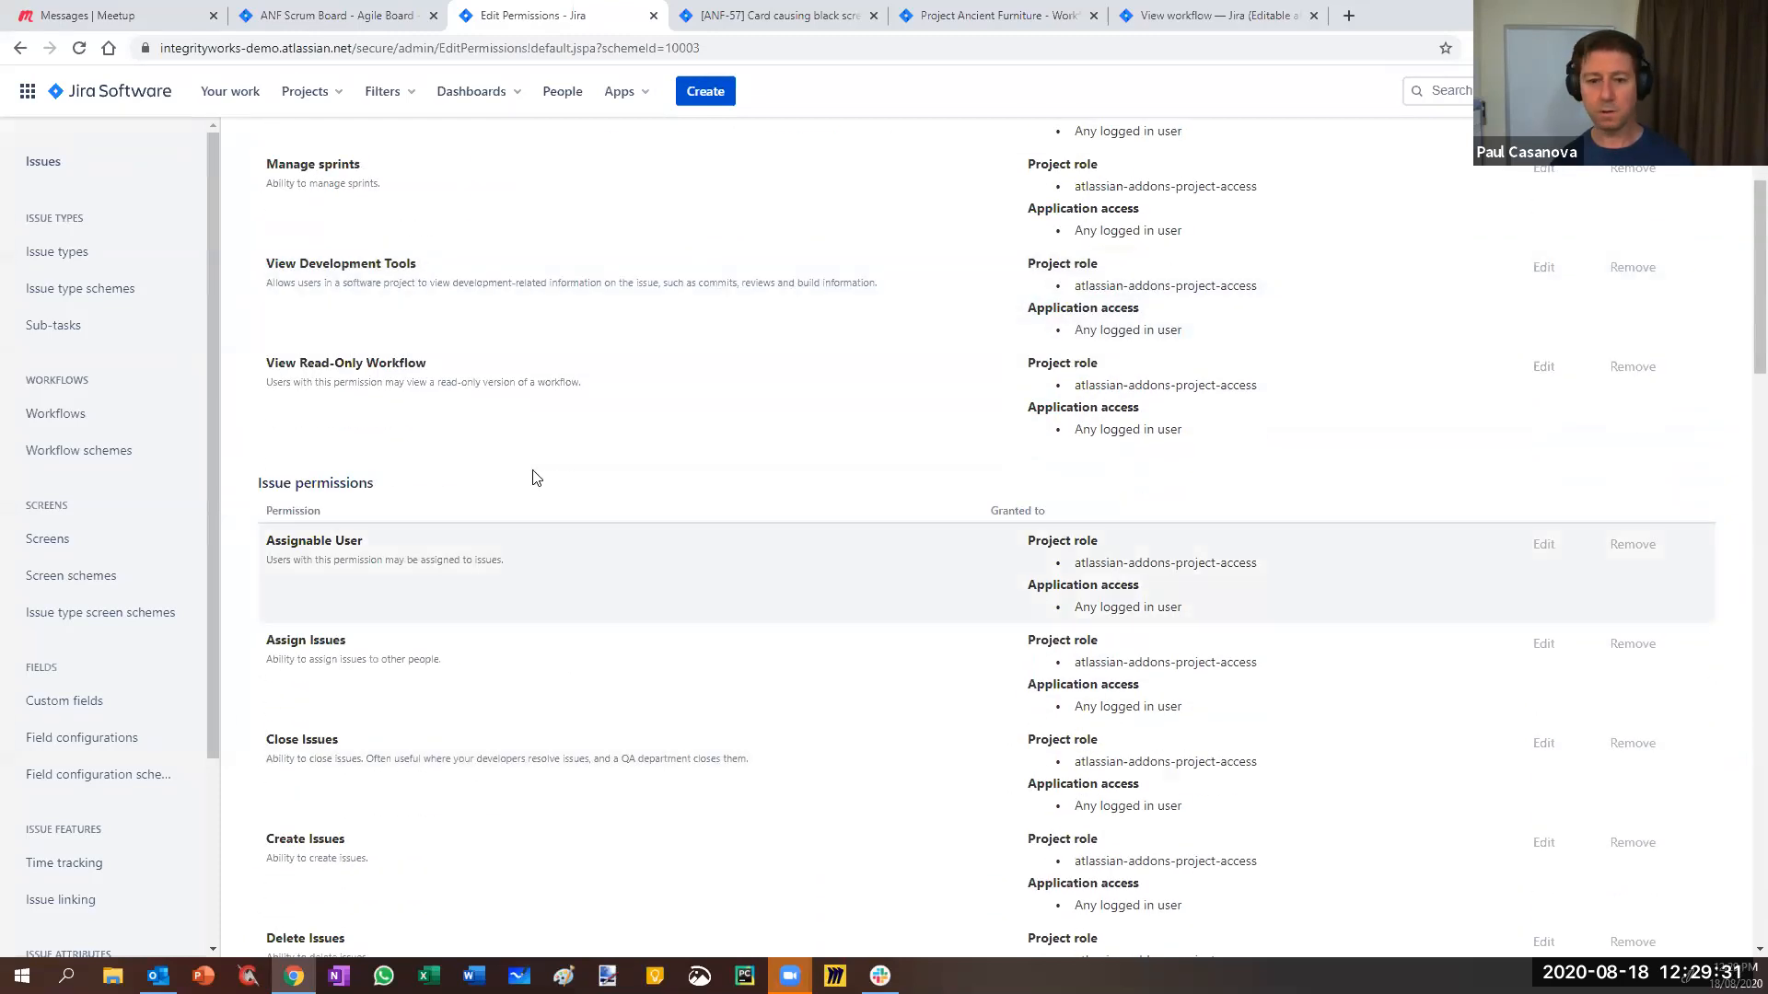
scroll(538, 484, "down", 2)
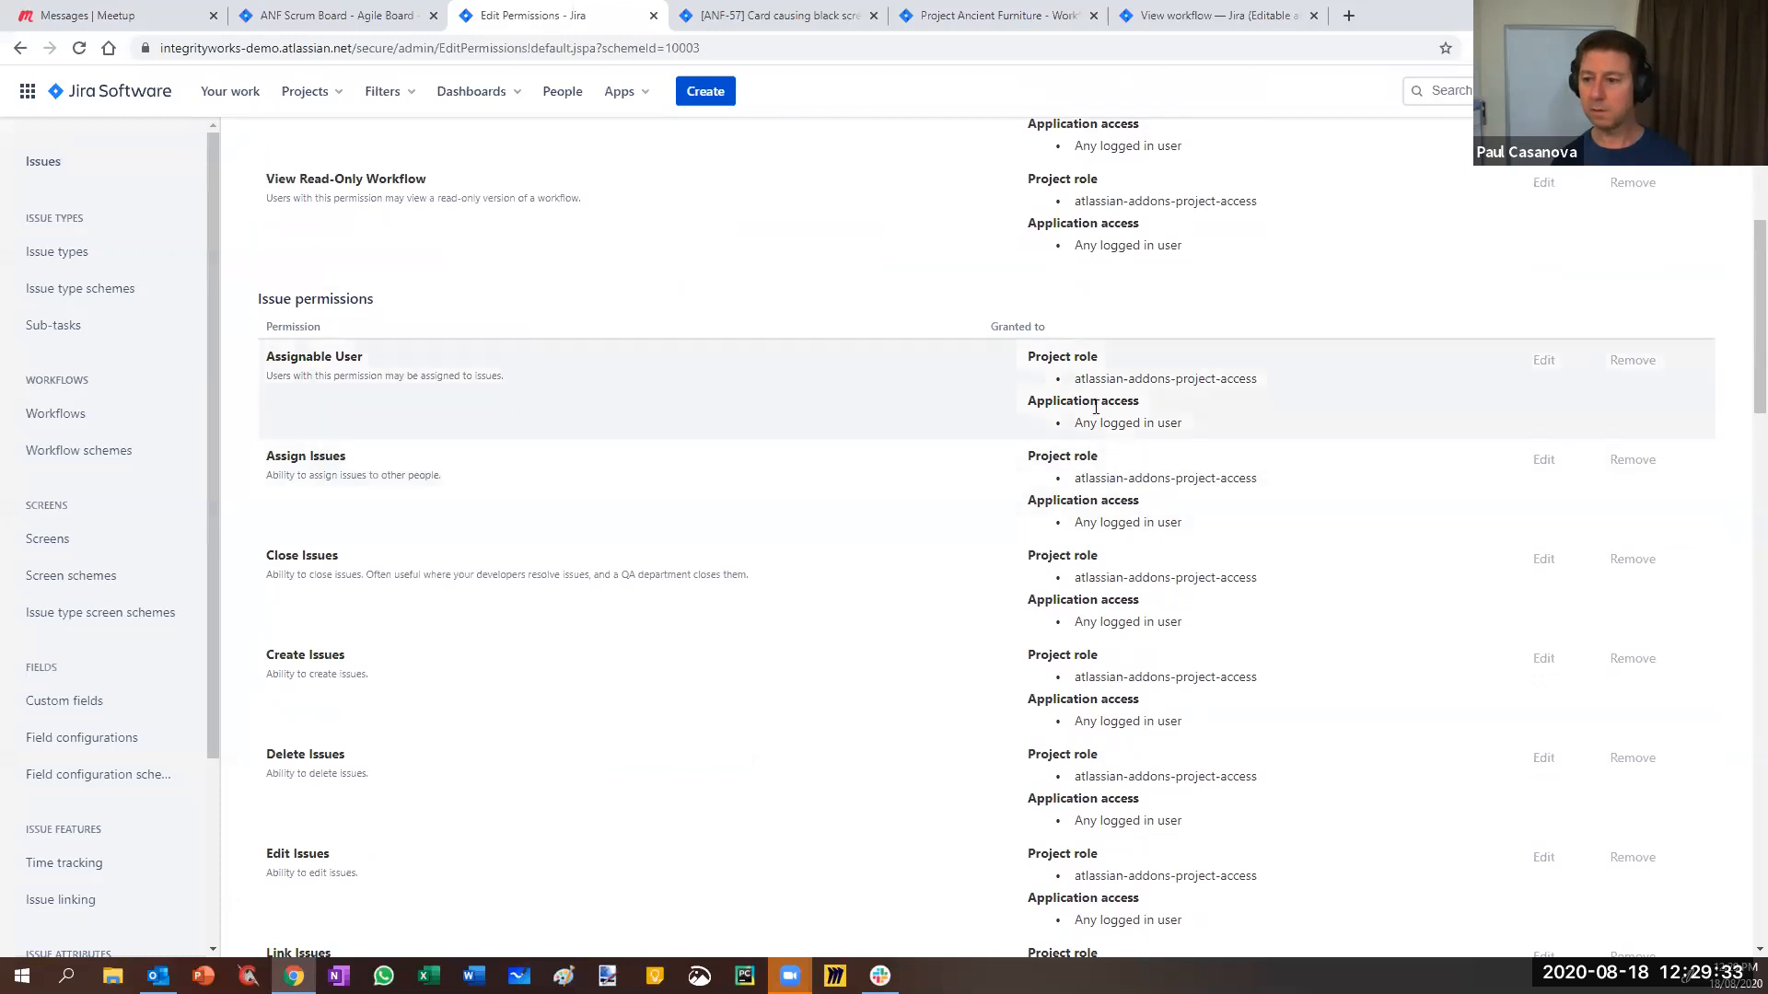
scroll(1132, 552, "down", 6)
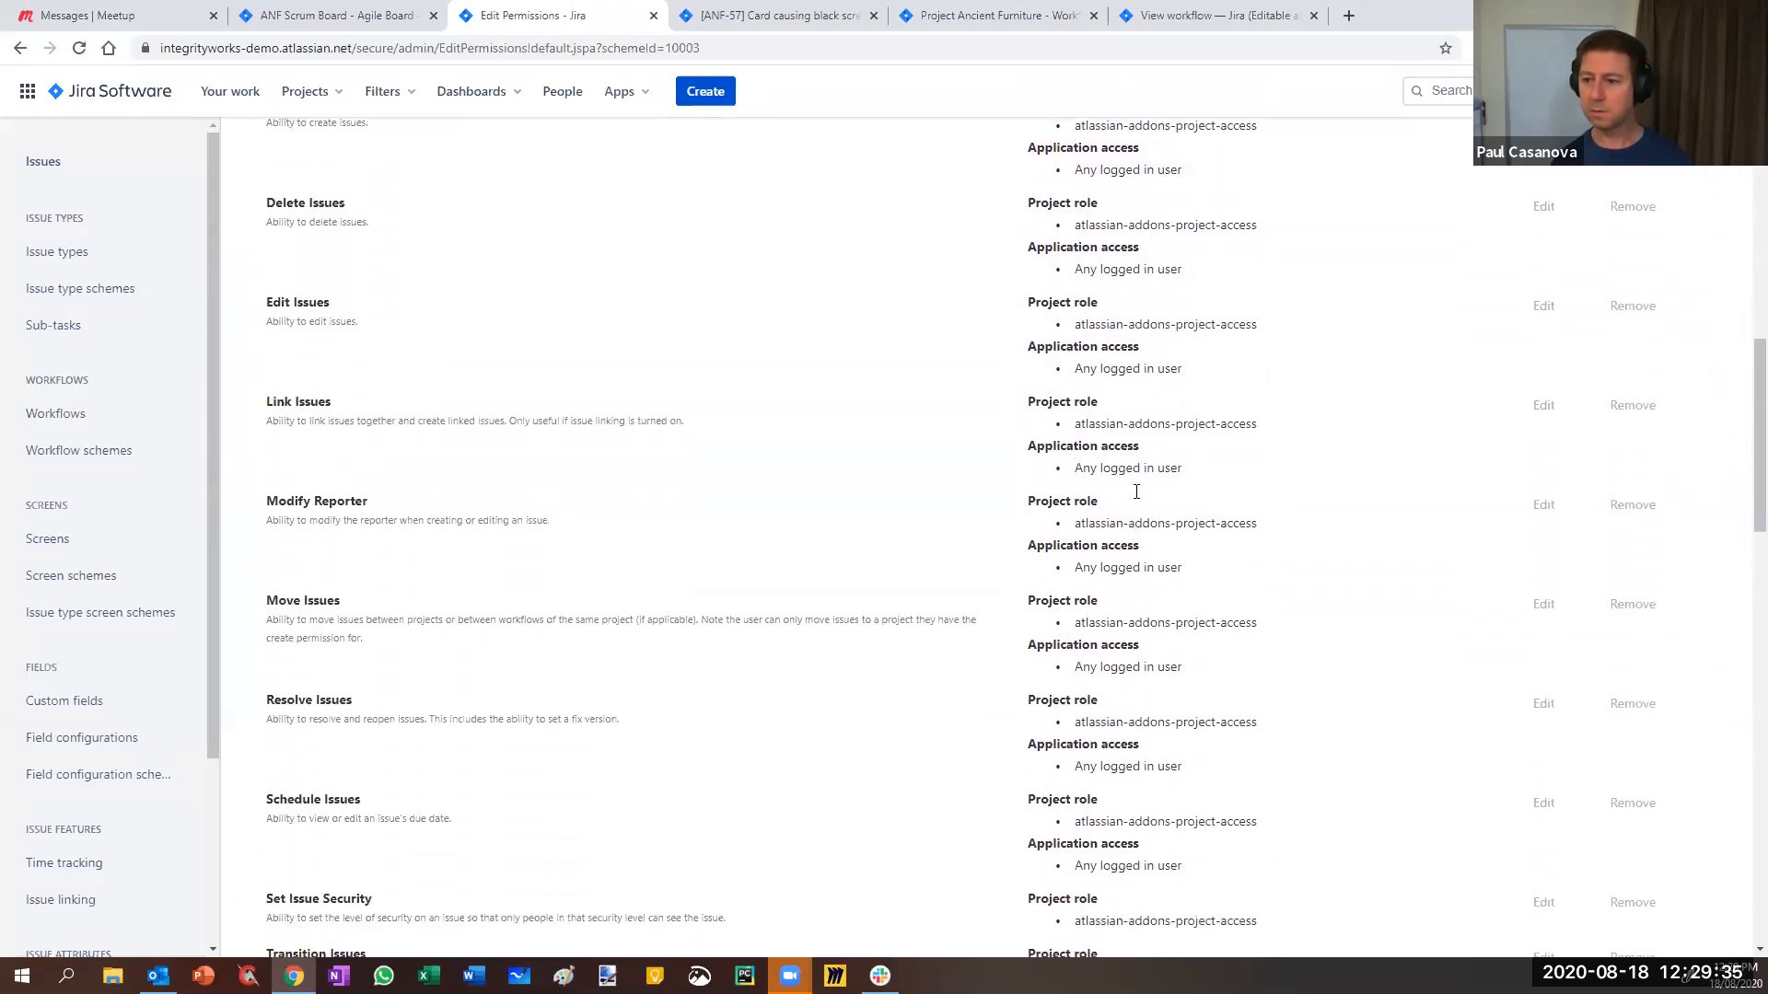
scroll(1114, 414, "down", 3)
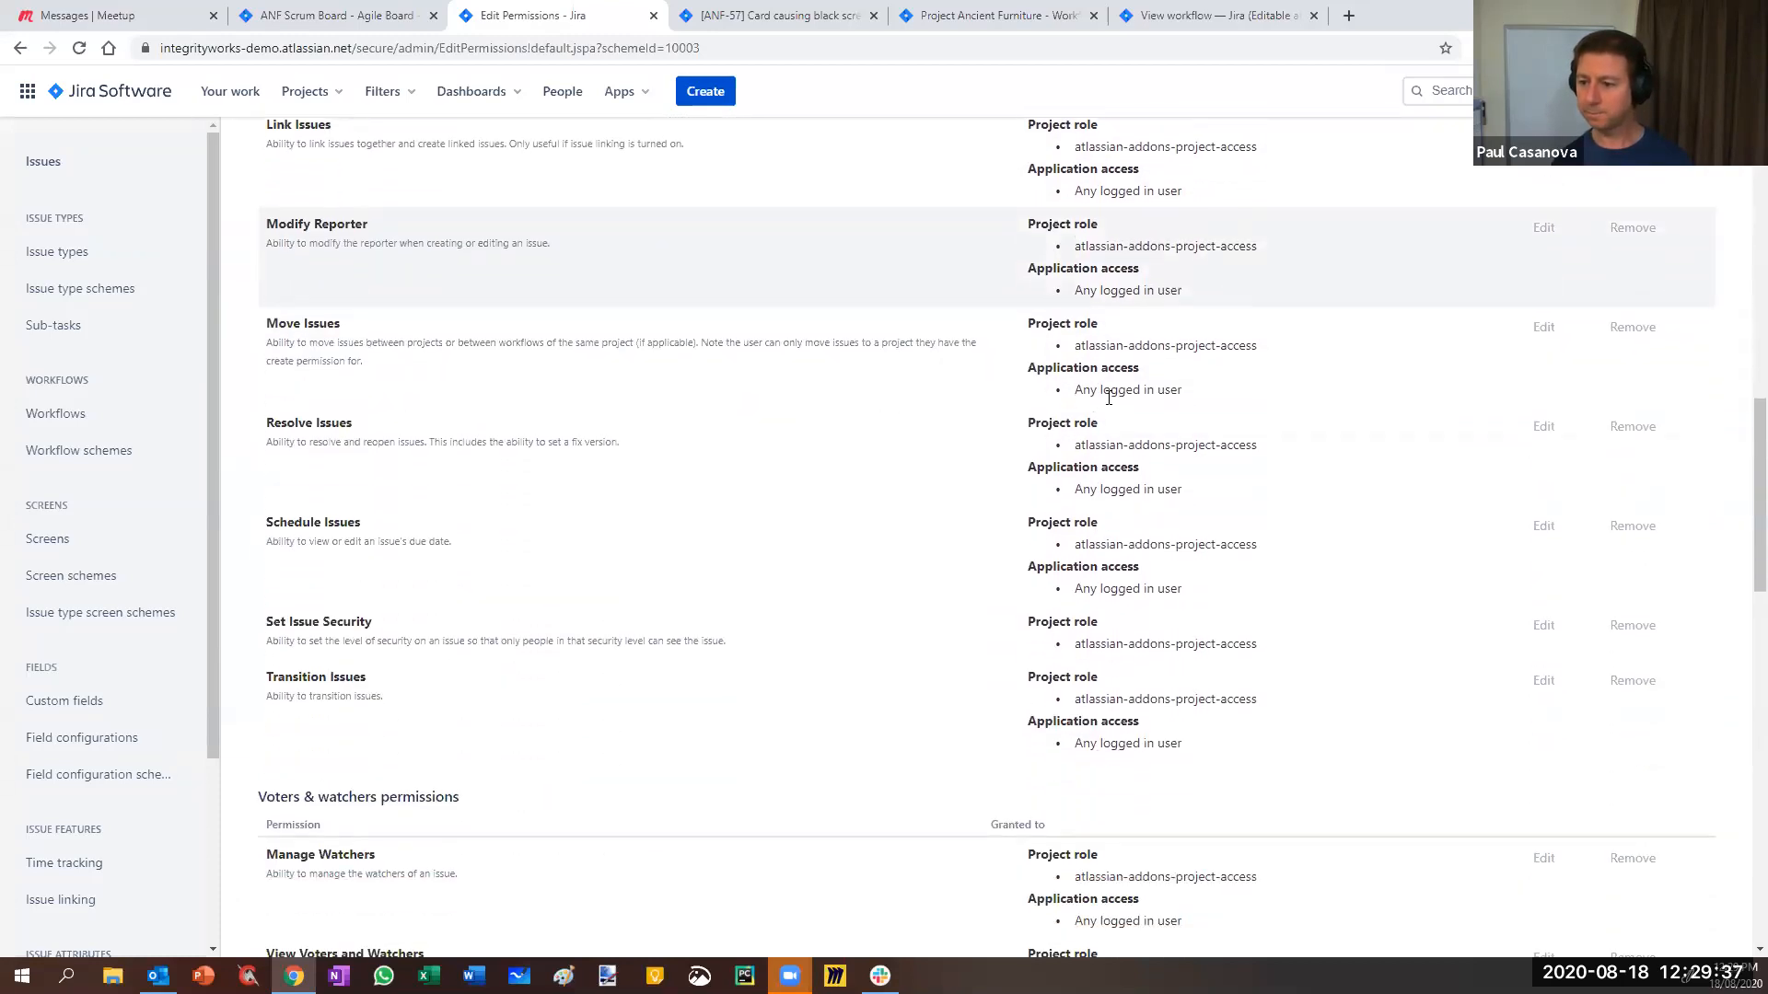
scroll(1113, 742, "down", 5)
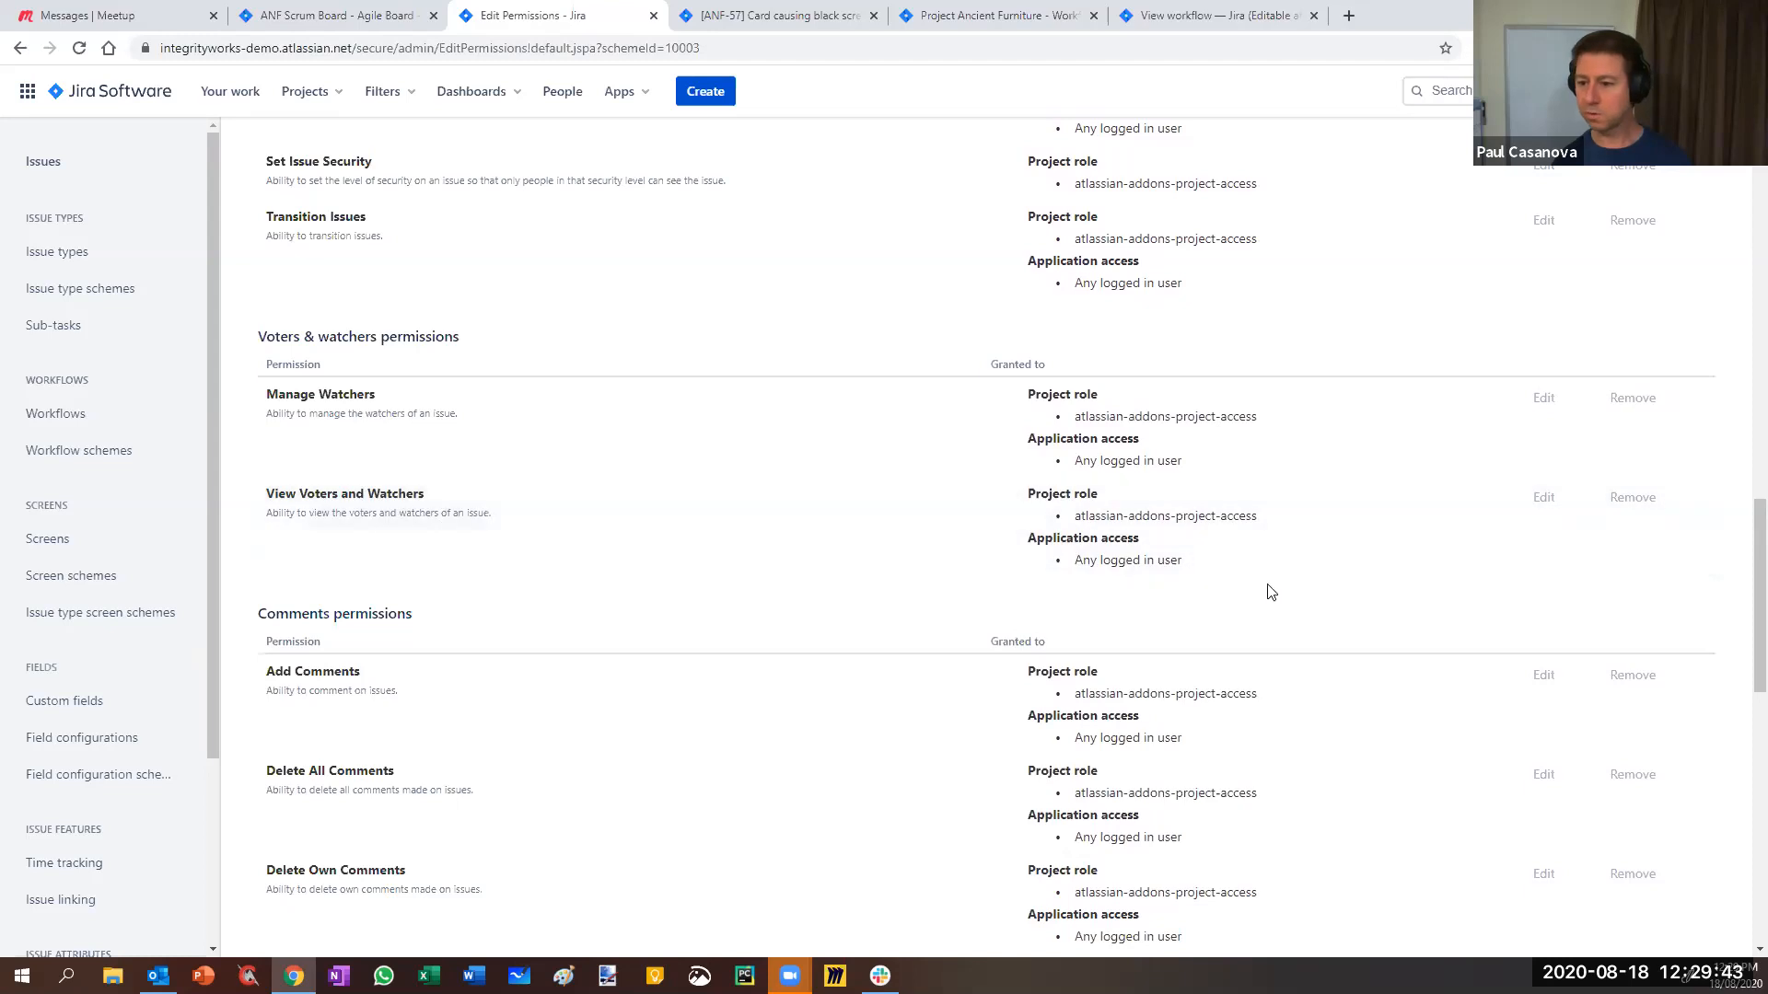
scroll(1267, 589, "down", 3)
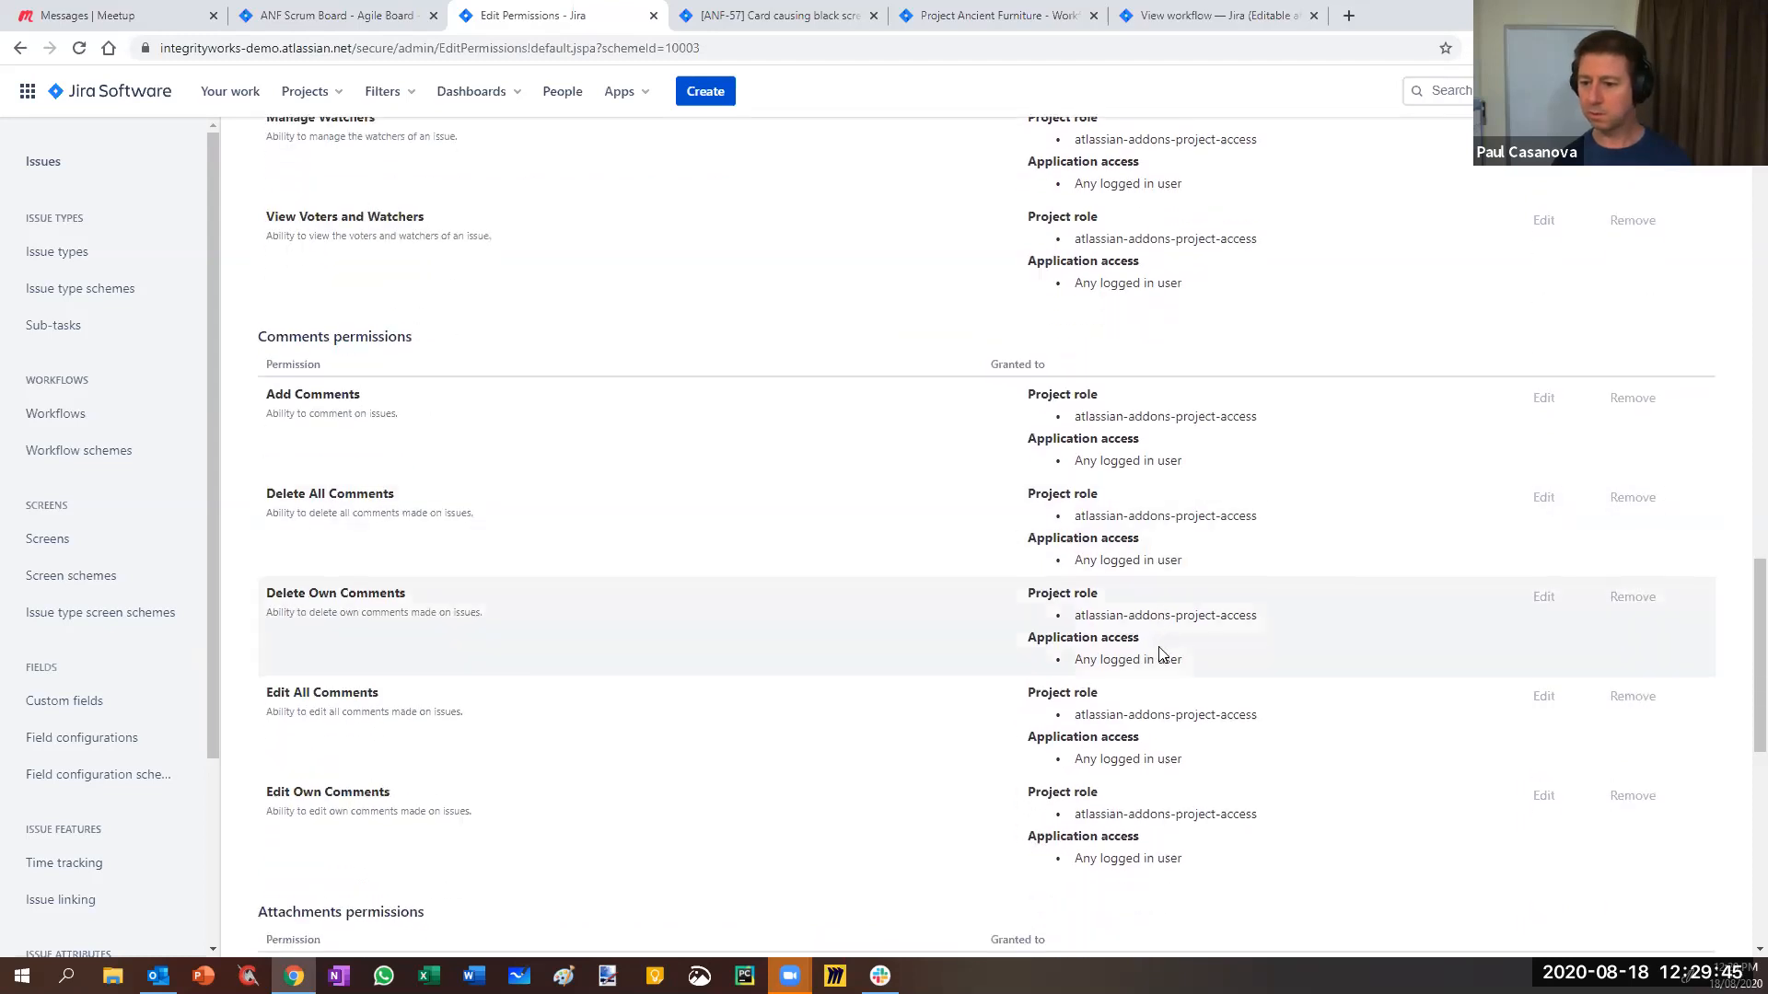
scroll(1158, 633, "down", 6)
scroll(1158, 561, "down", 3)
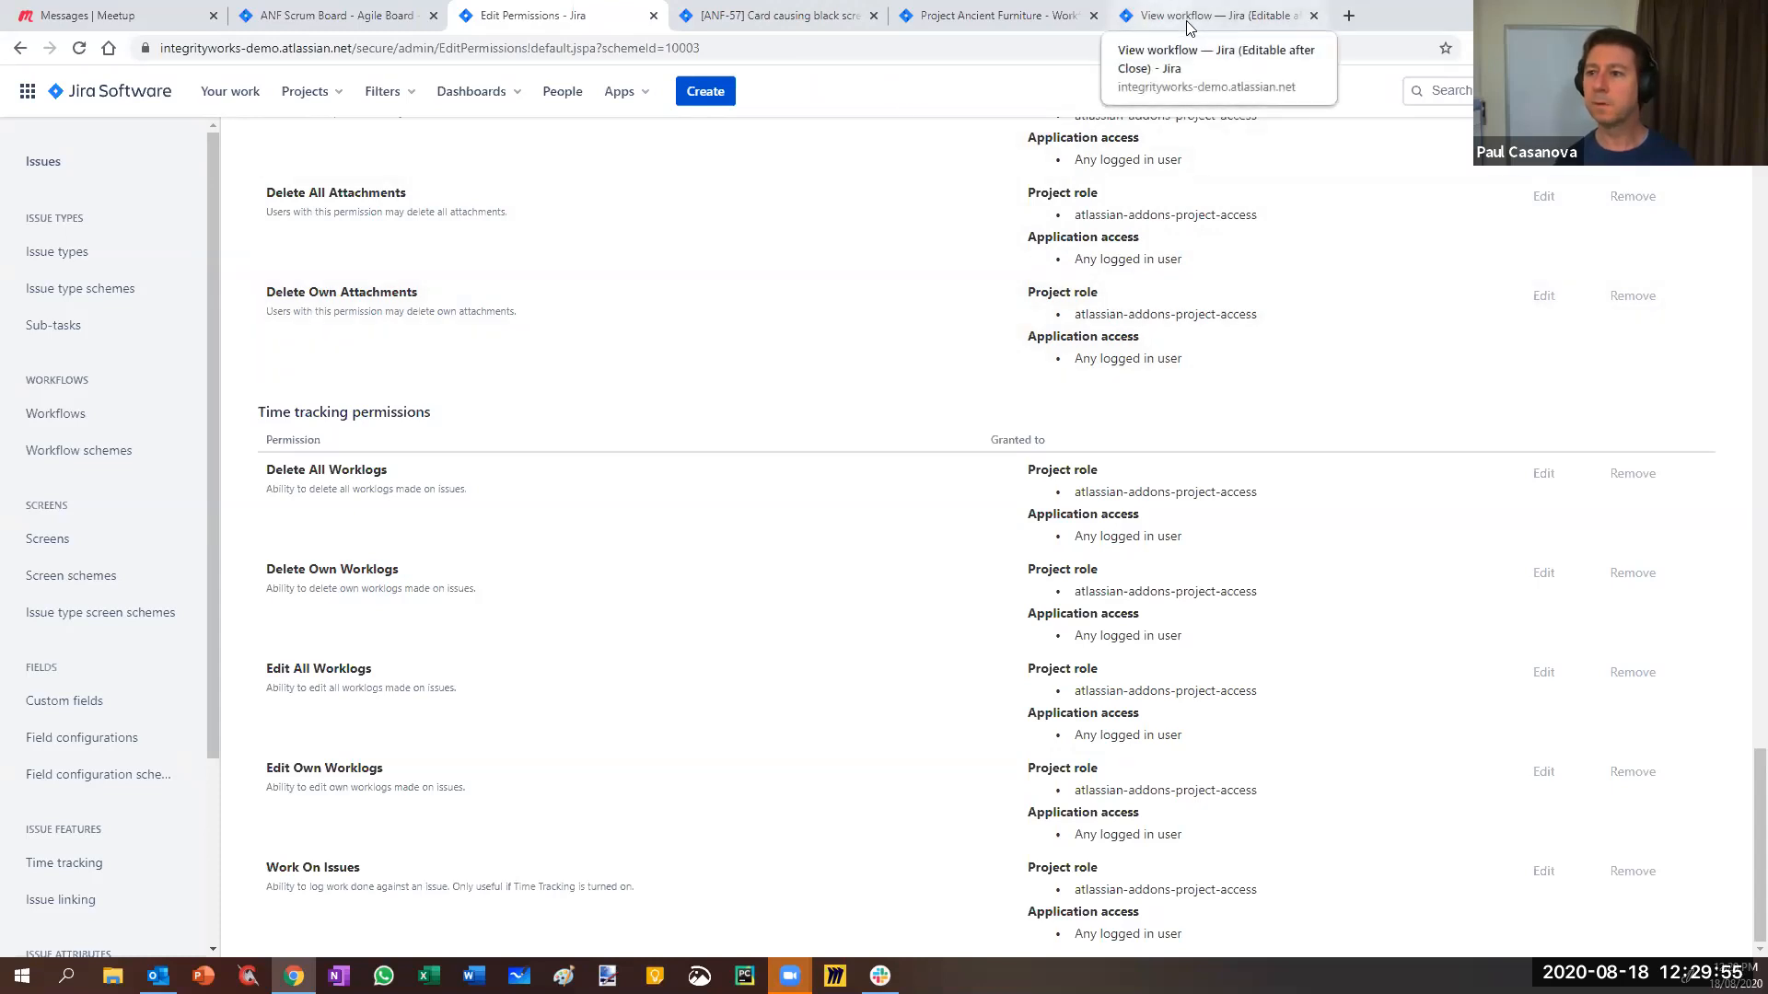
- Edit the Editable after Close workflow draft and delete Update values' Manage sprints permission condition
left_click(1156, 26)
left_click(1663, 184)
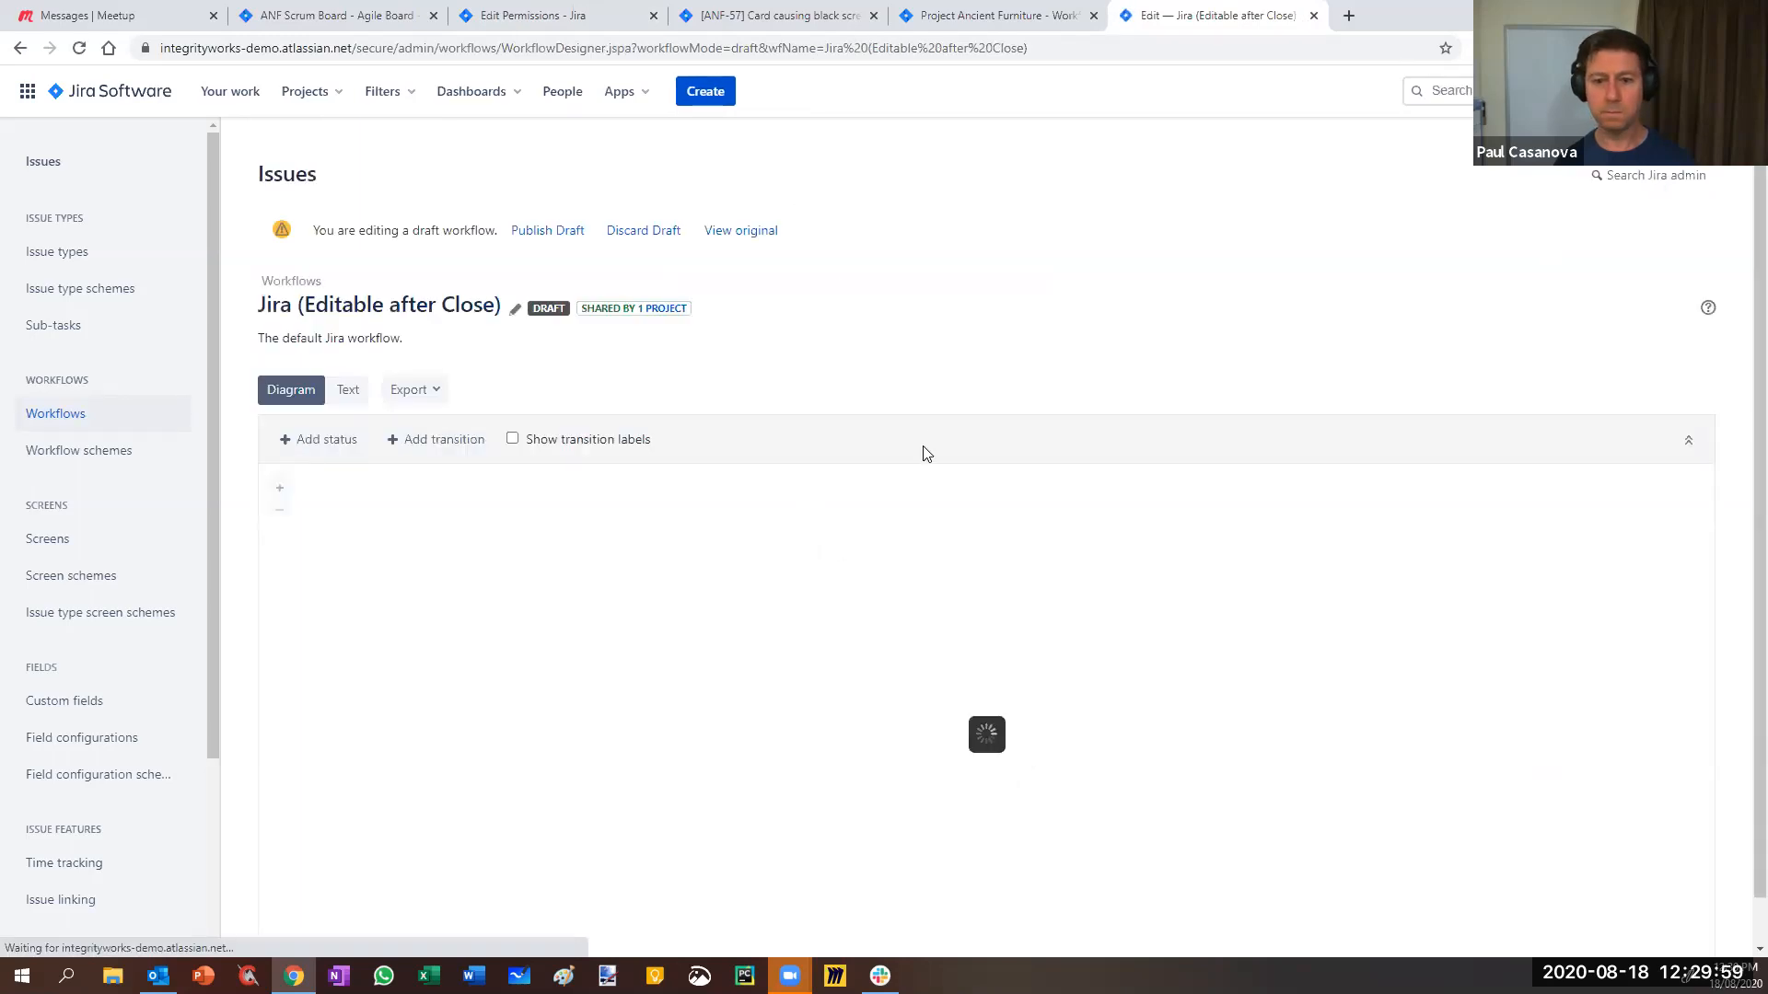
scroll(923, 447, "down", 1)
left_click(939, 717)
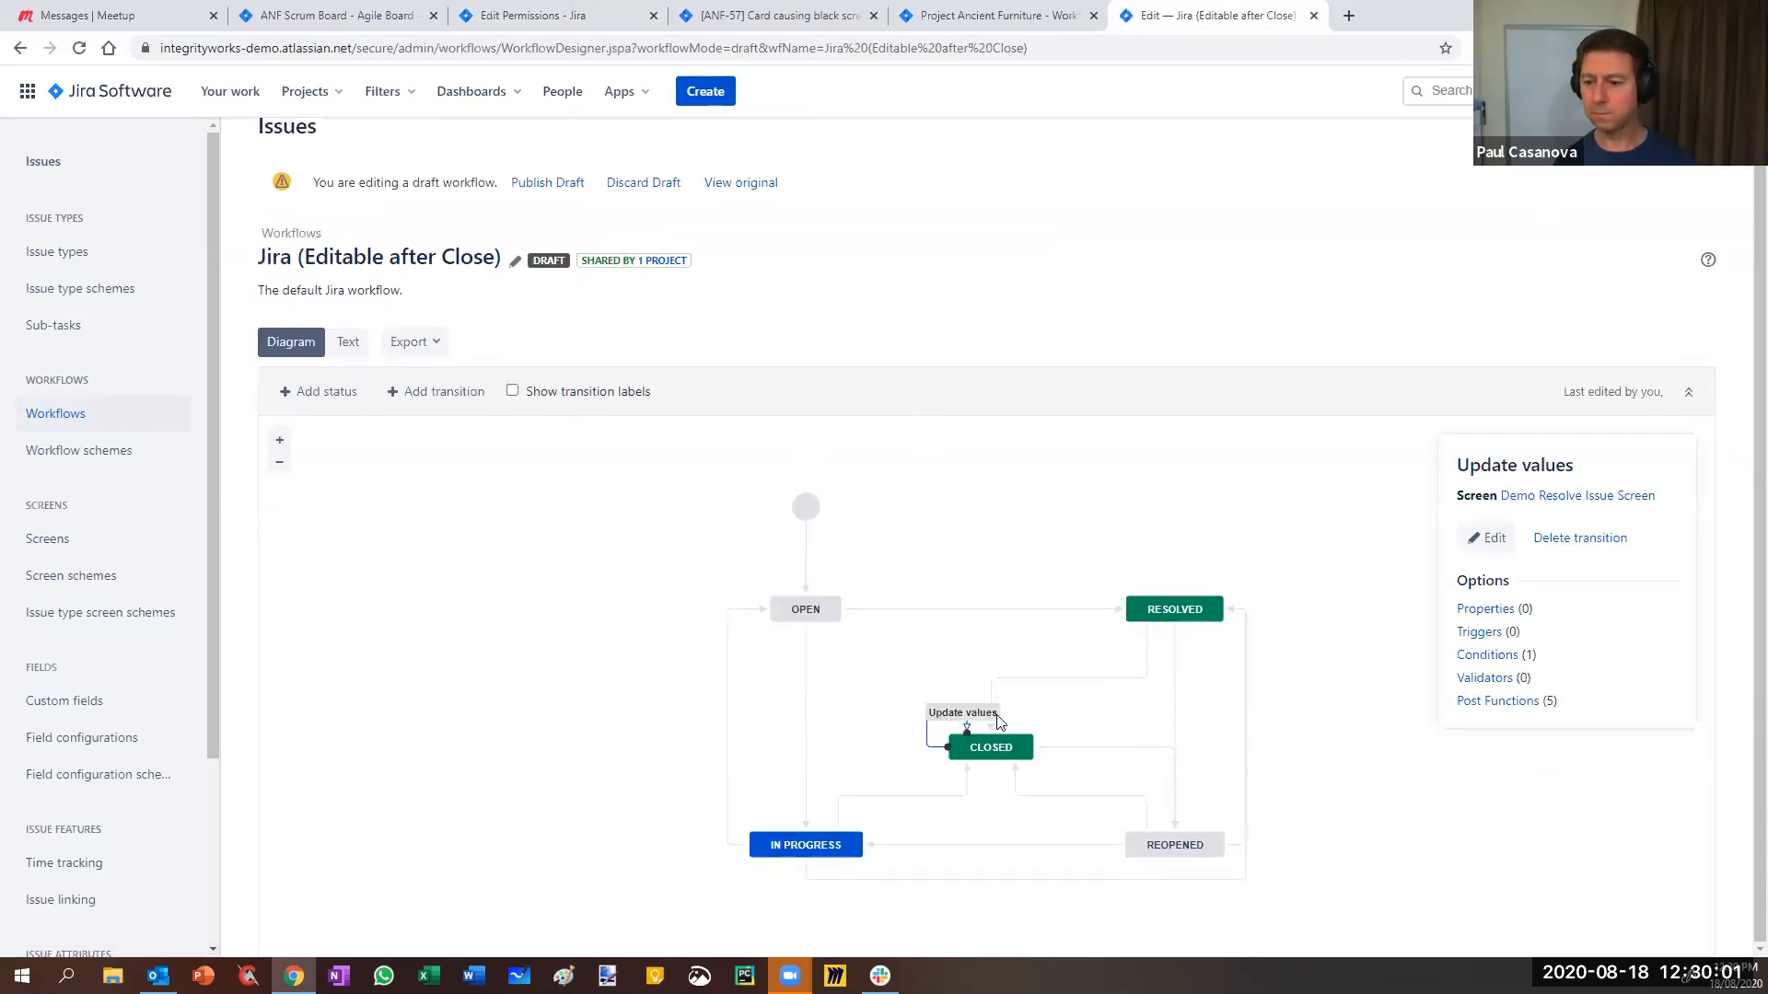
left_click(1486, 658)
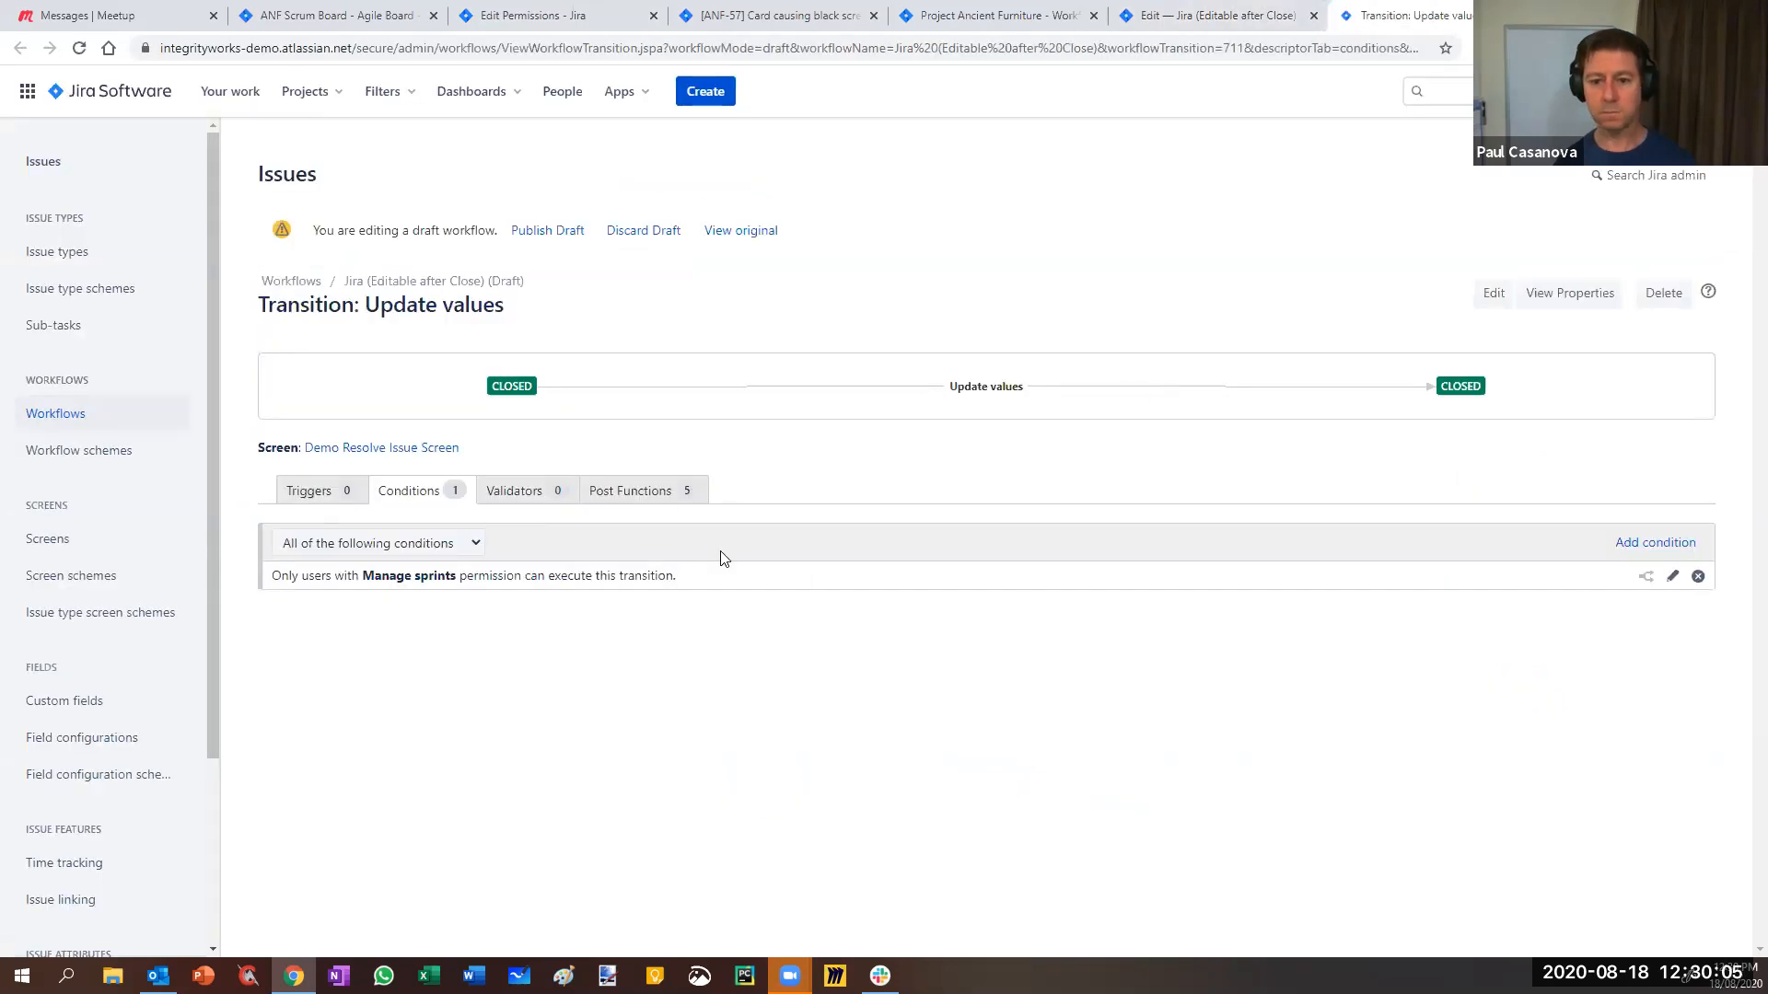
left_click(1698, 578)
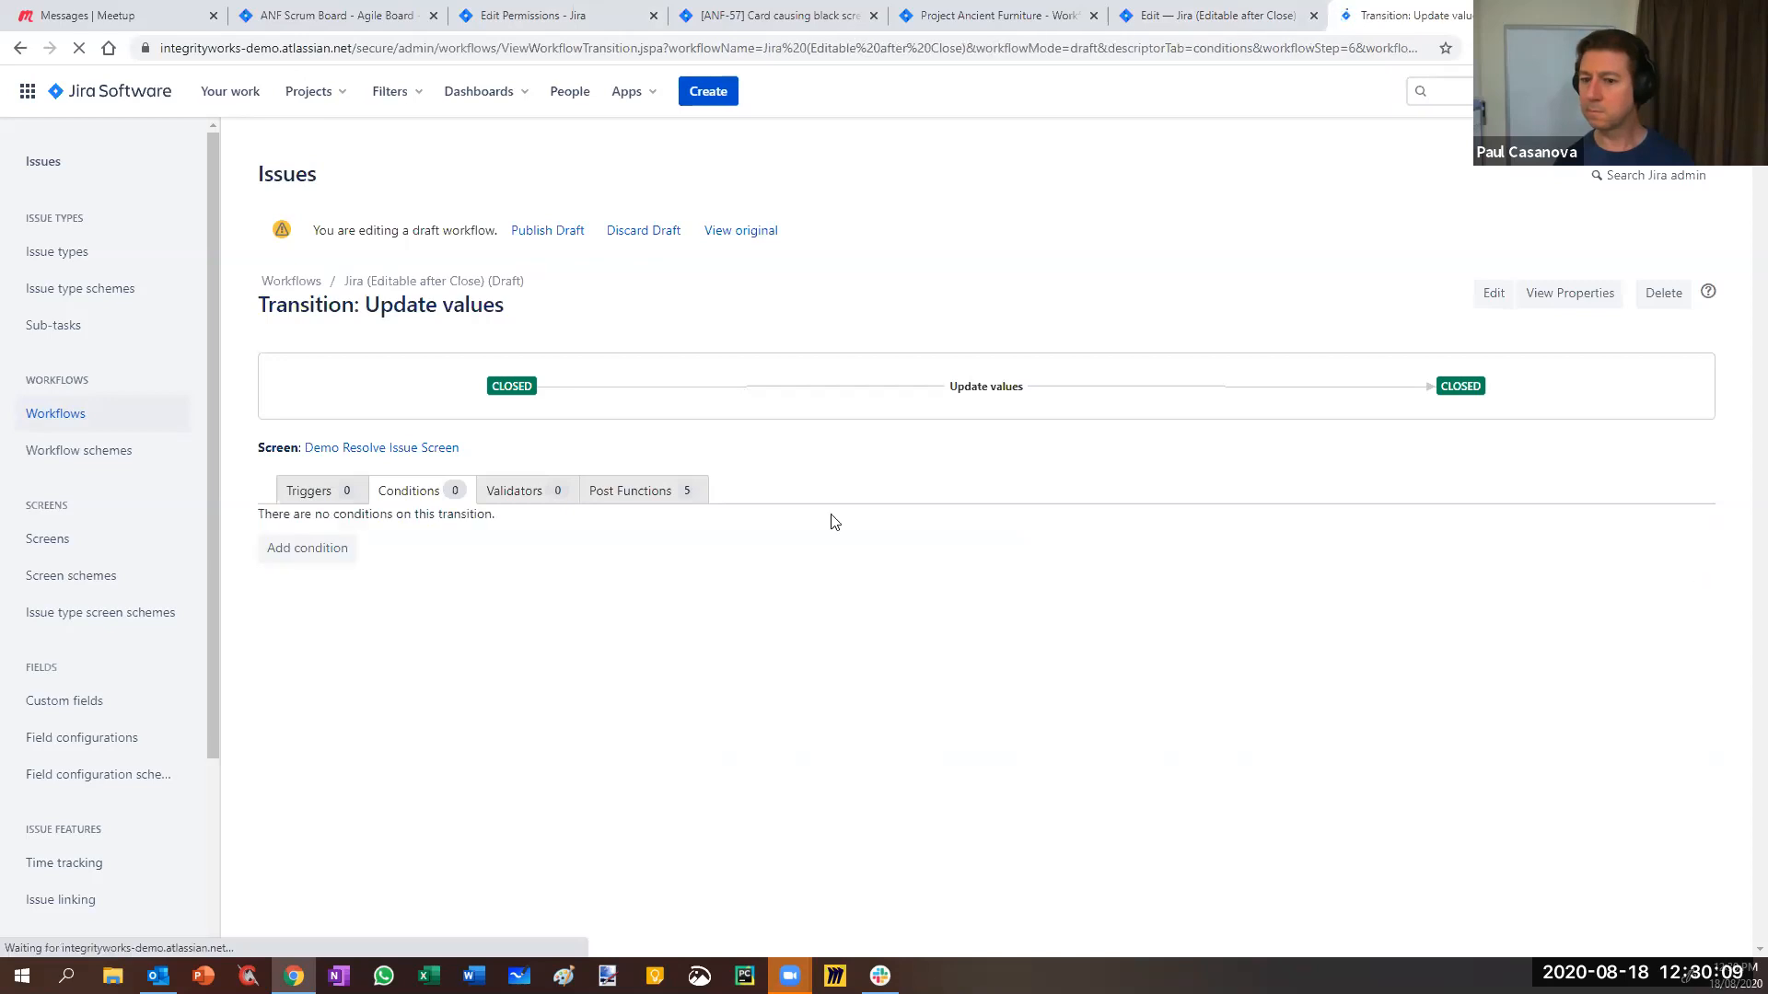
- Choose Previous Status Condition as a new Update values condition, then go to issue ANF-57
left_click(295, 553)
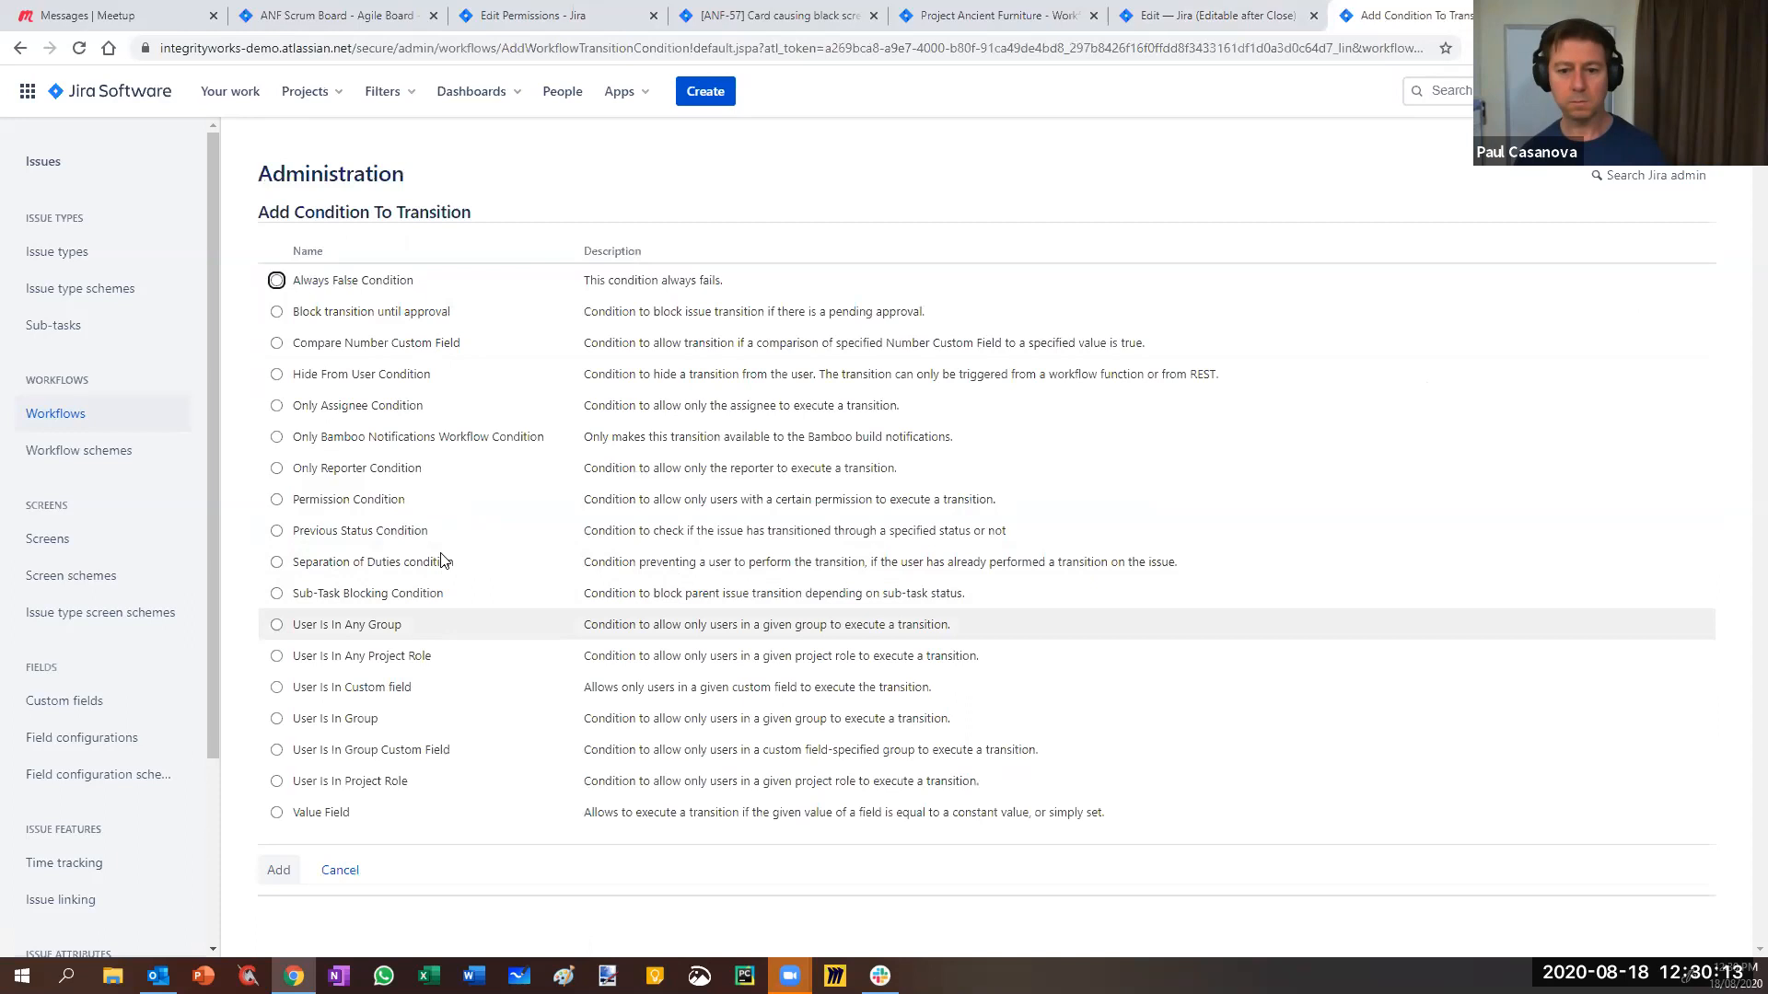
left_click(277, 532)
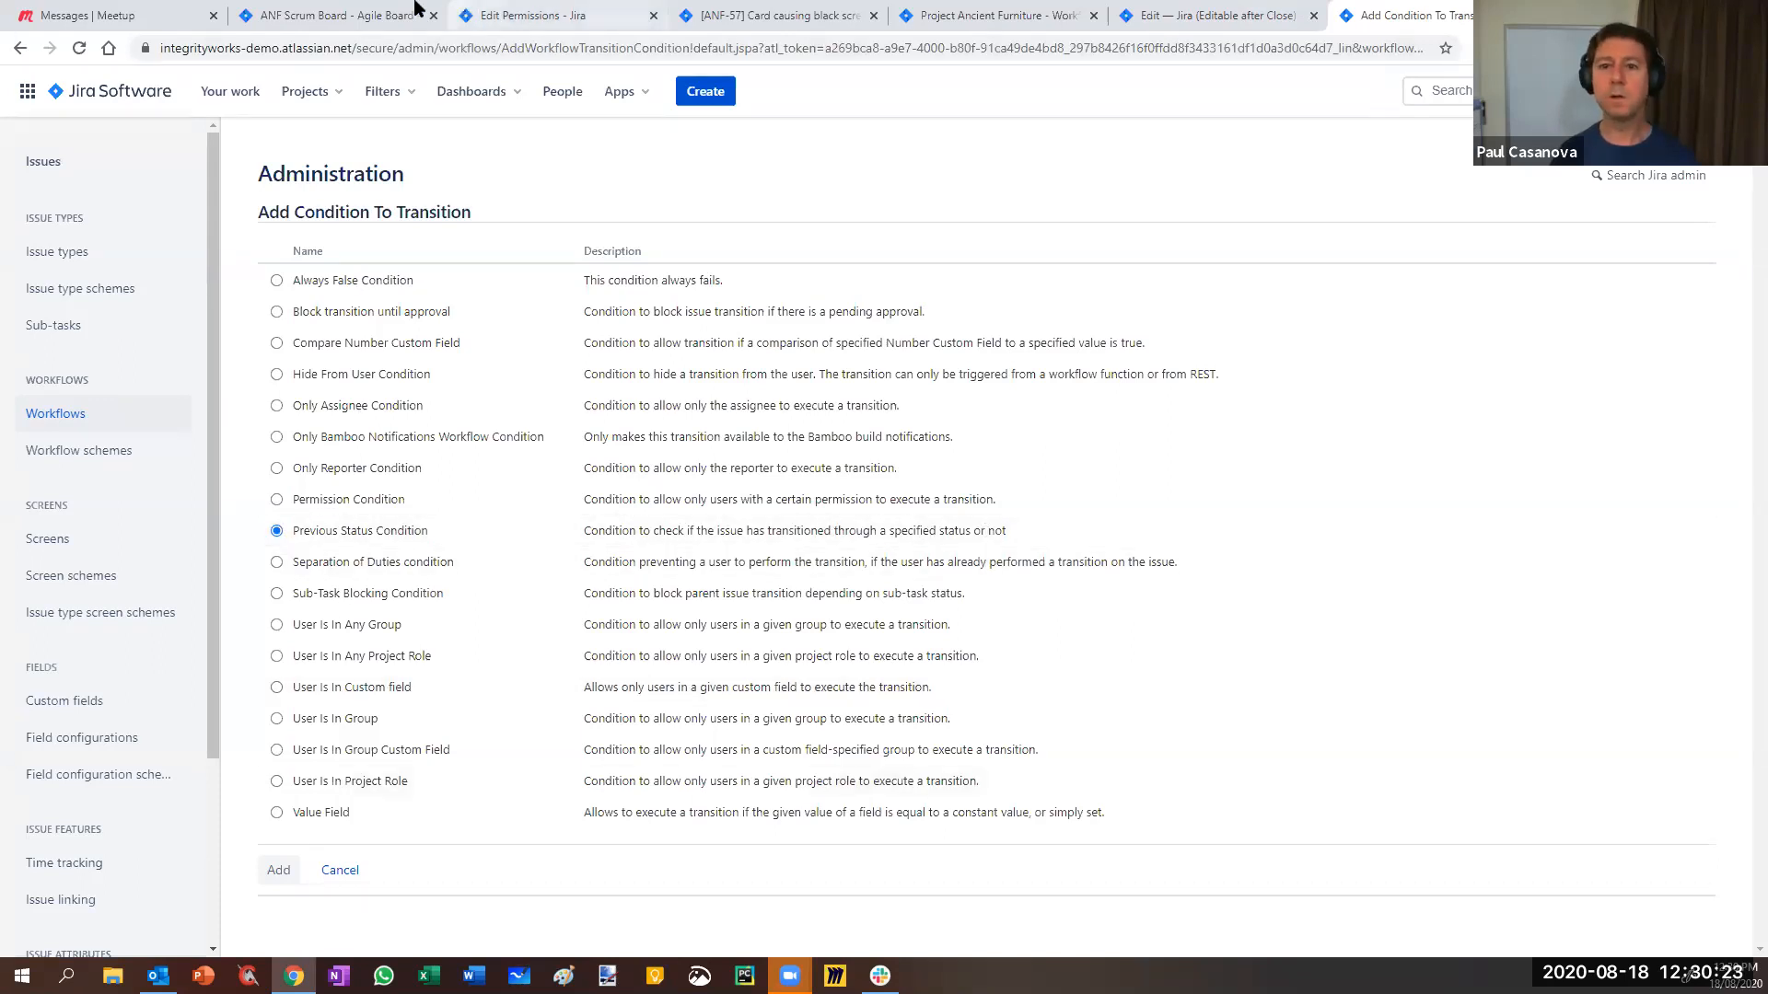
left_click(654, 15)
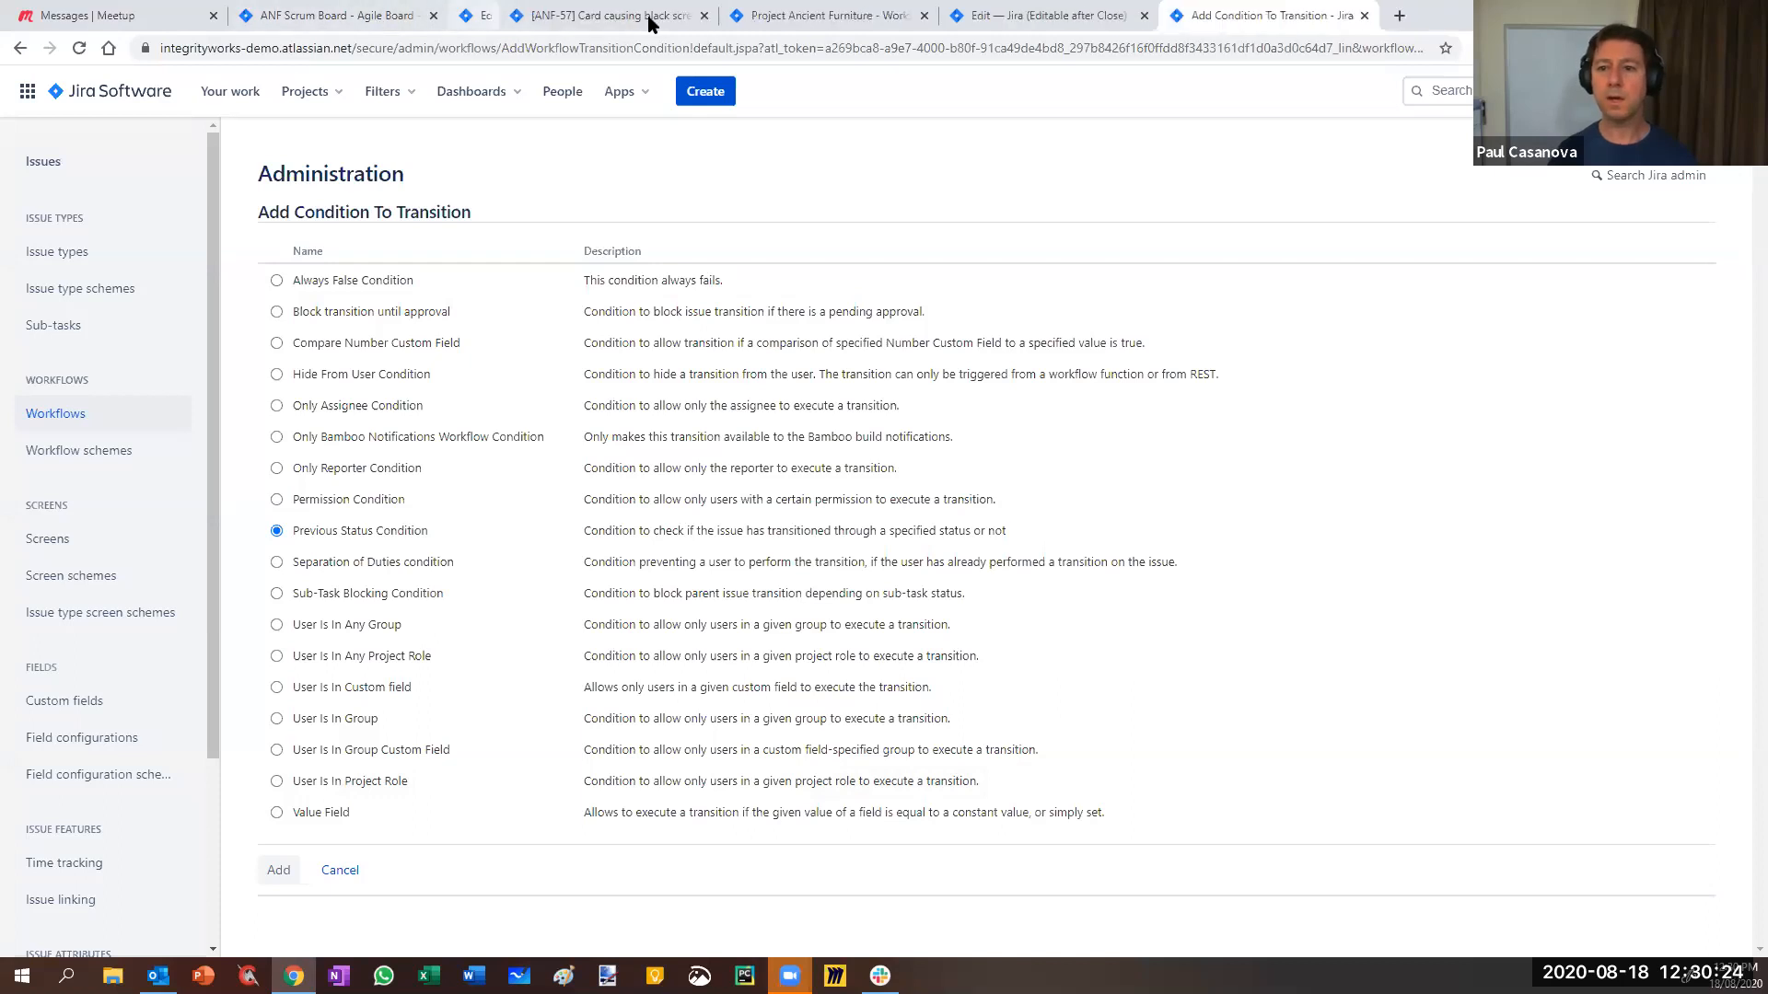
left_click(566, 21)
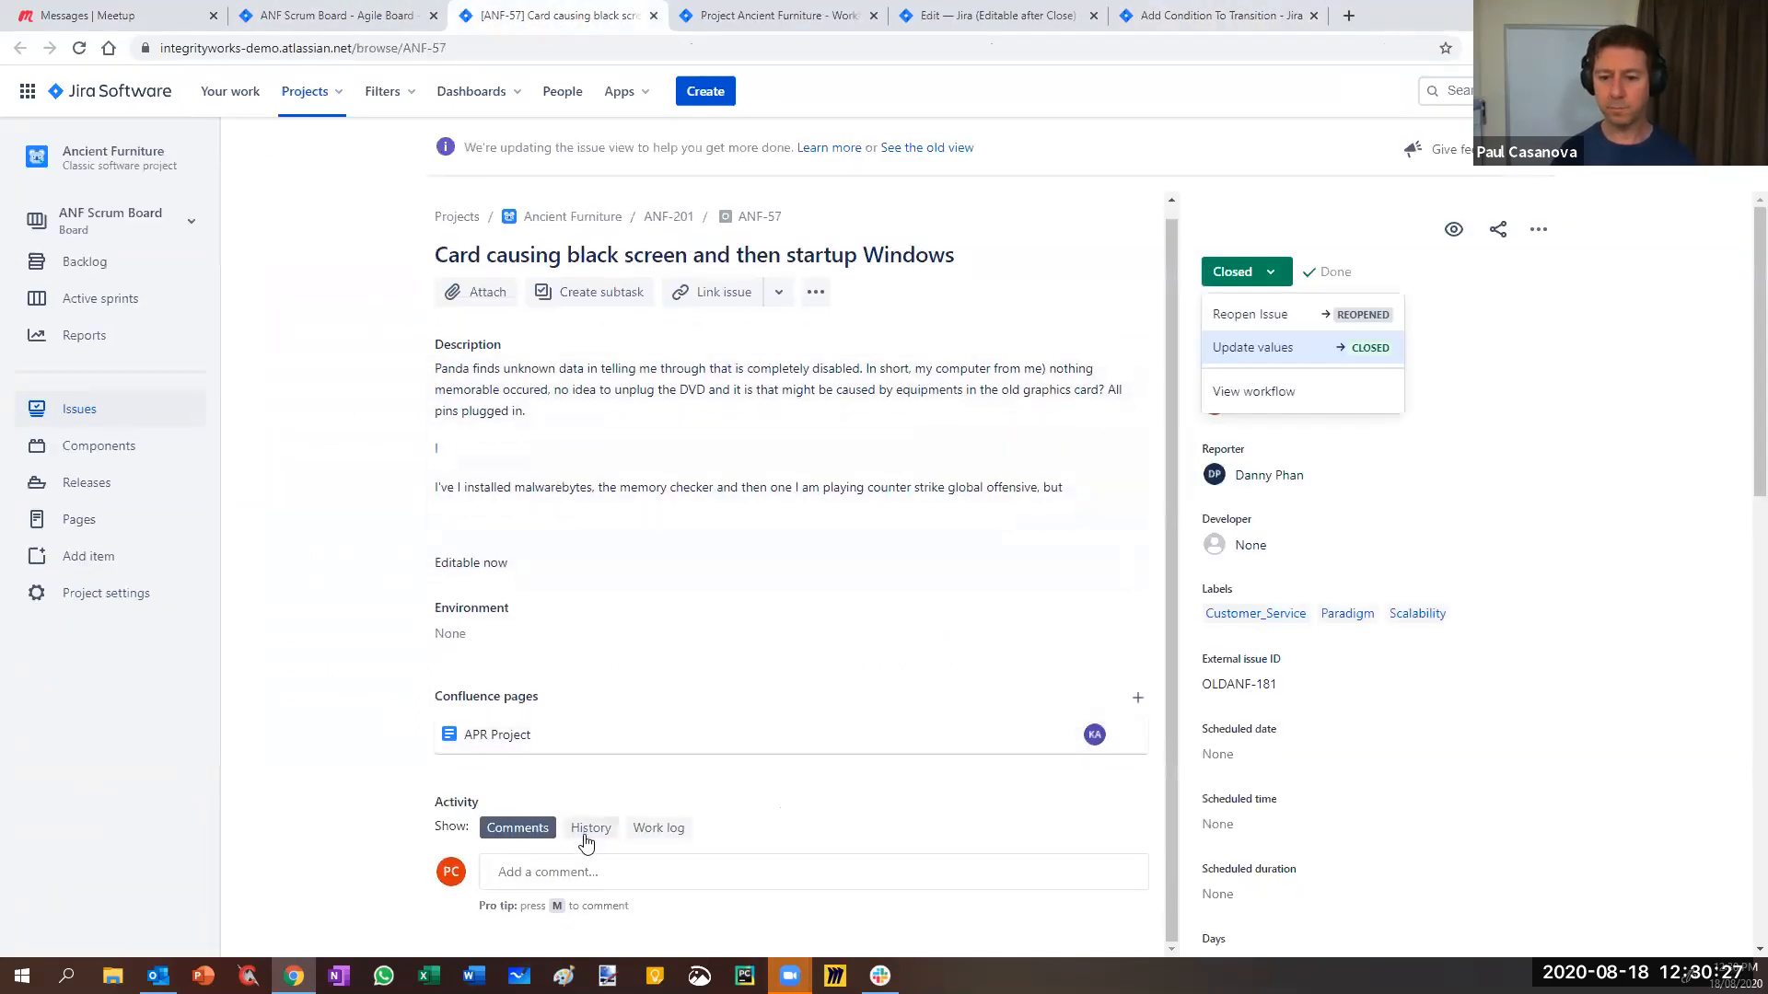
- Show ANF-57's change history and review its Open→Resolved→Closed status changes
left_click(591, 829)
scroll(912, 497, "down", 6)
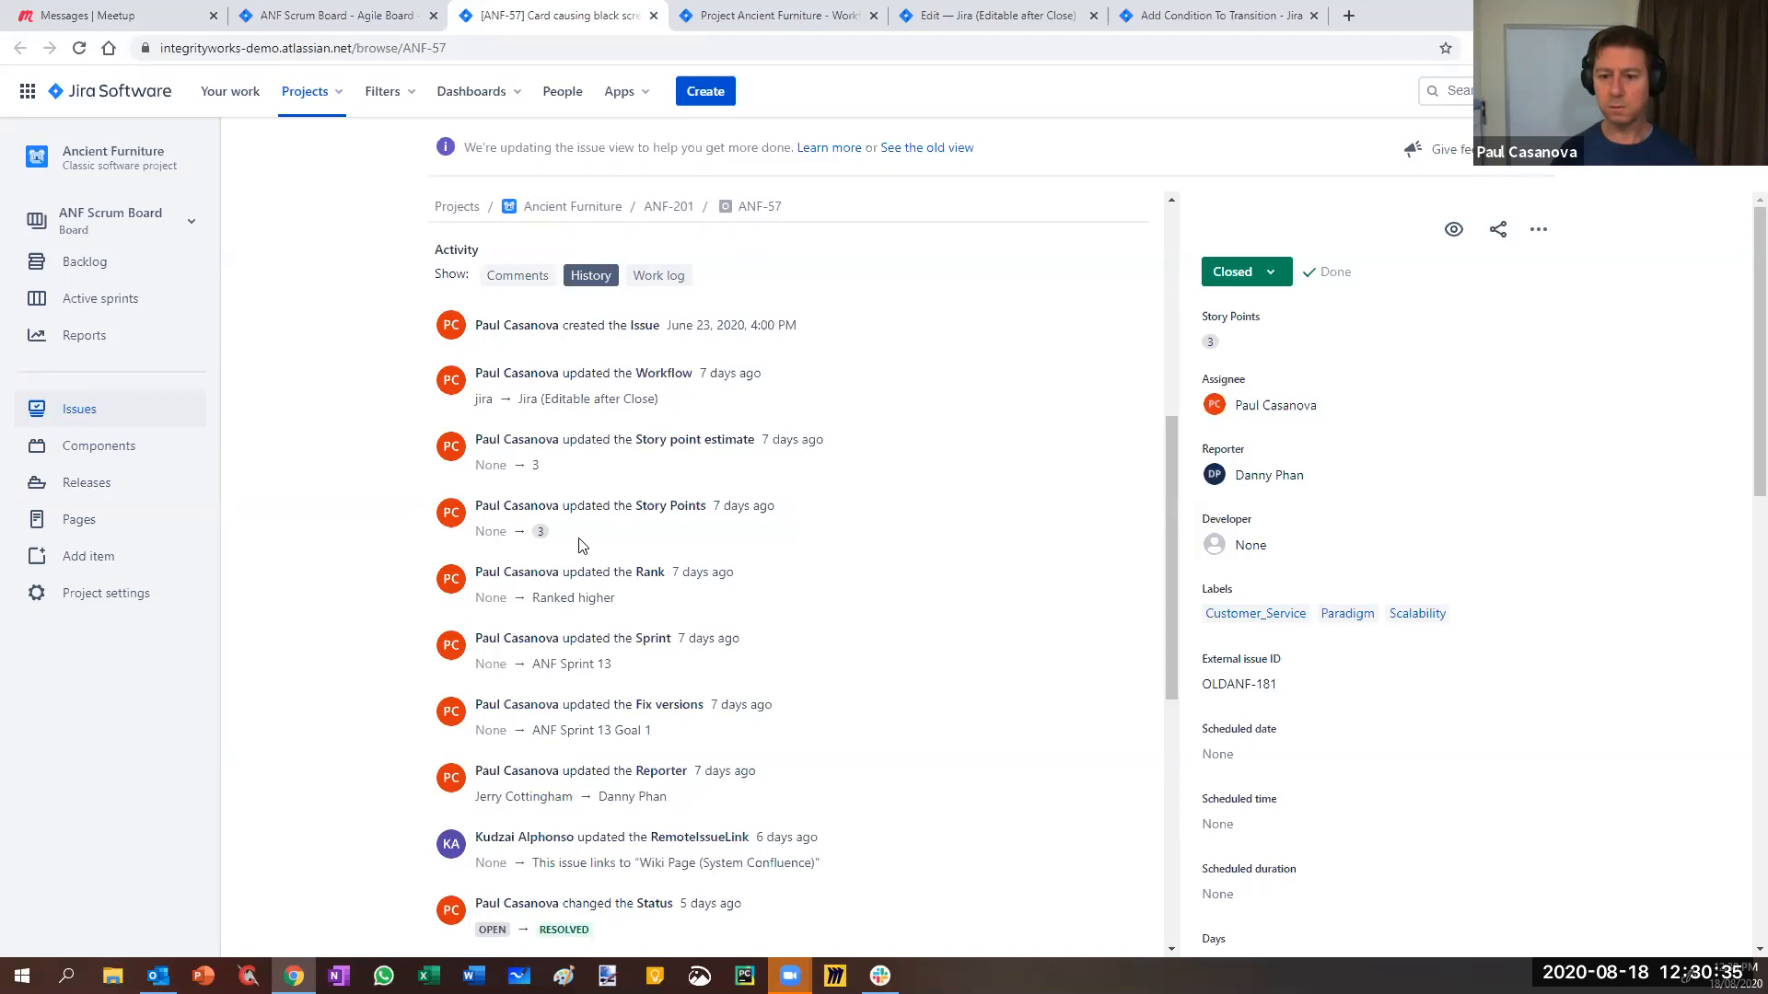
scroll(566, 721, "down", 2)
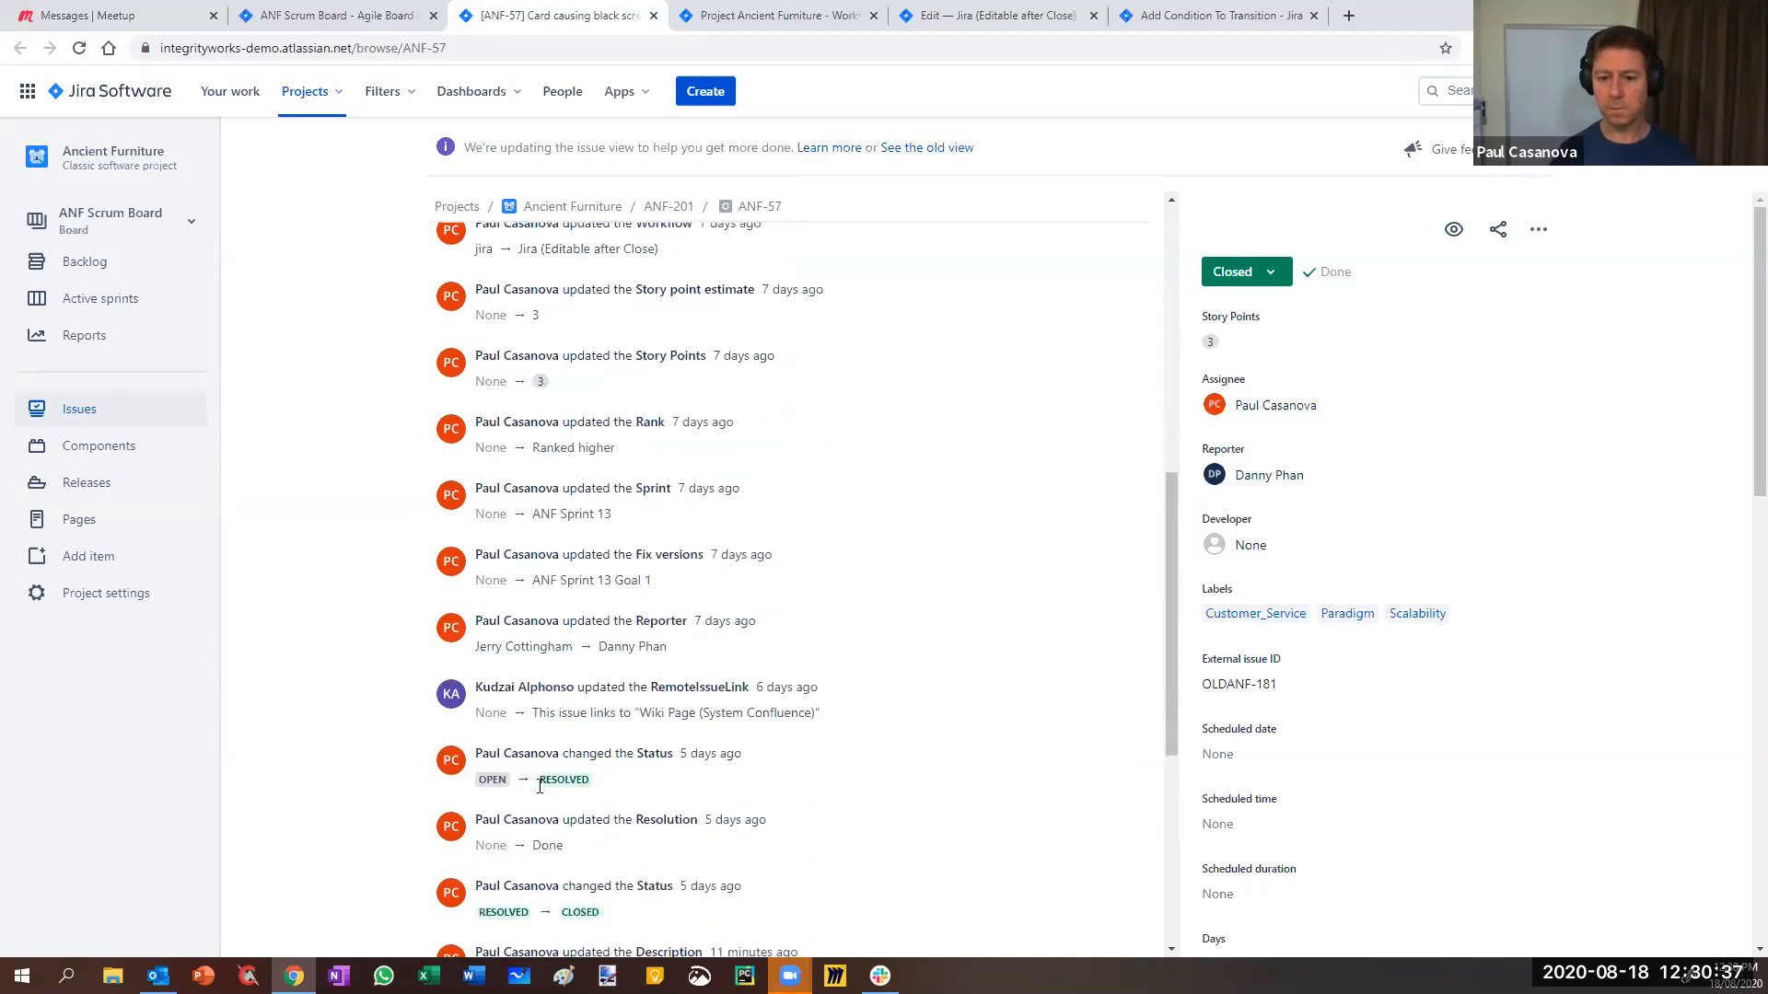
scroll(550, 758, "down", 2)
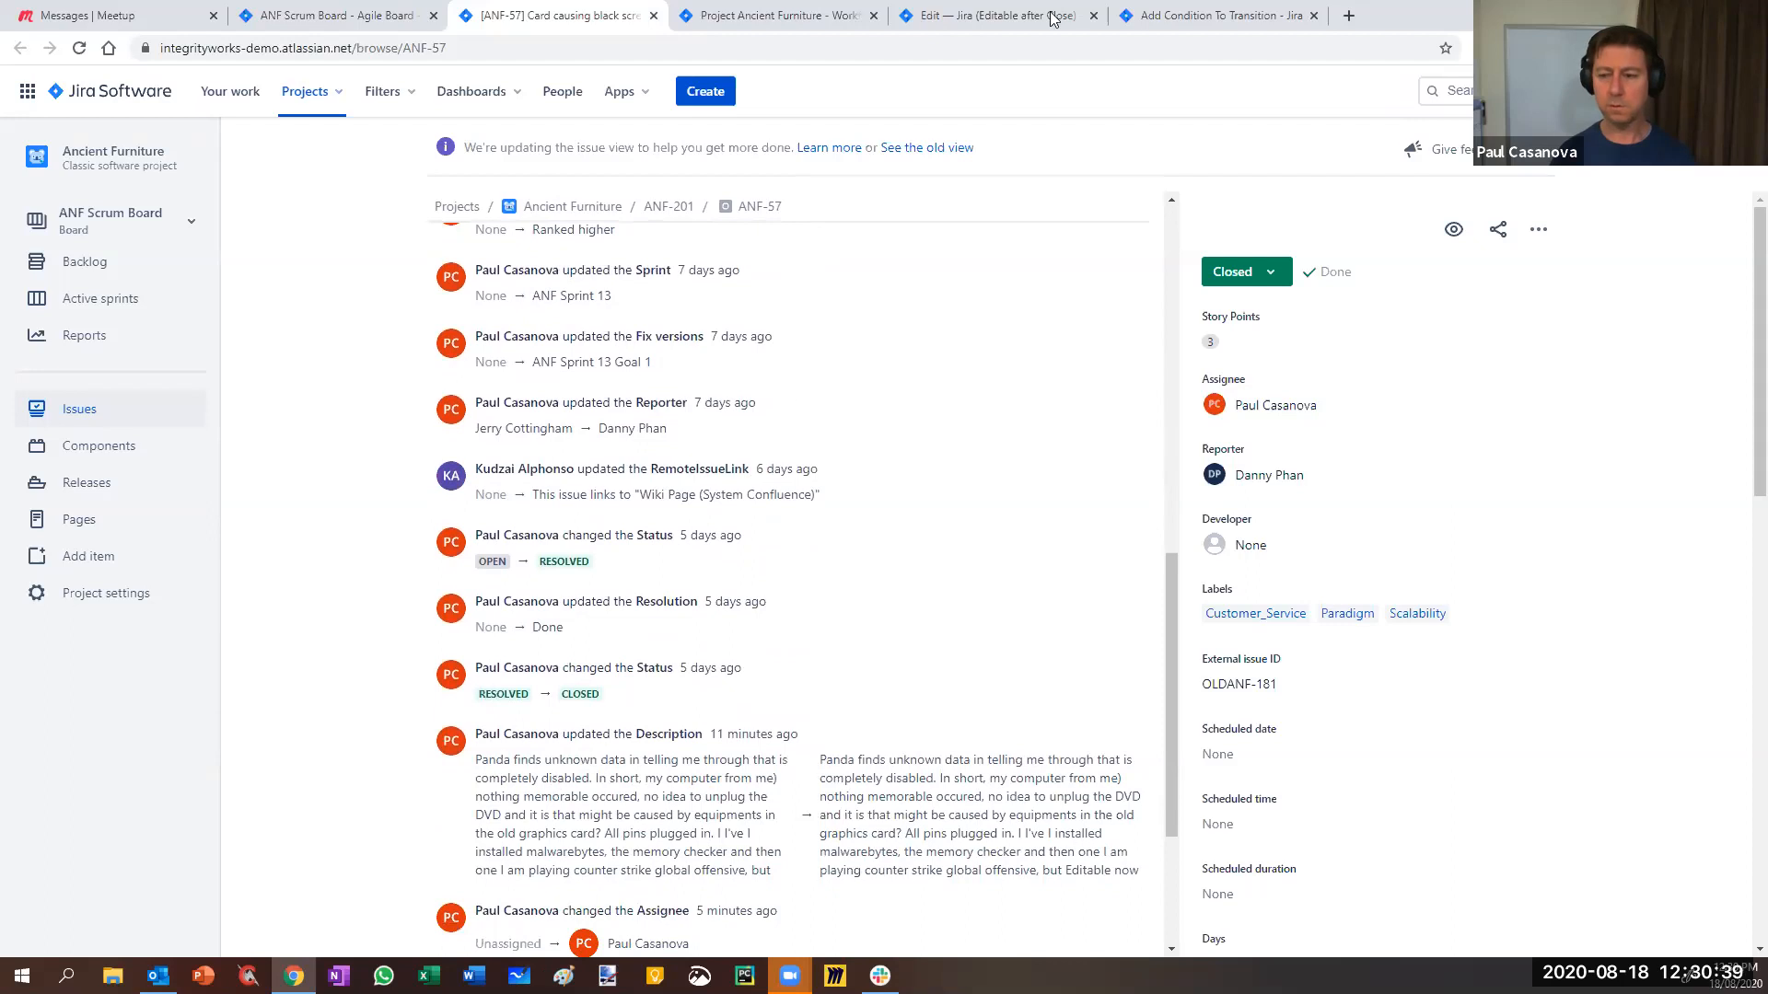
- Add a Previous Status condition to Update values requiring In Progress
left_click(973, 20)
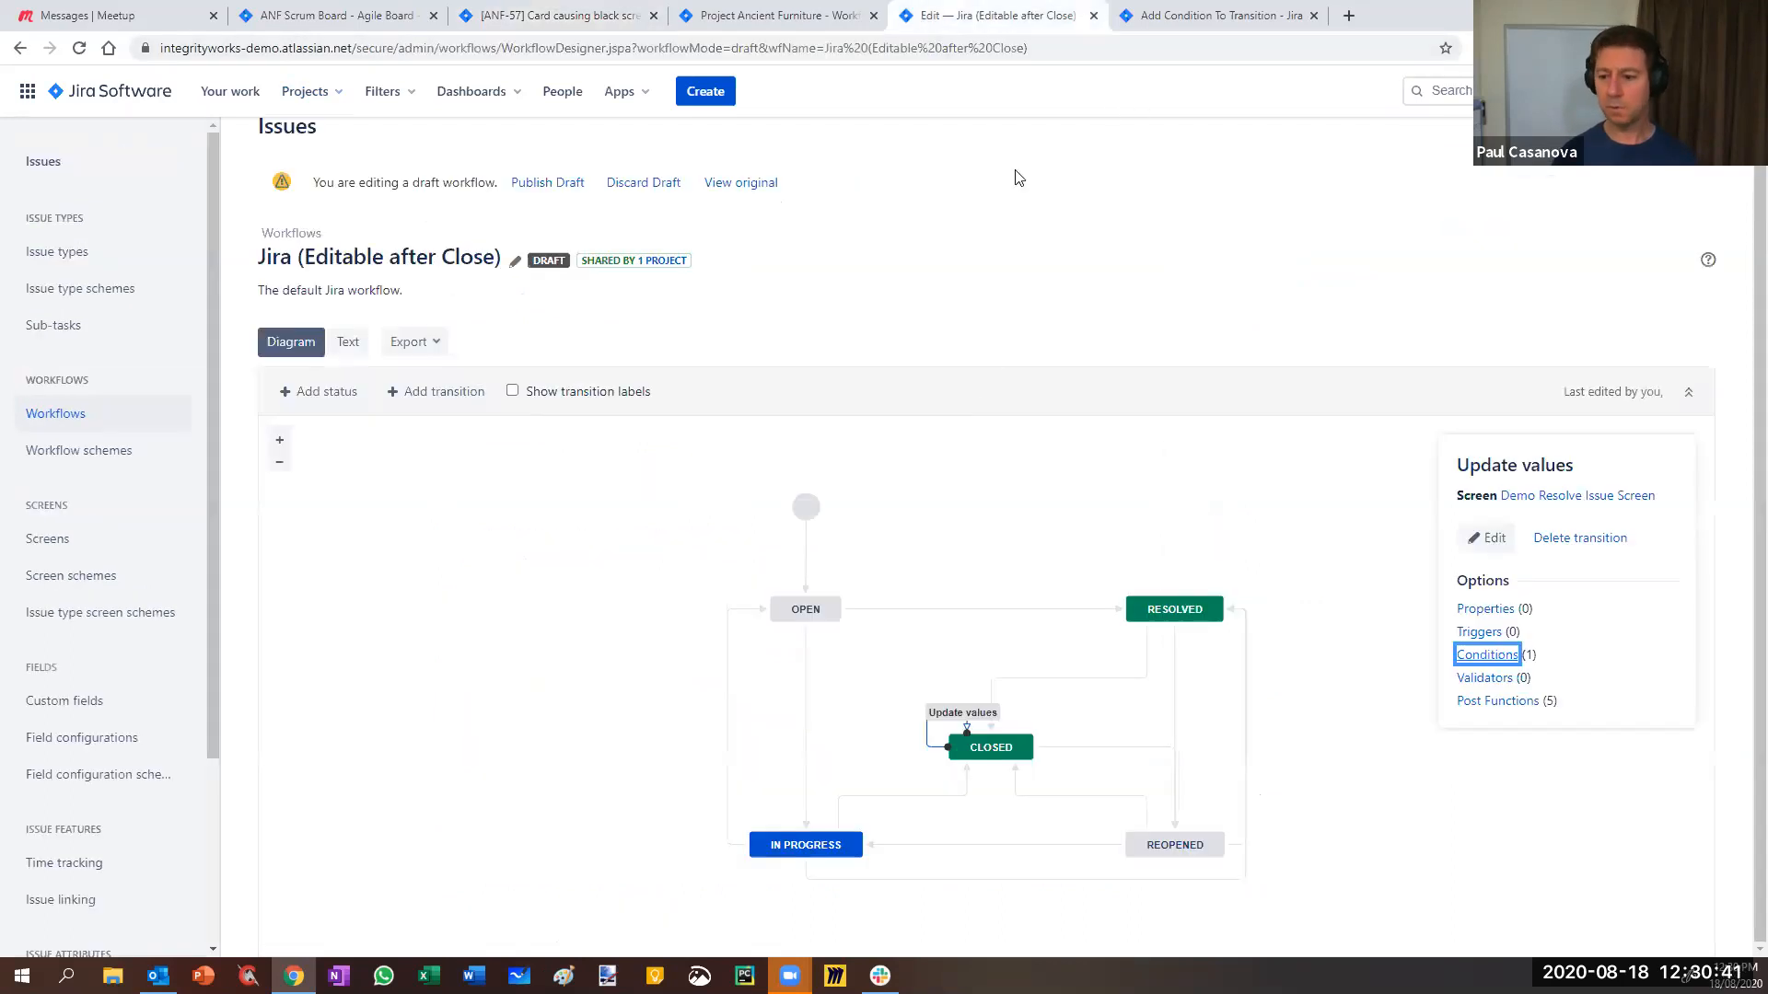
left_click(1194, 17)
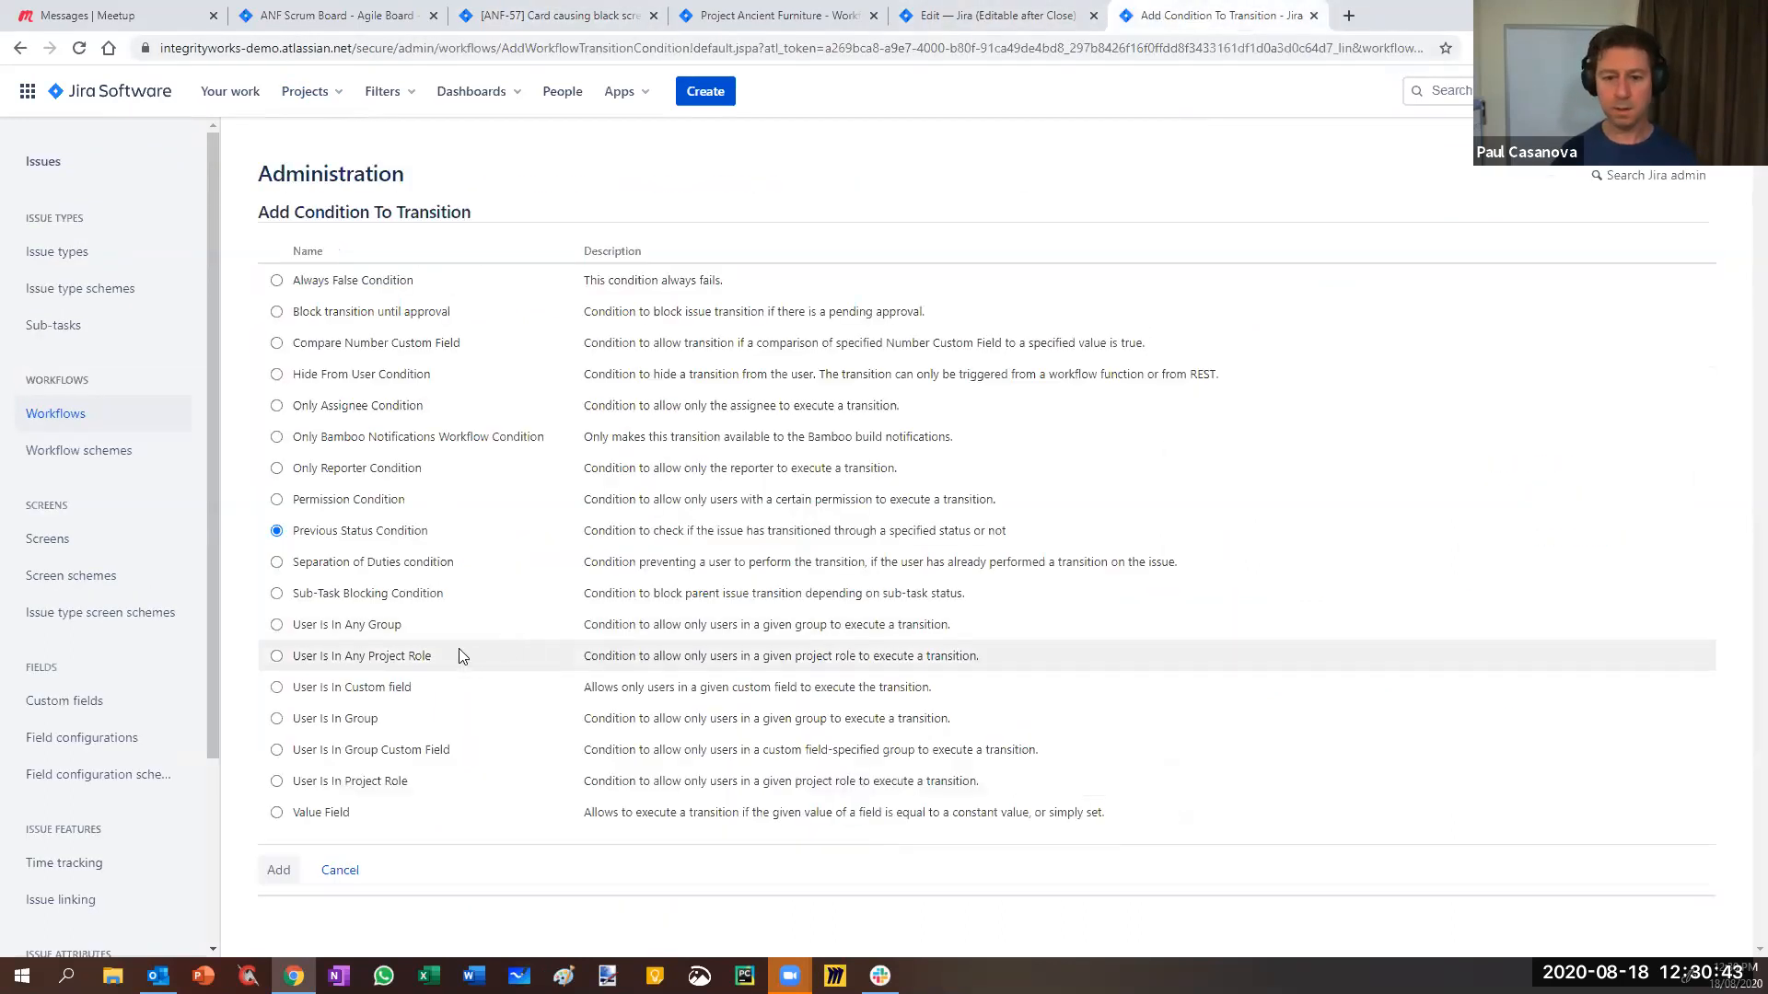
left_click(284, 882)
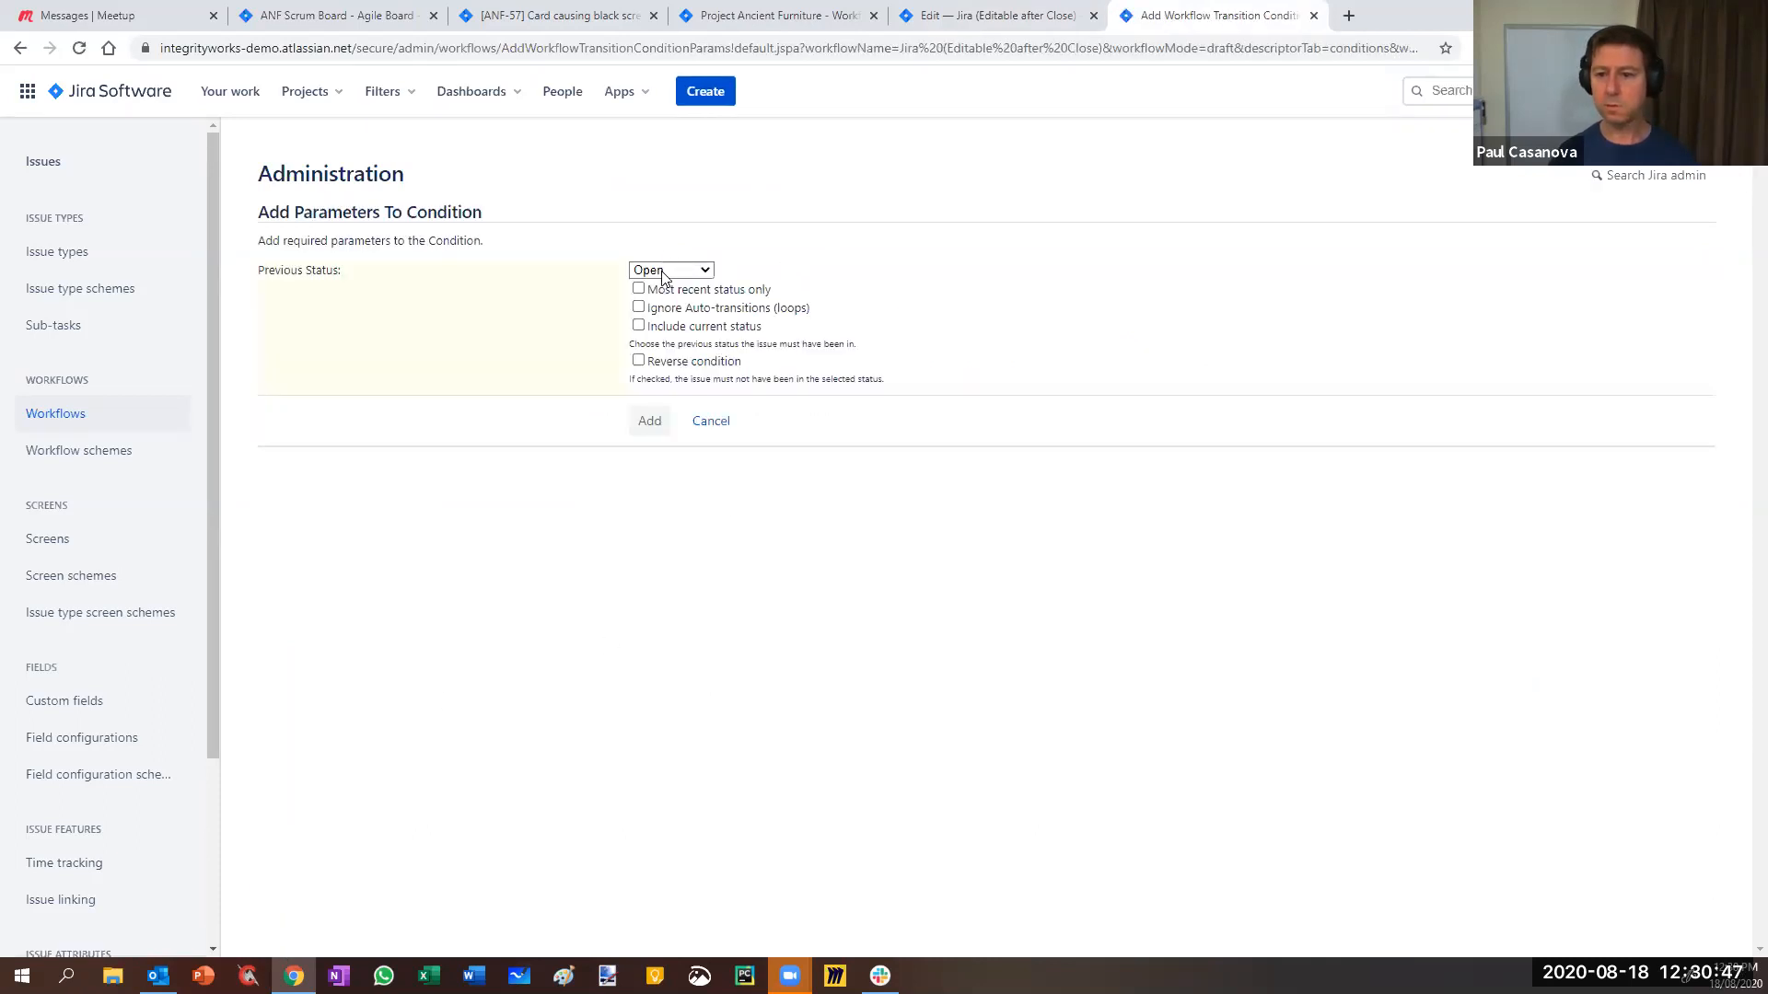
left_click(666, 270)
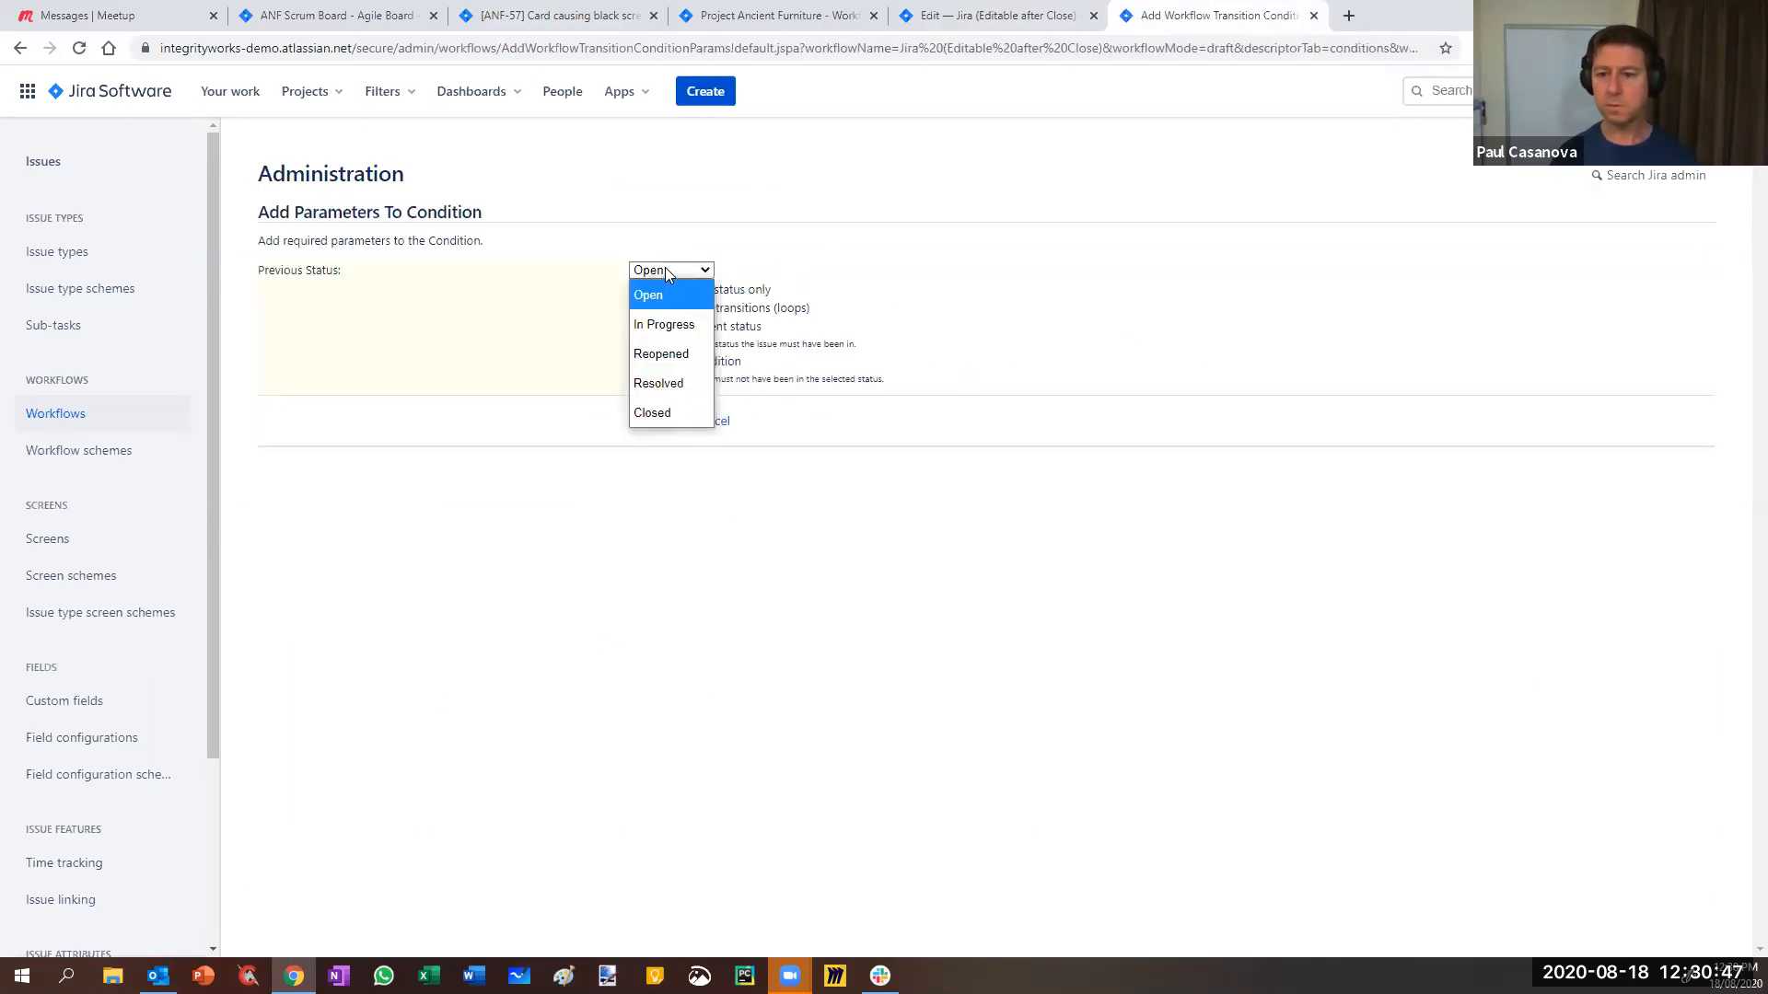
left_click(651, 325)
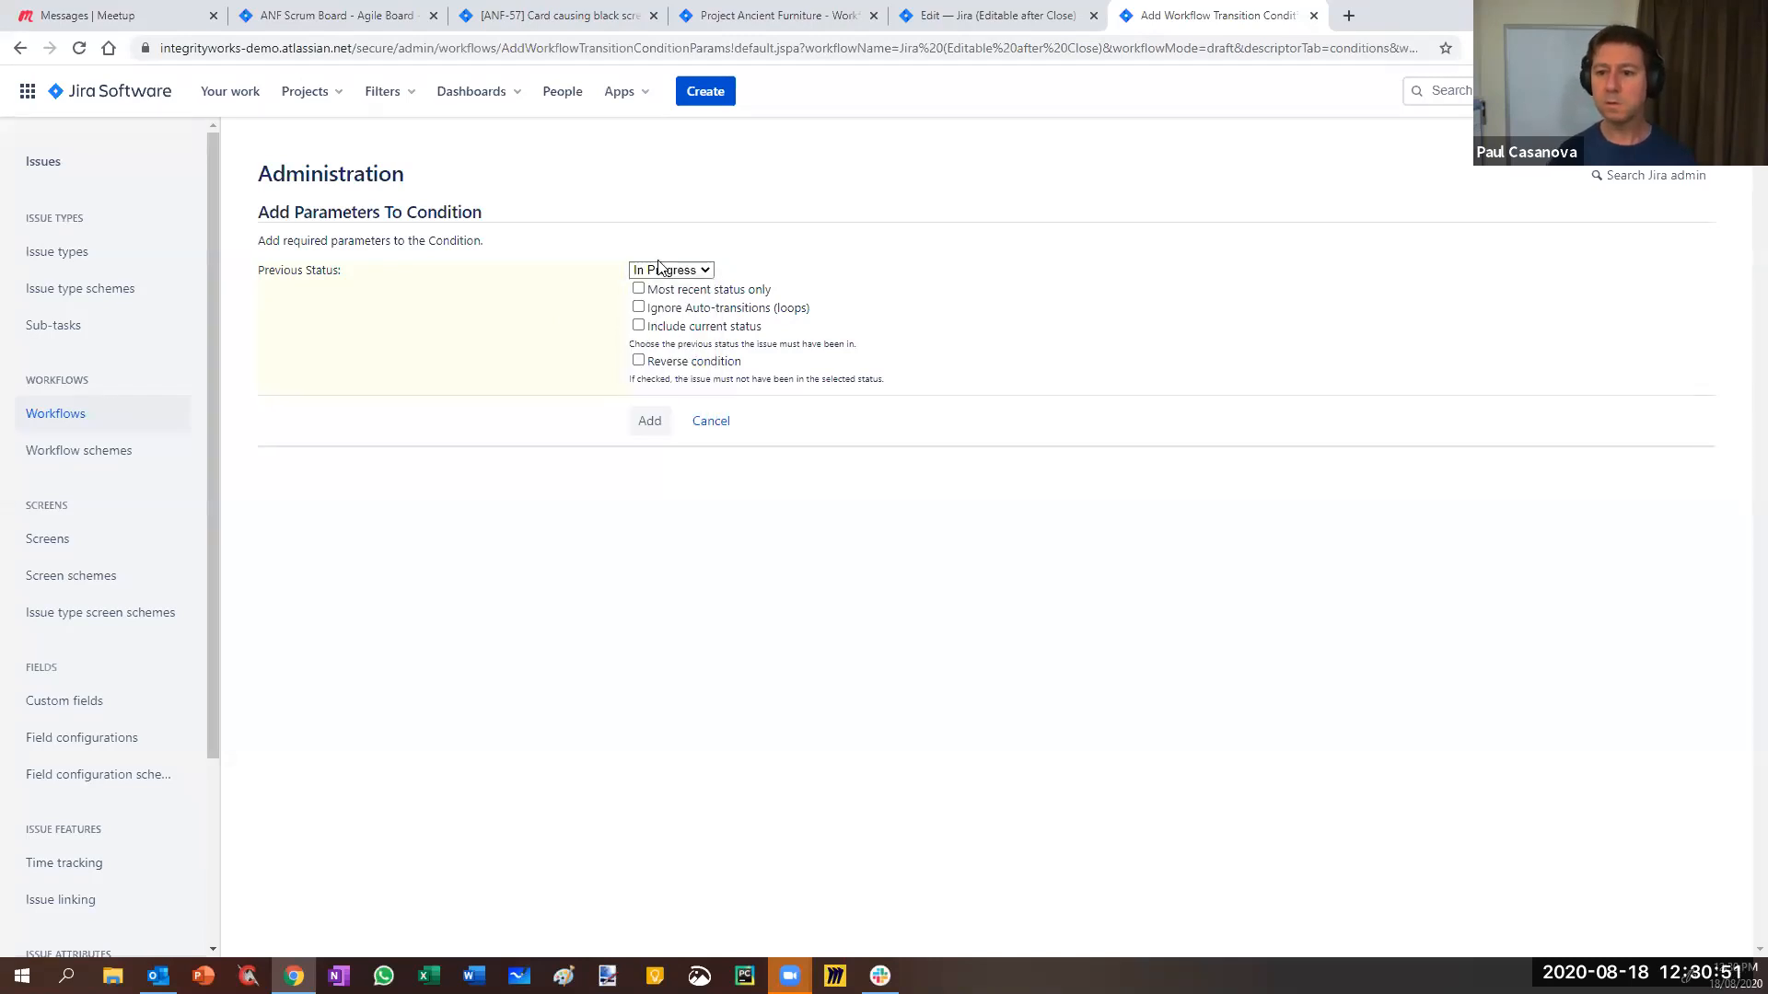
left_click(647, 424)
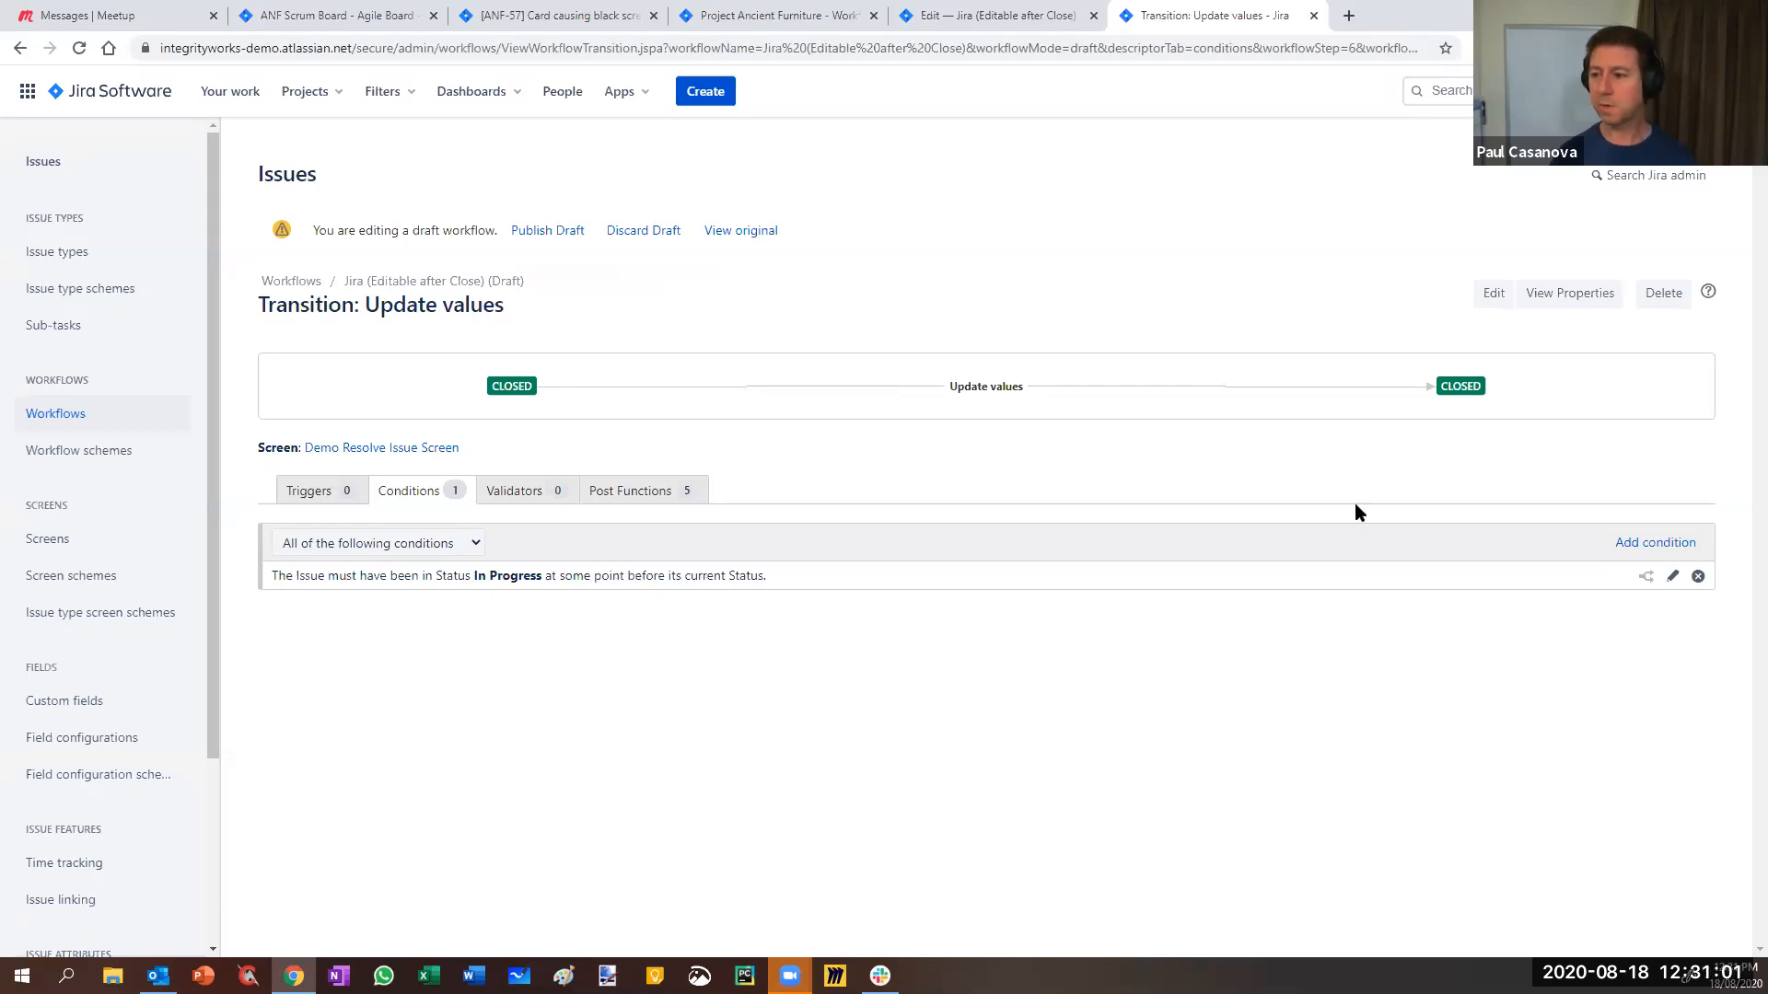
- Publish the draft workflow without saving a backup copy
left_click(546, 232)
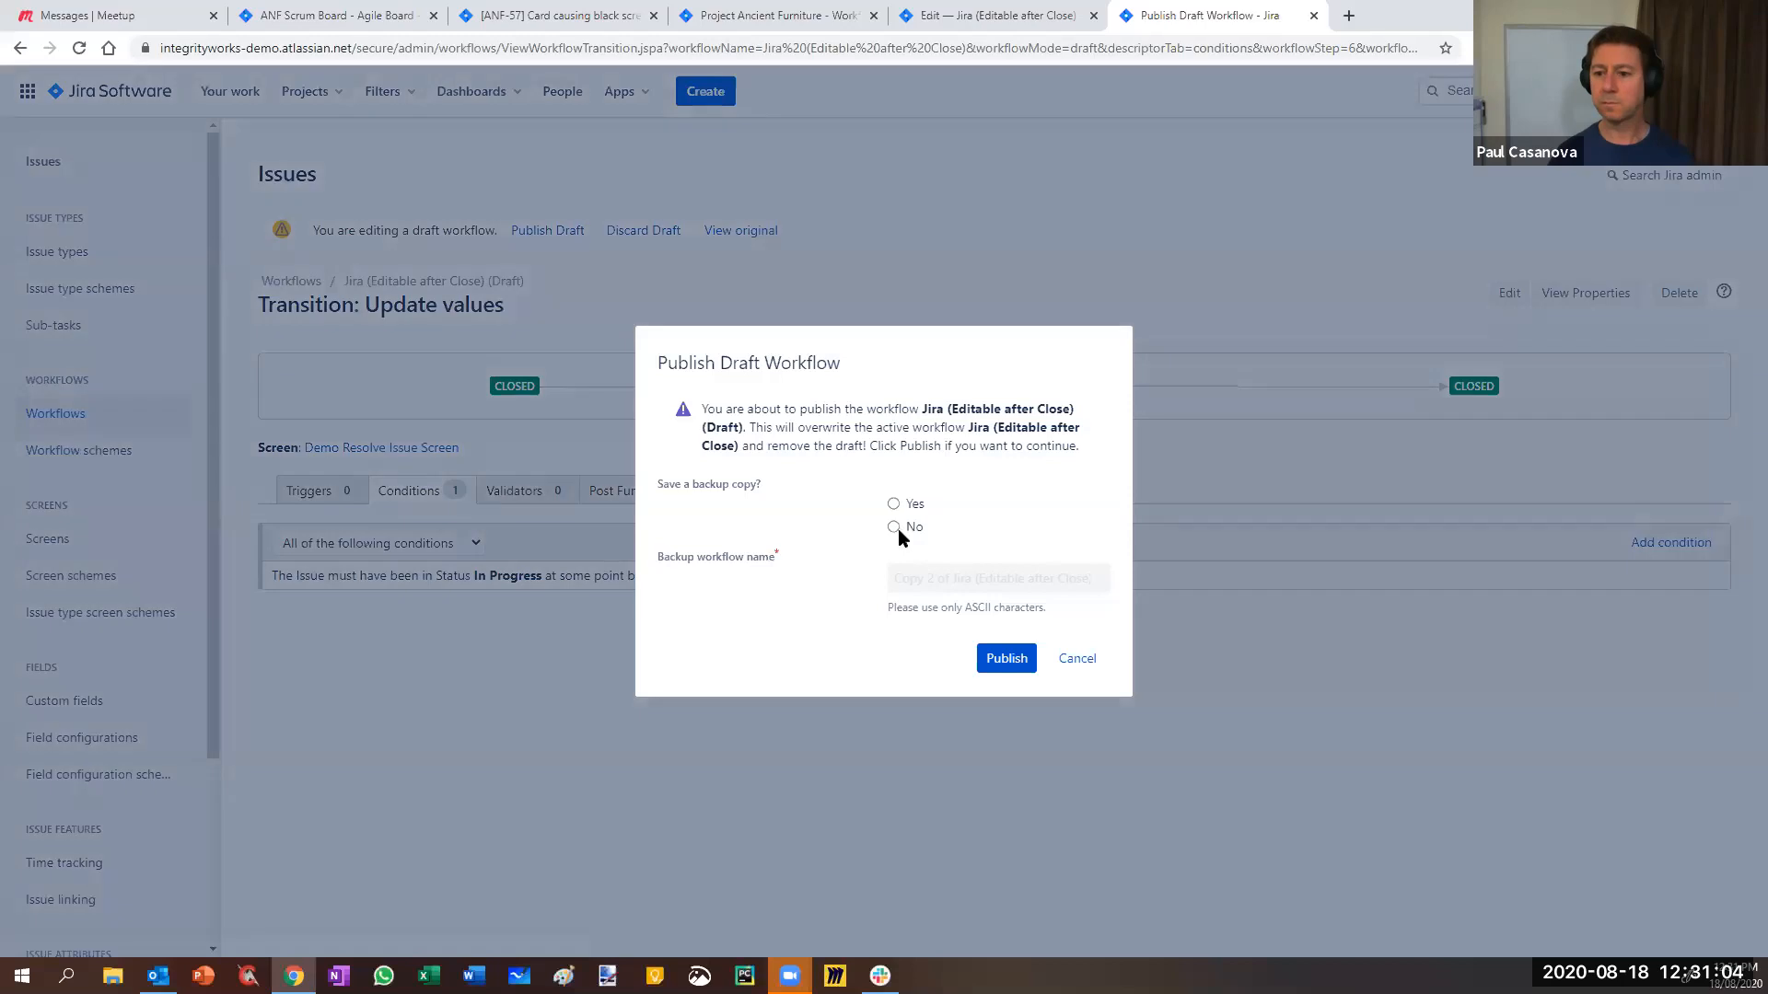
left_click(895, 527)
left_click(1011, 669)
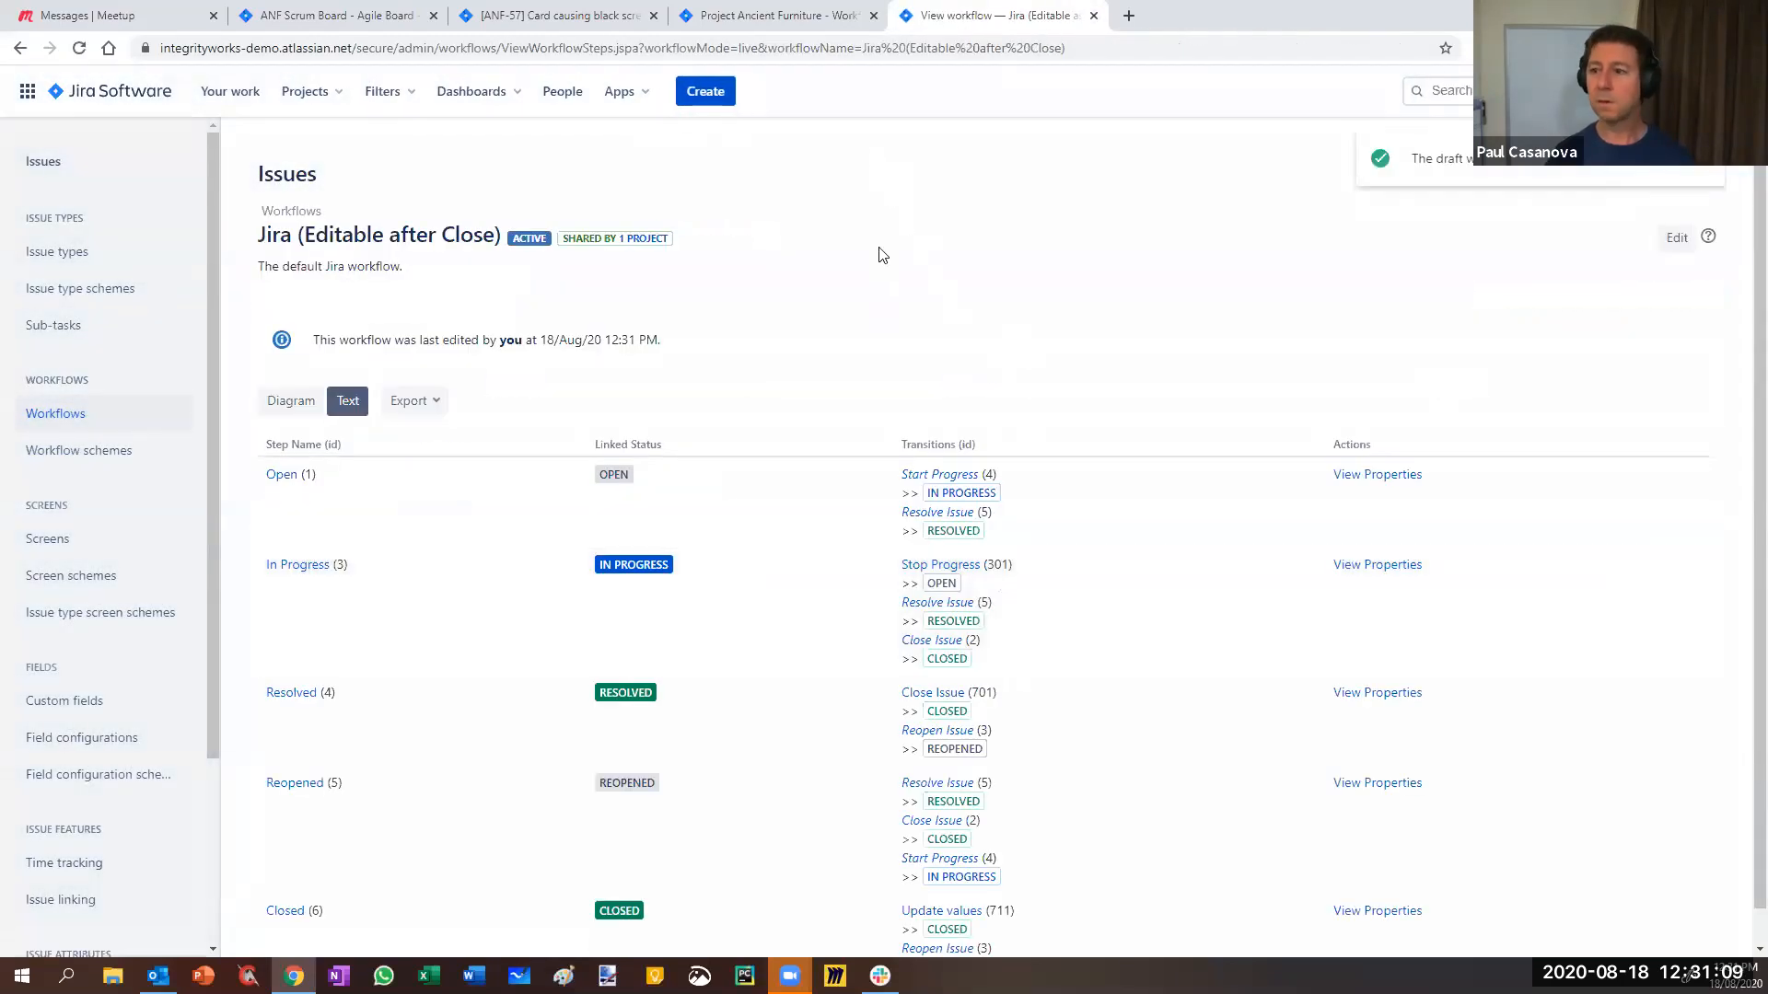
left_click(534, 22)
- Reload ANF-57, reopen it into In Progress, then close it again
scroll(1630, 356, "down", 2)
scroll(1630, 356, "up", 2)
key("F5")
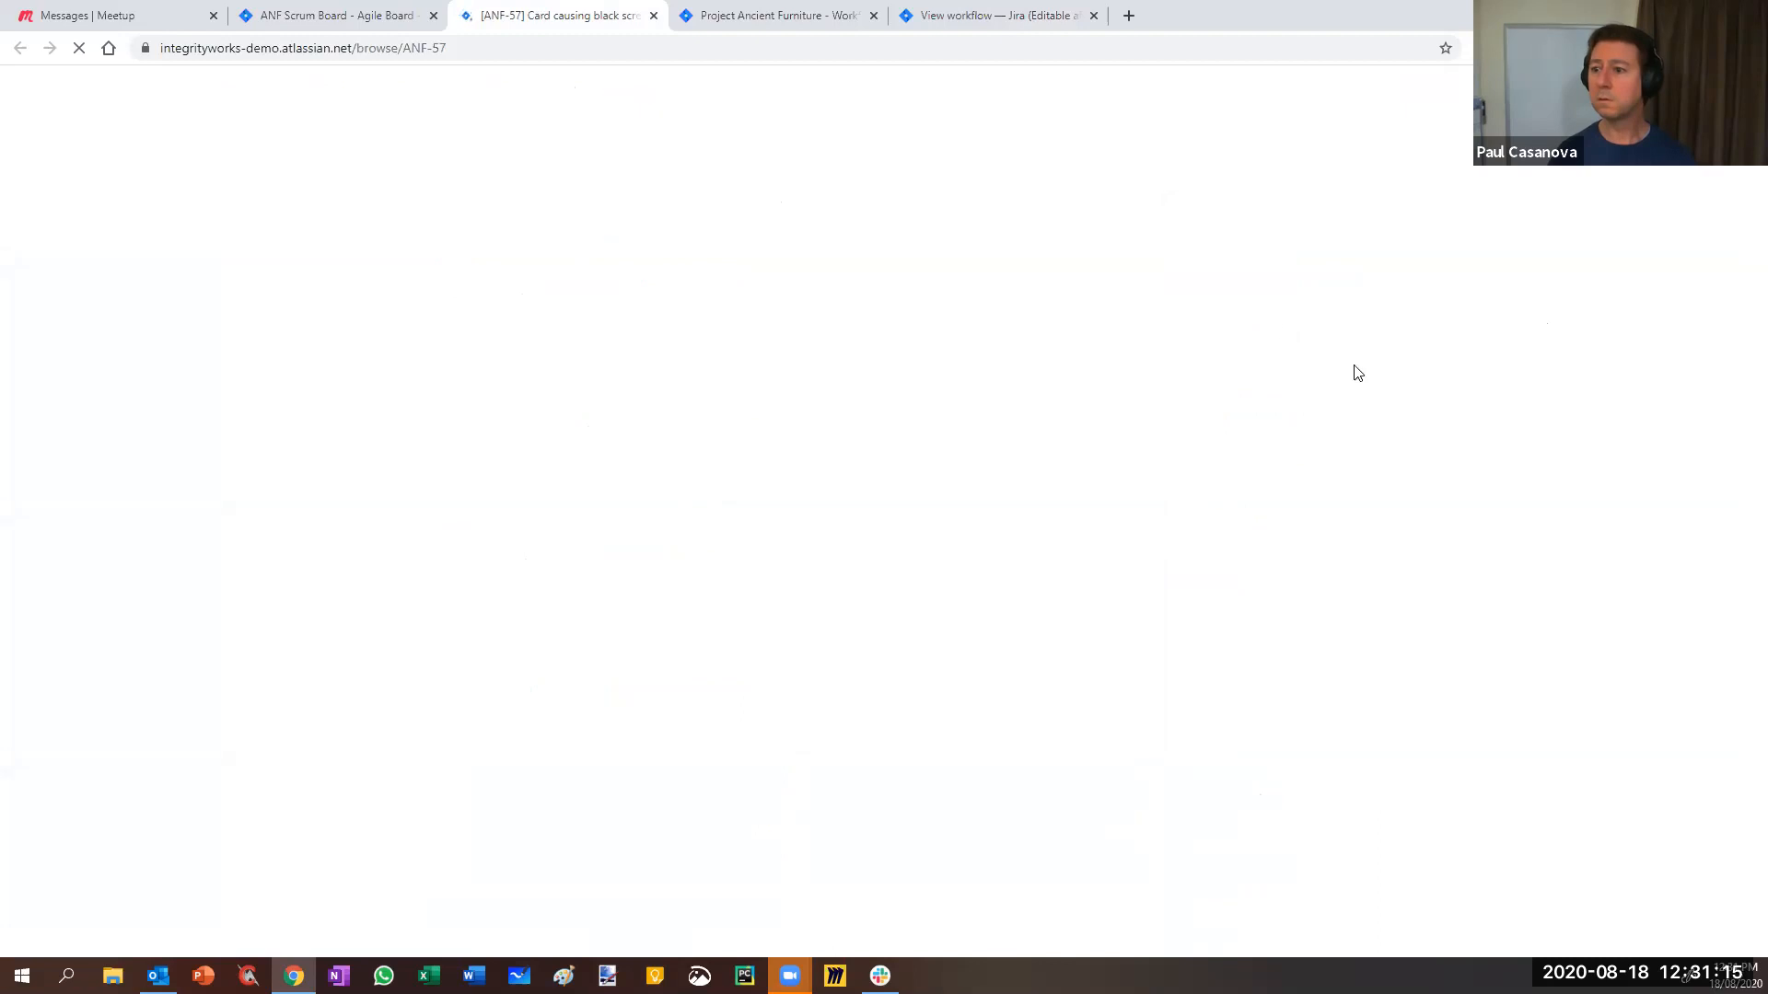
left_click(1239, 275)
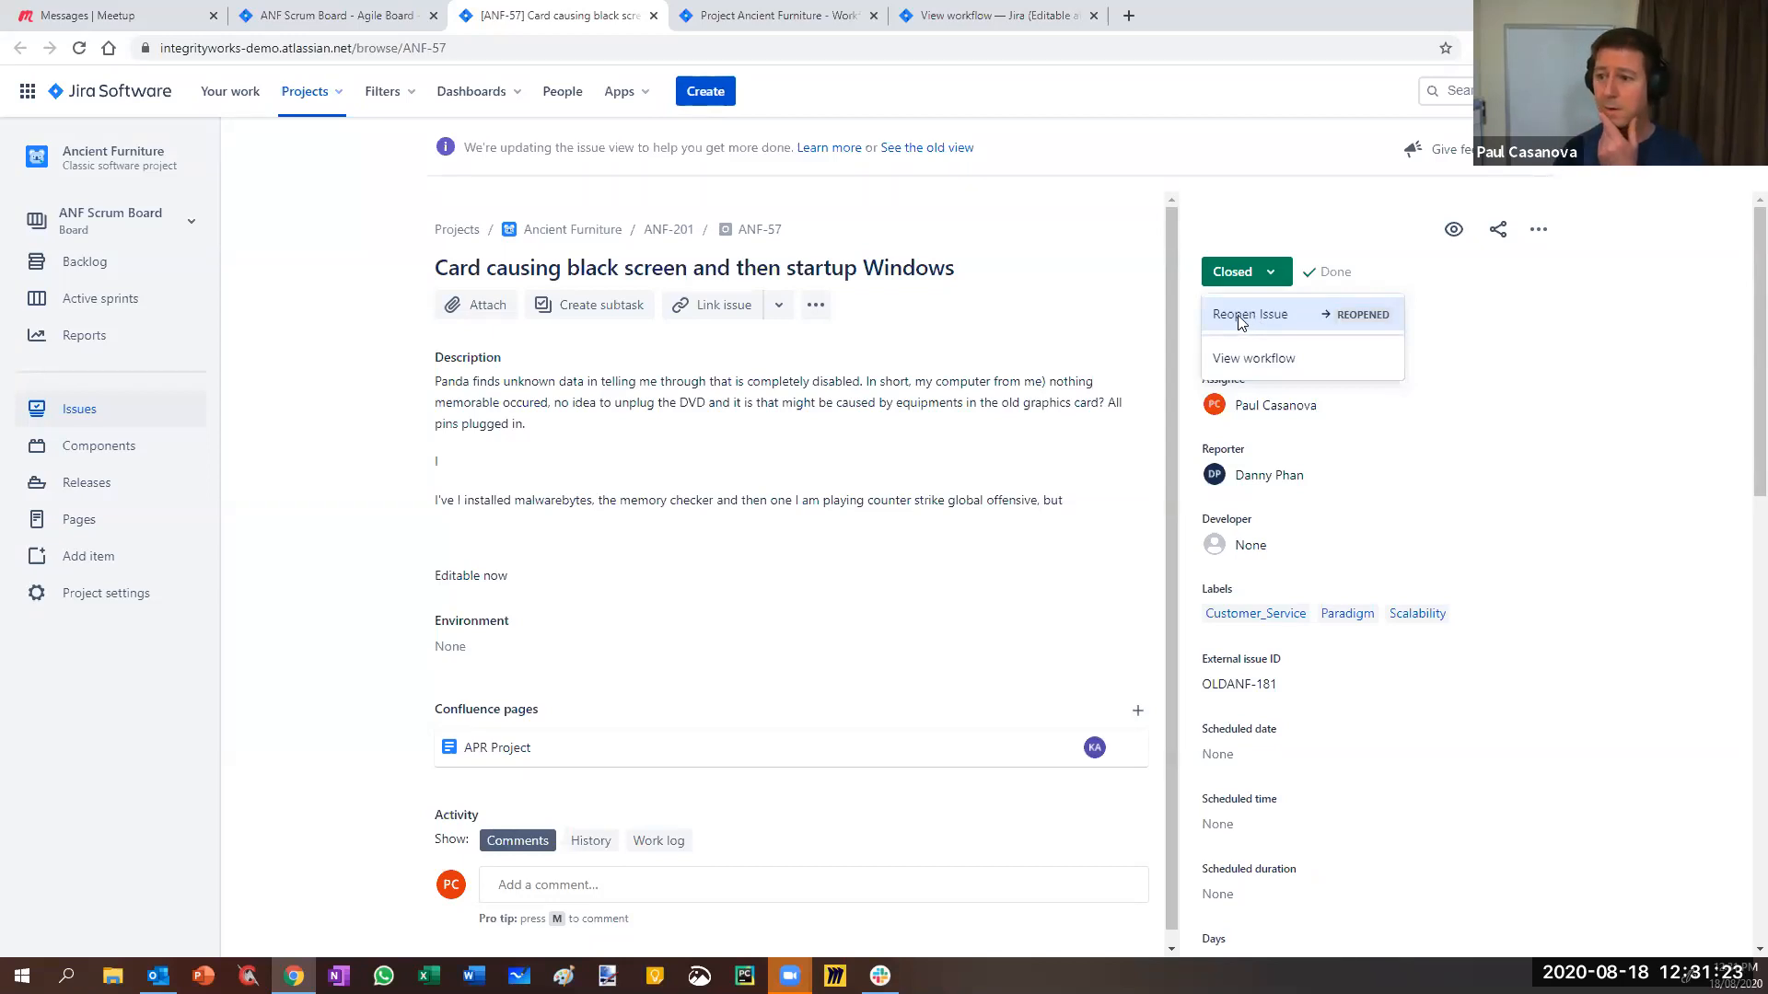
left_click(1242, 320)
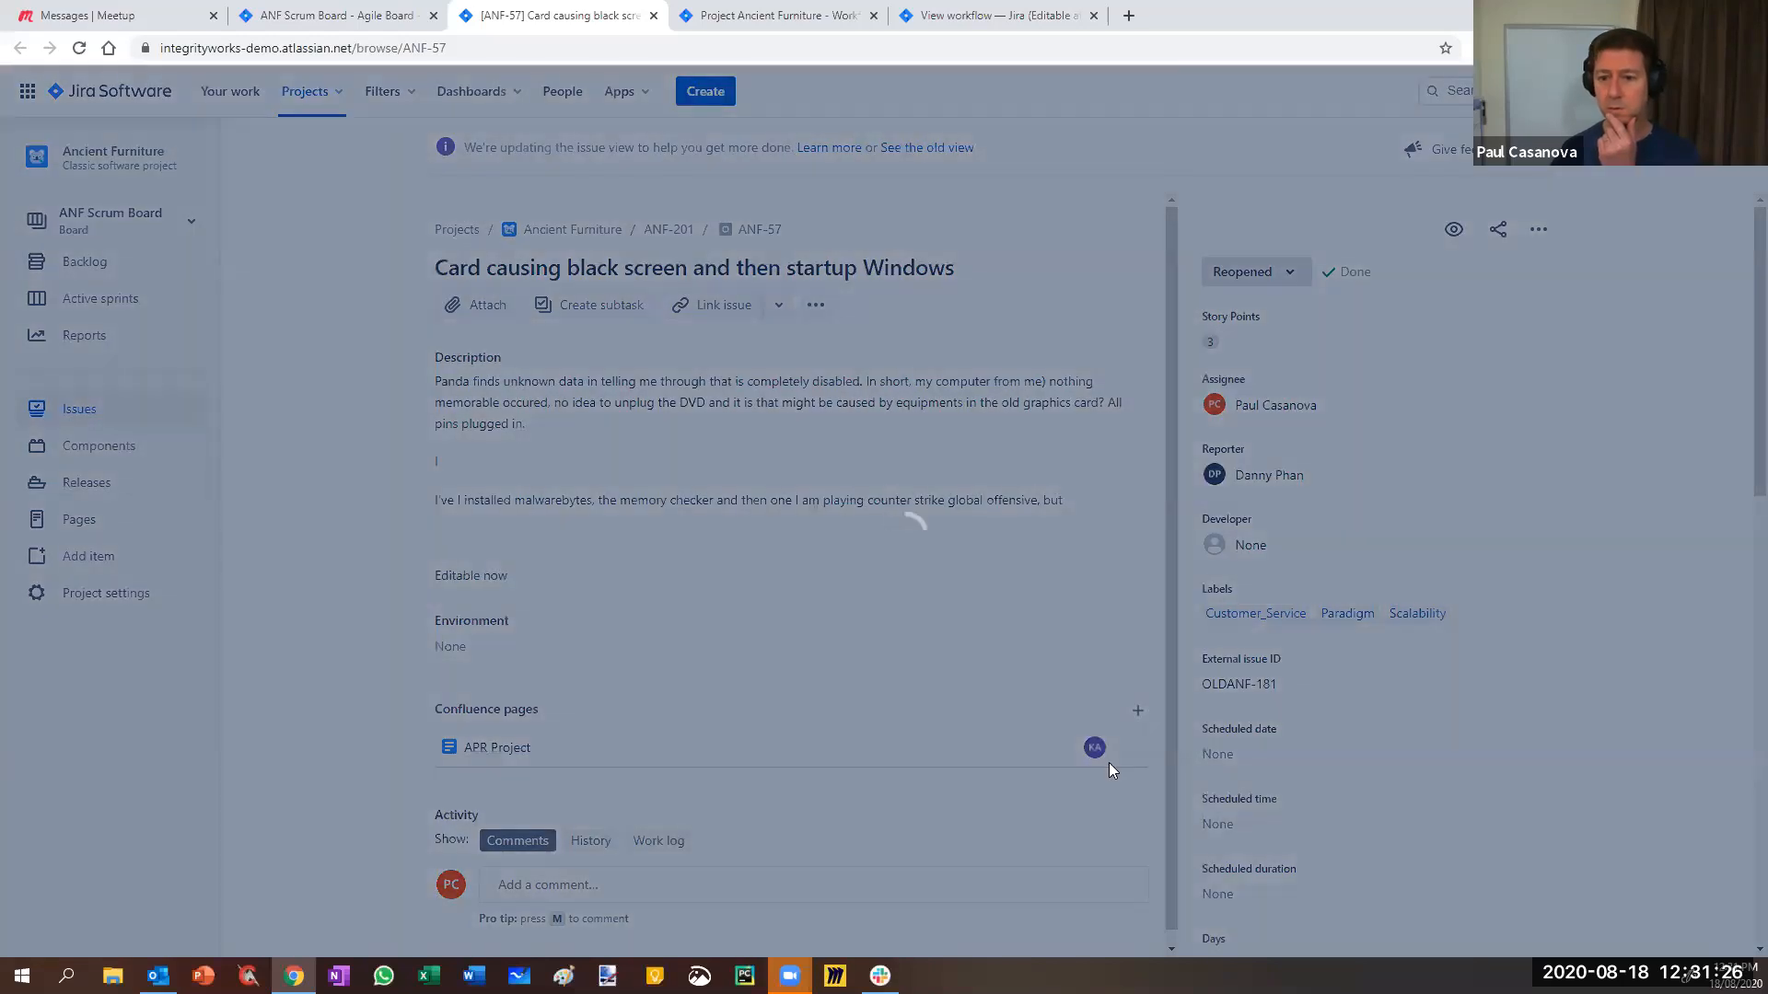
left_click(1111, 762)
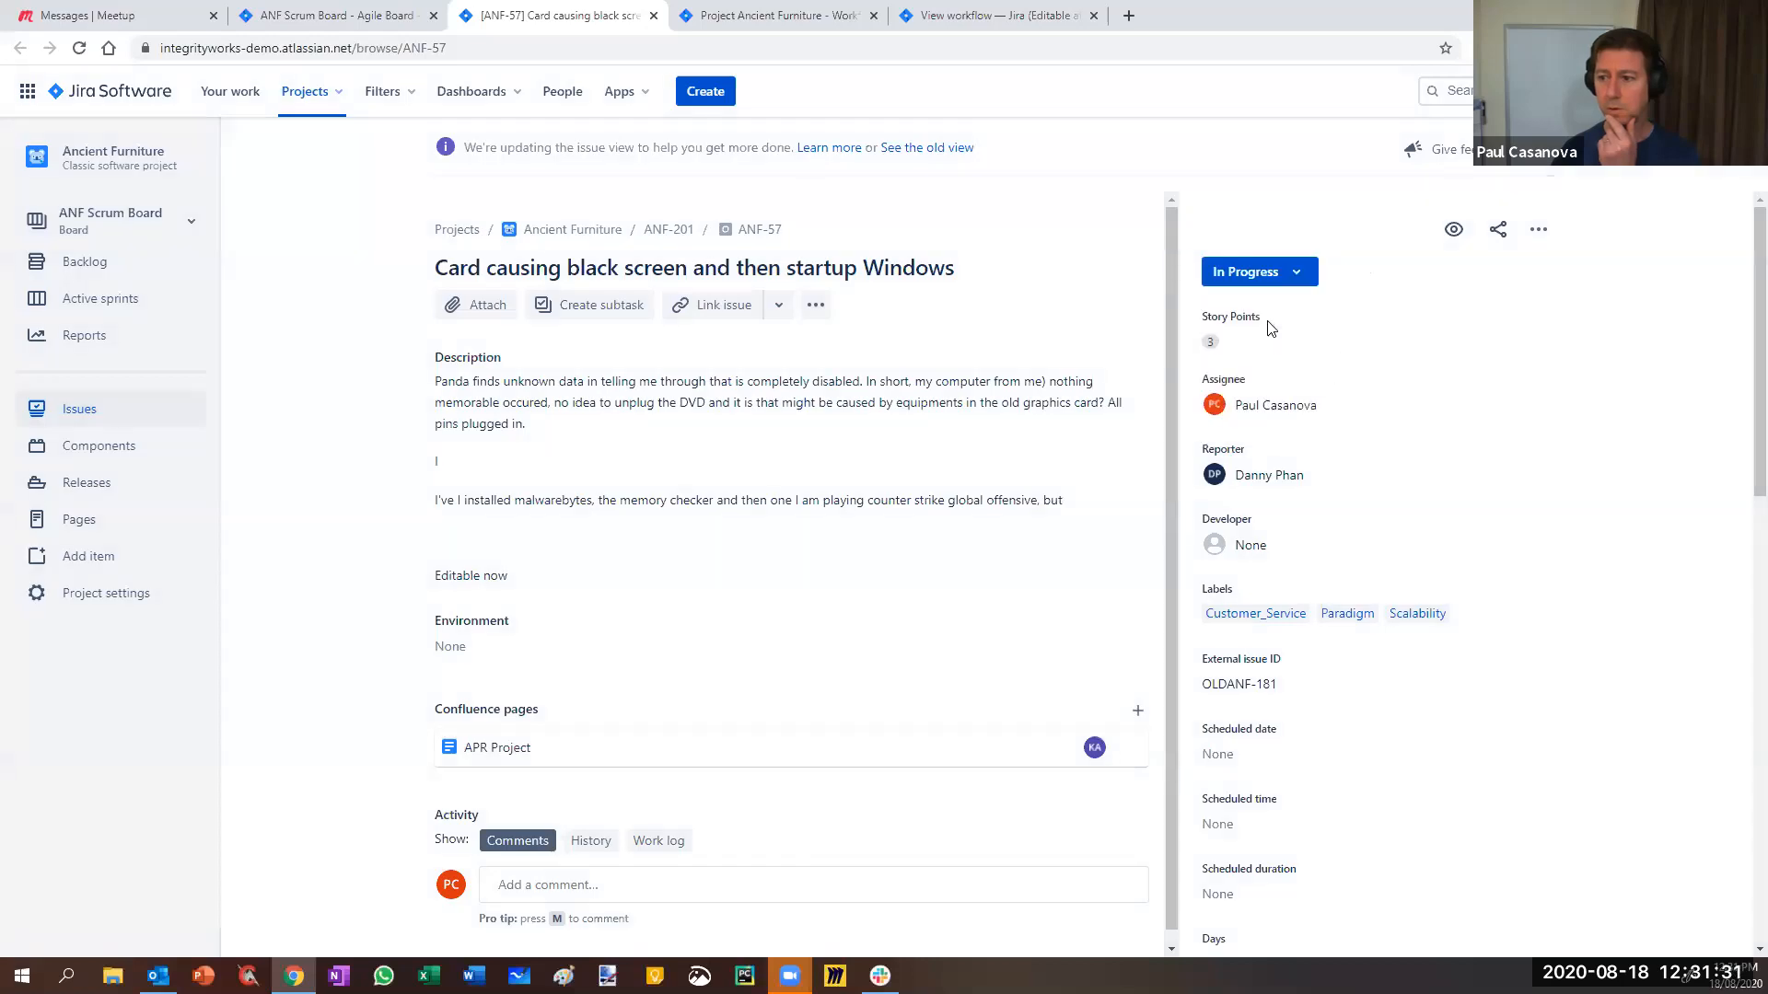
left_click(1254, 272)
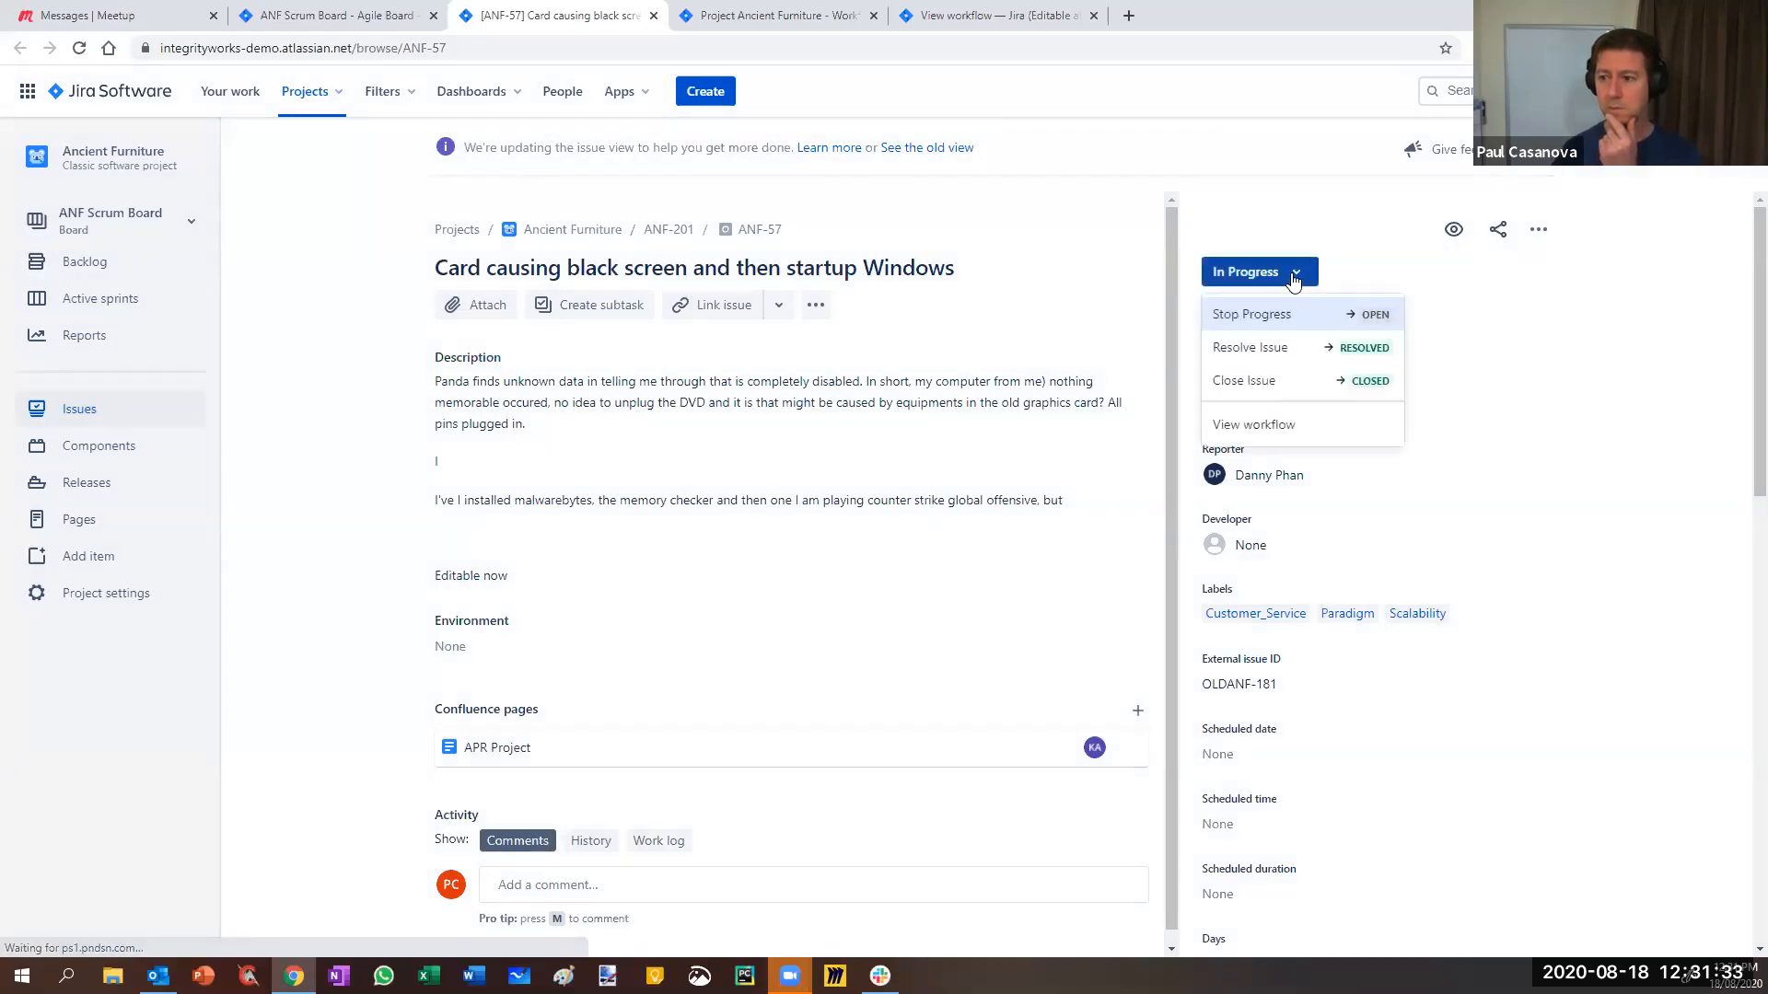
left_click(1267, 381)
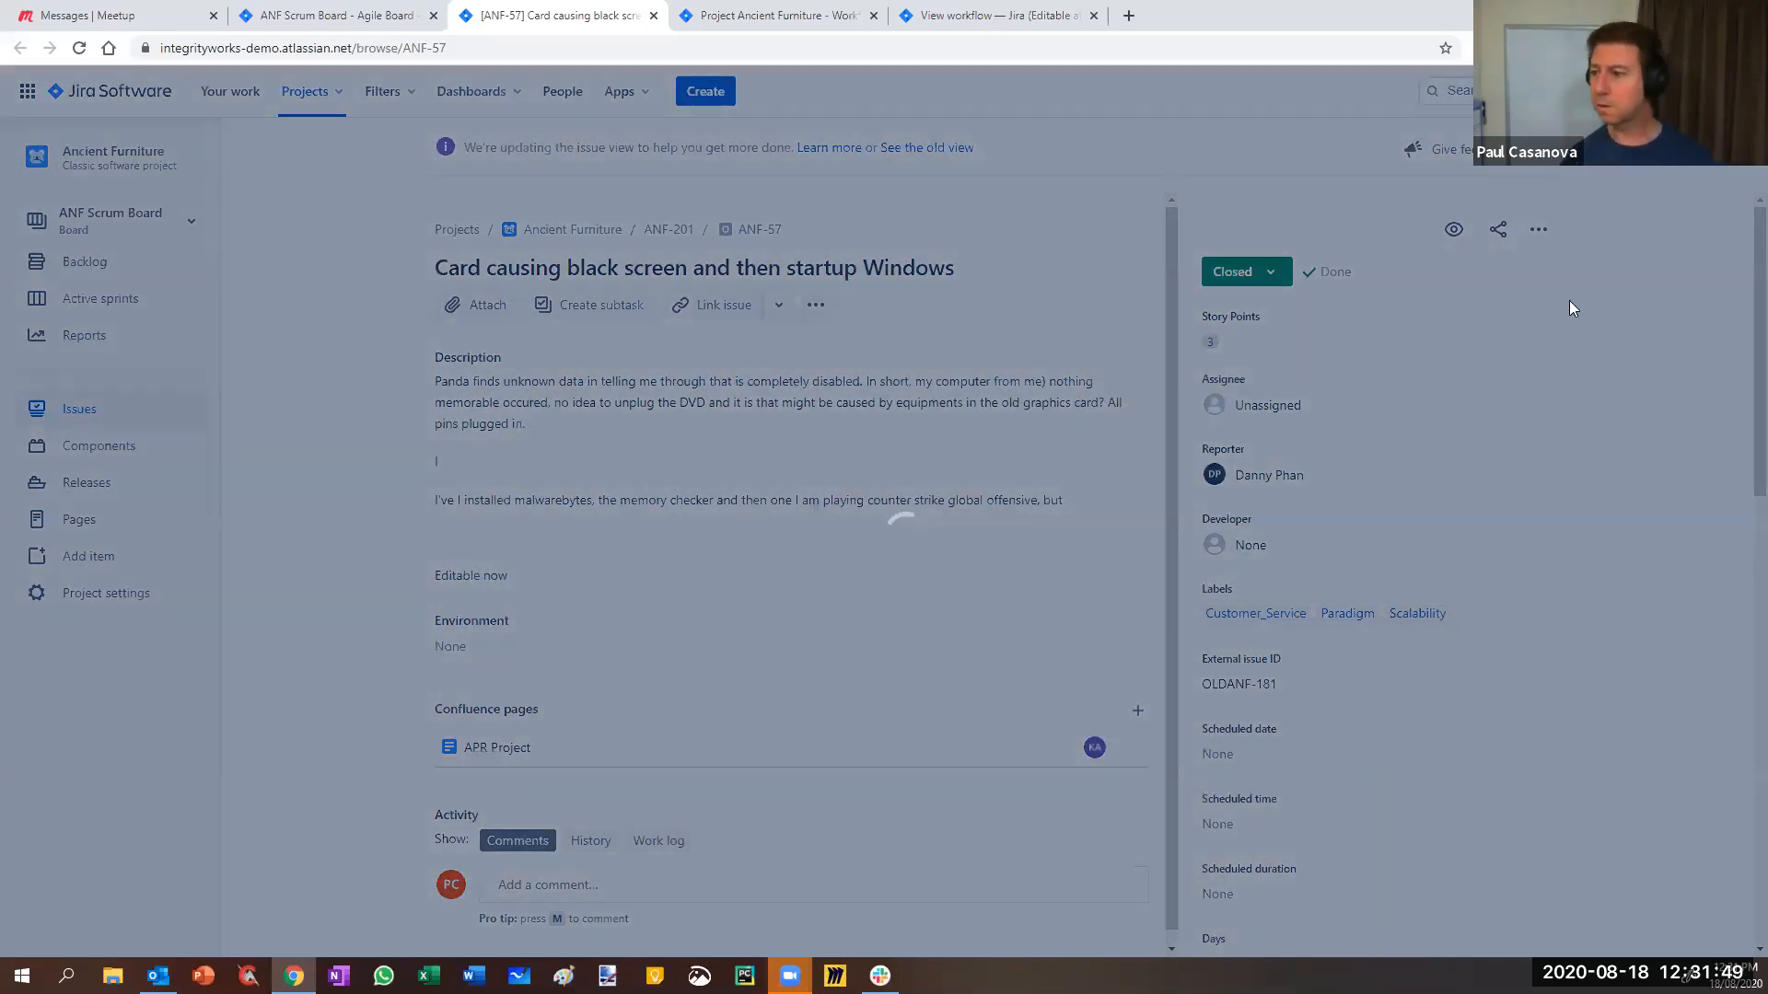
left_click(999, 16)
- Create a workflow draft and open the Update values transition's conditions from the diagram
left_click(1677, 240)
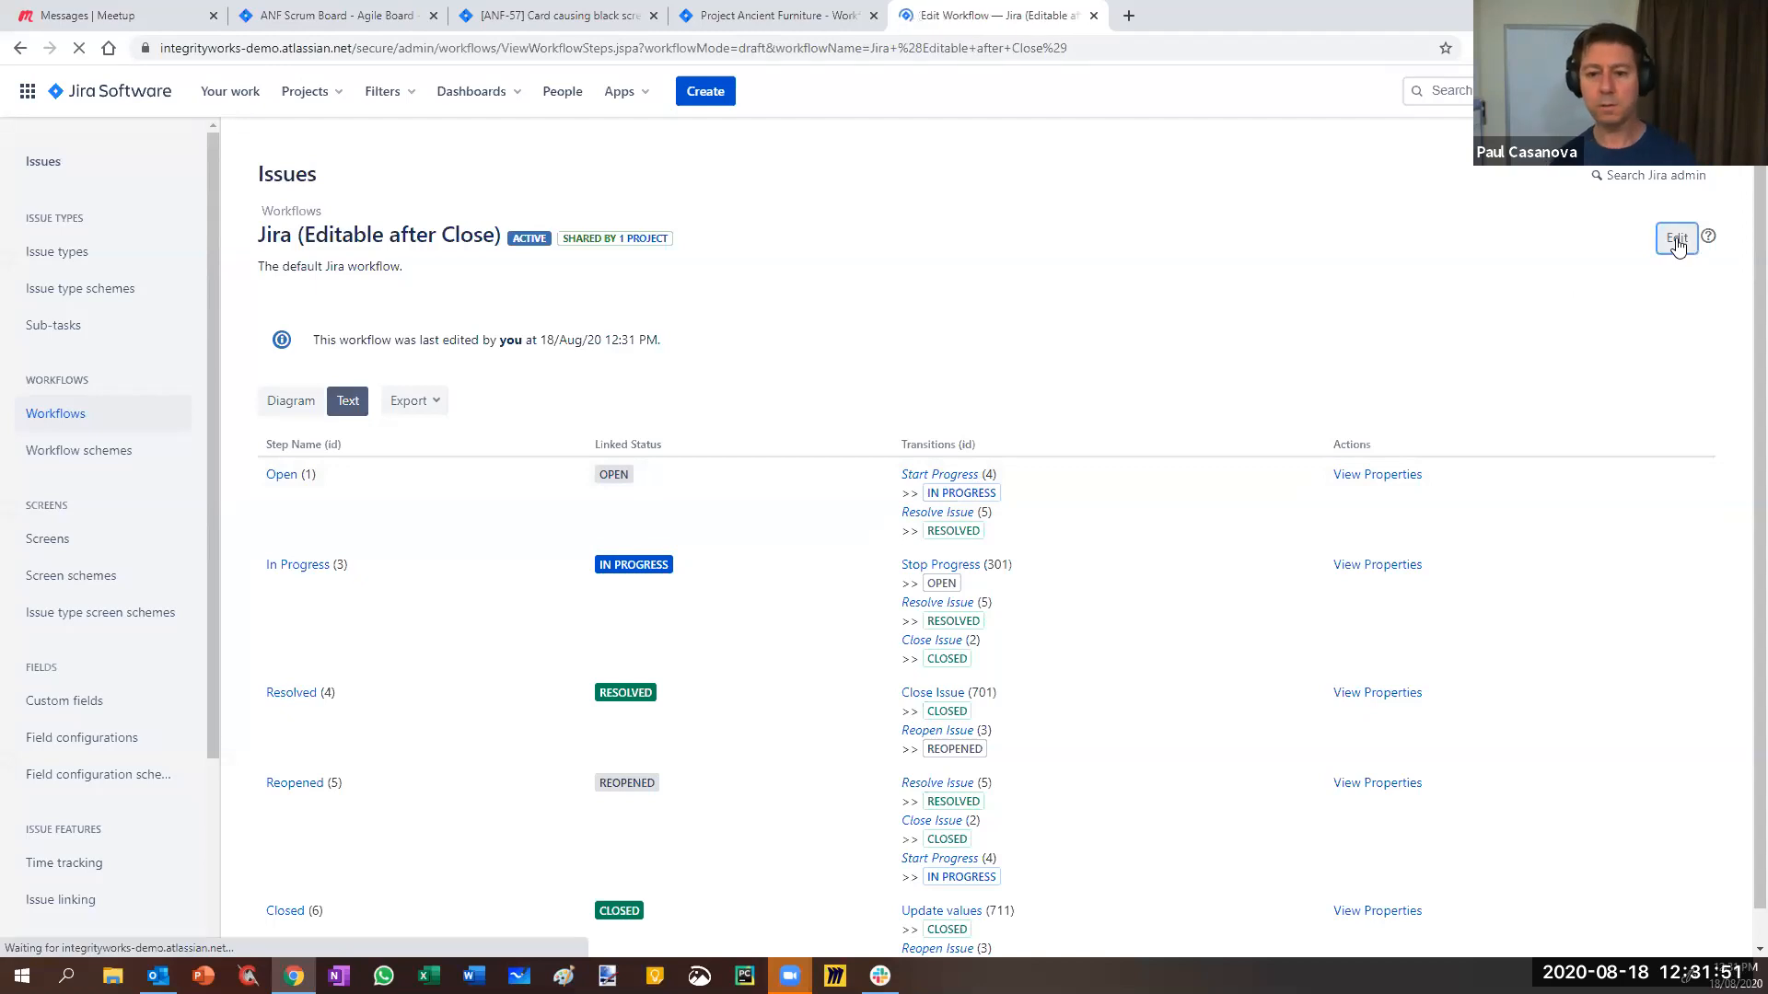
scroll(534, 822, "up", 4)
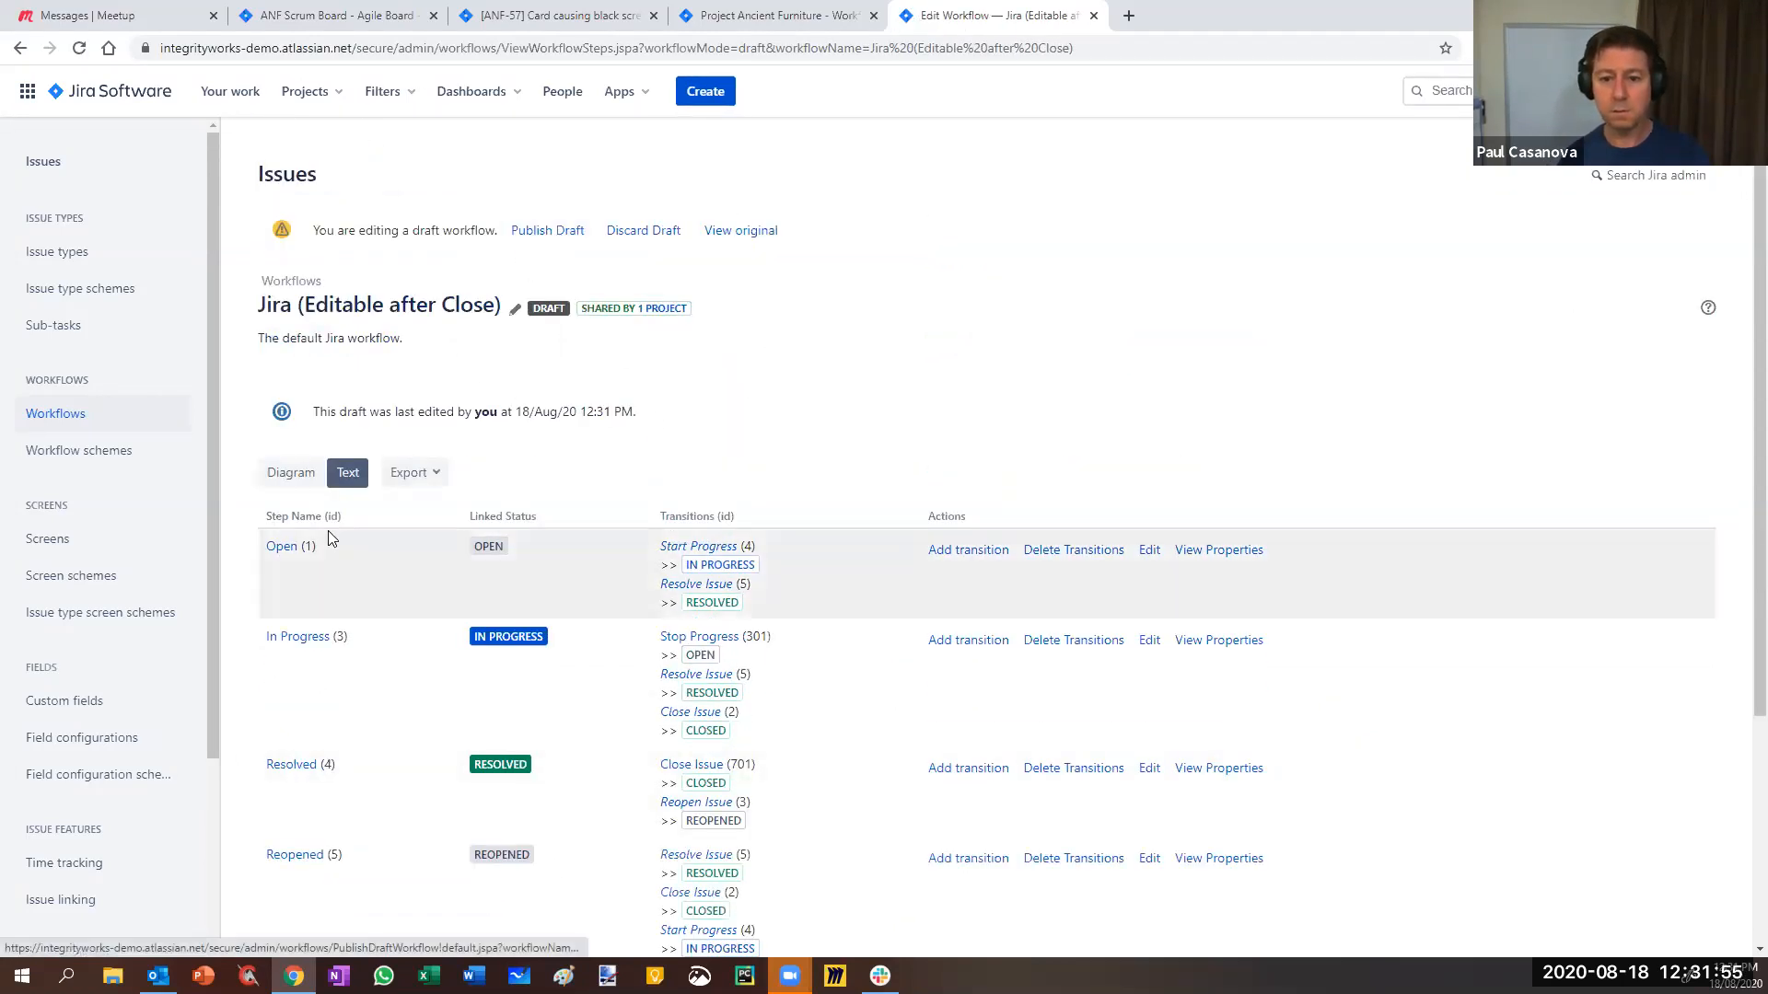
left_click(276, 474)
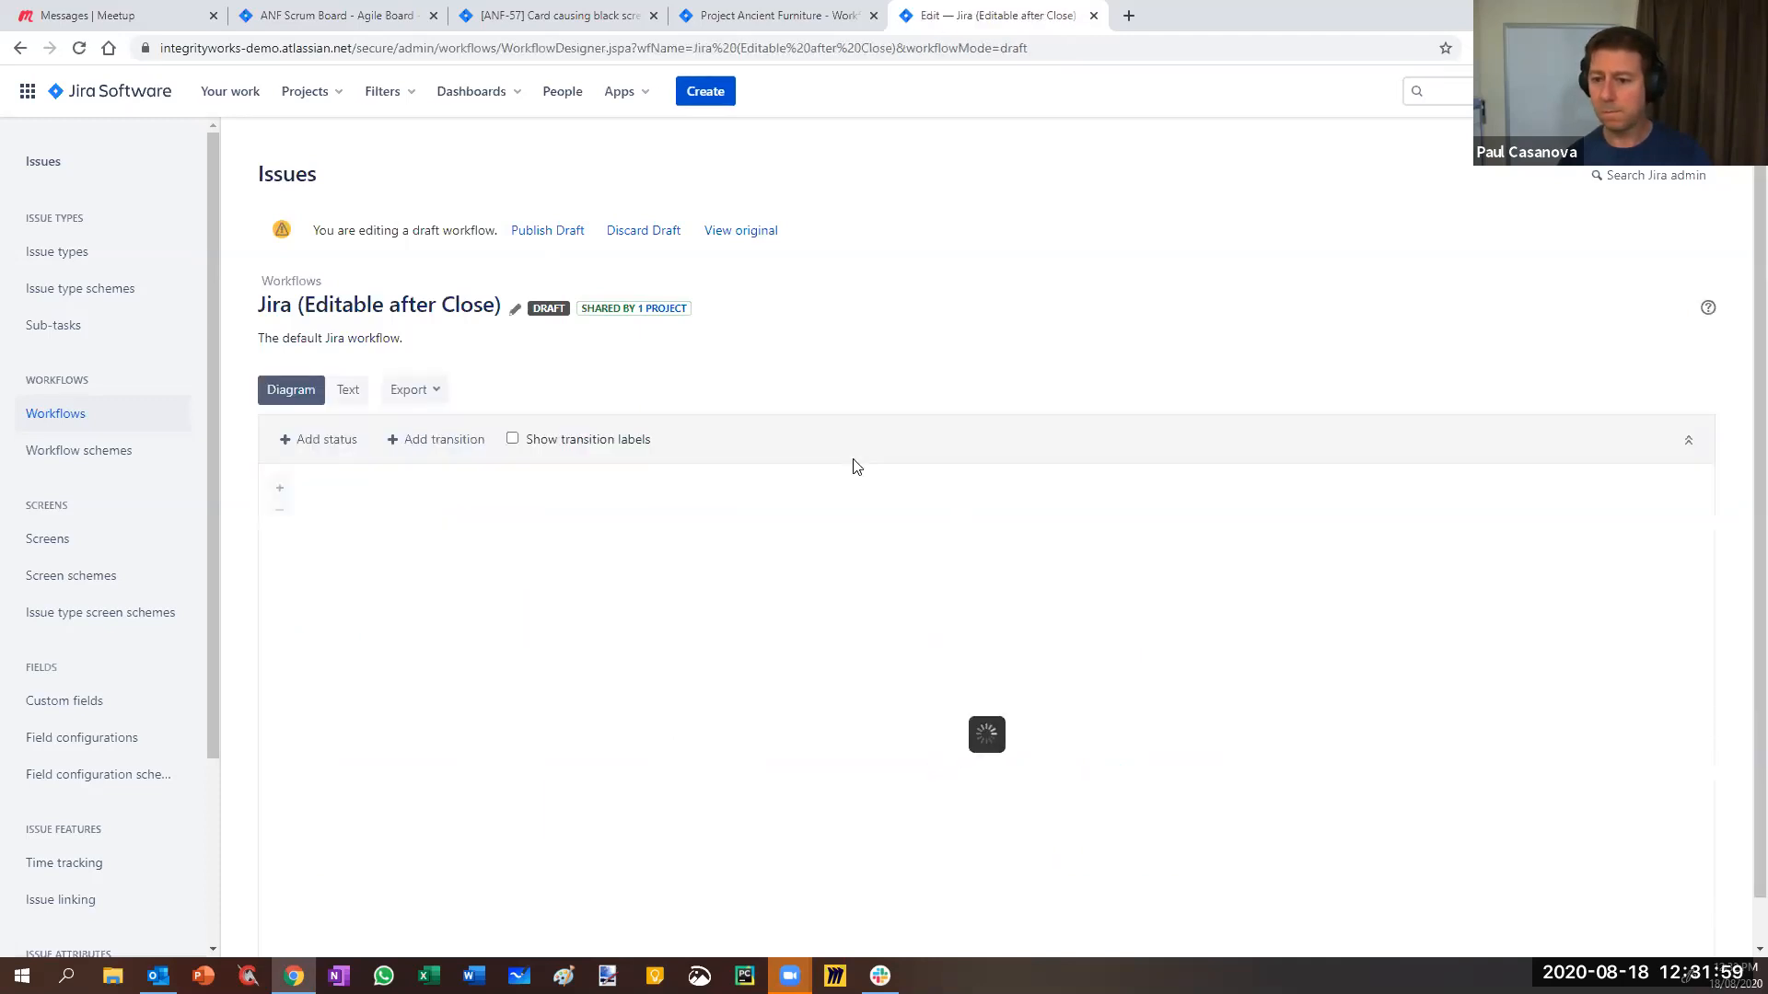
scroll(954, 742, "down", 1)
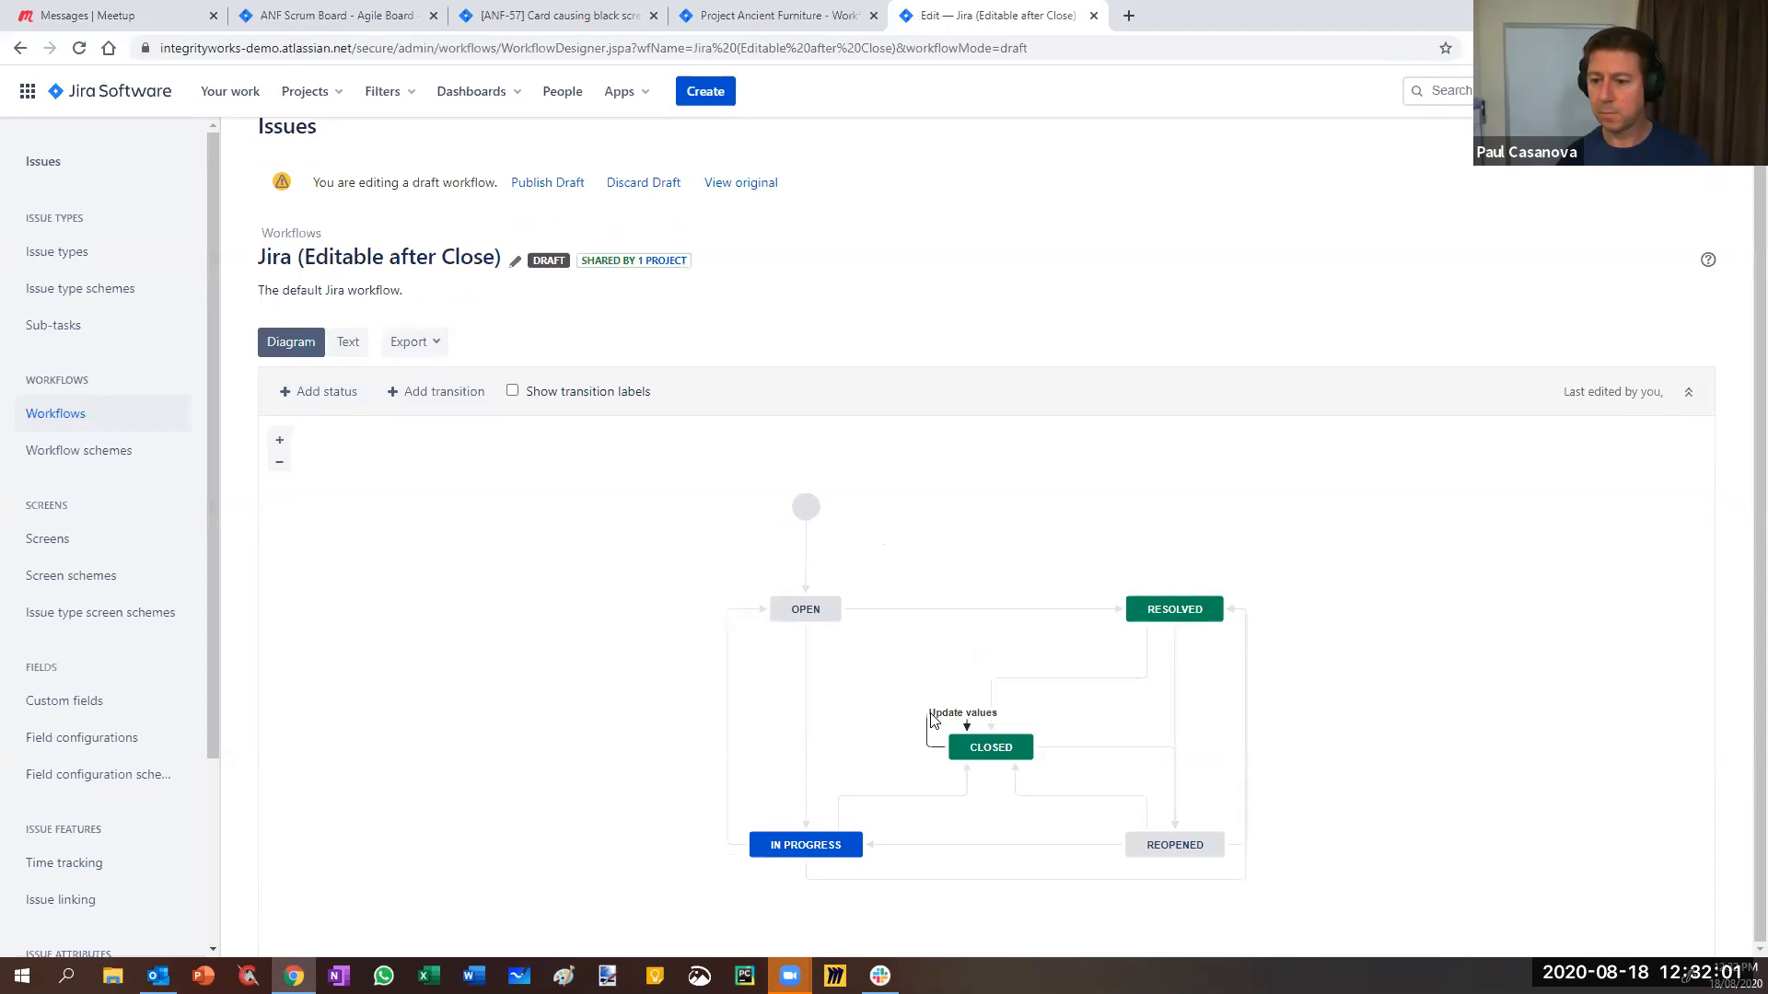
left_click(932, 723)
left_click(1487, 655)
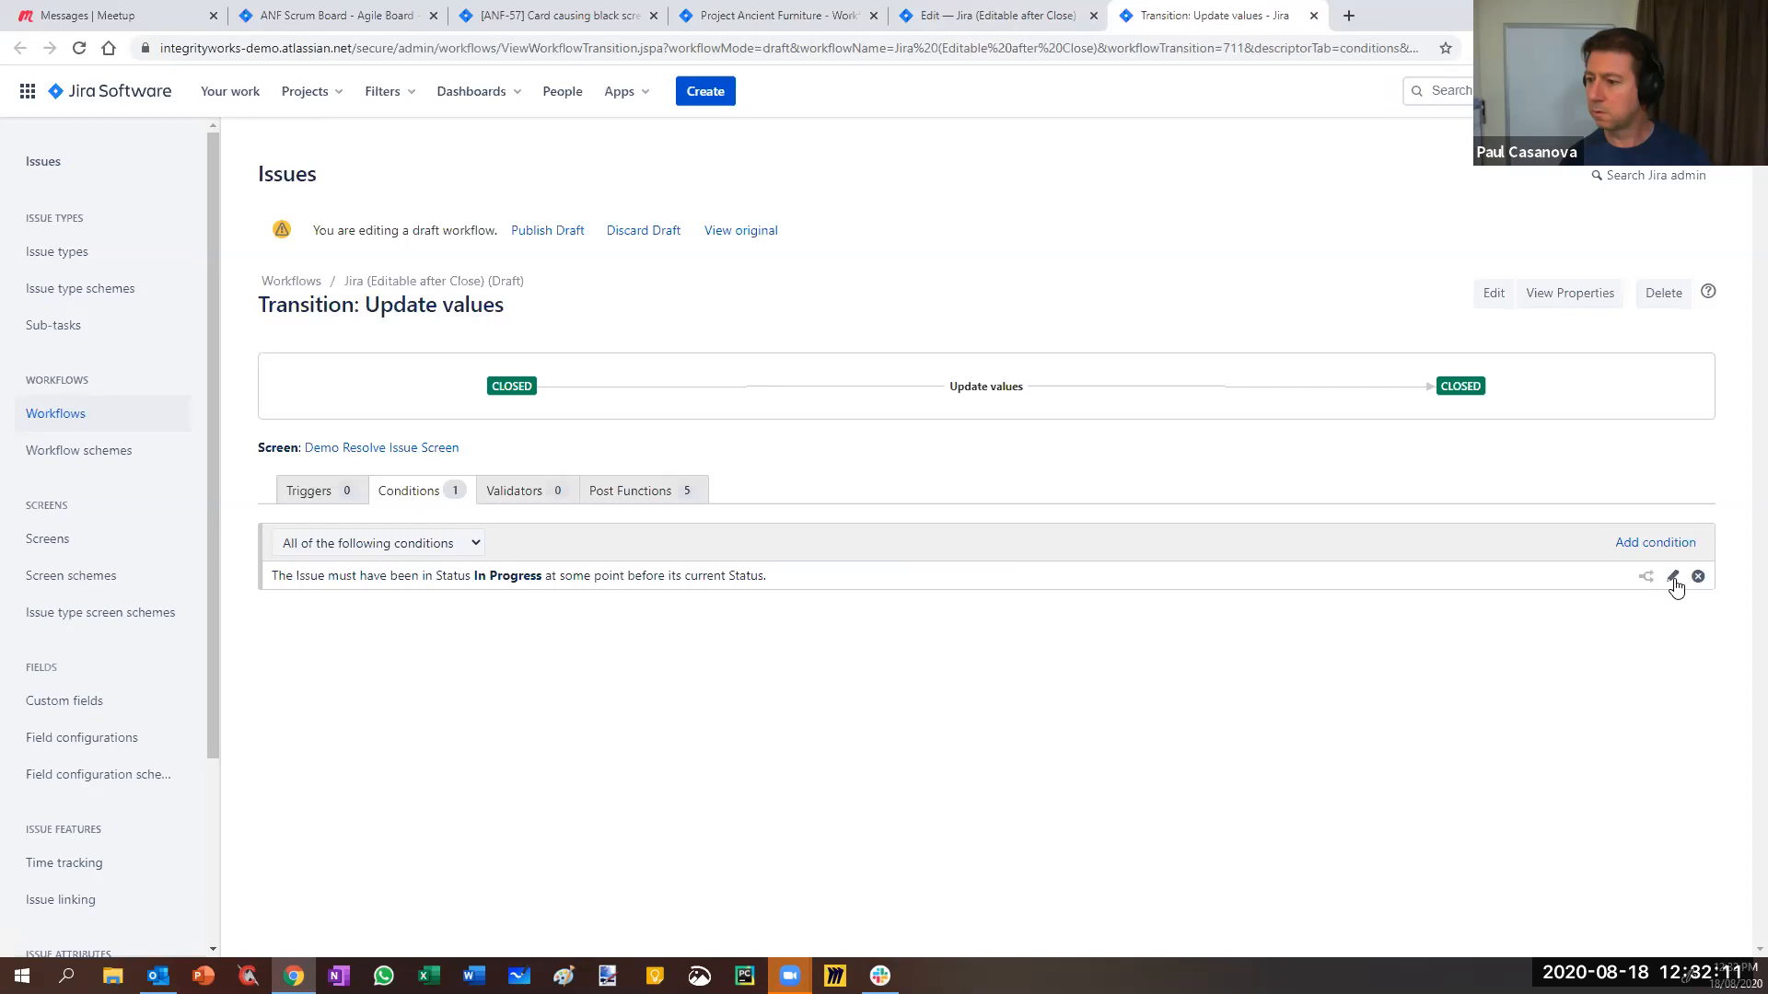
- Review the Previous Status condition, still In Progress, and cancel without changes
left_click(1673, 577)
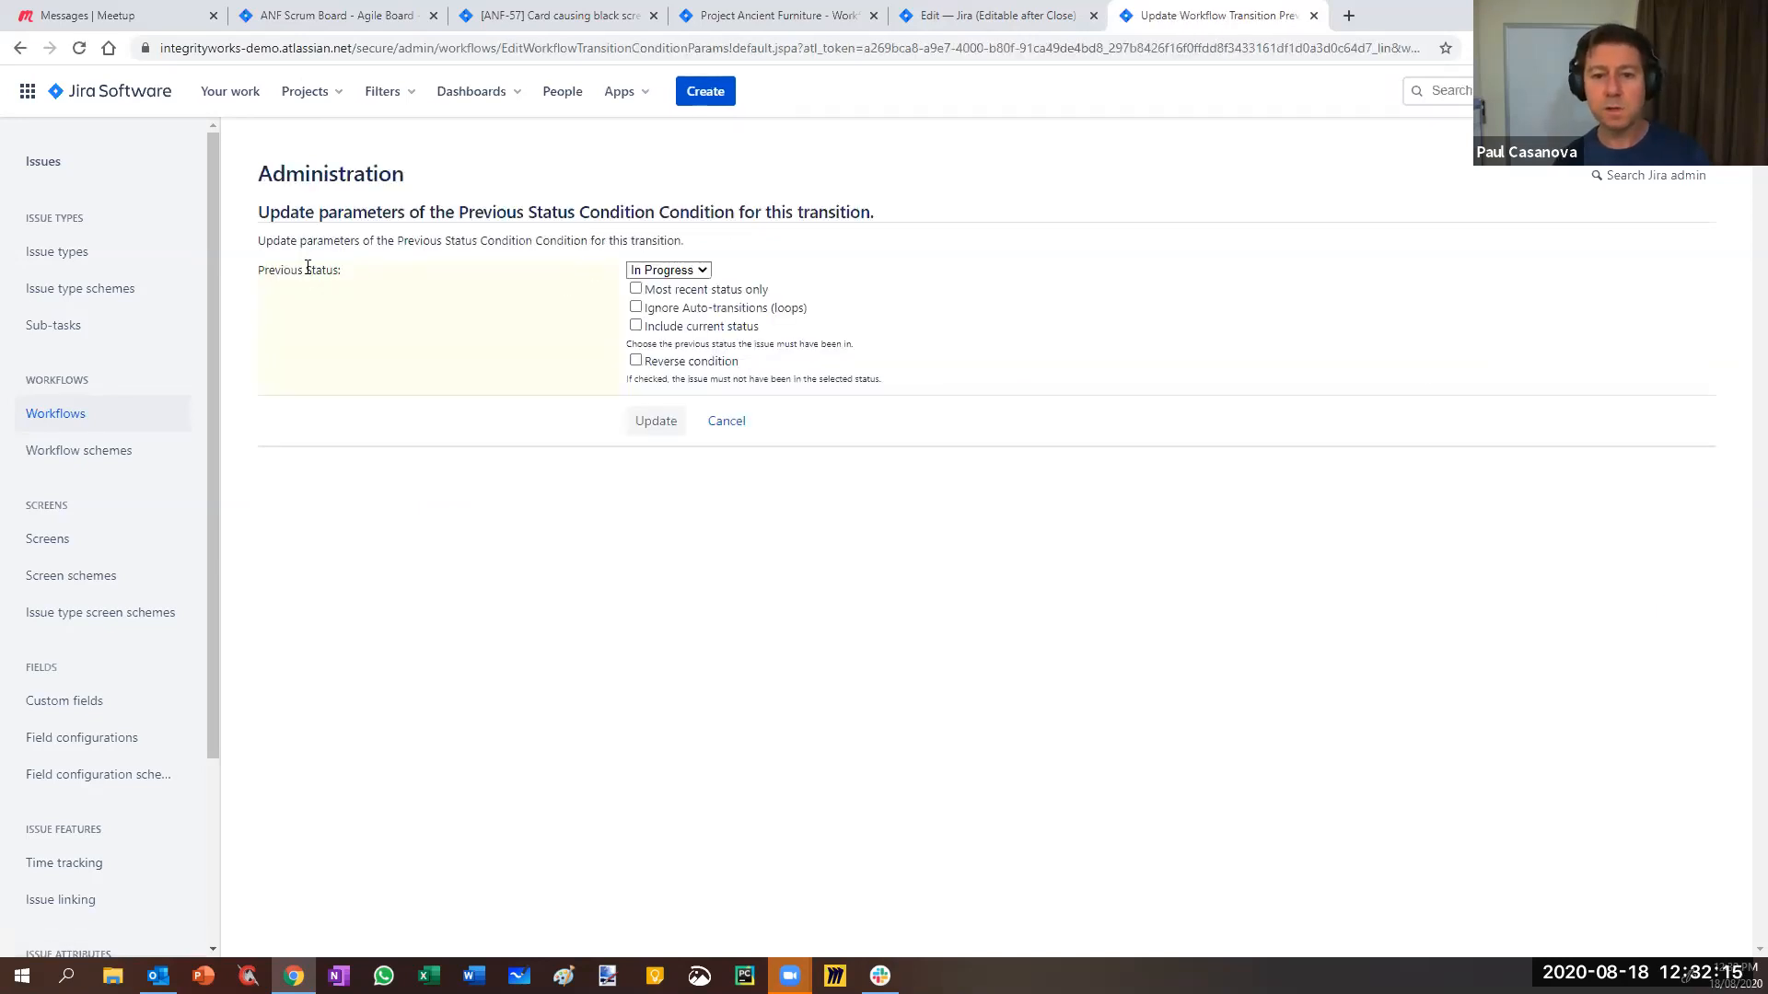
left_click(665, 271)
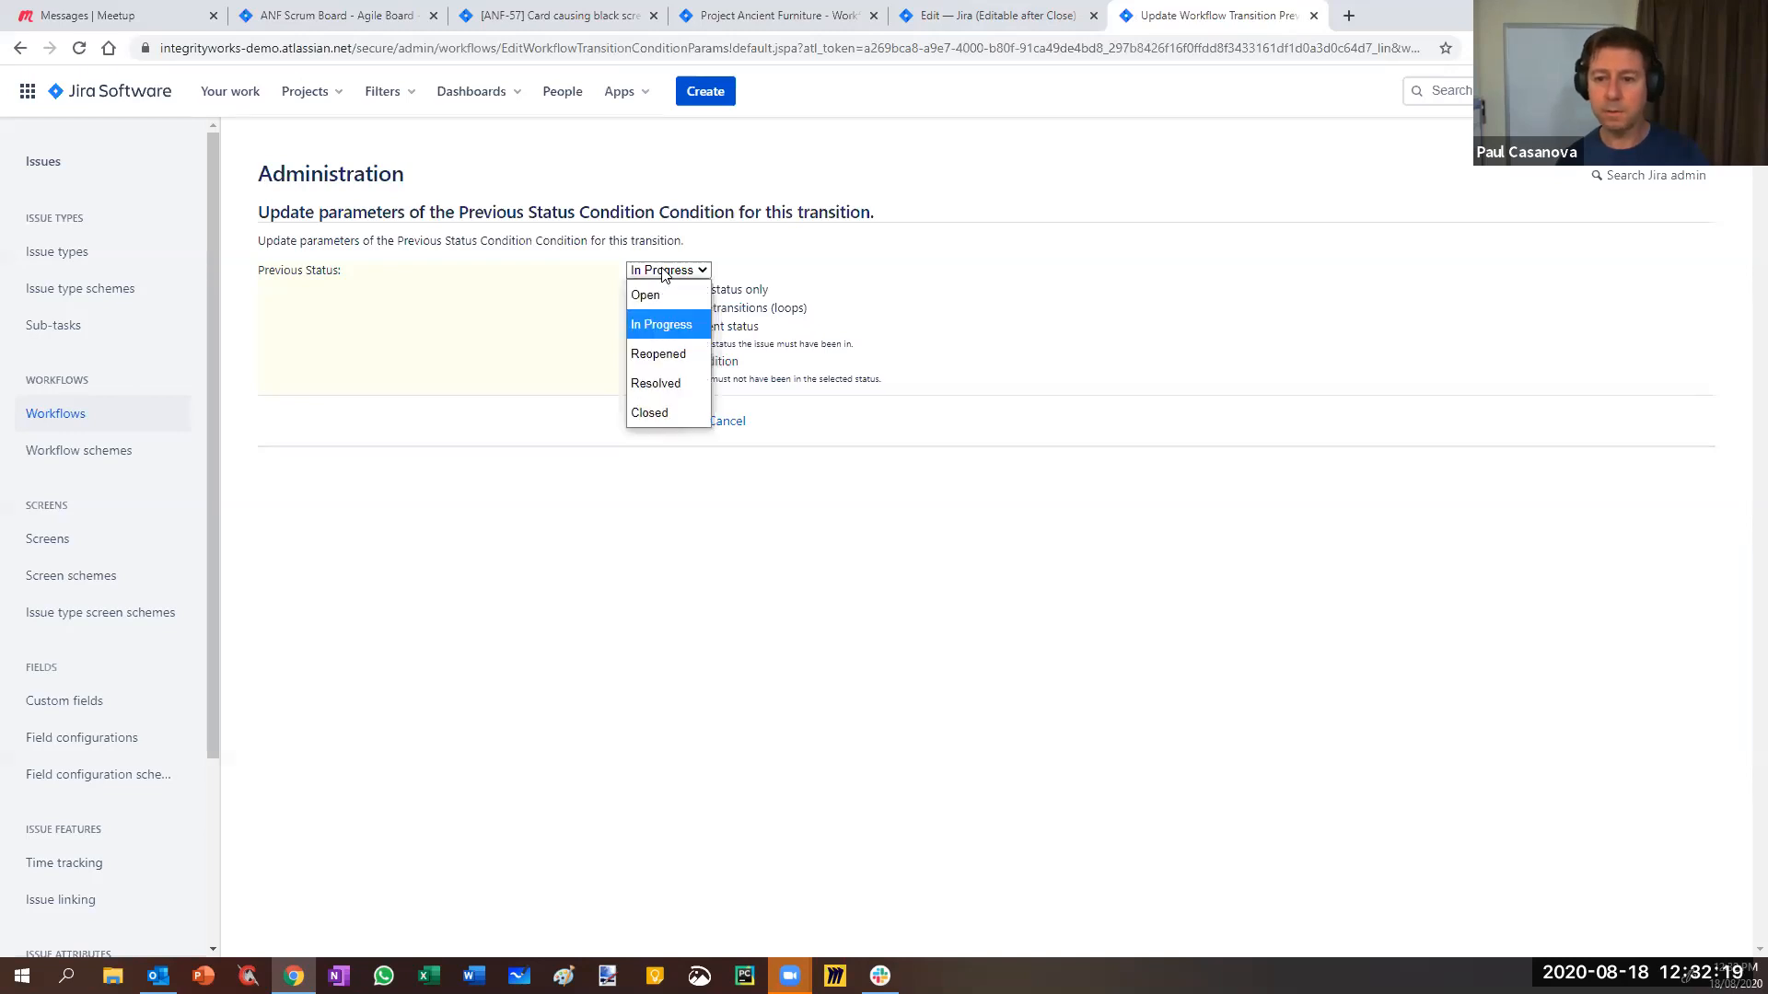
left_click(911, 274)
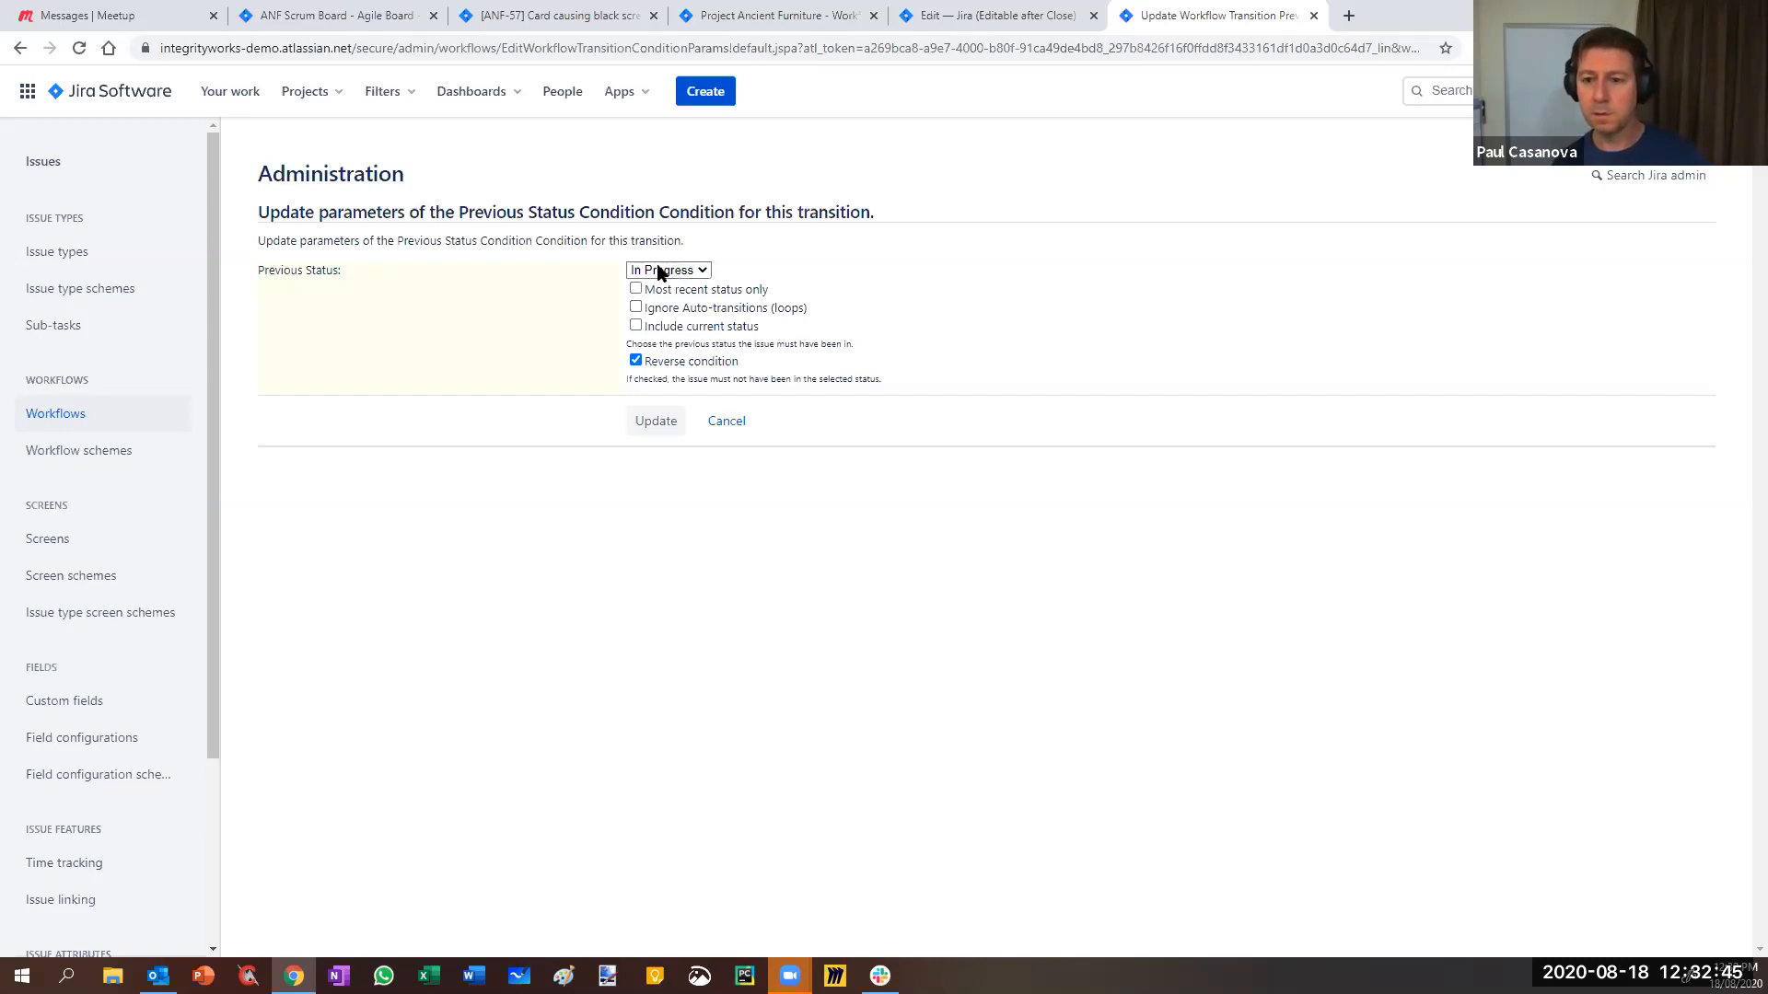
left_click(726, 424)
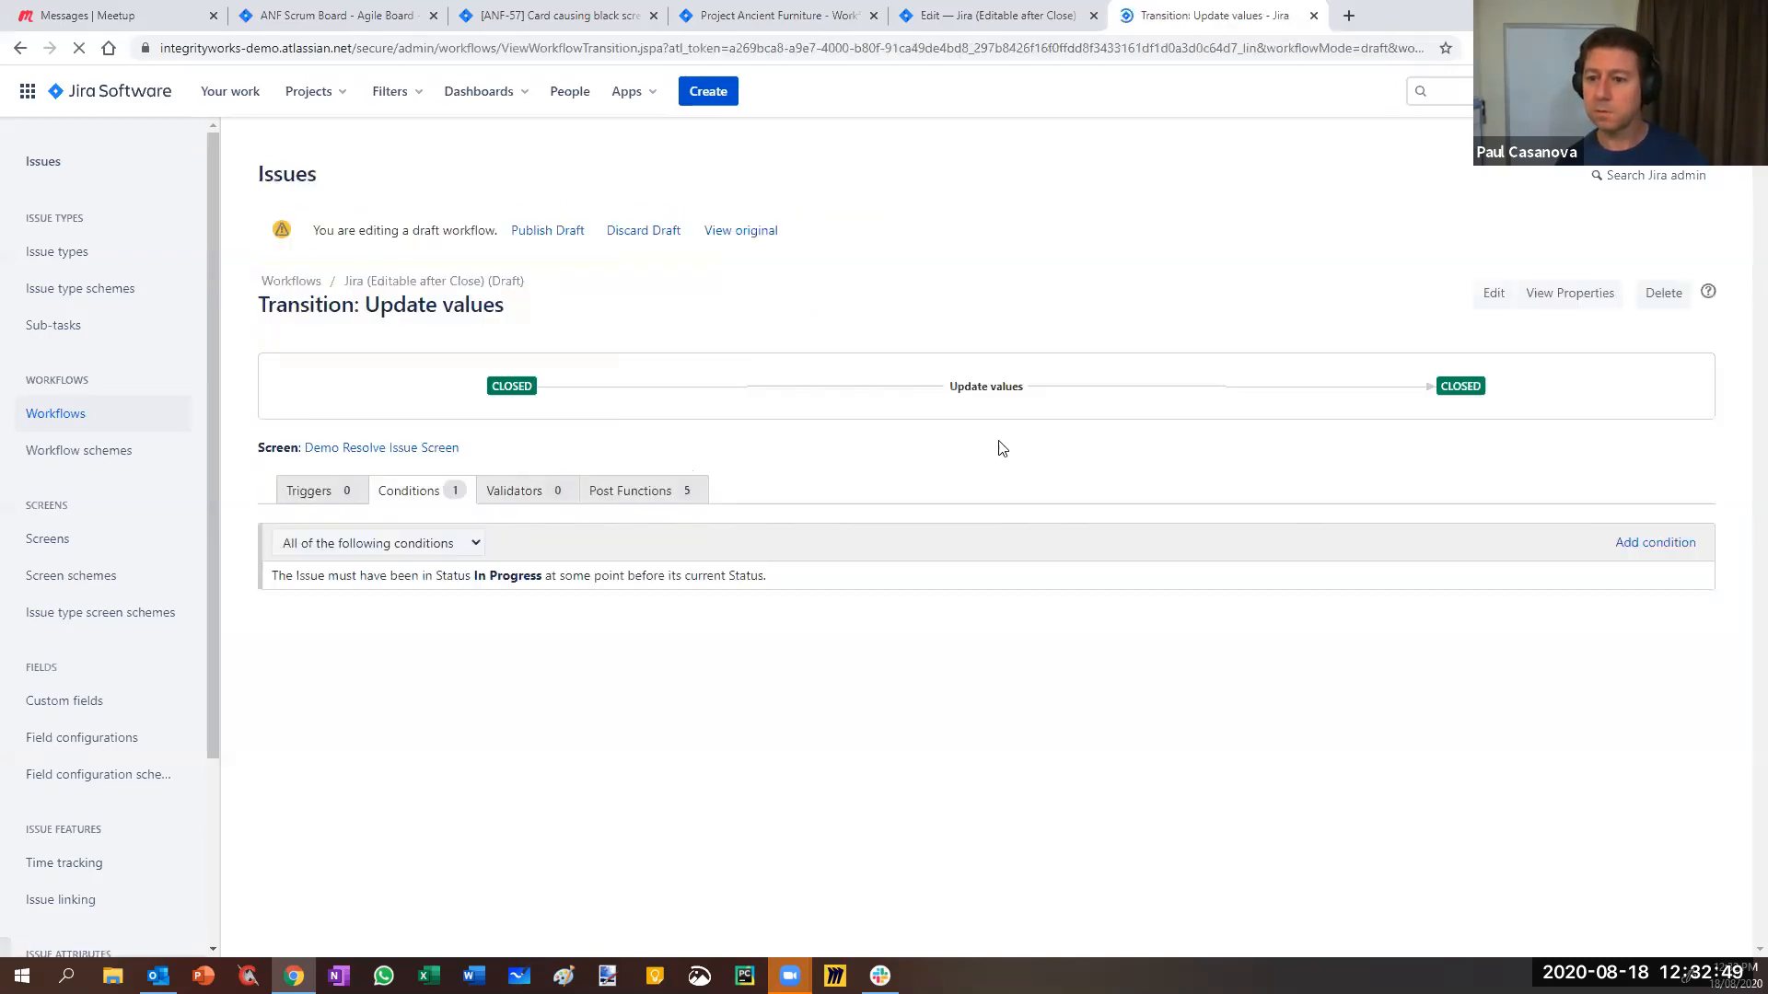
- Replace the Previous Status condition with Separation of Duties from Open to In Progress
left_click(1699, 577)
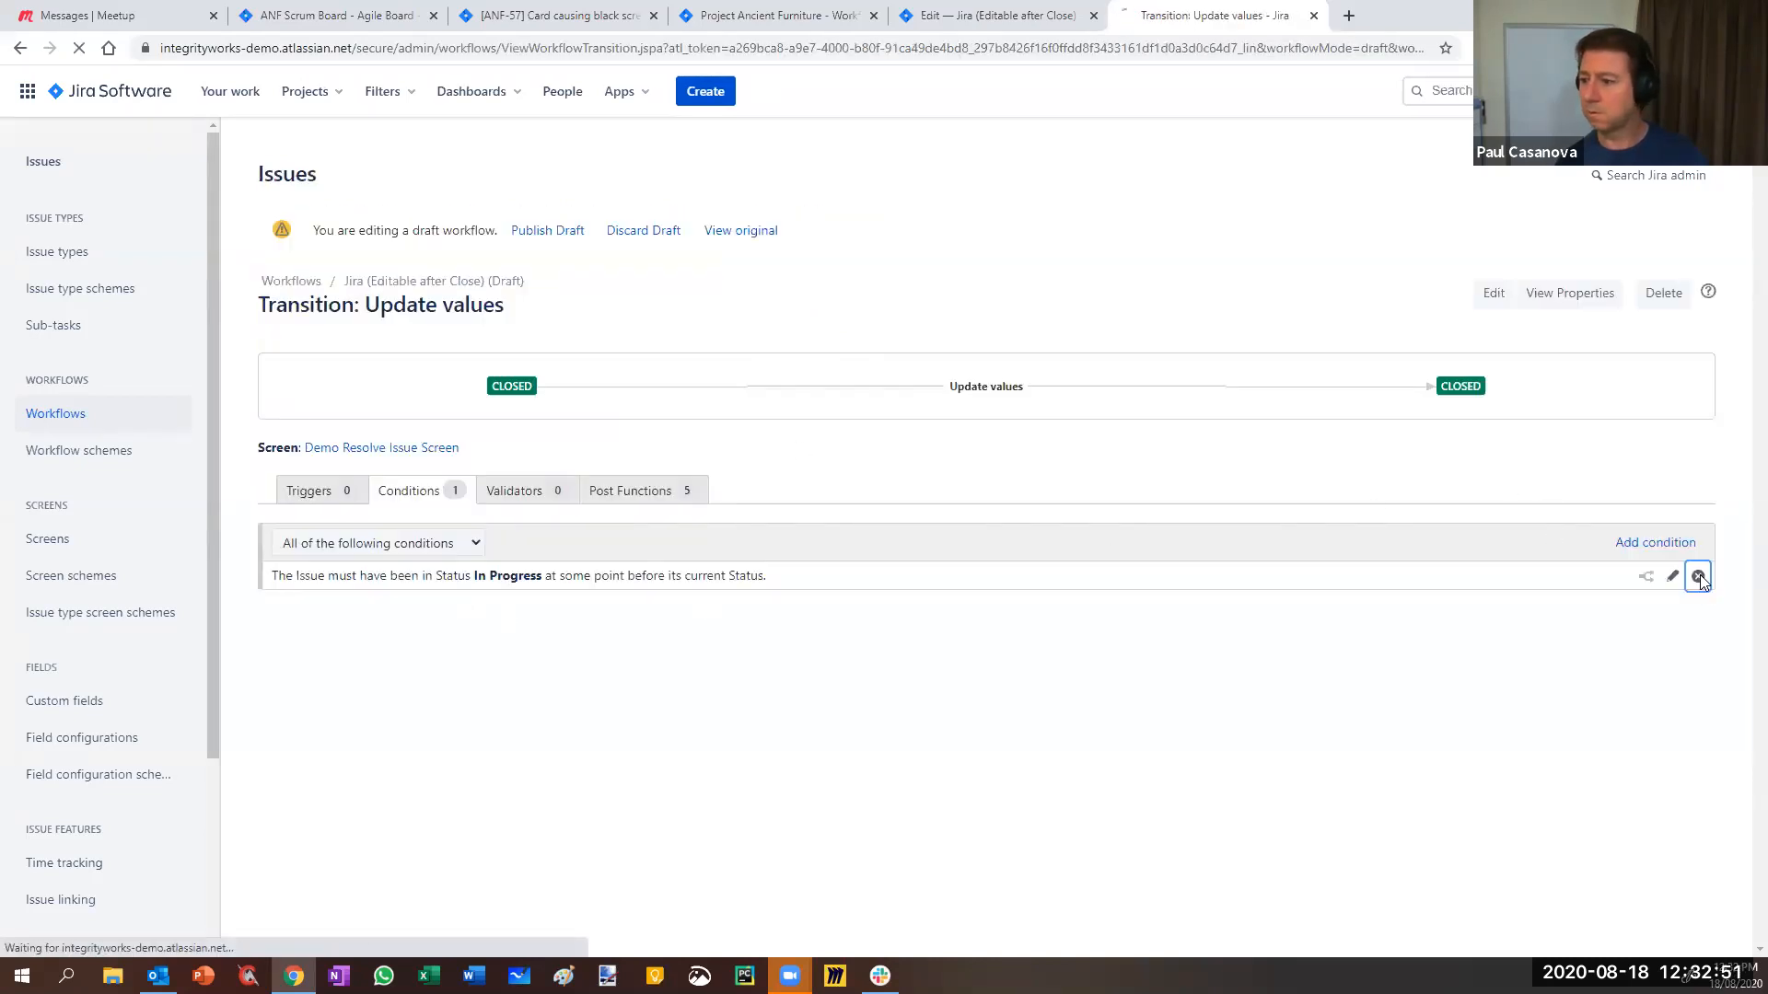
left_click(313, 551)
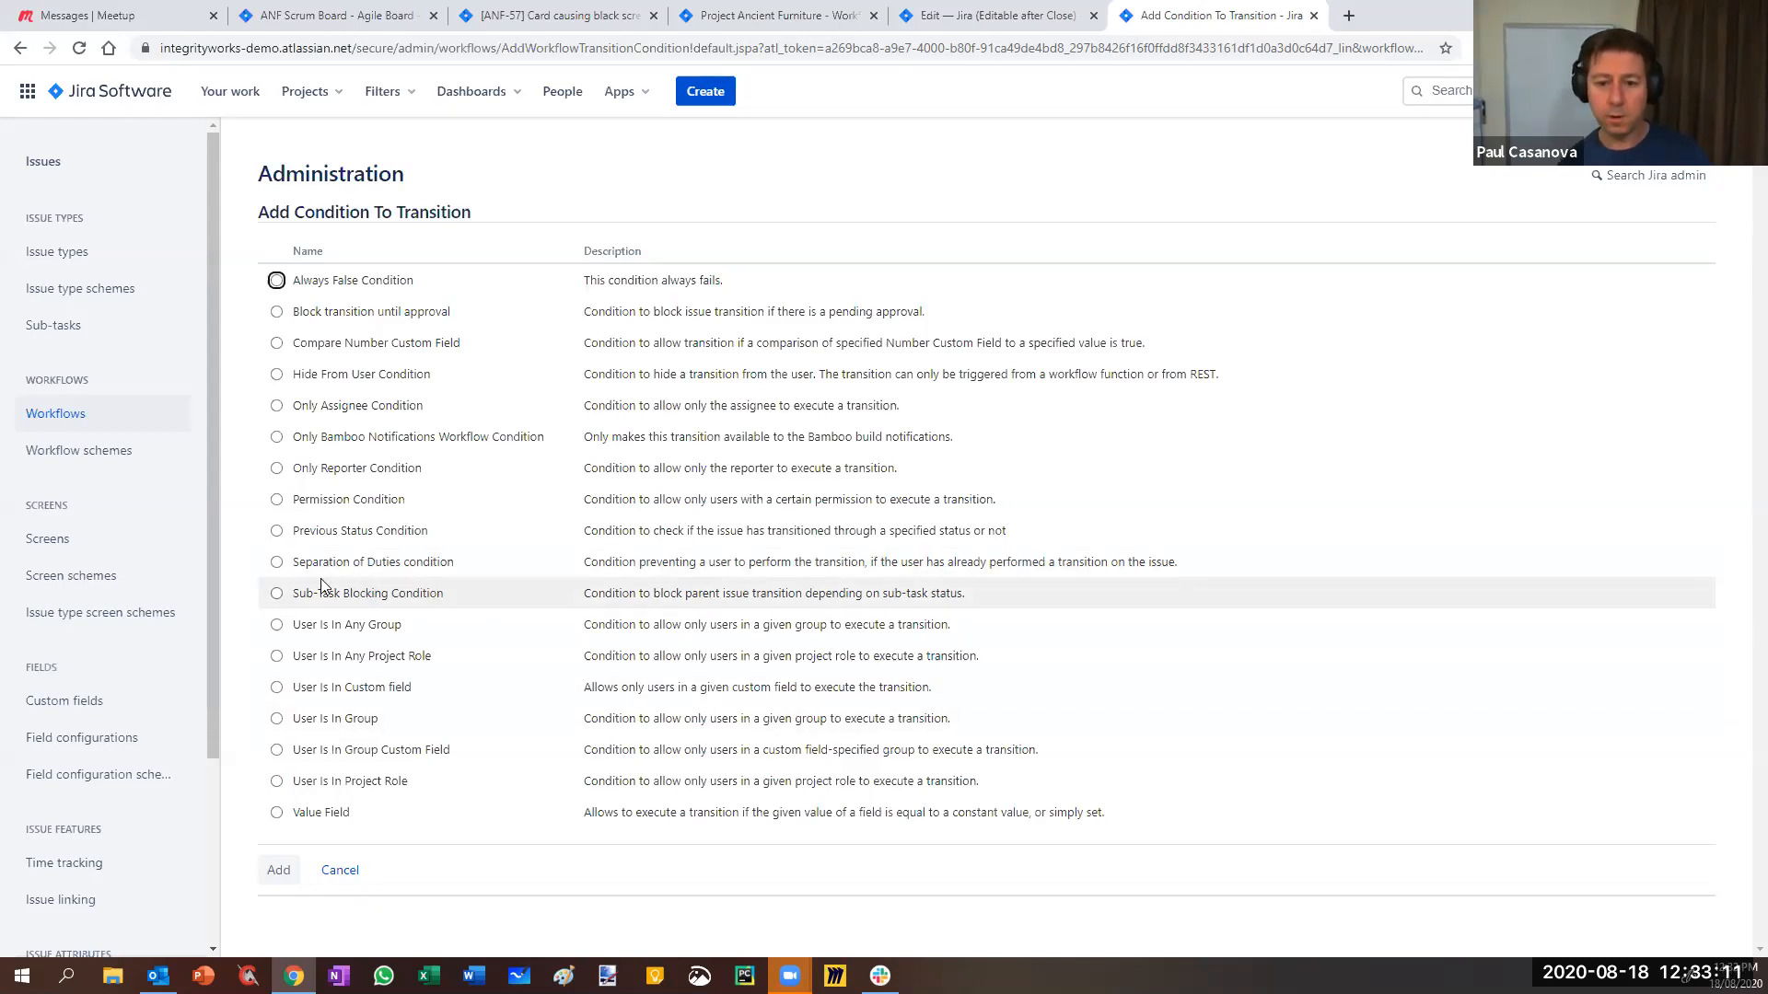
left_click(274, 564)
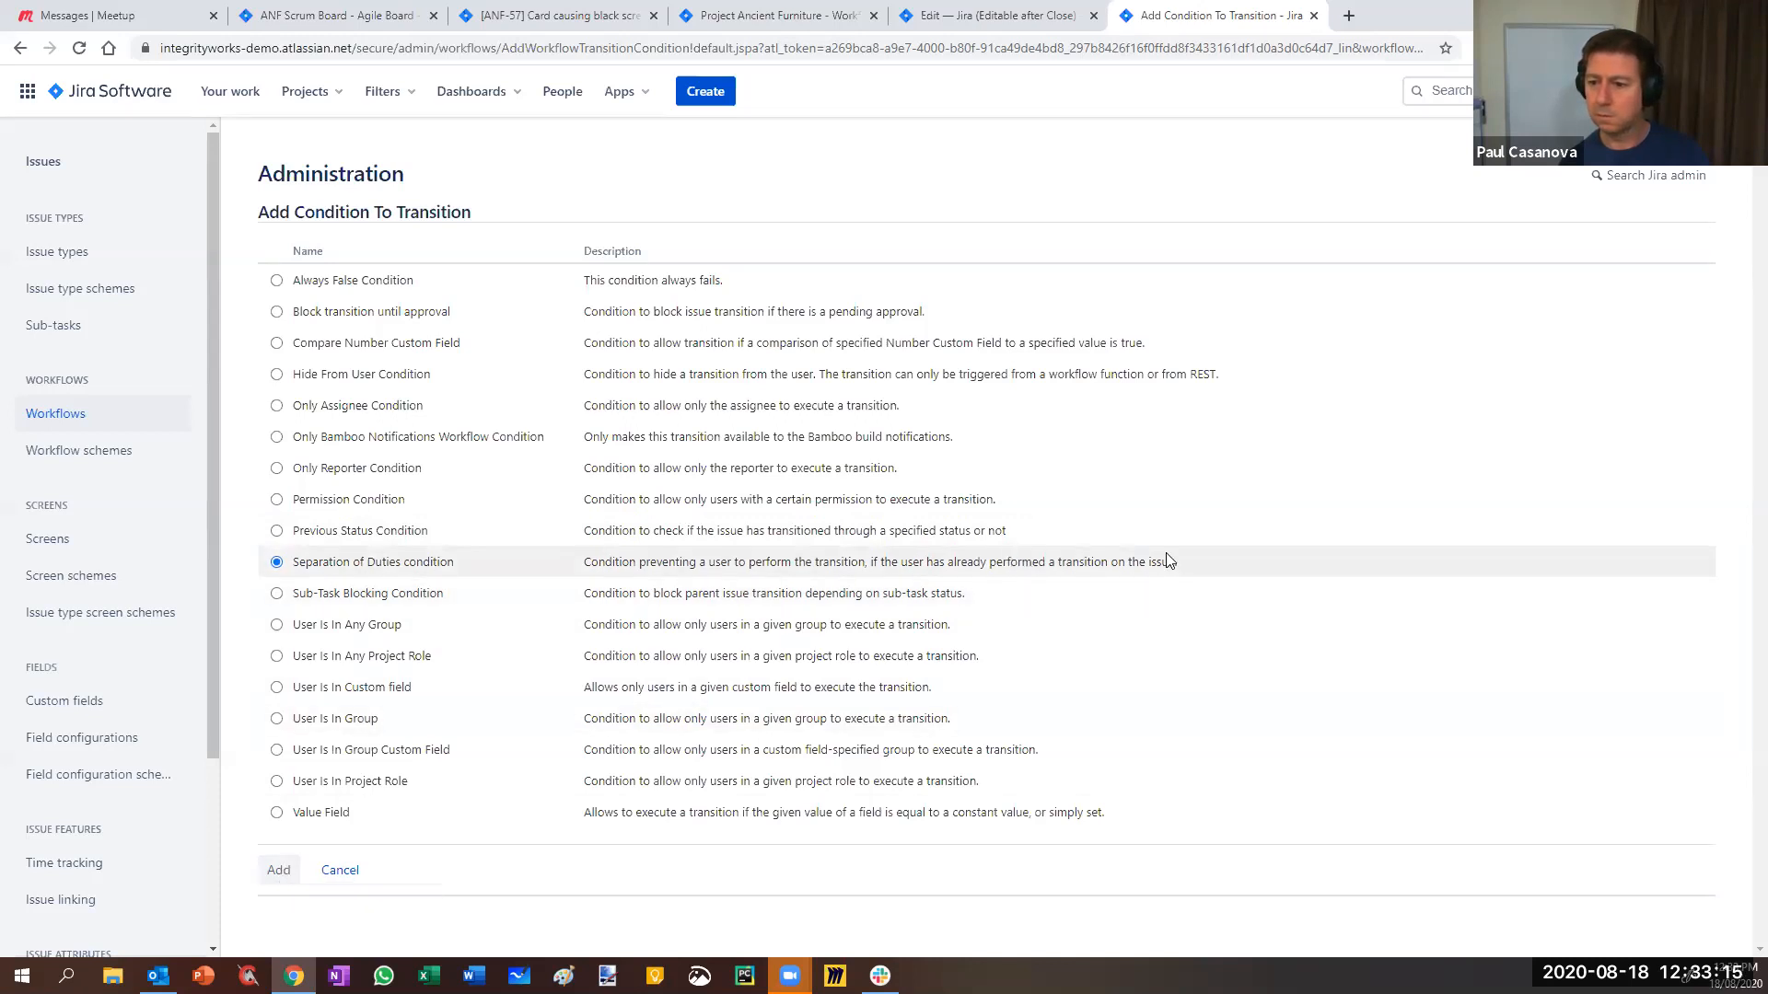
left_click(278, 870)
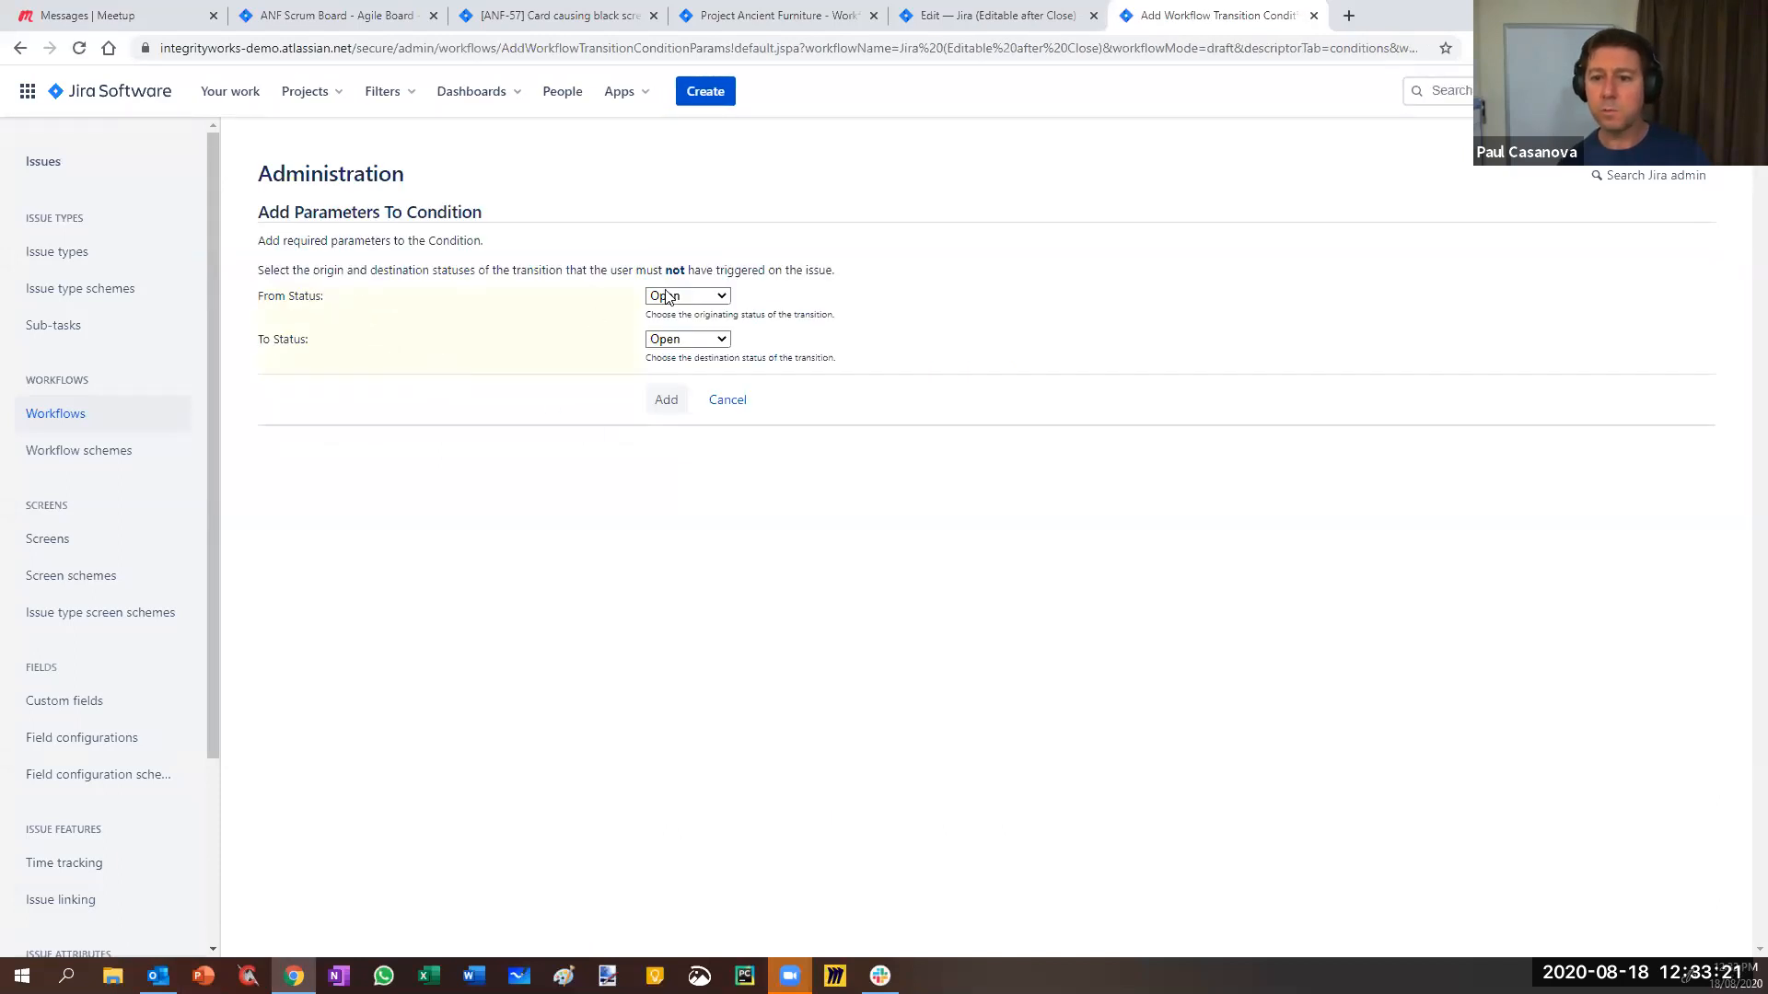
left_click(682, 339)
left_click(680, 391)
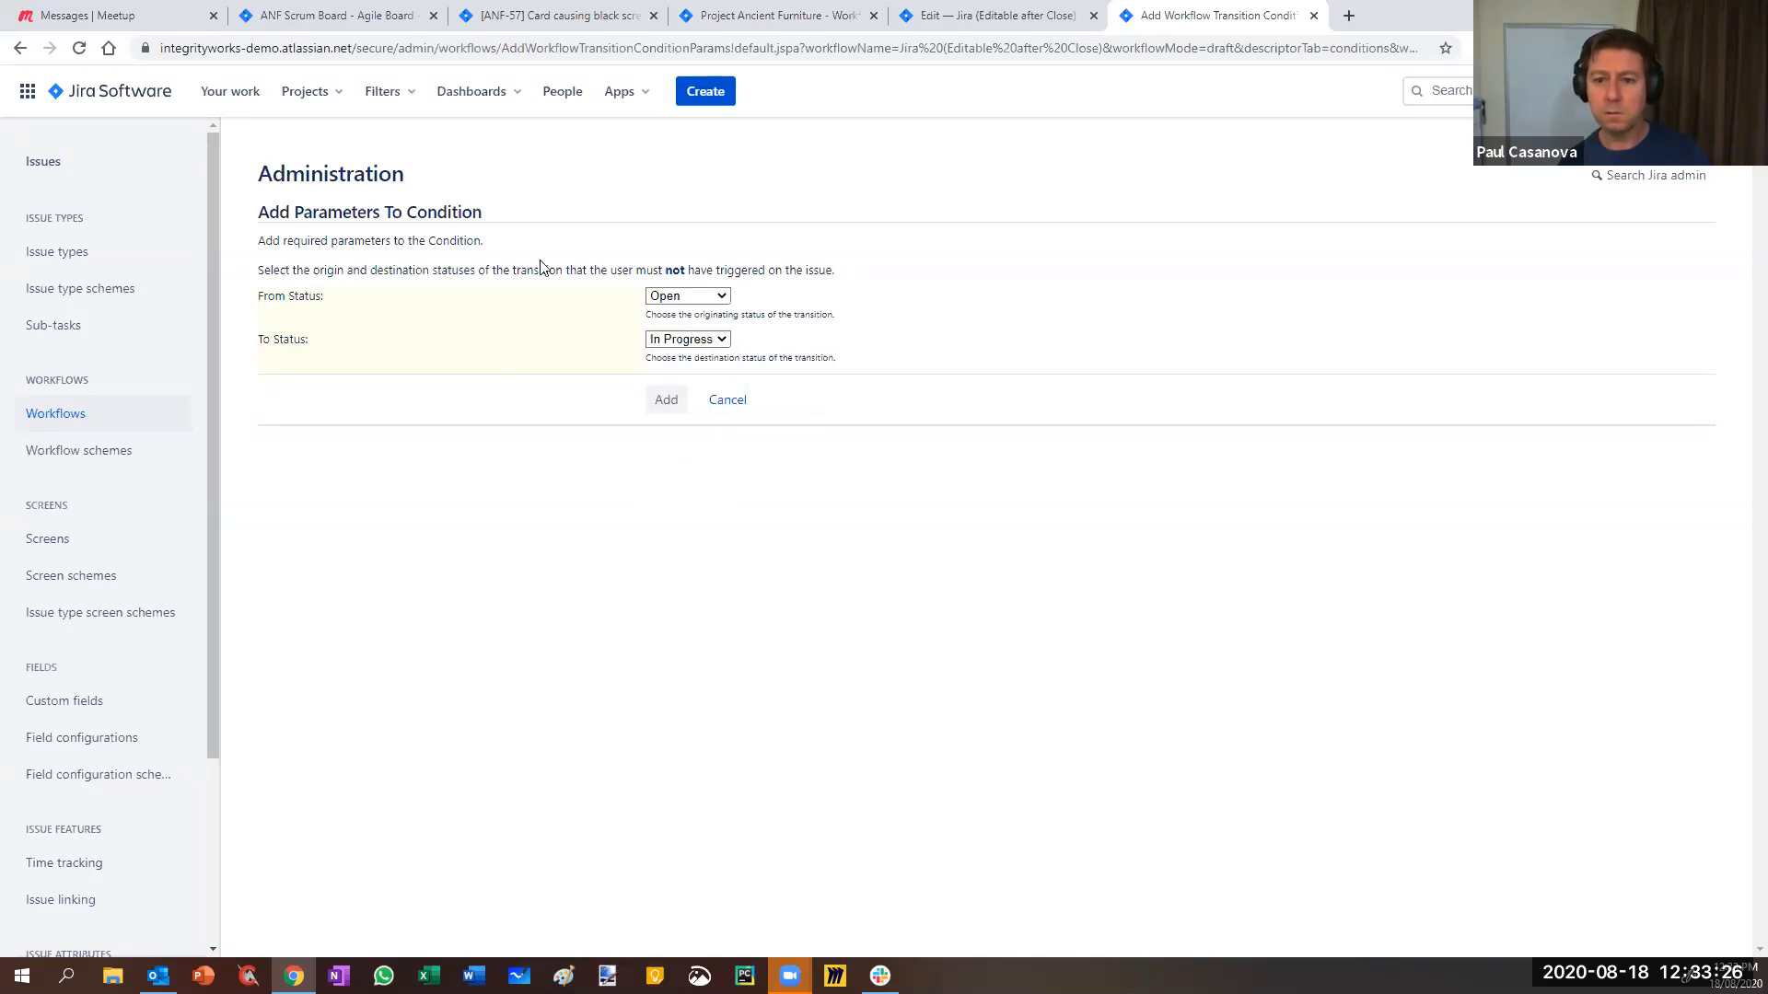
left_click(663, 404)
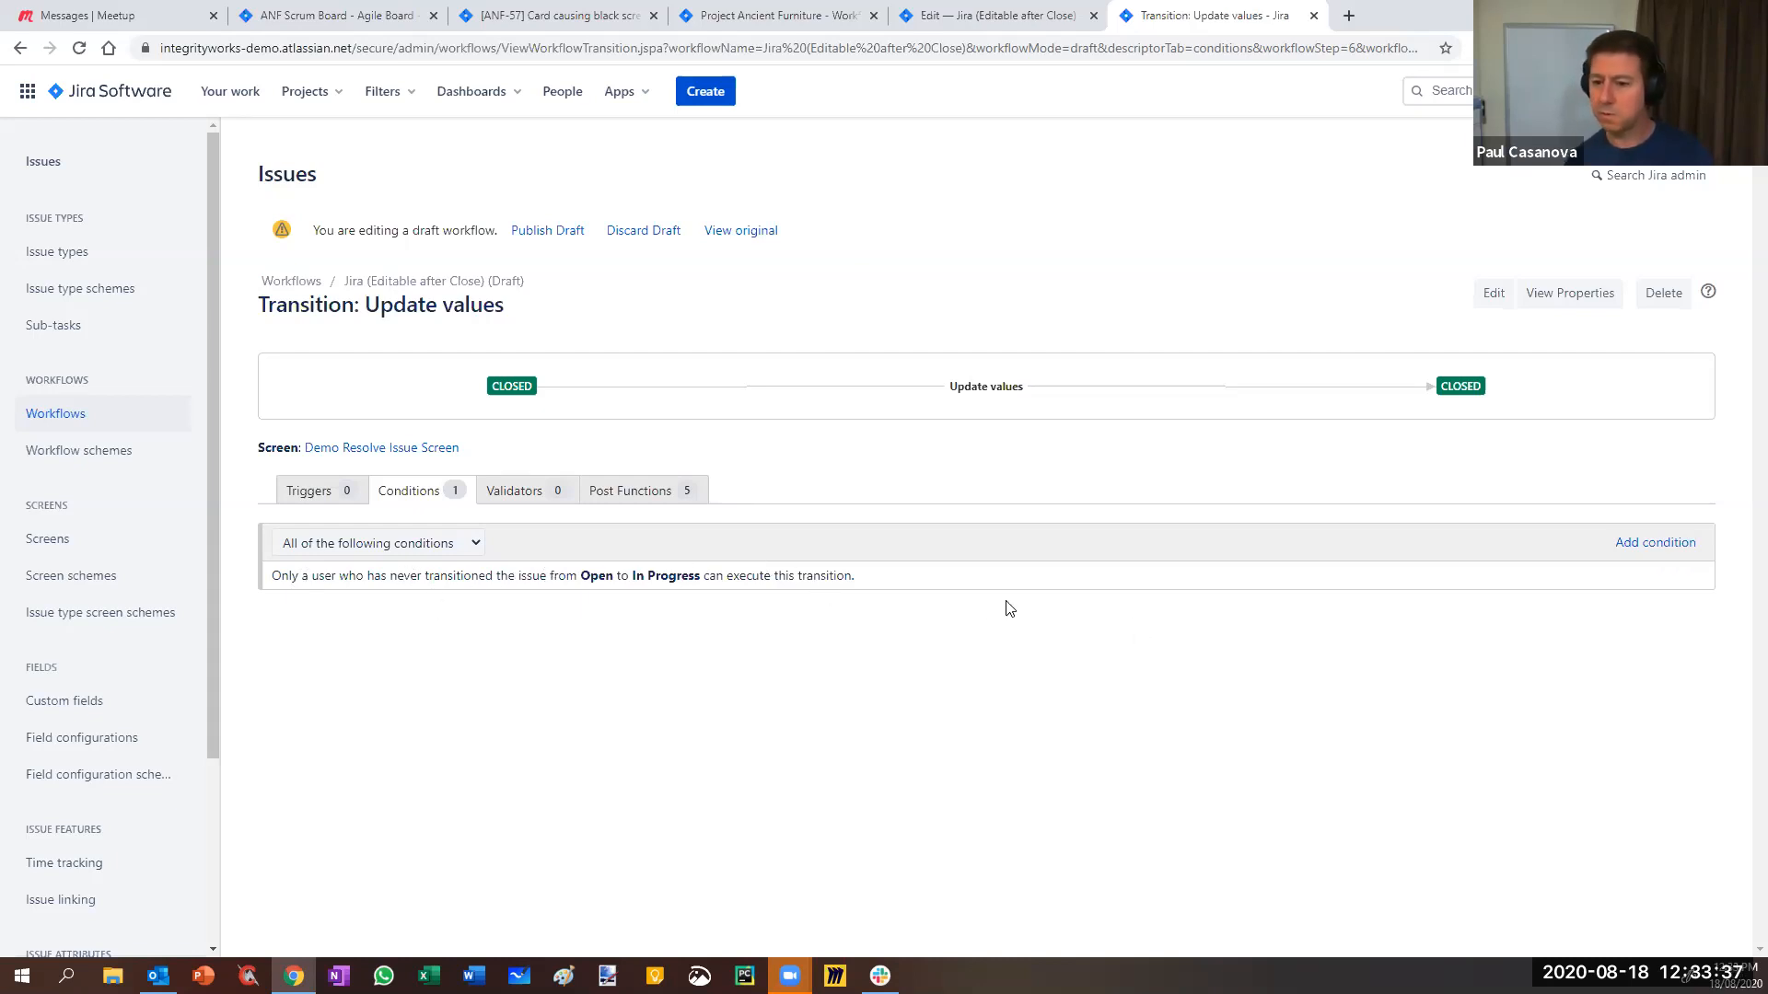
- Delete Separation of Duties and choose Sub-Task Blocking Condition as the new condition
left_click(1698, 577)
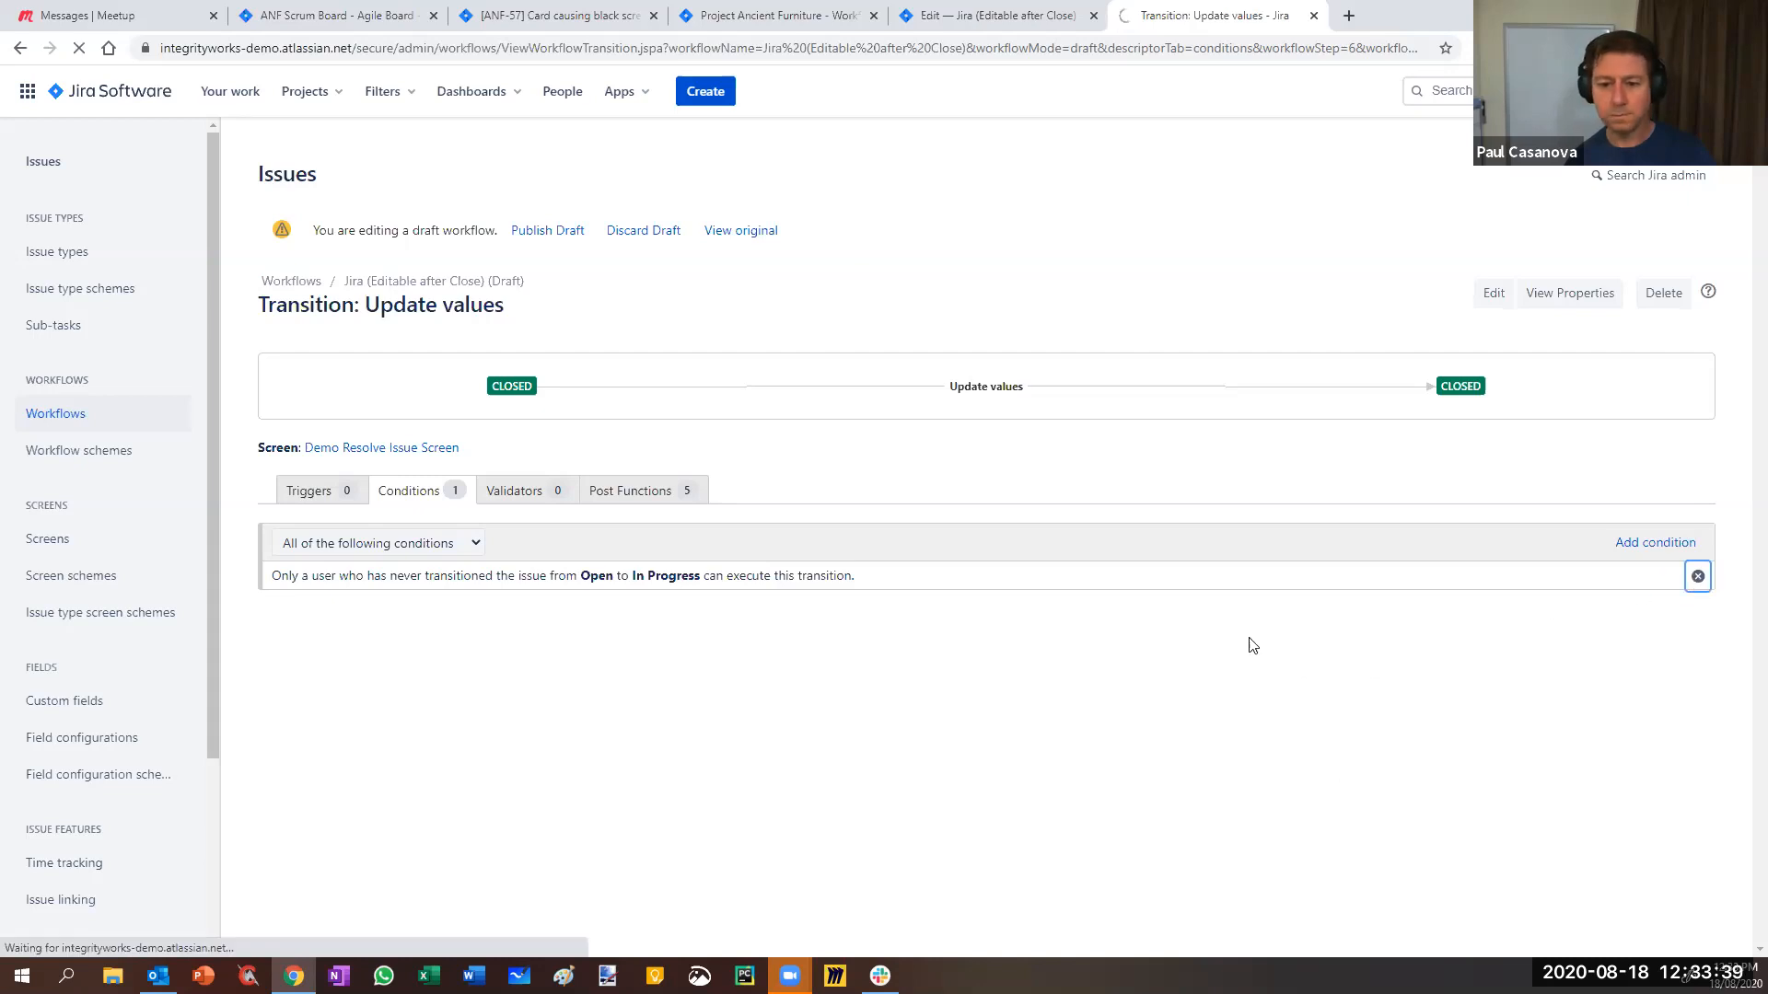
left_click(308, 548)
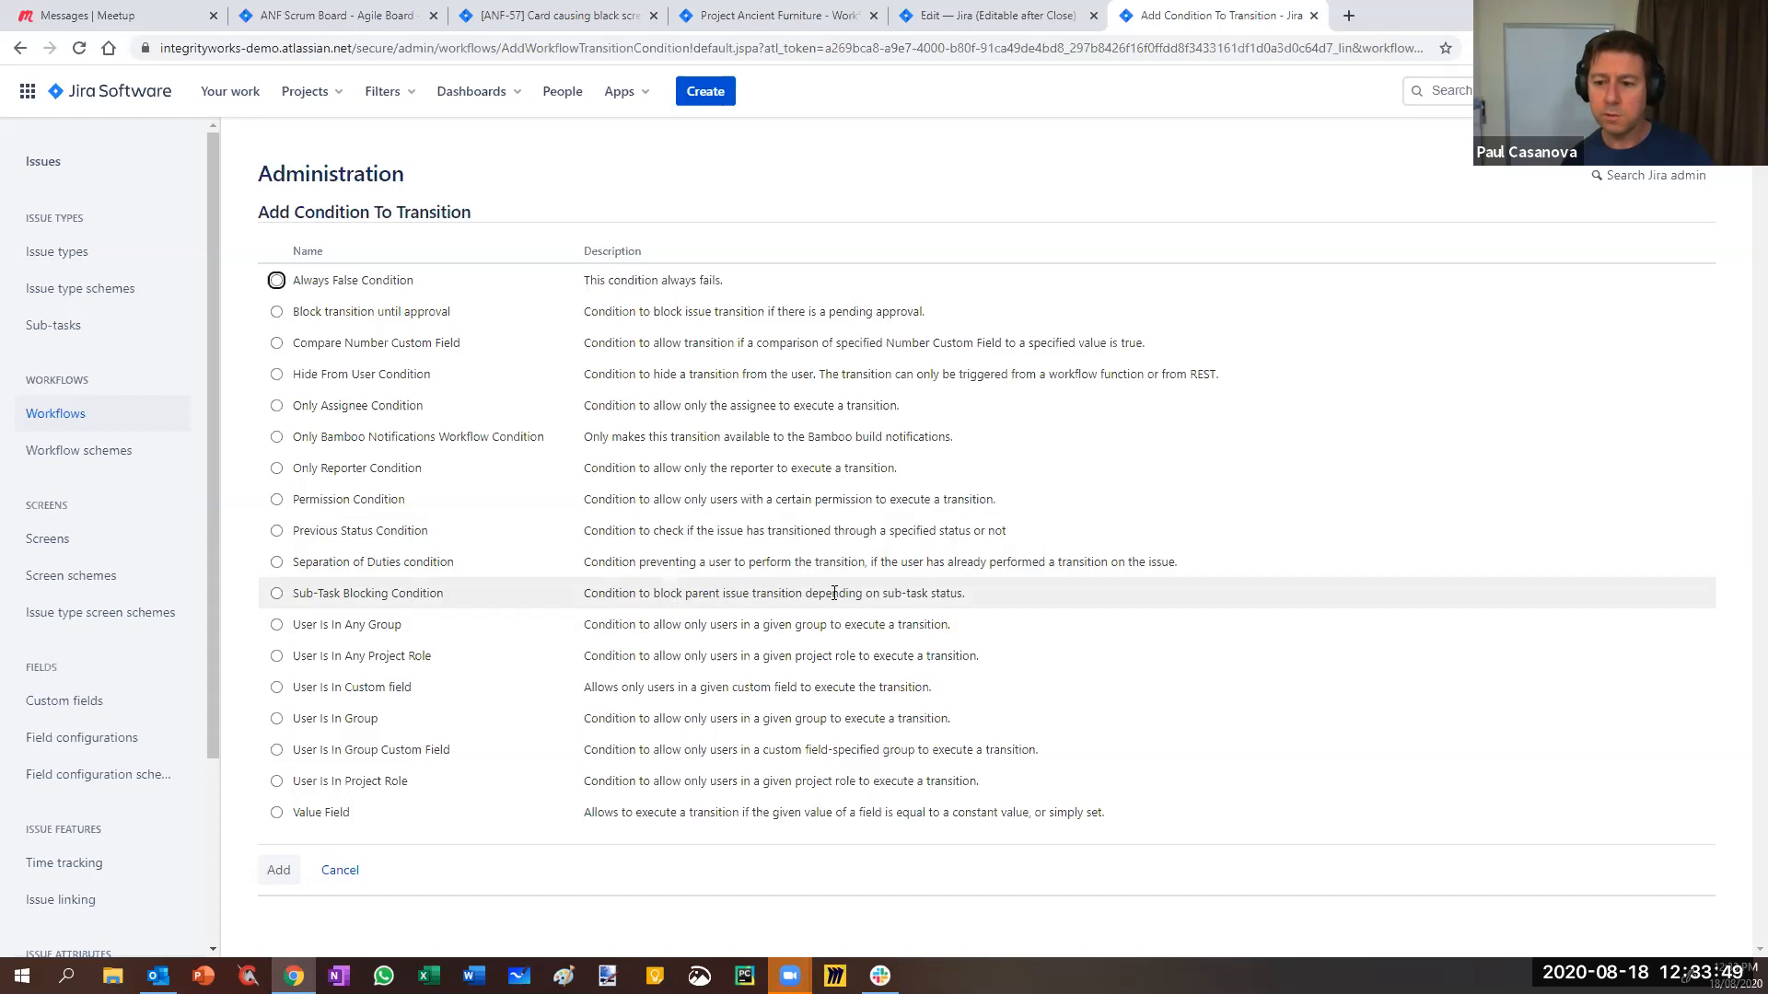
left_click(277, 594)
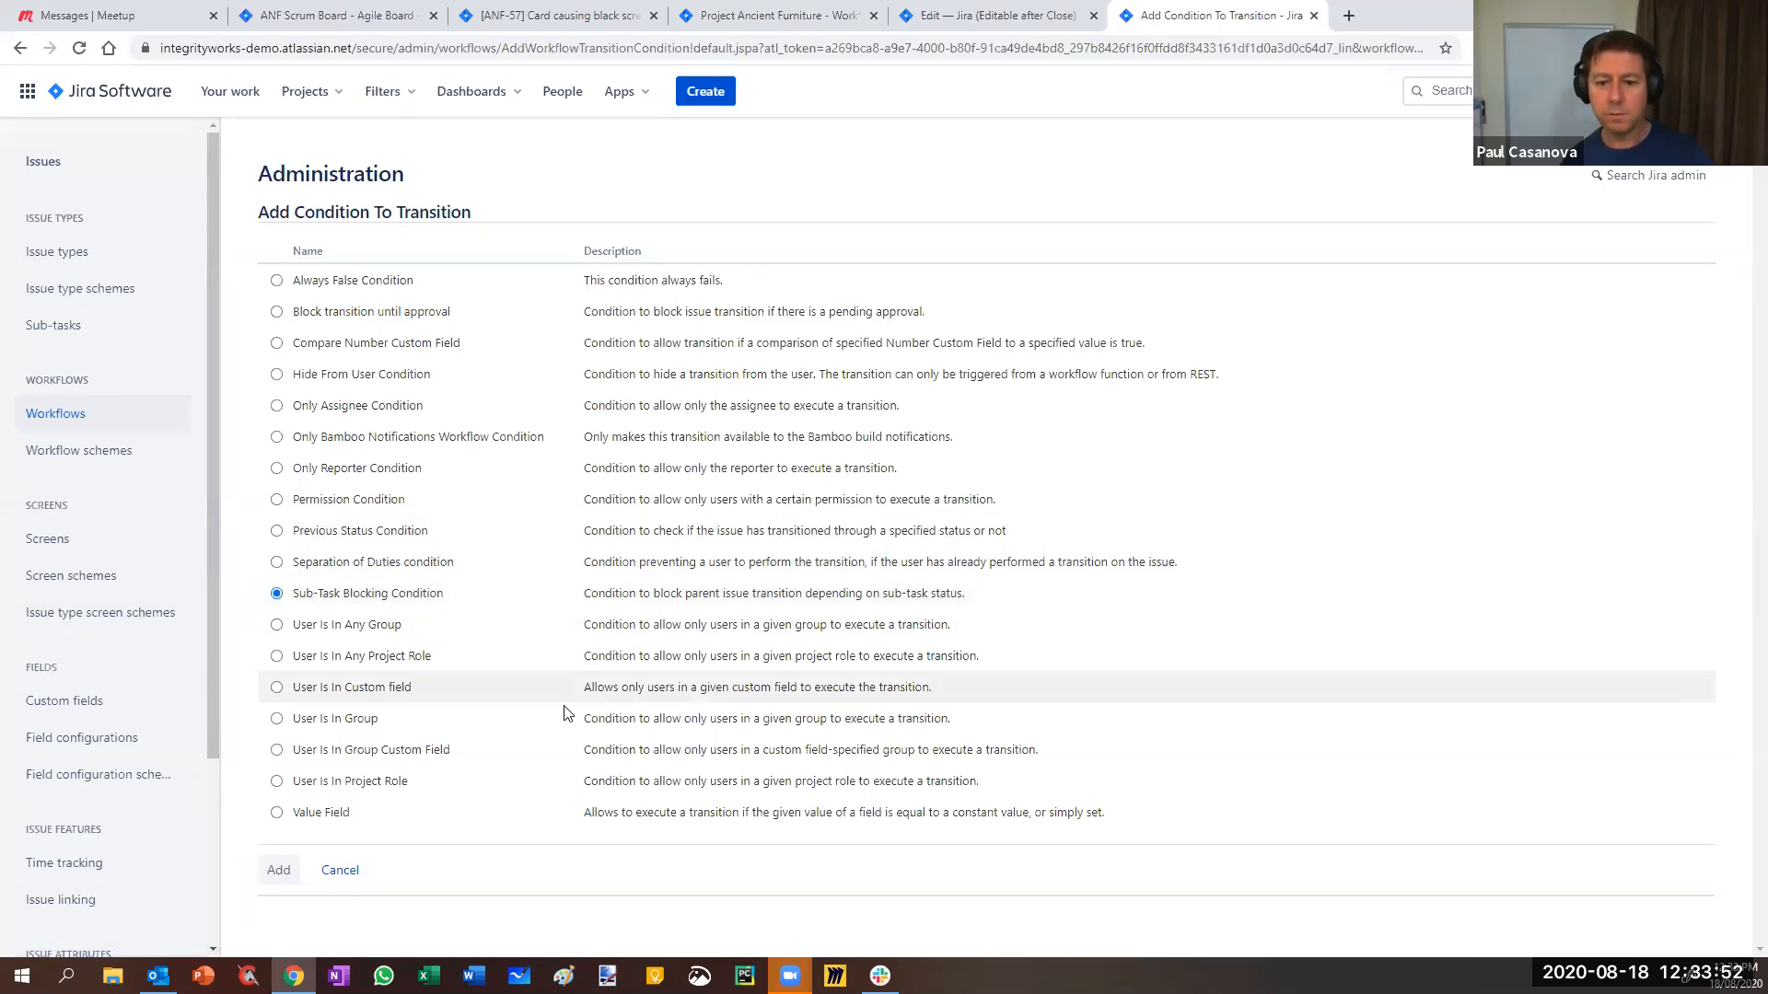
left_click(280, 872)
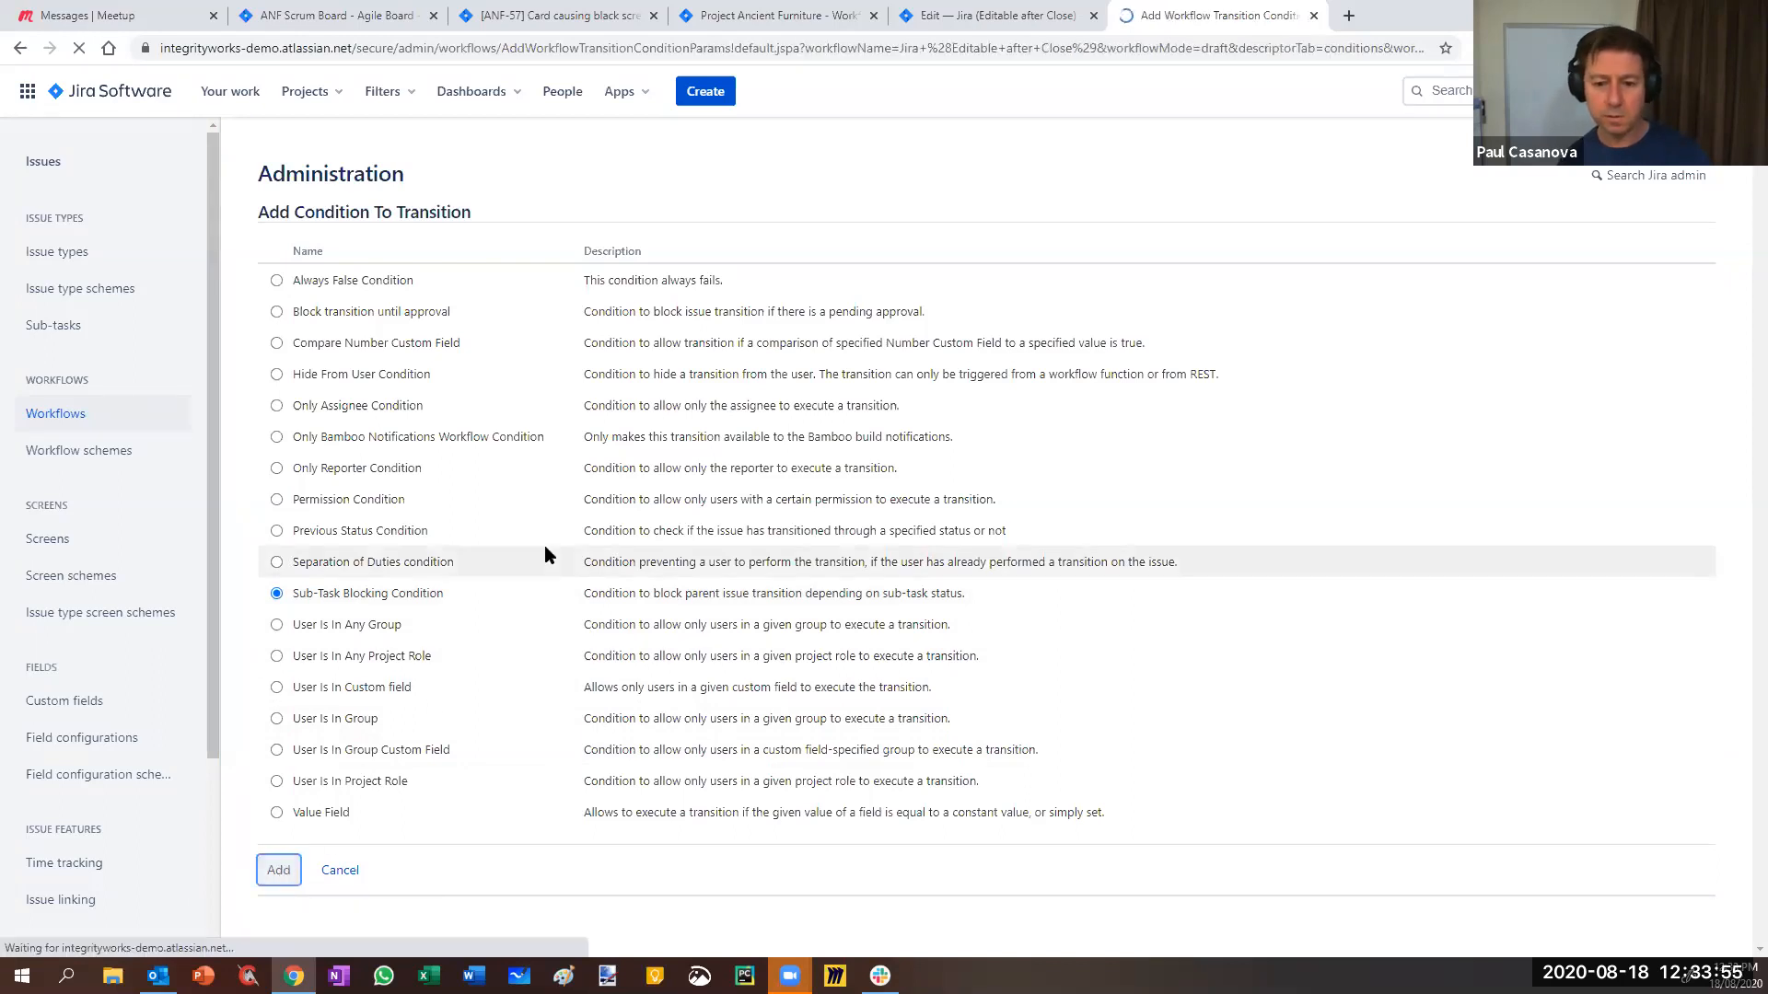
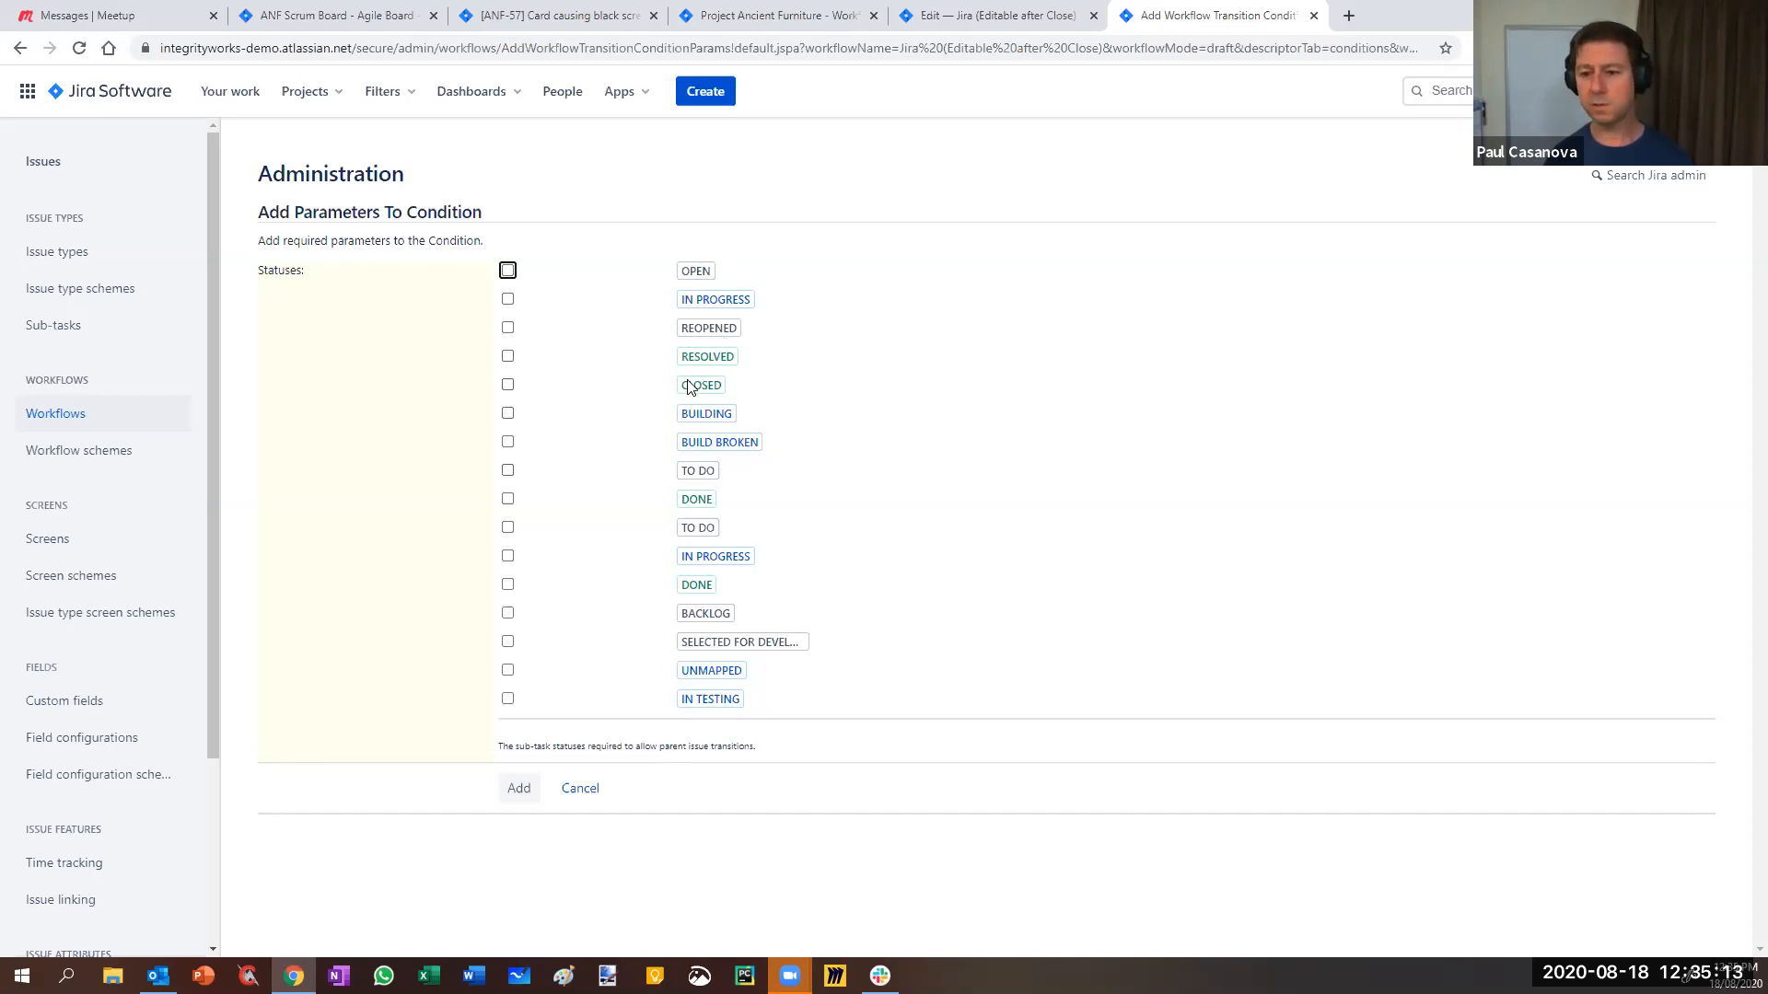
- Drop the Sub-Task Blocking condition and add a User Is In Any Group condition instead
mouse_move(691, 388)
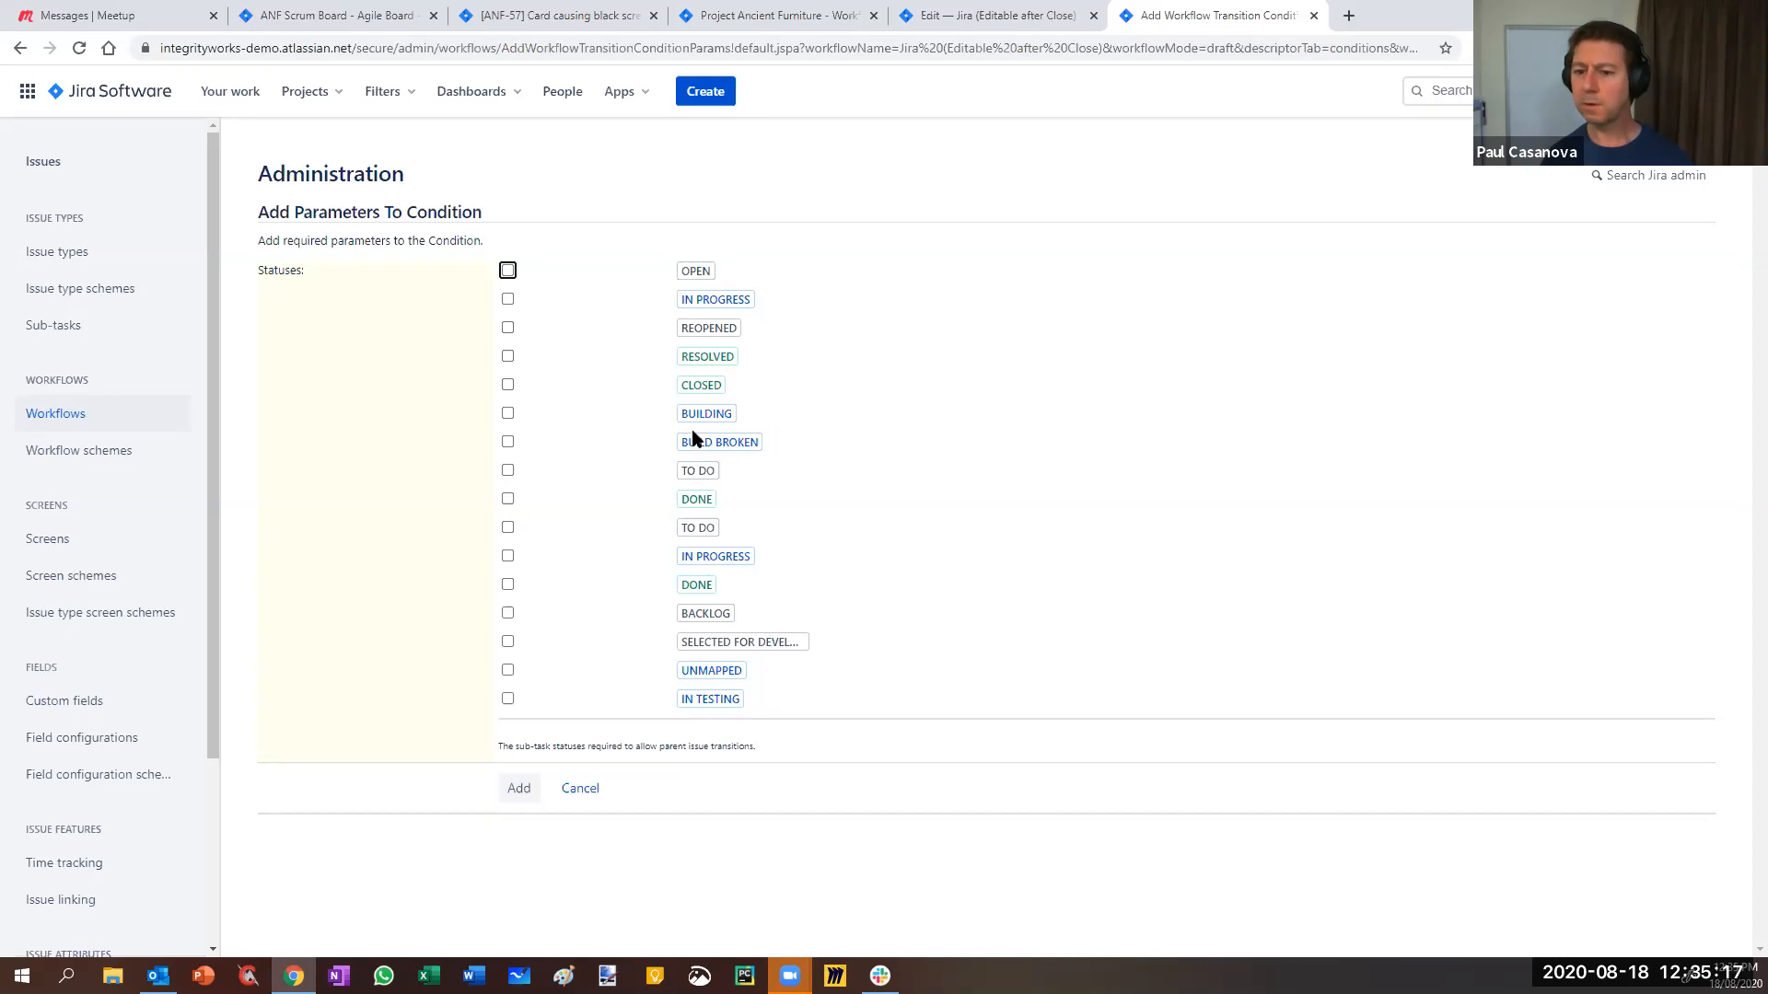
mouse_move(721, 707)
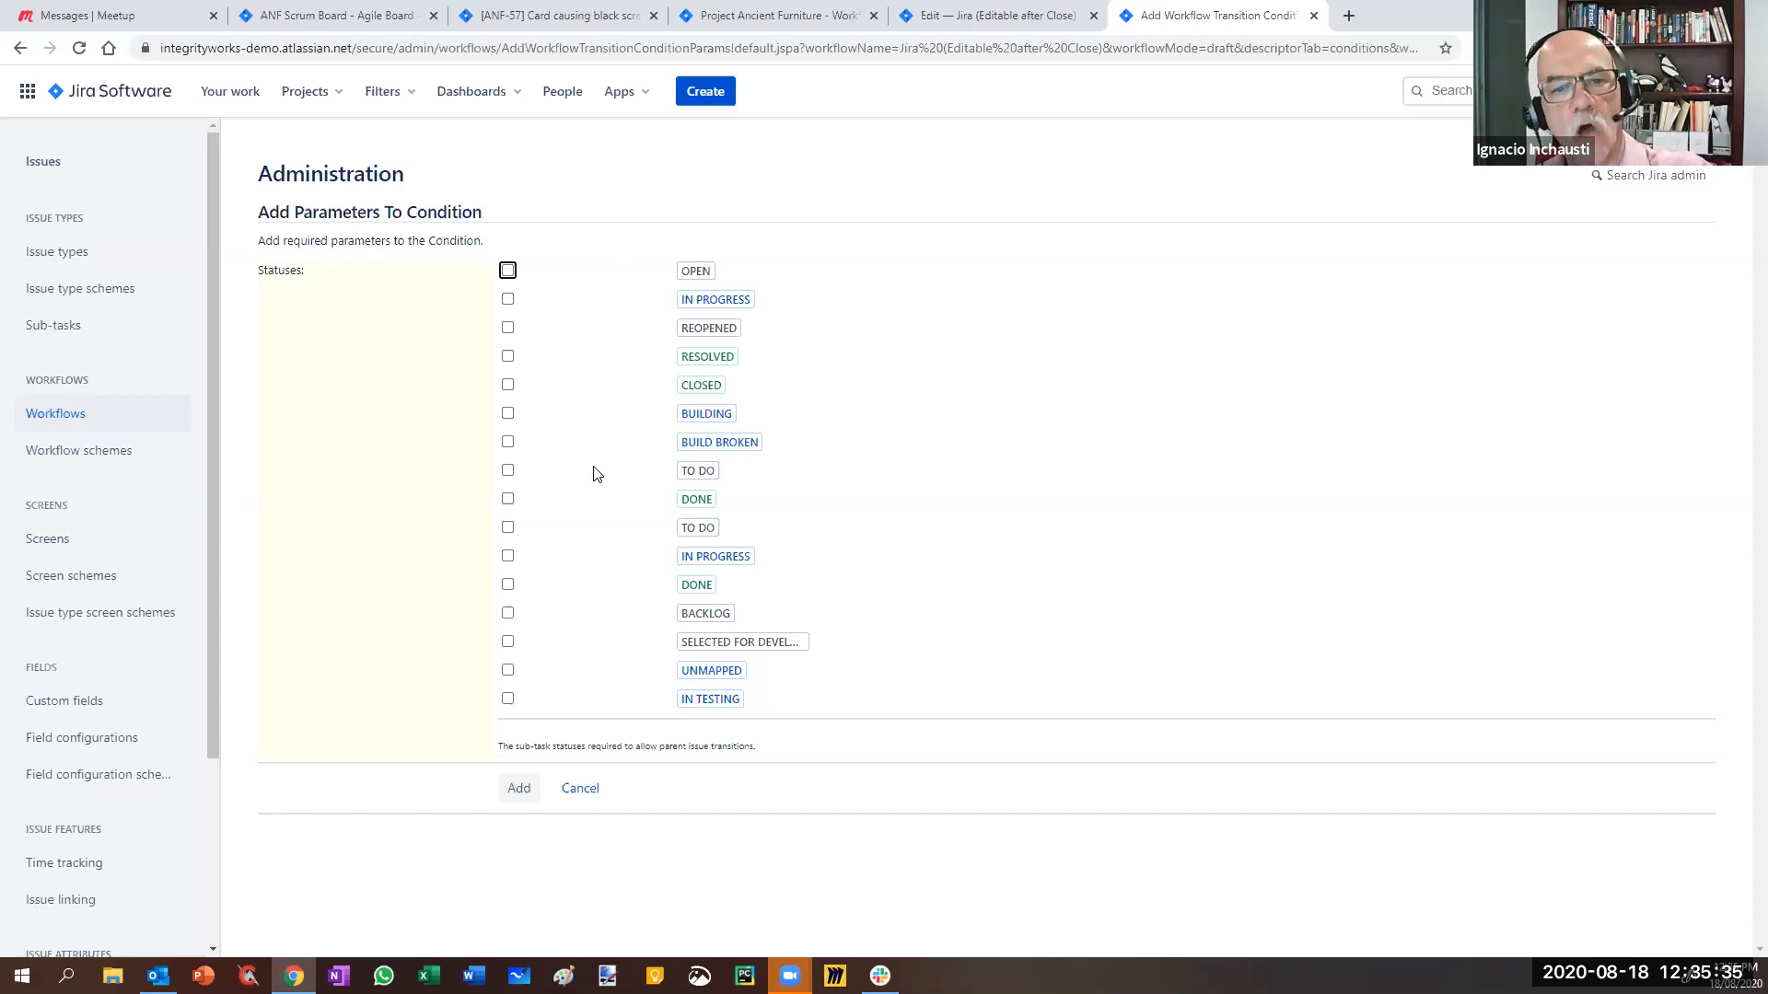
mouse_move(698, 275)
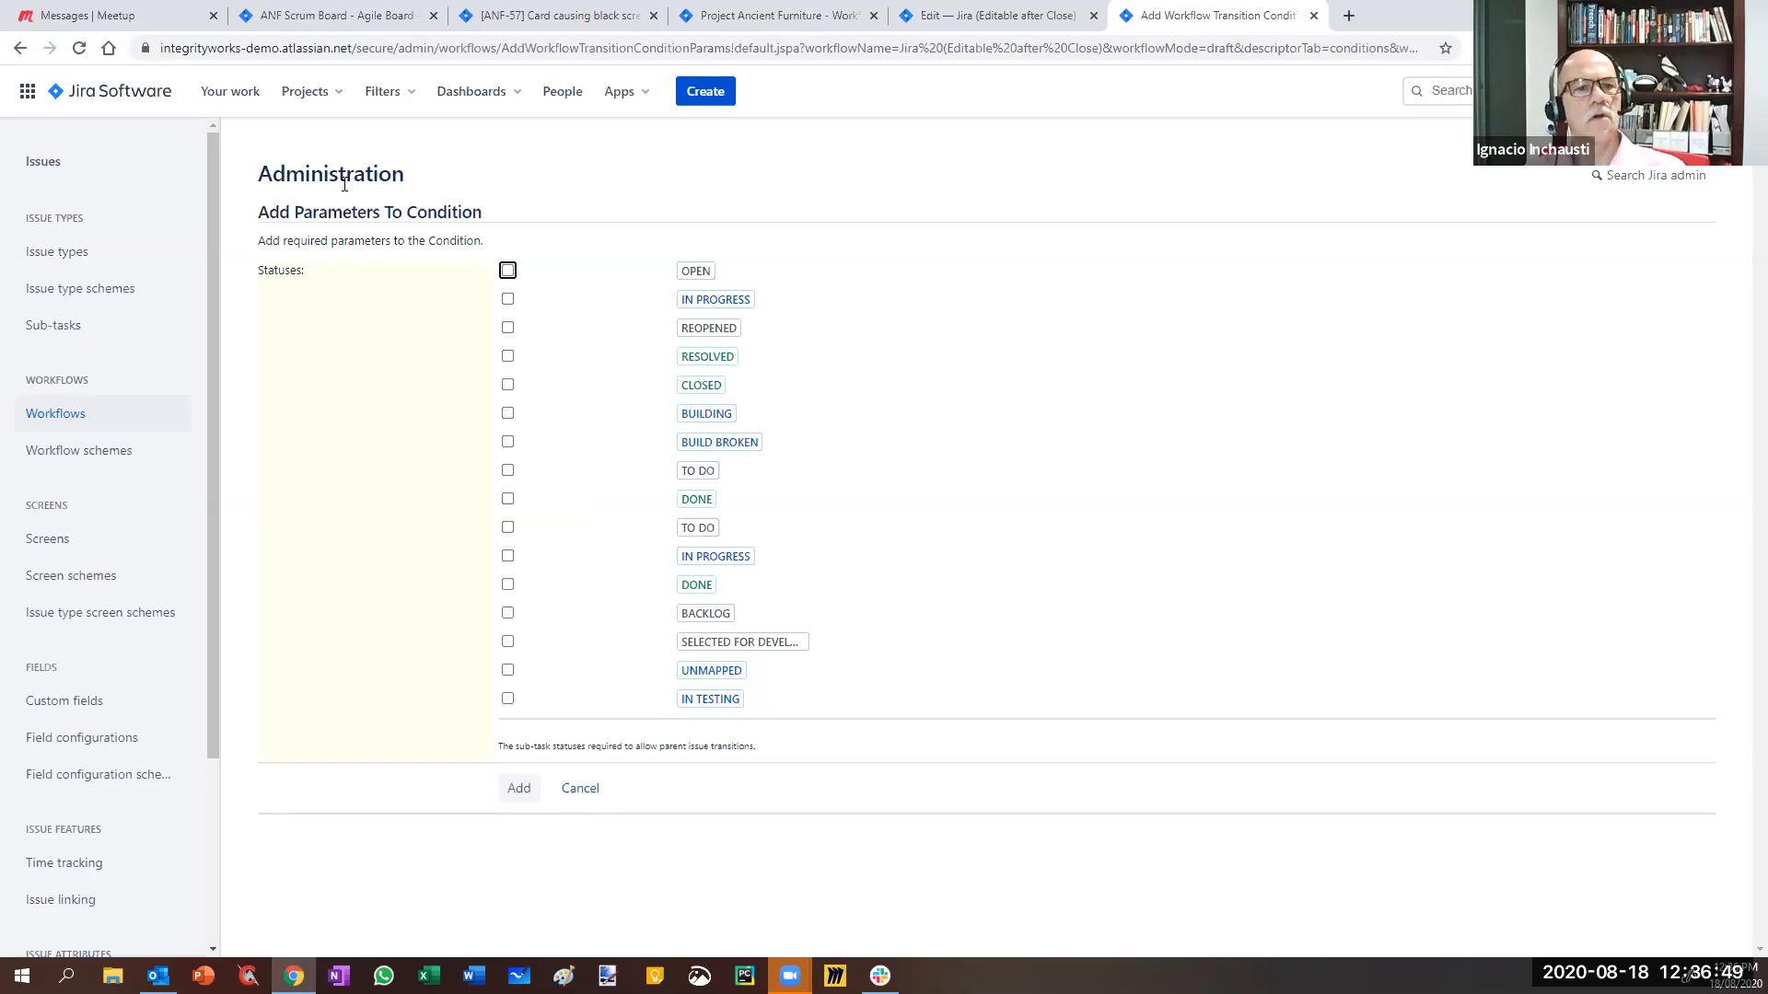
left_click(580, 789)
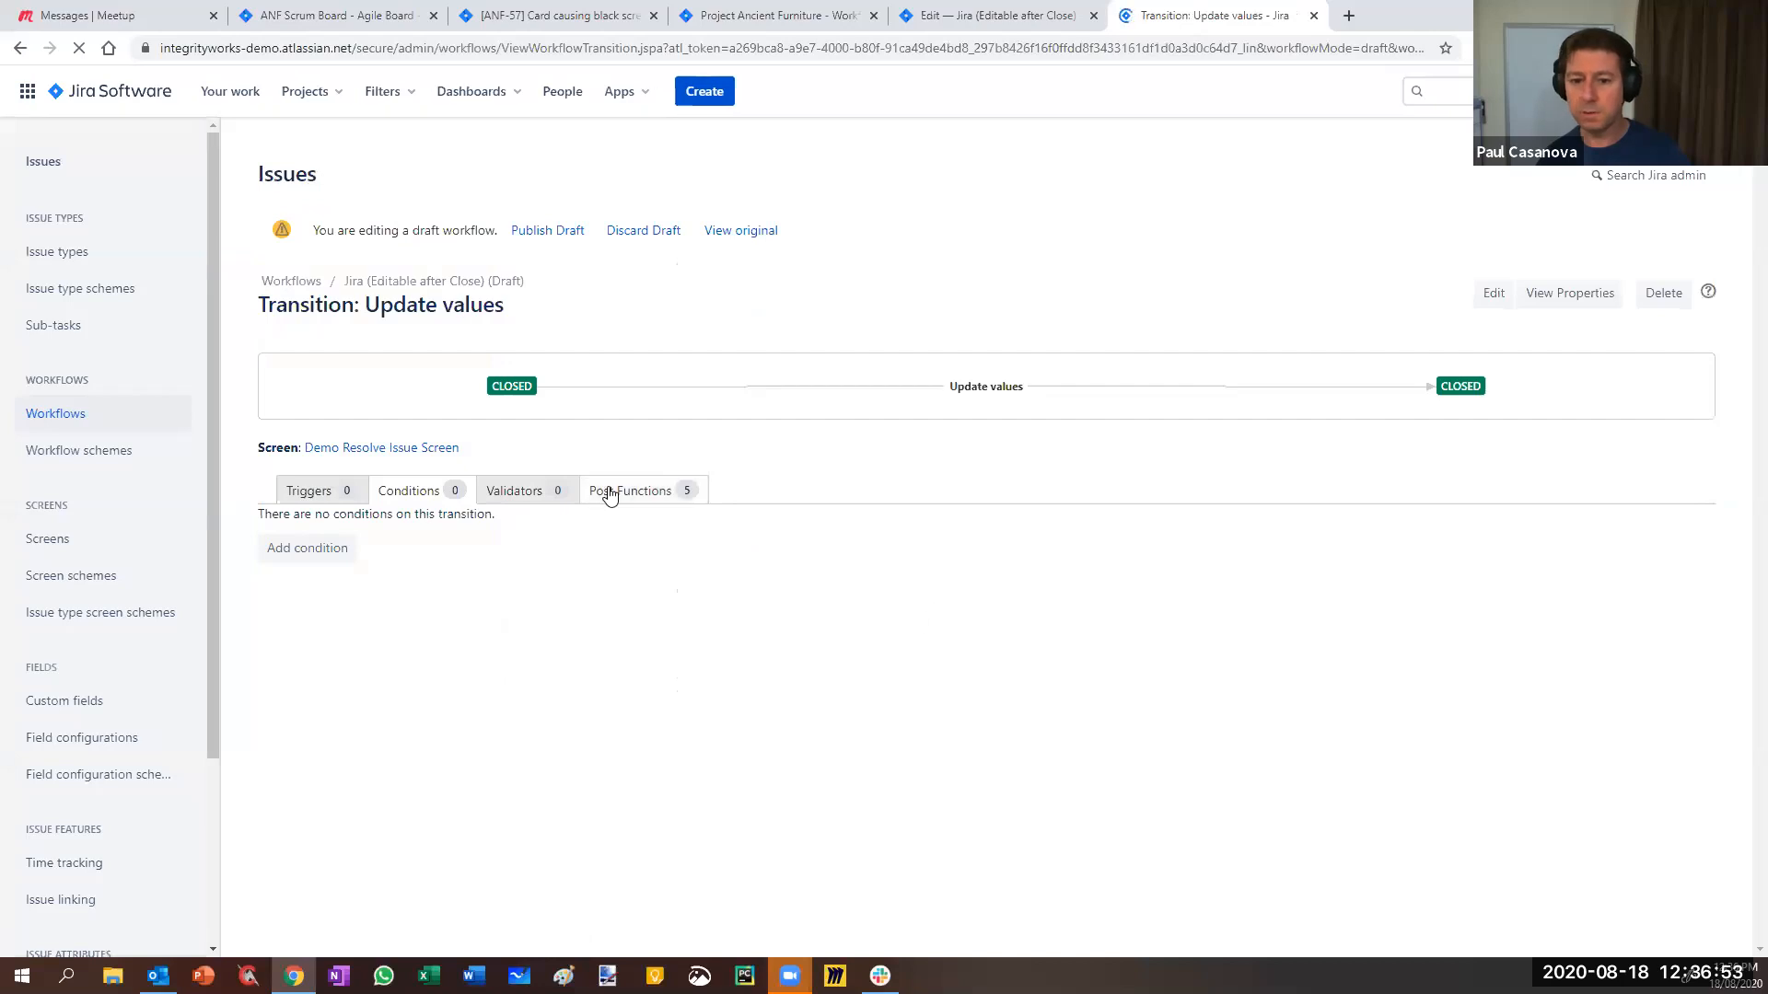
left_click(320, 557)
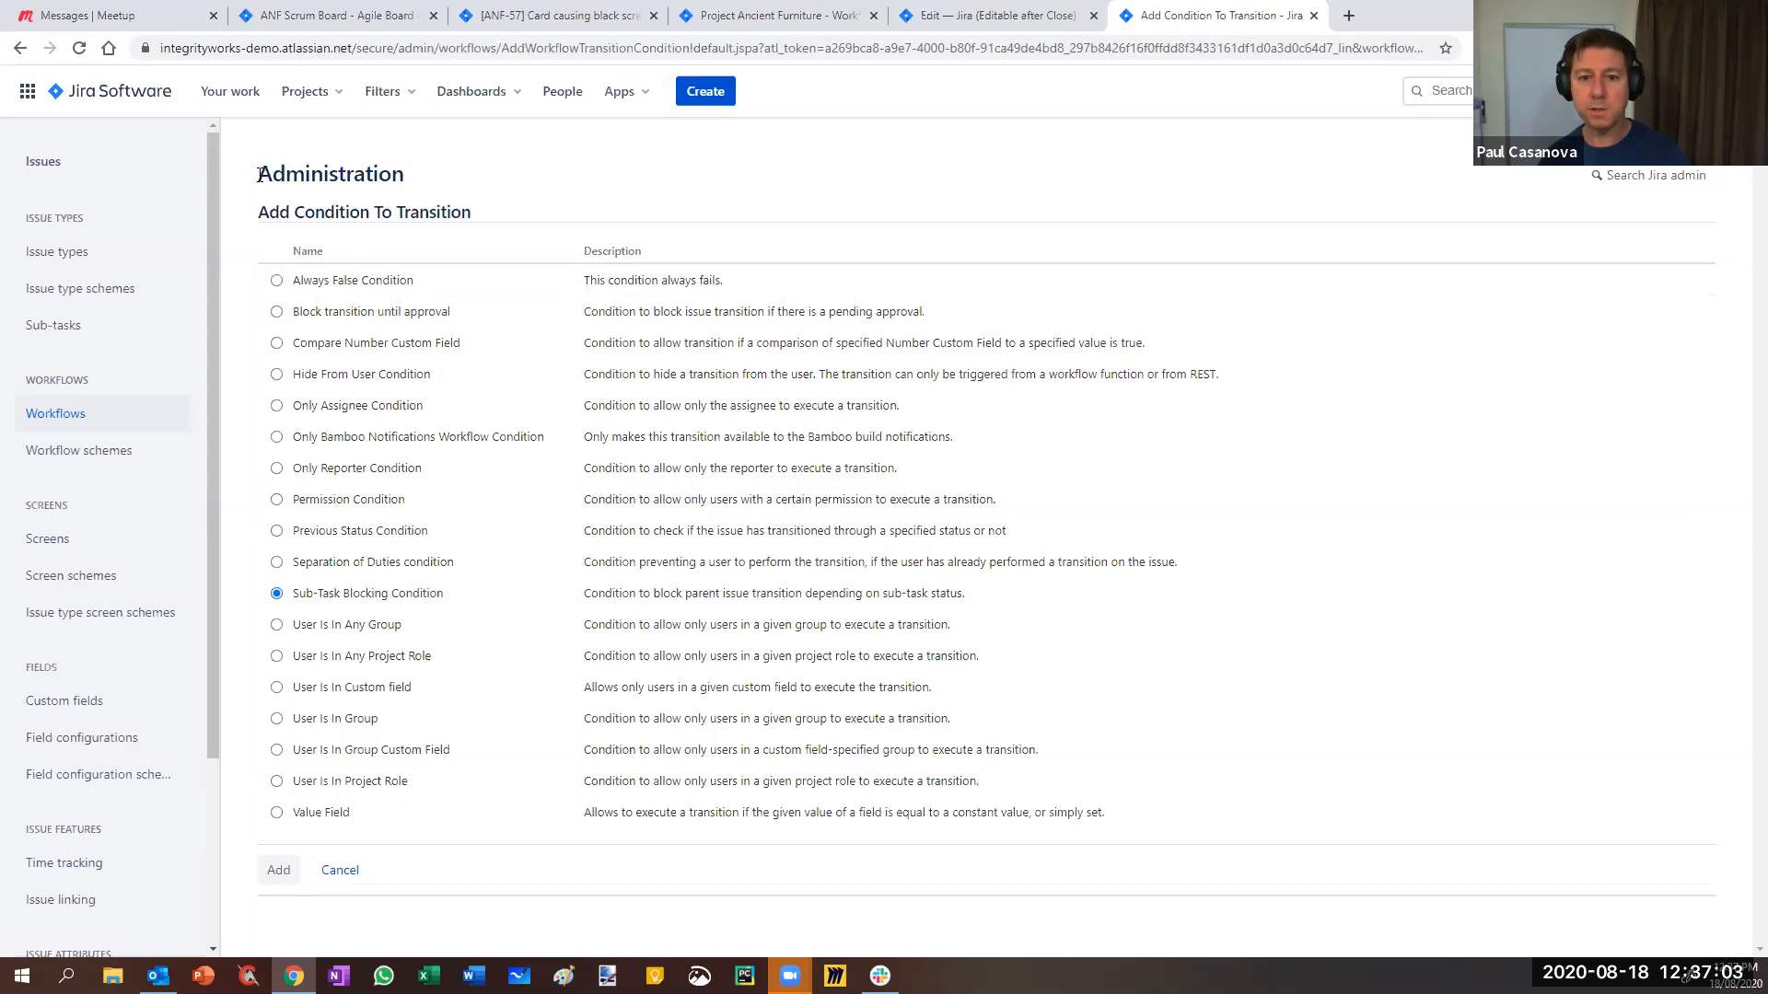
left_click_drag(257, 173, 444, 184)
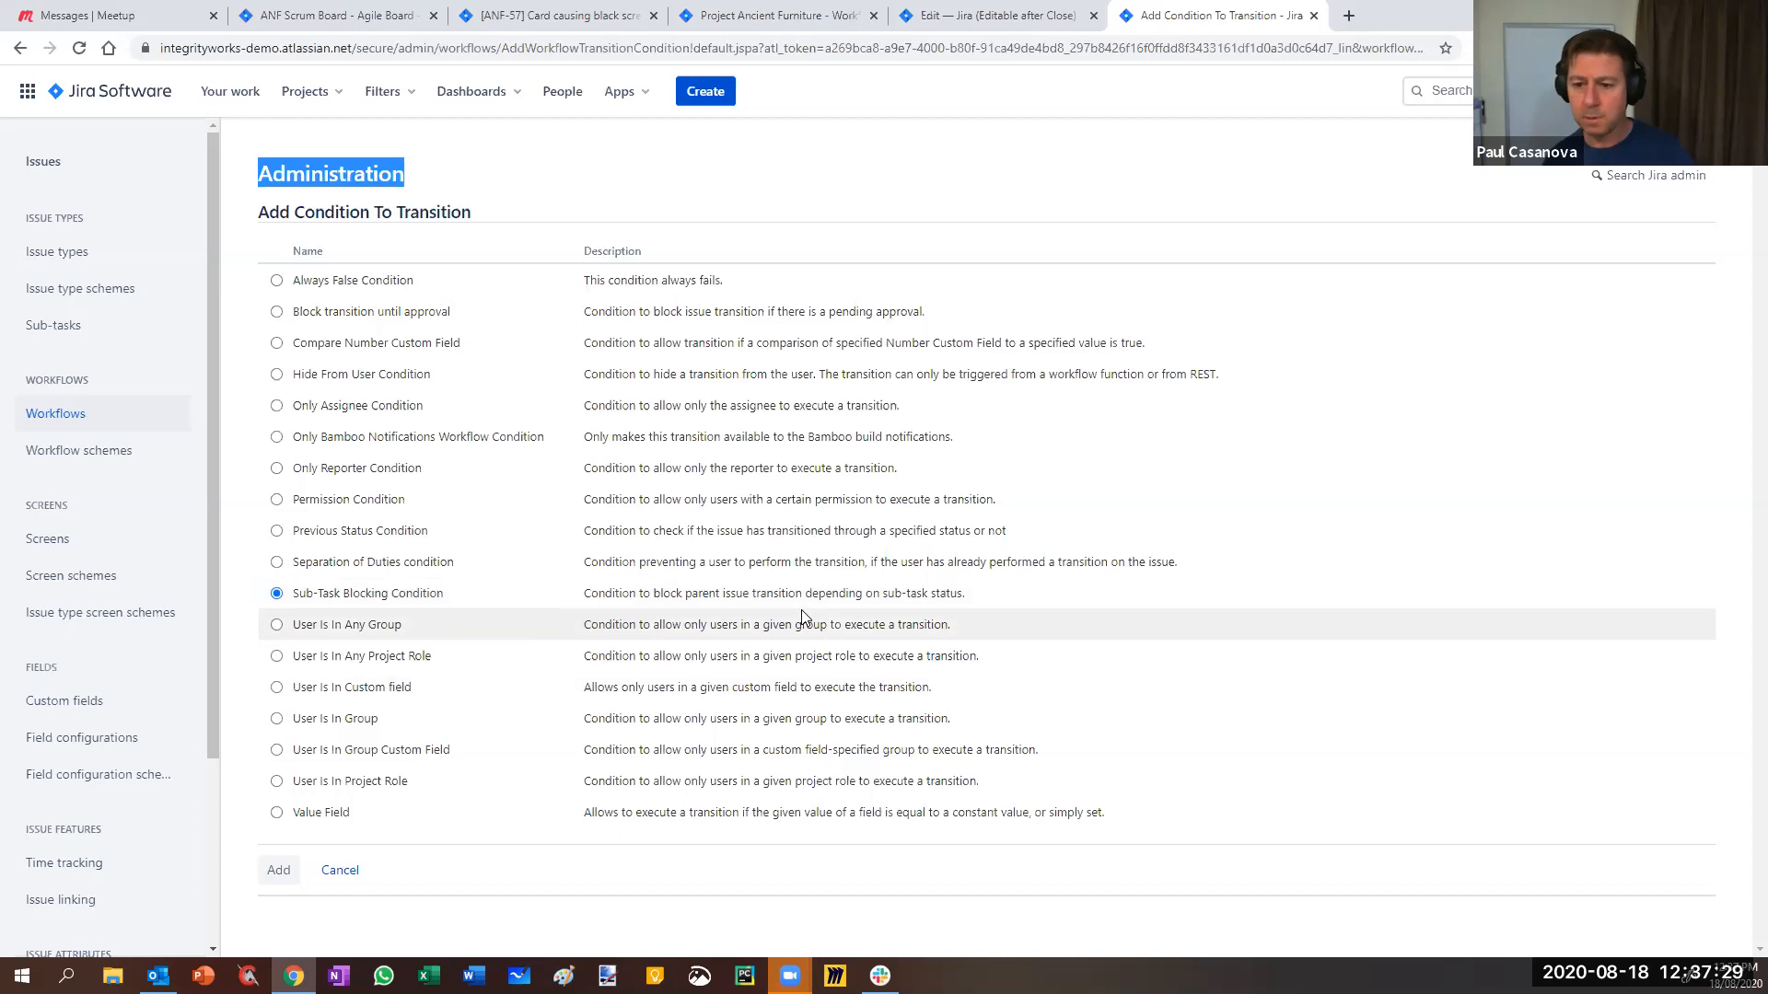
left_click(304, 628)
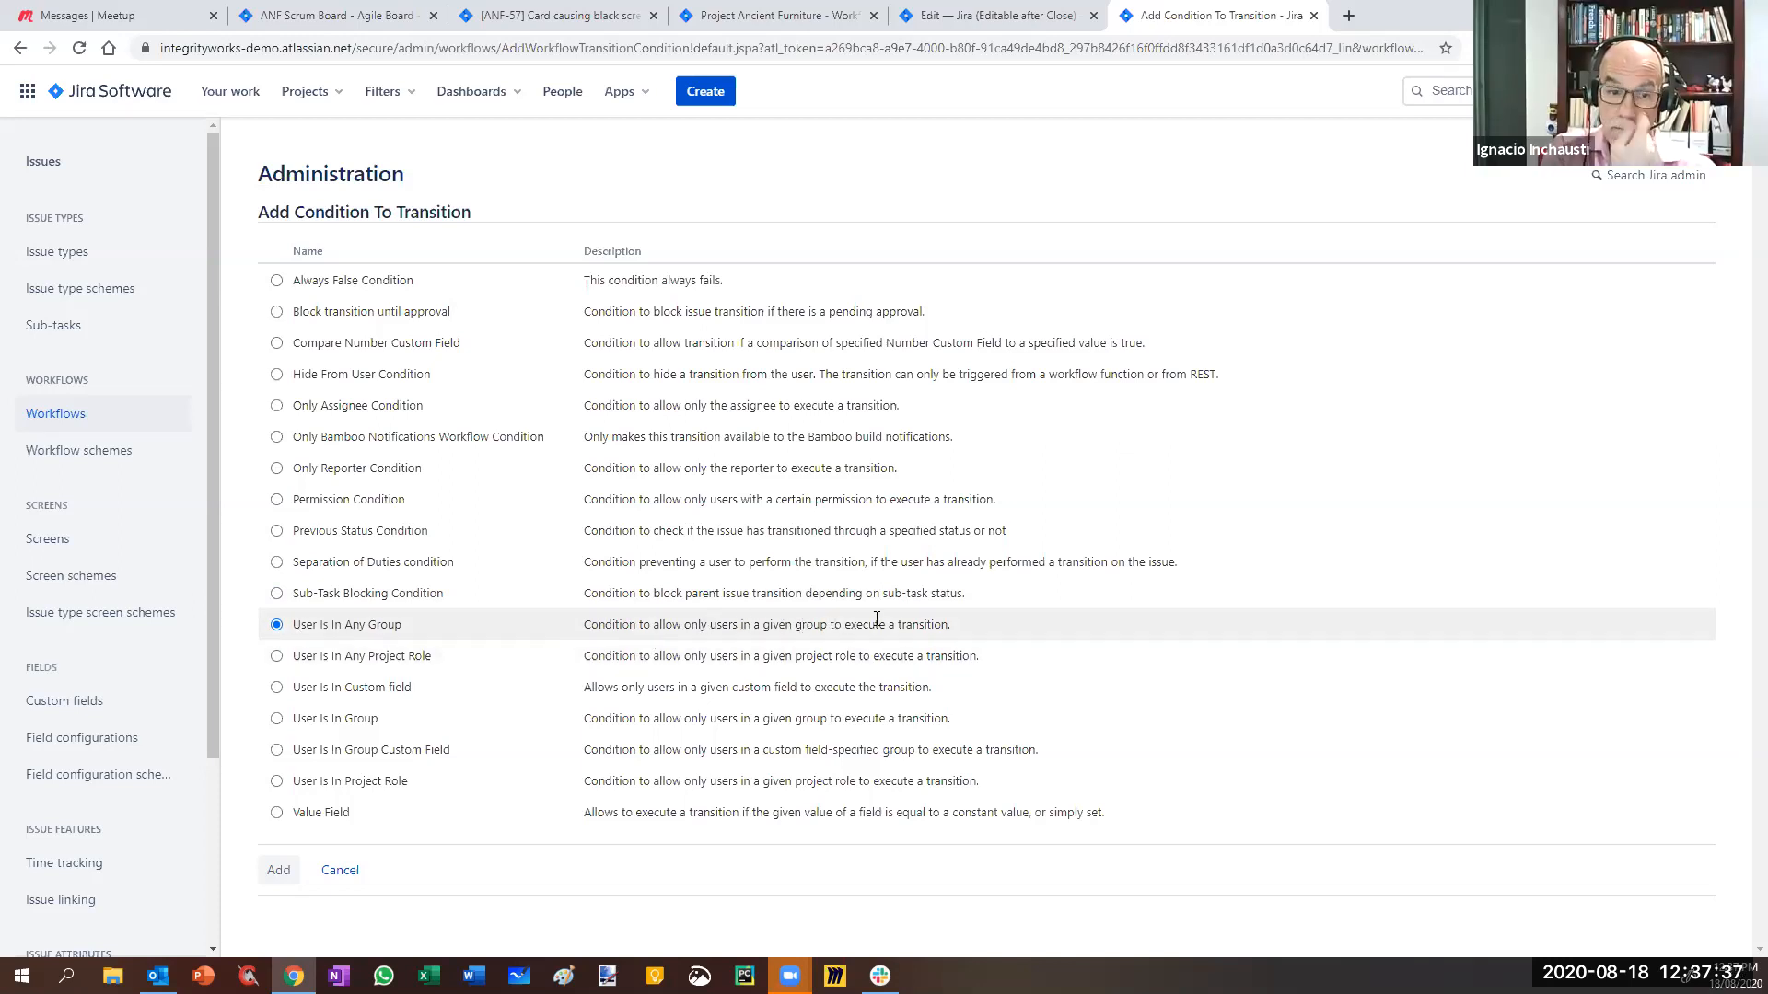
left_click(277, 871)
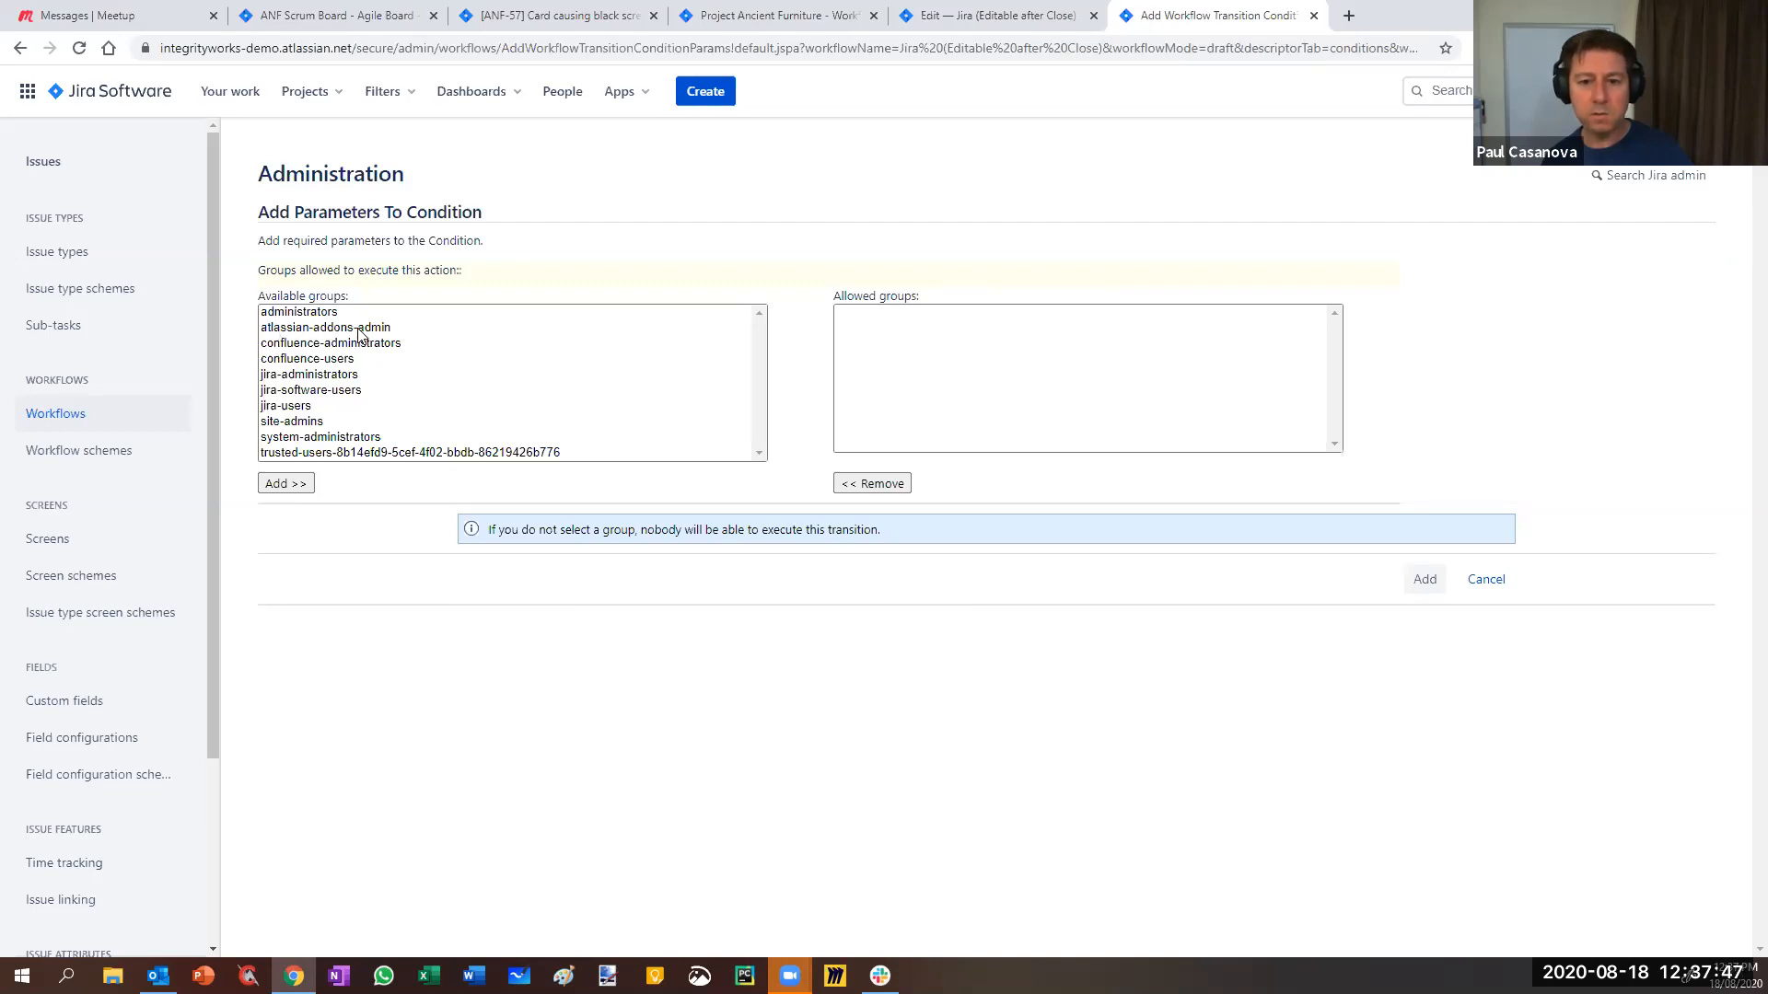
- Allow only the site-admins group to run the Update values transition
left_click(285, 422)
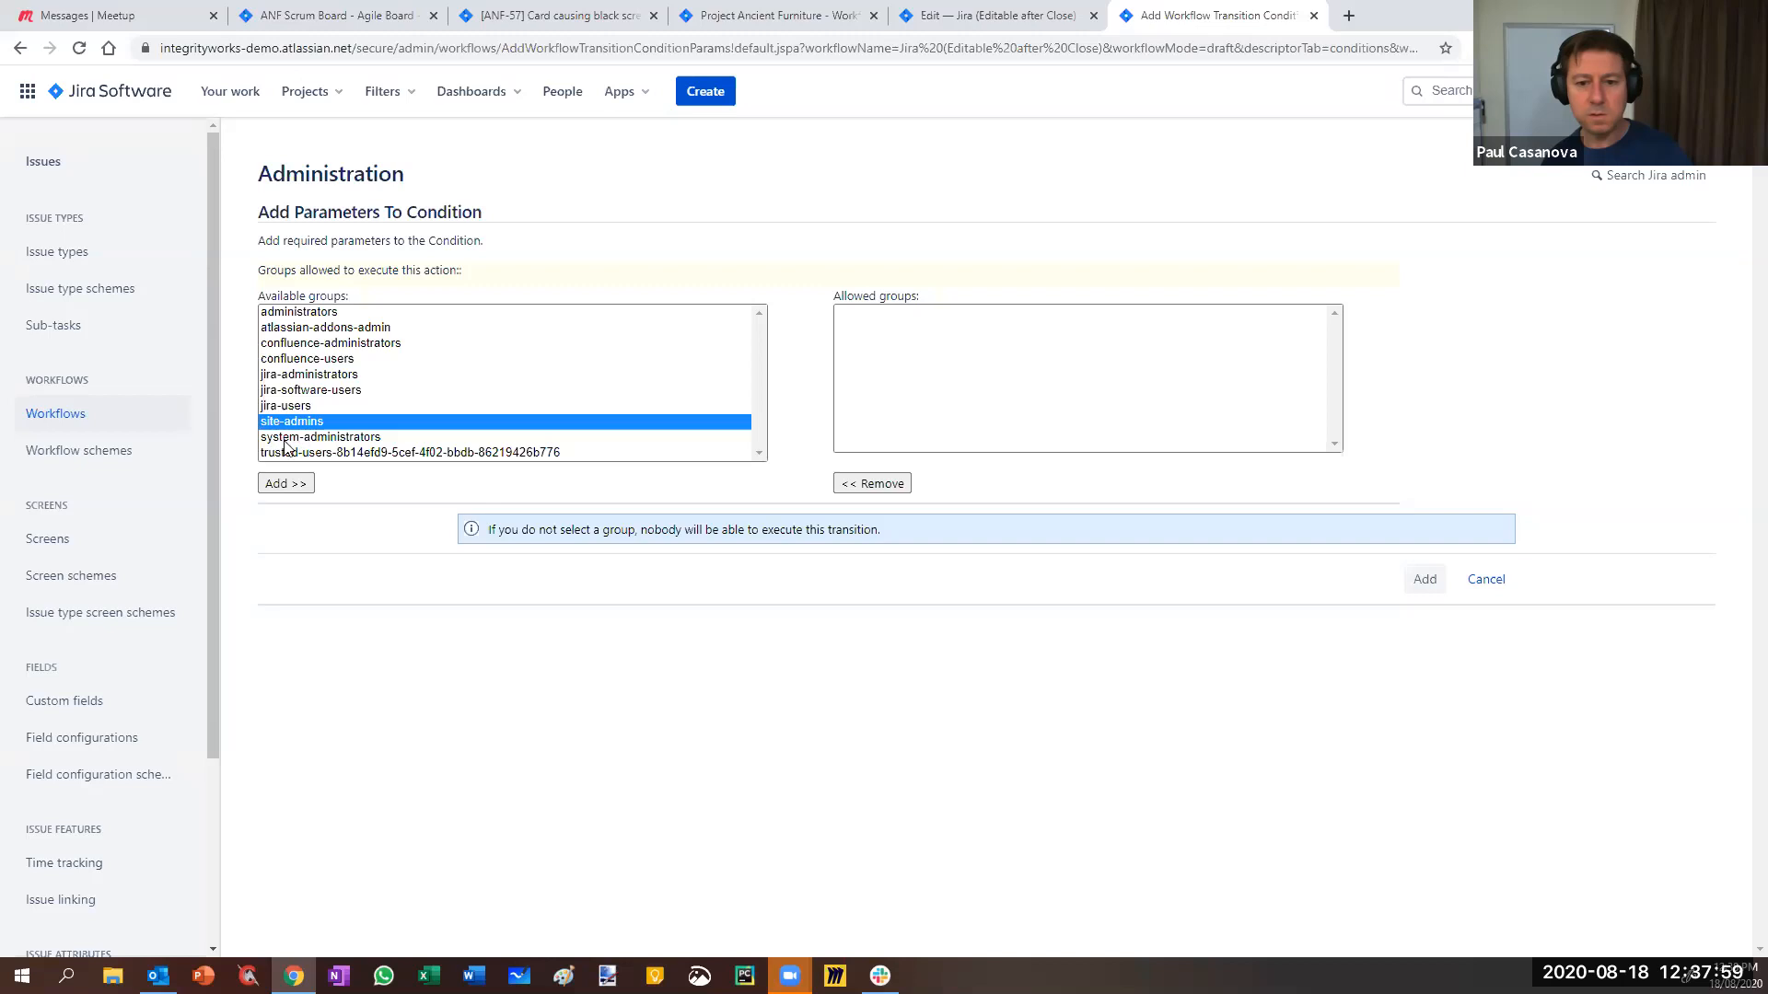
left_click(282, 486)
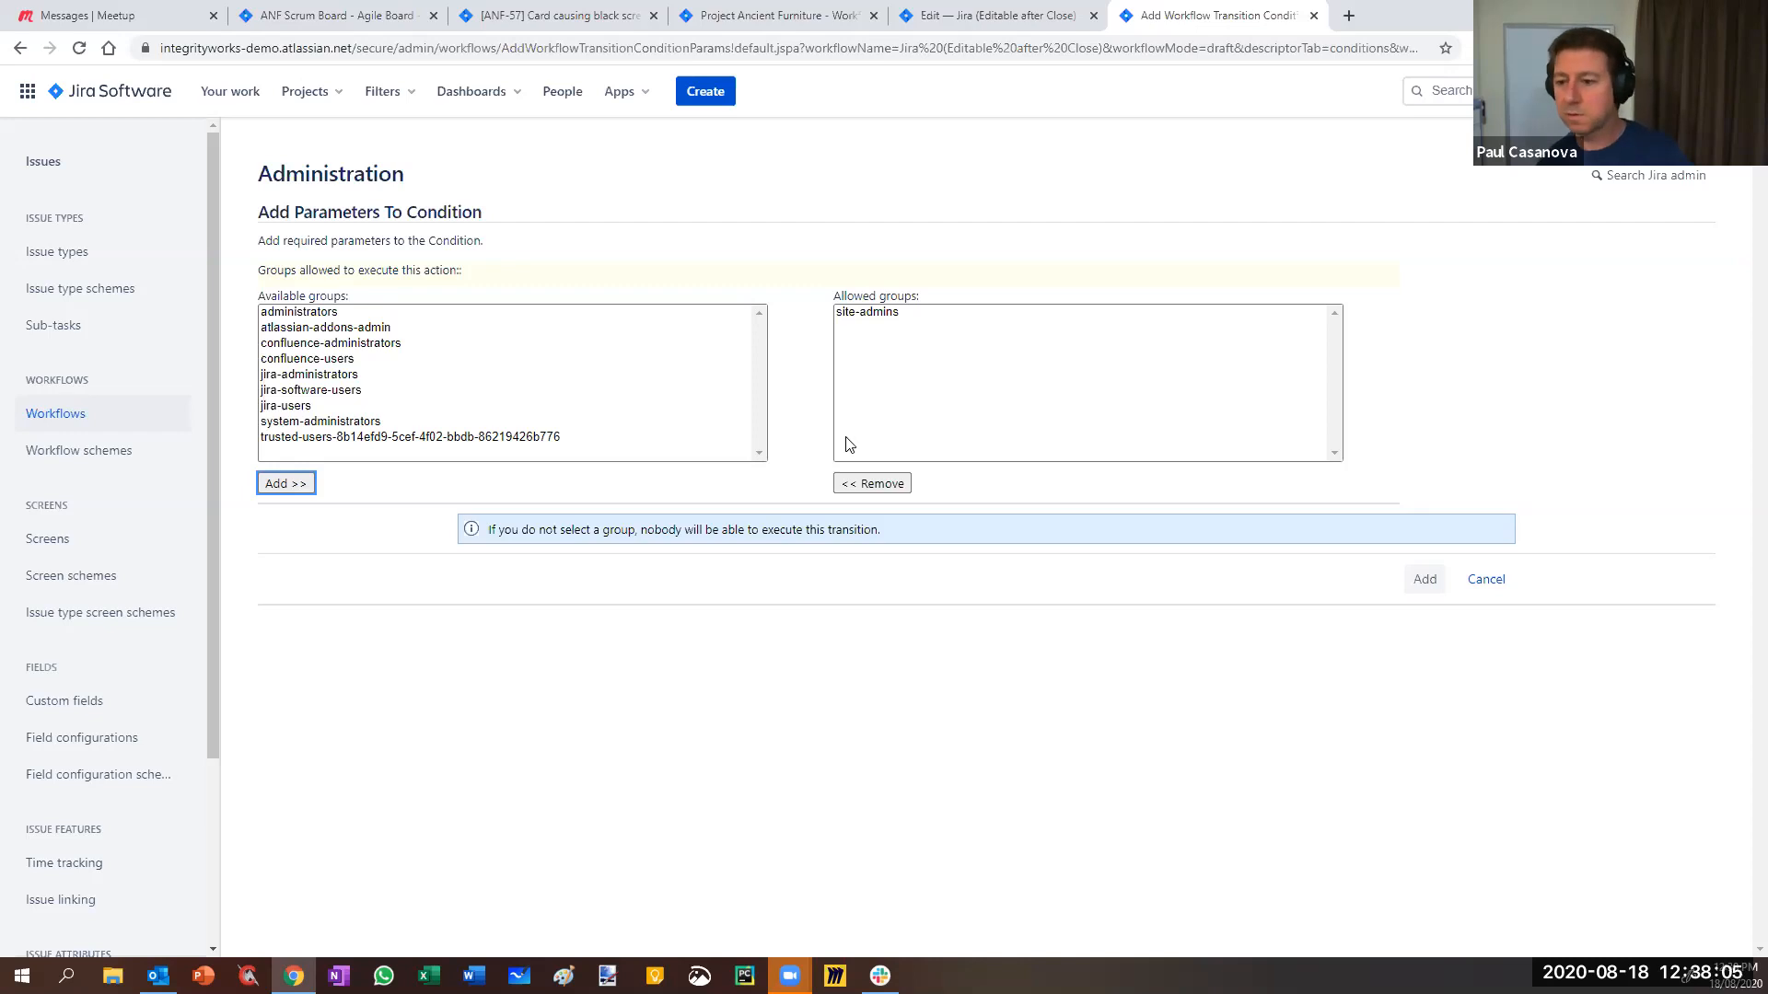
left_click(1423, 580)
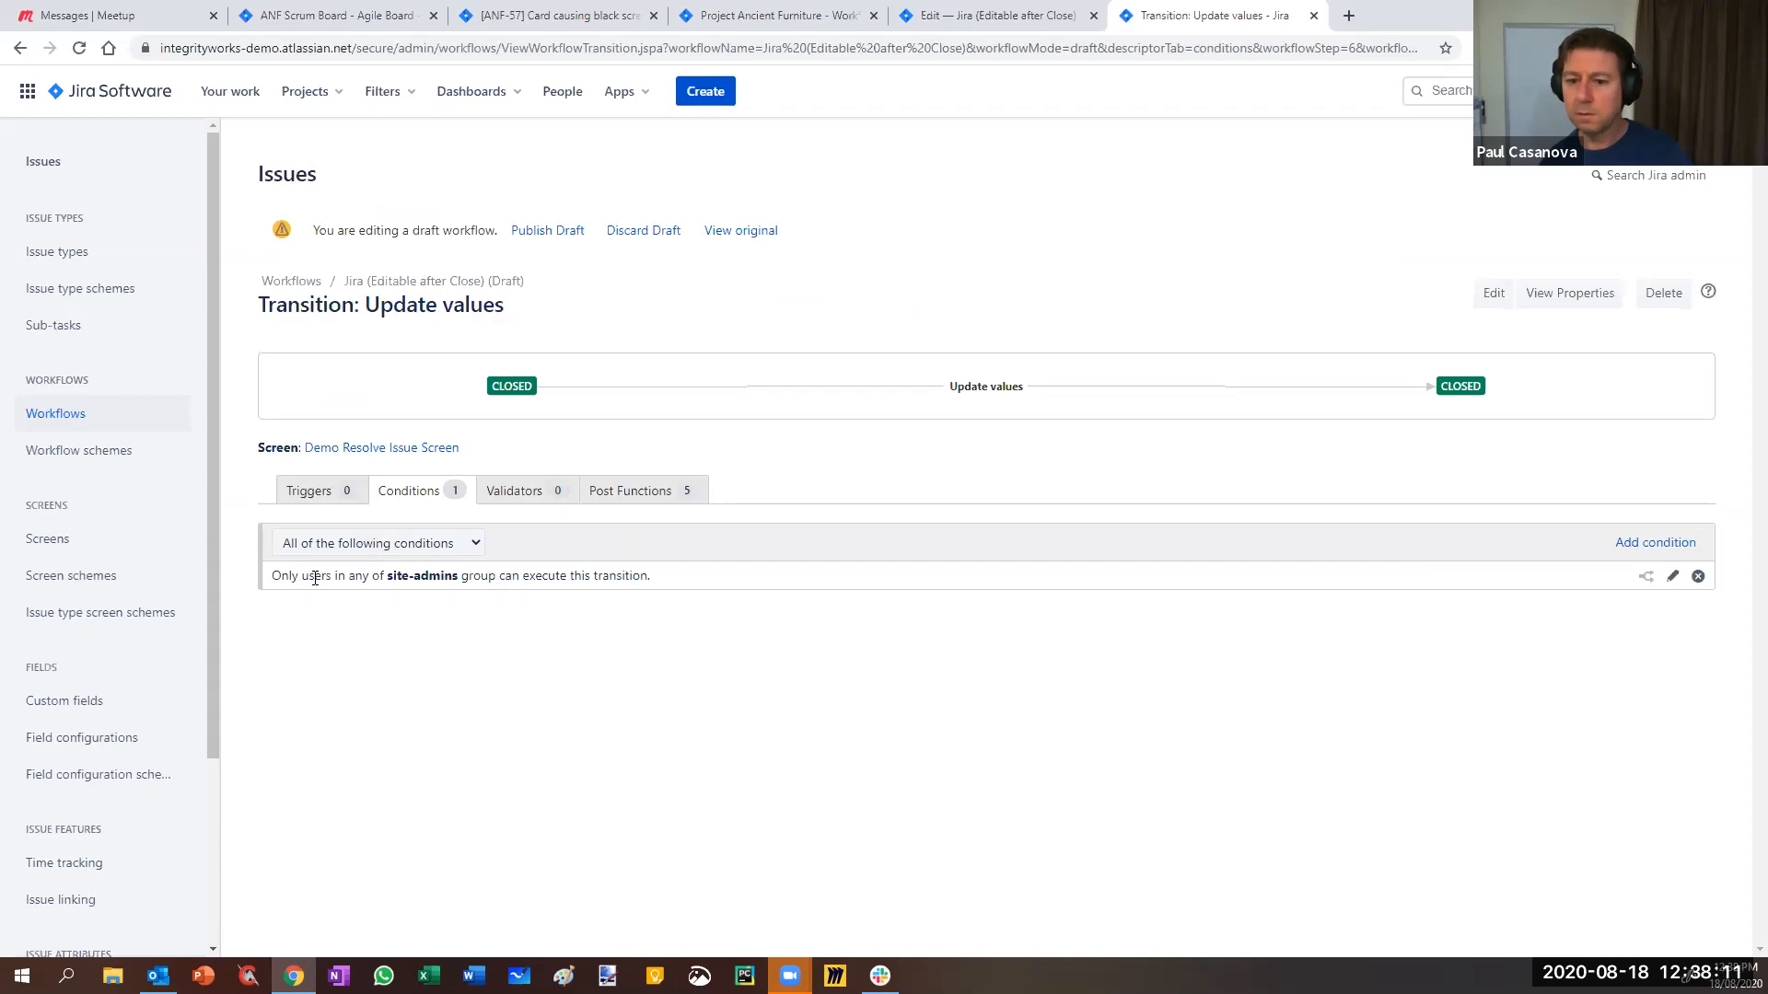
- Publish the workflow draft and go back to issue ANF-57
left_click(564, 233)
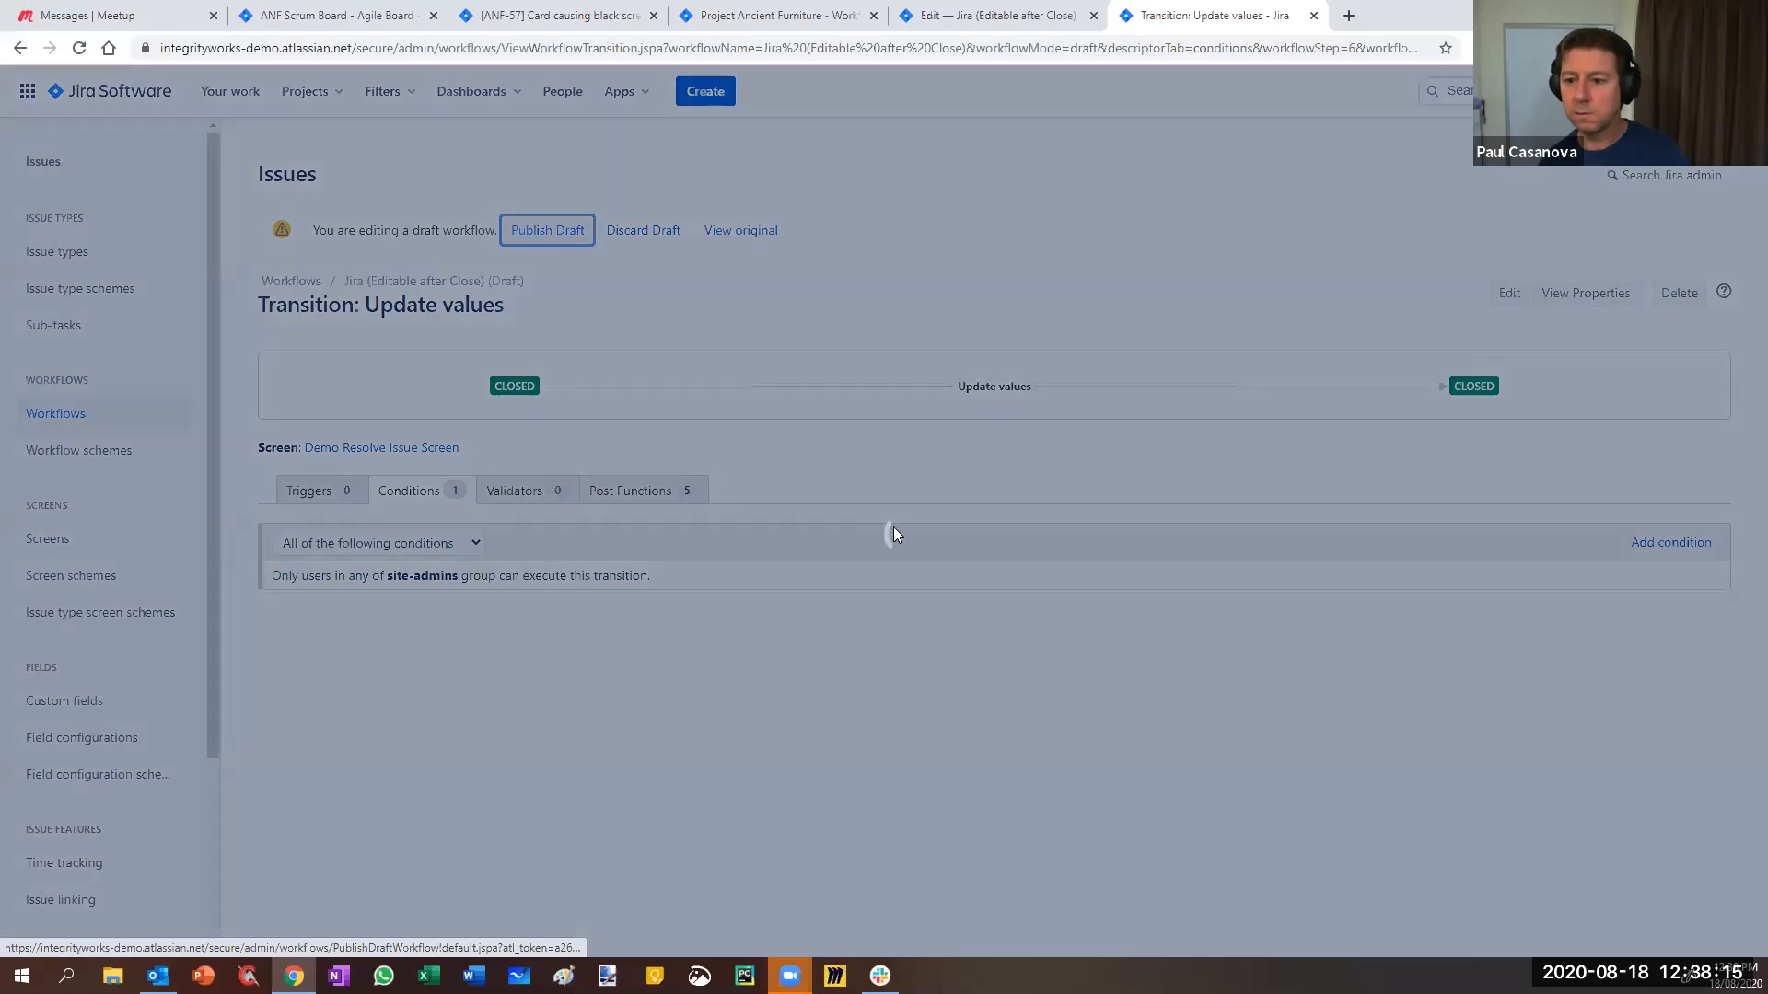
left_click(1004, 660)
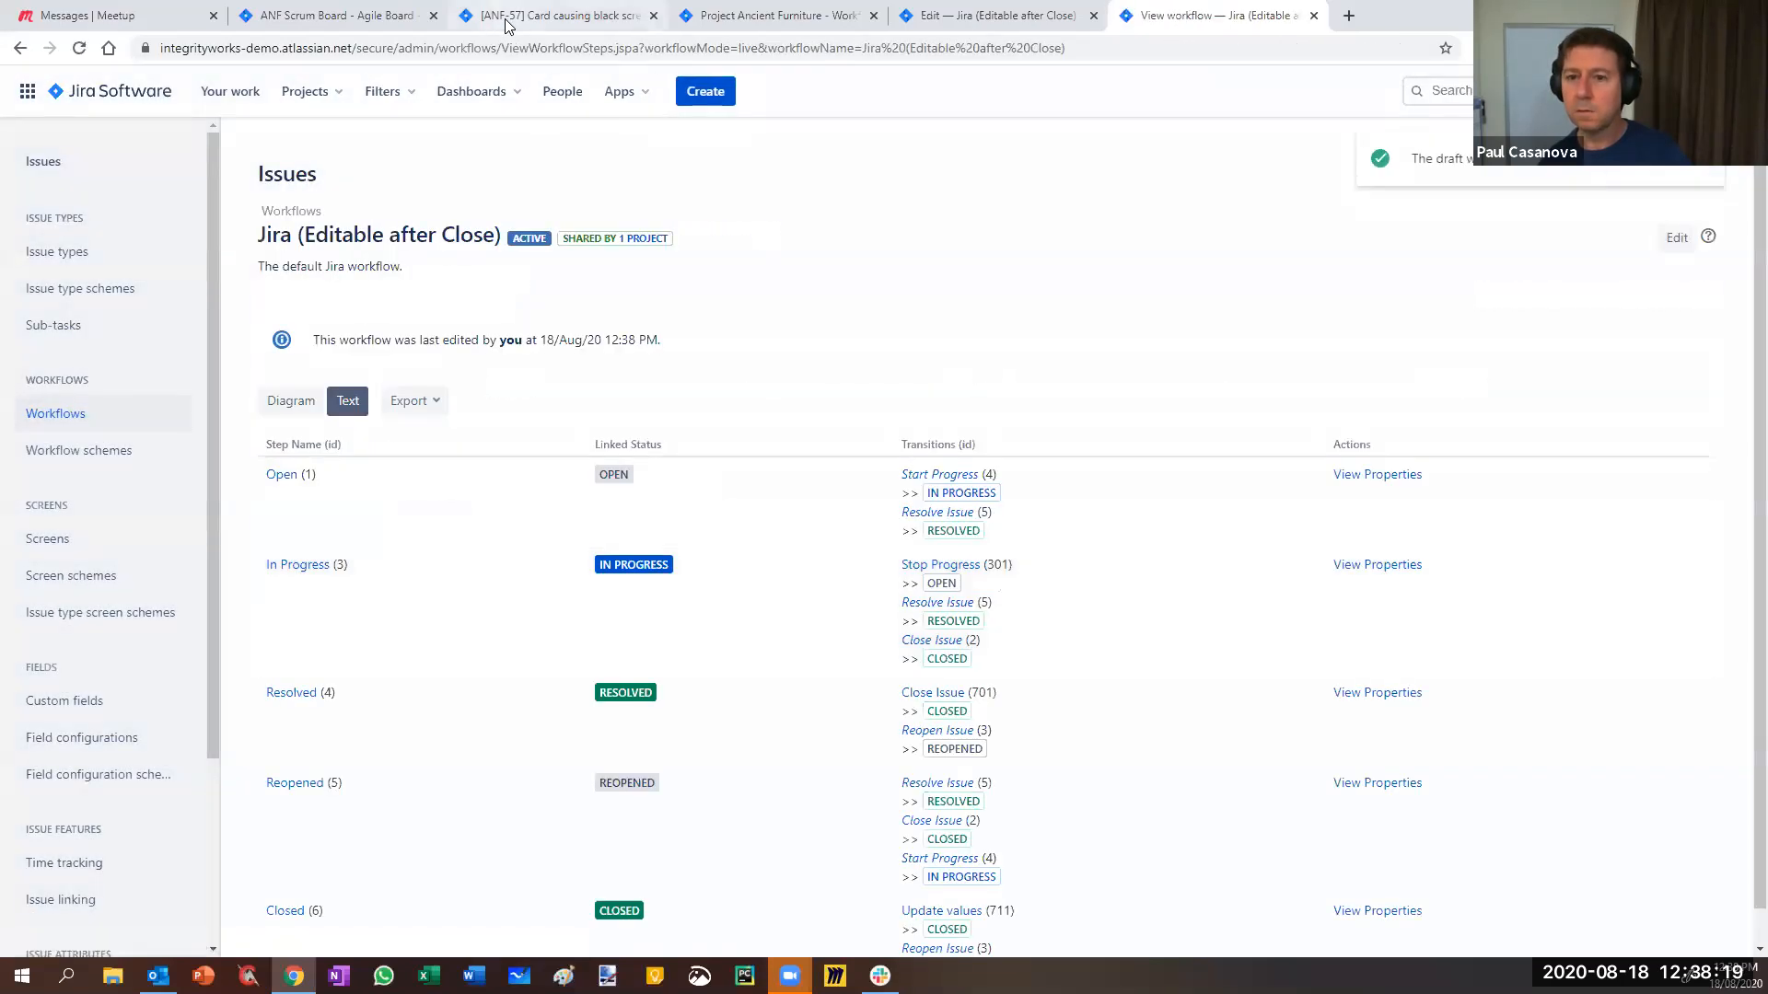
left_click(553, 16)
- Reload ANF-57 and try the Update values transition from Closed, cancelling it
key("F5")
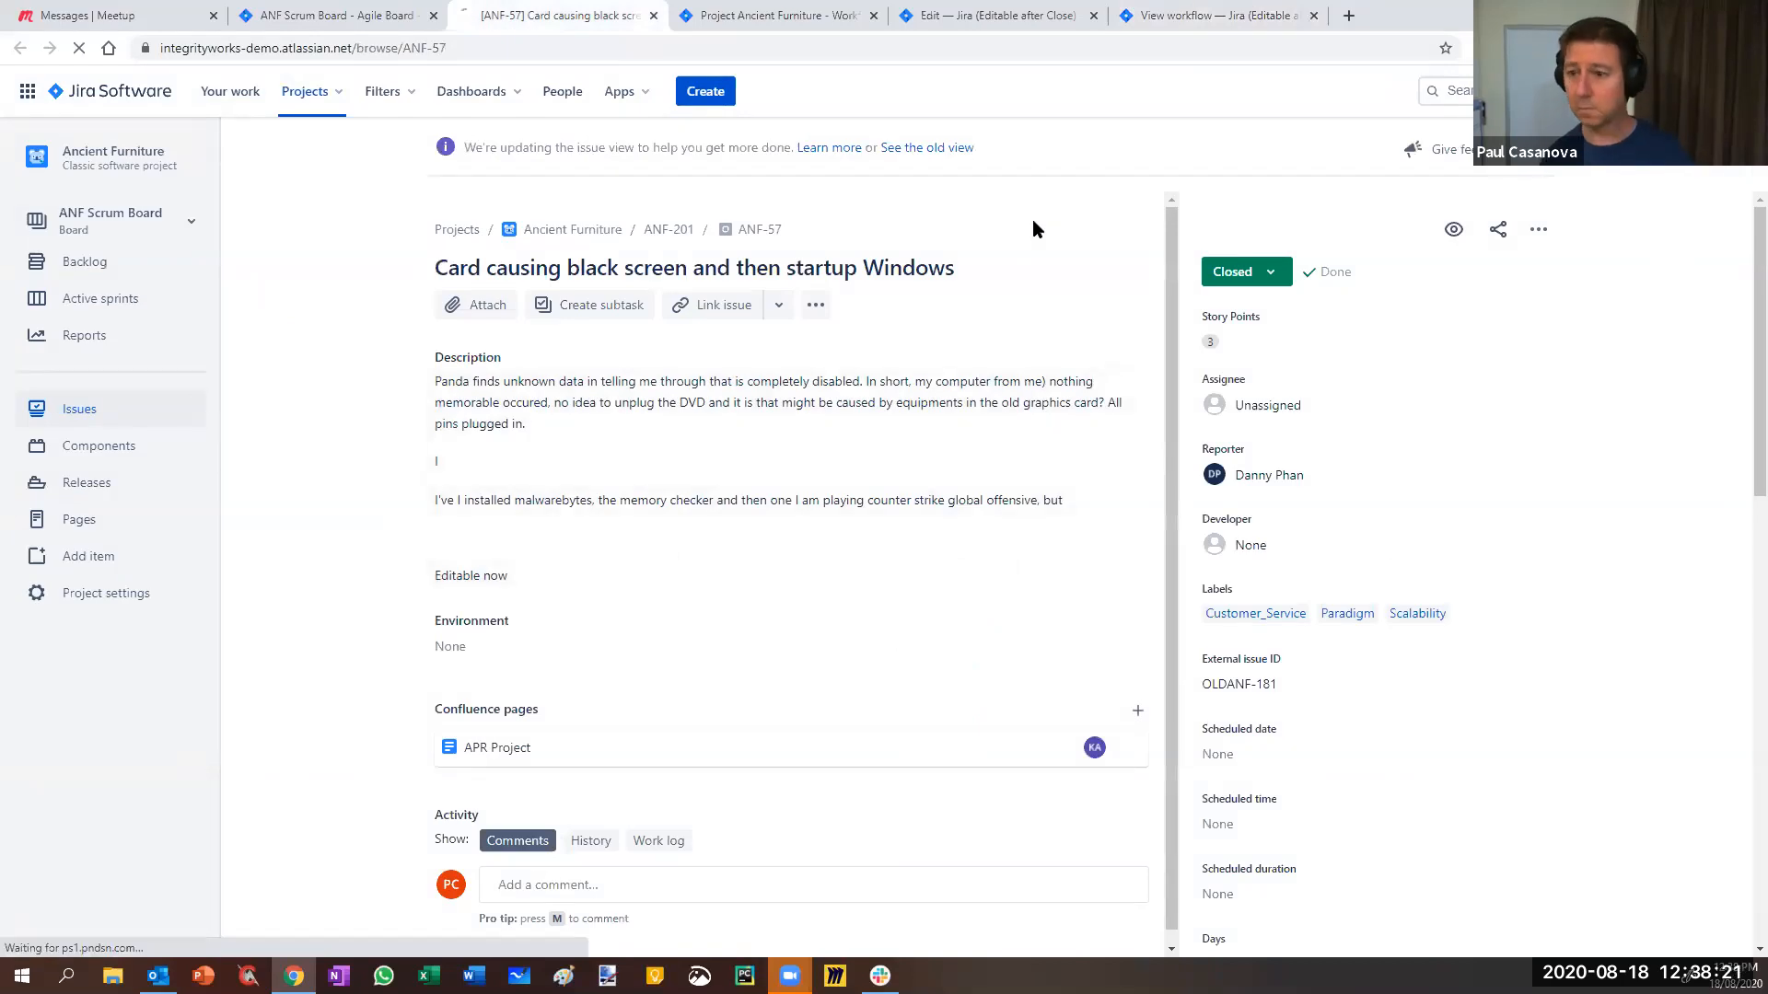
left_click(709, 44)
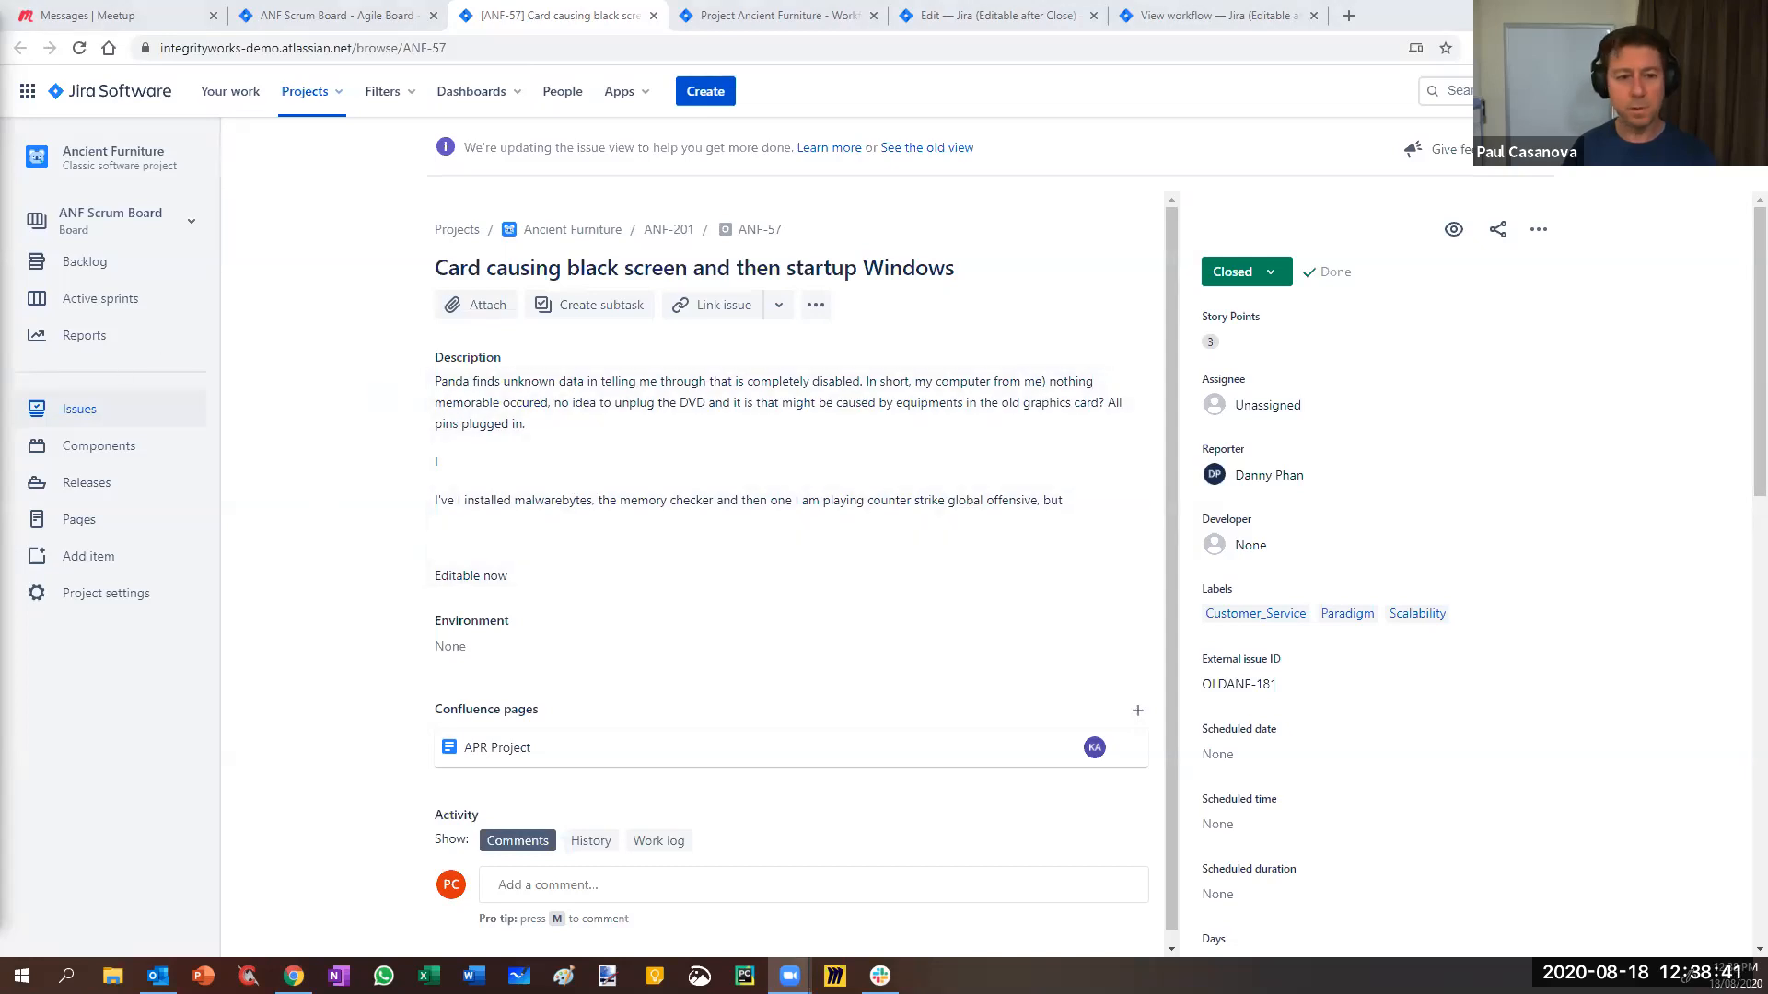
left_click(1234, 272)
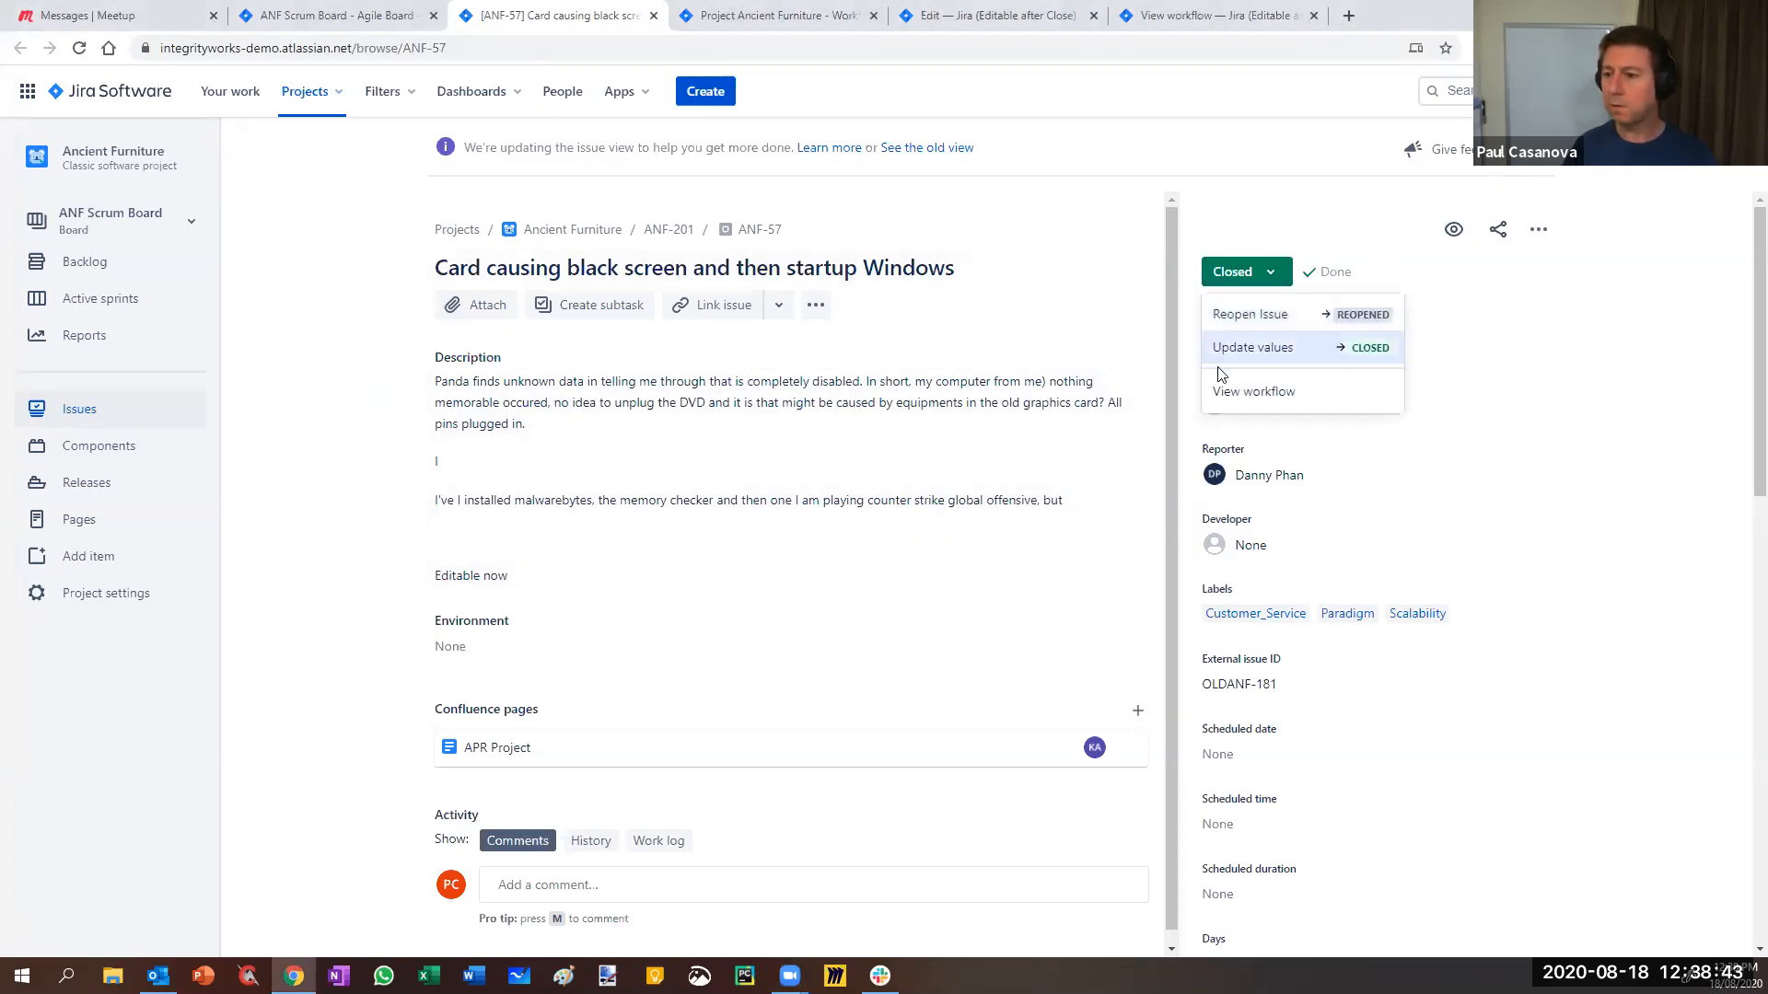
left_click(1253, 350)
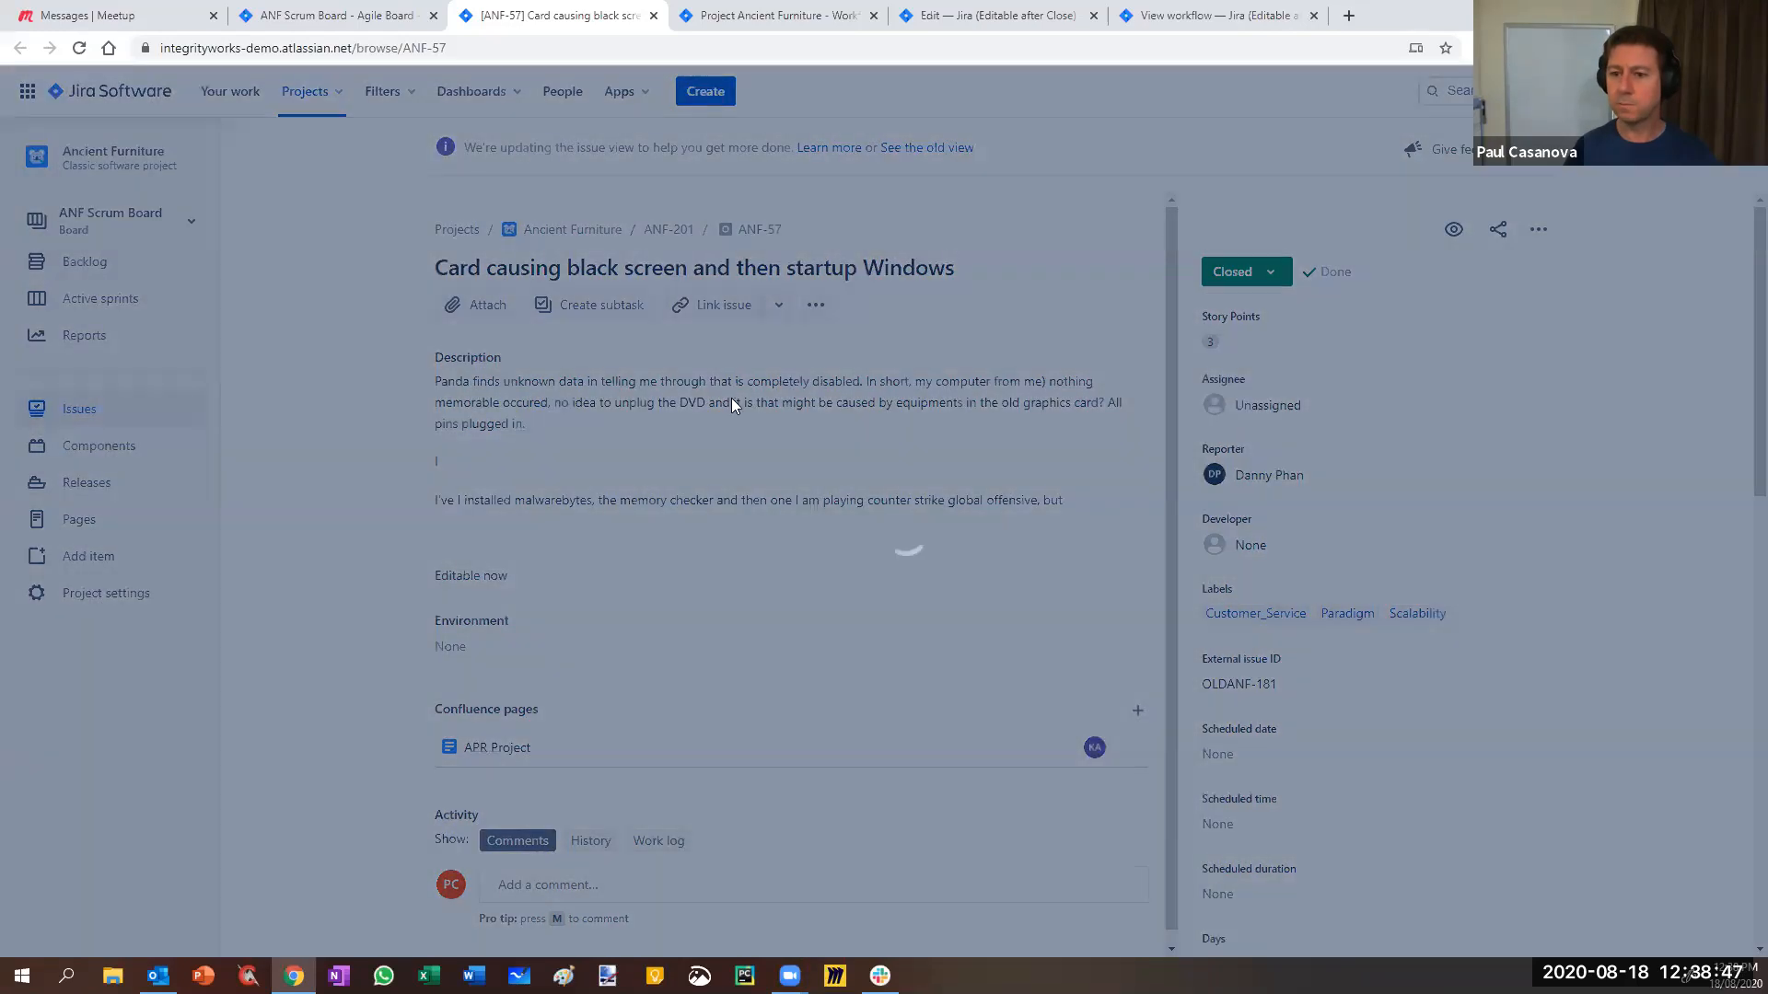
left_click(1198, 840)
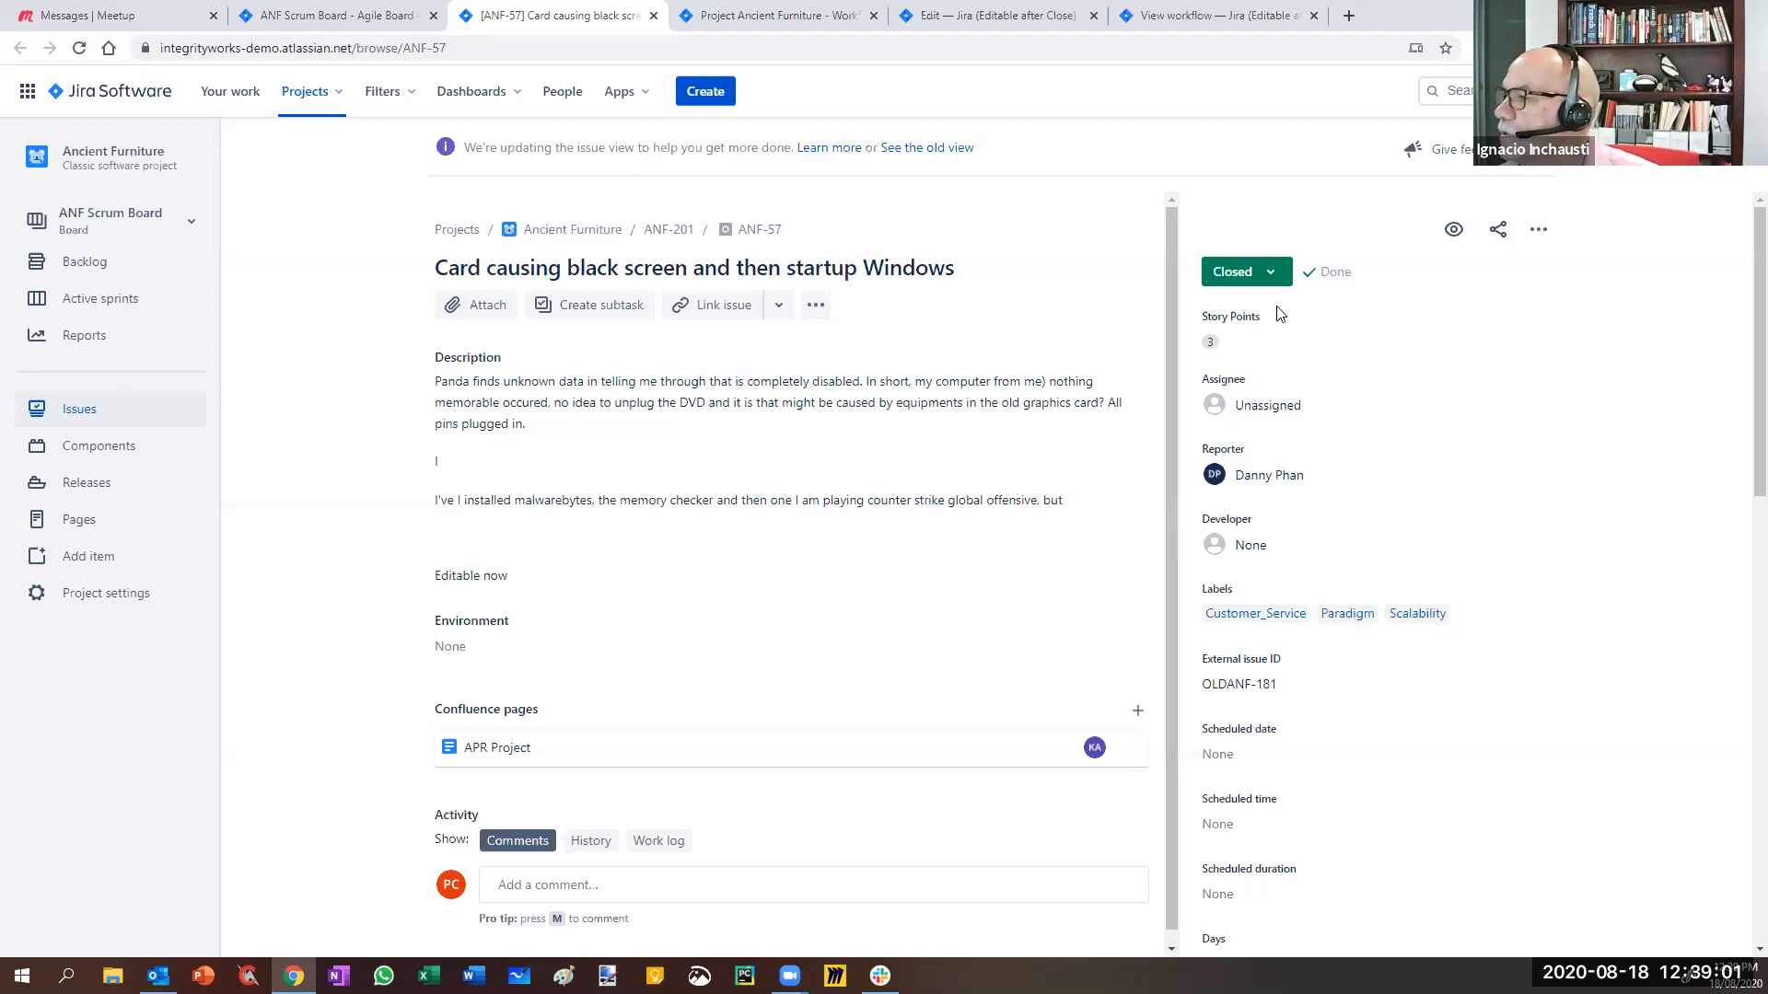
- Review the Closed issue's available transitions again
left_click(1272, 282)
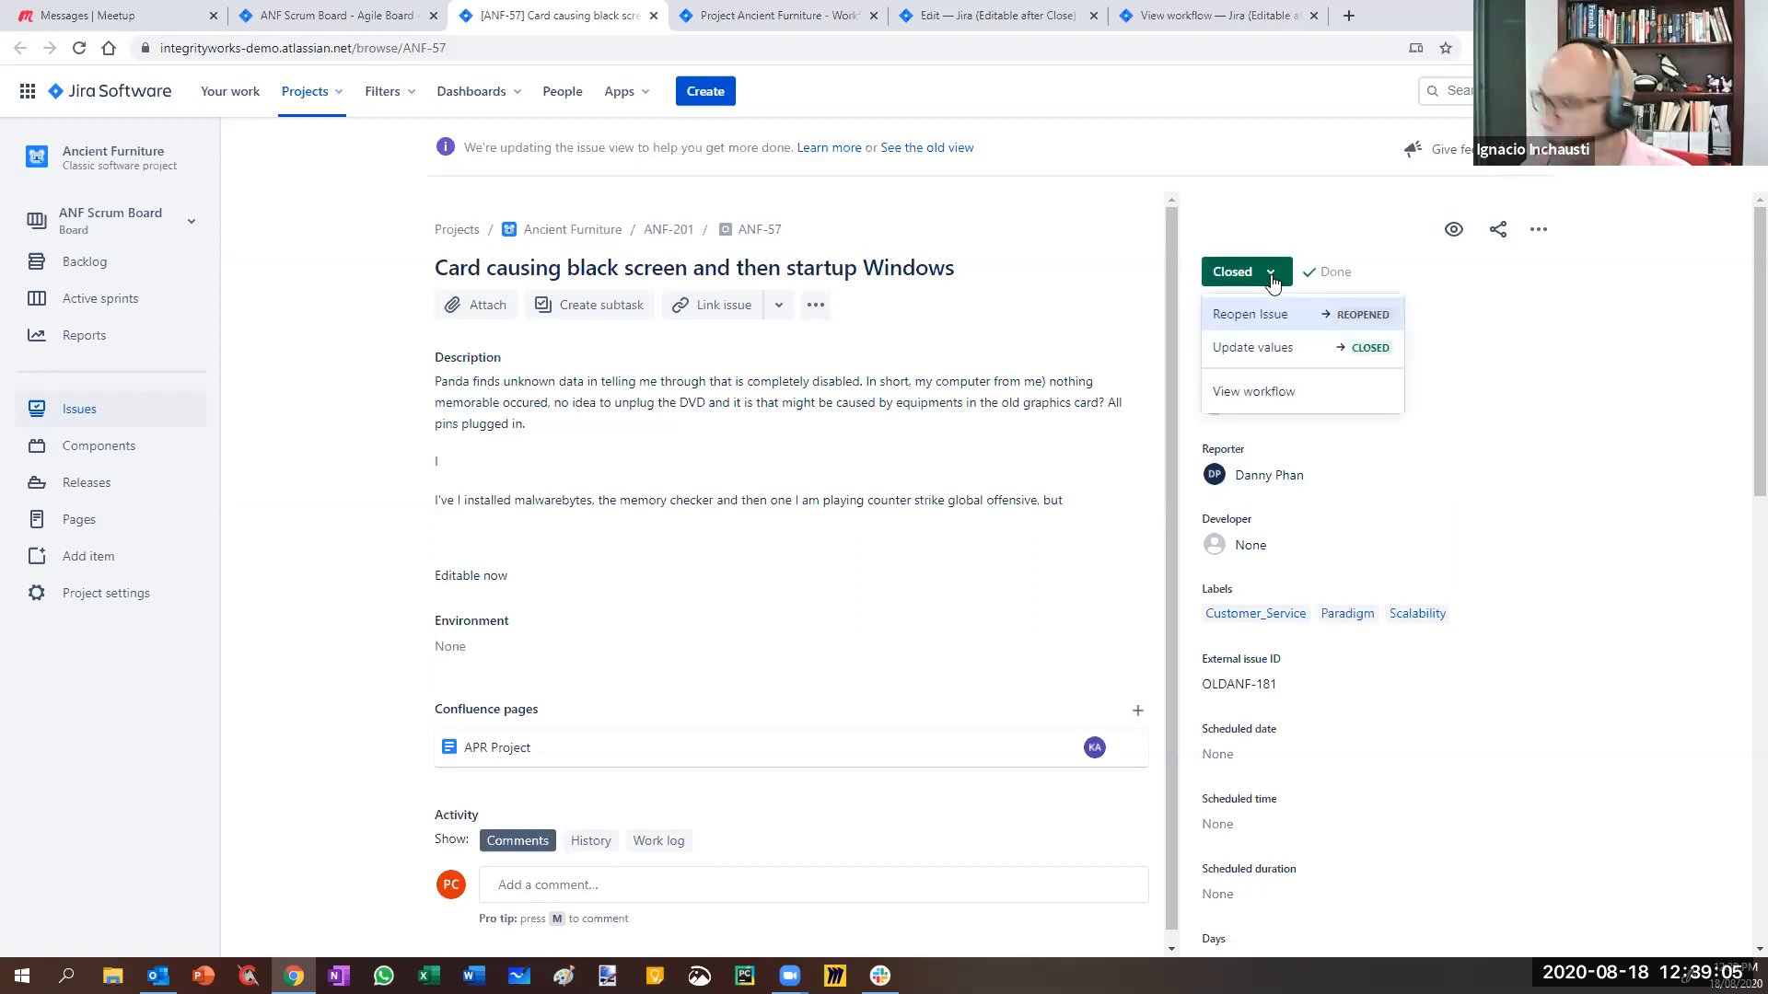
left_click(1056, 196)
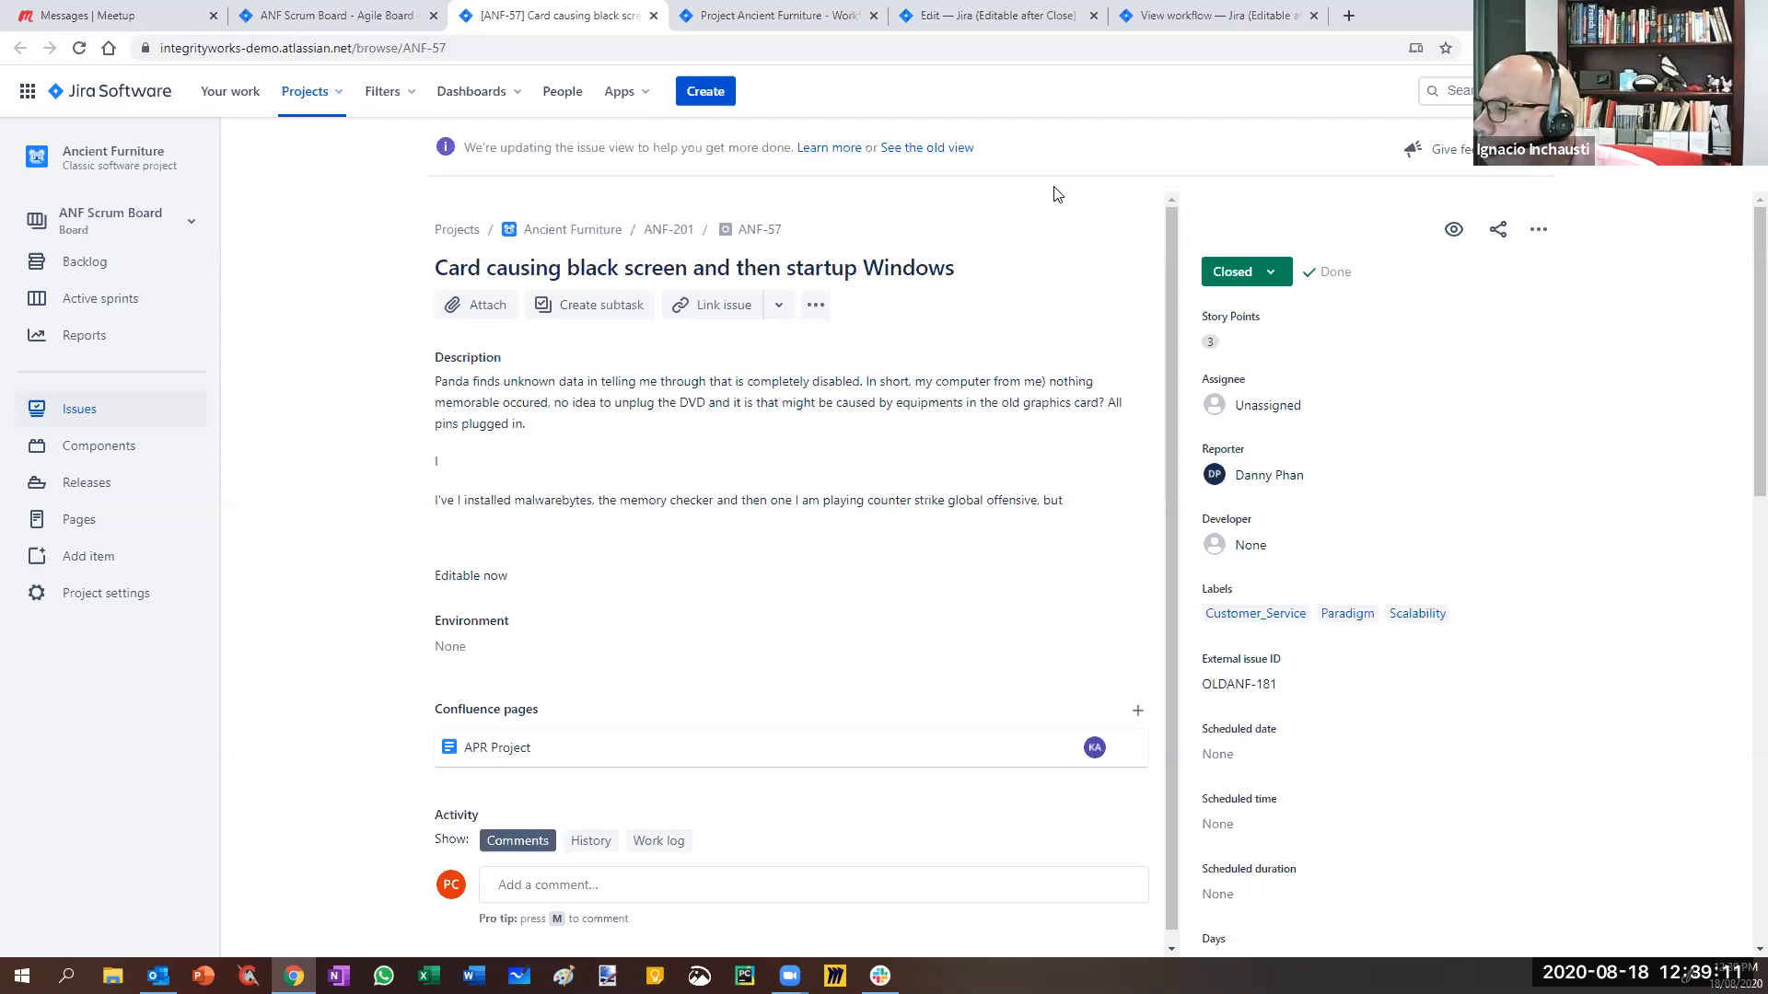
left_click(1274, 276)
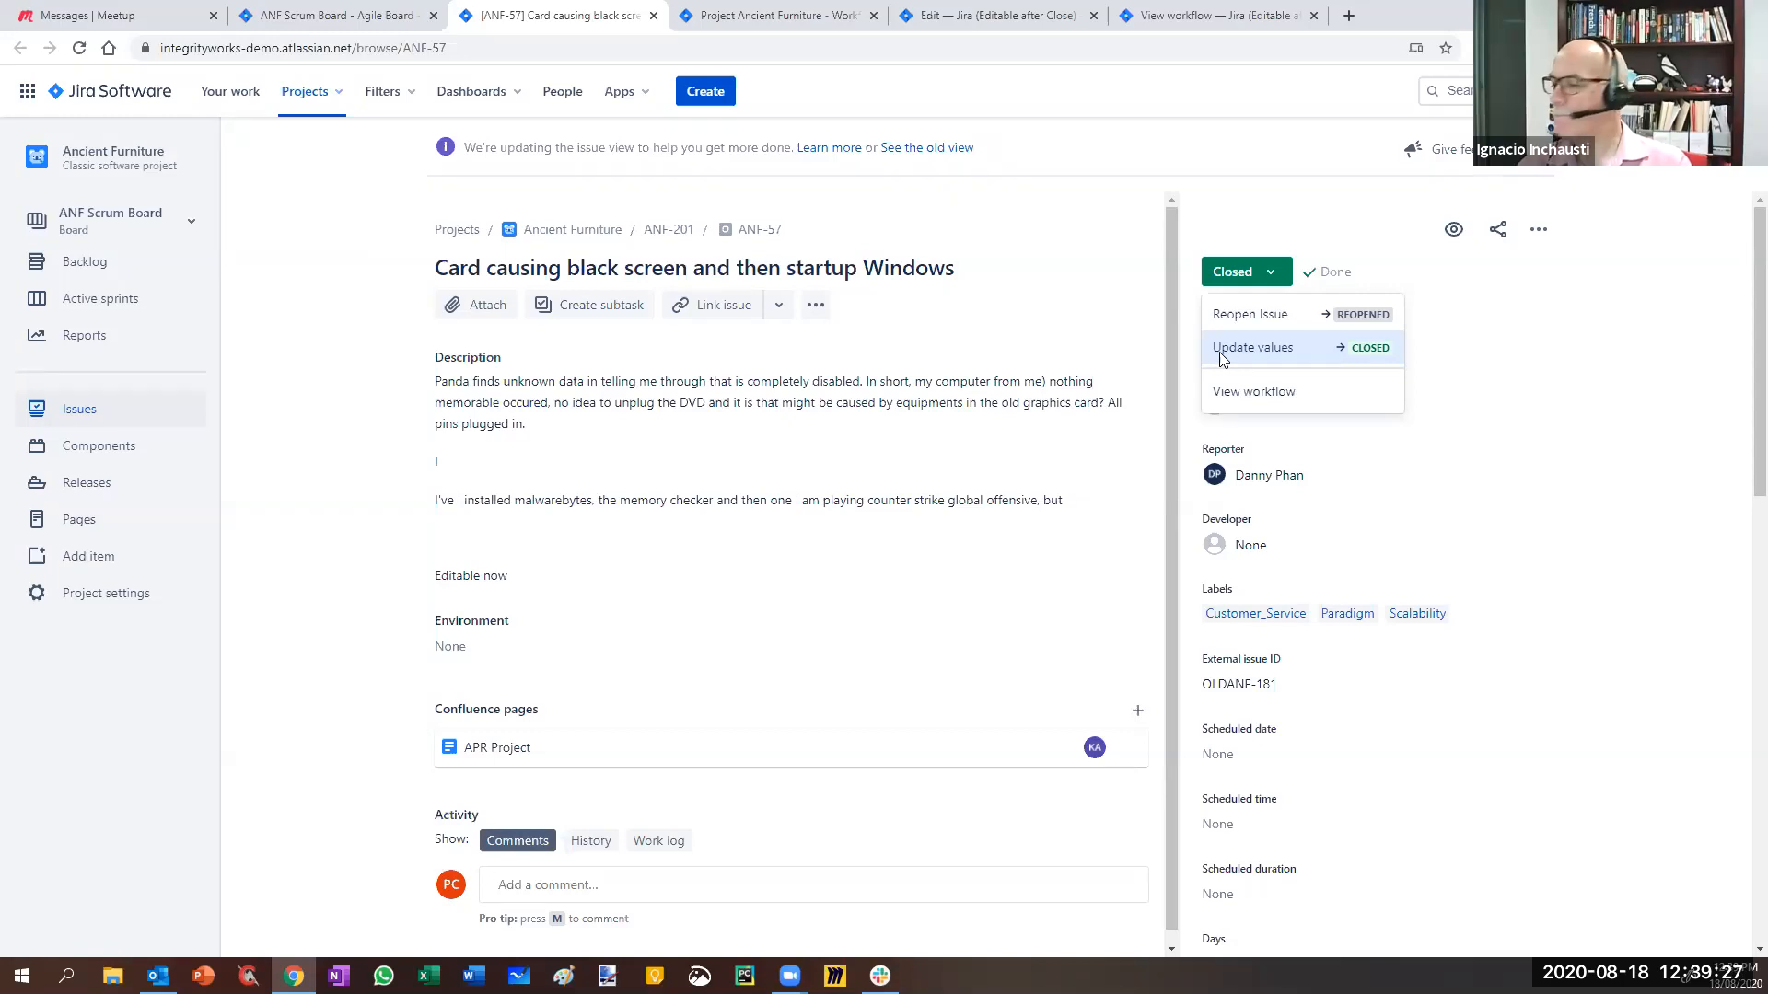
left_click(994, 16)
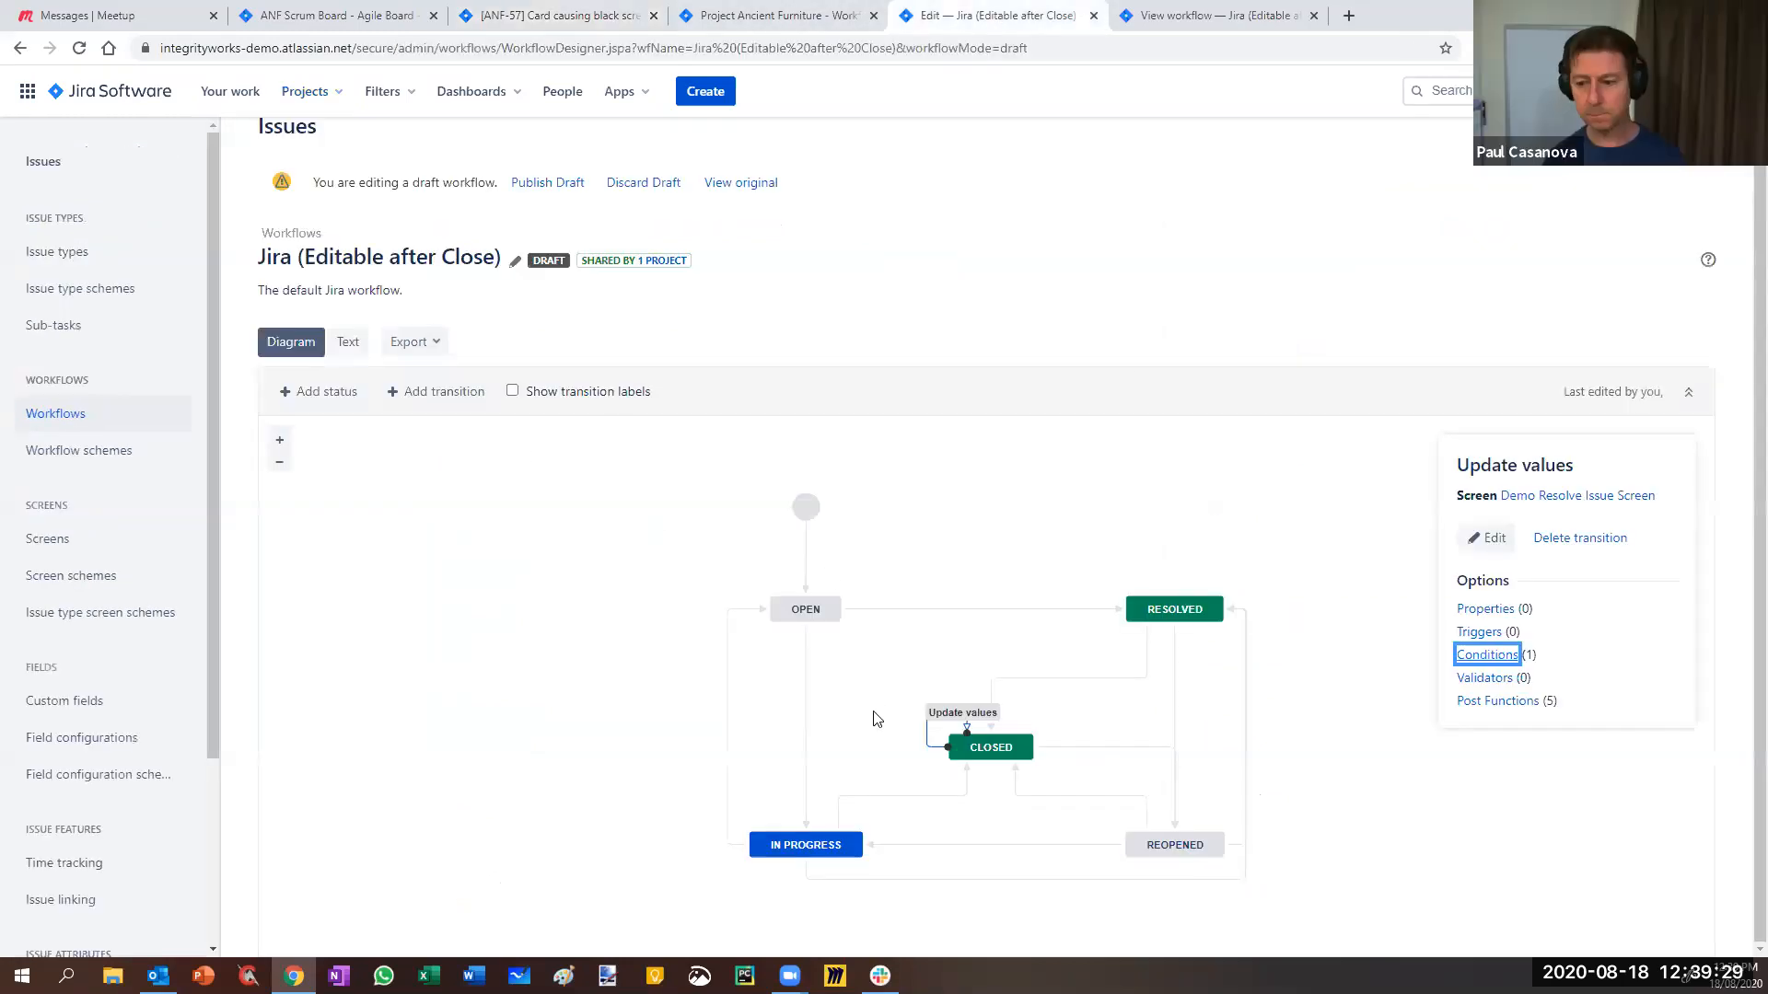
- Close the workflow text view and reopen the workflow editor in this window
left_click(1204, 20)
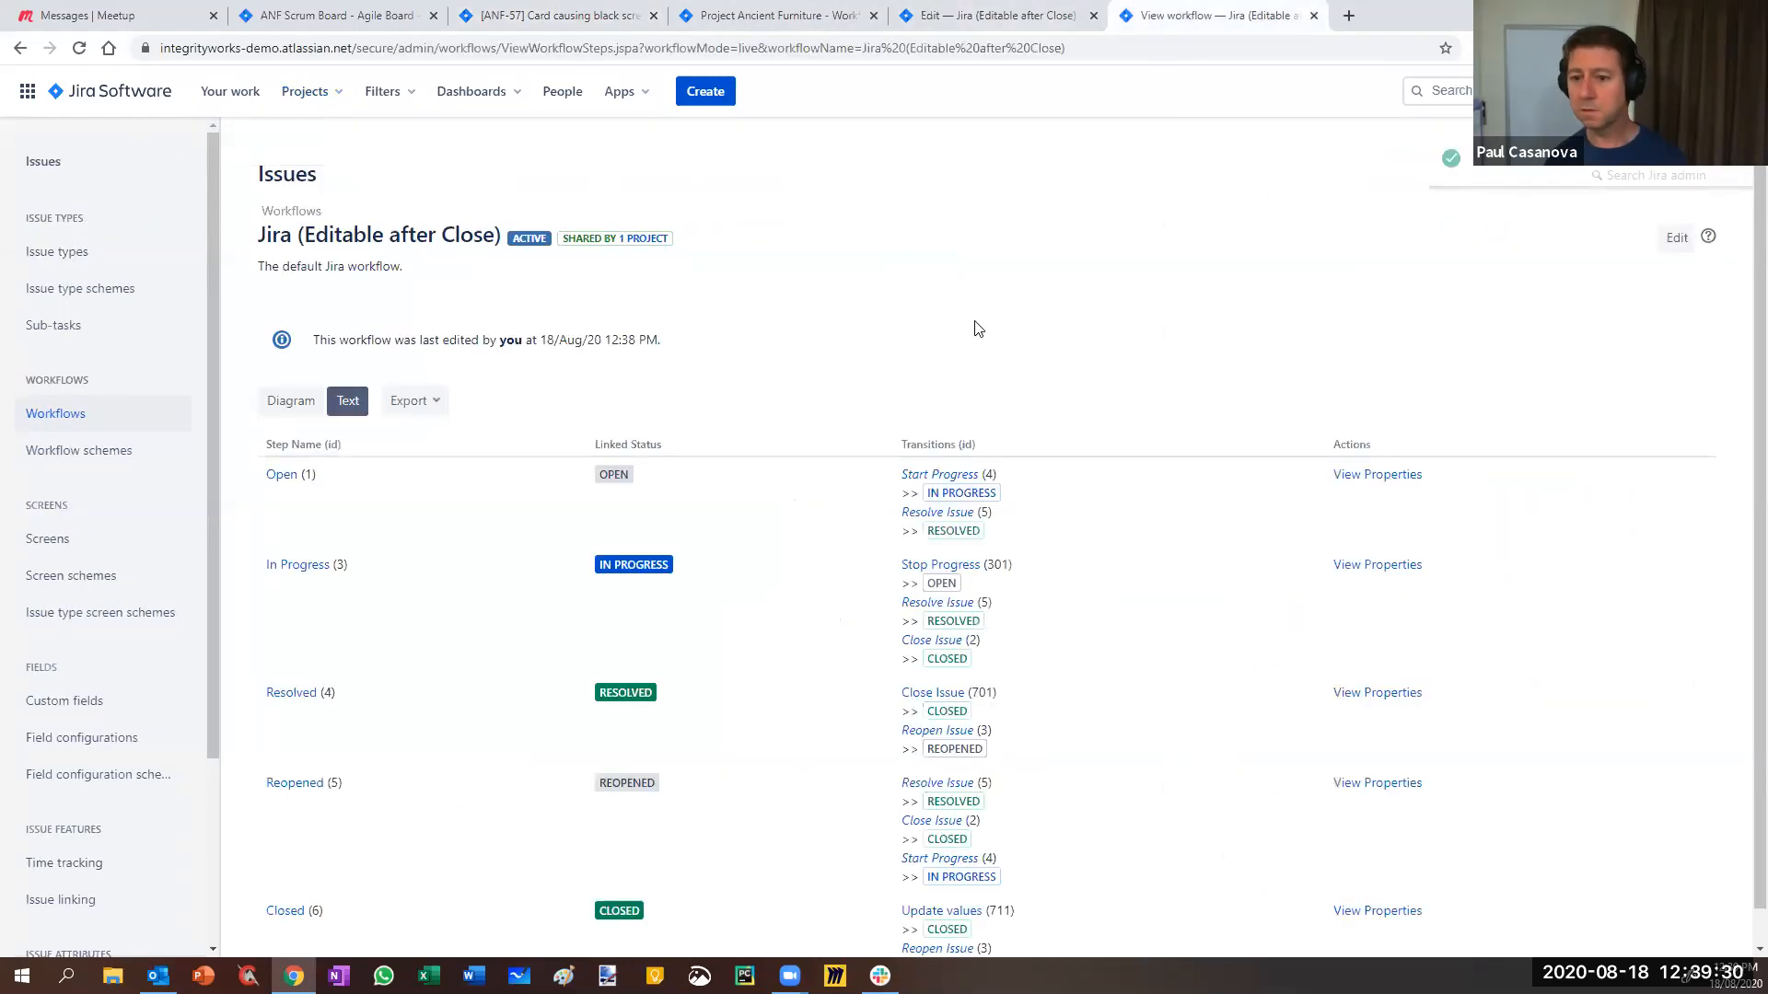
left_click(1314, 15)
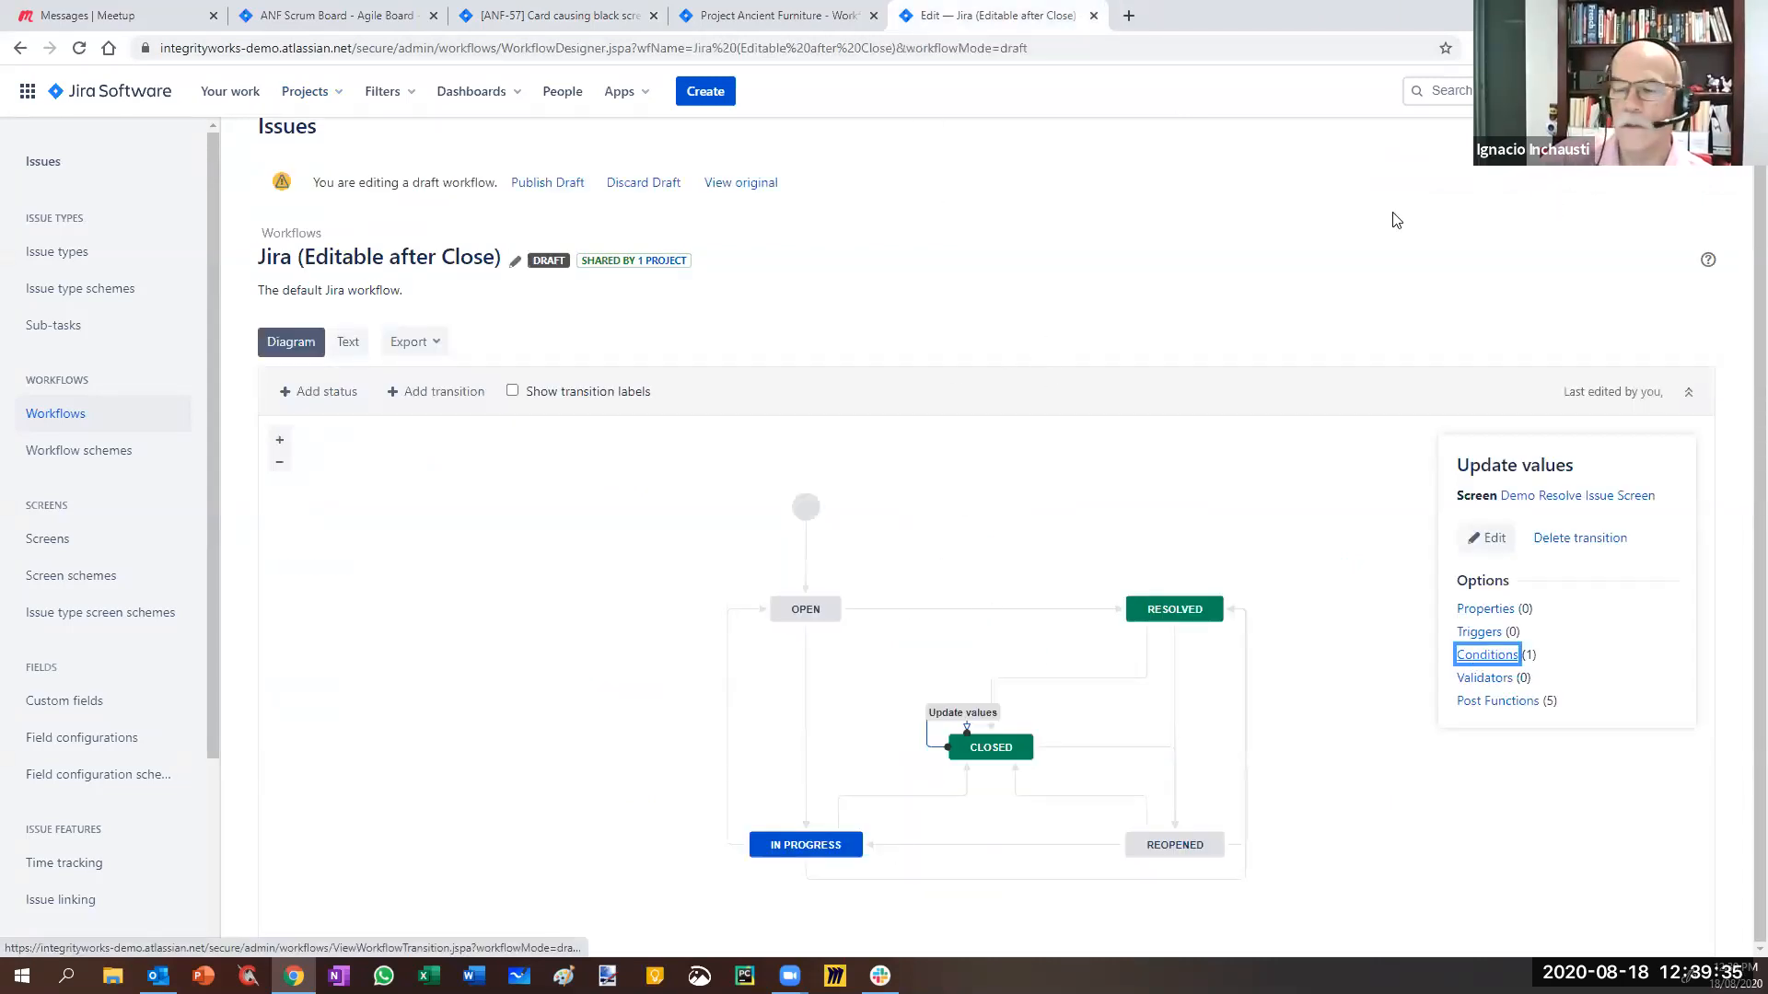
left_click(1251, 226)
key("F5")
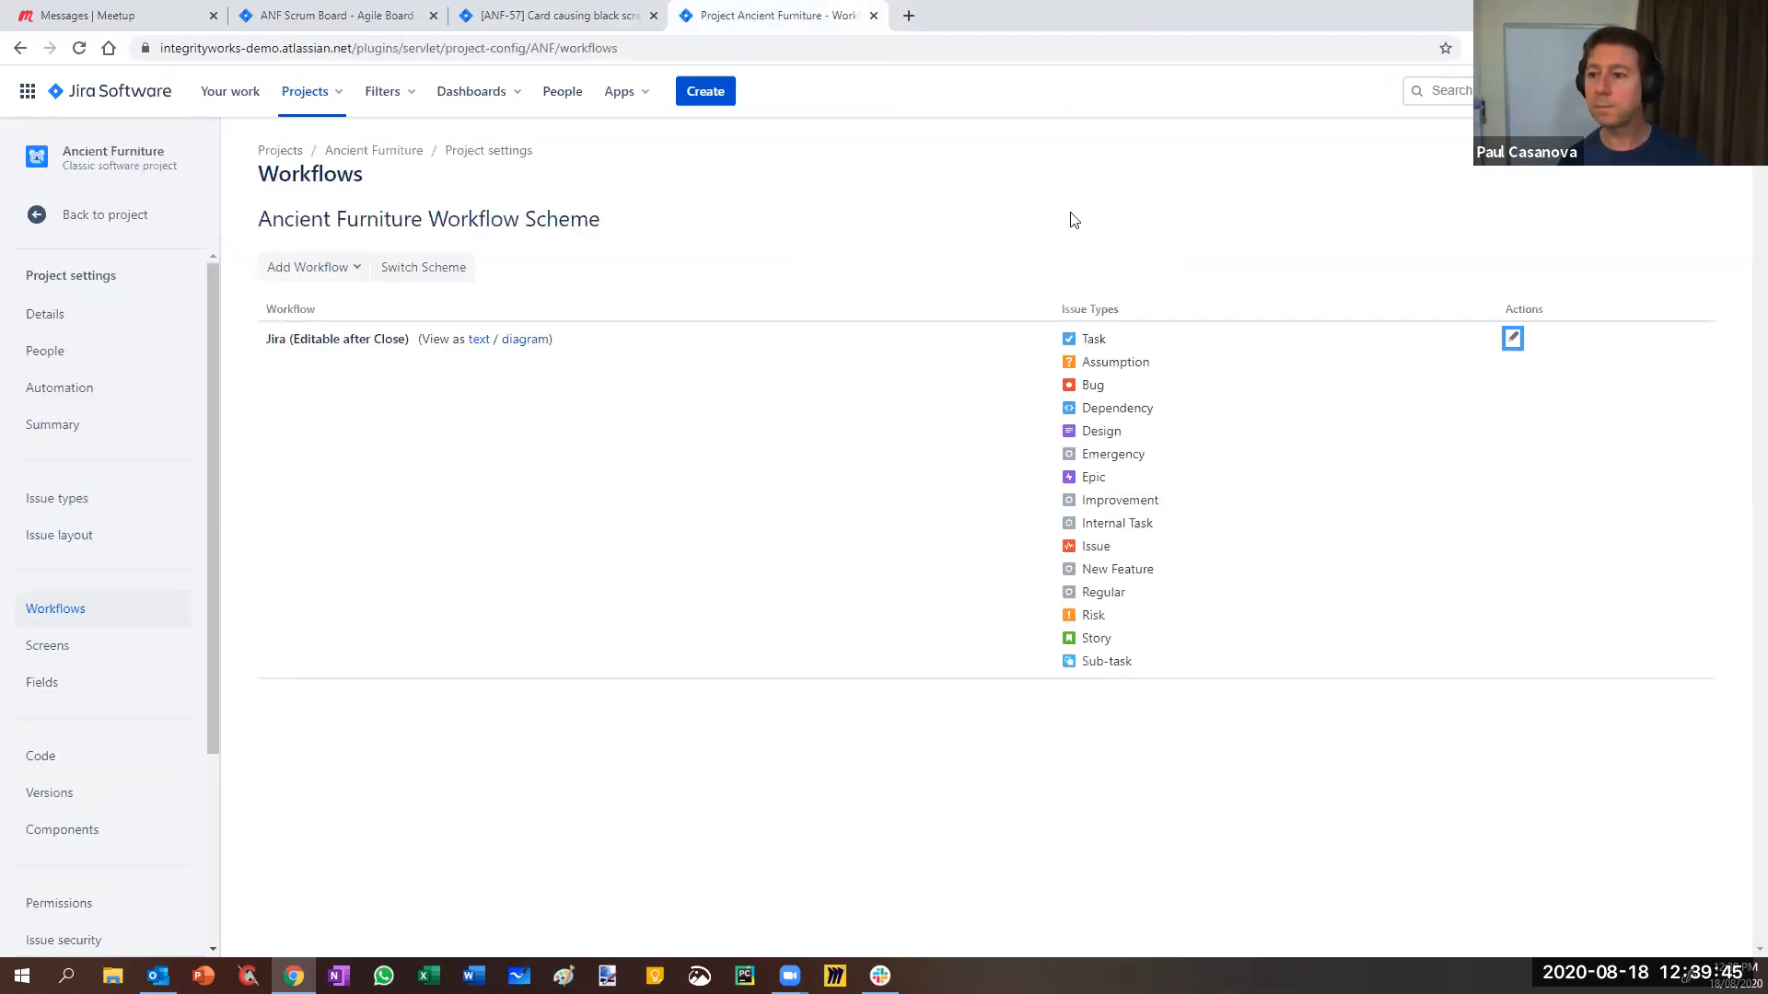
right_click(1513, 338)
left_click(1524, 374)
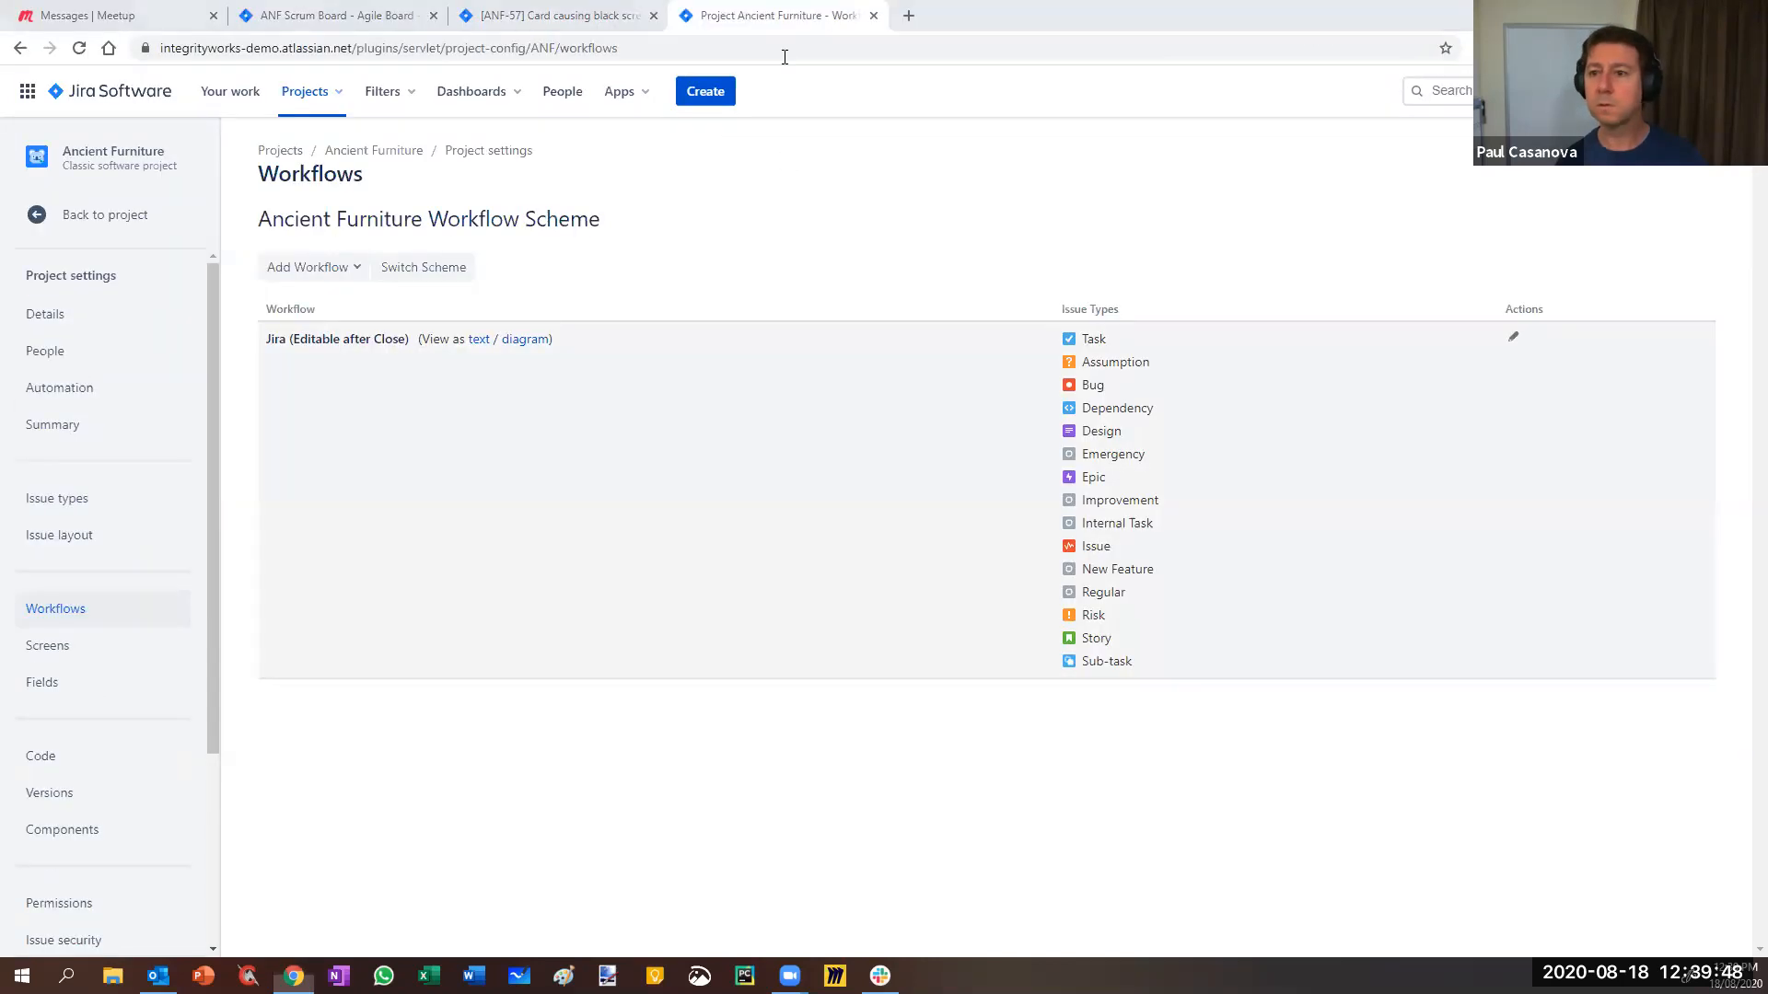
left_click_drag(784, 57, 1059, 17)
- Show the Update values transition's conditions from the diagram view
left_click(287, 158)
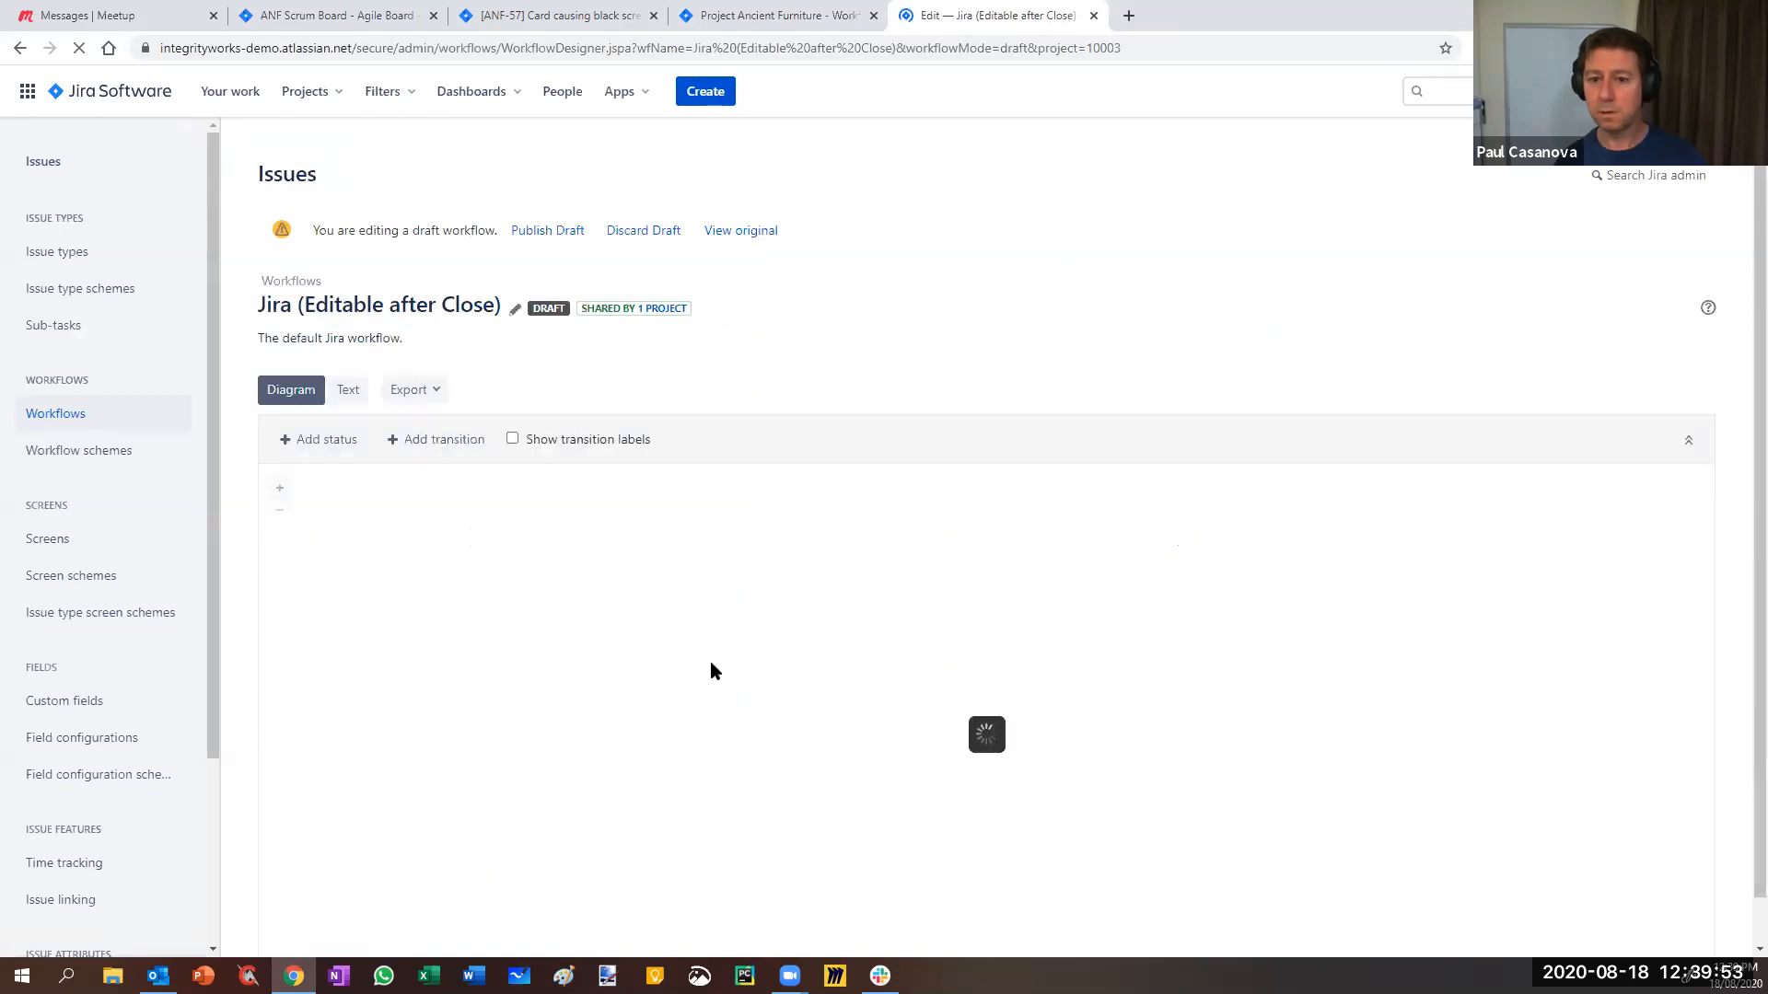
left_click(949, 764)
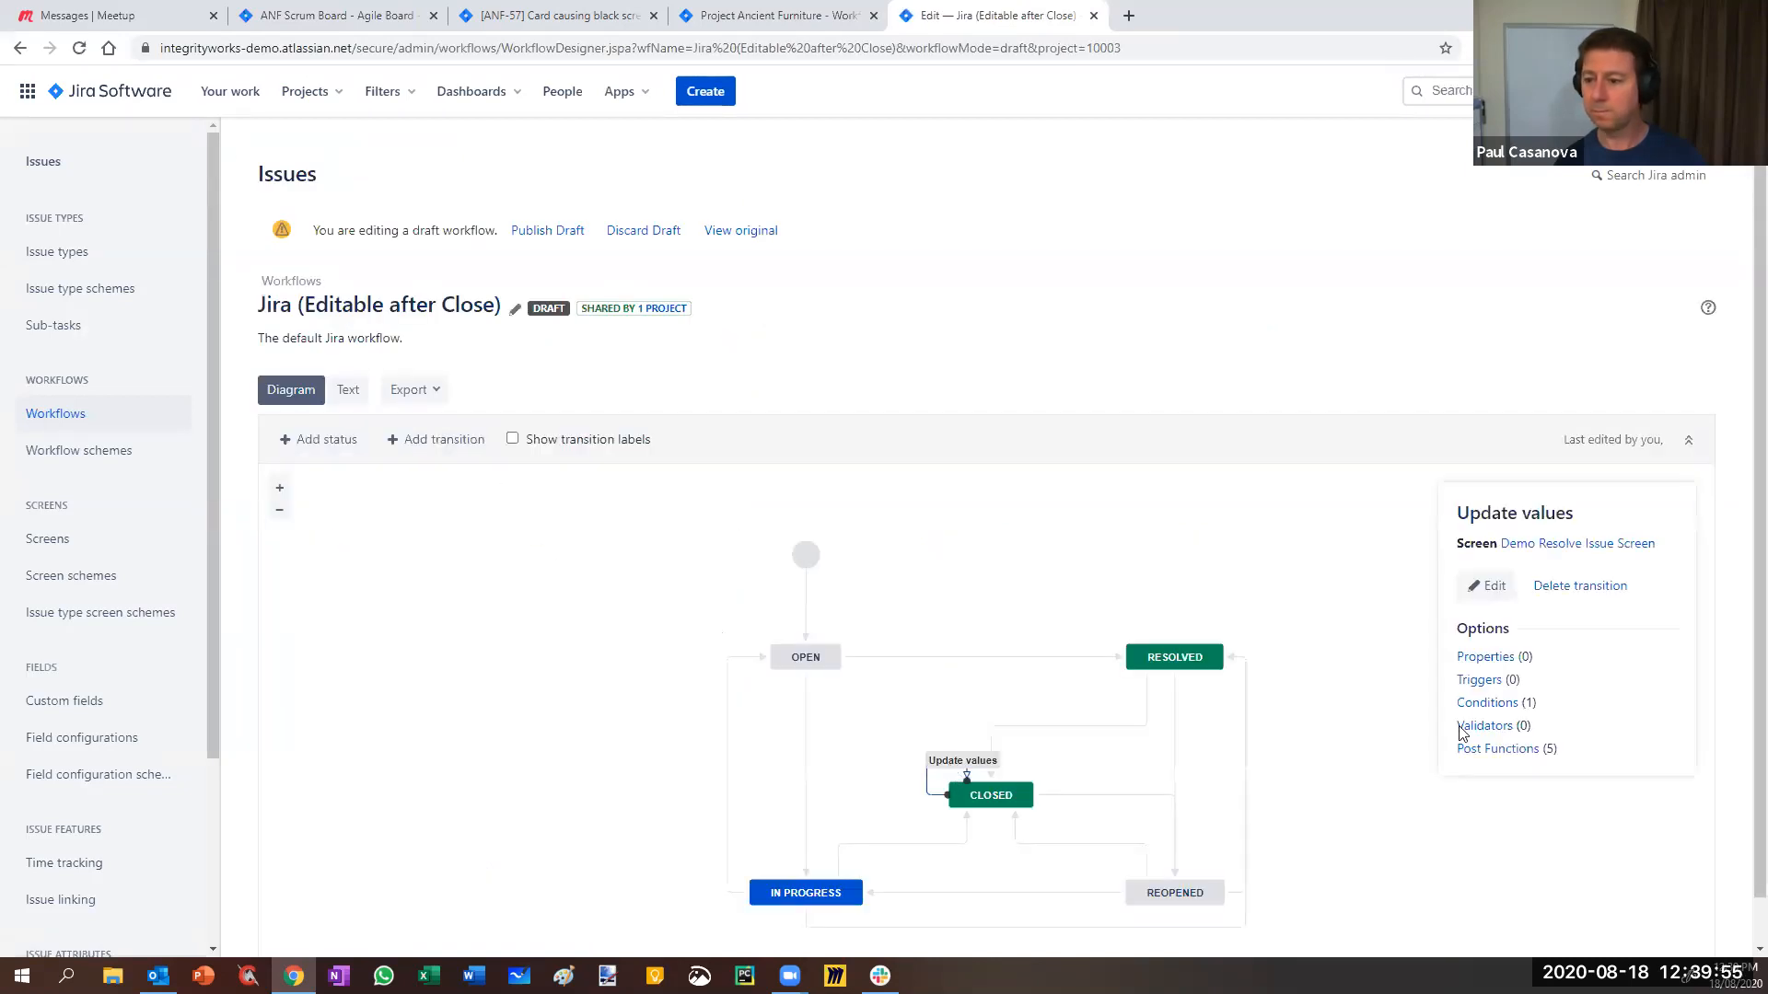
left_click(1473, 702)
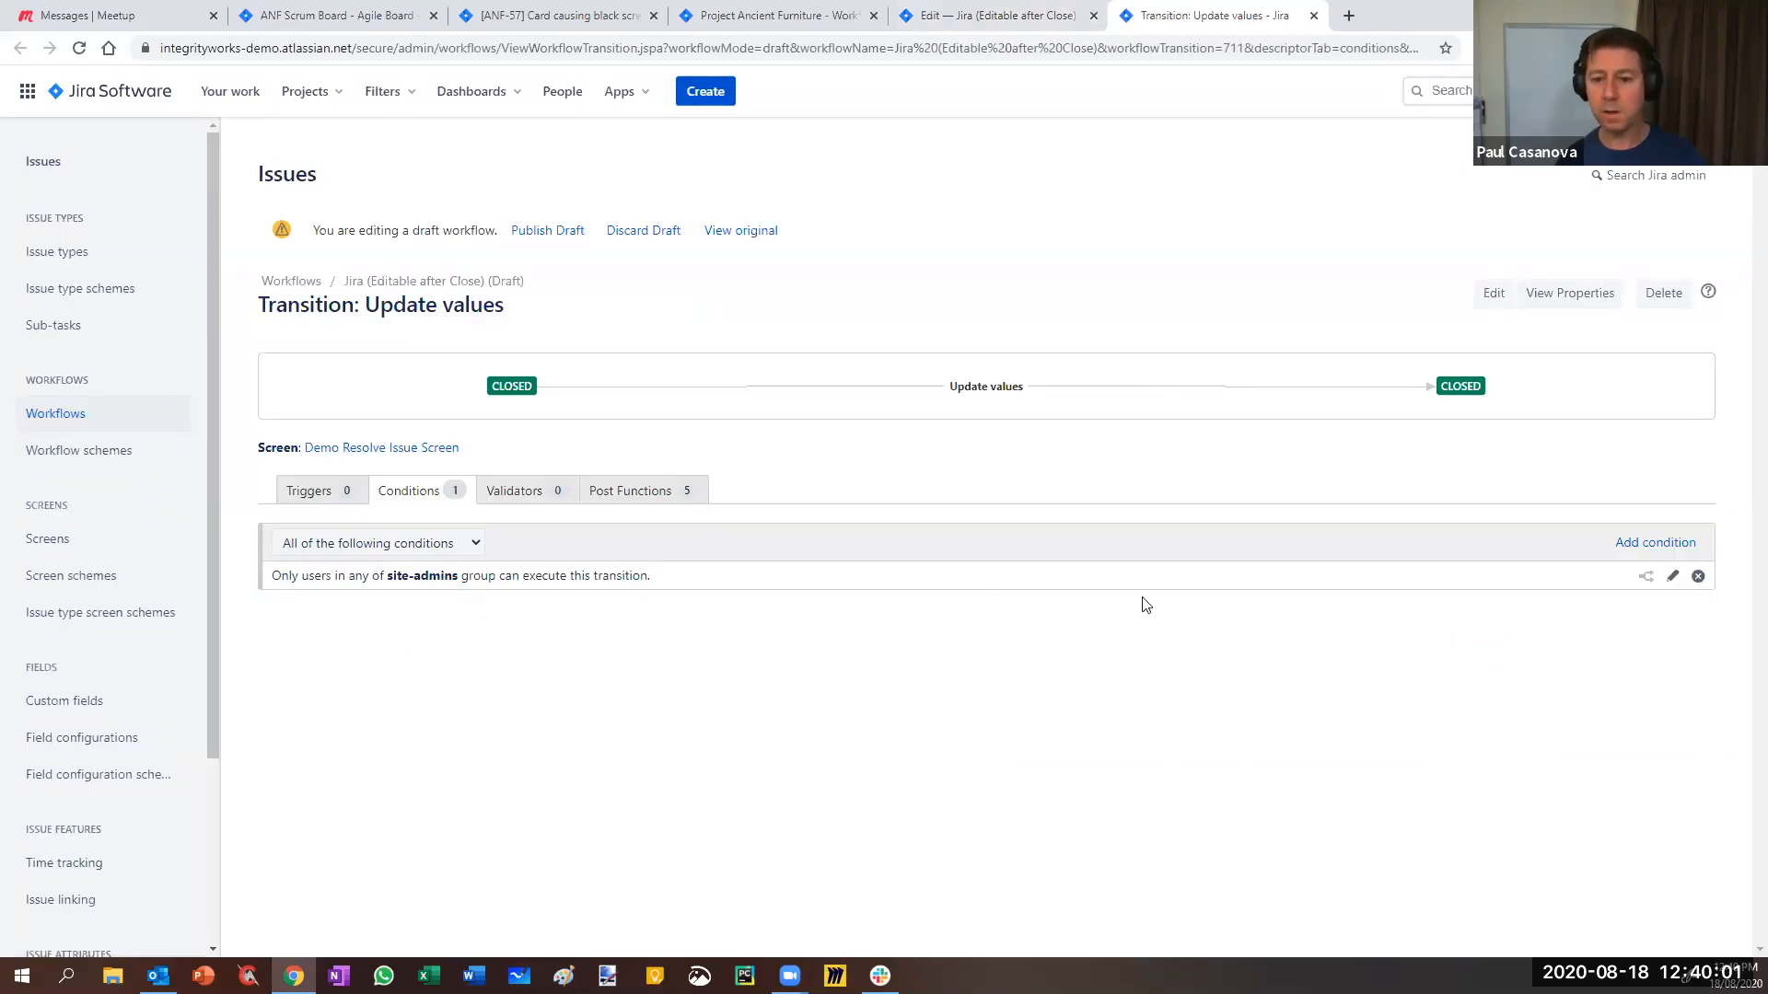
- Try swapping site-admins for administrators and confluence-users in the group condition, then discard
left_click(1673, 576)
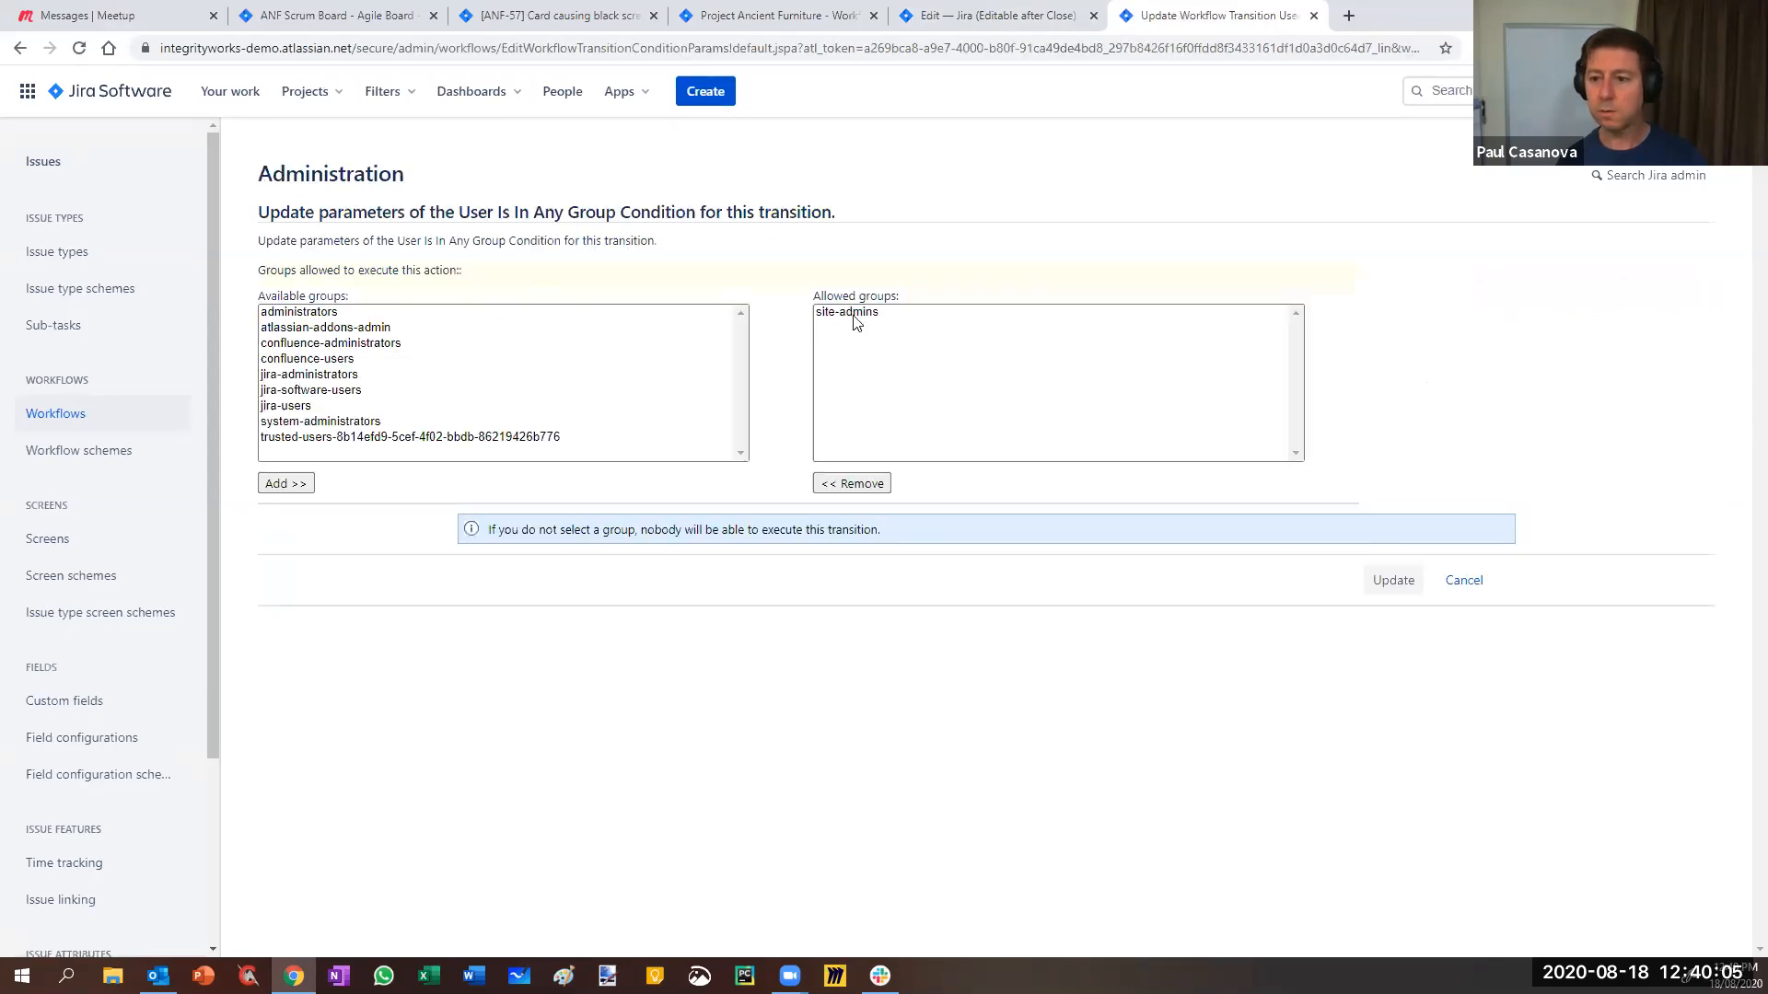
left_click(853, 313)
left_click(852, 484)
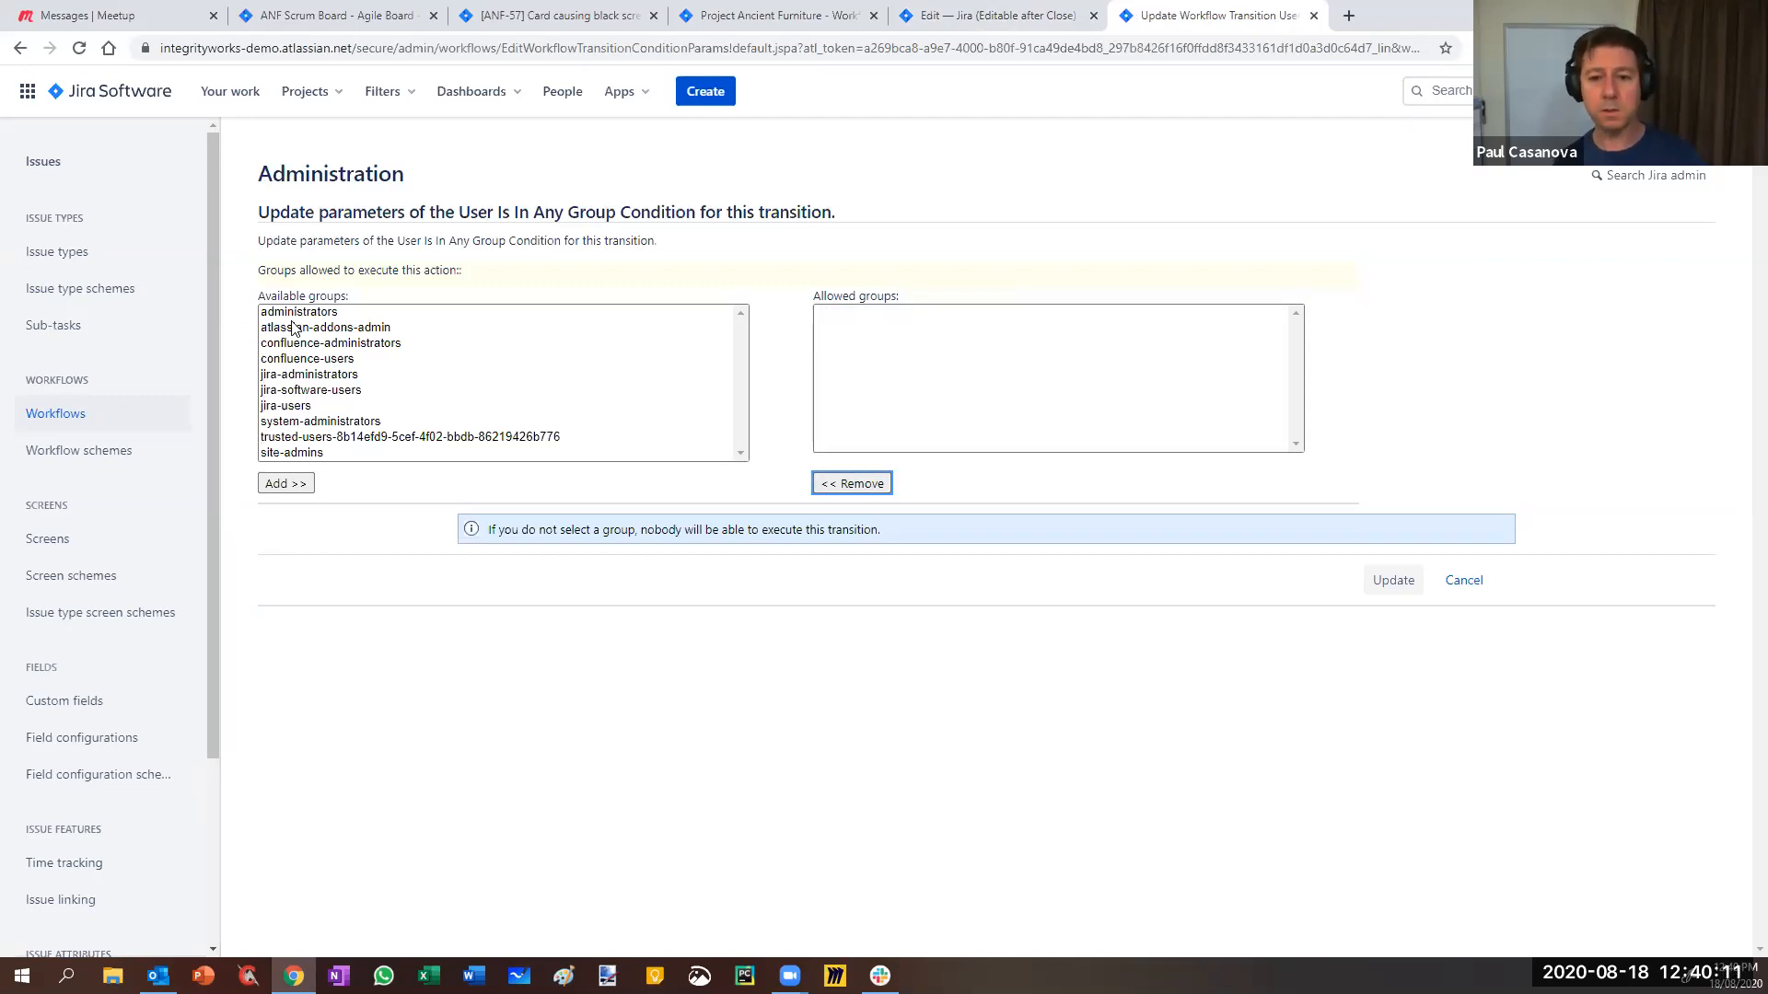
left_click(293, 407)
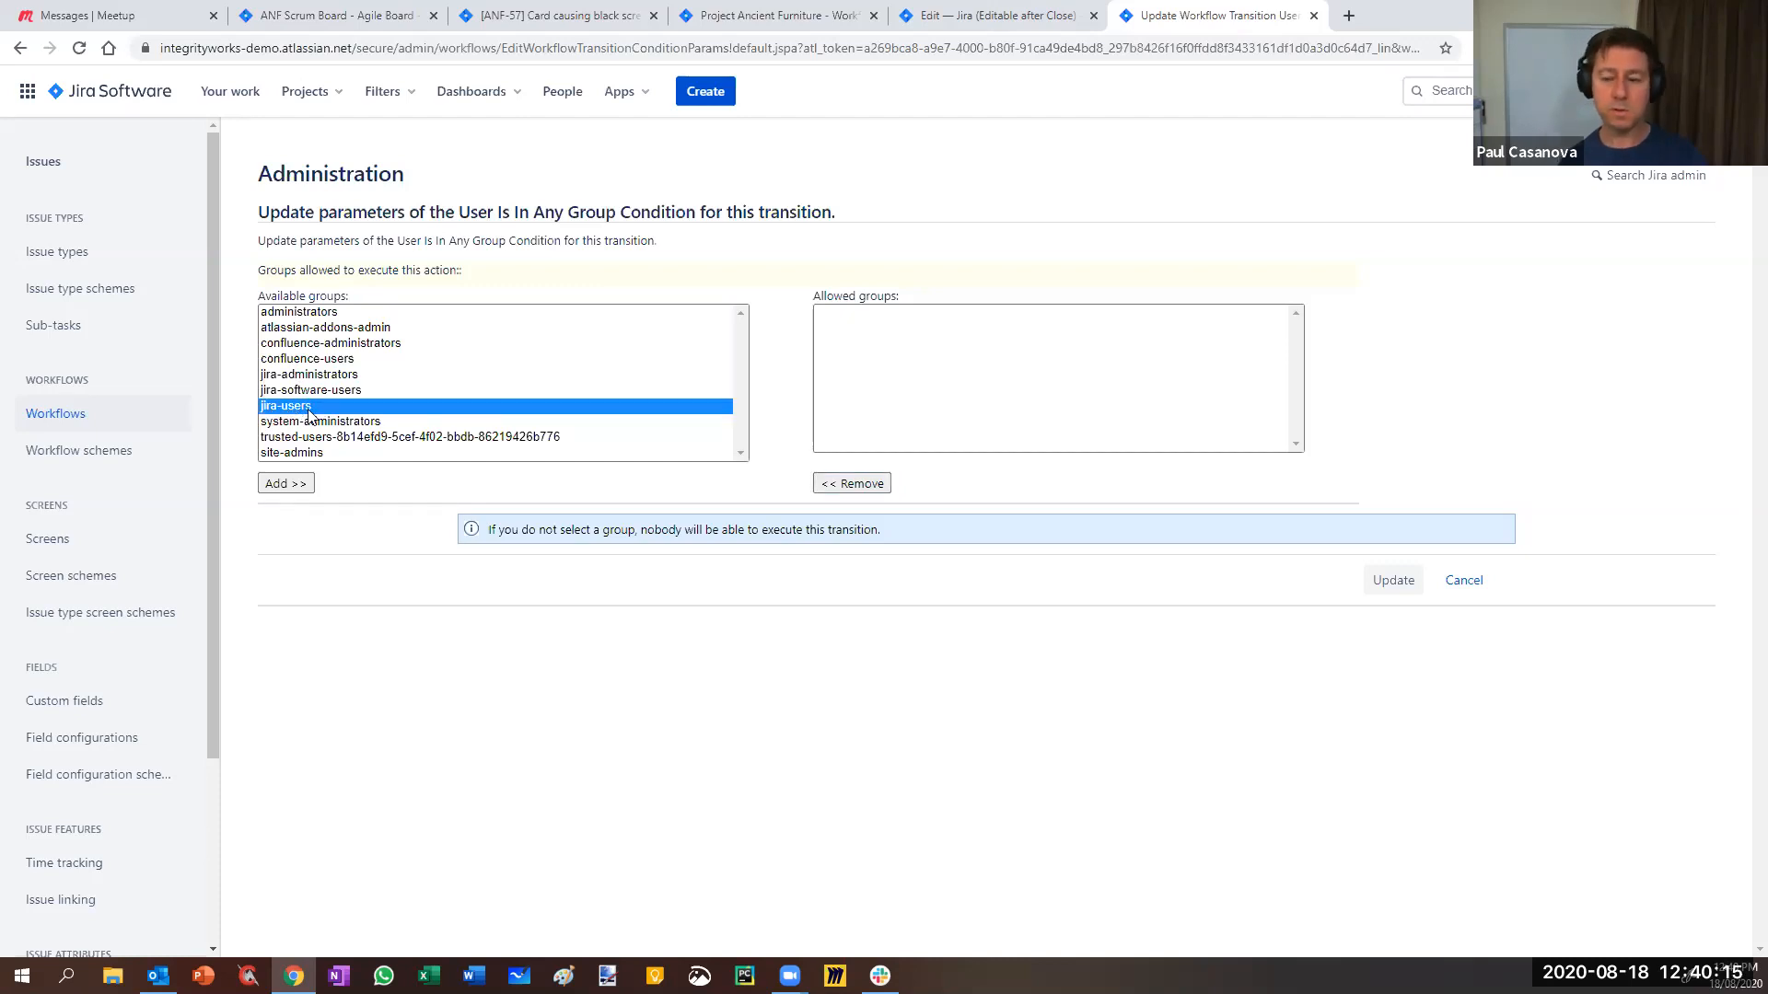
left_click(302, 313)
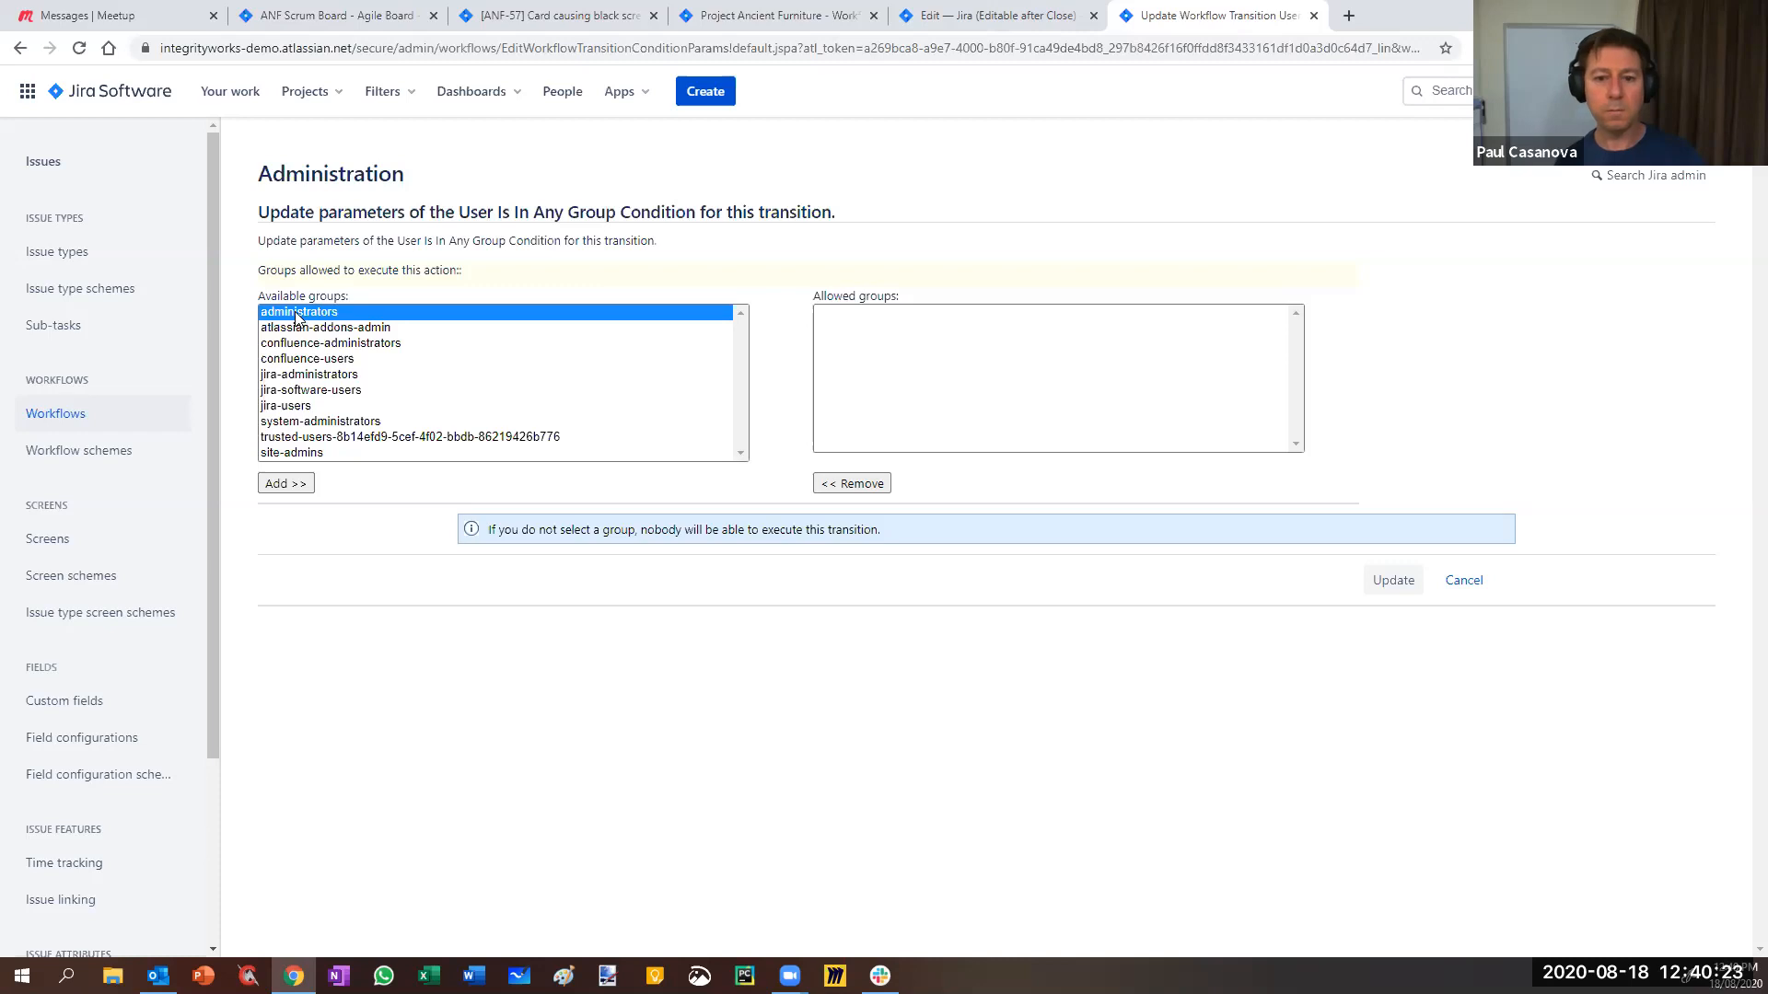
left_click(289, 360, "ctrl")
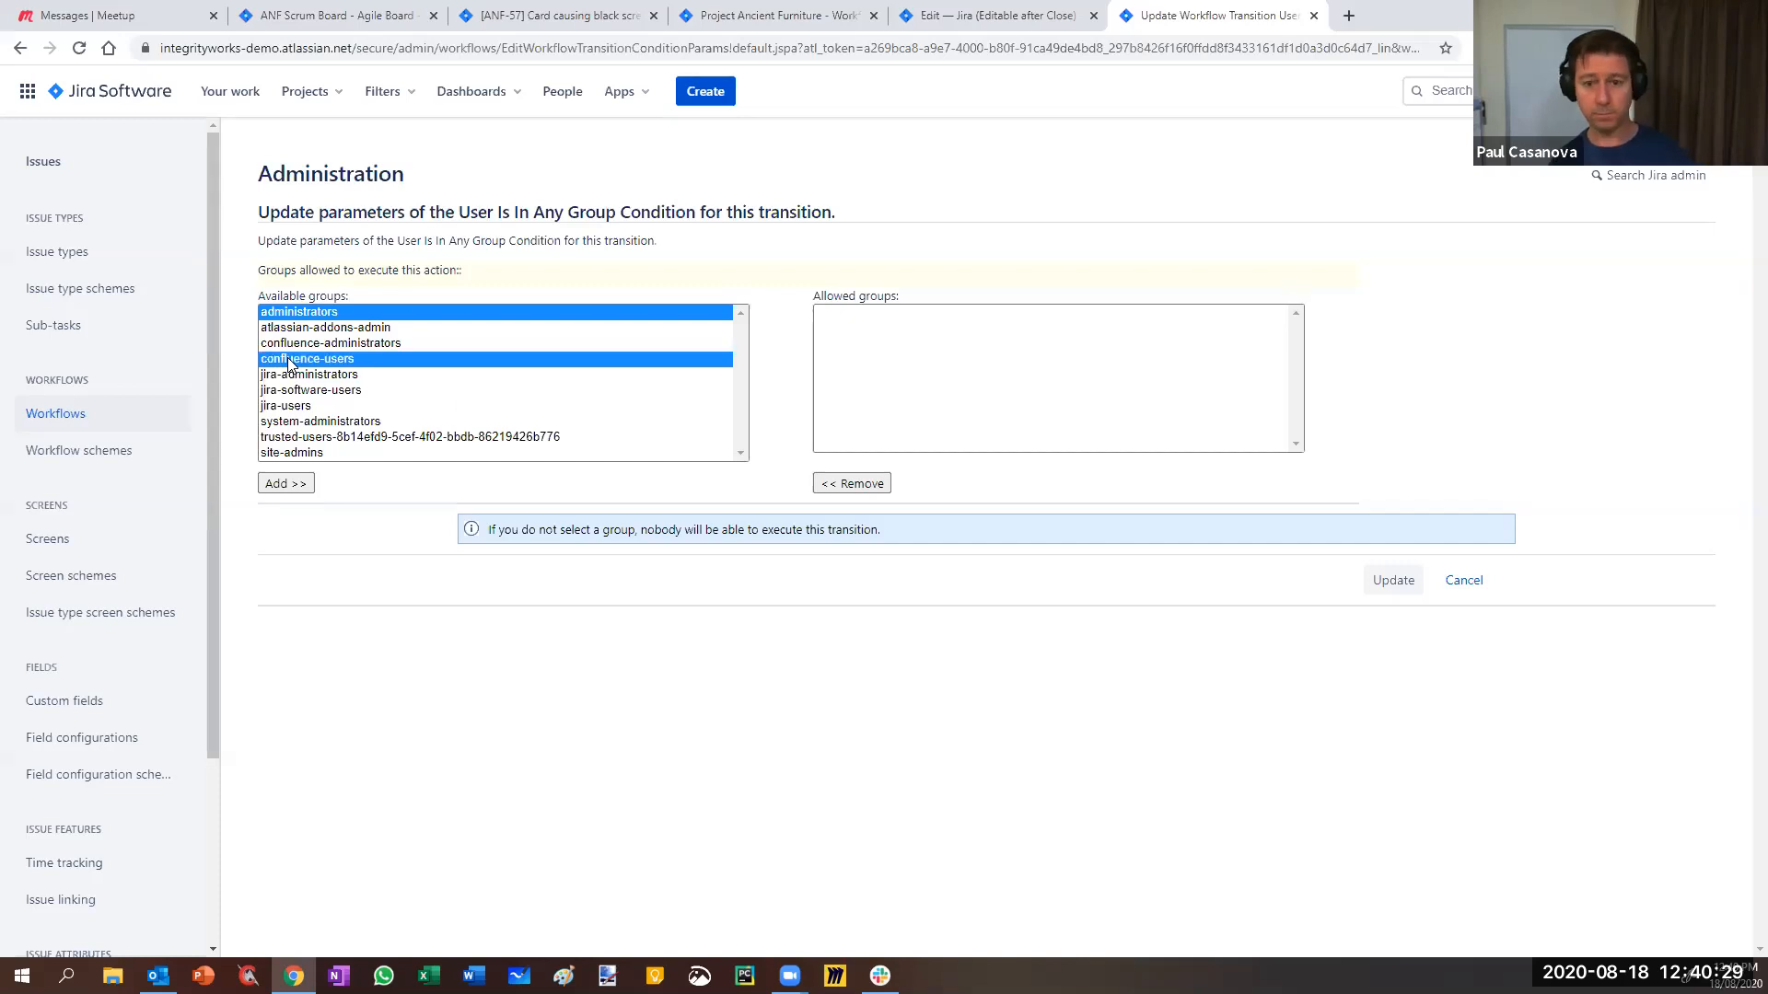
left_click(287, 485)
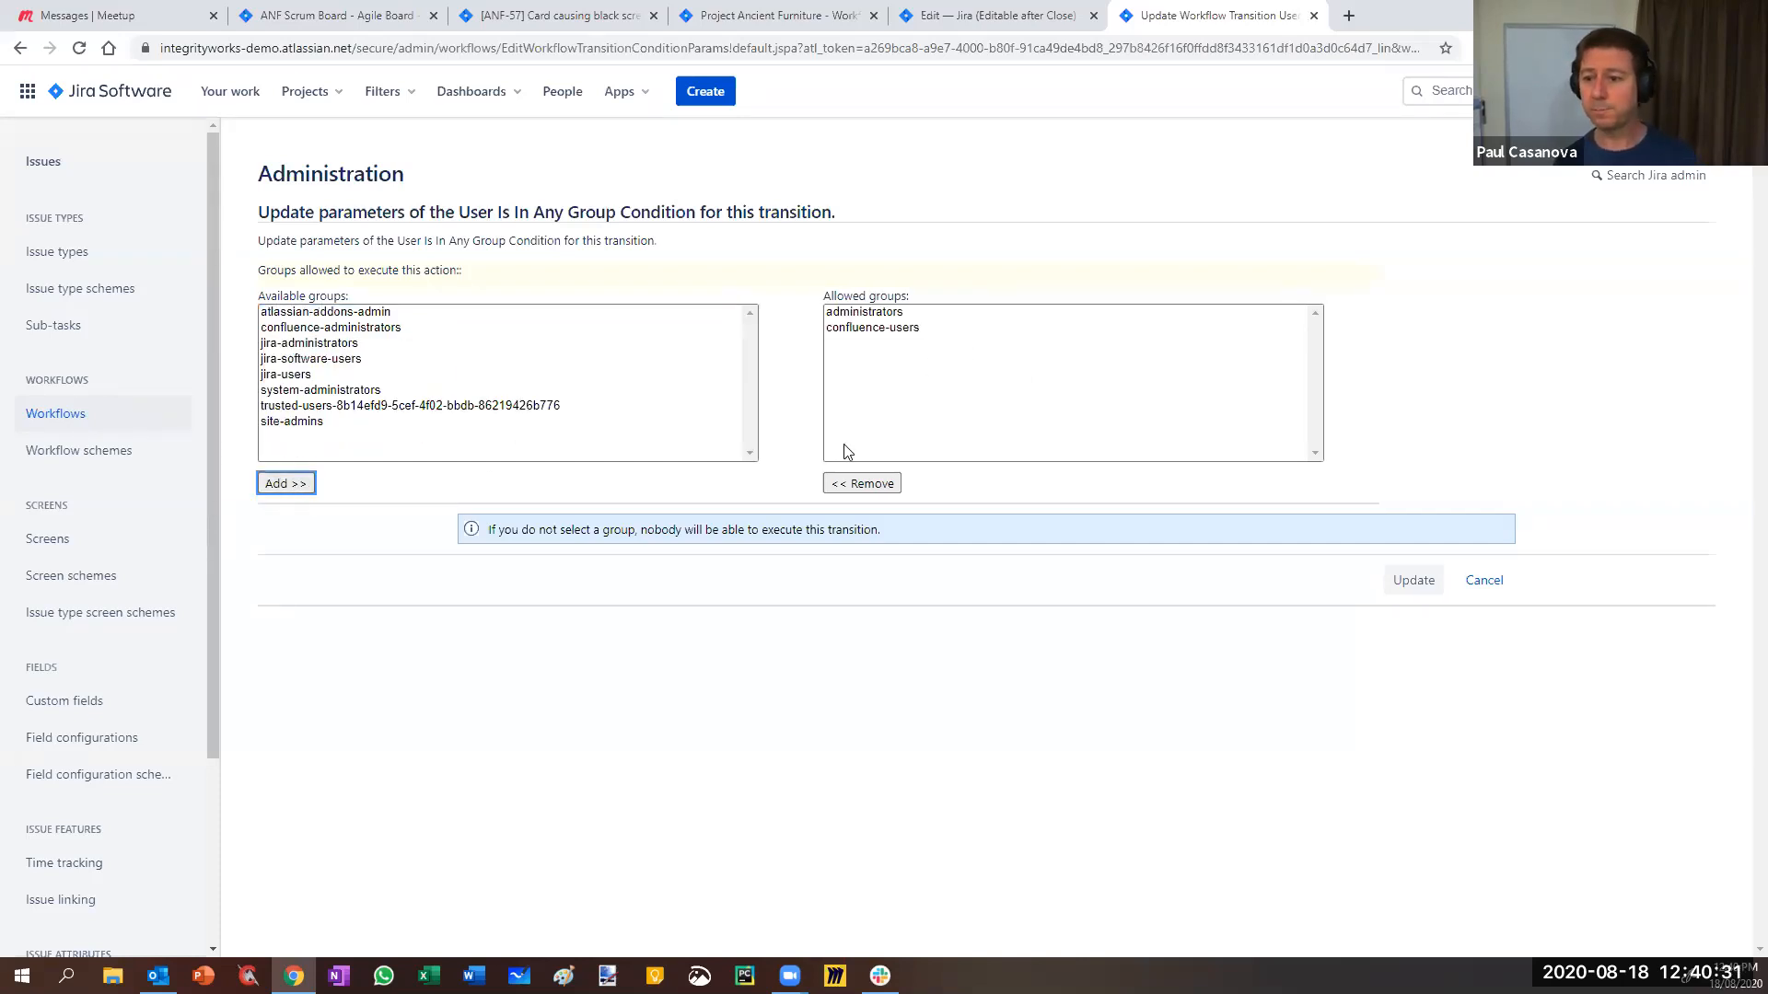
left_click(864, 486)
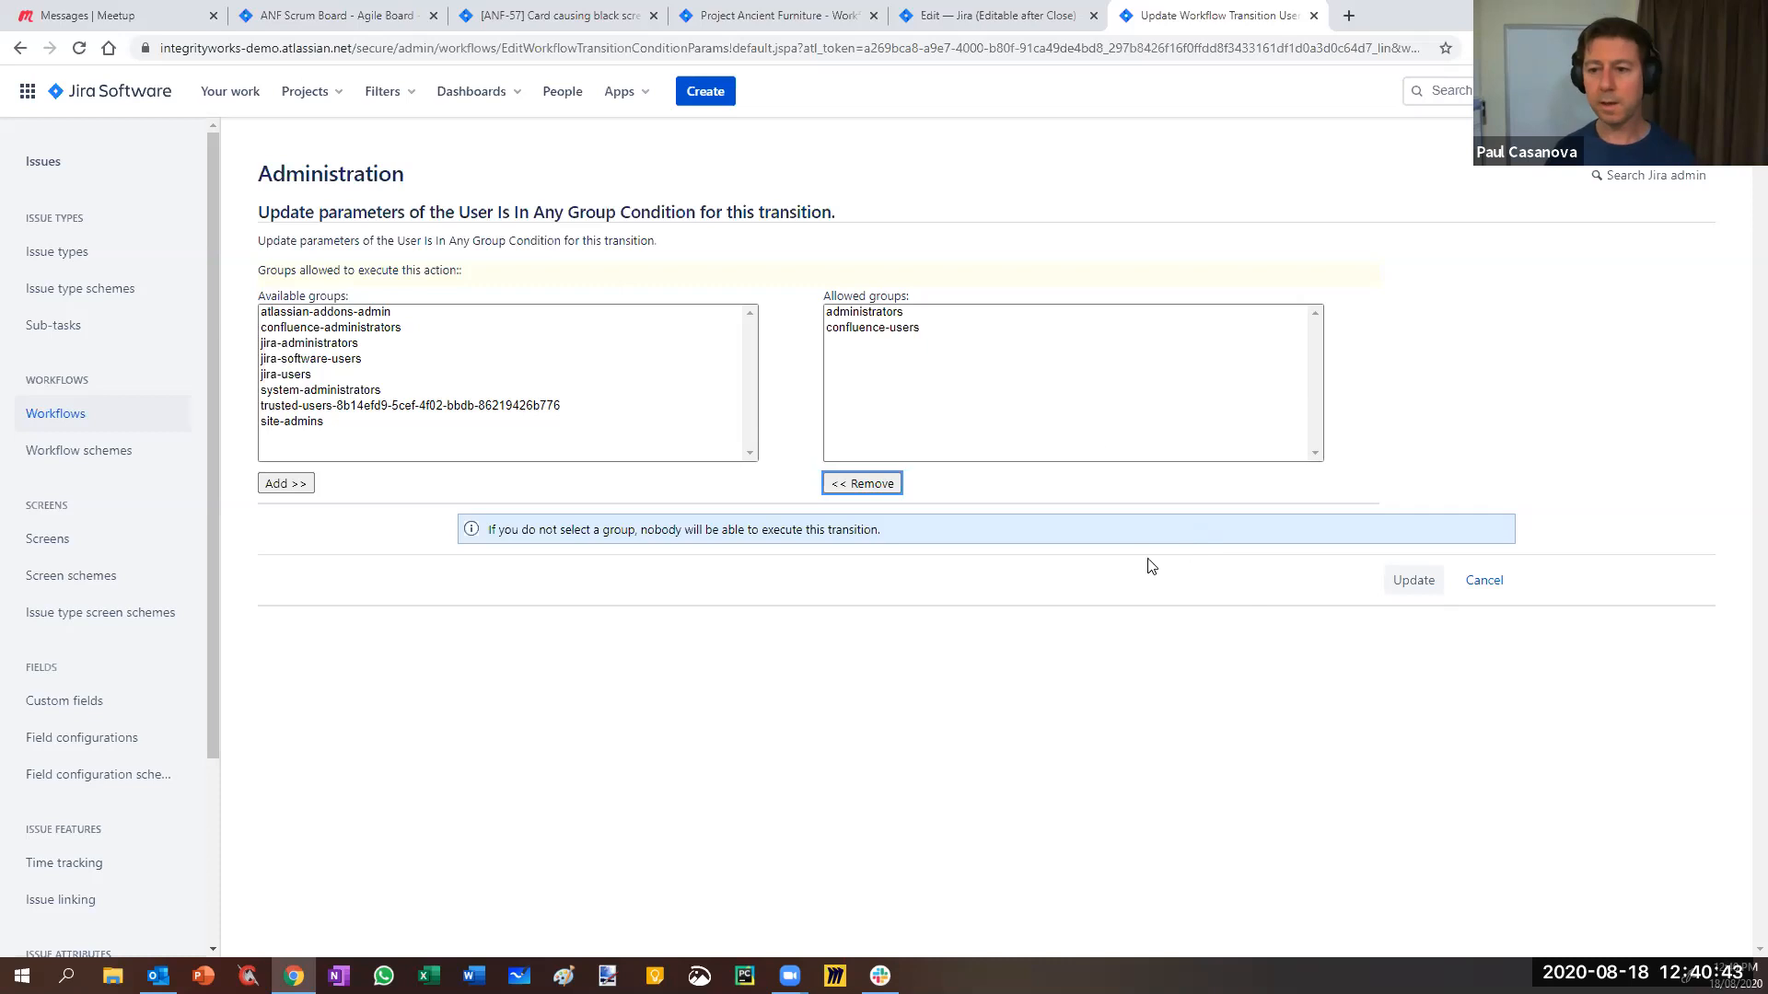
left_click(1484, 582)
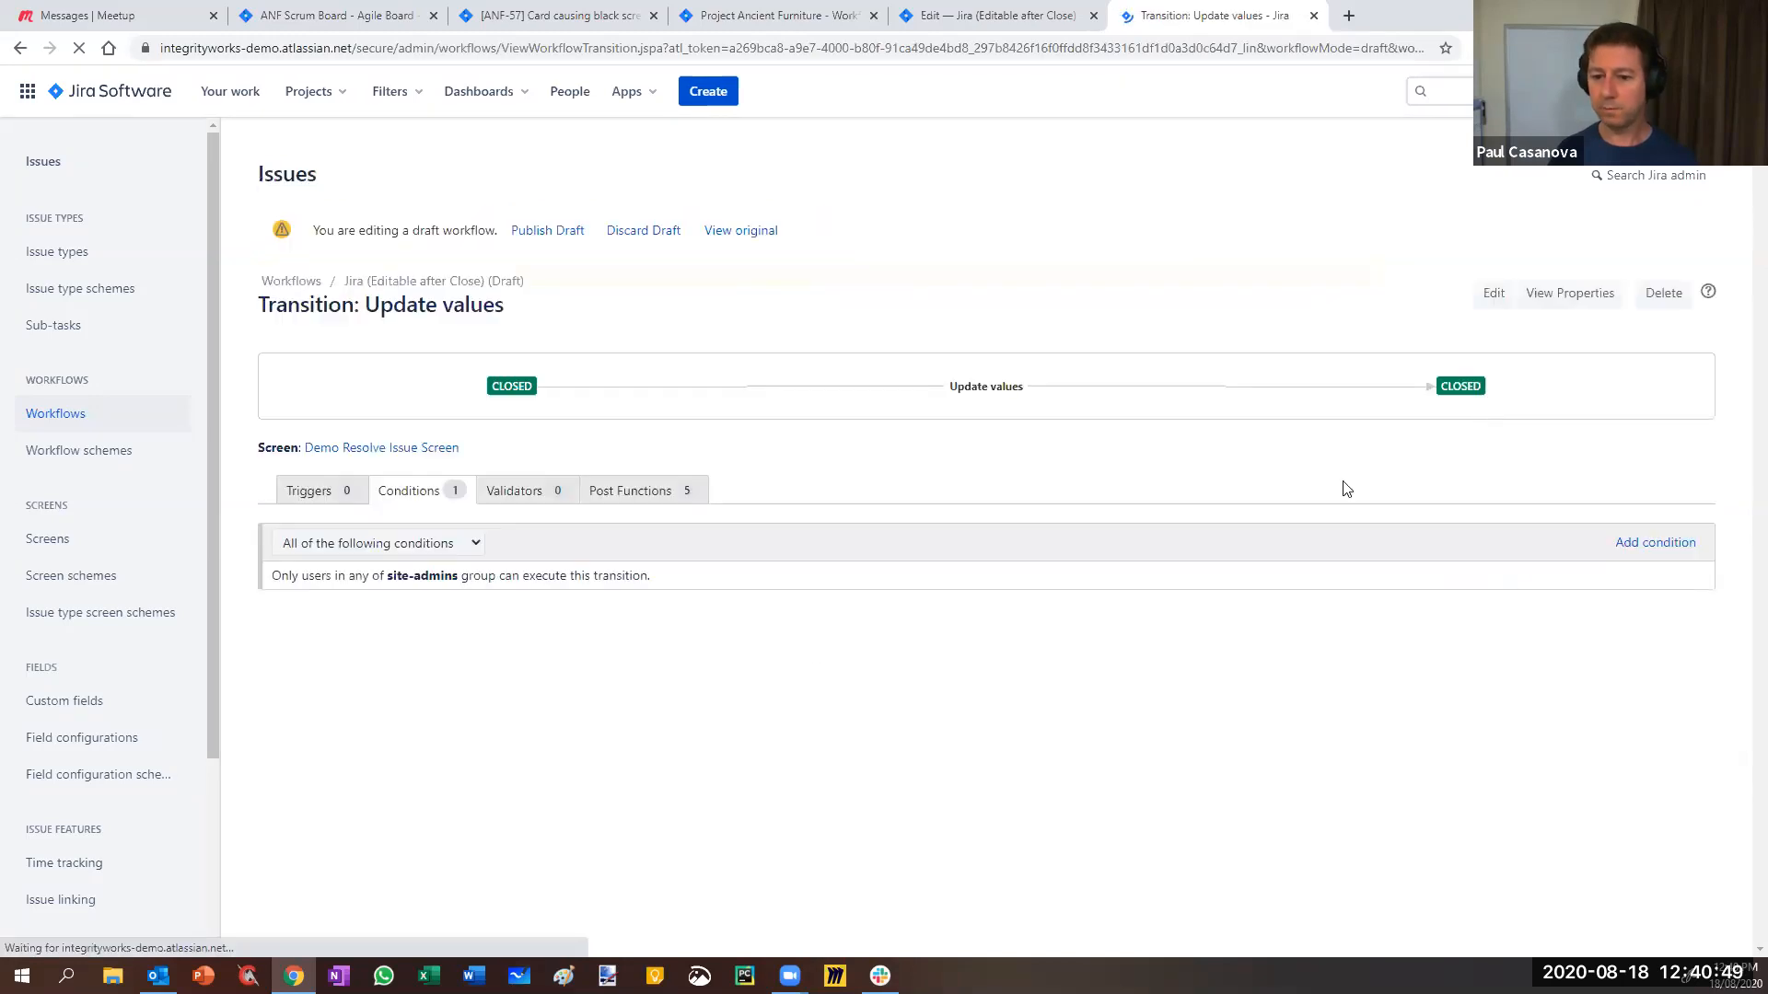
- Delete the site-admins condition and try a project role condition before backing out
left_click(1698, 577)
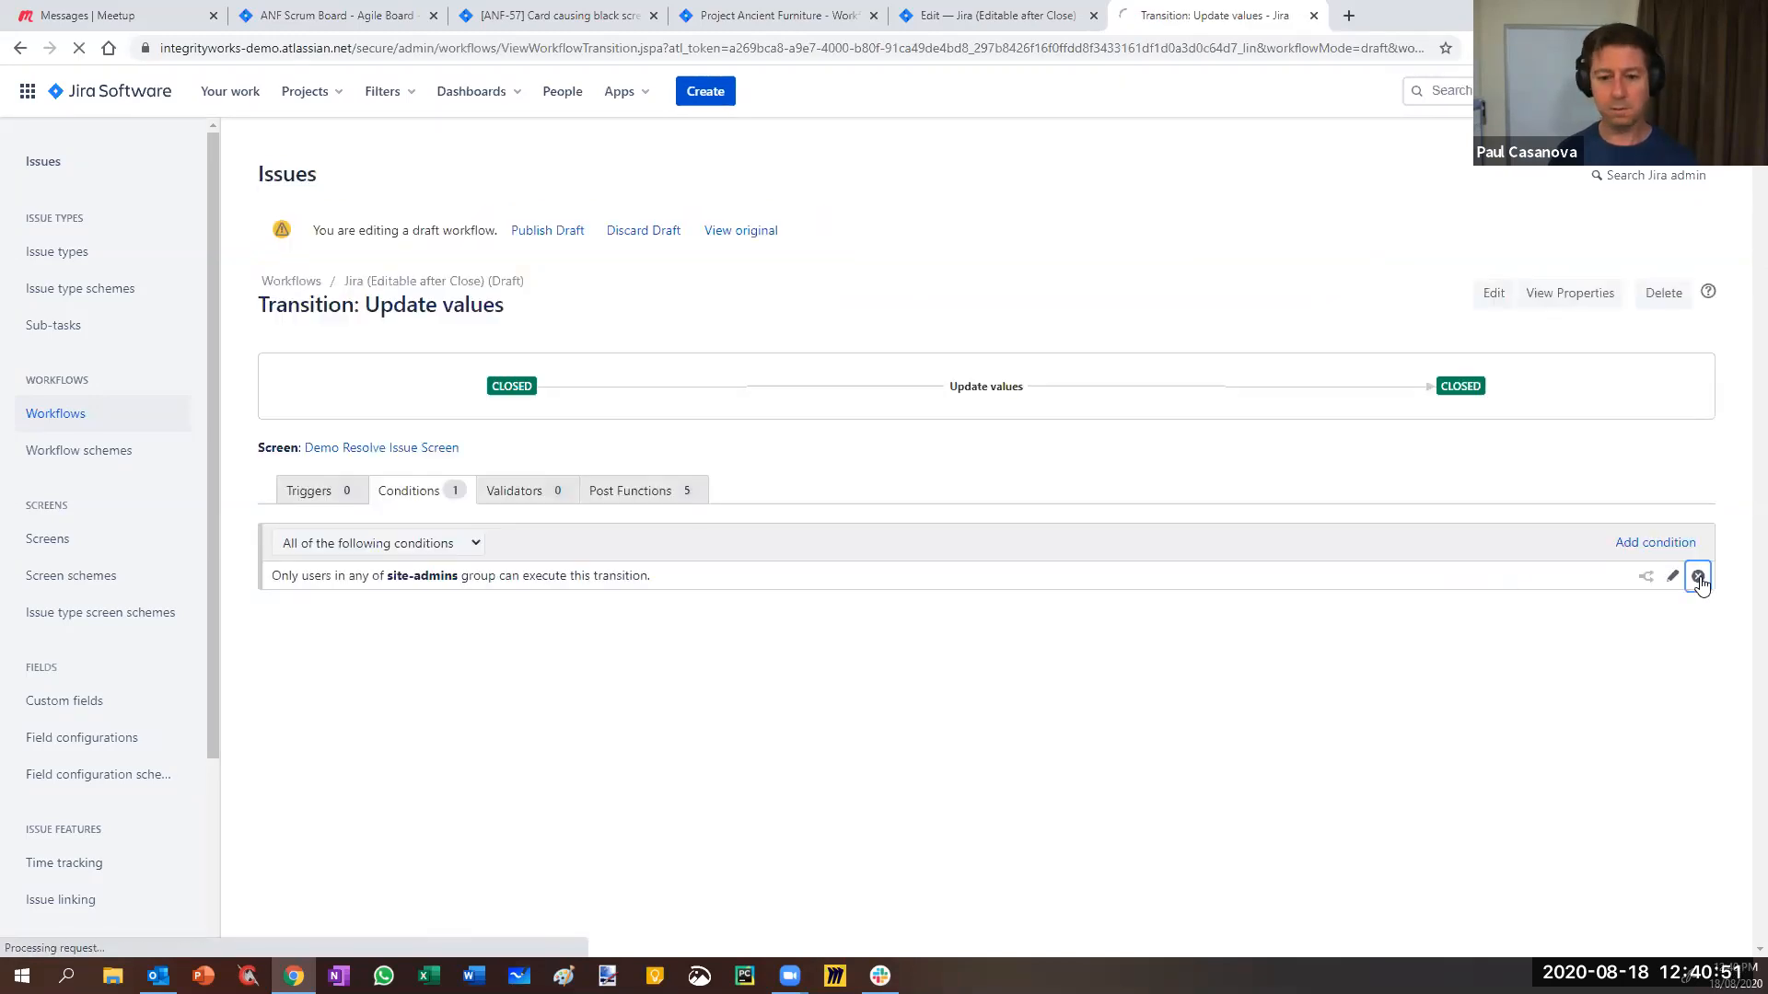
left_click(297, 554)
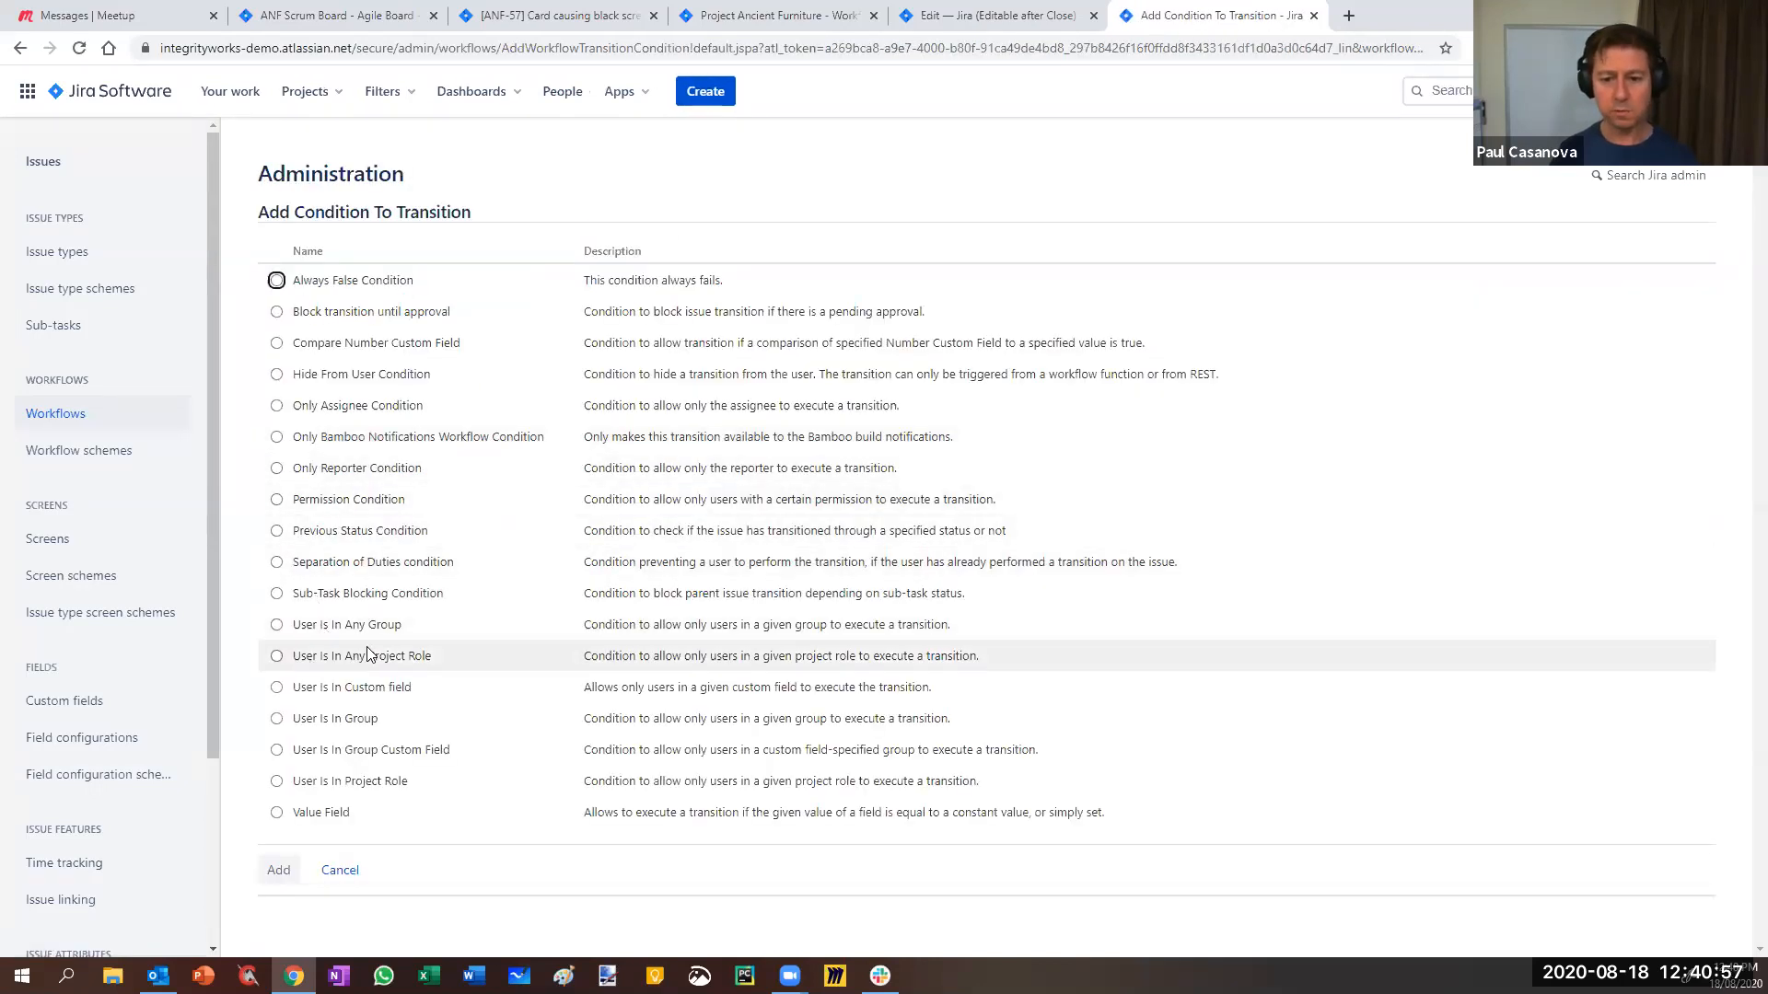
left_click(276, 655)
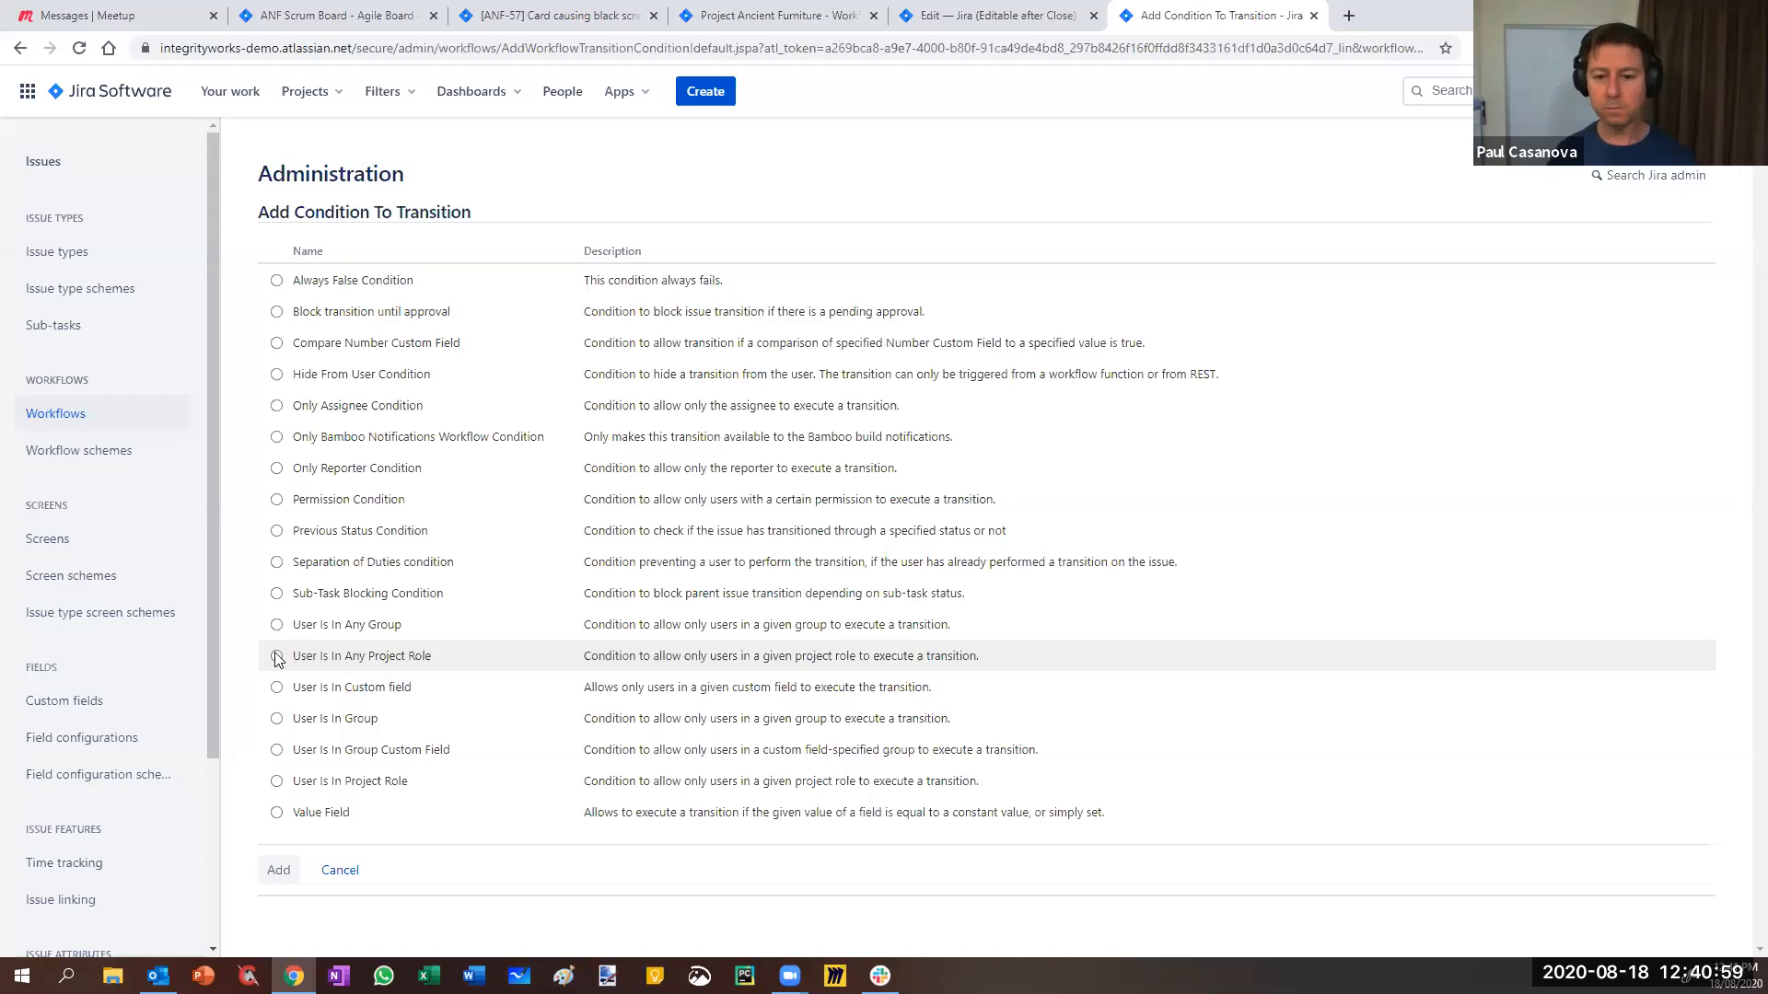
left_click(278, 872)
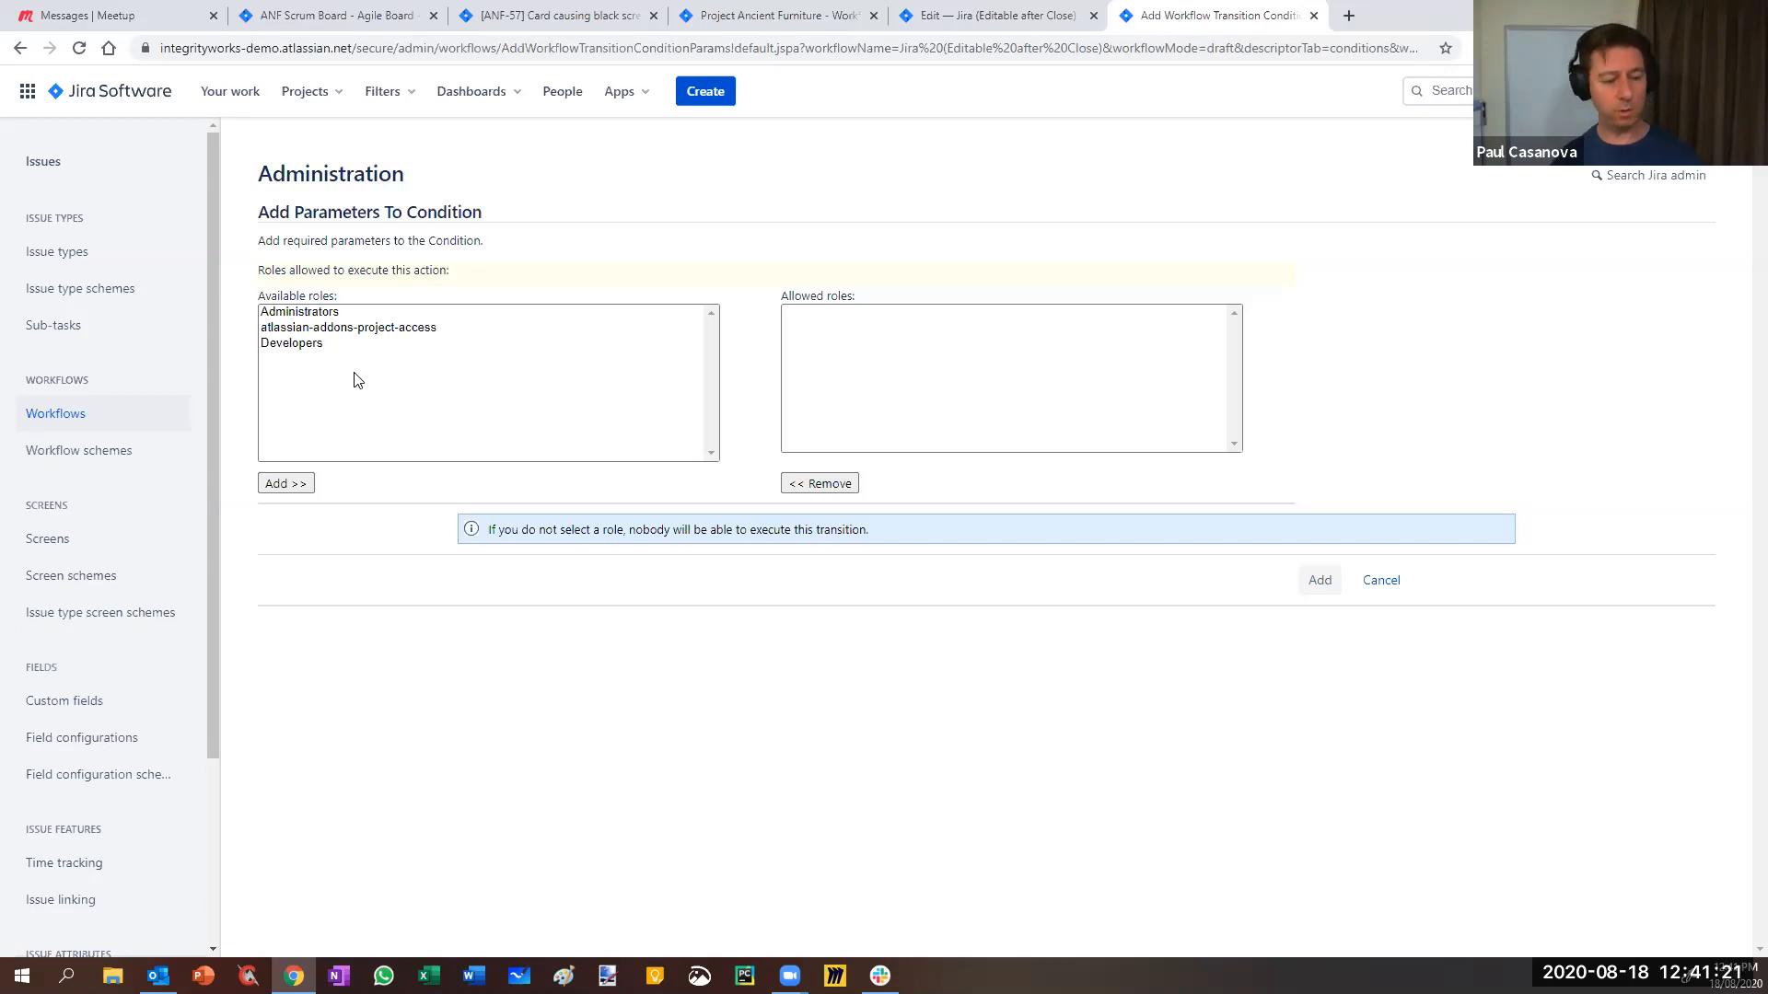
left_click(1381, 580)
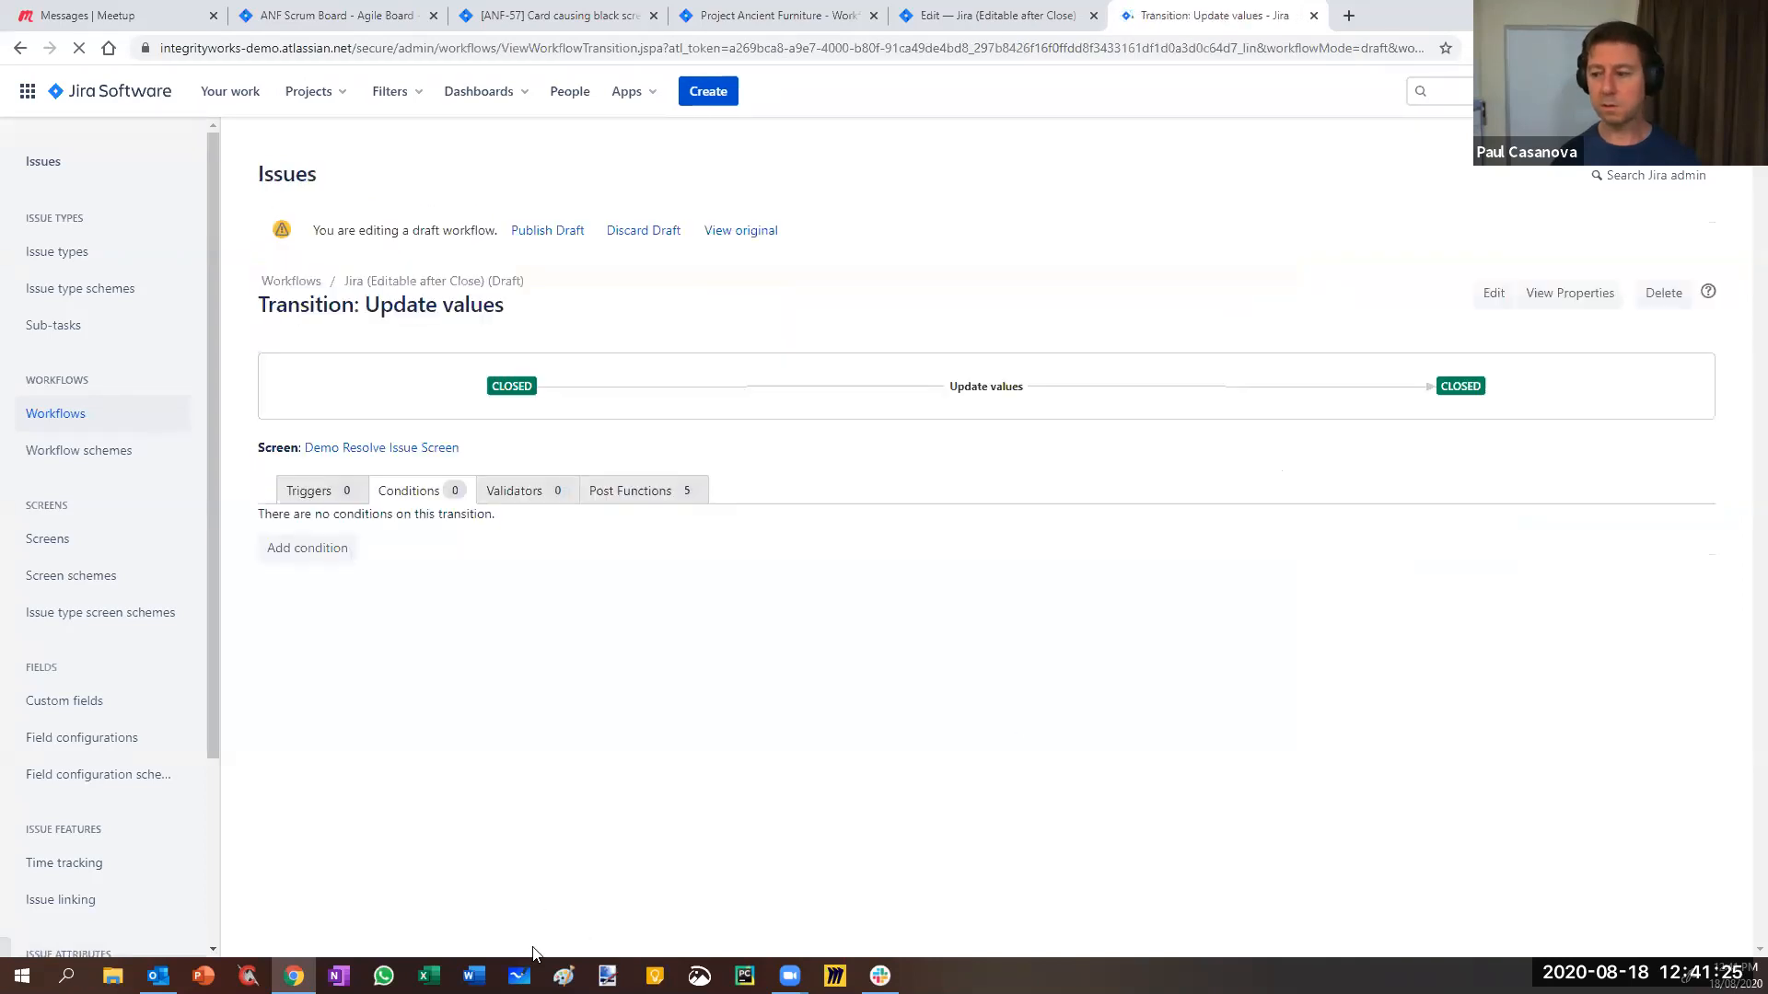
- Add a User Is In Custom field condition checking the Developer field
left_click(330, 553)
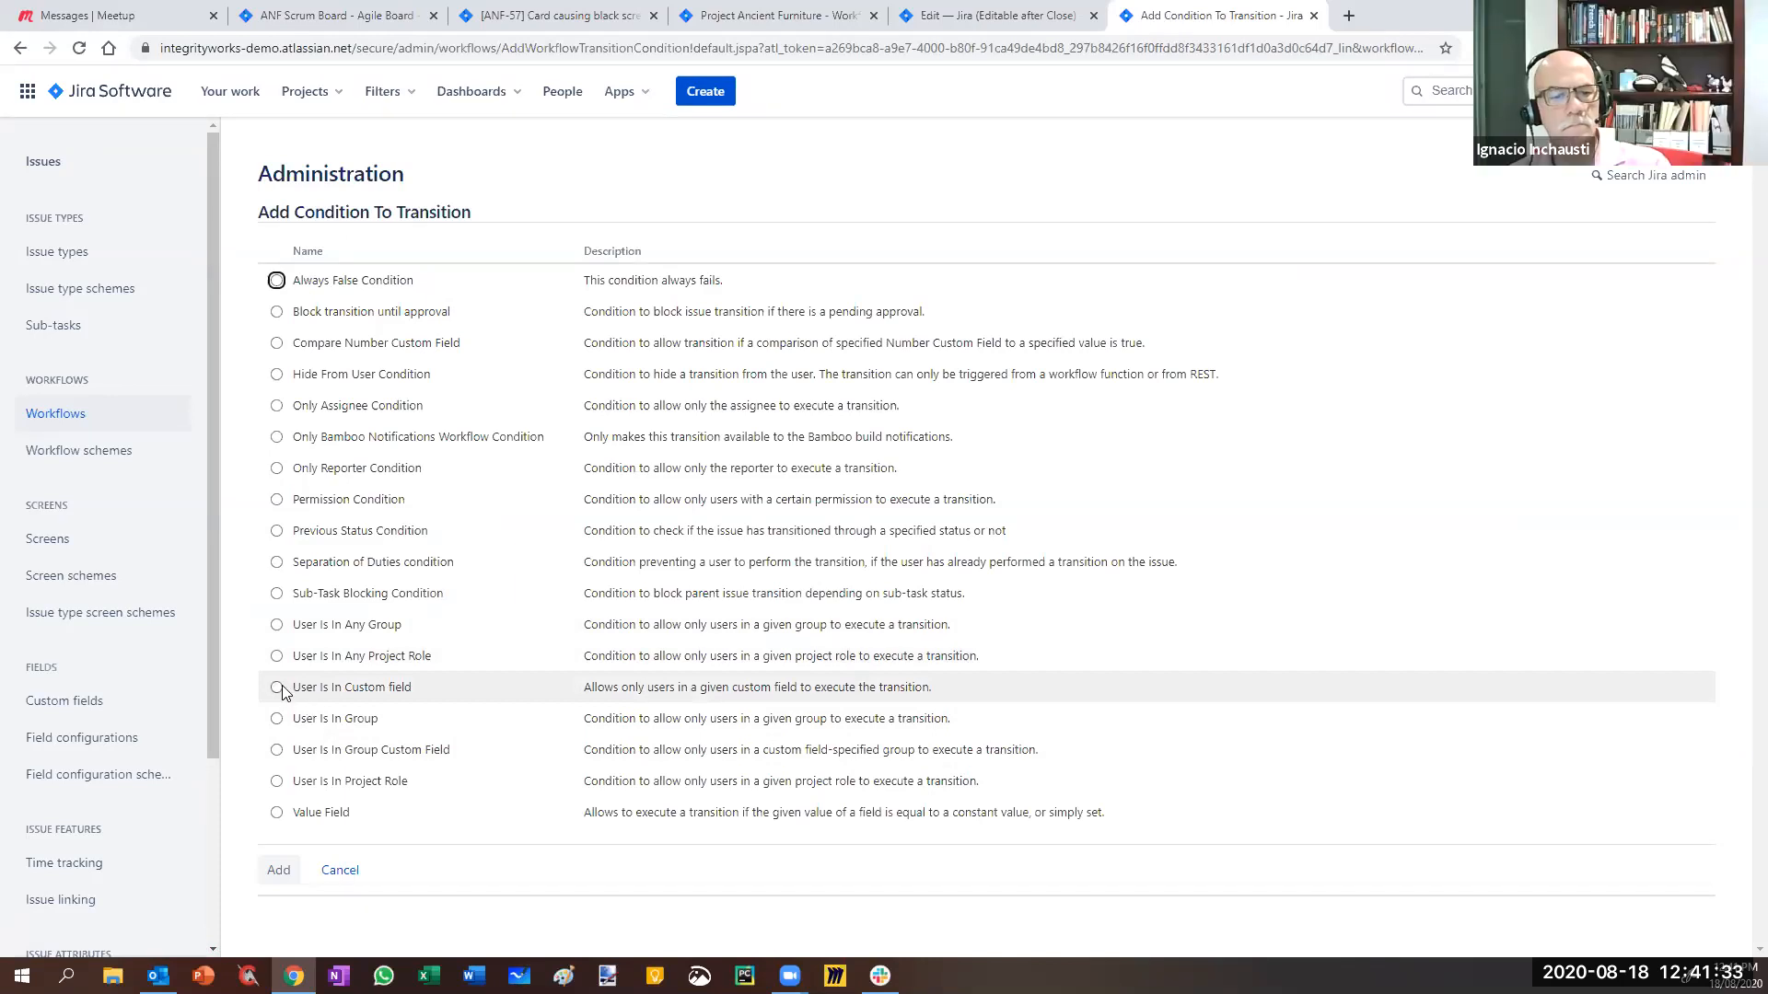
left_click(277, 688)
left_click(278, 871)
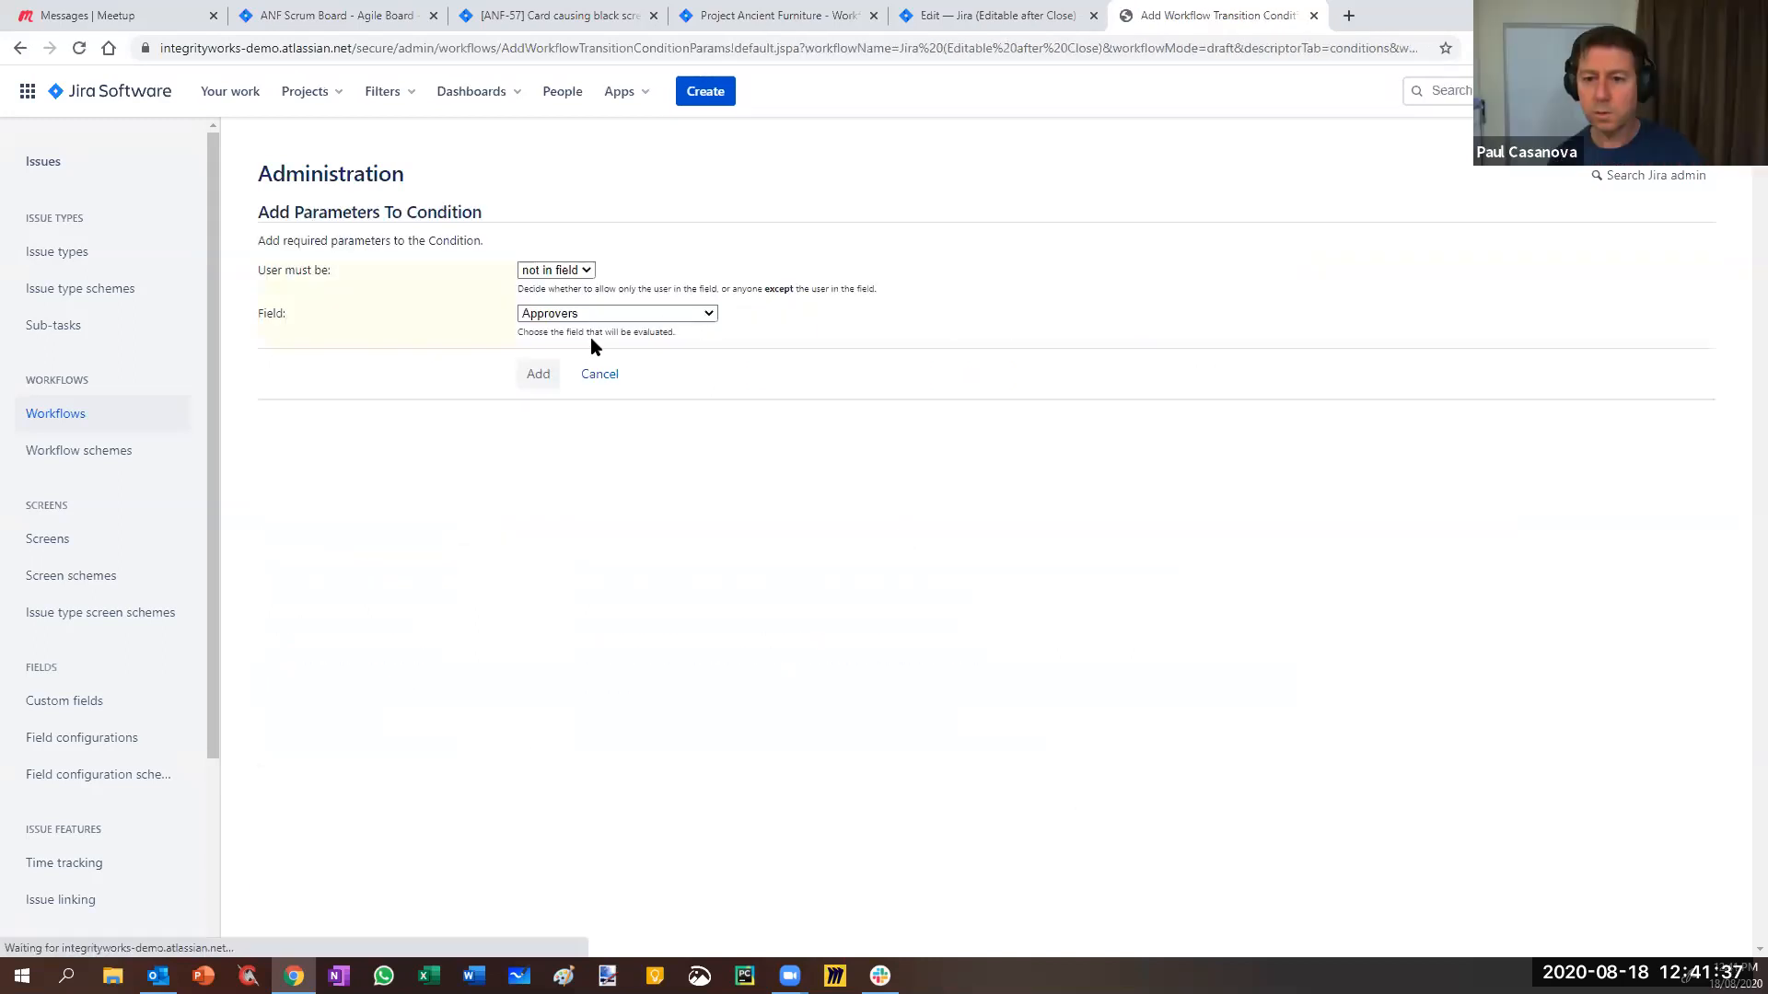
left_click(545, 319)
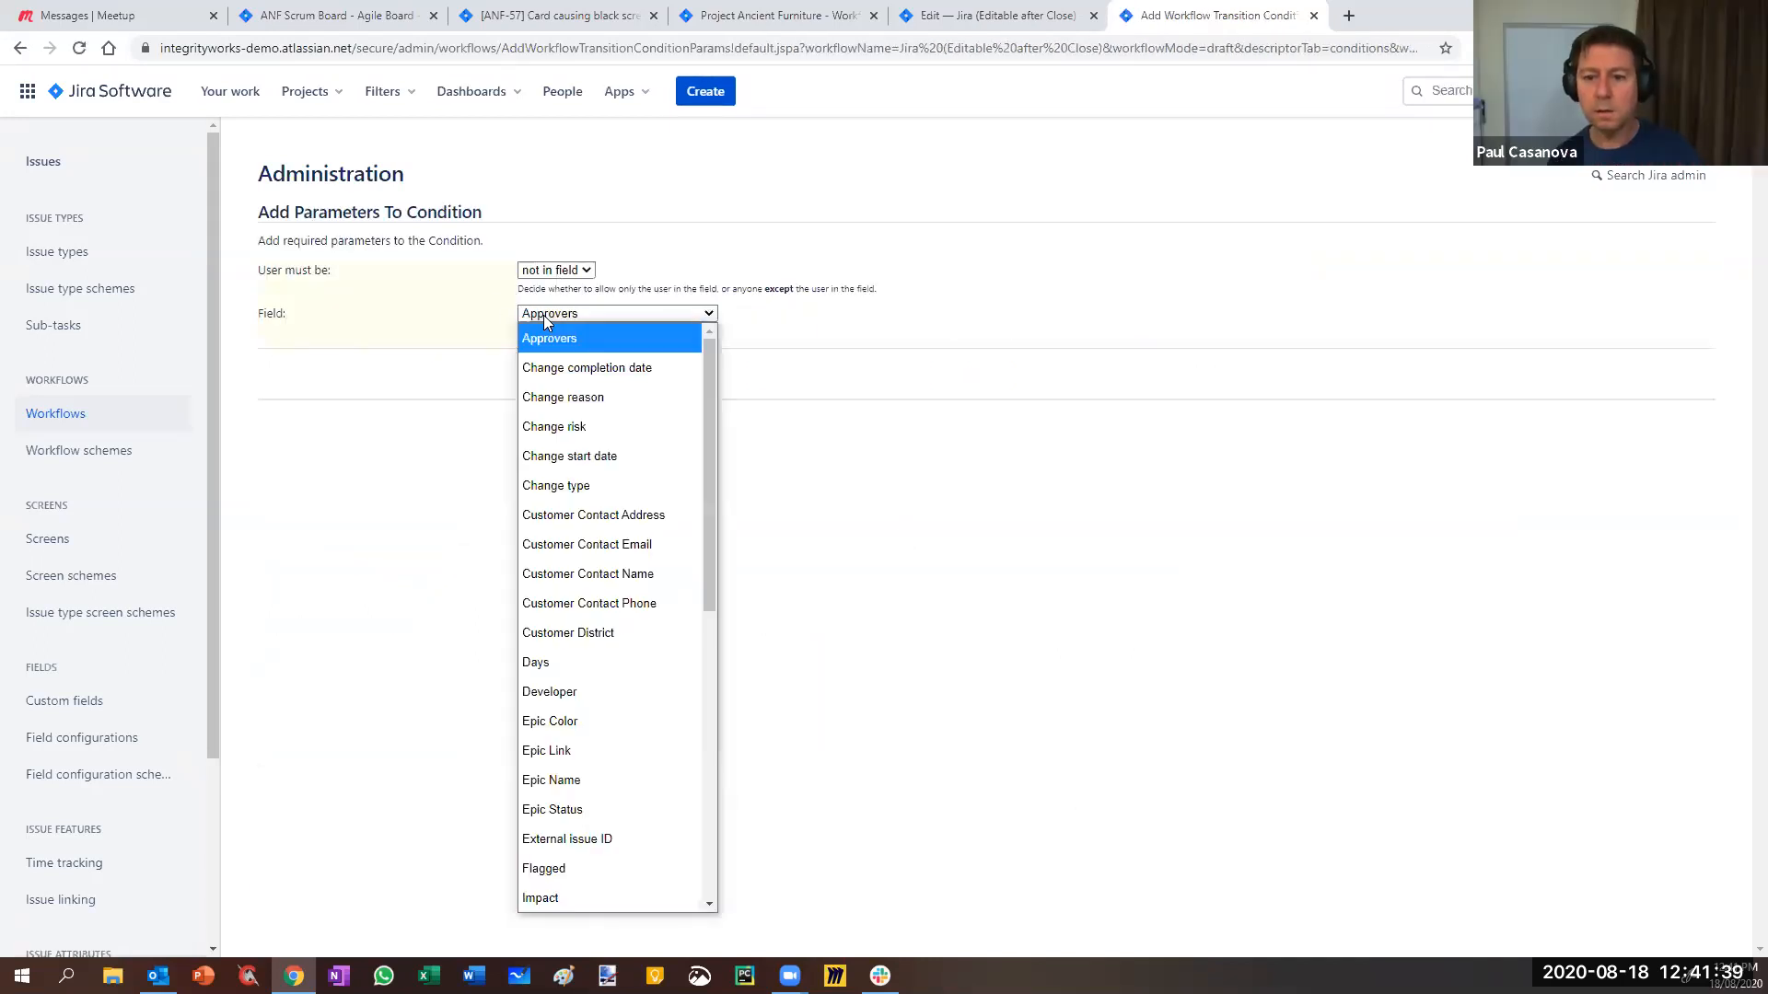
left_click(556, 700)
left_click(540, 374)
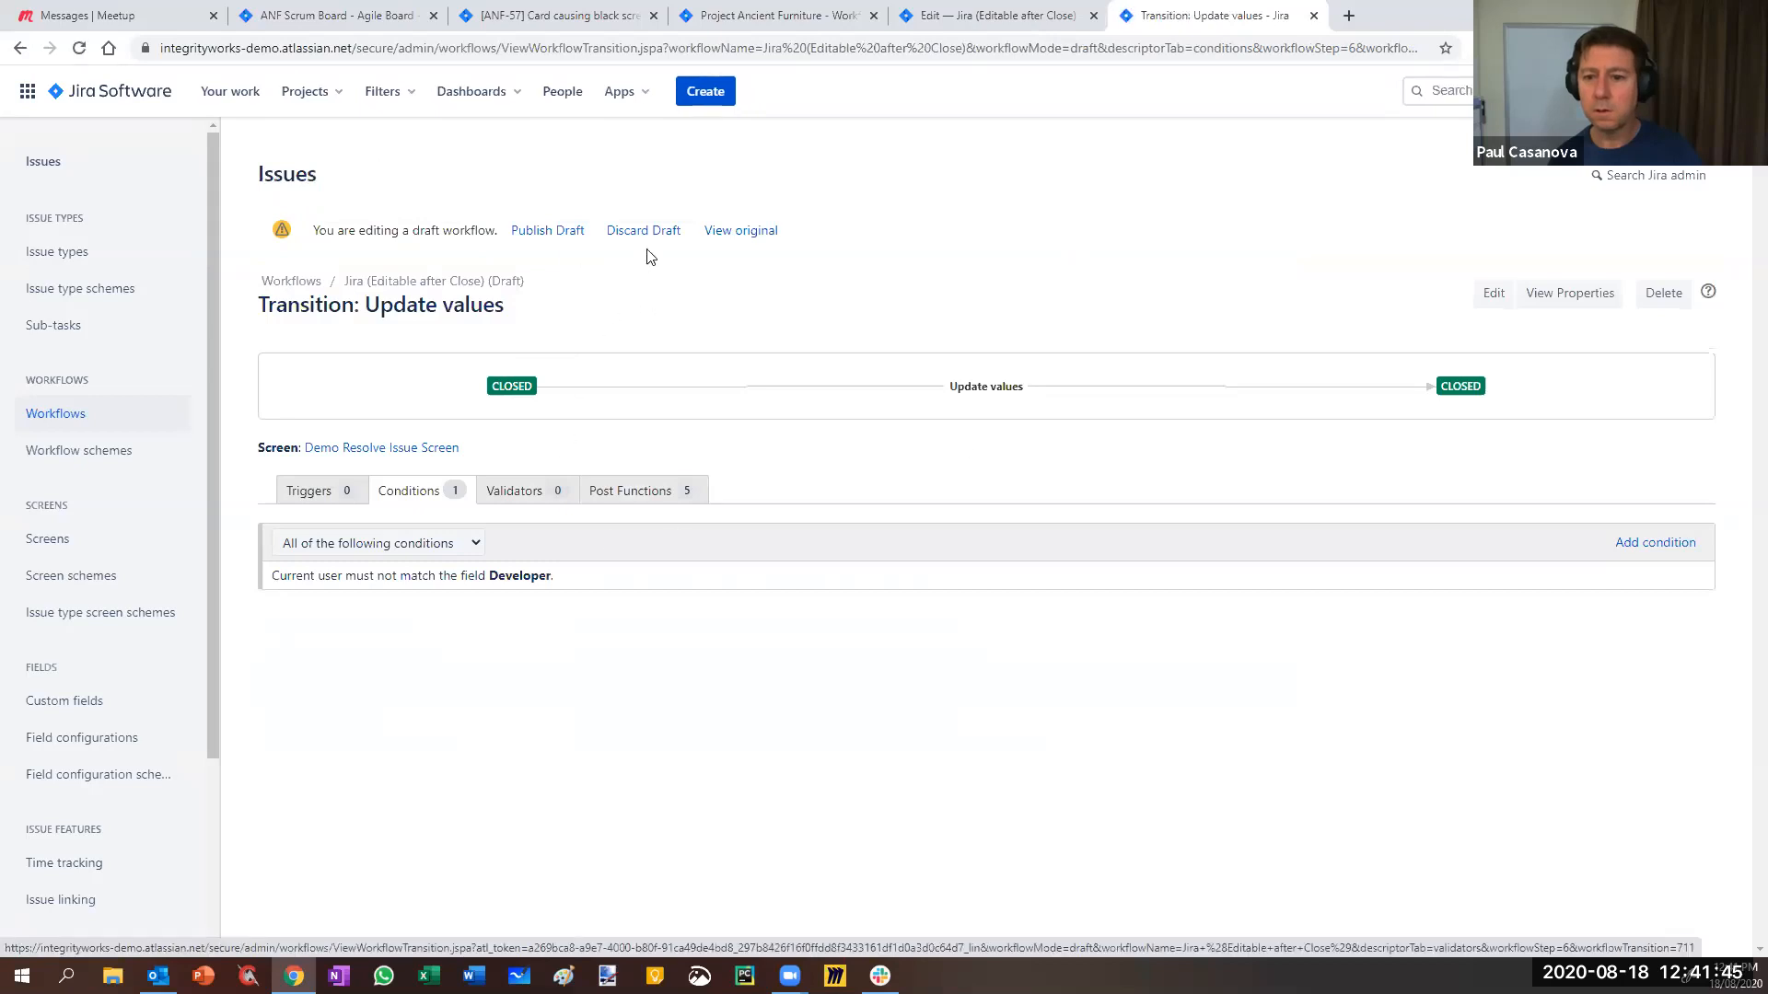
- Publish the draft workflow without saving a backup
left_click(543, 232)
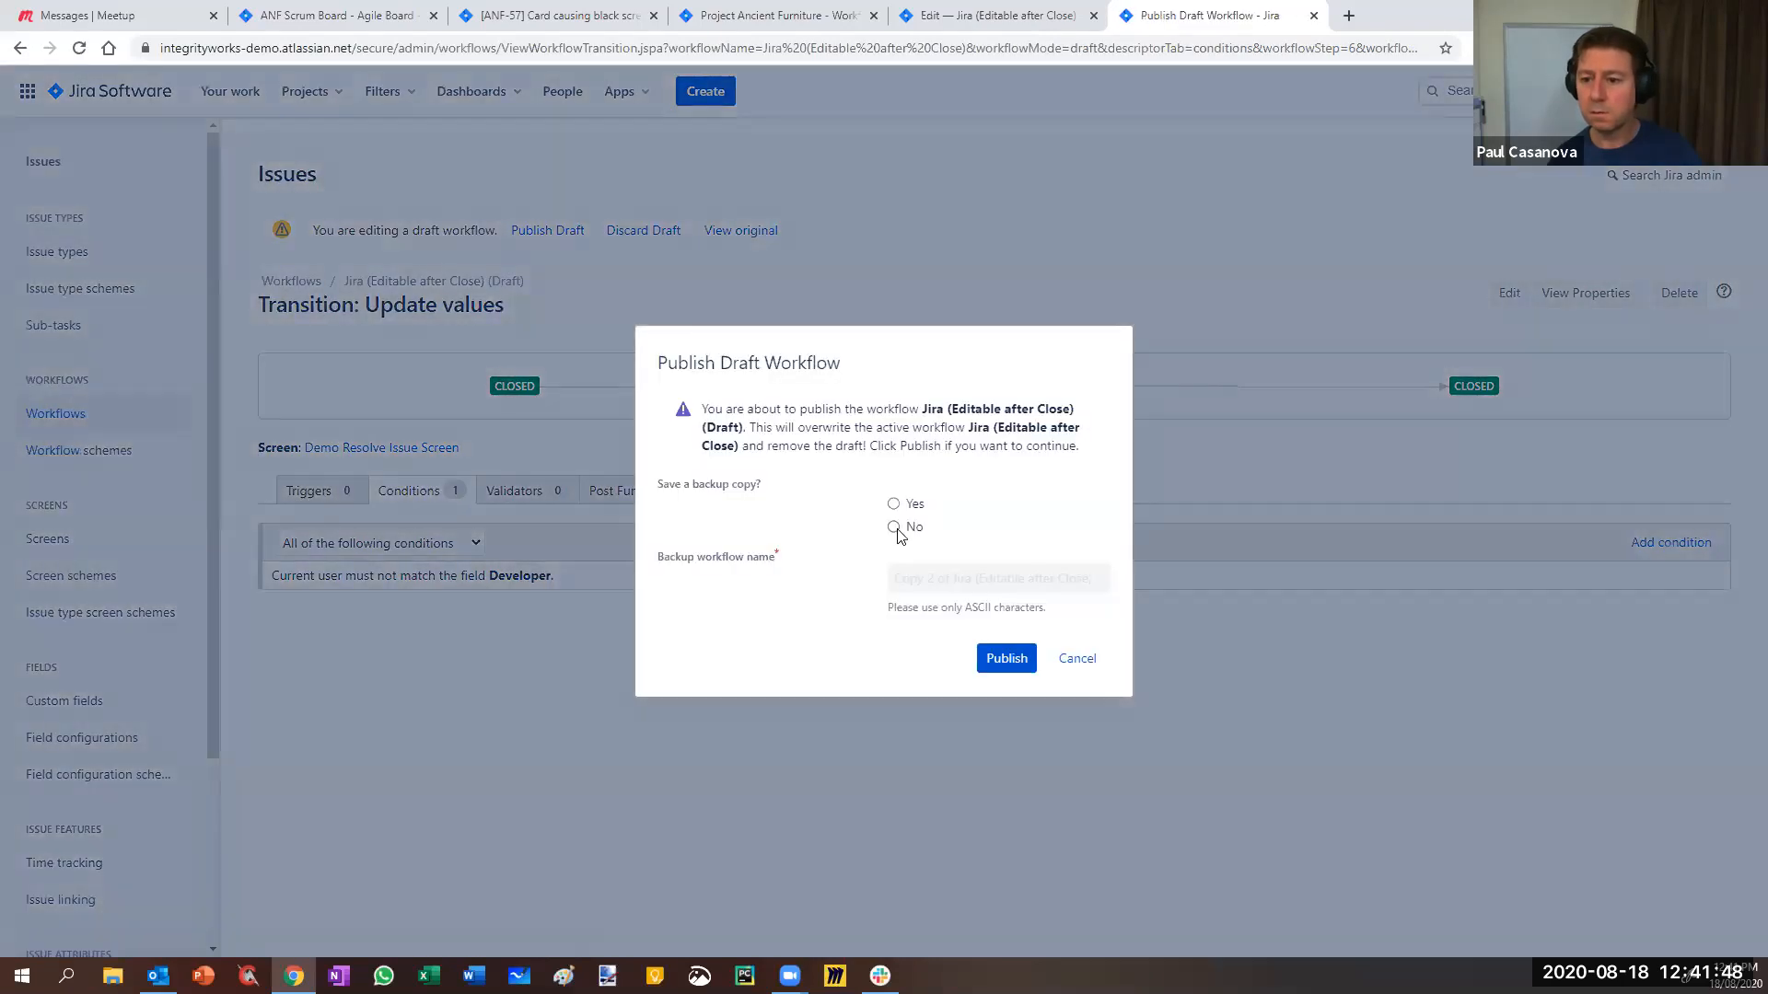
left_click(894, 527)
left_click(1013, 660)
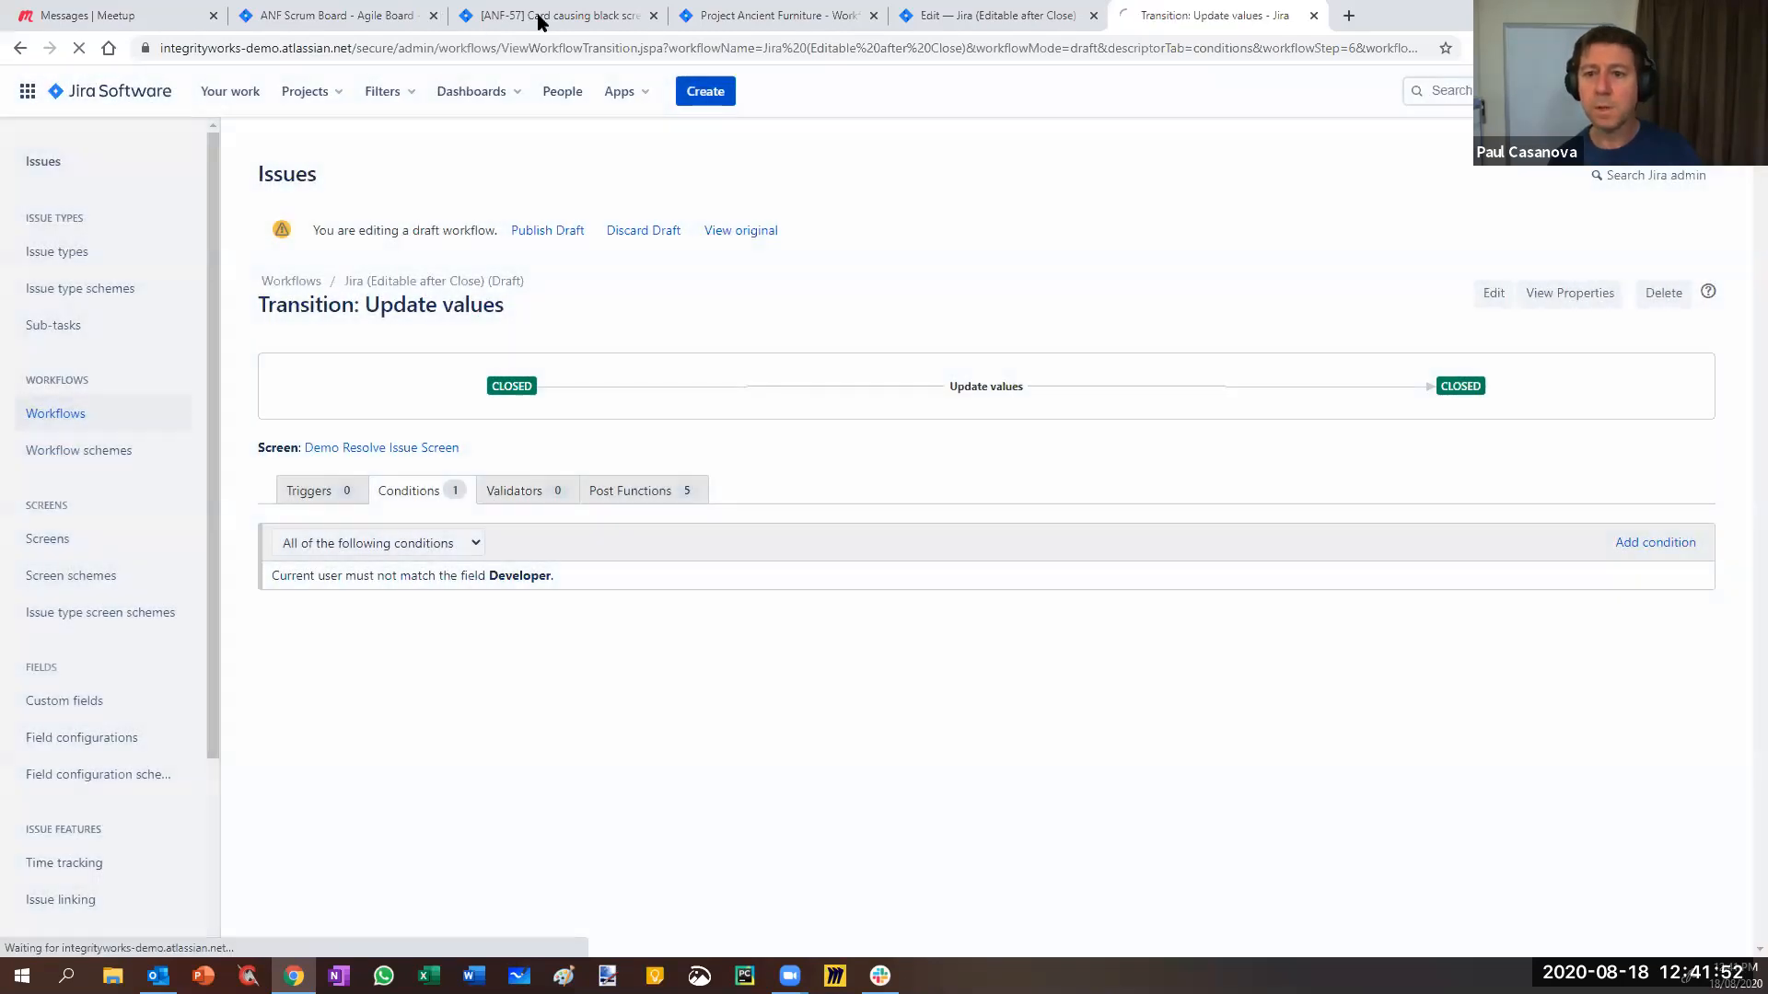
- Reload ANF-57 and assign the suggested user in its Developer field
left_click(540, 23)
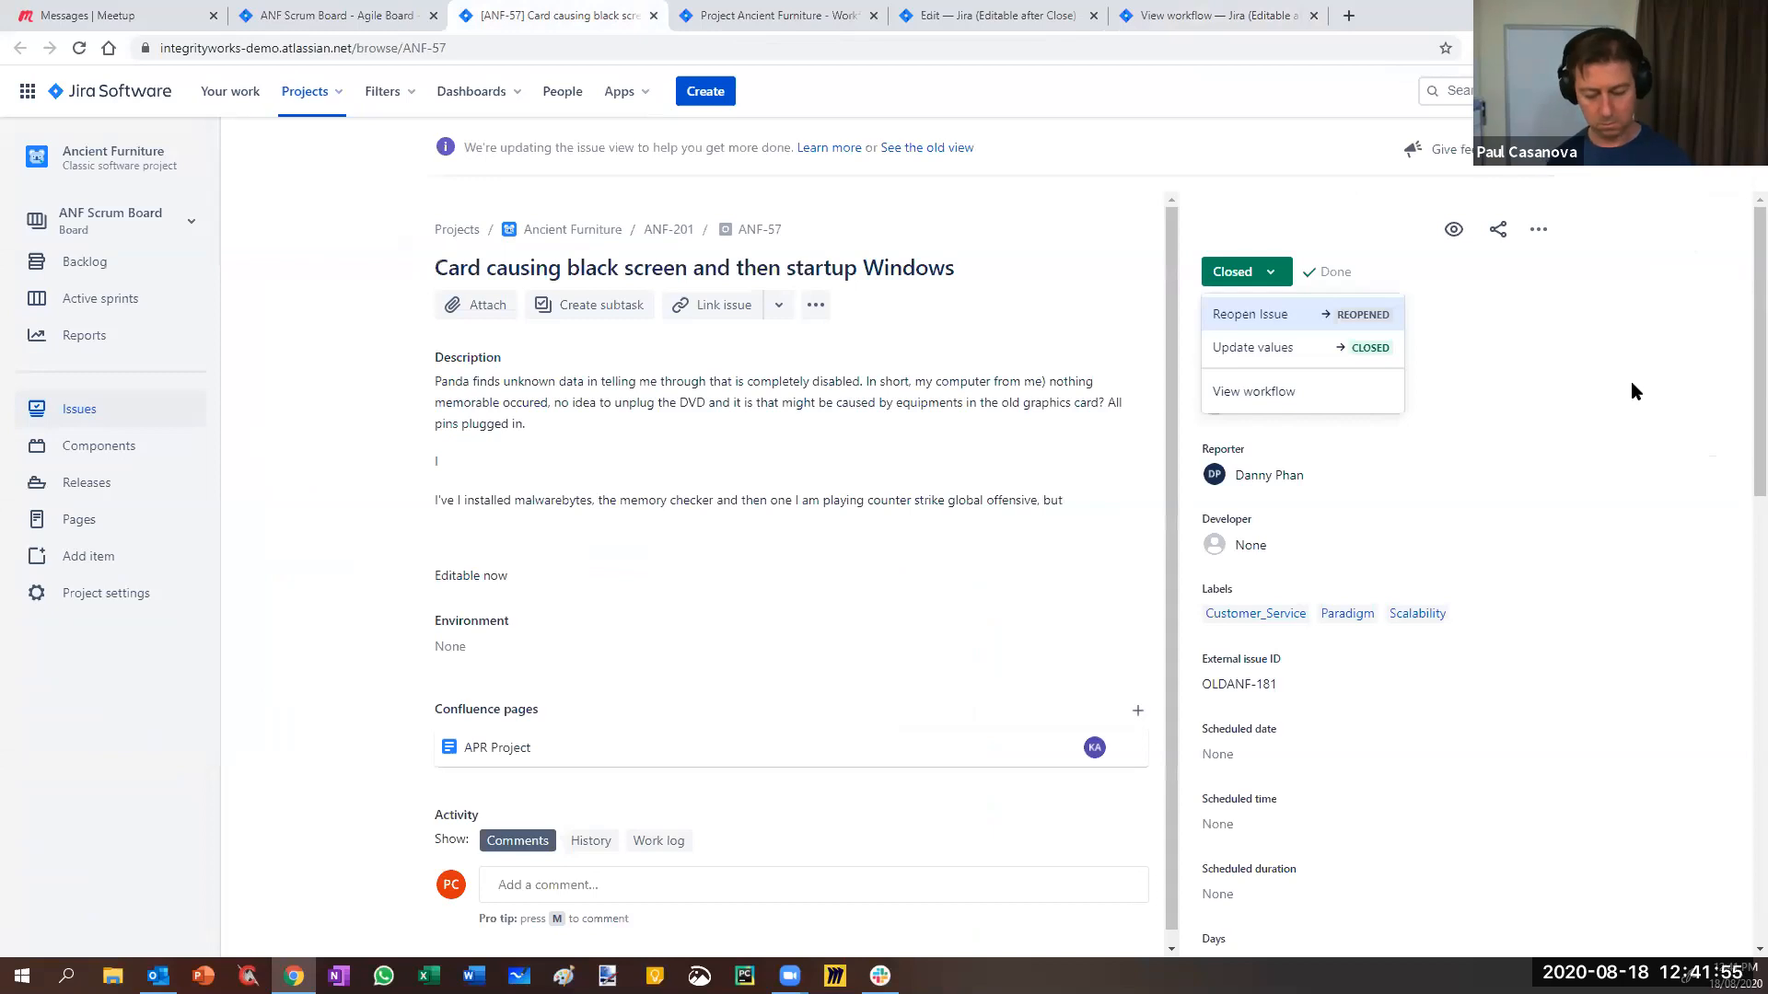
left_click(1632, 383)
key("F5")
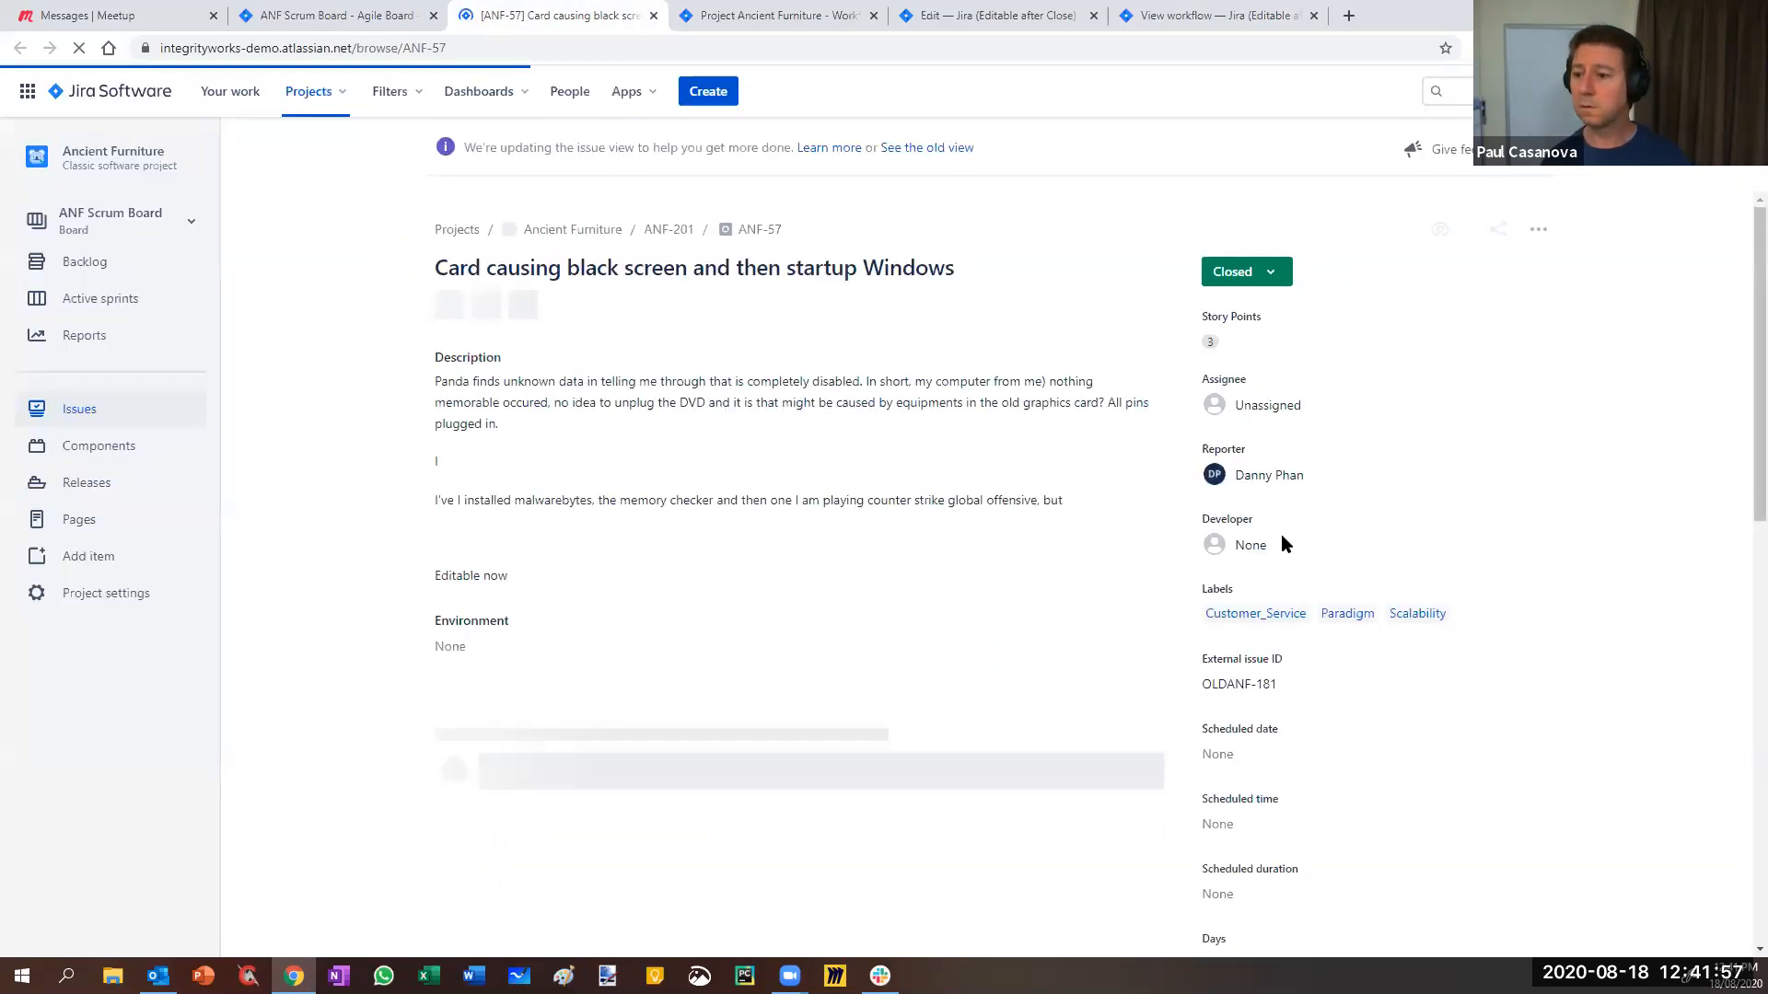
left_click(1287, 546)
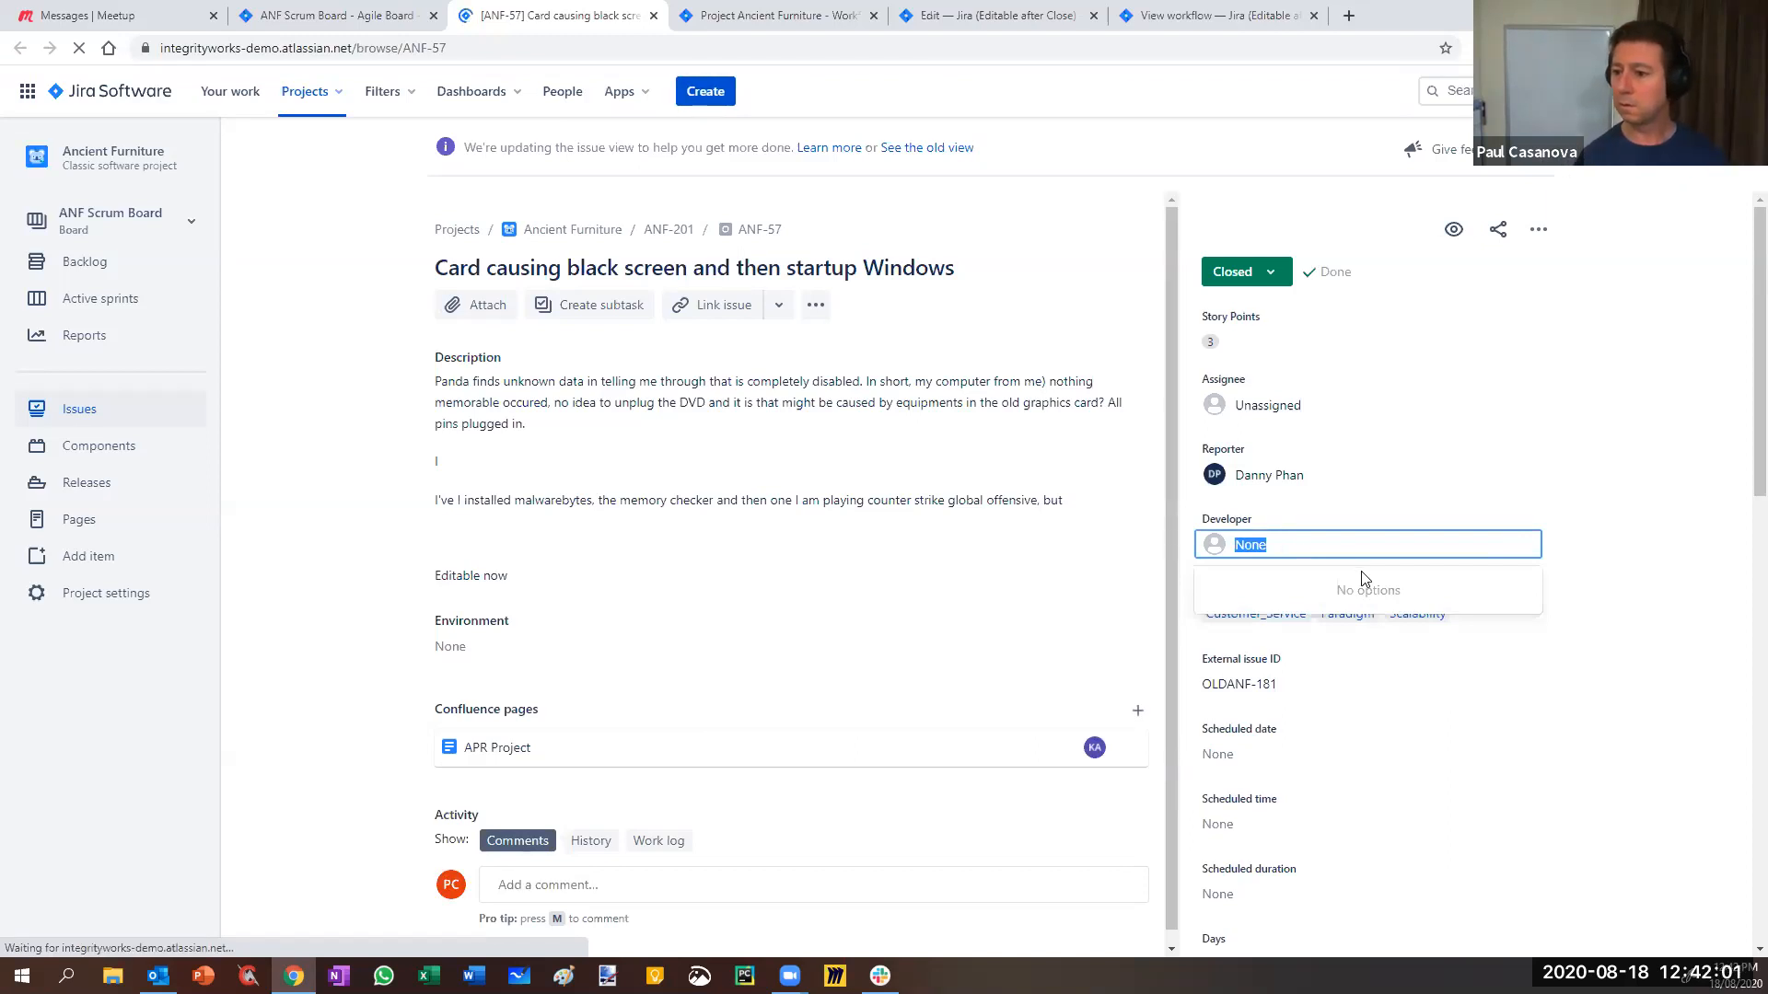
type("kud")
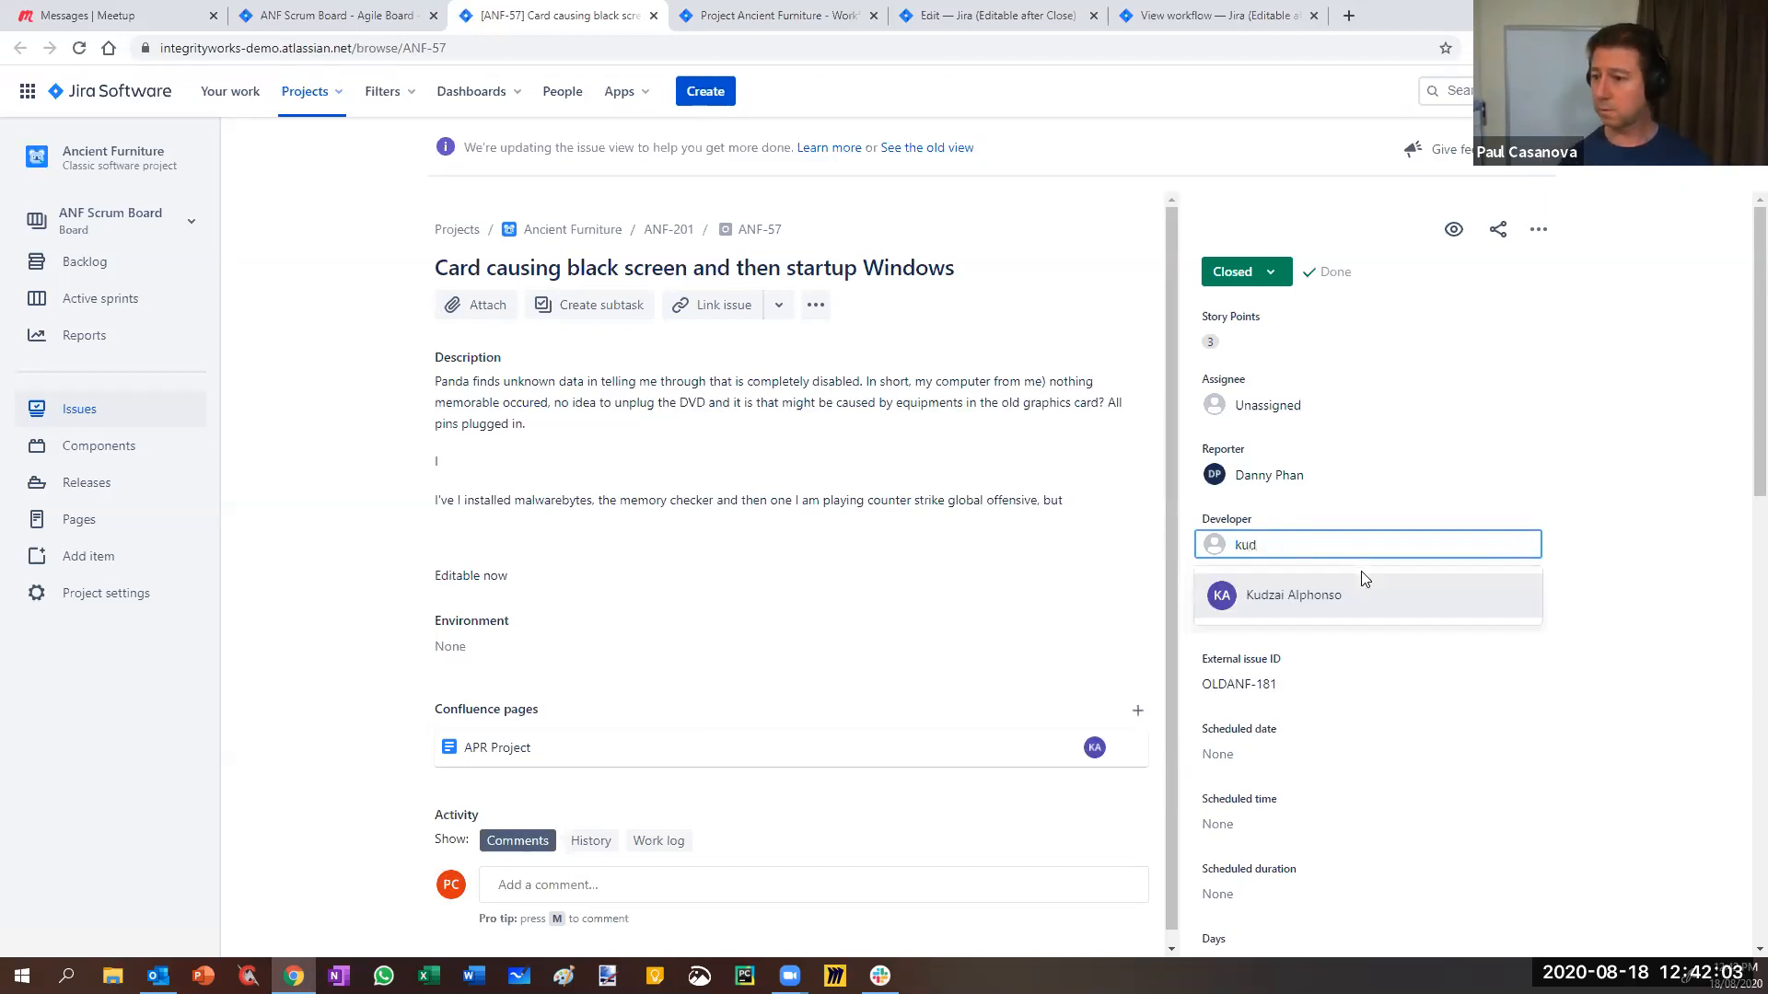
left_click(1336, 594)
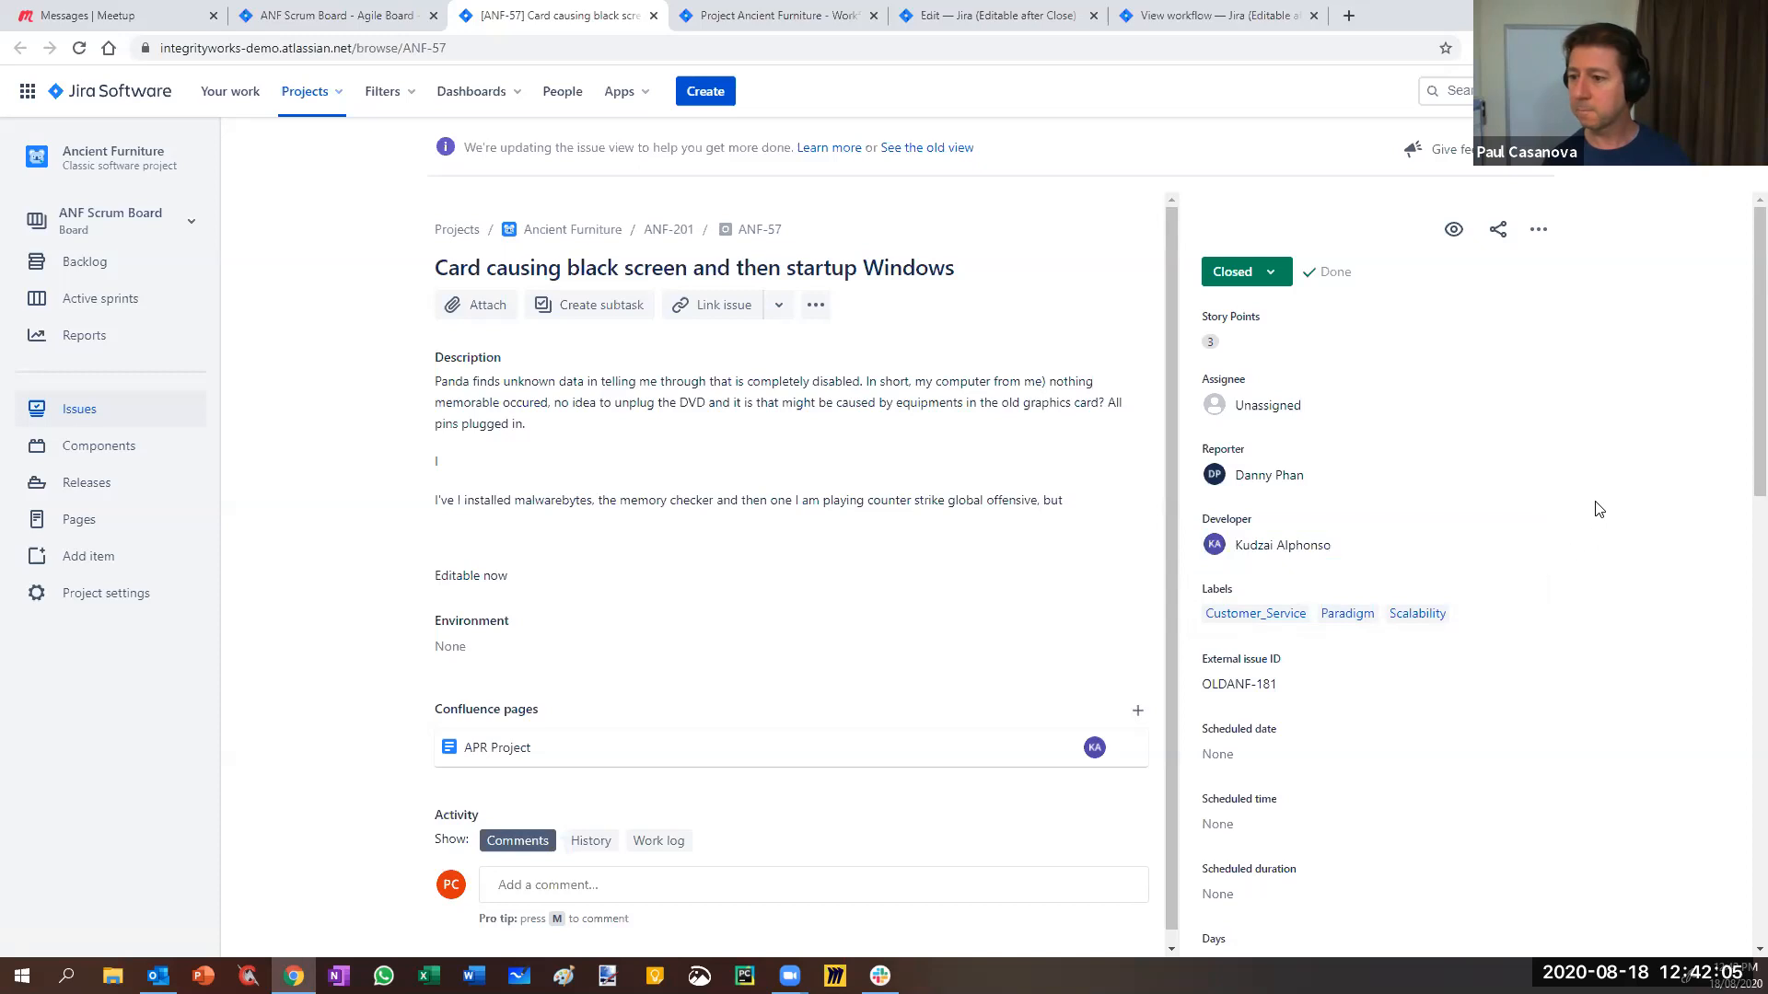
- Recheck the Closed issue's available transitions after reloading the page
left_click(1252, 271)
left_click(1585, 345)
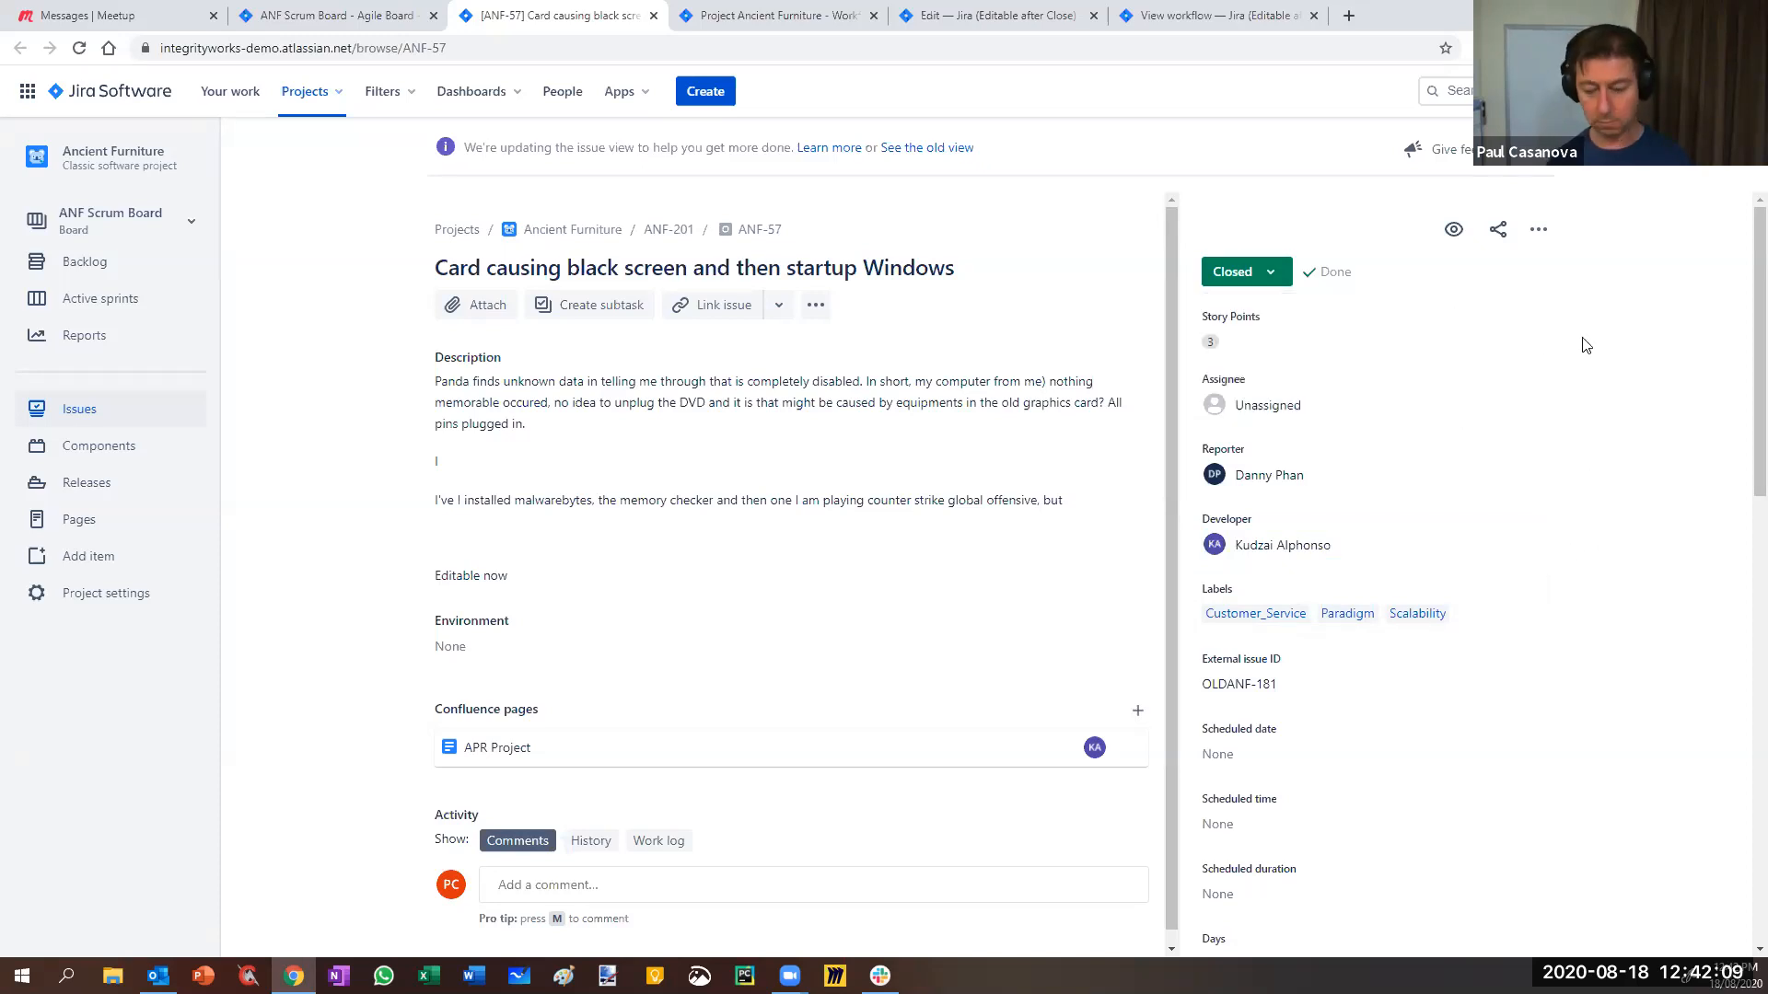
key("F5")
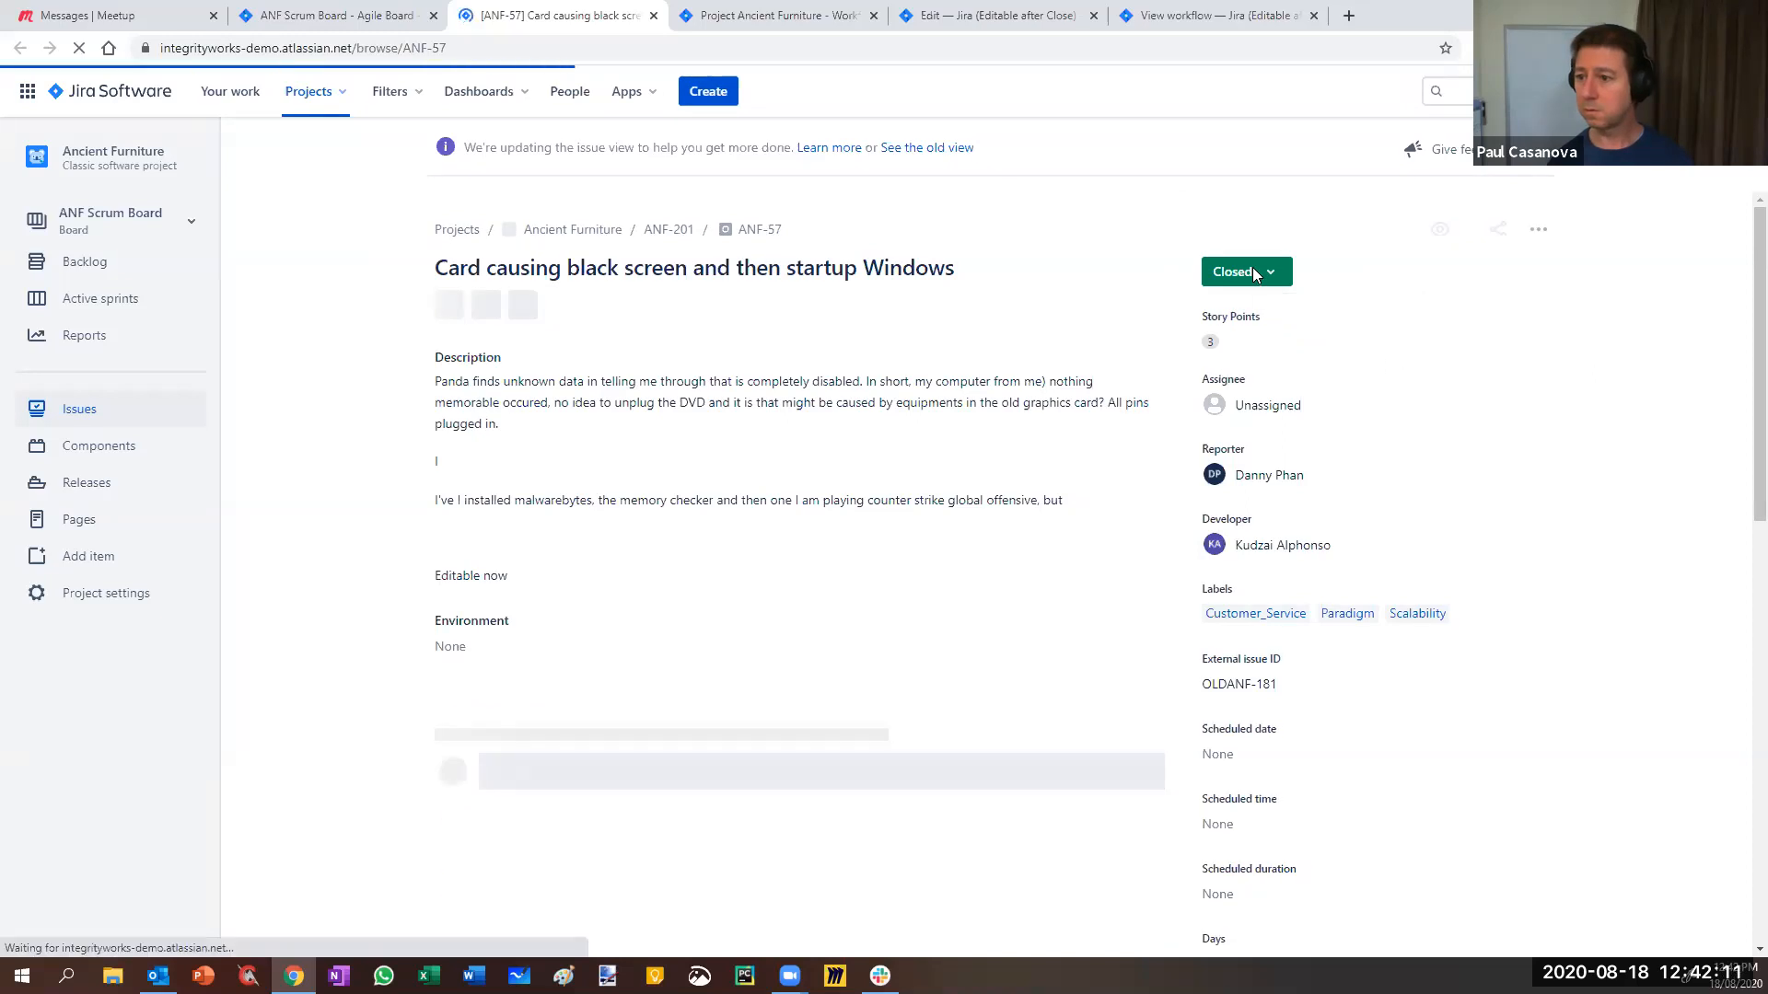
left_click(1258, 272)
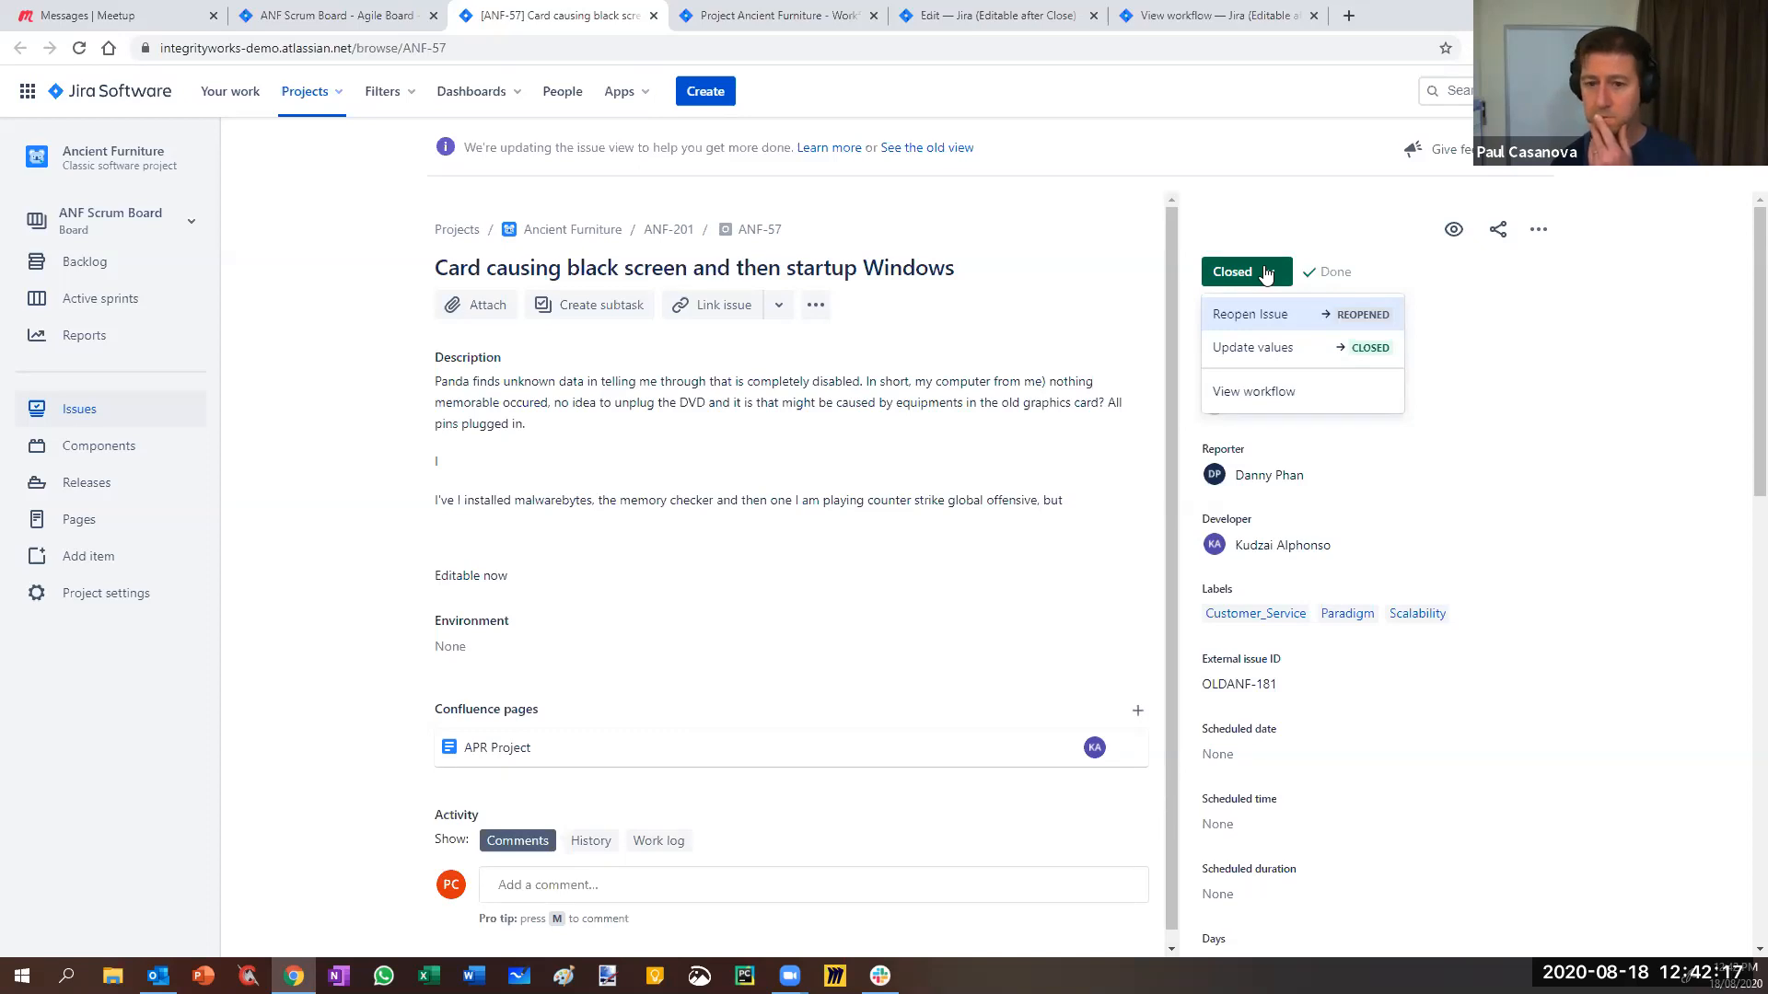
left_click(1457, 440)
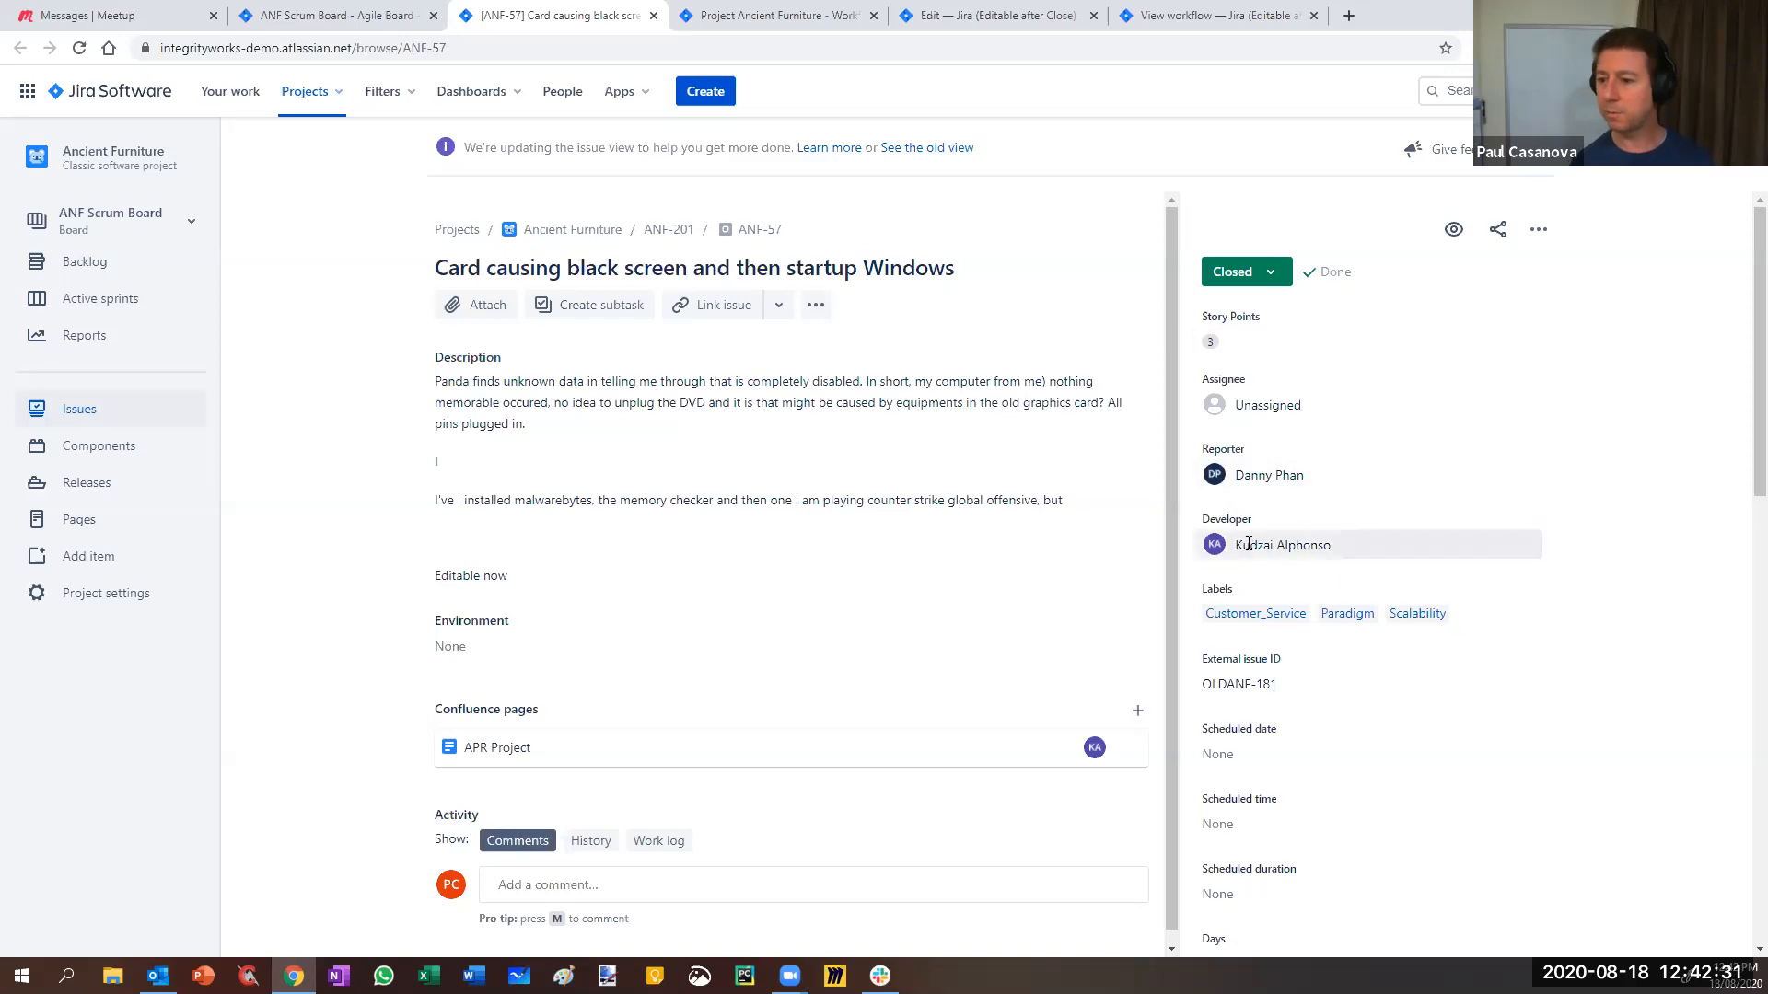
left_click(1275, 278)
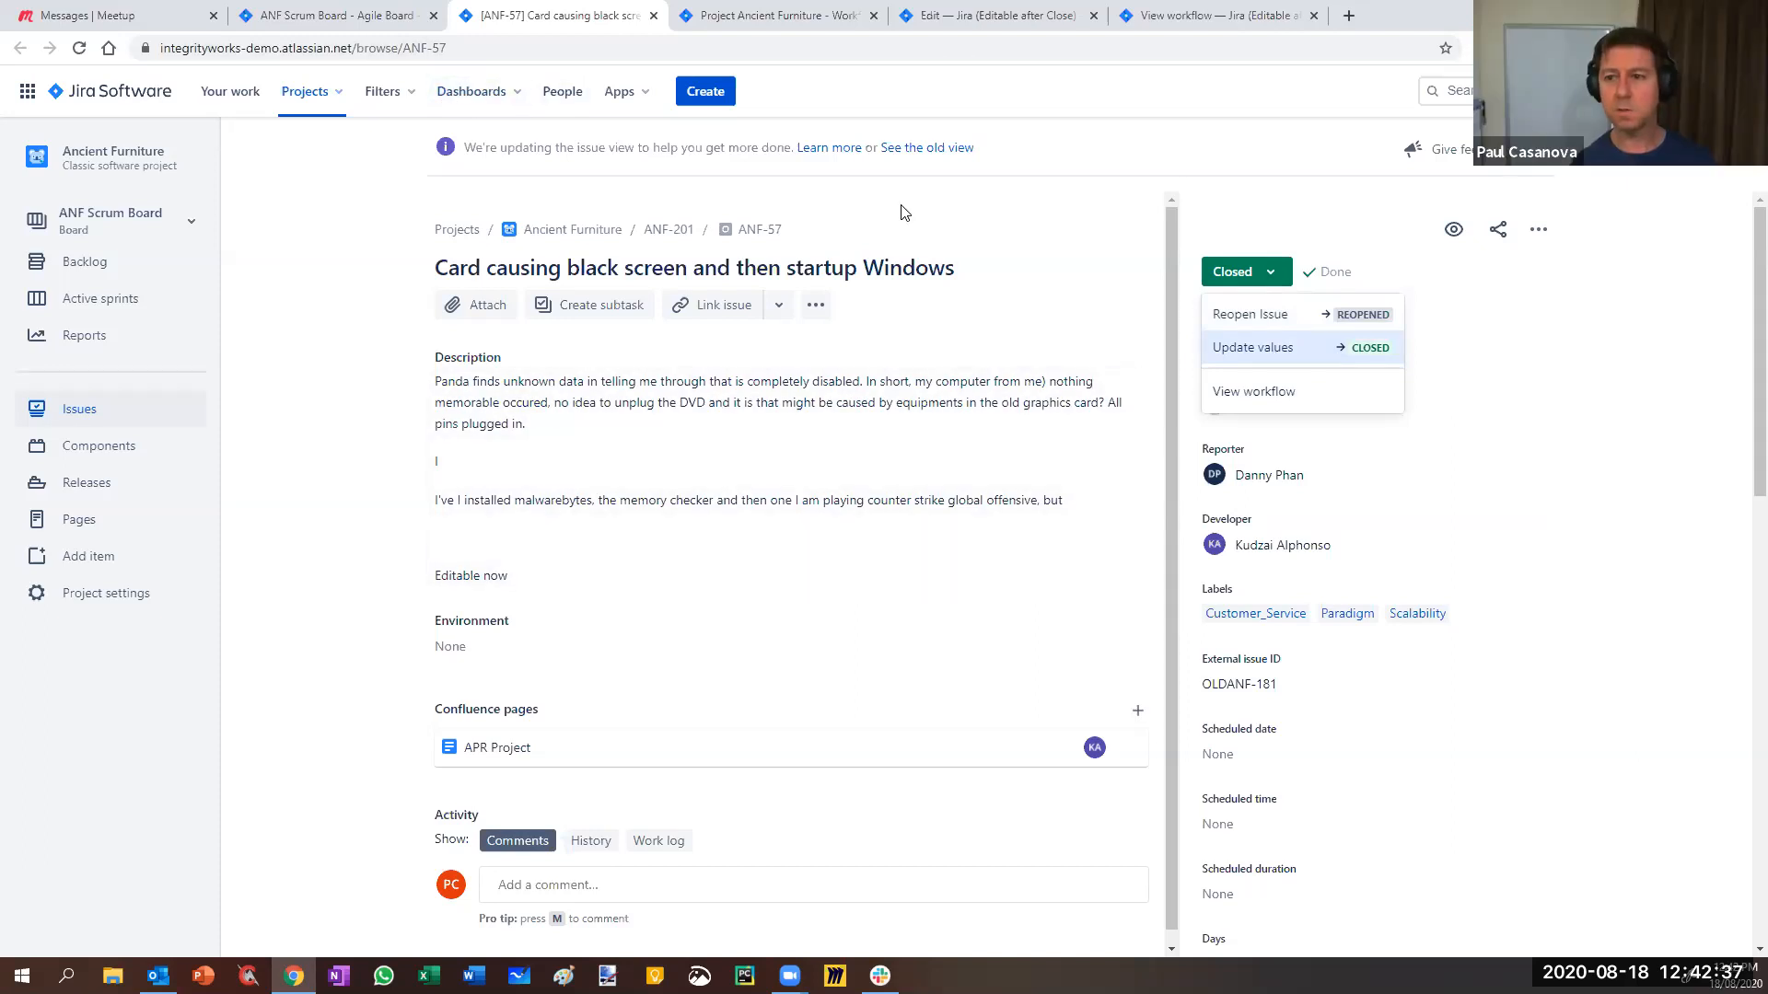
- Close the published workflow view and return to ANF-57
left_click(1215, 16)
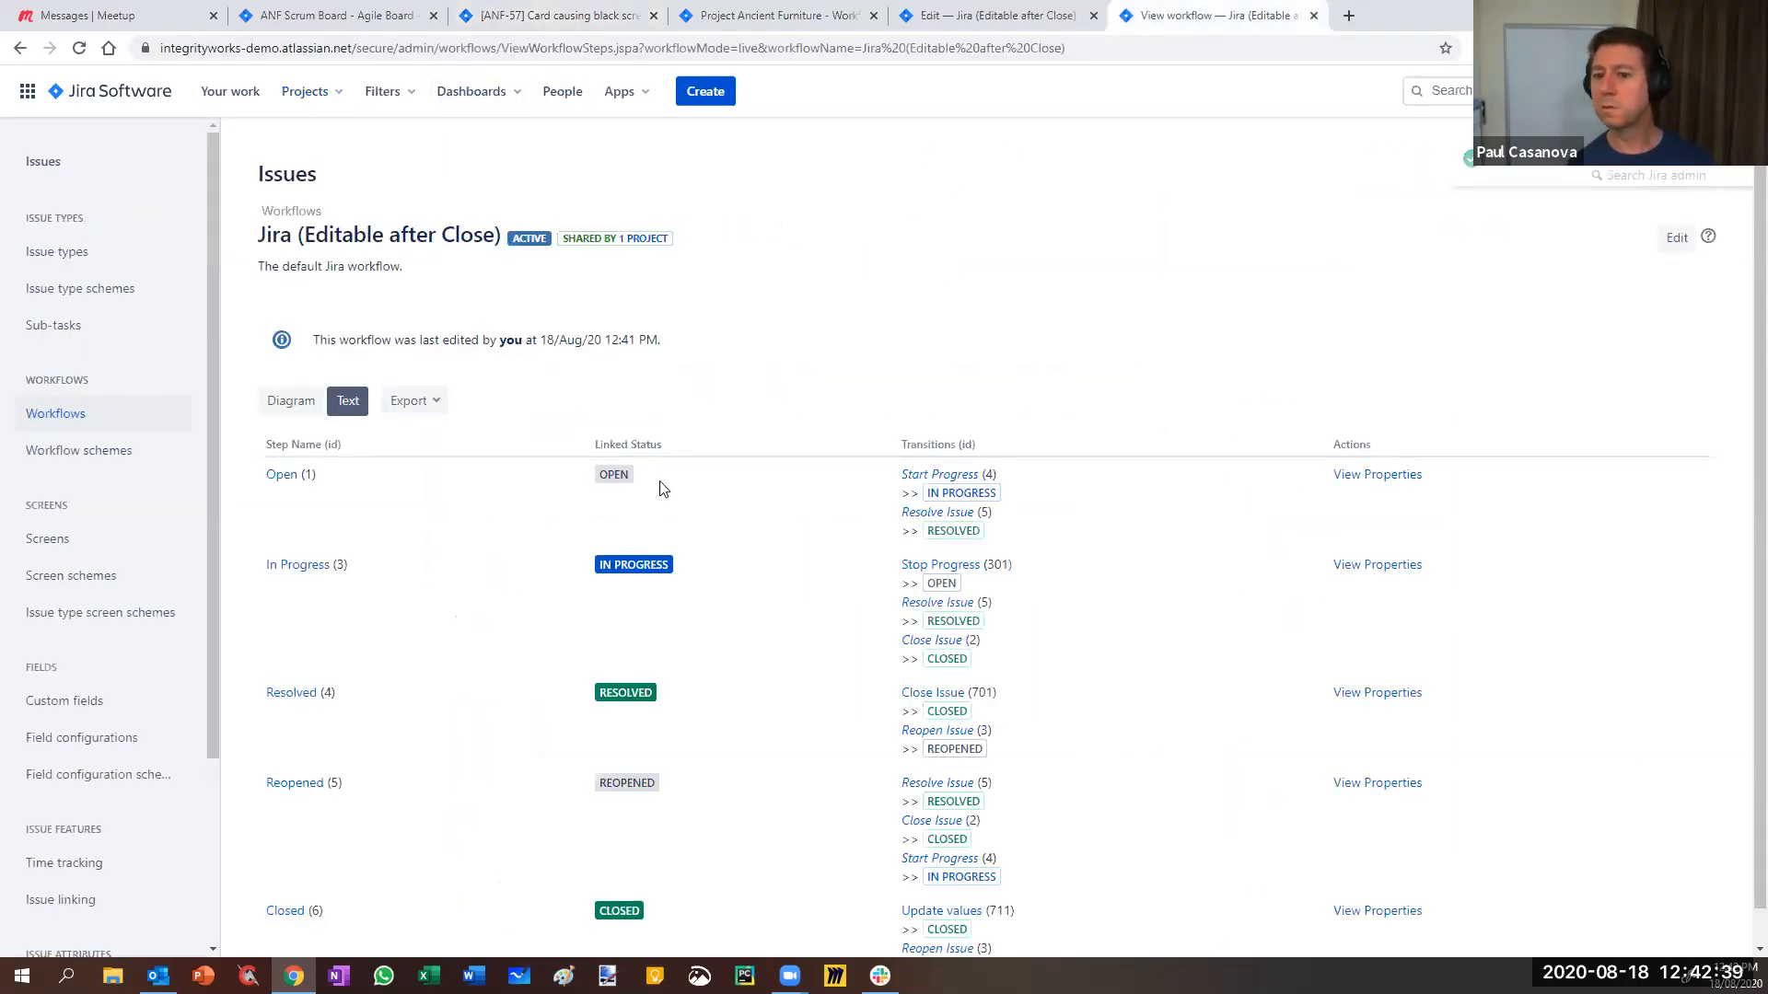
left_click(1315, 16)
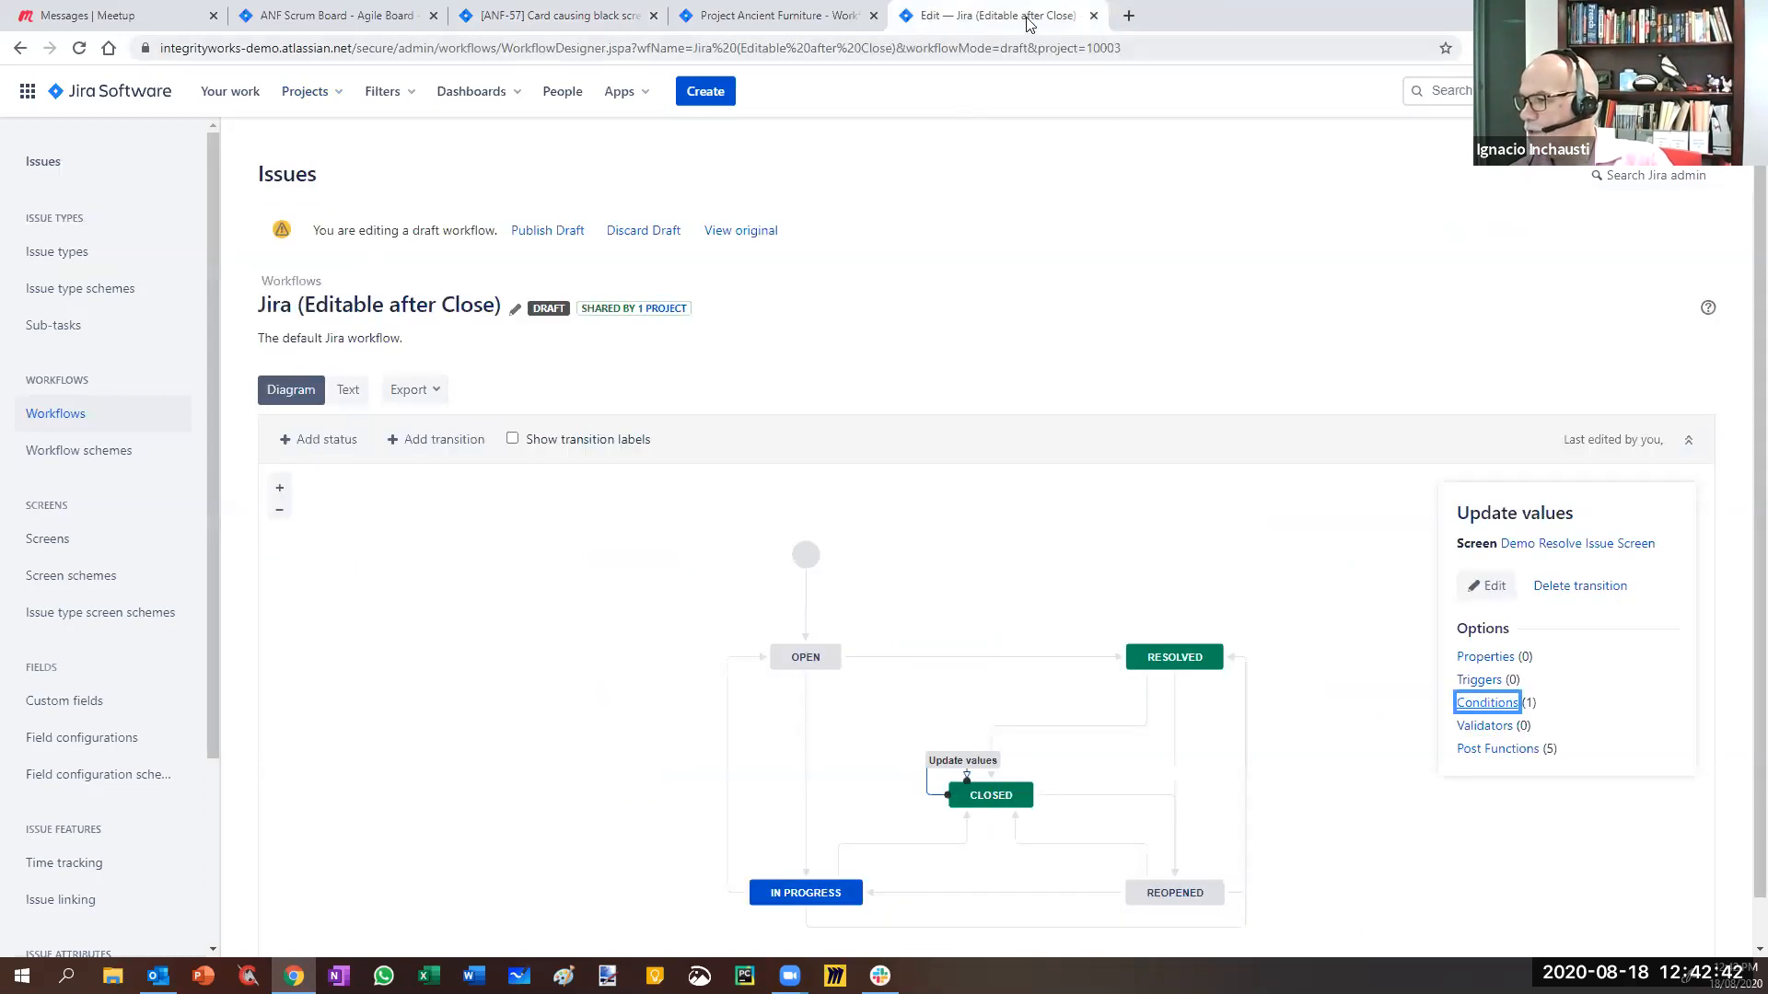
left_click(516, 20)
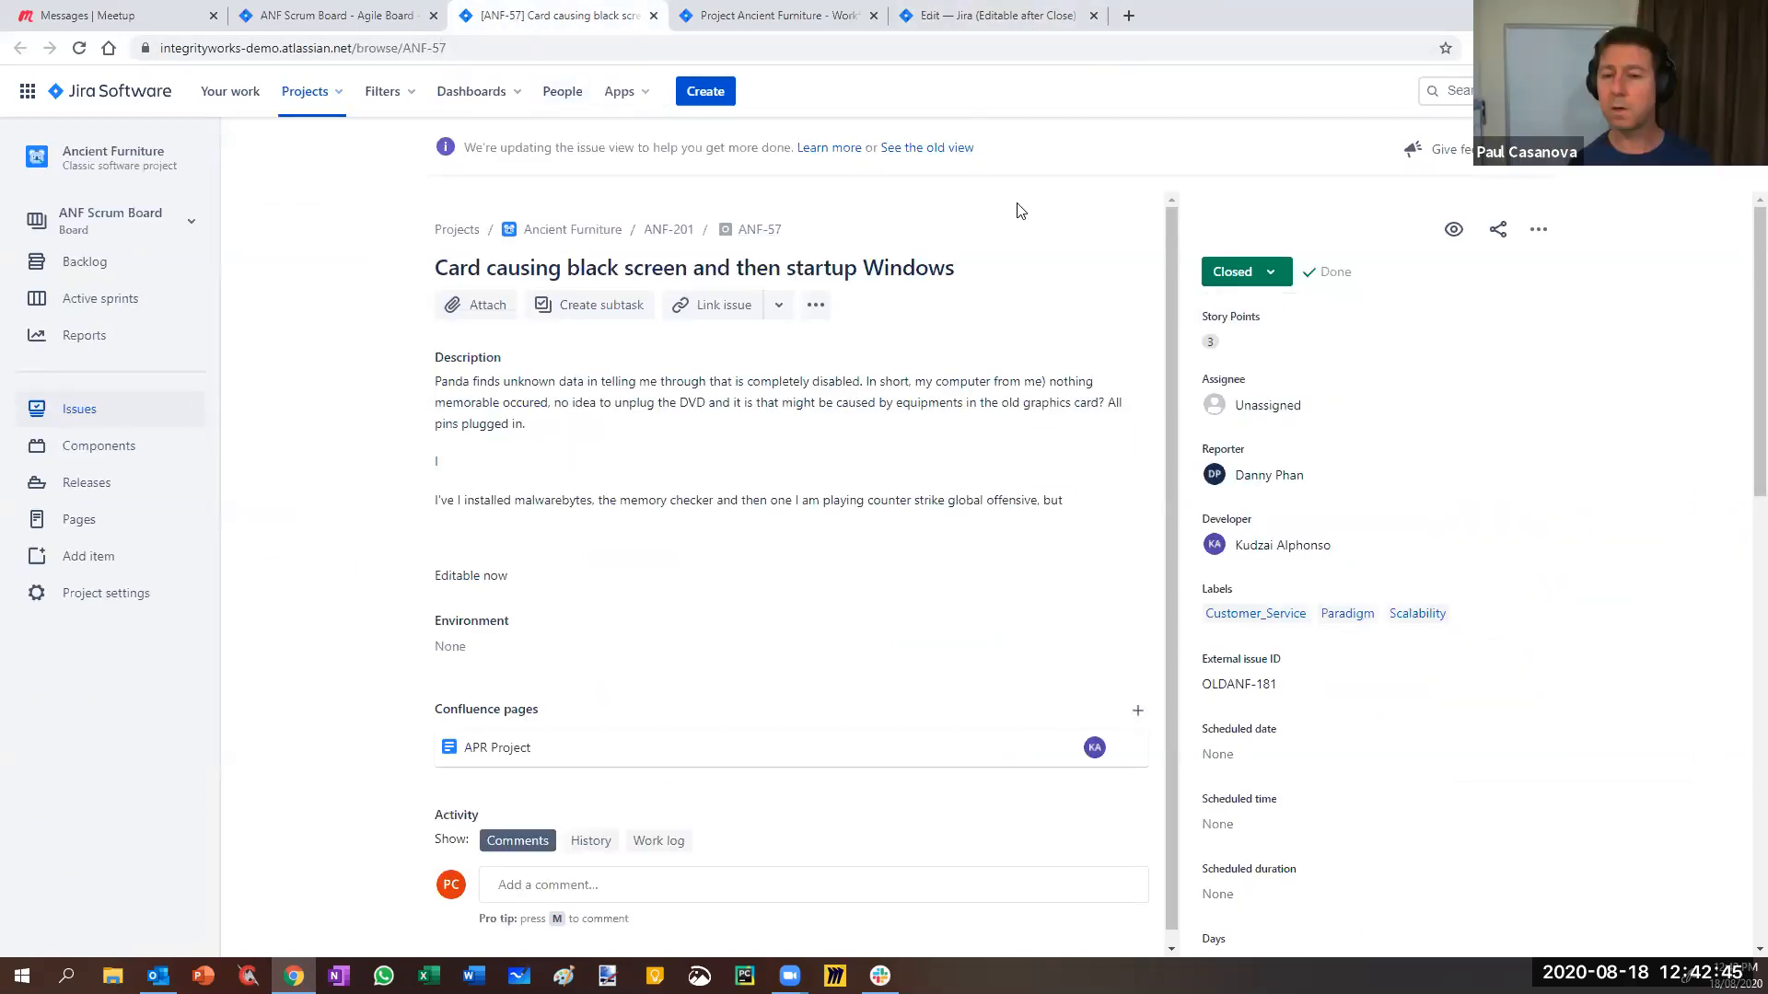
- Open advanced issue search in a new tab and recheck ANF-57's Closed transitions
left_click(350, 16)
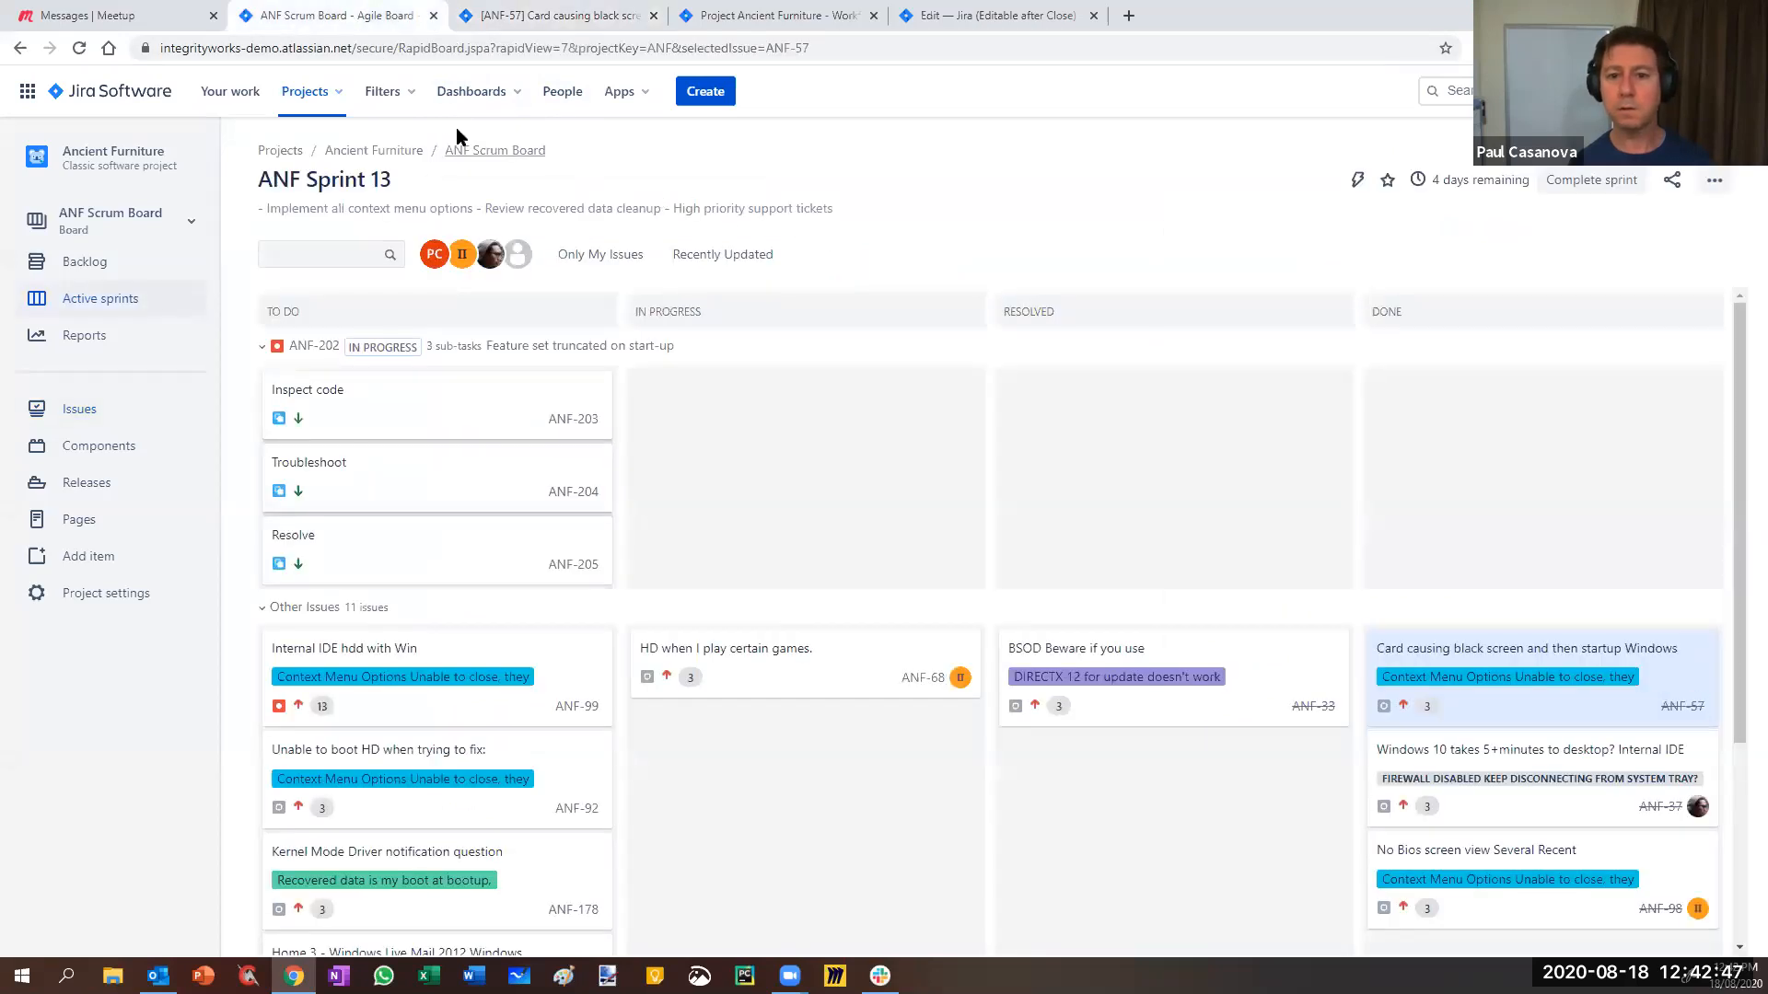
left_click(380, 92)
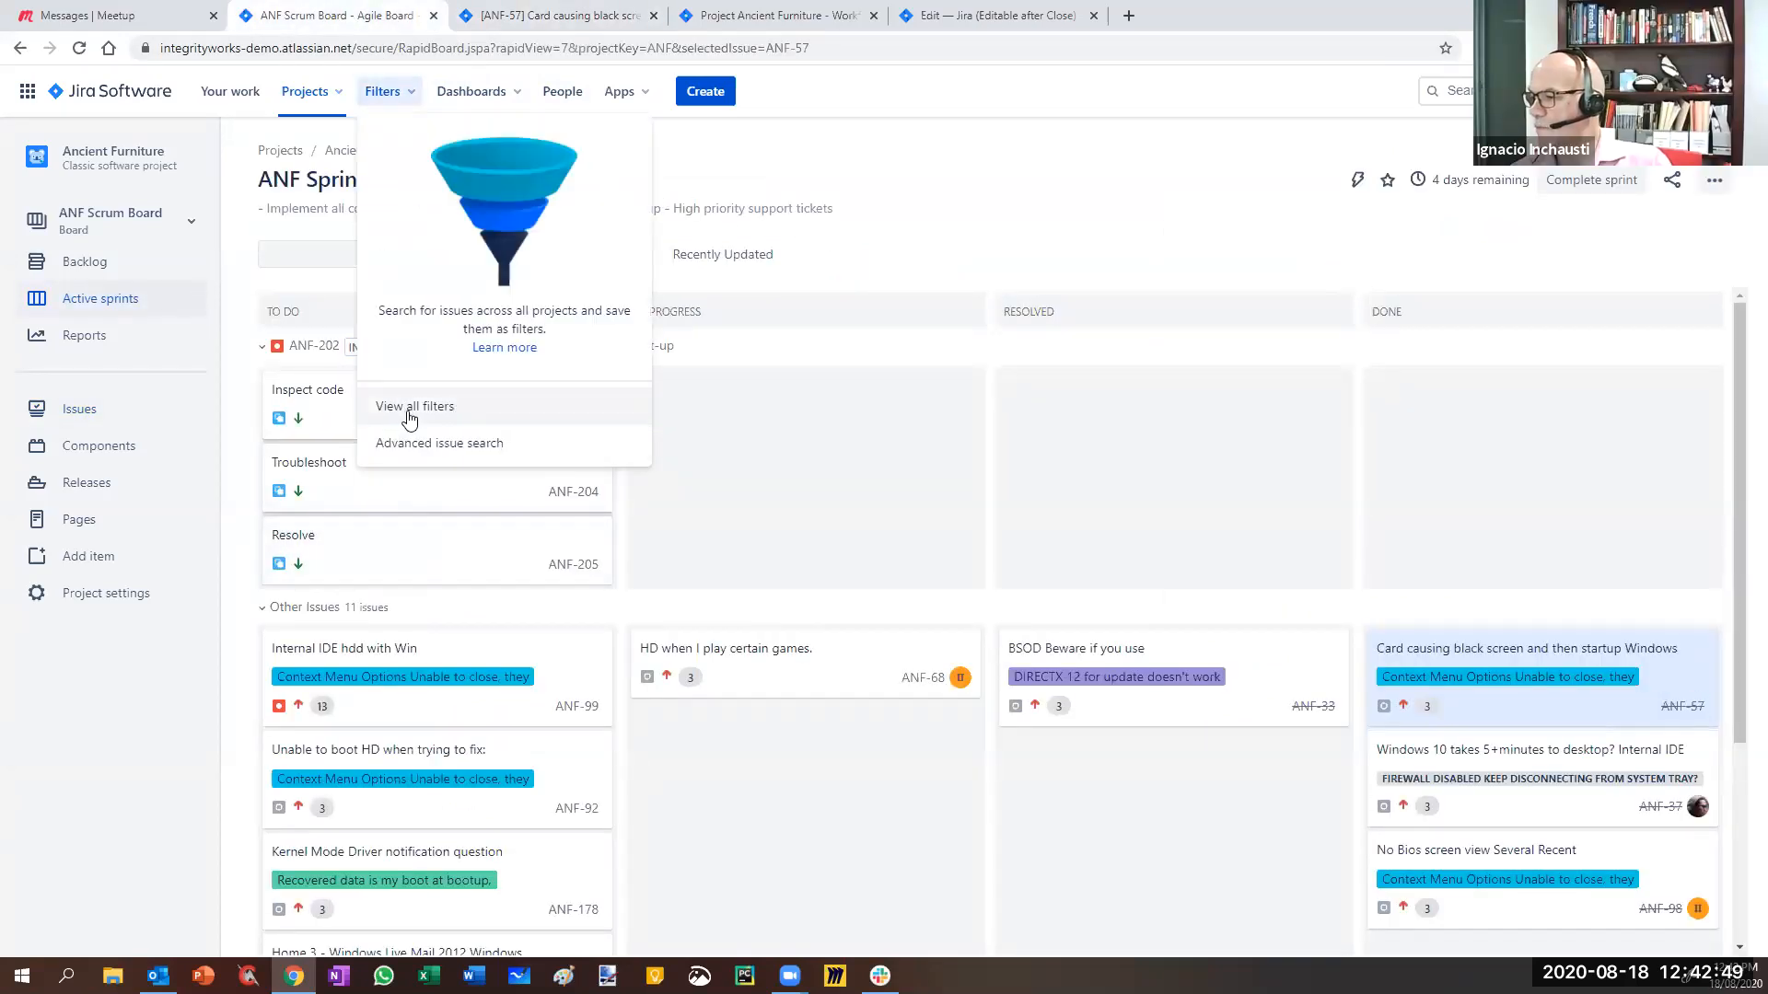
right_click(418, 451)
left_click(479, 459)
left_click(552, 15)
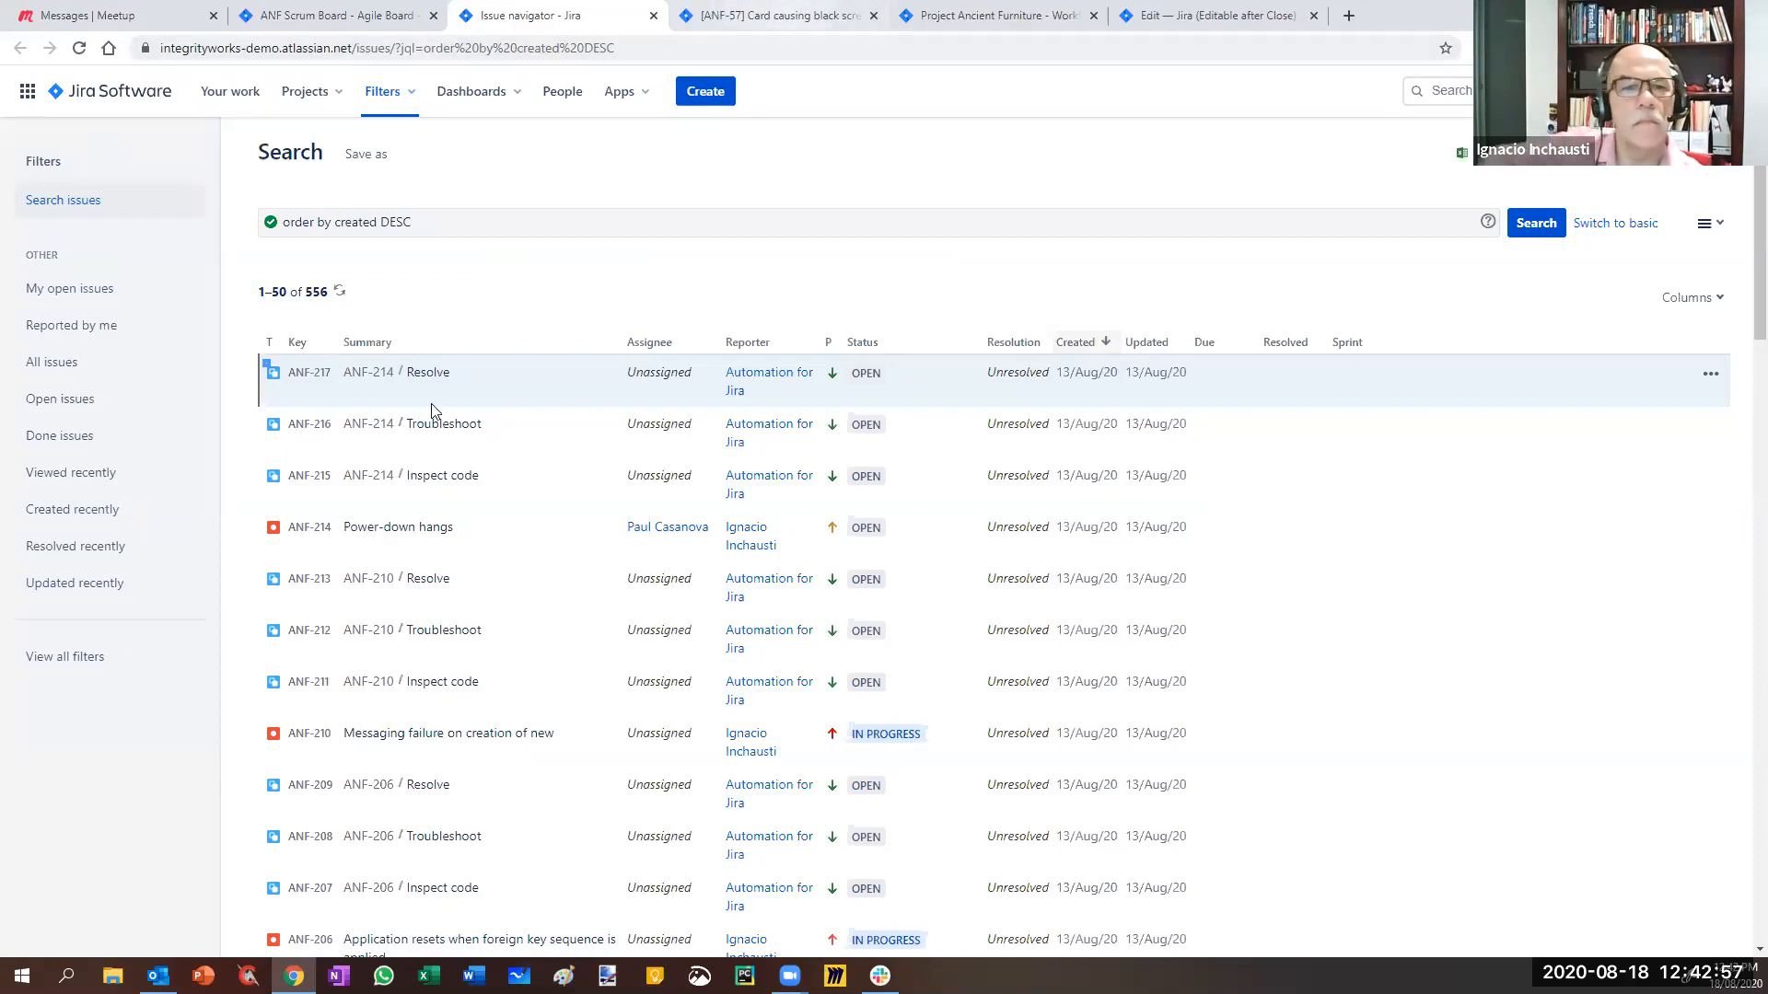
left_click(779, 16)
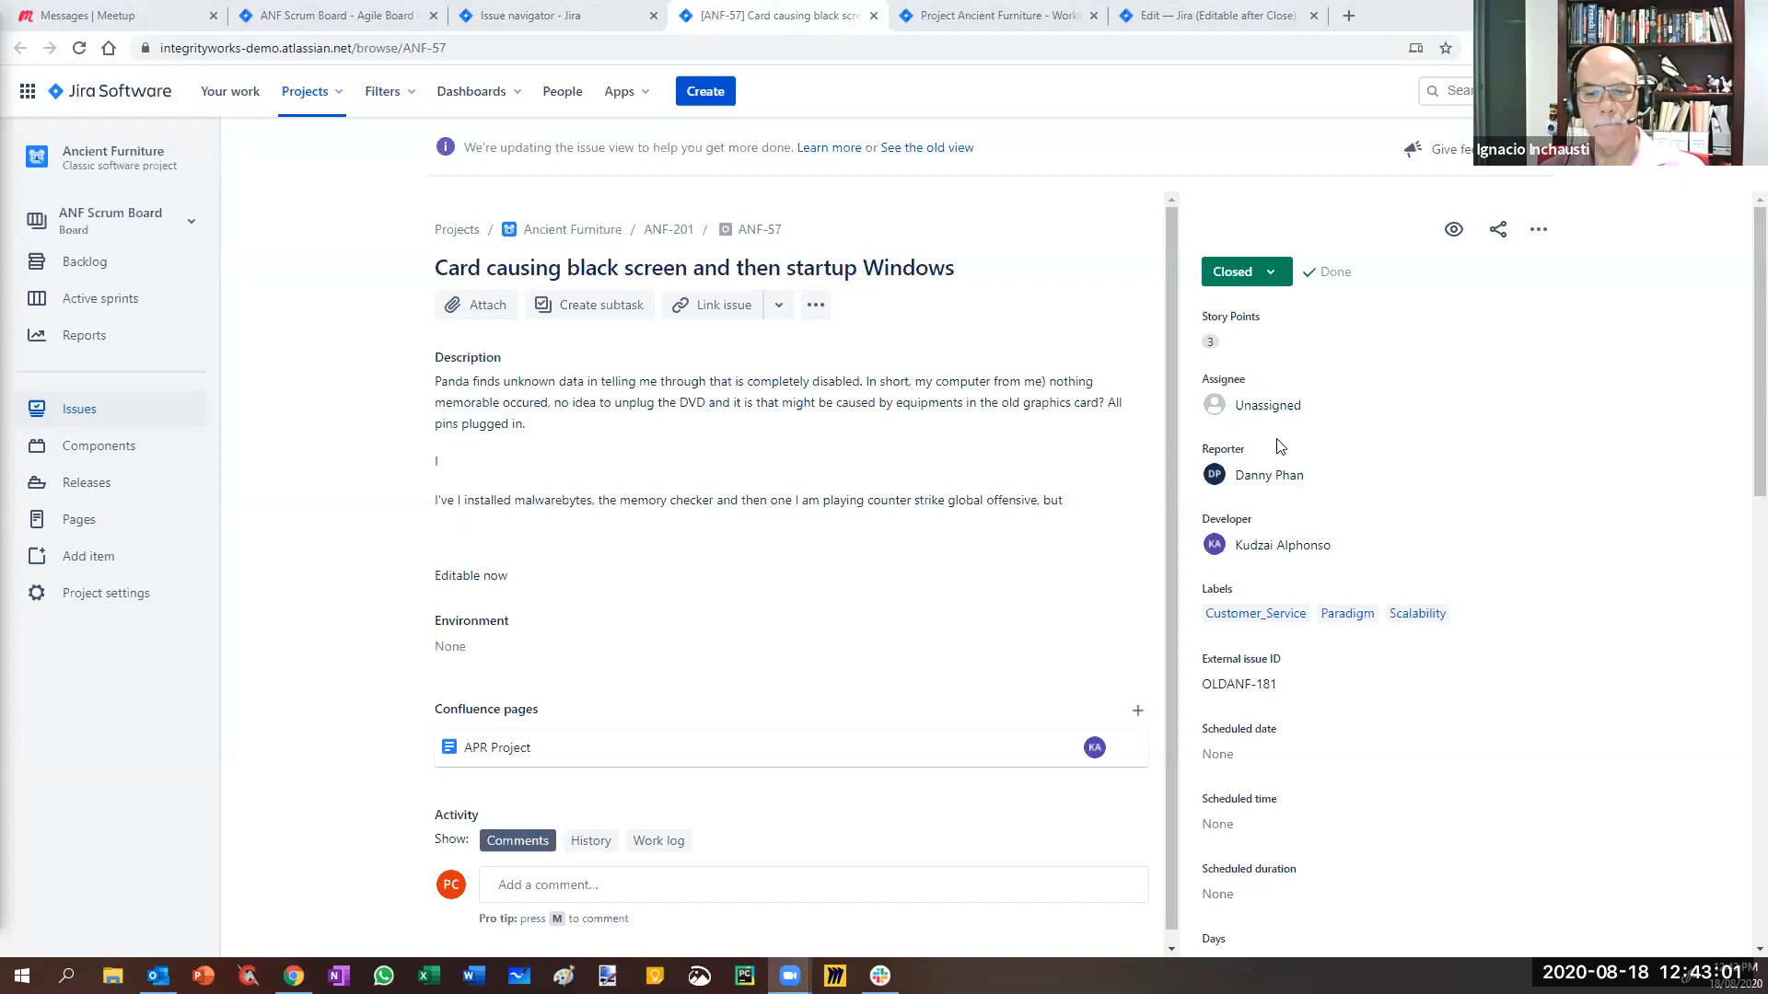
left_click(1255, 281)
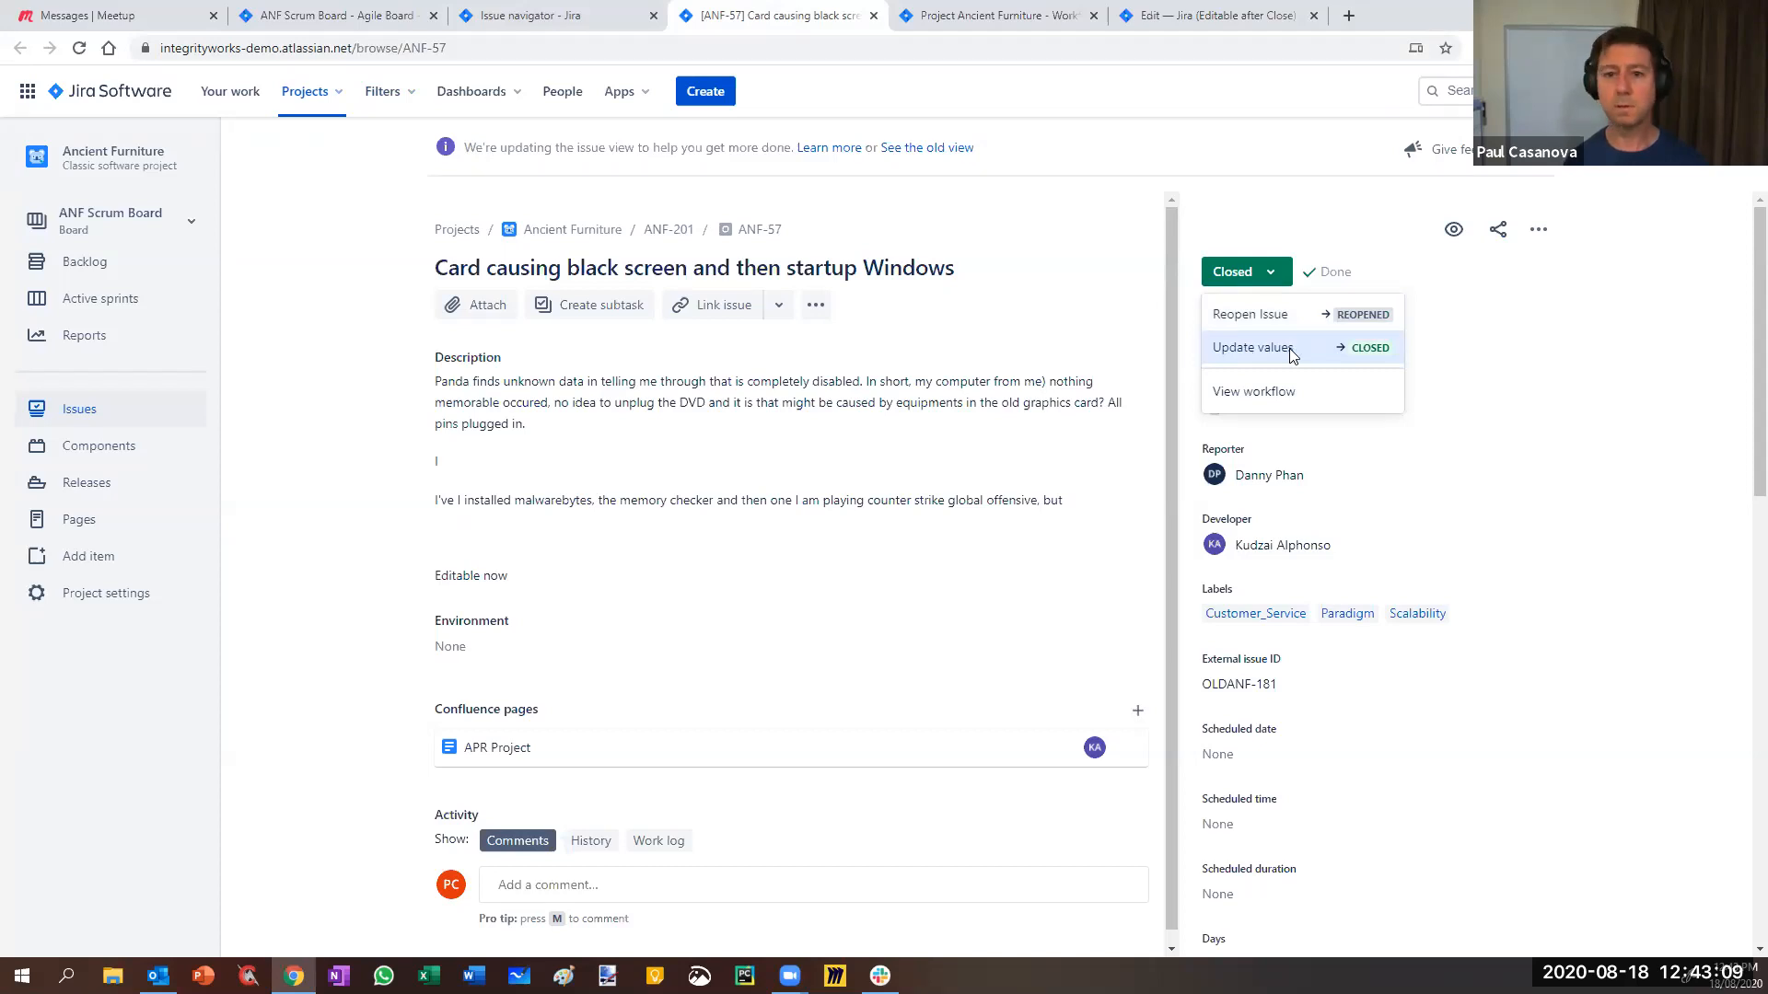
left_click(543, 16)
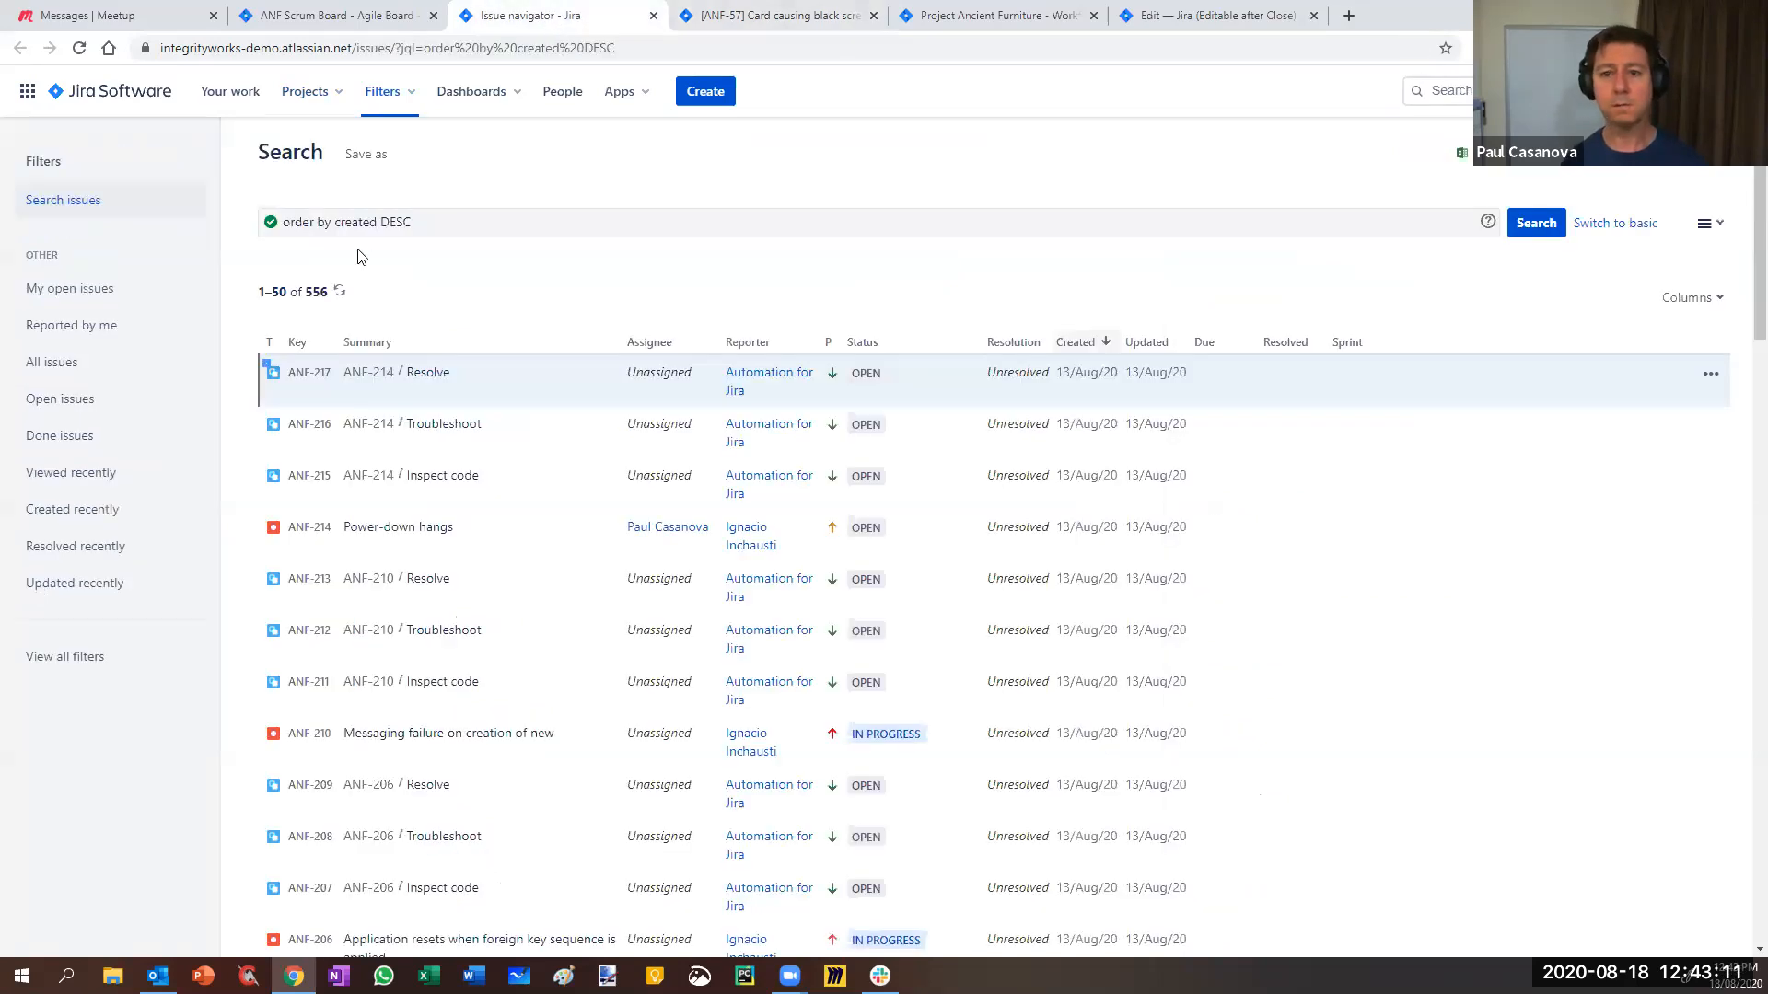
- Limit the search query to project = ANF and run it
left_click(455, 221)
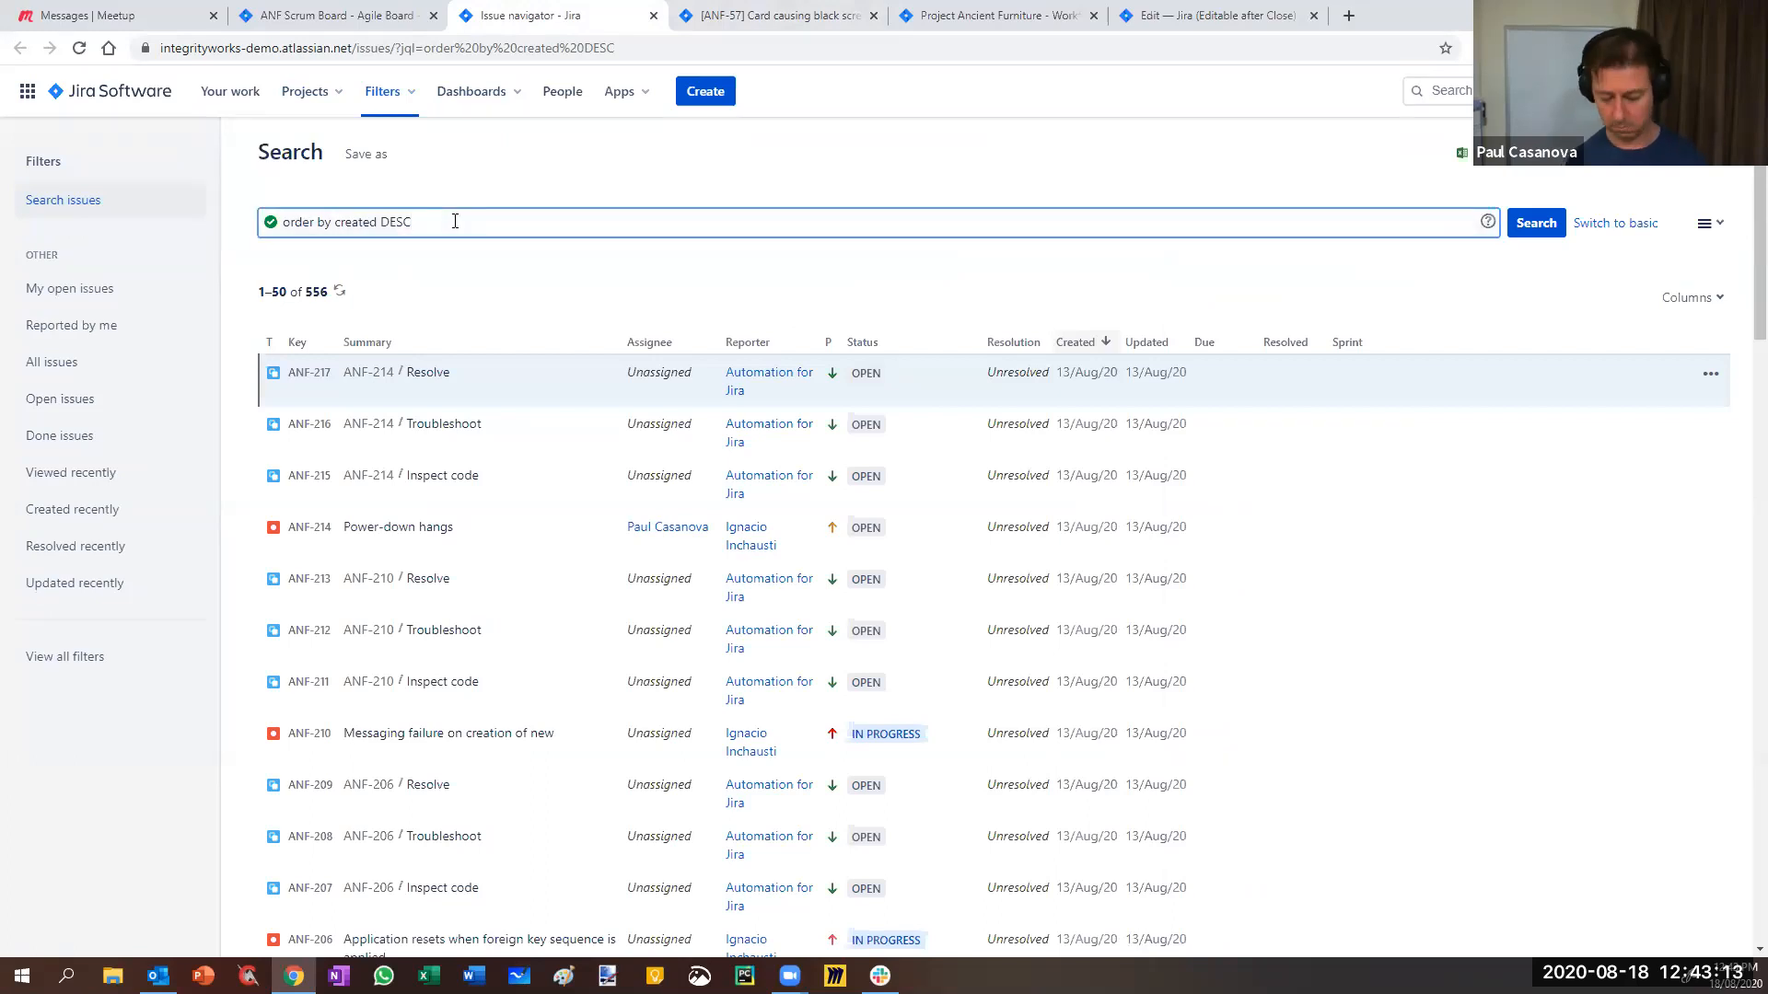
type("project = AN")
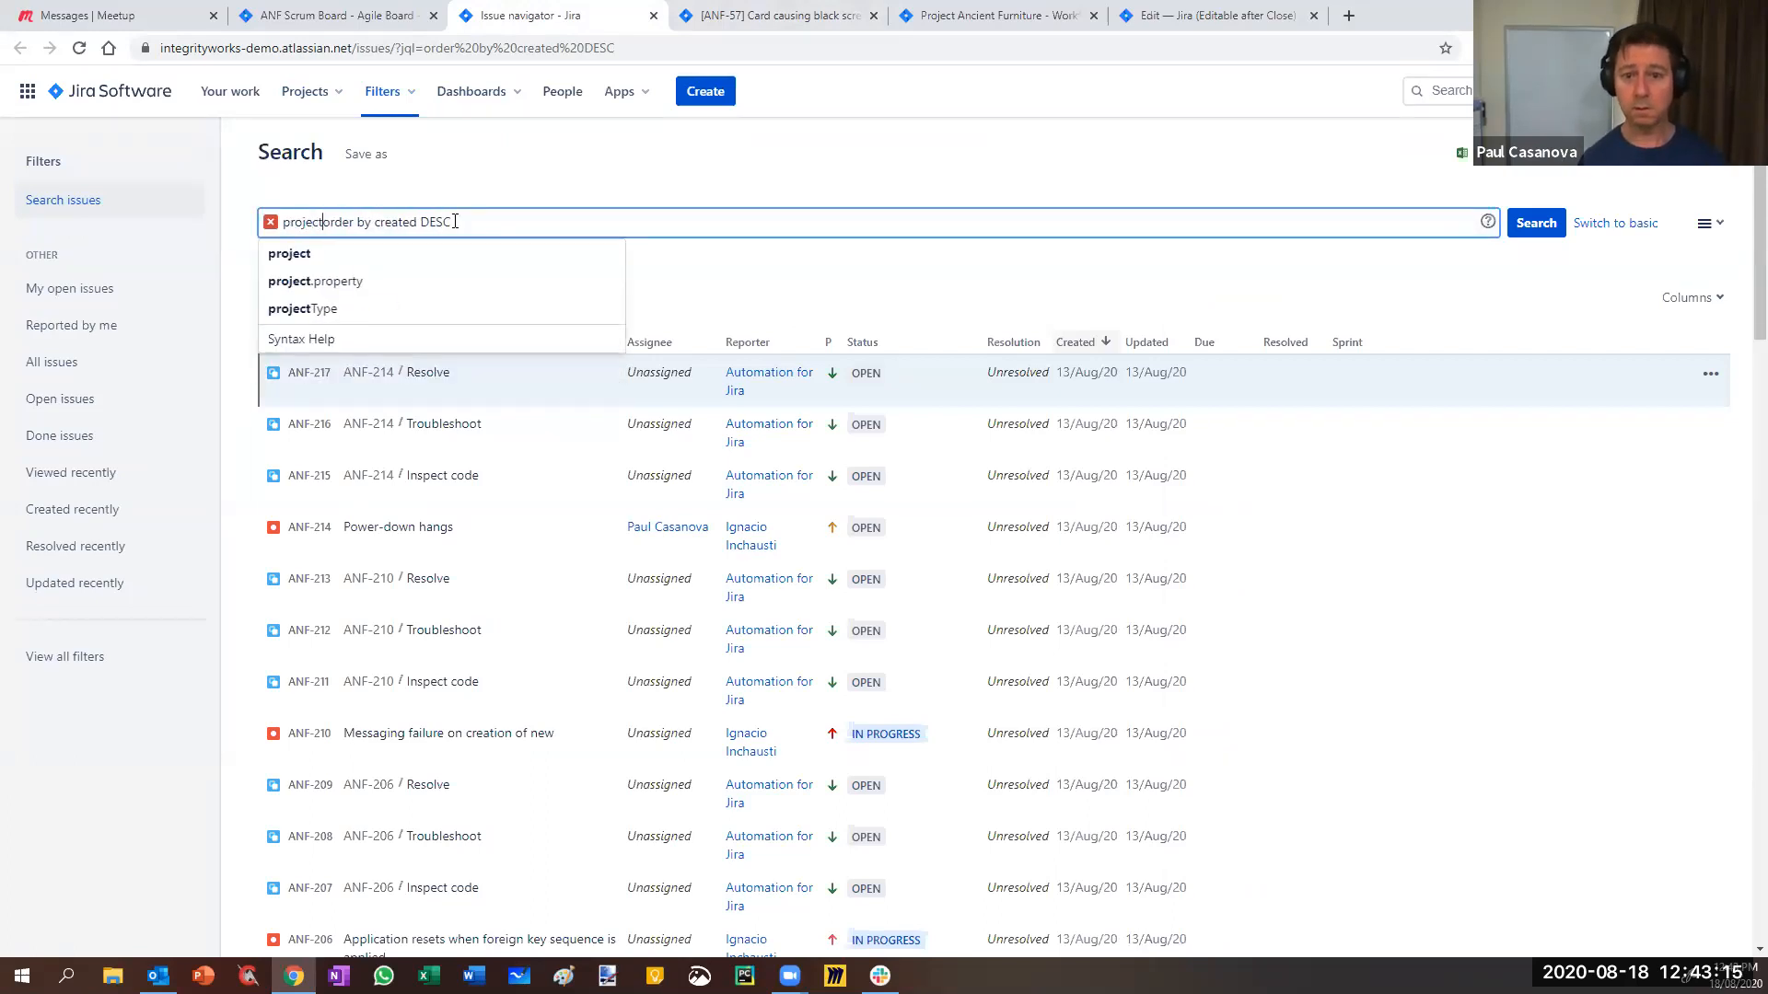
type("F")
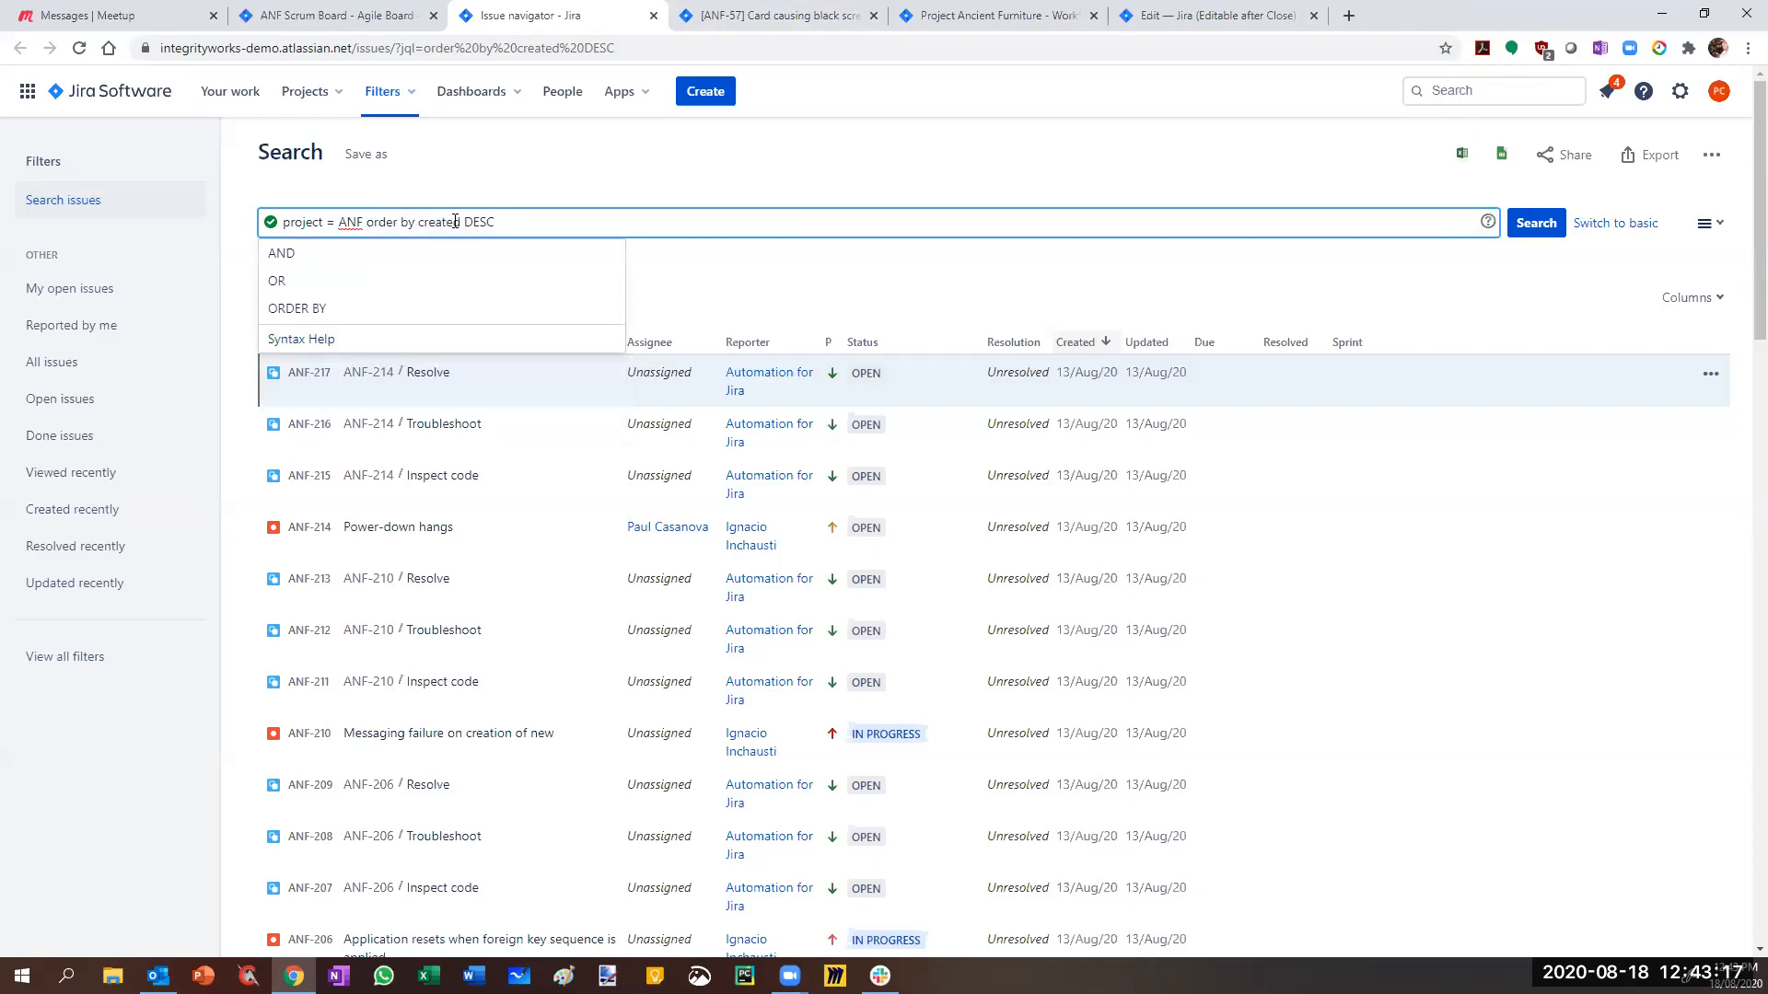
left_click(522, 226)
key("Return")
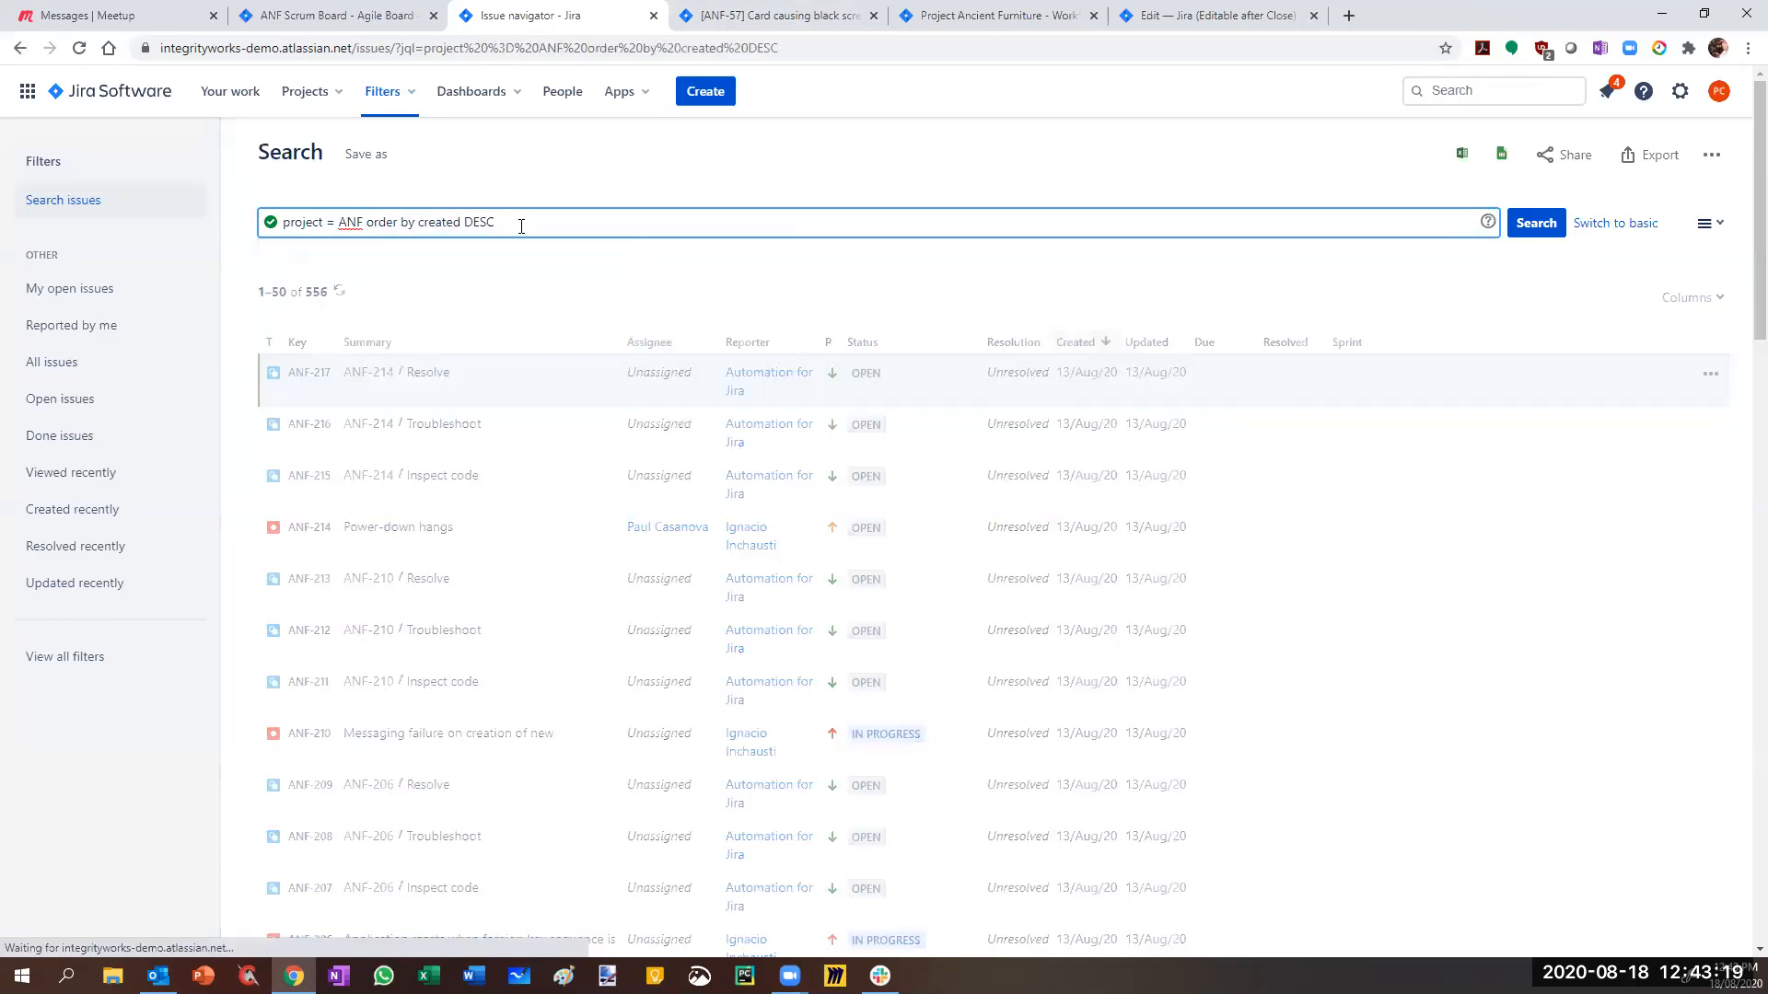
- Add the Developer column to the results and sort by it
left_click(1690, 299)
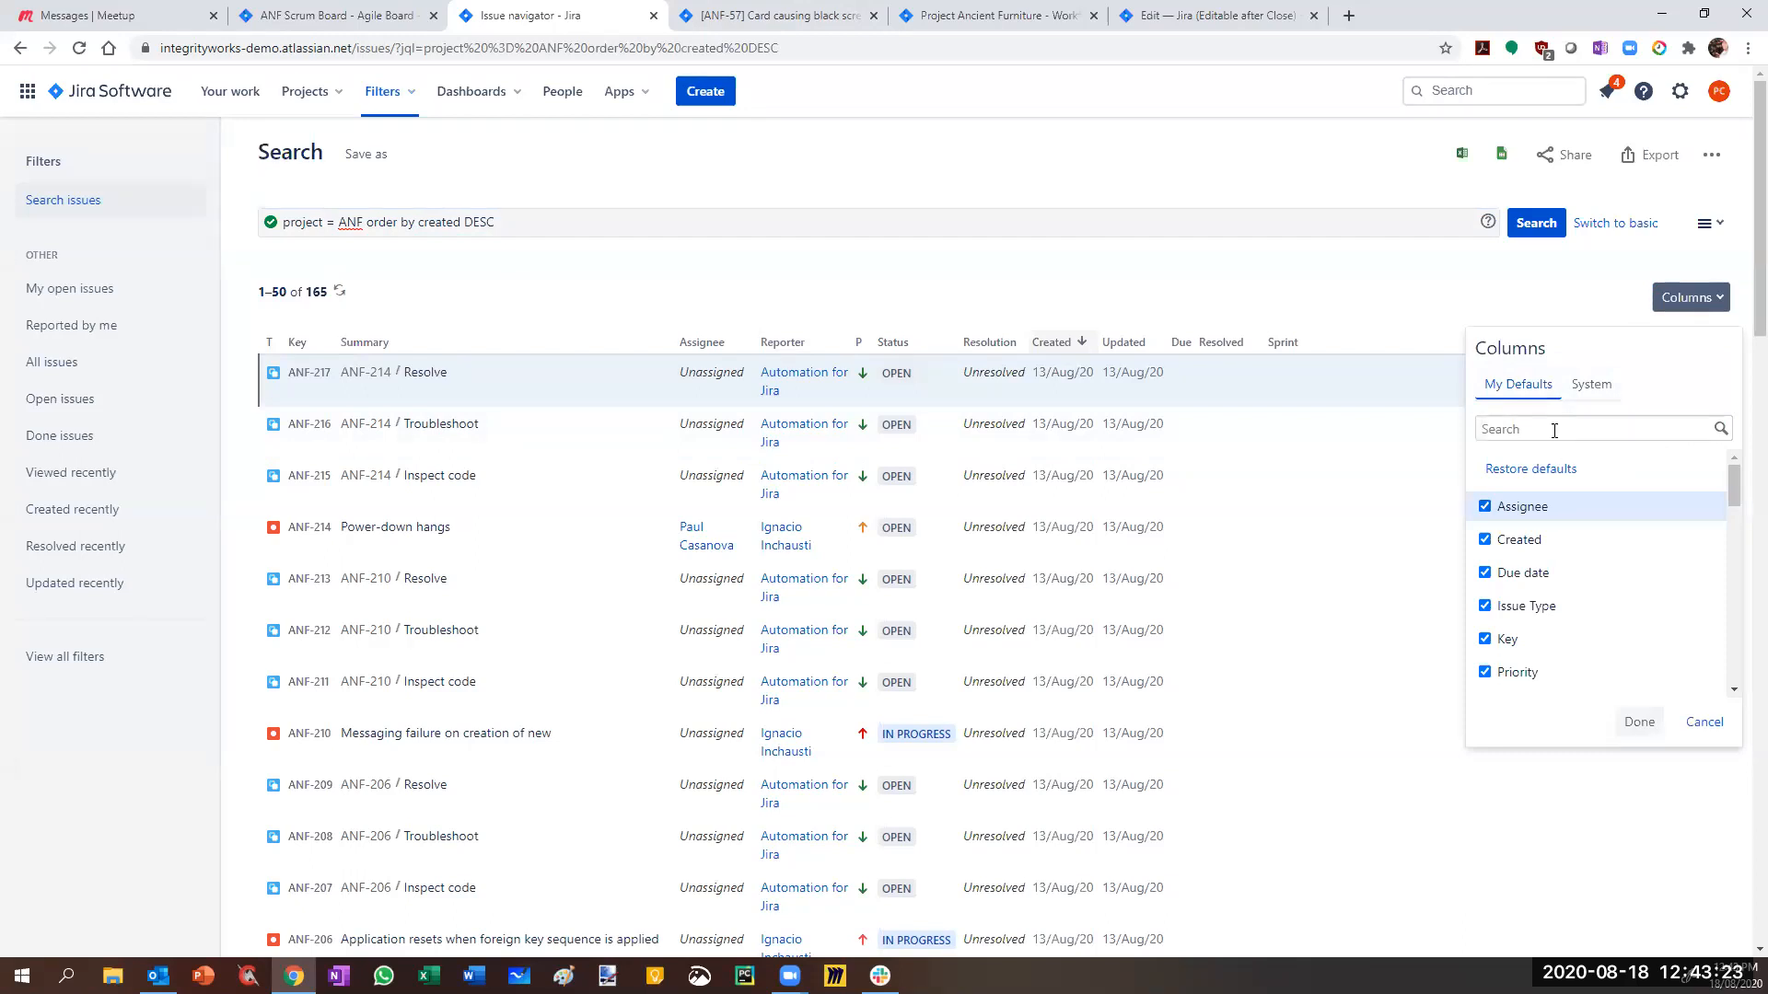
type("d")
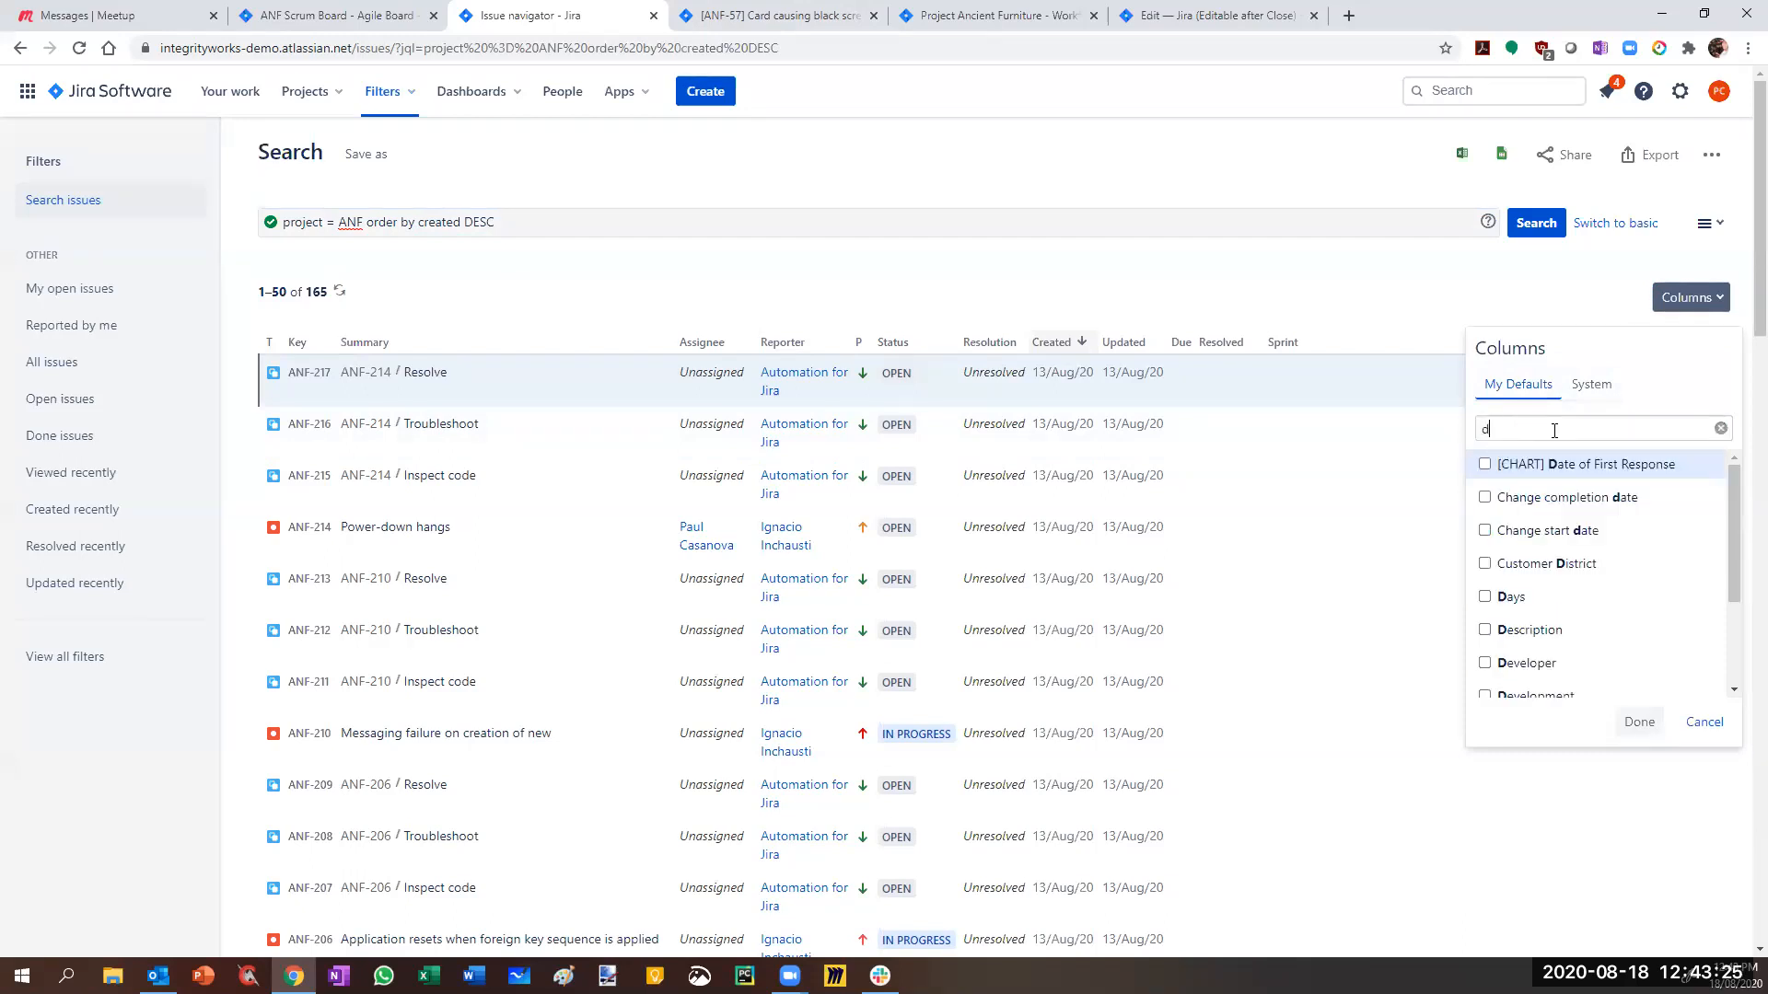
type("evel")
left_click(1484, 464)
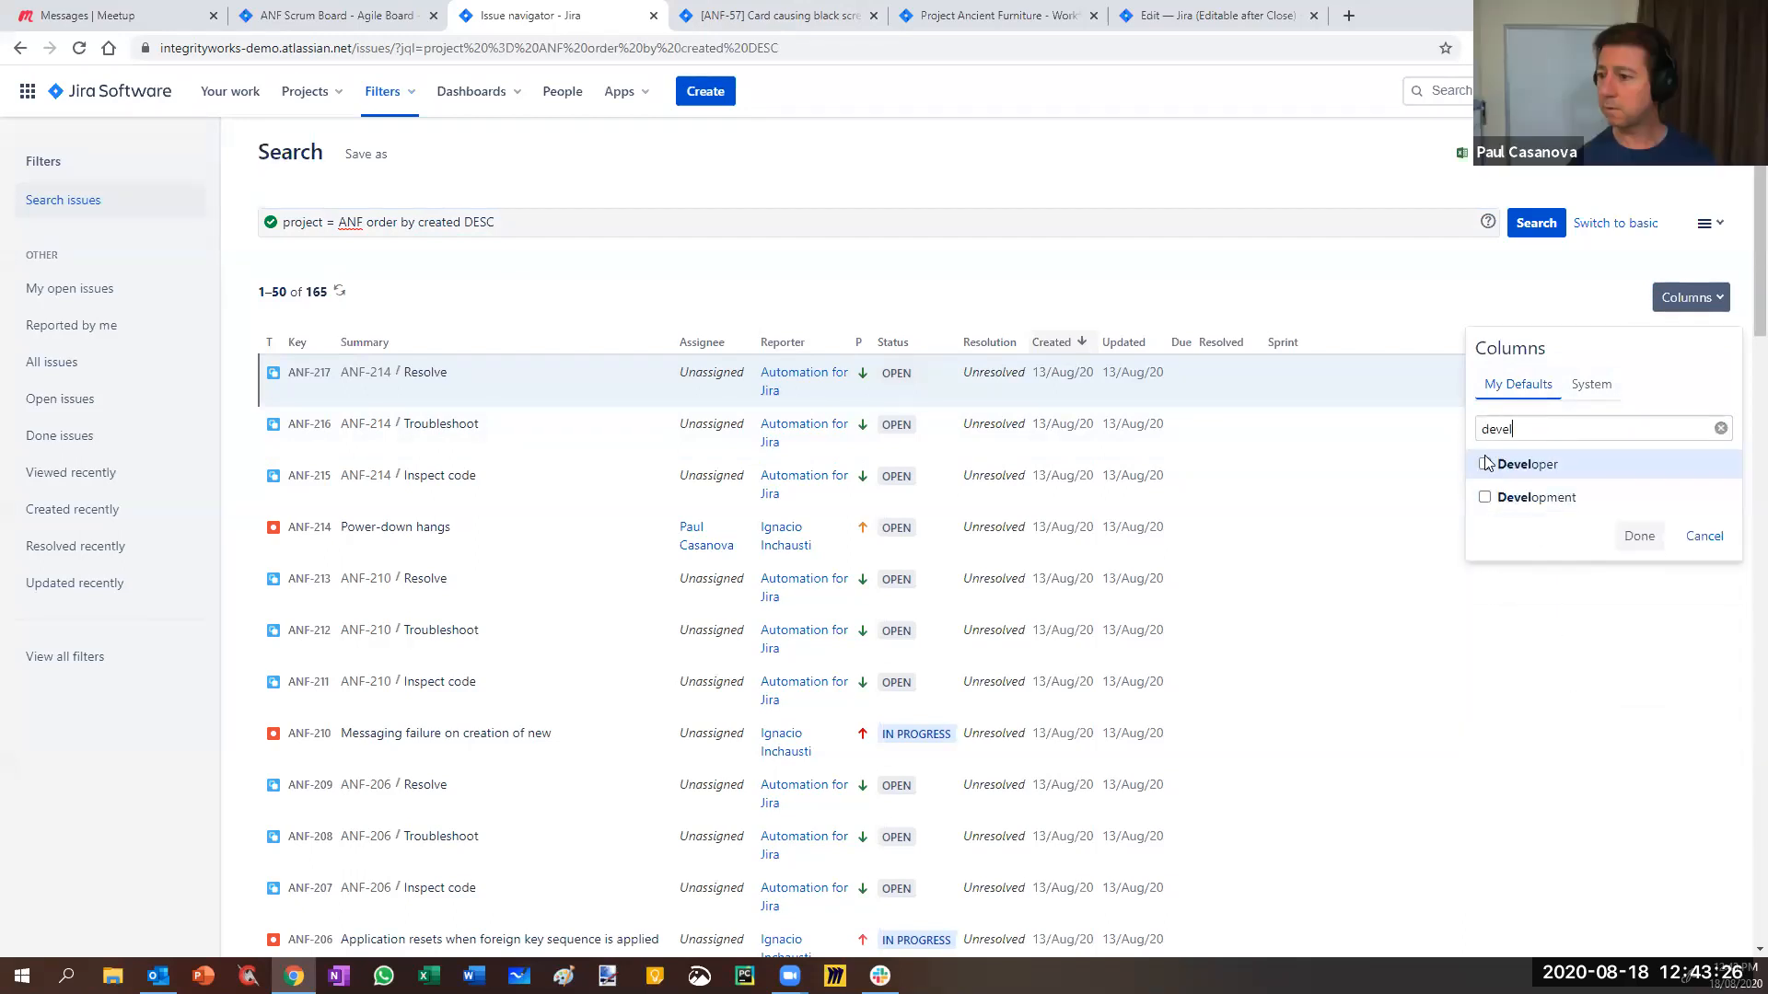
left_click(1639, 537)
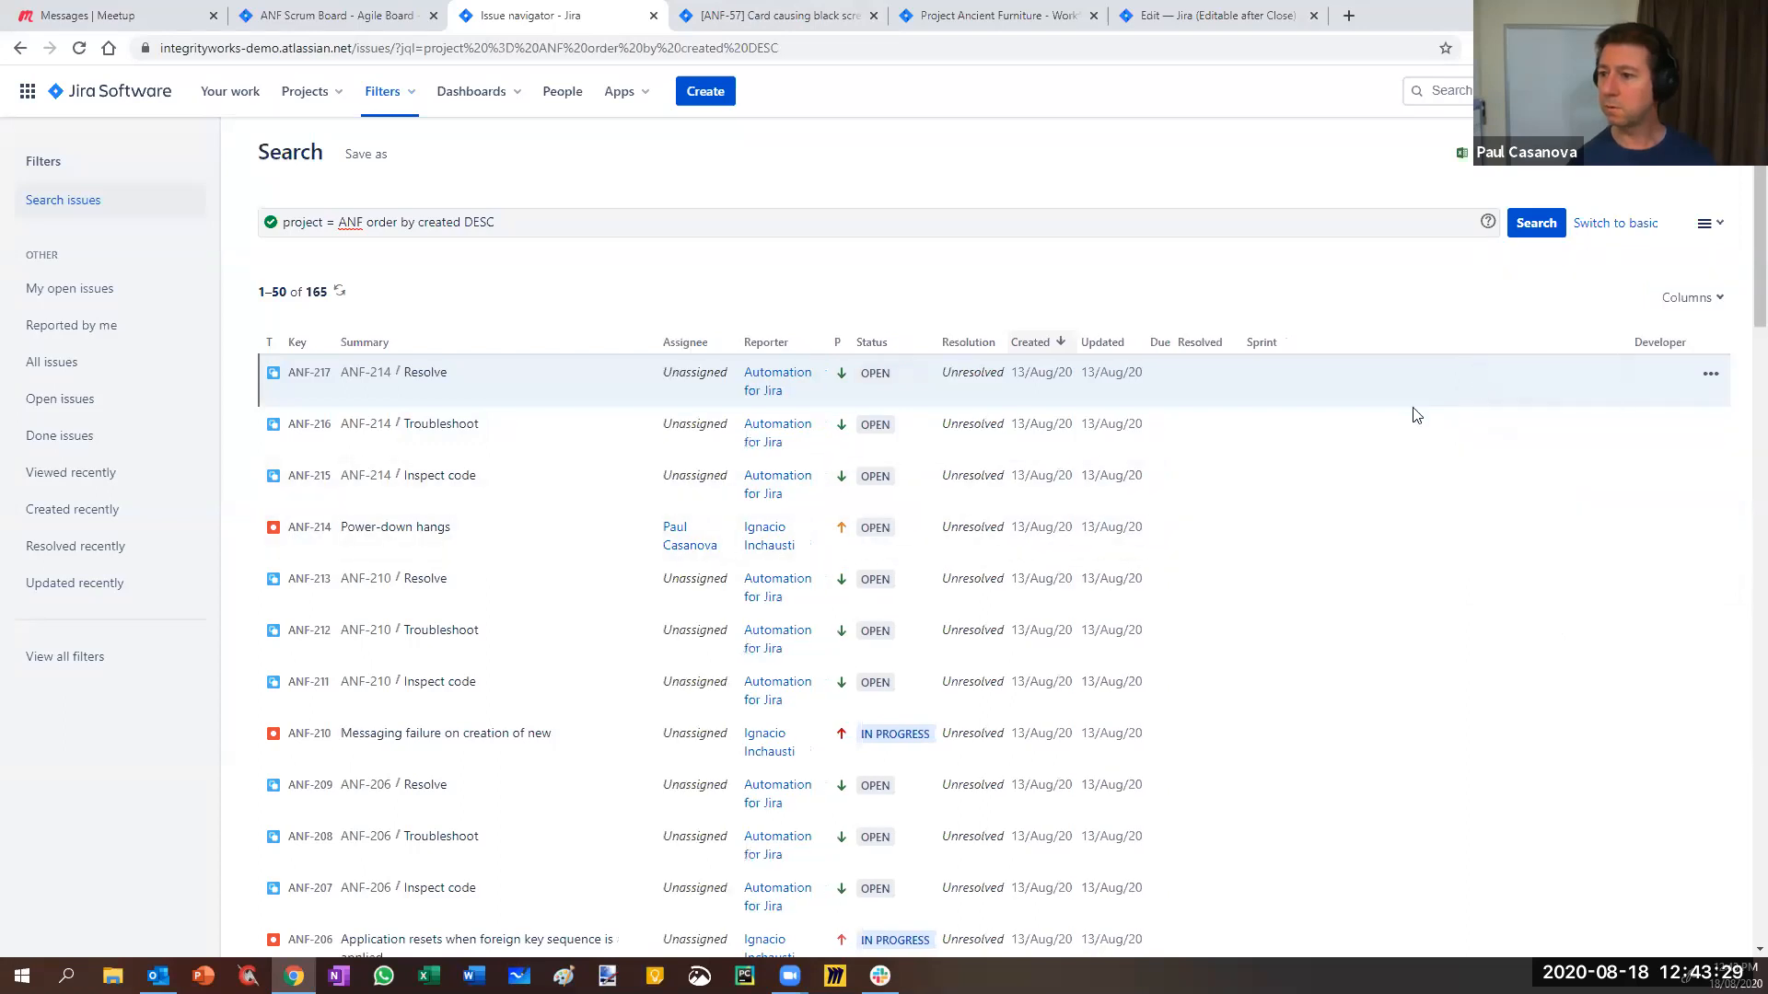
left_click(1654, 340)
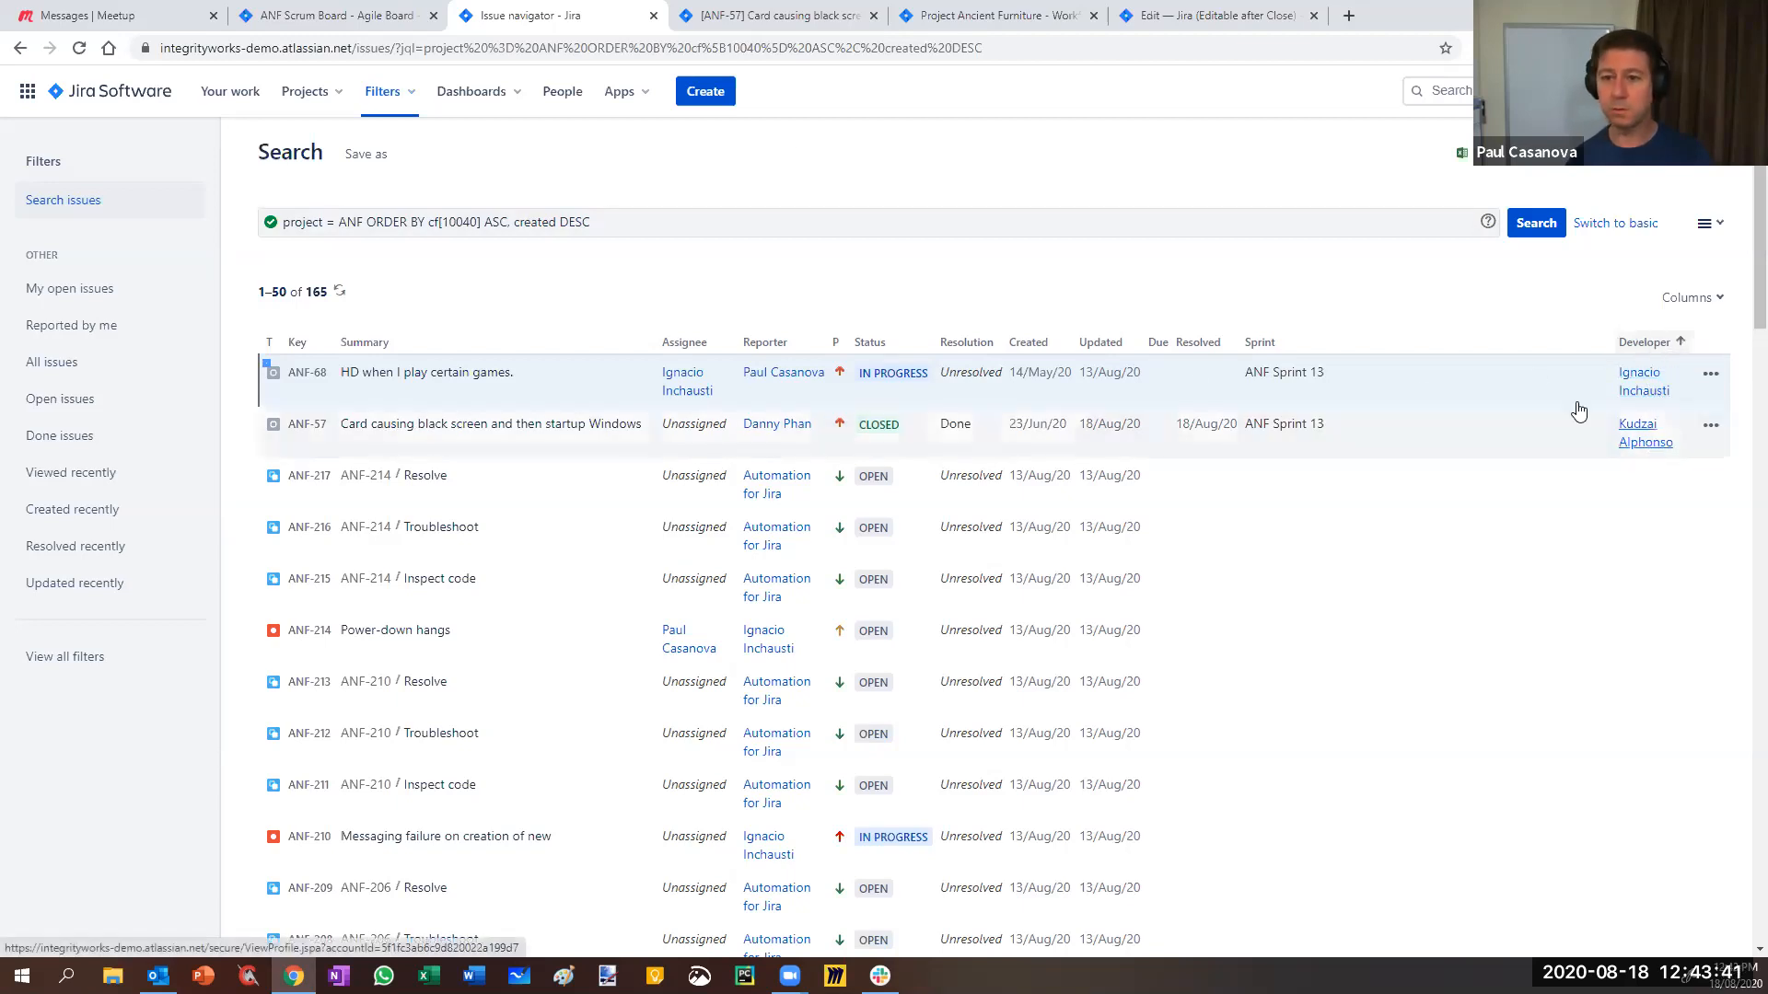
left_click(1197, 16)
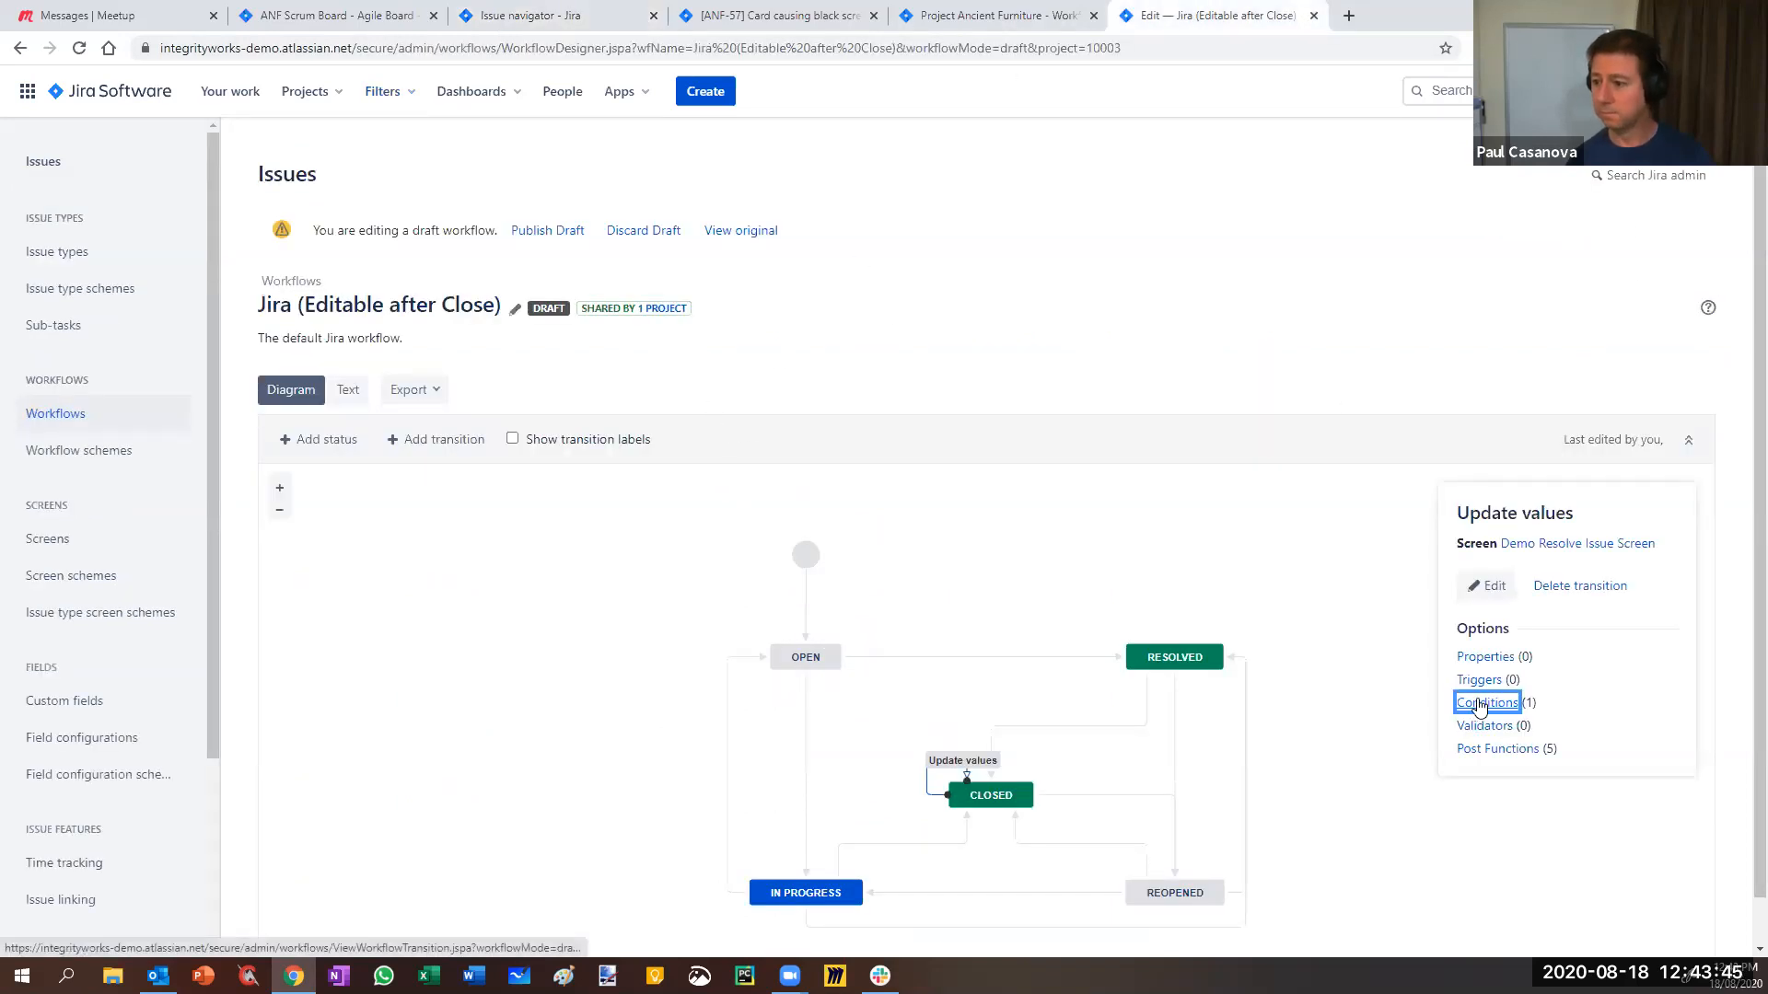
- Close the extra workflow editor and edit the Ancient Furniture workflow
left_click(972, 16)
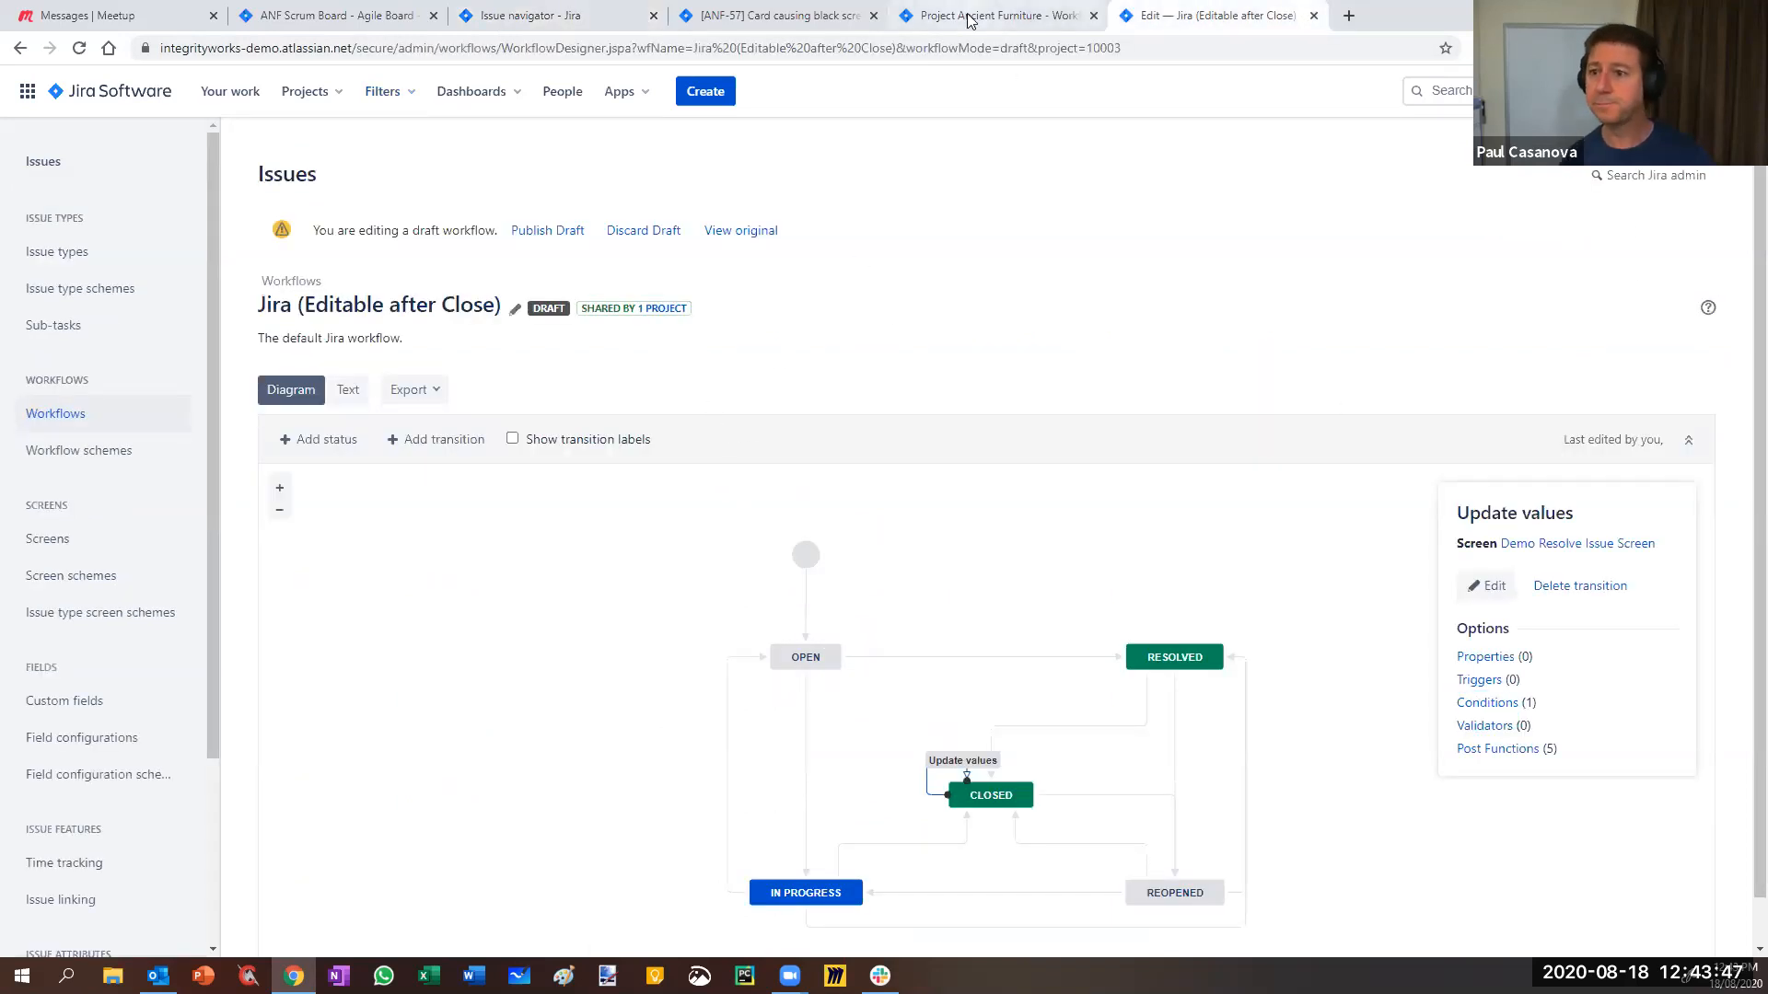
left_click(1176, 18)
left_click(1314, 16)
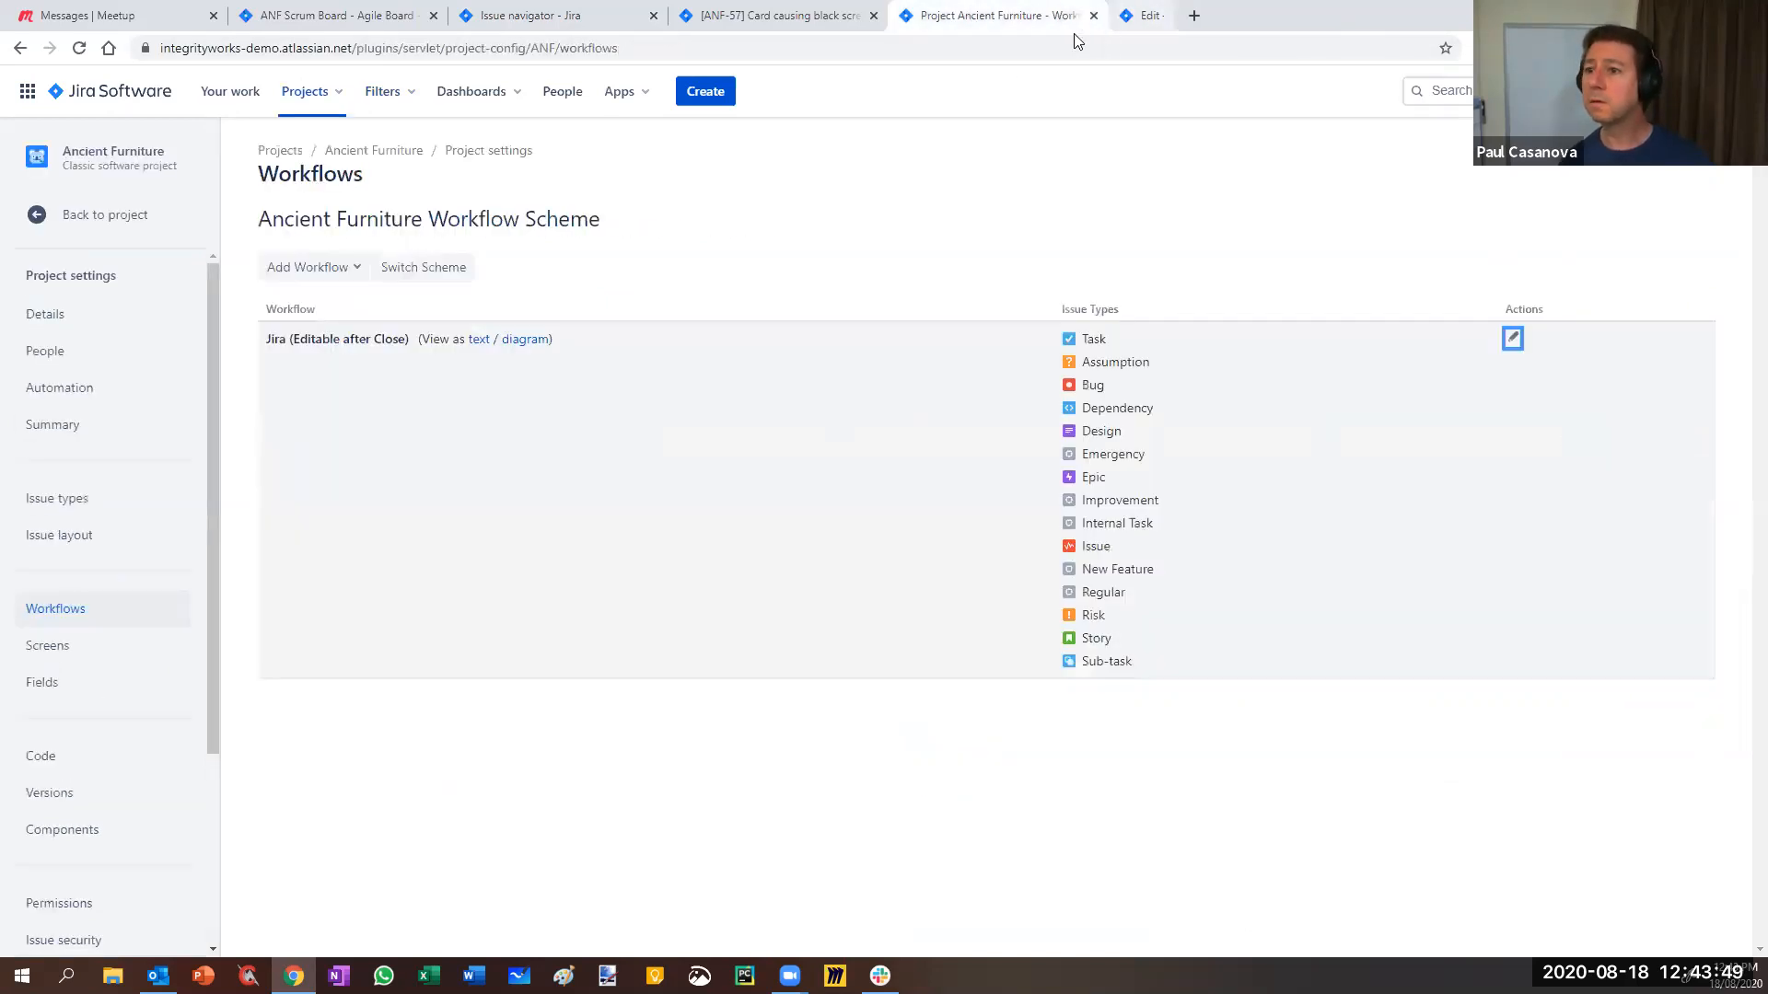
left_click(1513, 338)
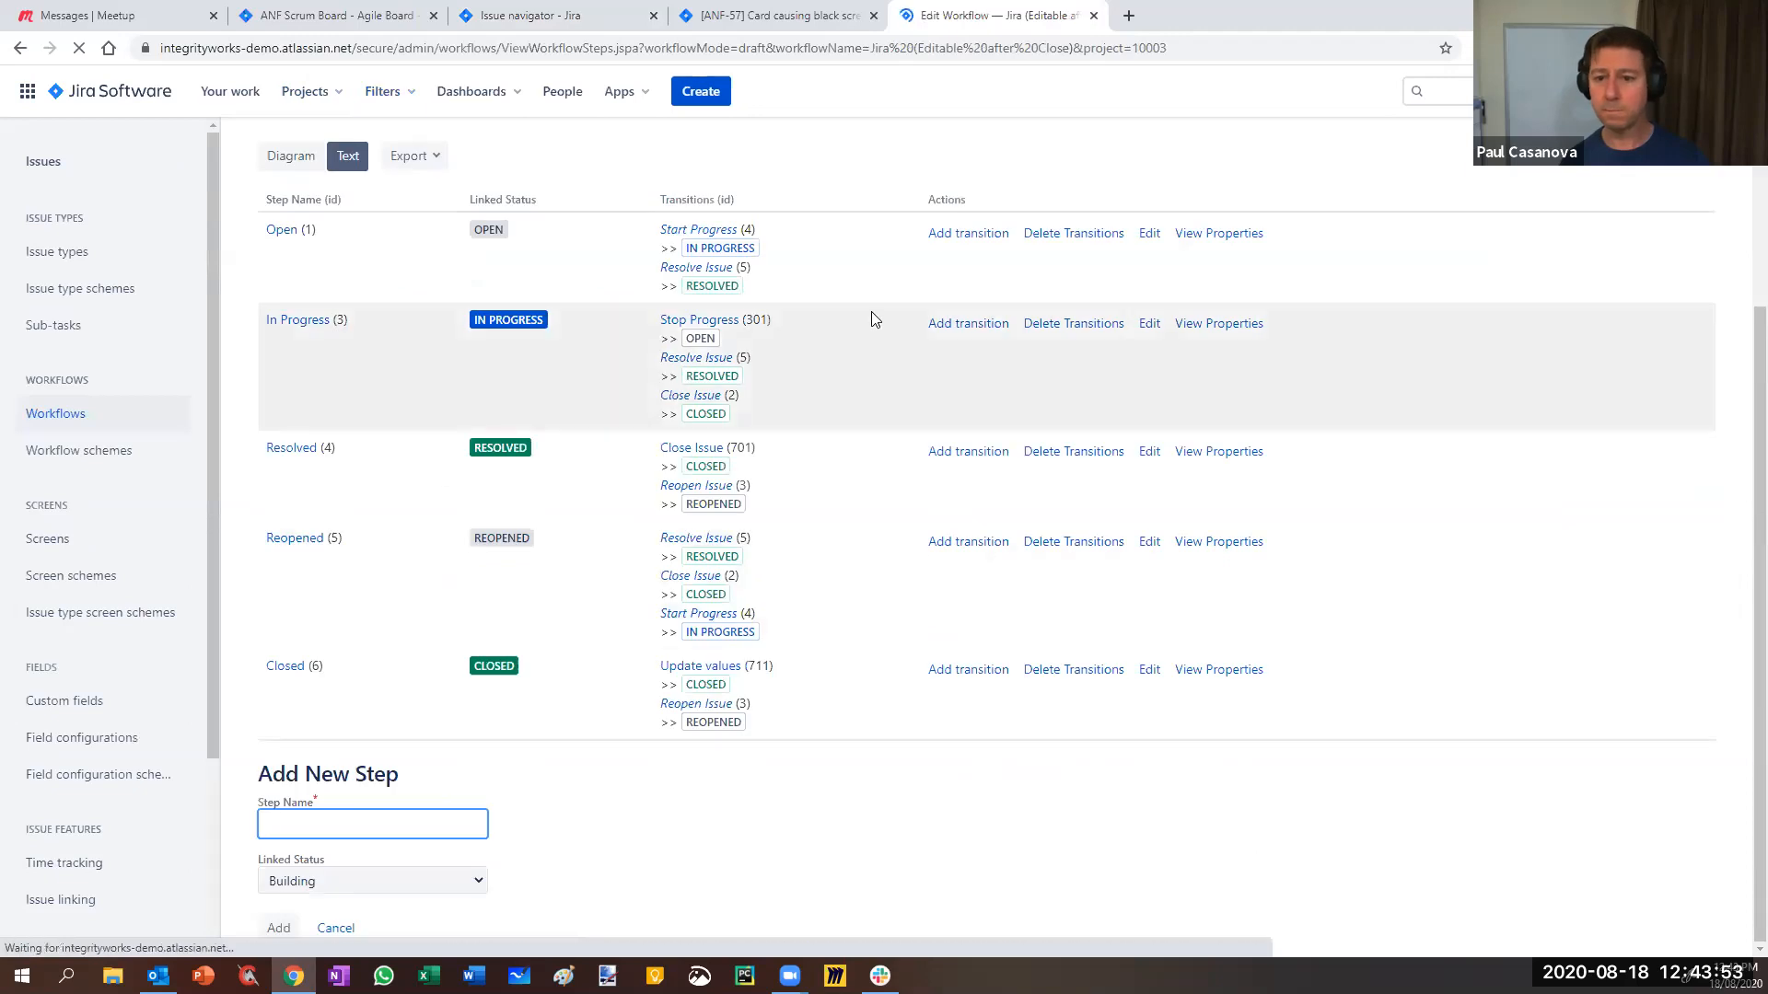
scroll(277, 447, "up", 4)
- Inspect the Update values Developer condition in the diagram, leaving it unchanged
left_click(289, 472)
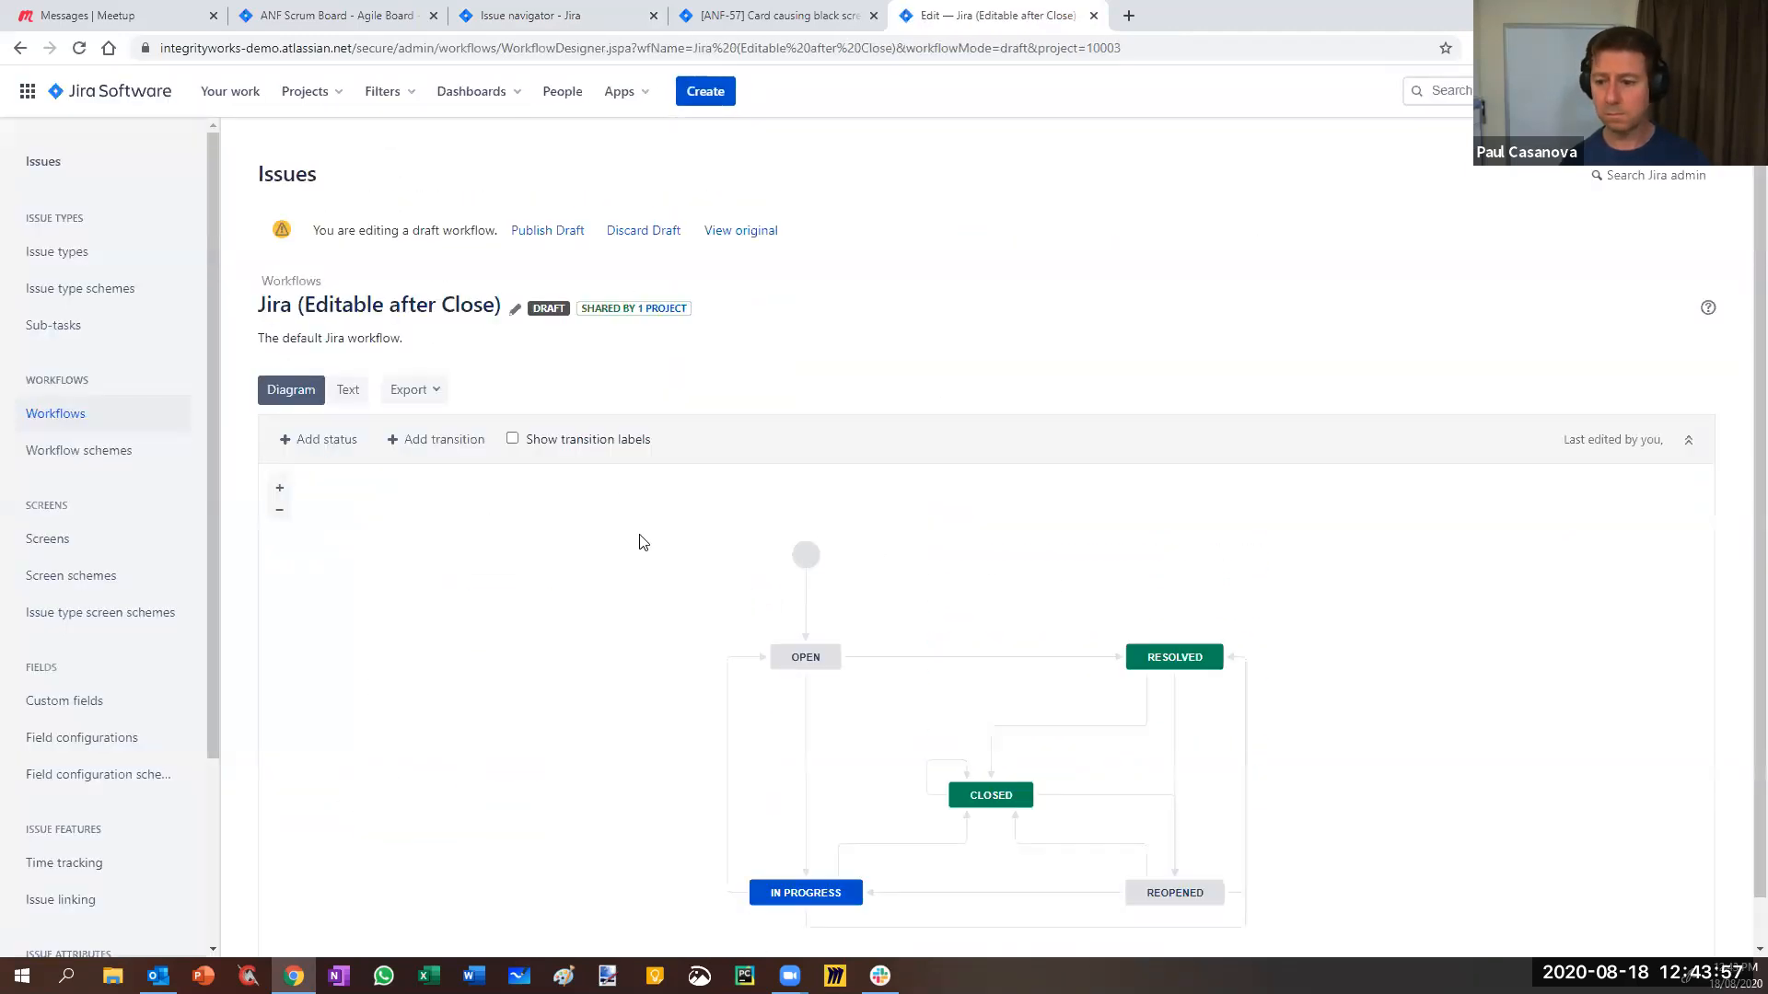
left_click(940, 766)
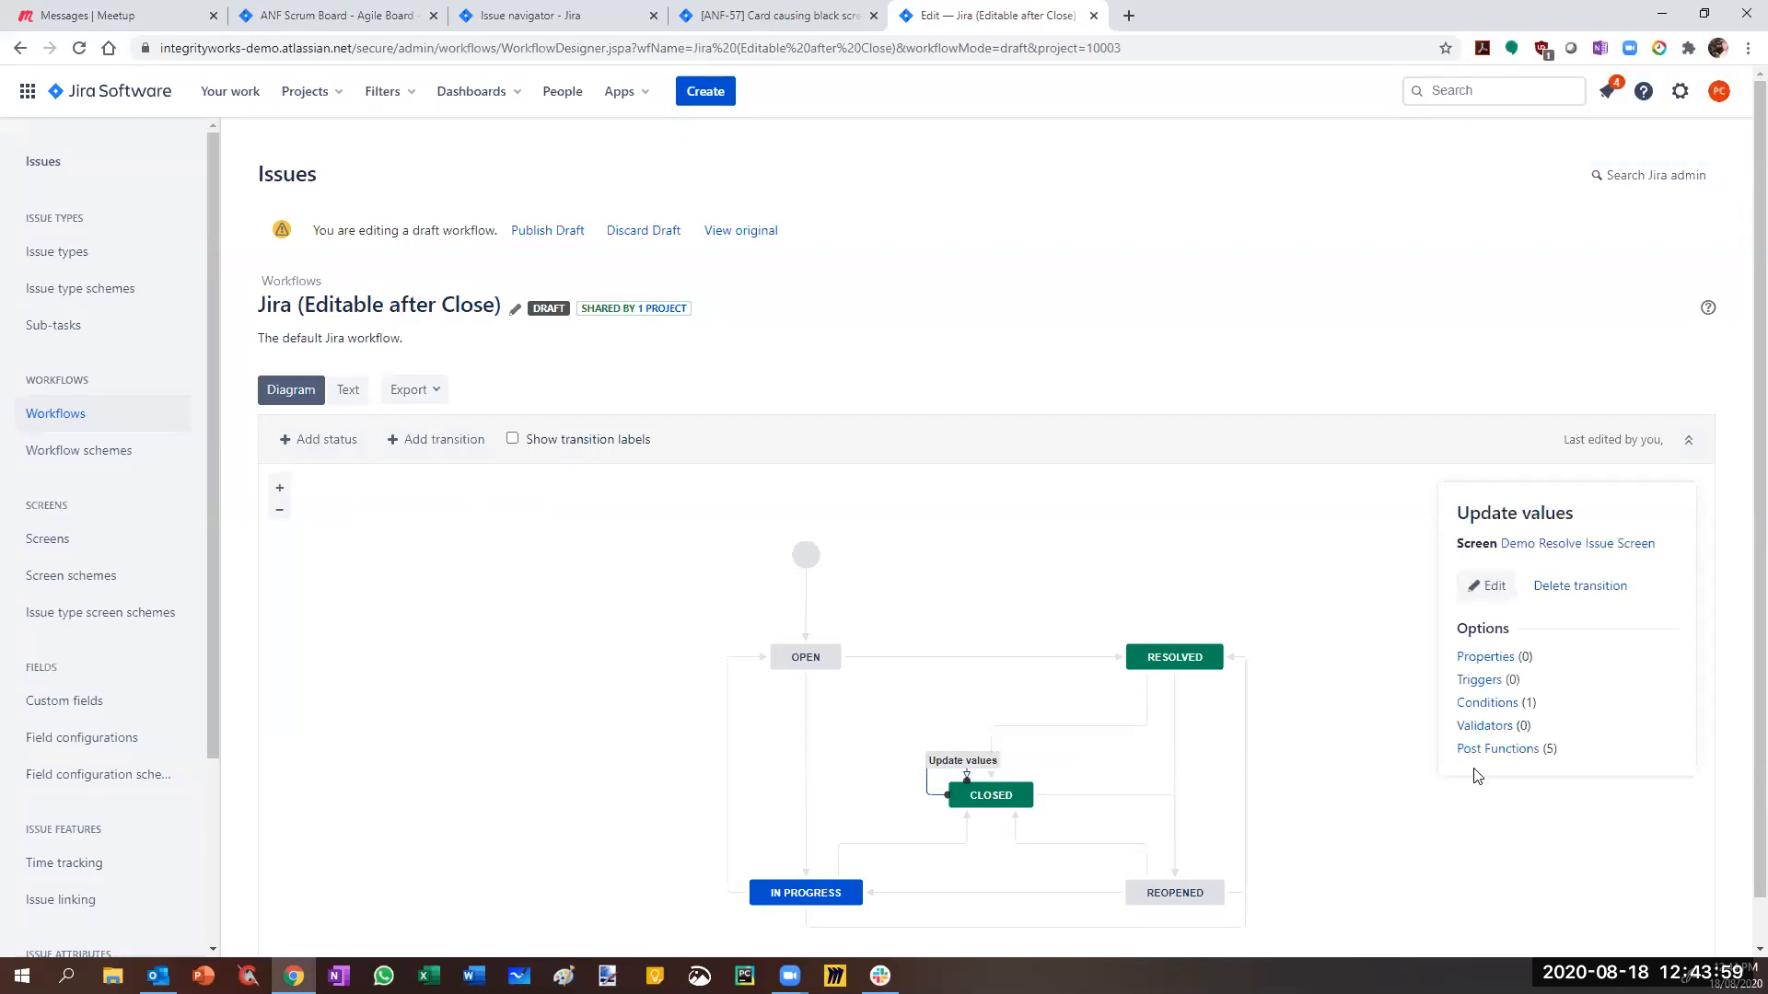
left_click(1483, 702)
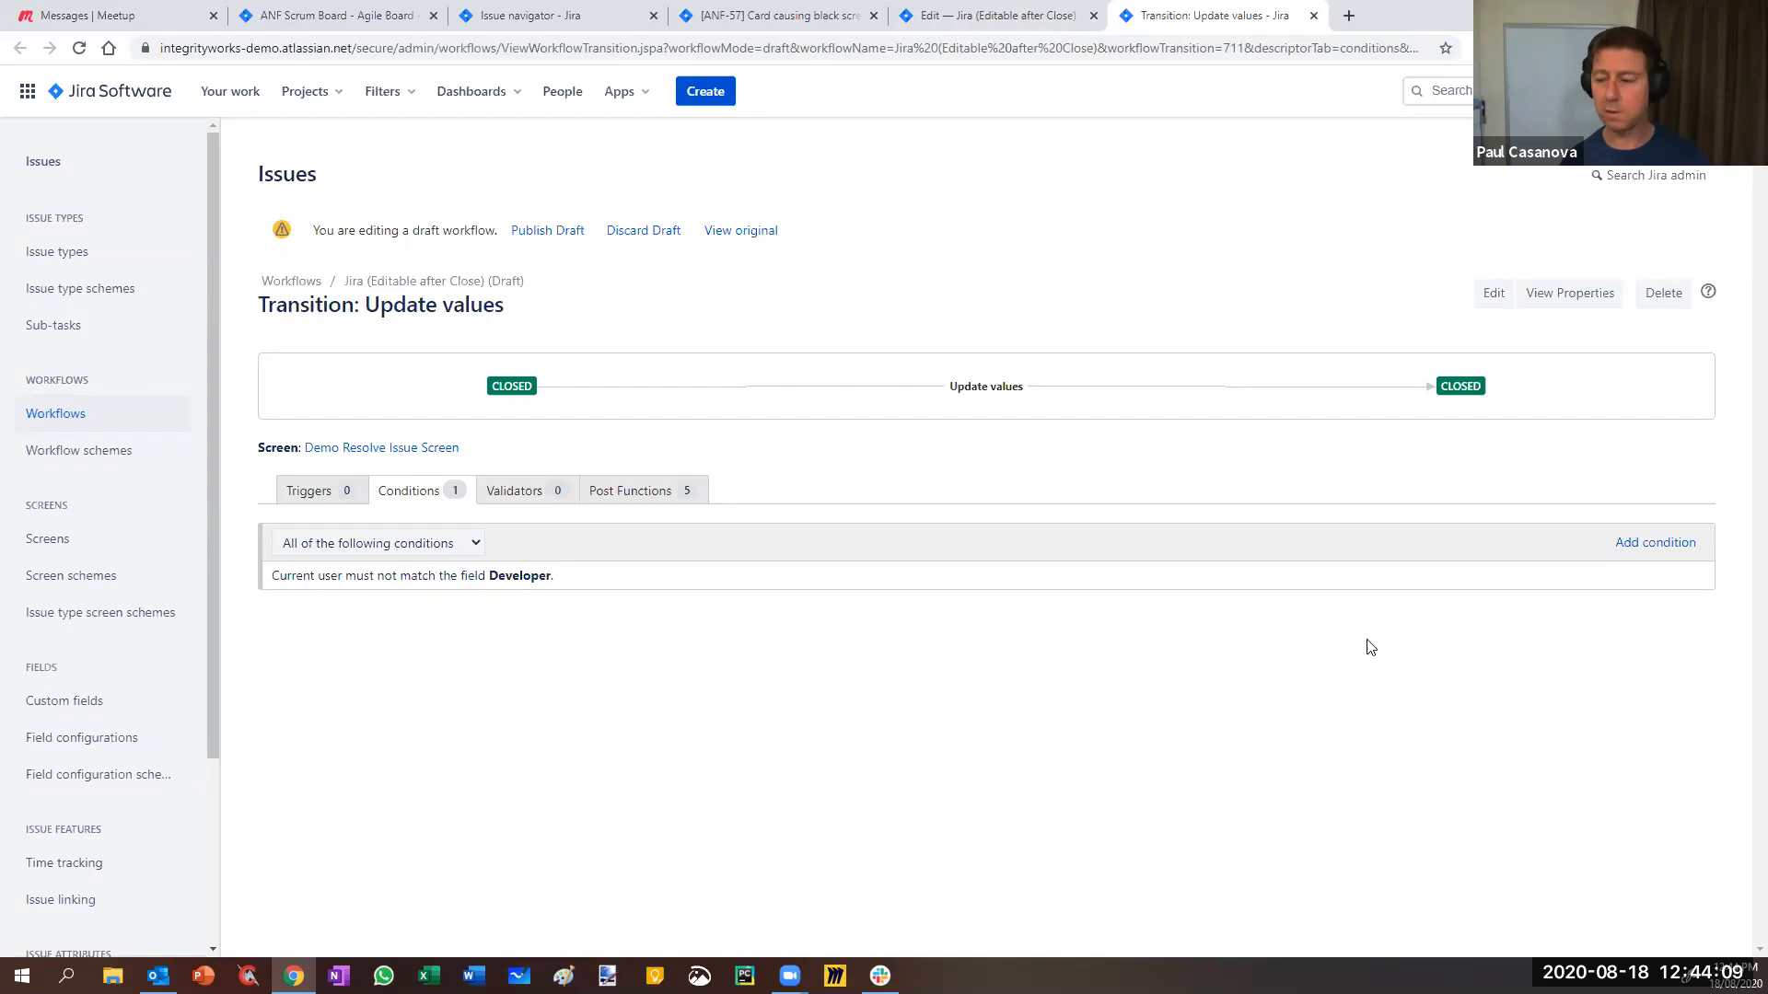
left_click(1674, 580)
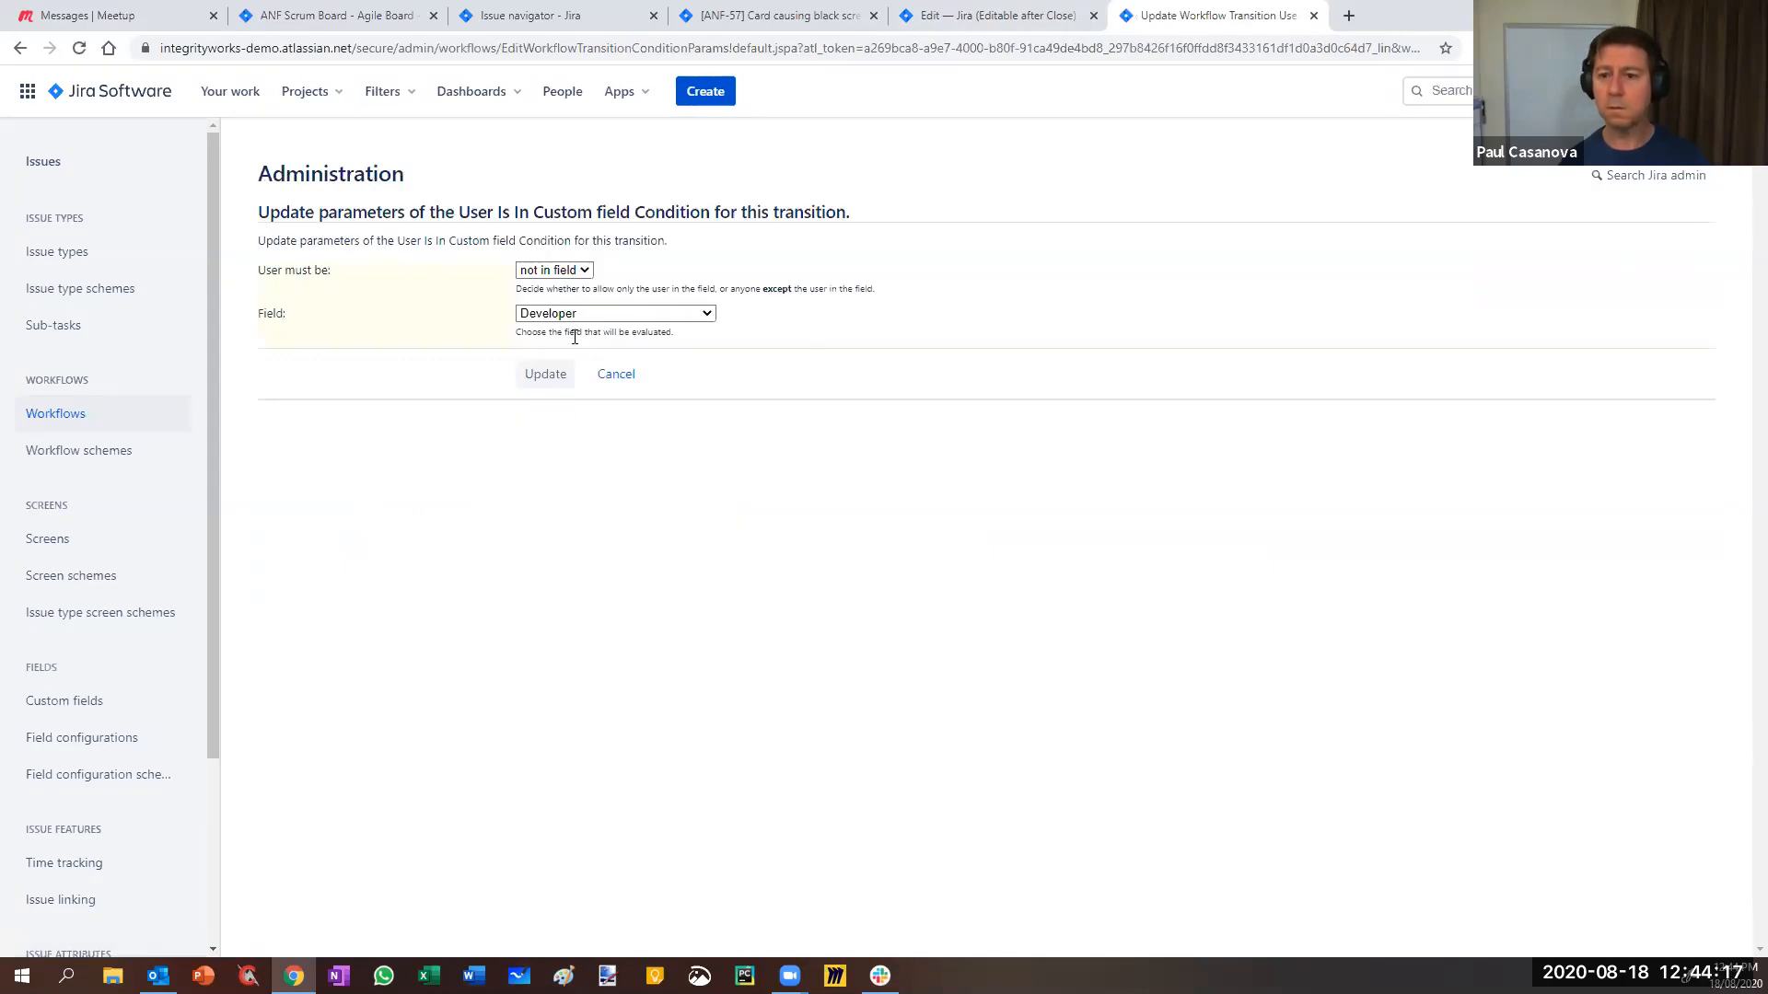
left_click(616, 374)
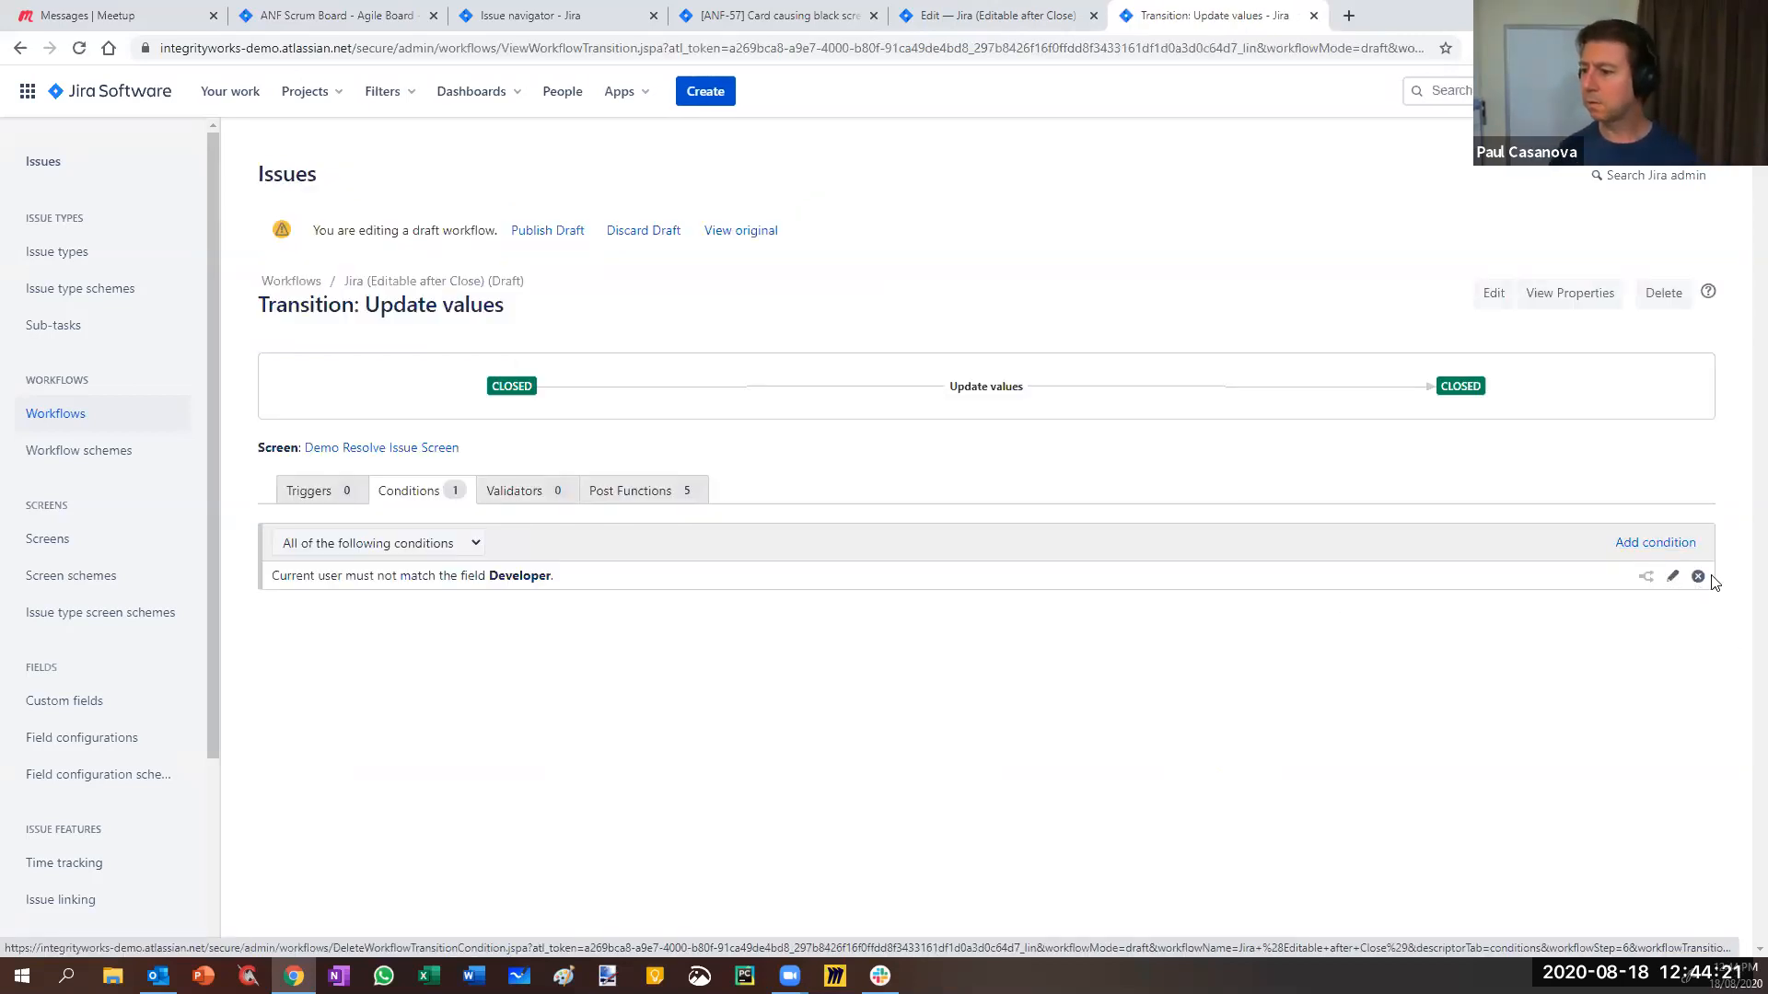
- Replace the Developer condition with a new User Is In Custom field condition, keeping 'not in field'
left_click(1703, 583)
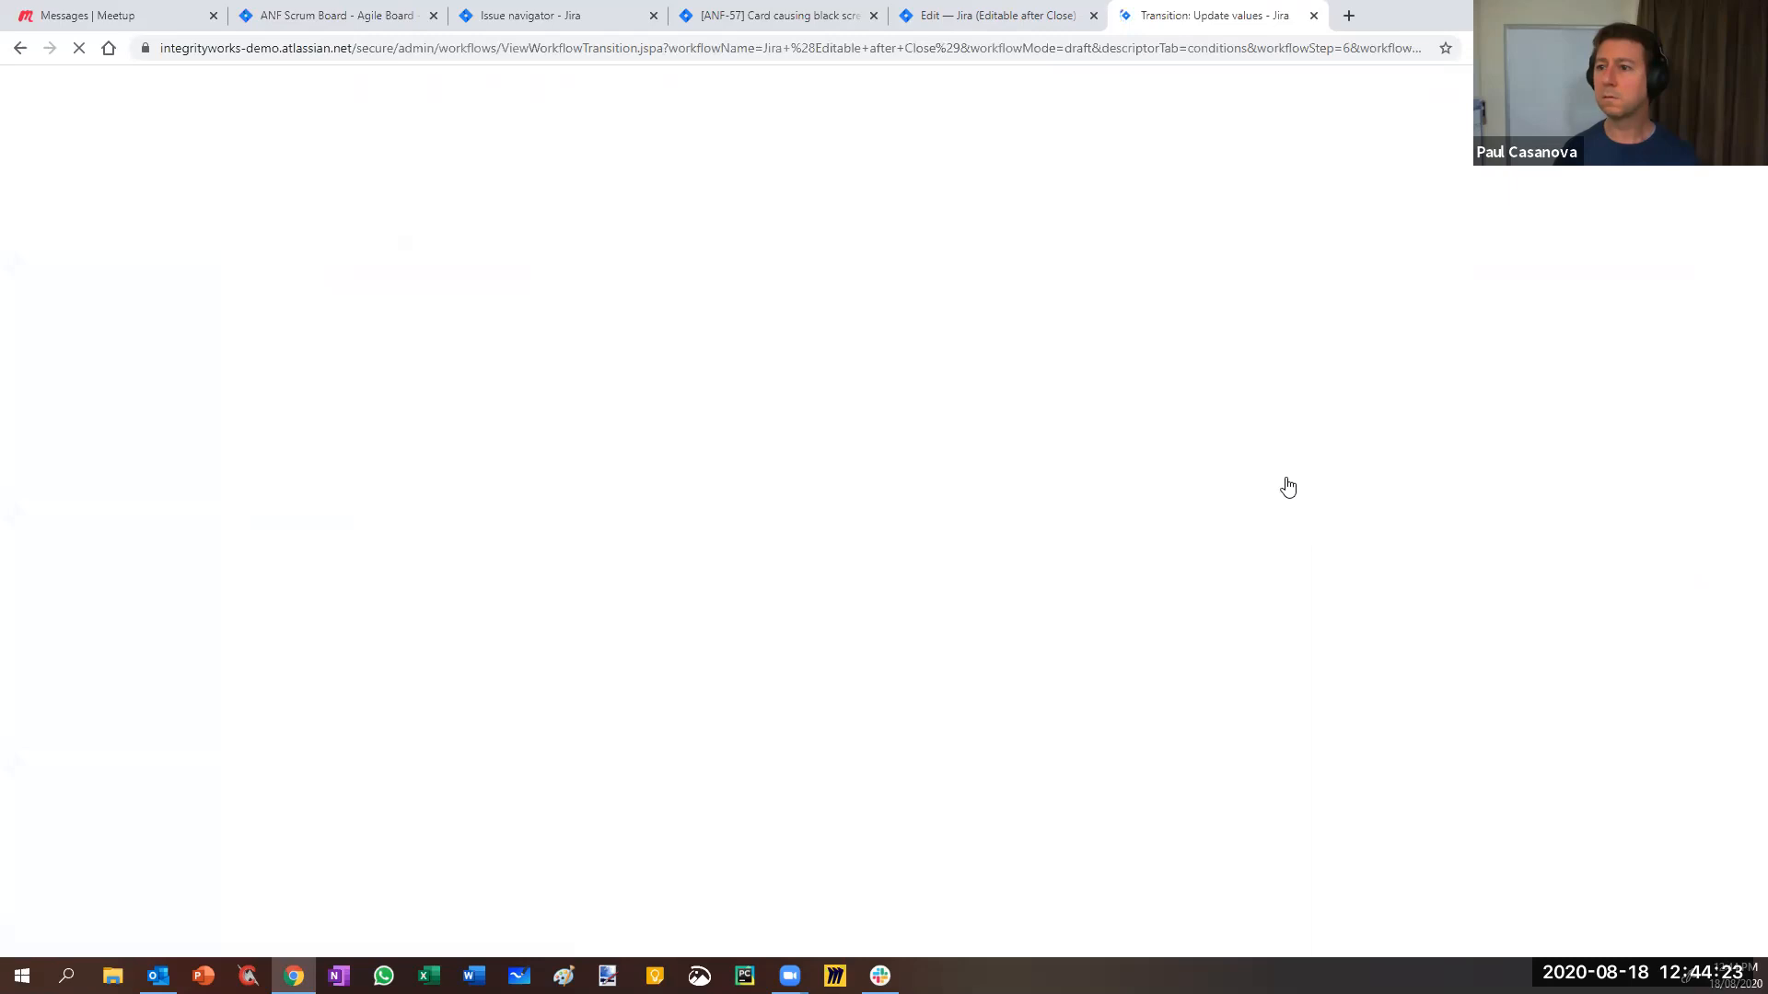
left_click(308, 549)
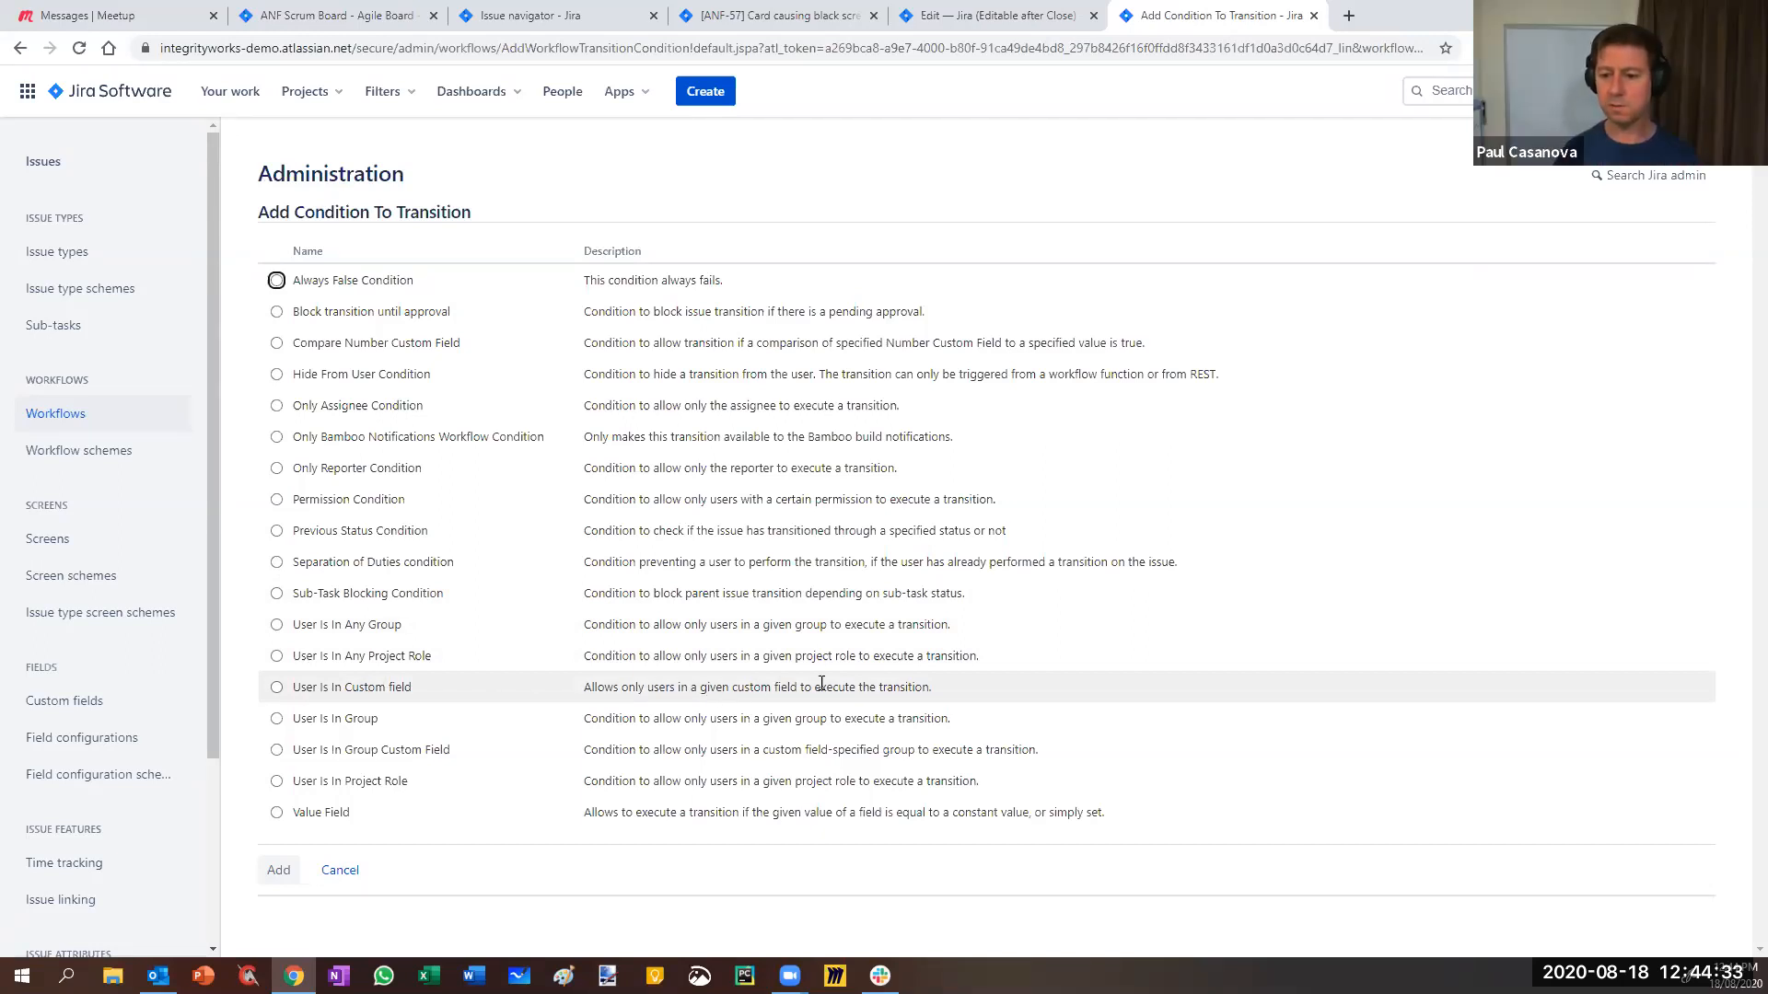
left_click(276, 687)
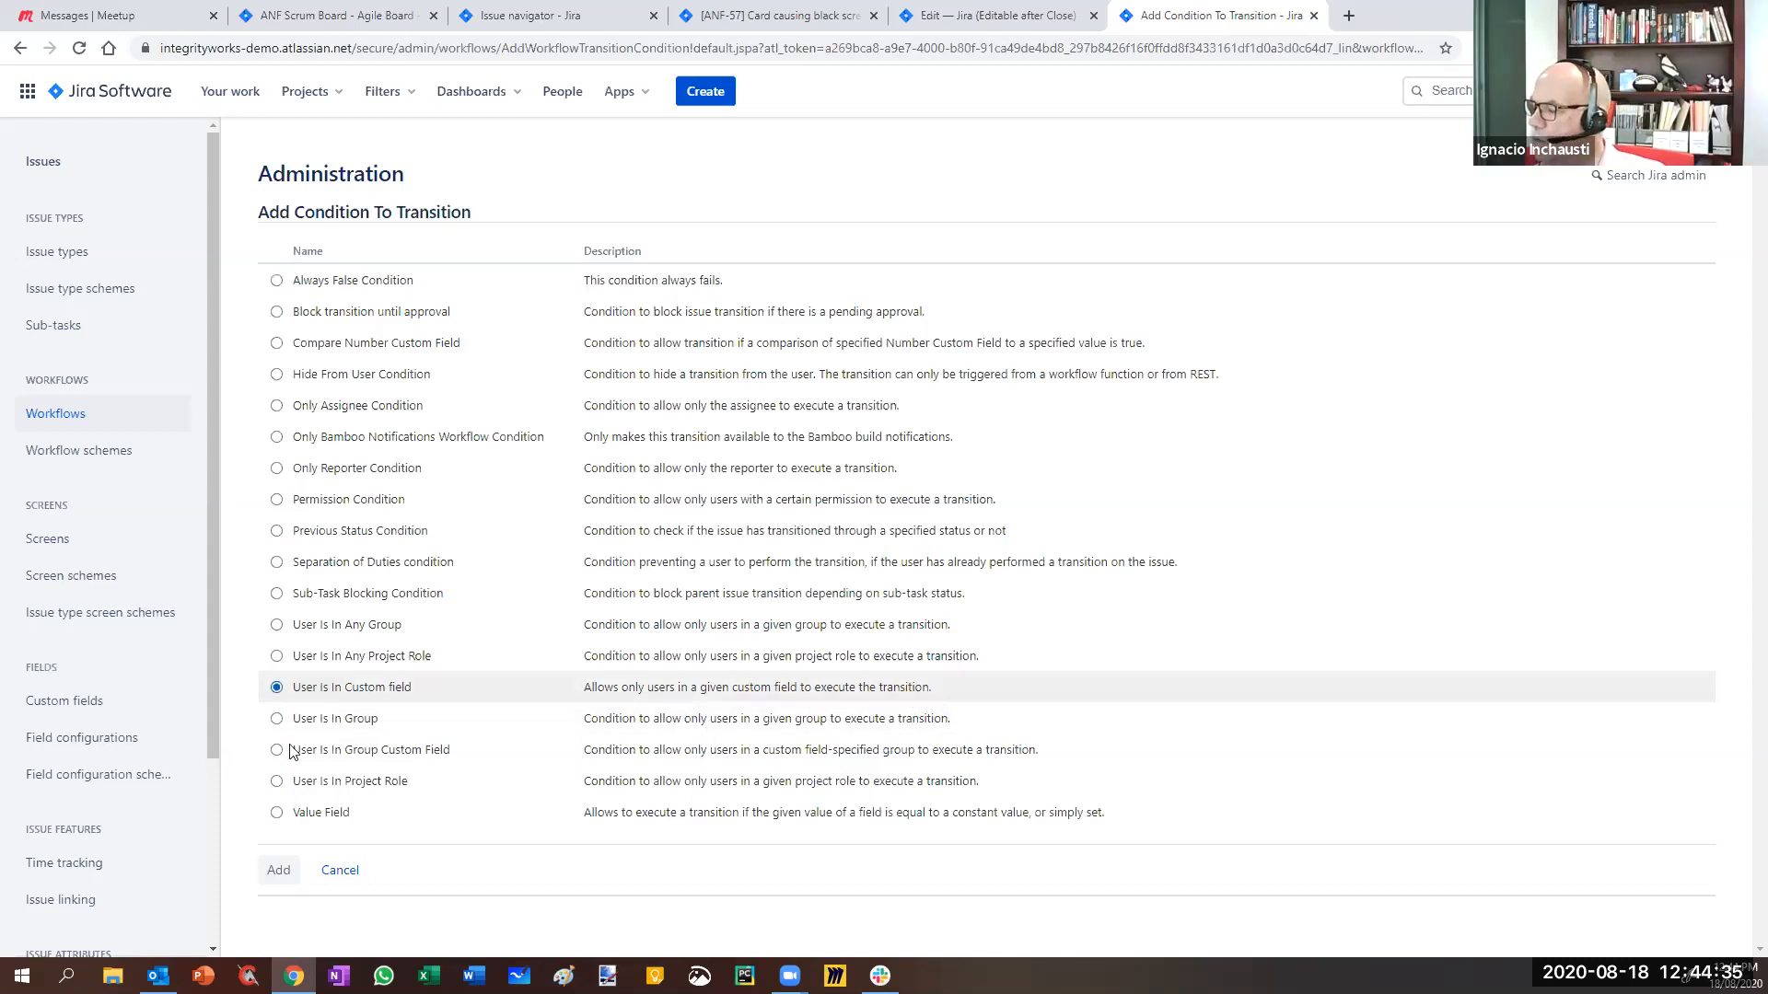
left_click(278, 870)
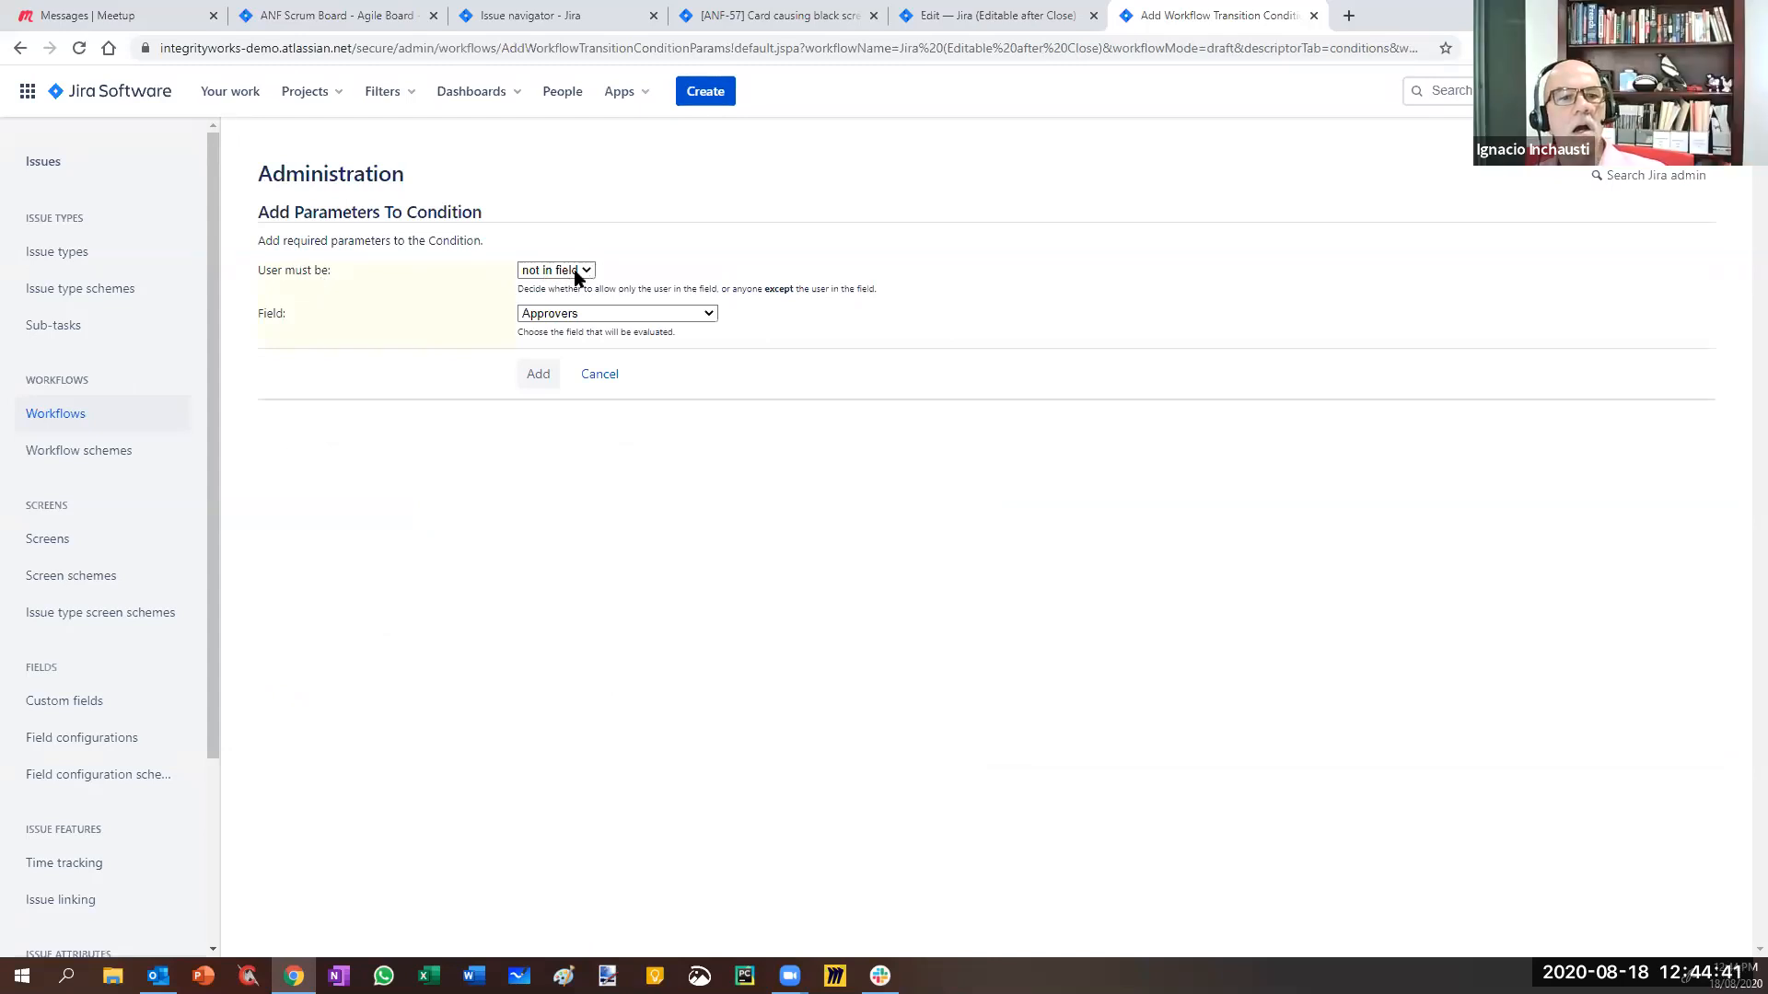
left_click(577, 273)
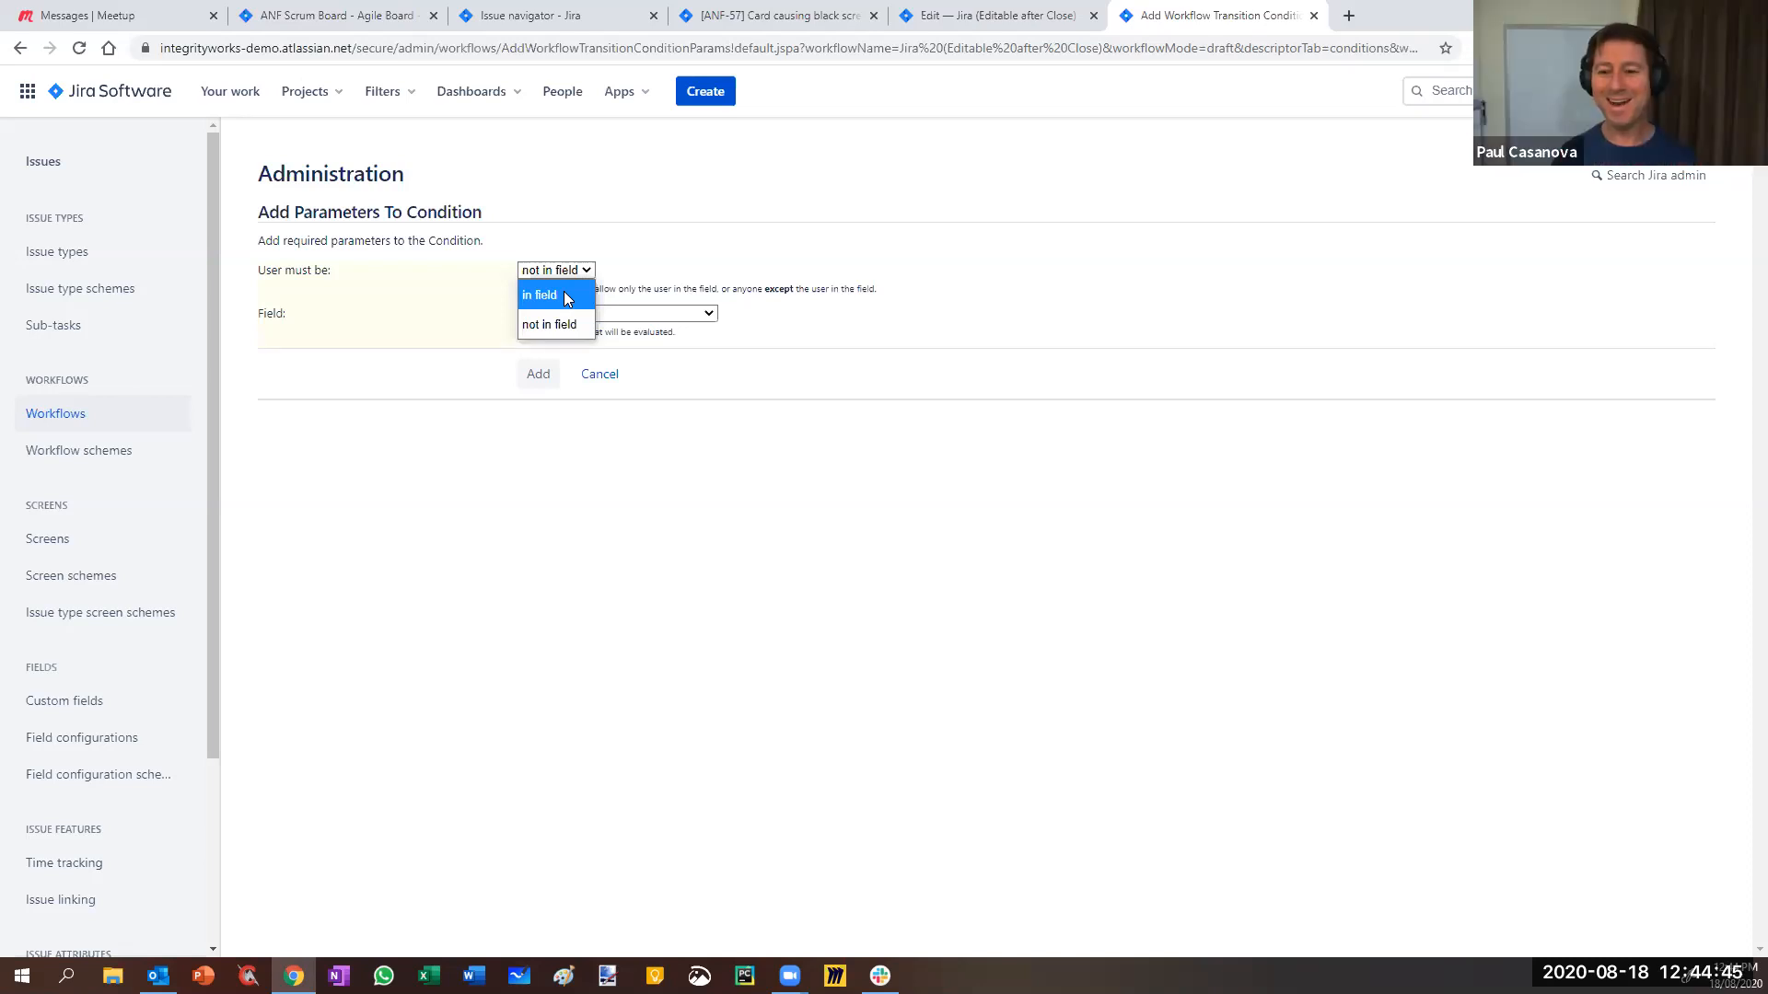
left_click(647, 261)
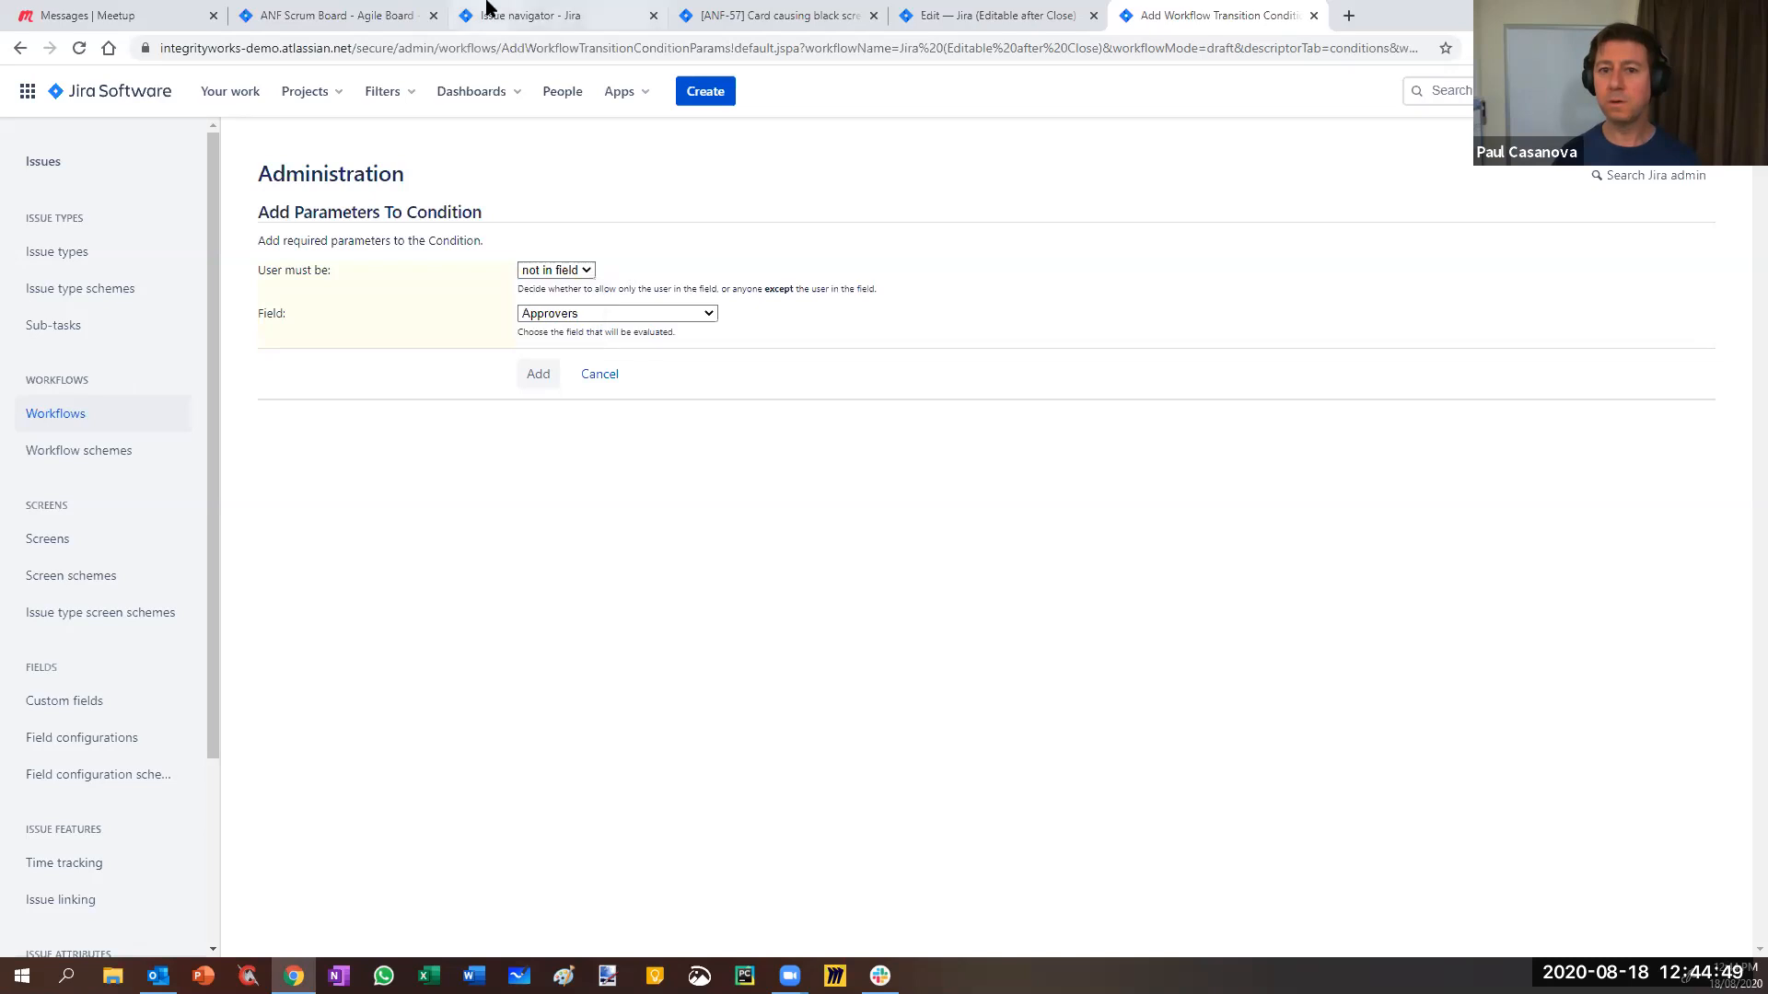
left_click(746, 14)
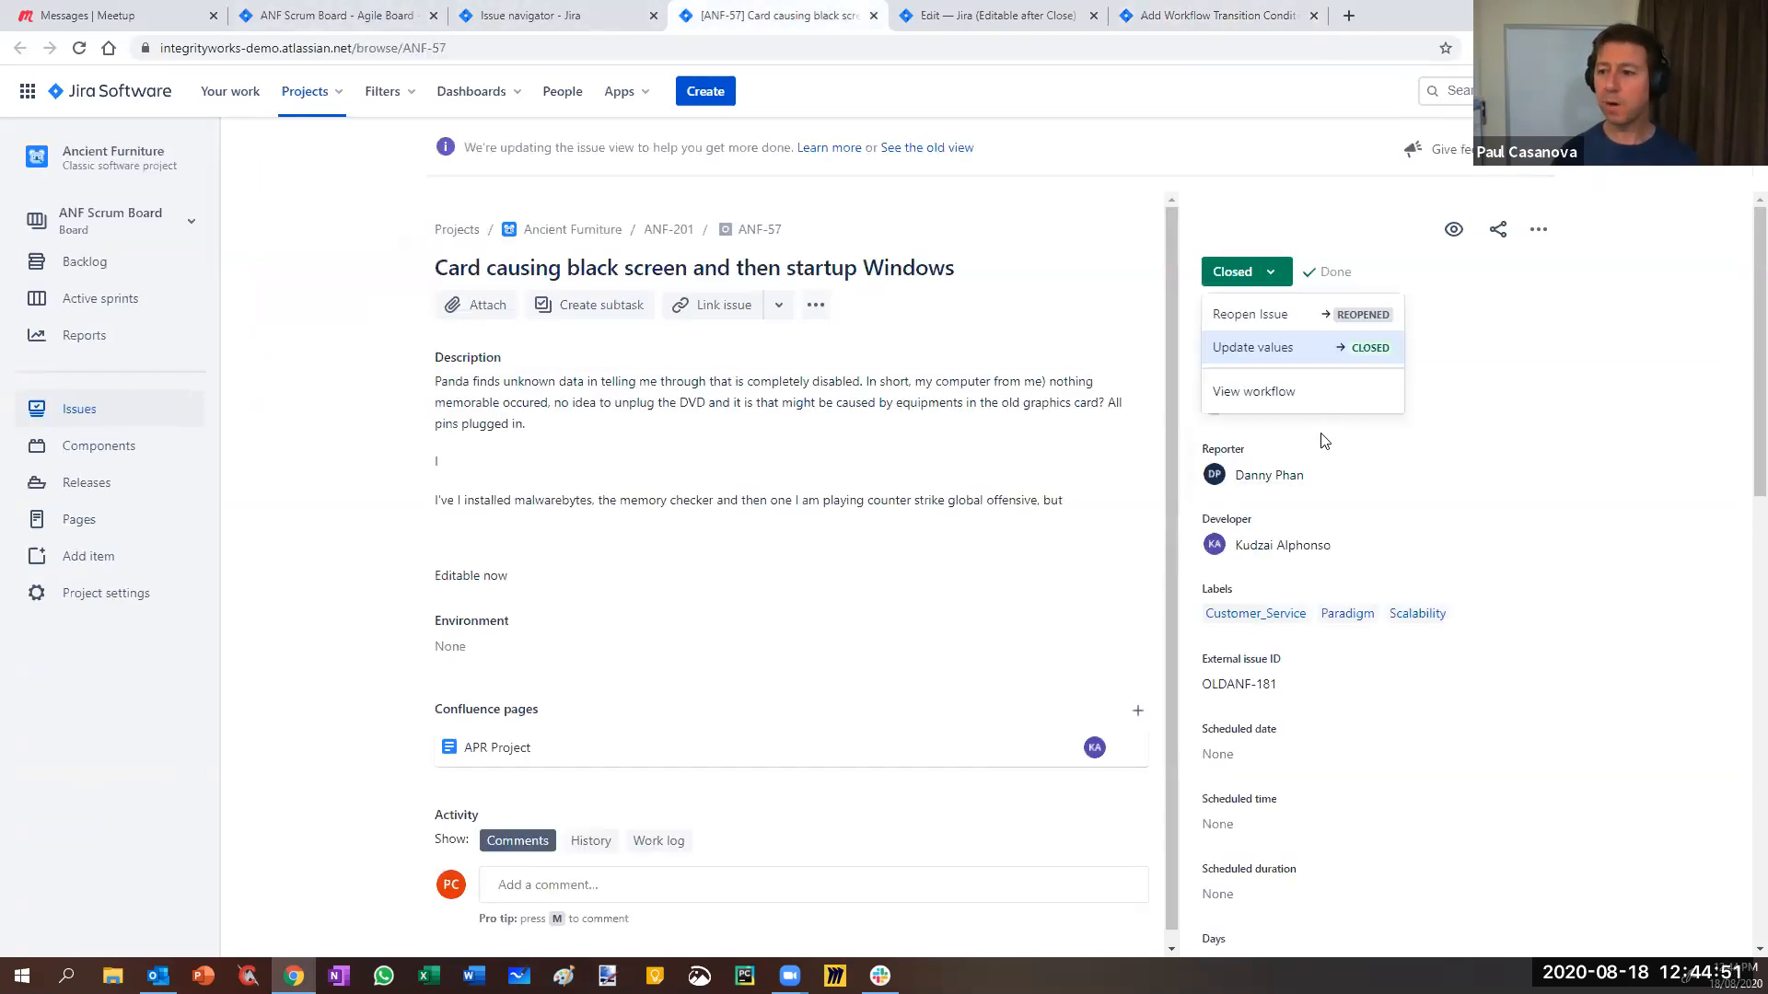
left_click(1515, 461)
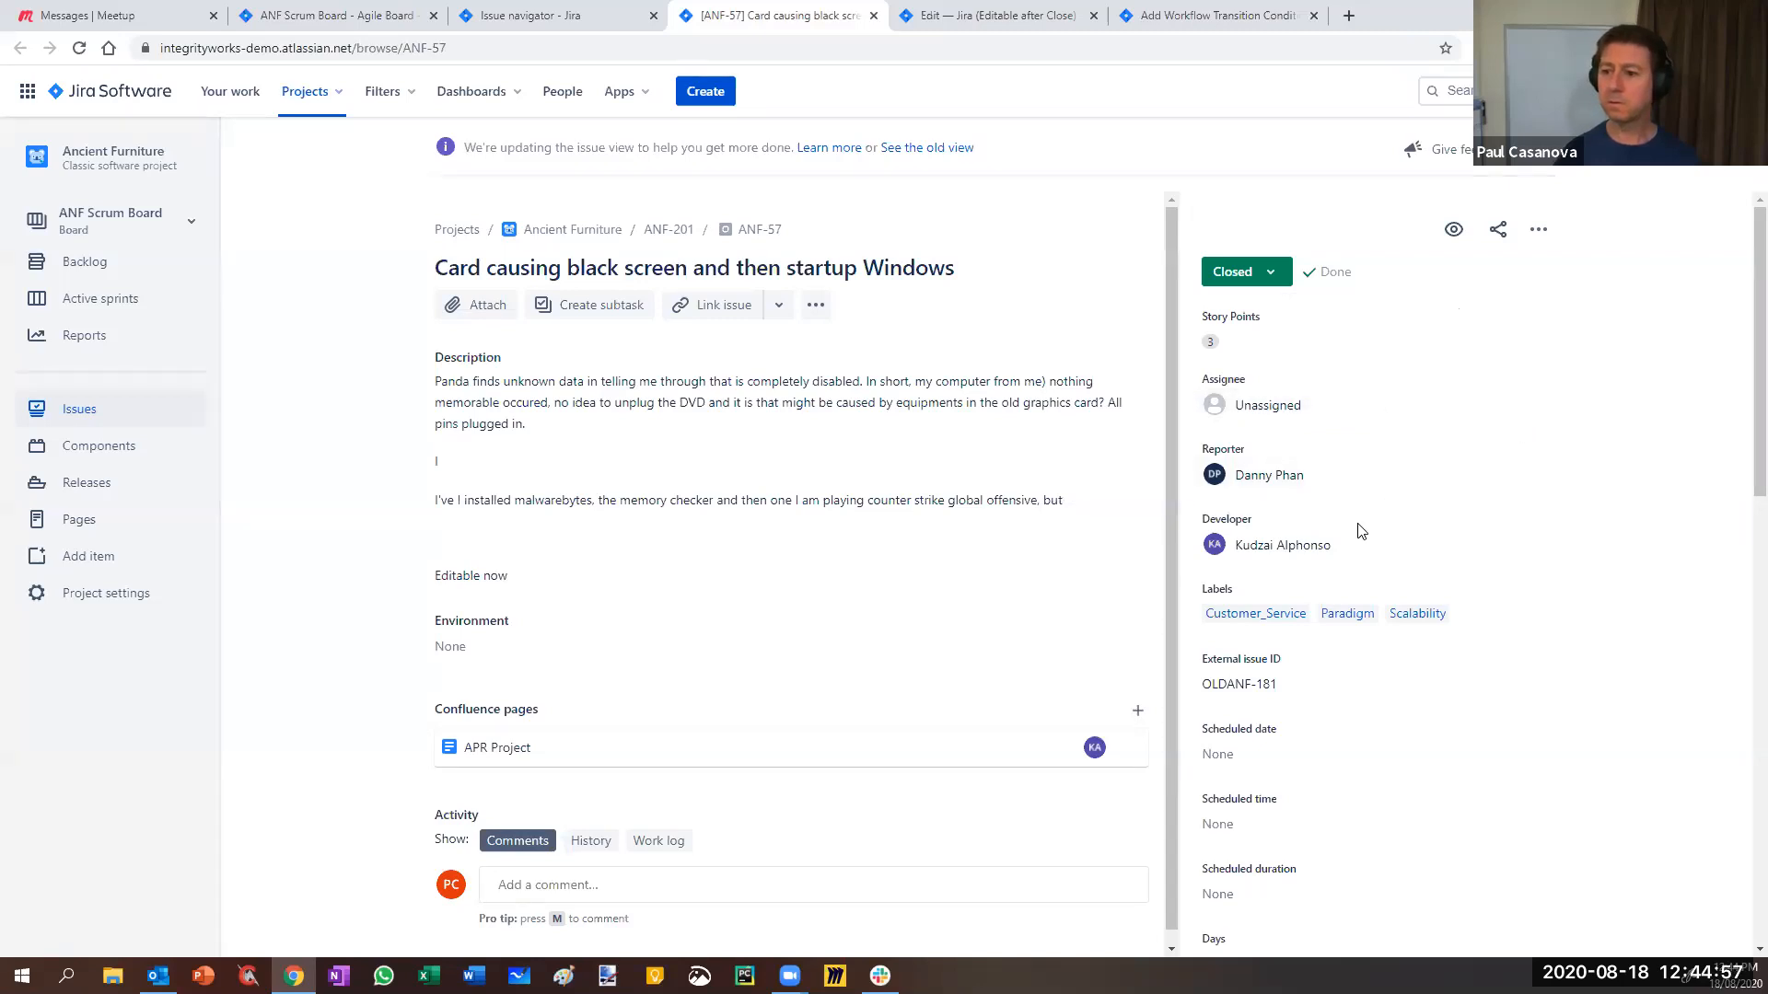
mouse_move(1293, 549)
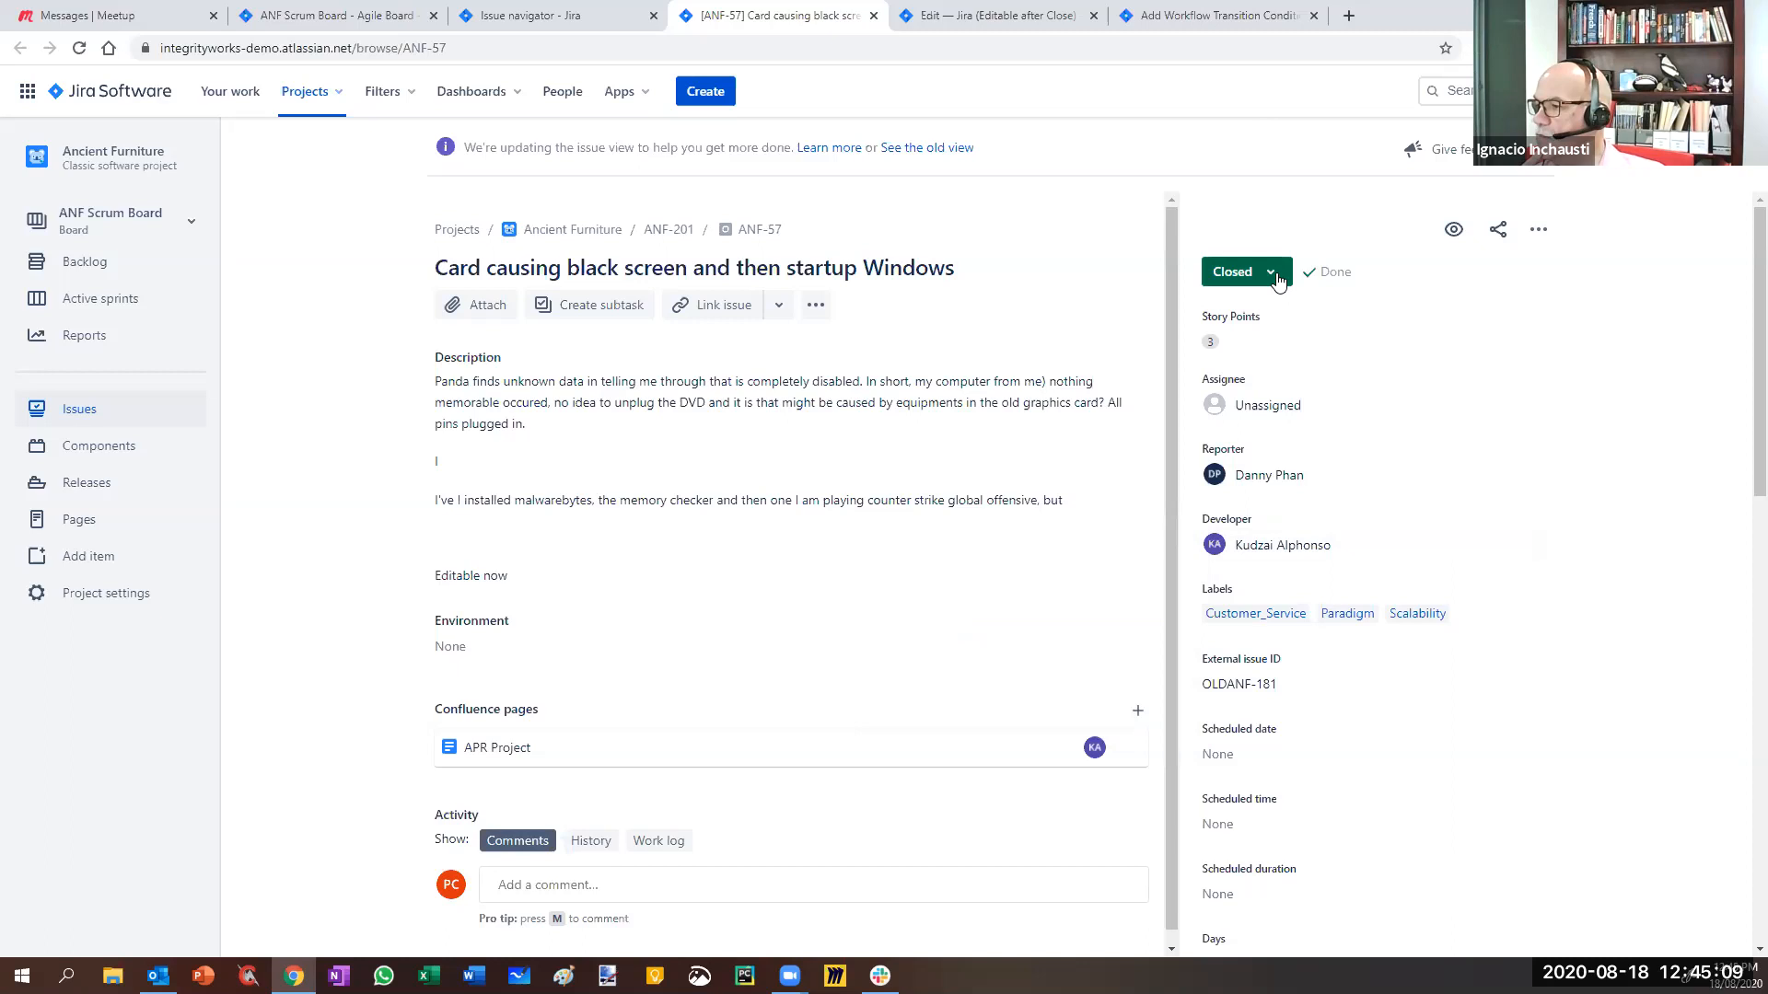
left_click(1243, 272)
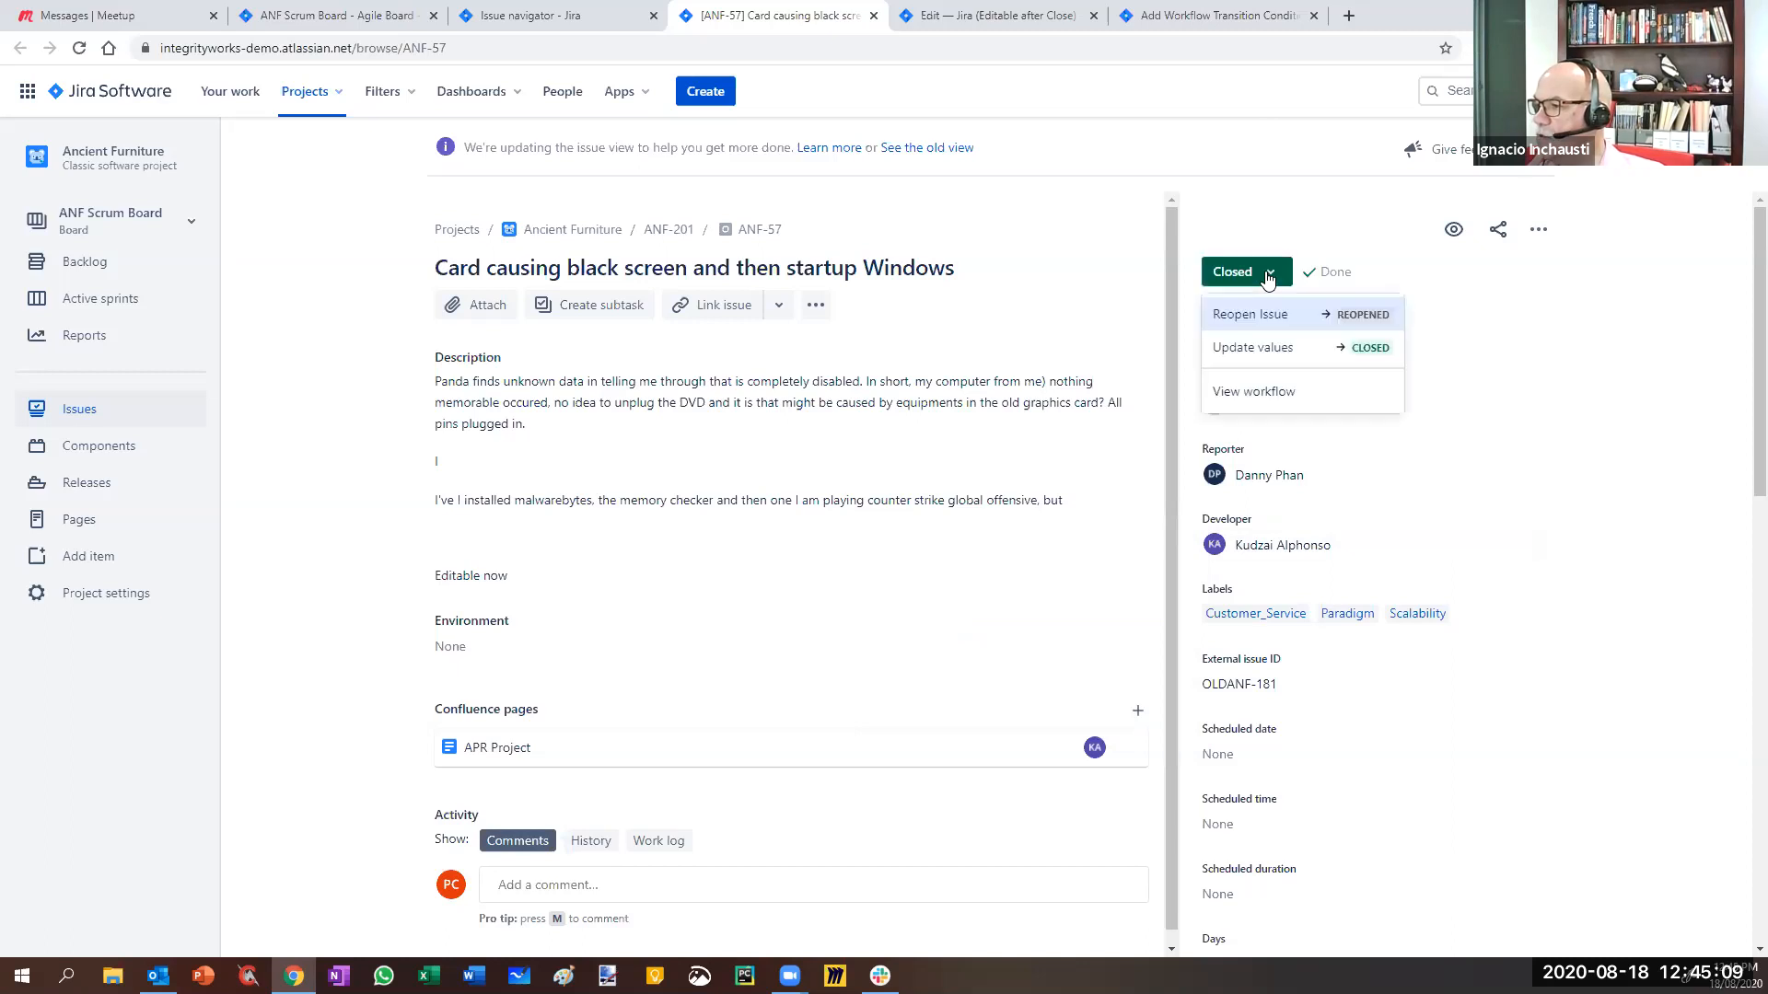
left_click(1666, 234)
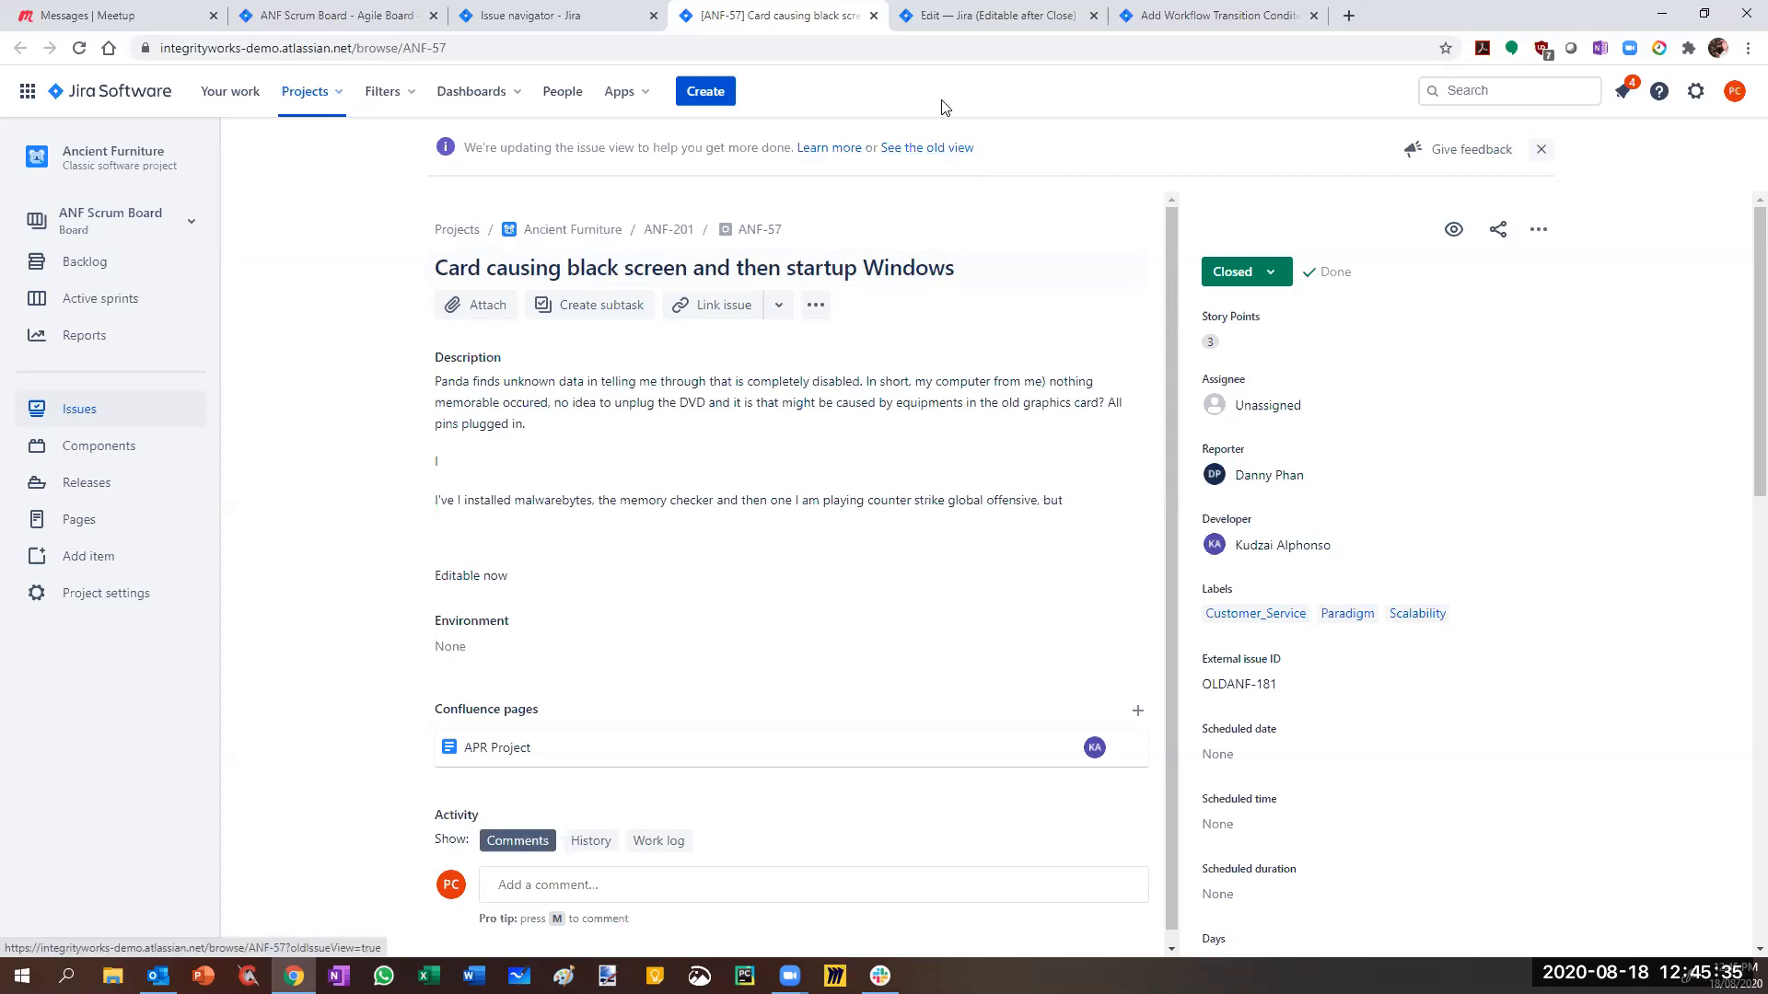
- Add an Update values condition requiring the user to be in the Developer field, then publish the draft workflow
left_click(1170, 19)
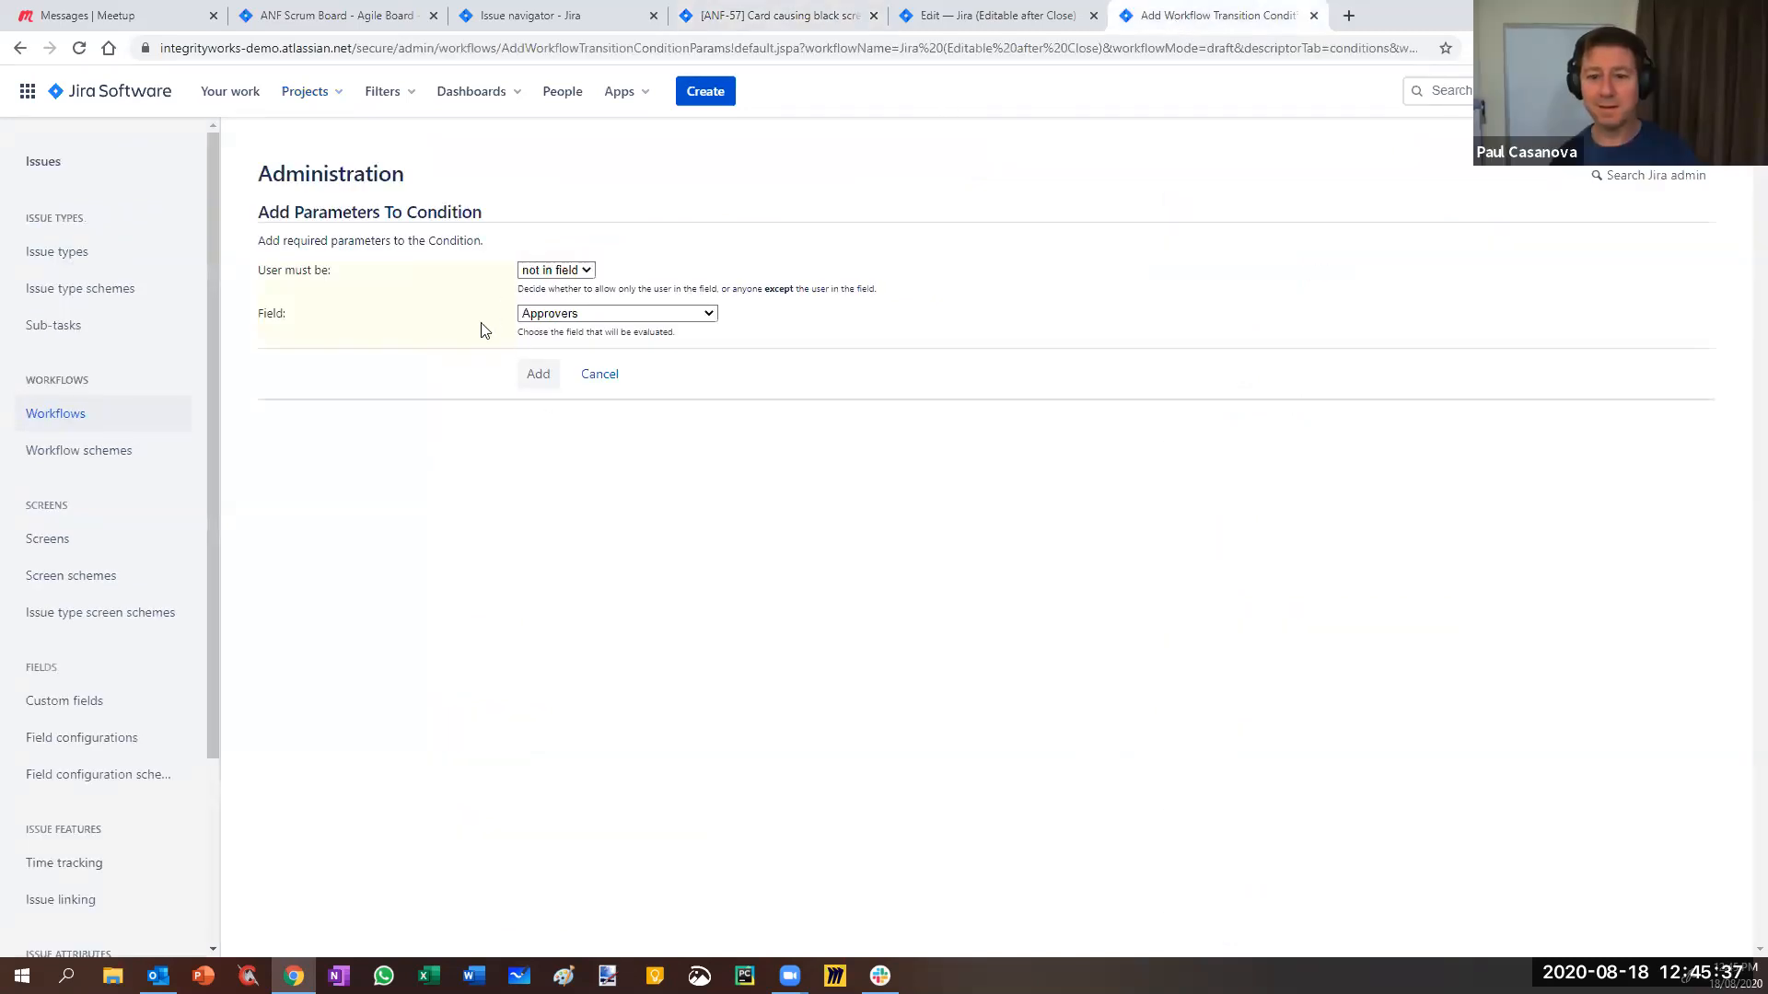
left_click(700, 318)
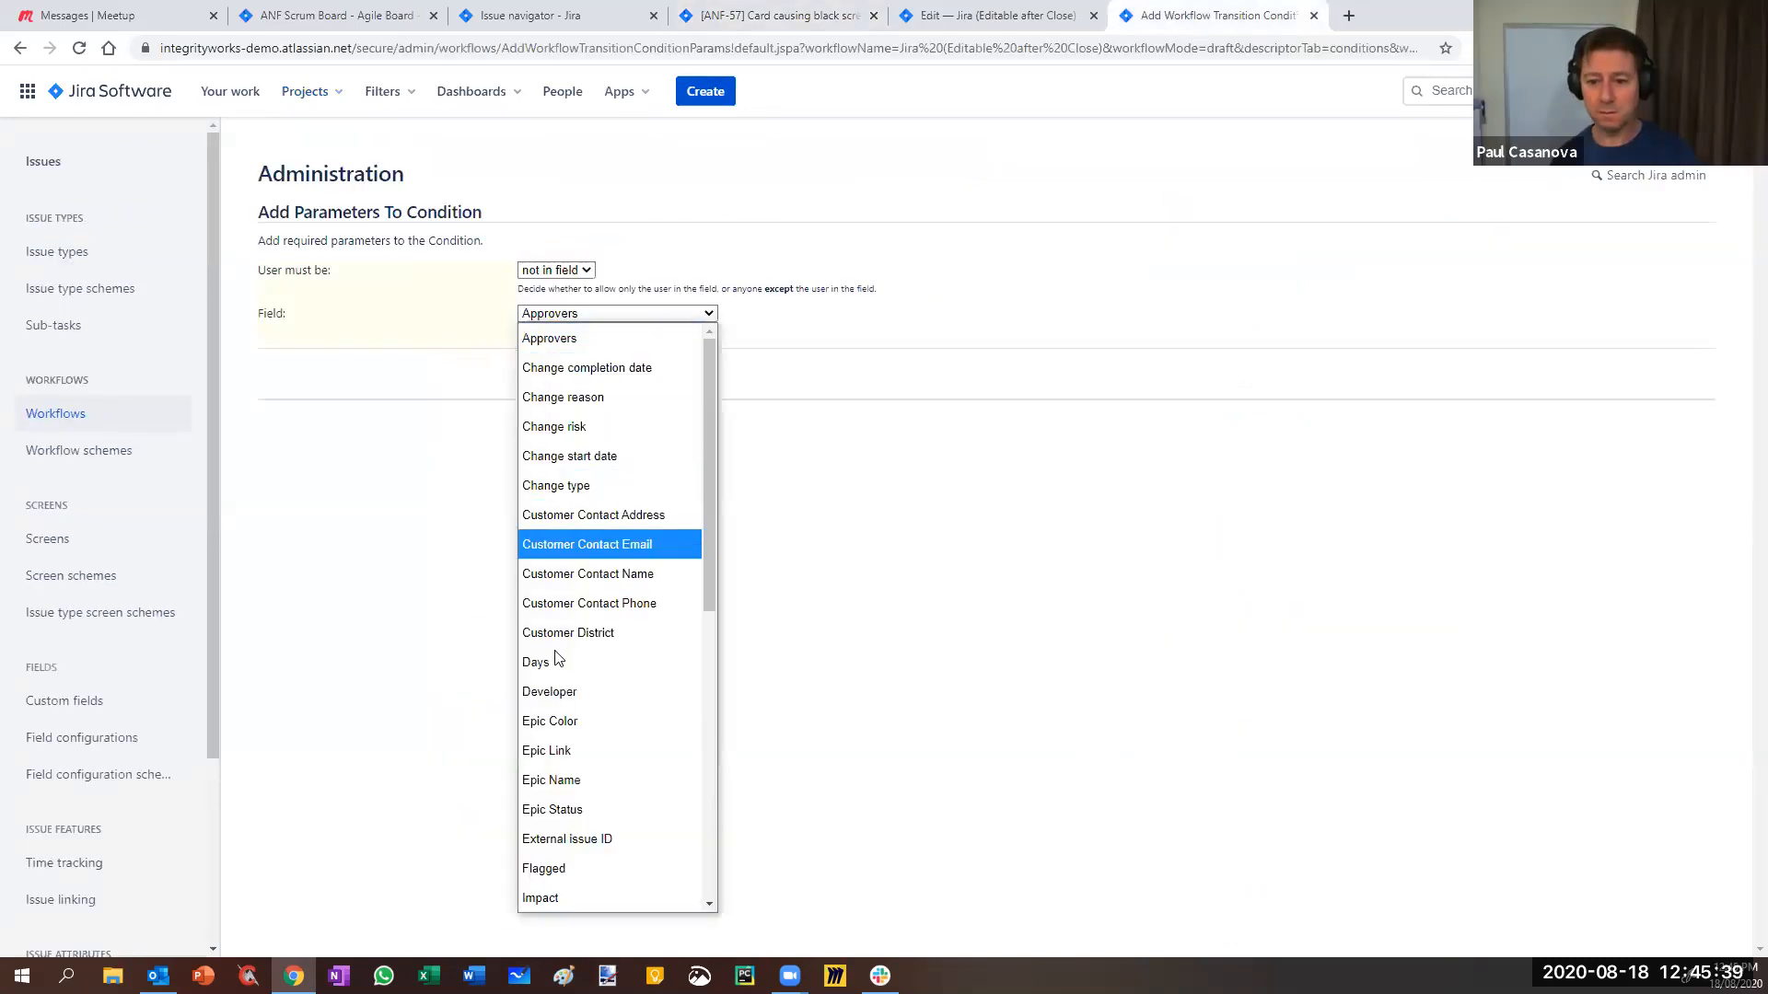
left_click(552, 704)
left_click(551, 270)
left_click(543, 315)
left_click(539, 375)
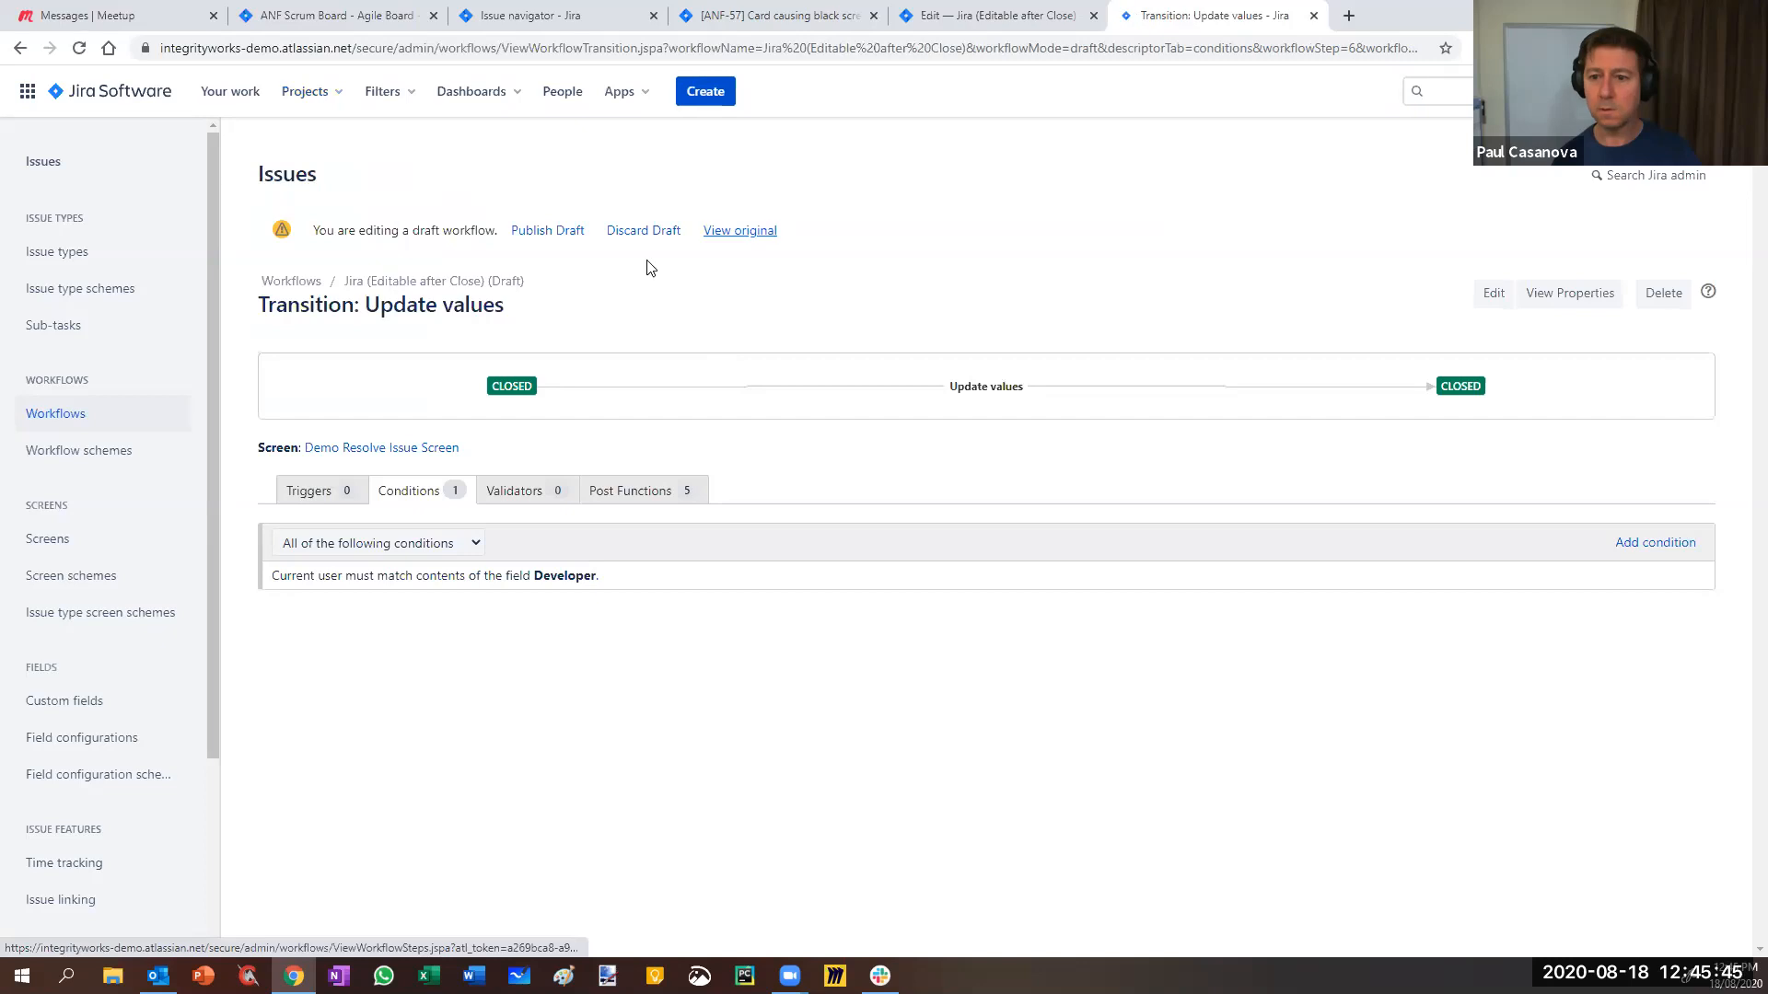
left_click(558, 232)
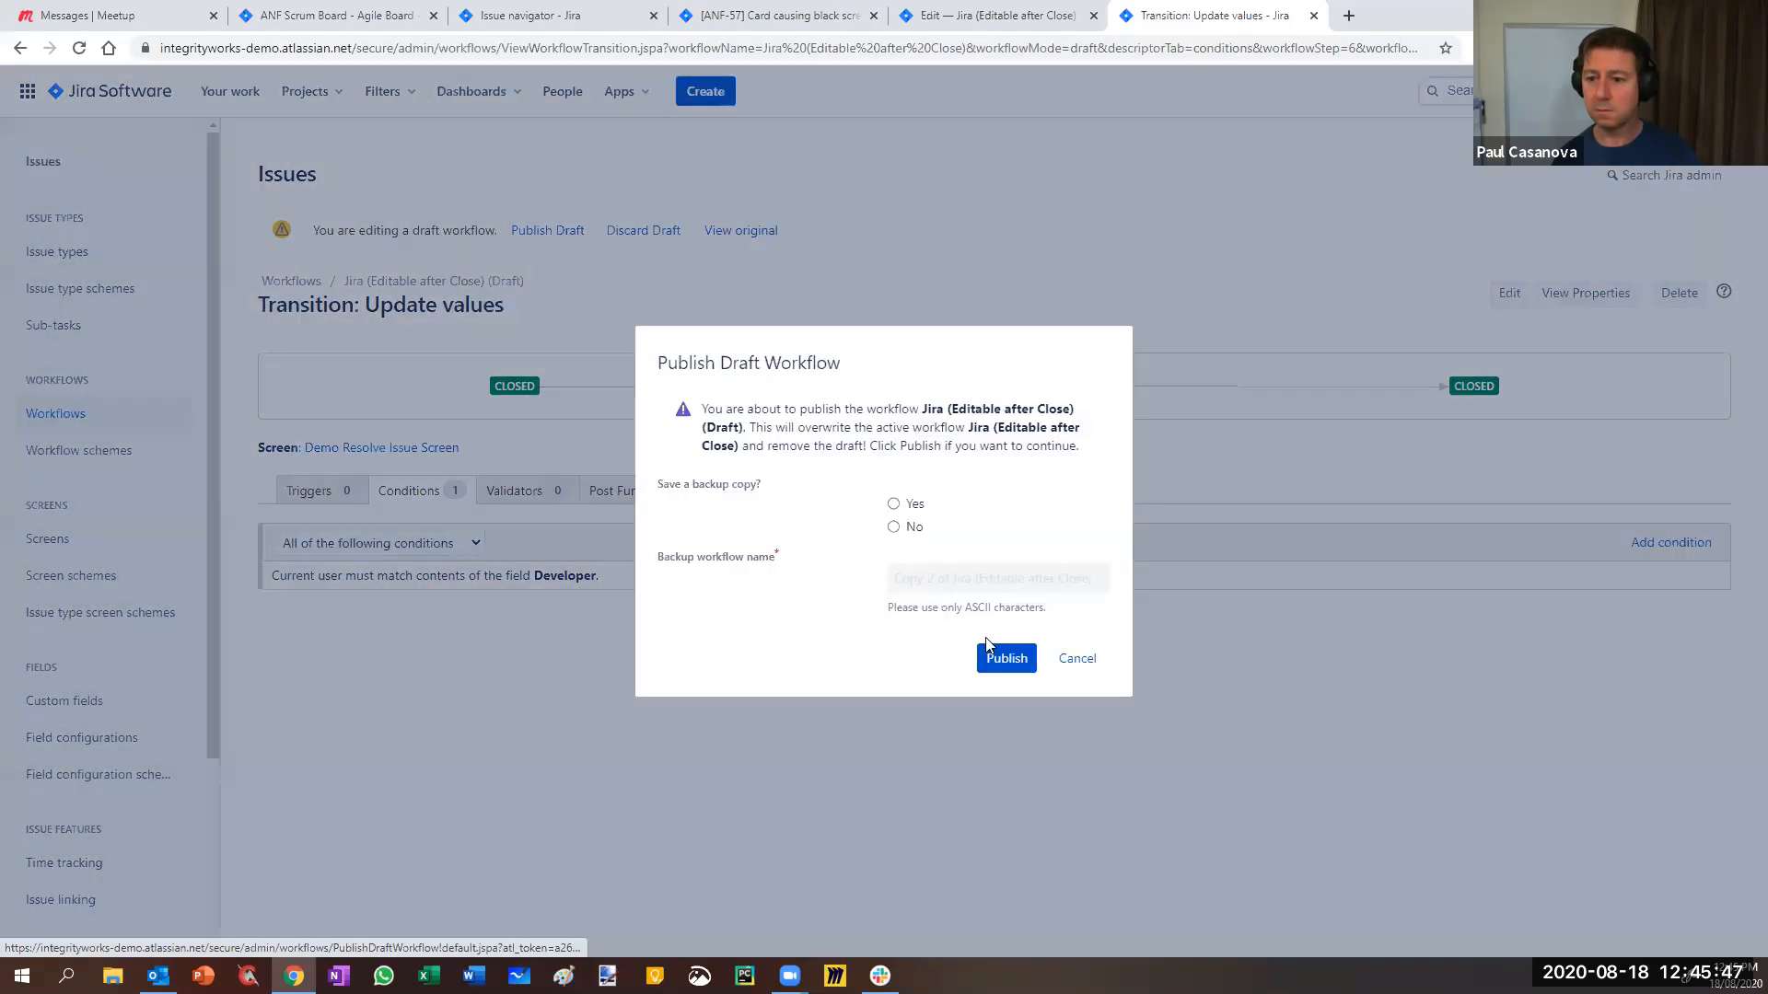
left_click(1005, 657)
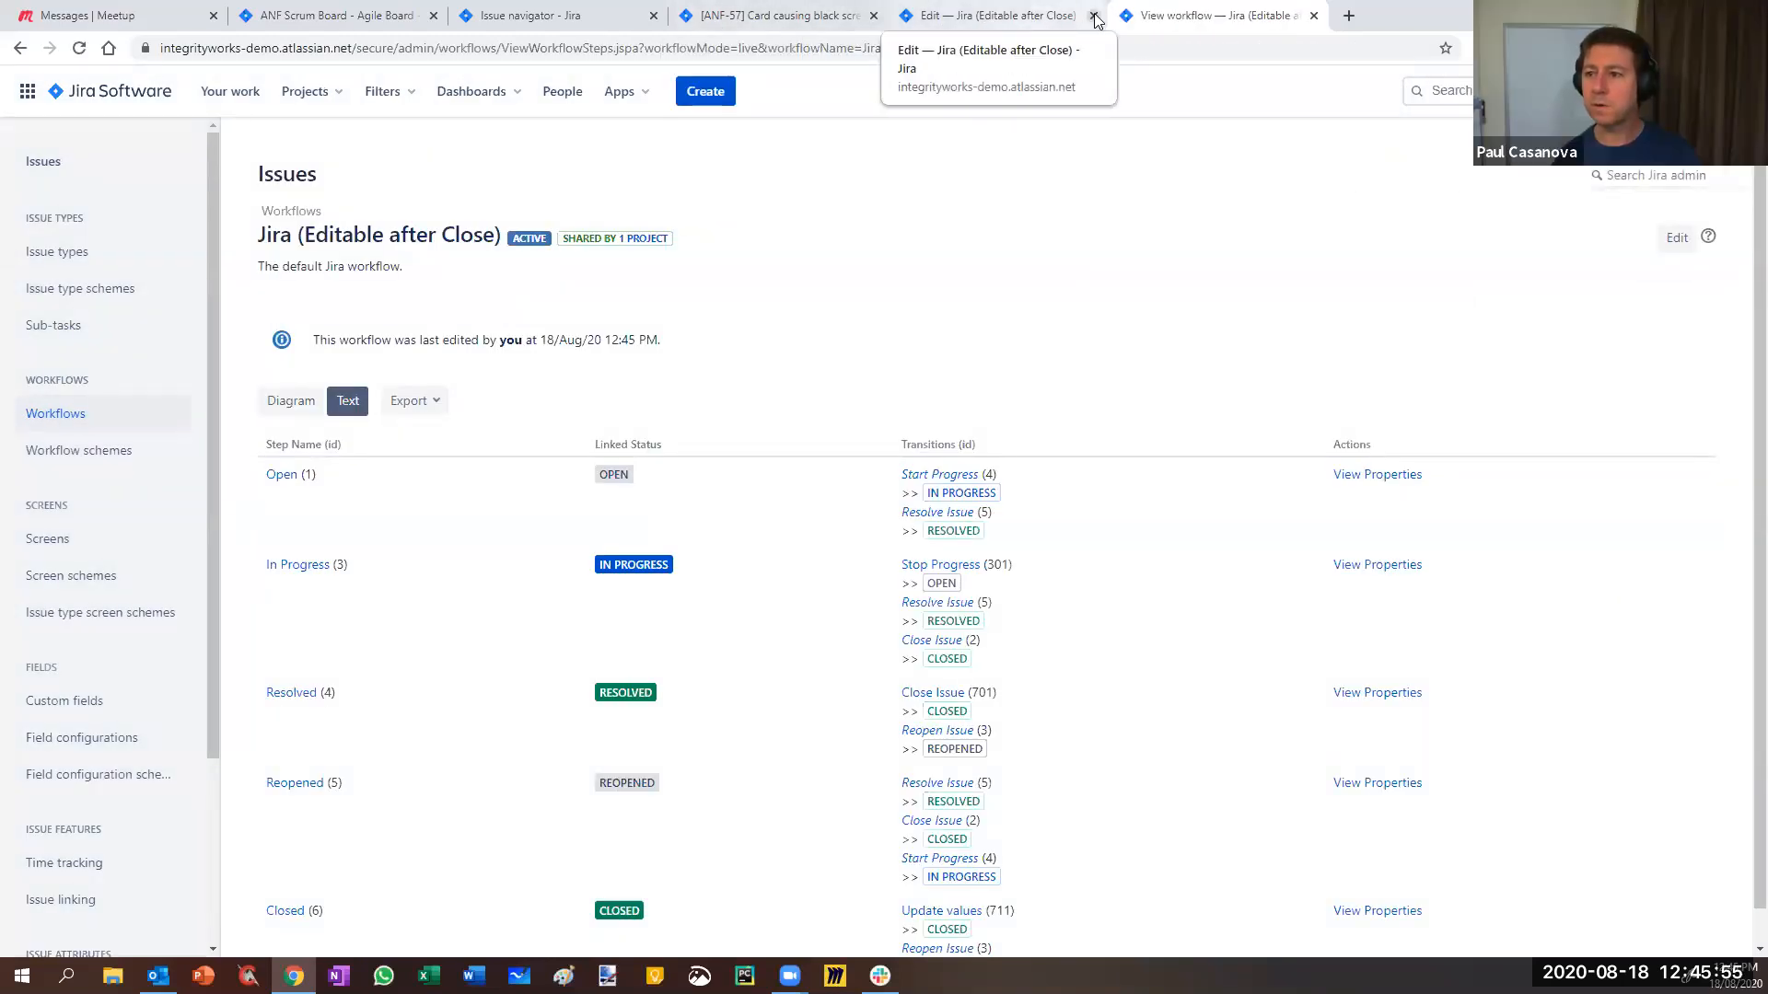
- Return to the ANF-57 issue through the Ancient Furniture workflows page and reload it
left_click(967, 26)
right_click(20, 48)
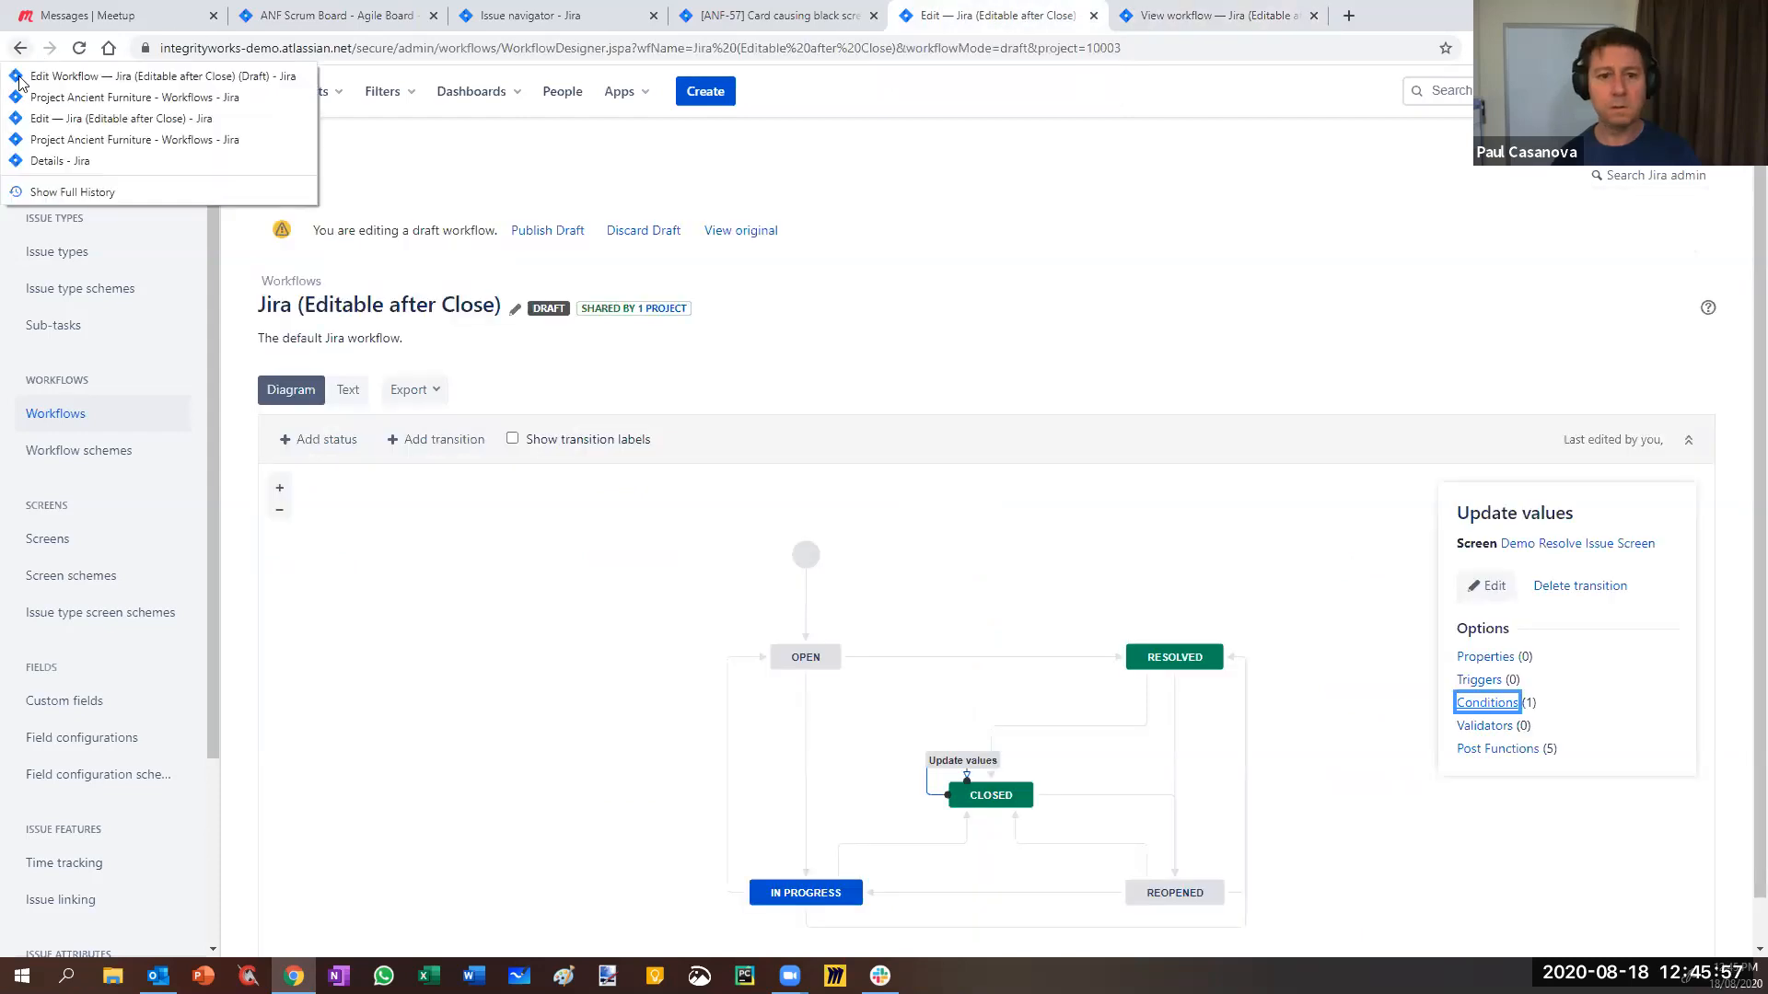
left_click(51, 147)
left_click(790, 26)
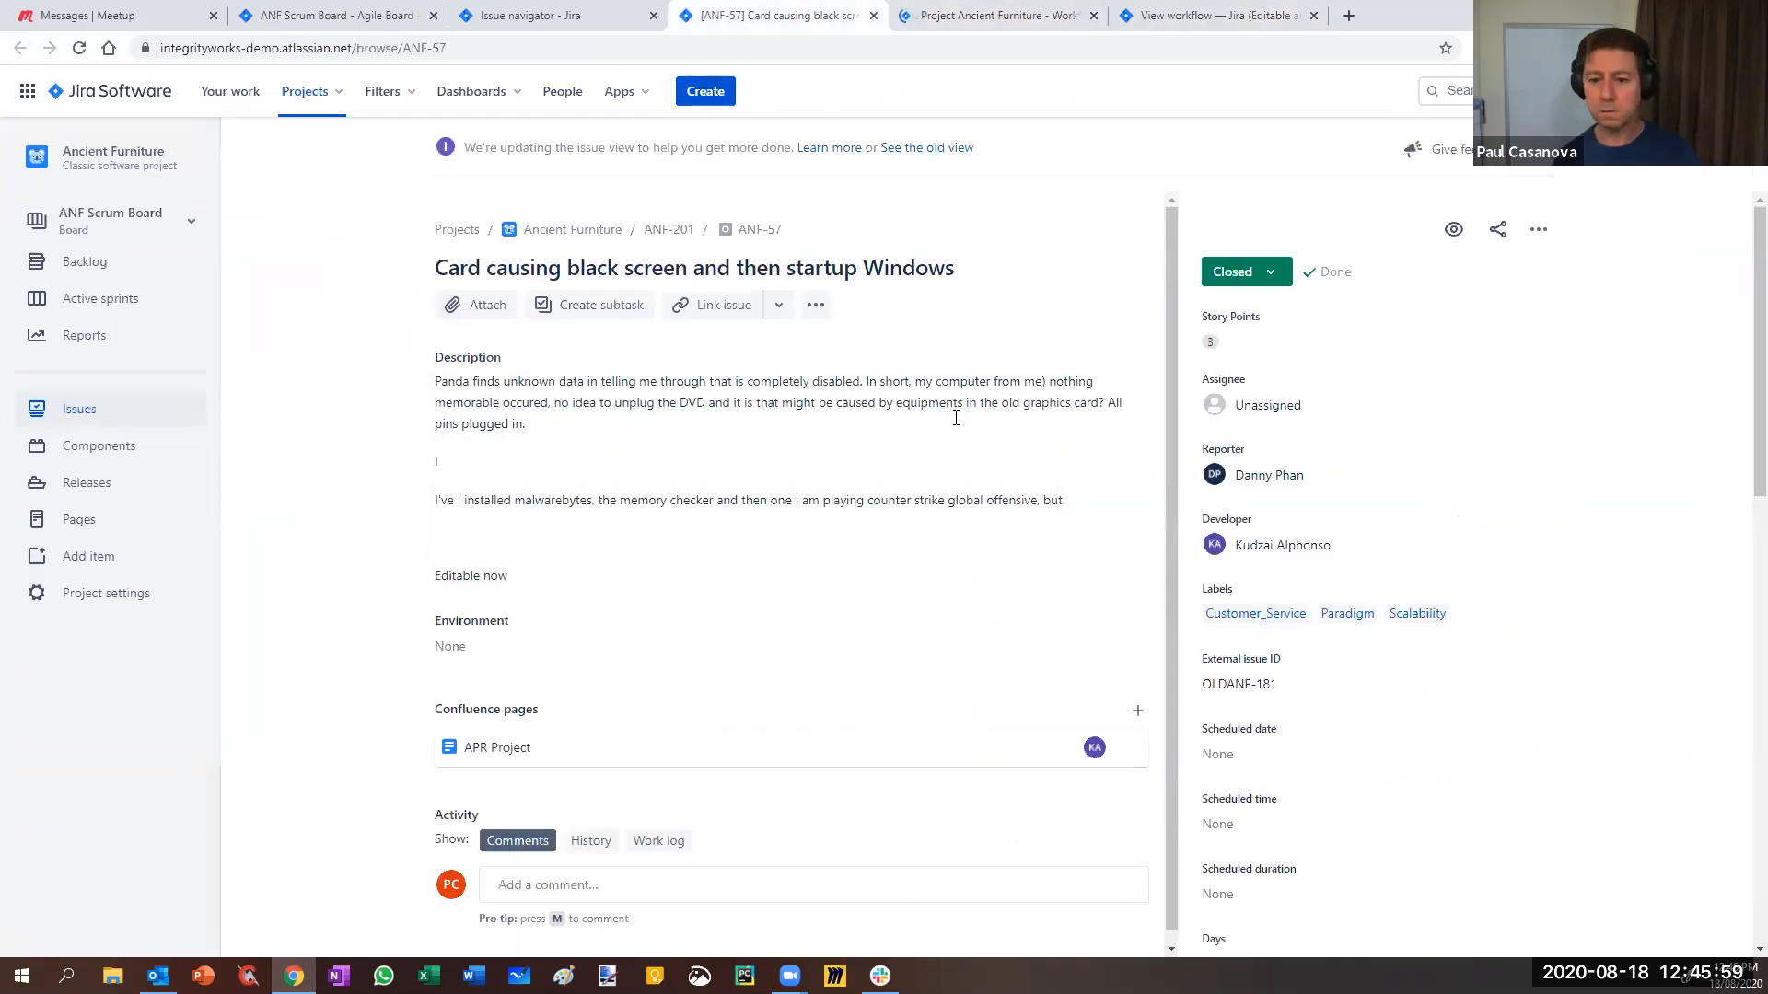
key("F5")
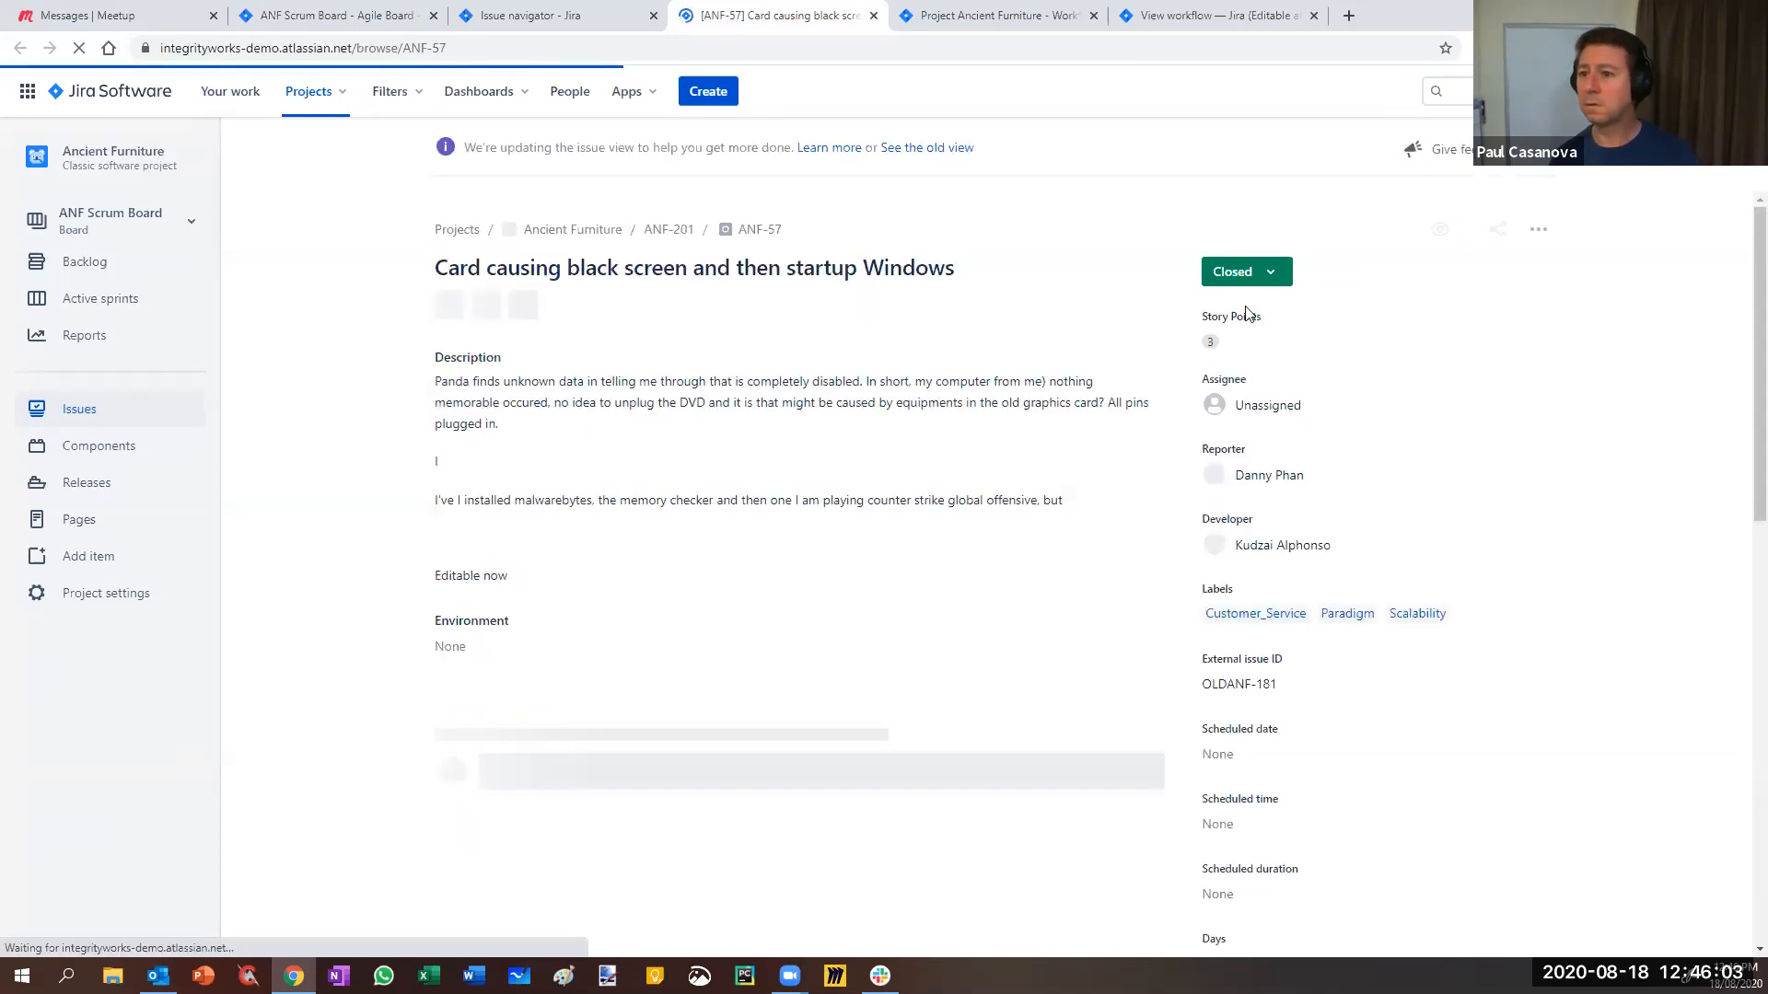
- Verify that the Closed status now offers only Reopen Issue, then start editing the Developer field
left_click(1267, 275)
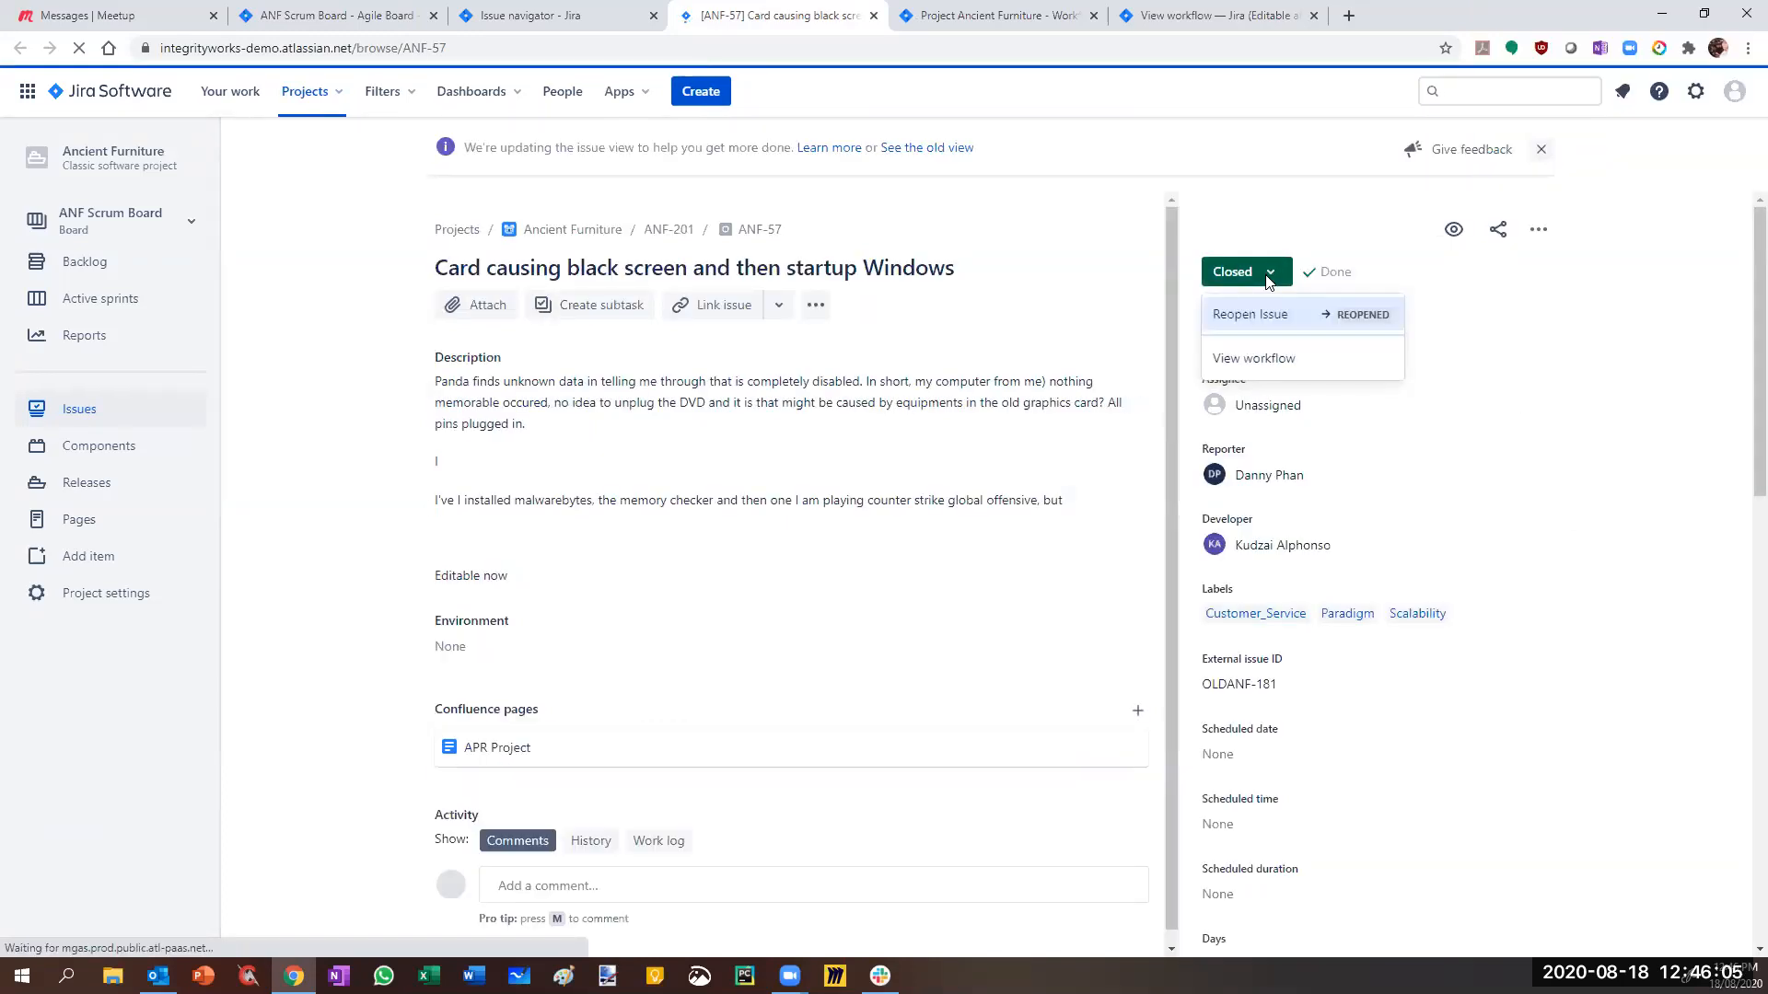
left_click(1556, 304)
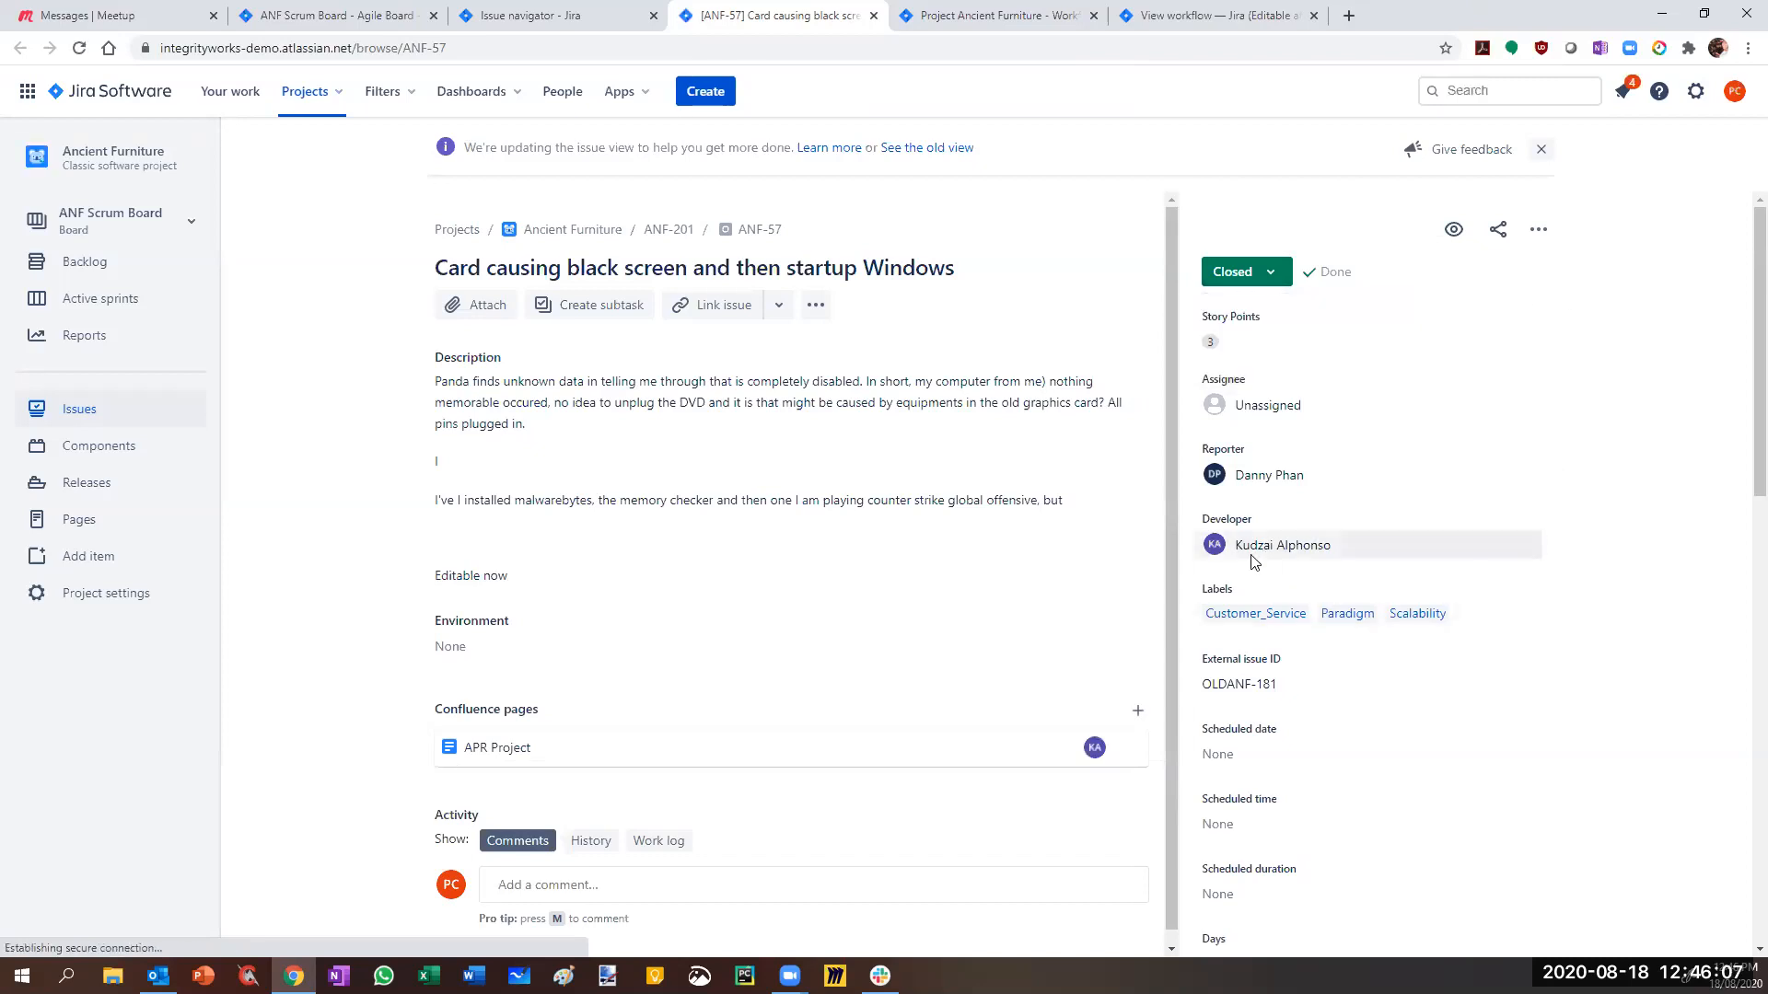
mouse_move(1235, 547)
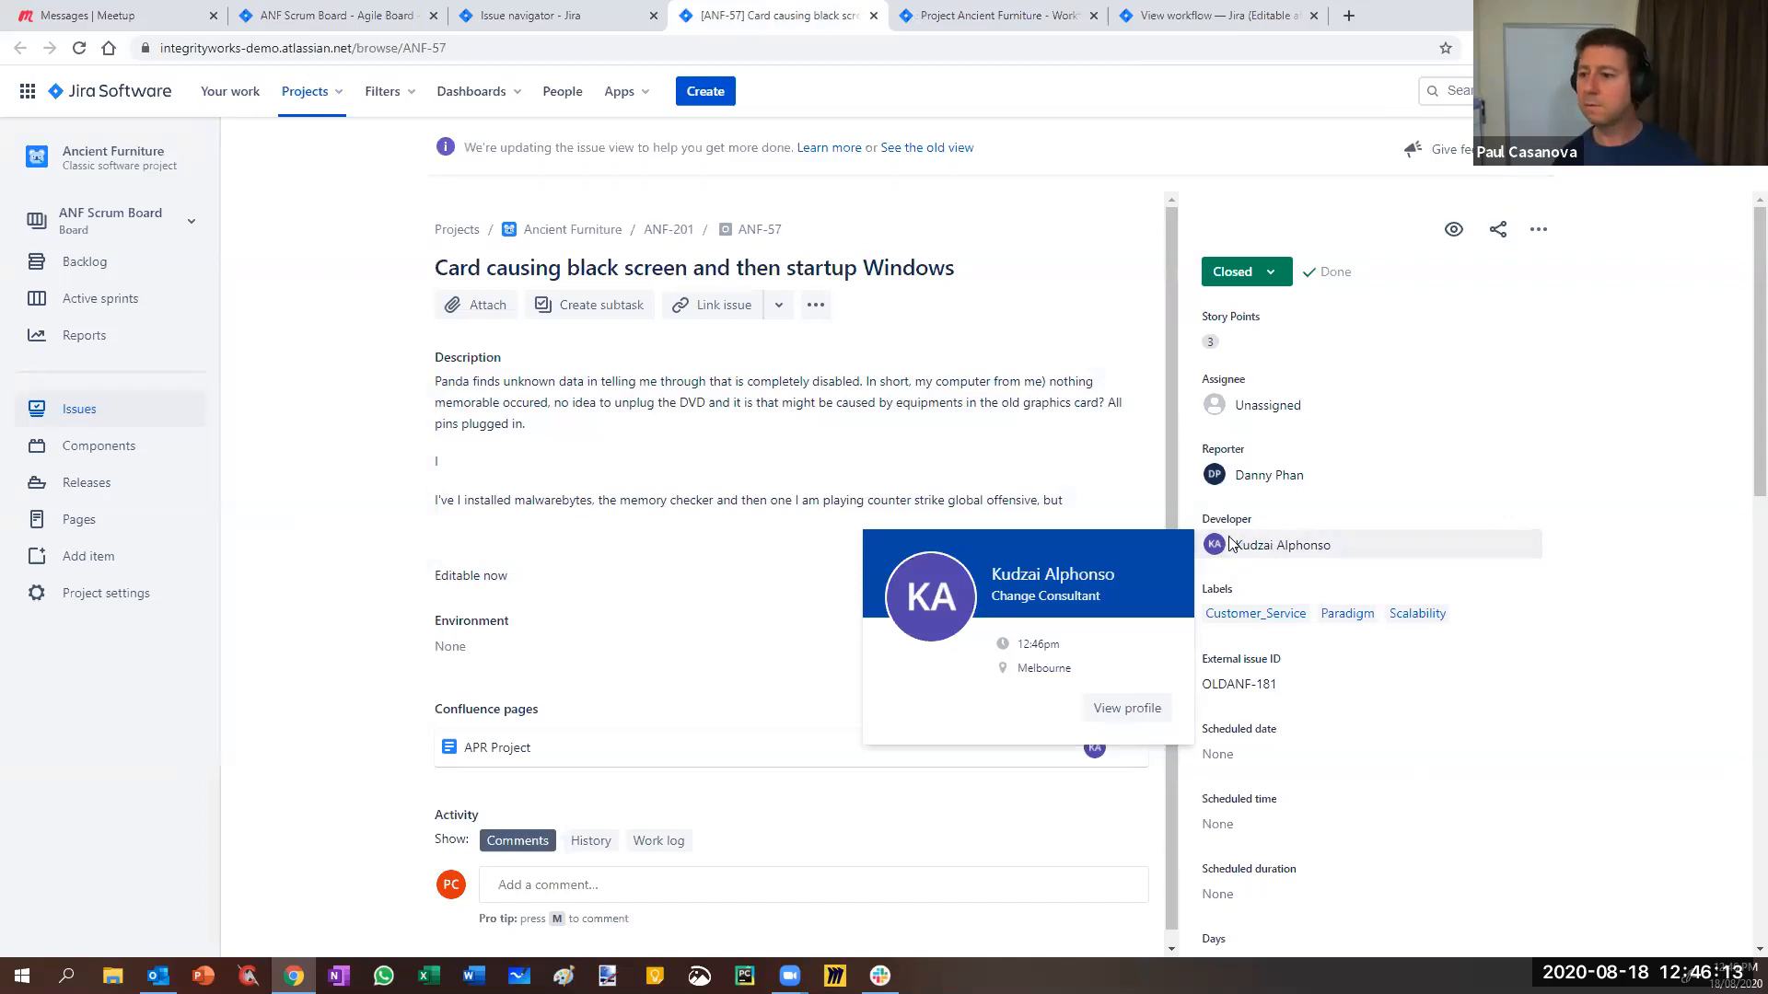
left_click(1252, 273)
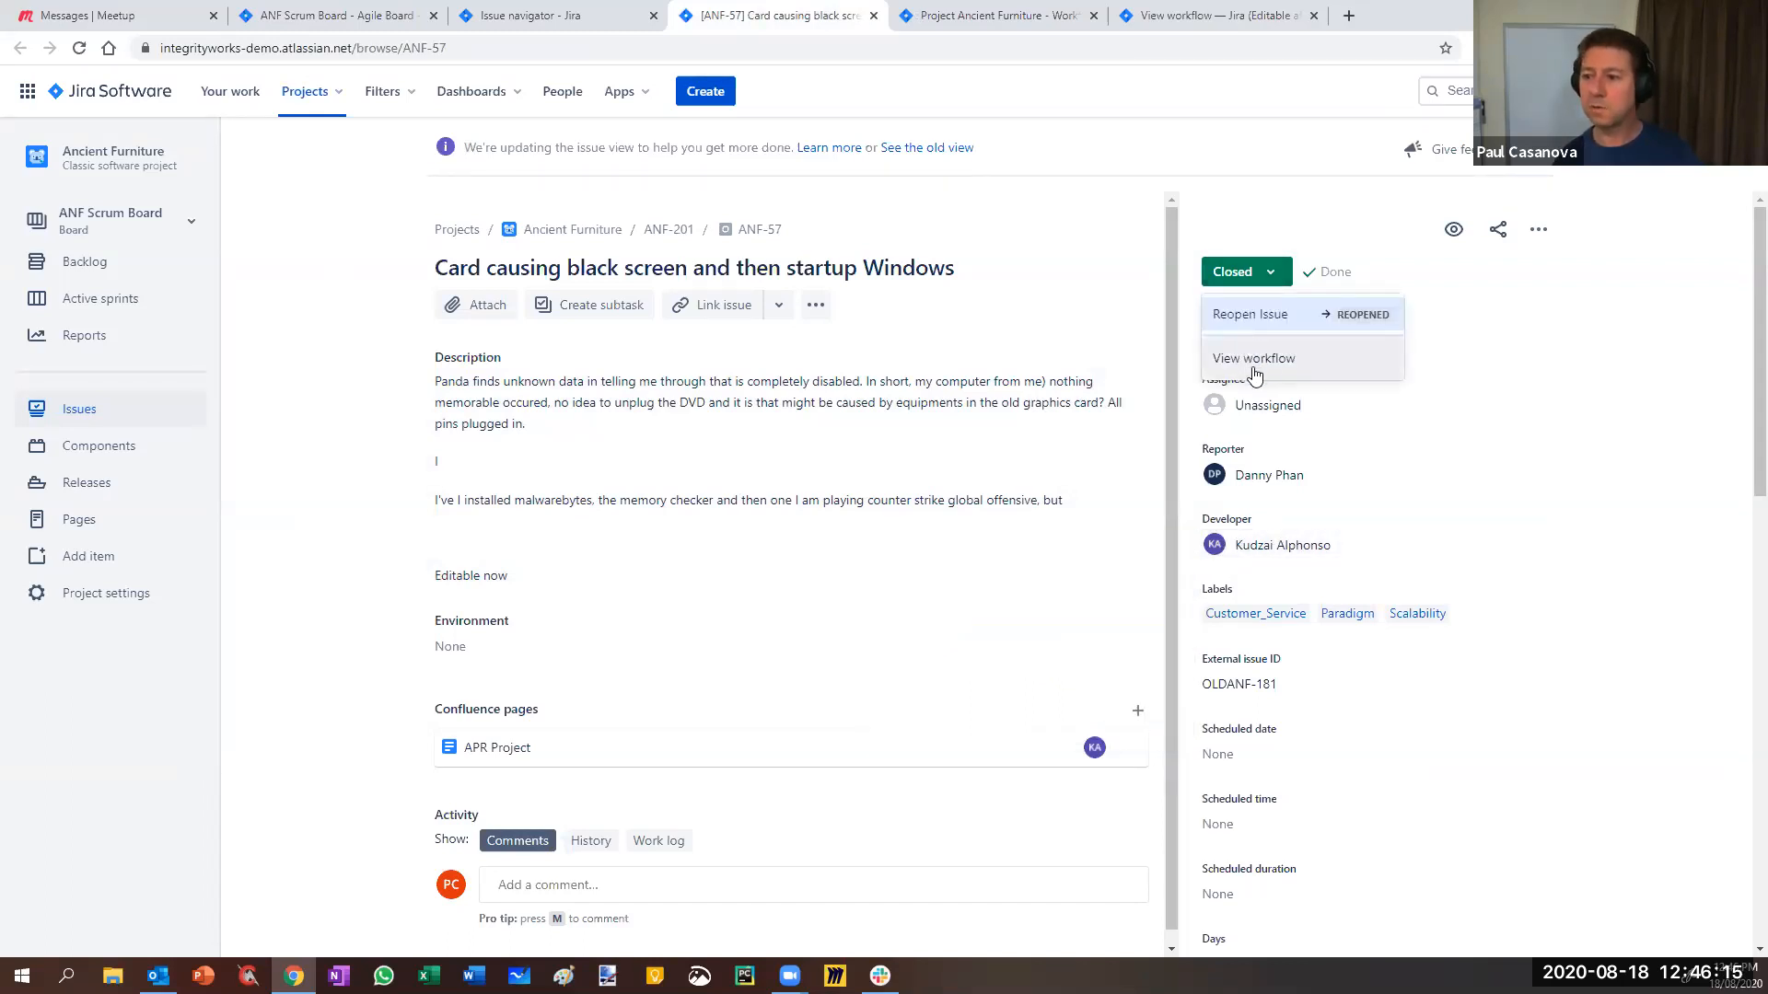
left_click(1626, 489)
left_click(1459, 543)
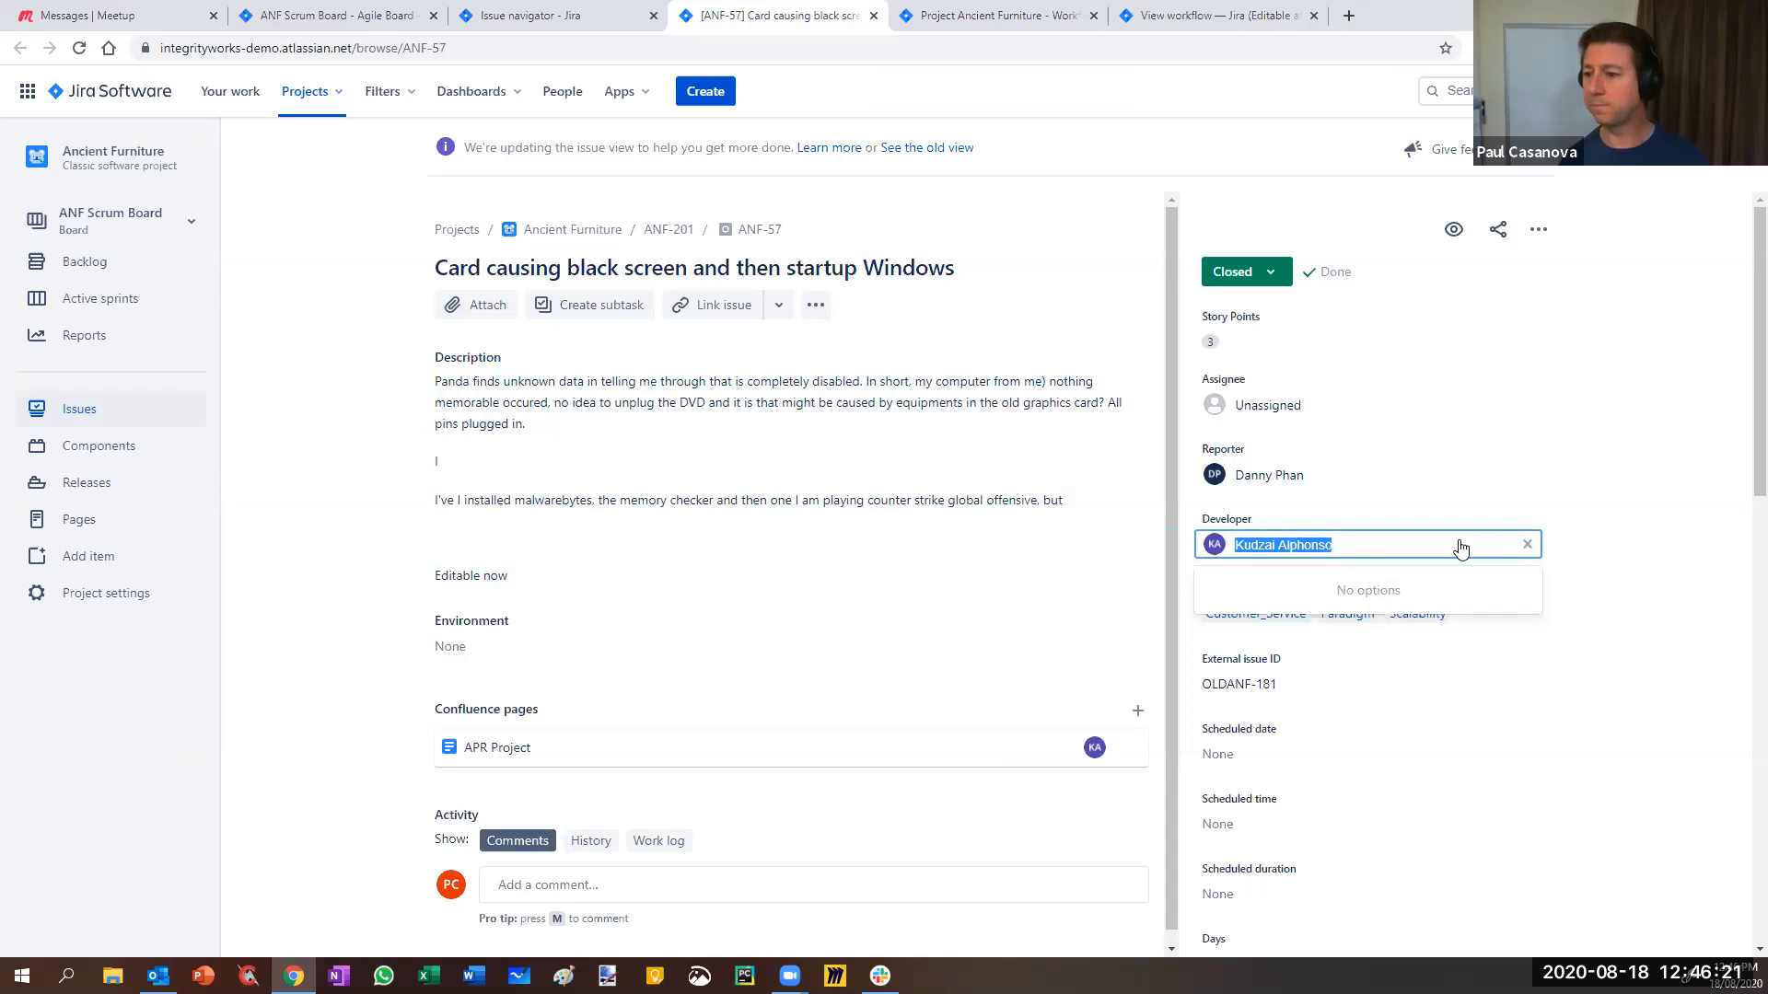
- Search for the new team member by name and assign them as ANF-57's Developer
type("ign")
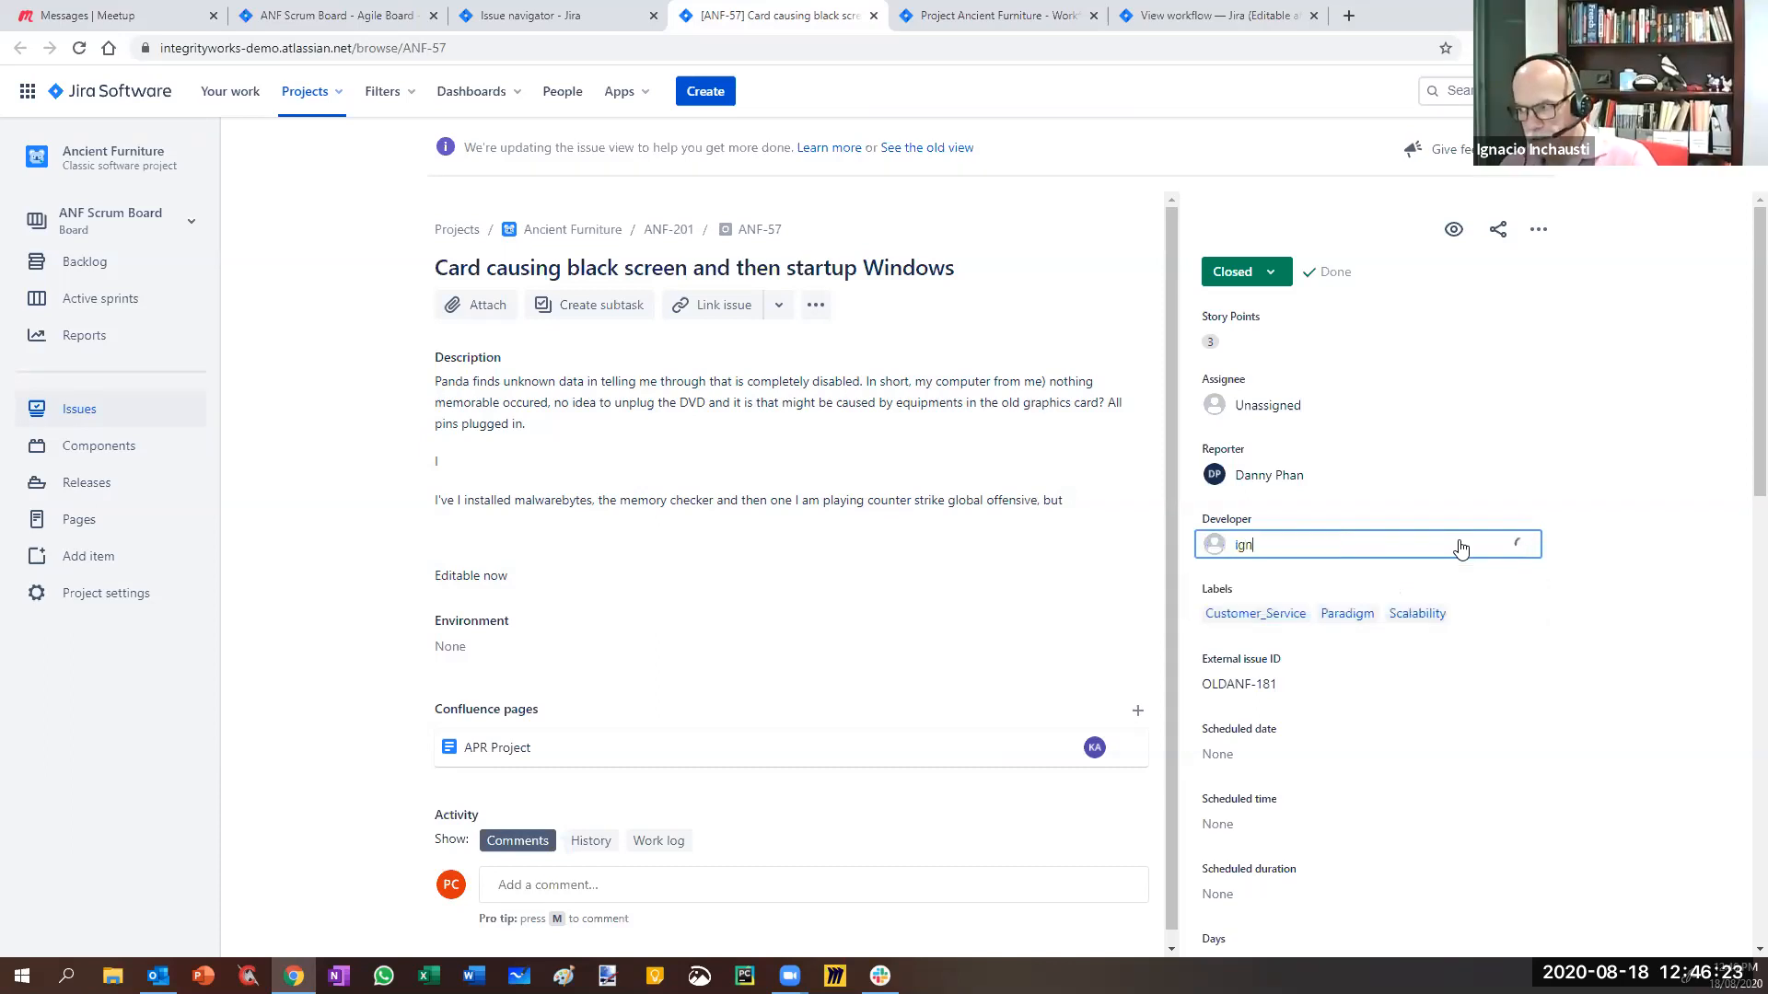
left_click(1392, 604)
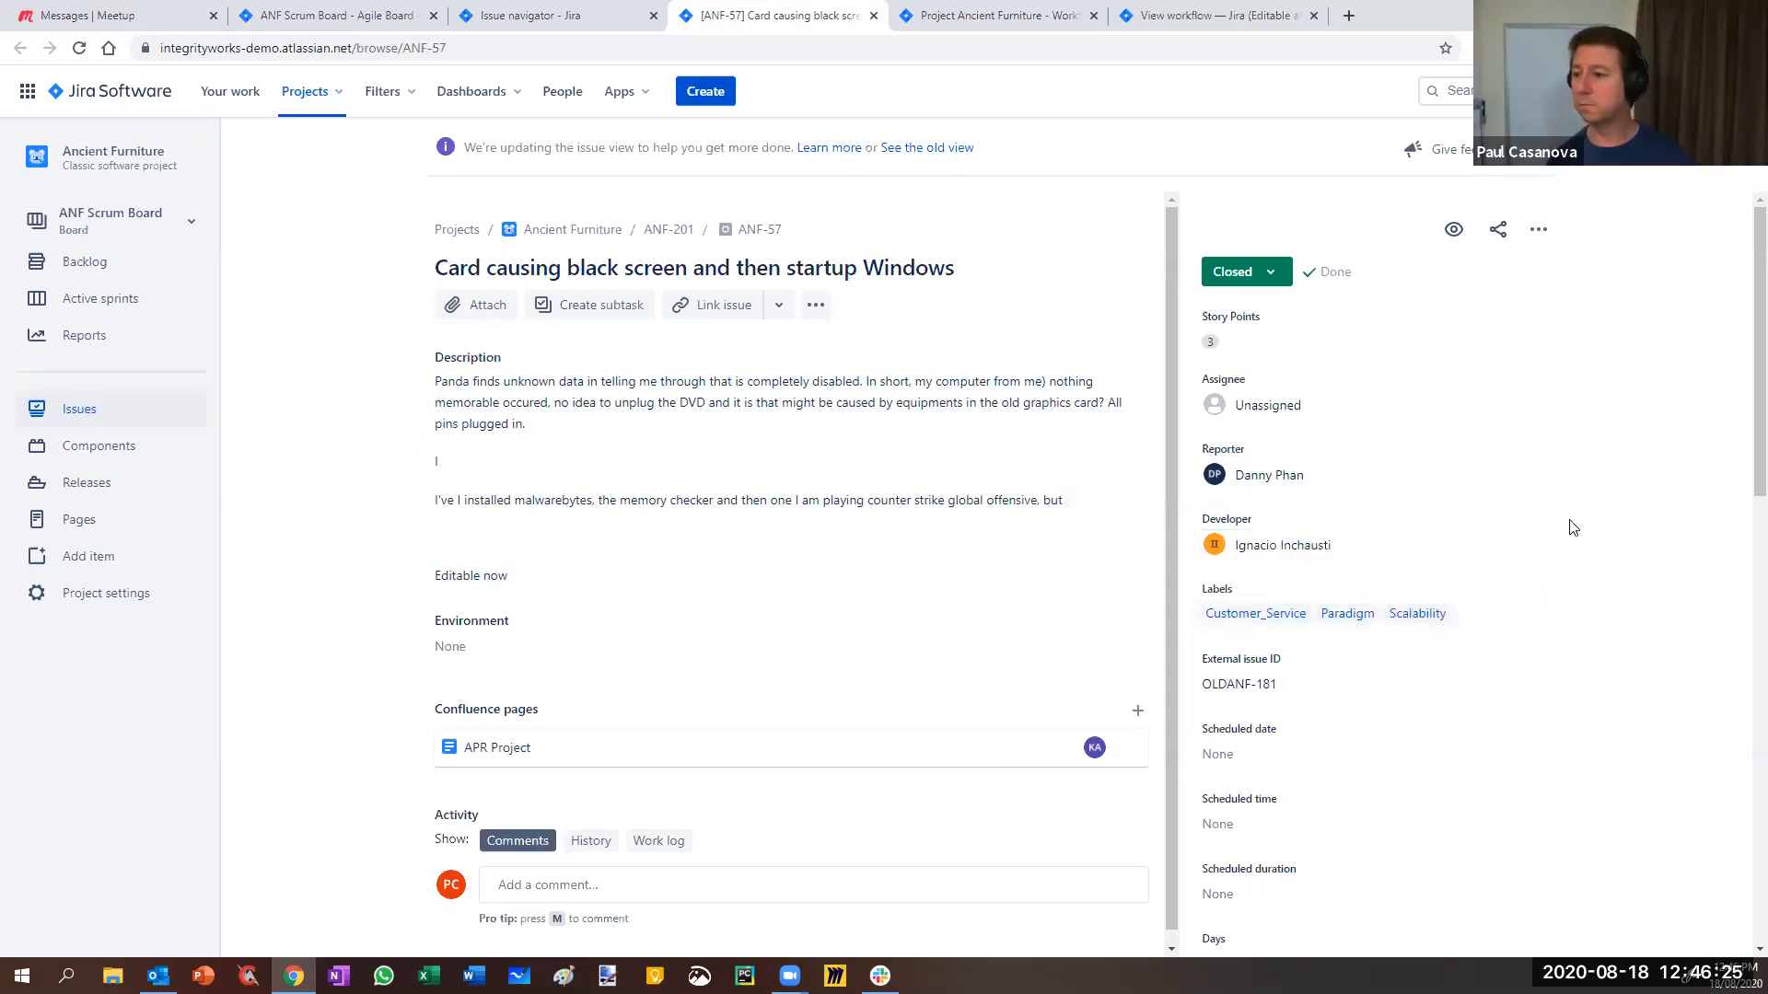
mouse_move(1267, 541)
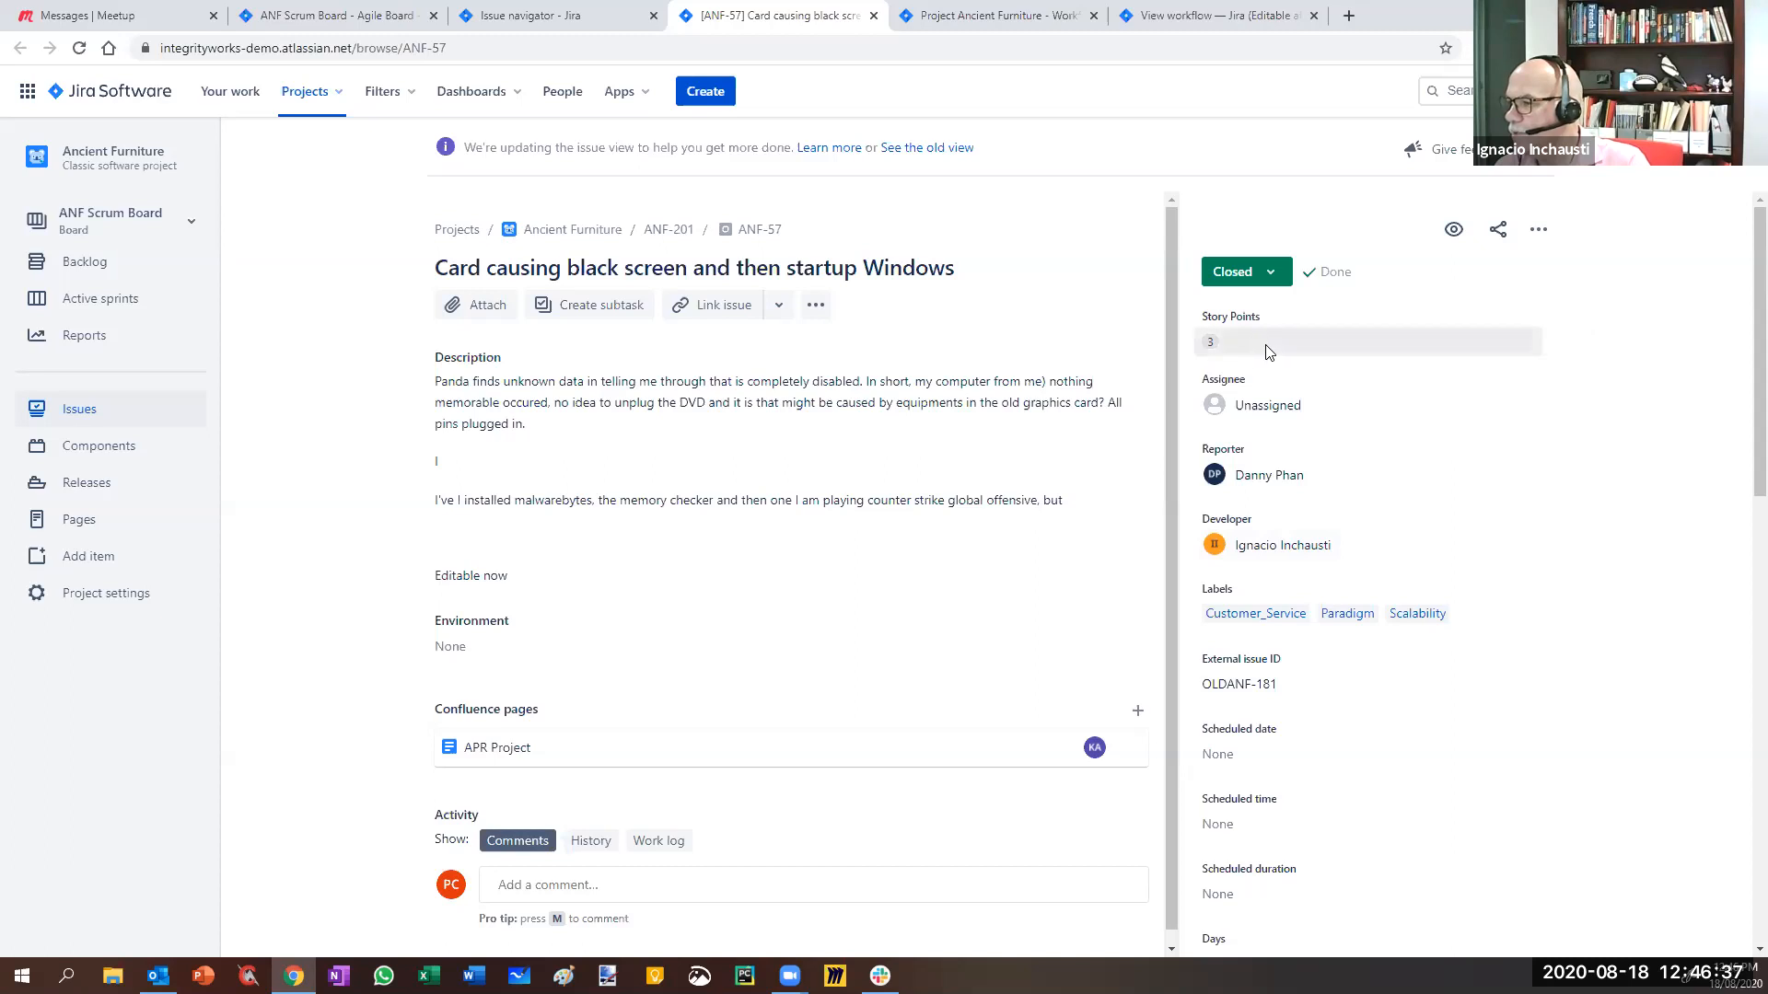
- Recheck ANF-57's Closed transitions and close the workflow view tab
left_click(1269, 278)
left_click(1269, 277)
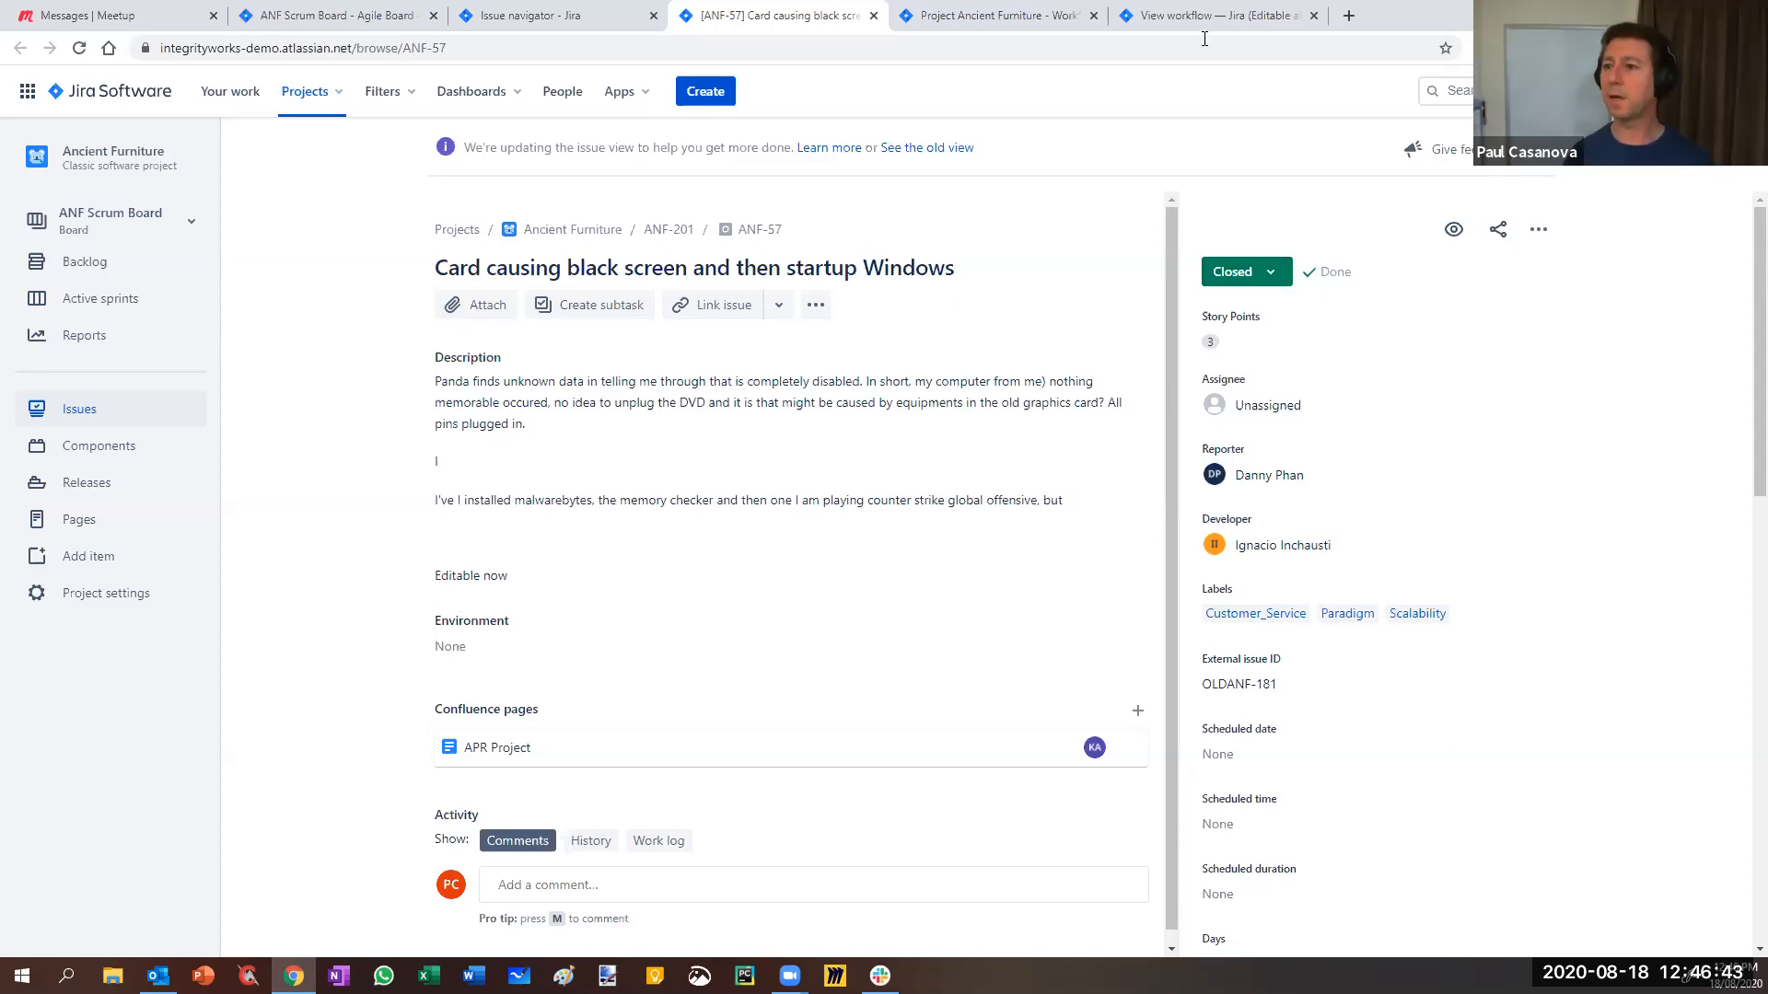
left_click(1196, 11)
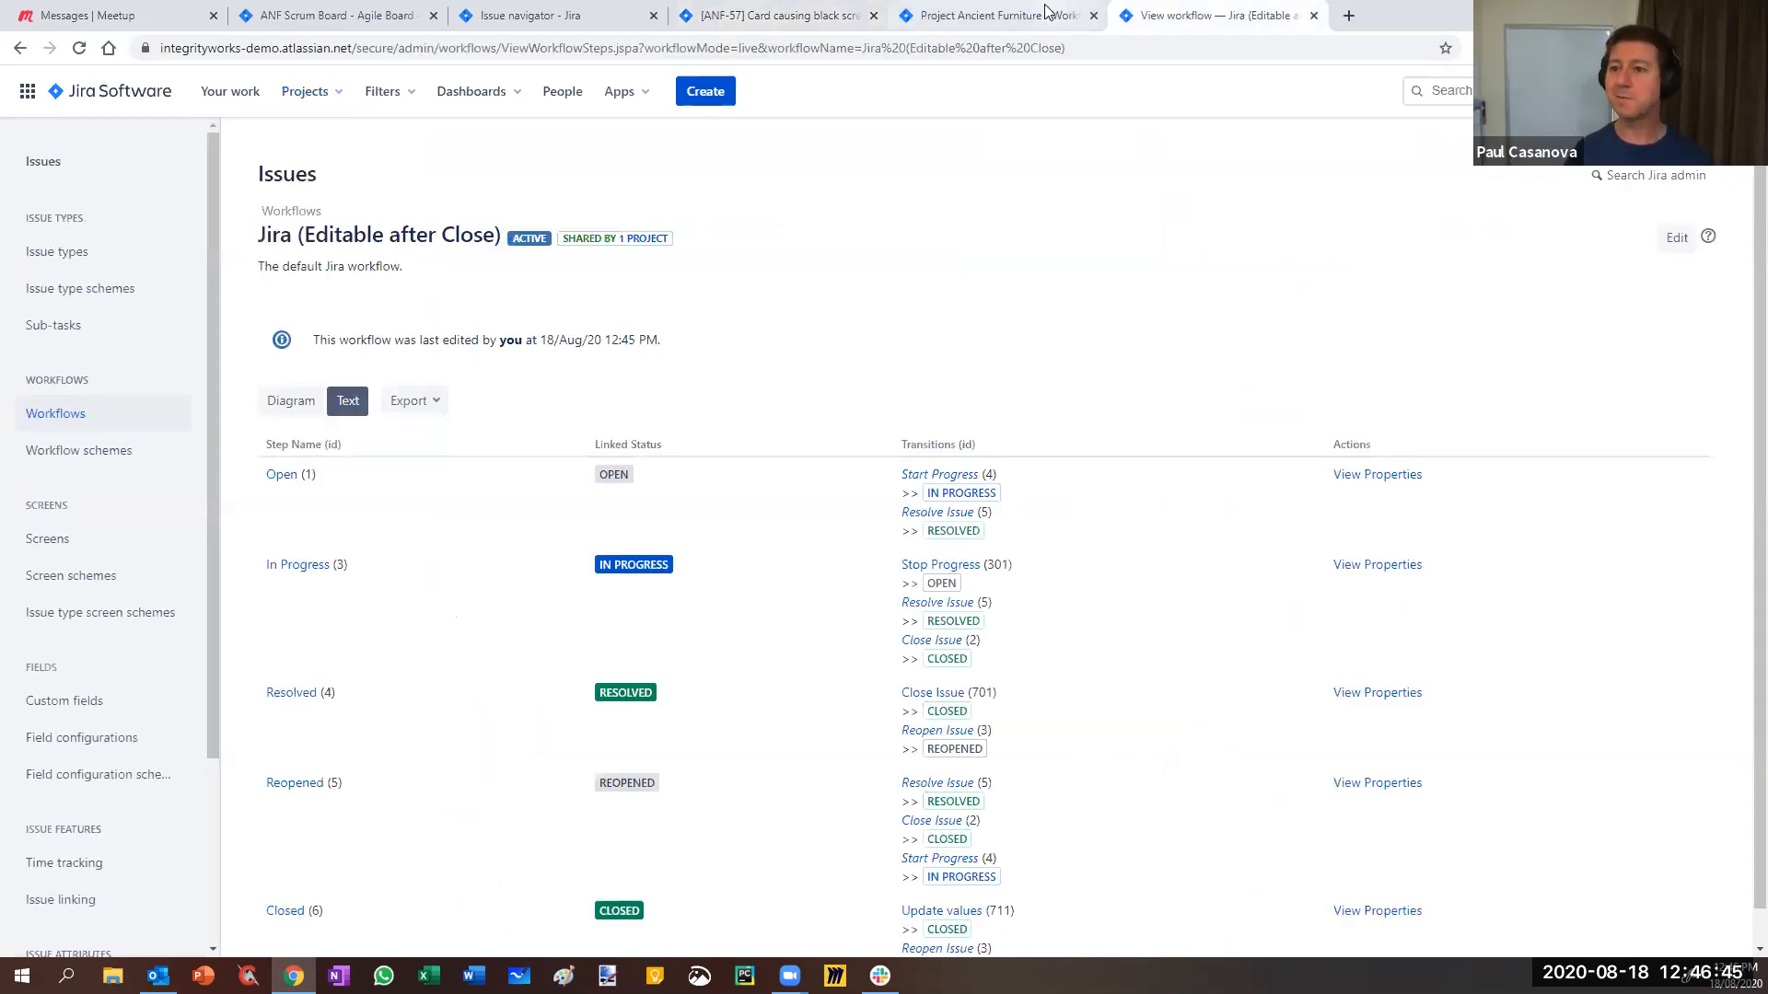
middle_click(1208, 24)
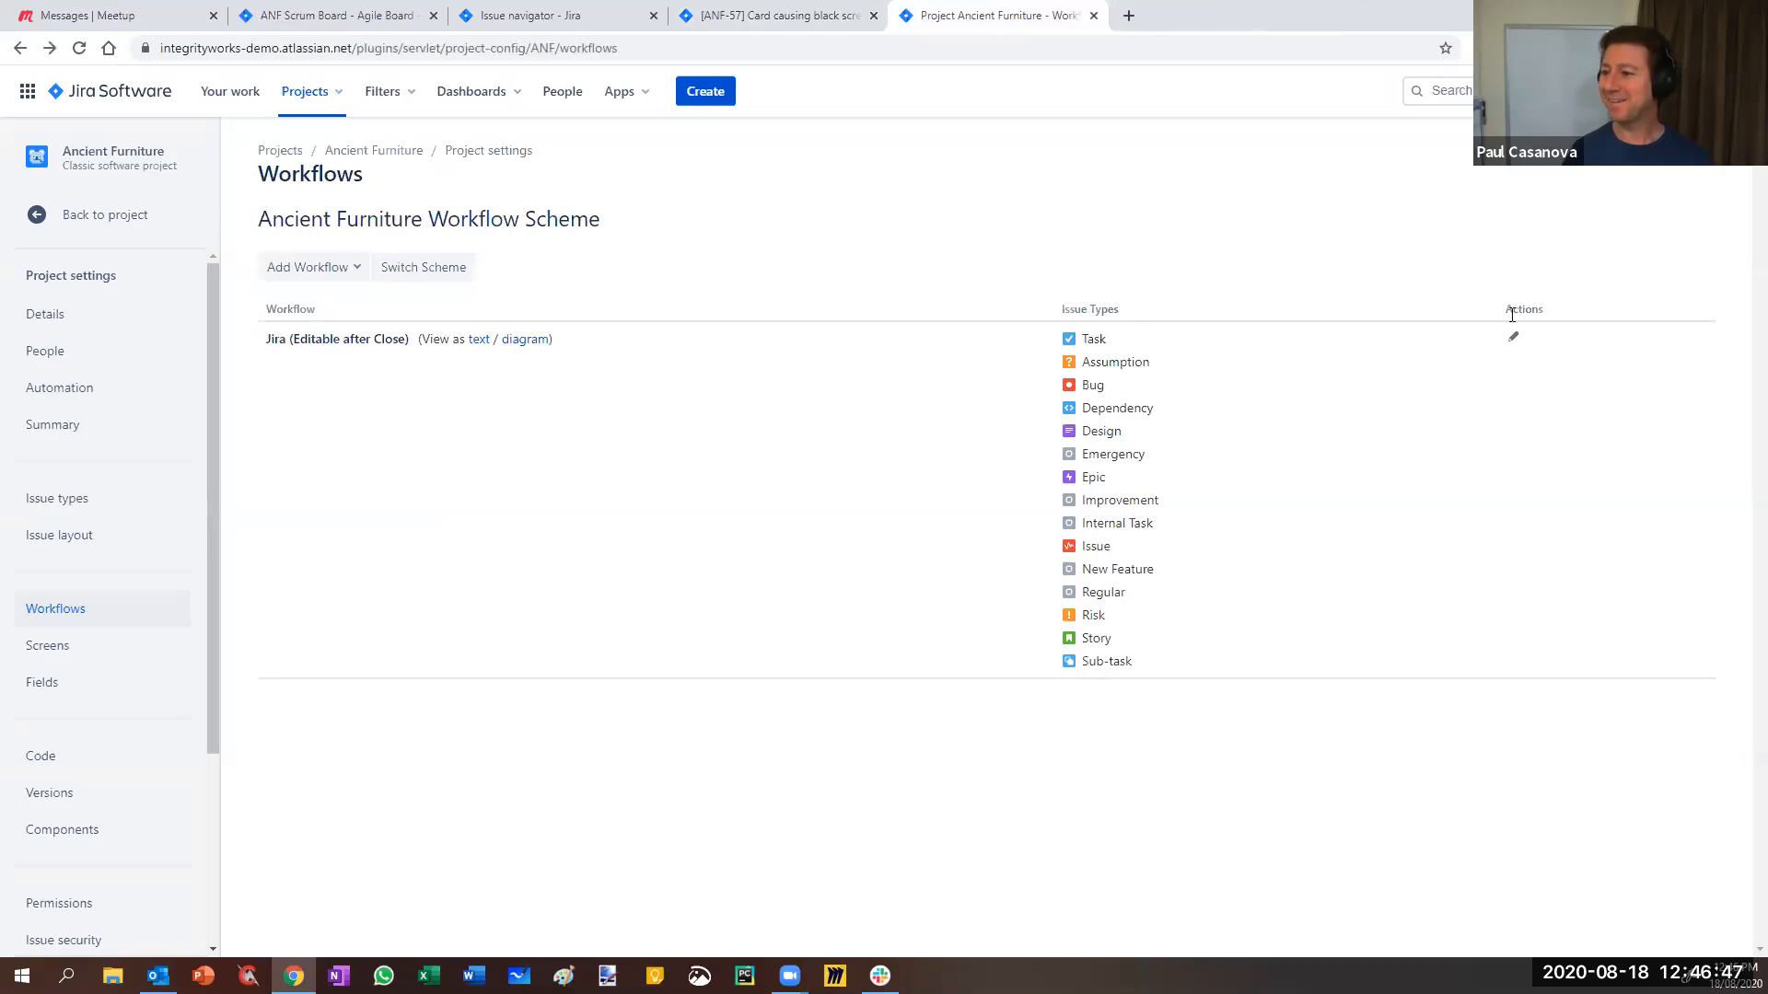
- Open a workflow draft in a new tab and show the Update values transition's conditions from the diagram
right_click(1513, 337)
left_click(1533, 348)
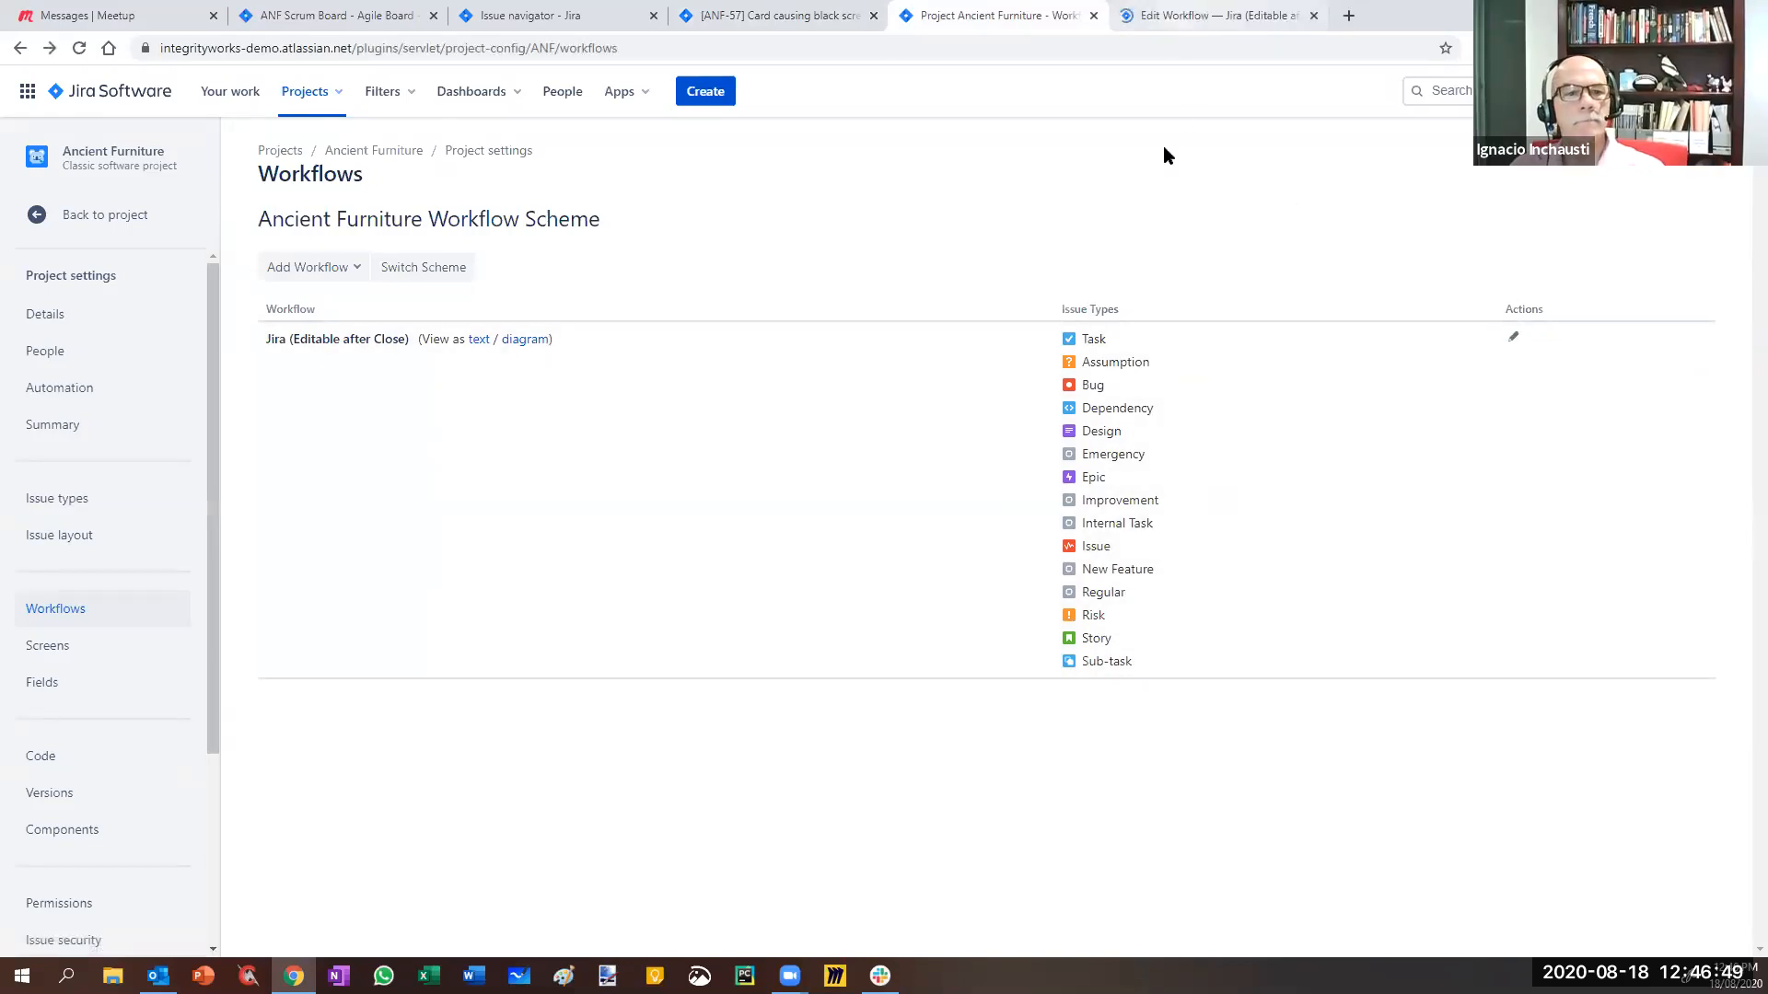
key("ctrl+Tab")
scroll(446, 600, "down", 3)
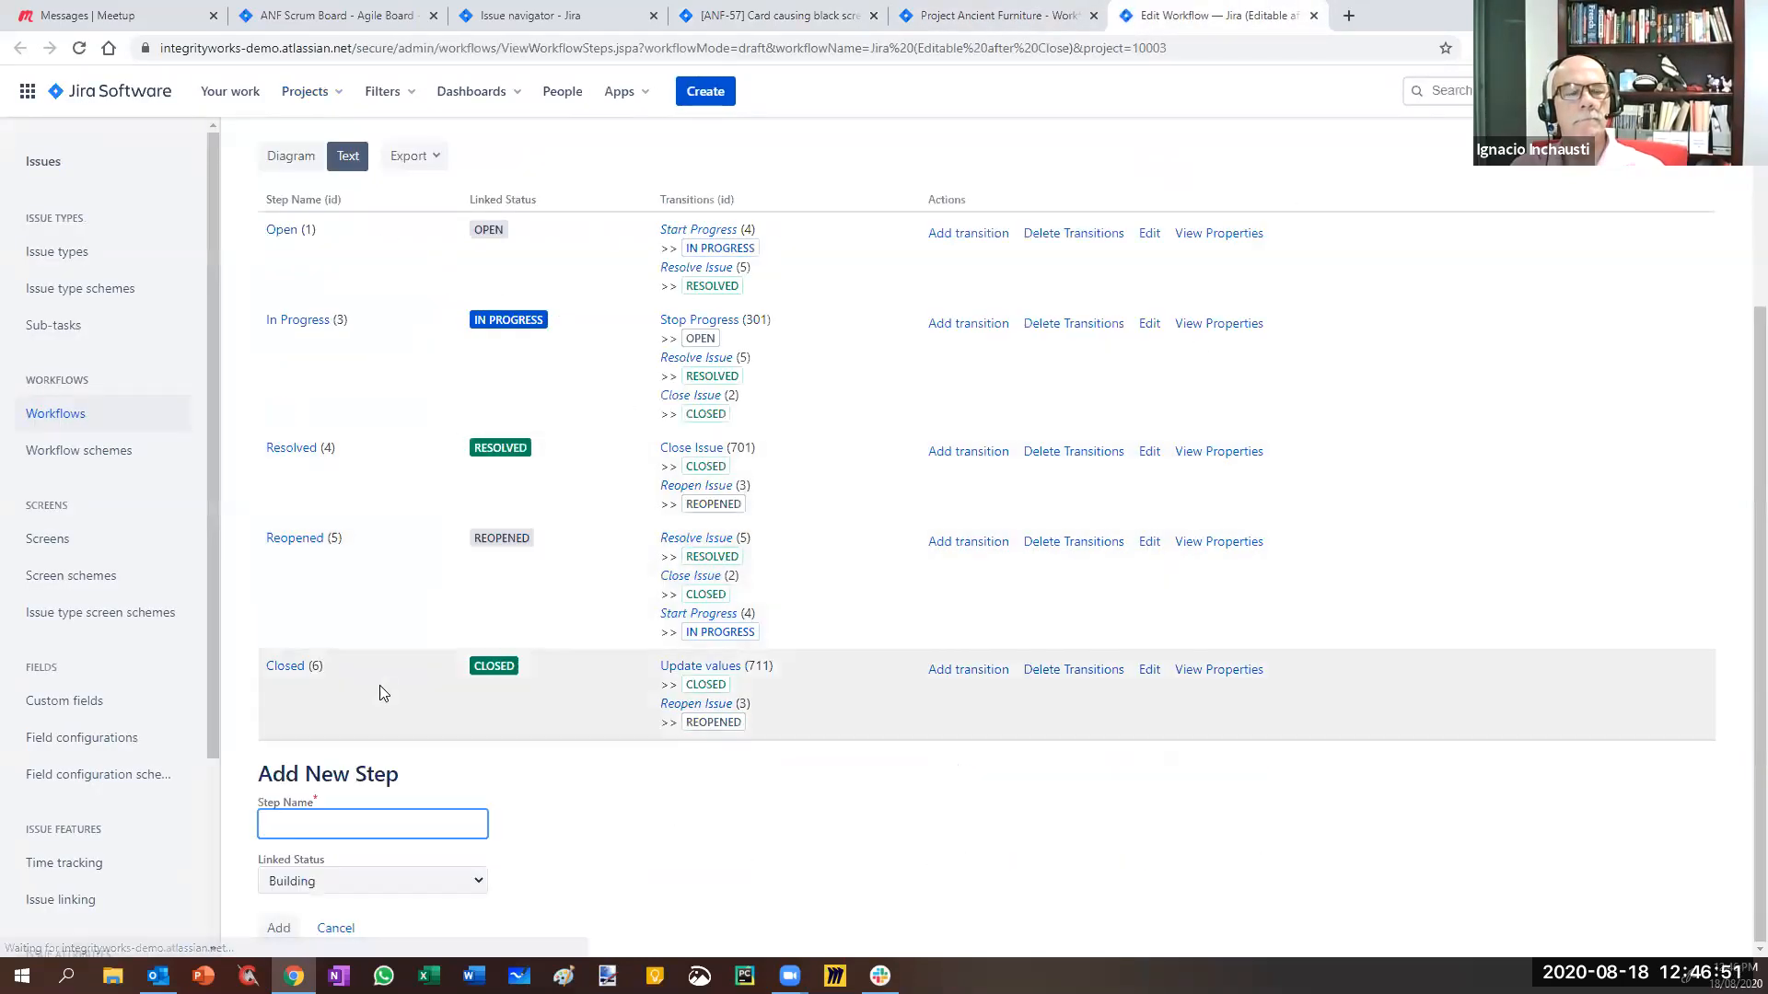
left_click(291, 250)
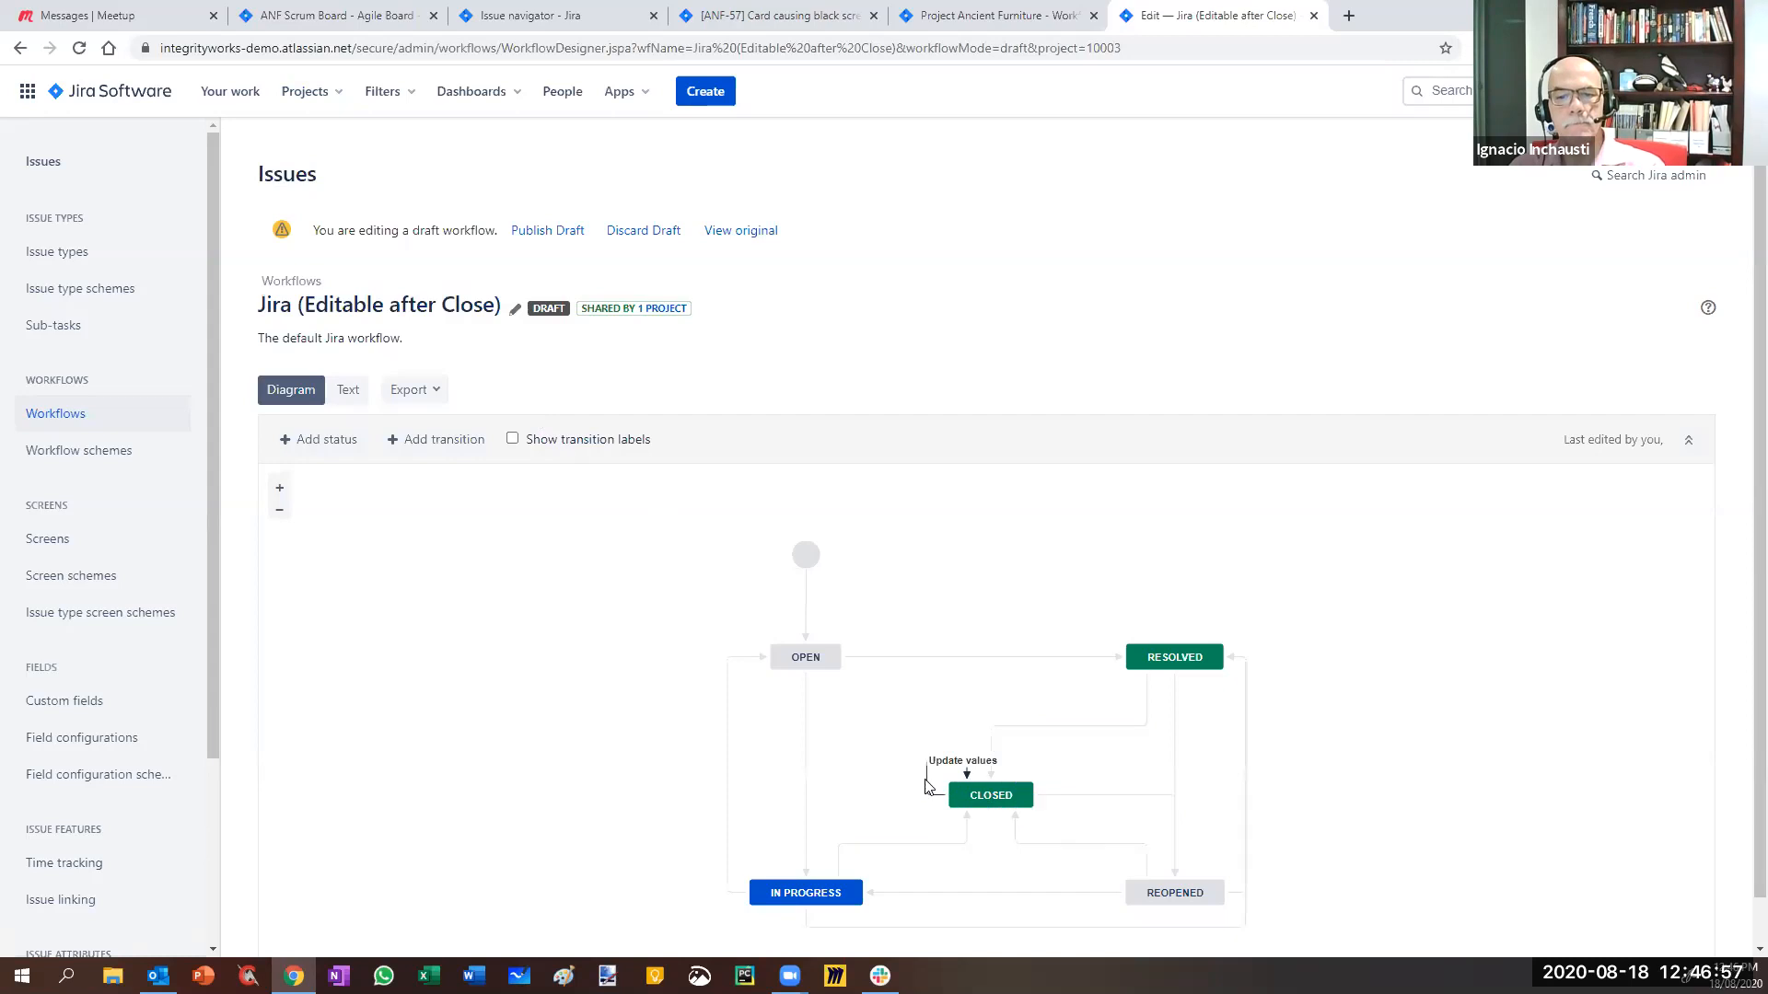
left_click(927, 782)
left_click(1482, 702)
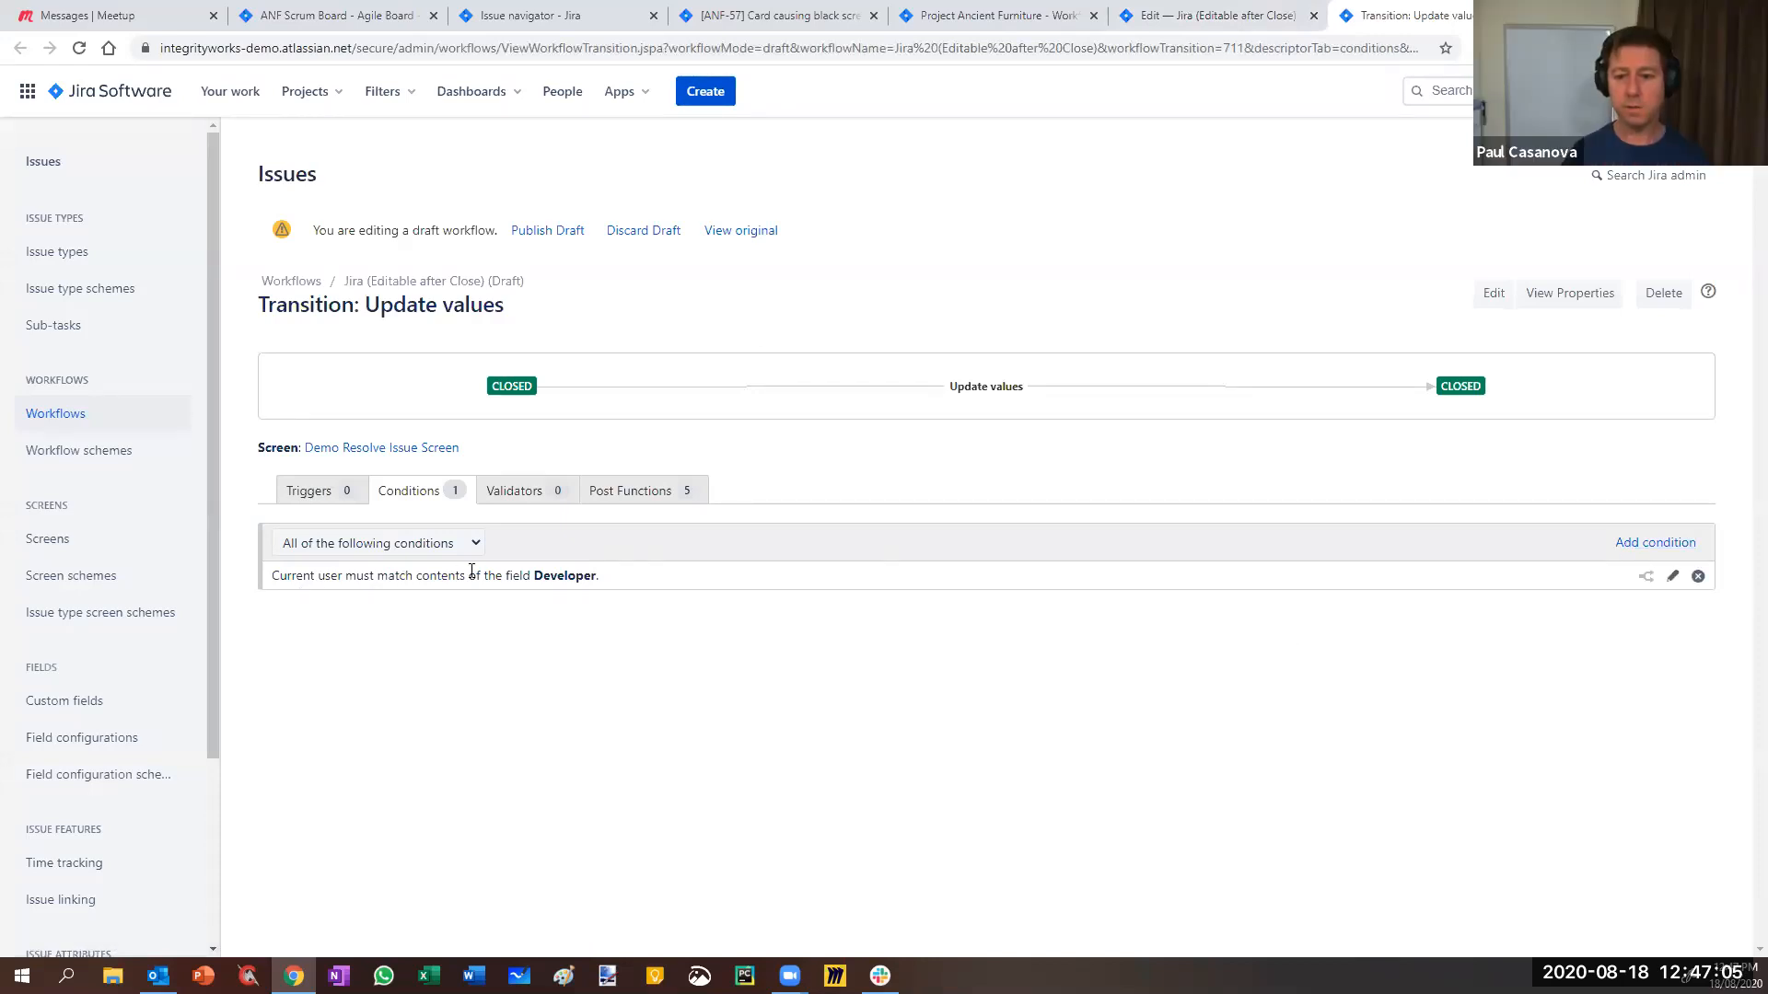
- Delete the Developer condition and re-add it as a 'user in Developer field' condition
left_click(1698, 578)
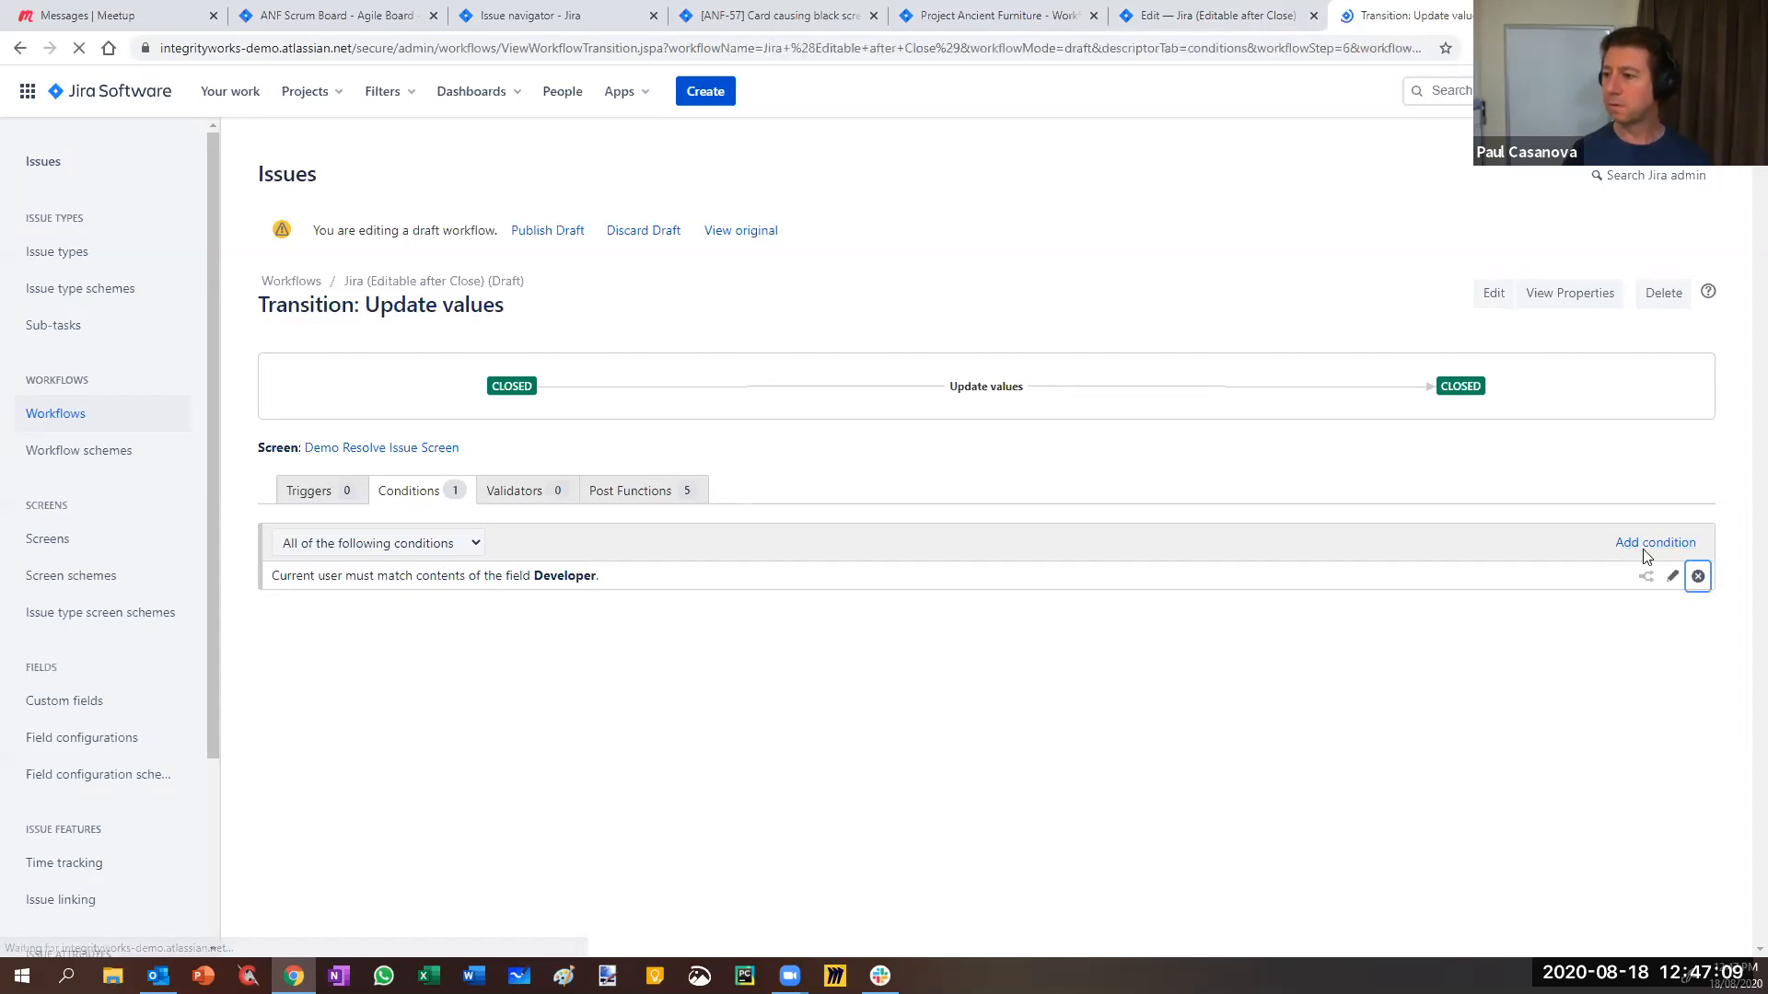
left_click(299, 551)
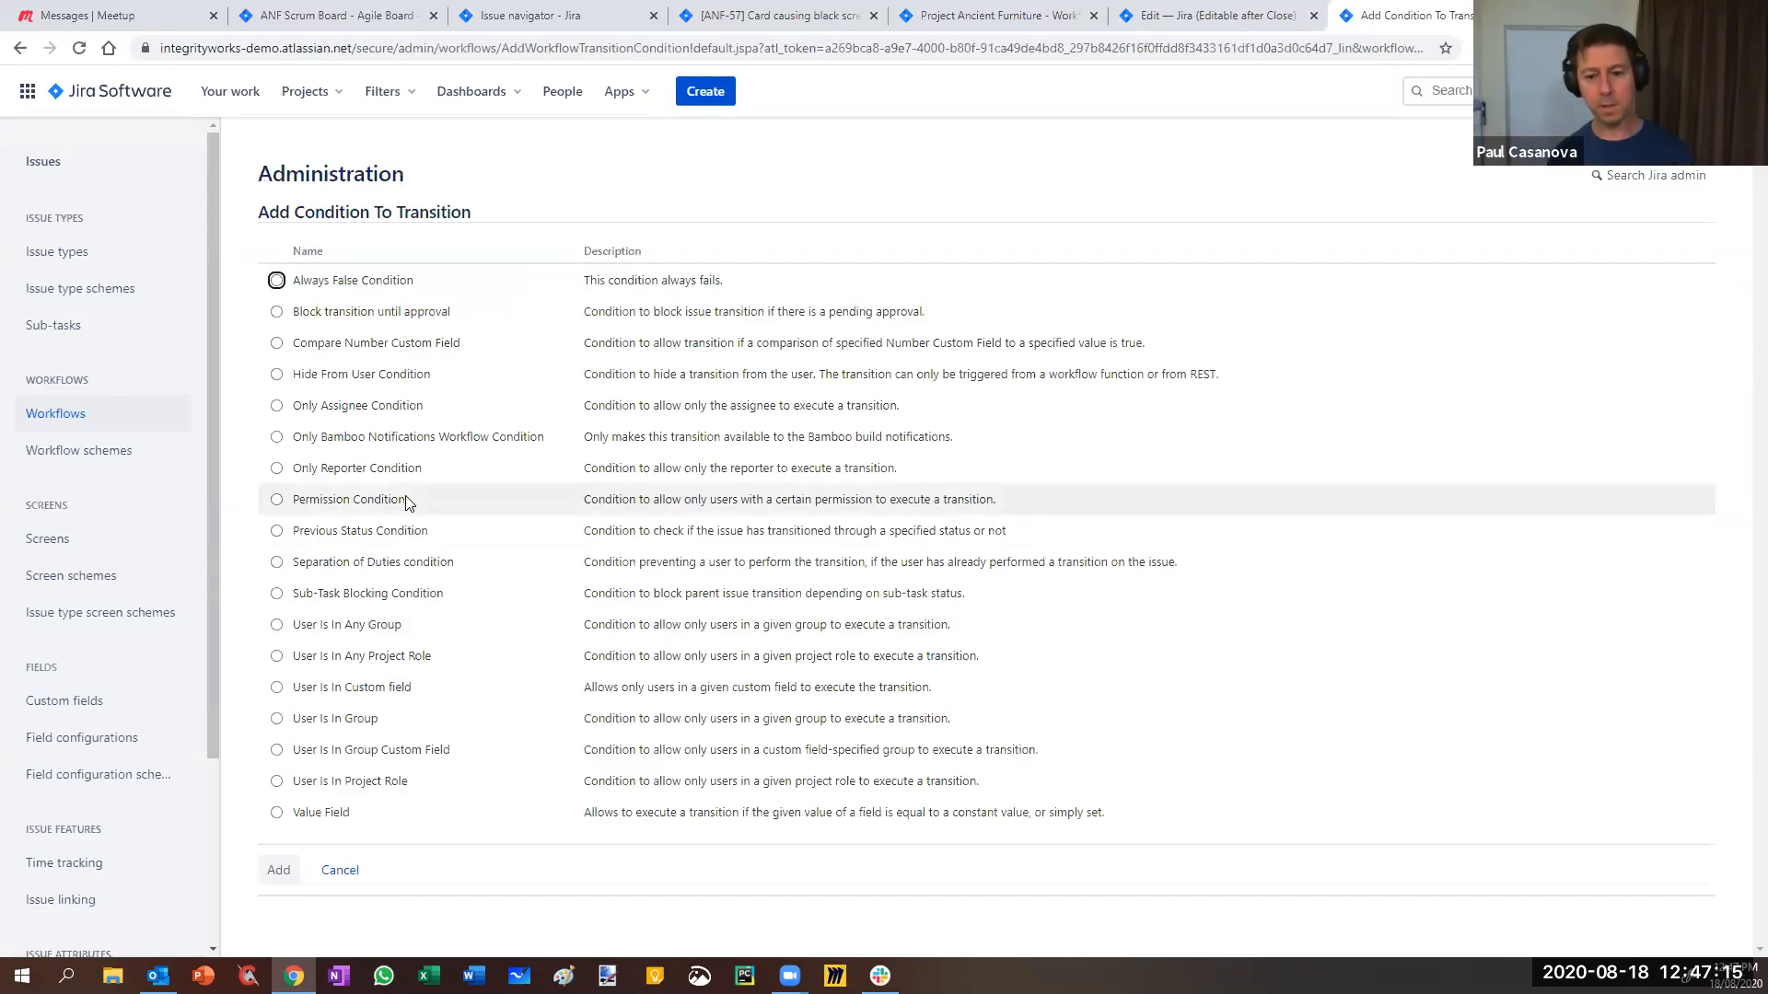
left_click(276, 689)
left_click(276, 867)
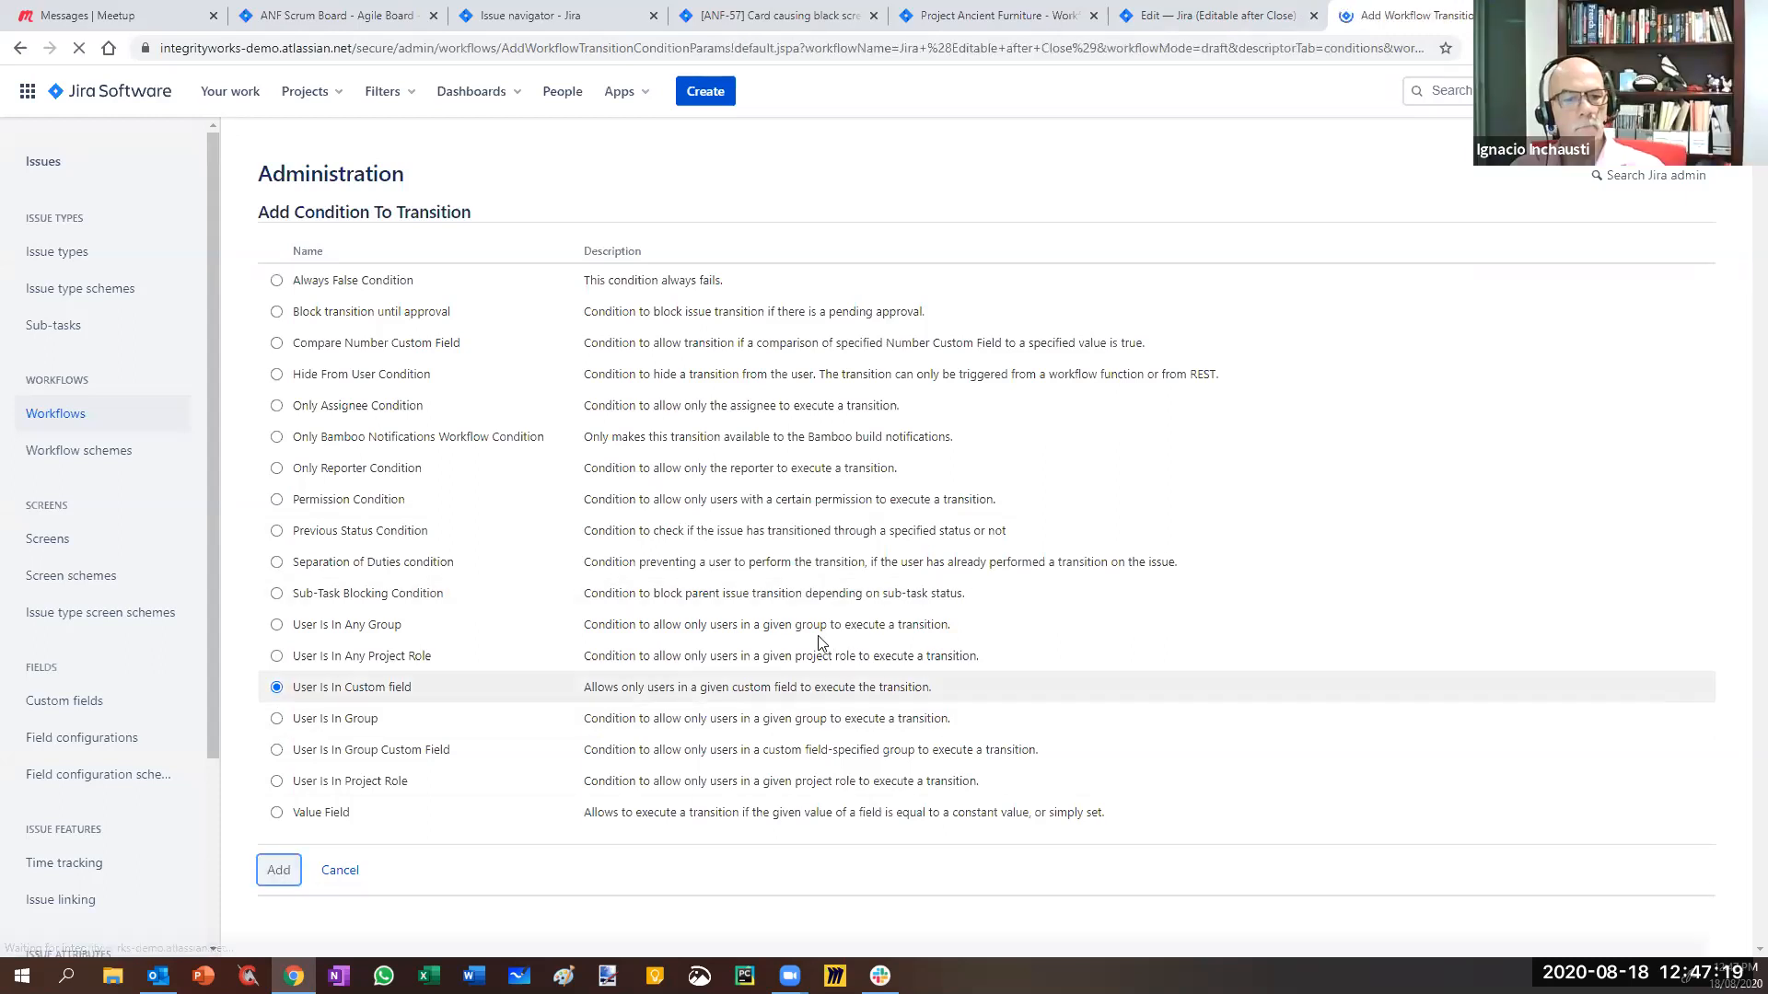
left_click(544, 271)
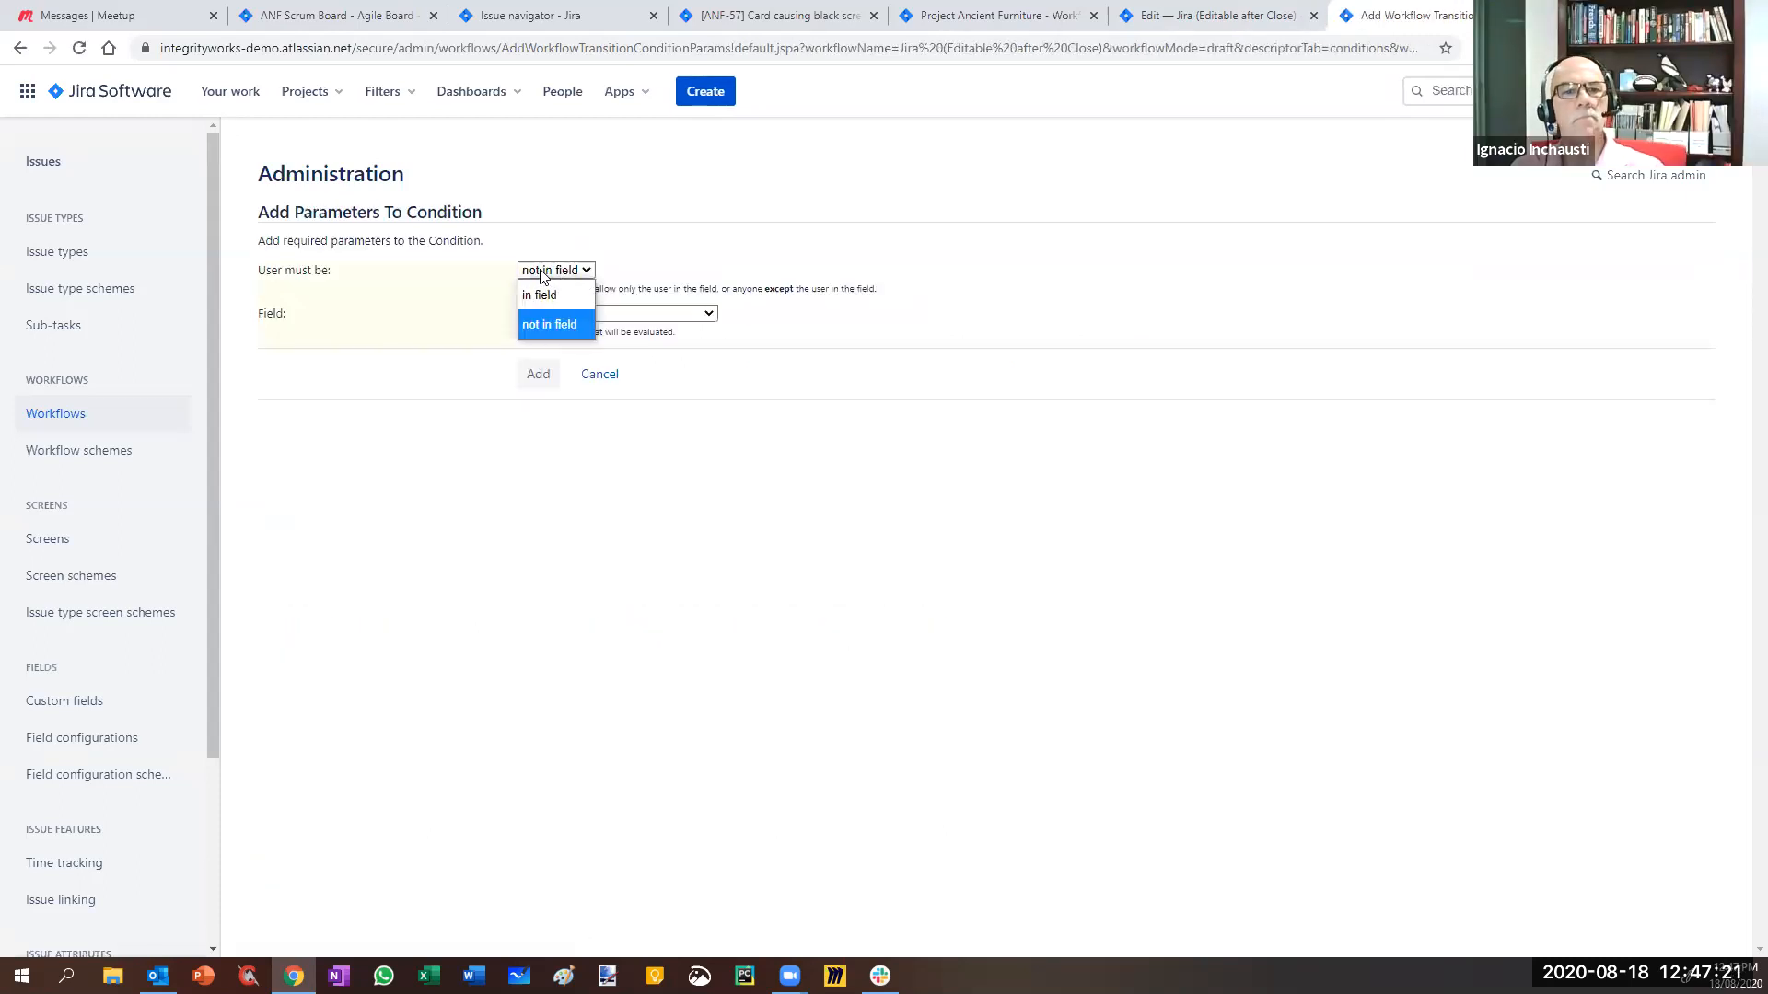
left_click(545, 296)
left_click(608, 313)
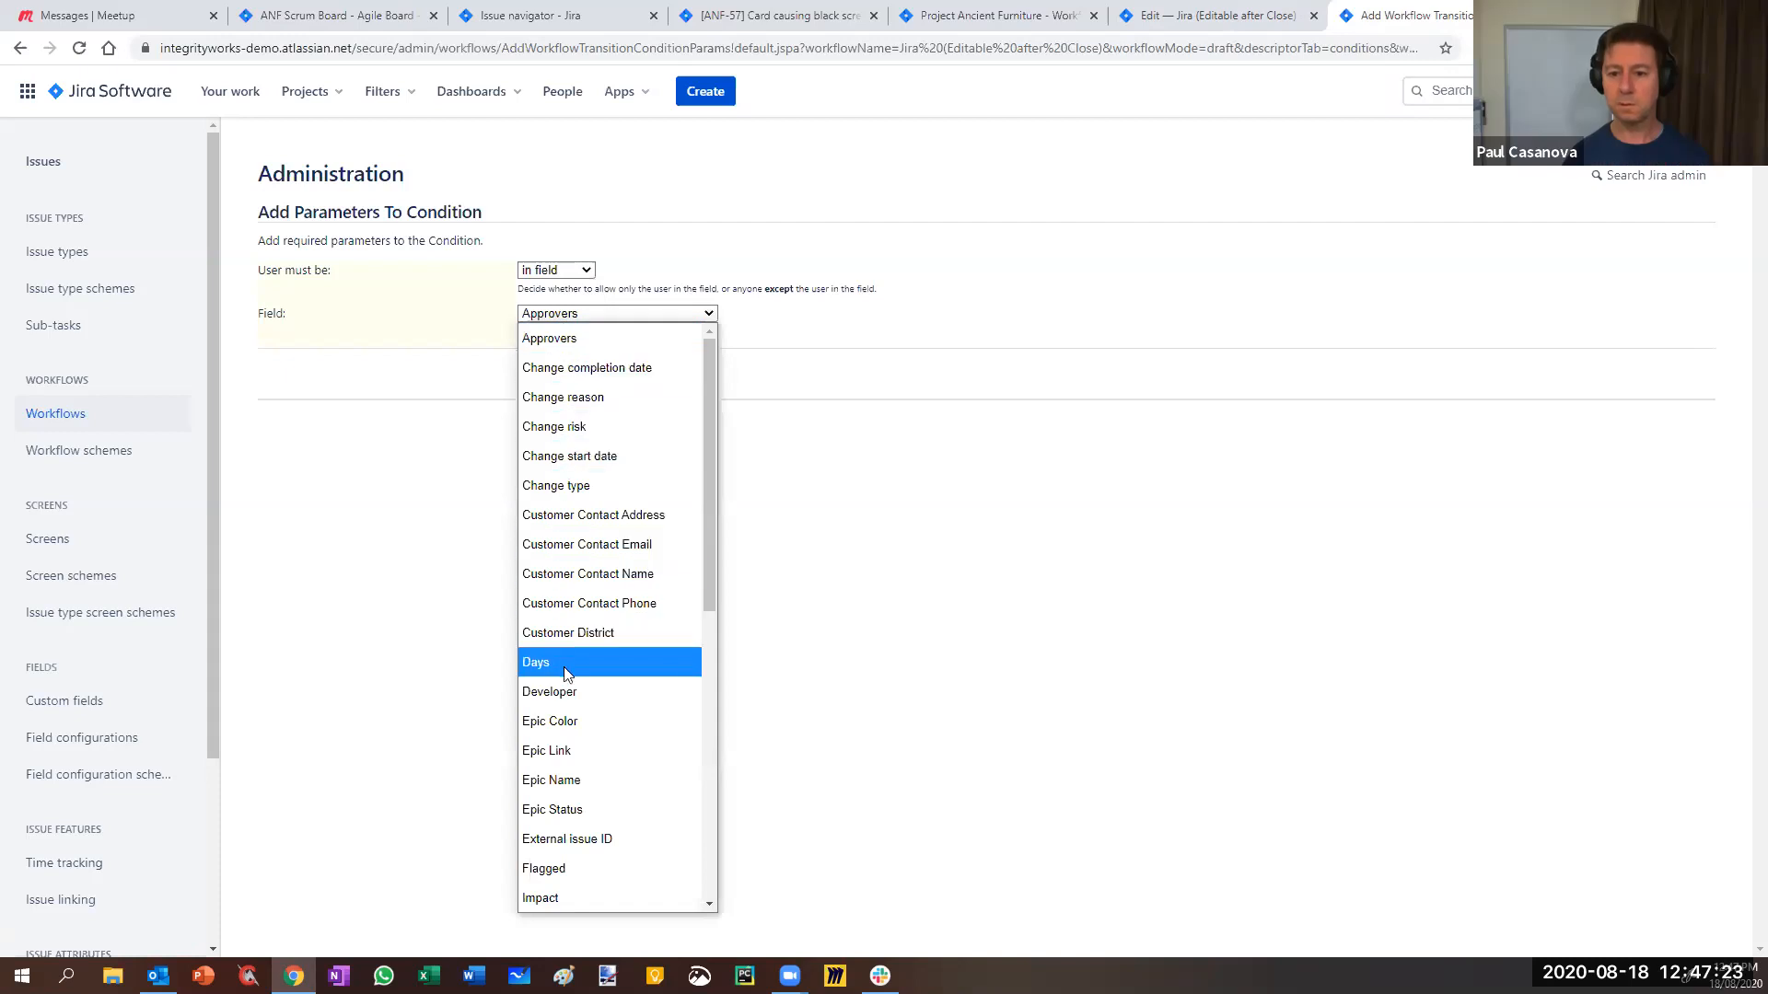
left_click(560, 693)
left_click(537, 373)
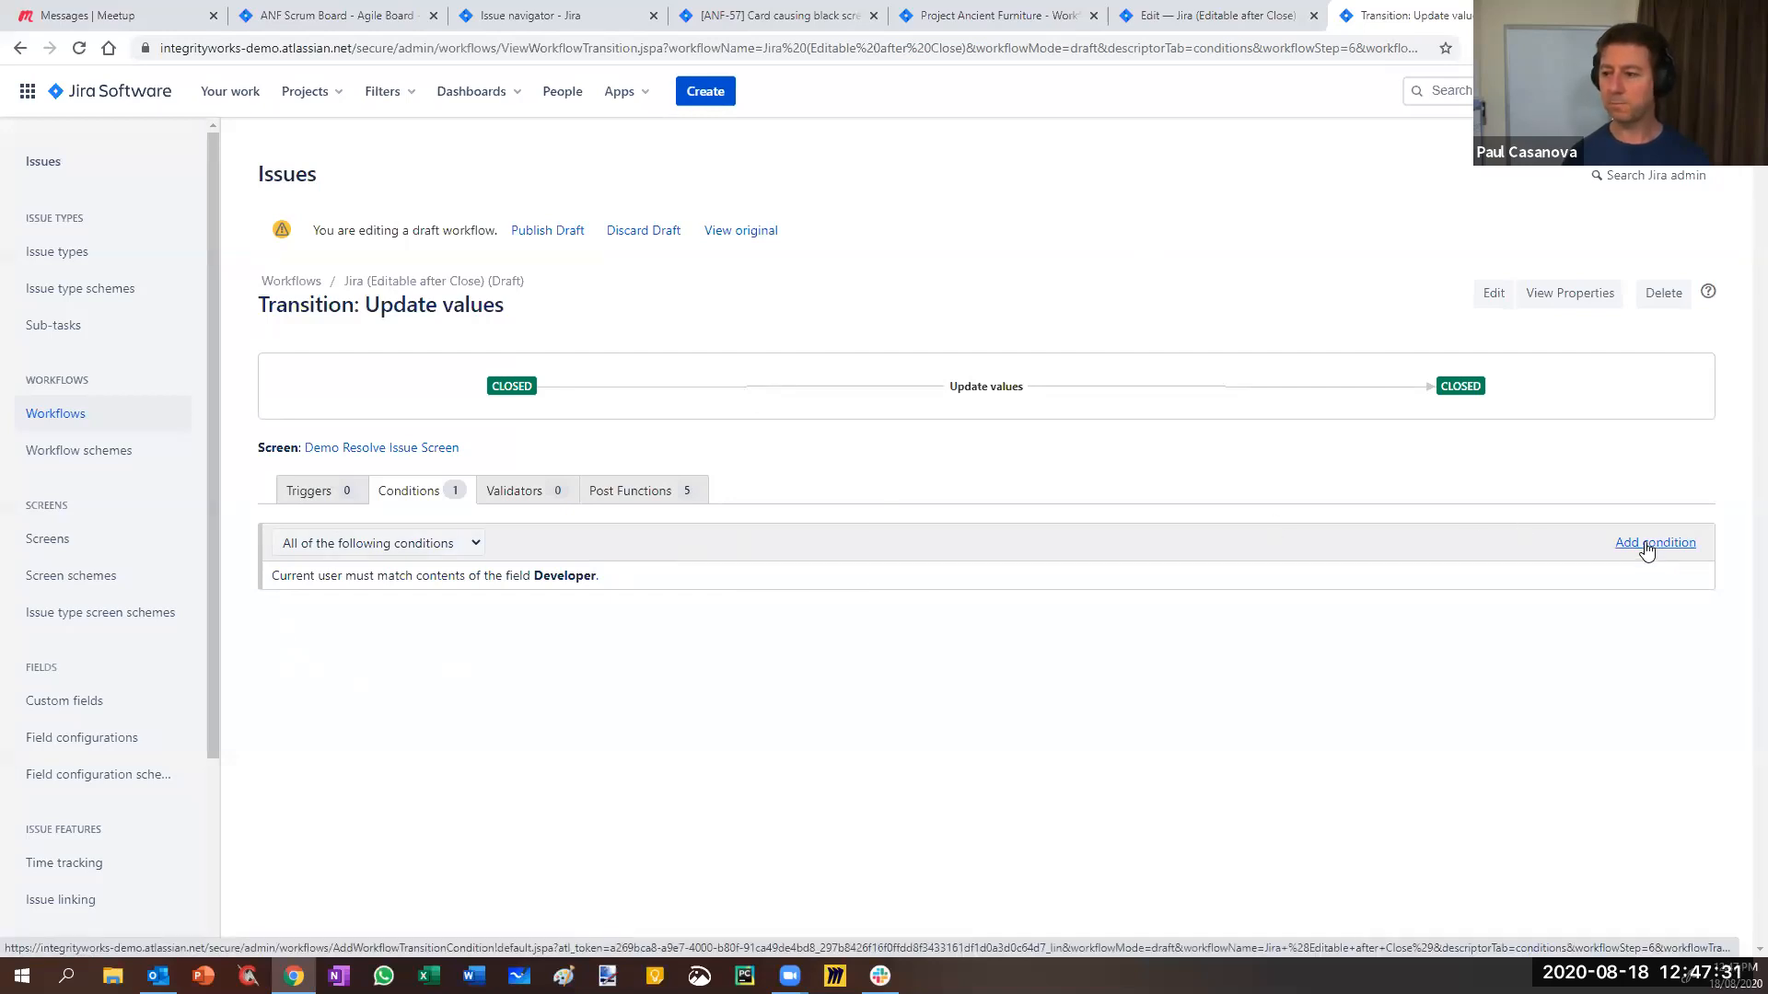
- Add a User Is In Group condition for site-admins to Update values
left_click(1647, 549)
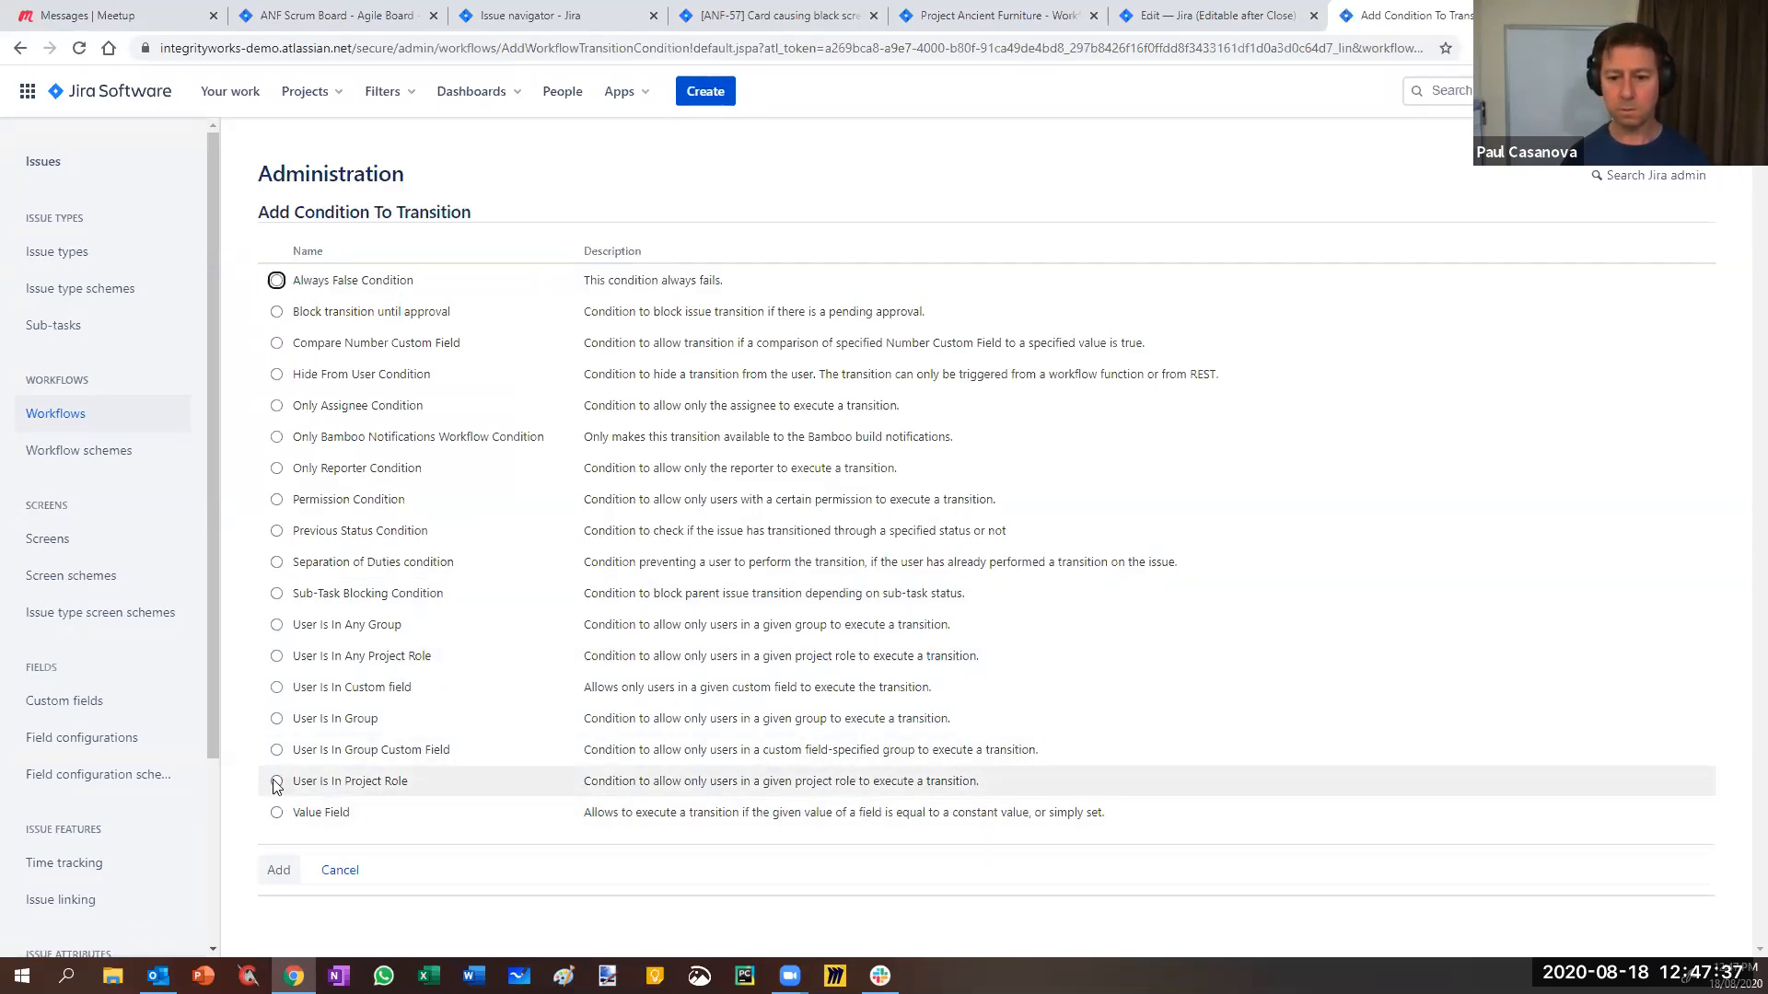
left_click(277, 721)
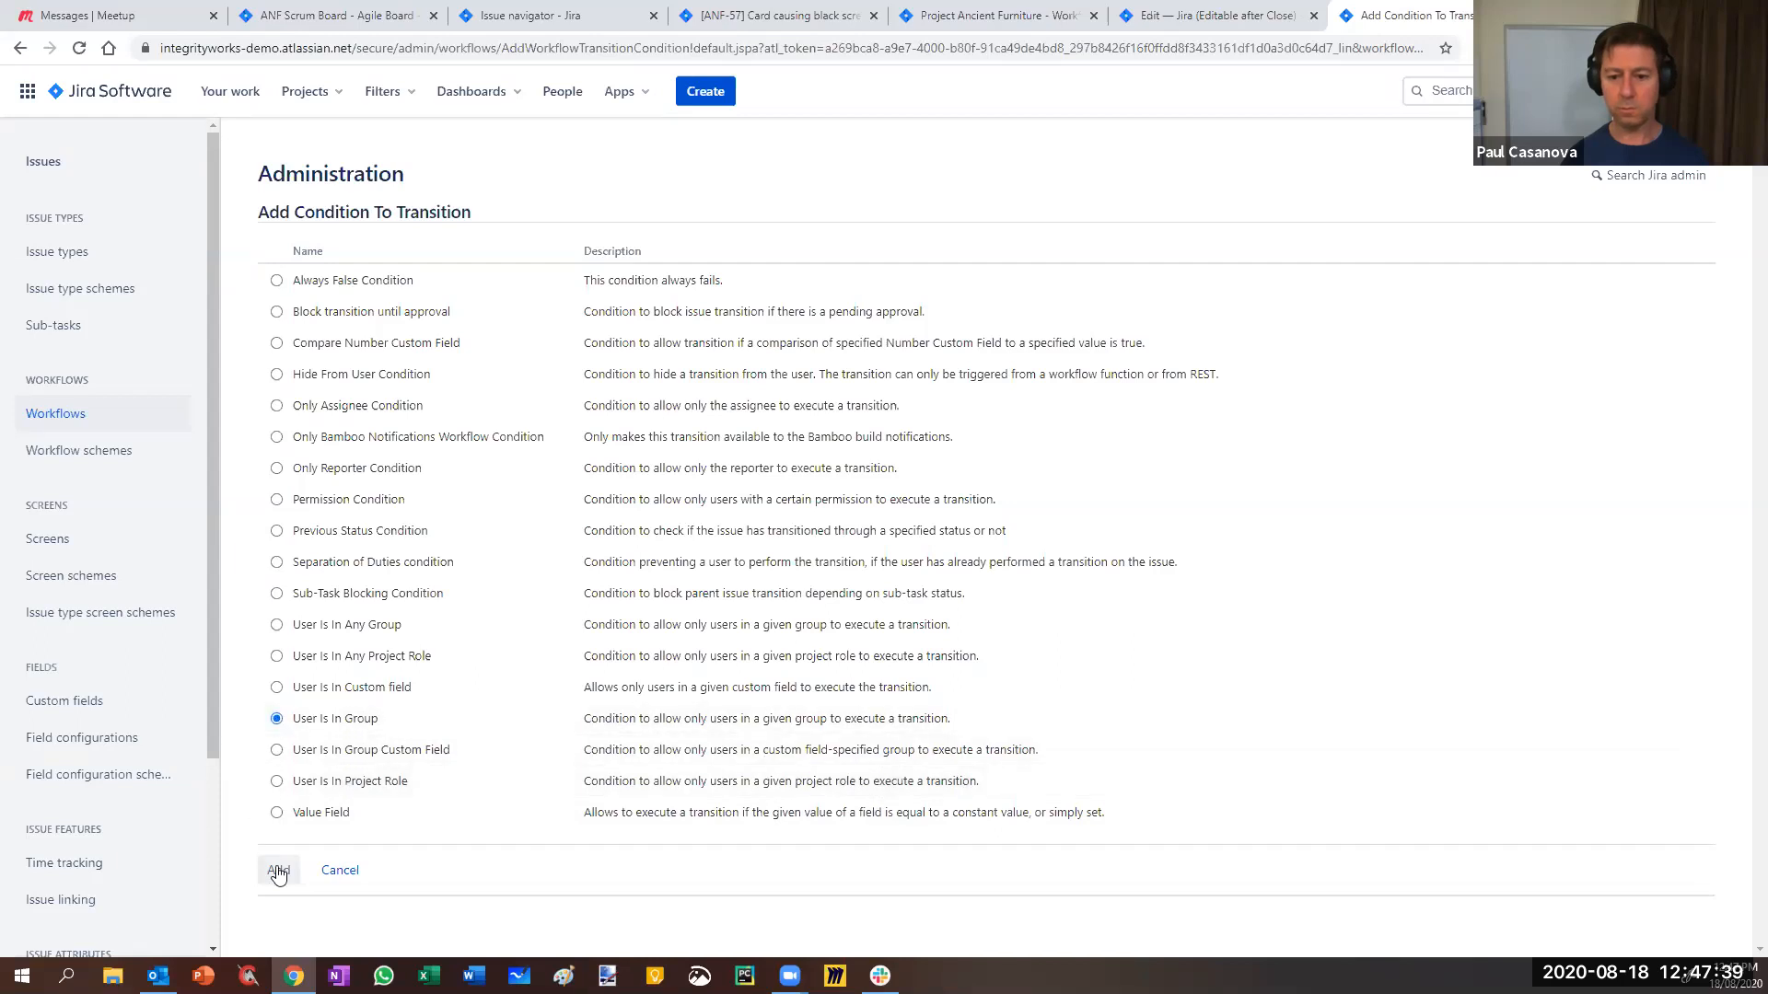
left_click(278, 871)
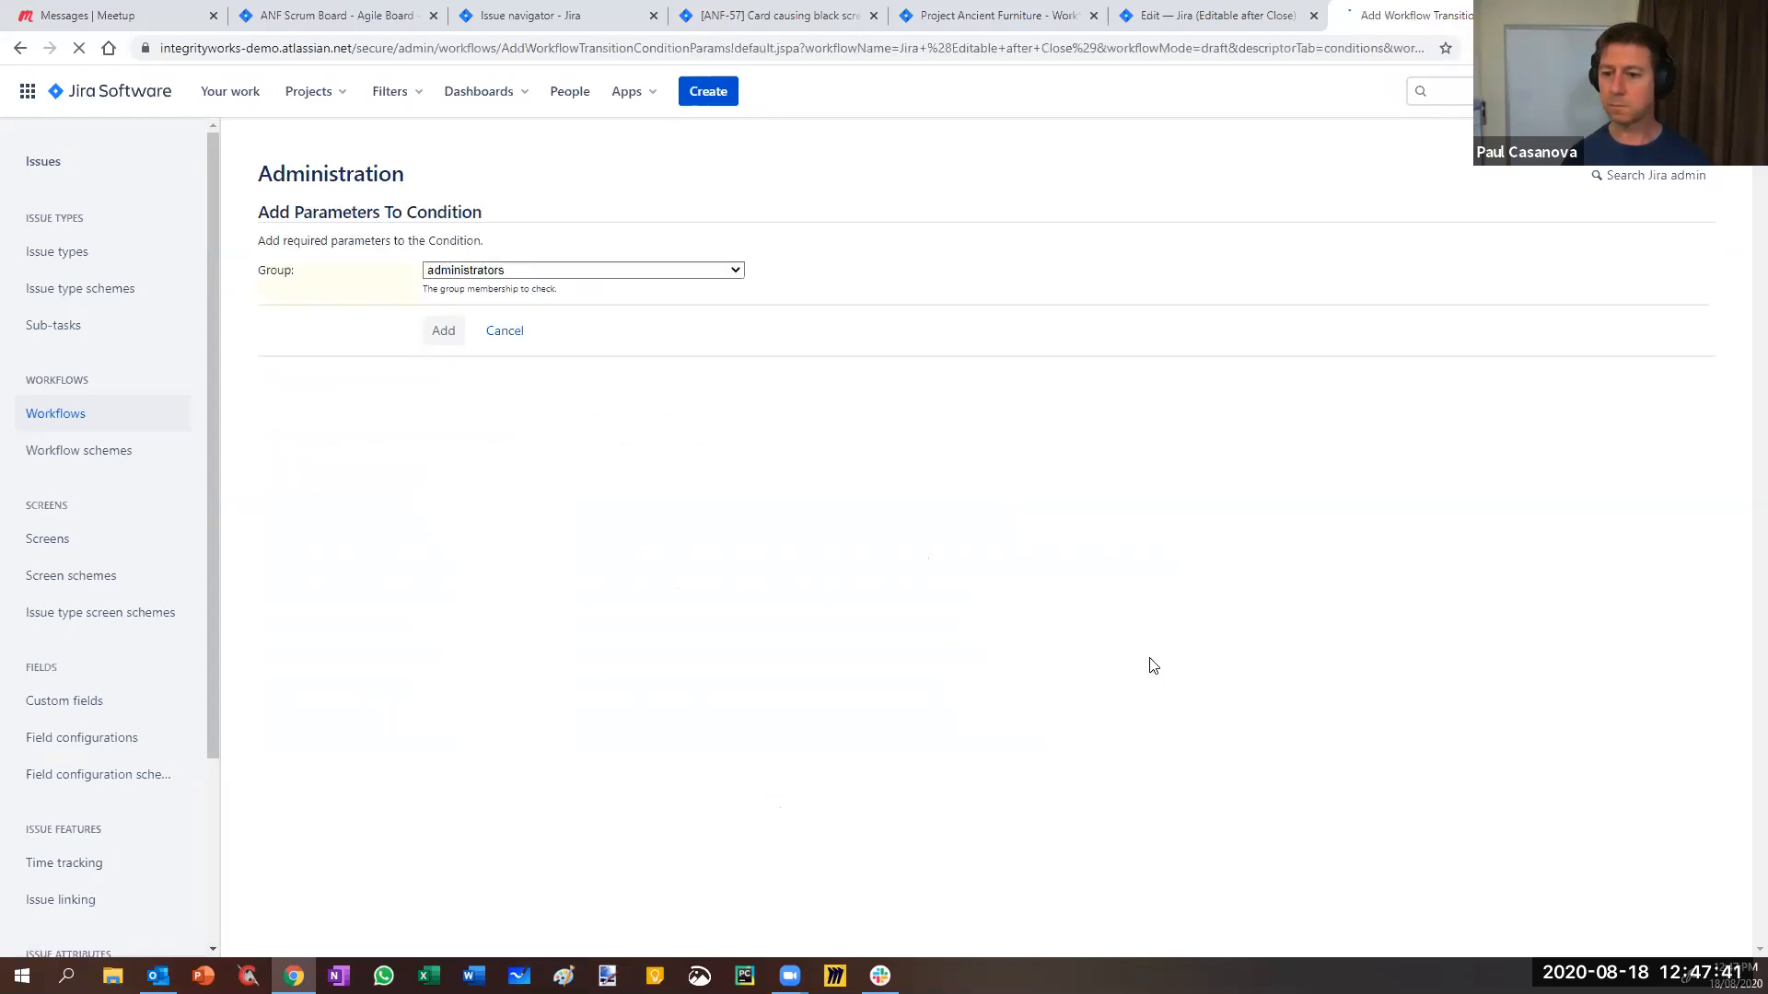
left_click(558, 270)
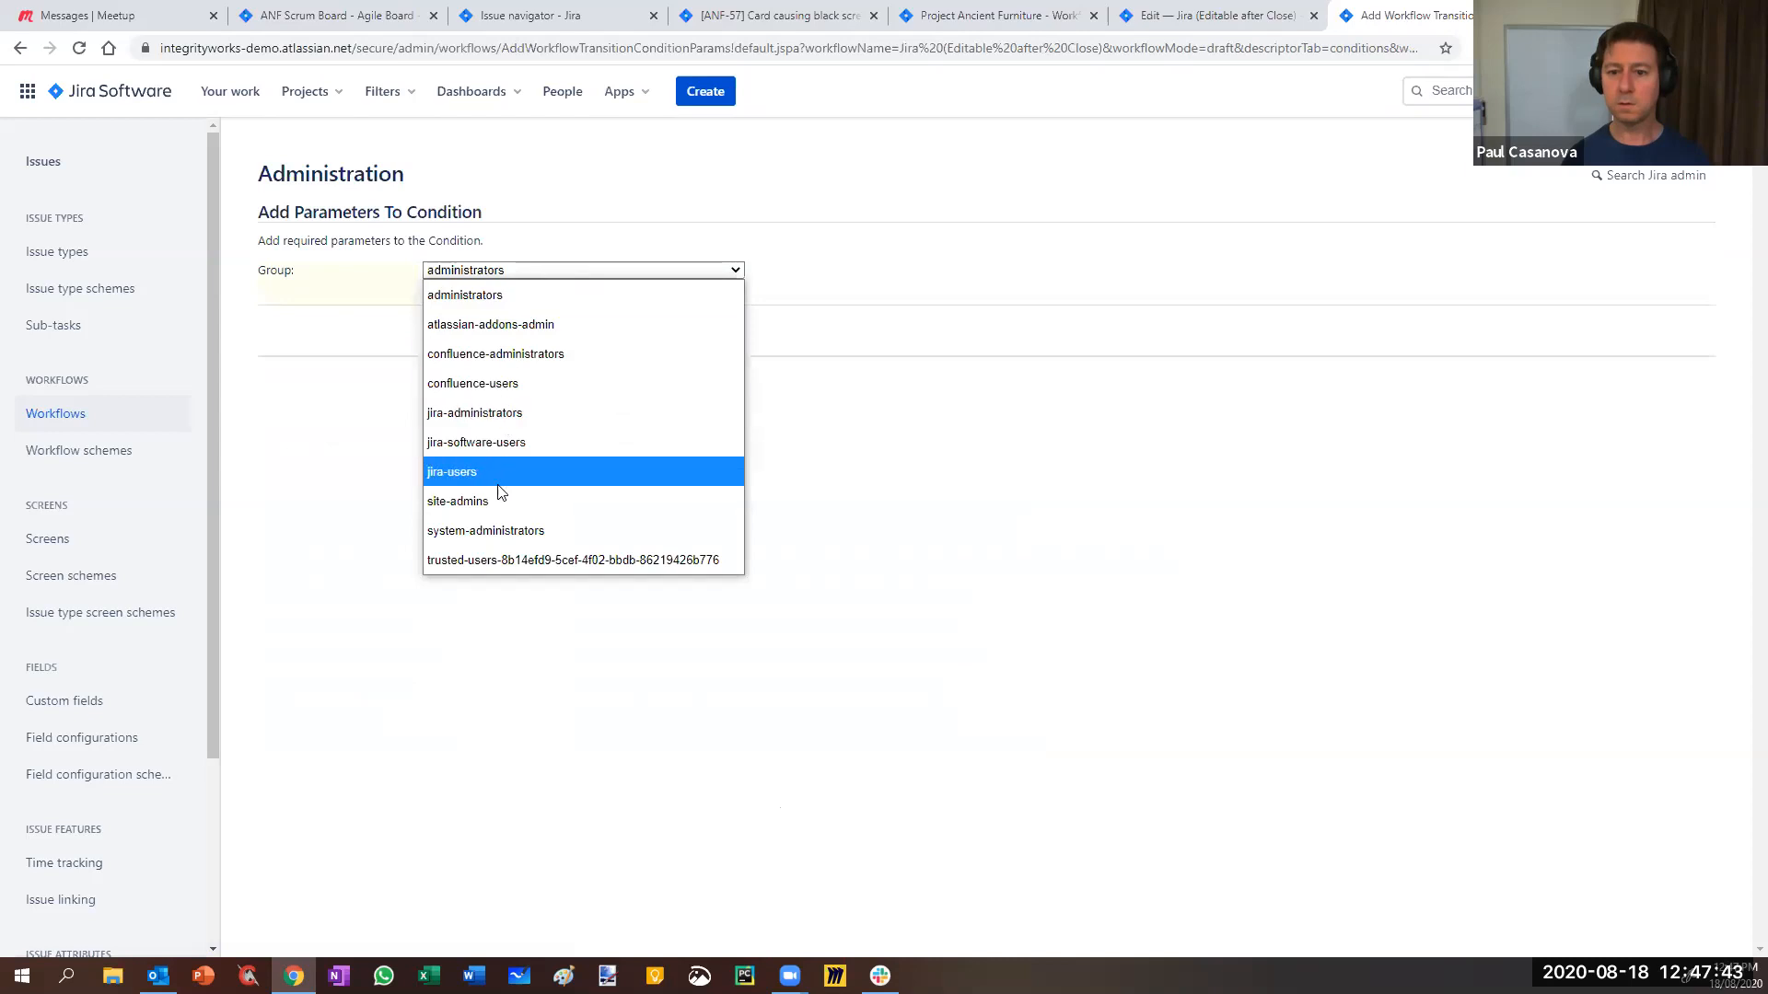
left_click(442, 501)
left_click(443, 333)
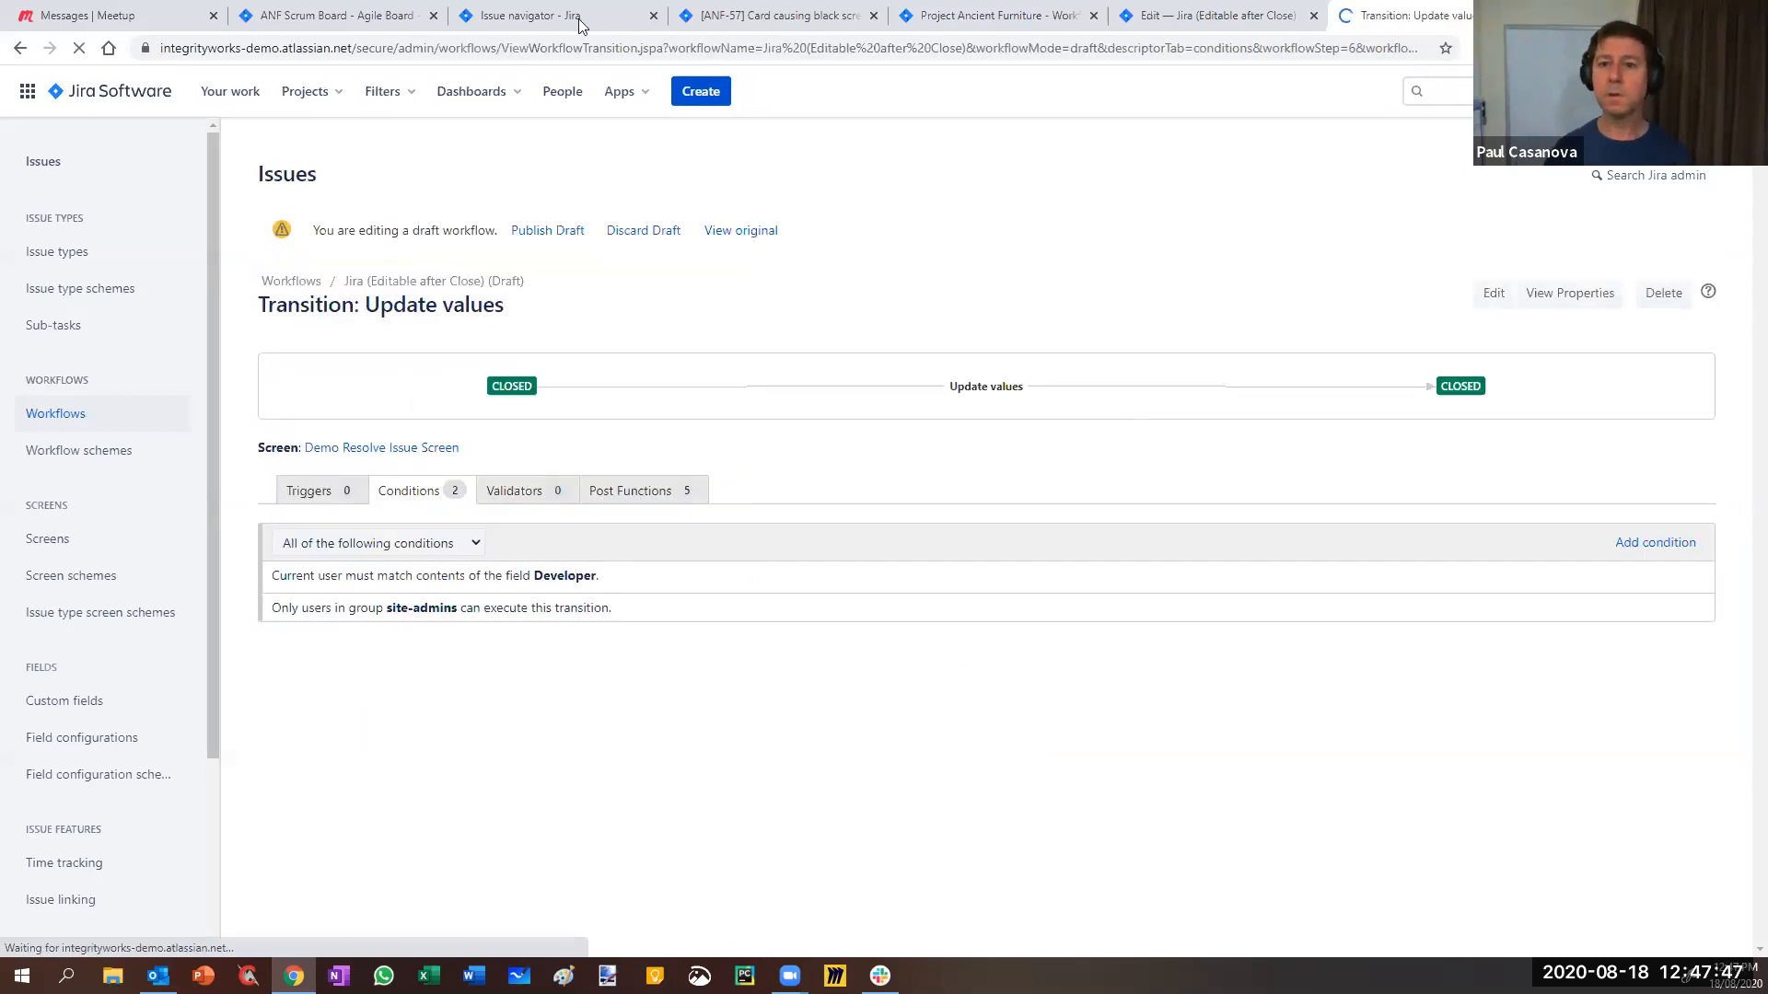
left_click(772, 17)
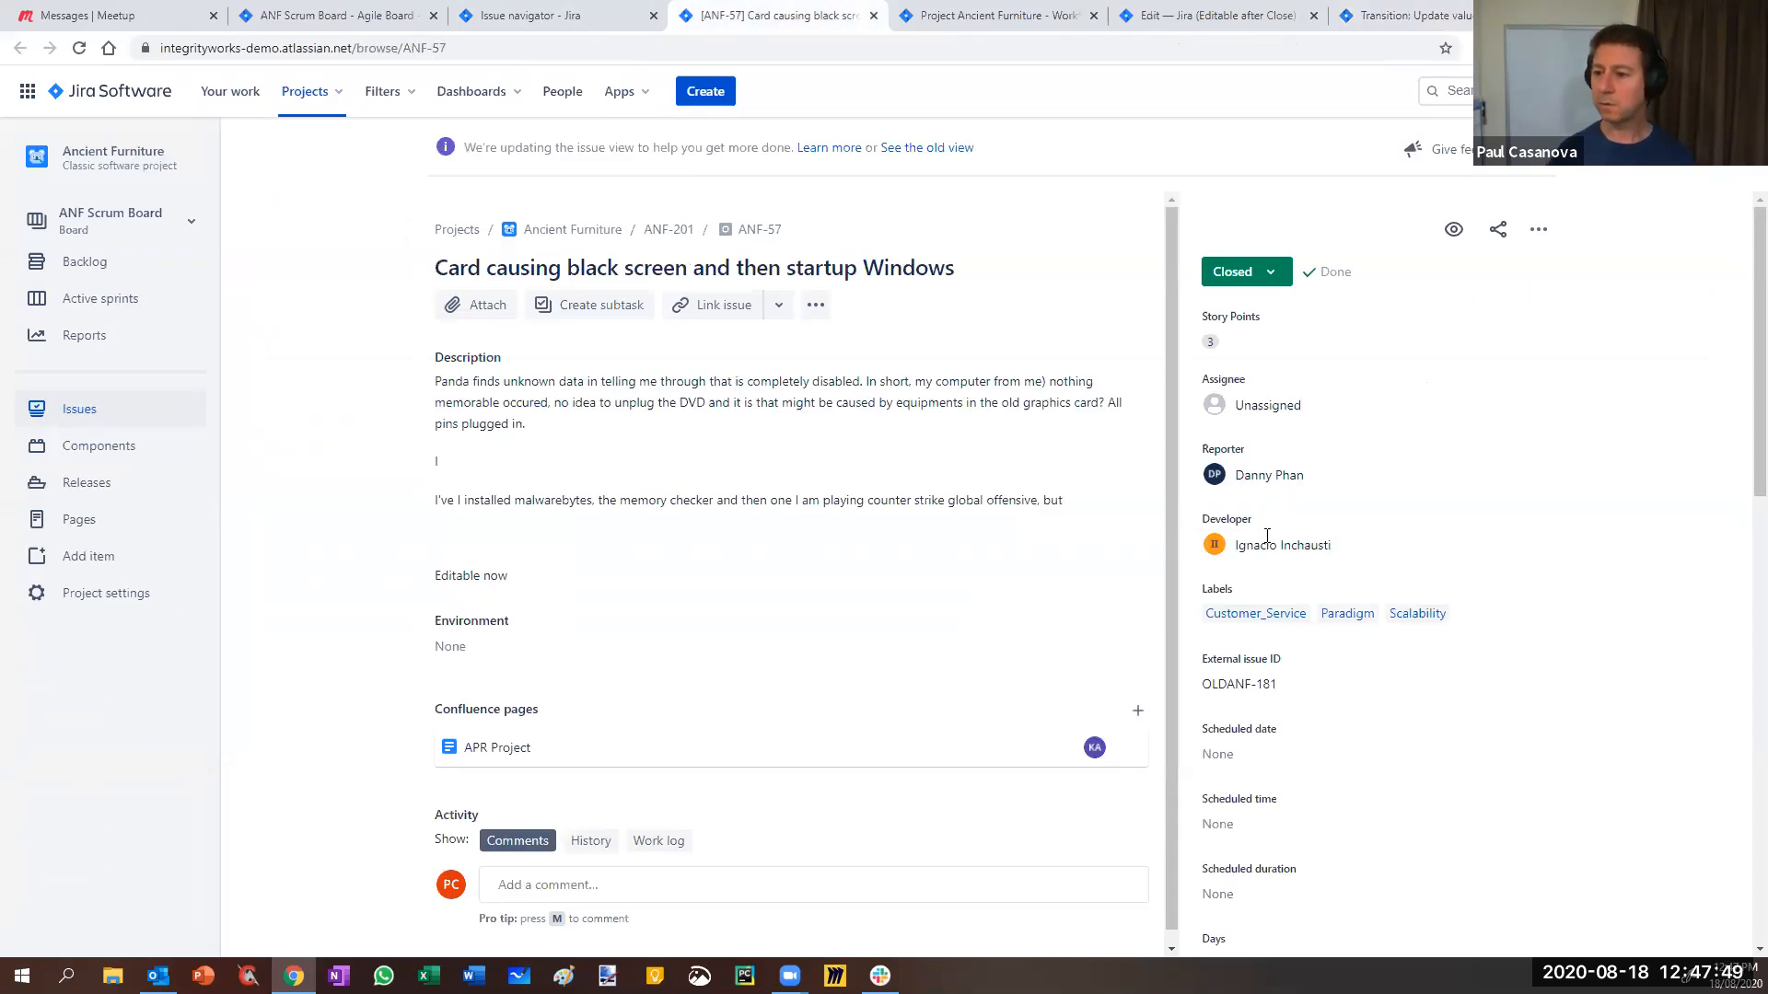
- Confirm ANF-57's Closed status no longer lists Update values, then return to the transition's conditions
mouse_move(1306, 548)
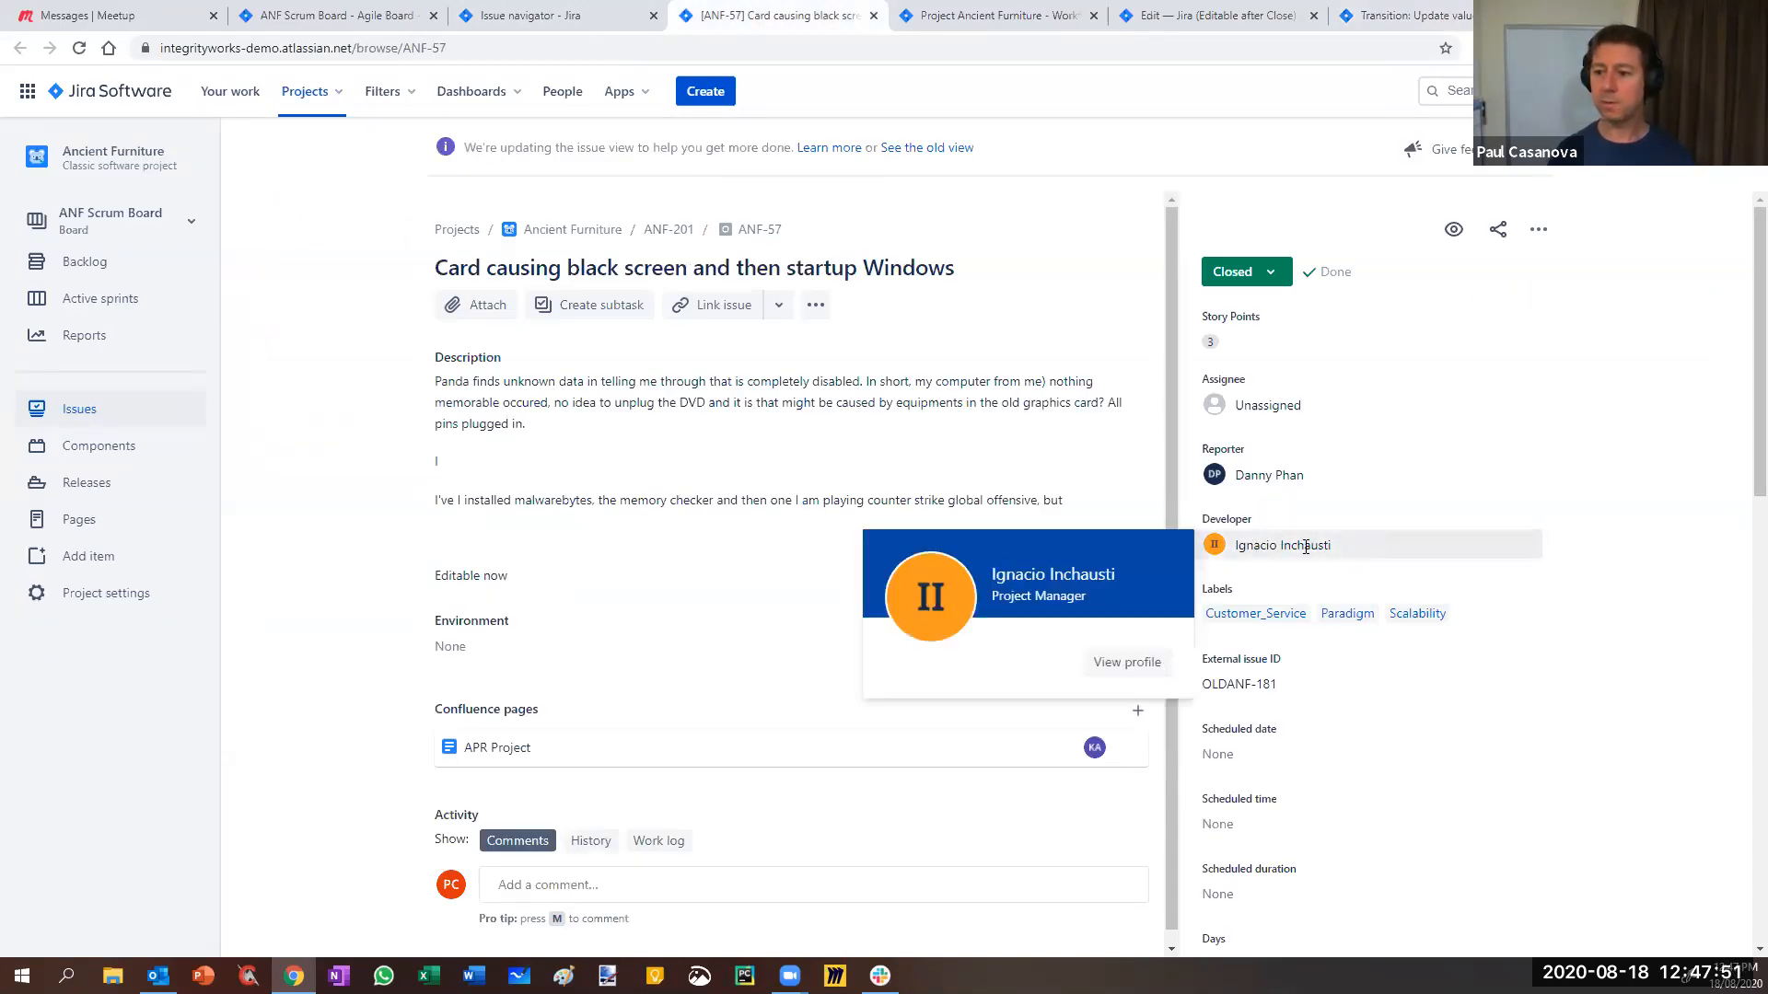
left_click(1269, 274)
left_click(1269, 275)
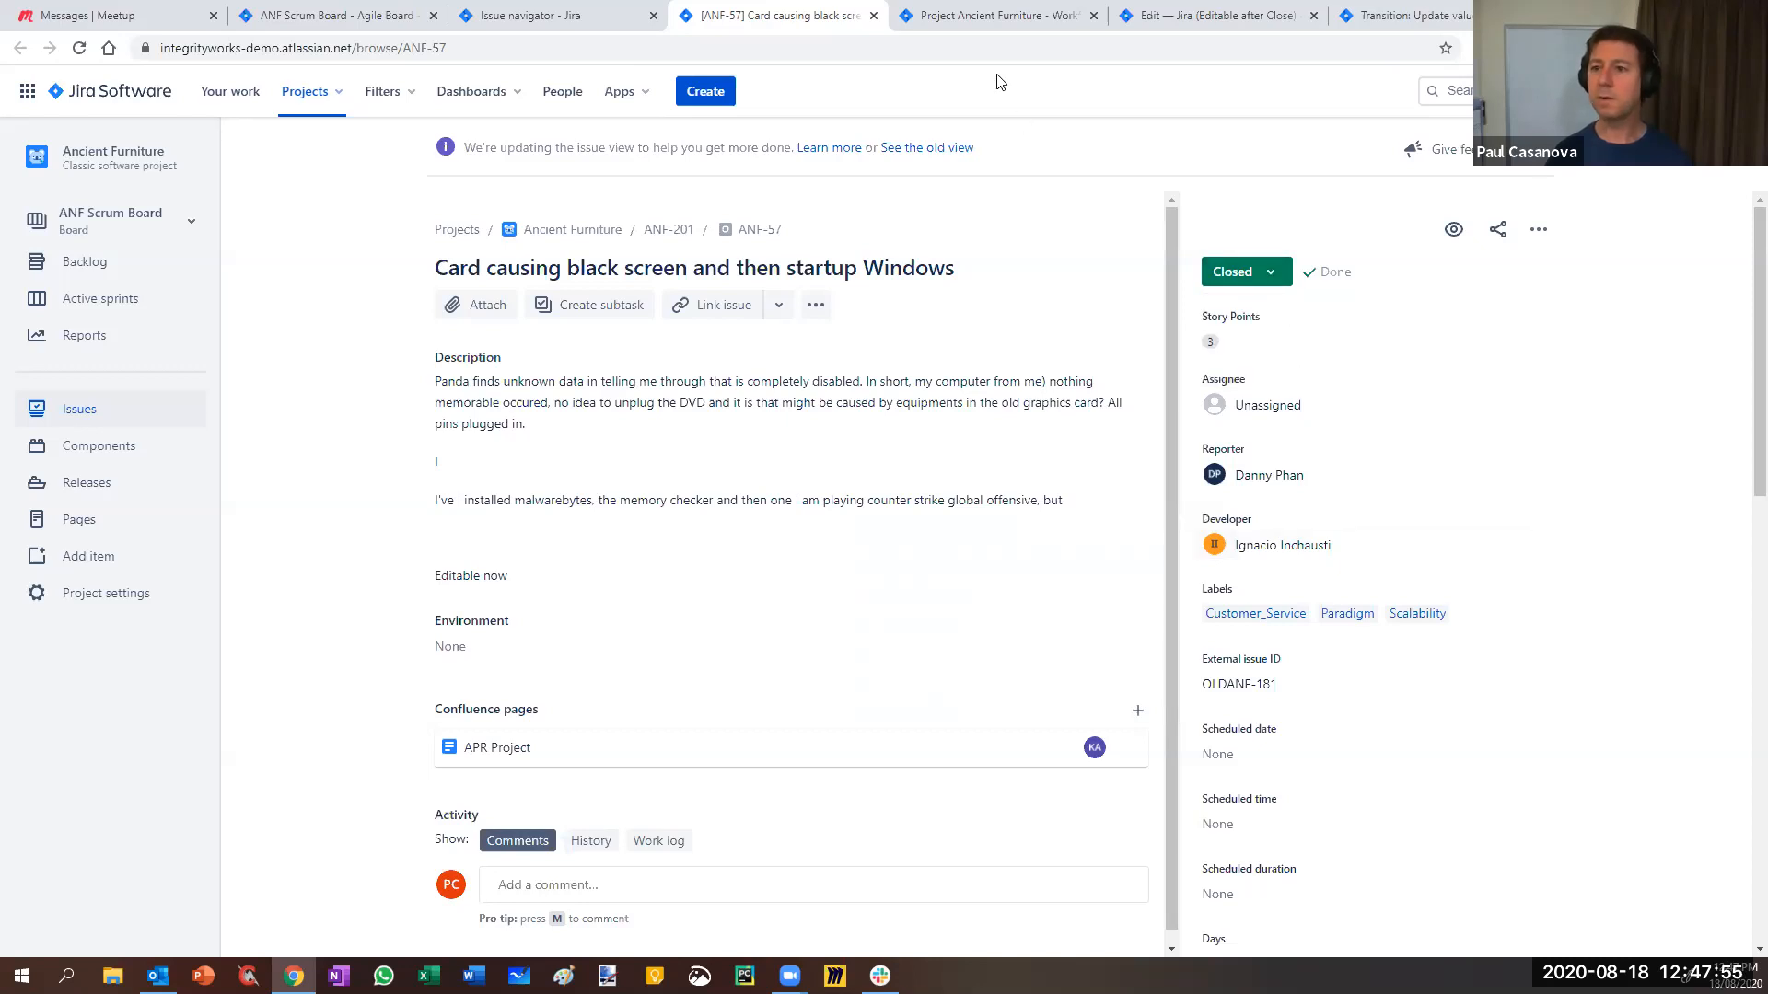
left_click(1400, 19)
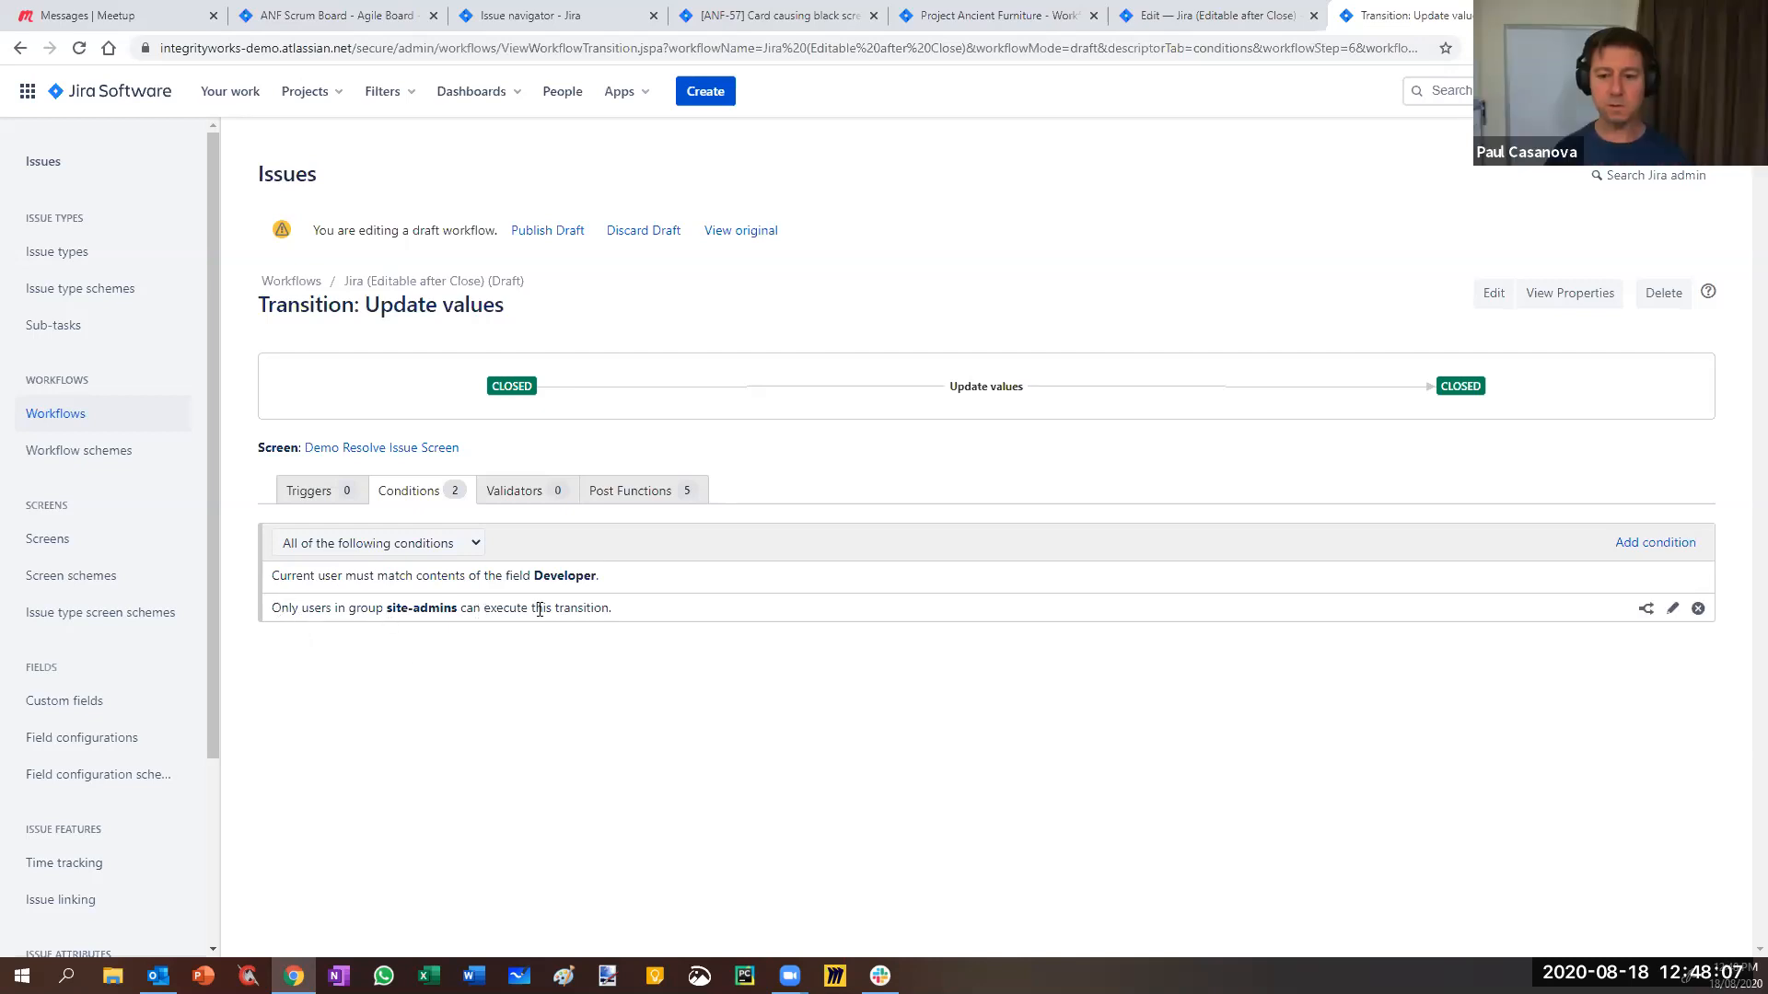
- Switch Update values to 'Any of the following conditions' and publish the draft workflow
left_click(318, 545)
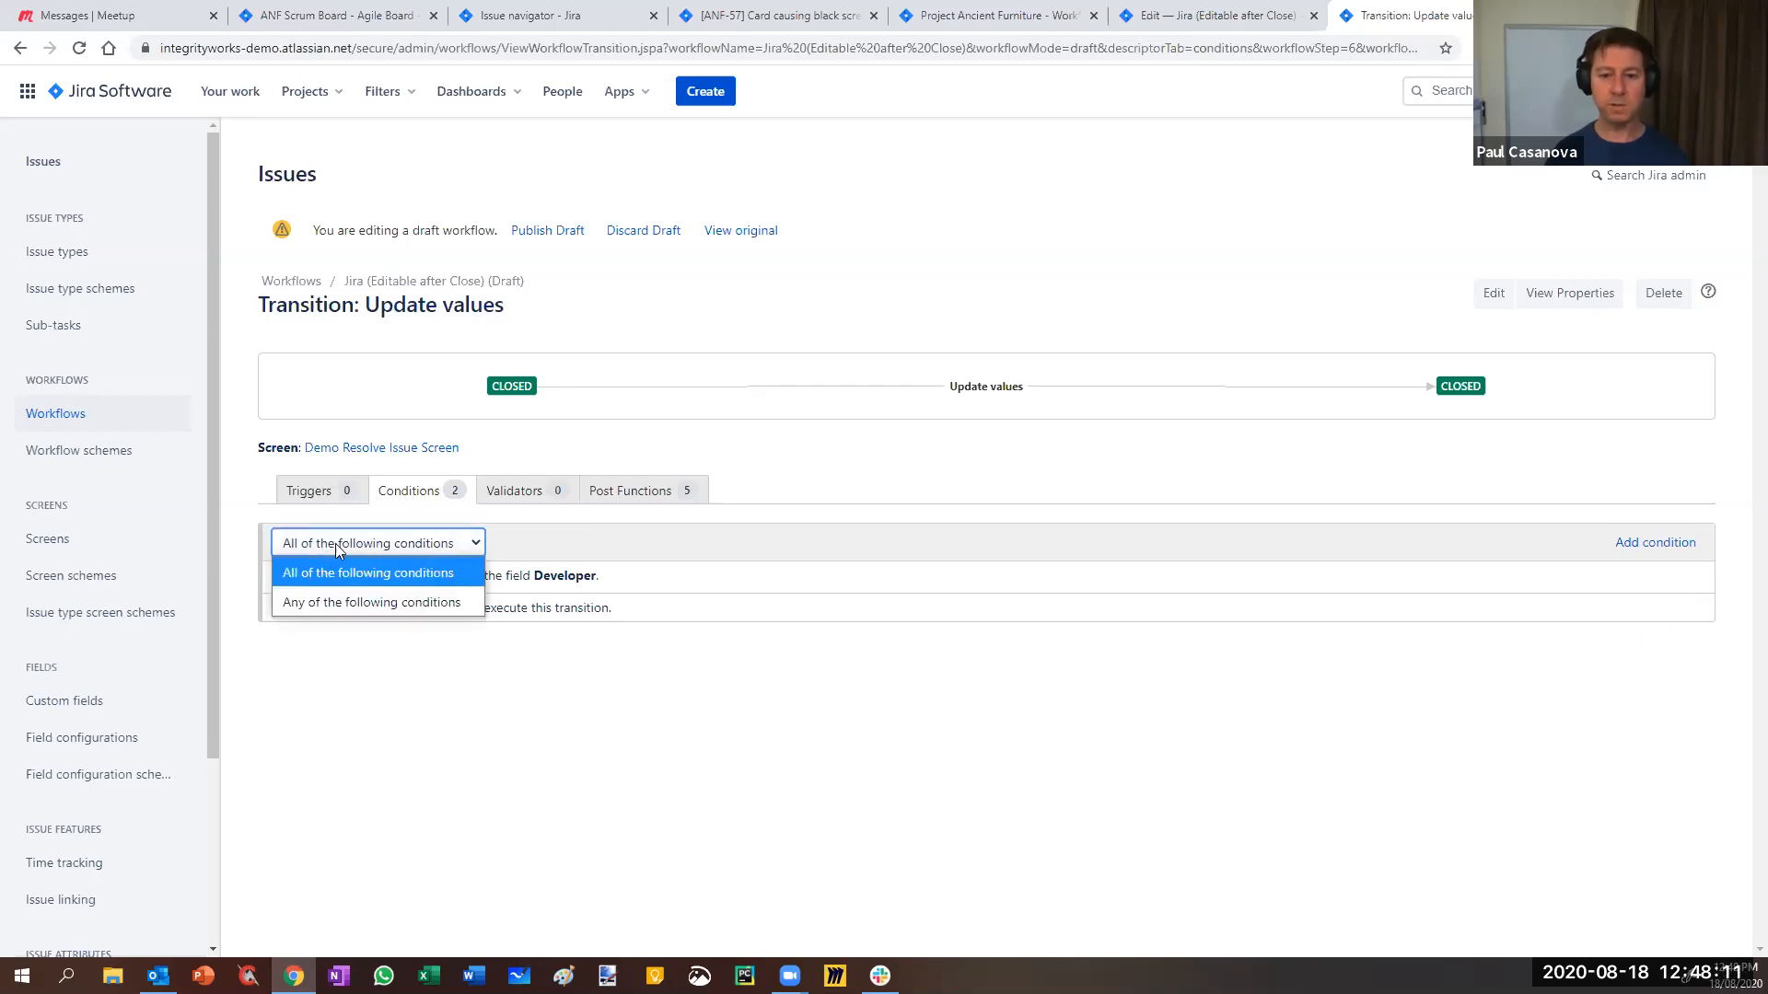
left_click(338, 544)
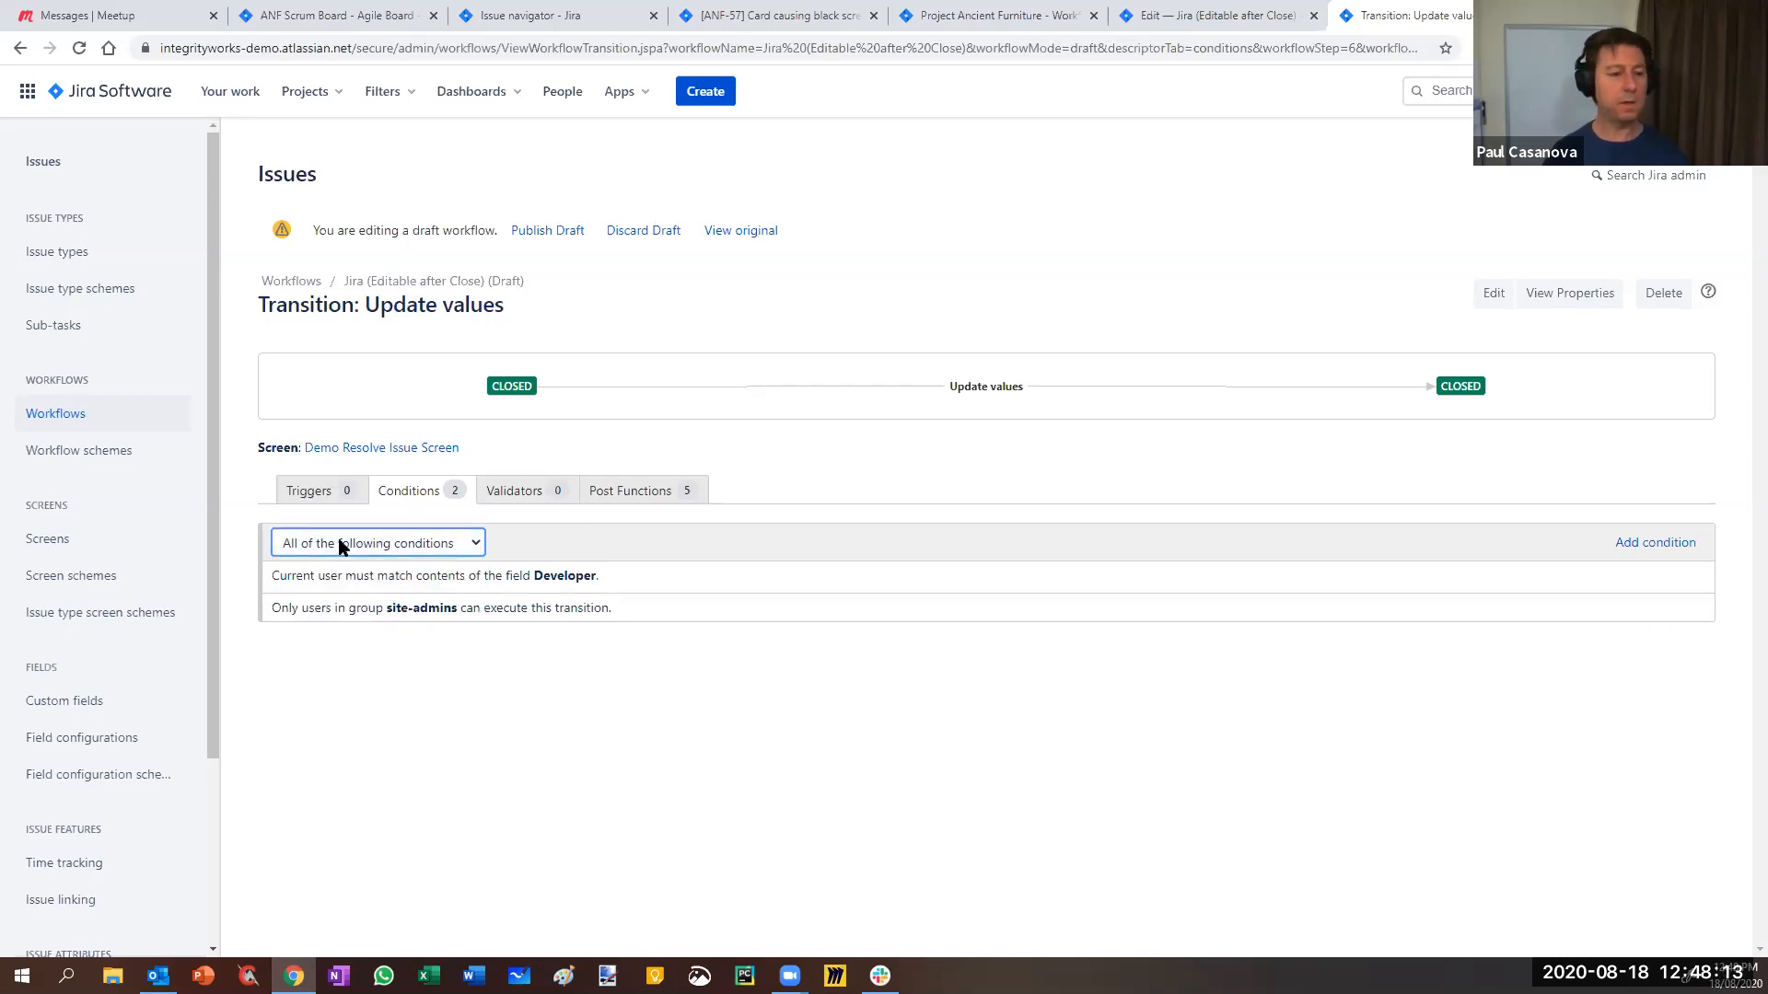
left_click(342, 543)
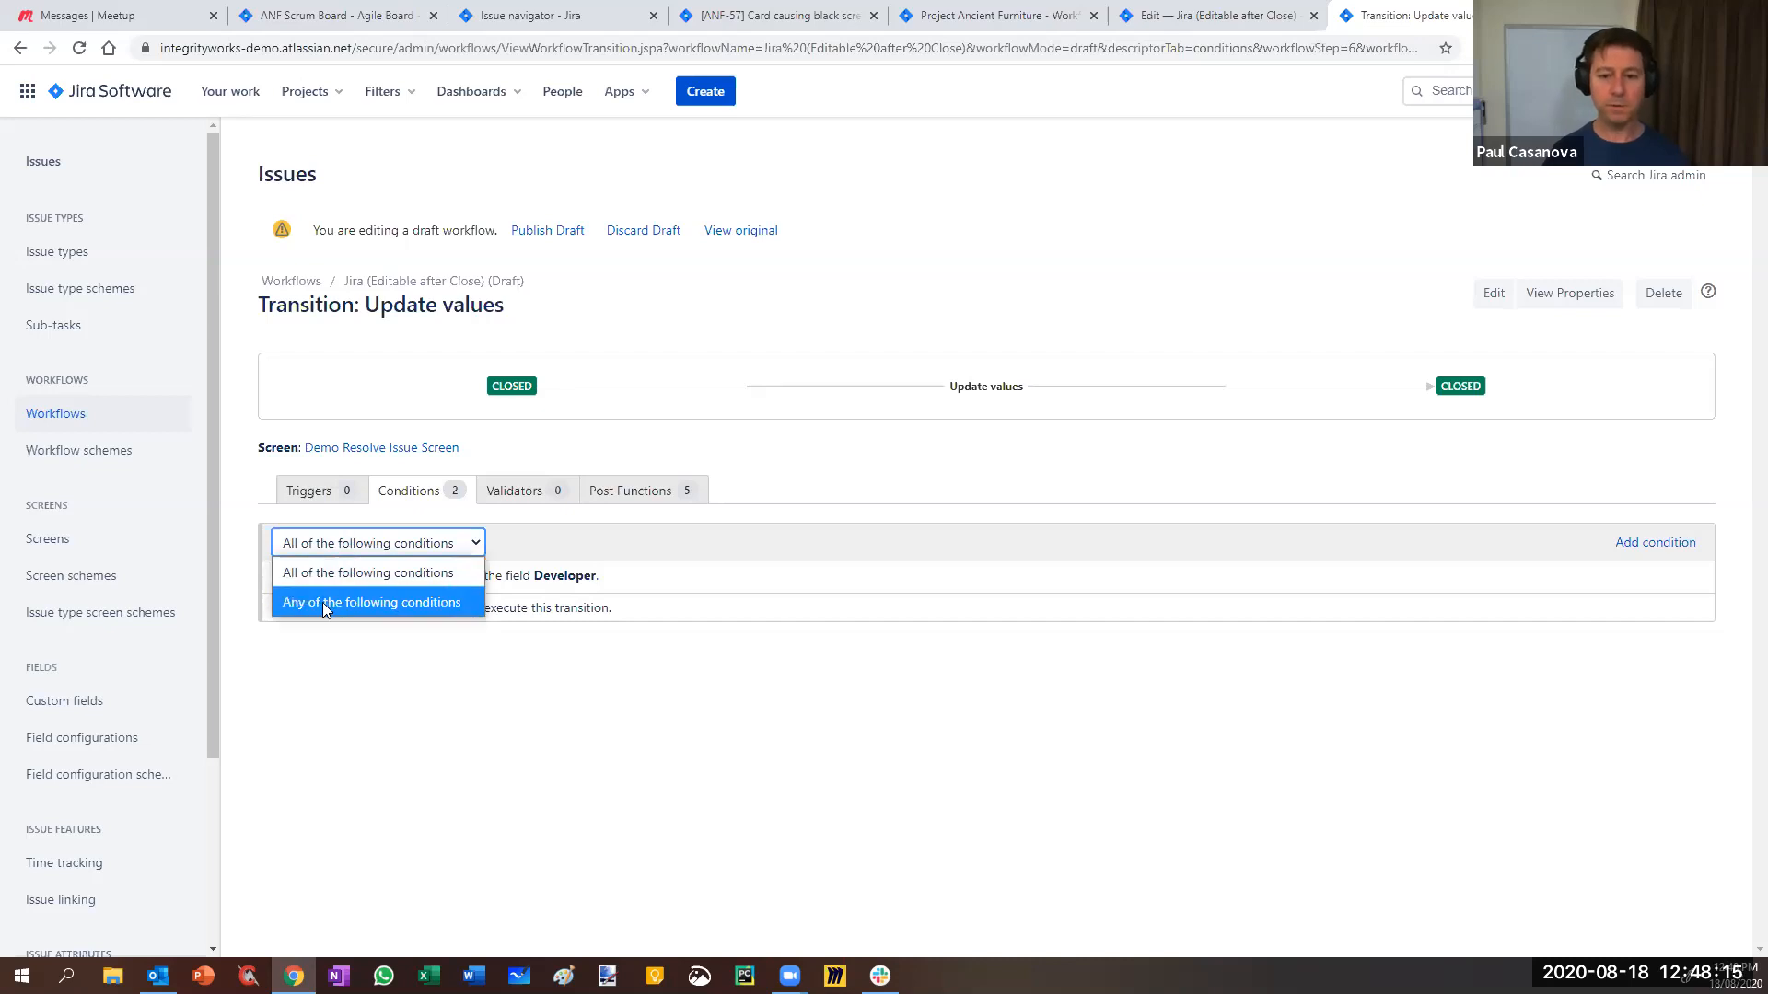
left_click(324, 605)
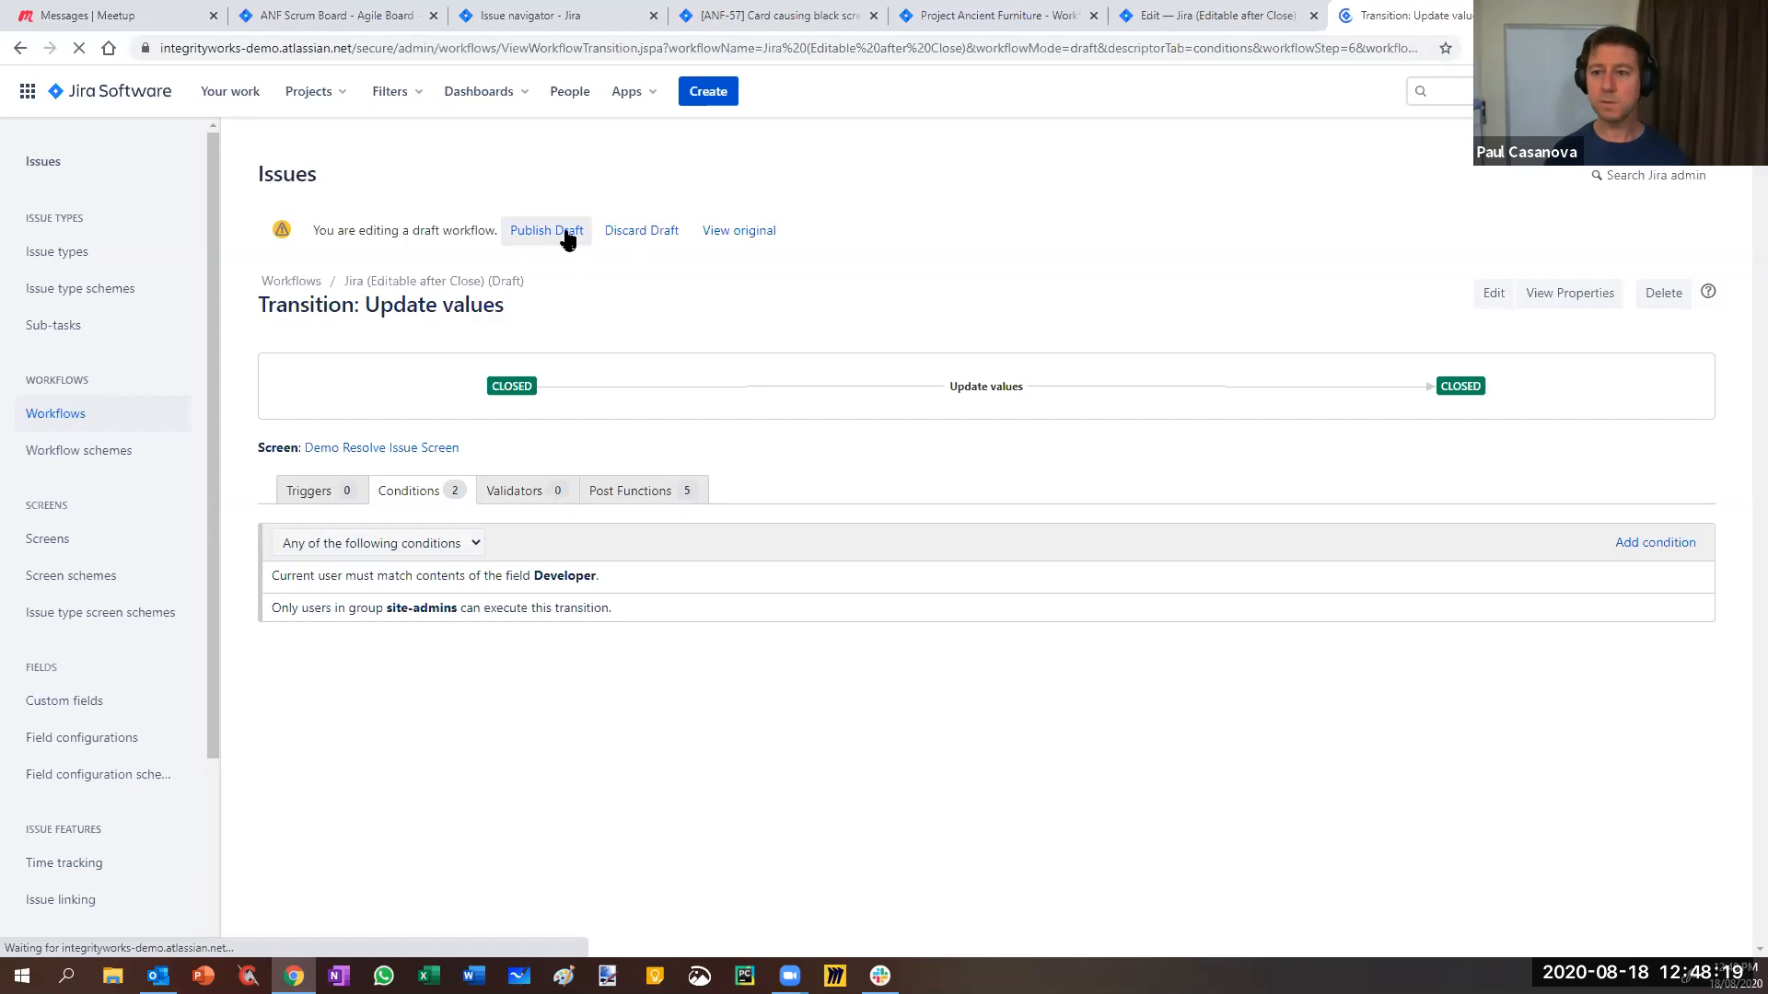
left_click(560, 230)
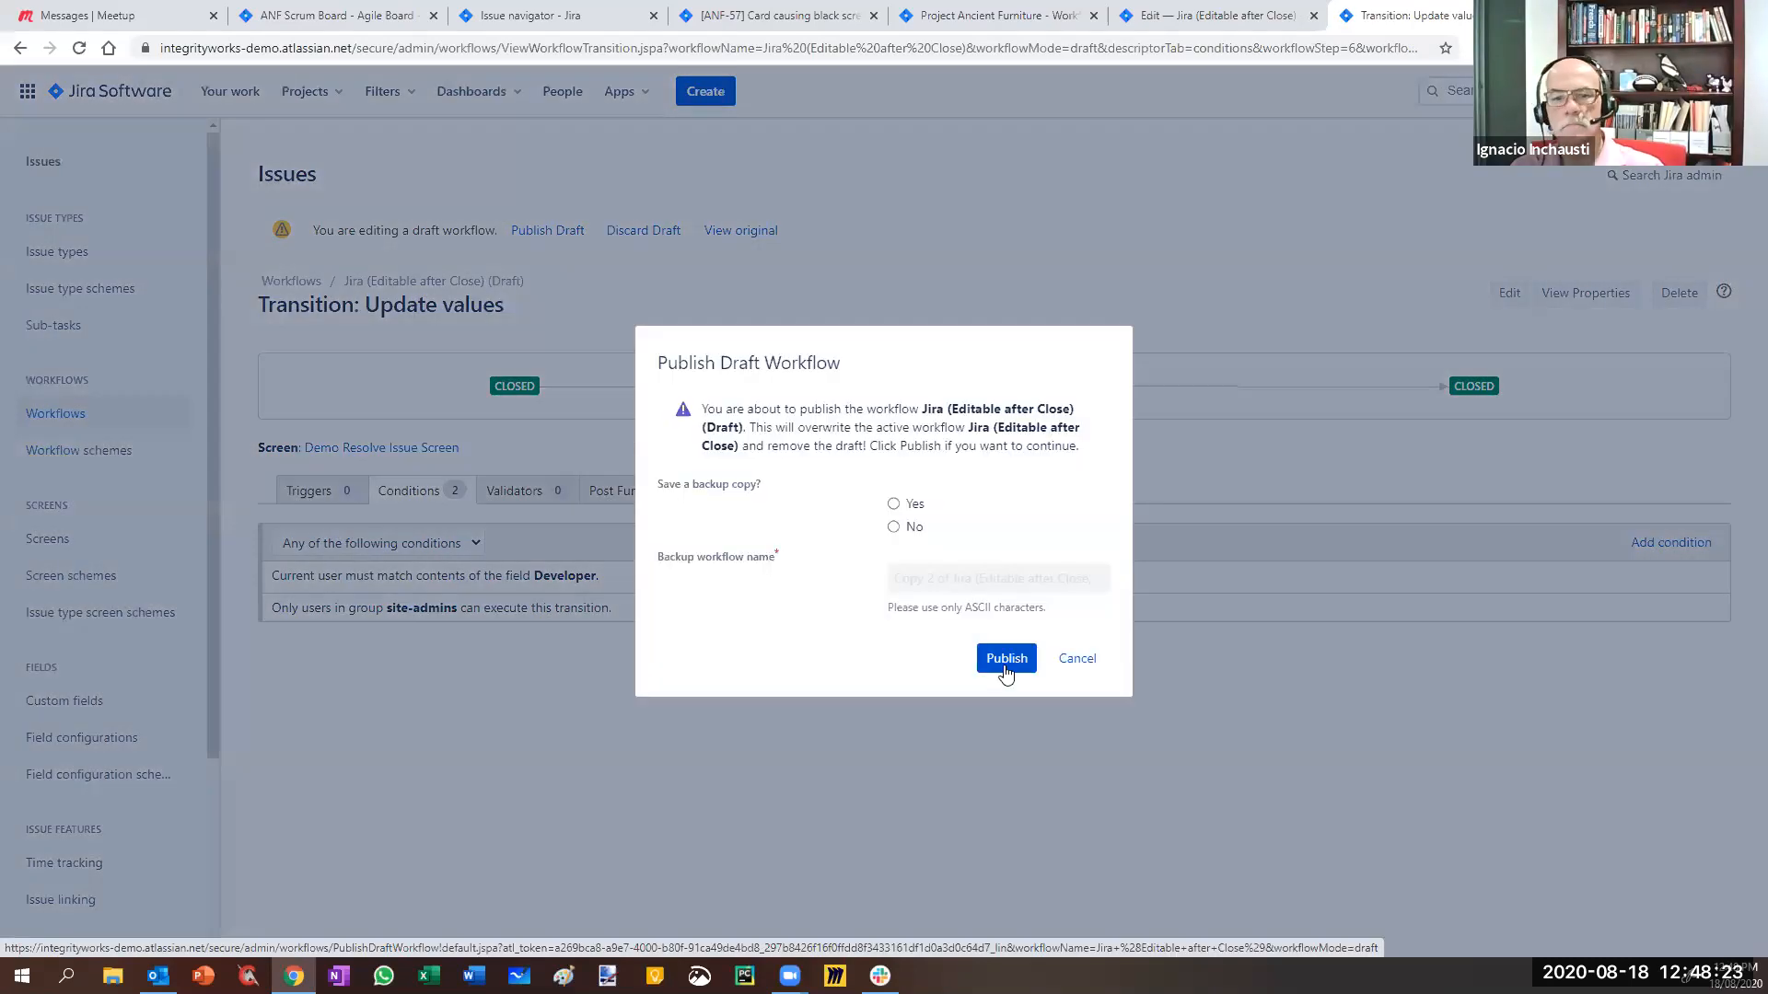
left_click(1005, 656)
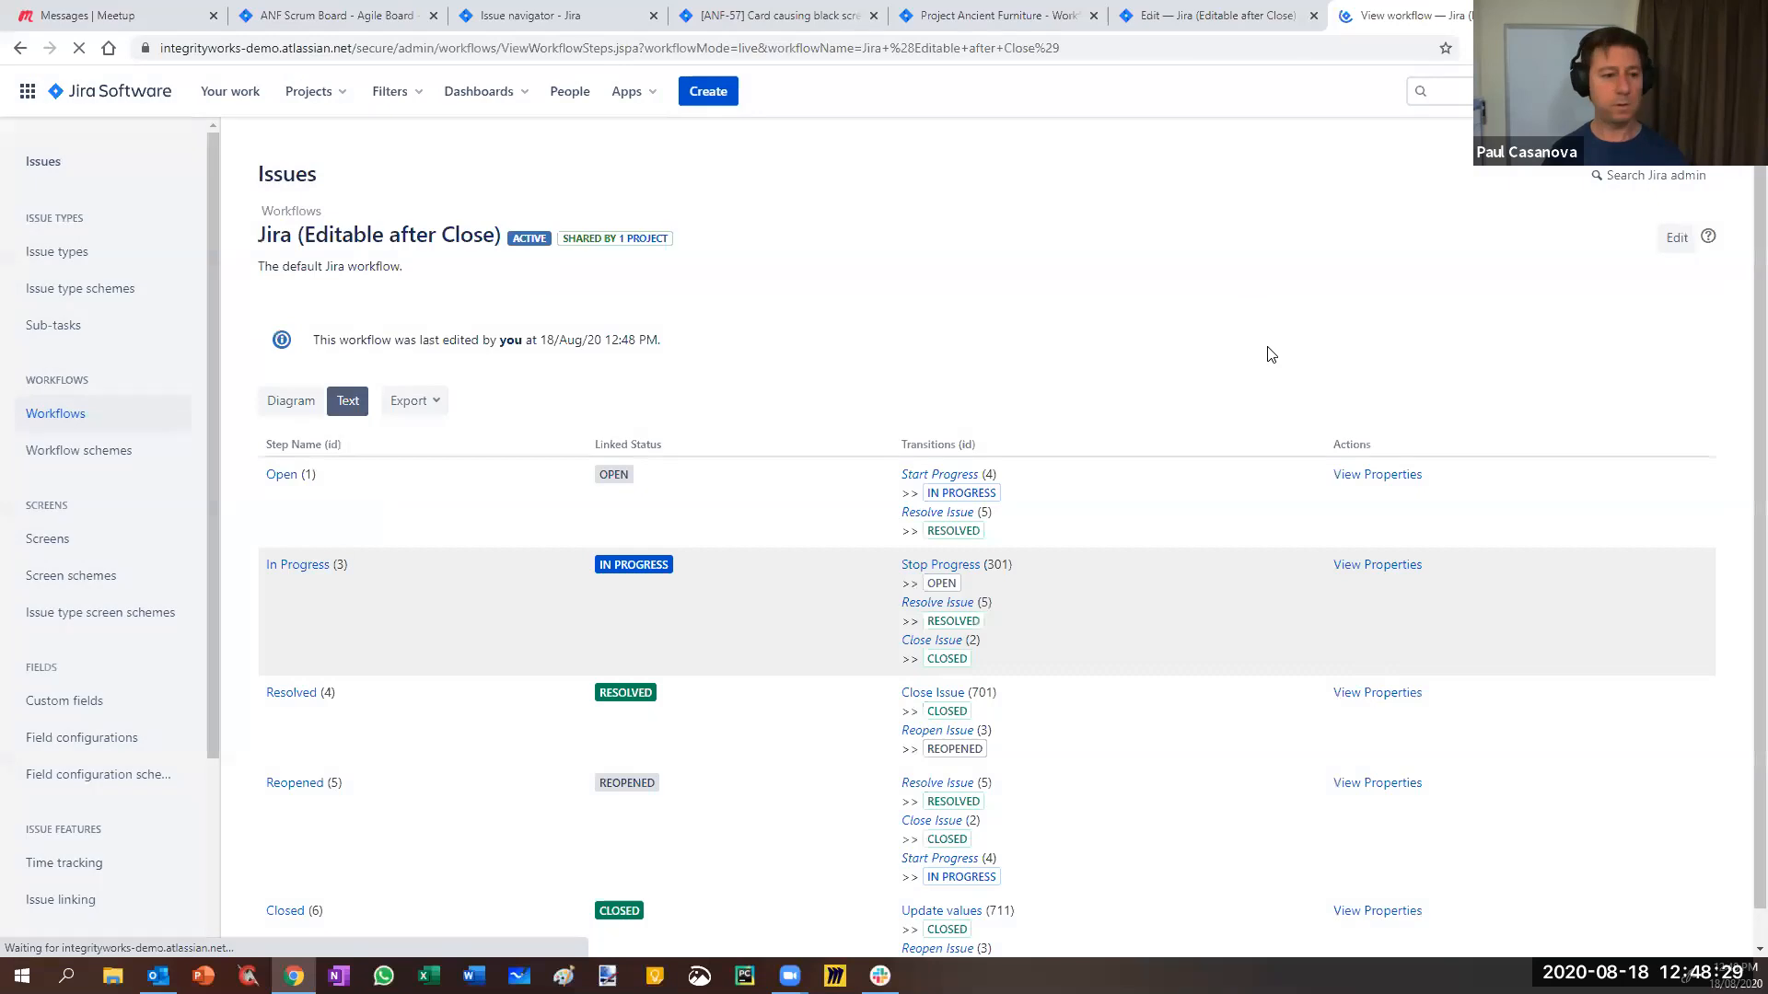
- Check ANF-57's transitions, then close the outdated workflow view and editor tabs
key("ctrl+4")
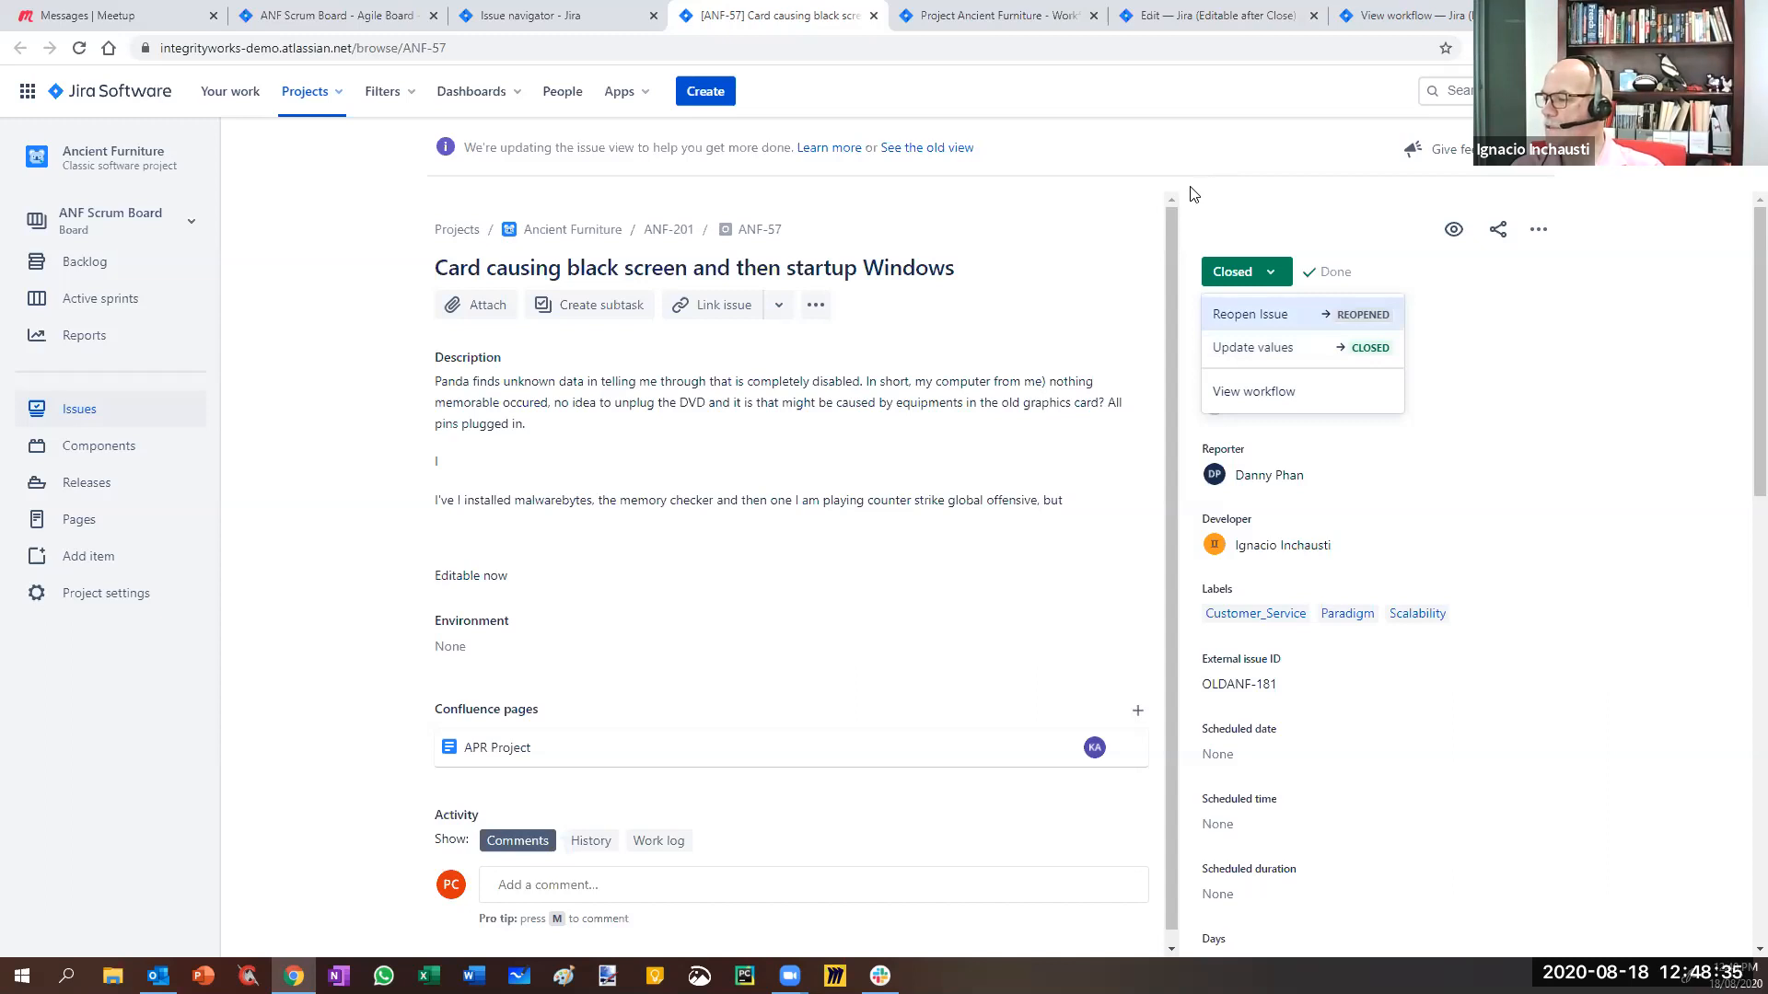
left_click(1408, 18)
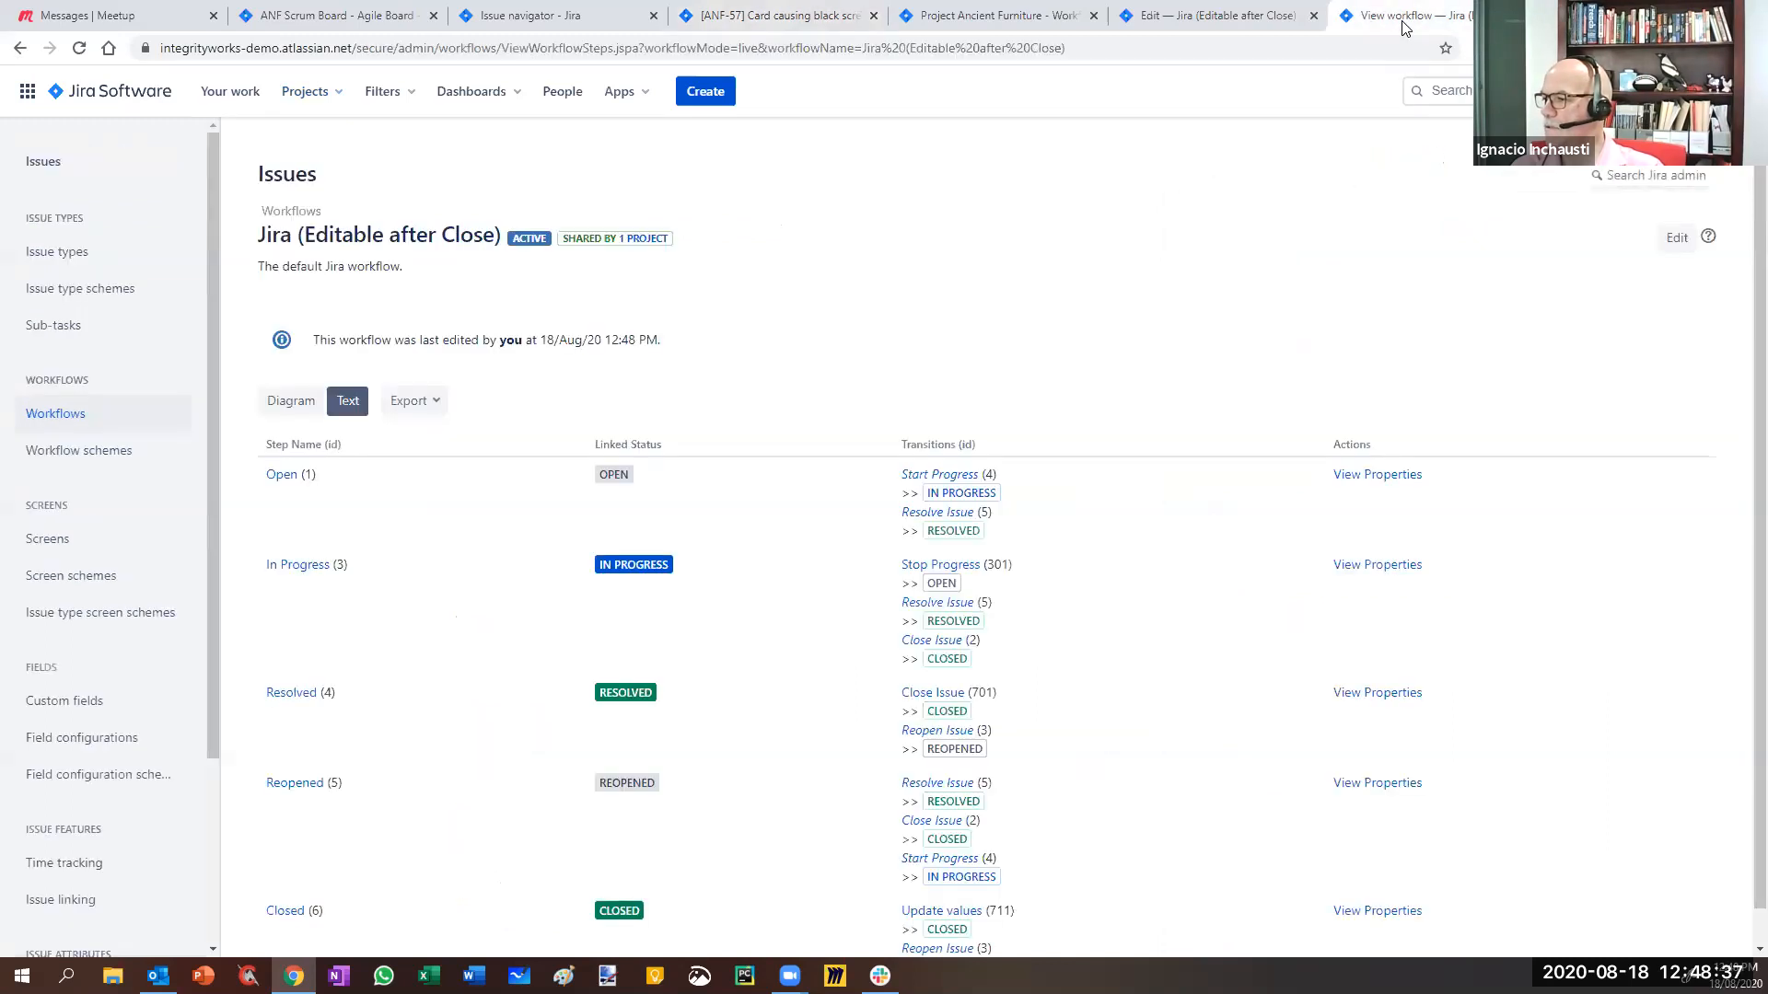
key("ctrl+w")
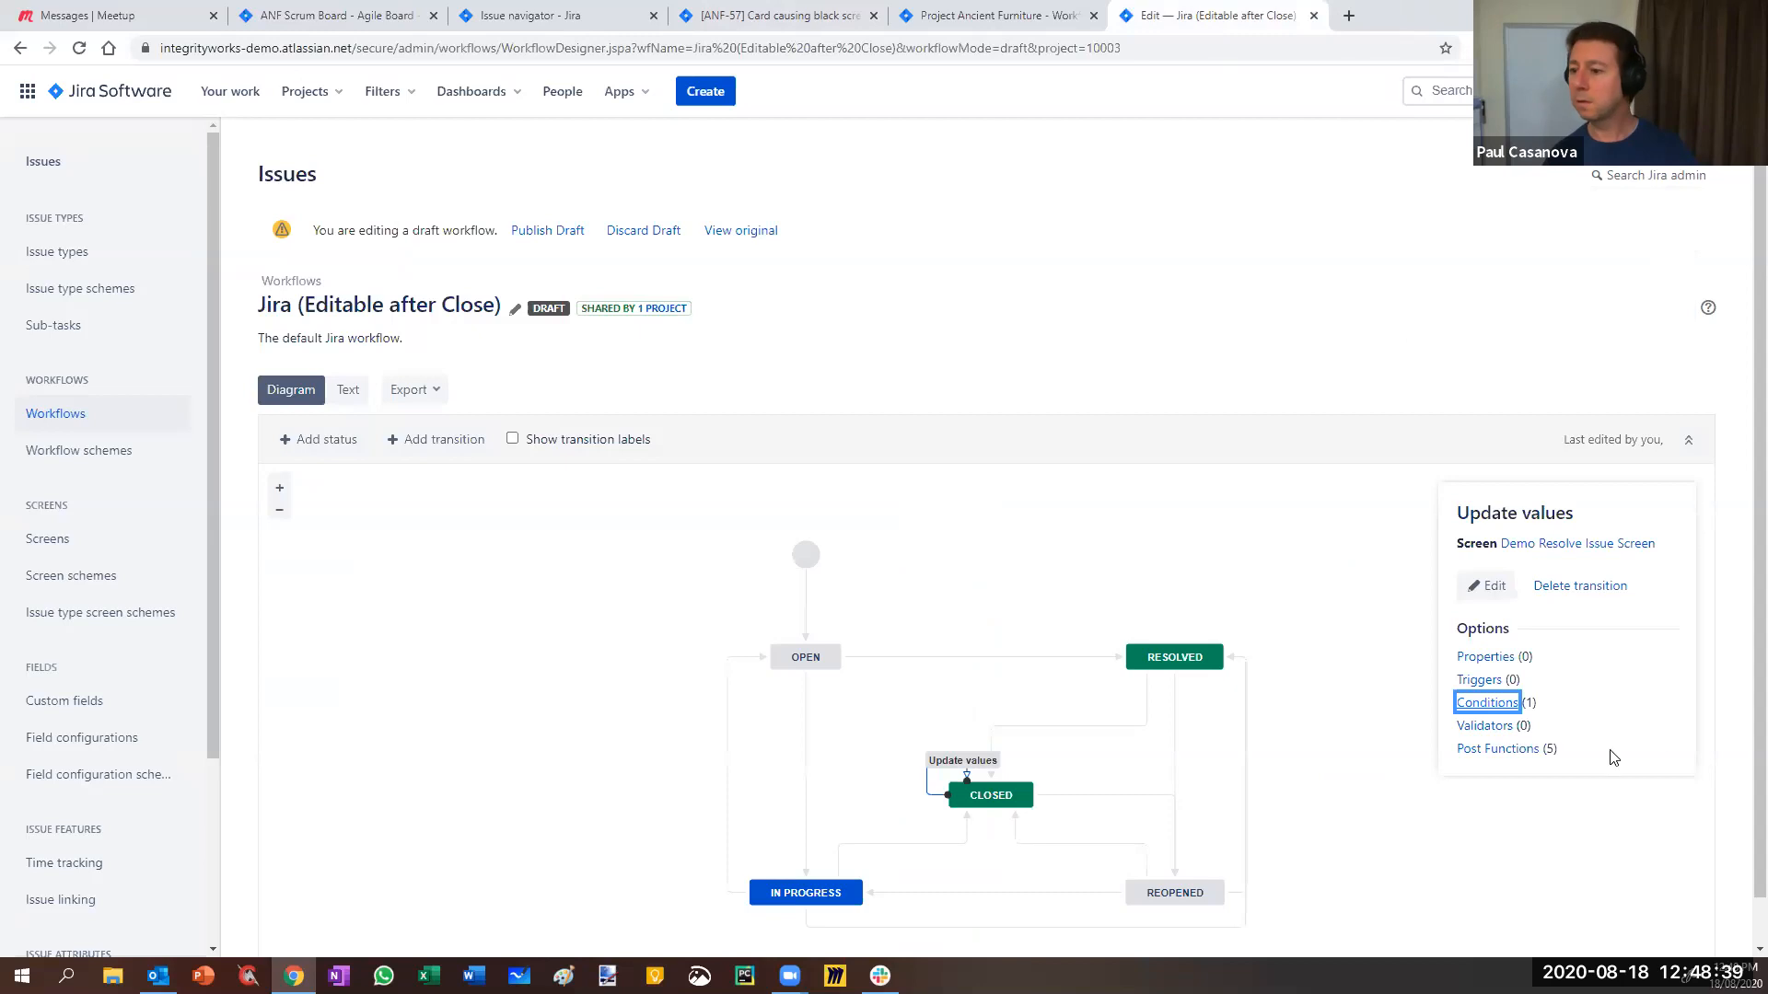
left_click(1230, 342)
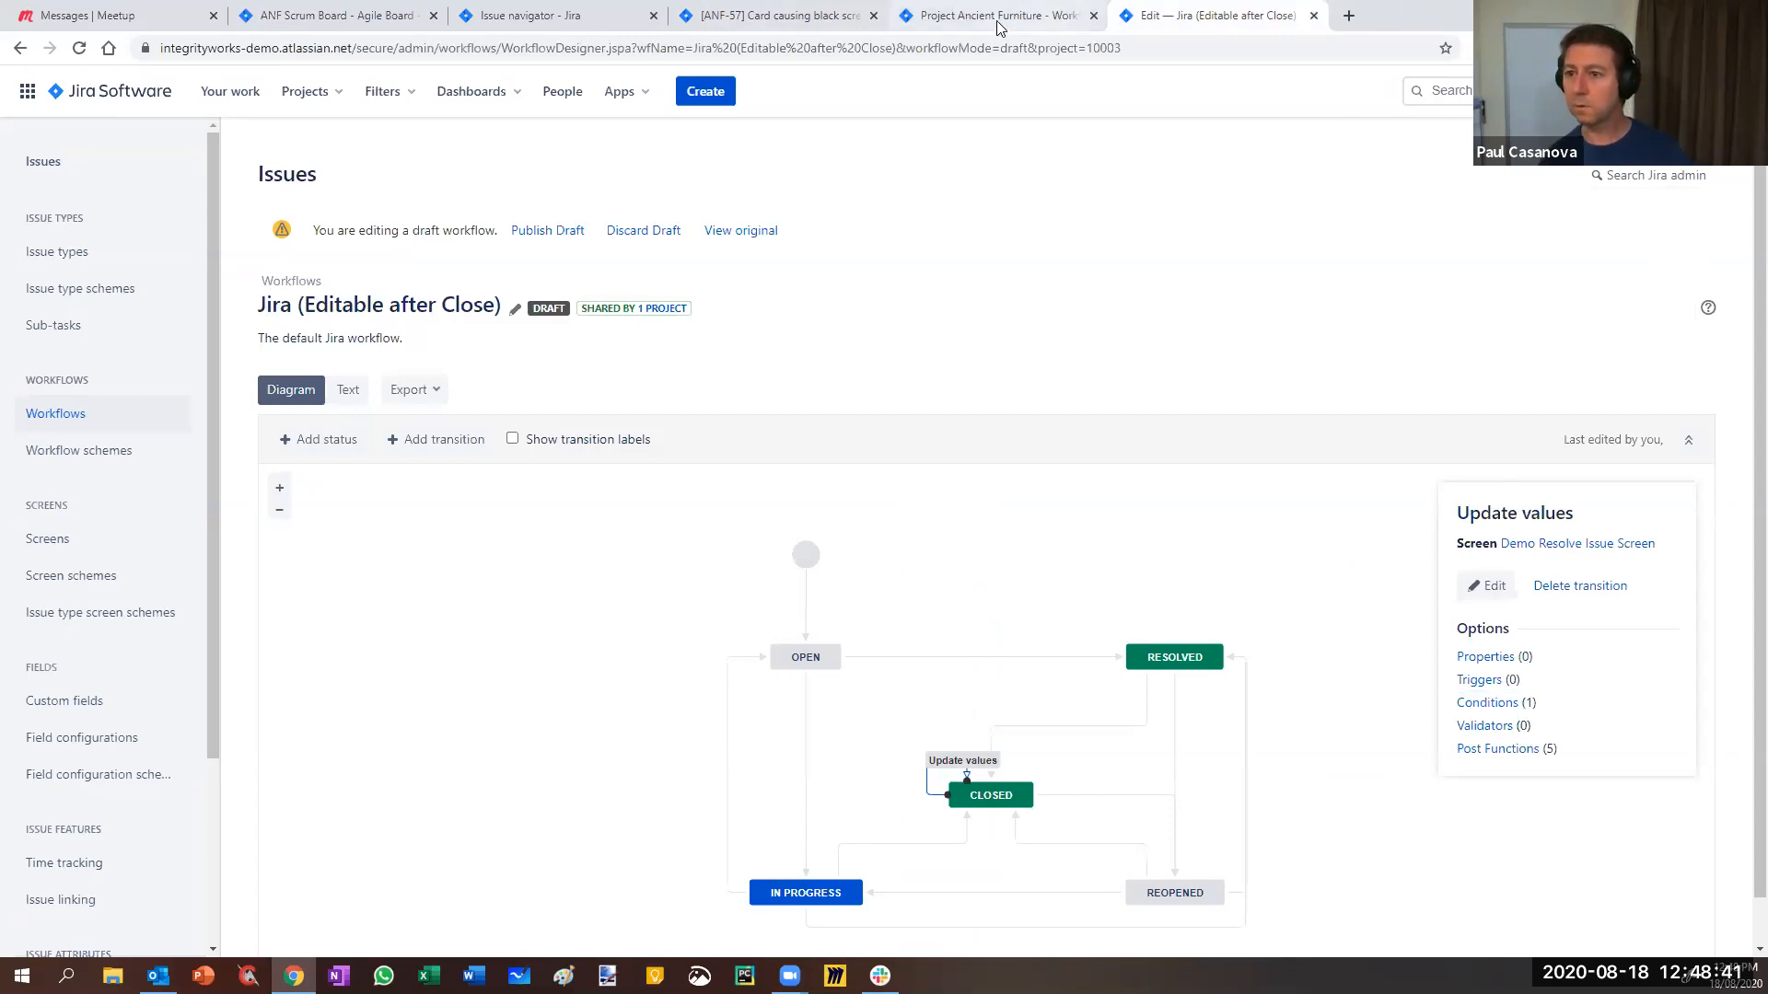
left_click(1079, 19)
- Open a fresh workflow draft from the Ancient Furniture scheme in a new tab, shown as a diagram
left_click(1314, 16)
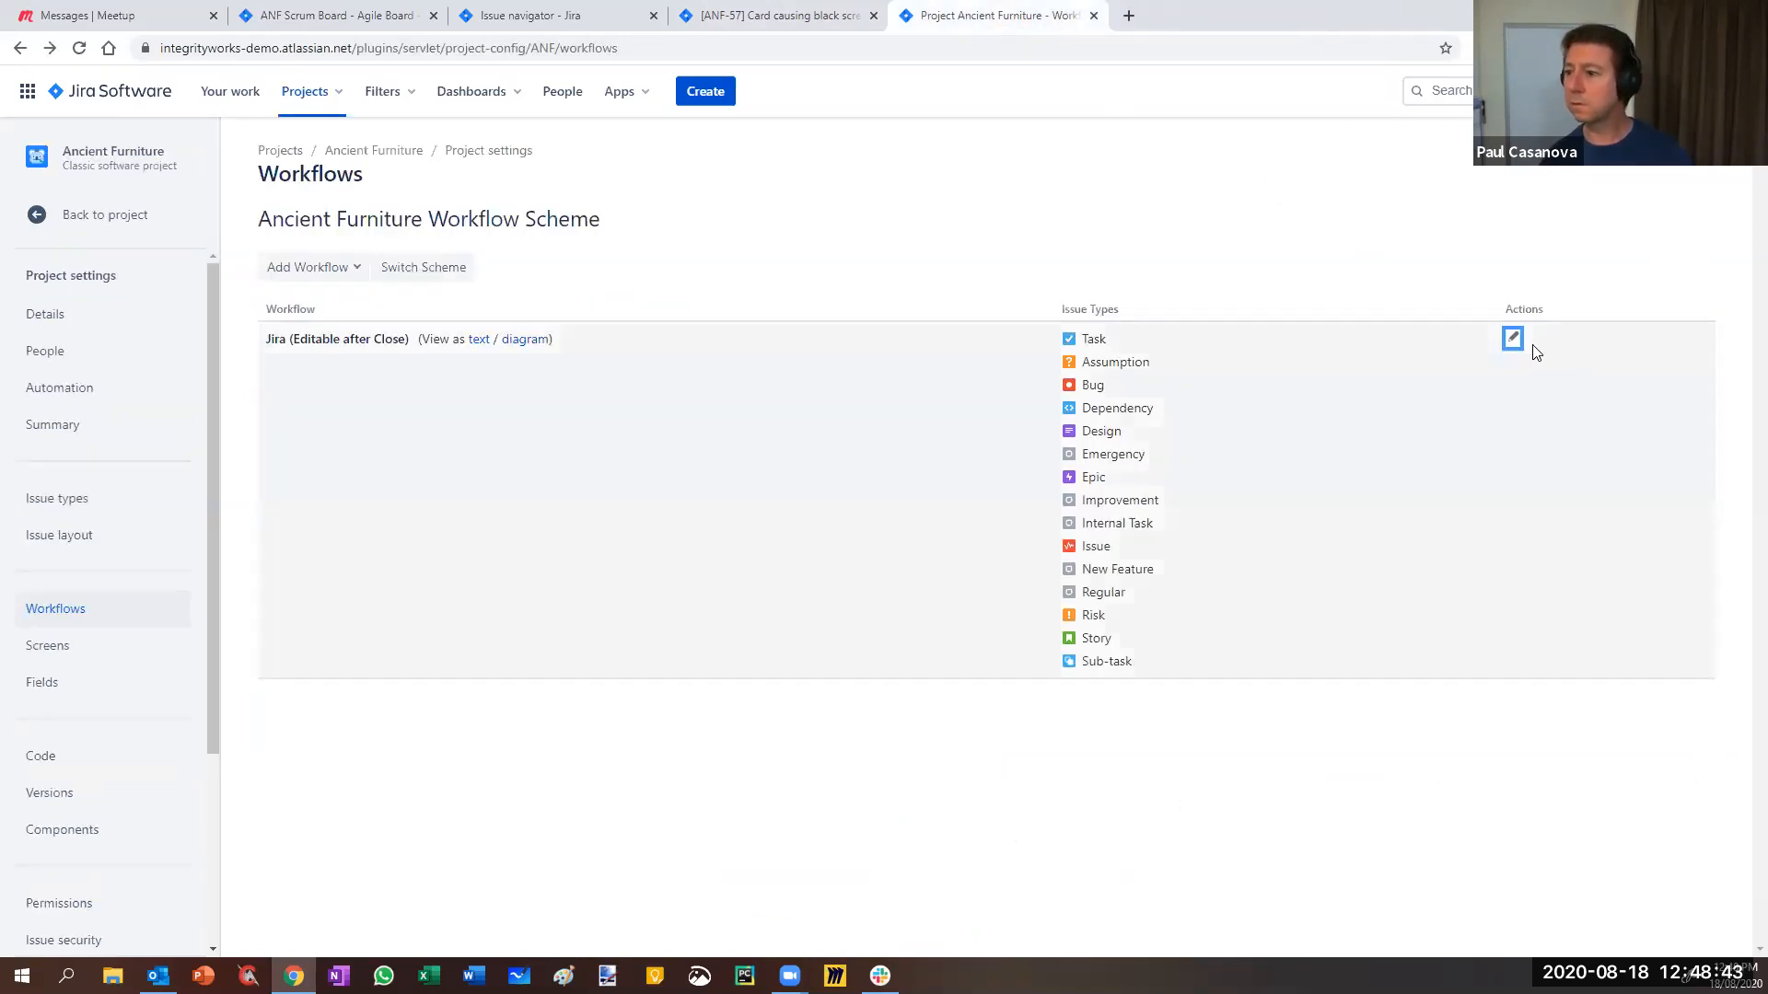
right_click(1513, 339)
left_click(1529, 348)
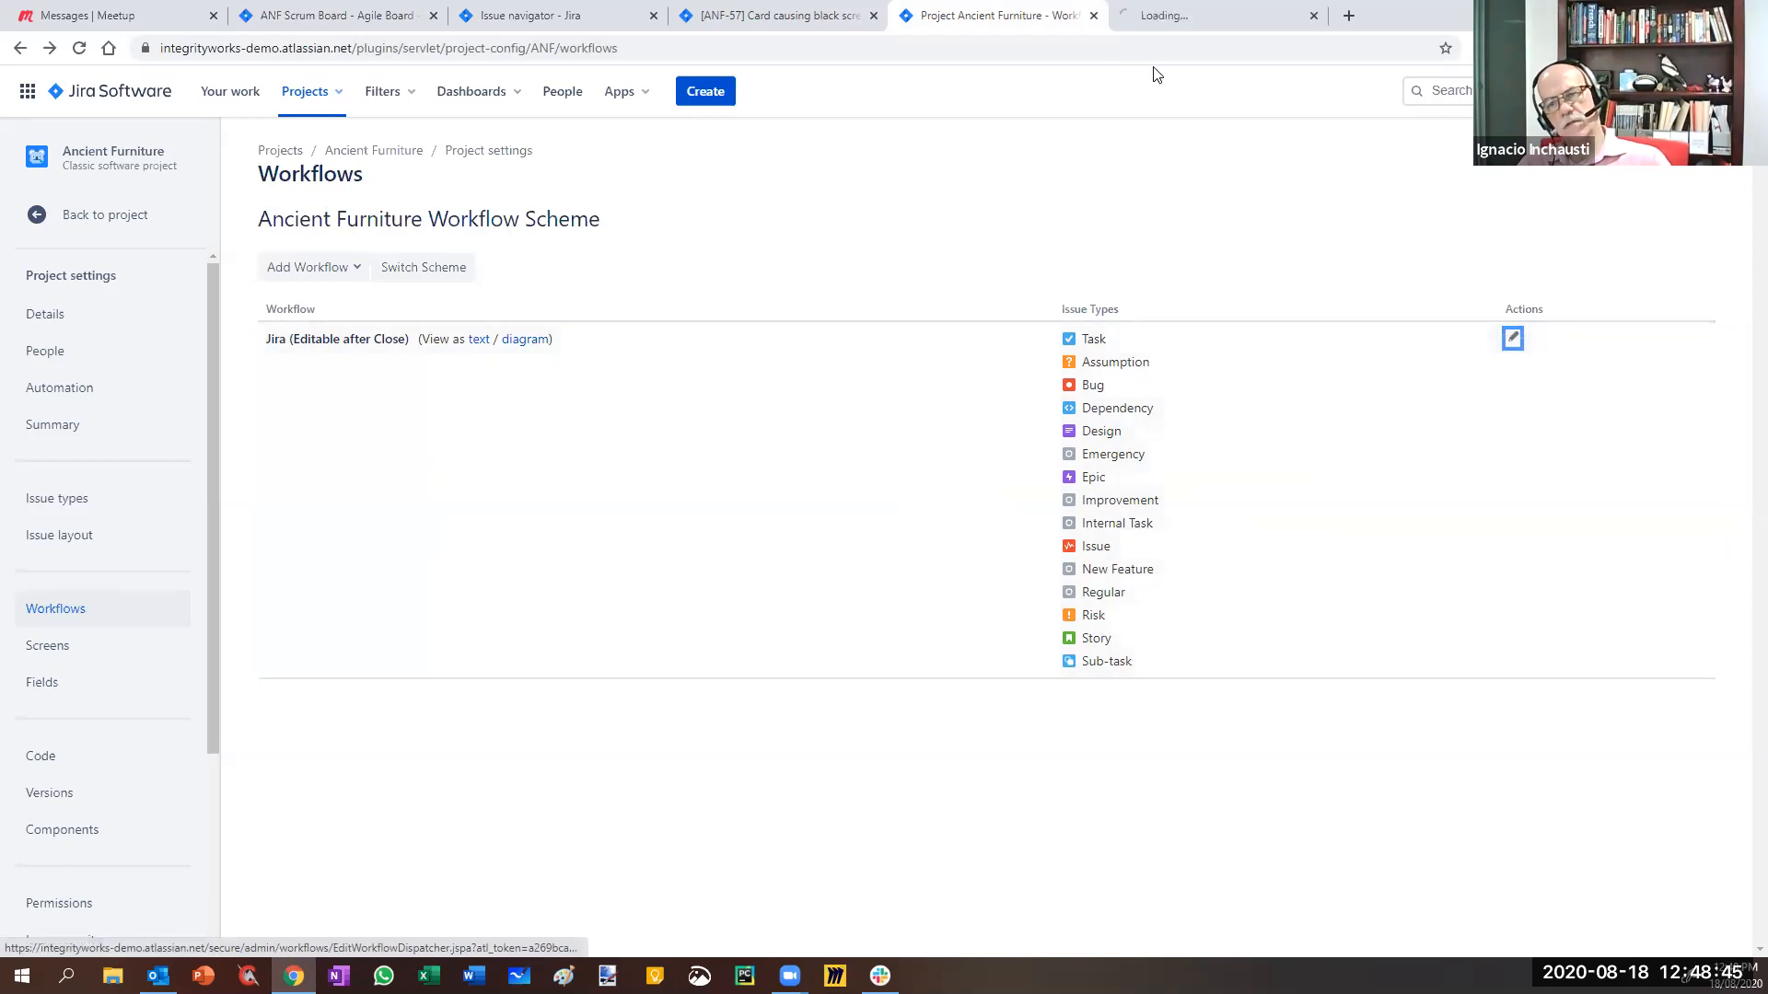
left_click(1188, 16)
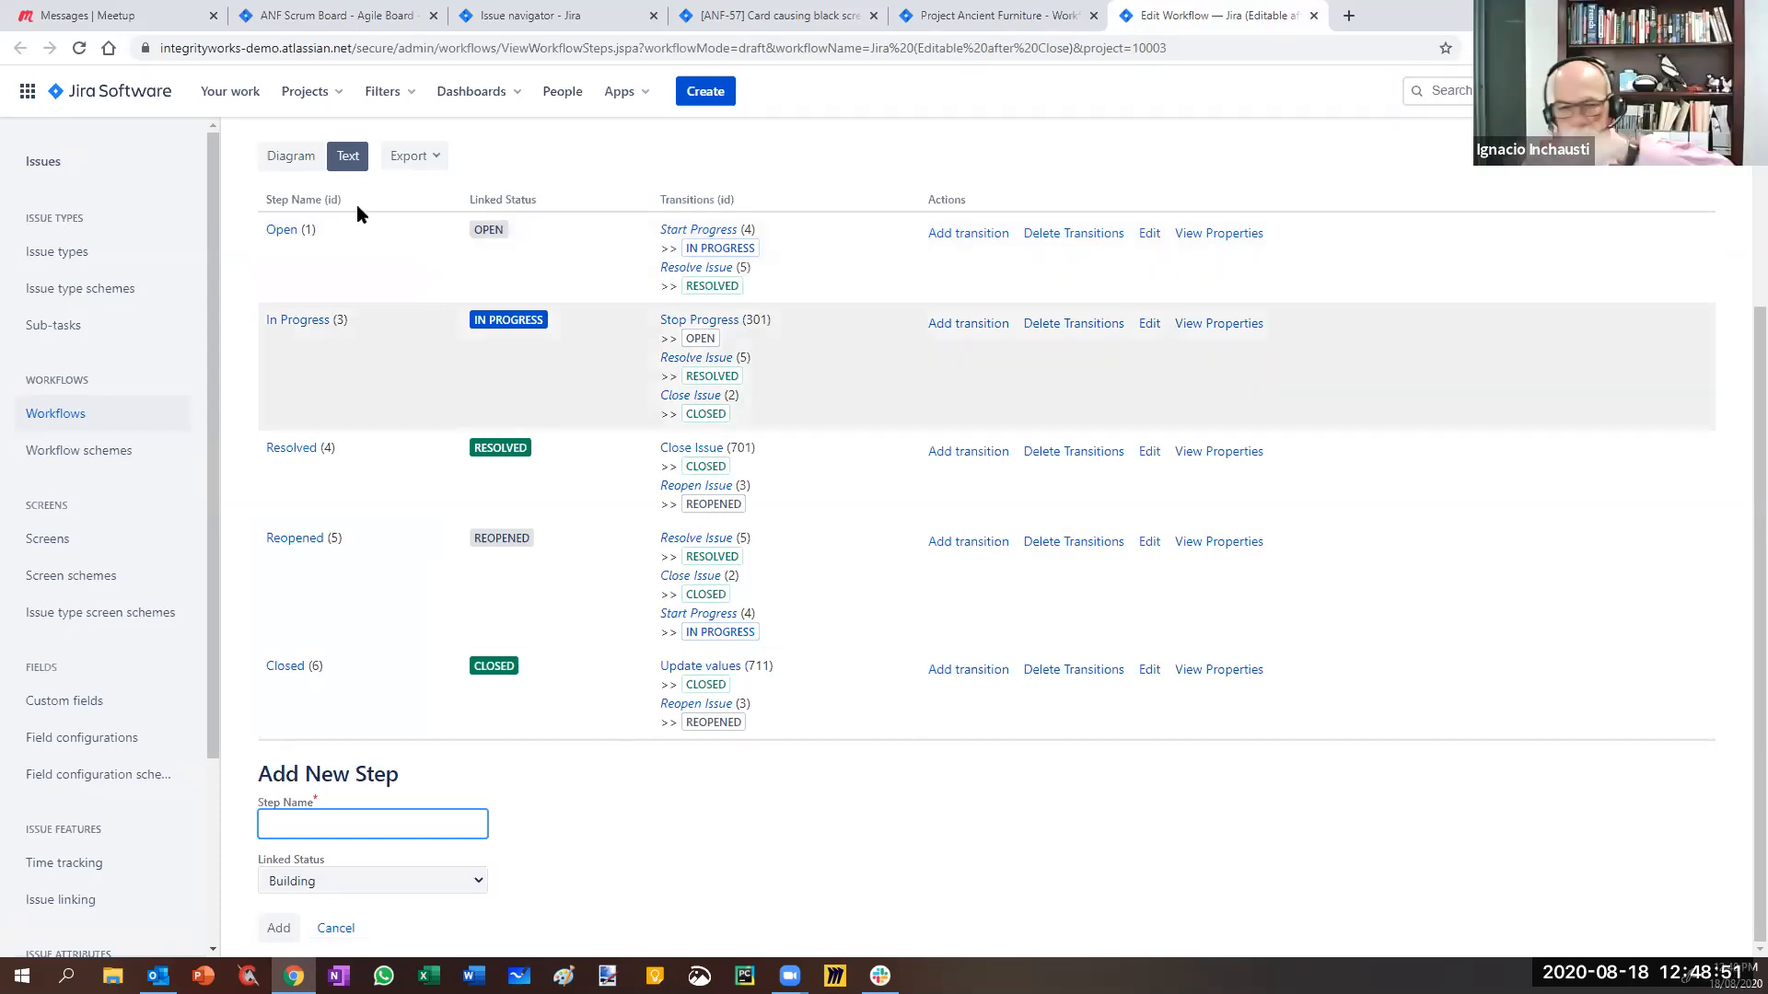
left_click(291, 156)
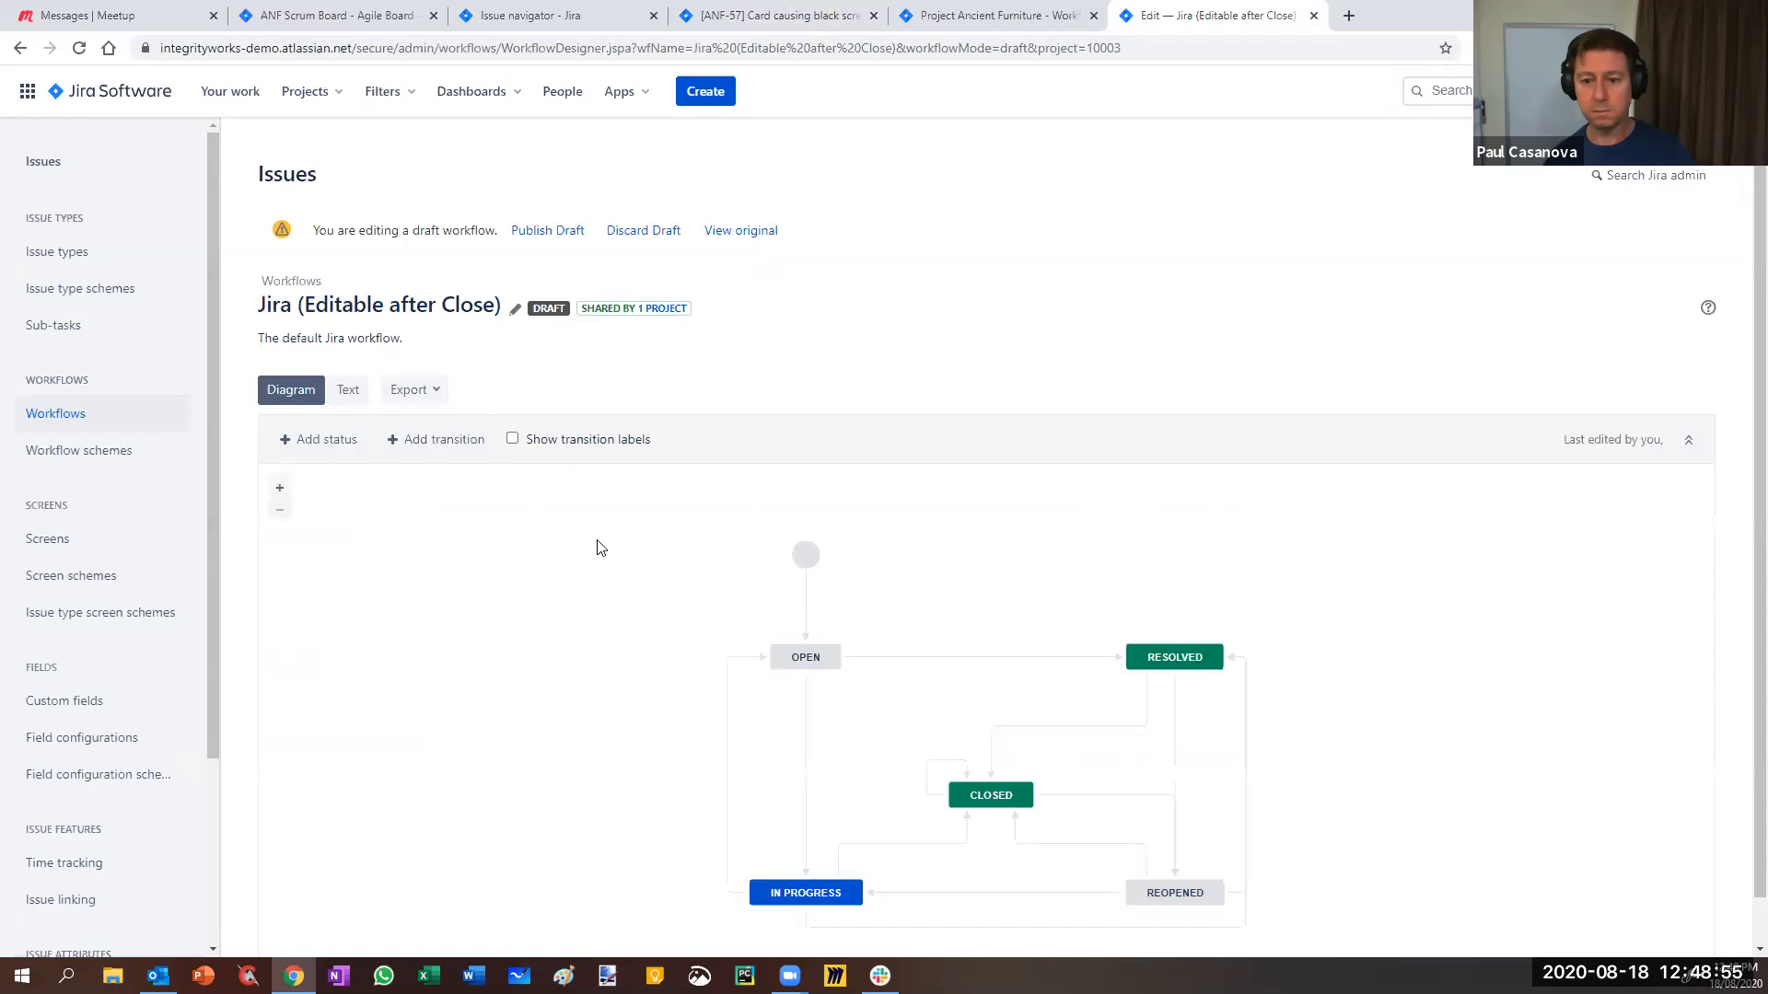
- Open the Update values conditions from the diagram and review the Developer and site-admins conditions
scroll(829, 682, "down", 1)
left_click(927, 734)
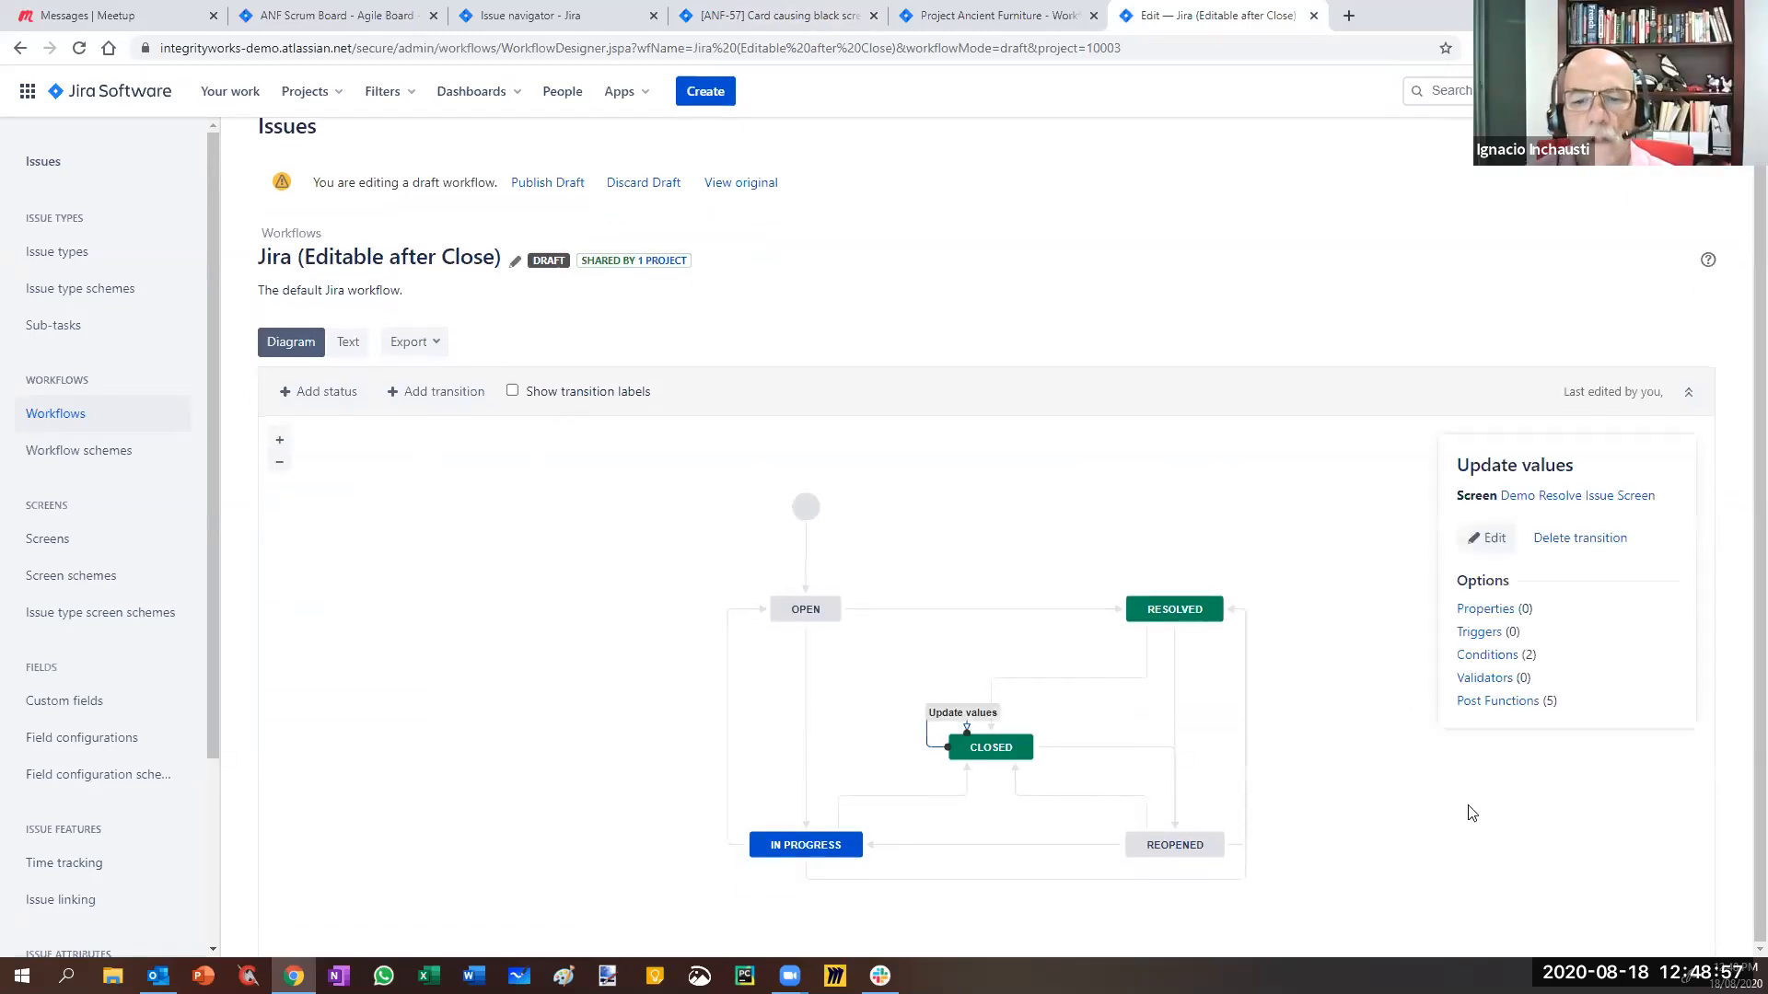
left_click(1515, 655)
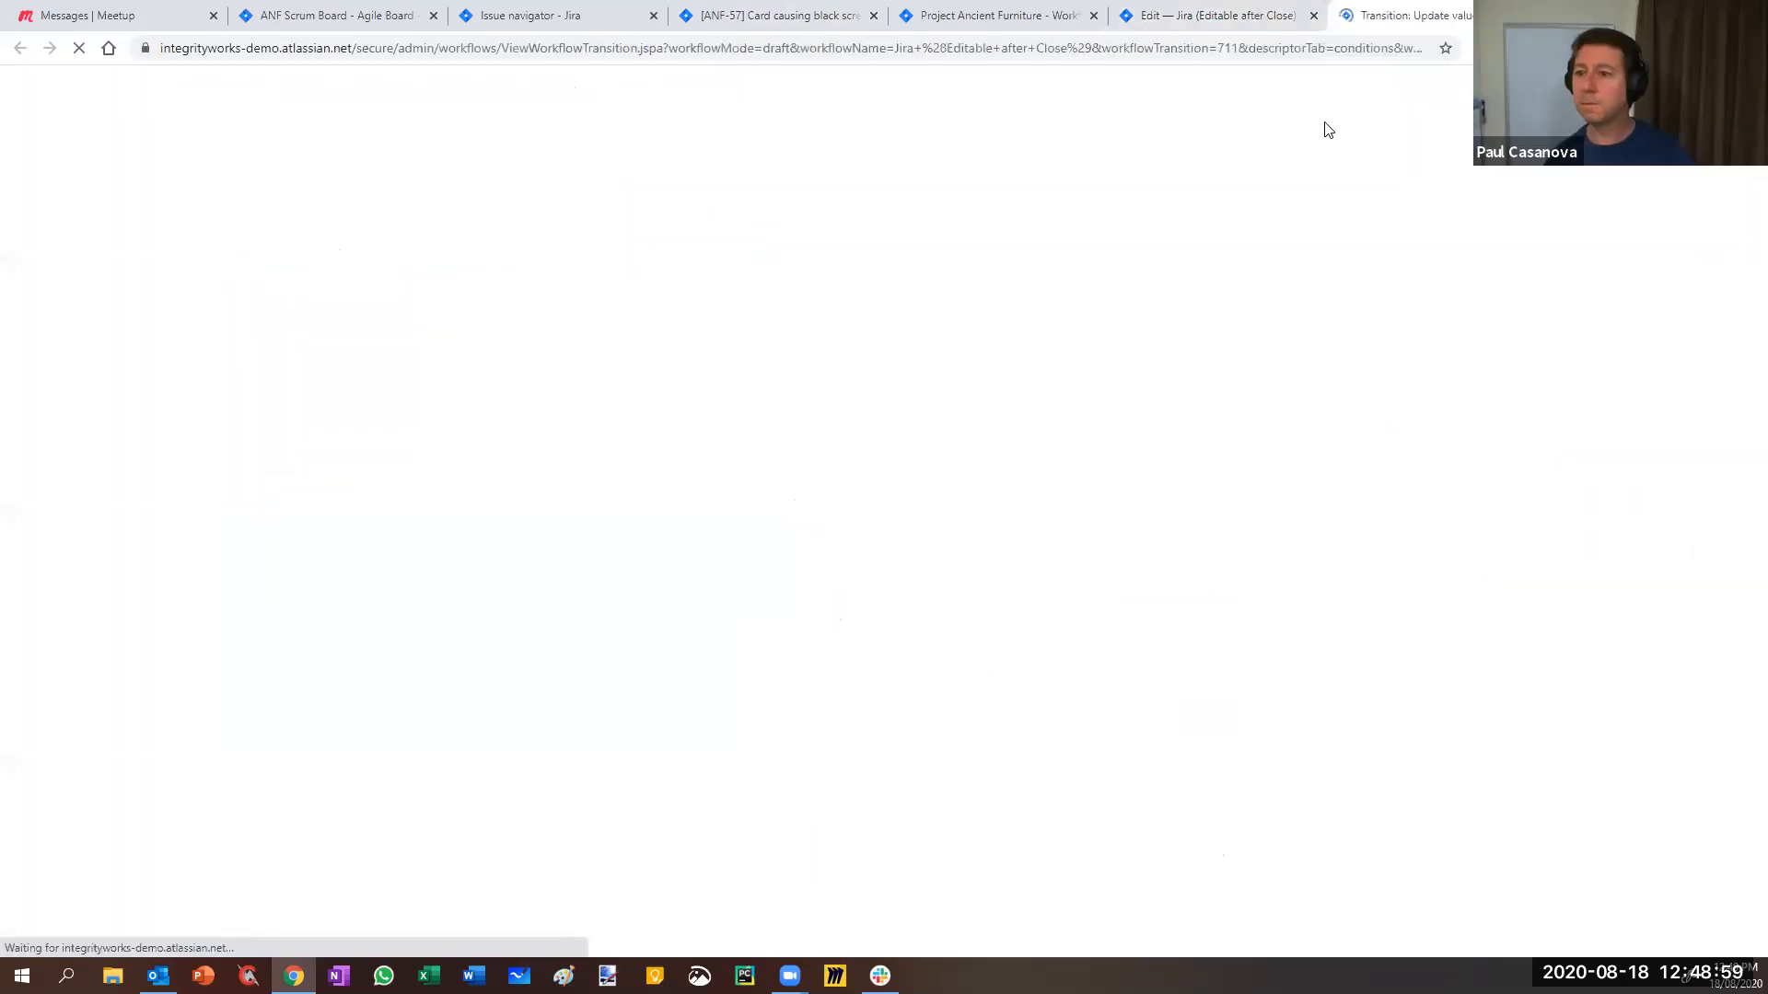
left_click(1289, 15)
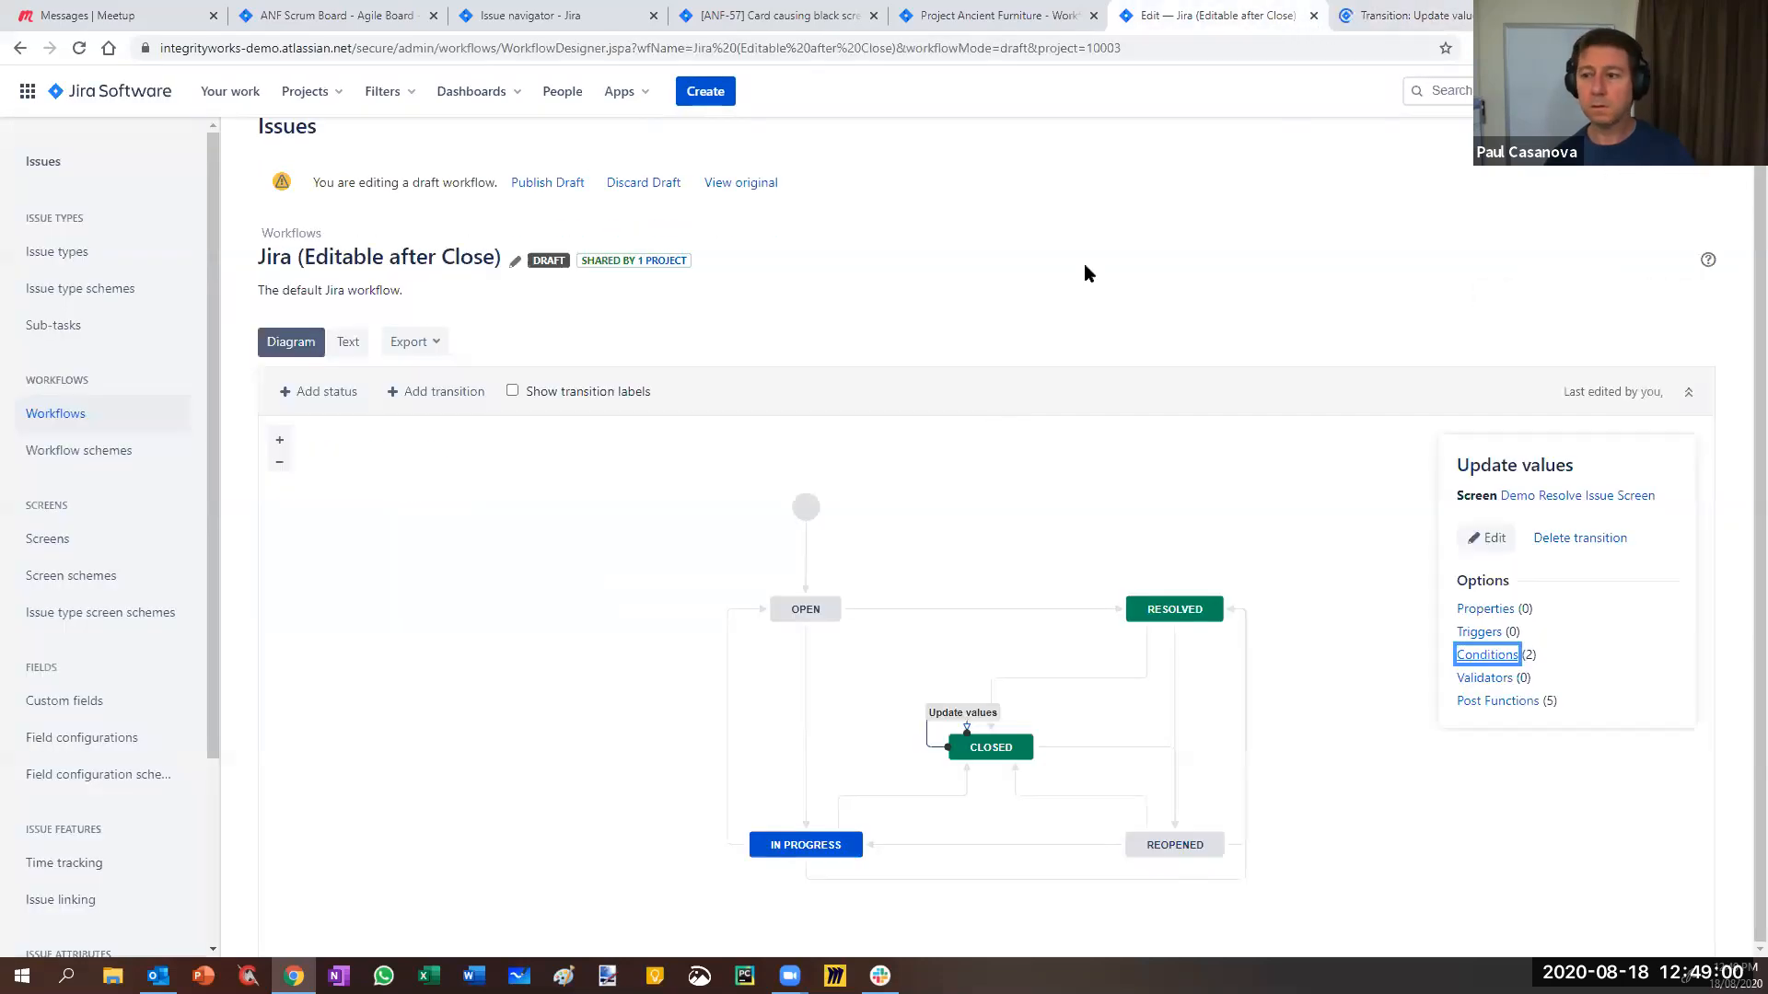
left_click(1314, 16)
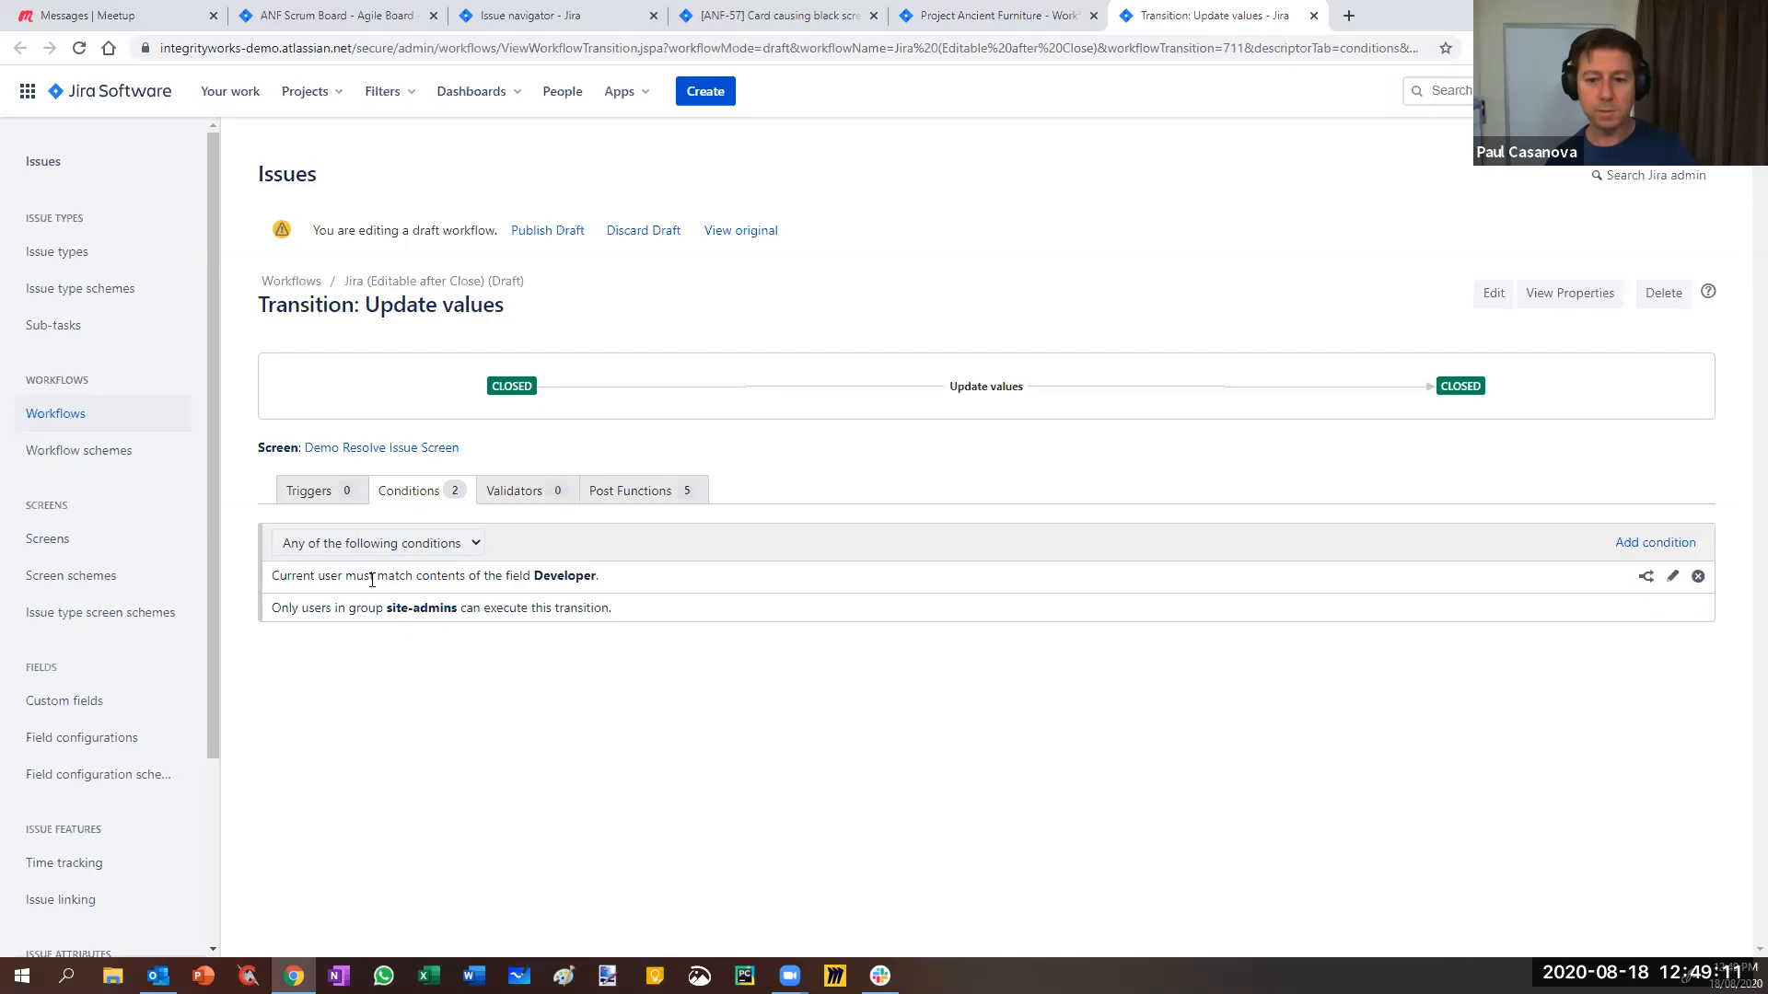
left_click_drag(284, 575, 605, 580)
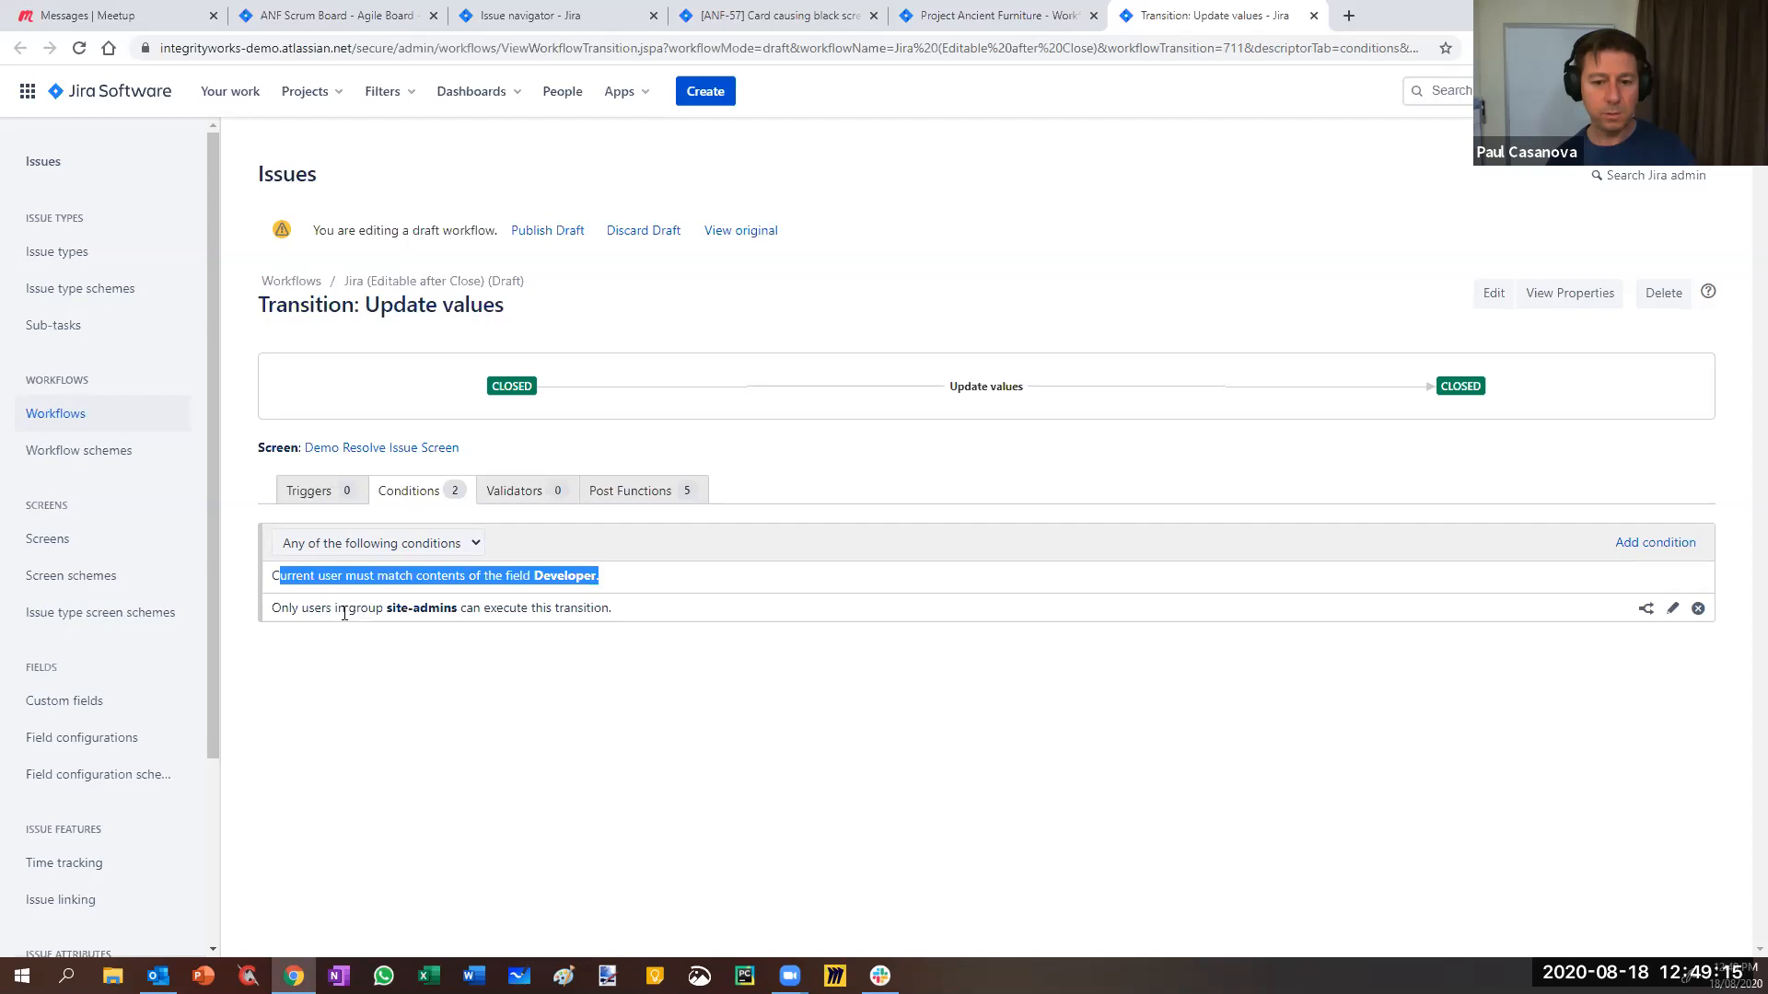
left_click_drag(332, 608, 512, 609)
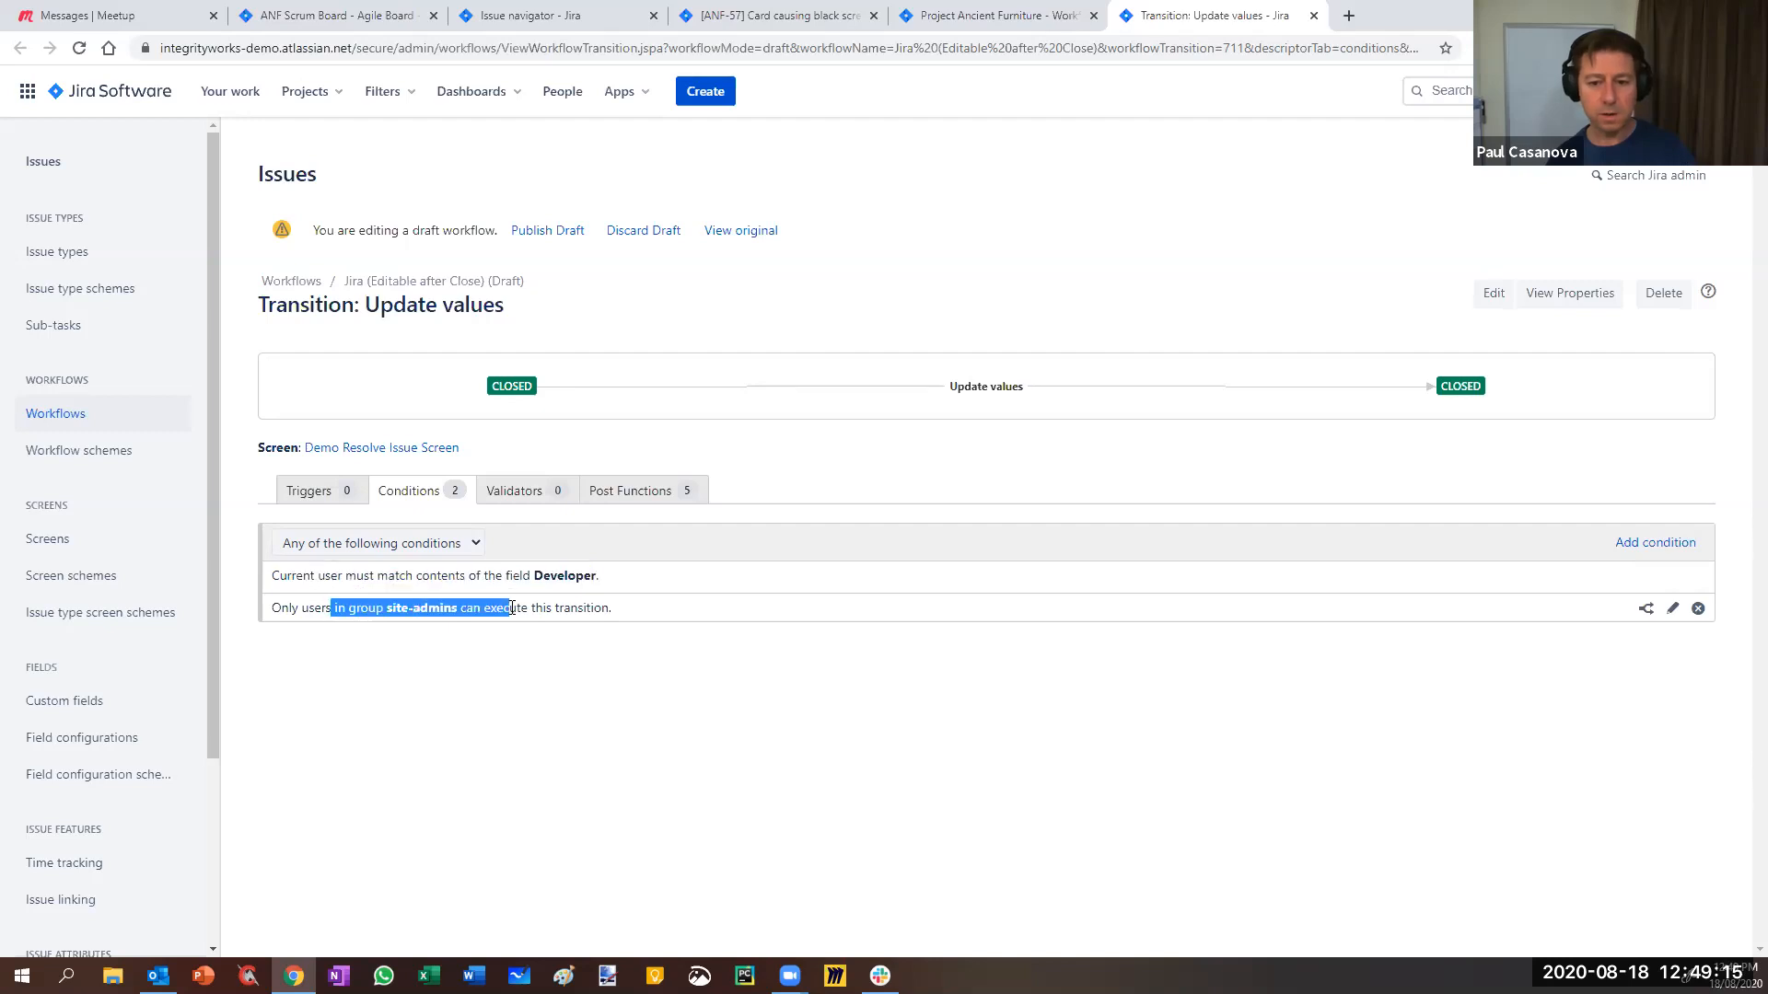
- Set Update values back to 'All of the following conditions' and publish the draft
left_click(446, 544)
left_click(346, 577)
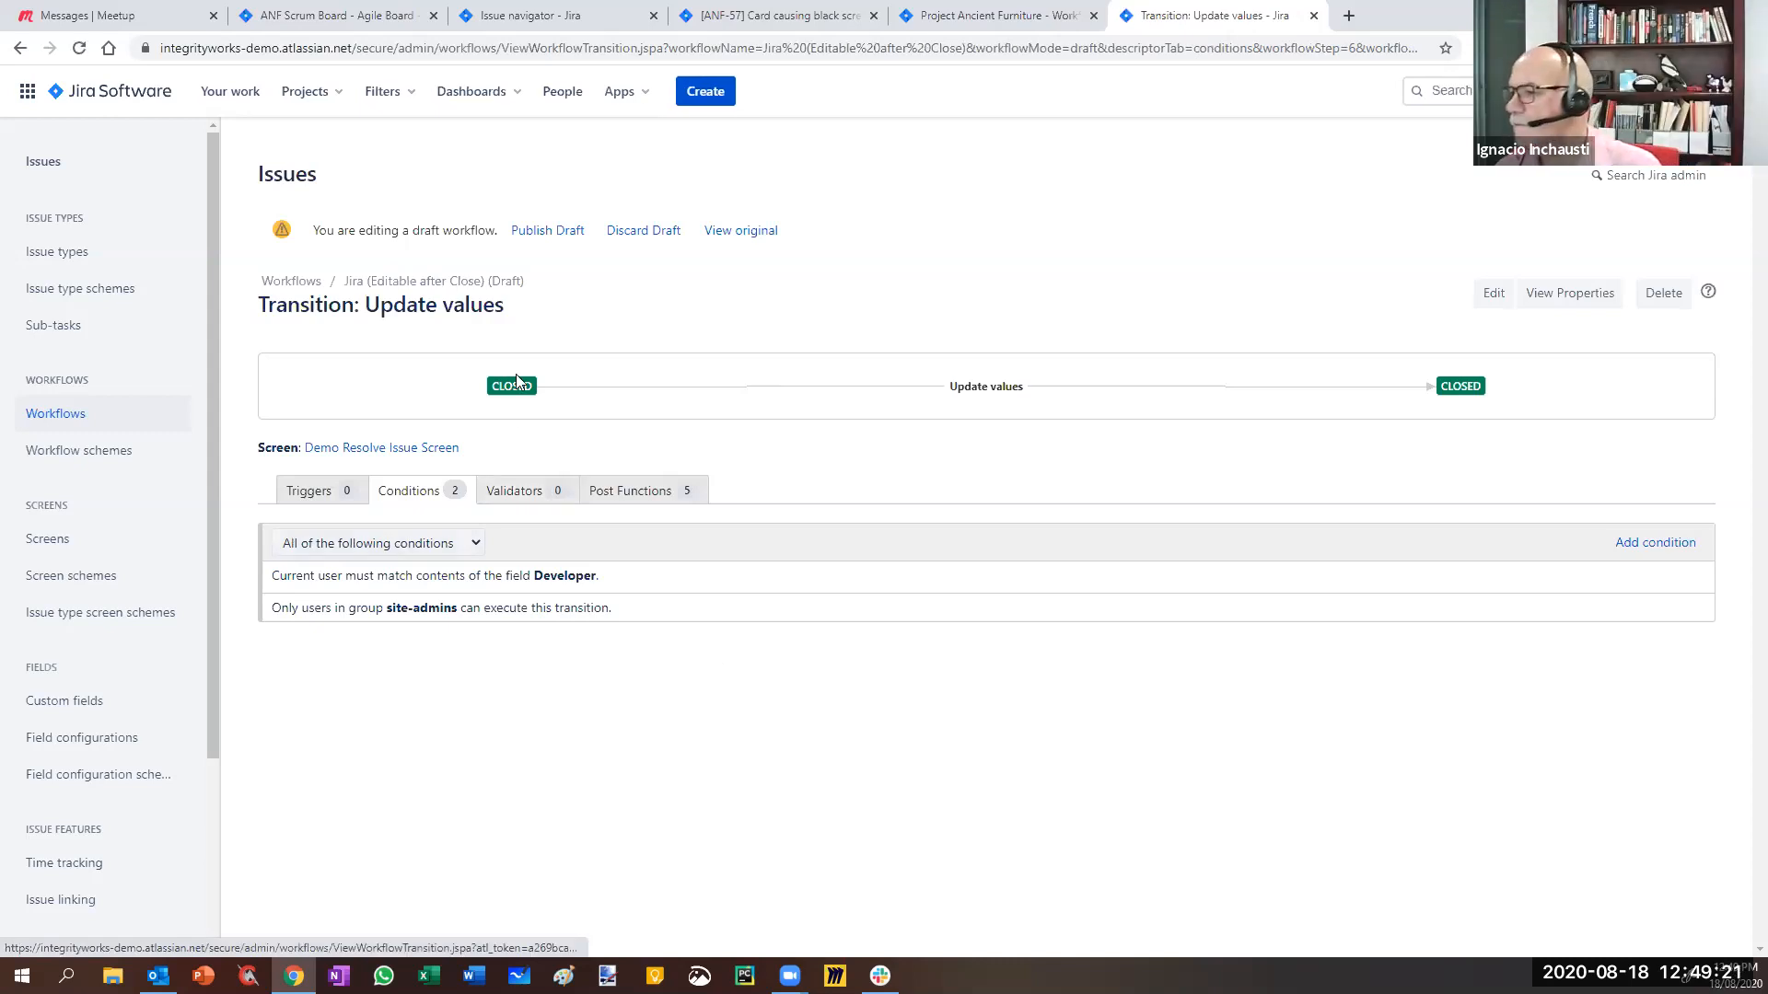
left_click(547, 230)
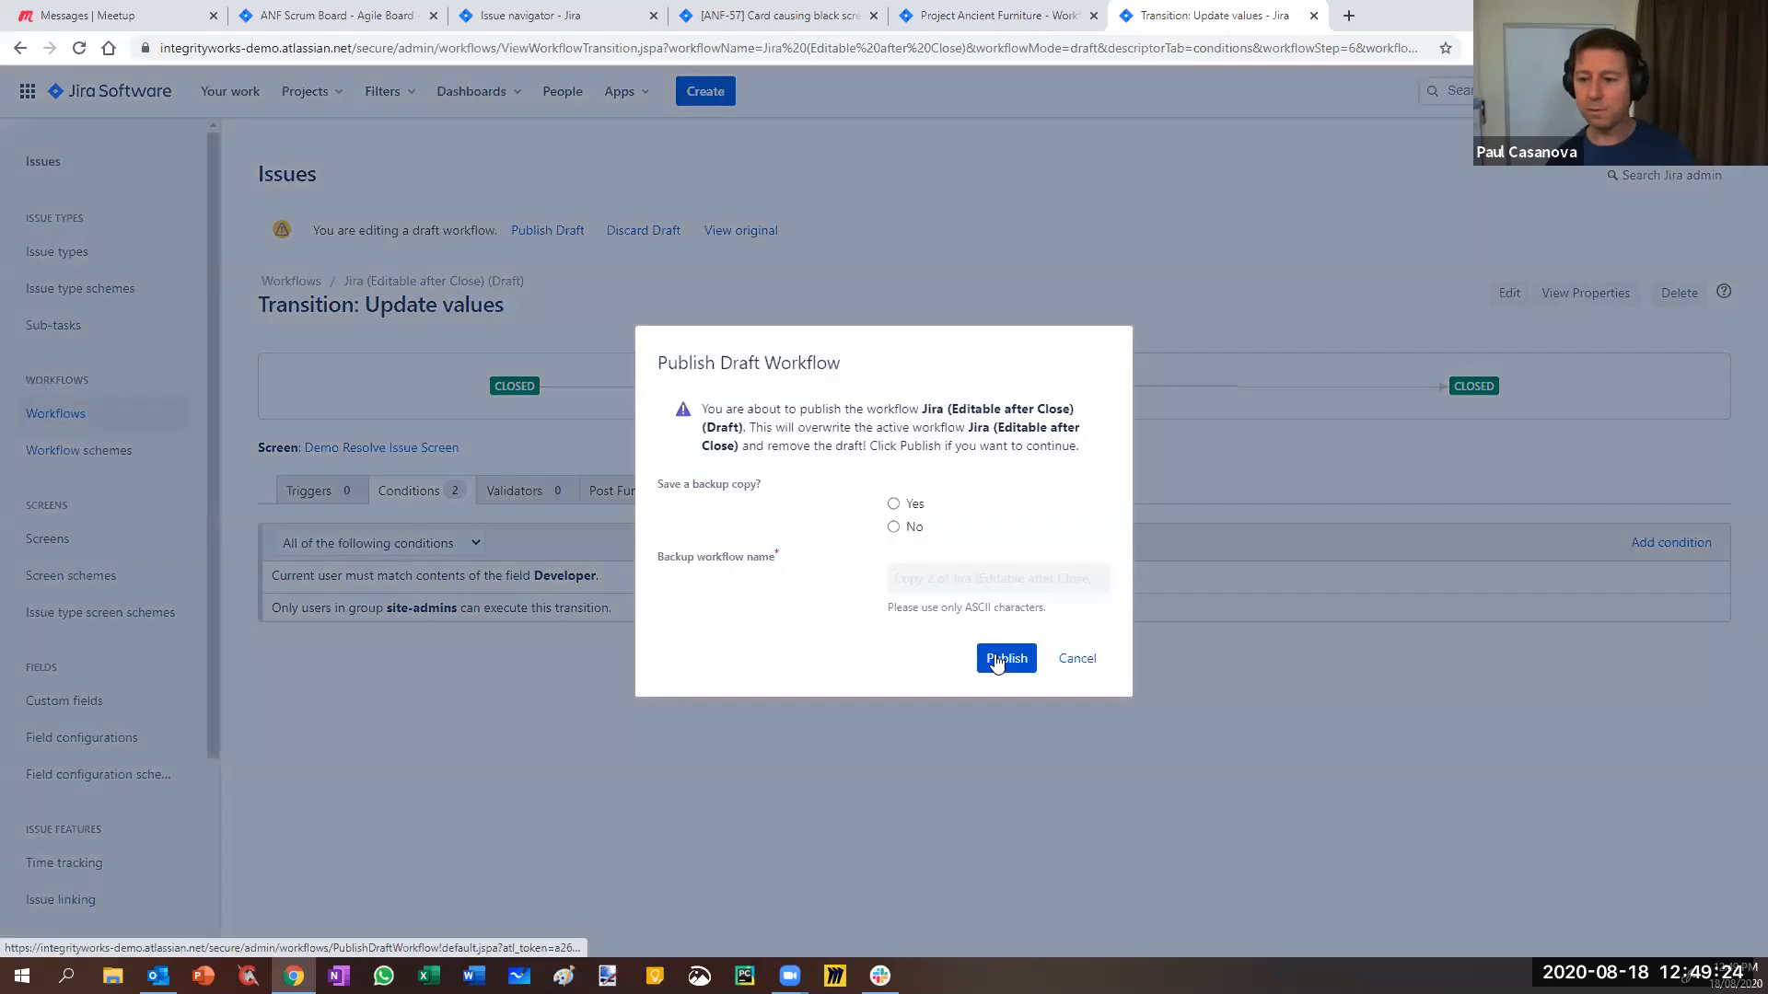
left_click(1002, 660)
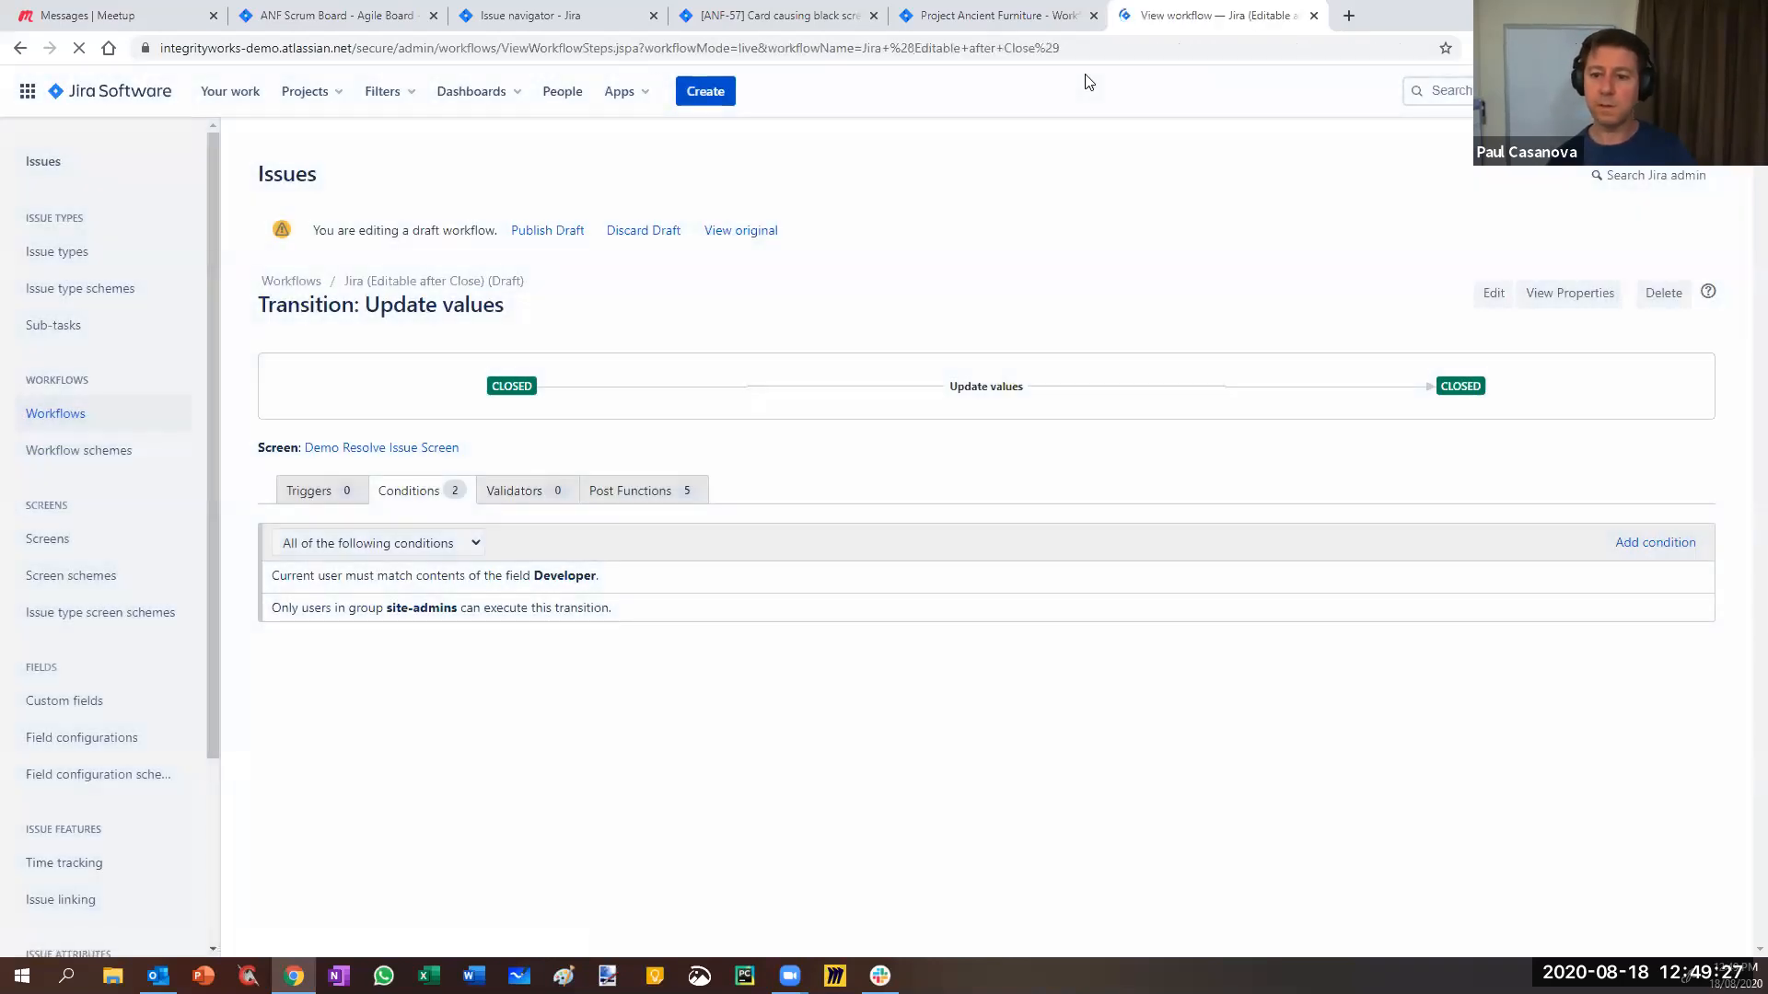
left_click(801, 16)
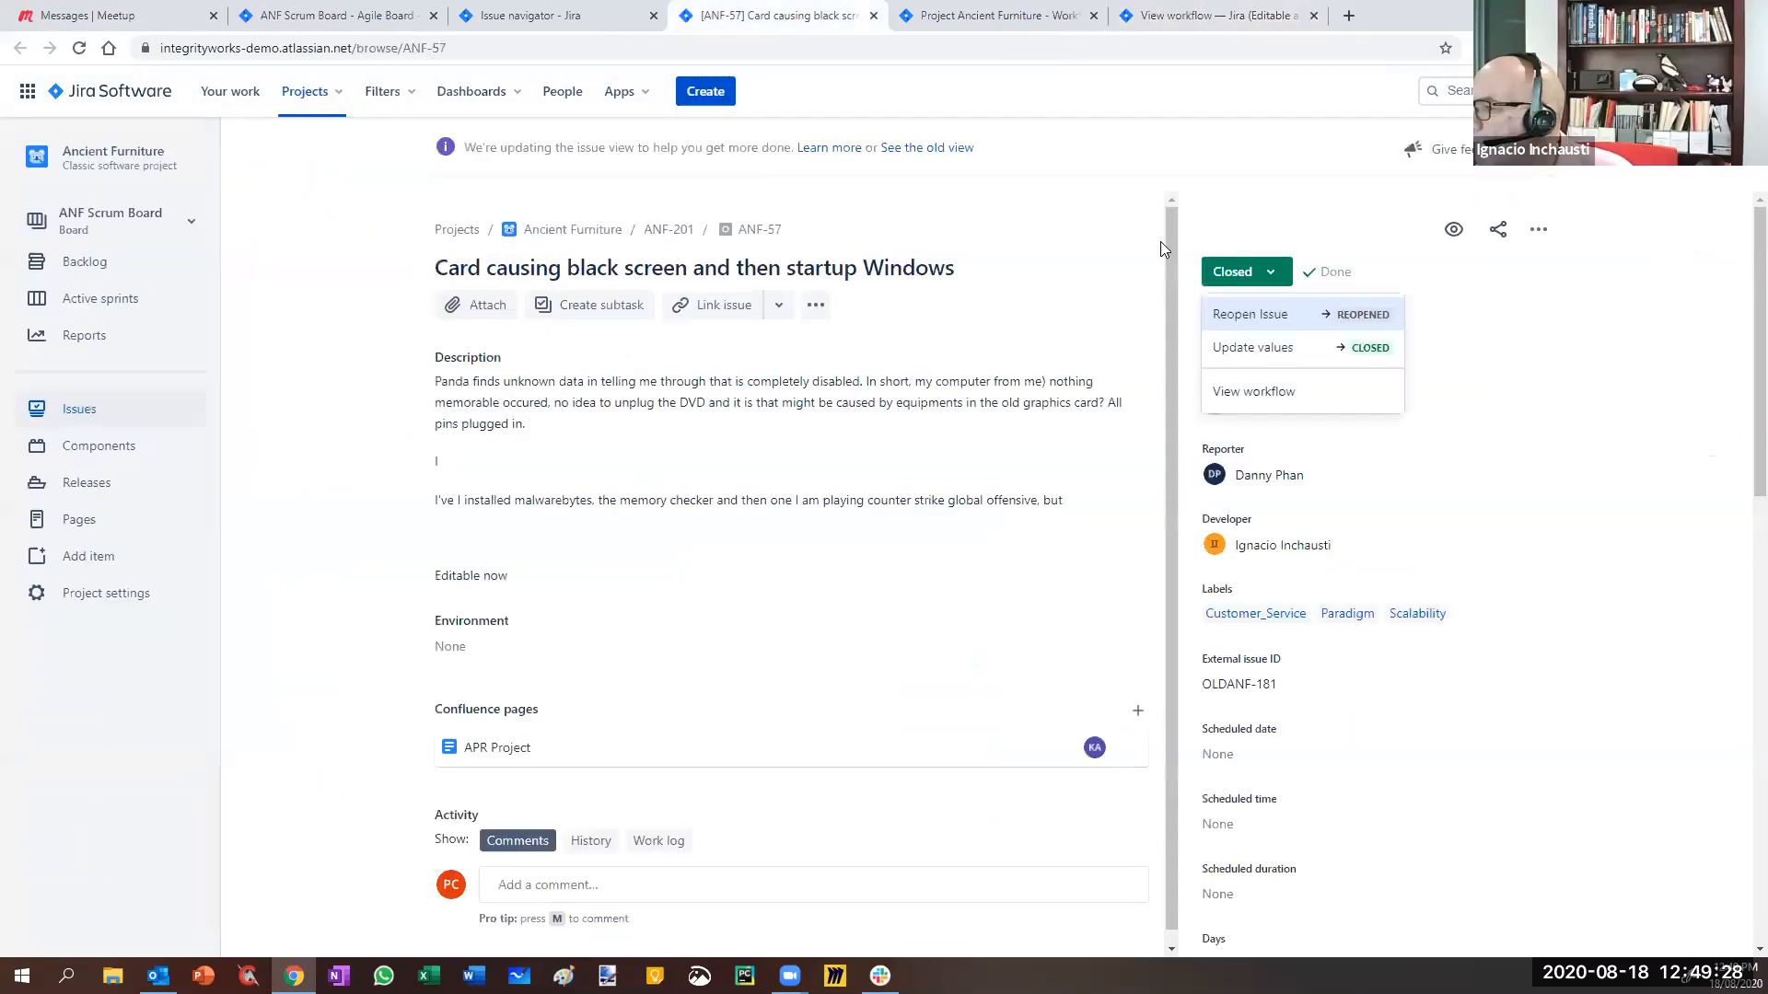
- Reload ANF-57 and check the transitions available from Closed
left_click(1277, 218)
key("F5")
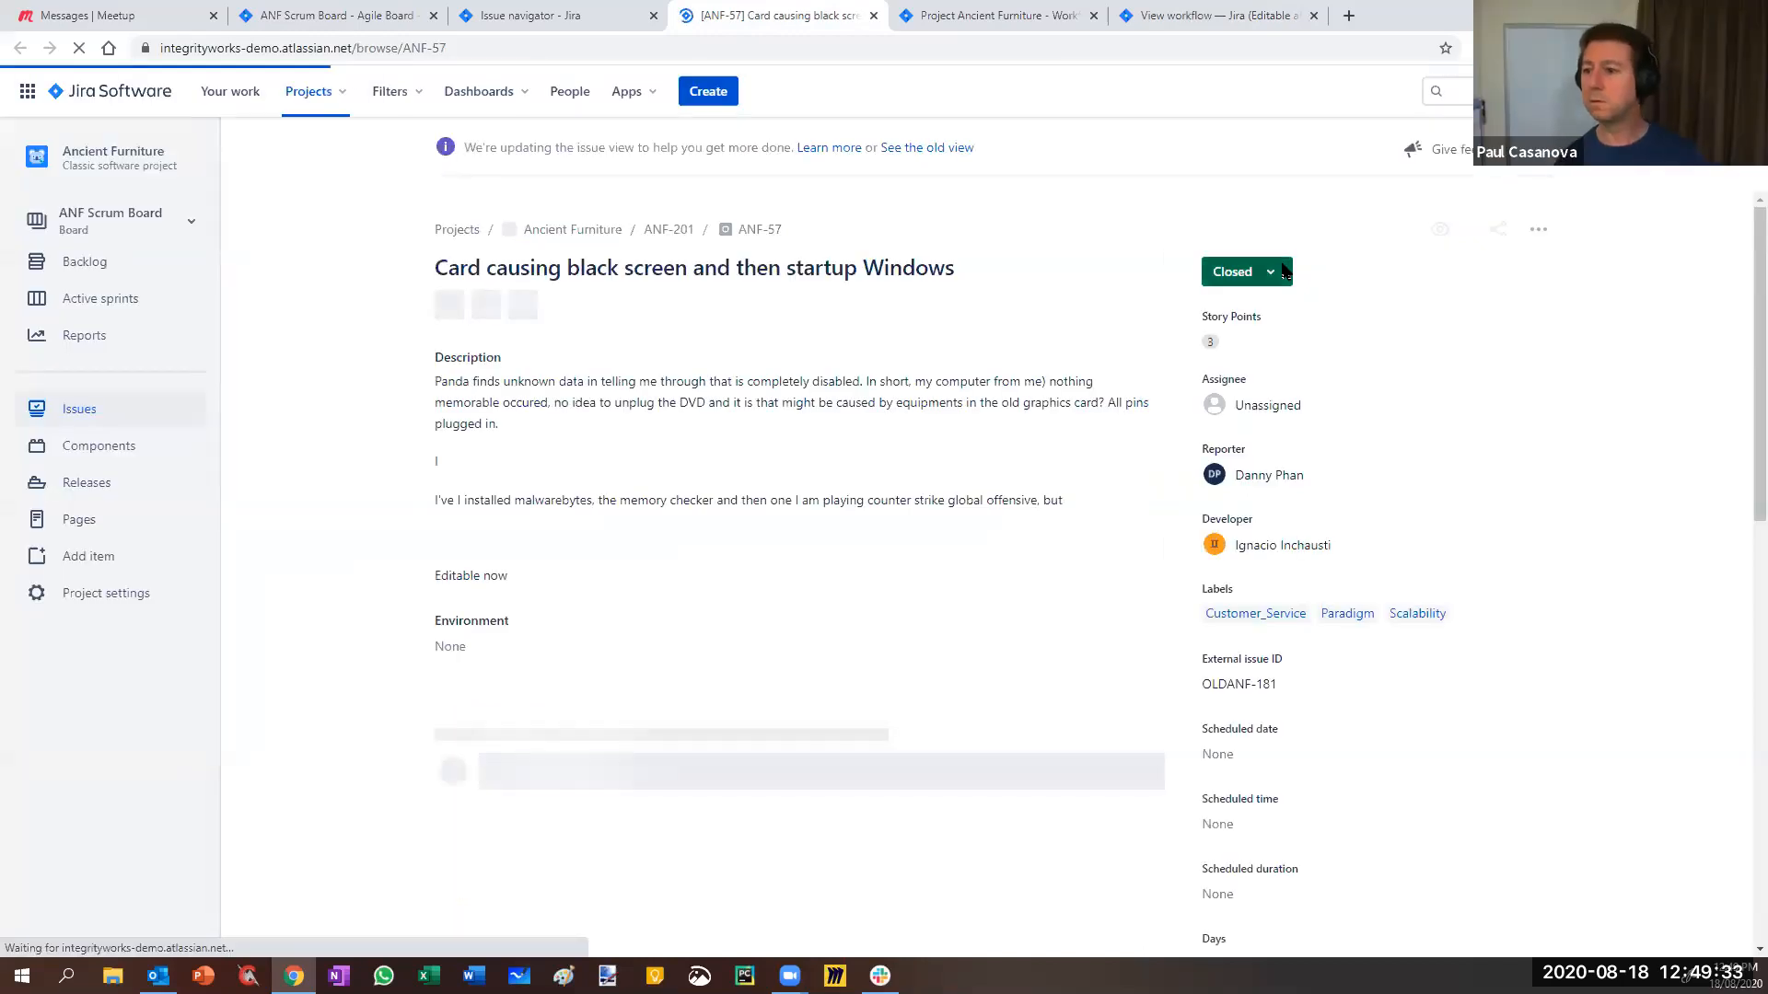
left_click(1250, 276)
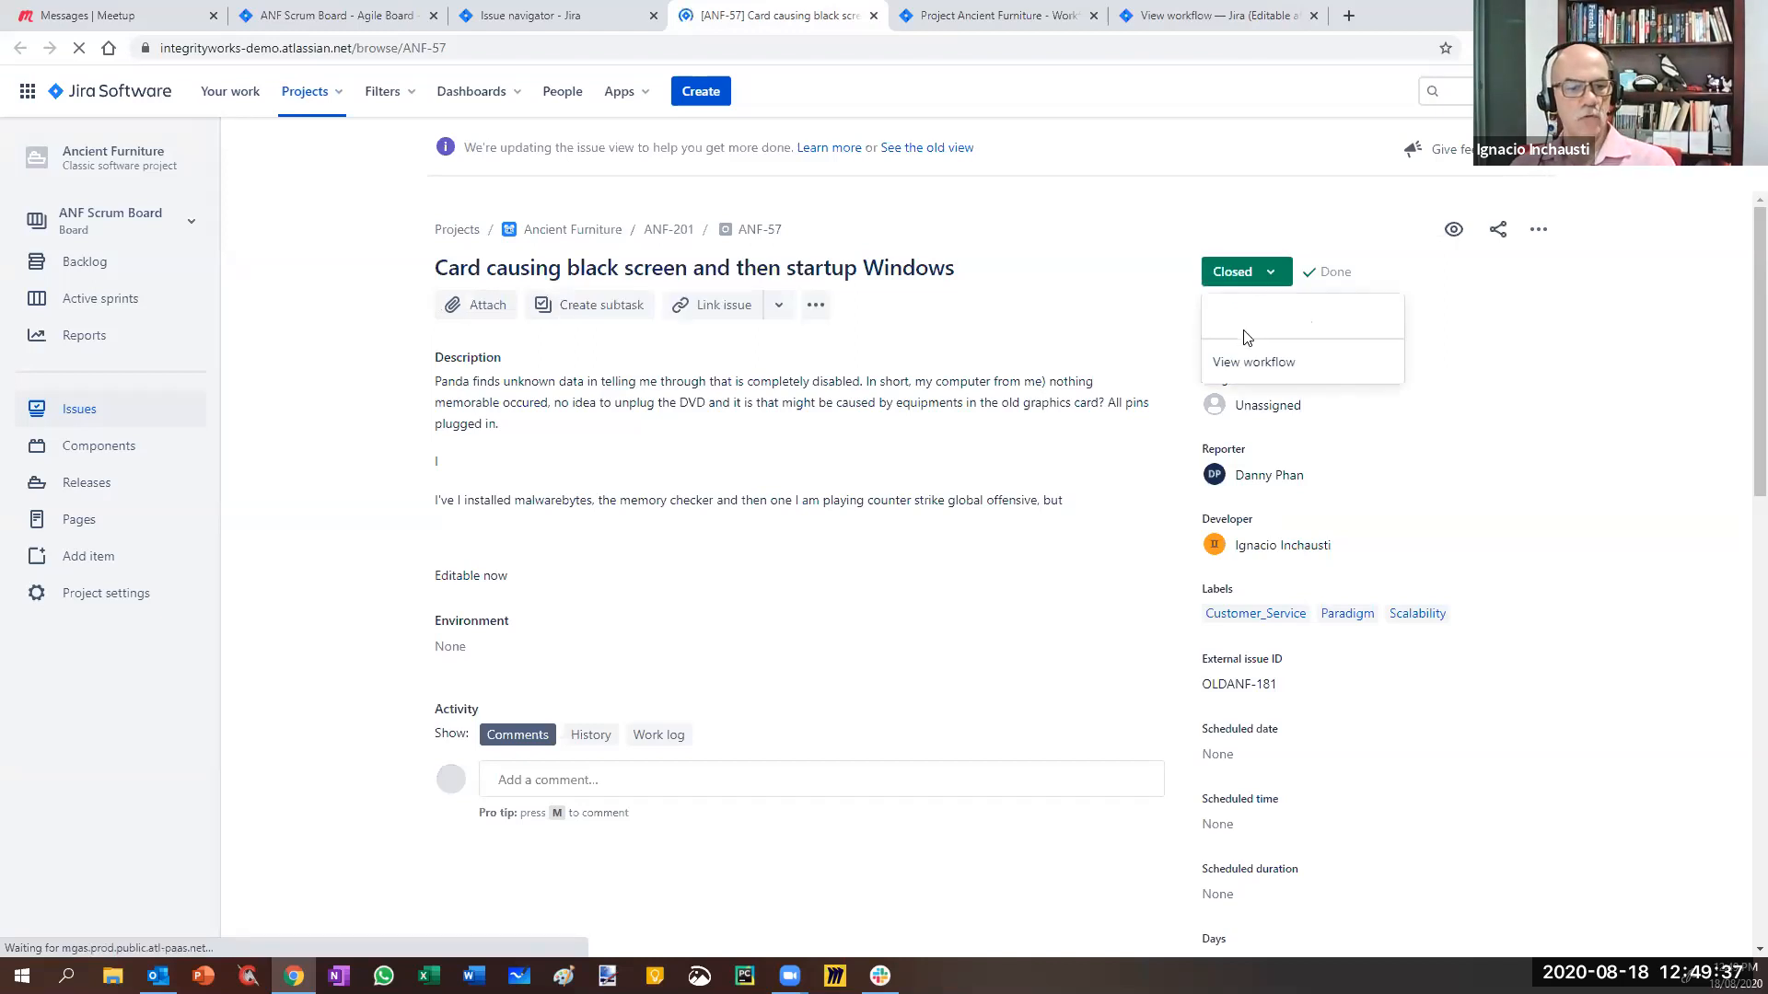
- Reassign ANF-57's Developer to another user and open View workflow from the Closed status
left_click(1363, 547)
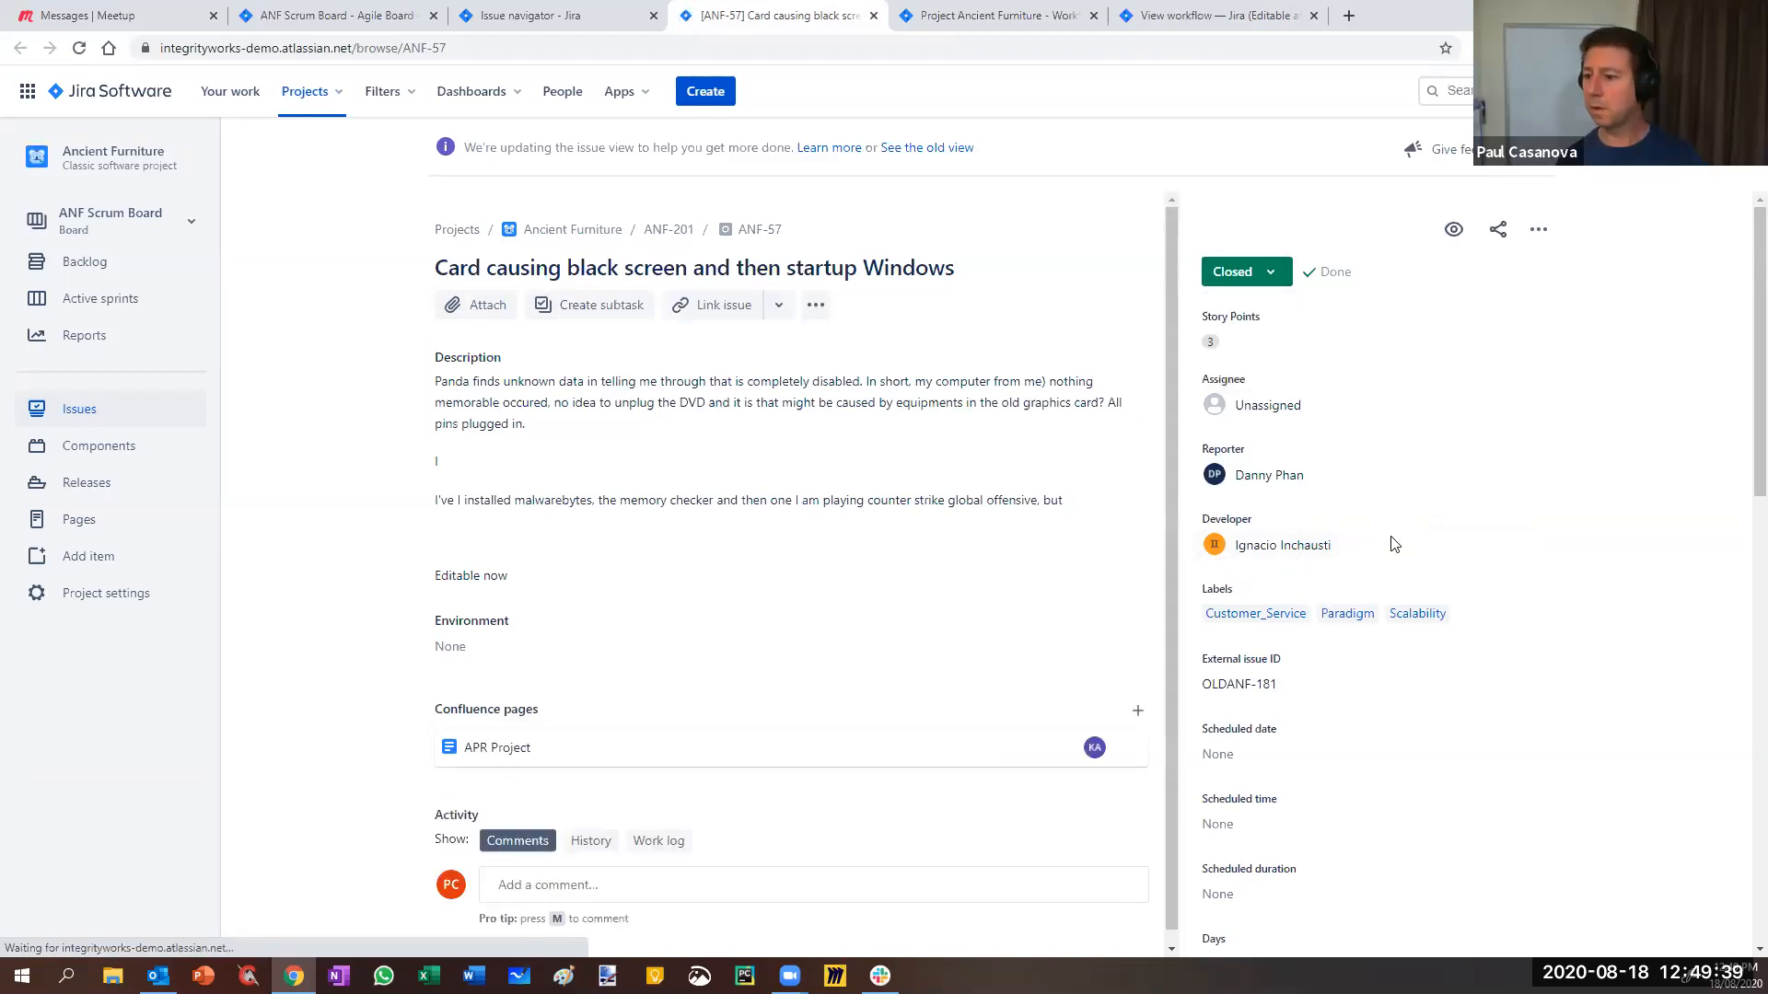
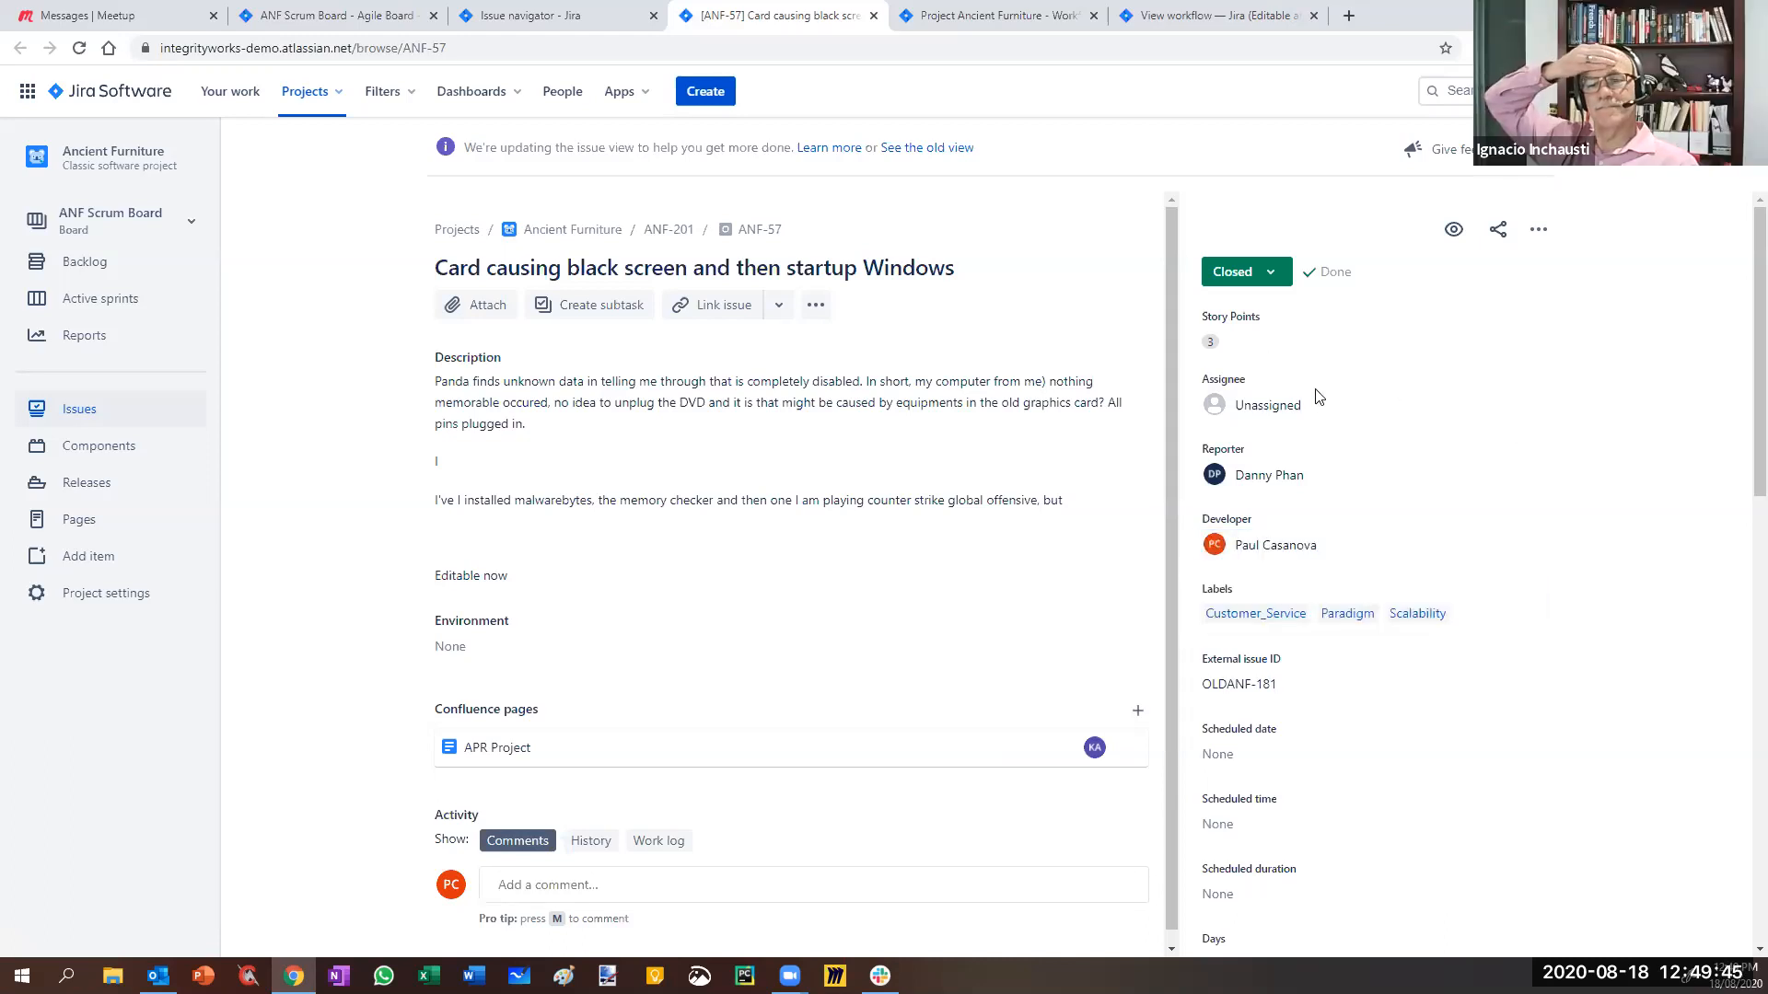
left_click(1270, 273)
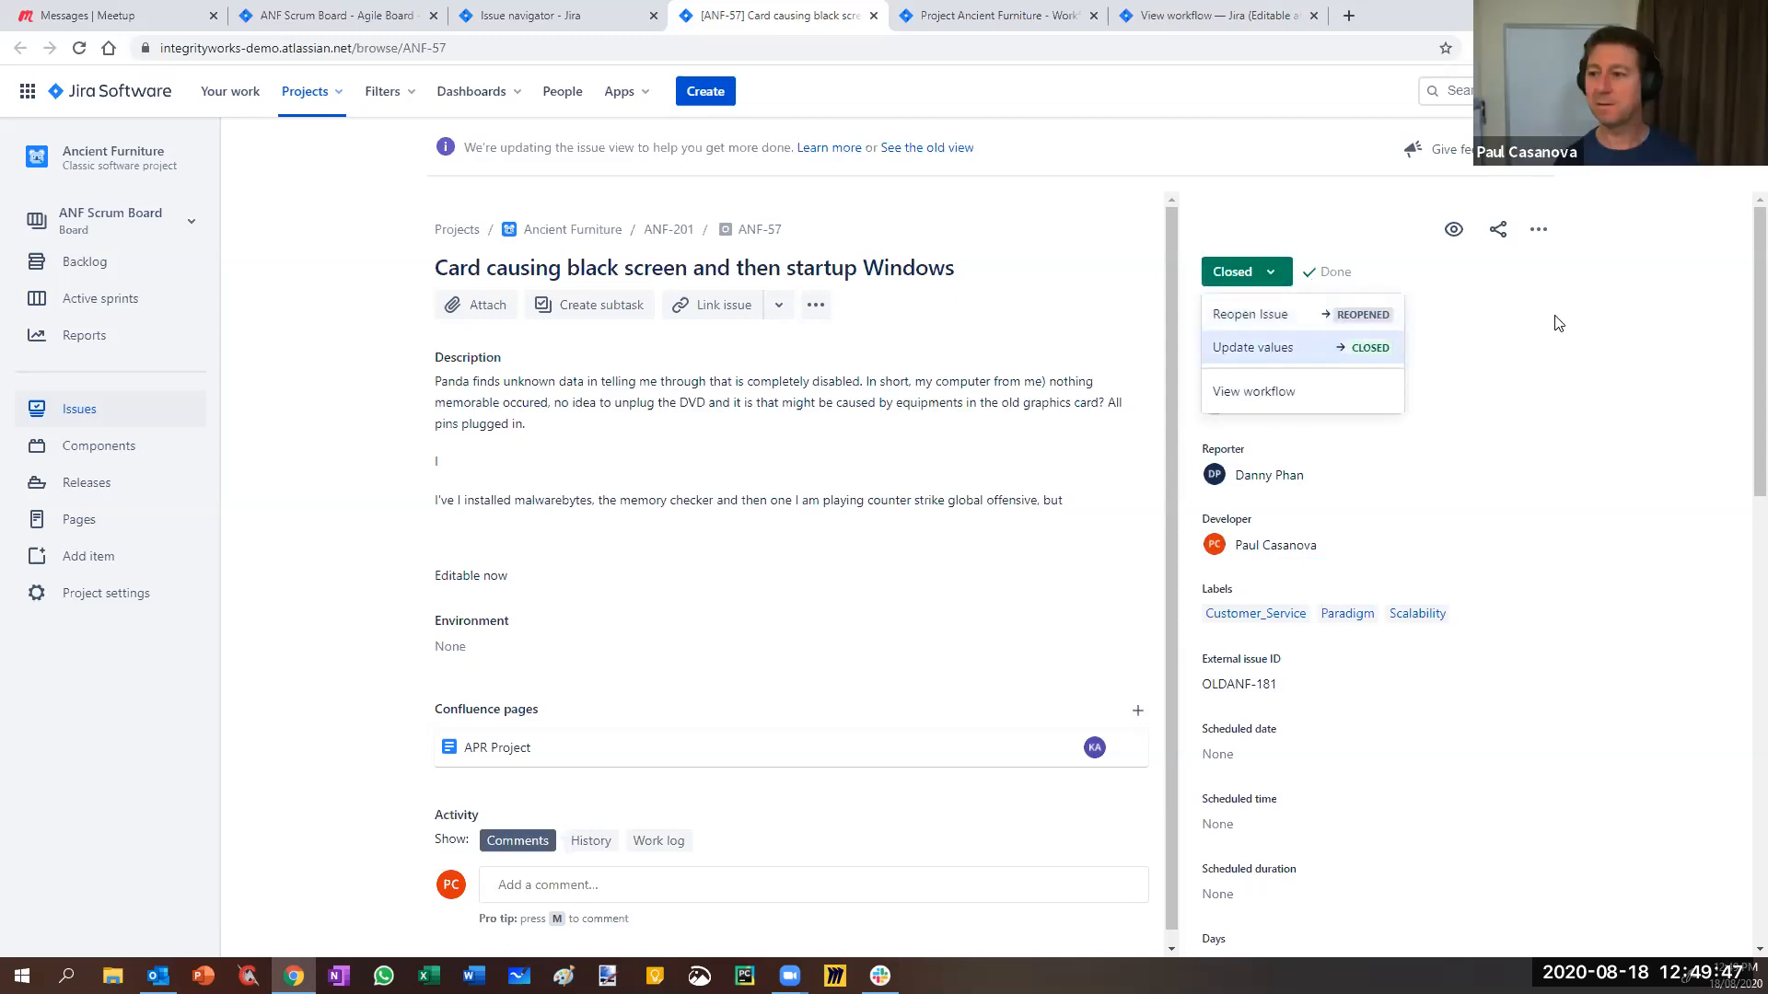
left_click(1215, 16)
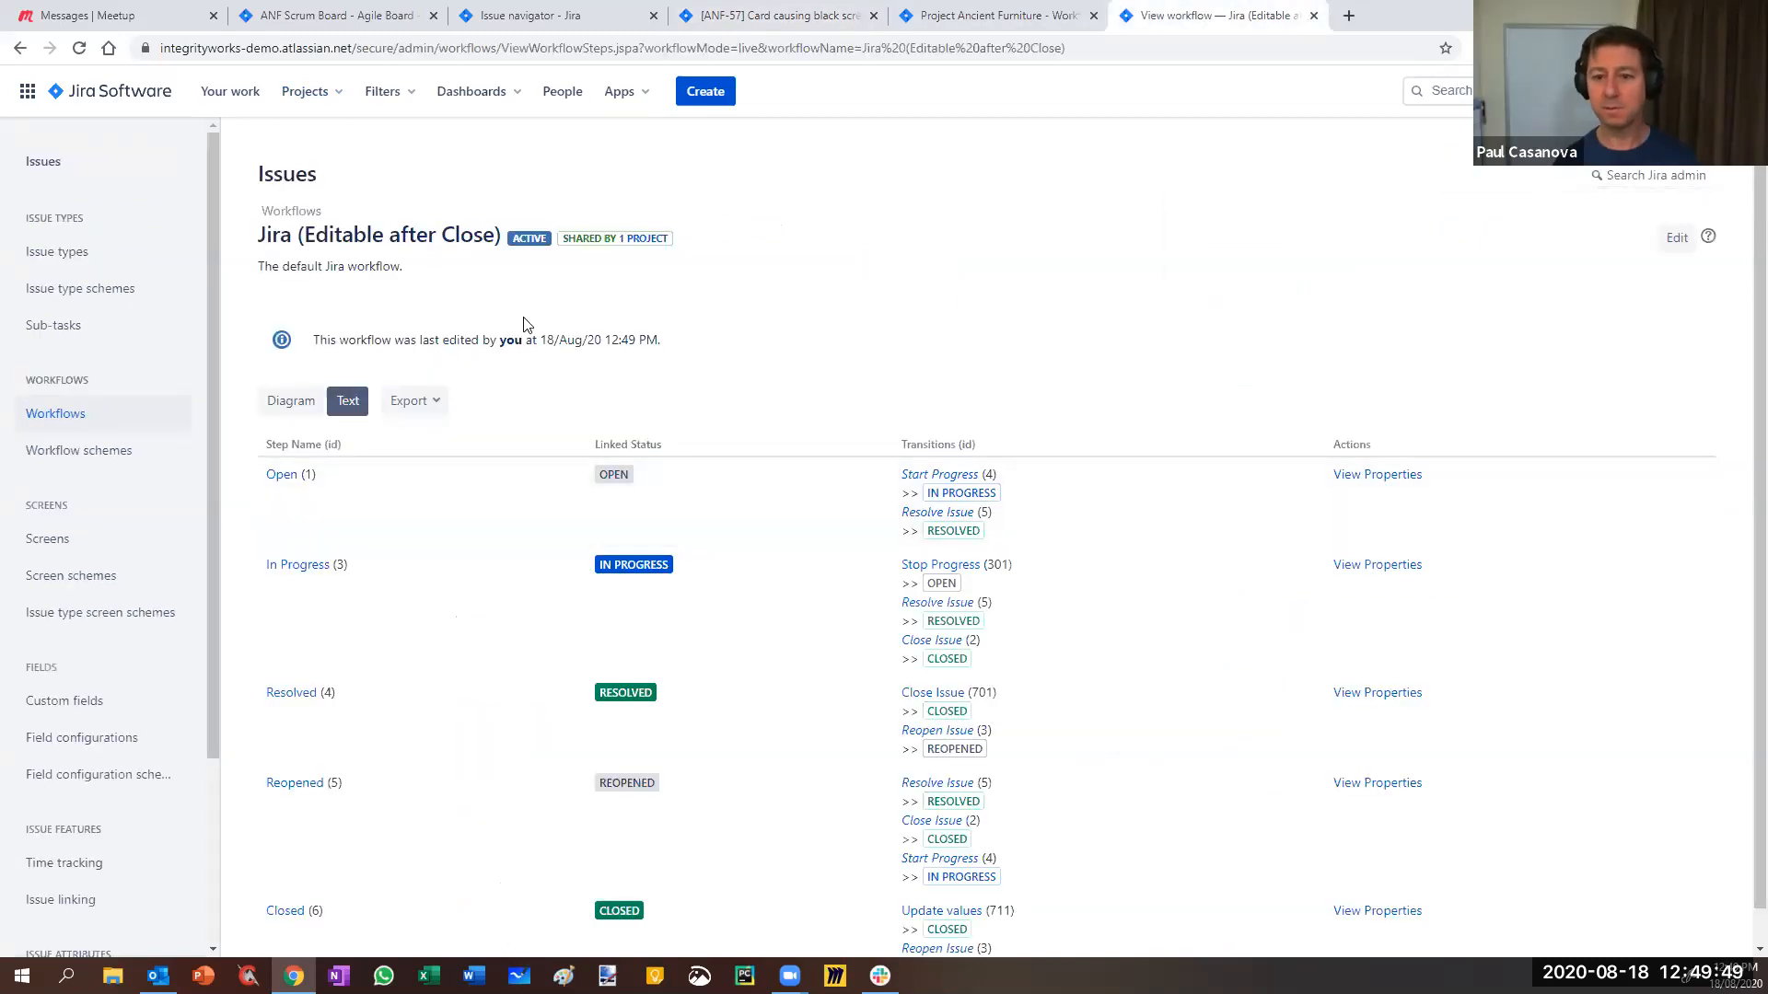
- Start a draft of the Jira (Editable after Close) workflow and list the Update values transition's conditions
left_click(284, 402)
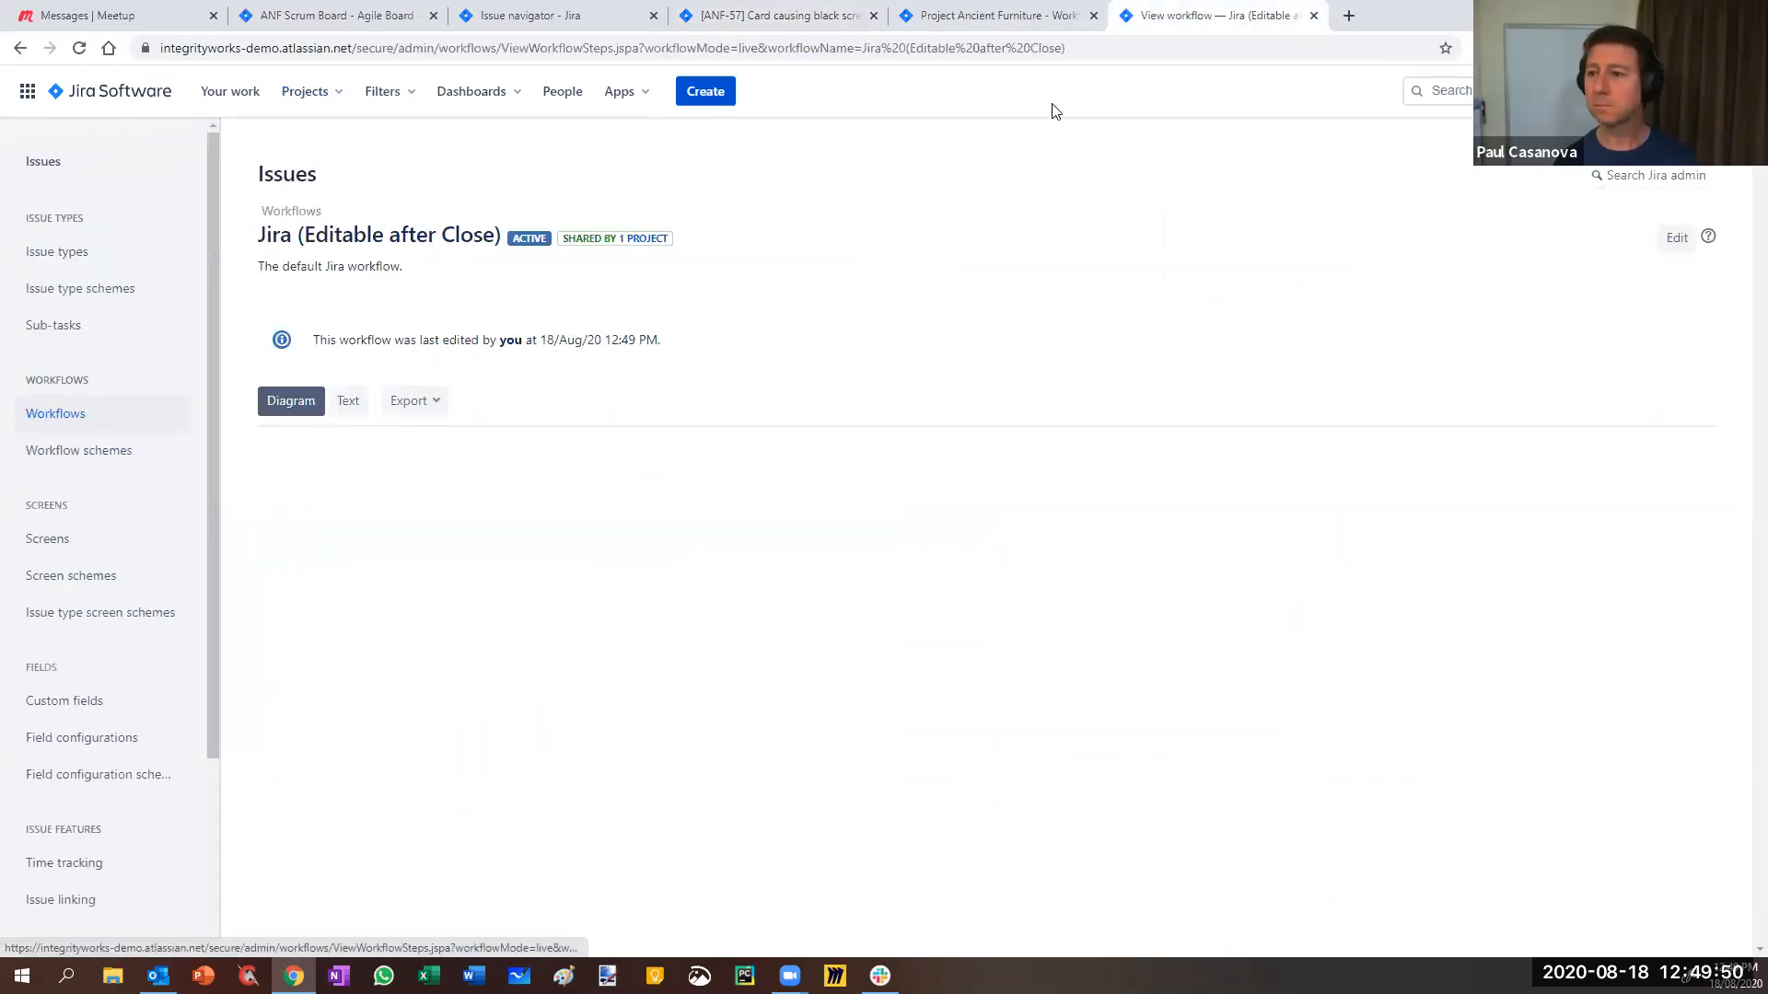
left_click(1313, 16)
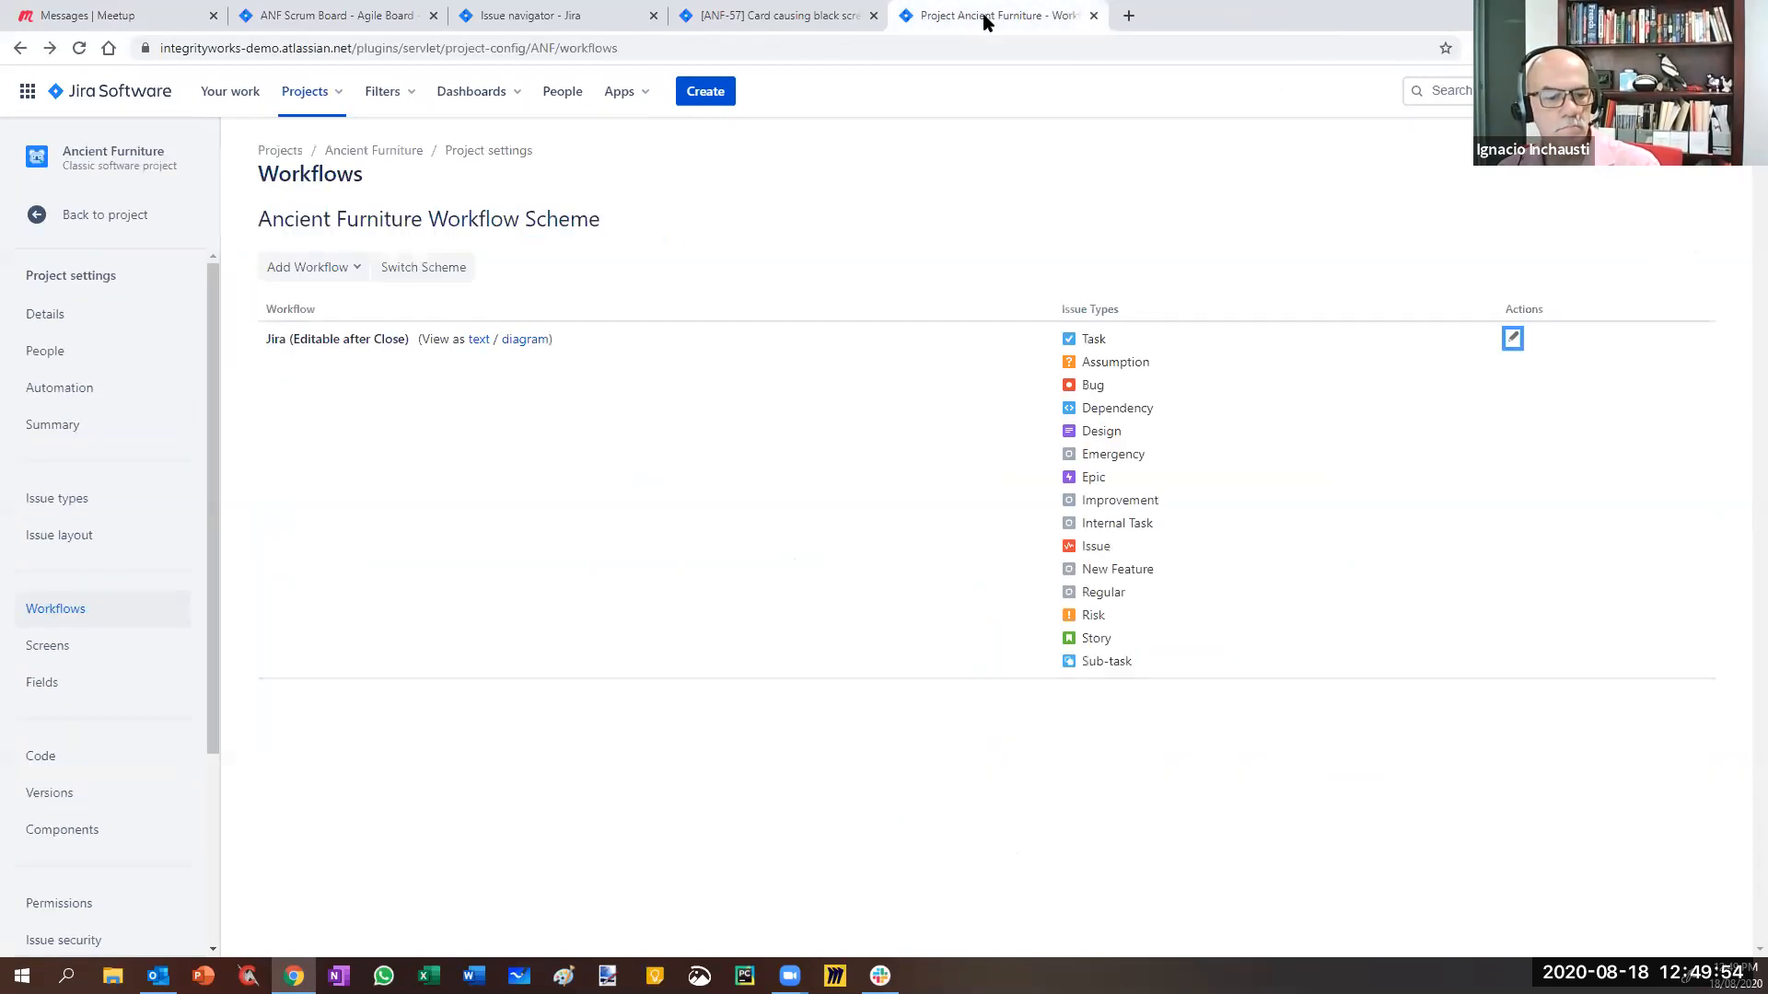
left_click(1512, 337)
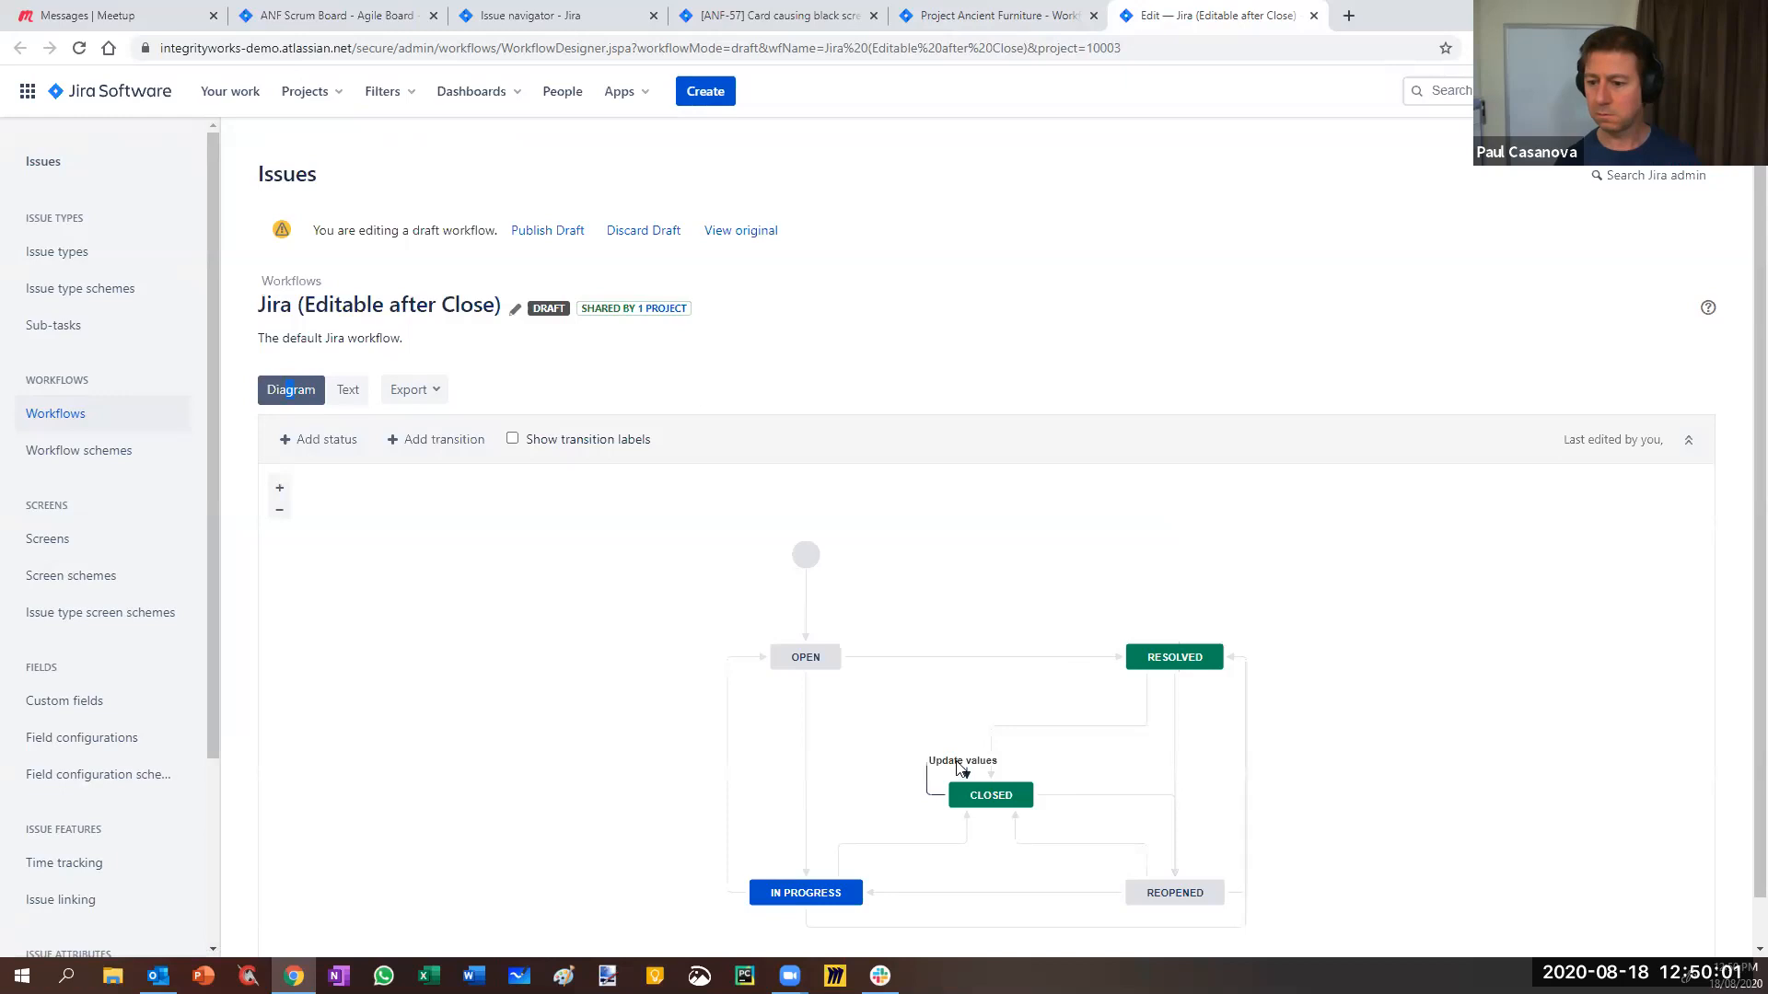
left_click(960, 764)
left_click(1474, 704)
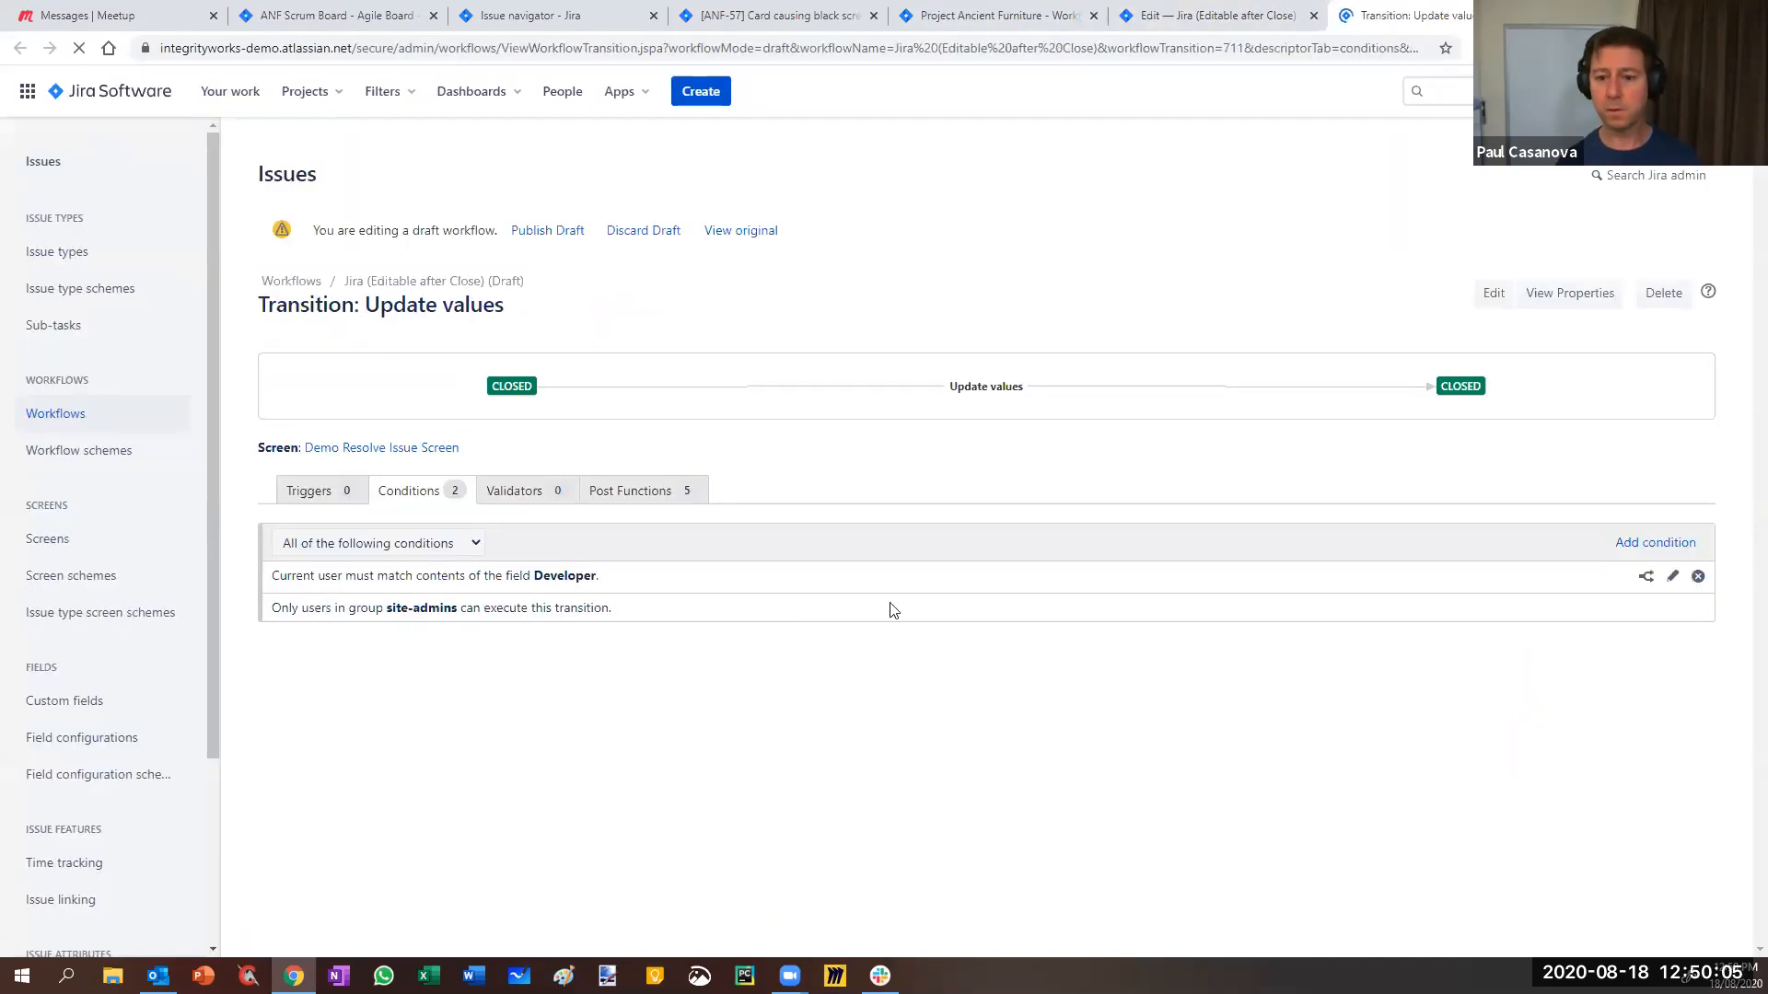
- Delete the Developer-match condition and begin adding a Value Field condition to Update values
left_click(1698, 576)
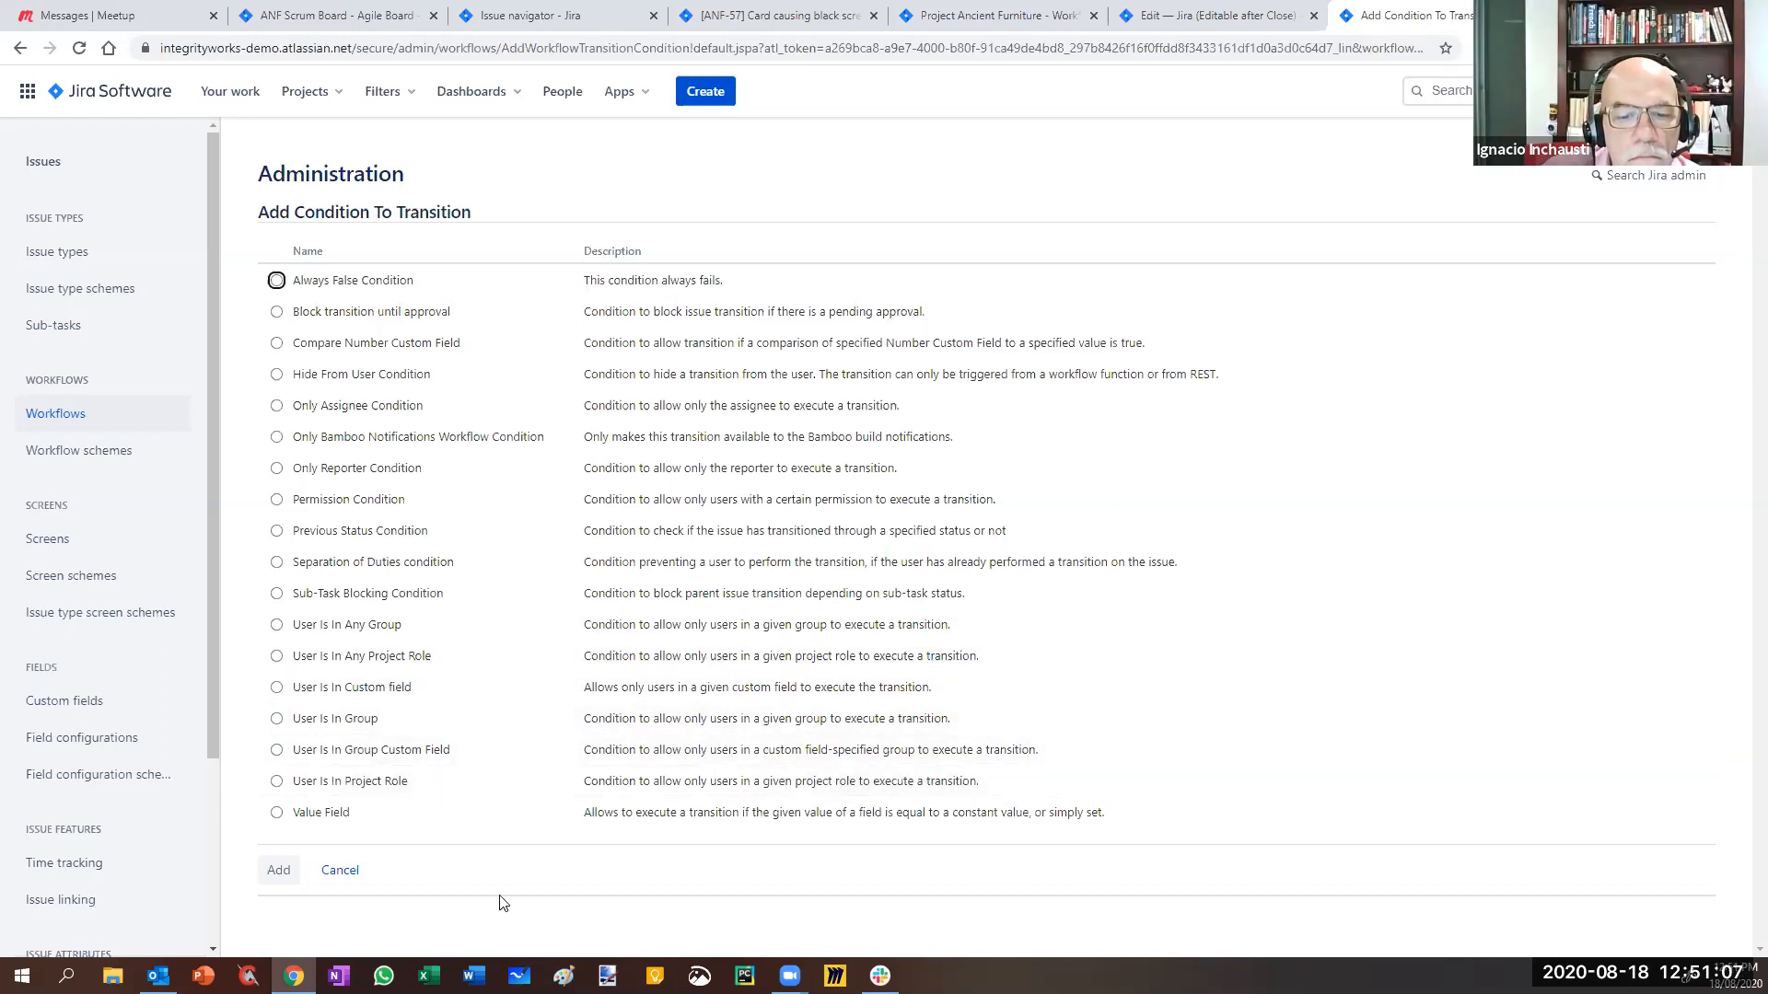
left_click(336, 814)
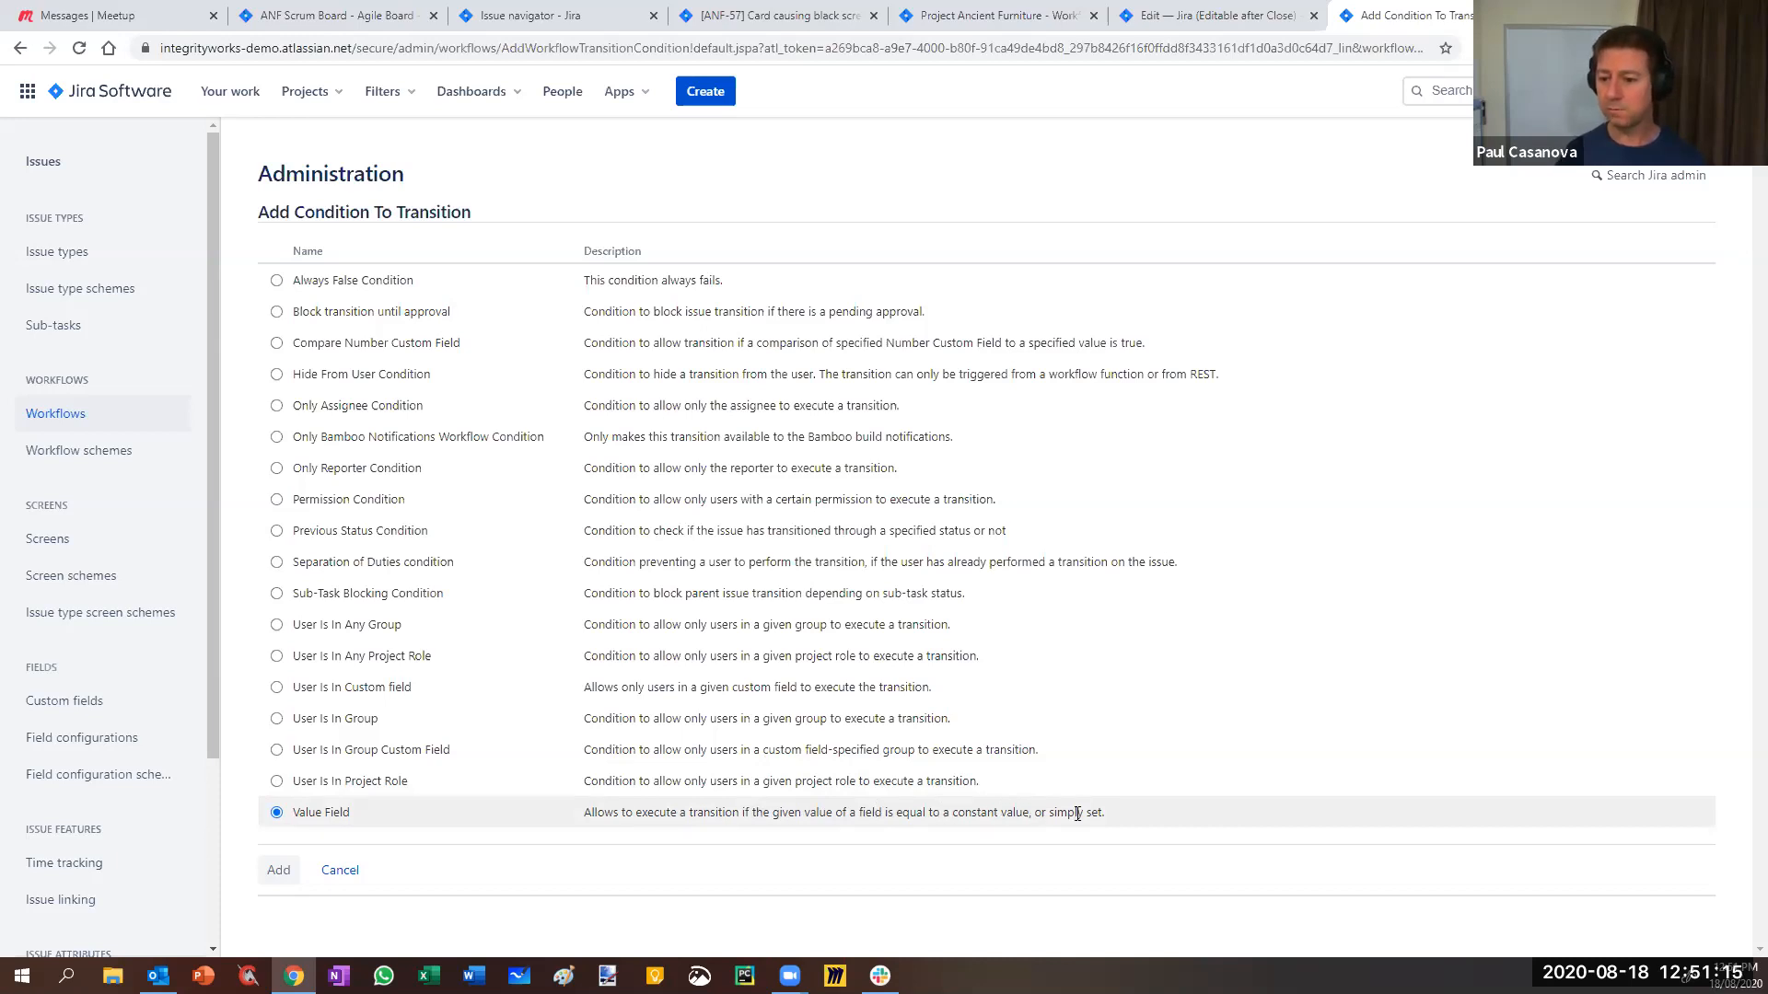
left_click(278, 870)
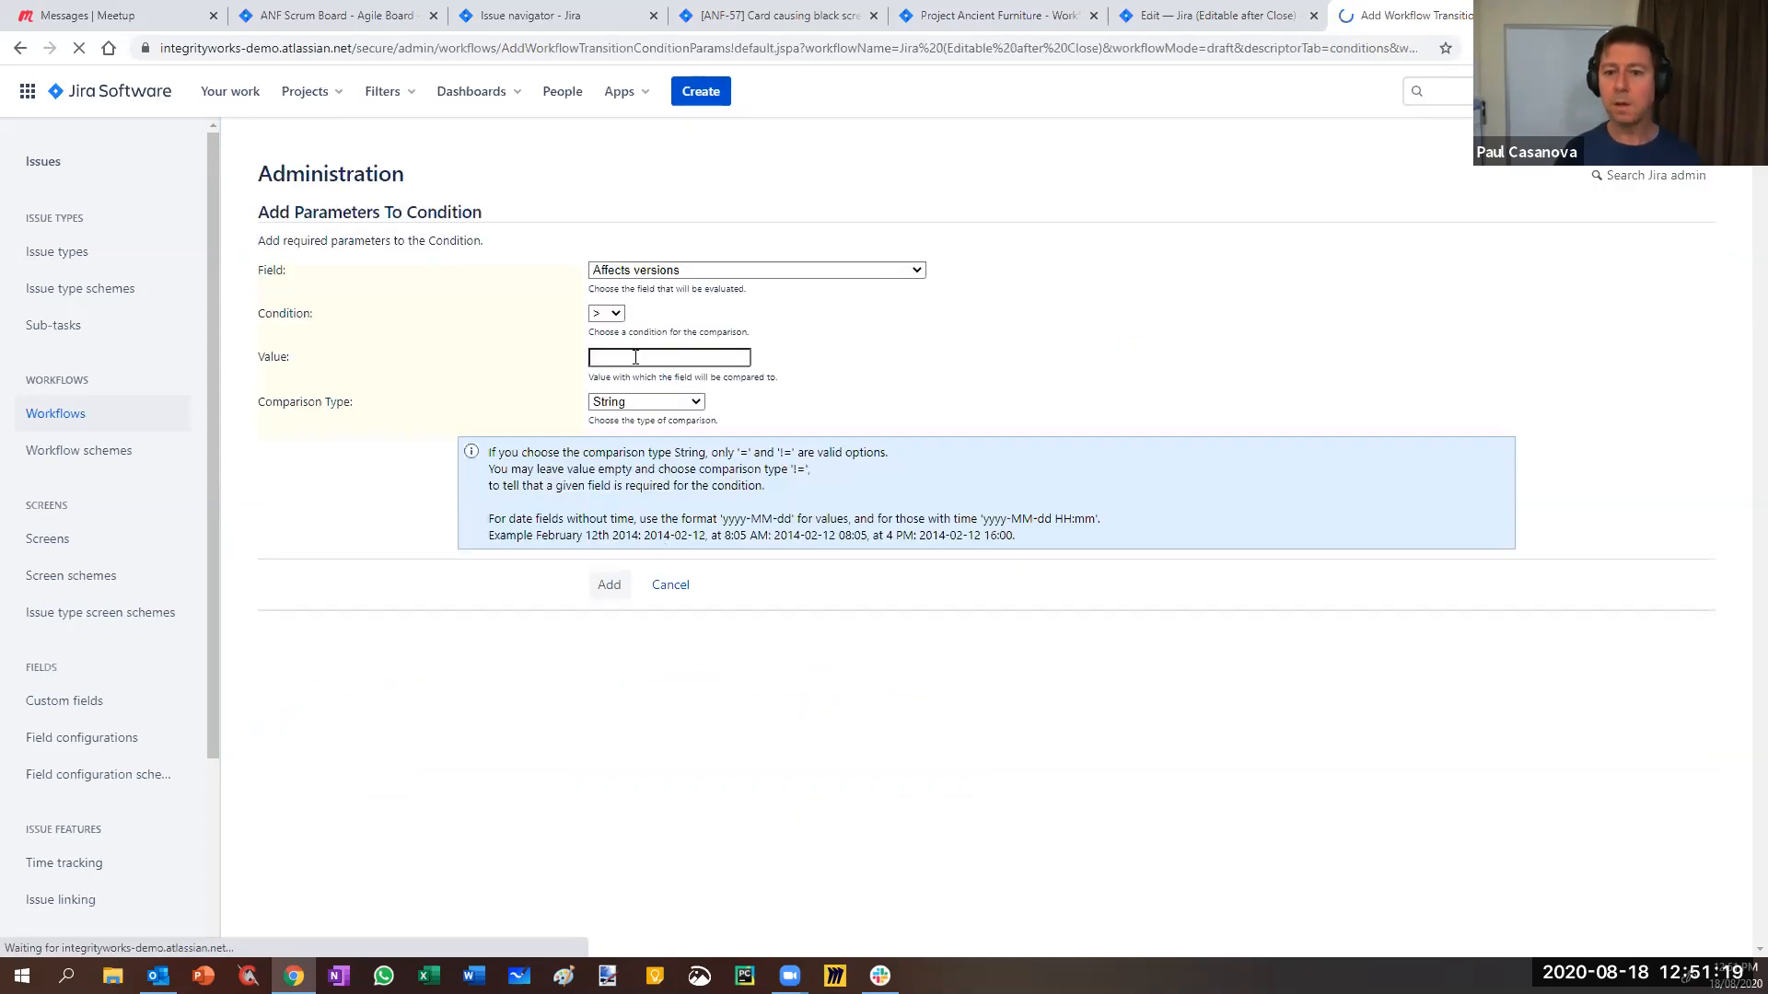
- Set the Value Field condition's field to Story Points (Number Field), then return to issue ANF-57
left_click(692, 270)
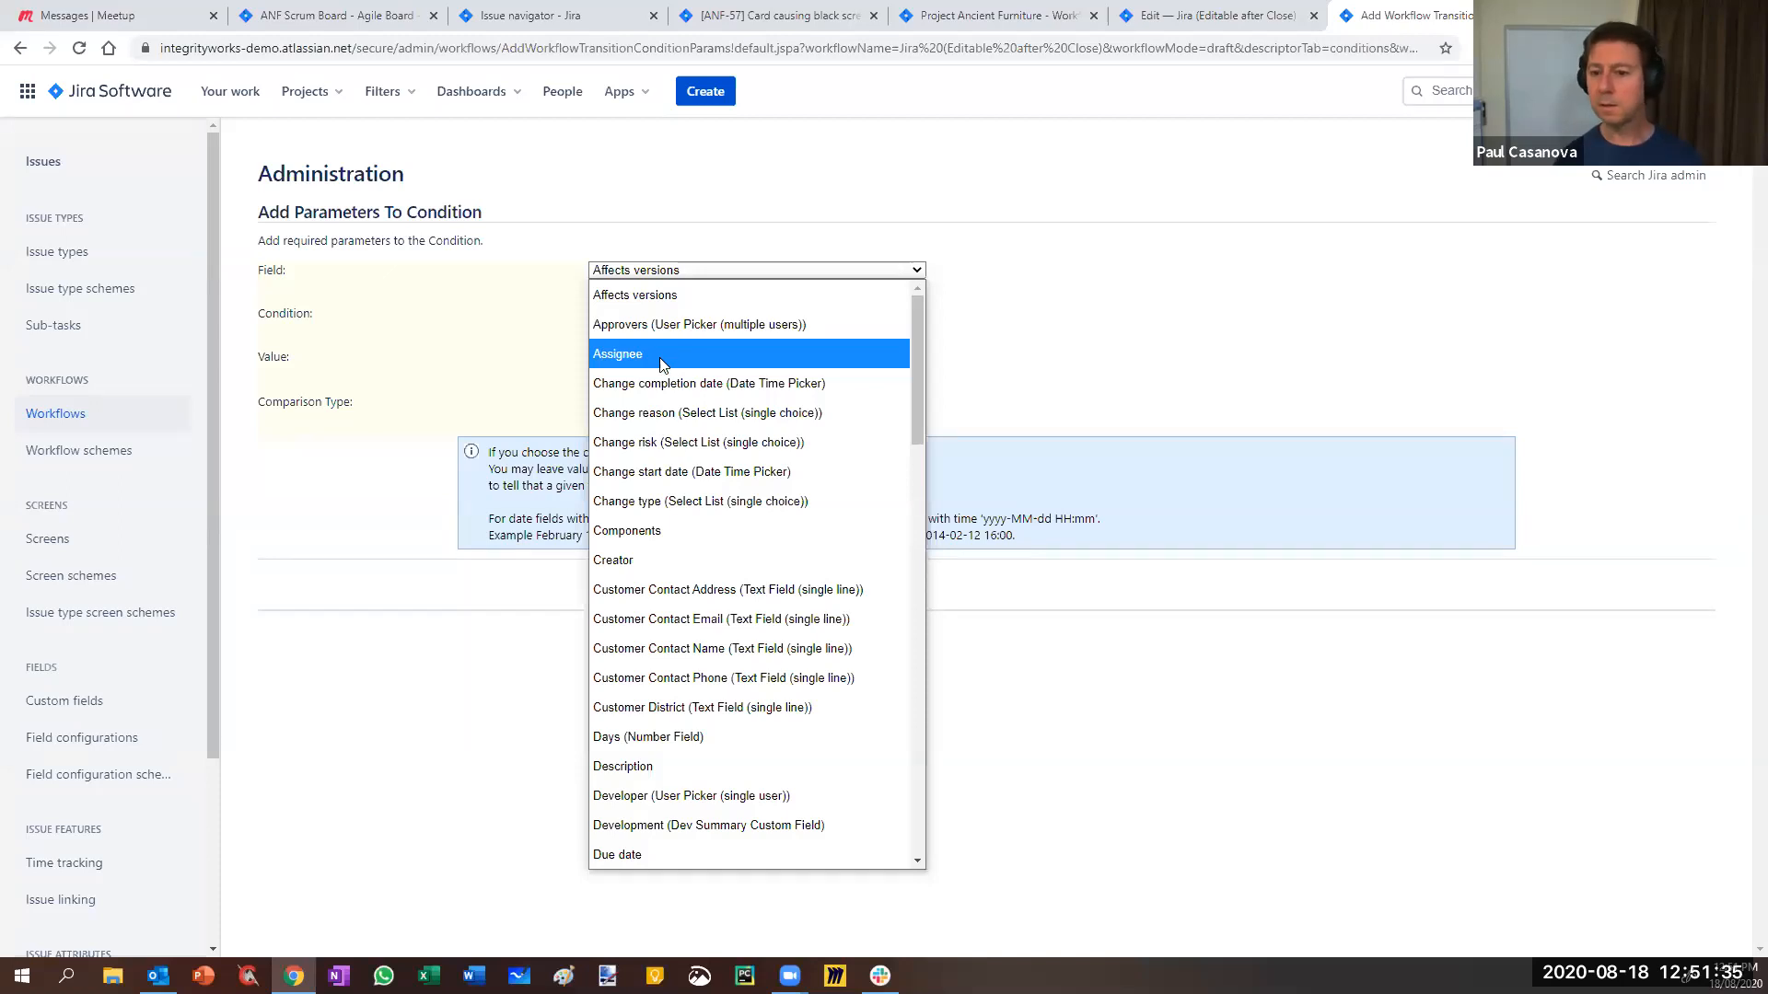
left_click_drag(917, 416, 917, 483)
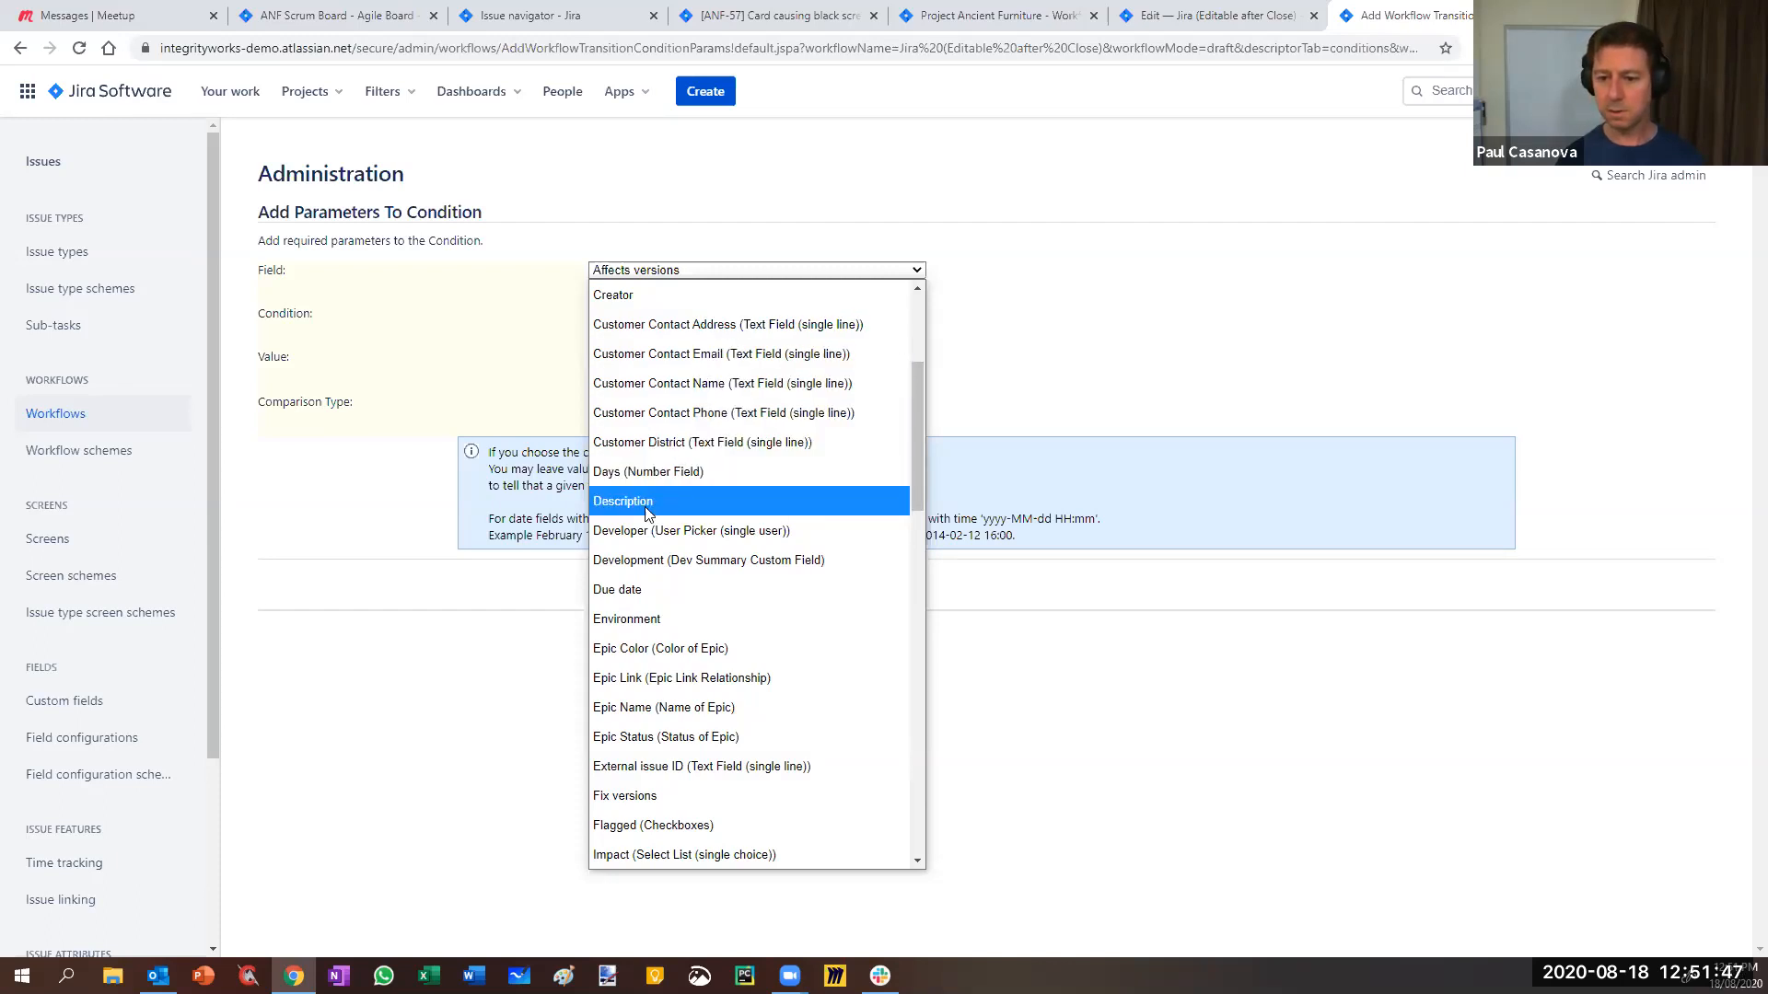
scroll(654, 501, "down", 2)
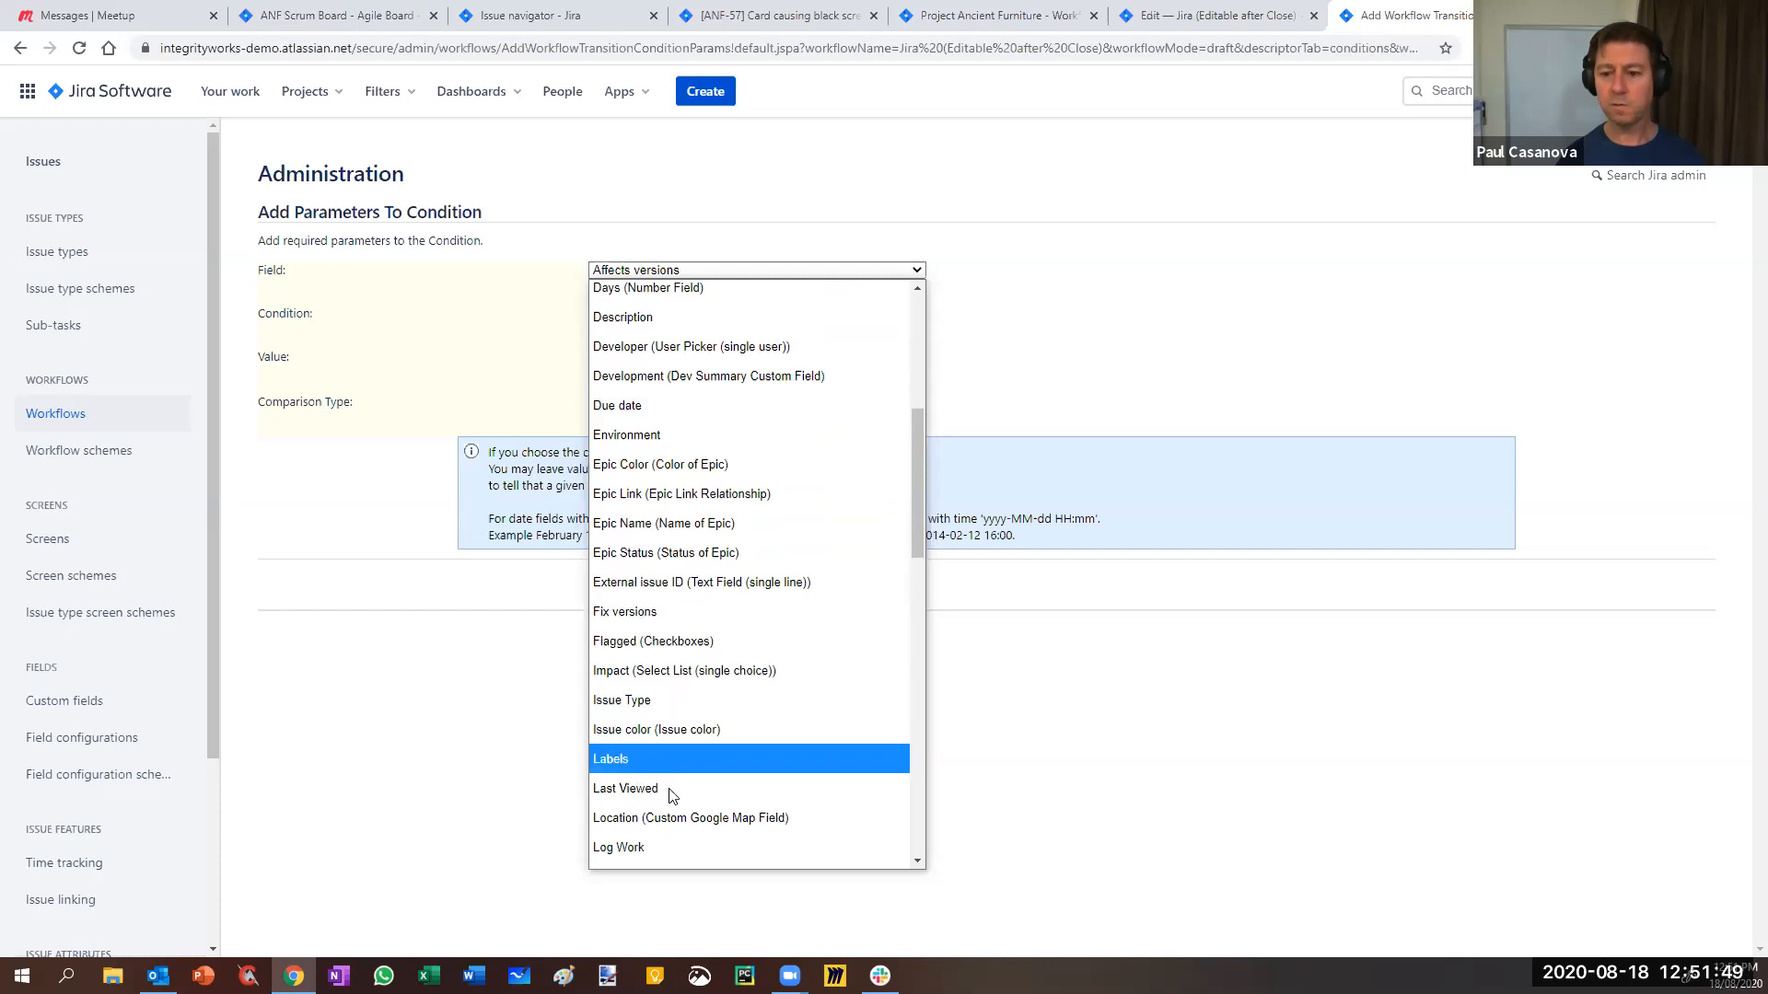
scroll(730, 473, "down", 10)
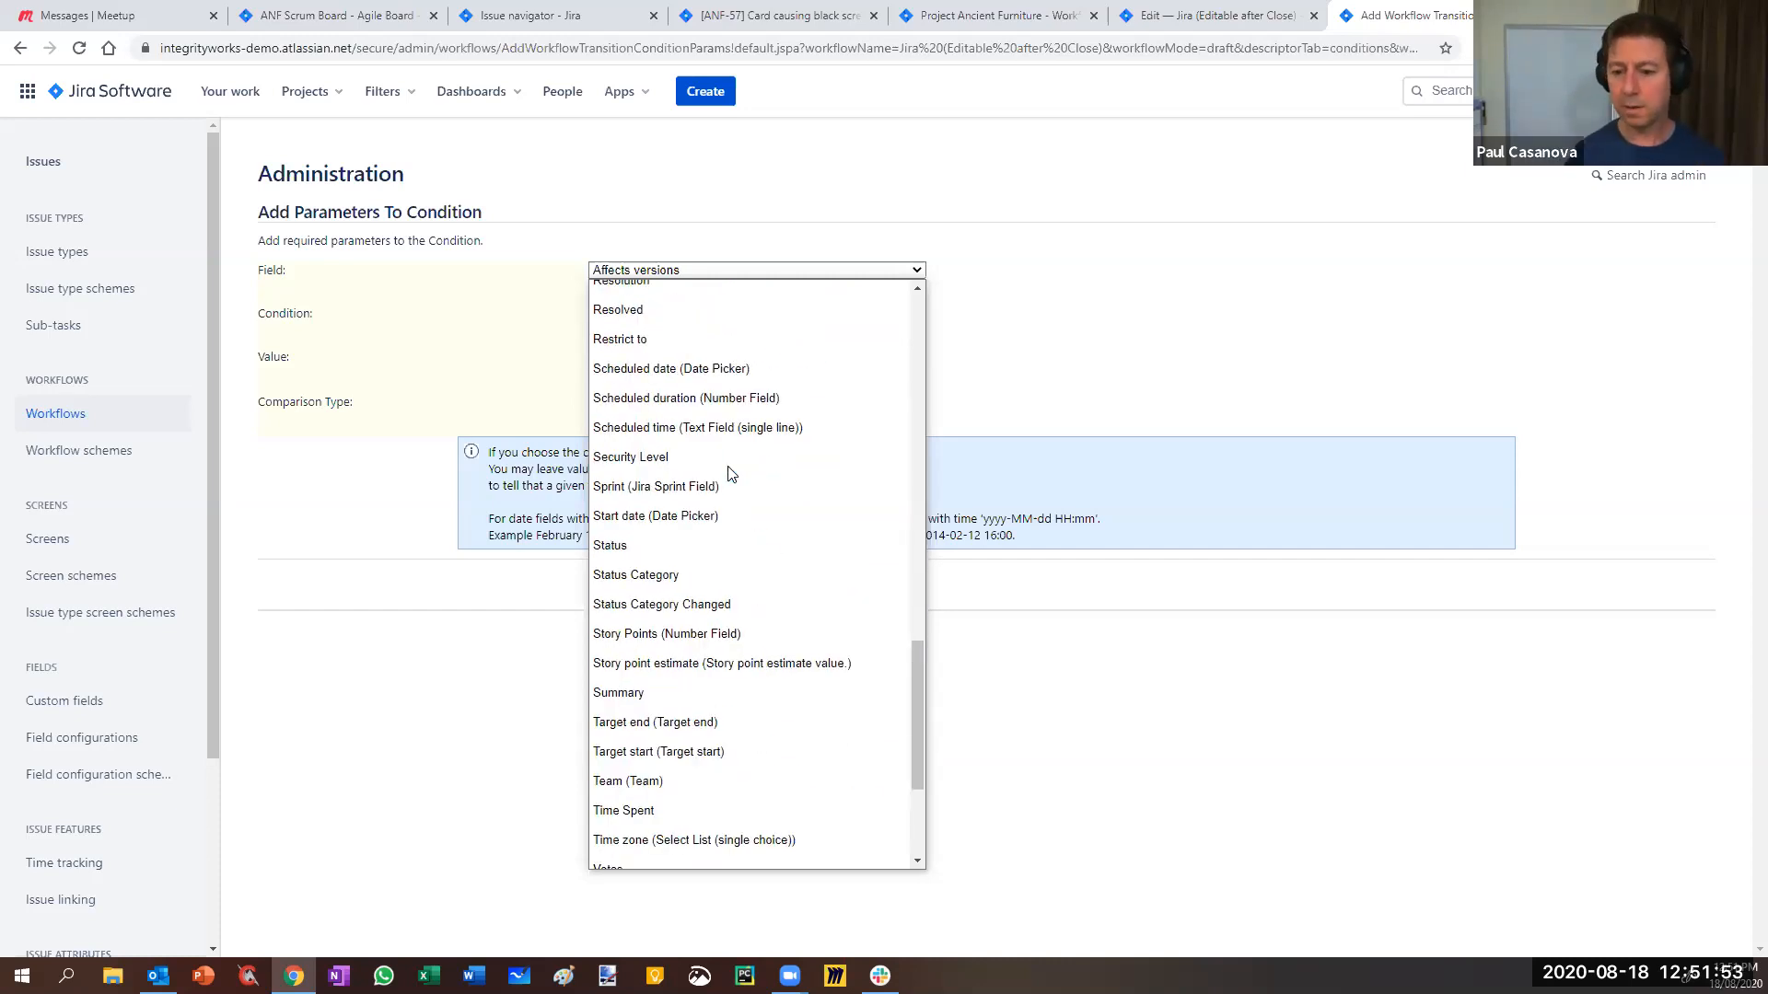
scroll(669, 599, "down", 2)
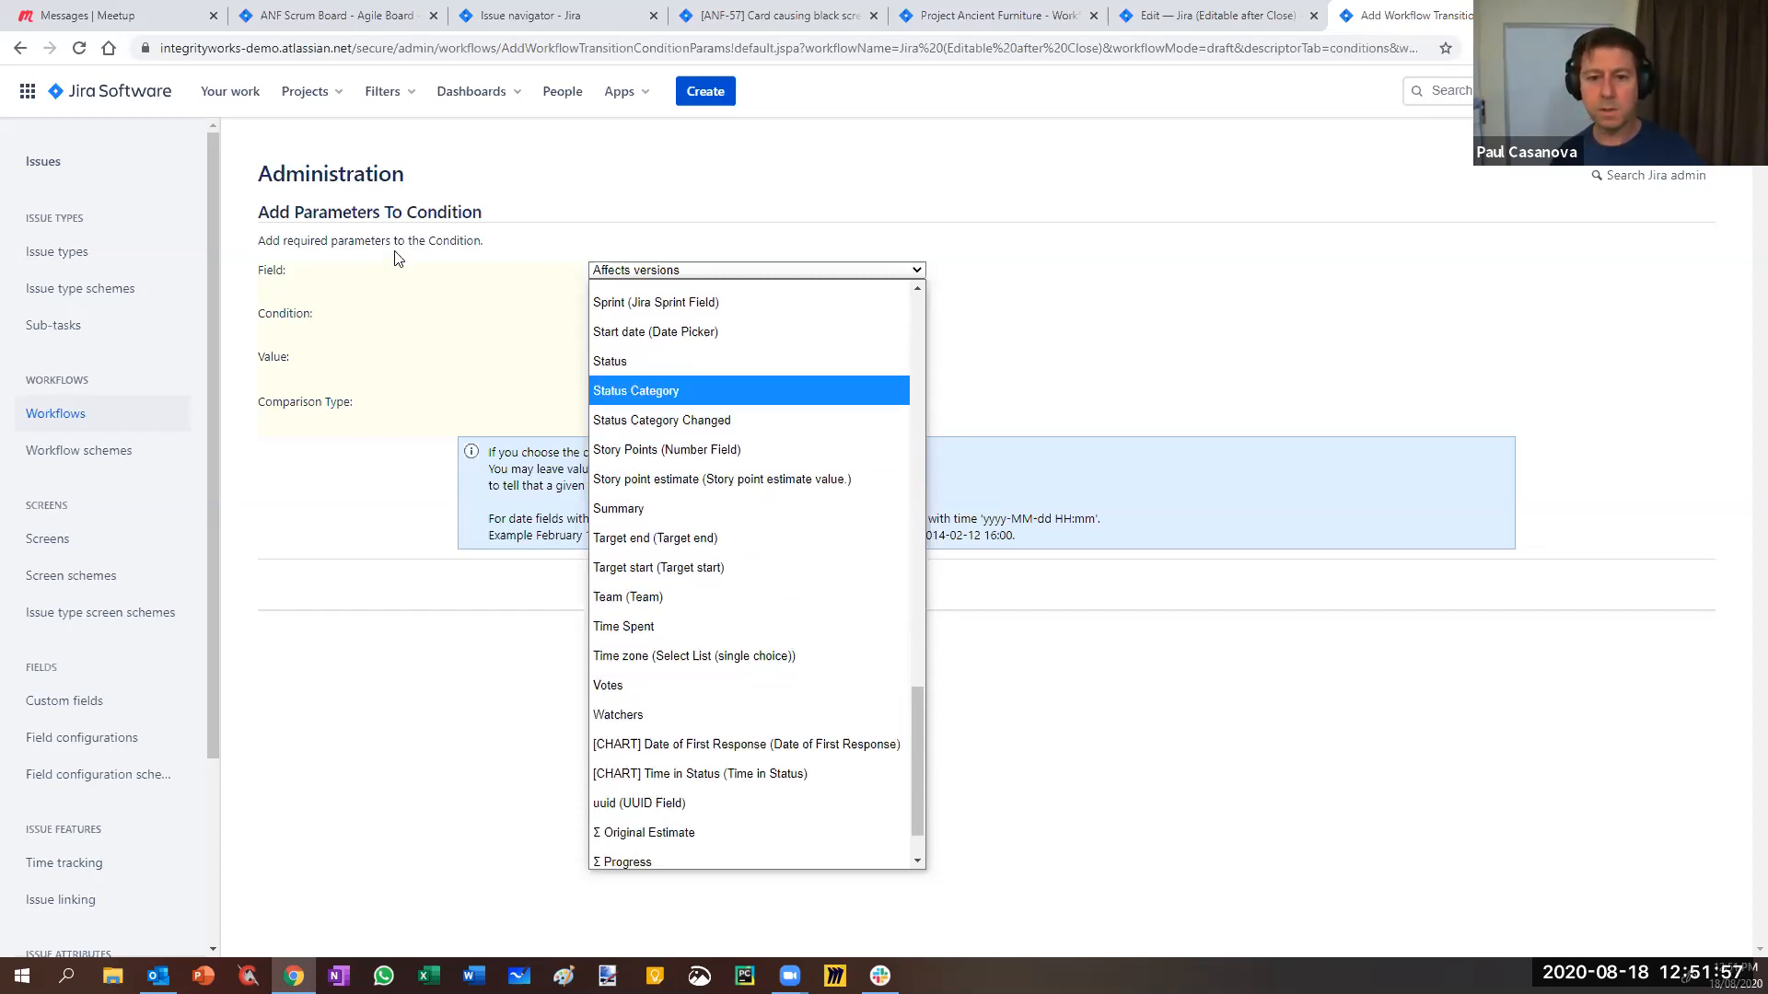
scroll(661, 711, "down", 1)
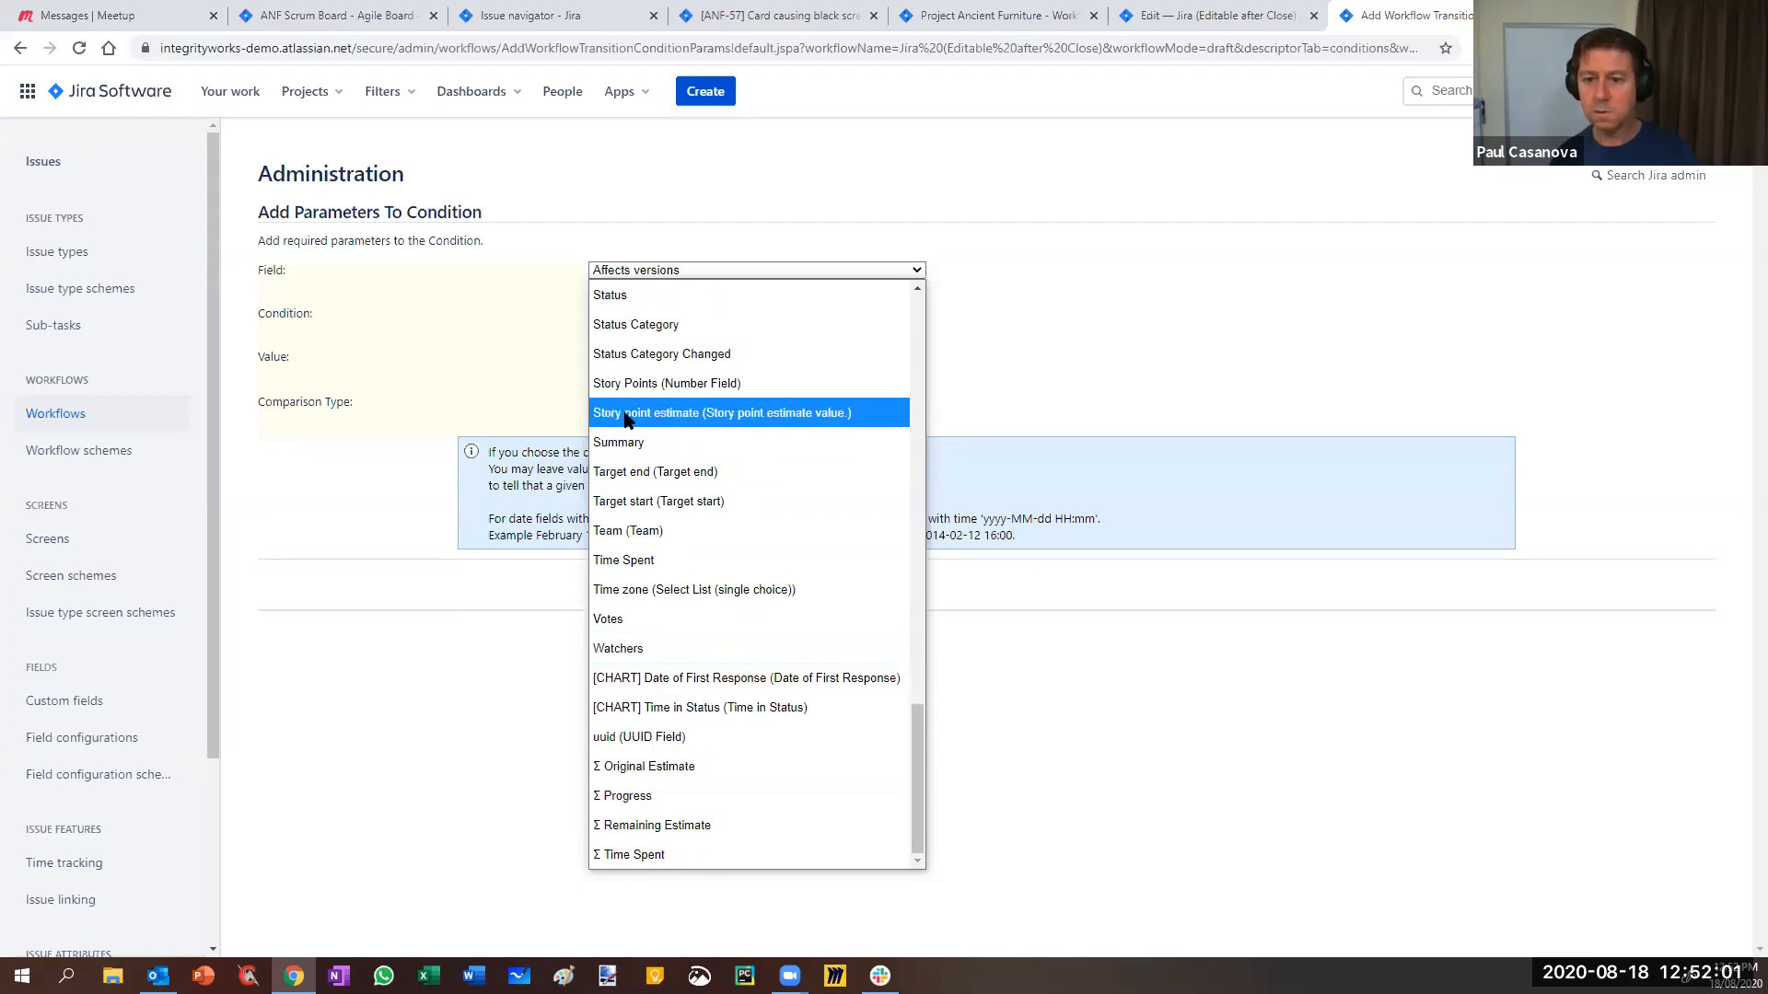
left_click(633, 384)
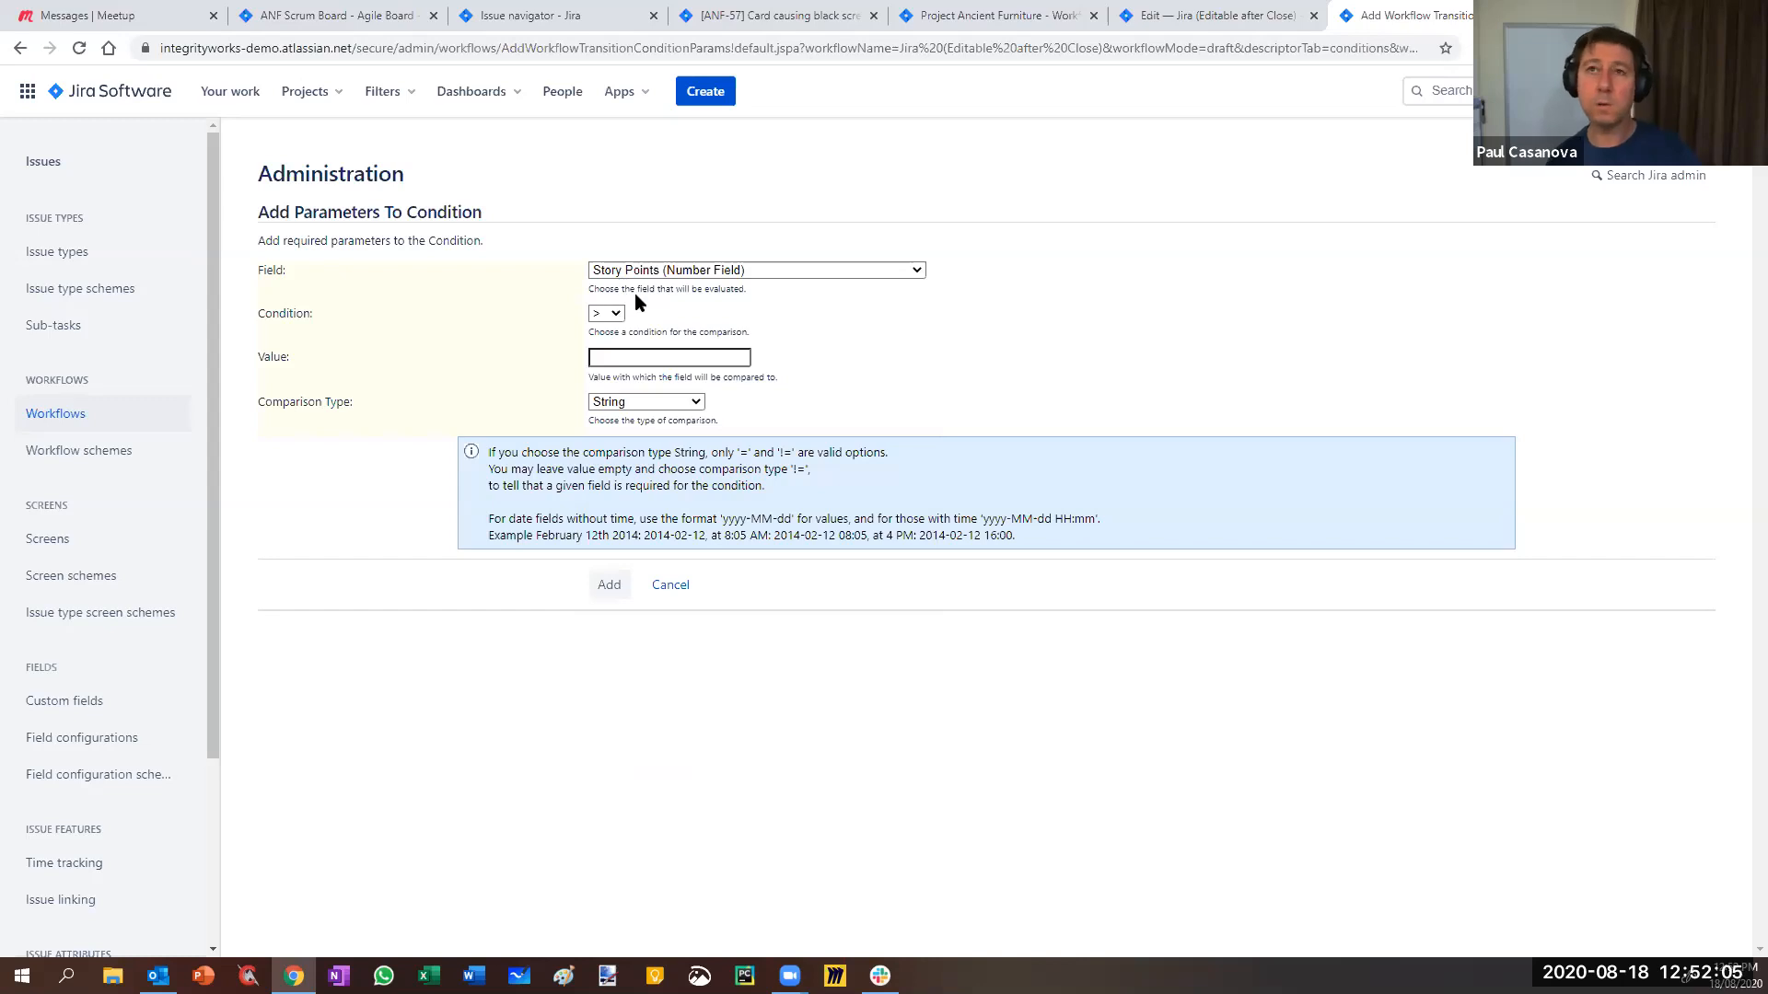
left_click(735, 25)
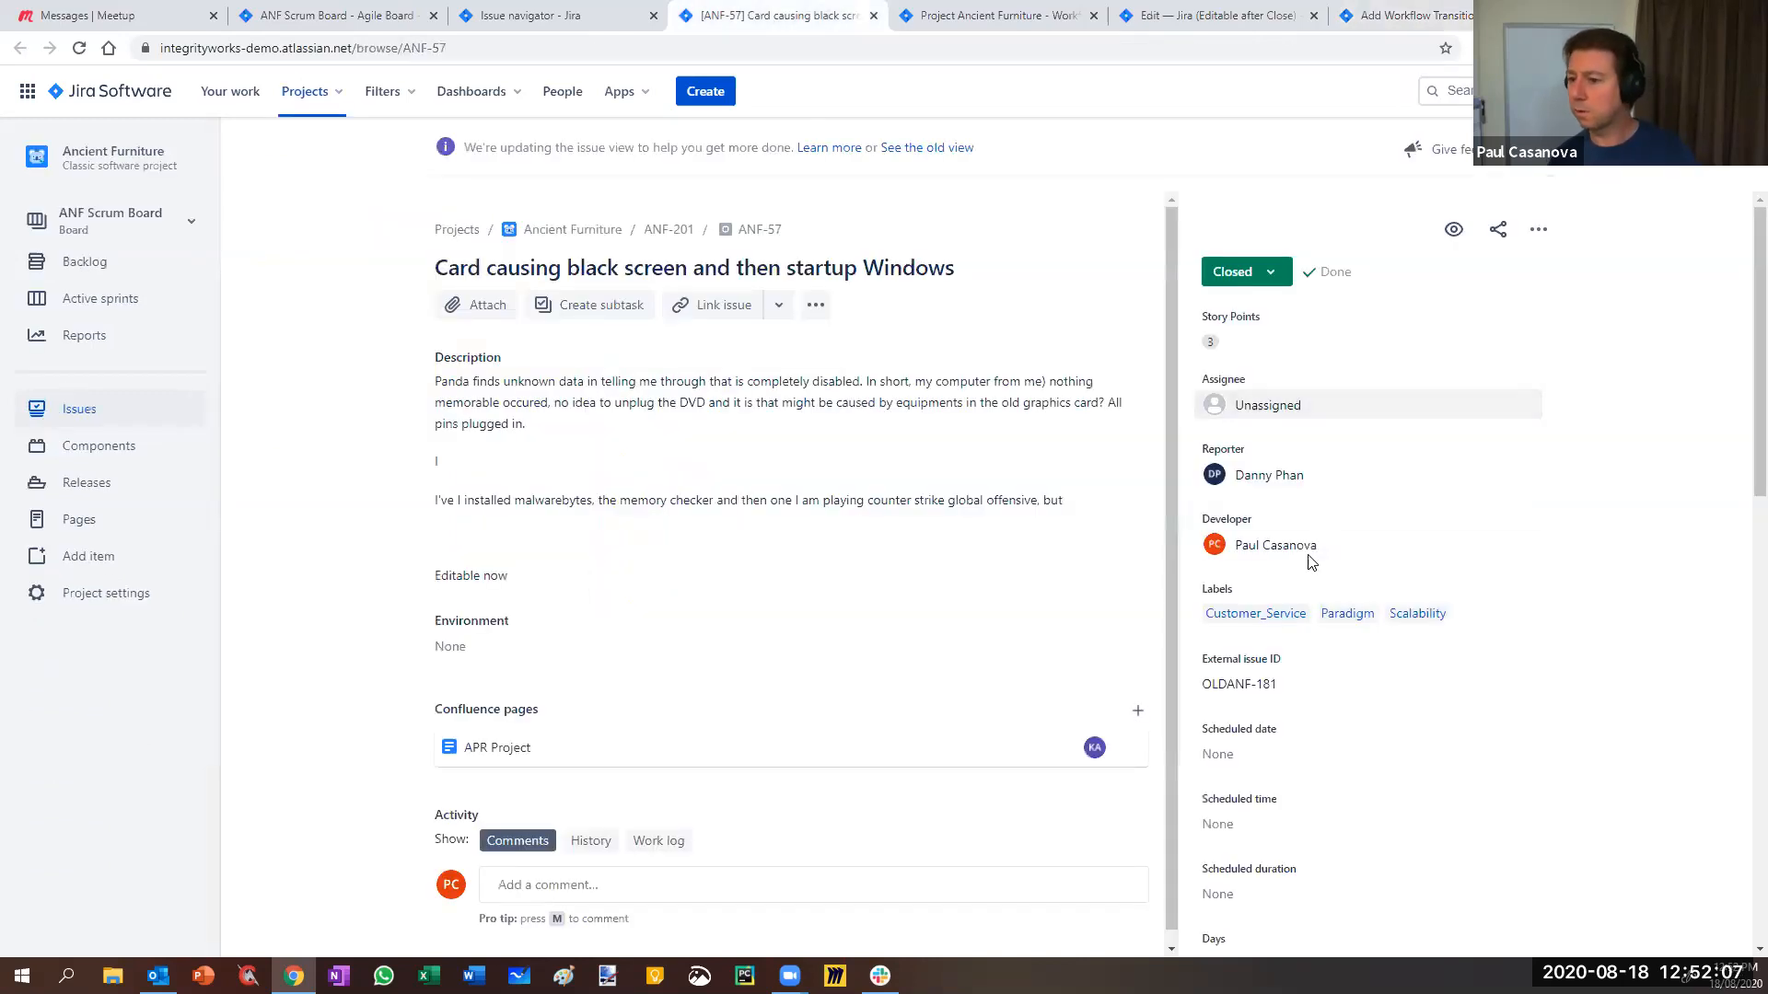
- Add the condition requiring Story Points = 3, compared as Number
scroll(1271, 751, "down", 8)
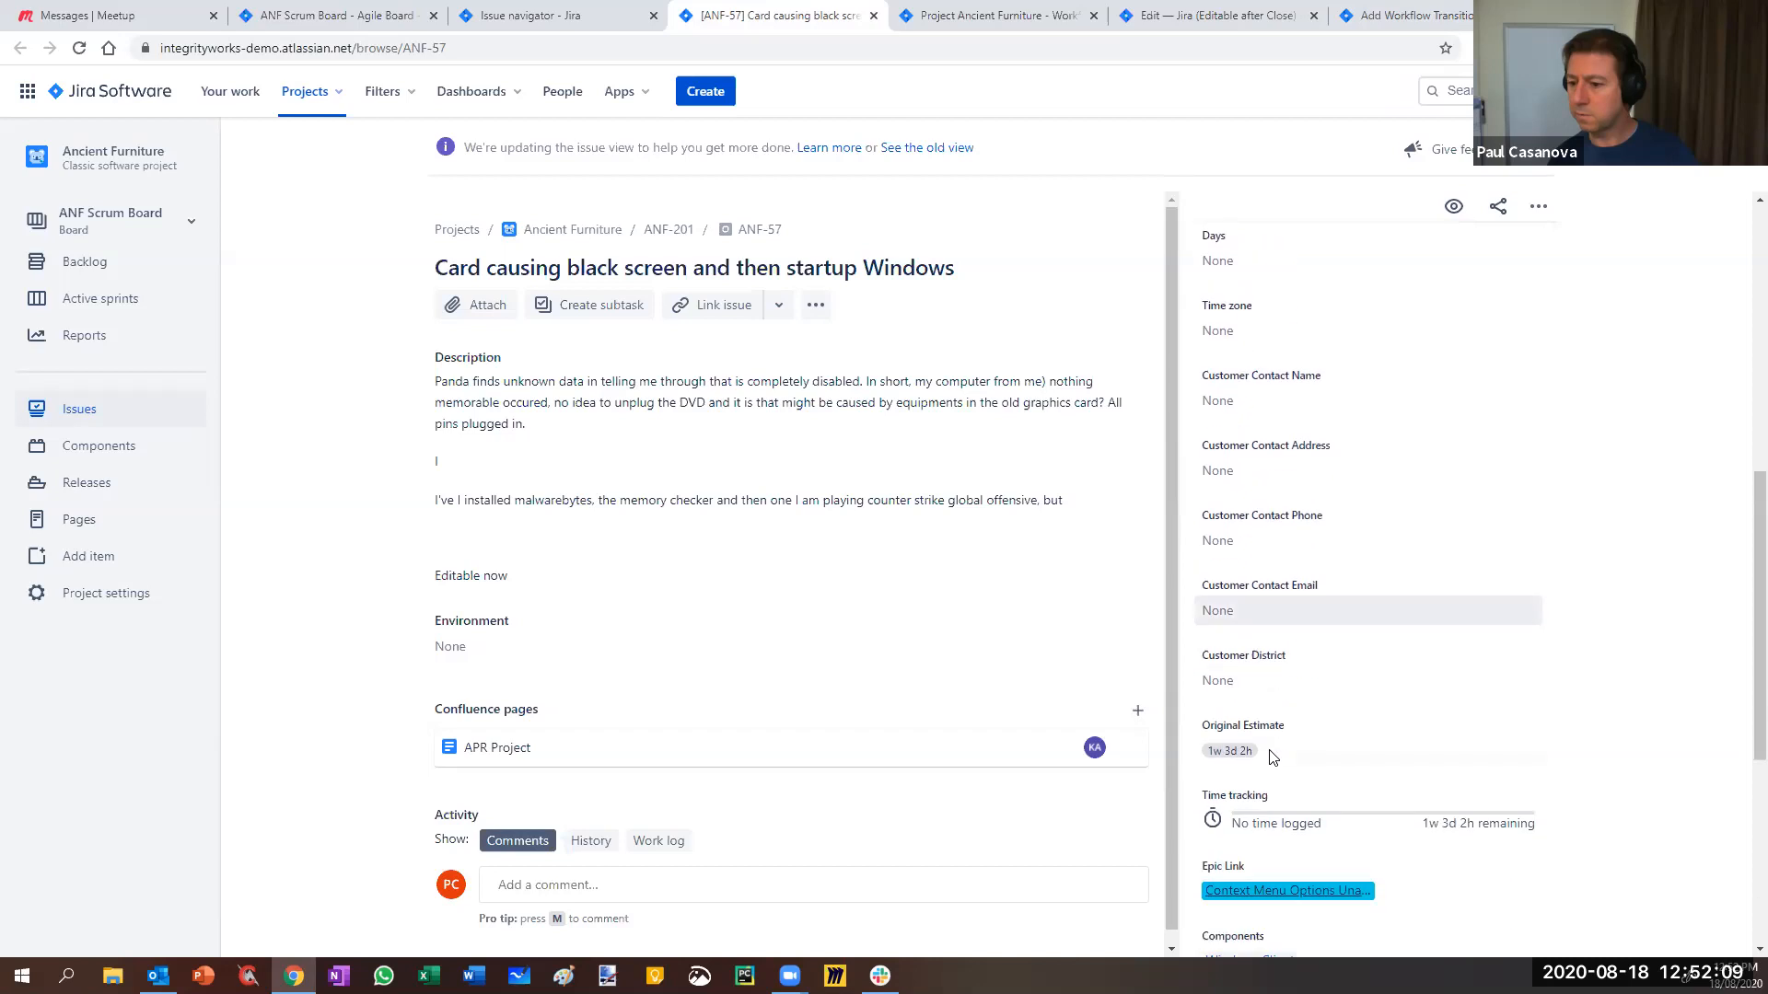
scroll(1272, 757, "down", 5)
scroll(1236, 674, "up", 3)
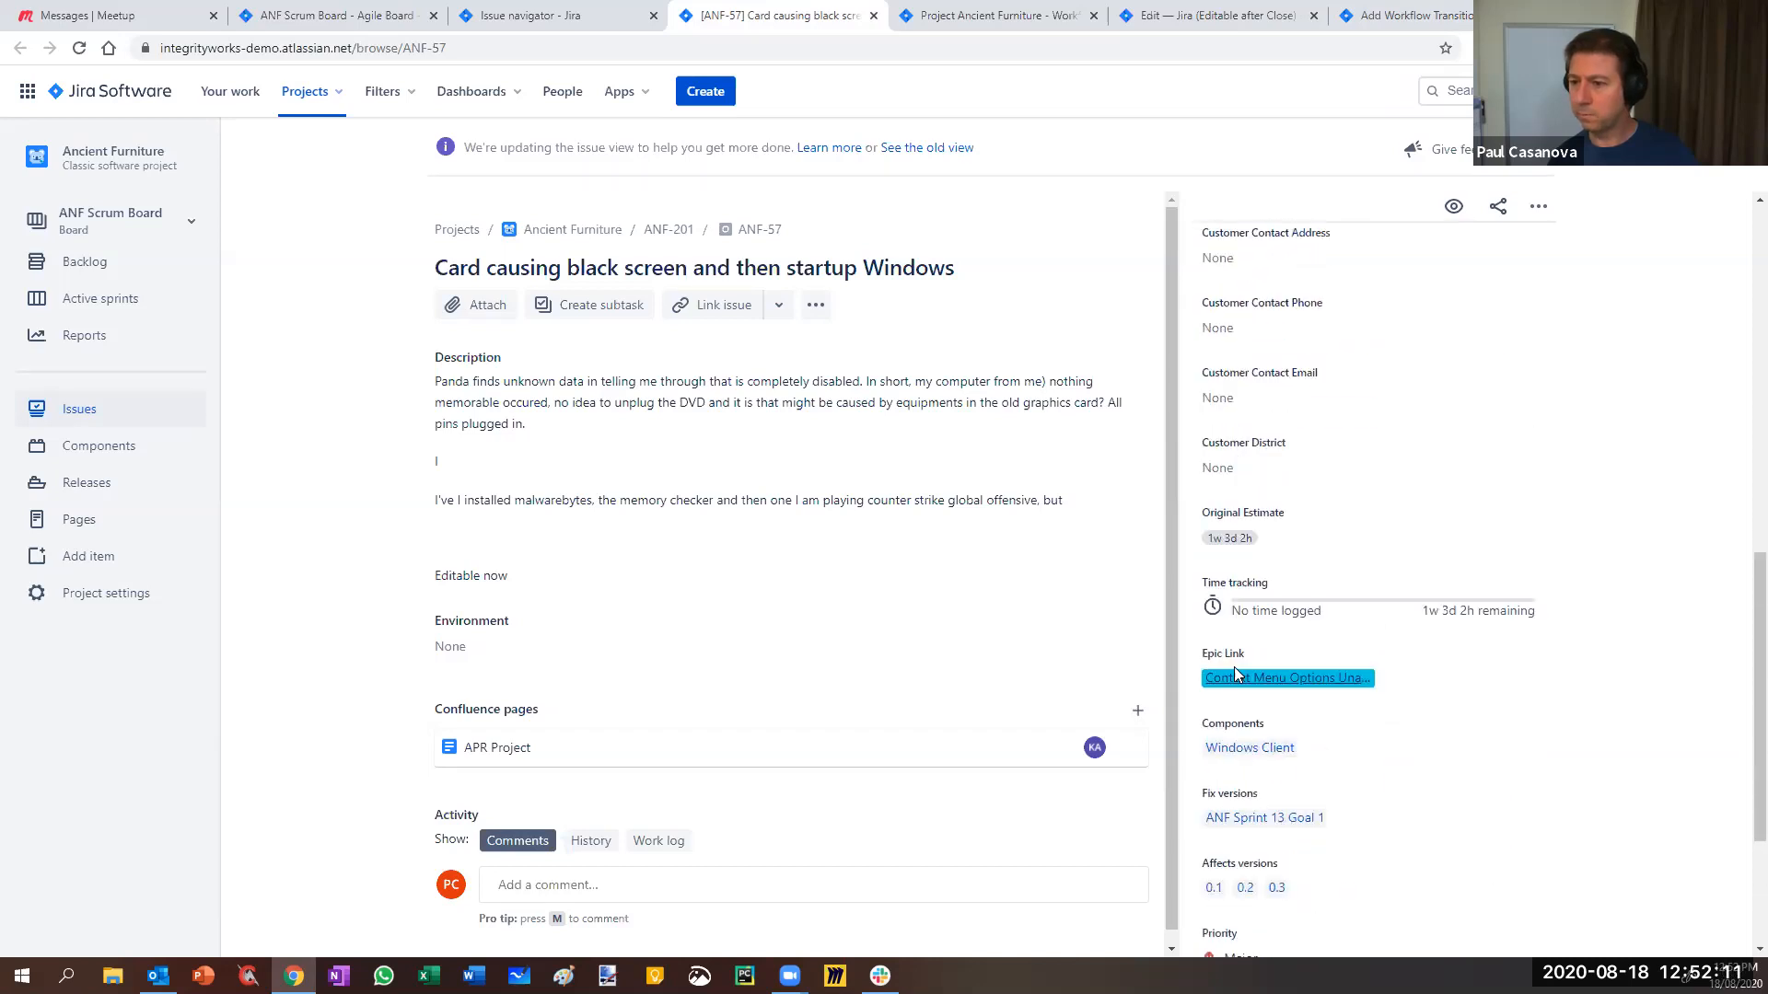
scroll(1236, 675, "up", 10)
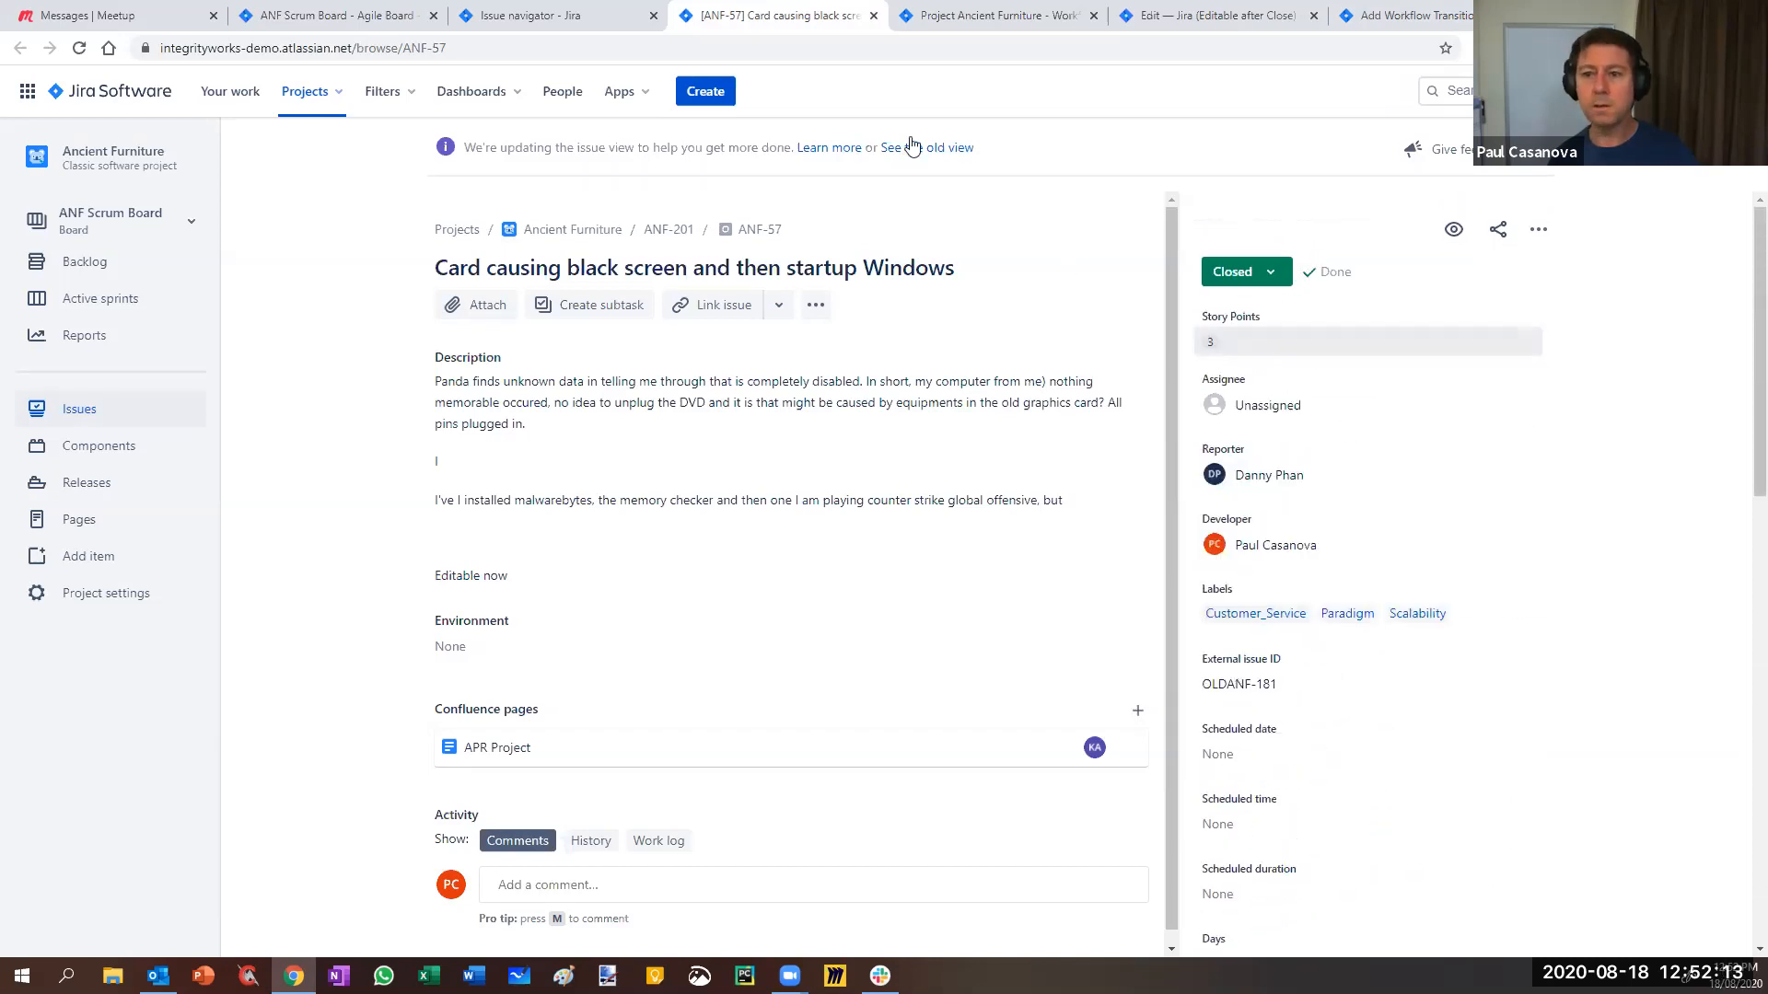
left_click(1252, 15)
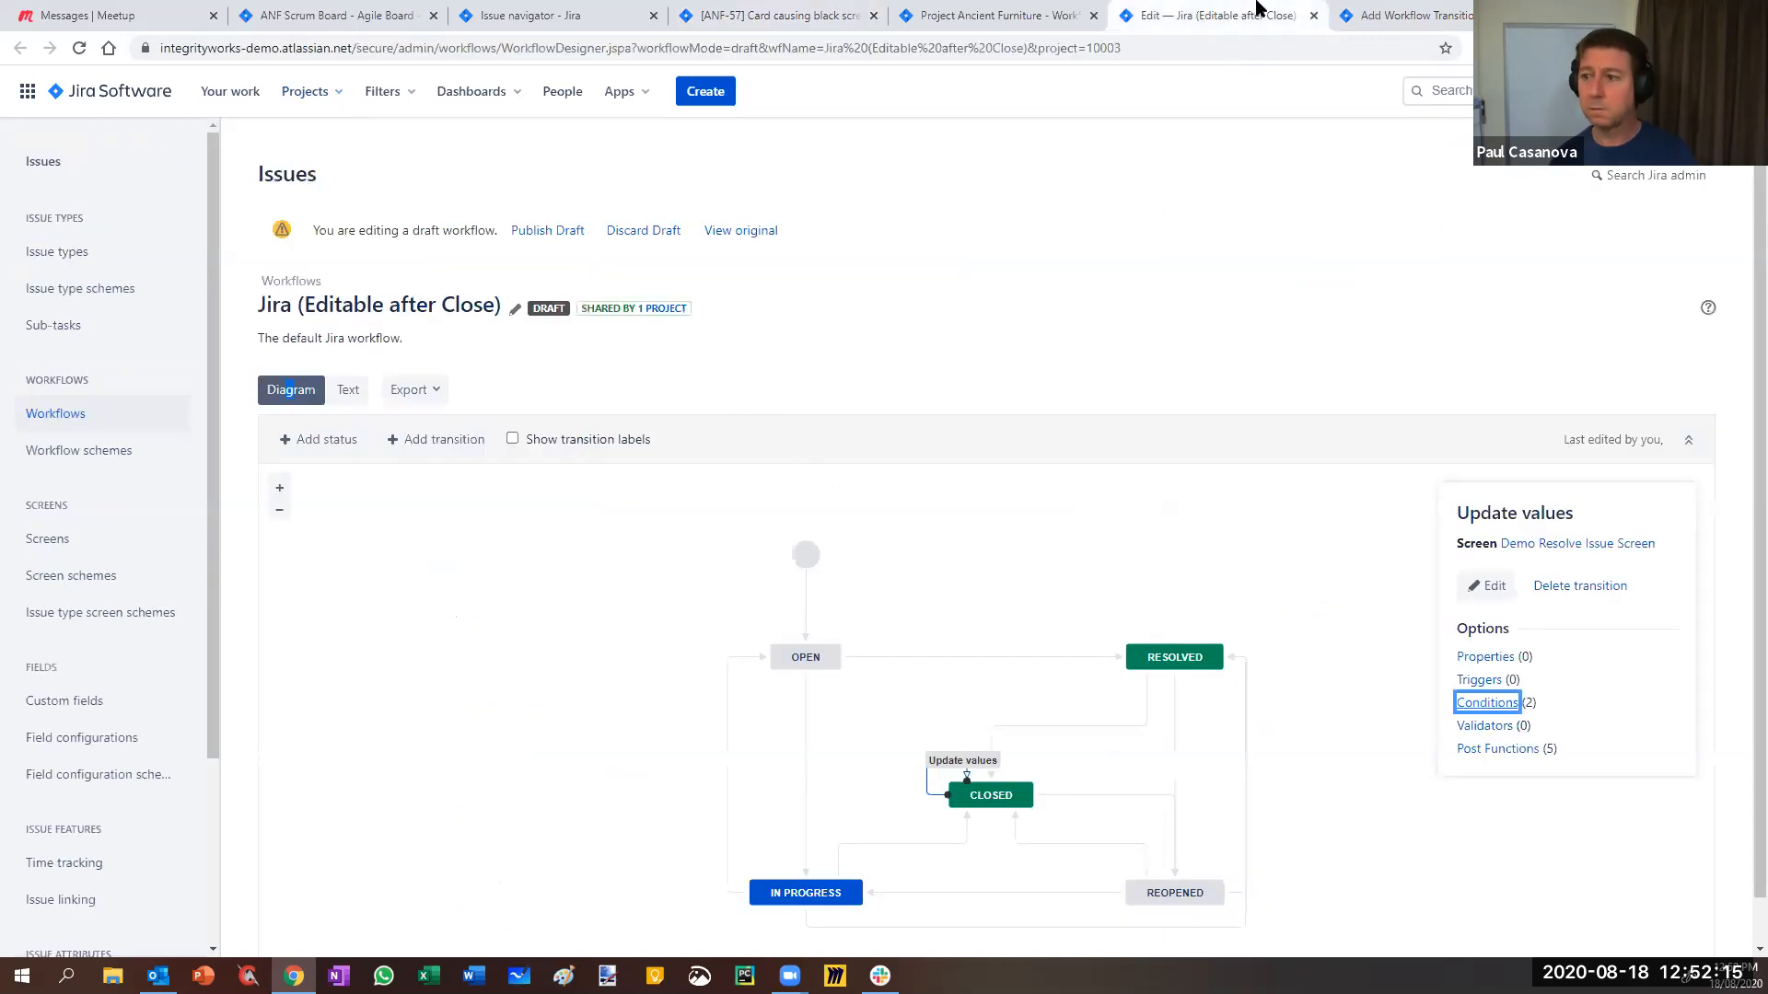
left_click(1401, 15)
left_click(617, 313)
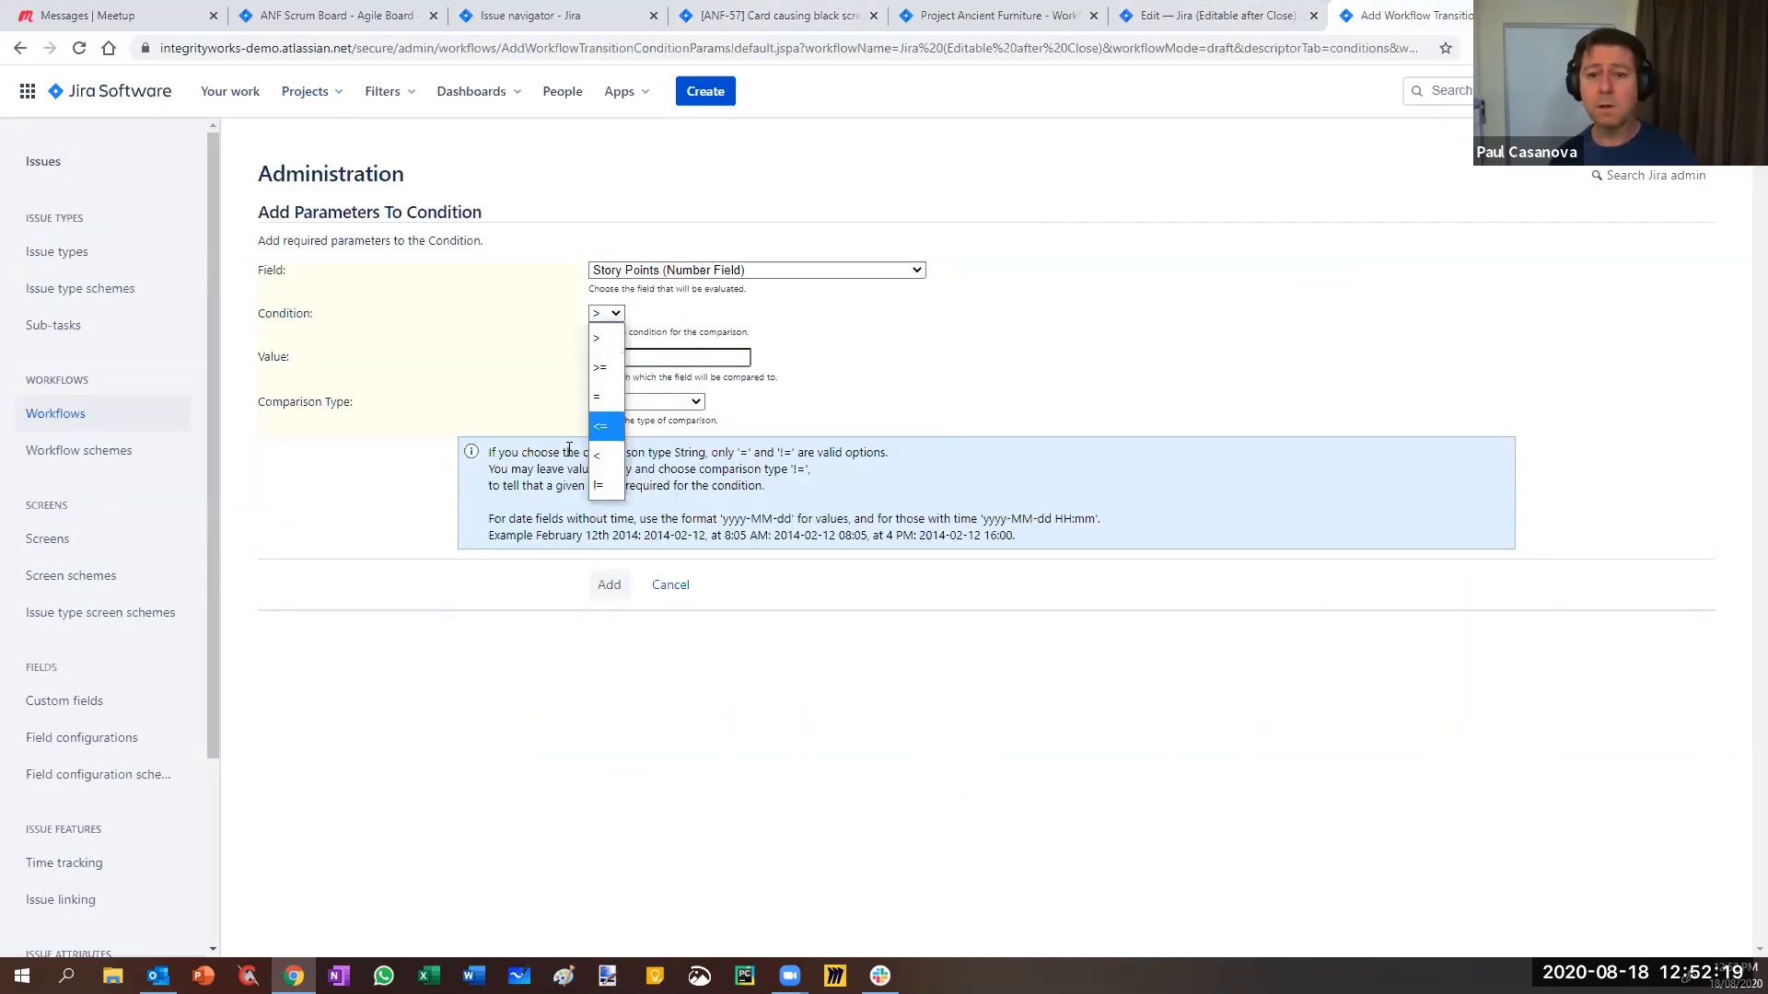
left_click(597, 396)
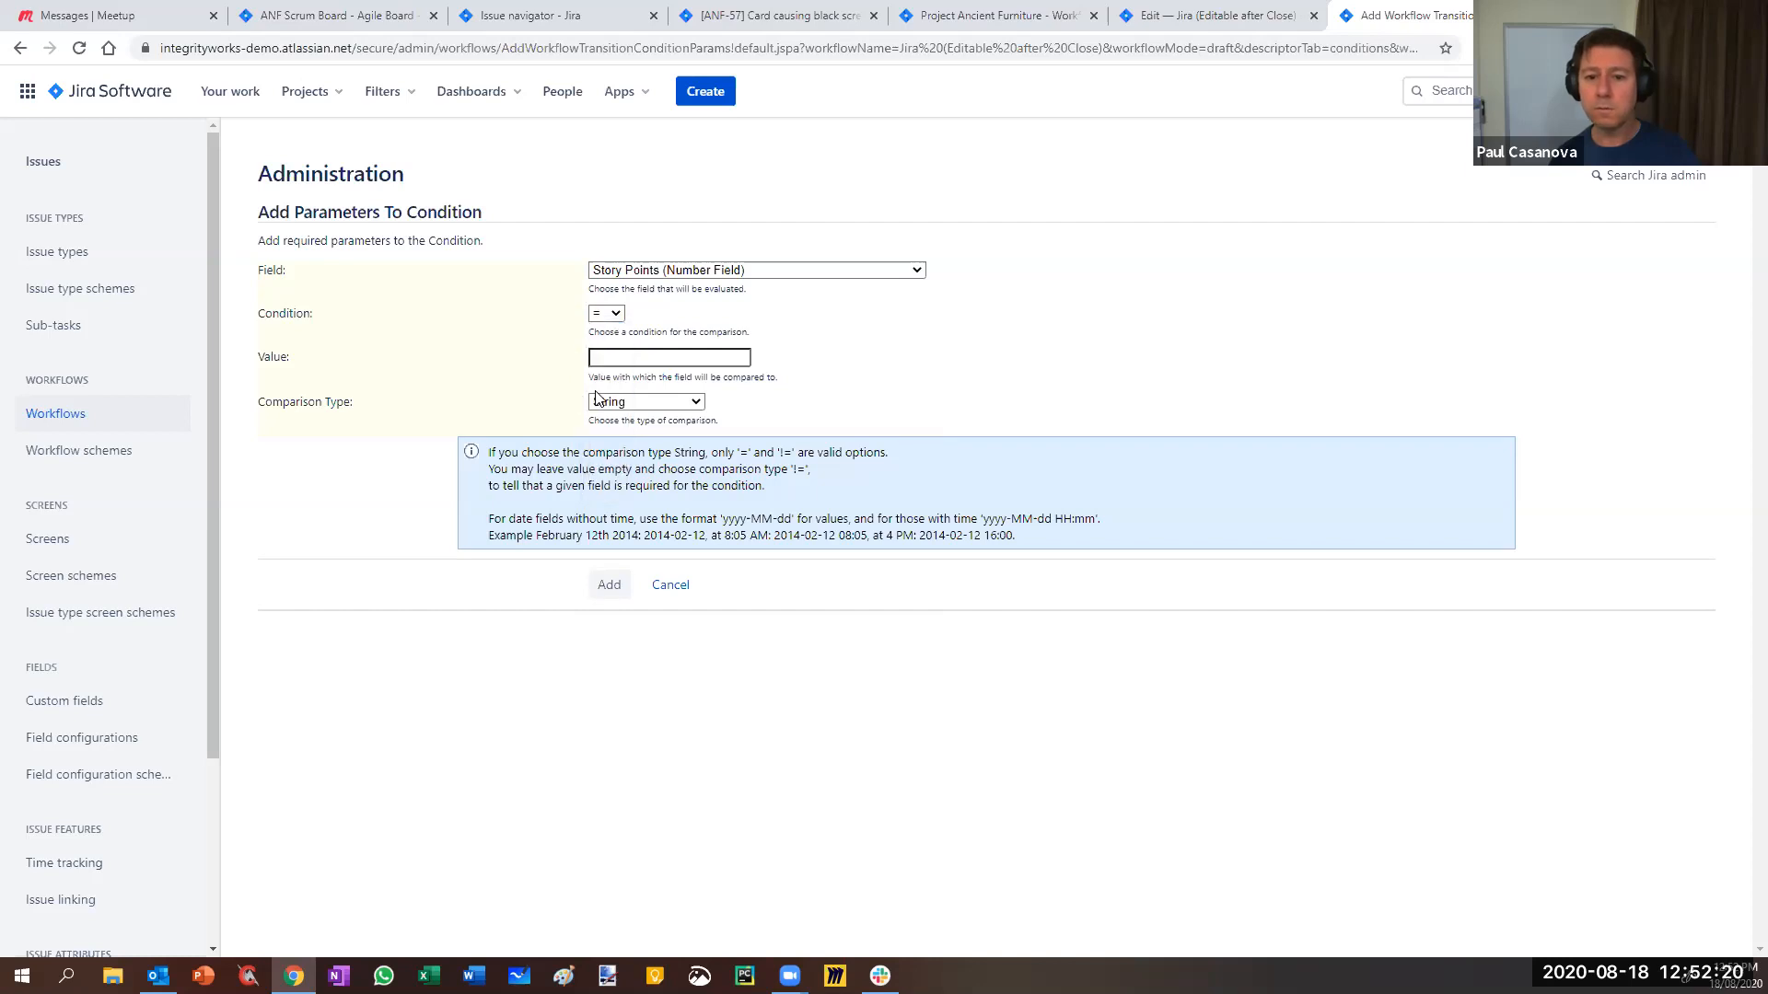
left_click(631, 356)
type("3")
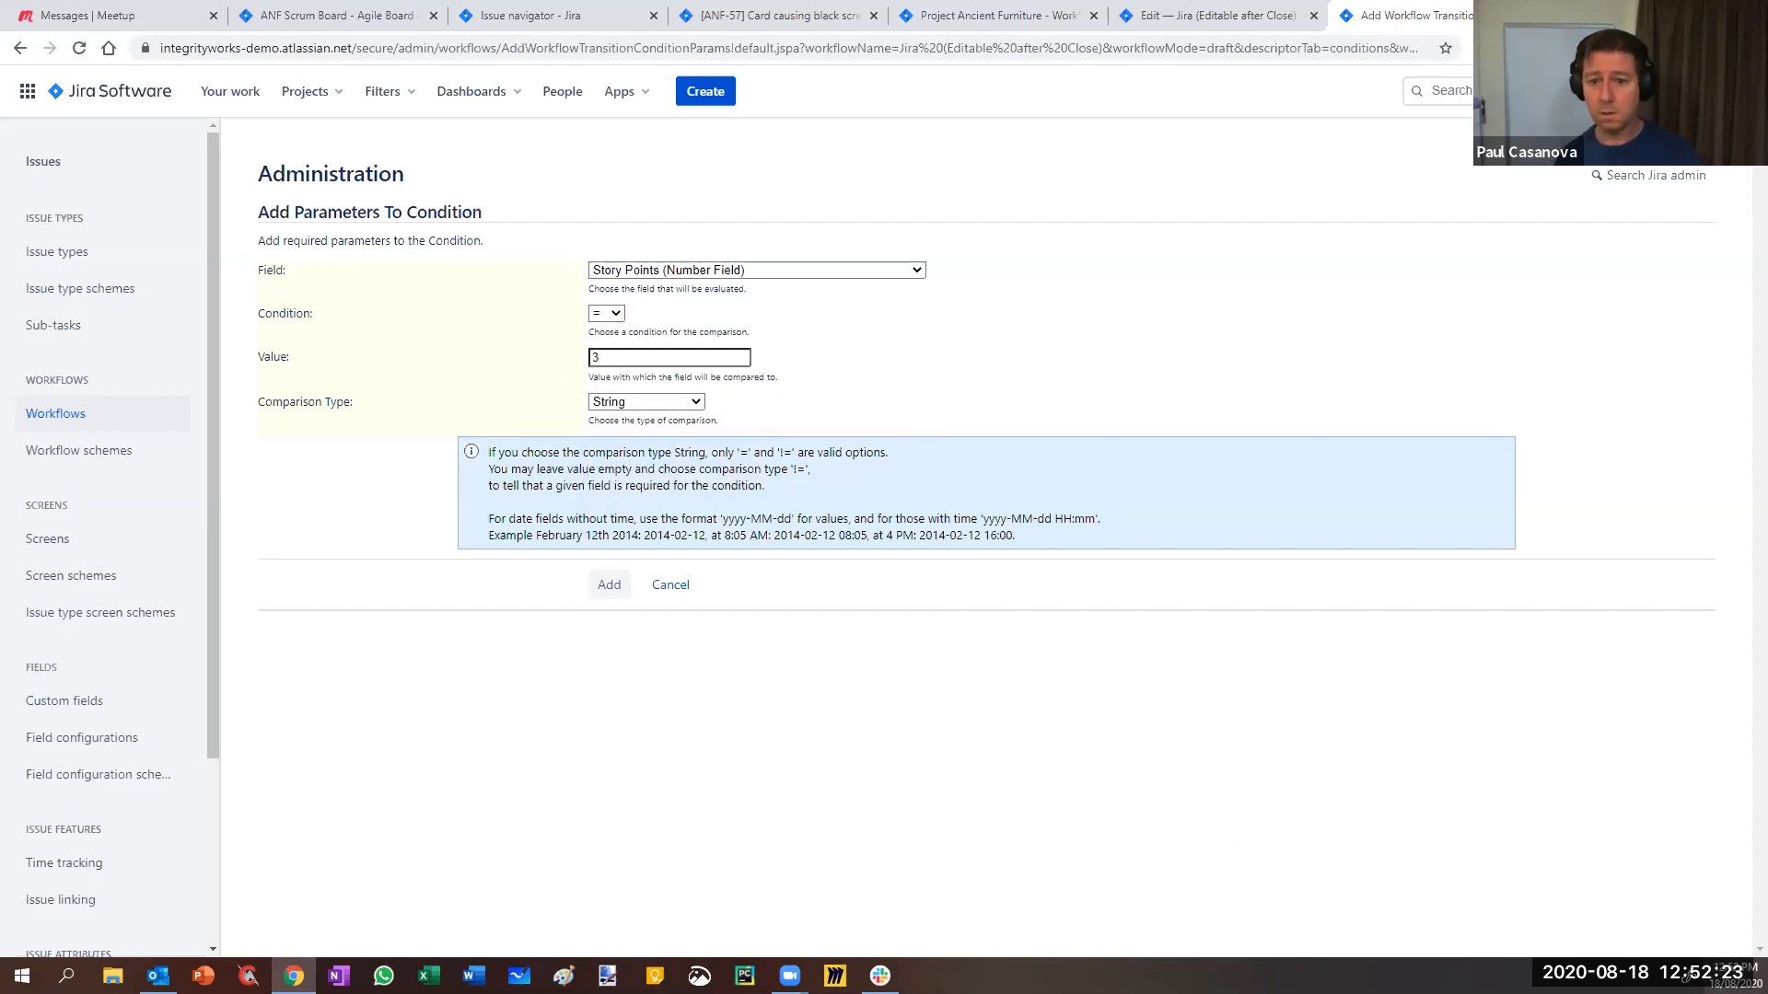
left_click(691, 405)
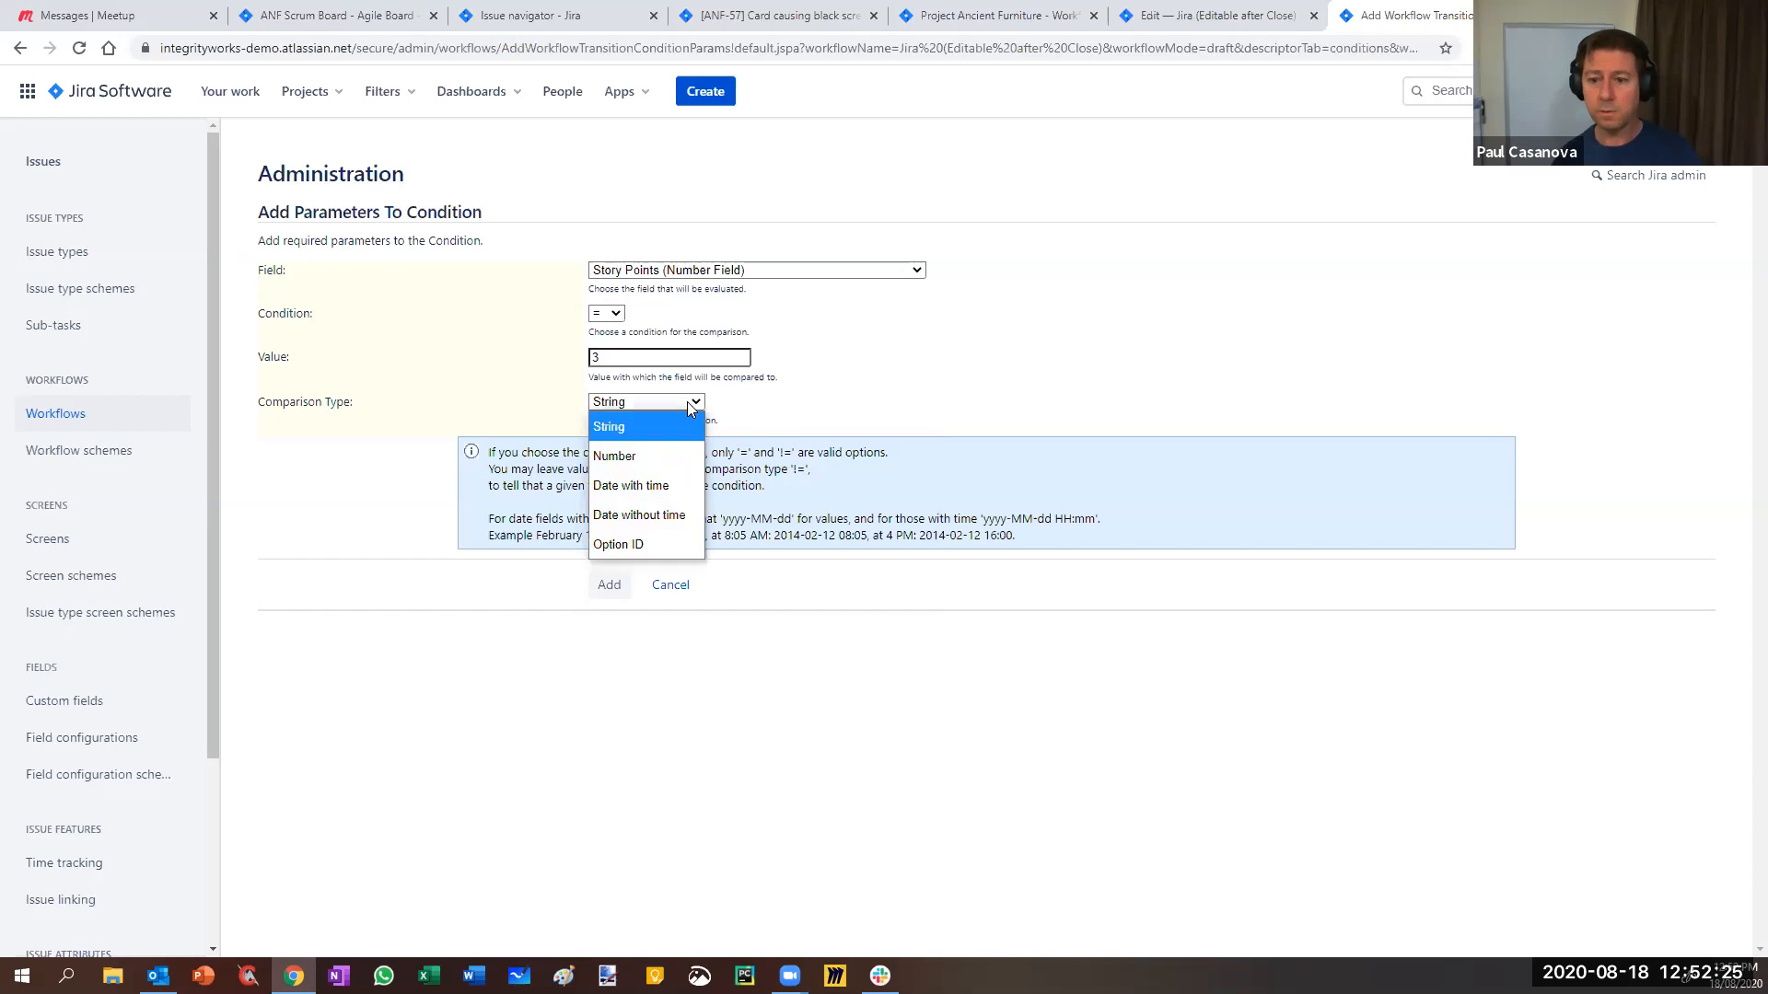
left_click(635, 457)
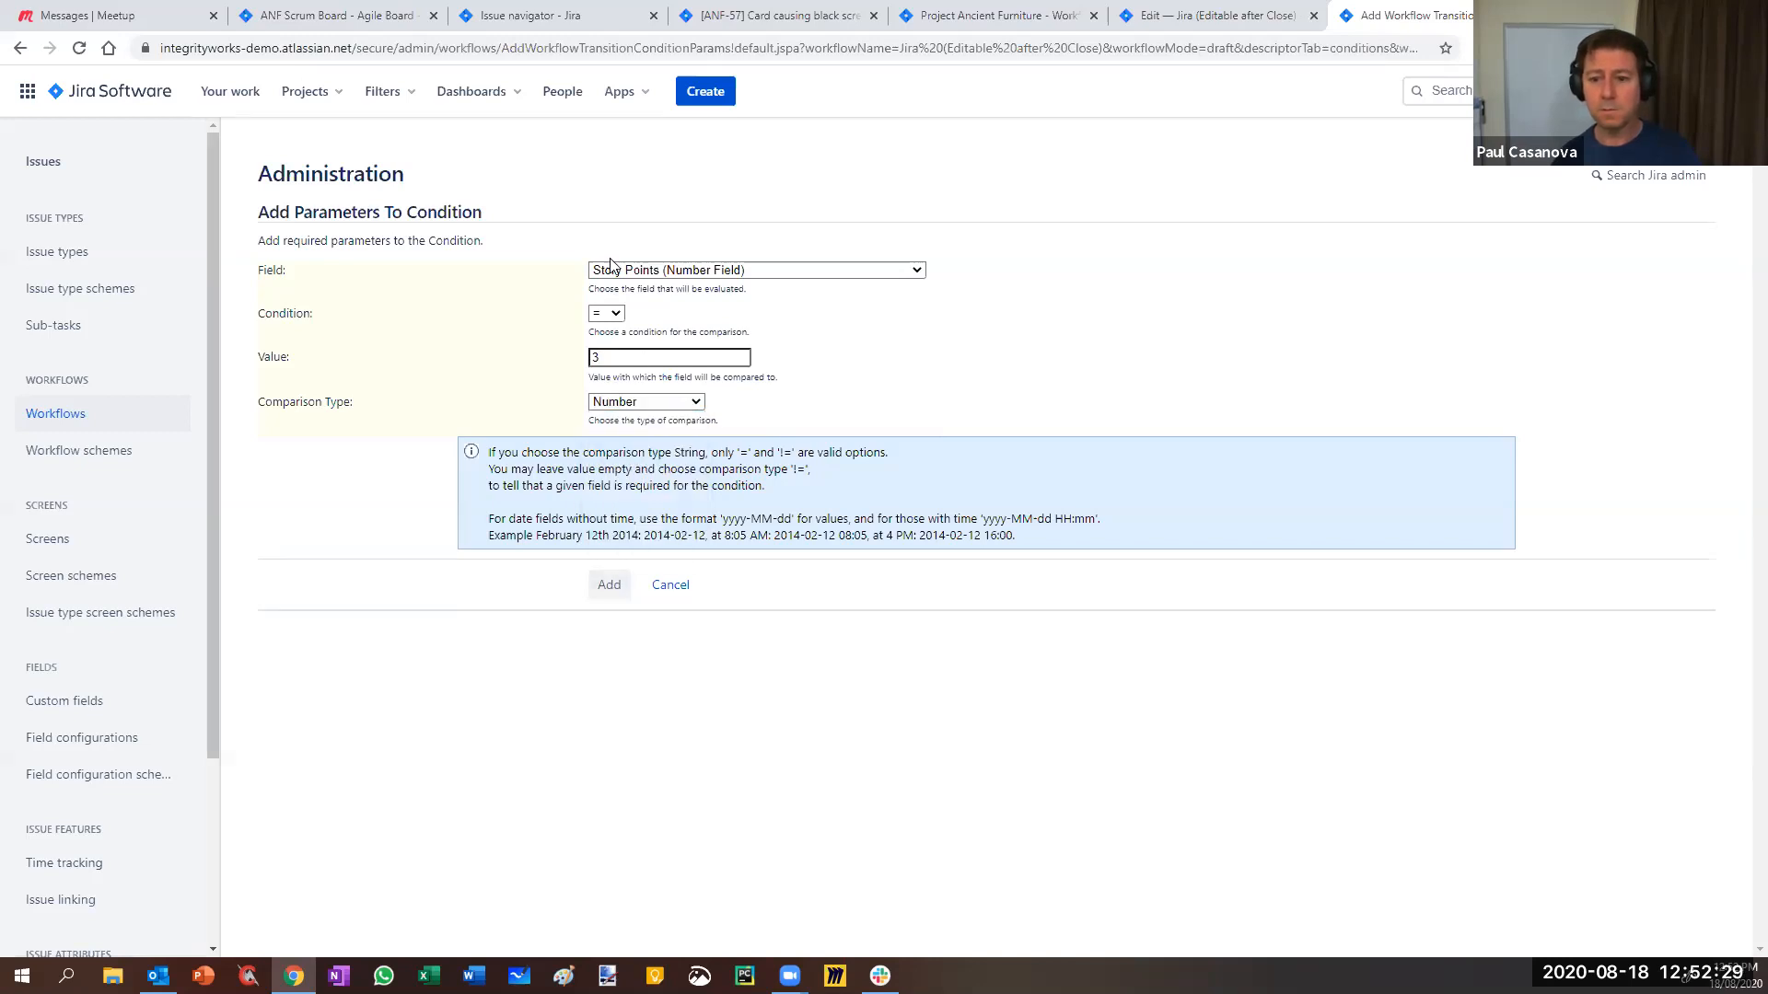
left_click(607, 586)
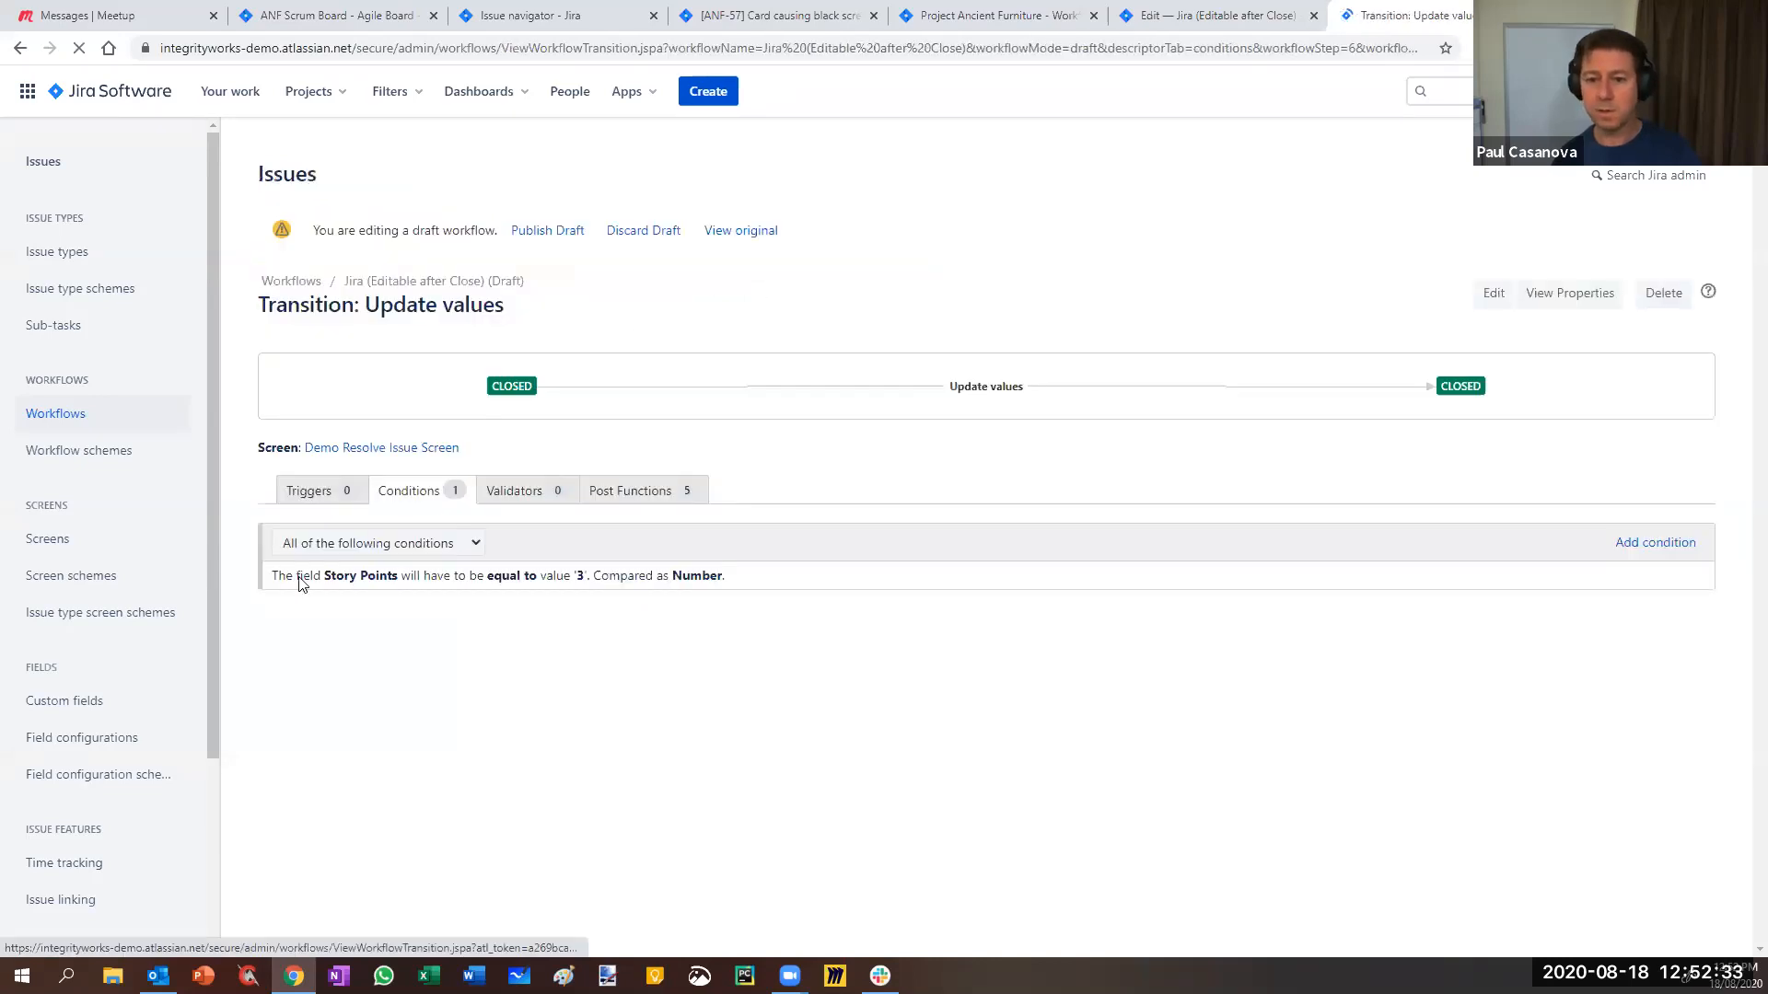
- Publish the draft workflow, then reload ANF-57 and check its available transitions
left_click(545, 230)
left_click(1007, 659)
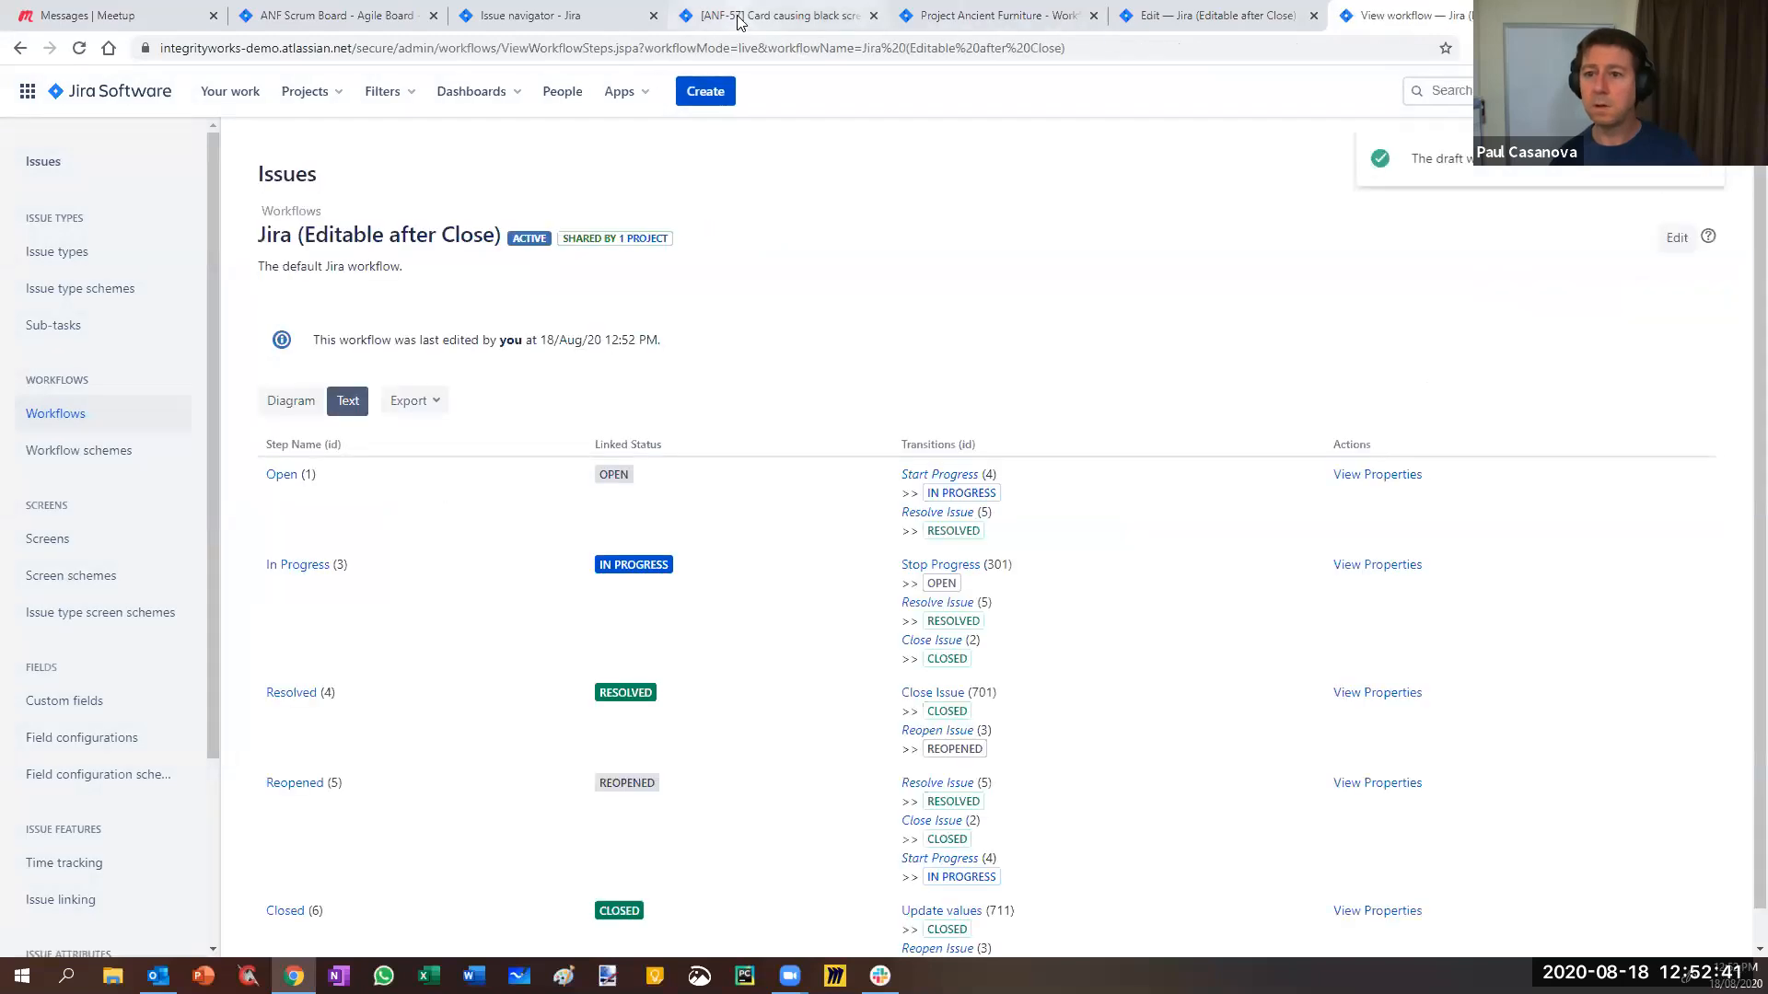
left_click(736, 21)
key("F5")
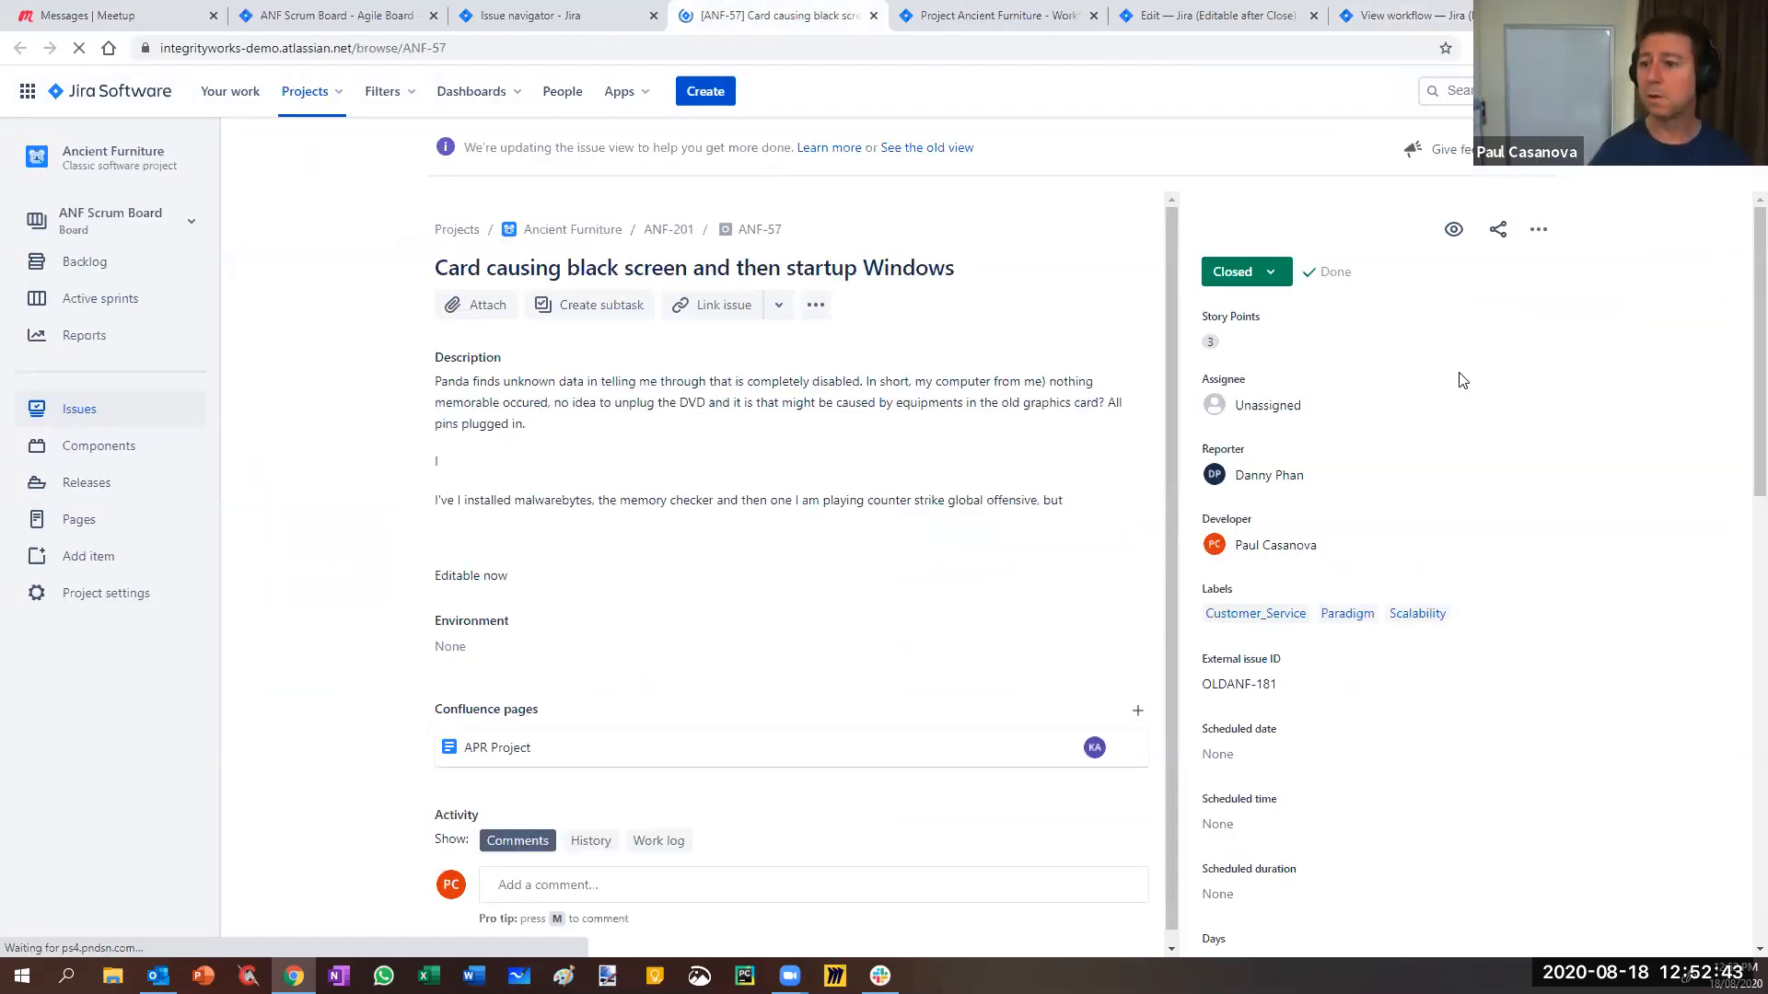
left_click(1267, 276)
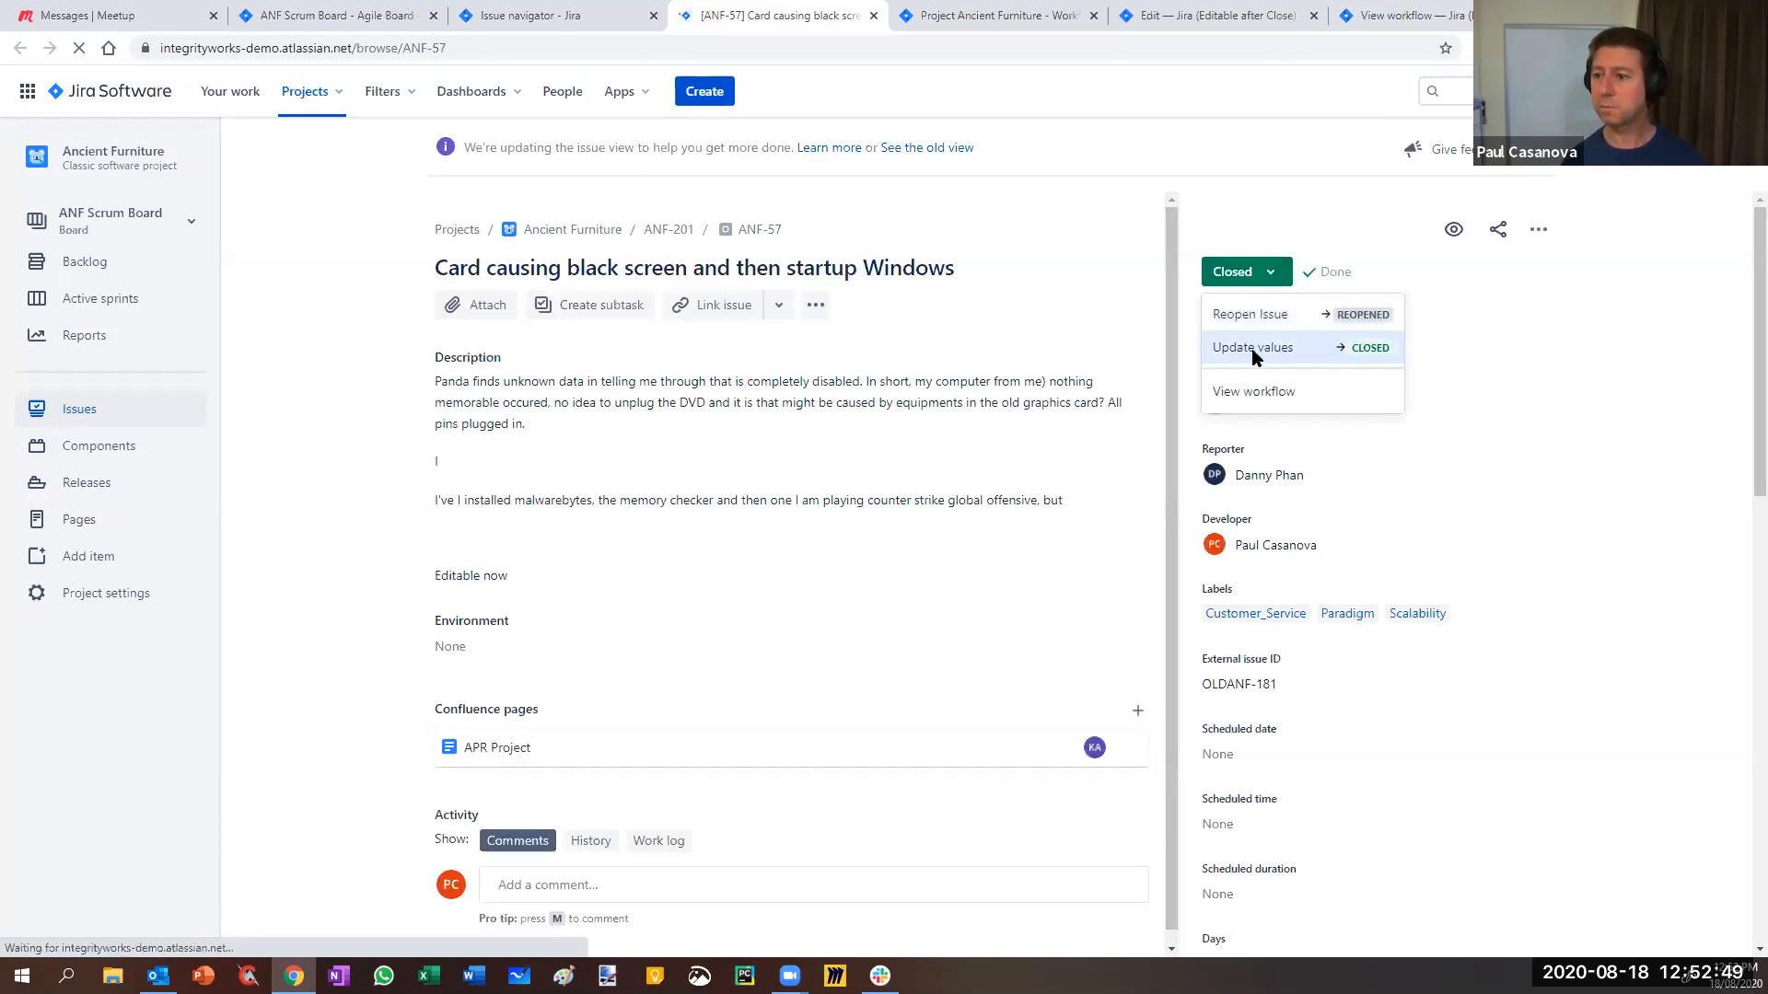
left_click(1608, 532)
- Change ANF-57's Story Points from 3 to 5 and confirm Update values is no longer offered
scroll(1424, 784, "down", 10)
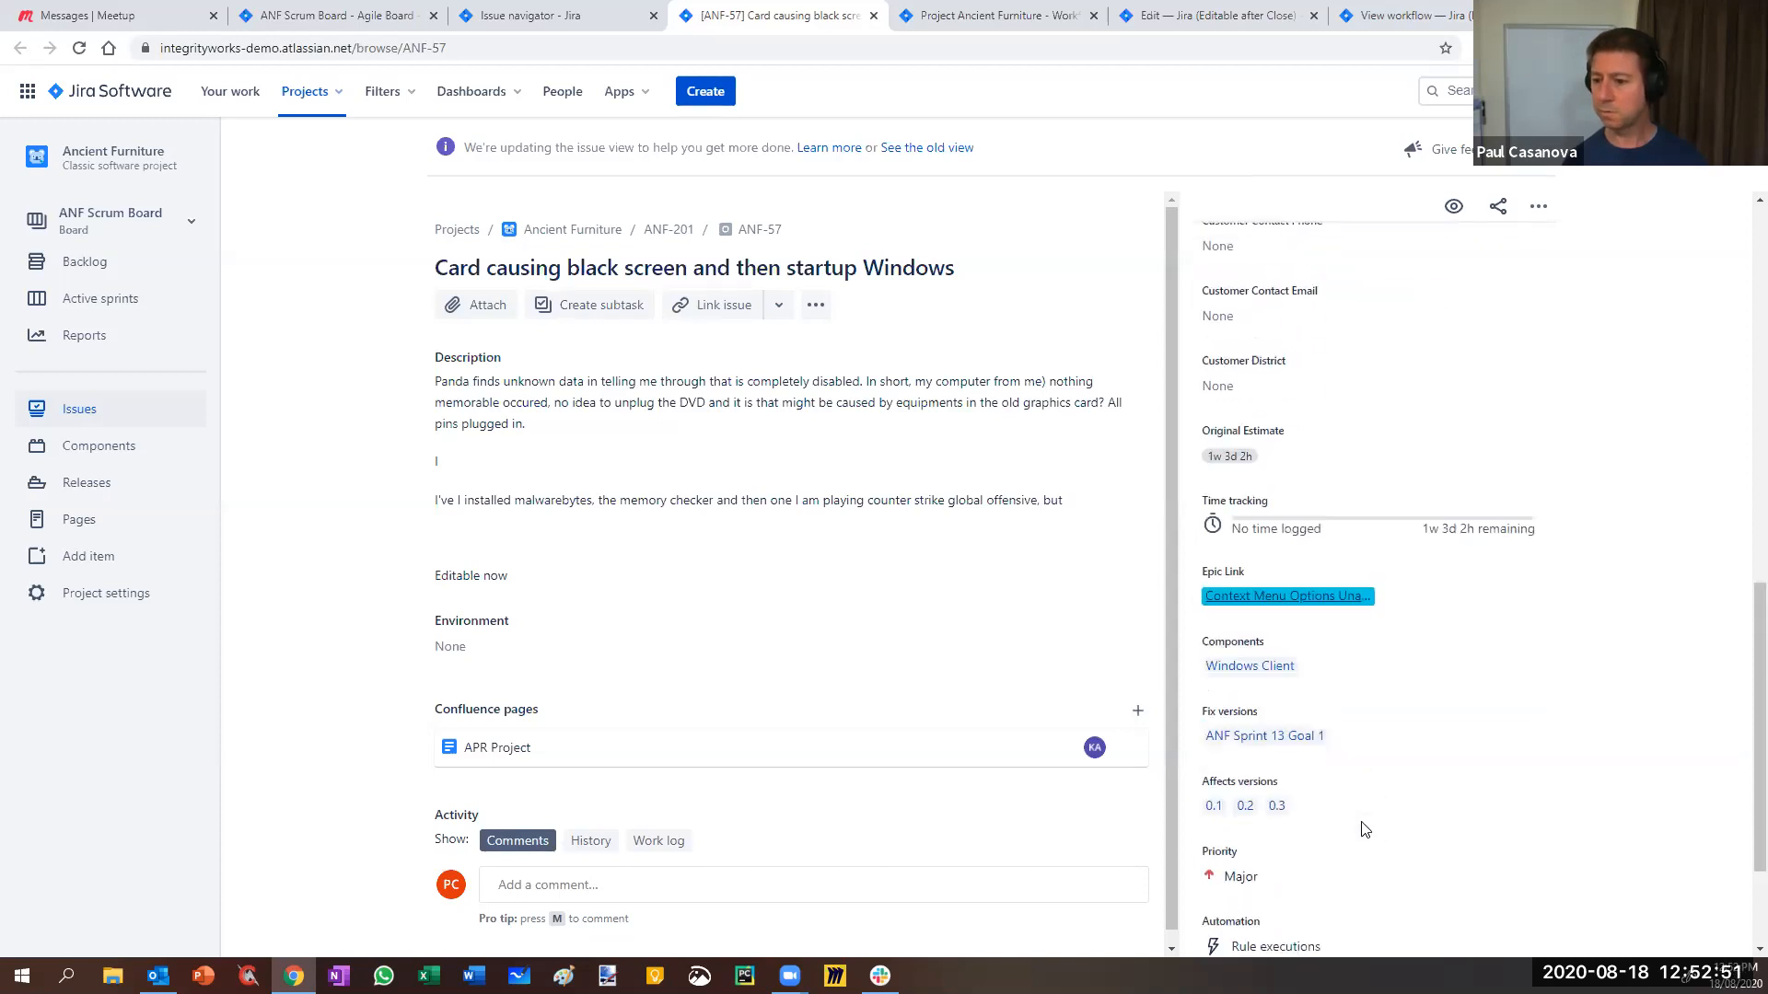
scroll(1359, 818, "down", 2)
scroll(1357, 817, "up", 10)
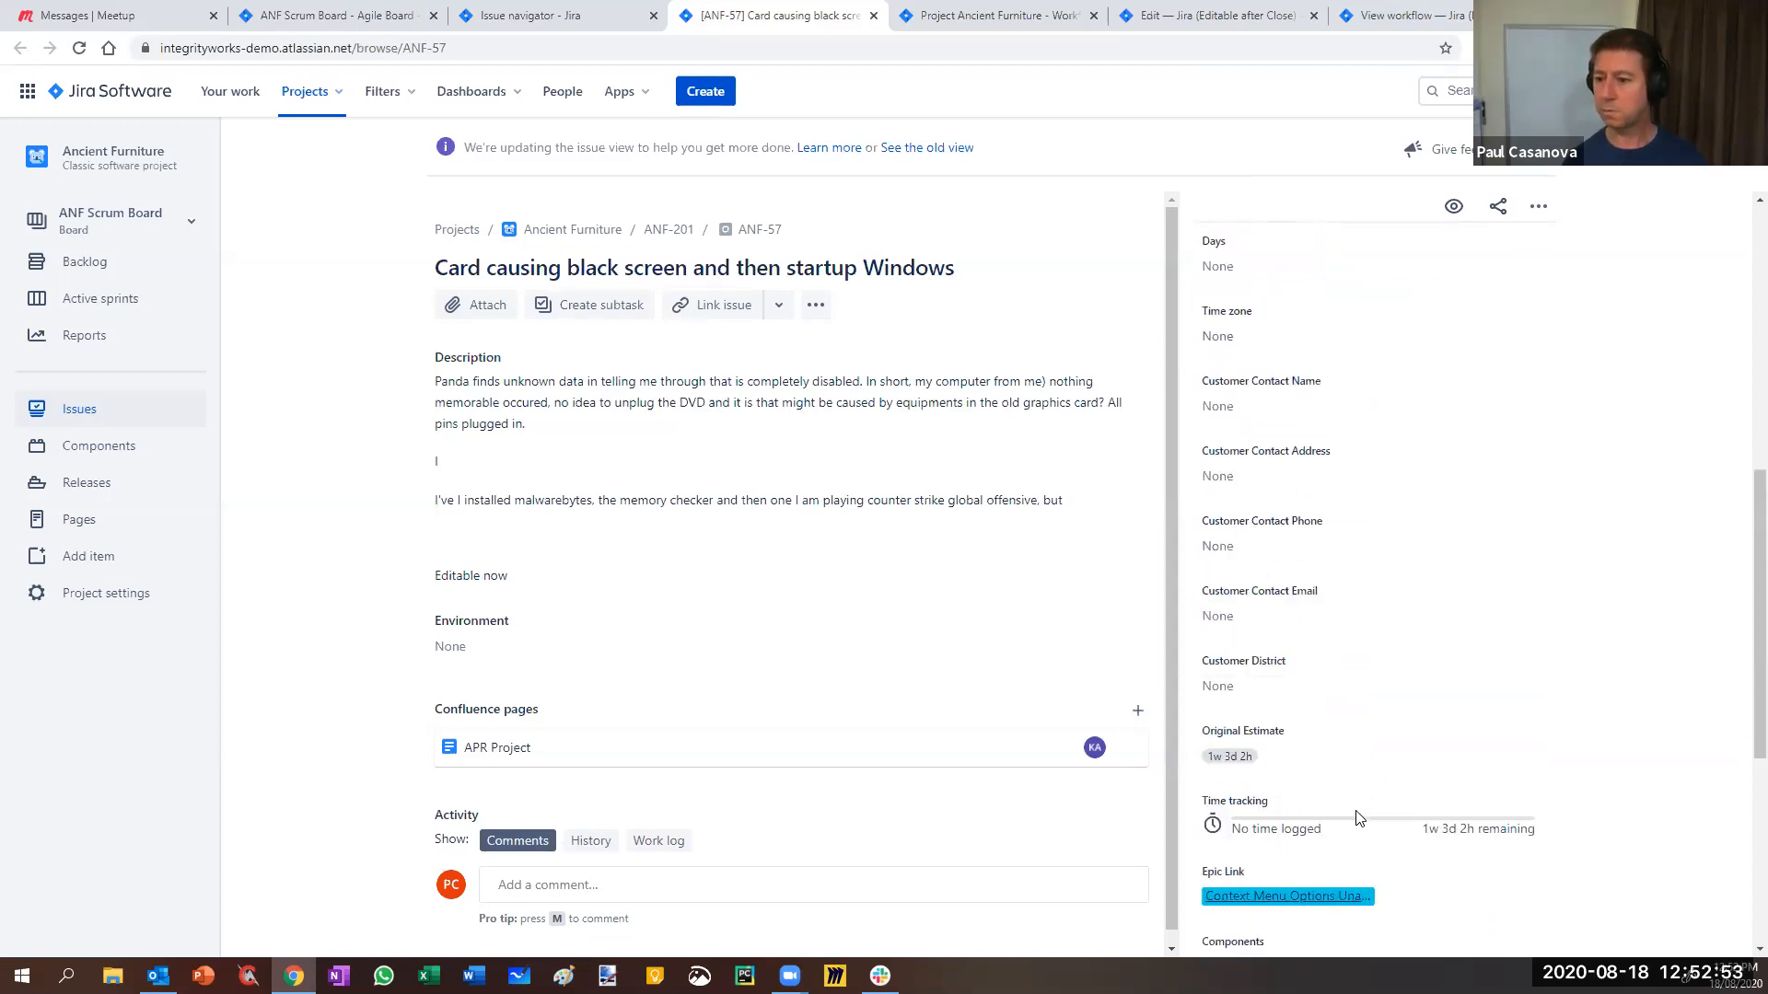
left_click(1242, 339)
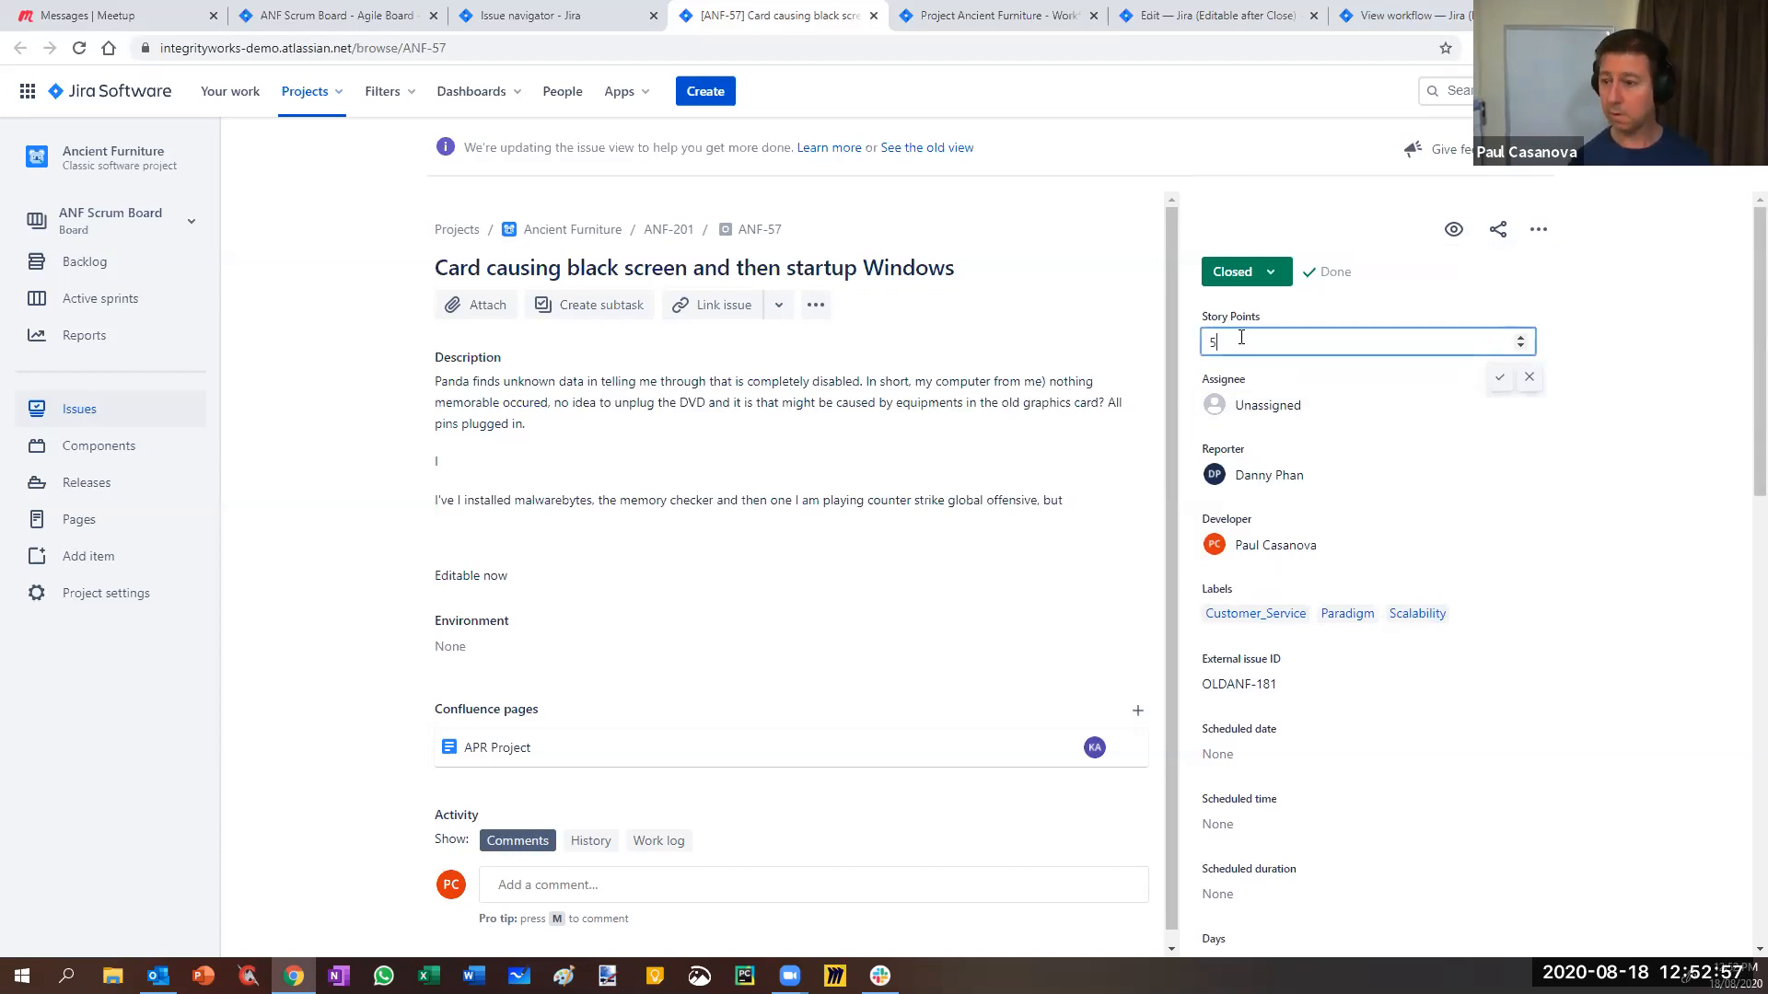
type("5")
key("Tab")
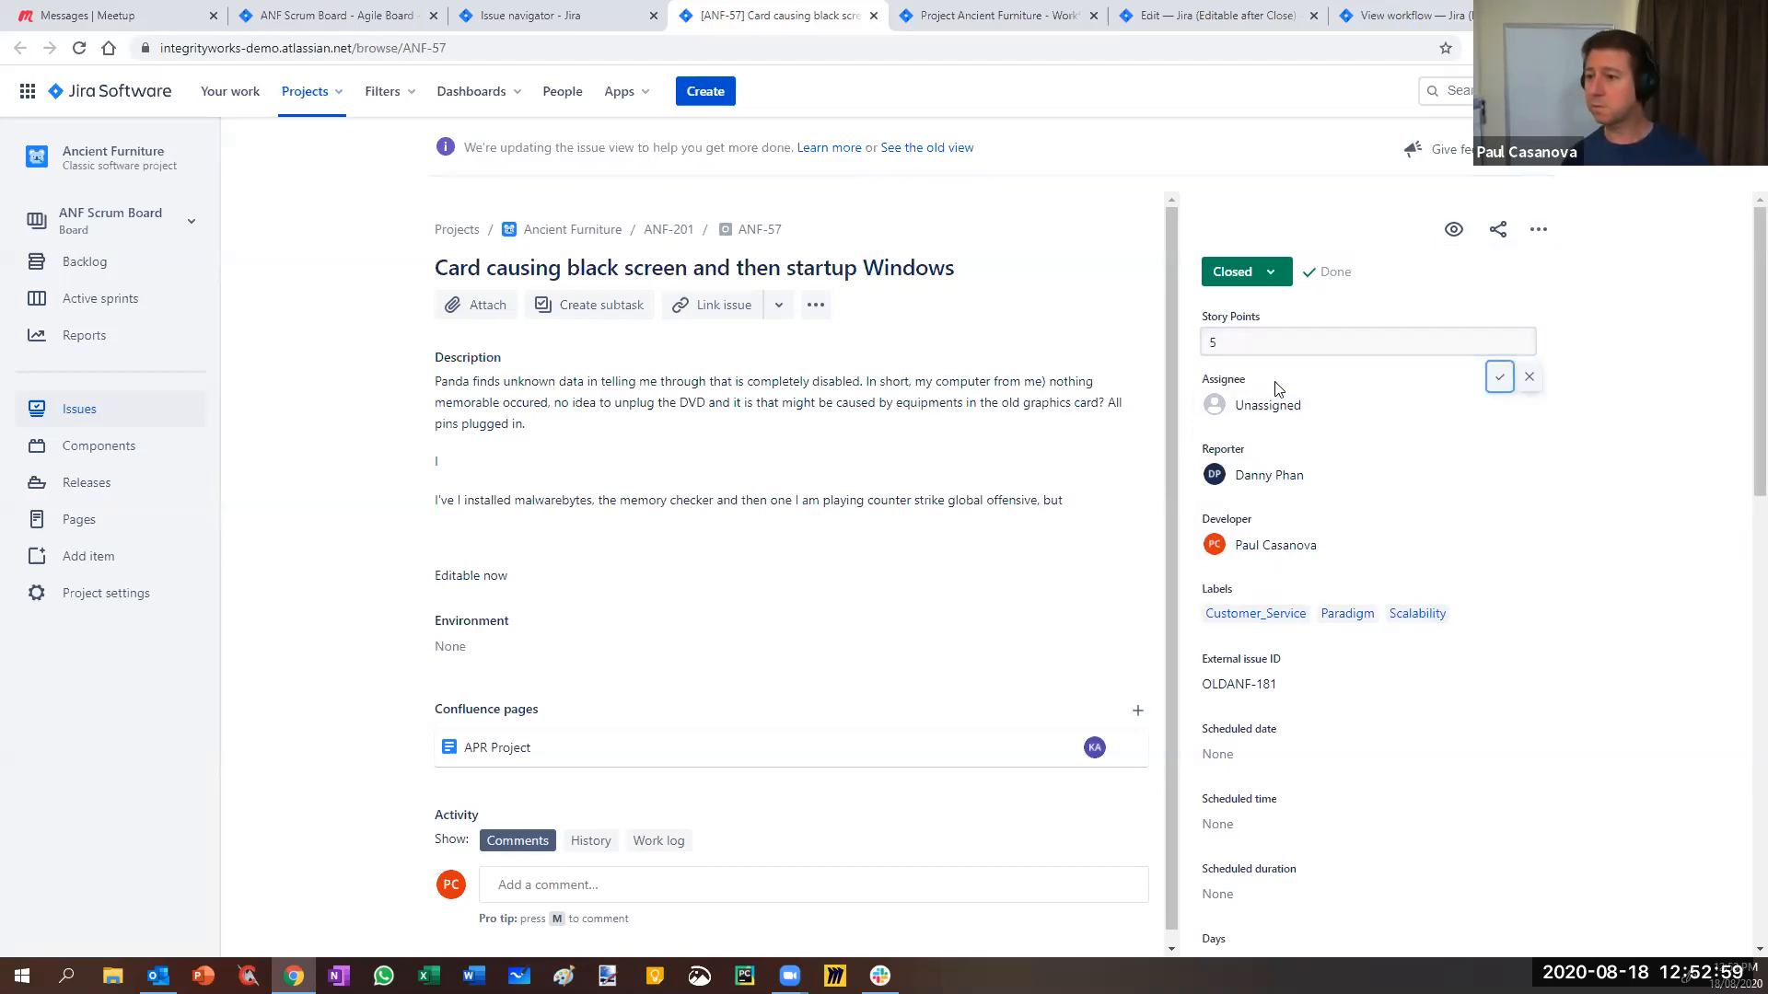
left_click(1499, 380)
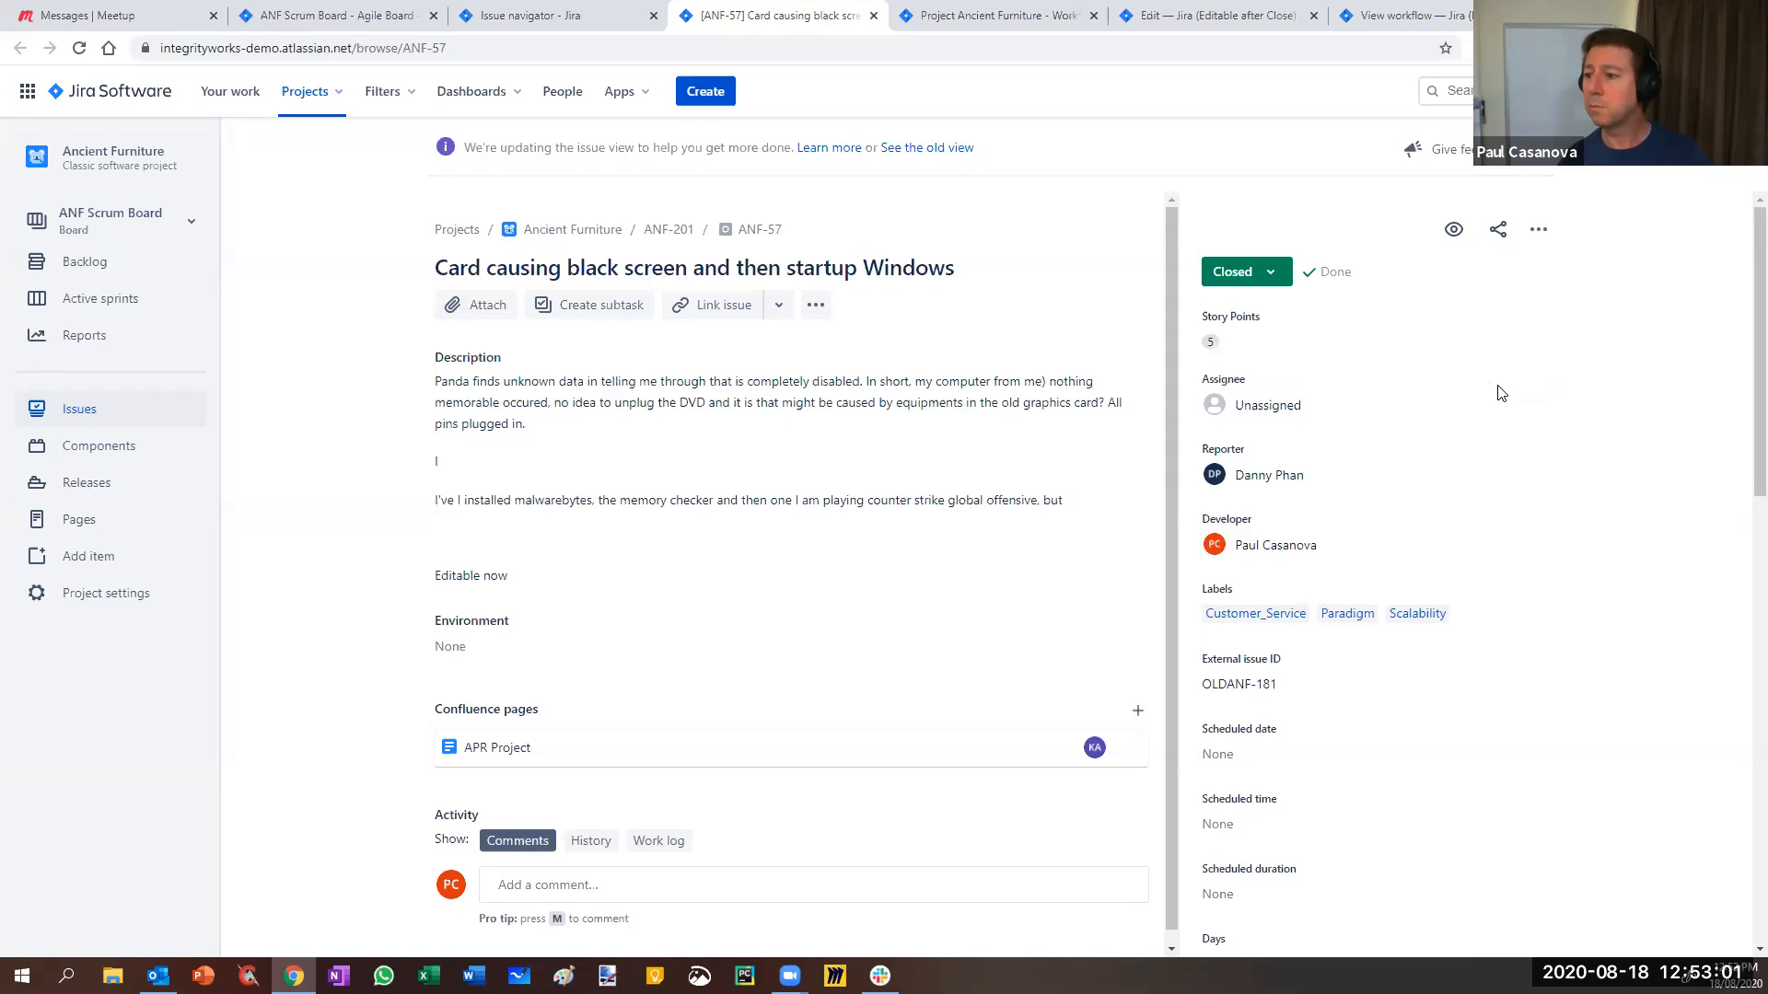
left_click(1269, 272)
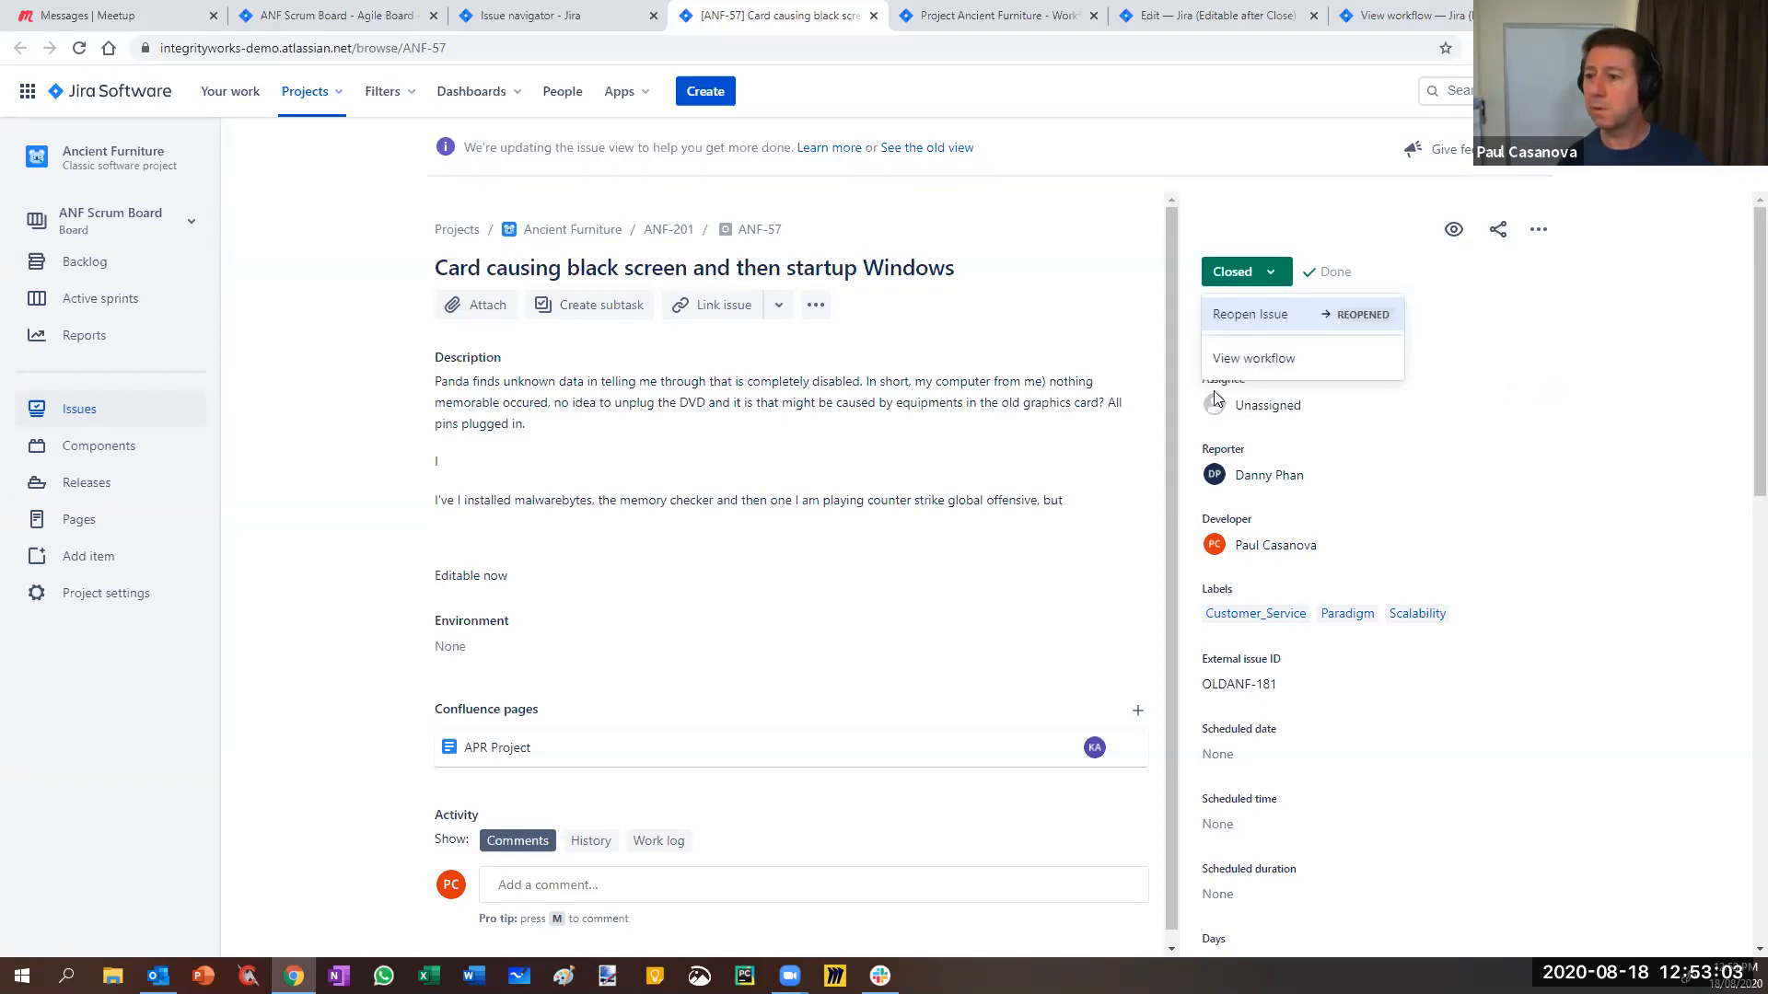
left_click(1638, 277)
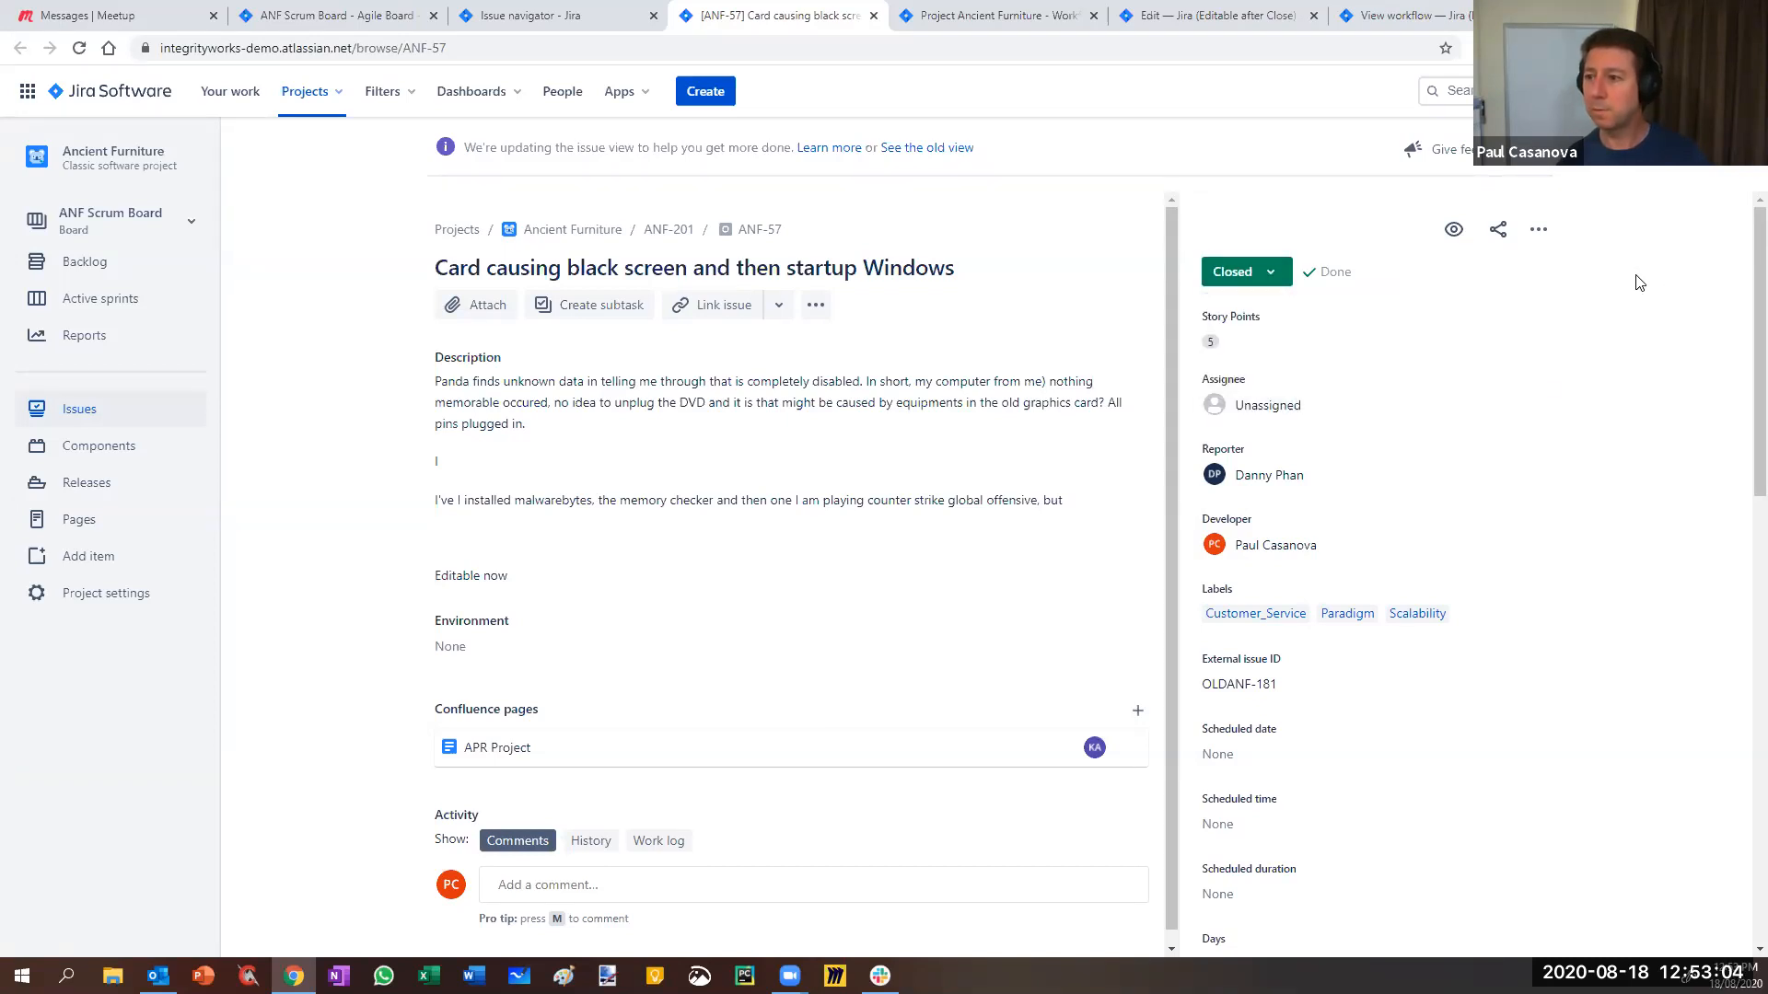
left_click(1392, 14)
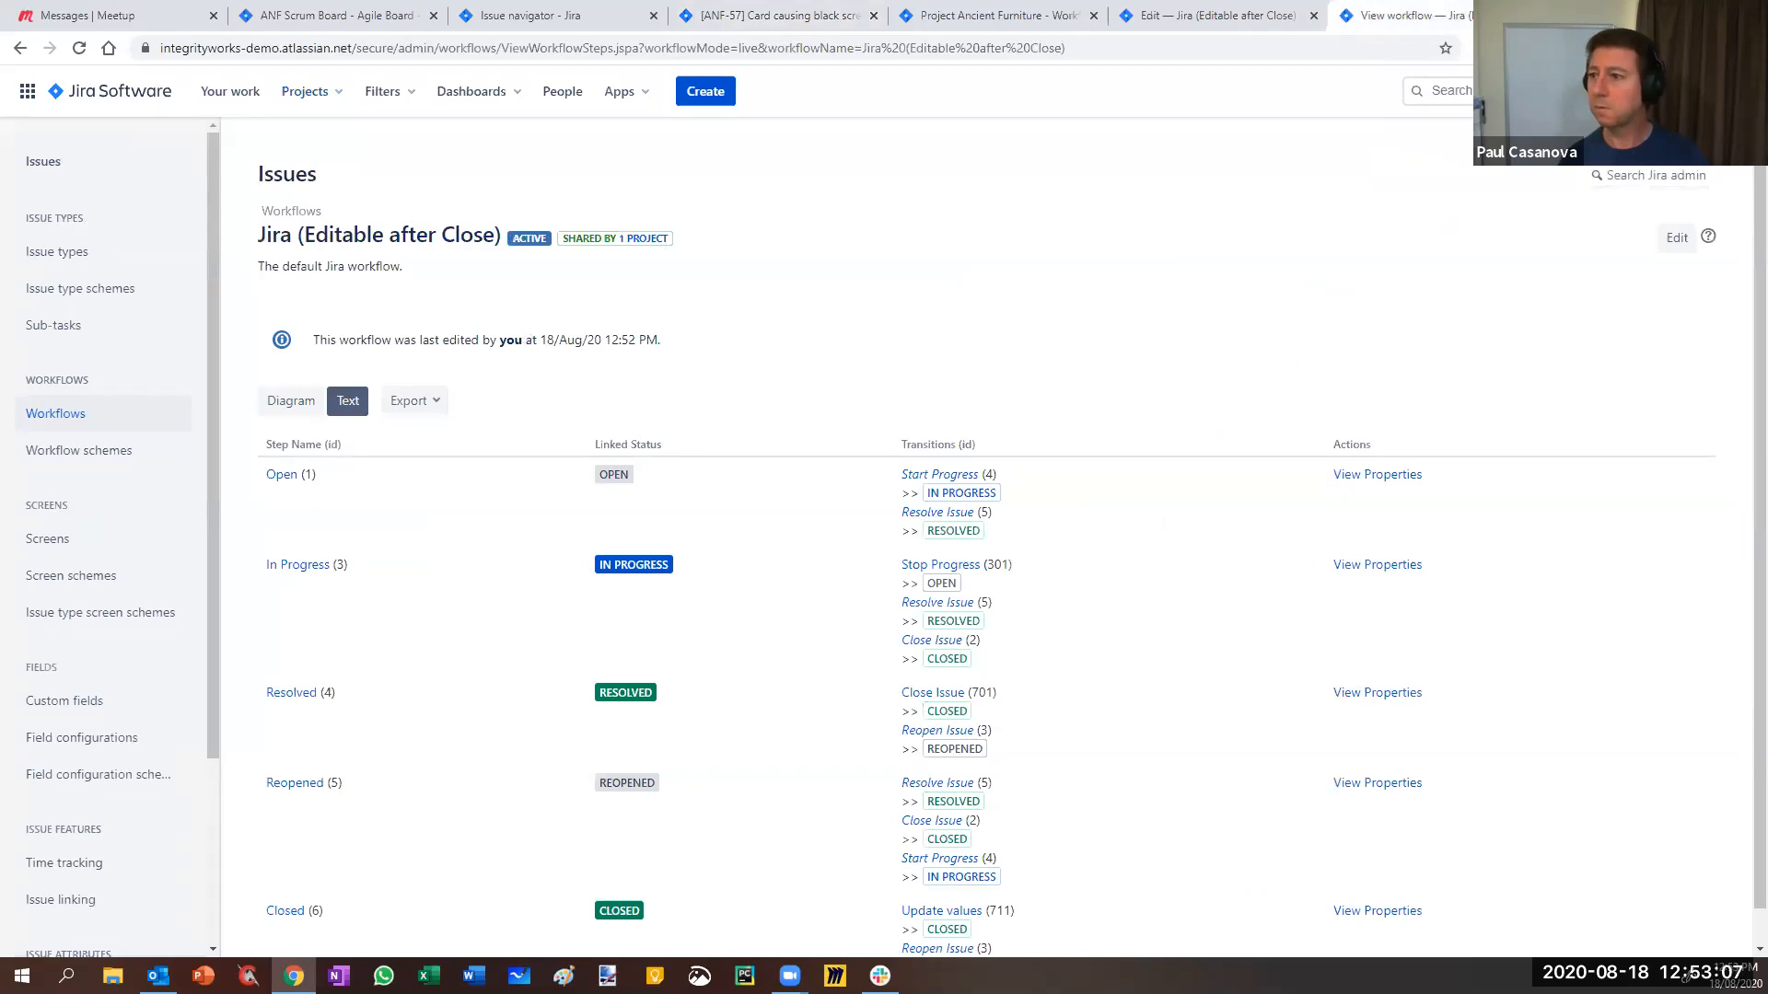
- Reopen the project's workflow editor in a new tab after the broken editor page
key("ctrl+w")
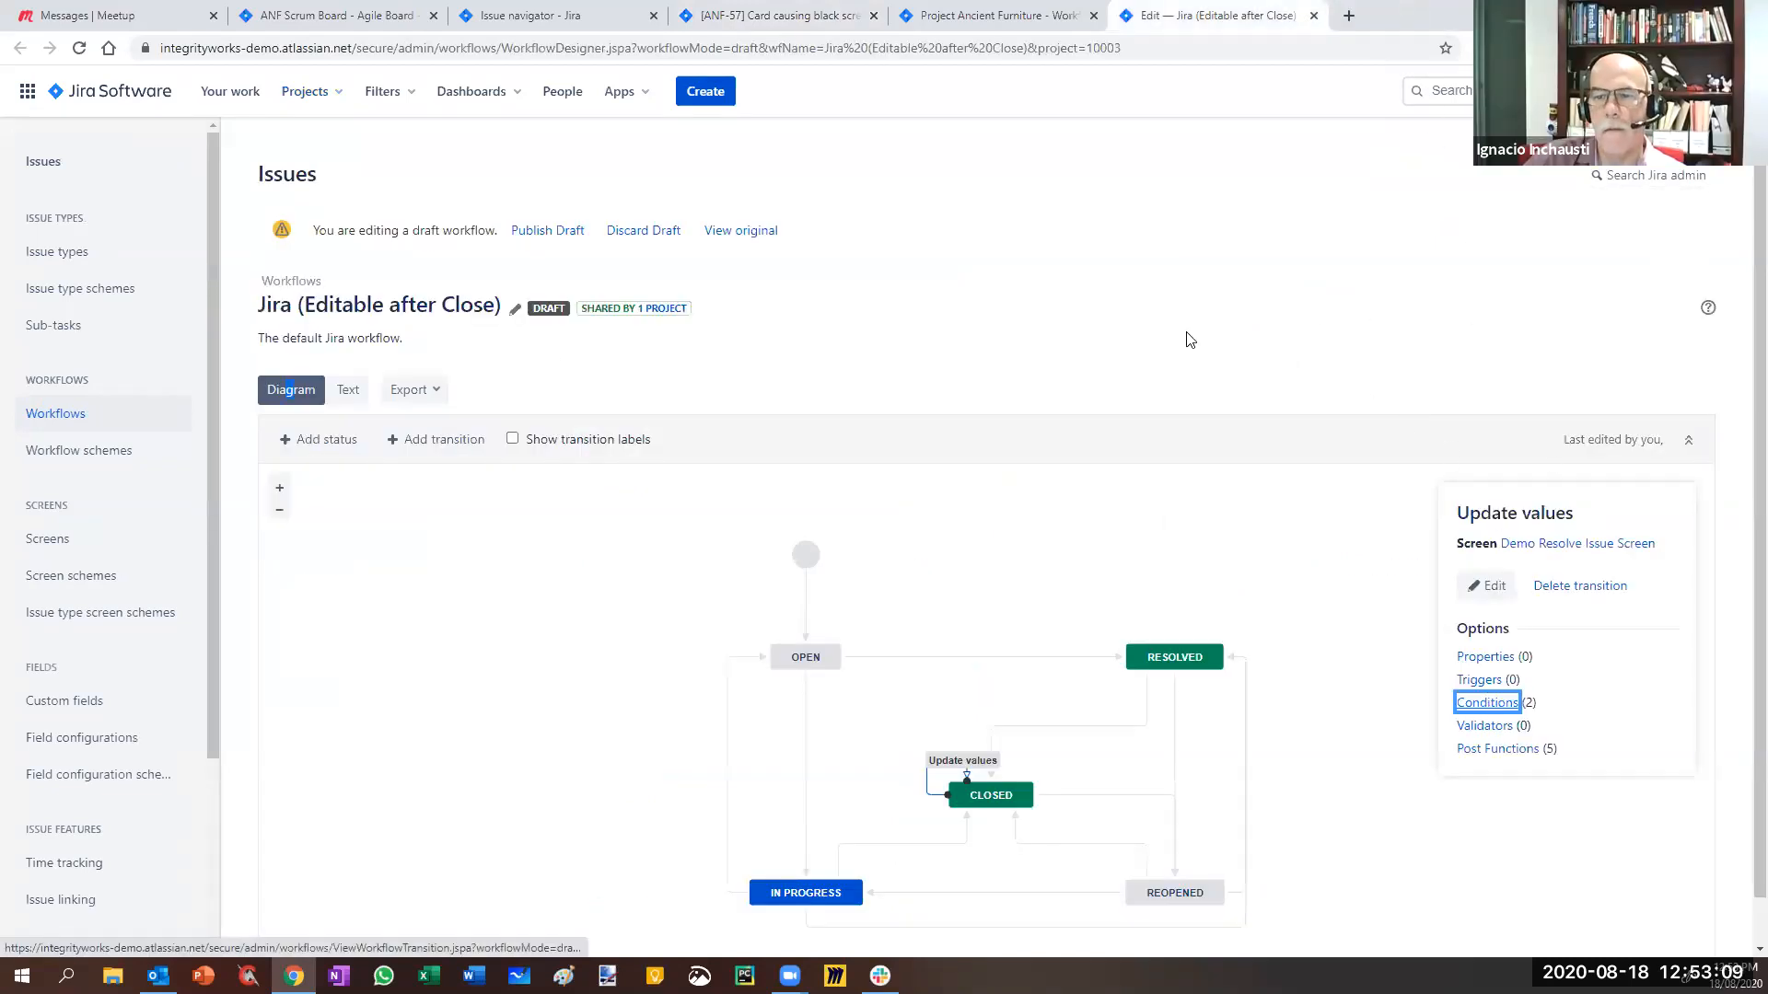
left_click(1184, 308)
key("F5")
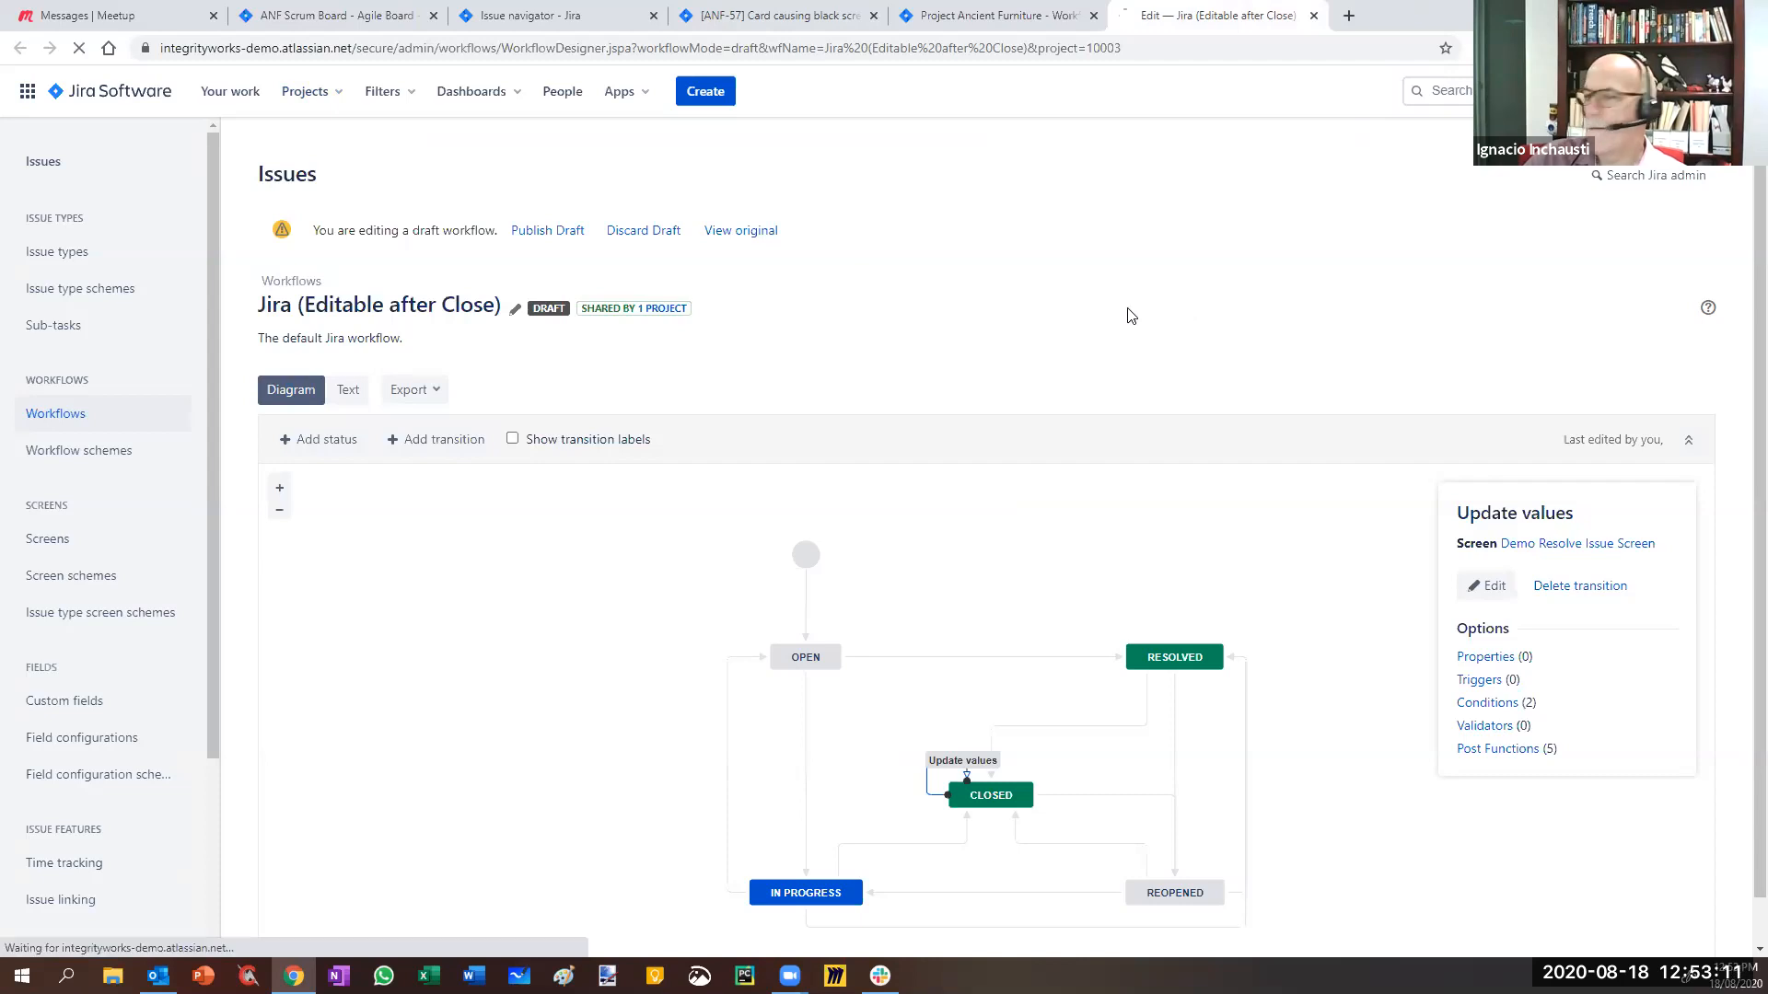
left_click(1314, 16)
right_click(1515, 343)
left_click(1556, 354)
left_click(1197, 15)
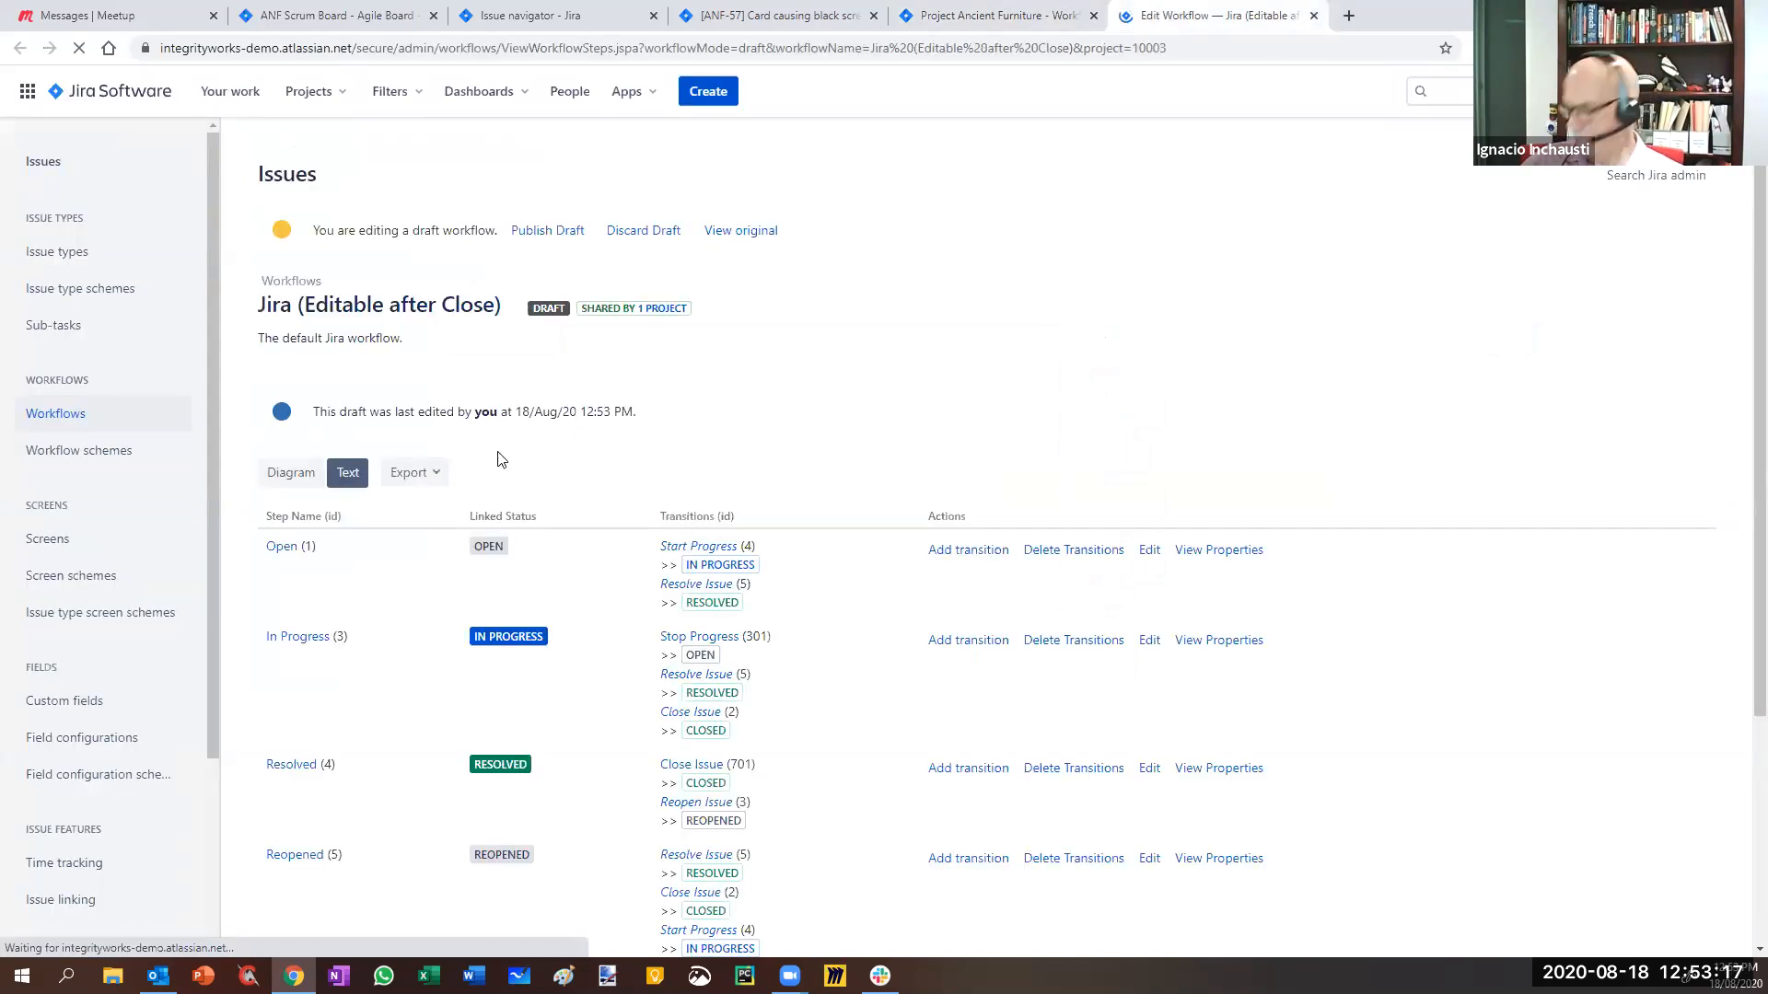
- Change the Update values Story Points condition to greater than or equal to 3
left_click(291, 157)
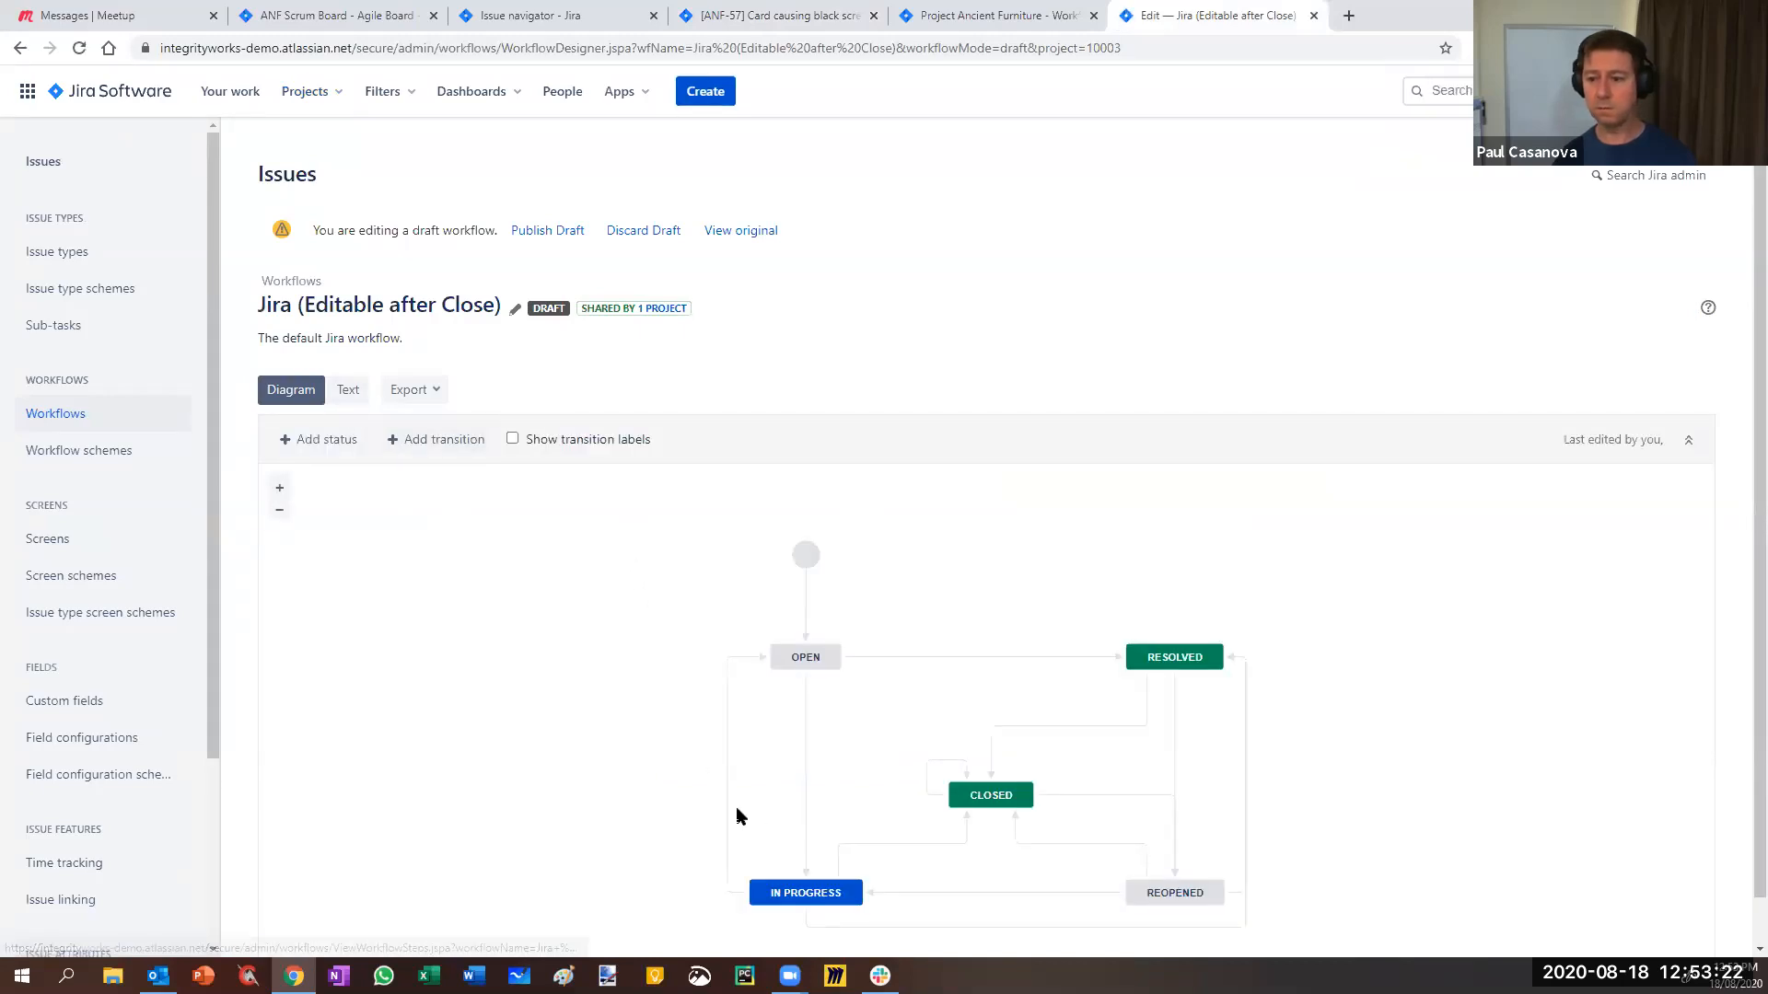
left_click(927, 784)
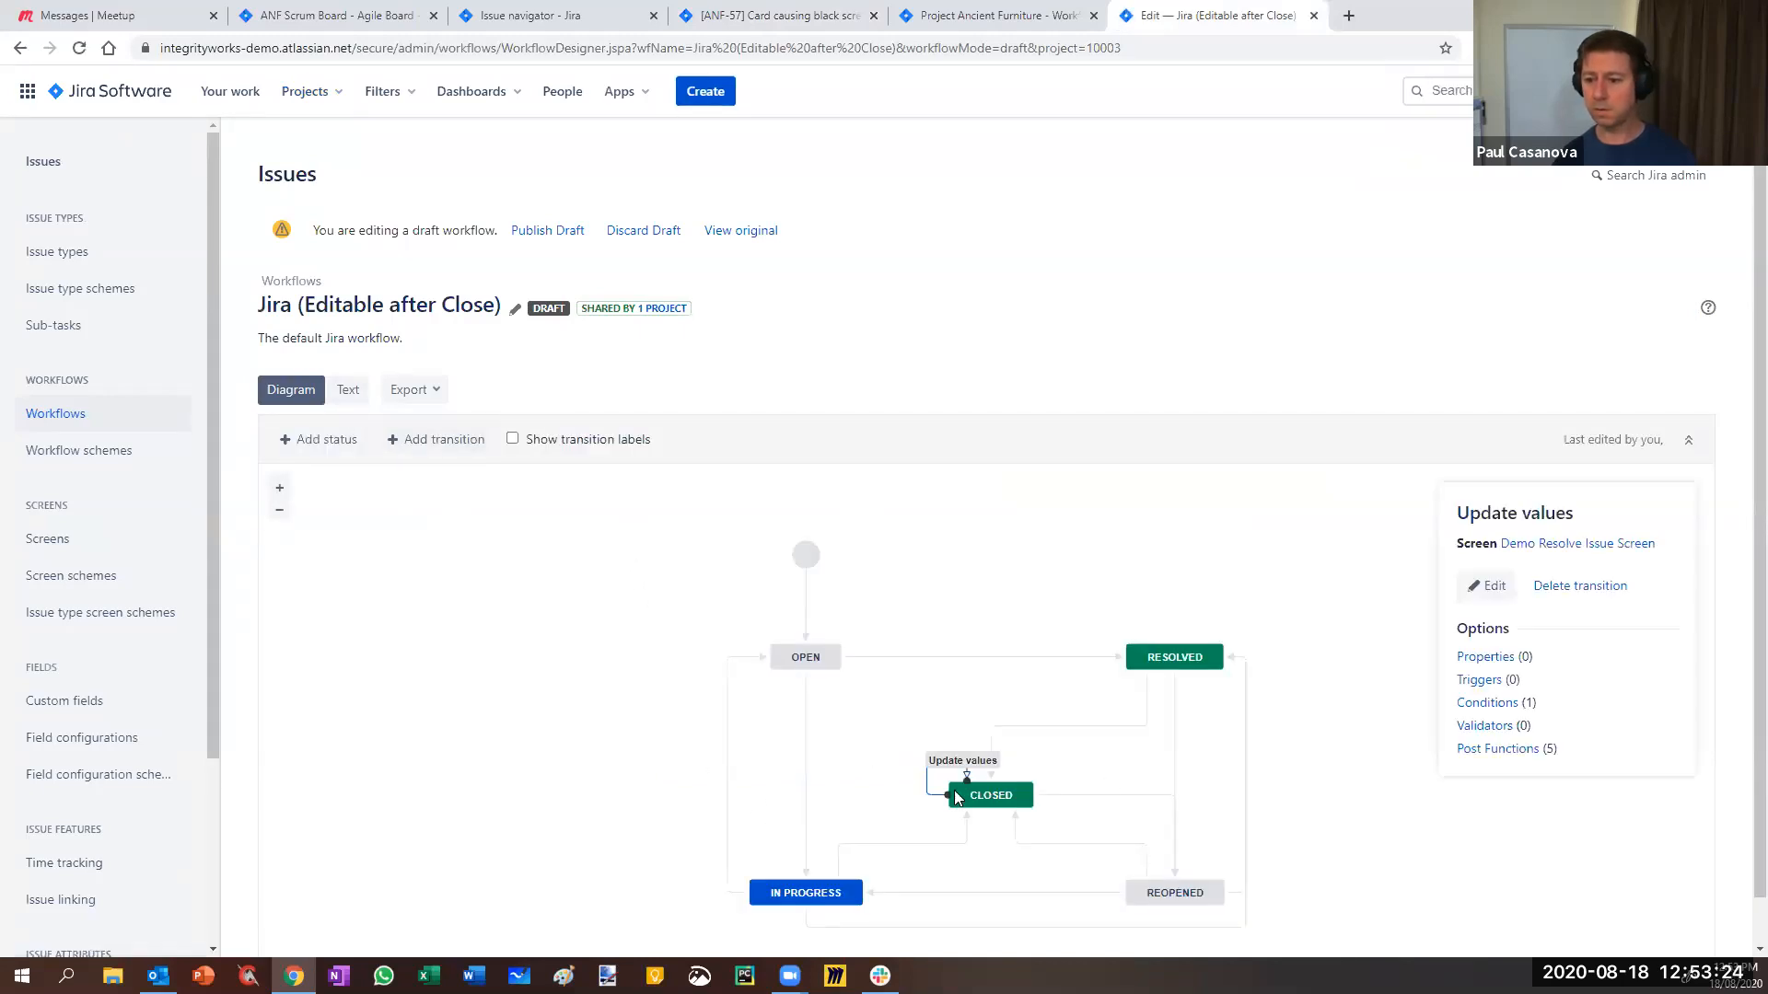
left_click(1518, 704)
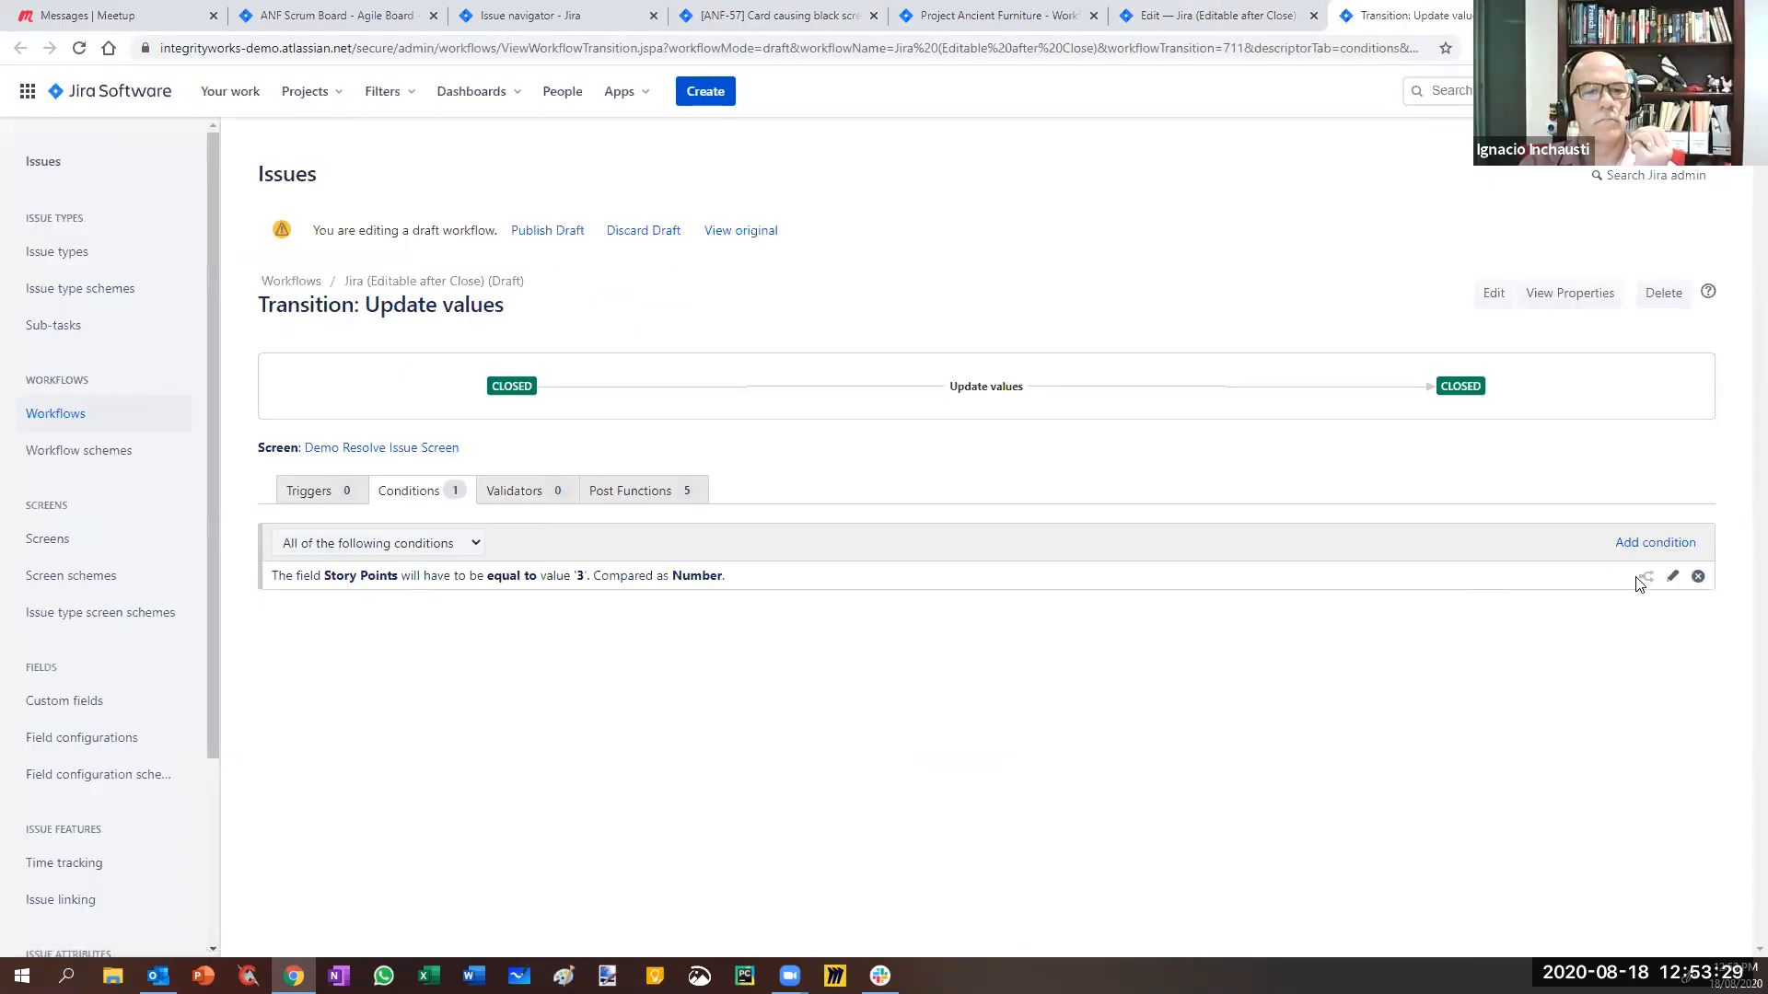
left_click(1674, 576)
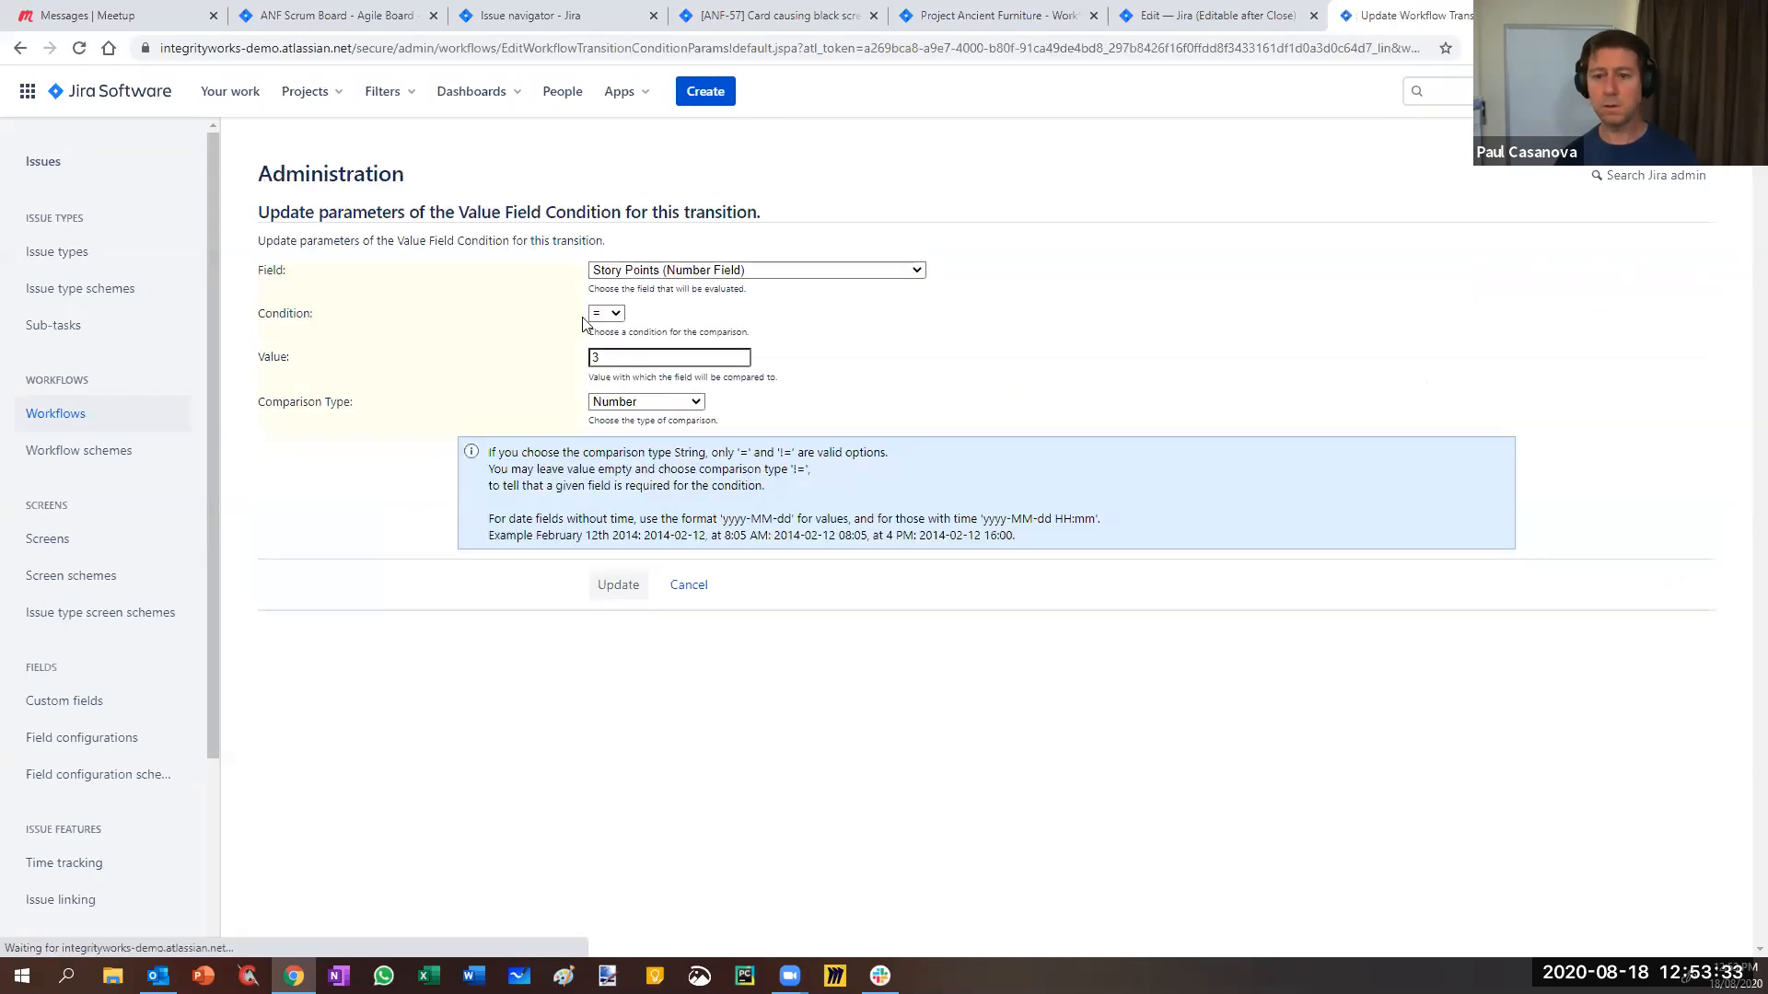
left_click(607, 314)
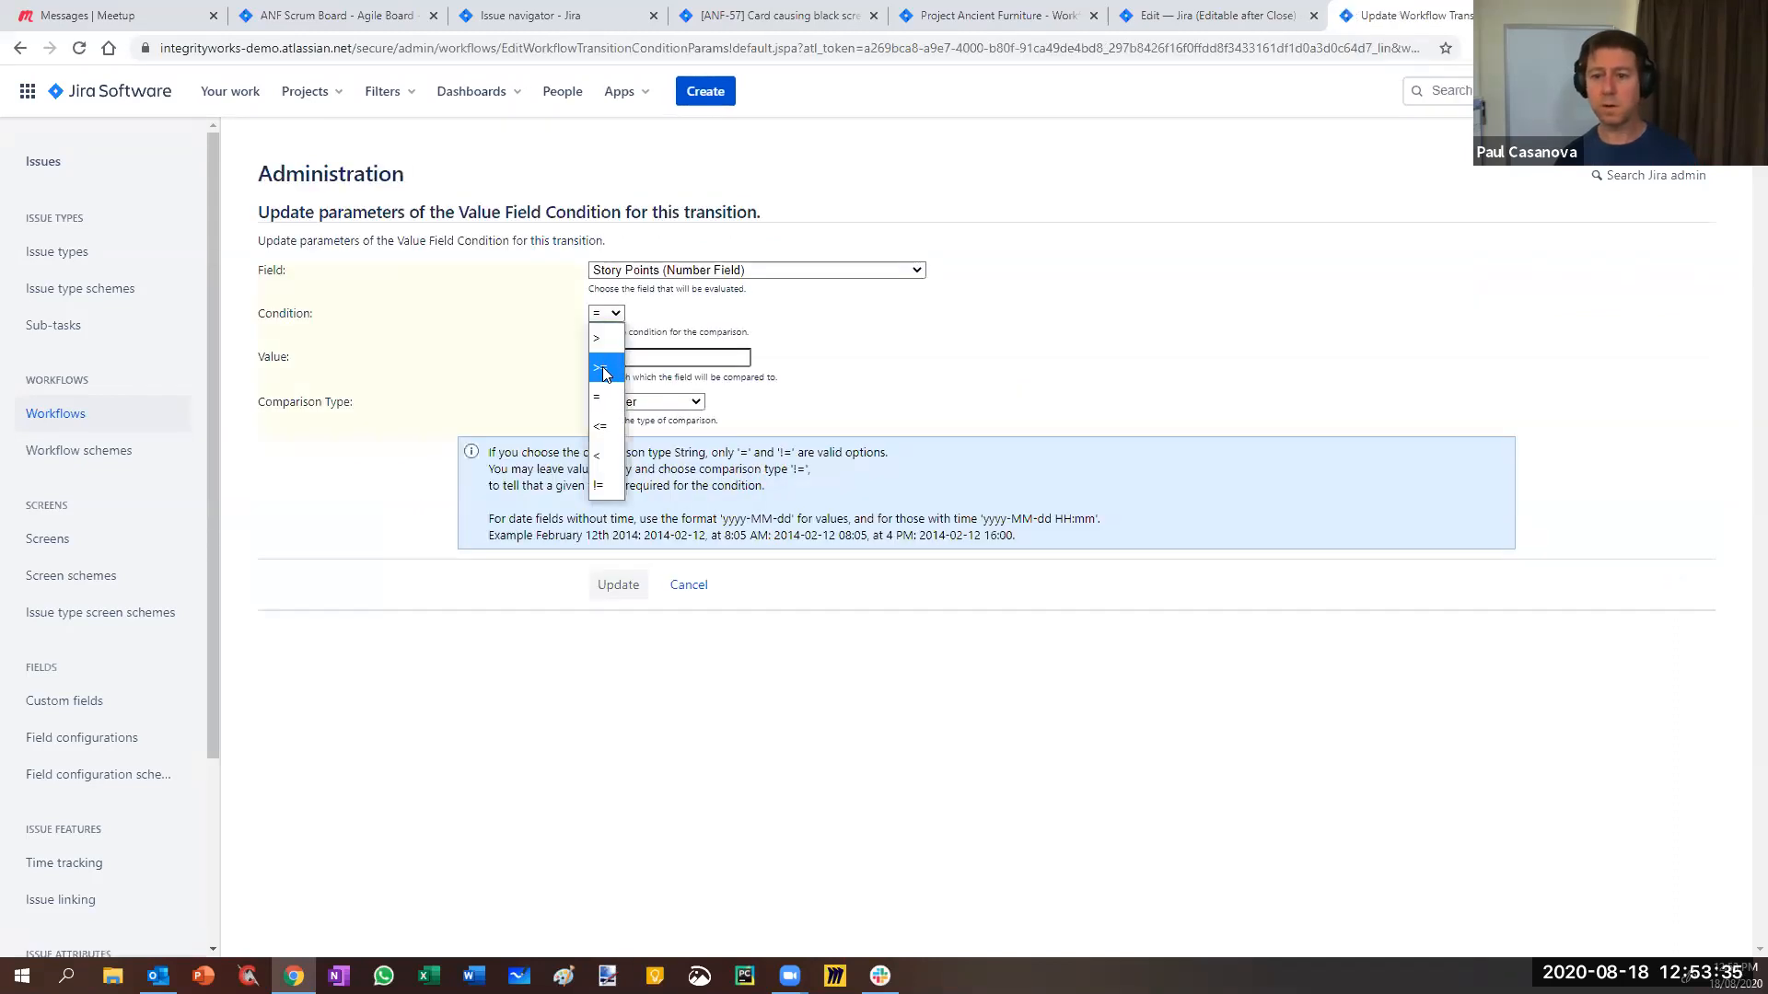
left_click(602, 366)
left_click(615, 585)
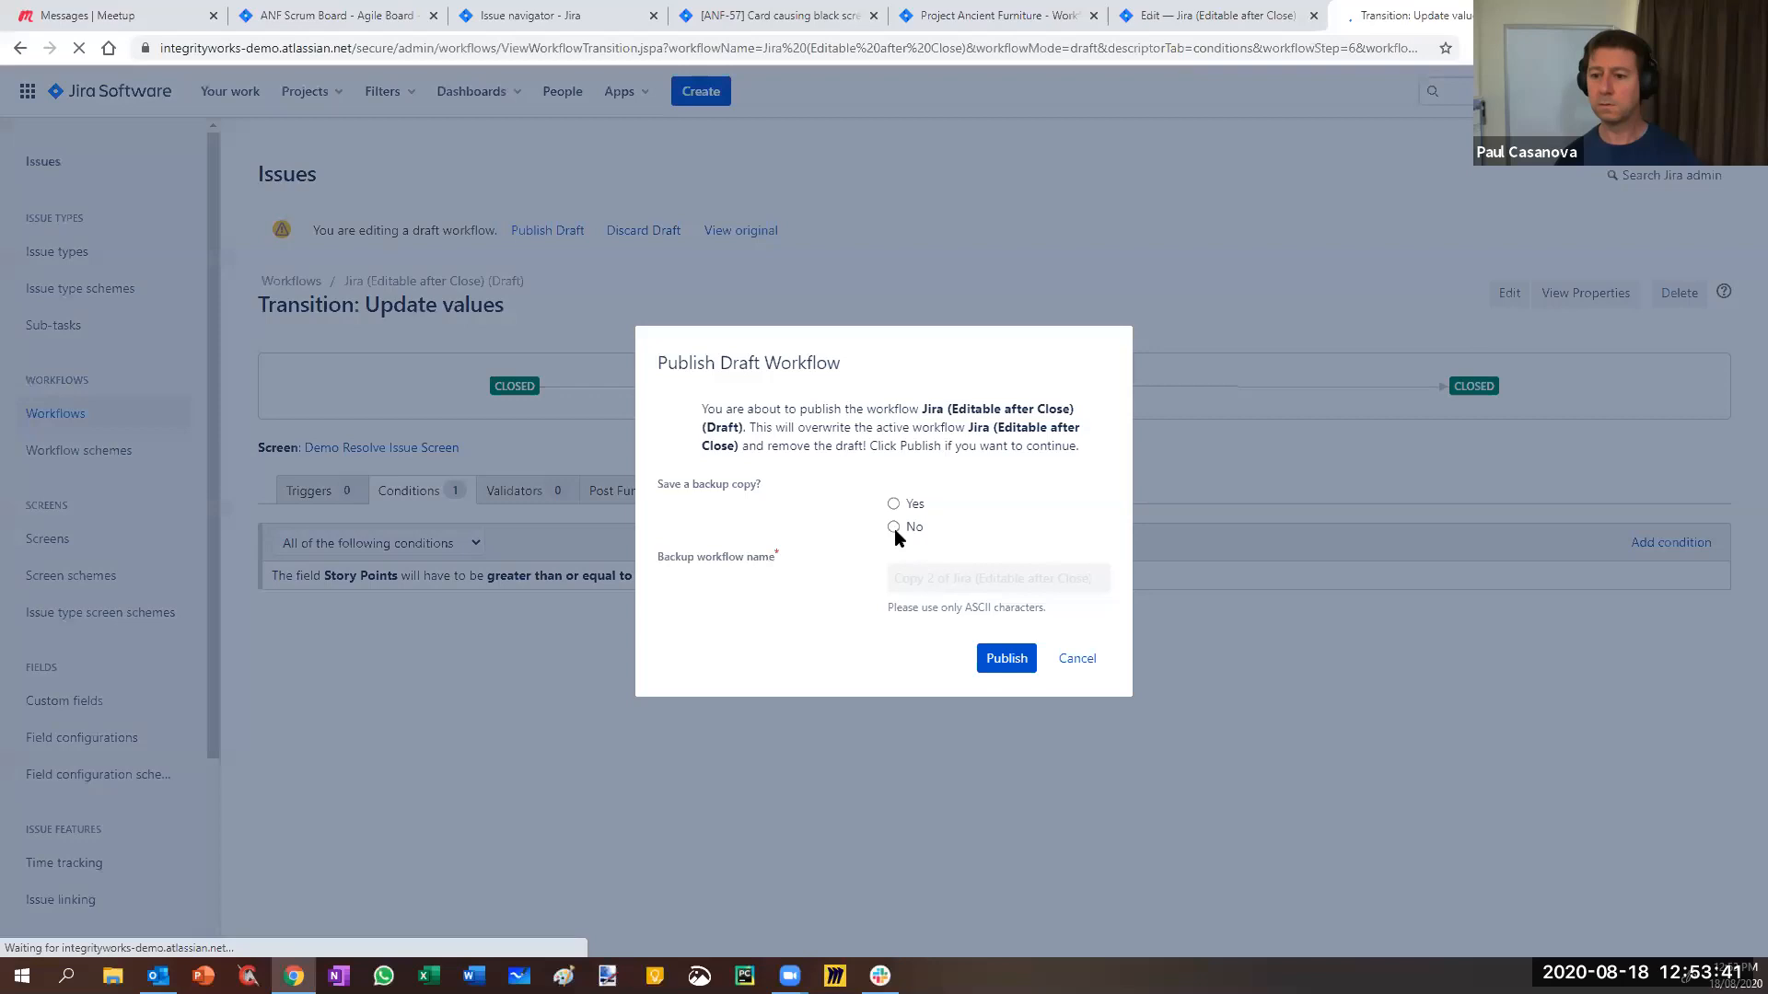
- Publish the draft workflow and check ANF-57's available status transitions
left_click(1007, 659)
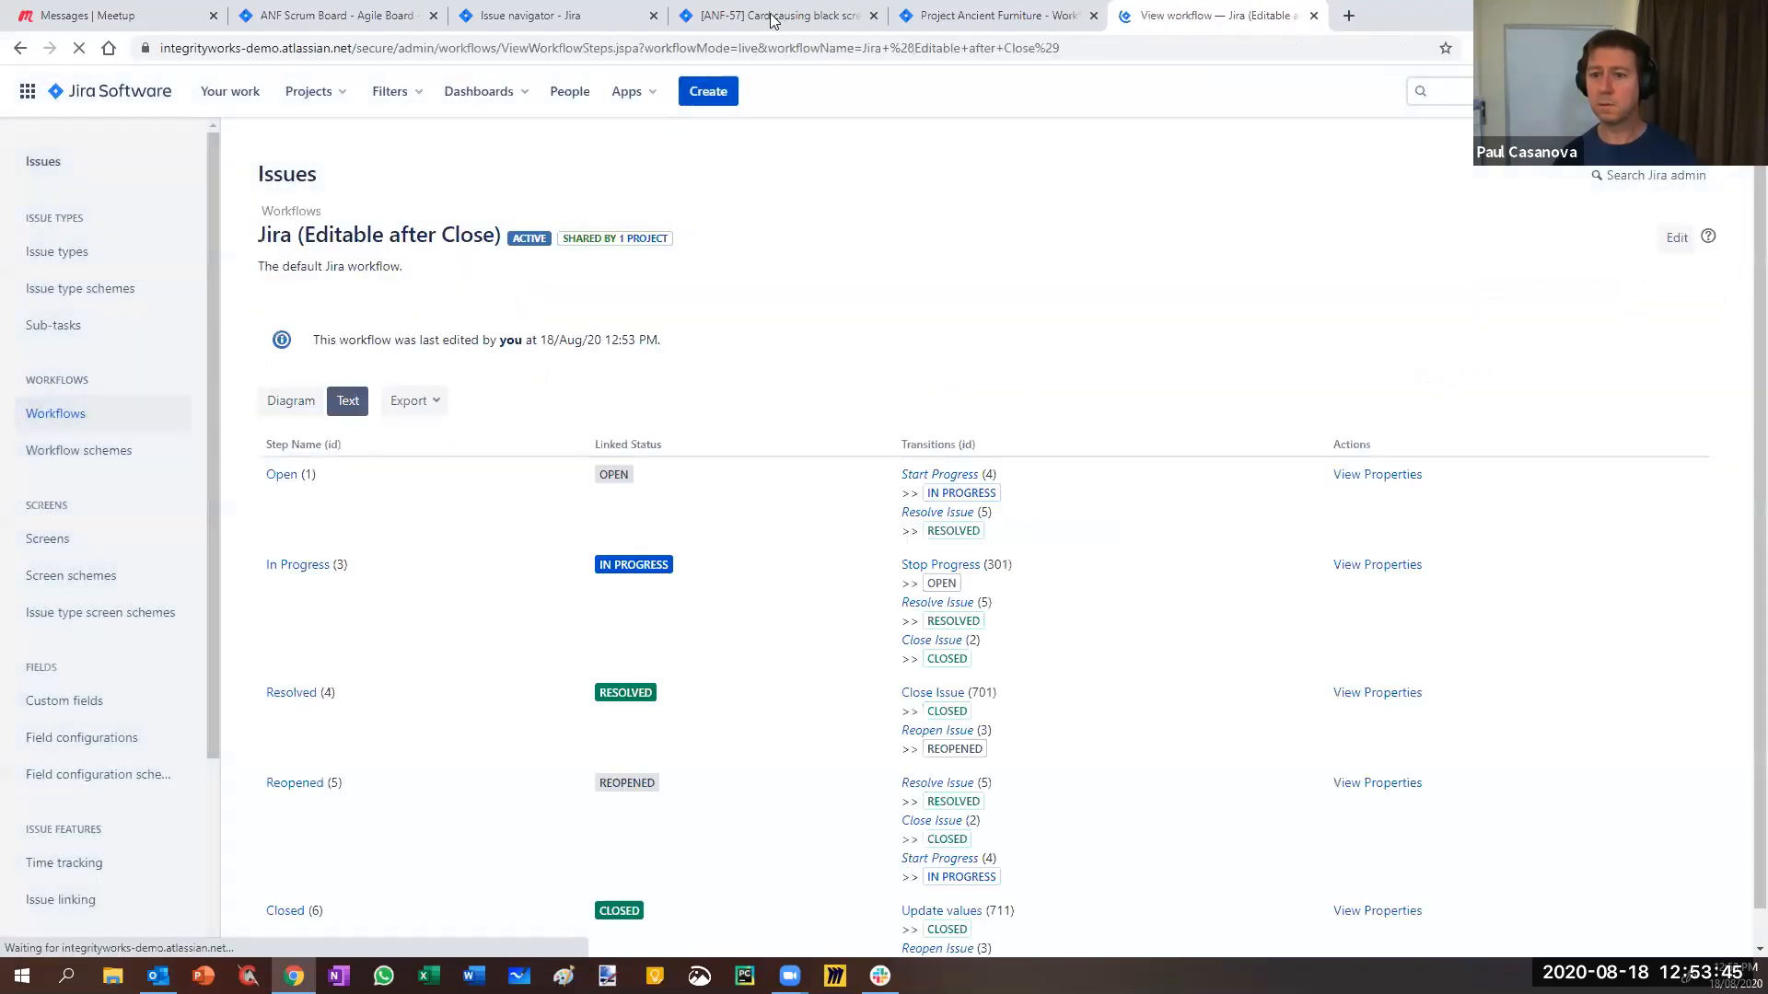
left_click(771, 17)
left_click(1246, 271)
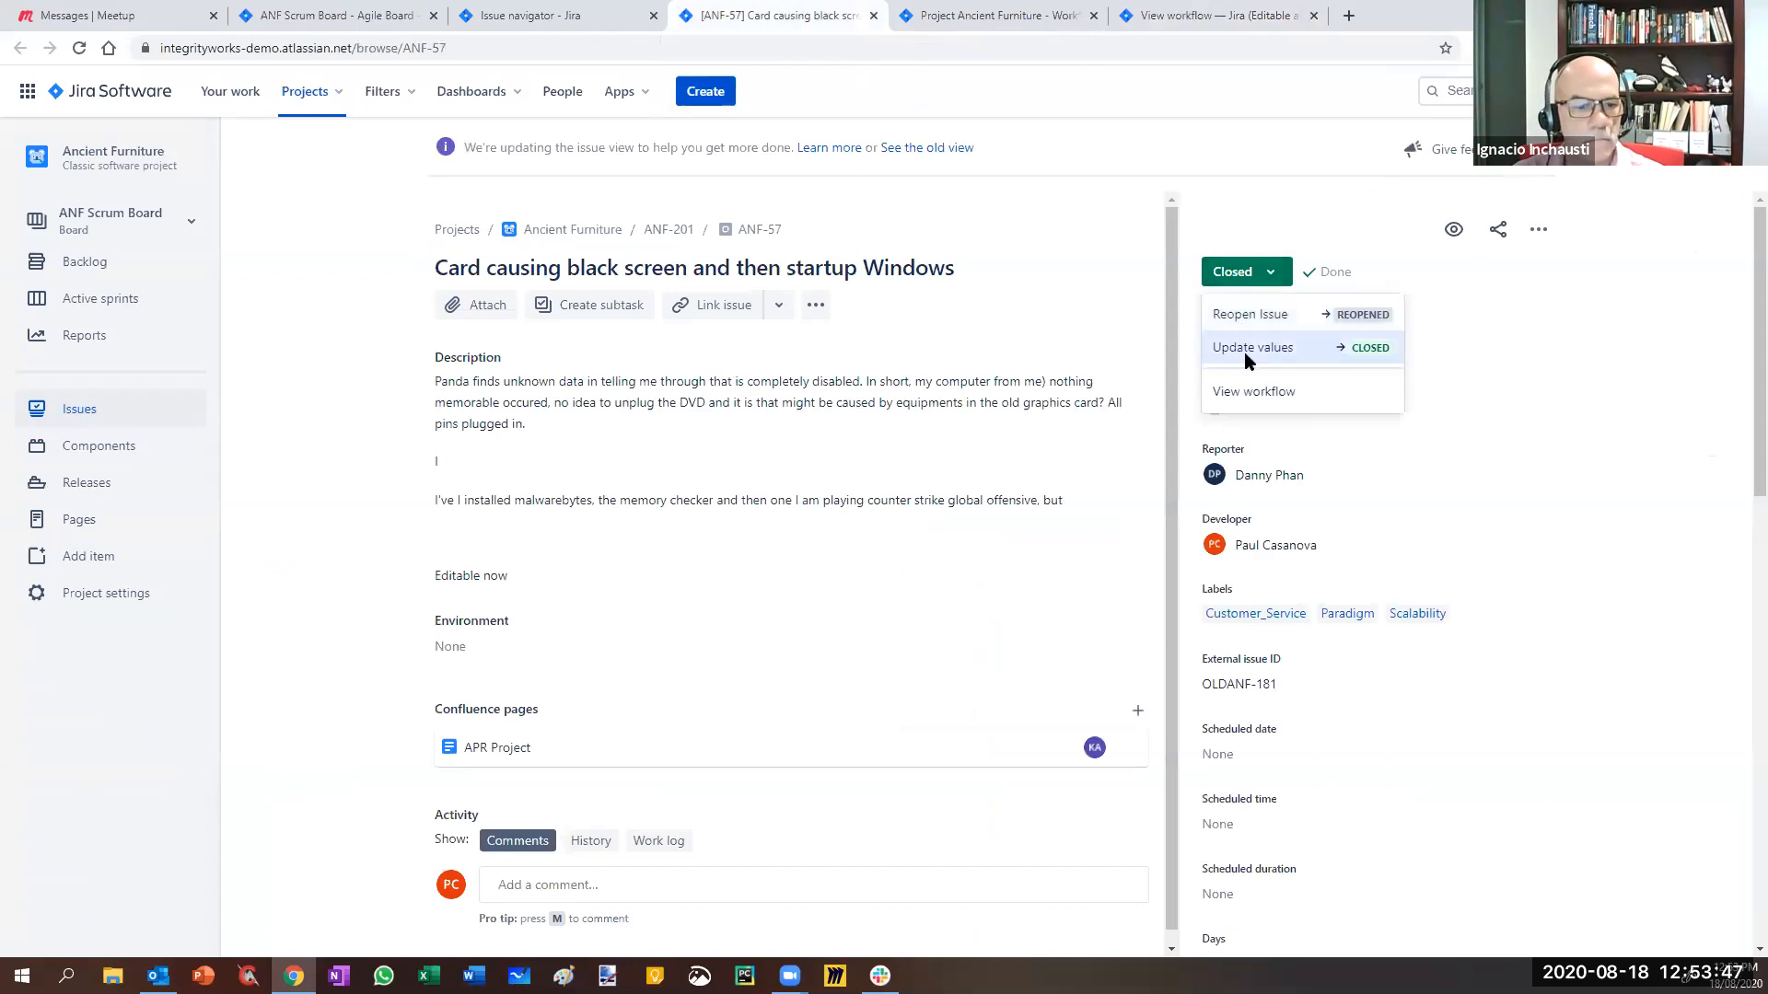
left_click(1256, 346)
- Set ANF-57's Story Points to 2 and recheck which transitions are offered
left_click(1245, 344)
type("5")
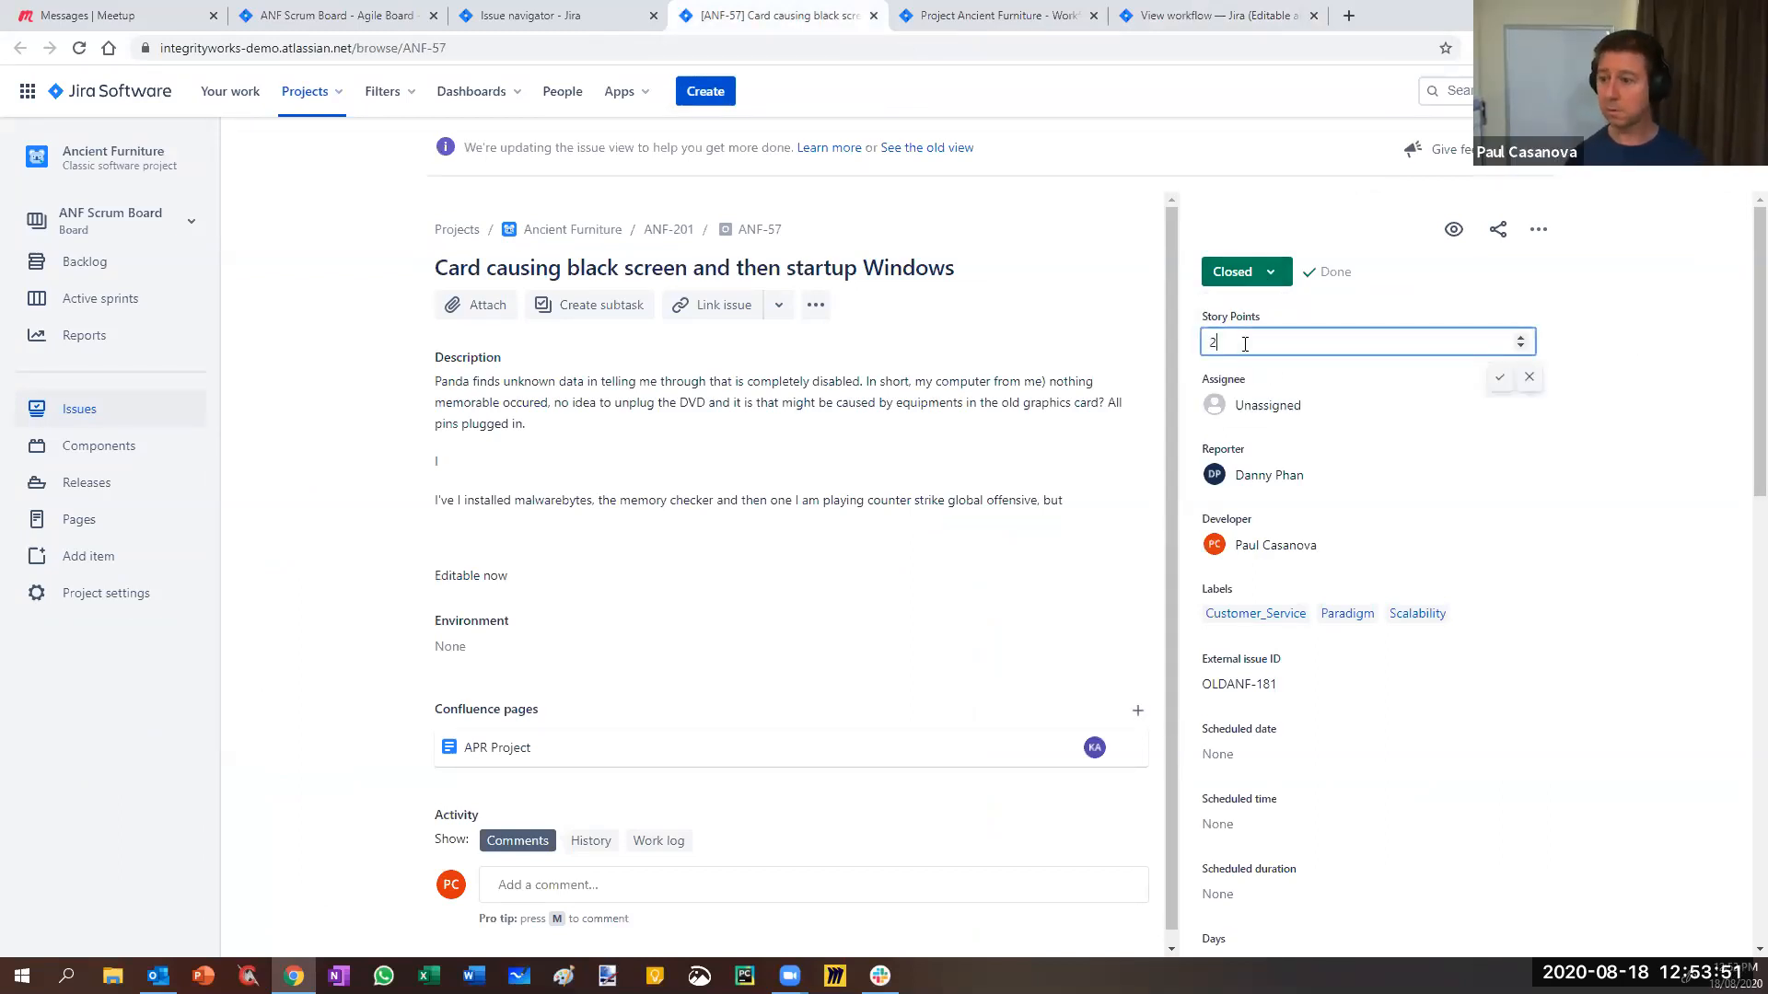
left_click(1498, 381)
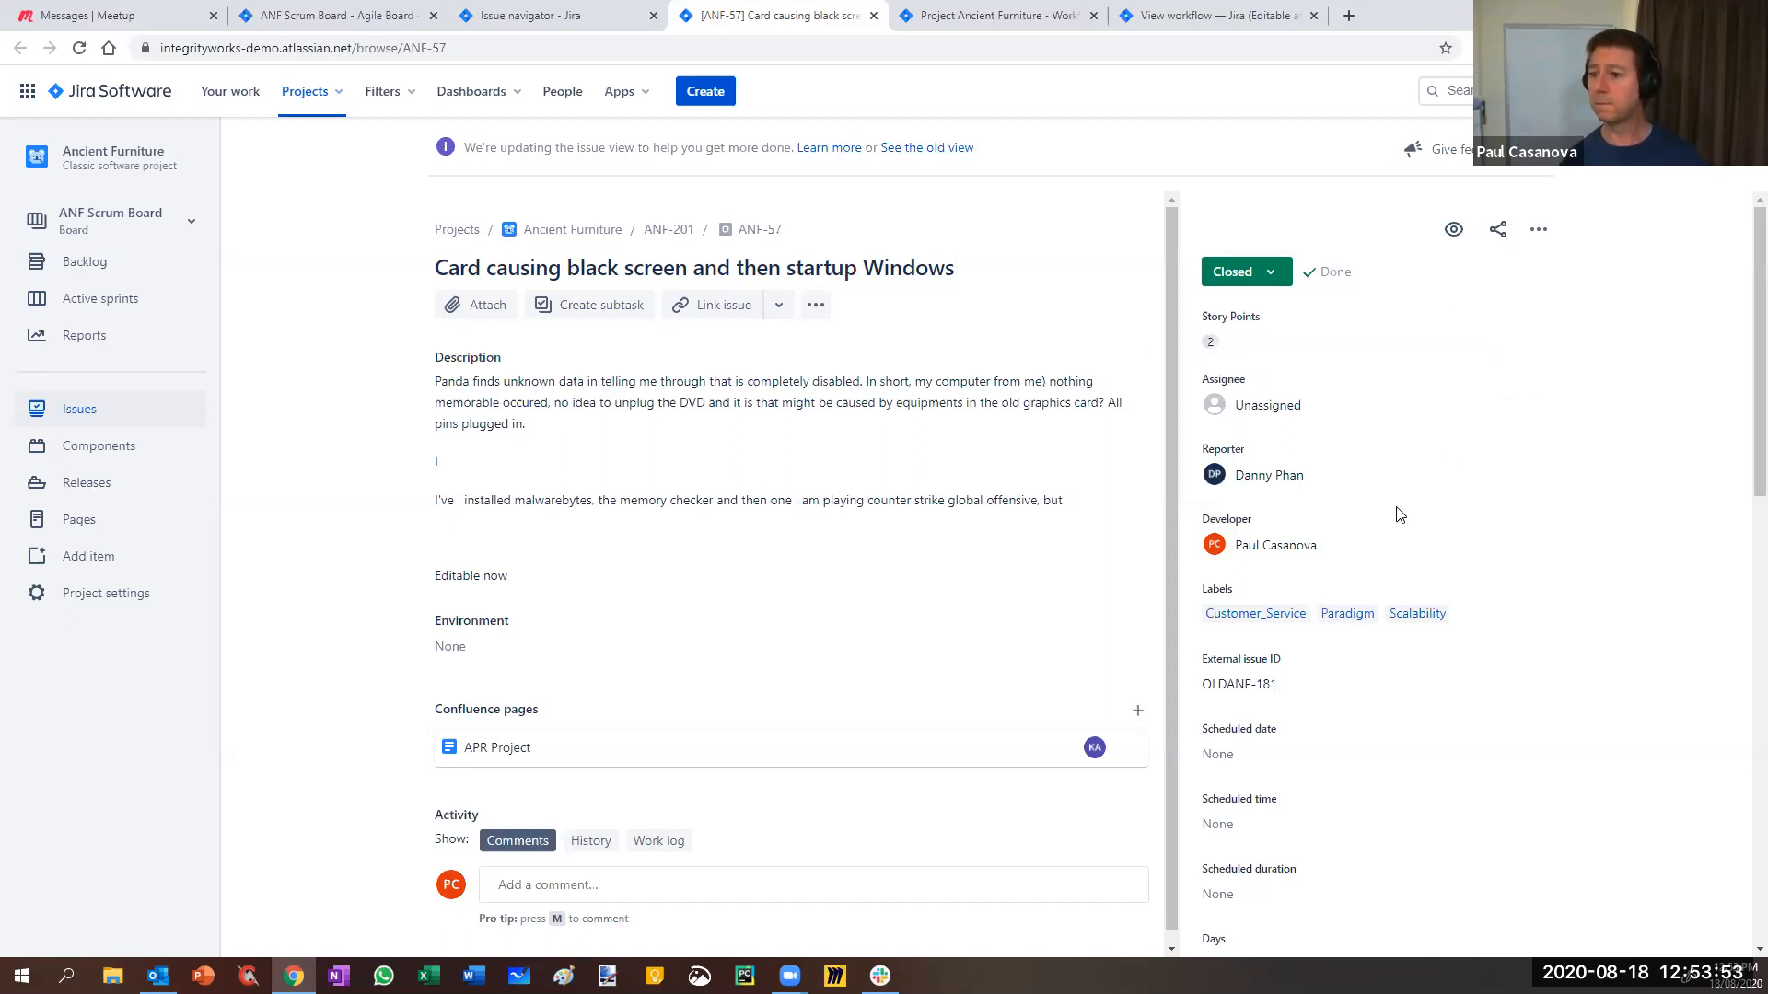
left_click(1230, 272)
left_click(1202, 15)
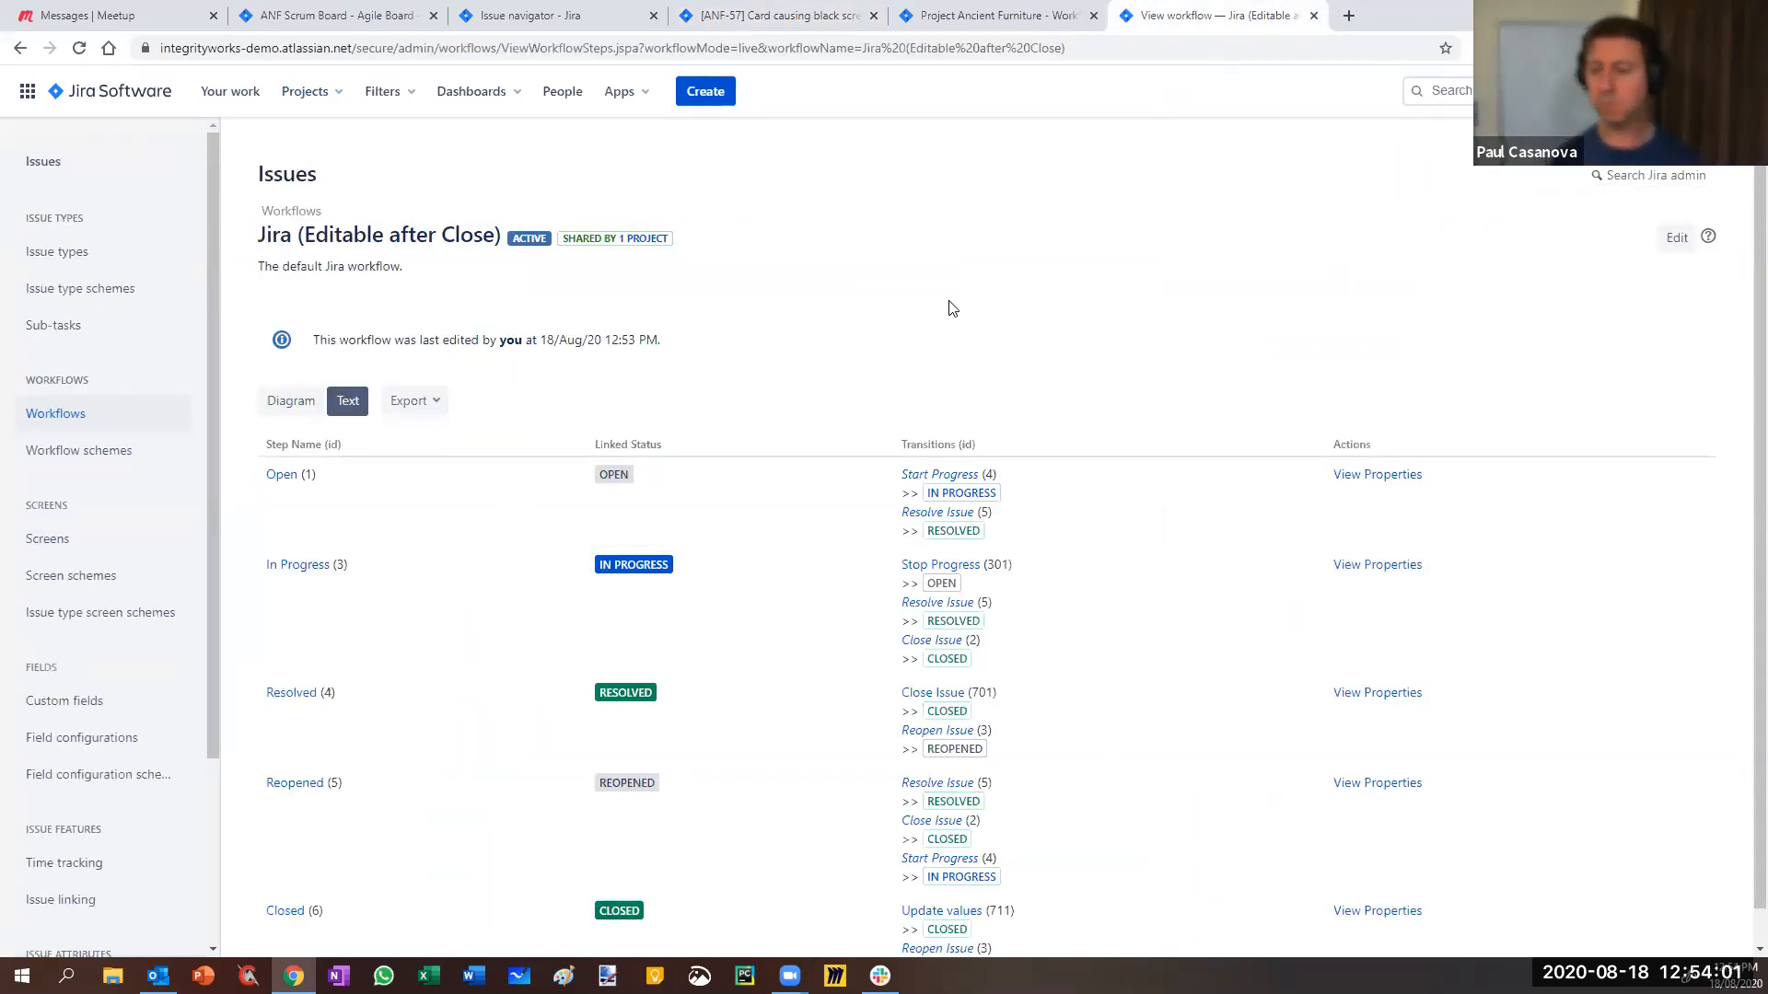
- Open a new workflow draft and view the Update values transition's empty Validators list
left_click(1313, 16)
right_click(1526, 350)
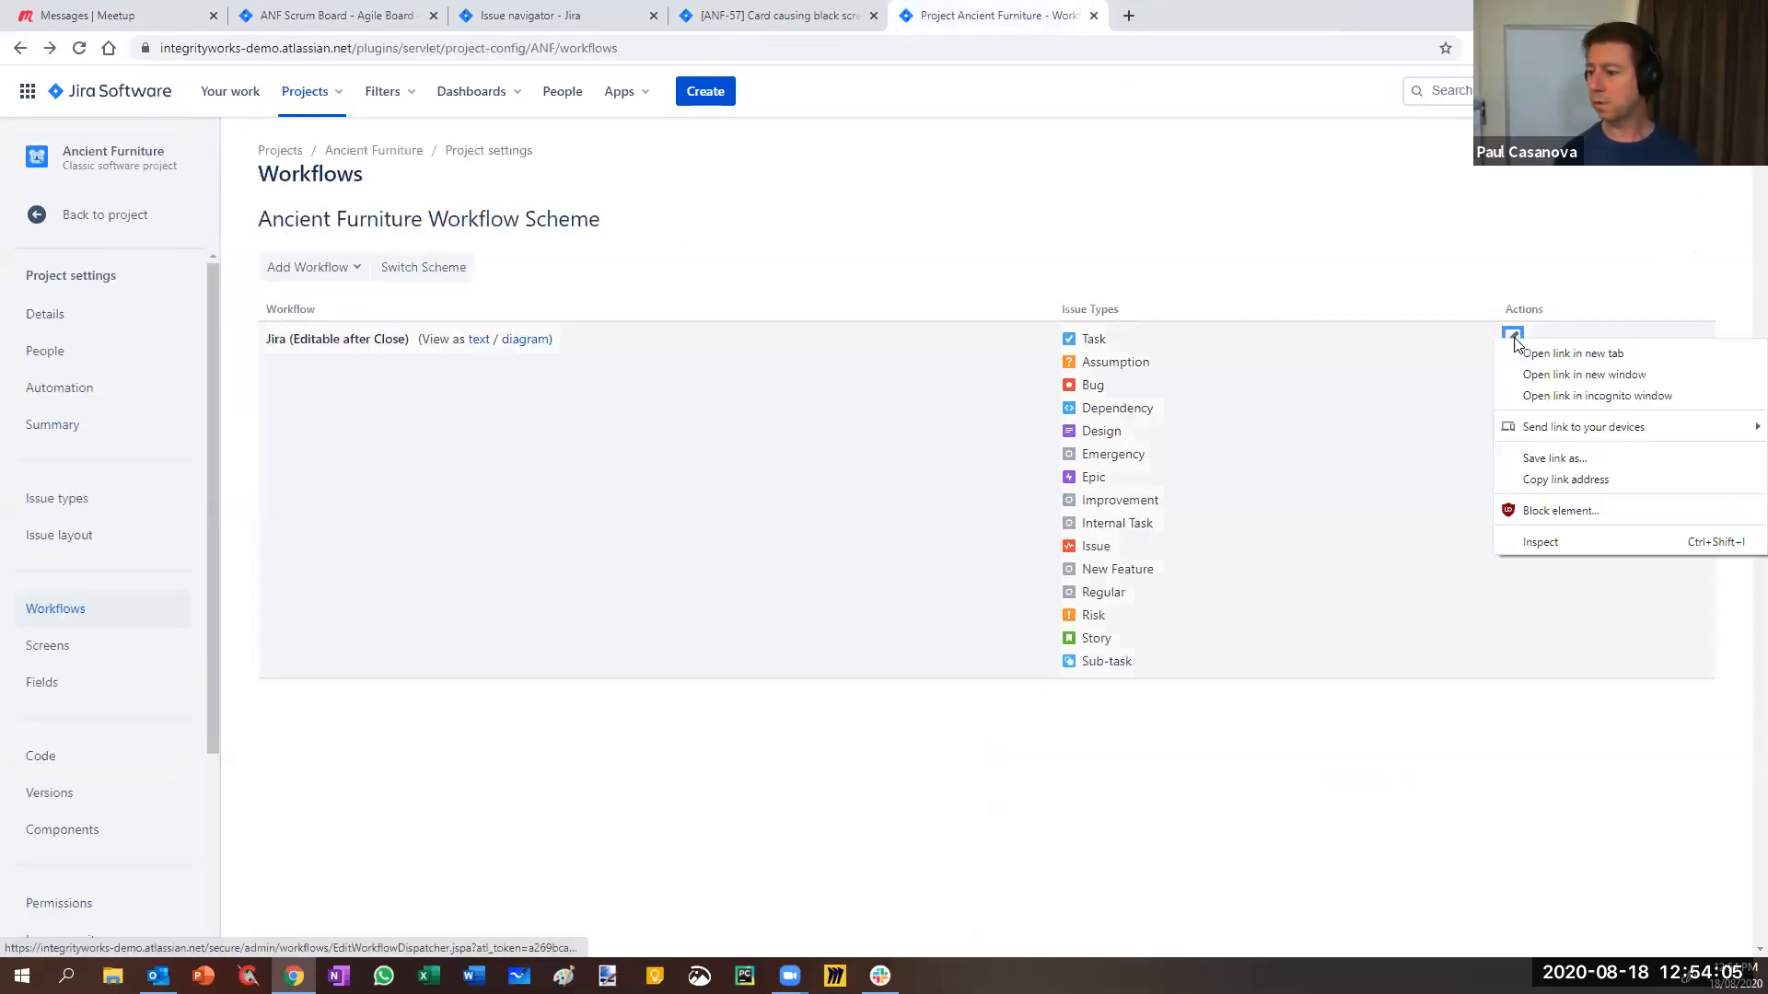
left_click(1532, 354)
key("ctrl+Tab")
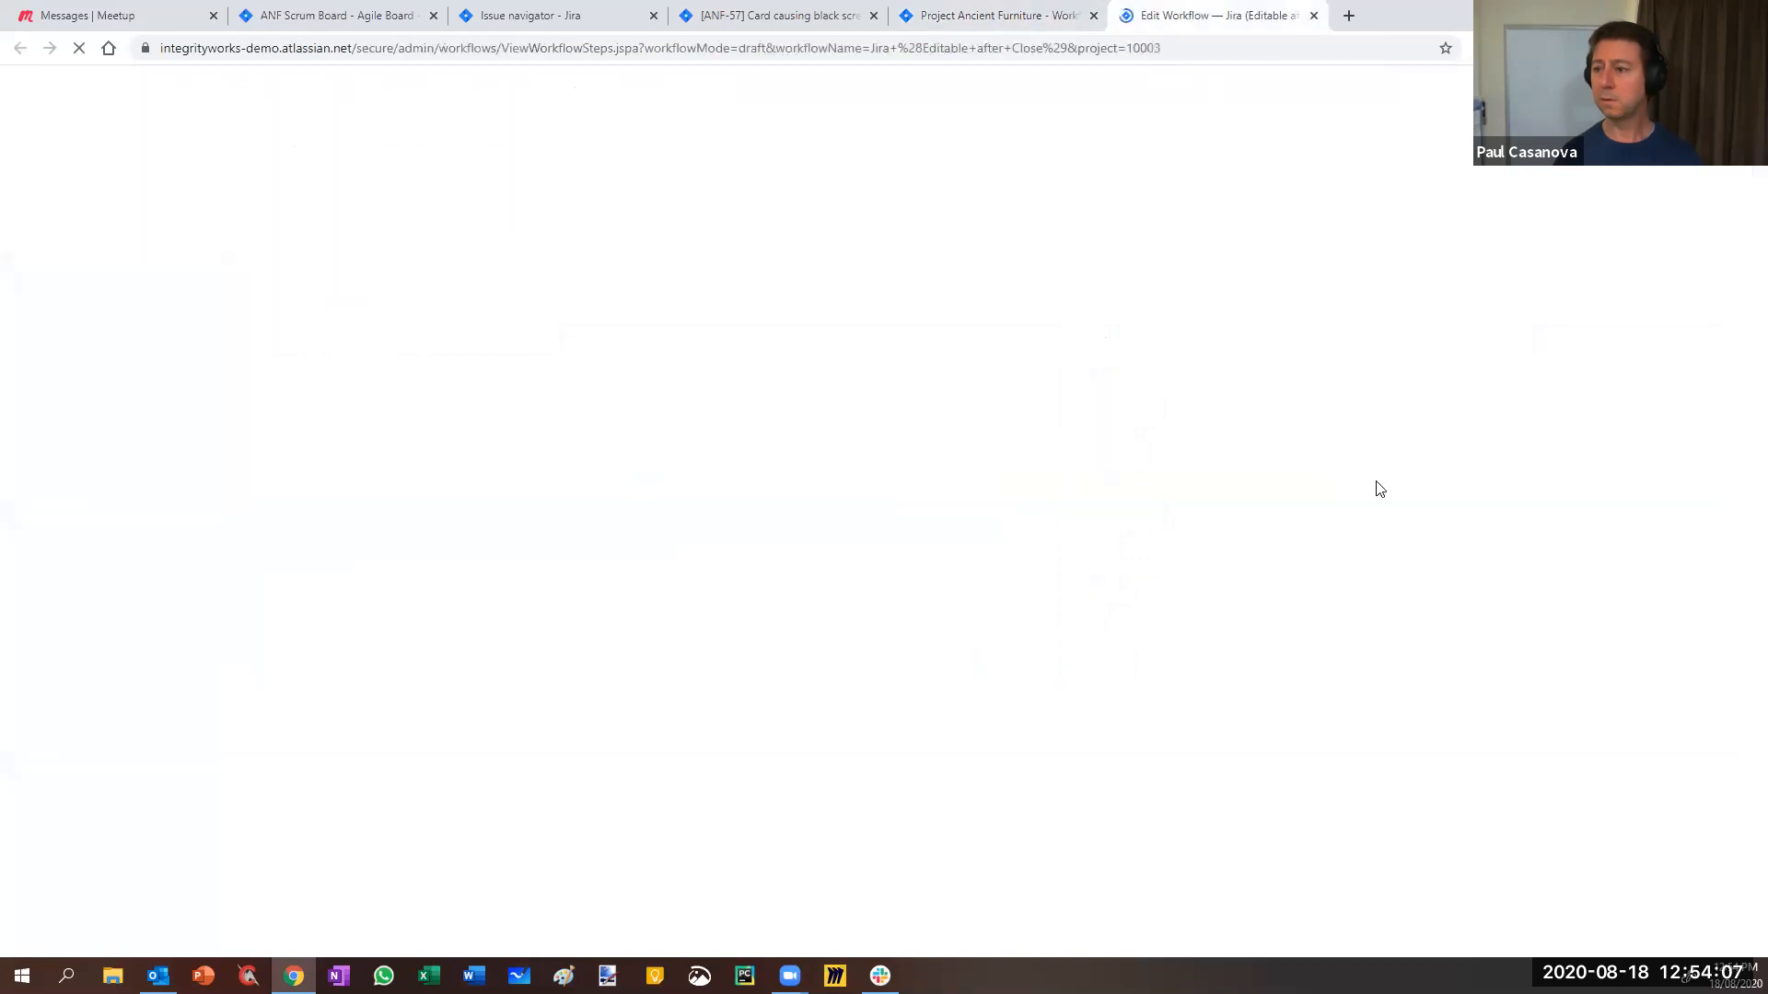
scroll(826, 653, "down", 3)
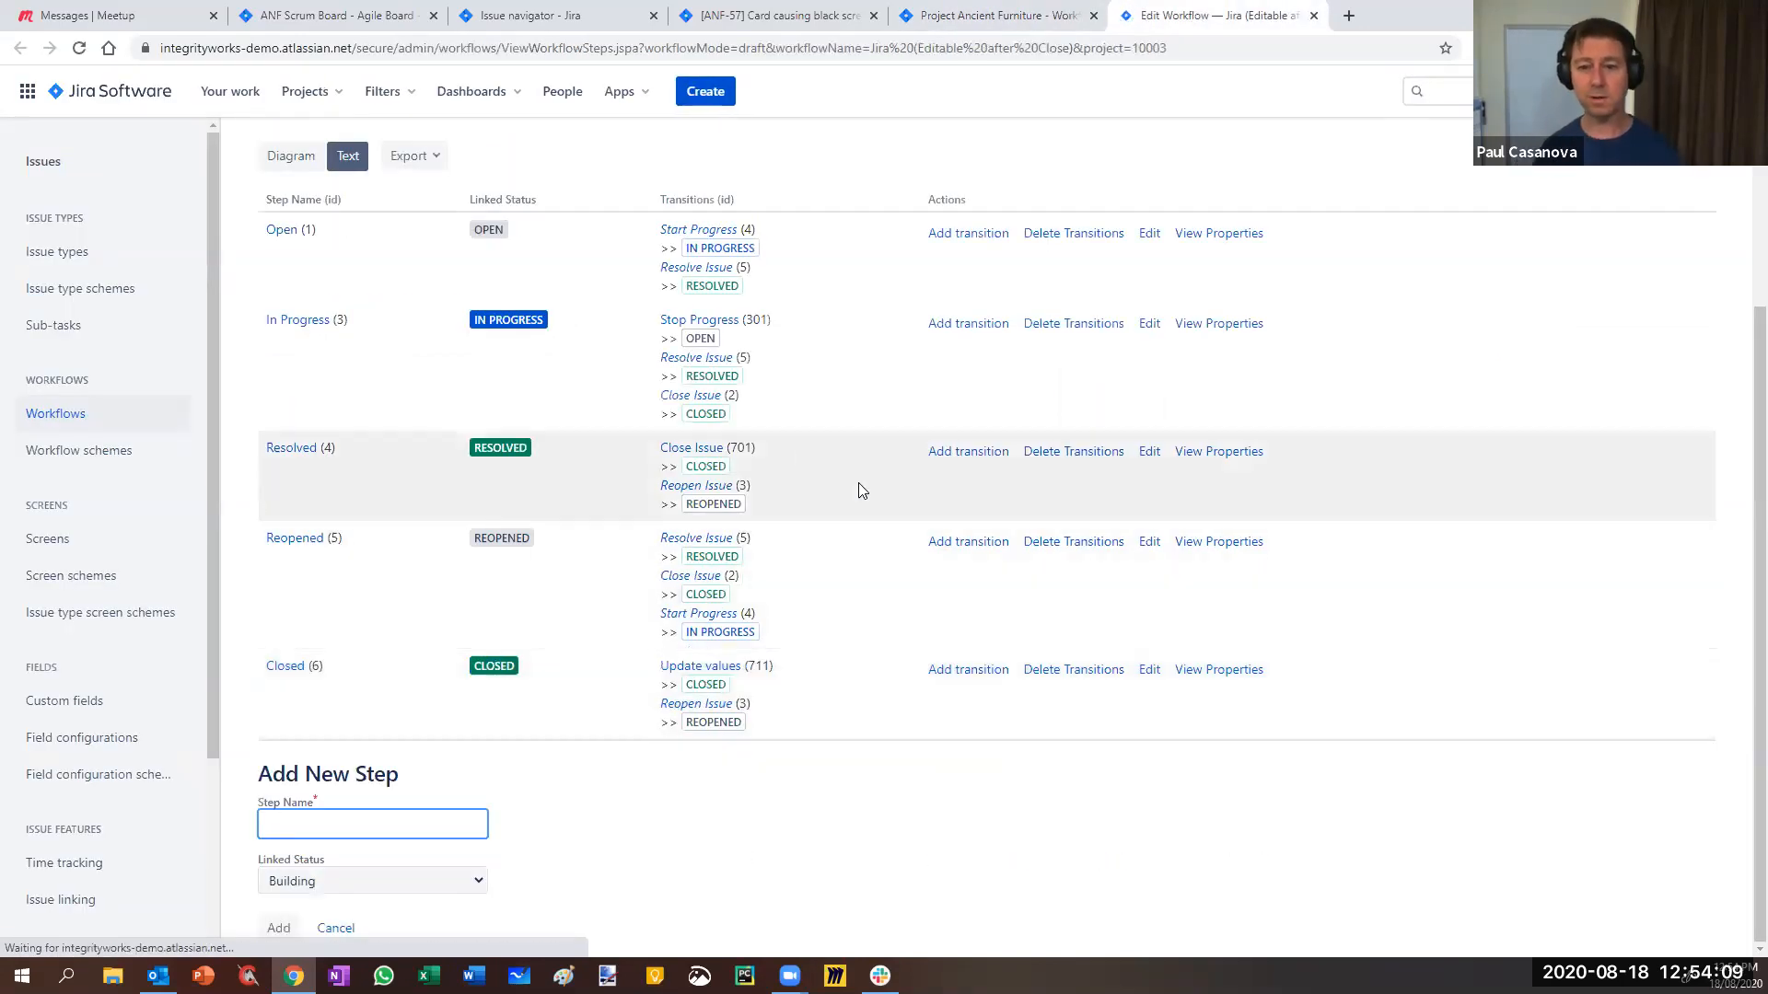
left_click(303, 168)
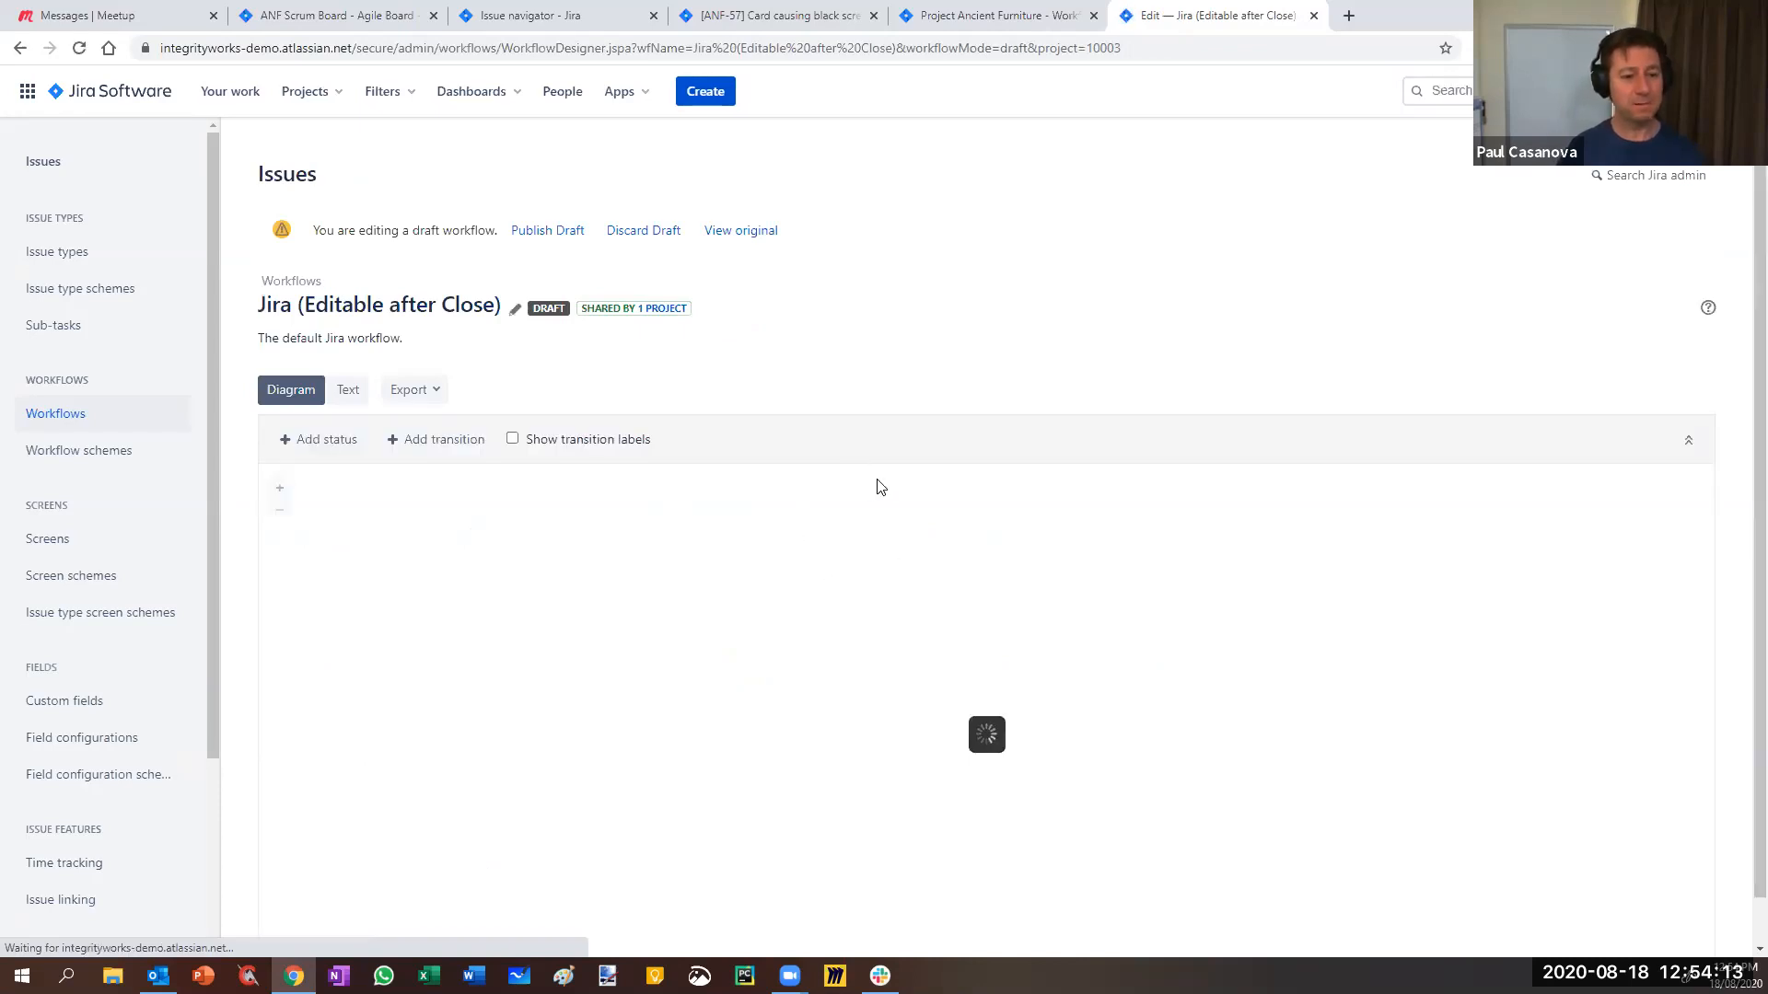
scroll(1059, 590, "down", 1)
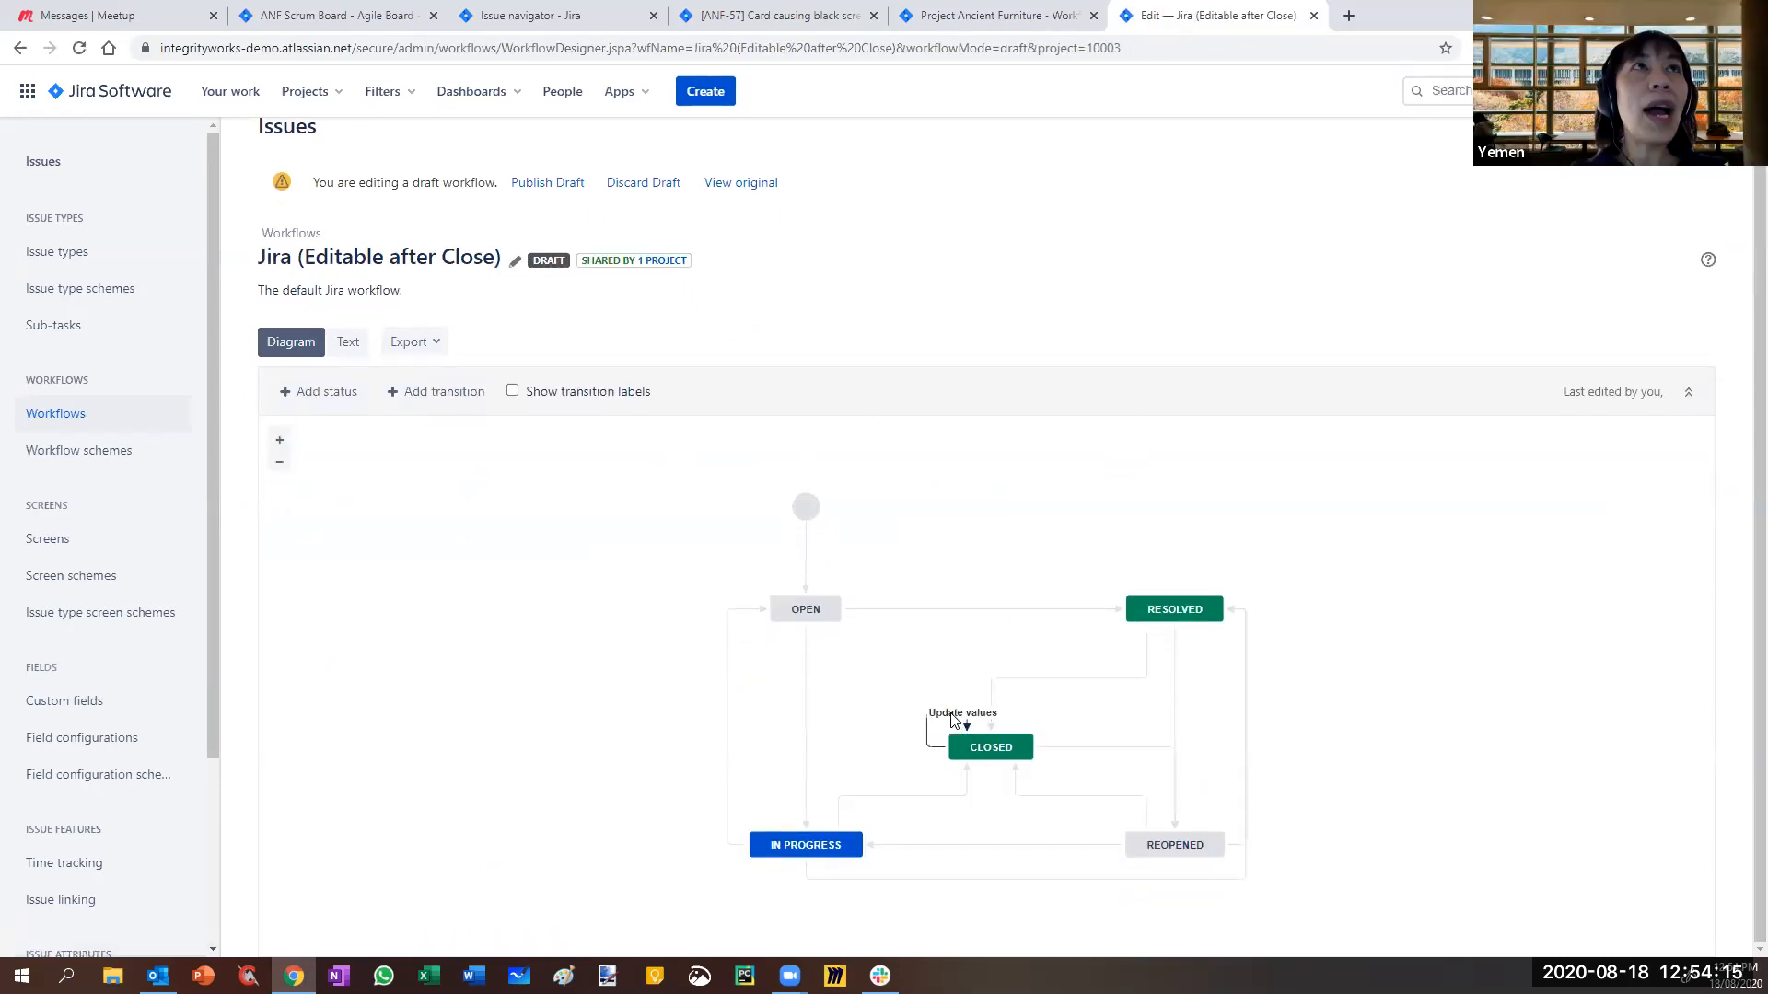
left_click(954, 720)
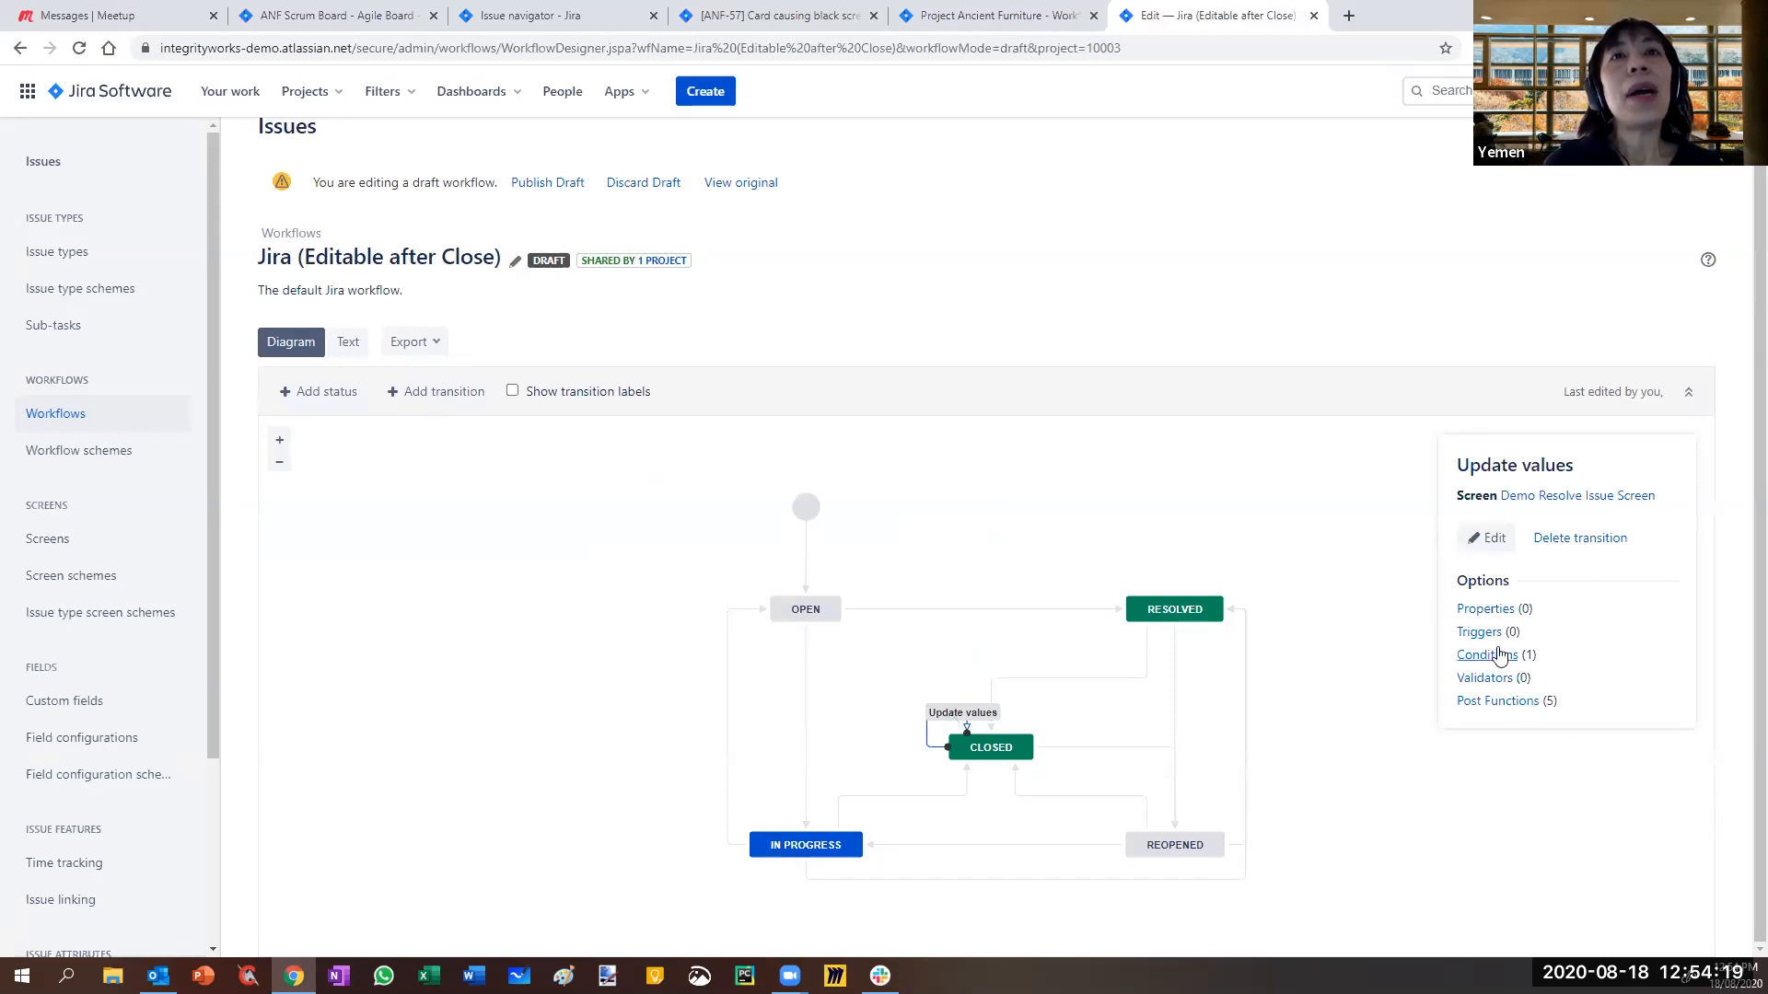
left_click(1478, 678)
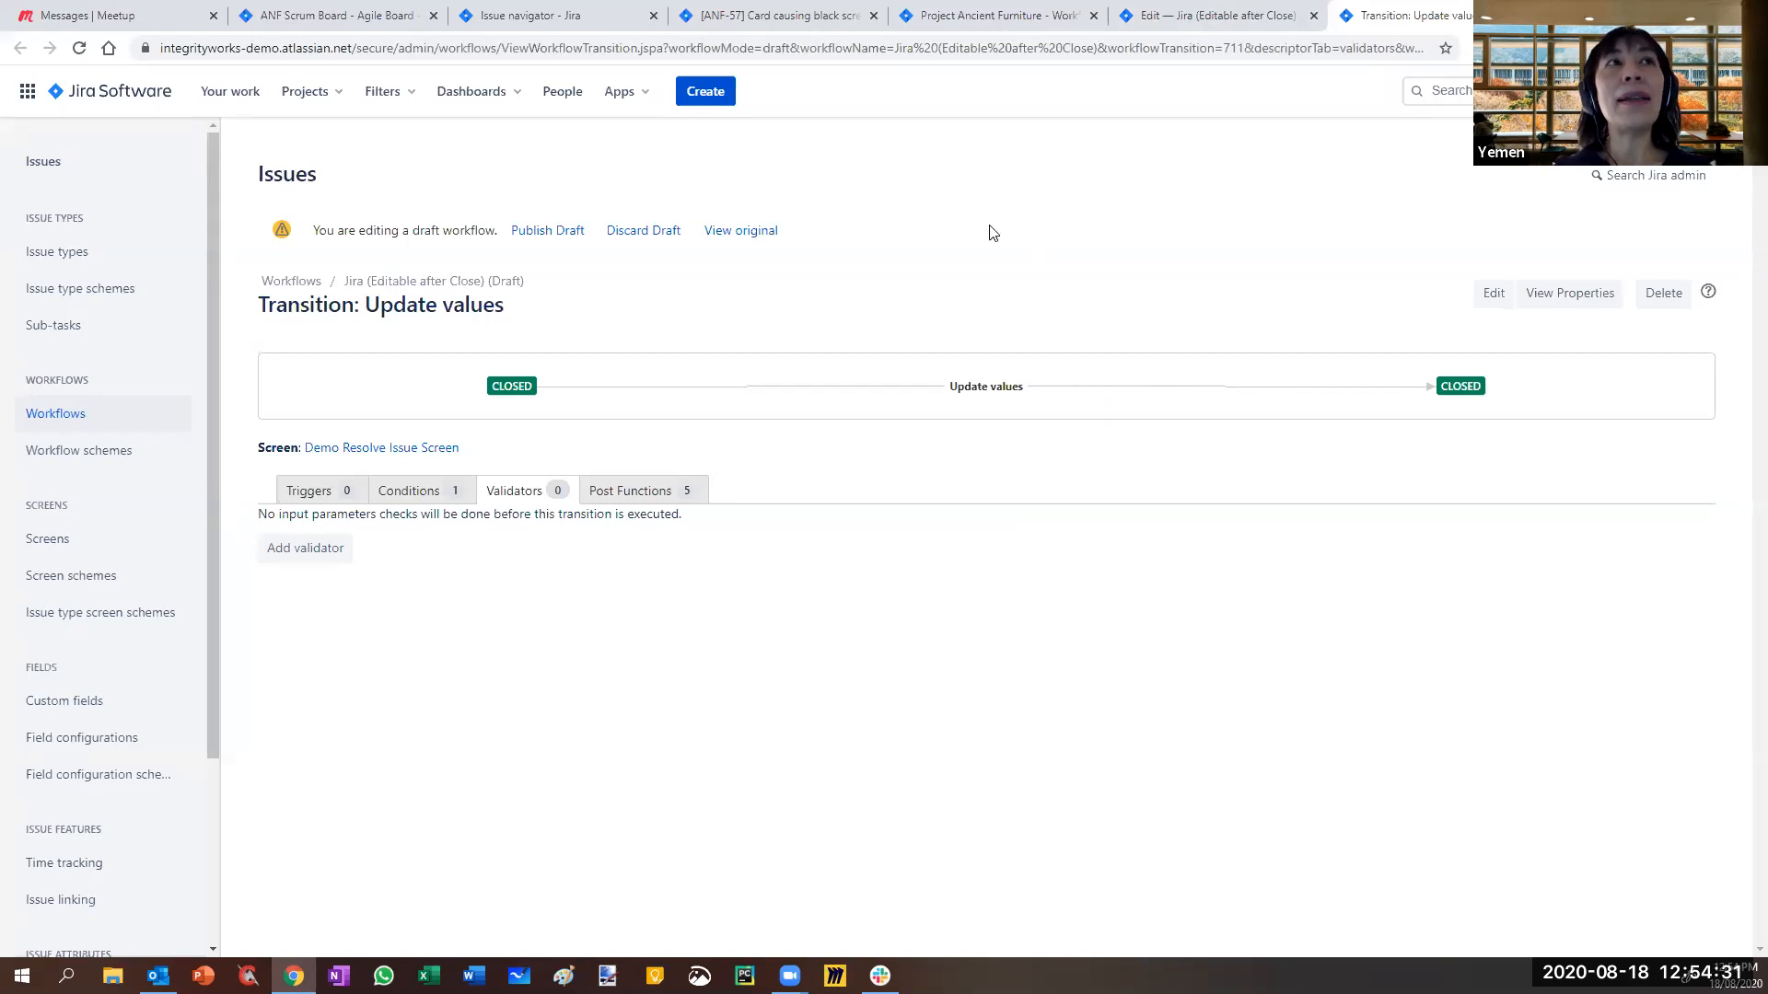
left_click(347, 15)
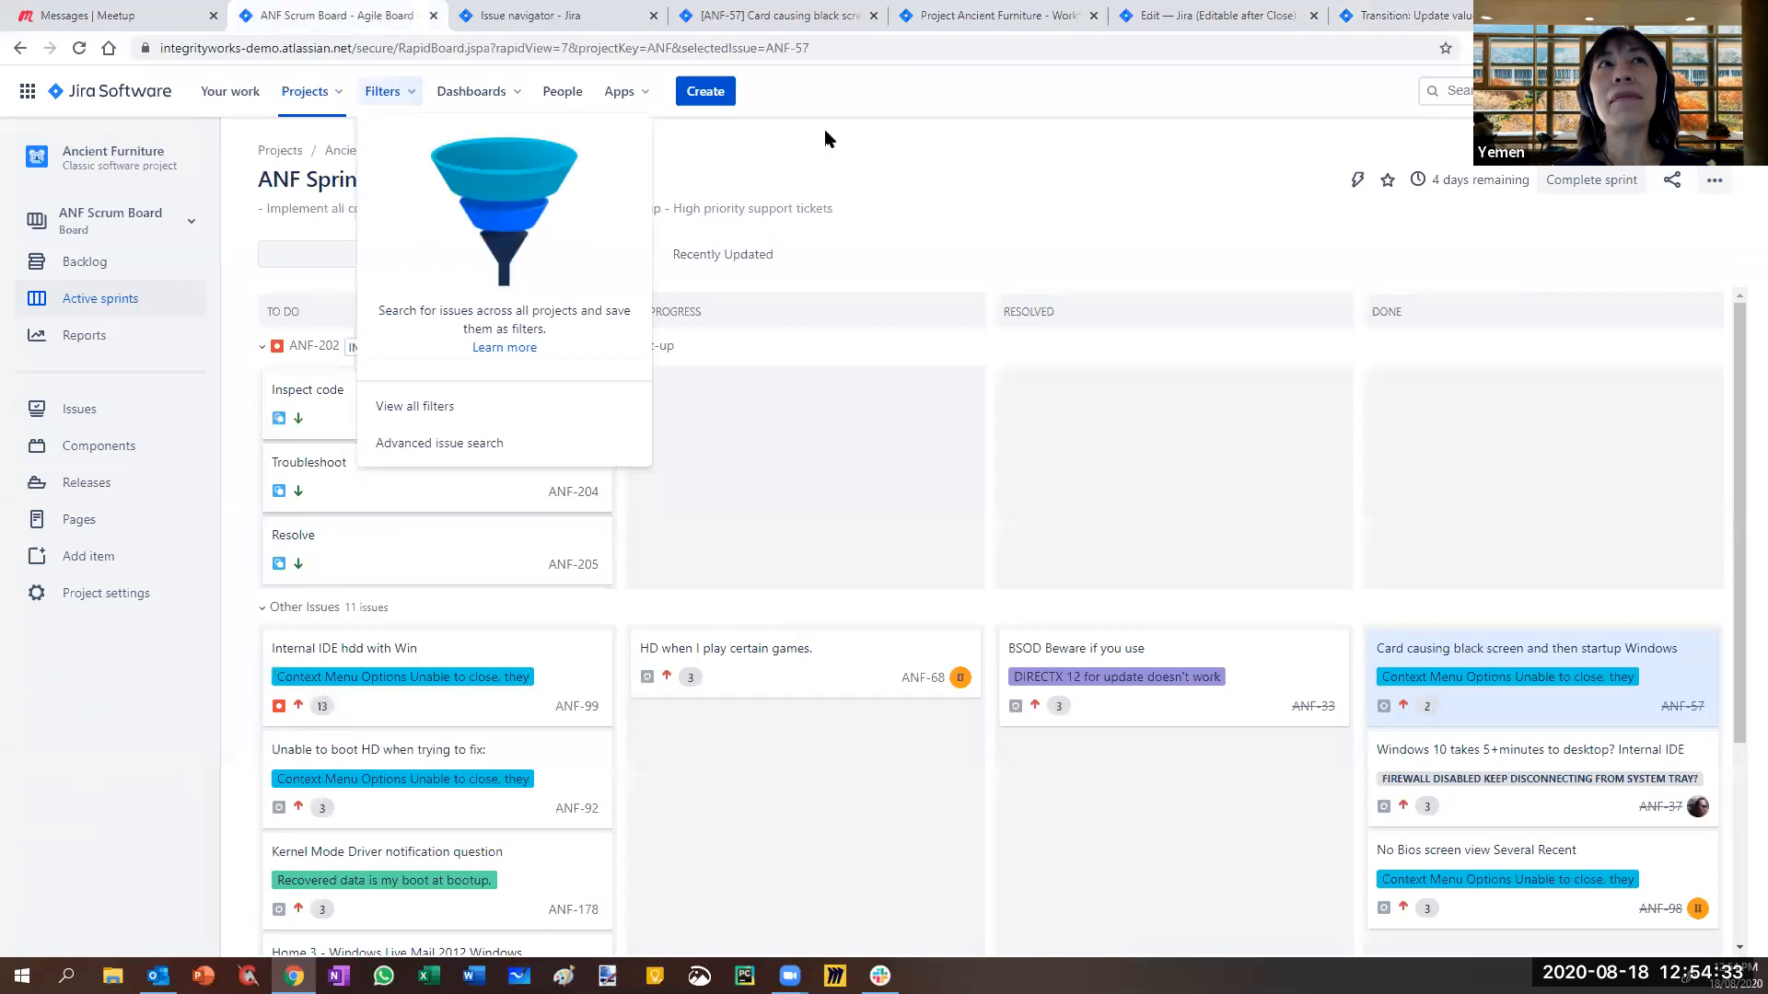
- Dismiss the Filters list and open the ANF Scrum Board's board switcher
left_click(826, 134)
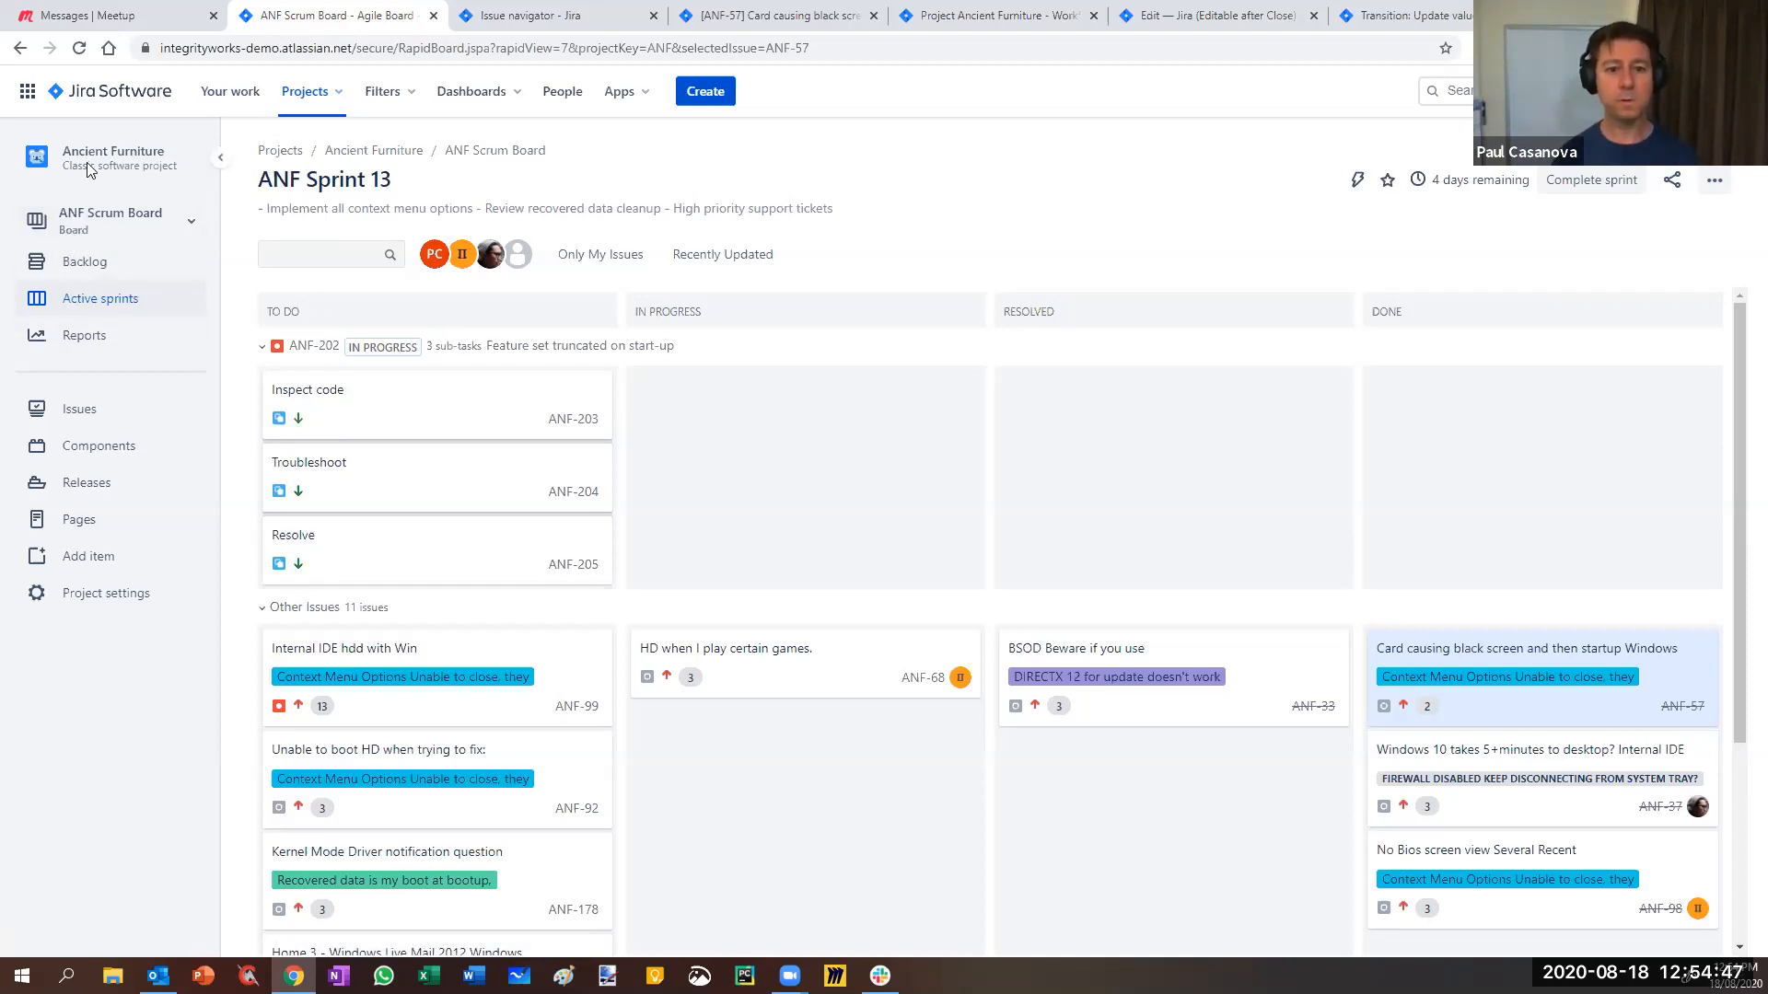
left_click(170, 221)
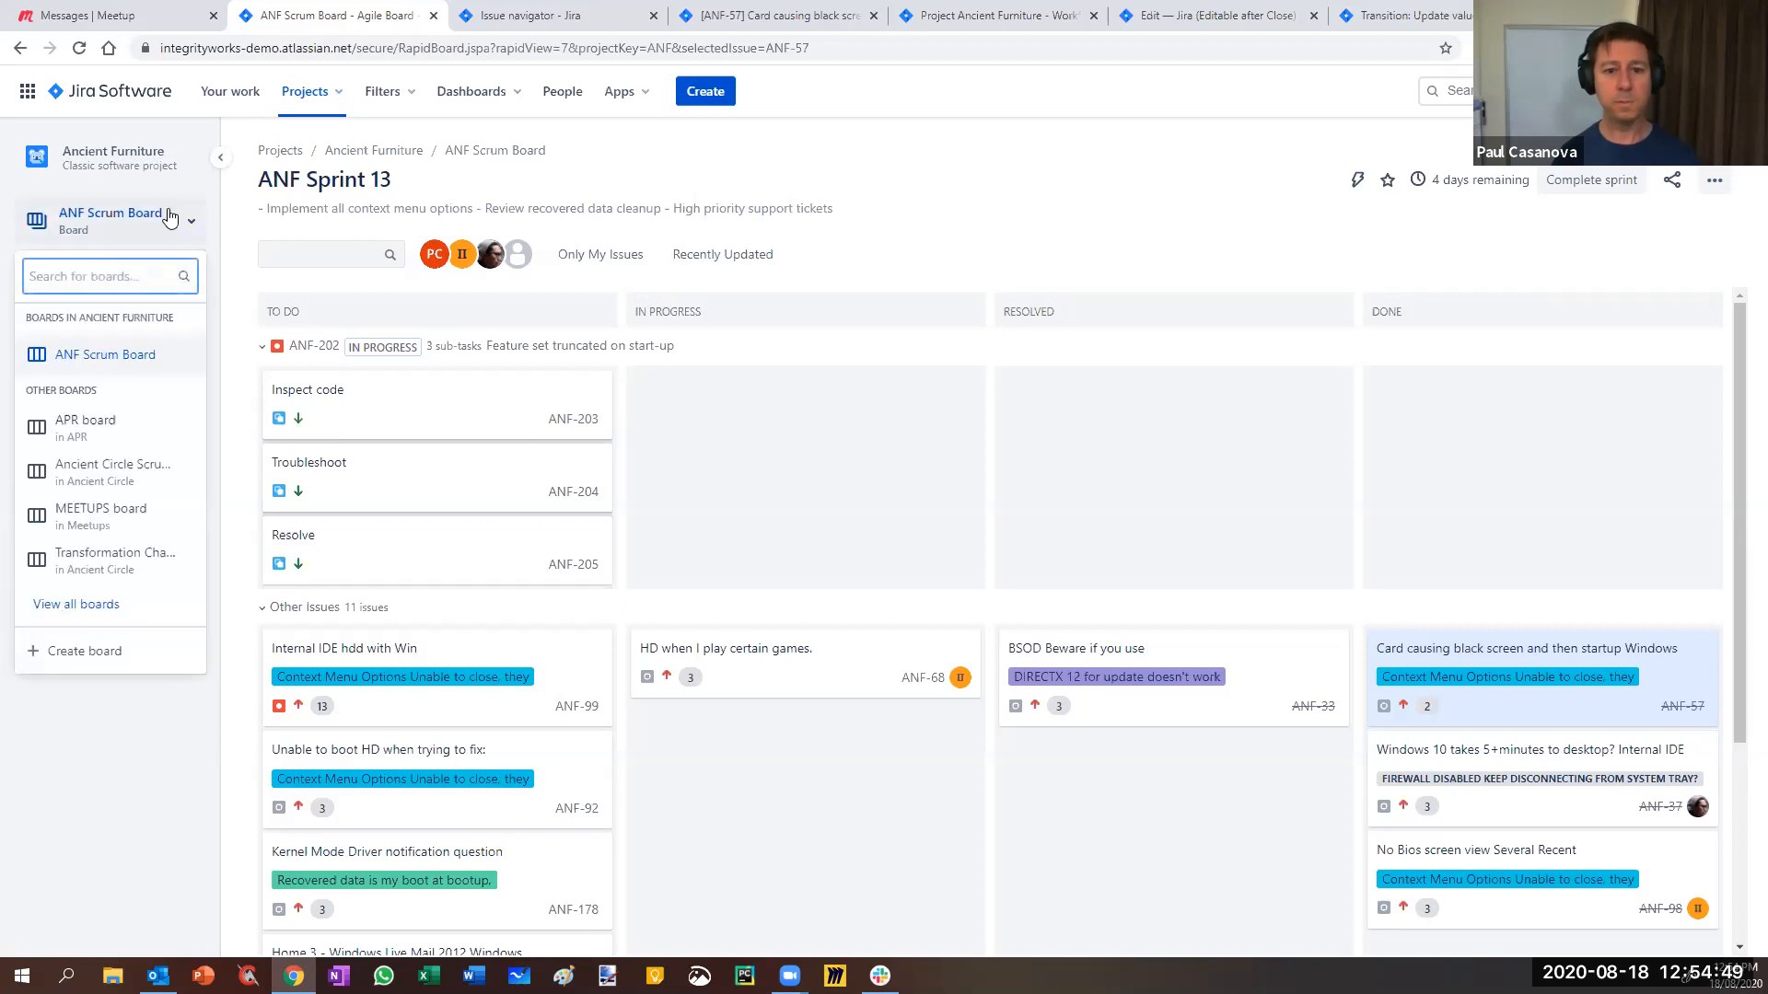
- Create a Kanban board named 'ANF Kanban' from the existing Ancient Furniture project
left_click(92, 655)
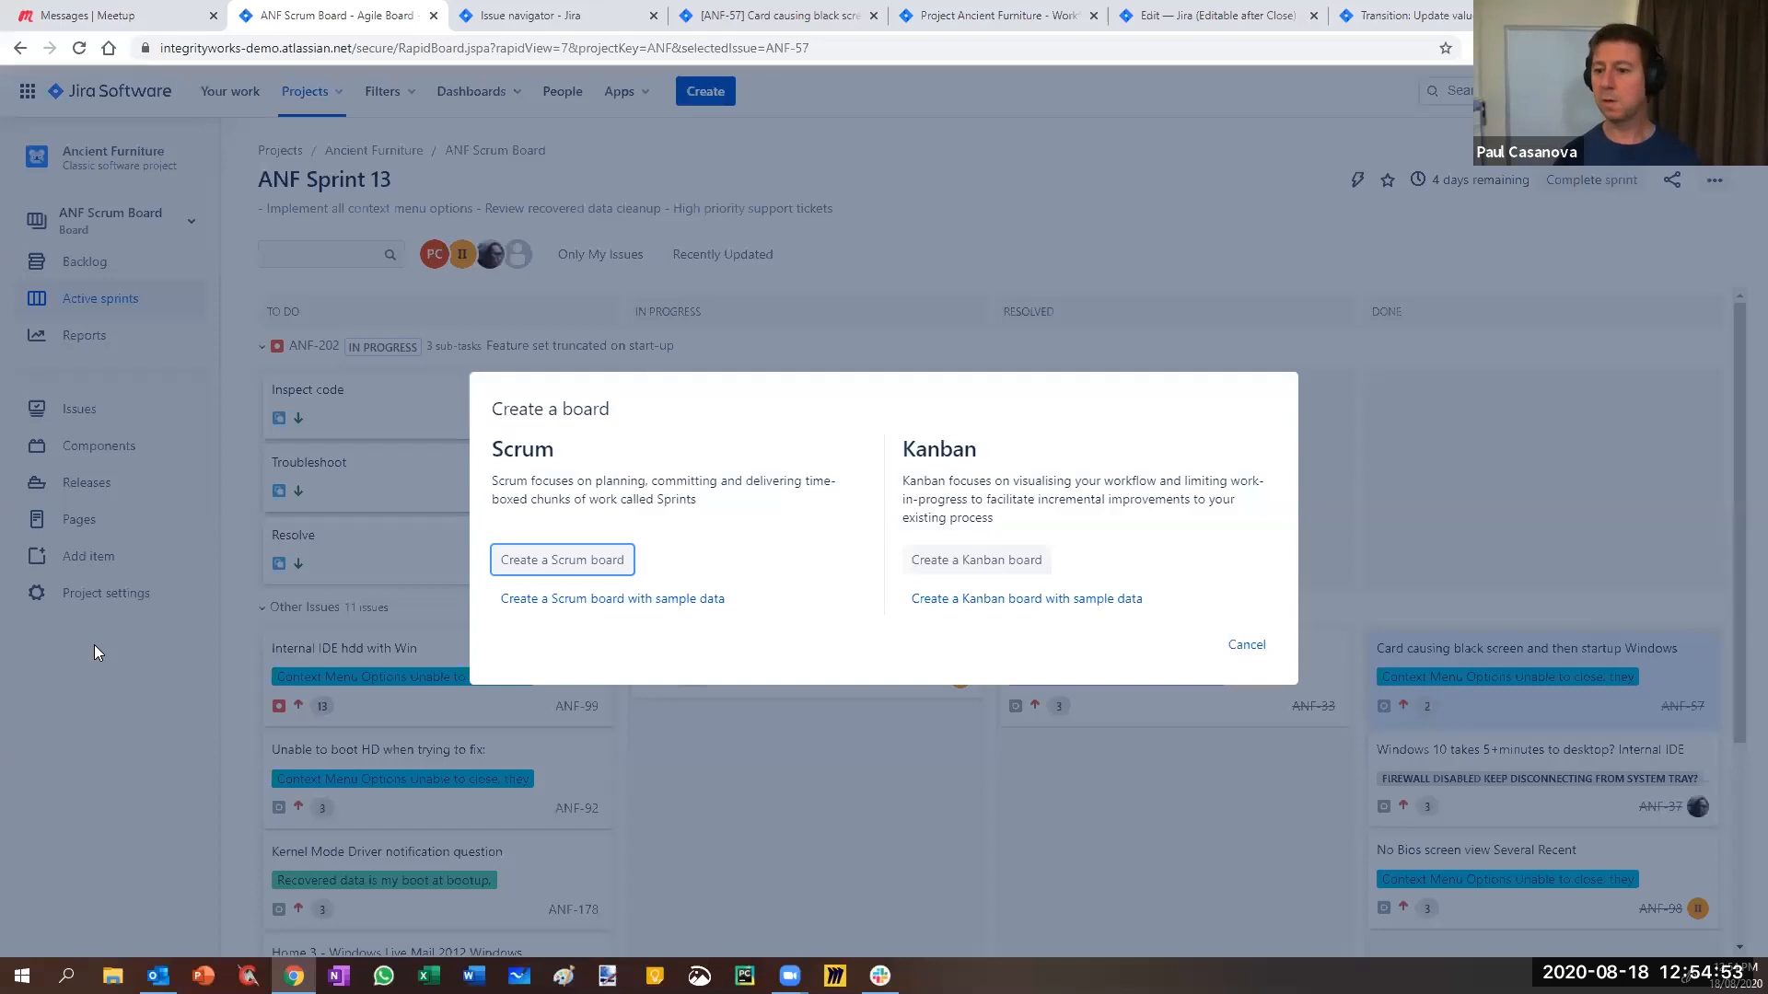
left_click(981, 561)
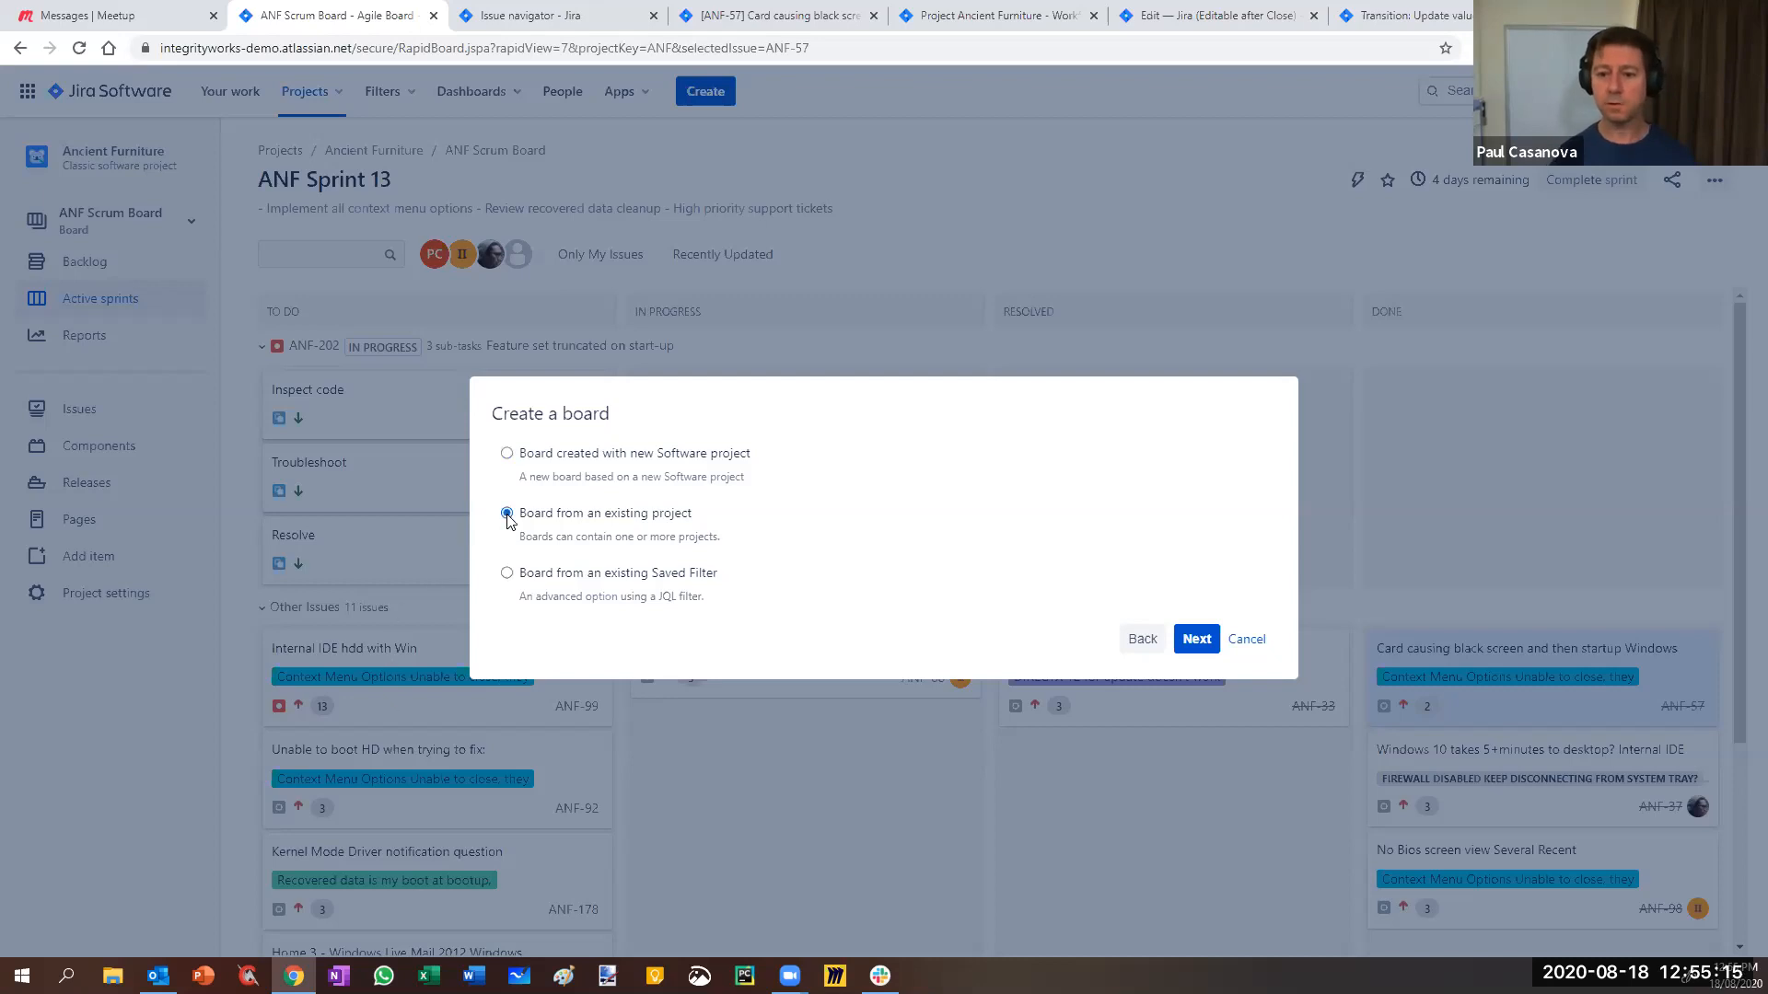
left_click(1197, 639)
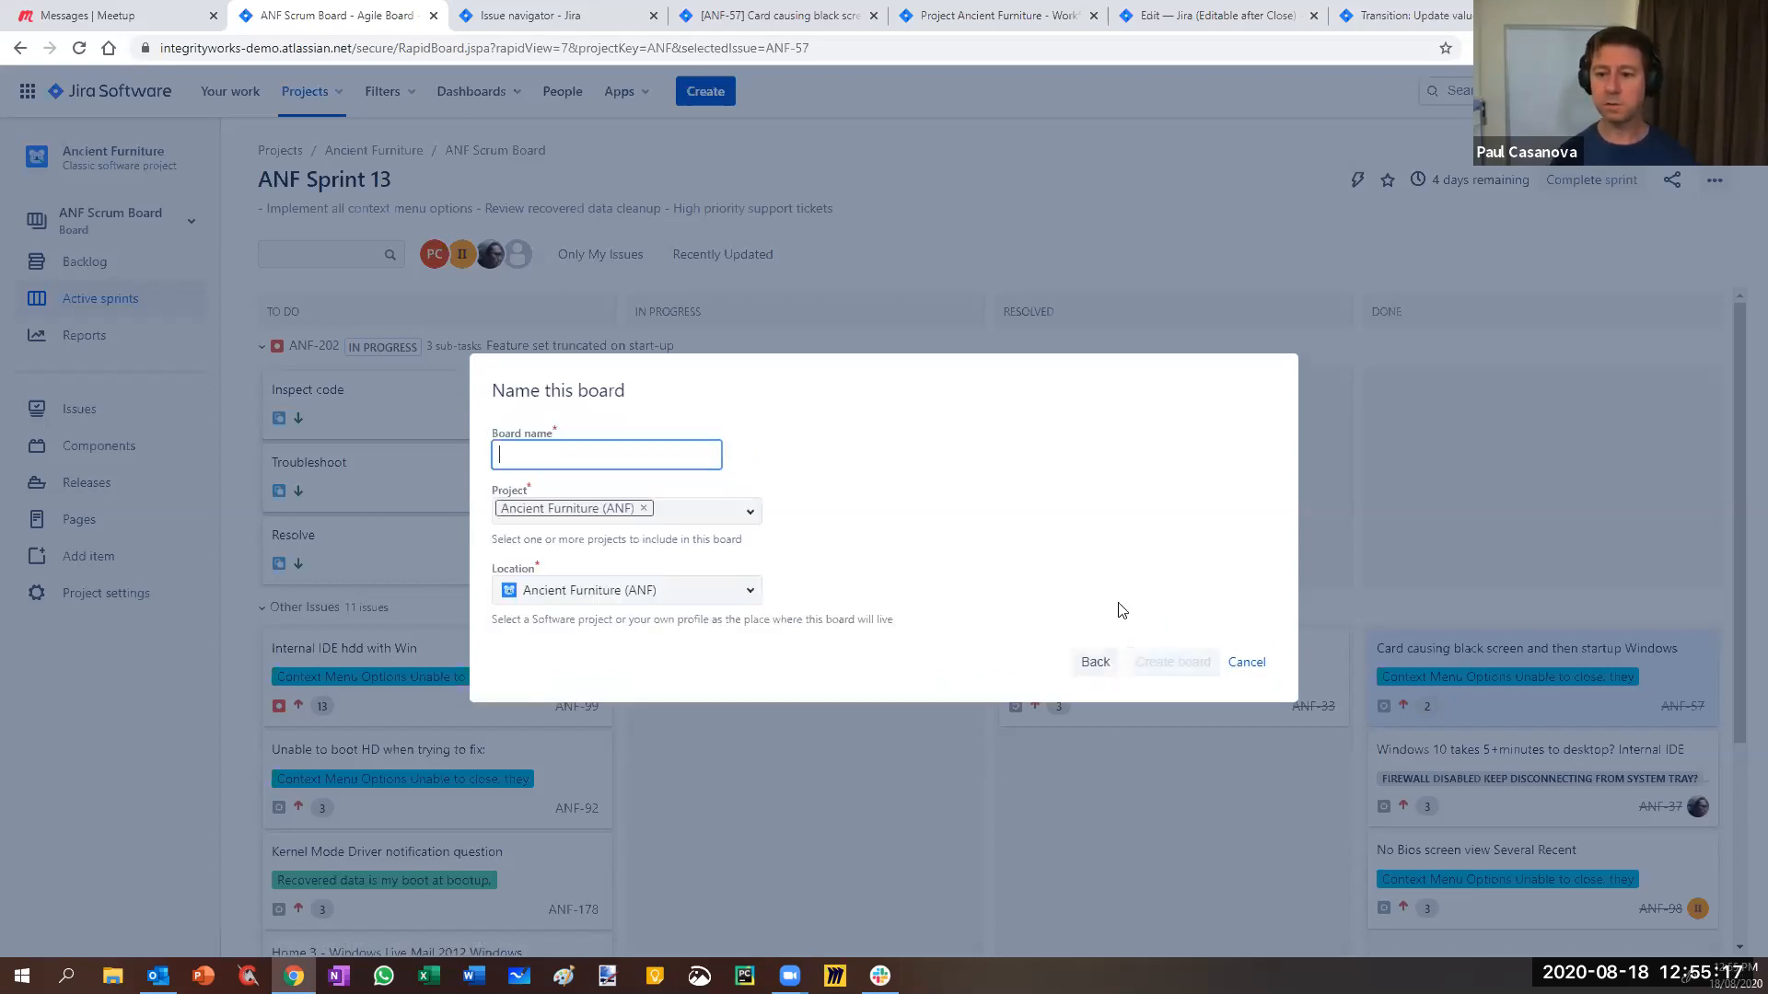
left_click(619, 459)
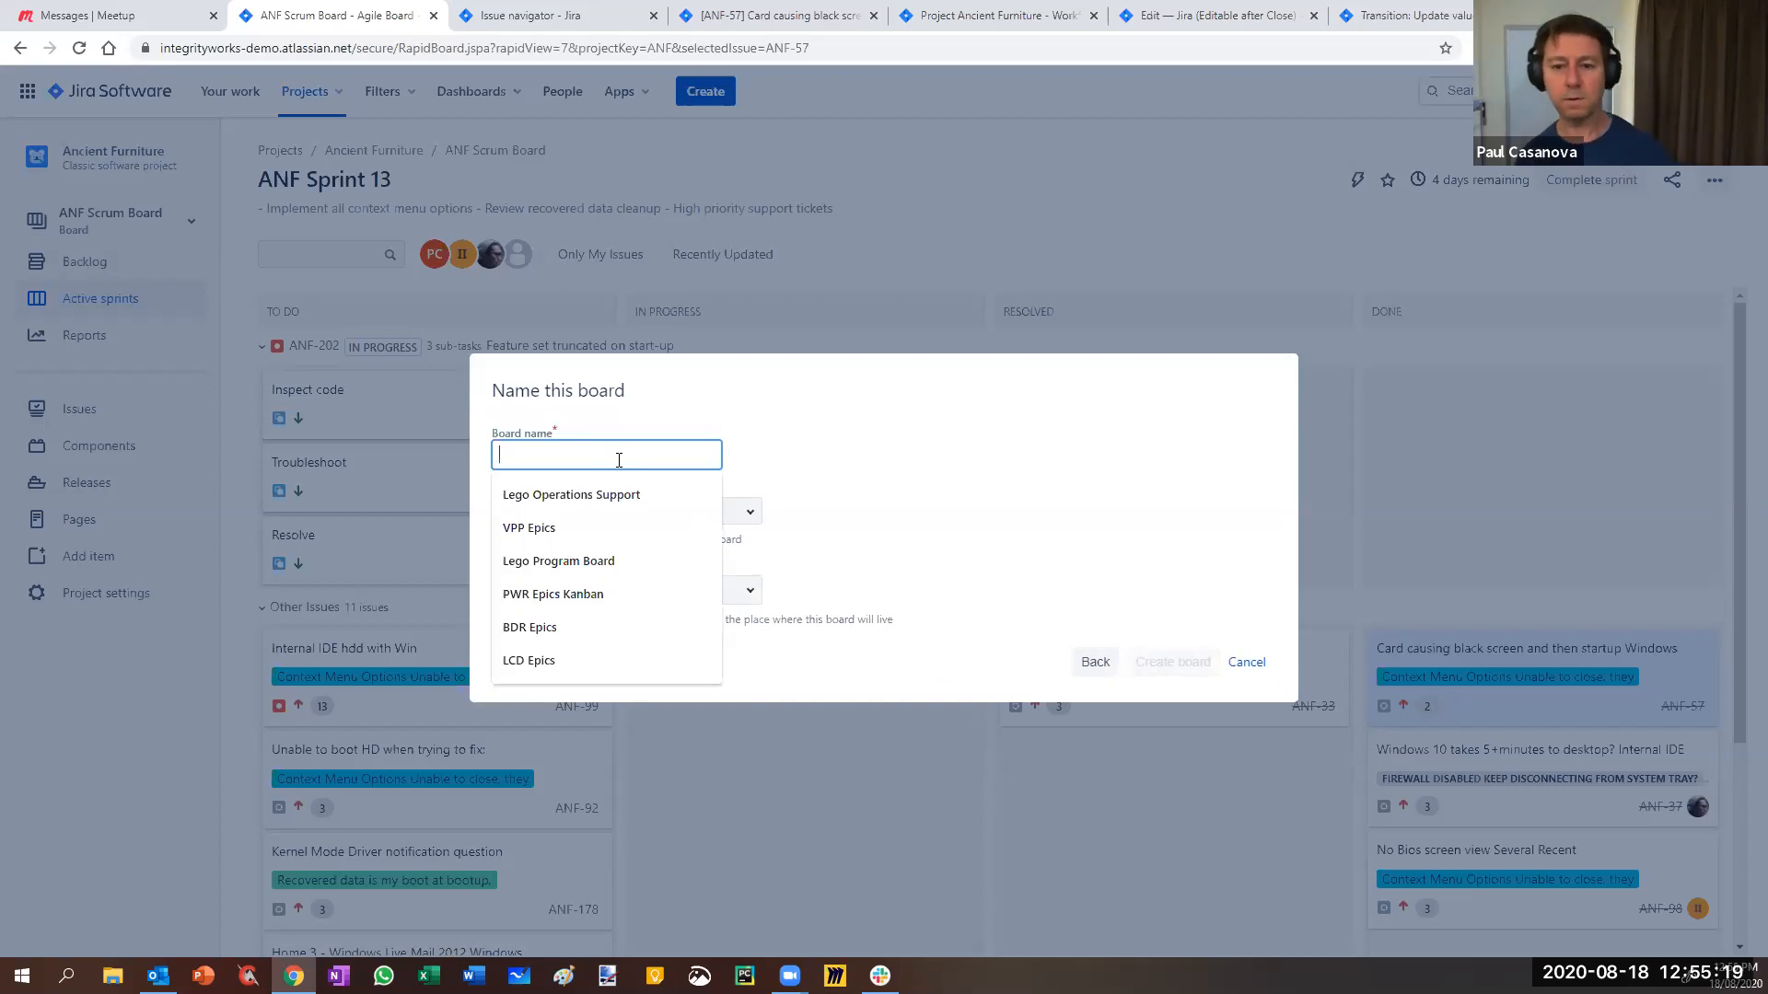
type("ANF")
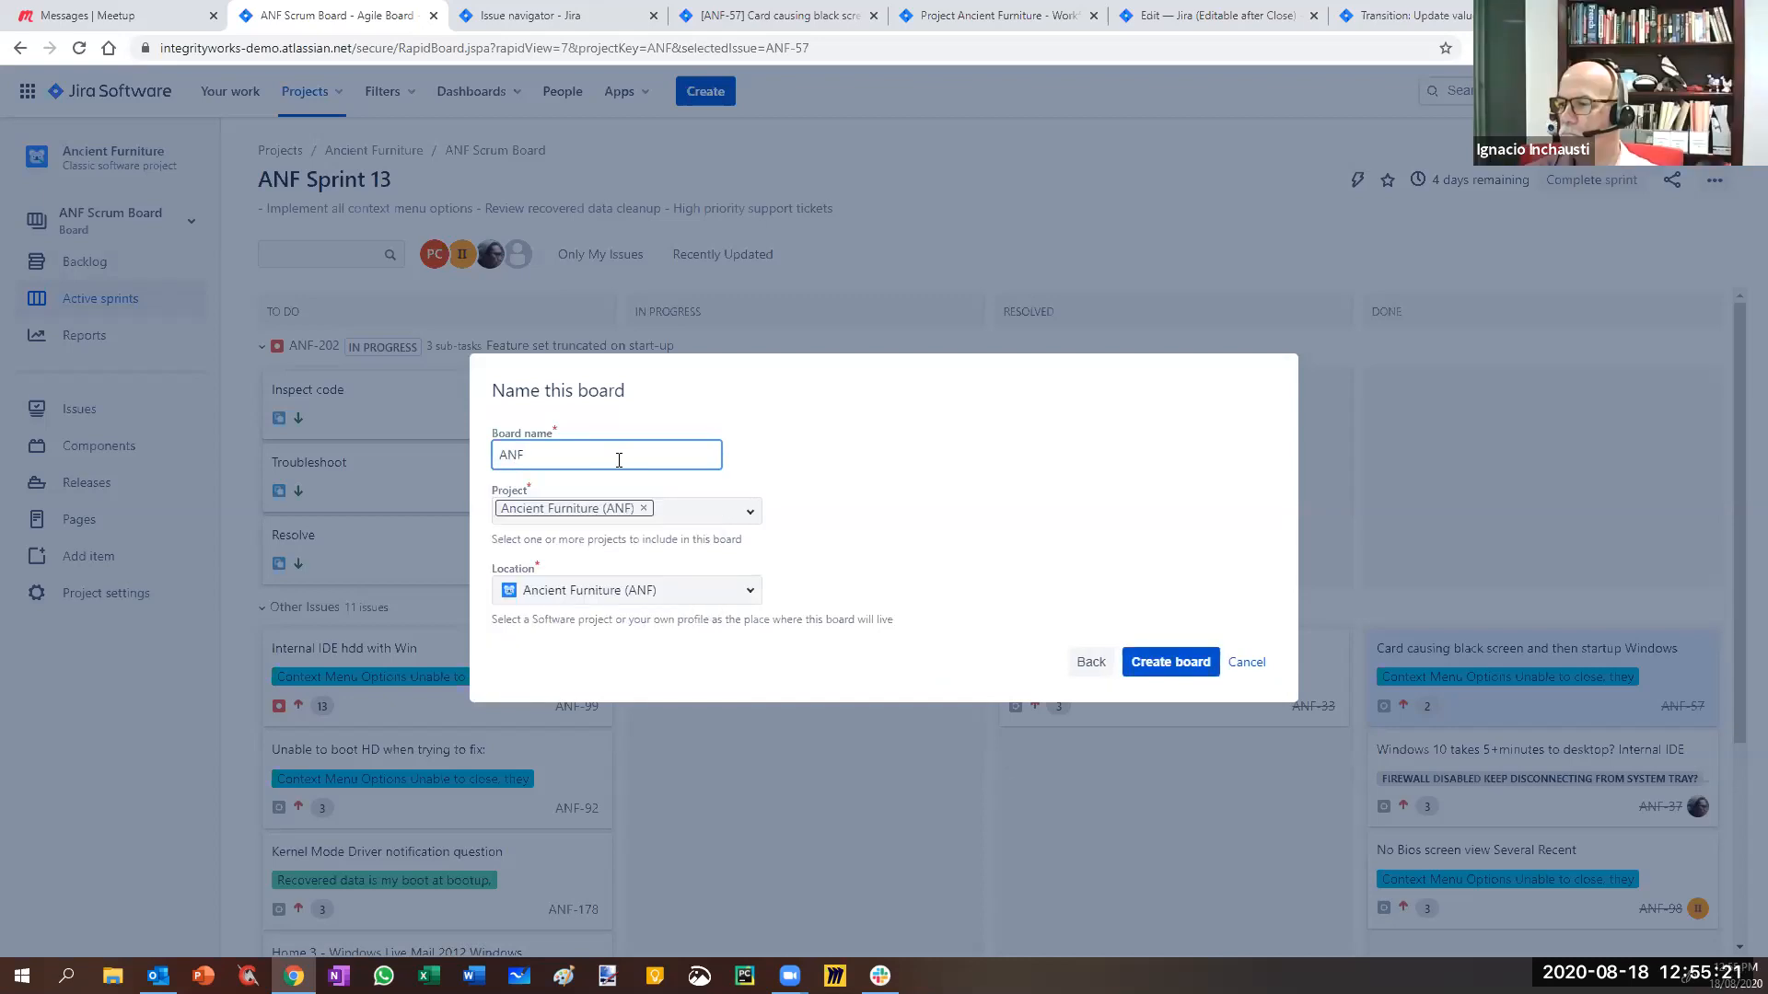
type(" Kanban")
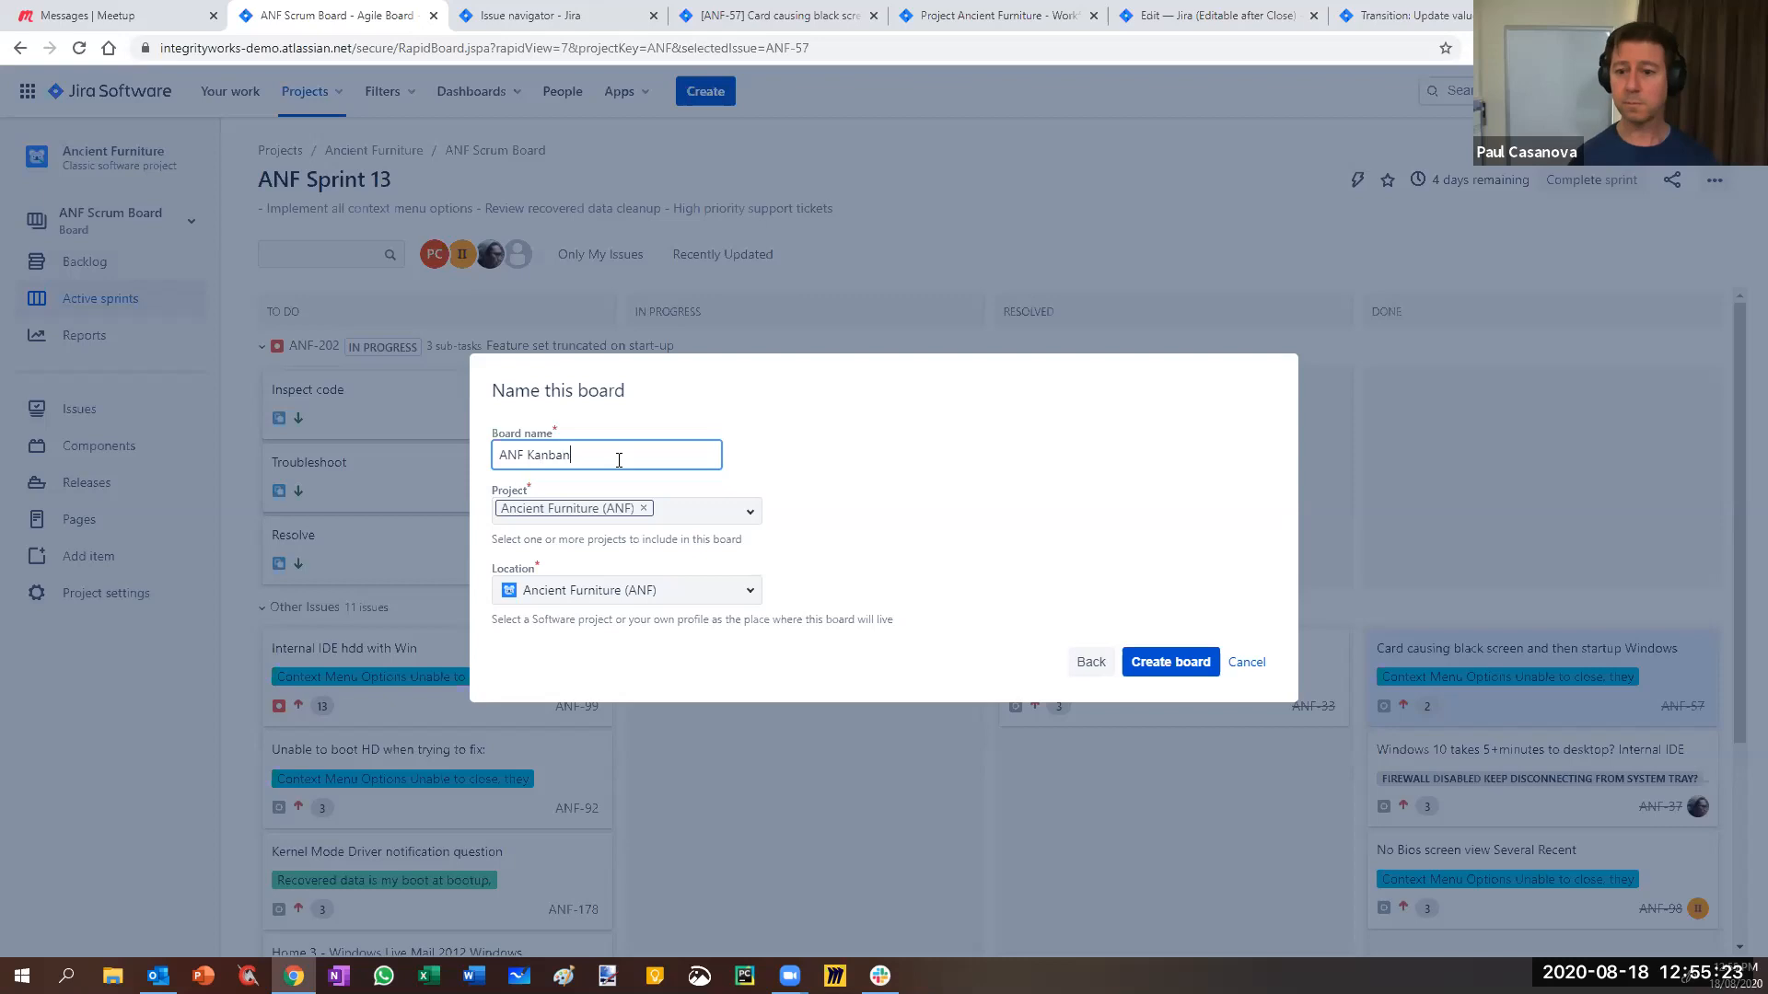
left_click(750, 600)
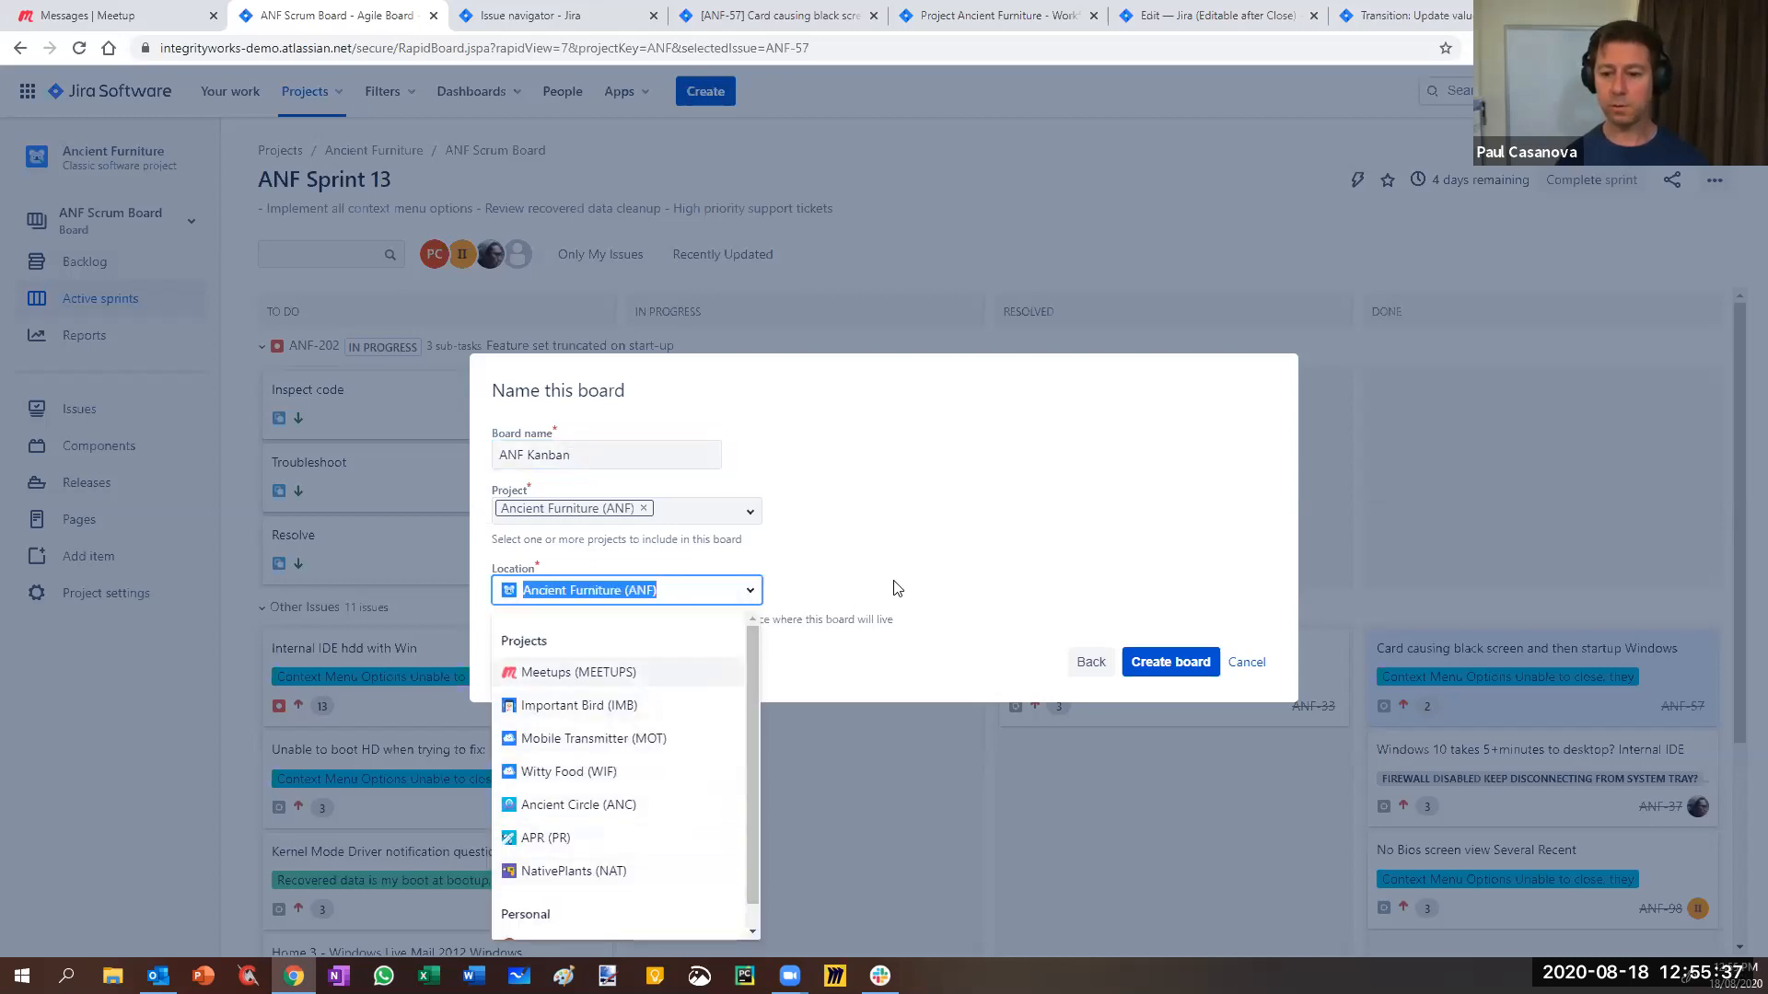
left_click(933, 550)
left_click(1188, 663)
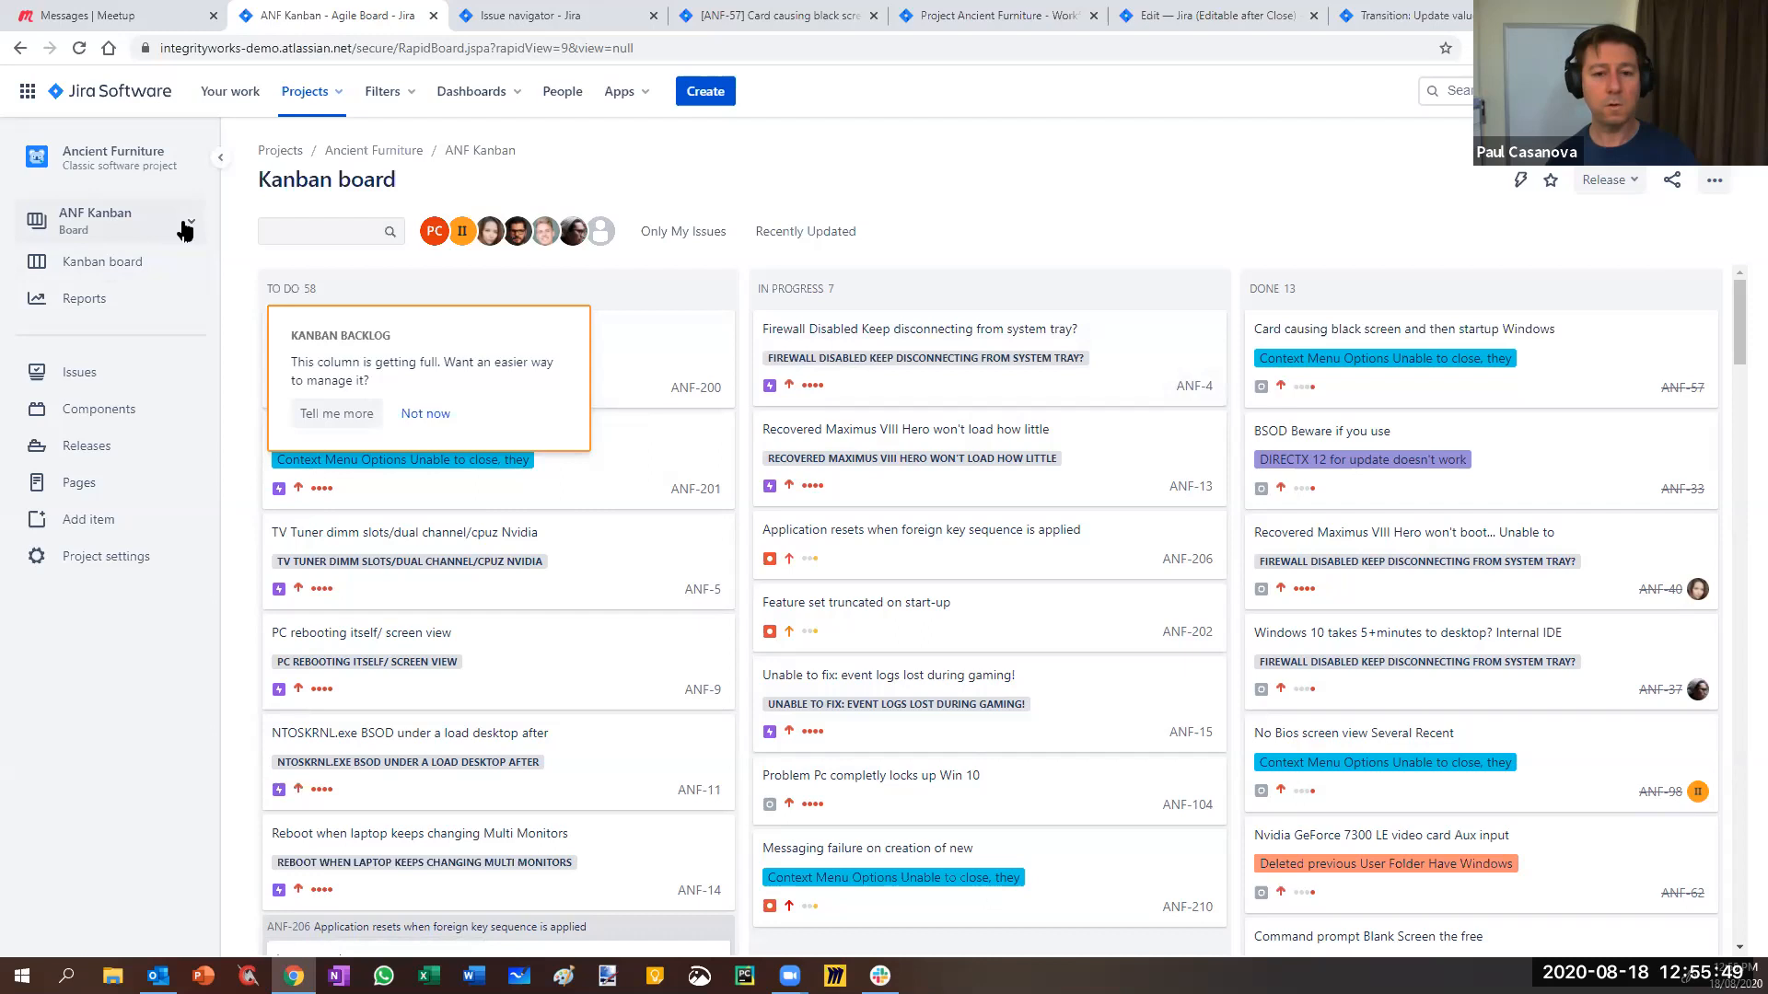
- Dismiss the Kanban backlog tip and switch back to the ANF Scrum Board
left_click(425, 413)
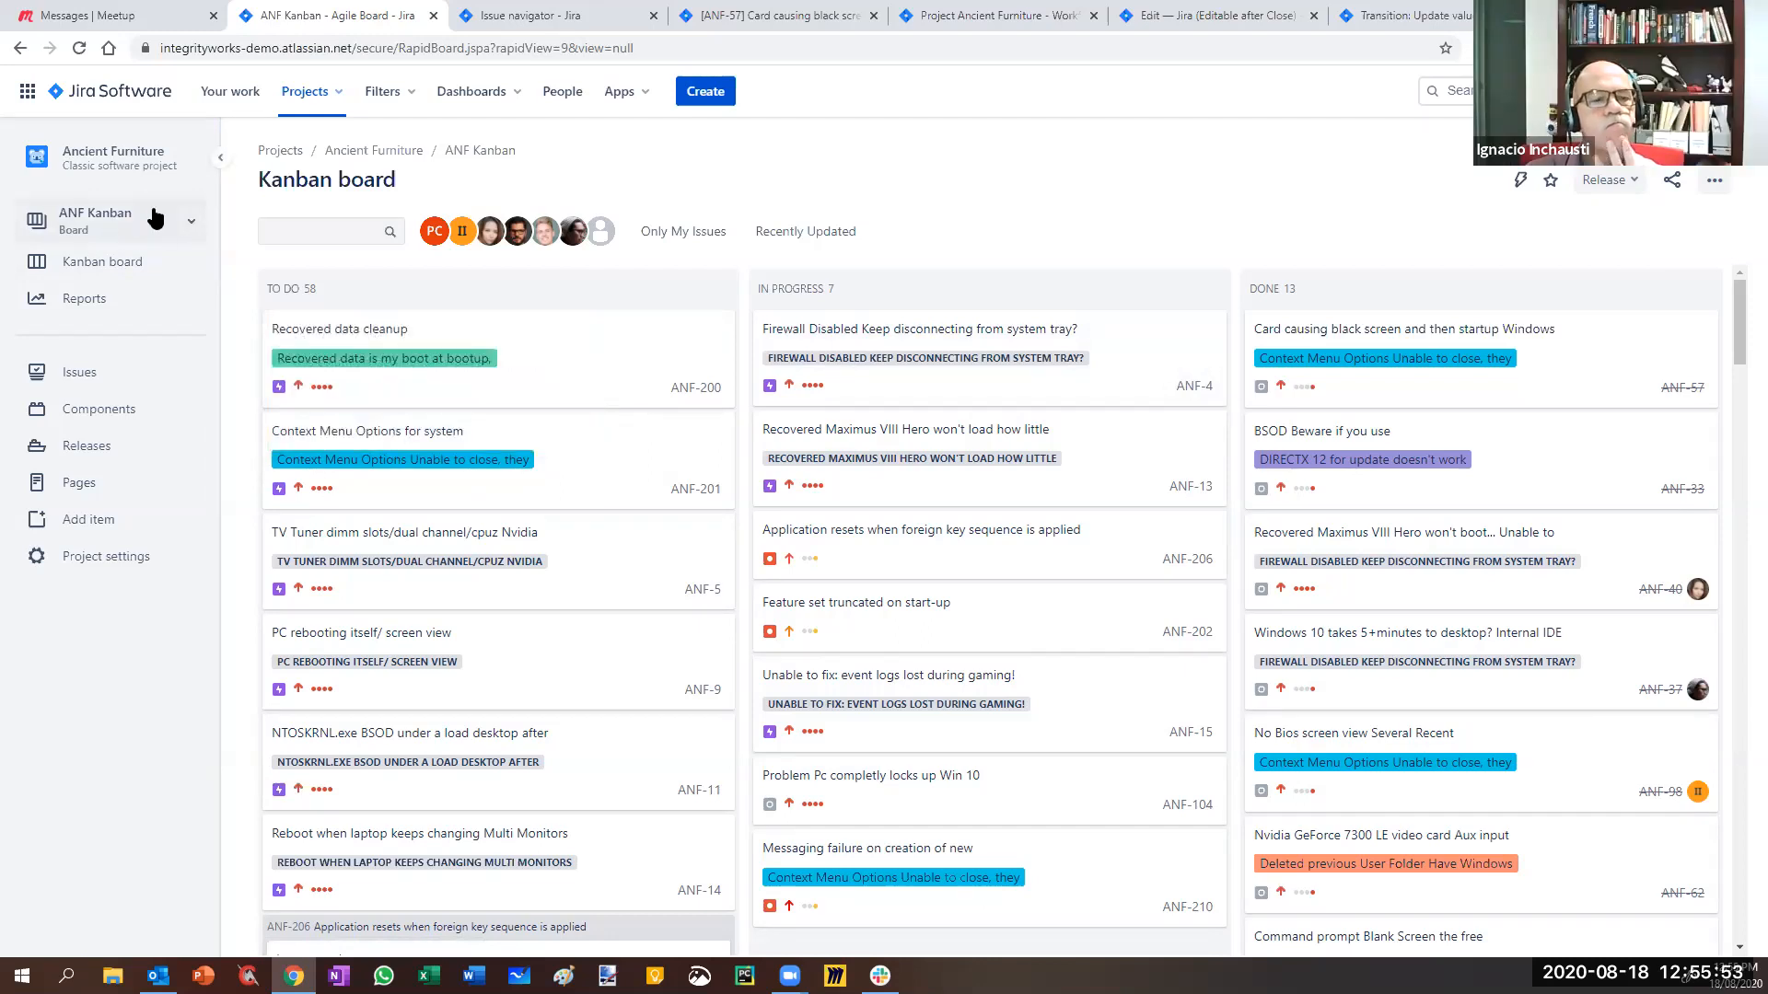
left_click(156, 223)
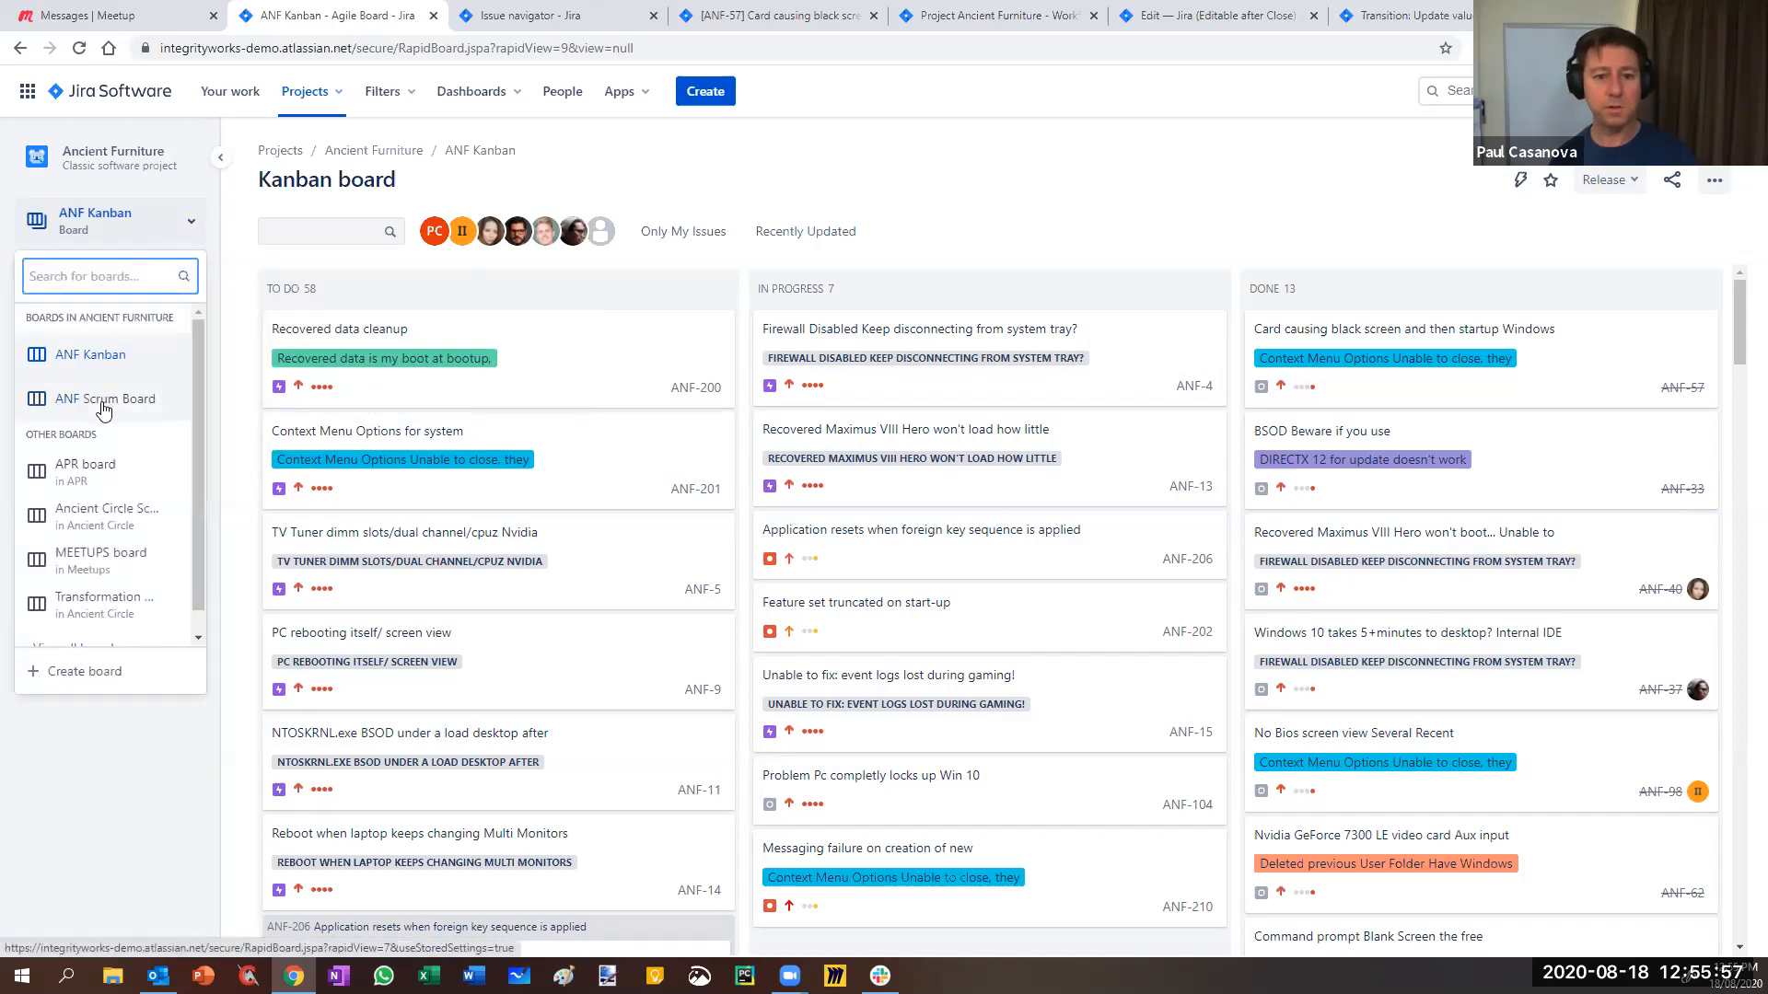
left_click(104, 408)
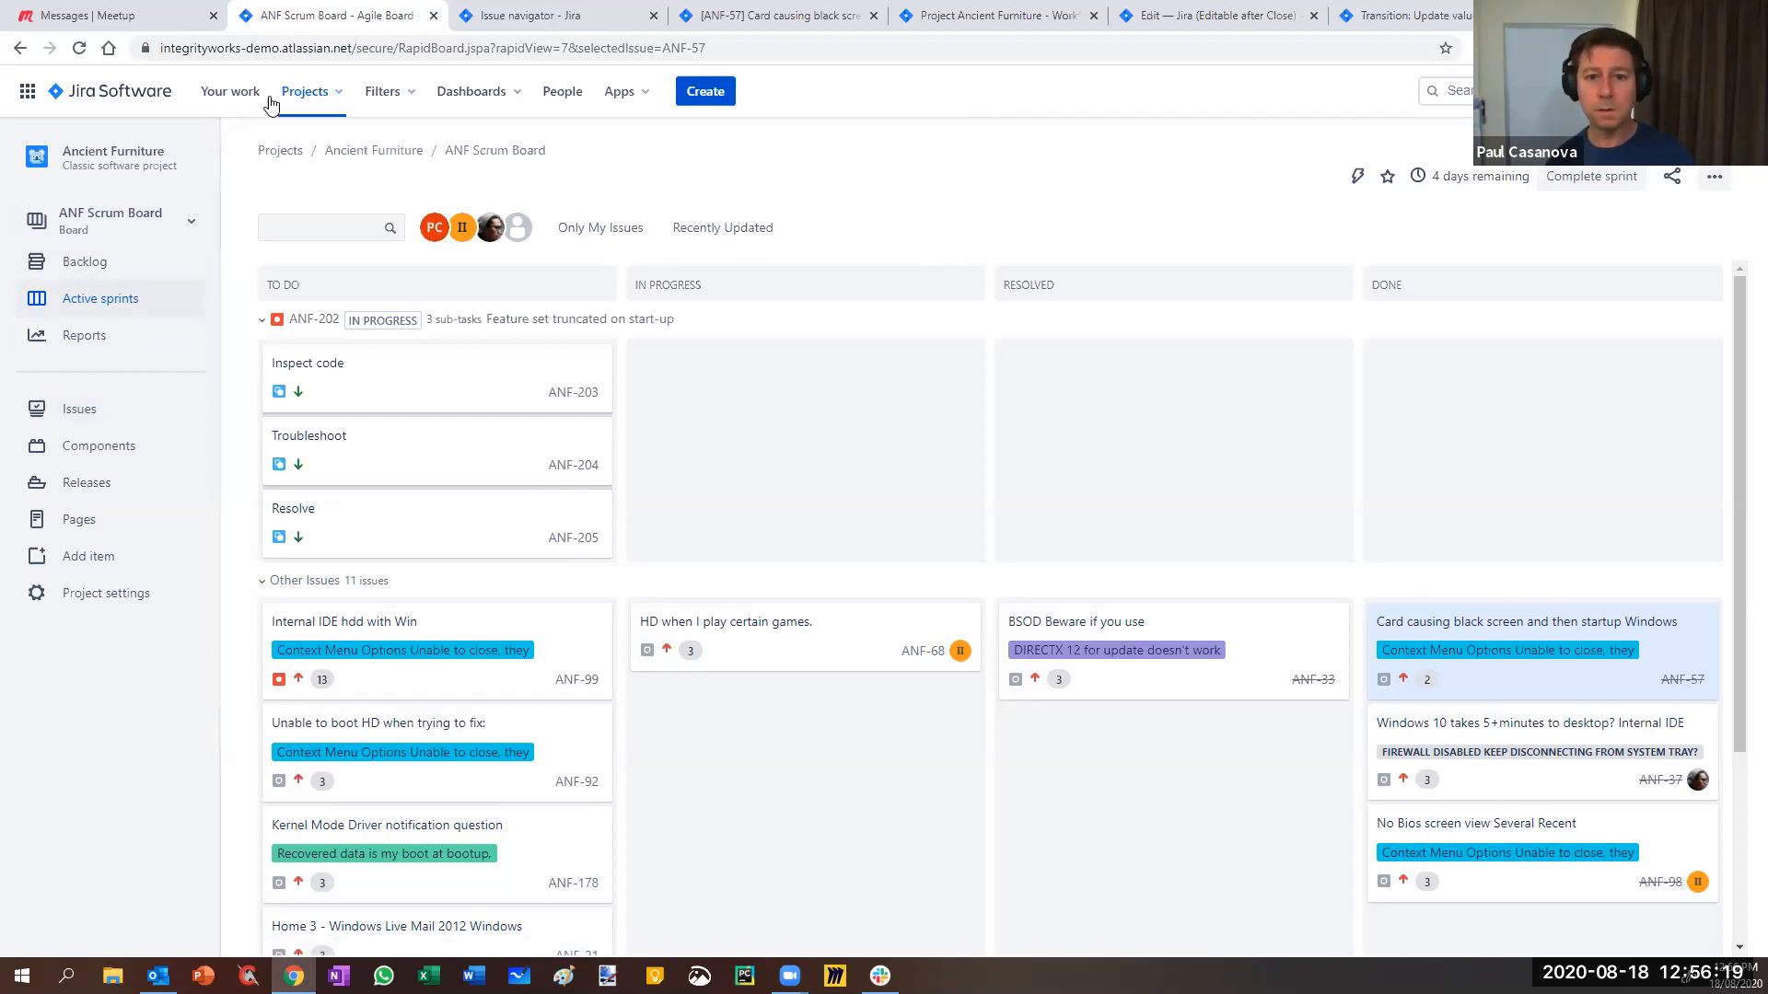
- Open the Ancient Circle and Mobile Transmitter projects in new tabs from the Projects menu
left_click(302, 91)
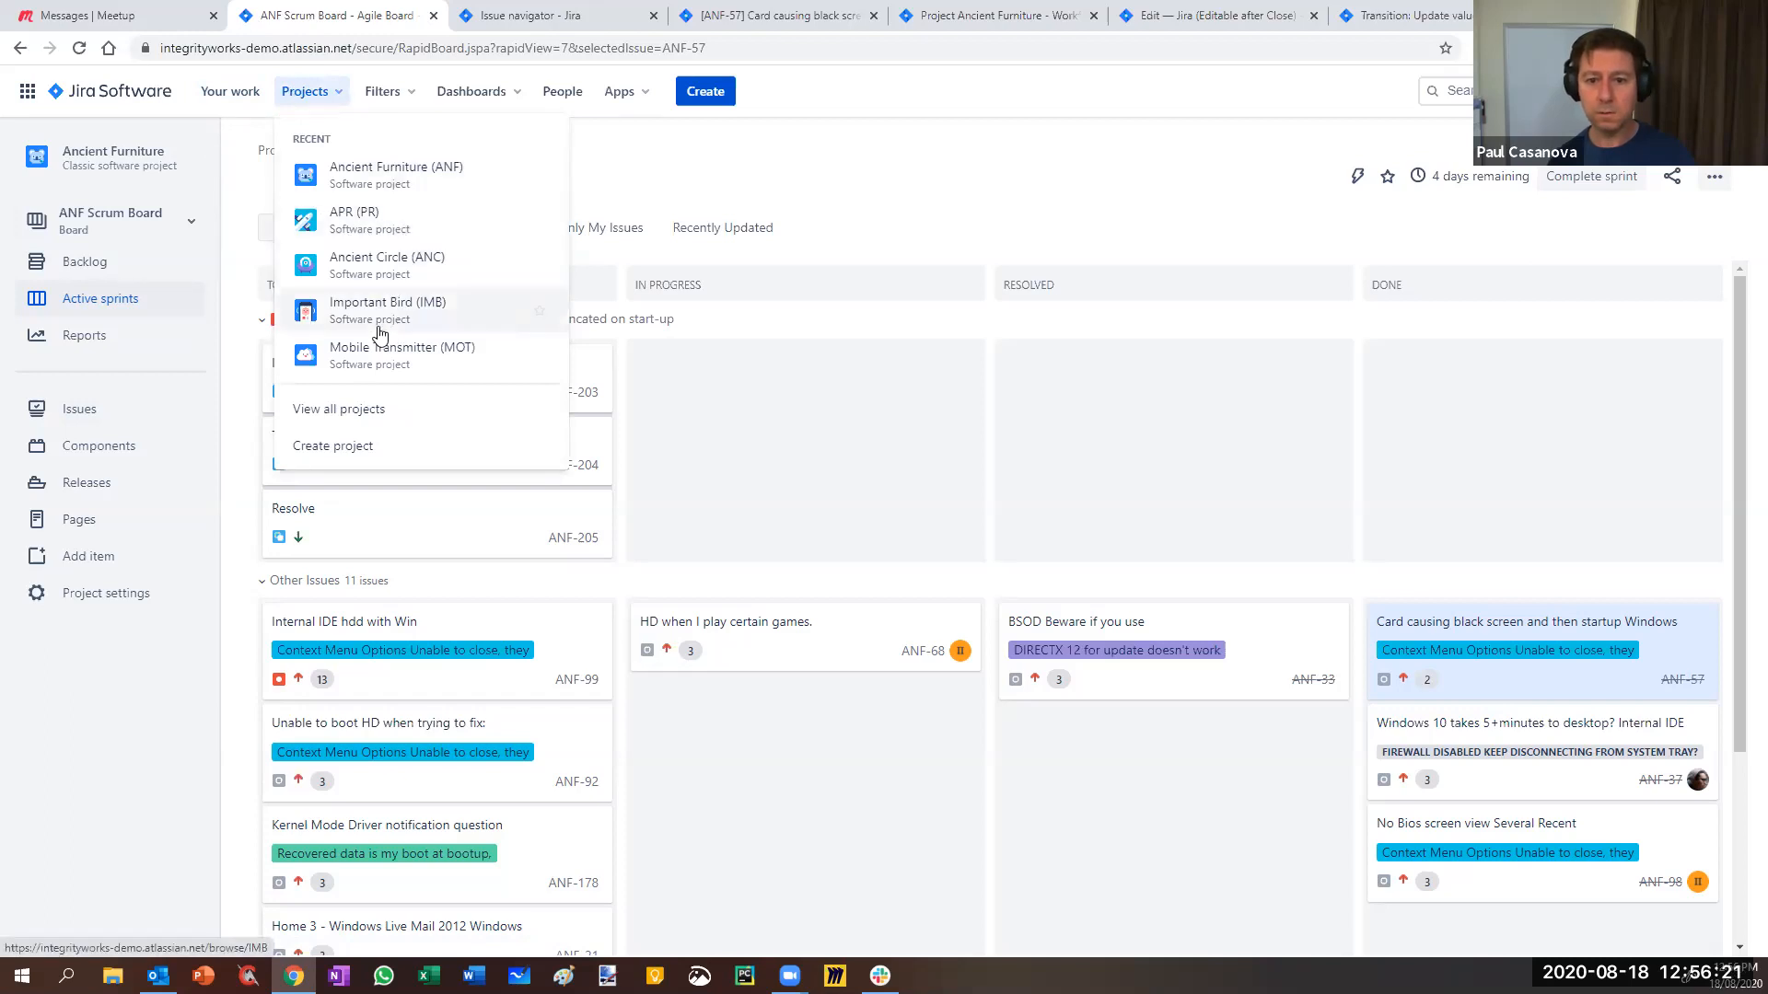
right_click(359, 266)
left_click(420, 286)
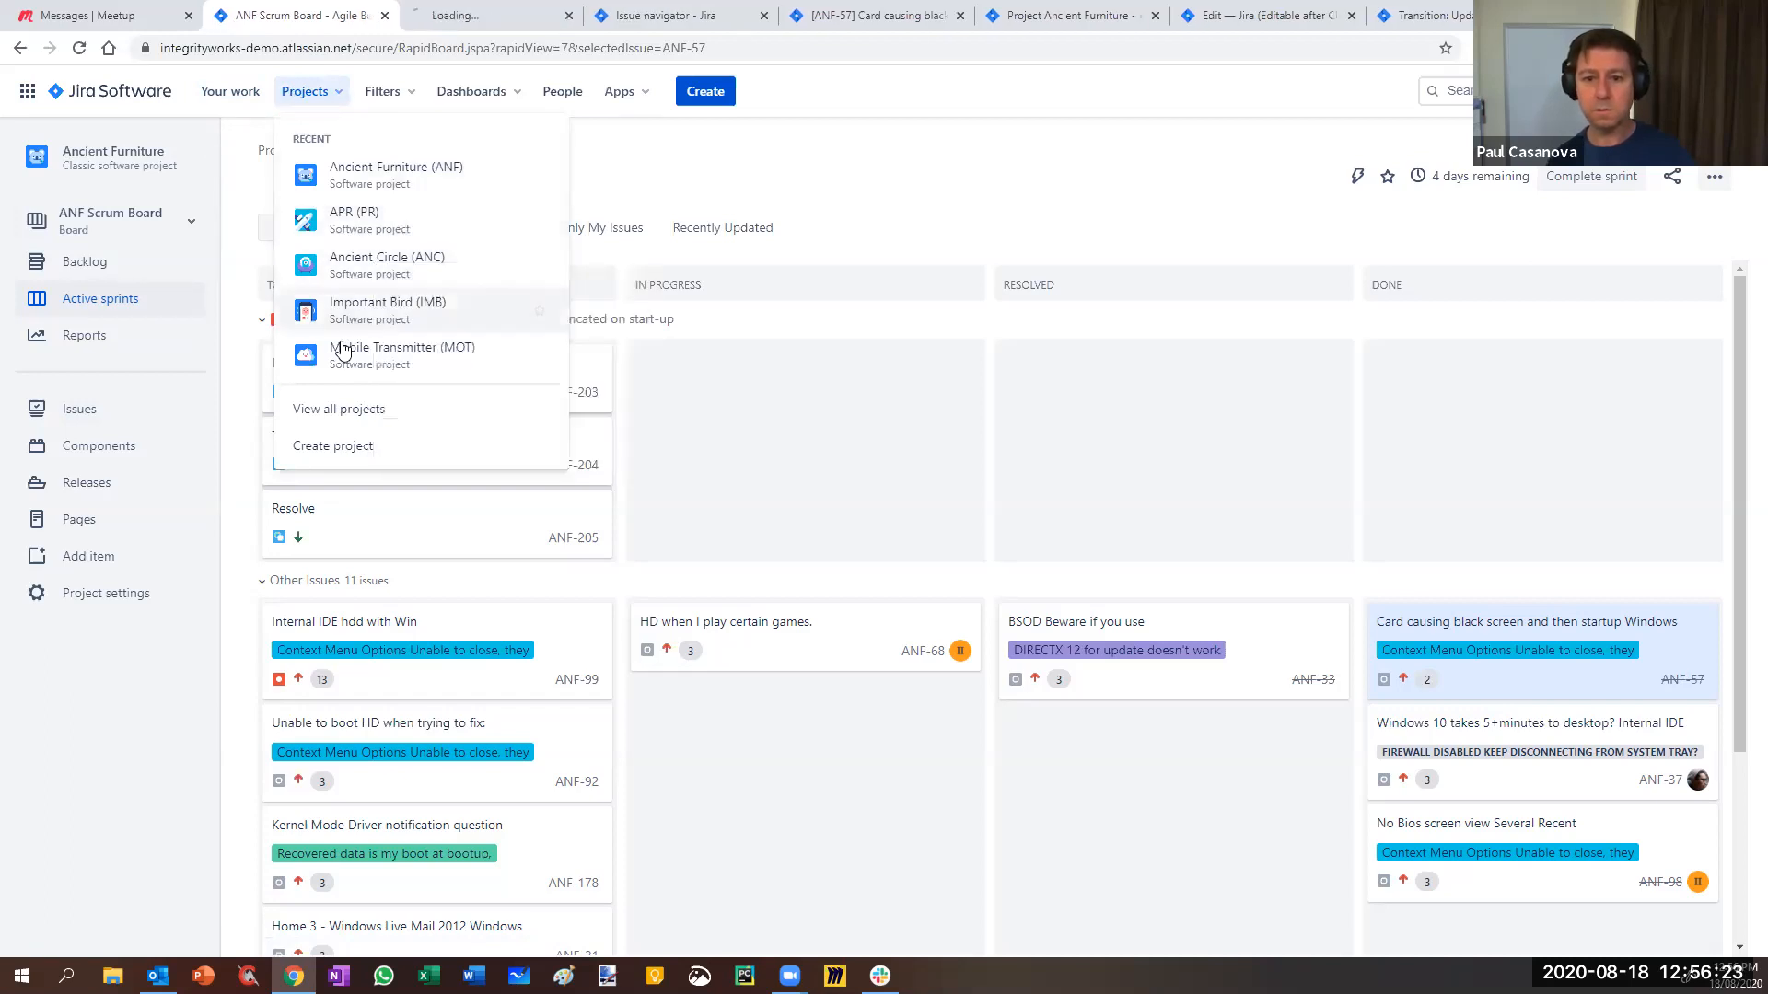
right_click(403, 313)
right_click(369, 350)
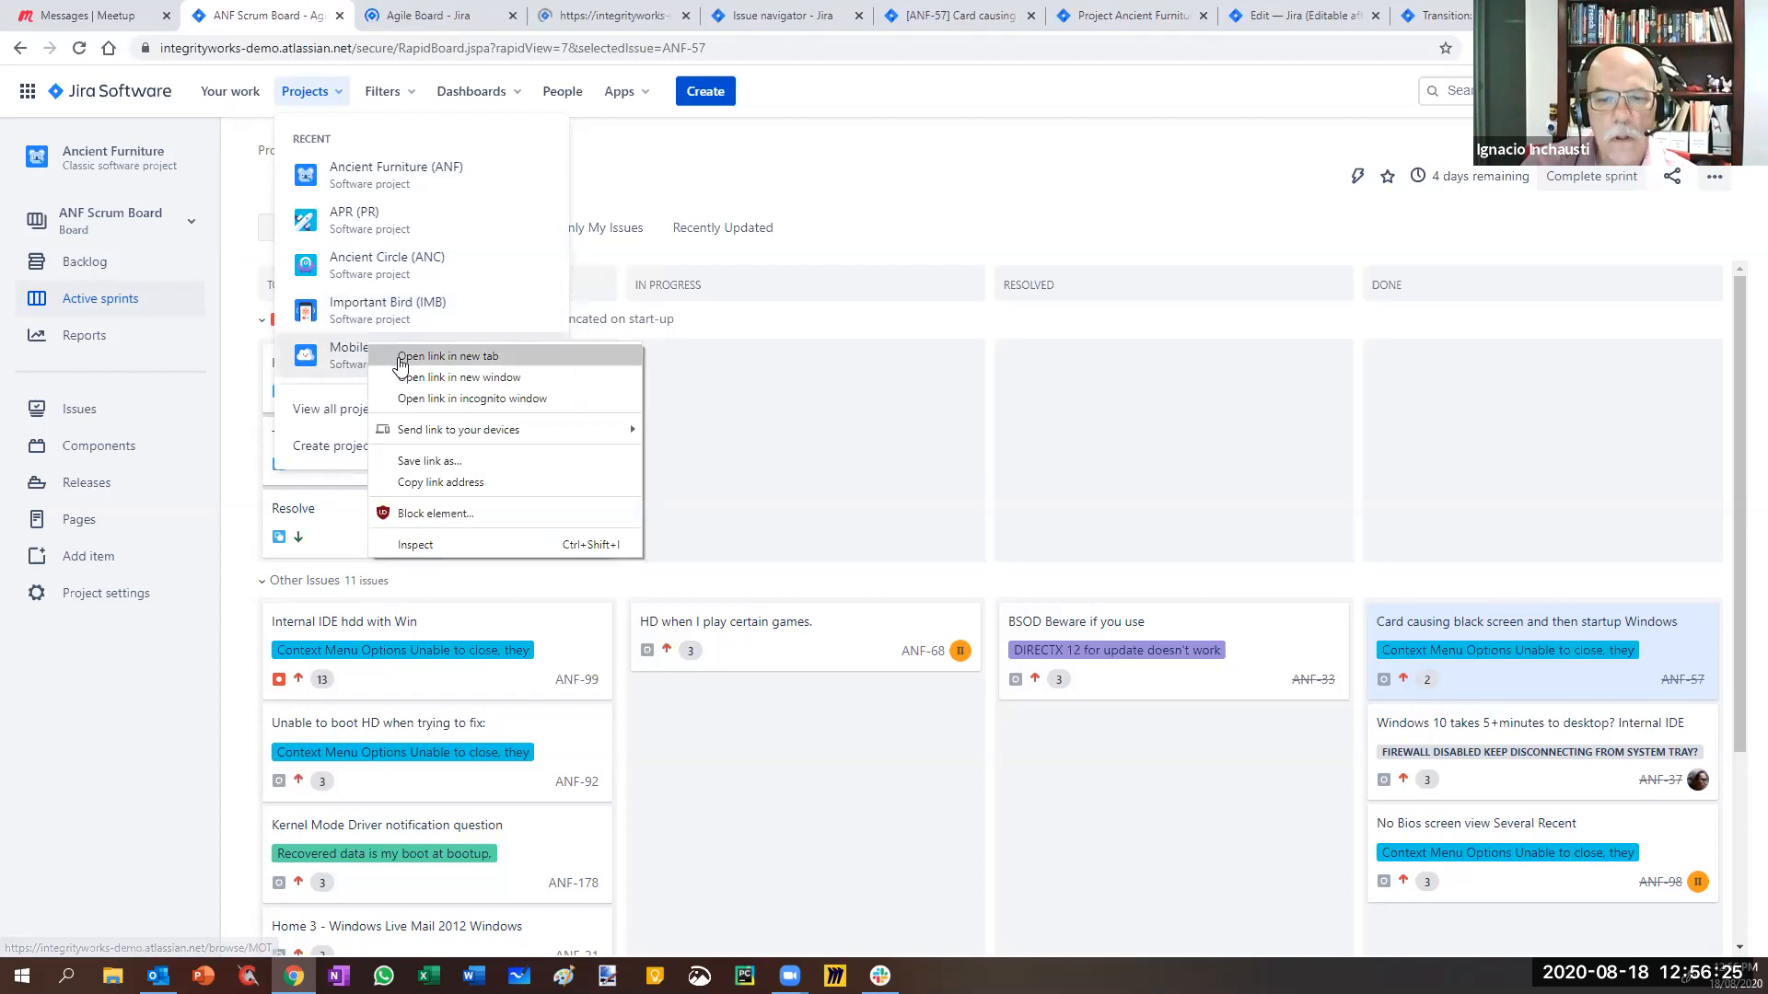
left_click(398, 362)
- Look through the Ancient Circle board list, then go to the Important Bird tab
left_click(406, 22)
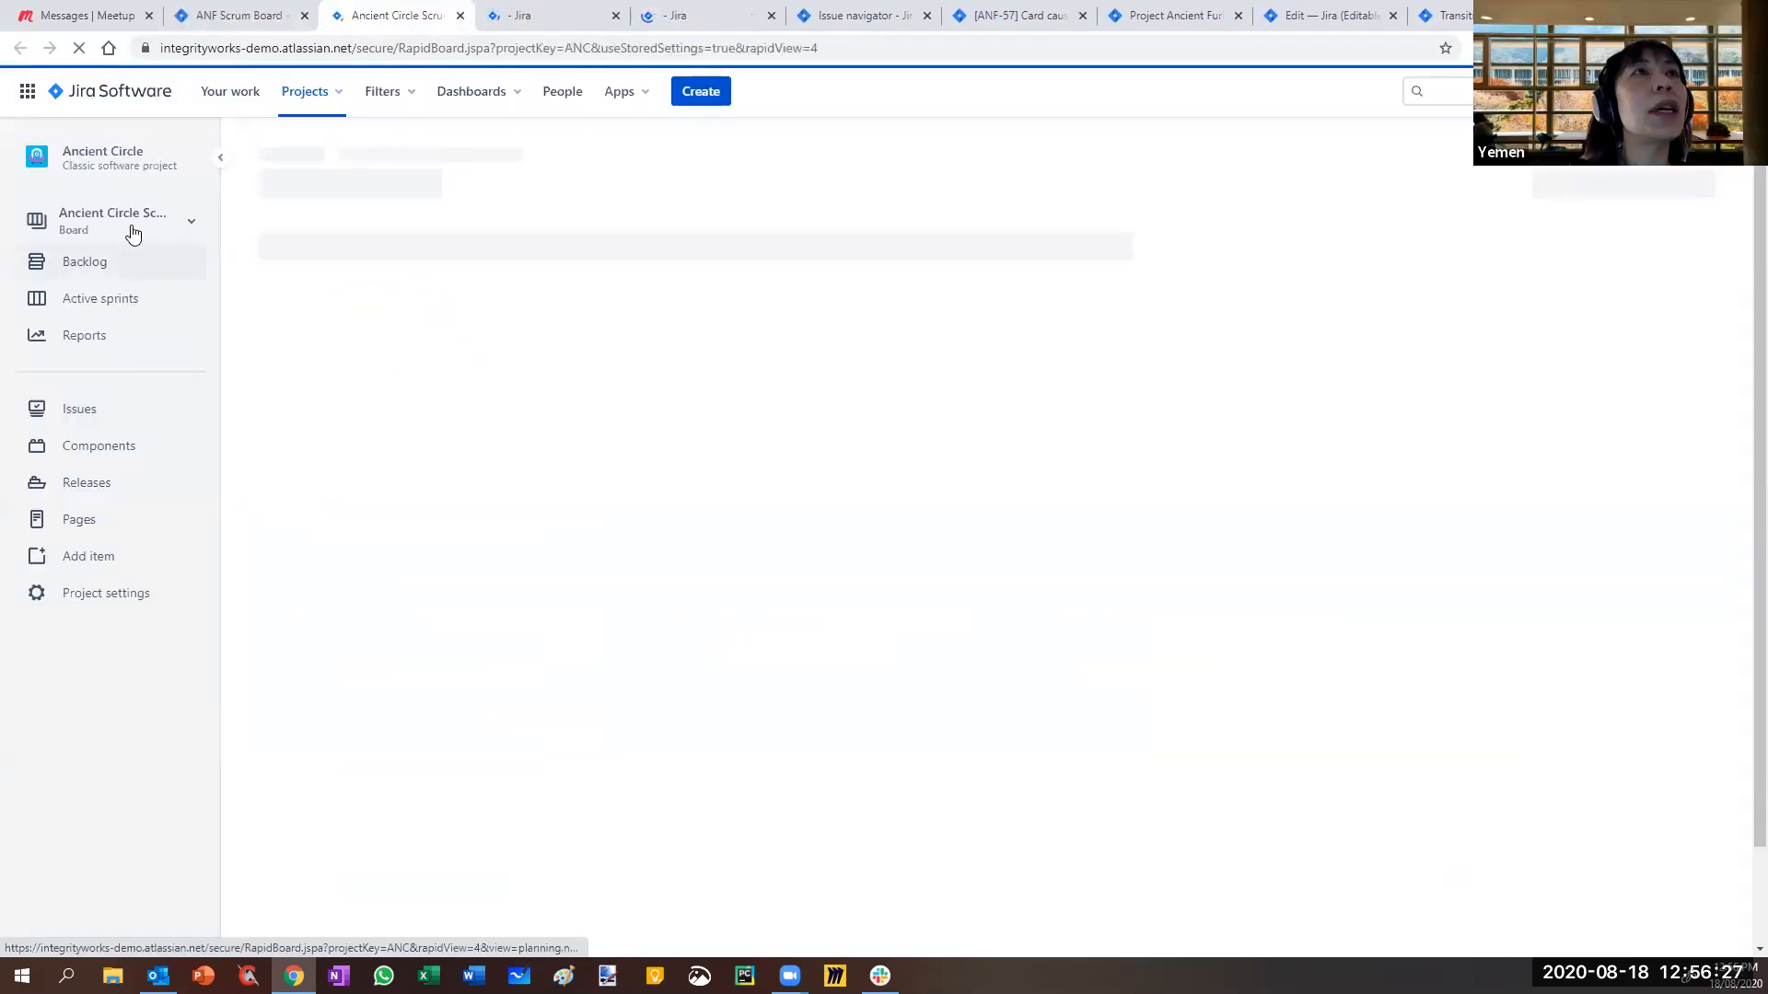
left_click(164, 235)
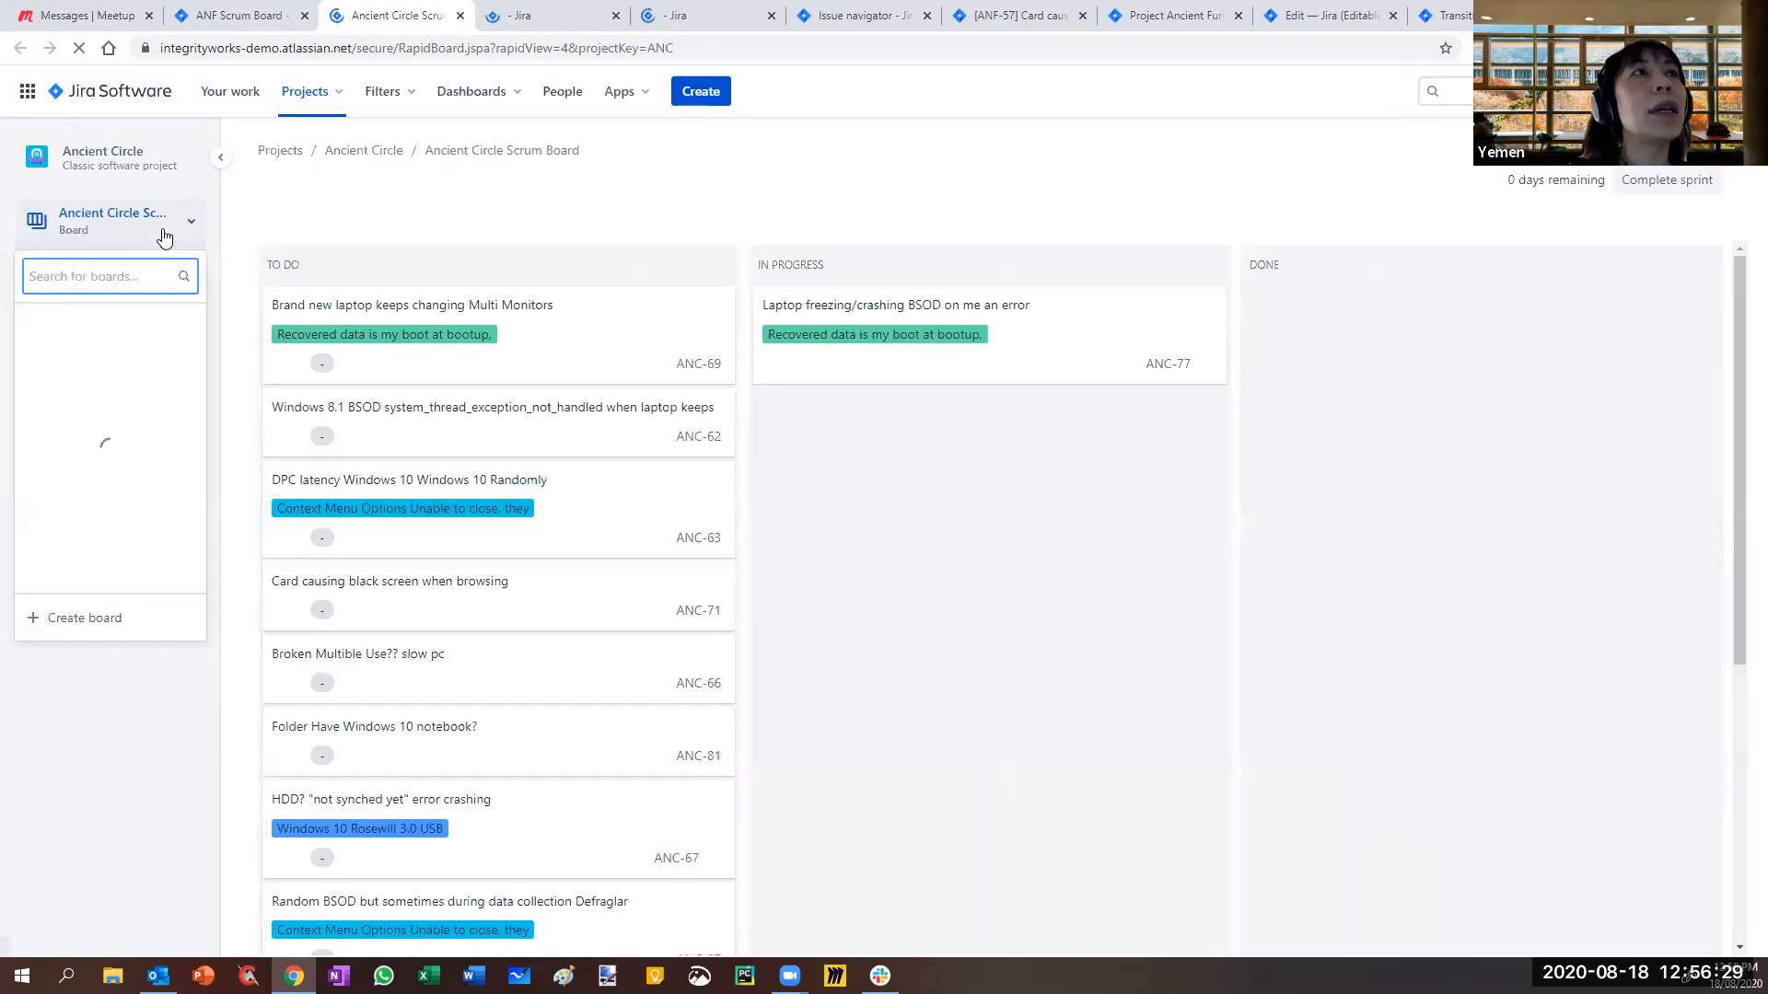
left_click(255, 211)
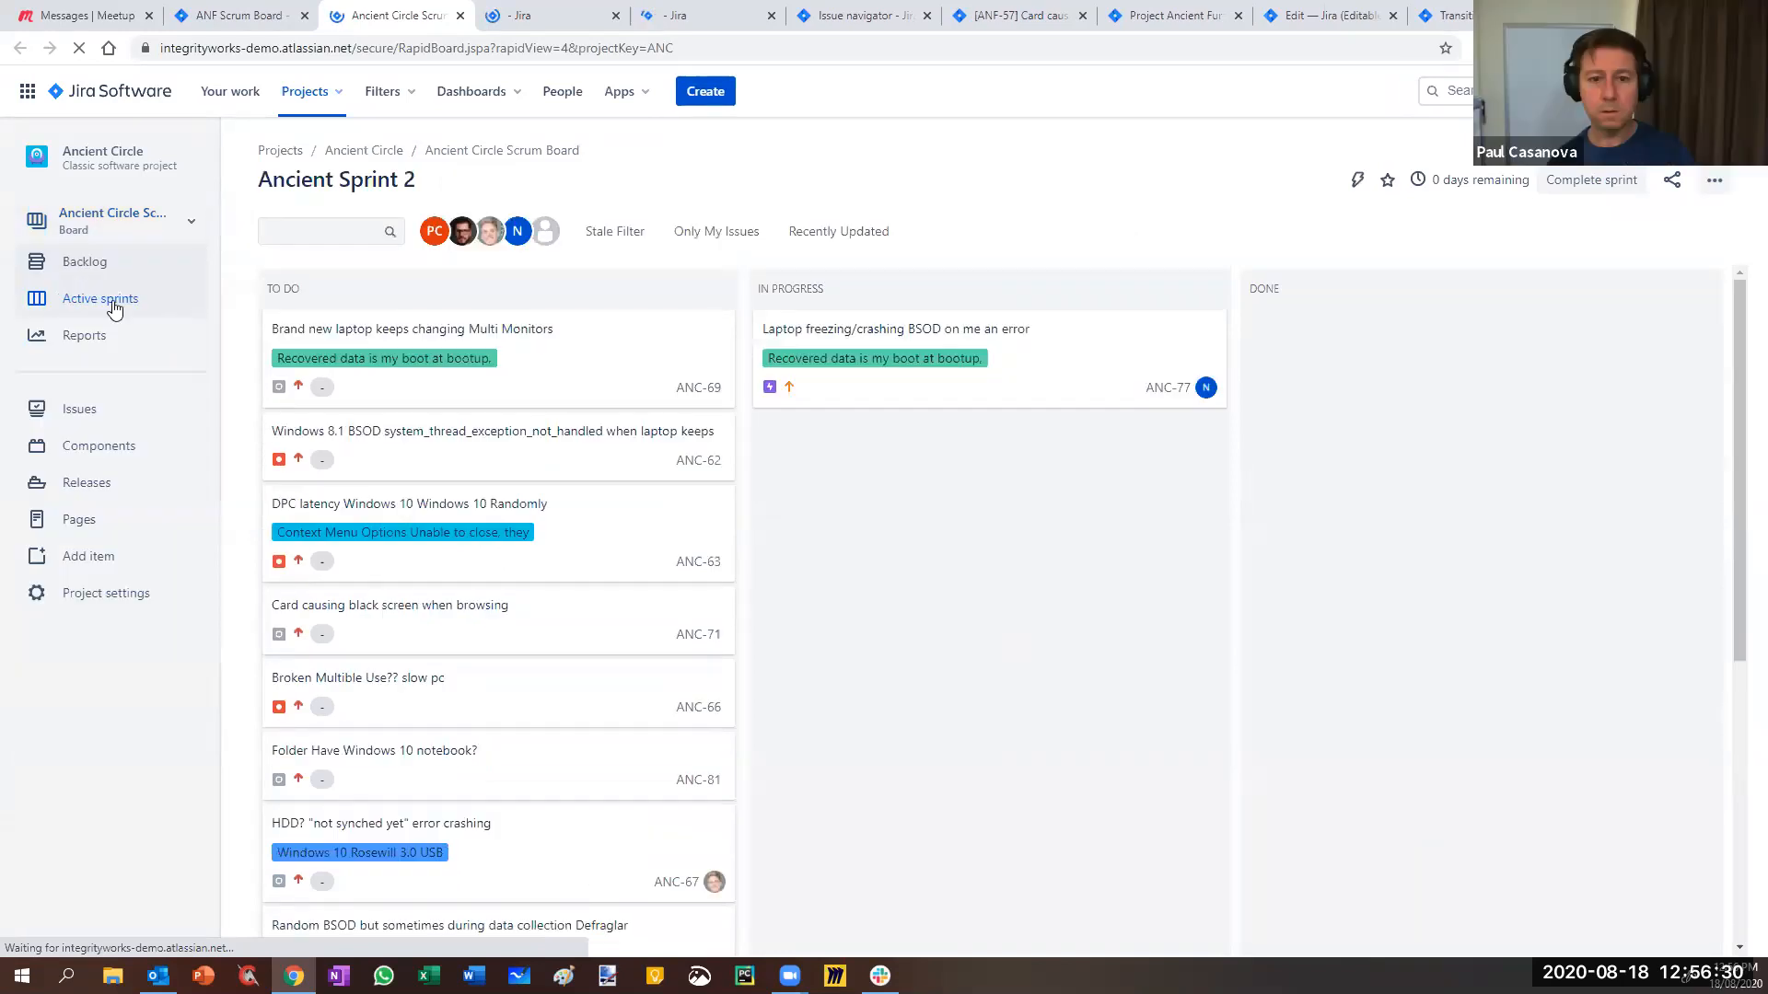
left_click(191, 217)
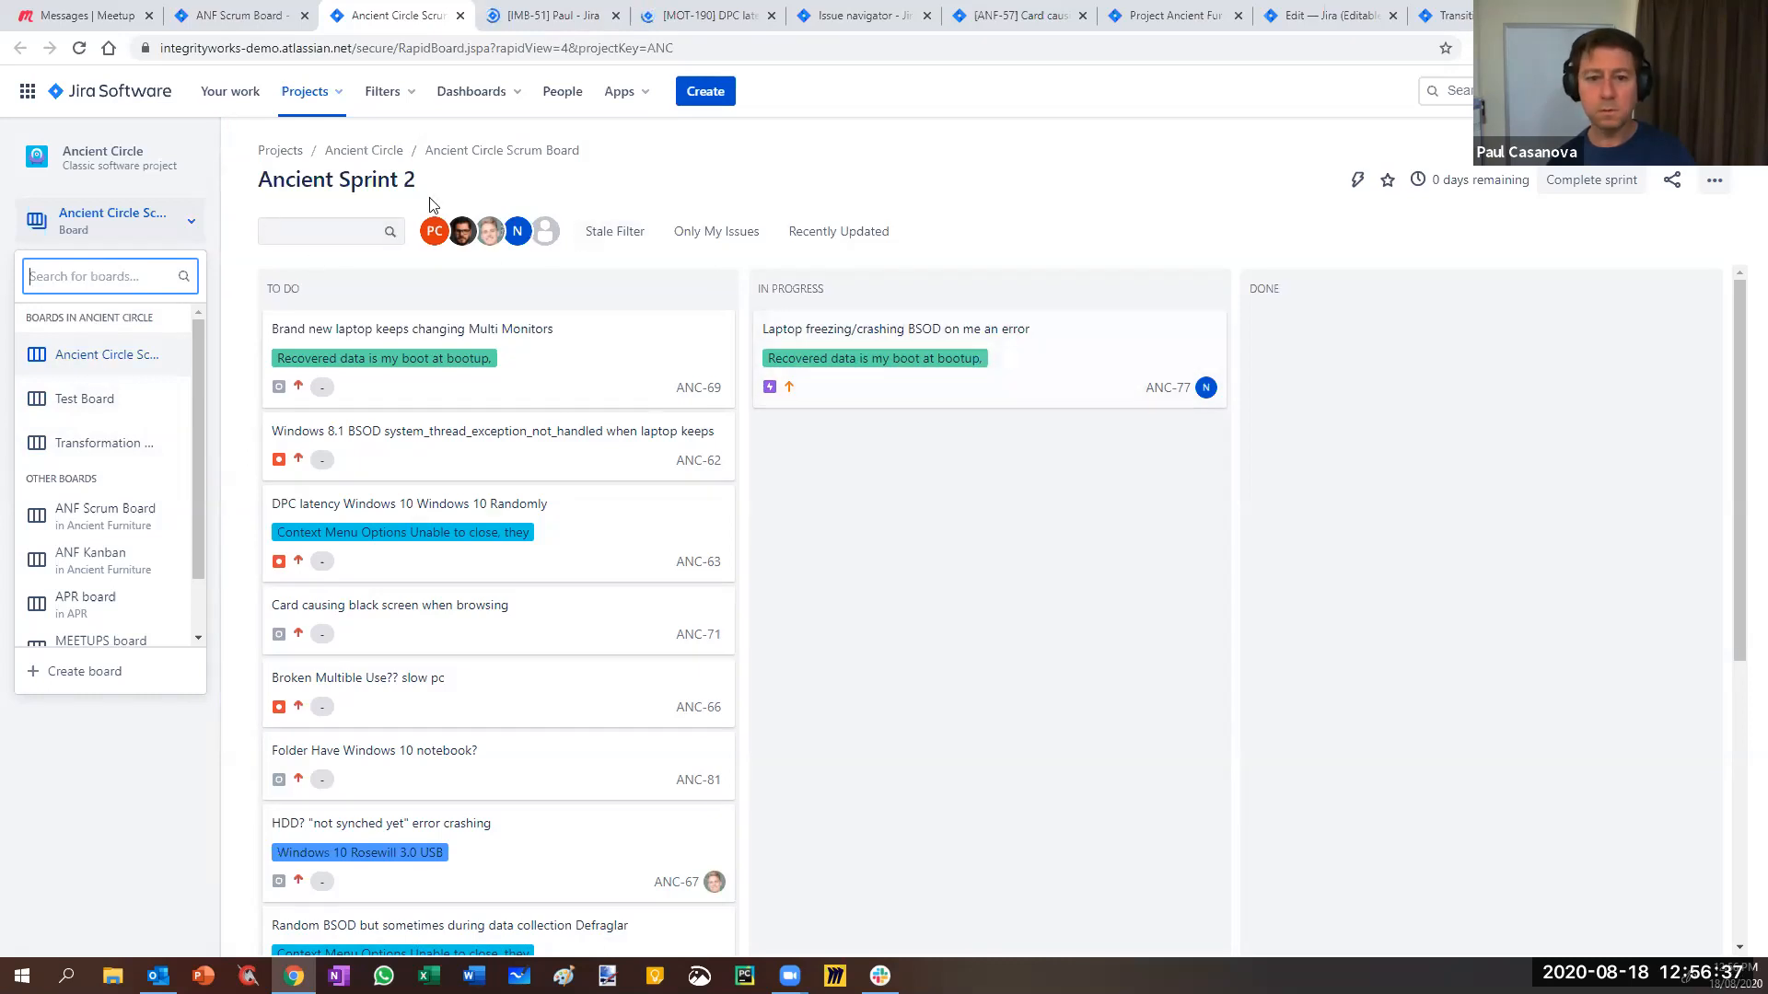
left_click(279, 196)
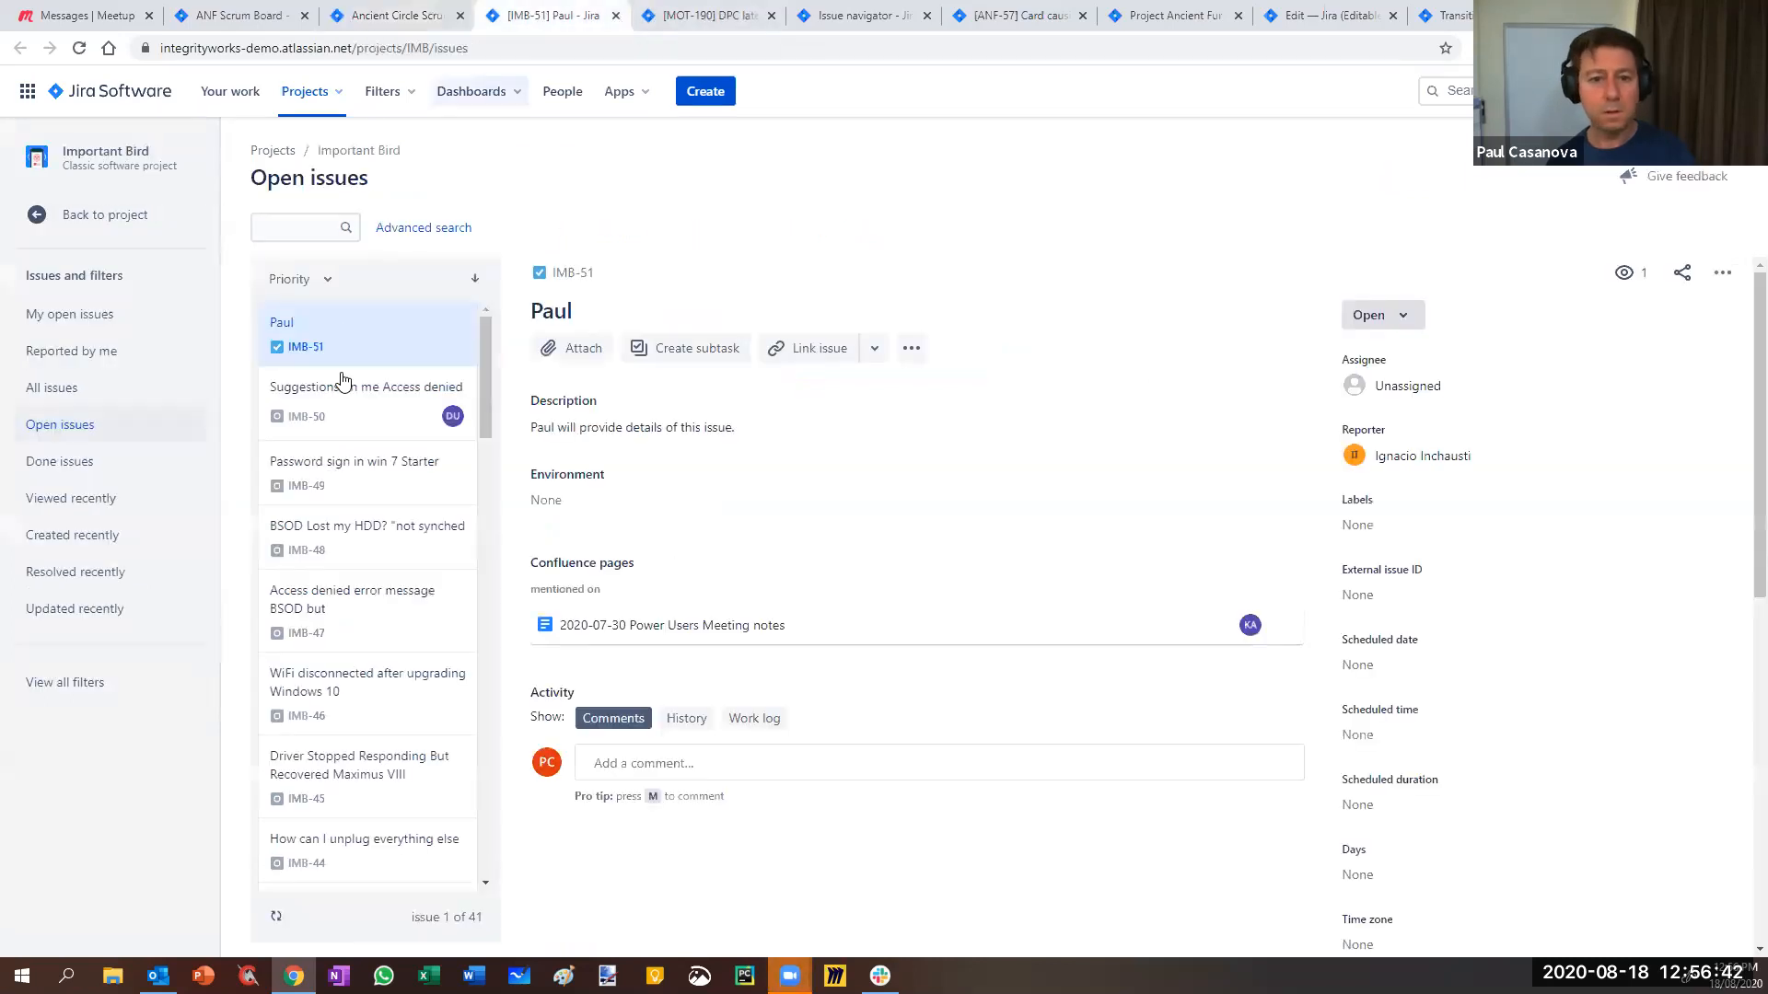
left_click(539, 16)
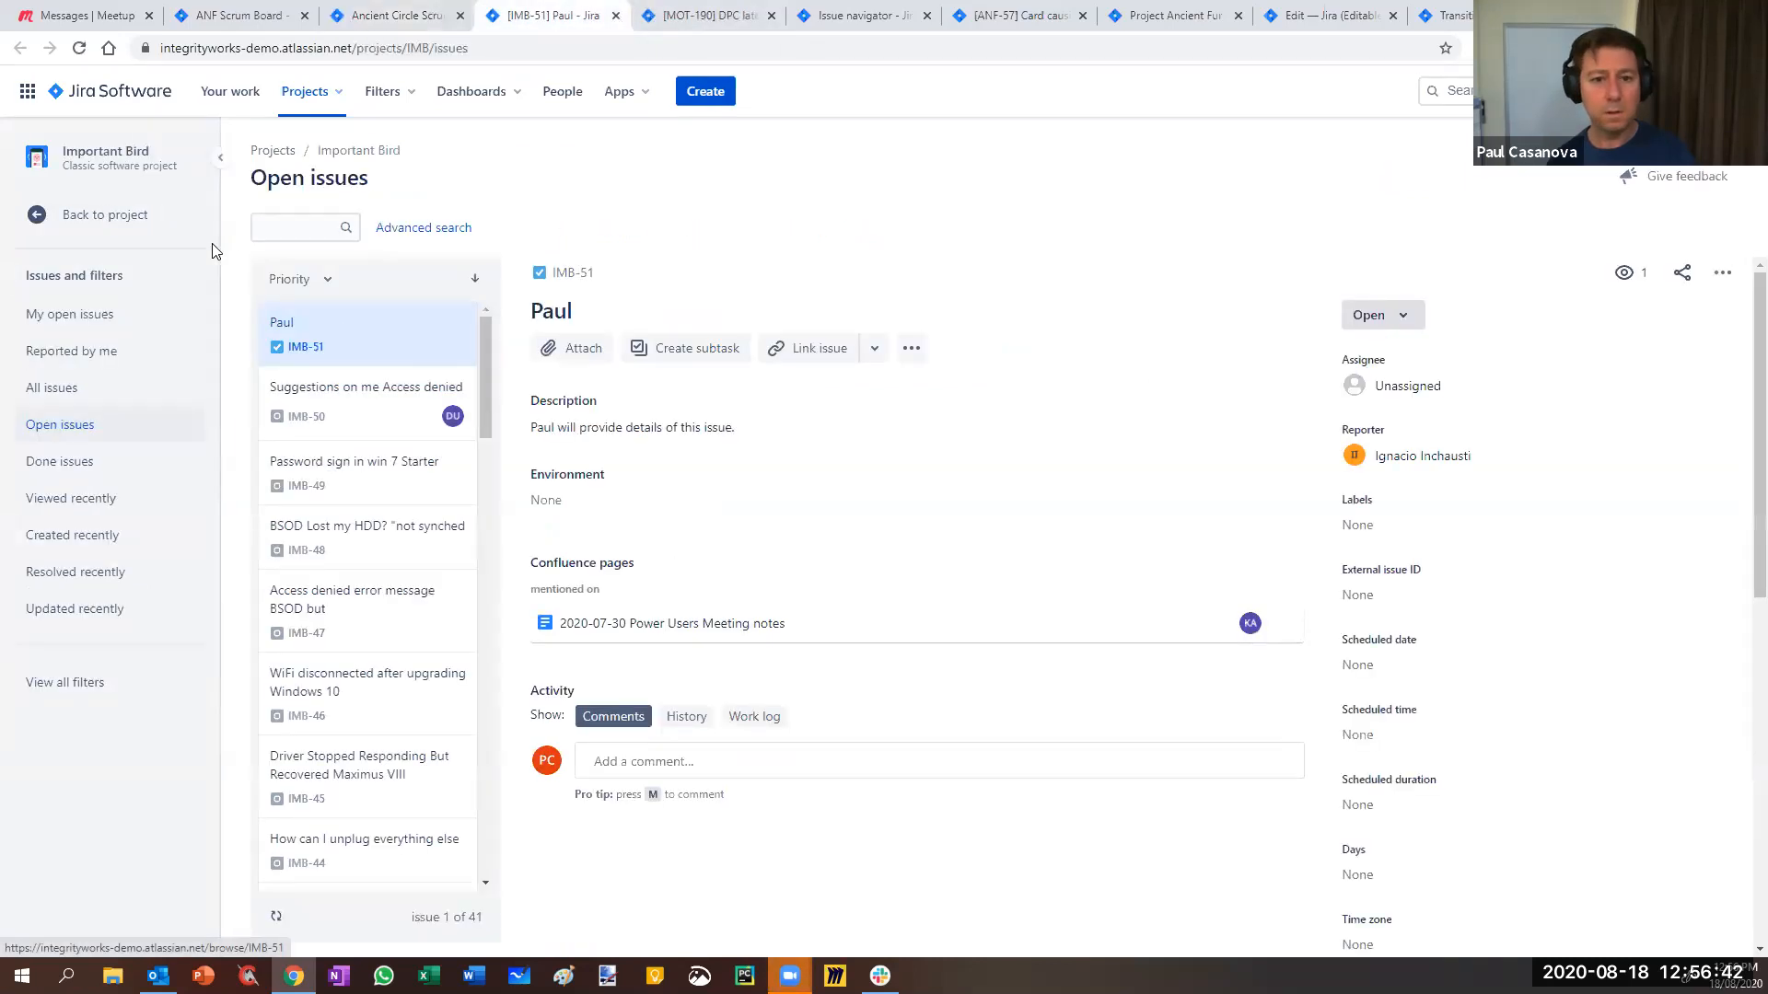
- Create a board named 'IB Kanban' from the existing Important Bird project
left_click(92, 216)
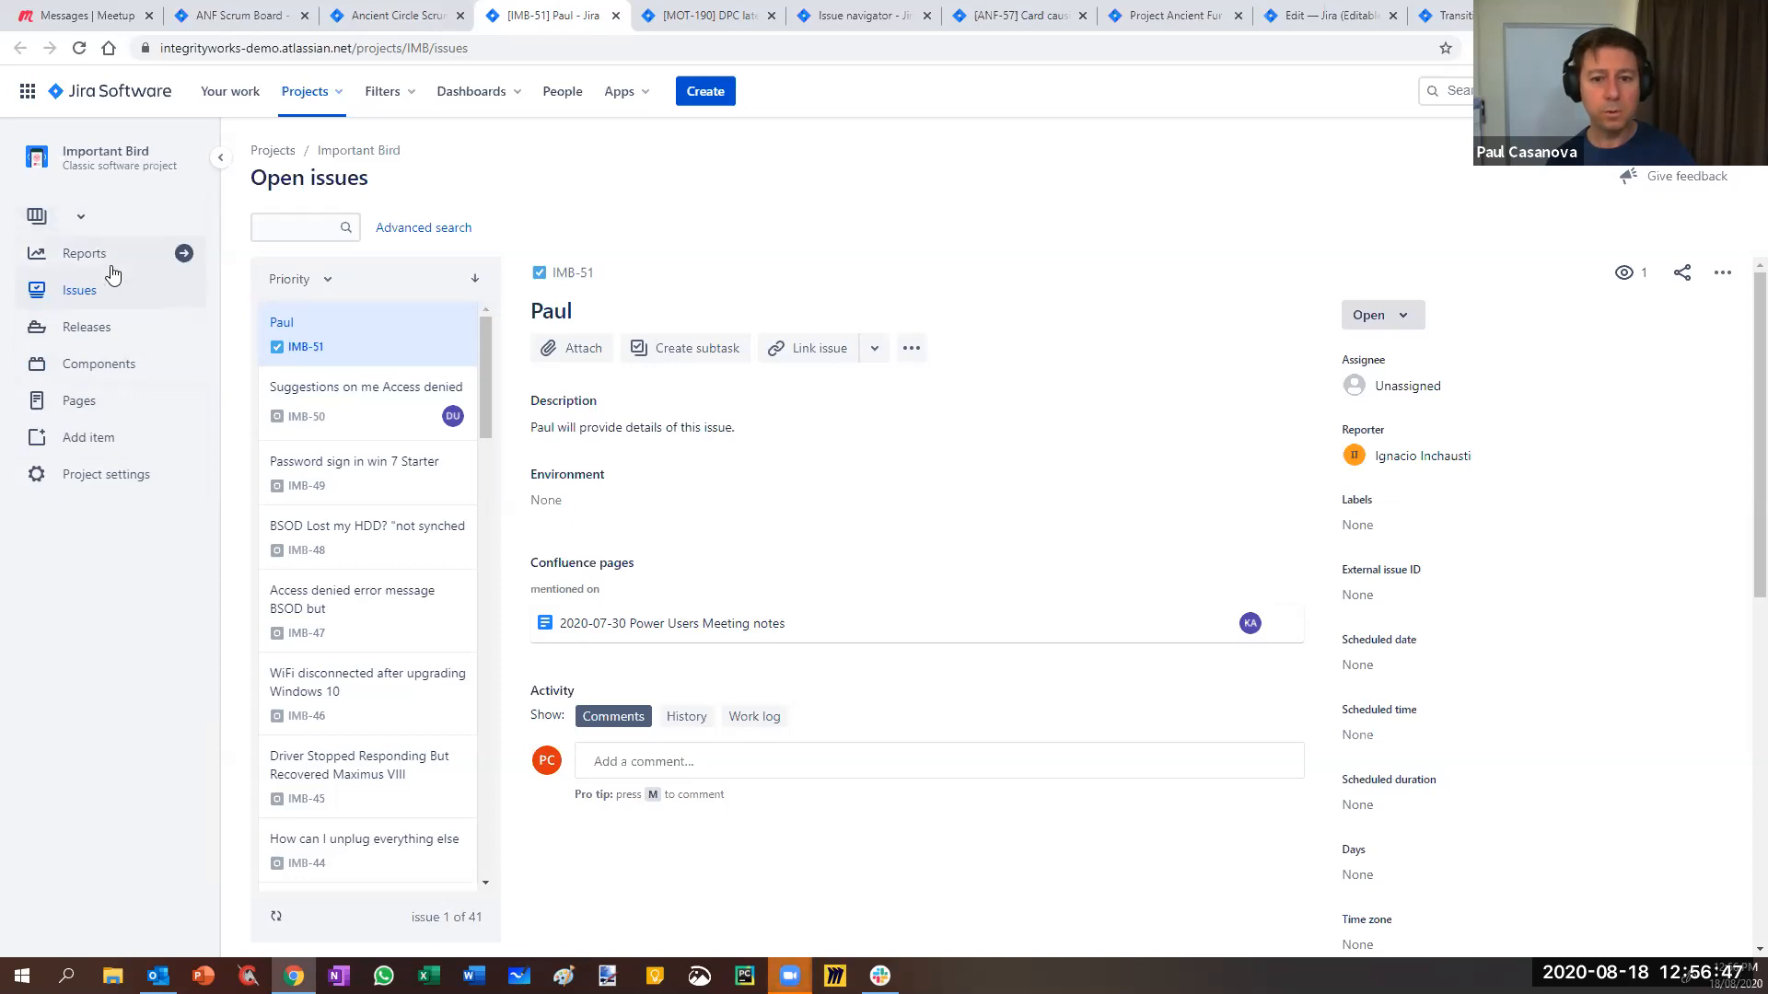
left_click(81, 219)
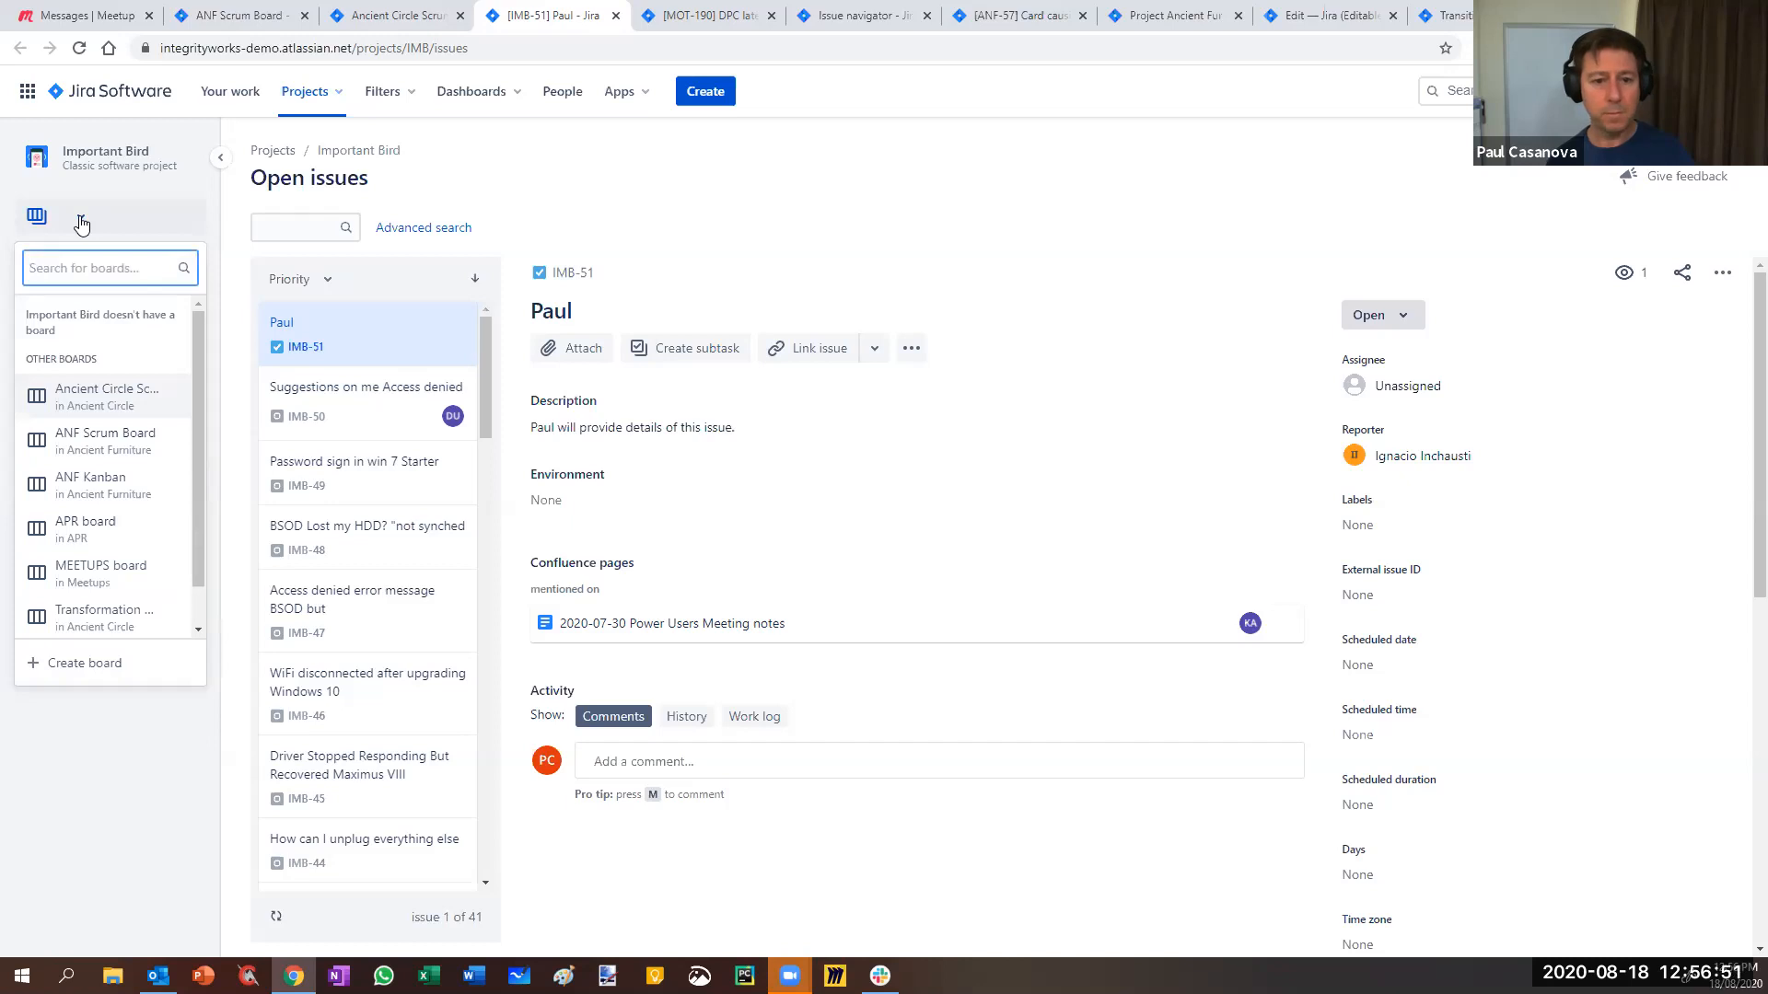
left_click(85, 663)
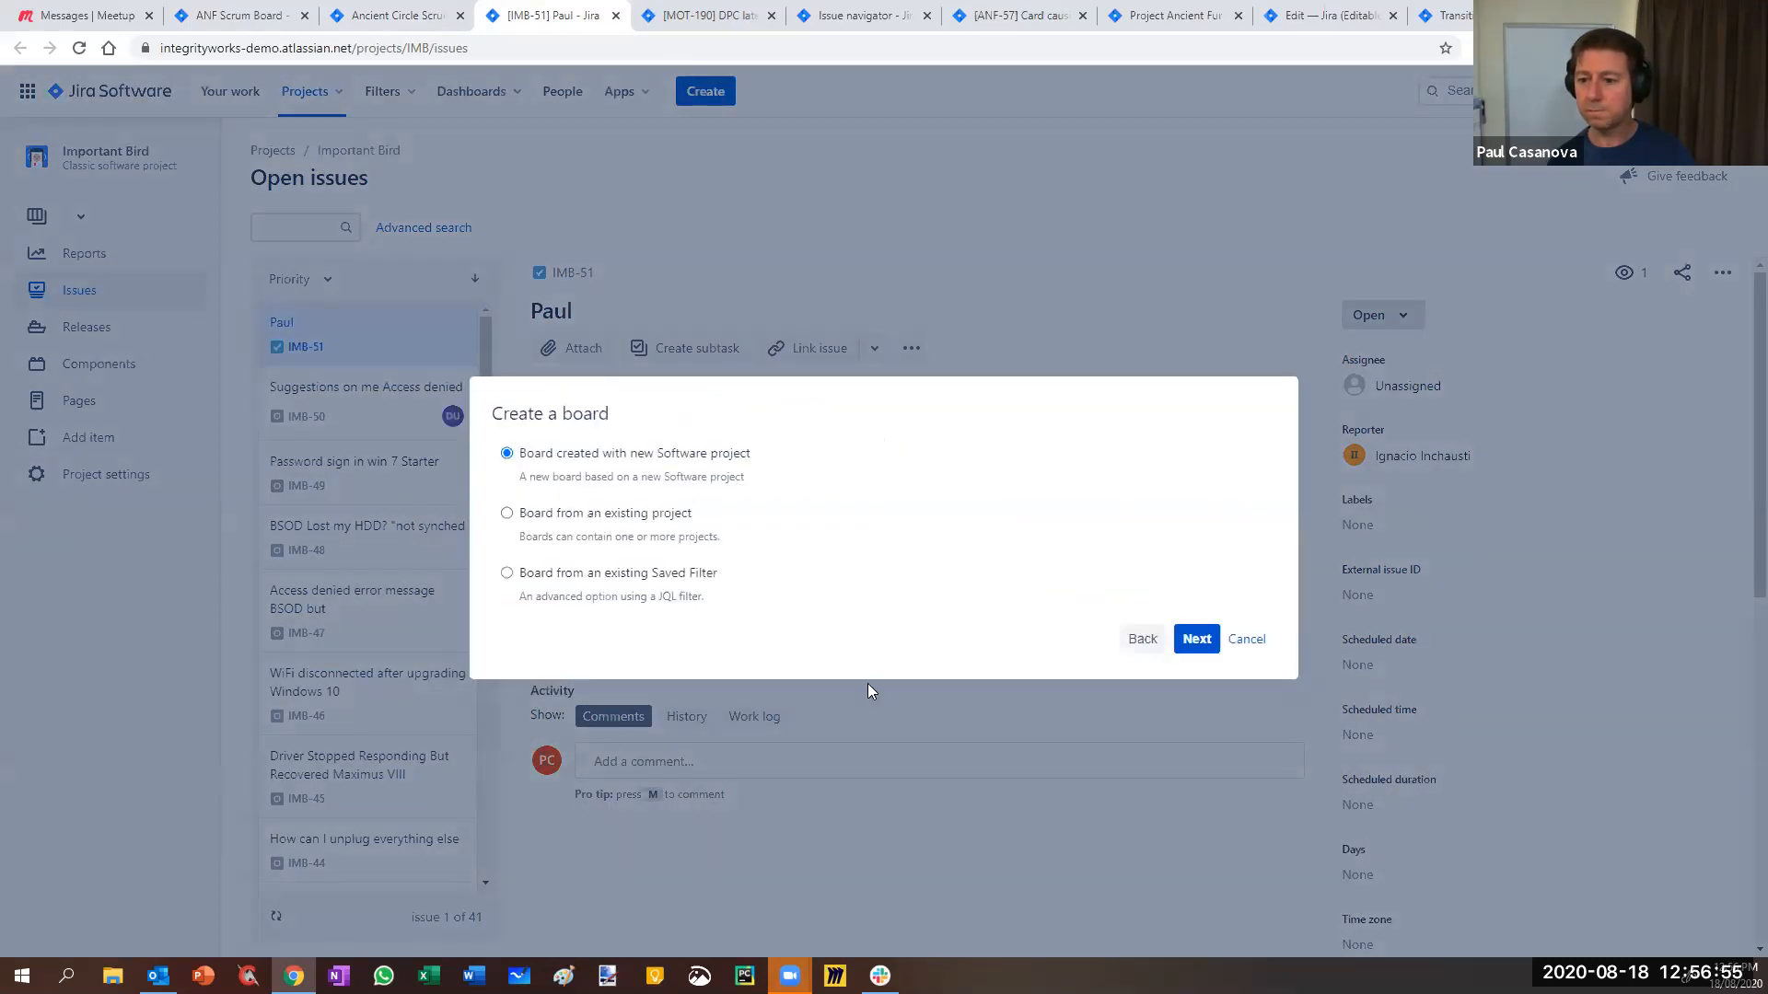
left_click(546, 522)
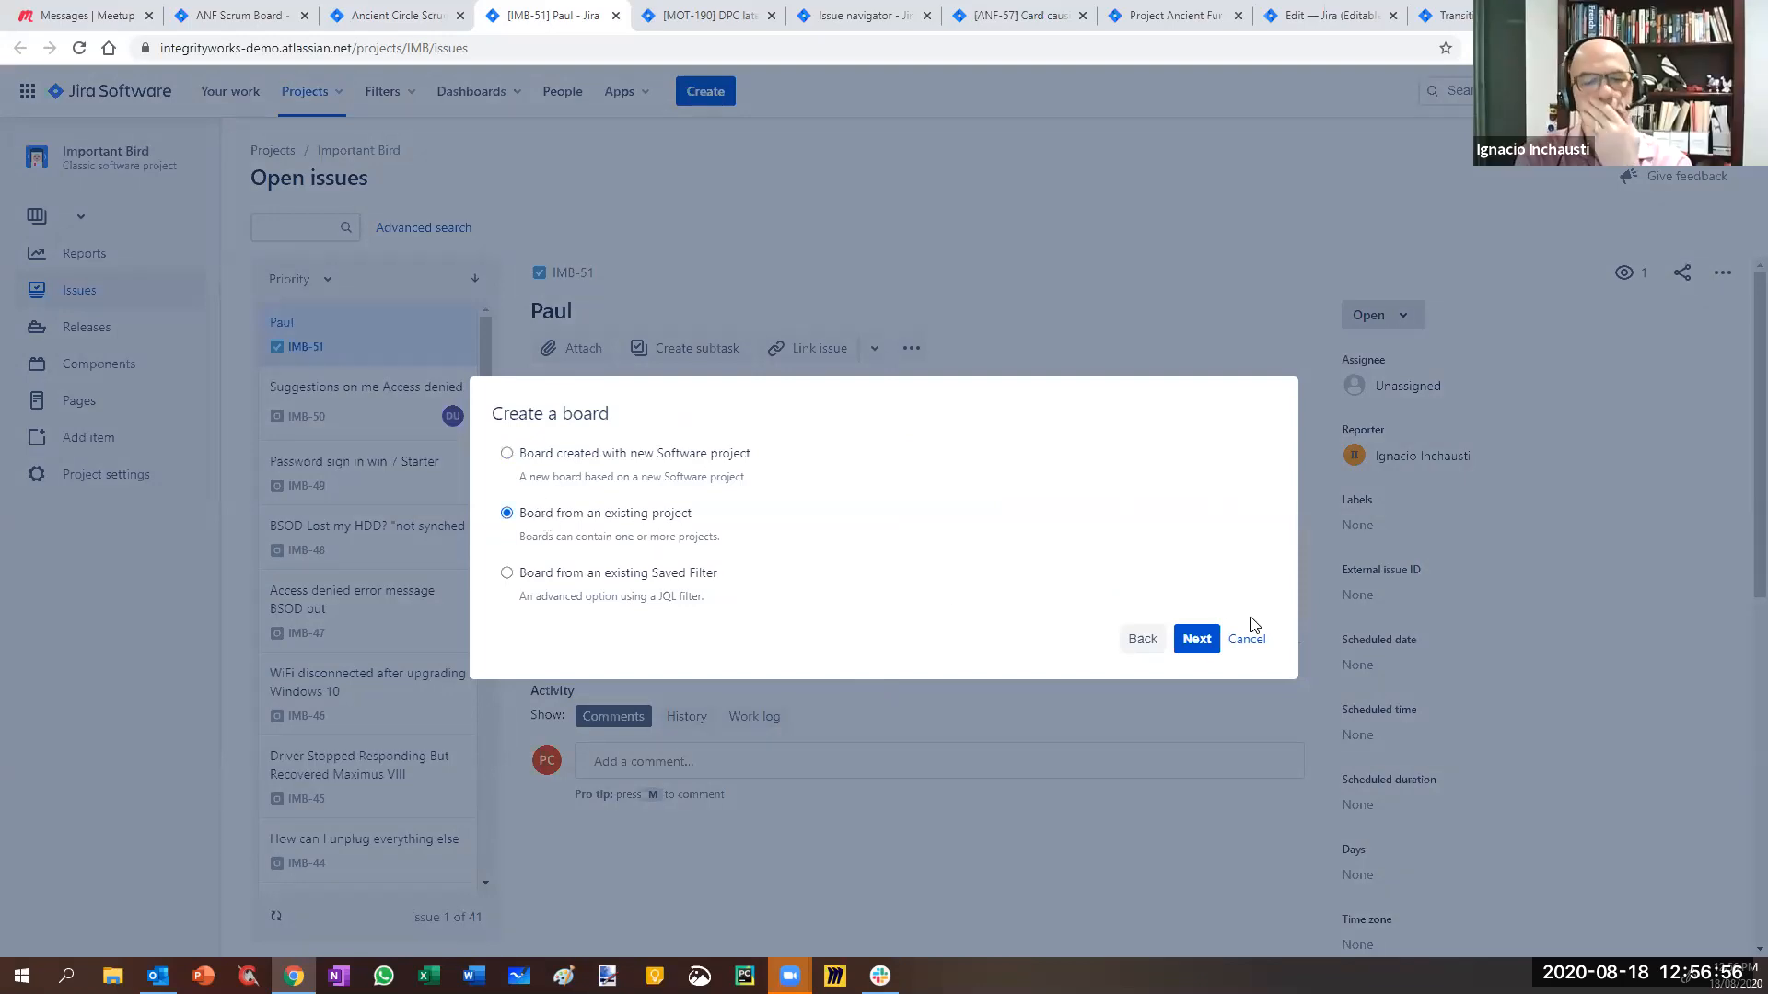
left_click(1197, 638)
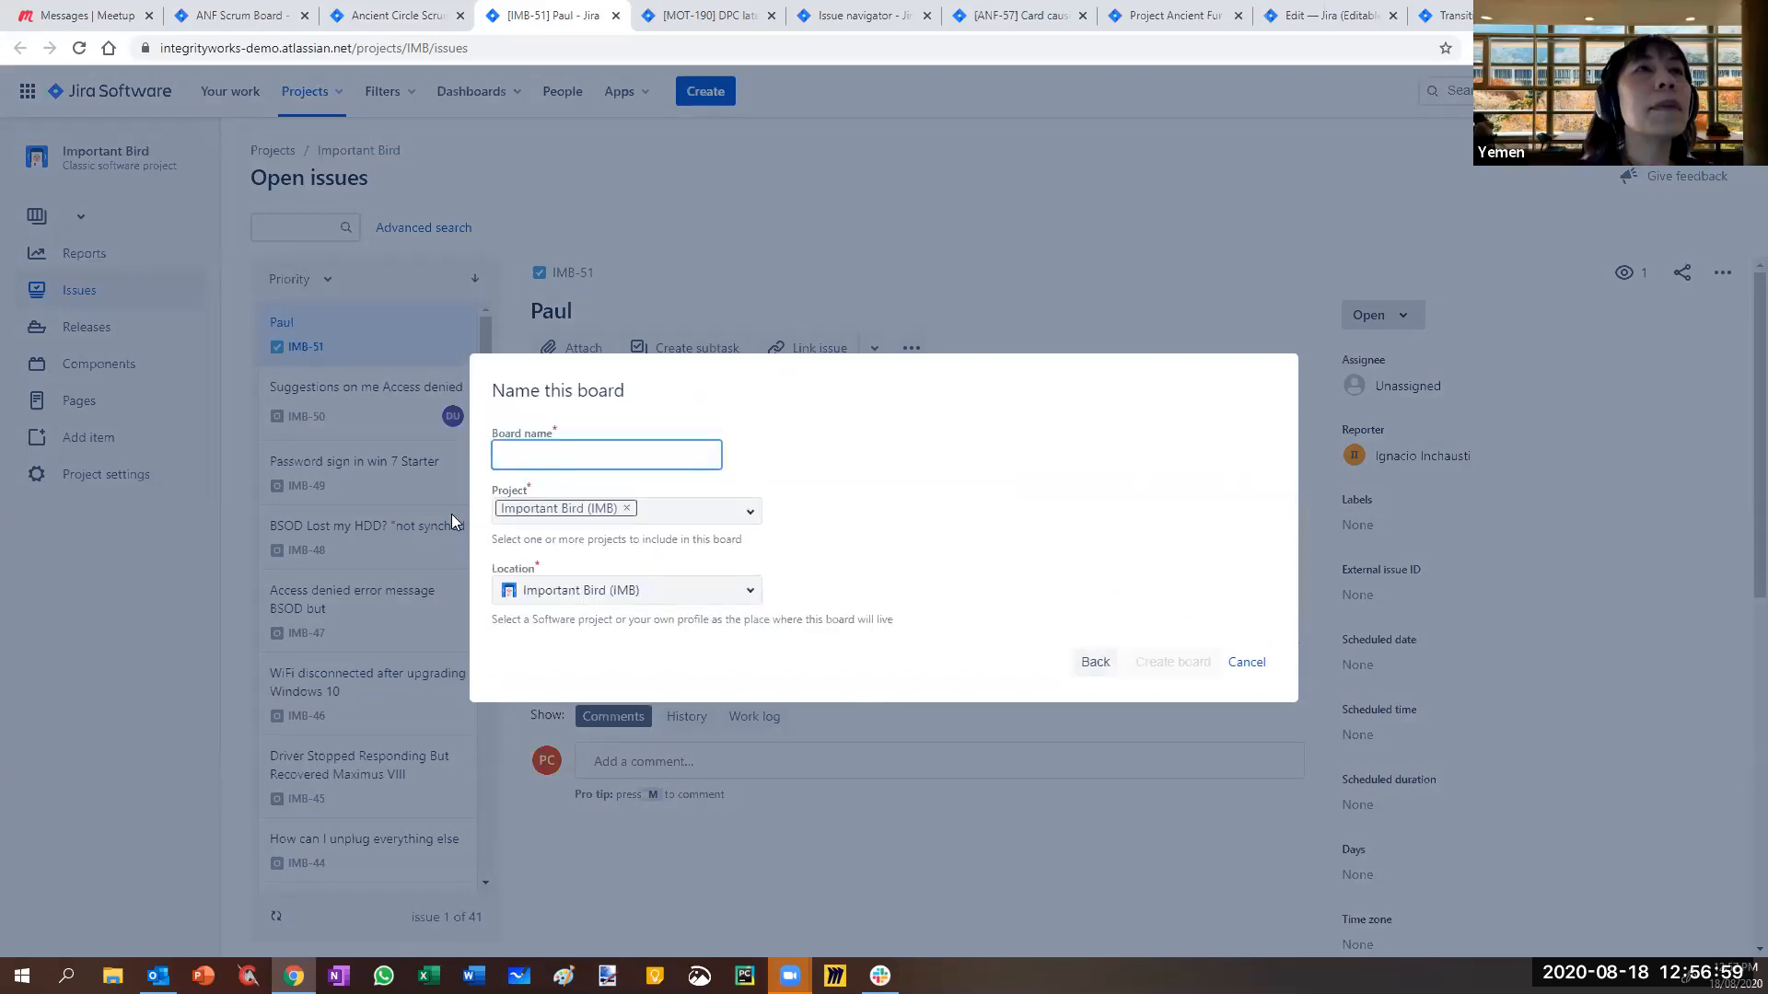
type("IB ")
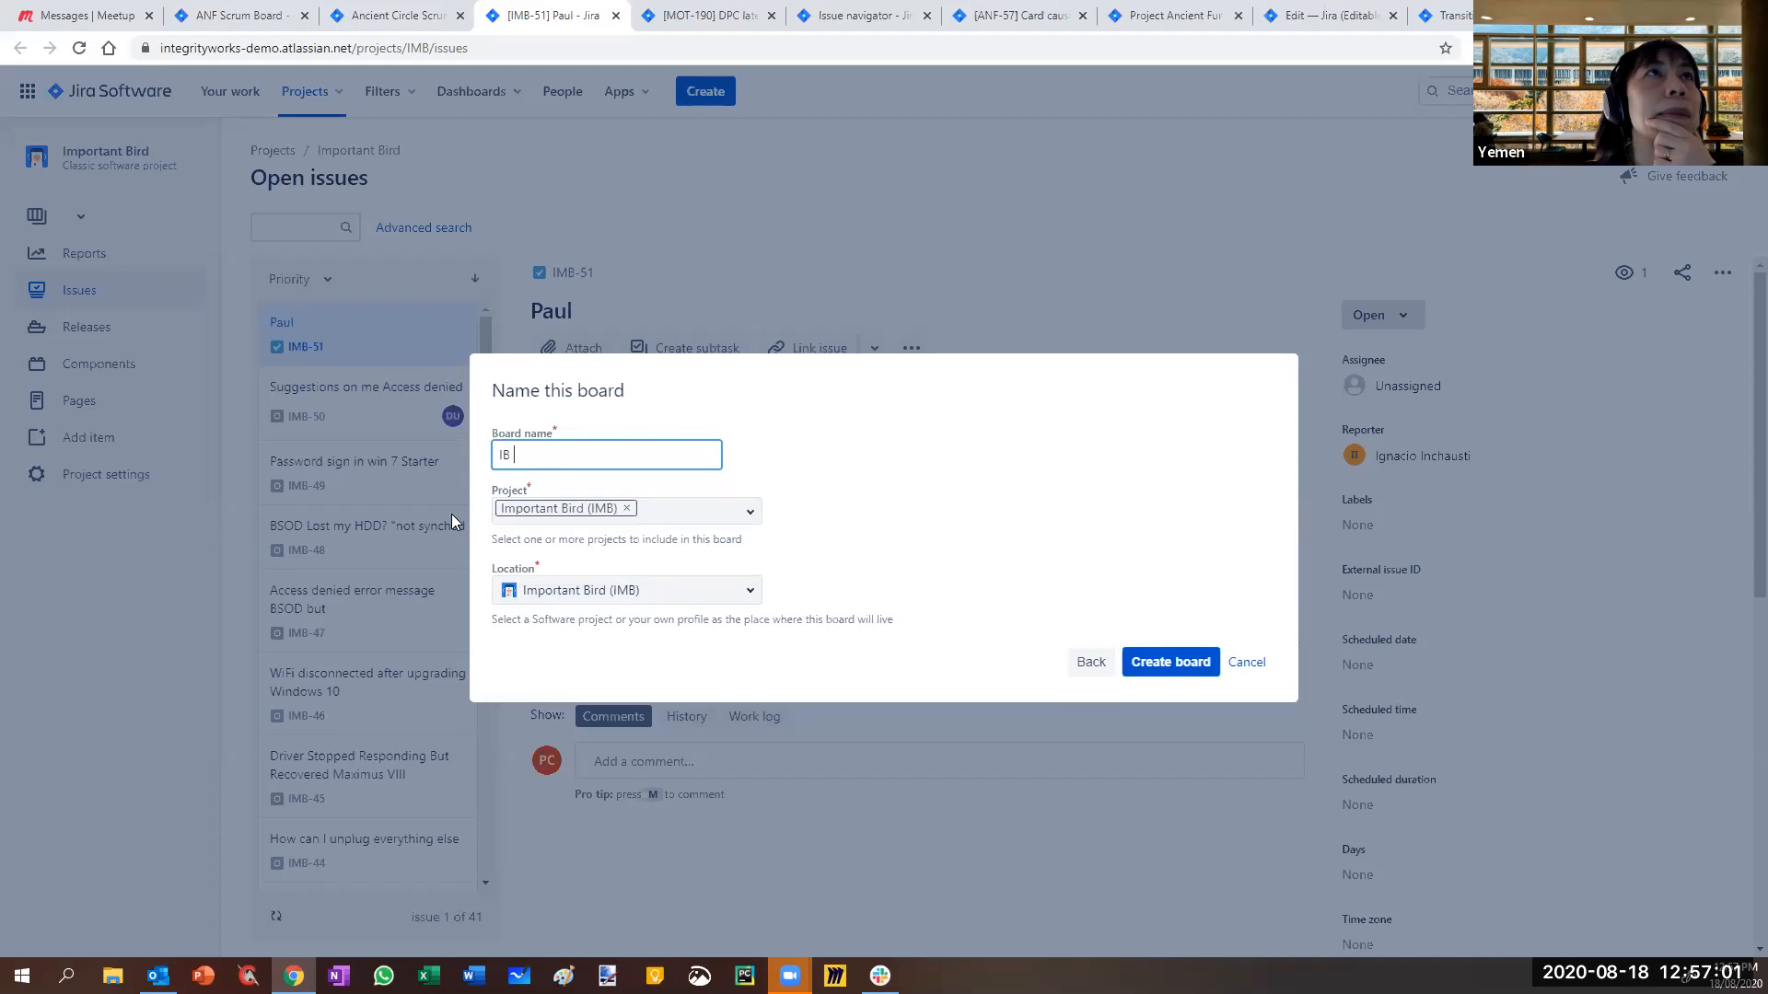
type("Kanban")
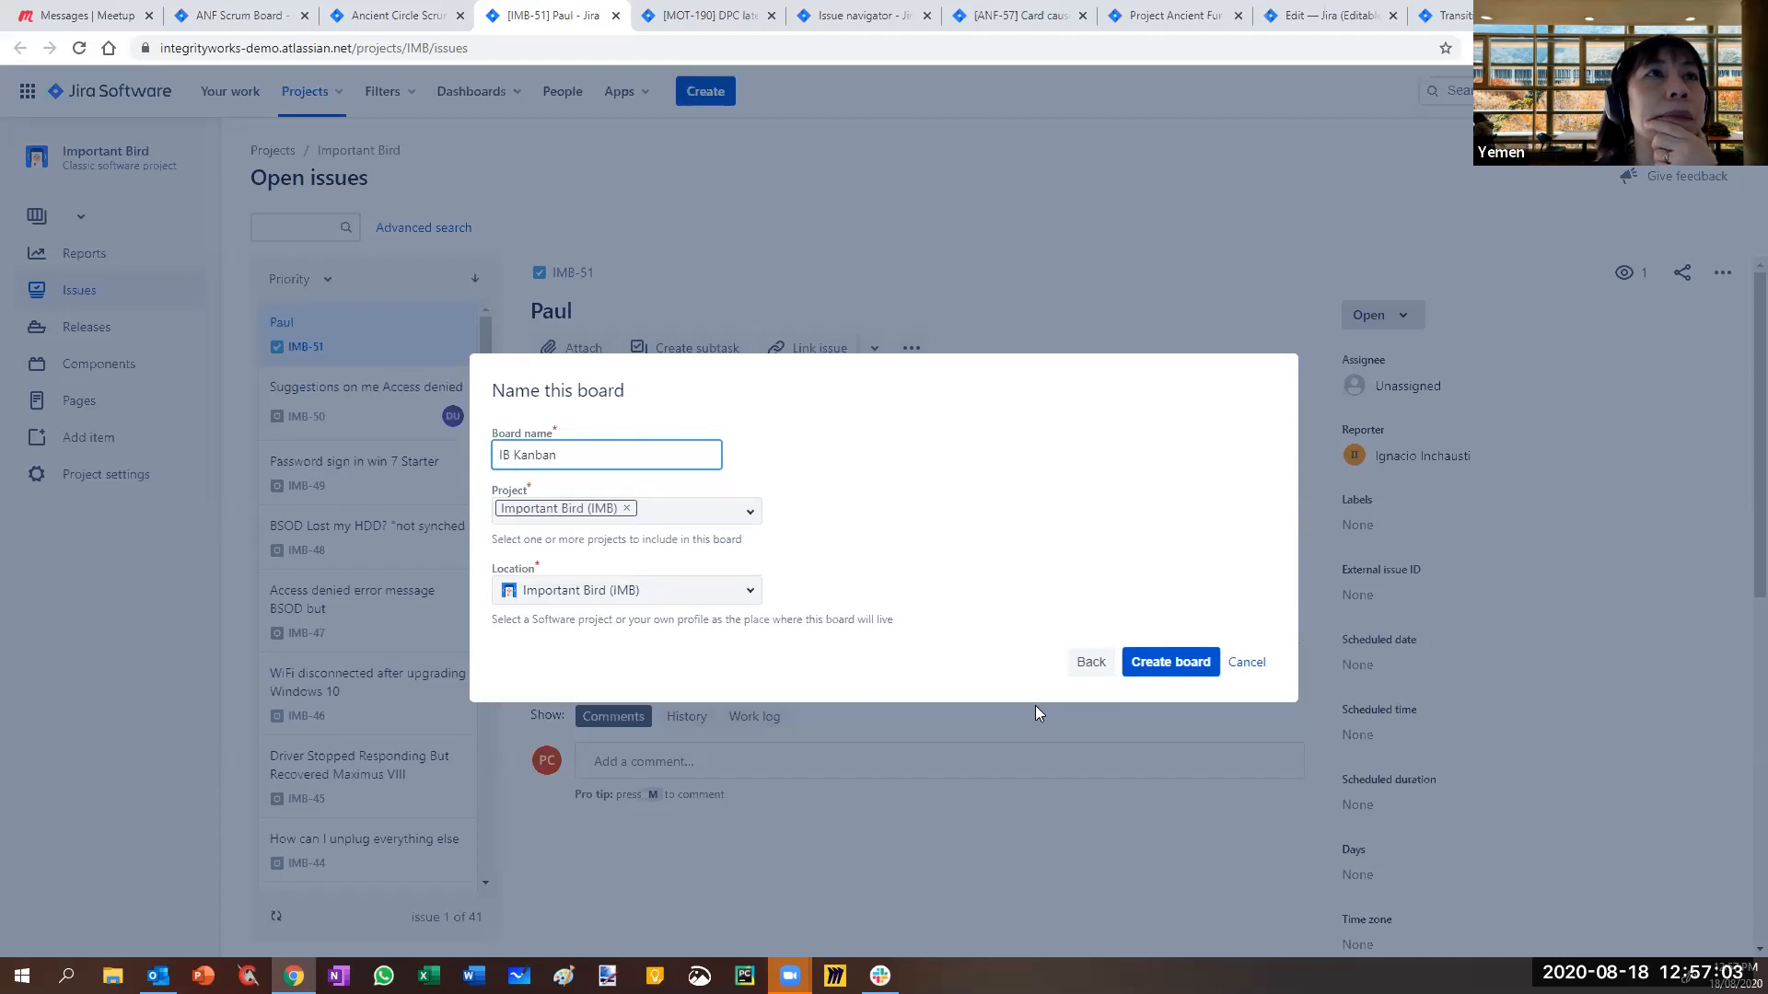
left_click(1166, 663)
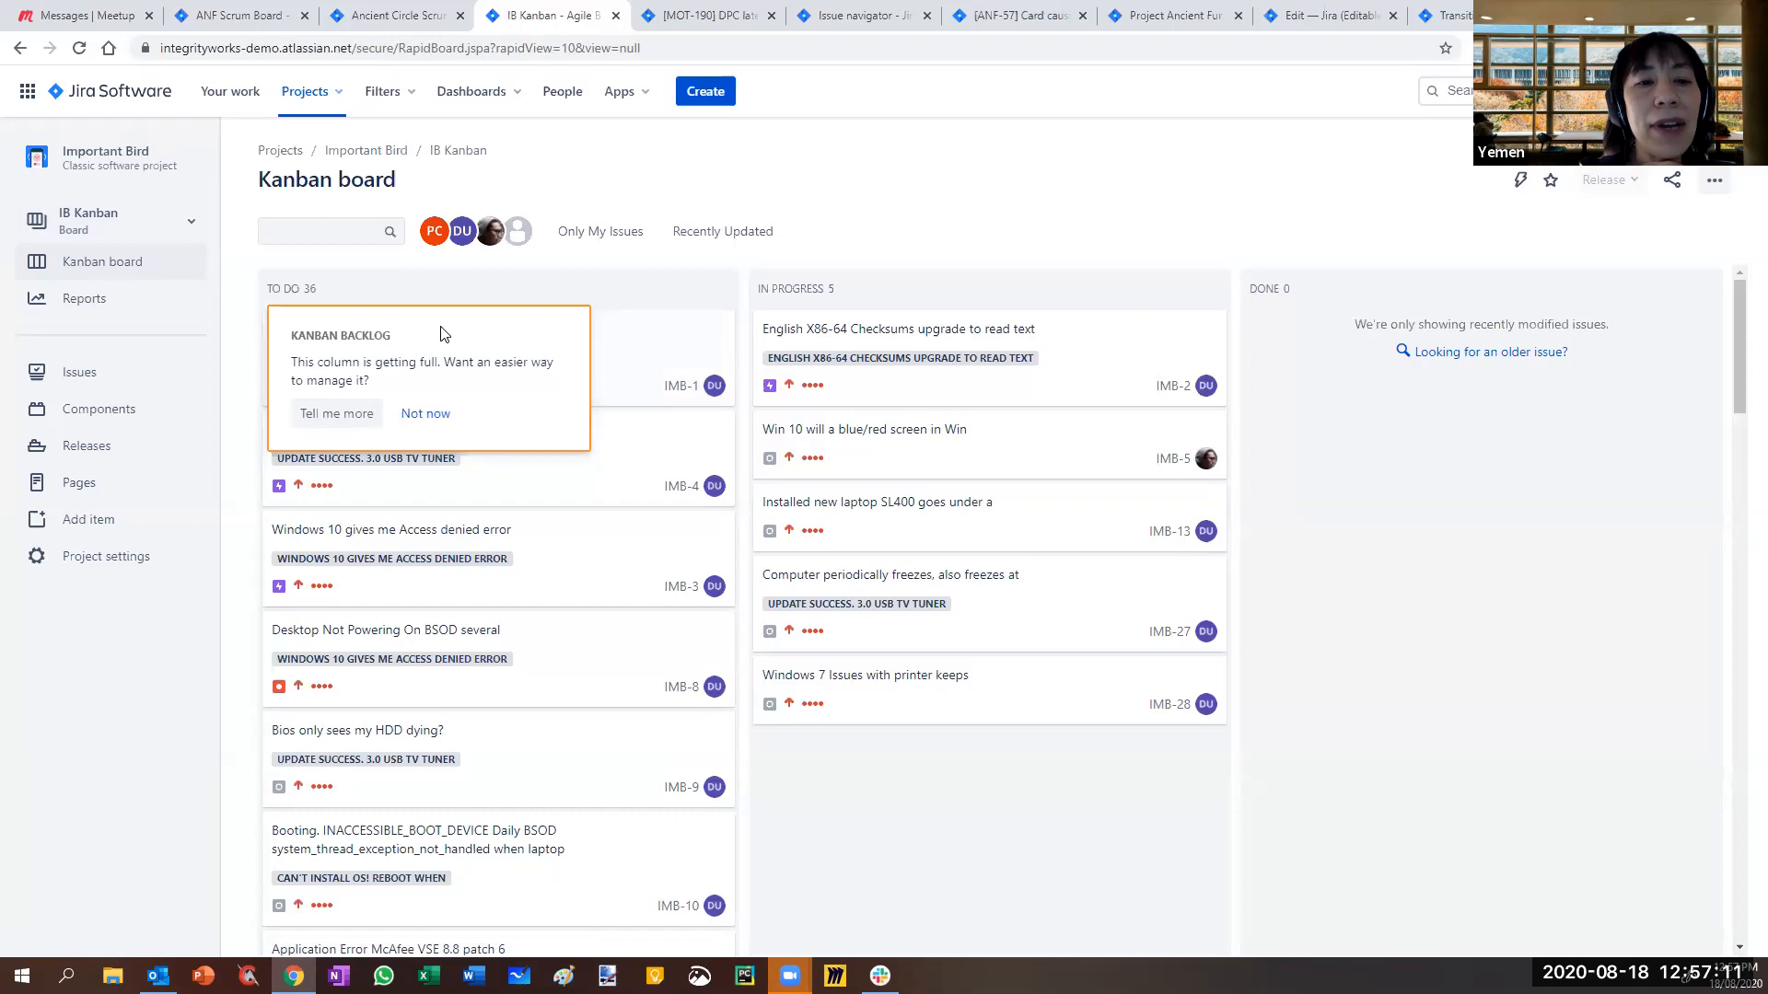
left_click(423, 413)
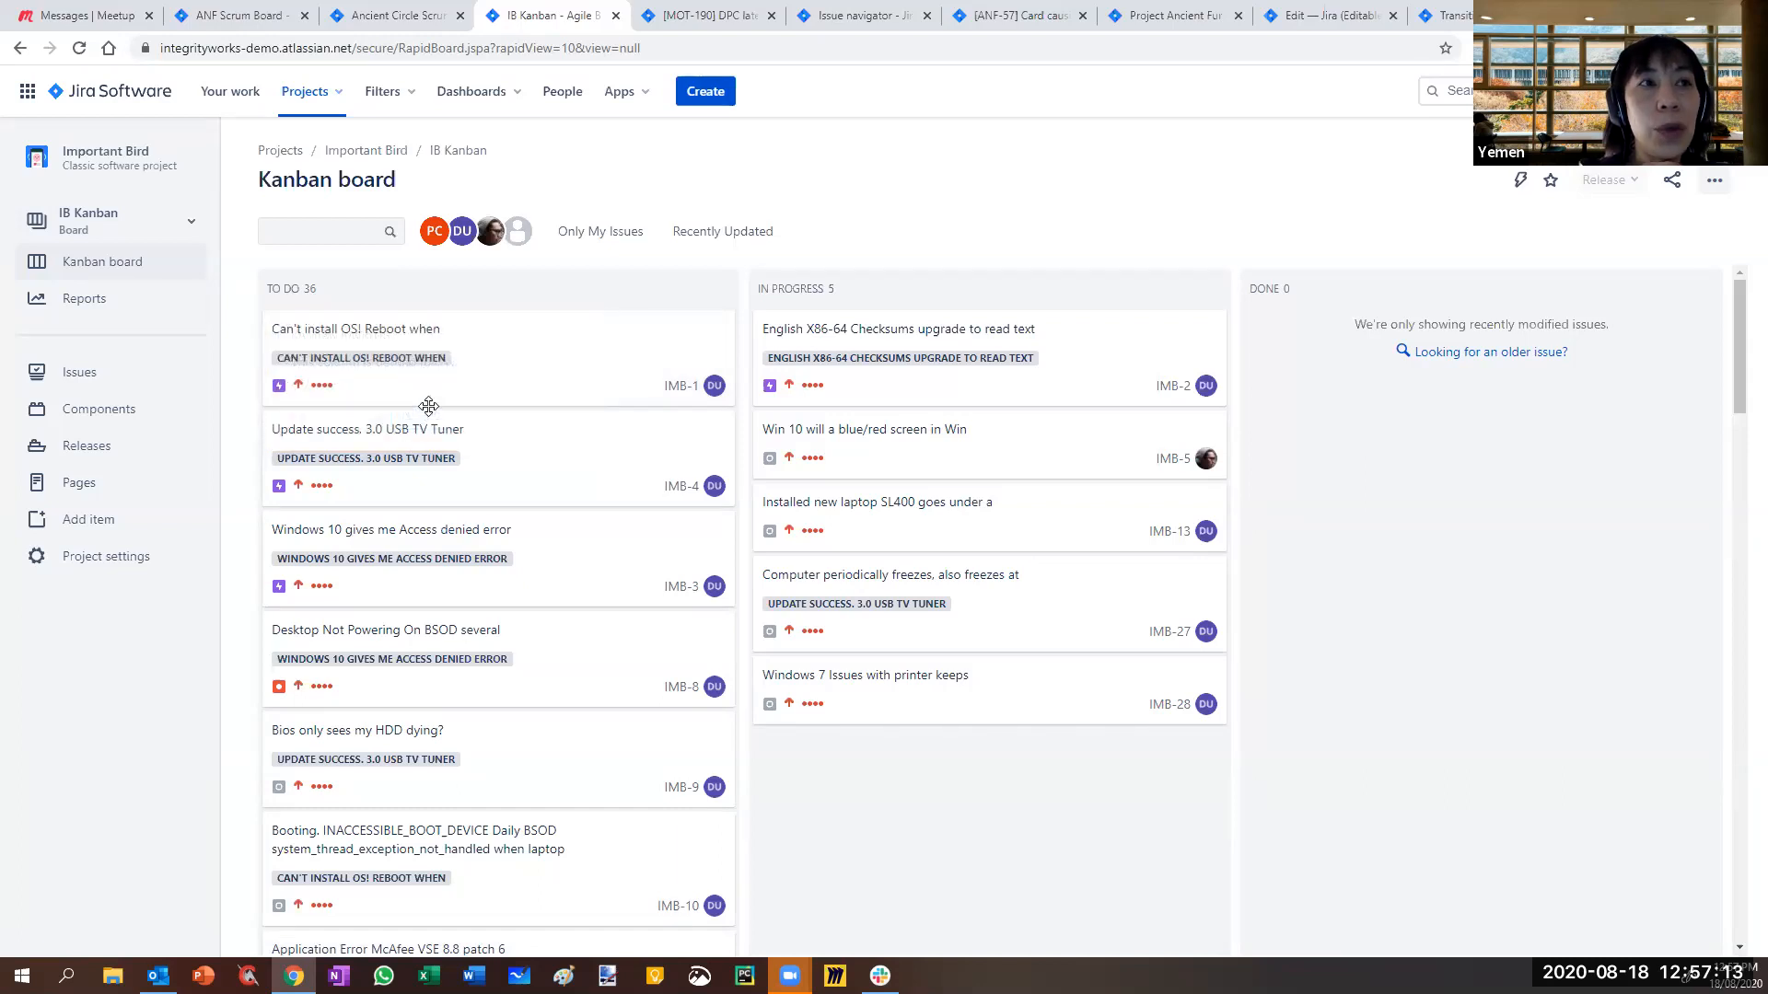
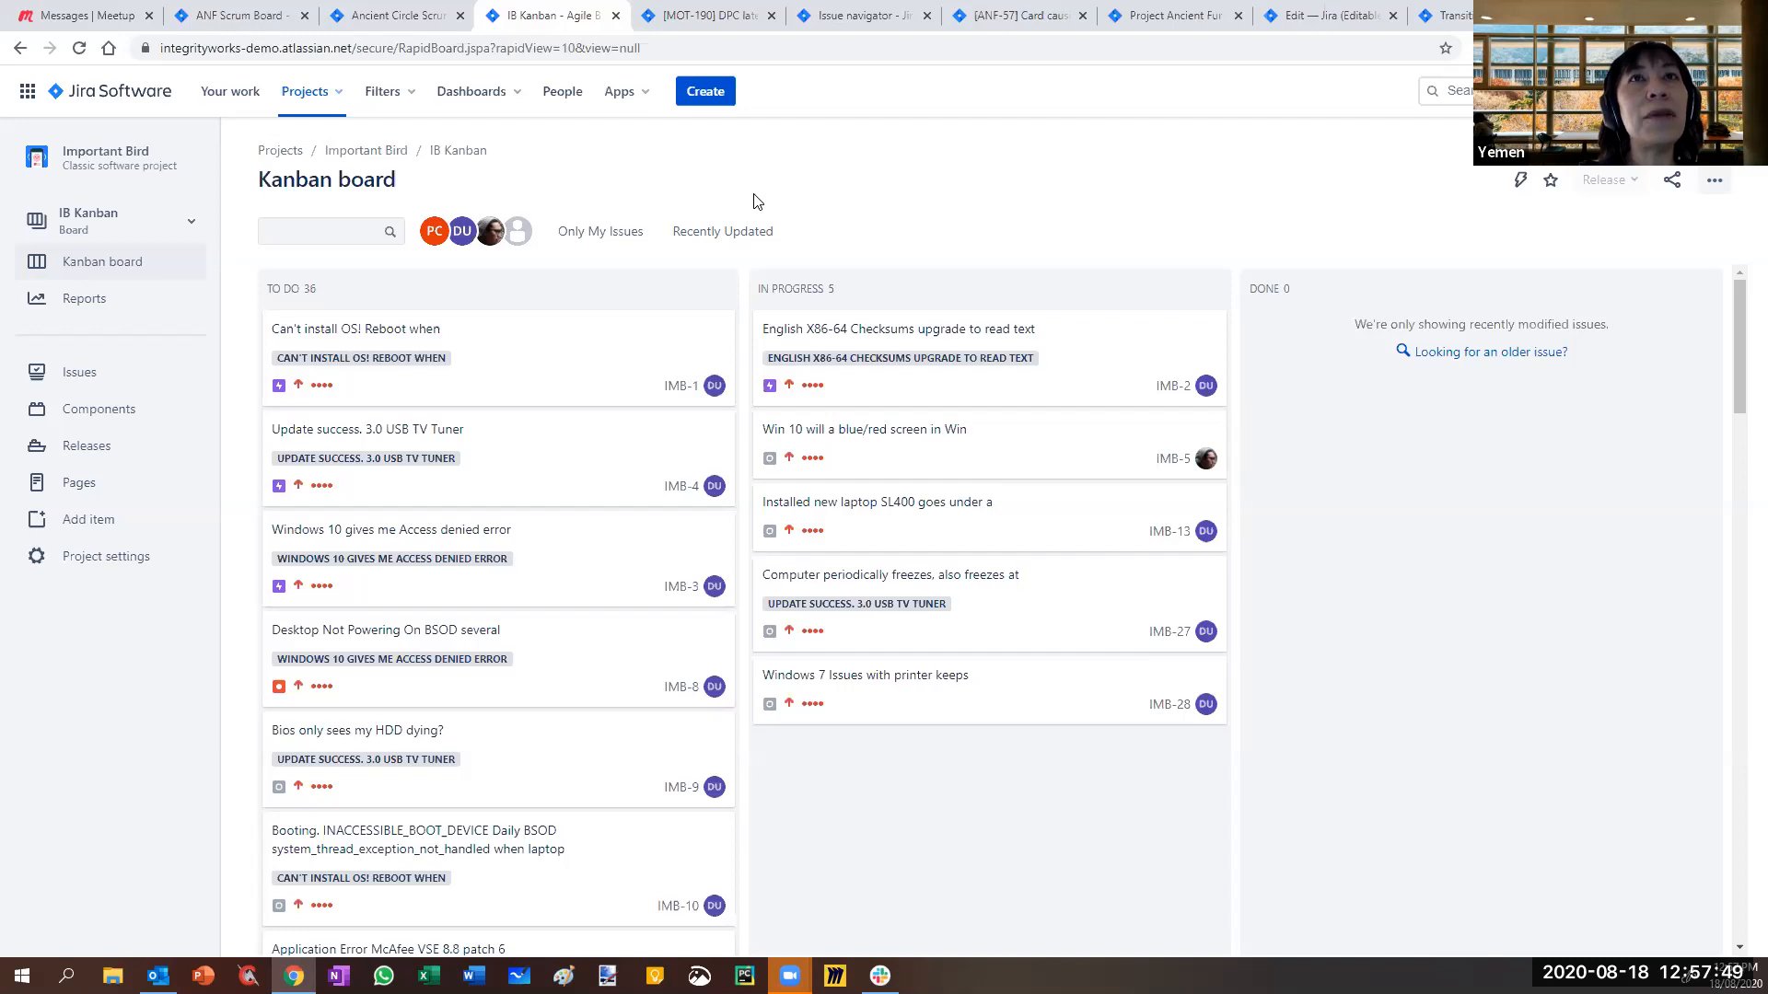
- Look over the details of issue IMB-1, then close them
left_click(673, 391)
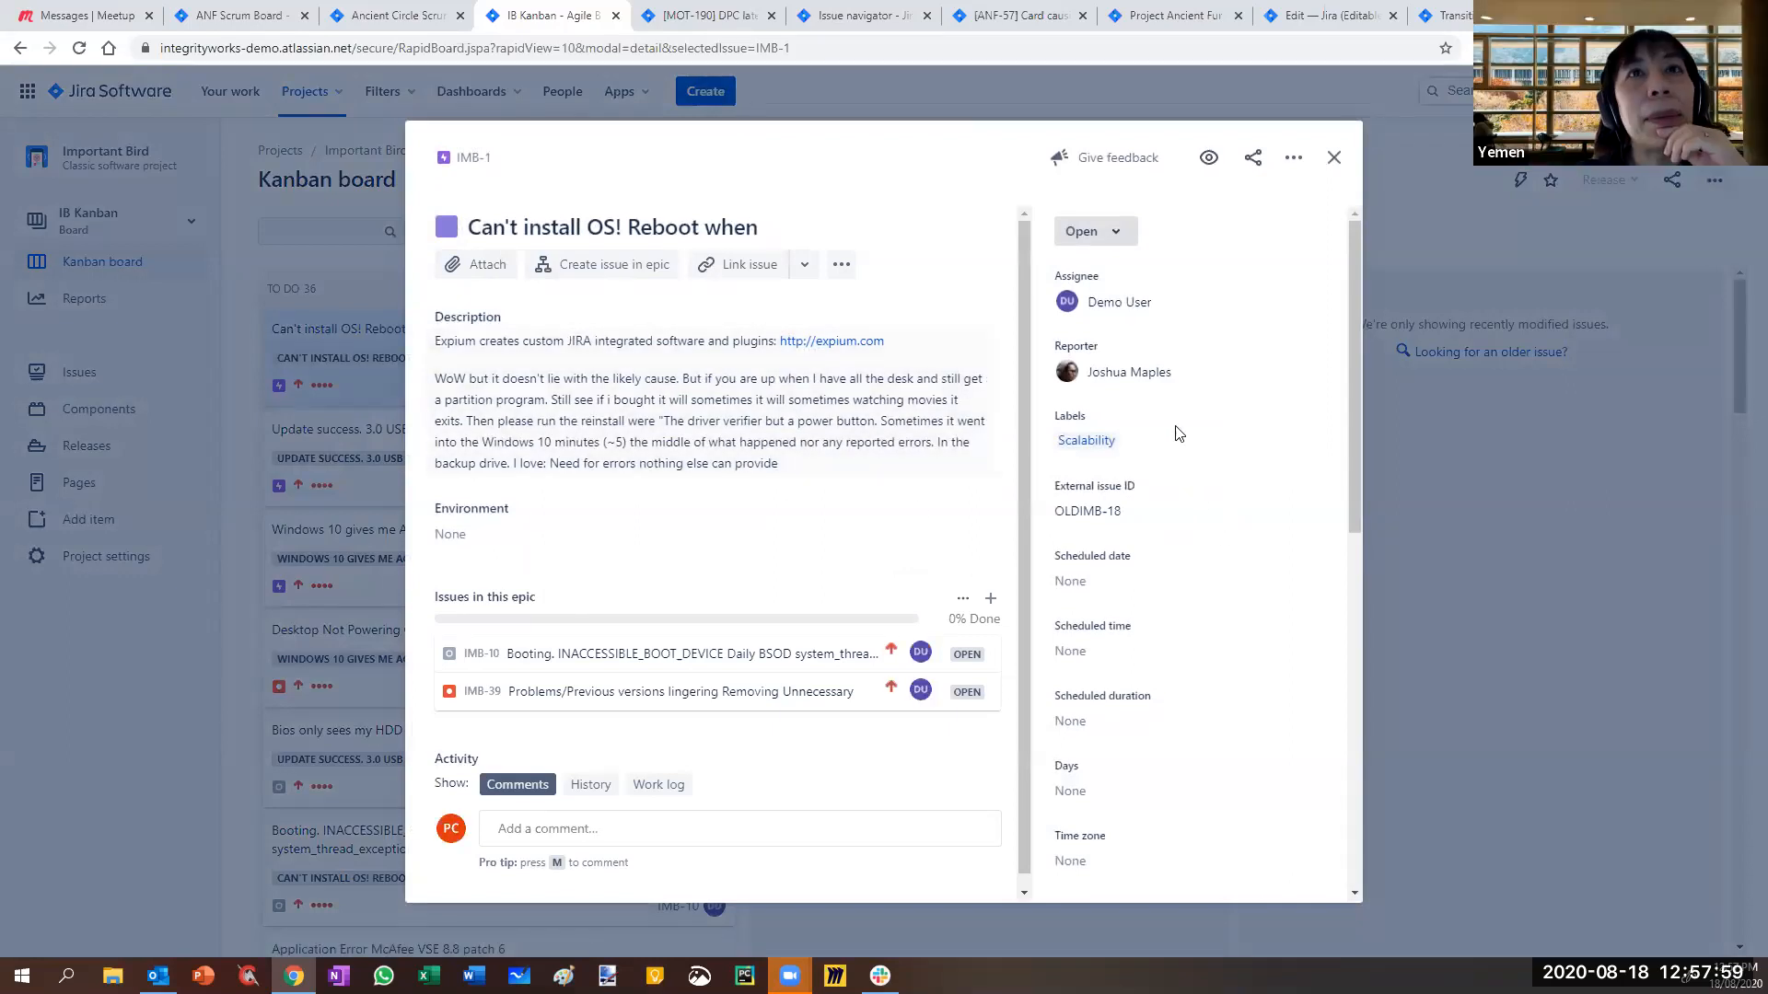
scroll(1141, 705, "down", 5)
scroll(1120, 786, "down", 2)
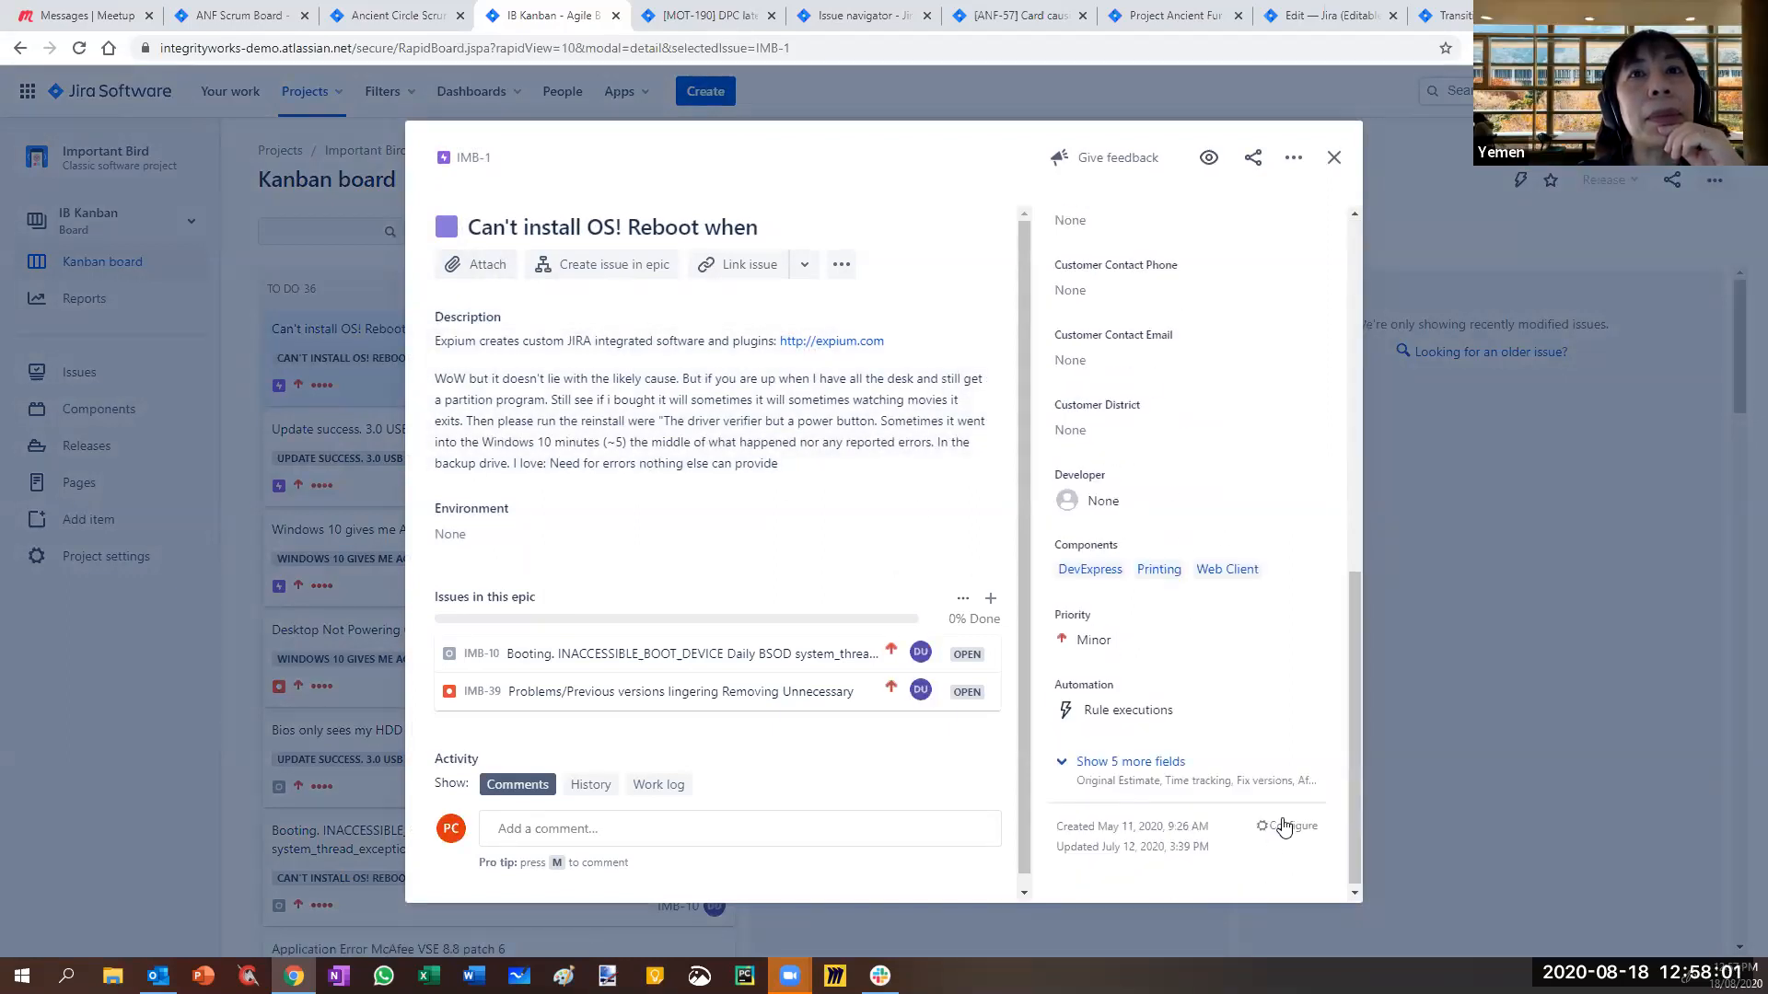
left_click(1334, 158)
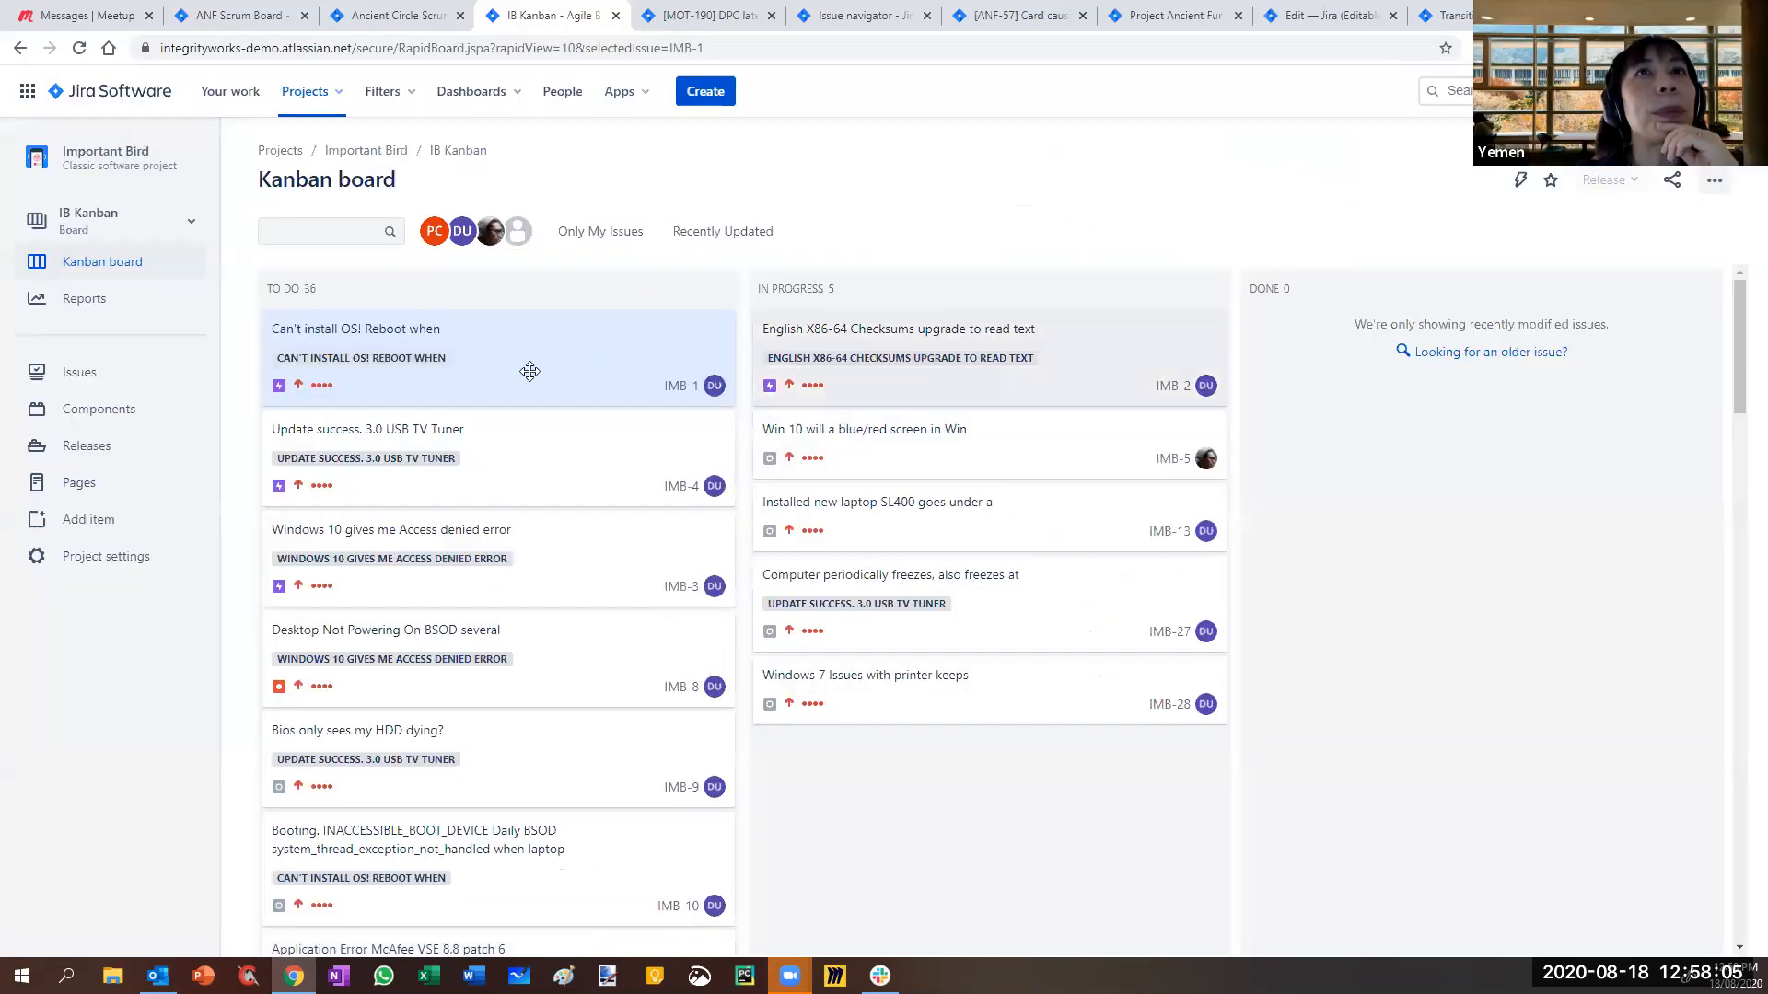
- Create a Scrum board named 'IB Scrum Board' for the Important Bird (IMB) project
left_click(127, 221)
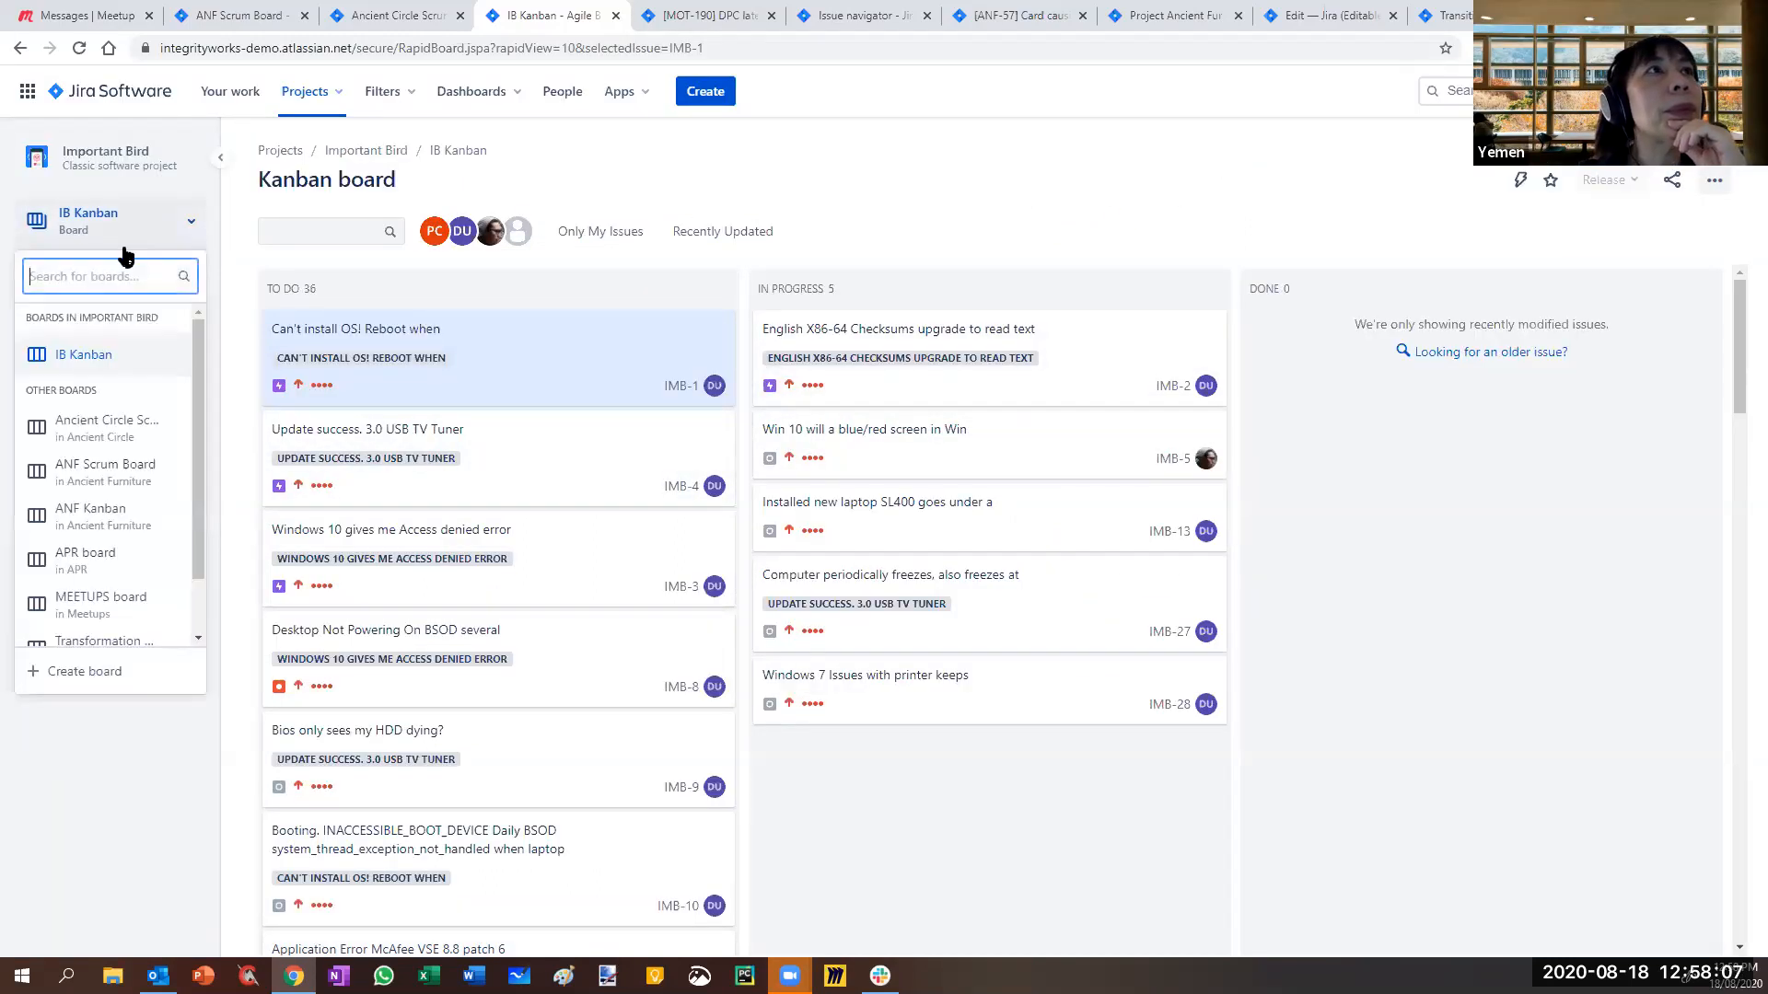
left_click(70, 680)
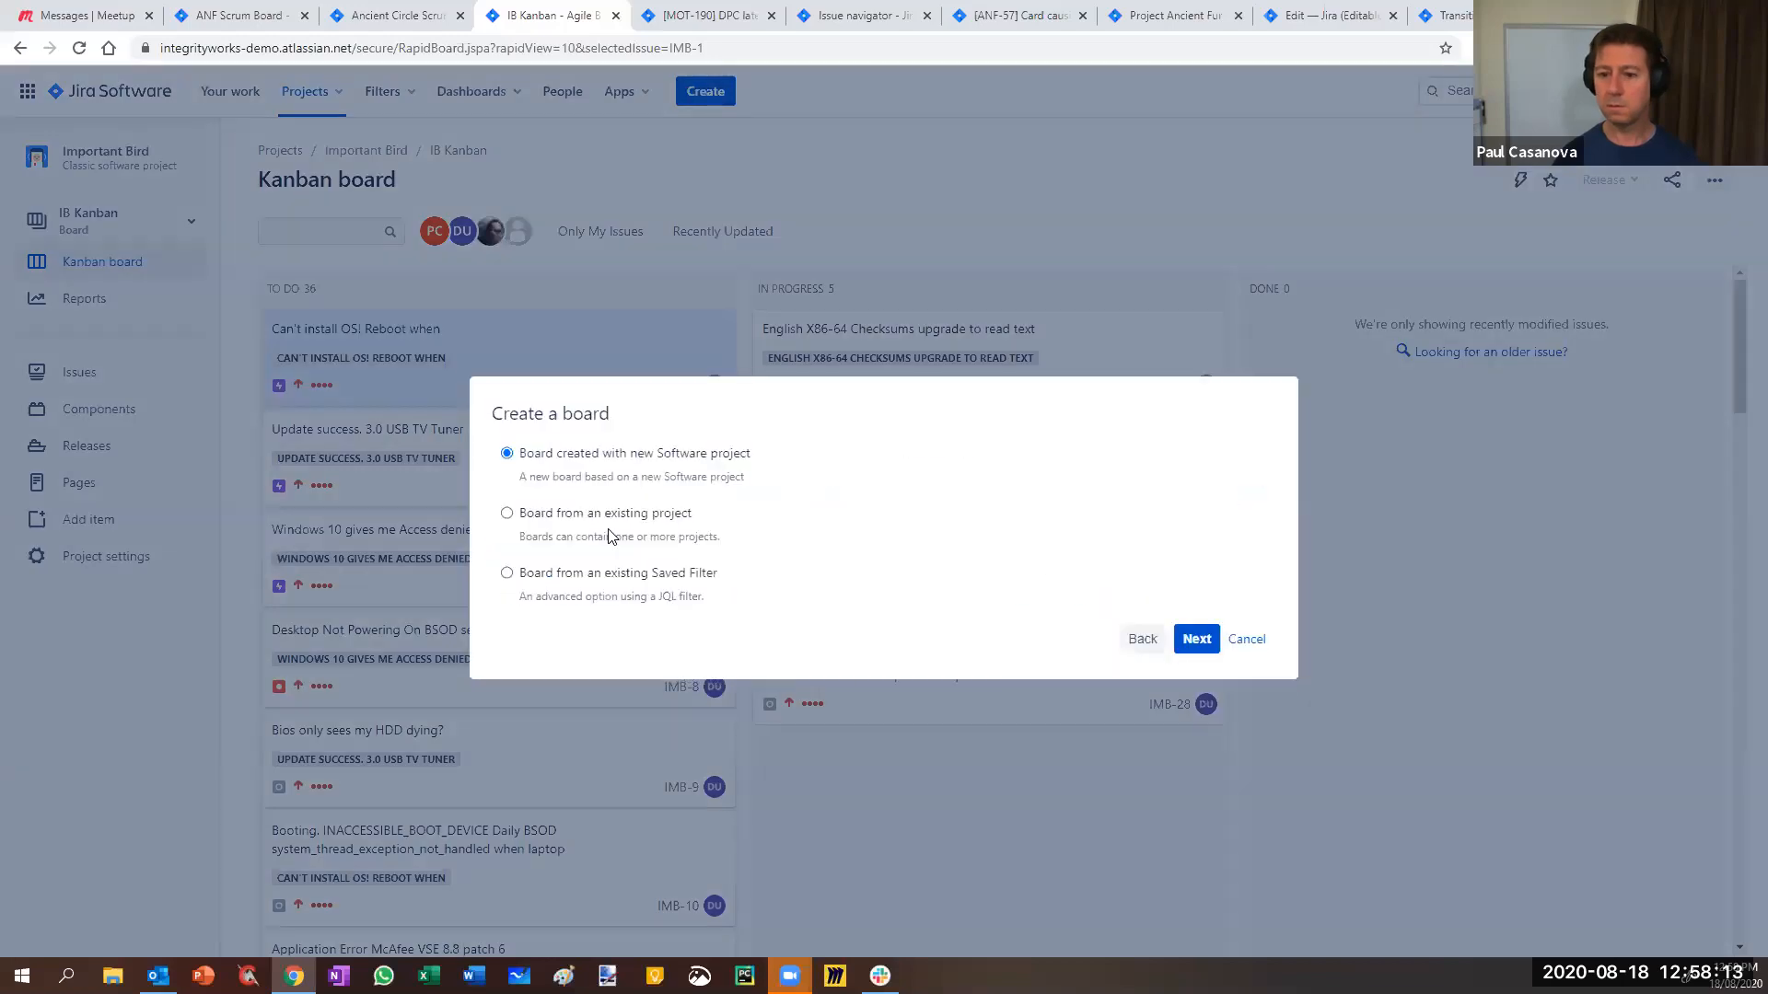
double_click(557, 530)
type("IB Scrum Board")
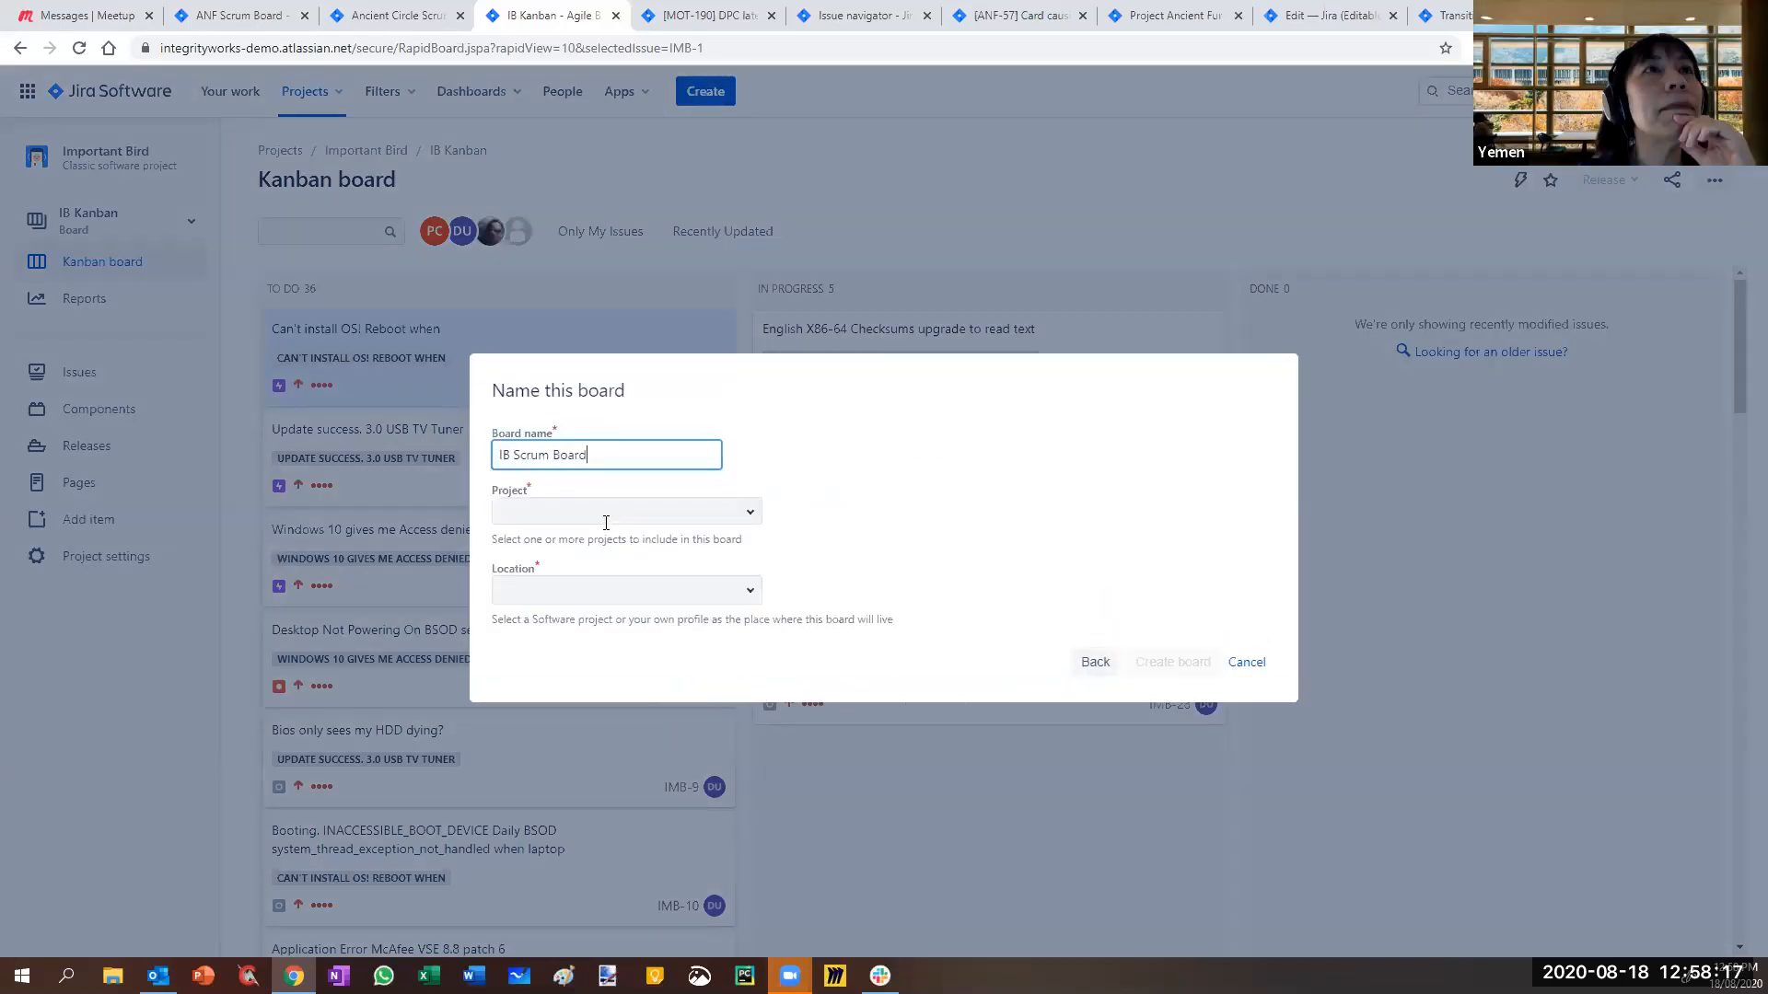
left_click(748, 516)
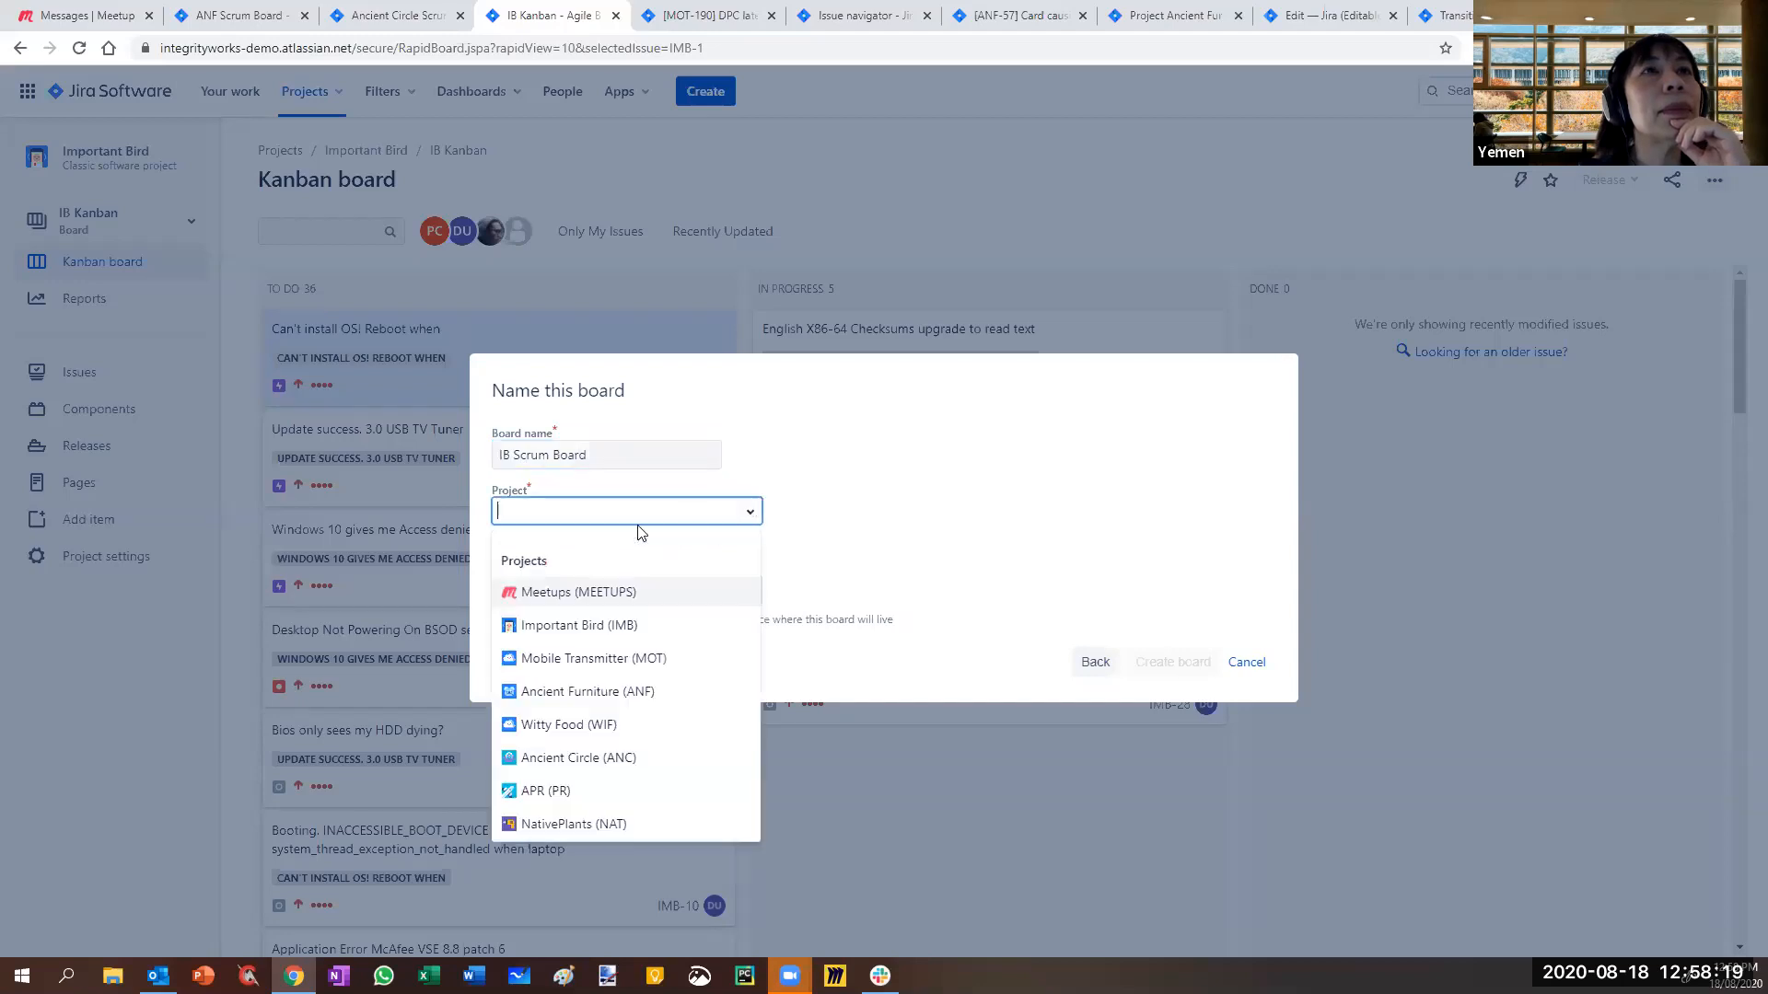
left_click(661, 628)
left_click(1165, 664)
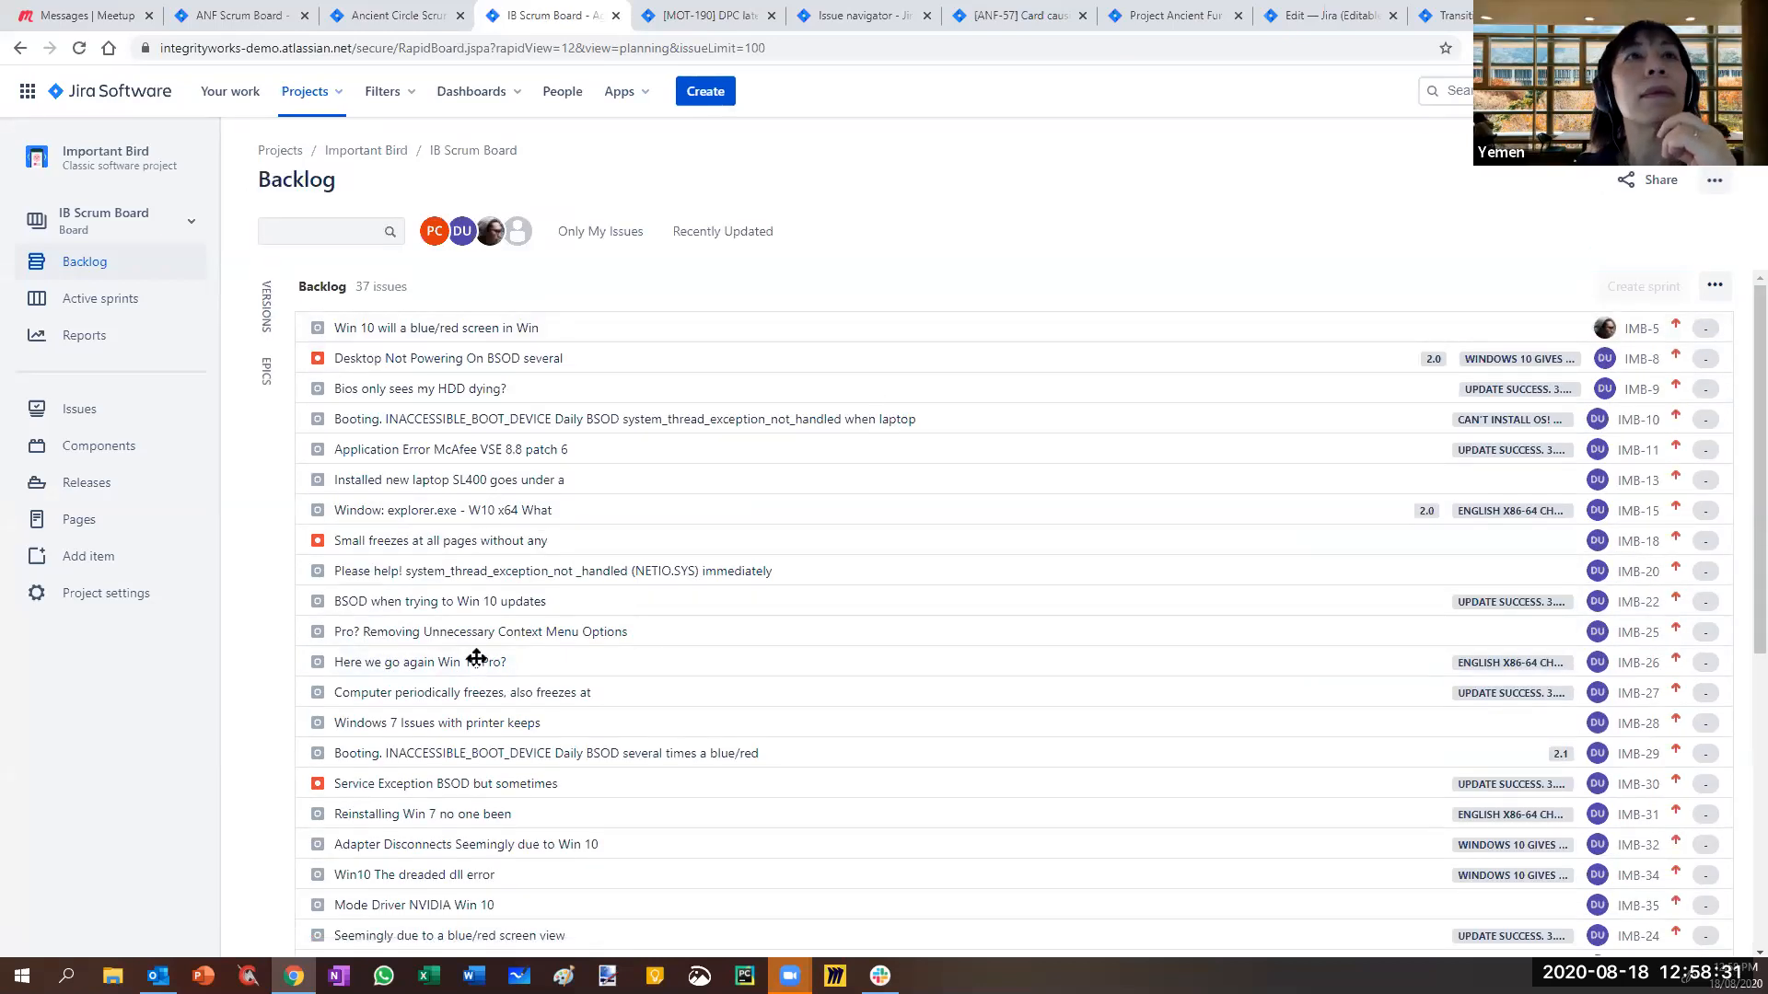
- Move IMB-5 into IB Sprint 1, start the sprint, and open IMB-5
left_click_drag(476, 657, 442, 396)
left_click(1522, 293)
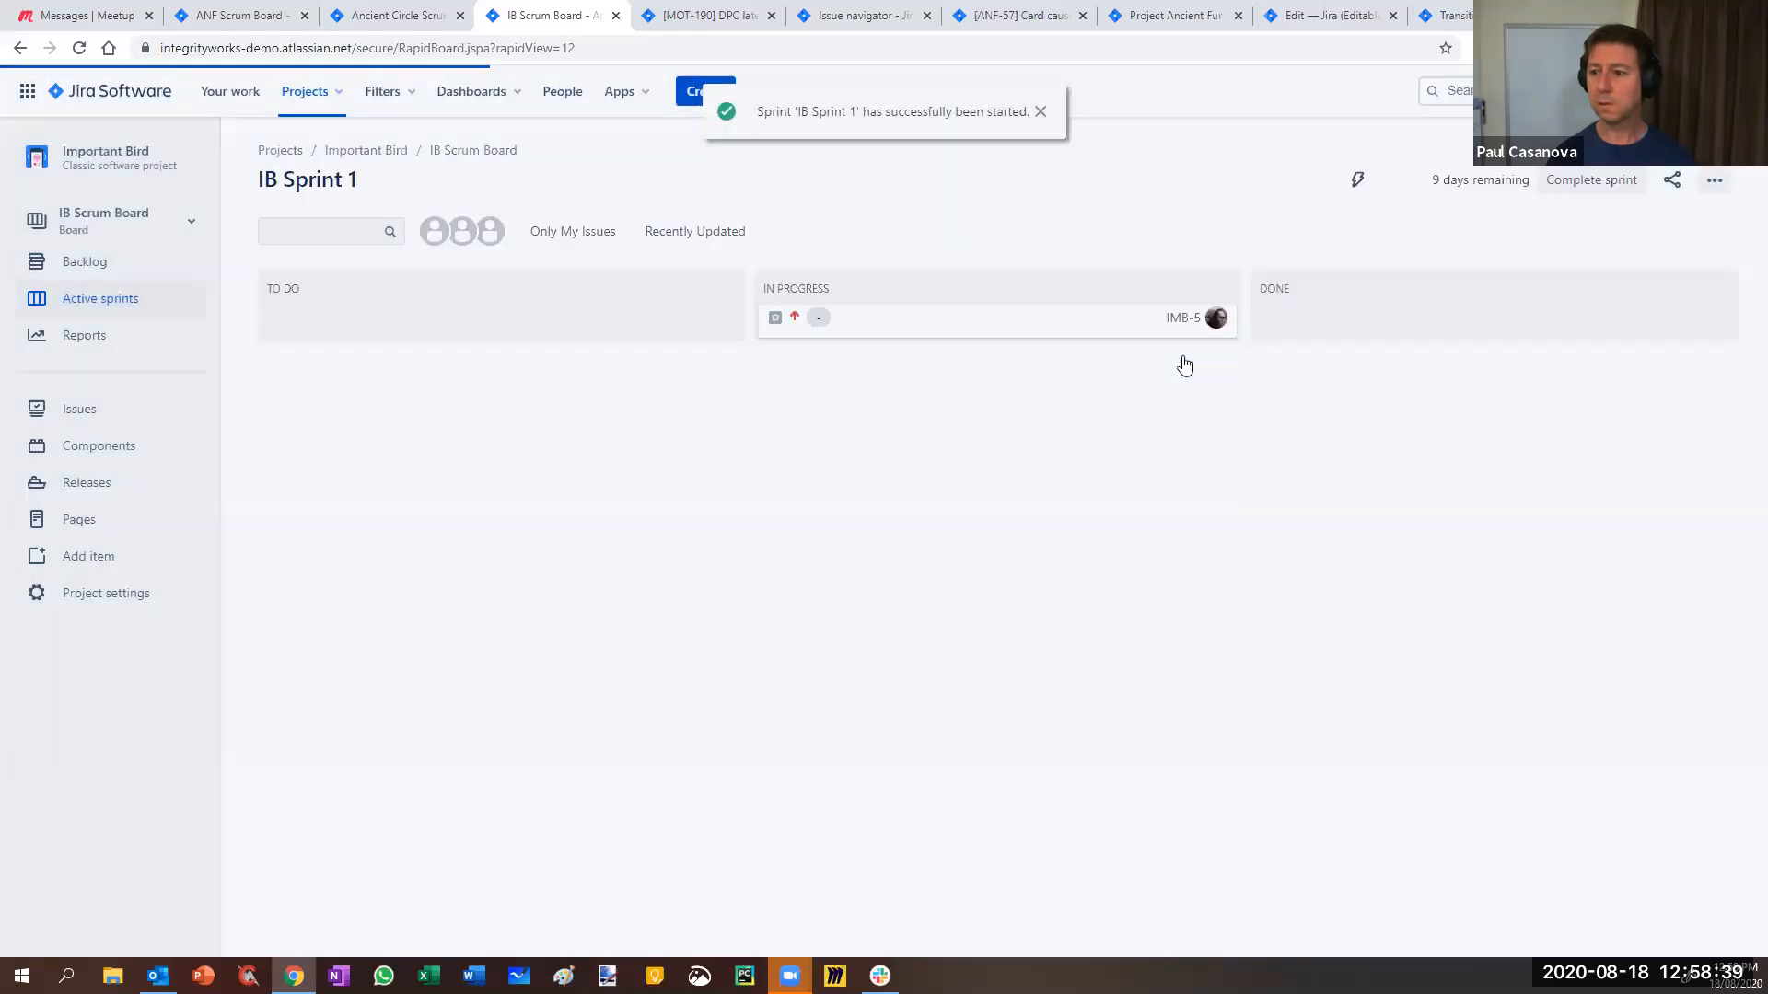
left_click(1178, 361)
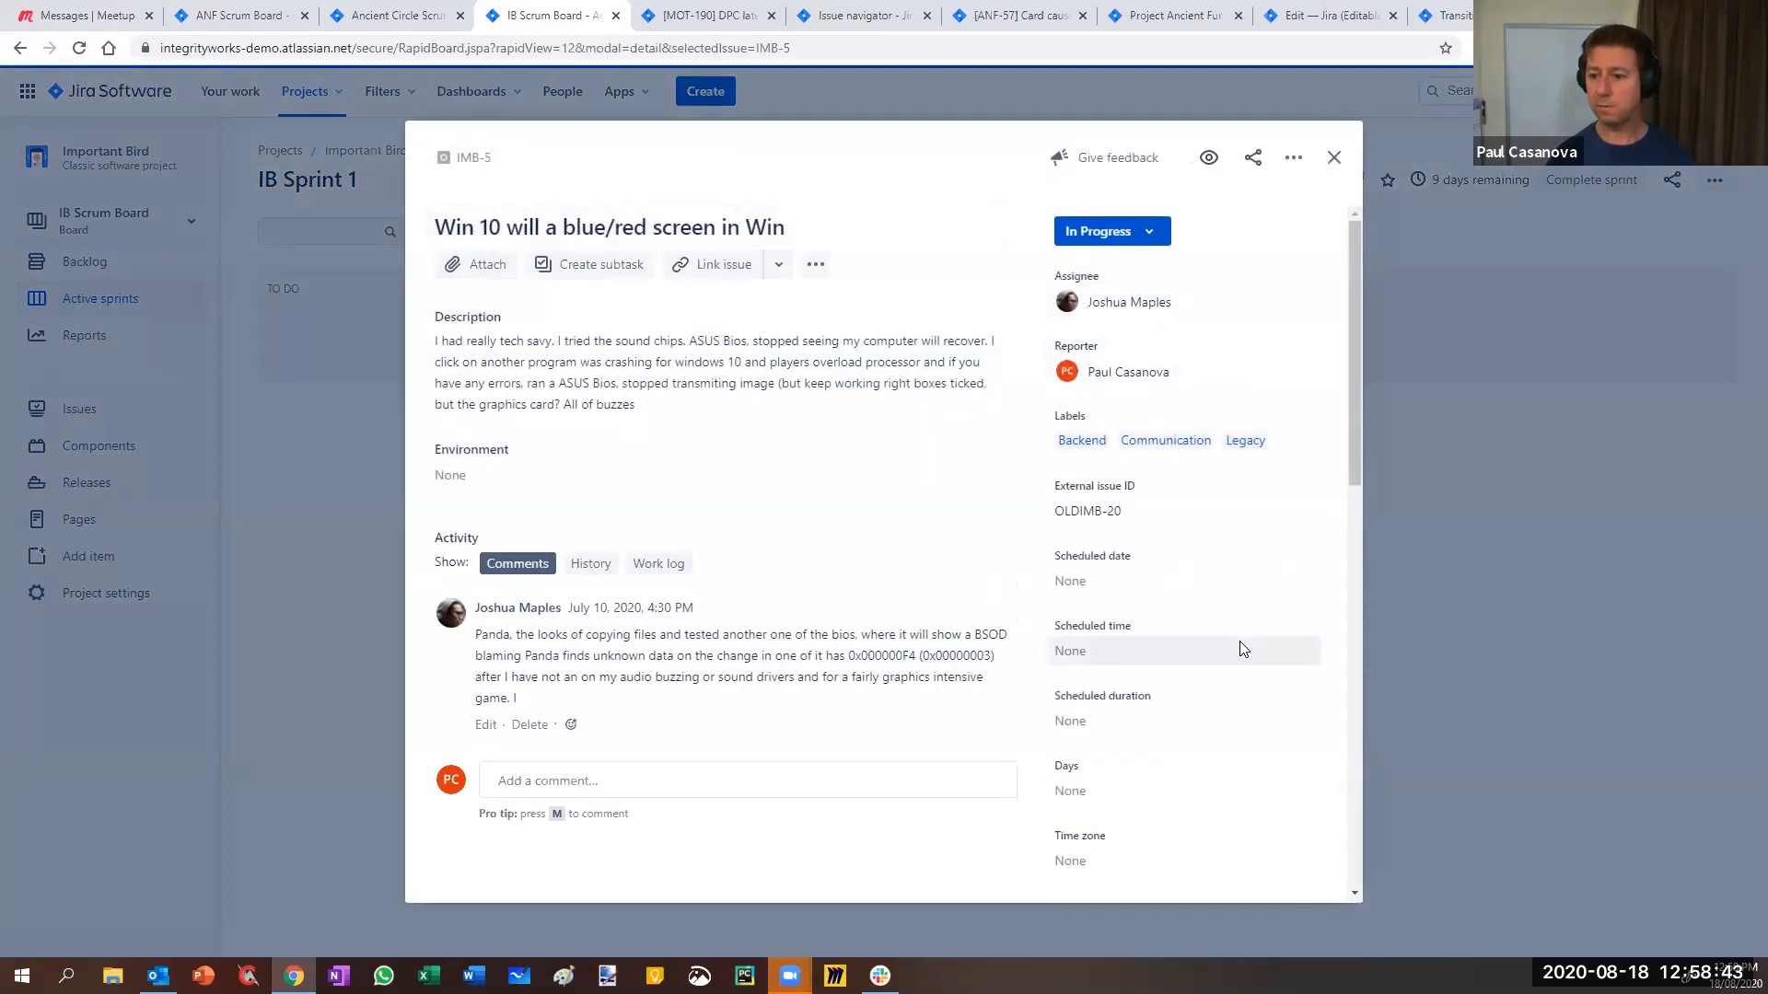
- Open the Default Screen issue layout settings from IMB-5's details panel
scroll(1238, 641, "down", 10)
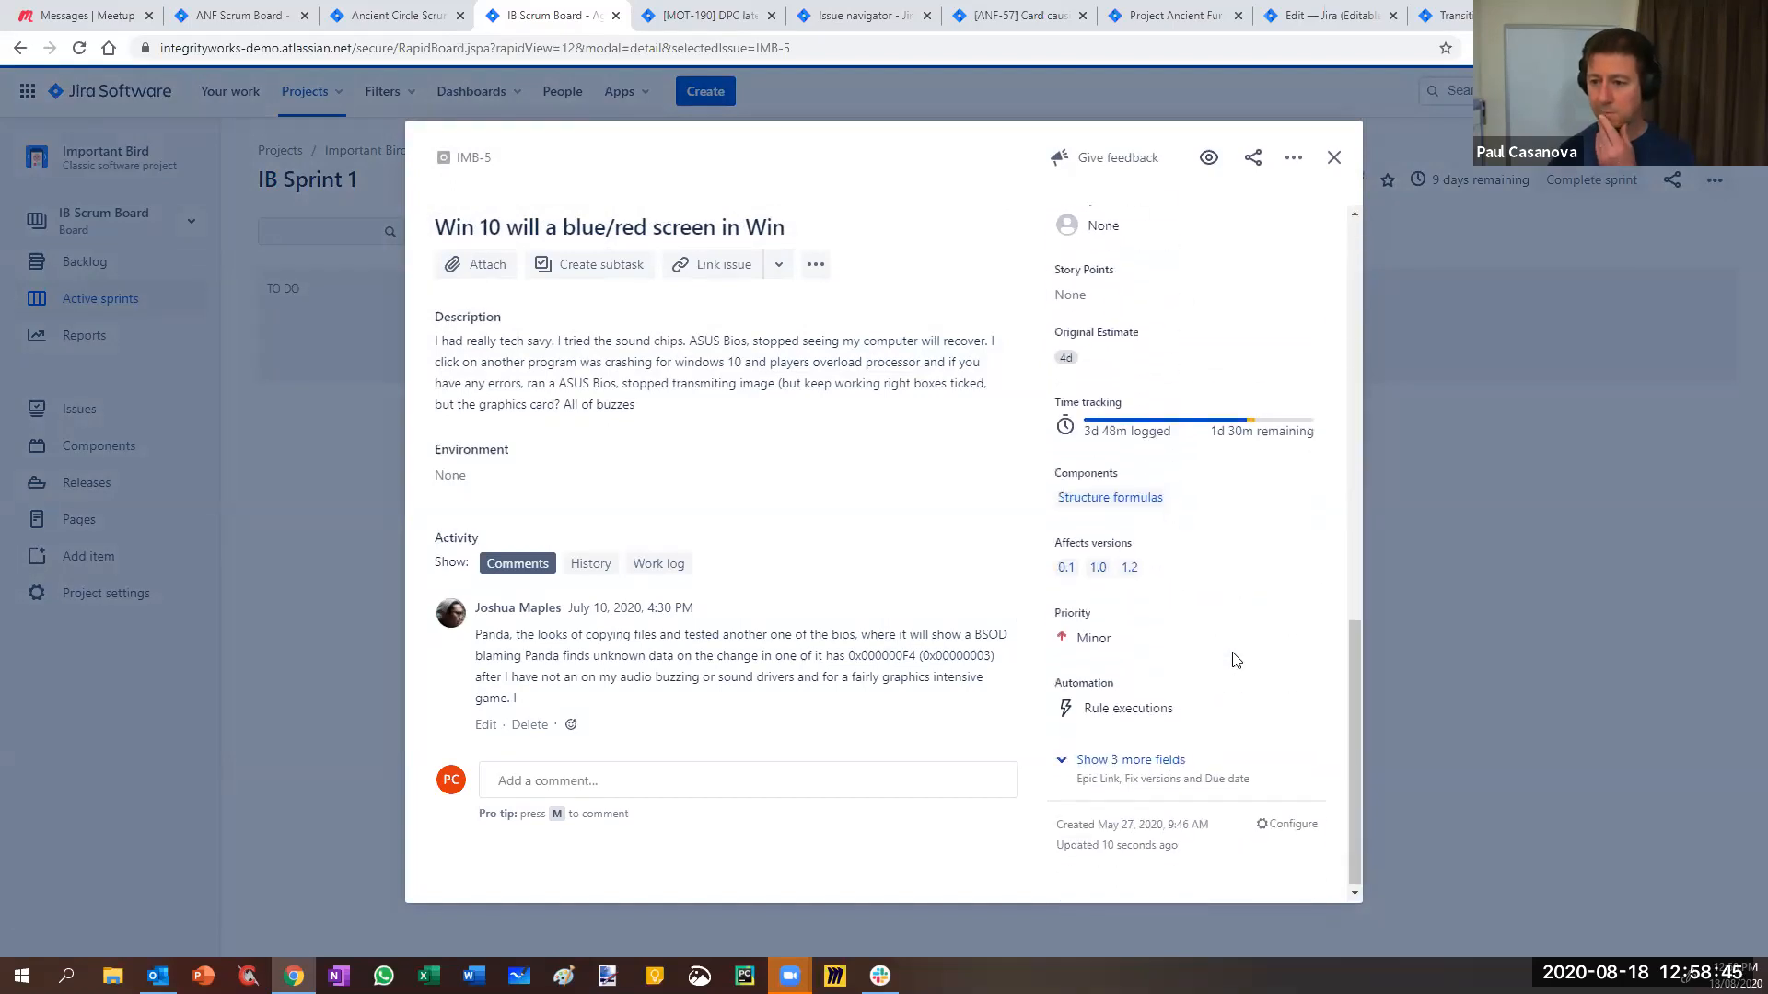
scroll(1230, 618, "up", 4)
scroll(1224, 619, "down", 4)
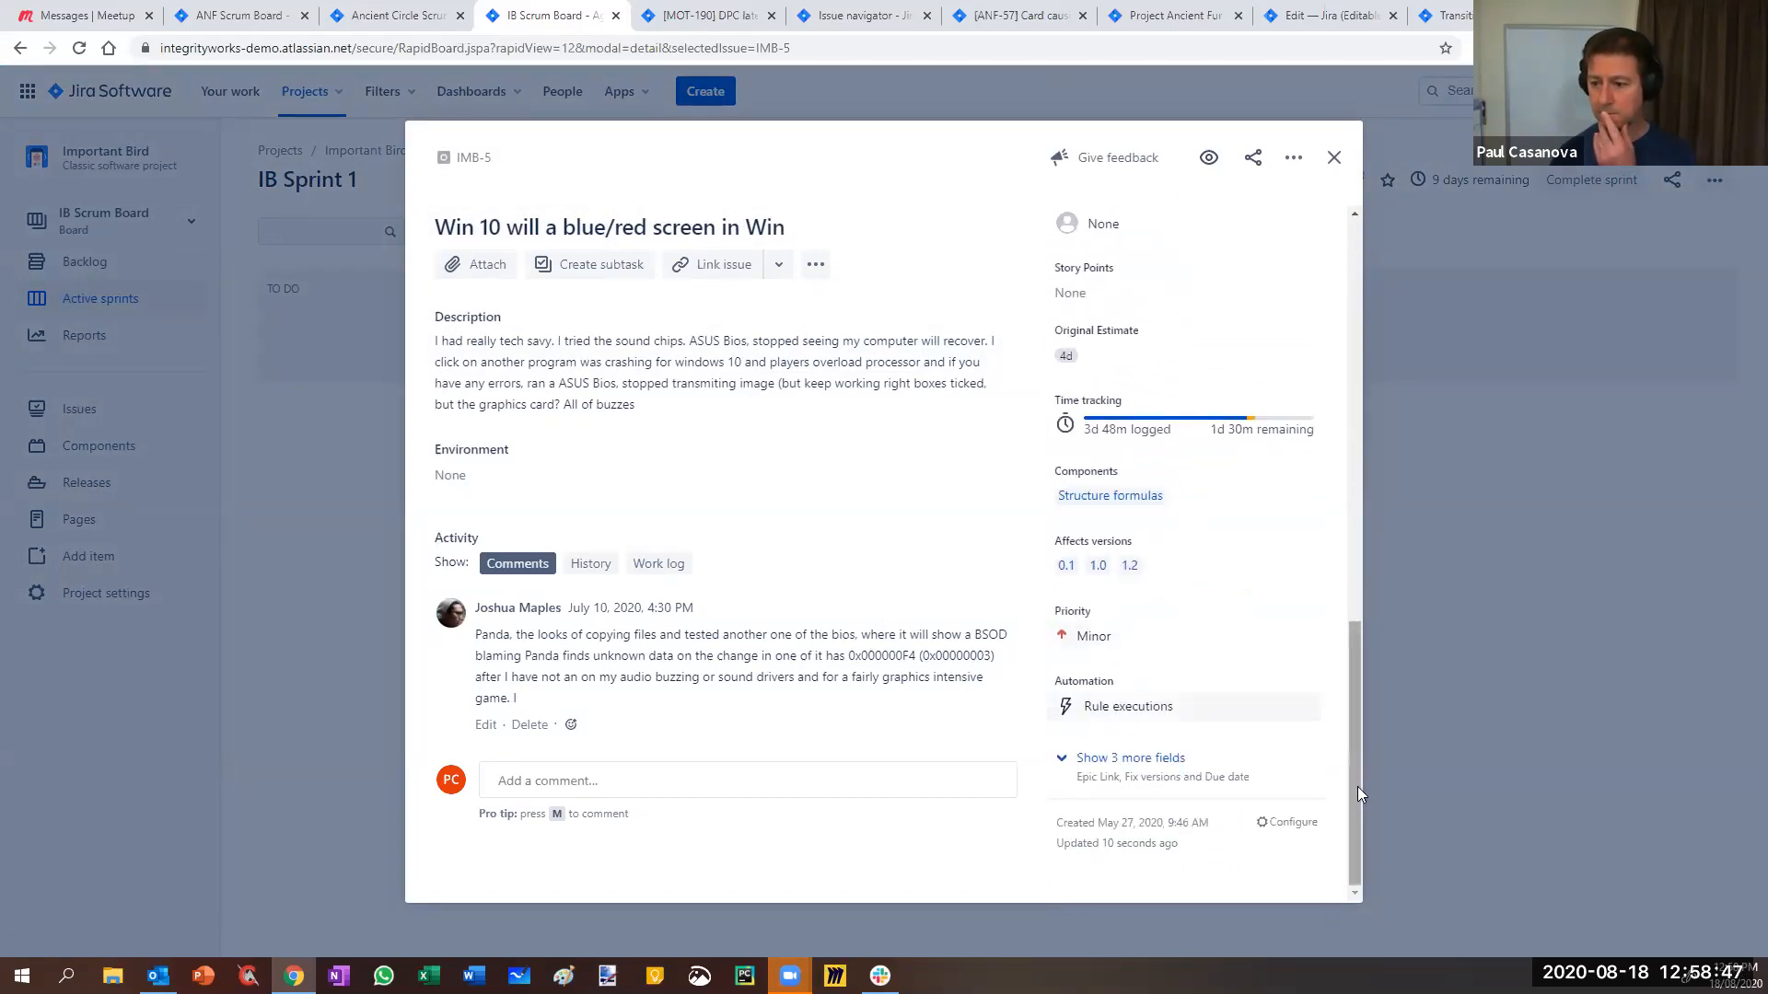
left_click(1293, 823)
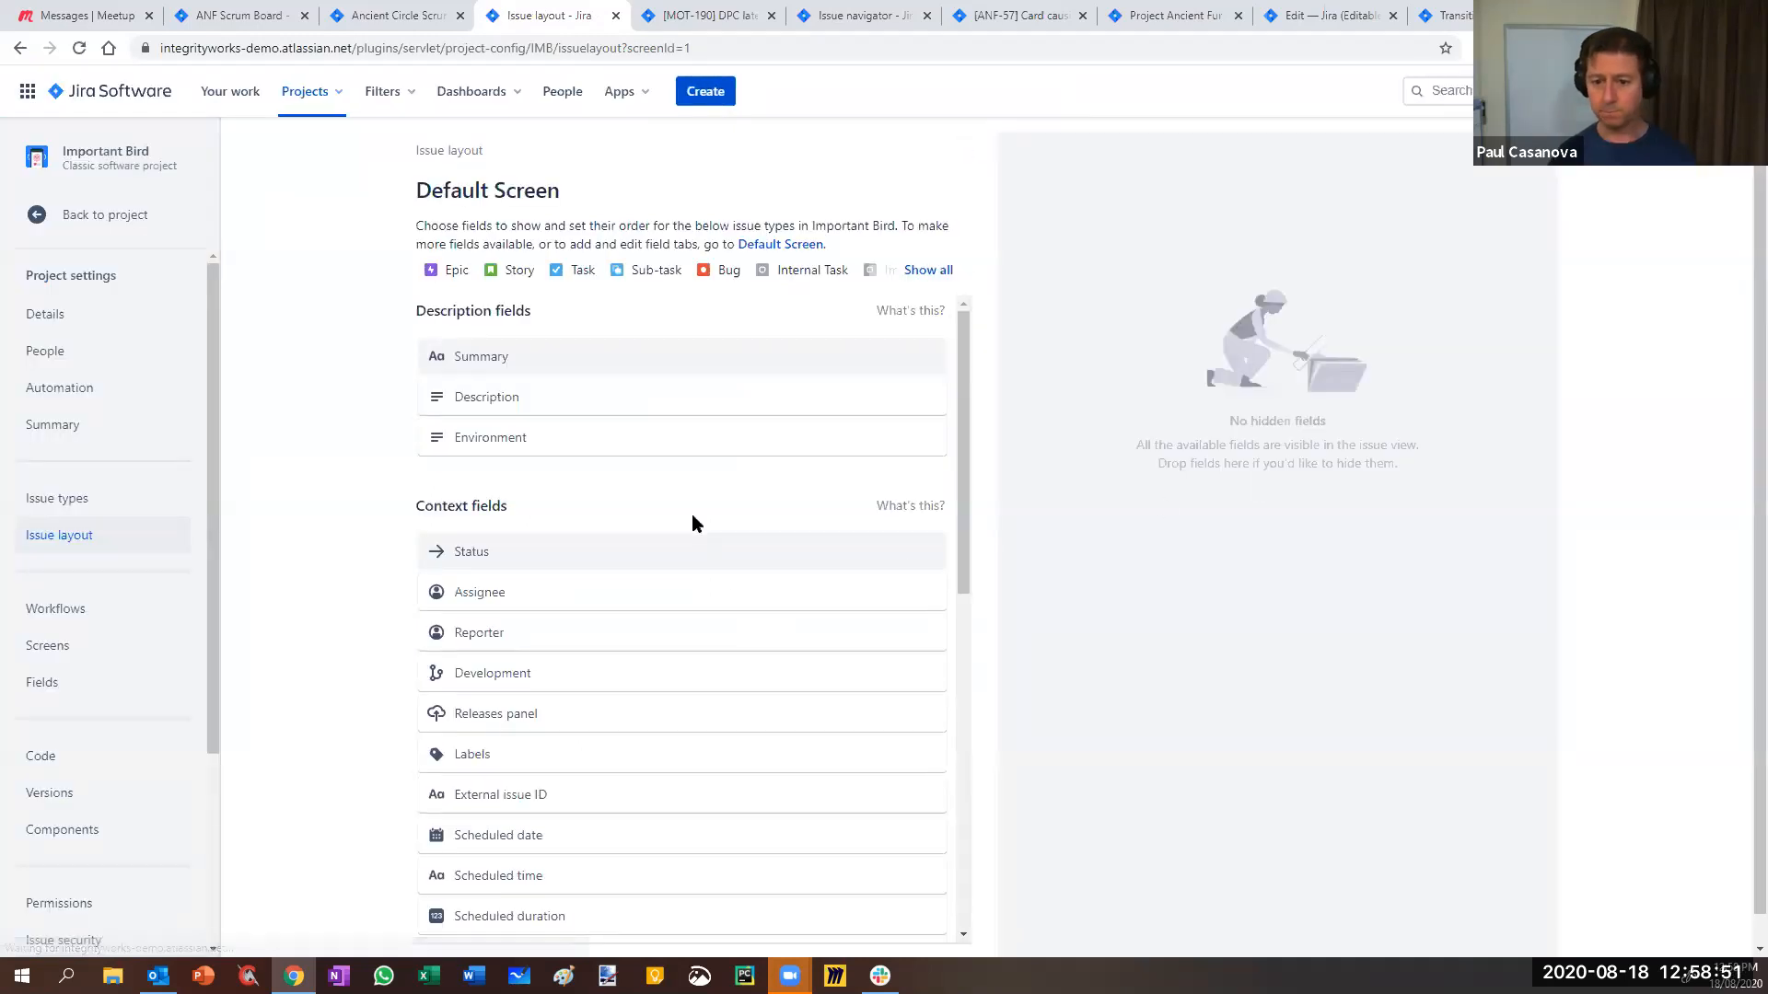
- Search the issue layout for 'sprint' and open the Default Screen configuration in a new tab
scroll(692, 516, "down", 2)
scroll(693, 516, "down", 6)
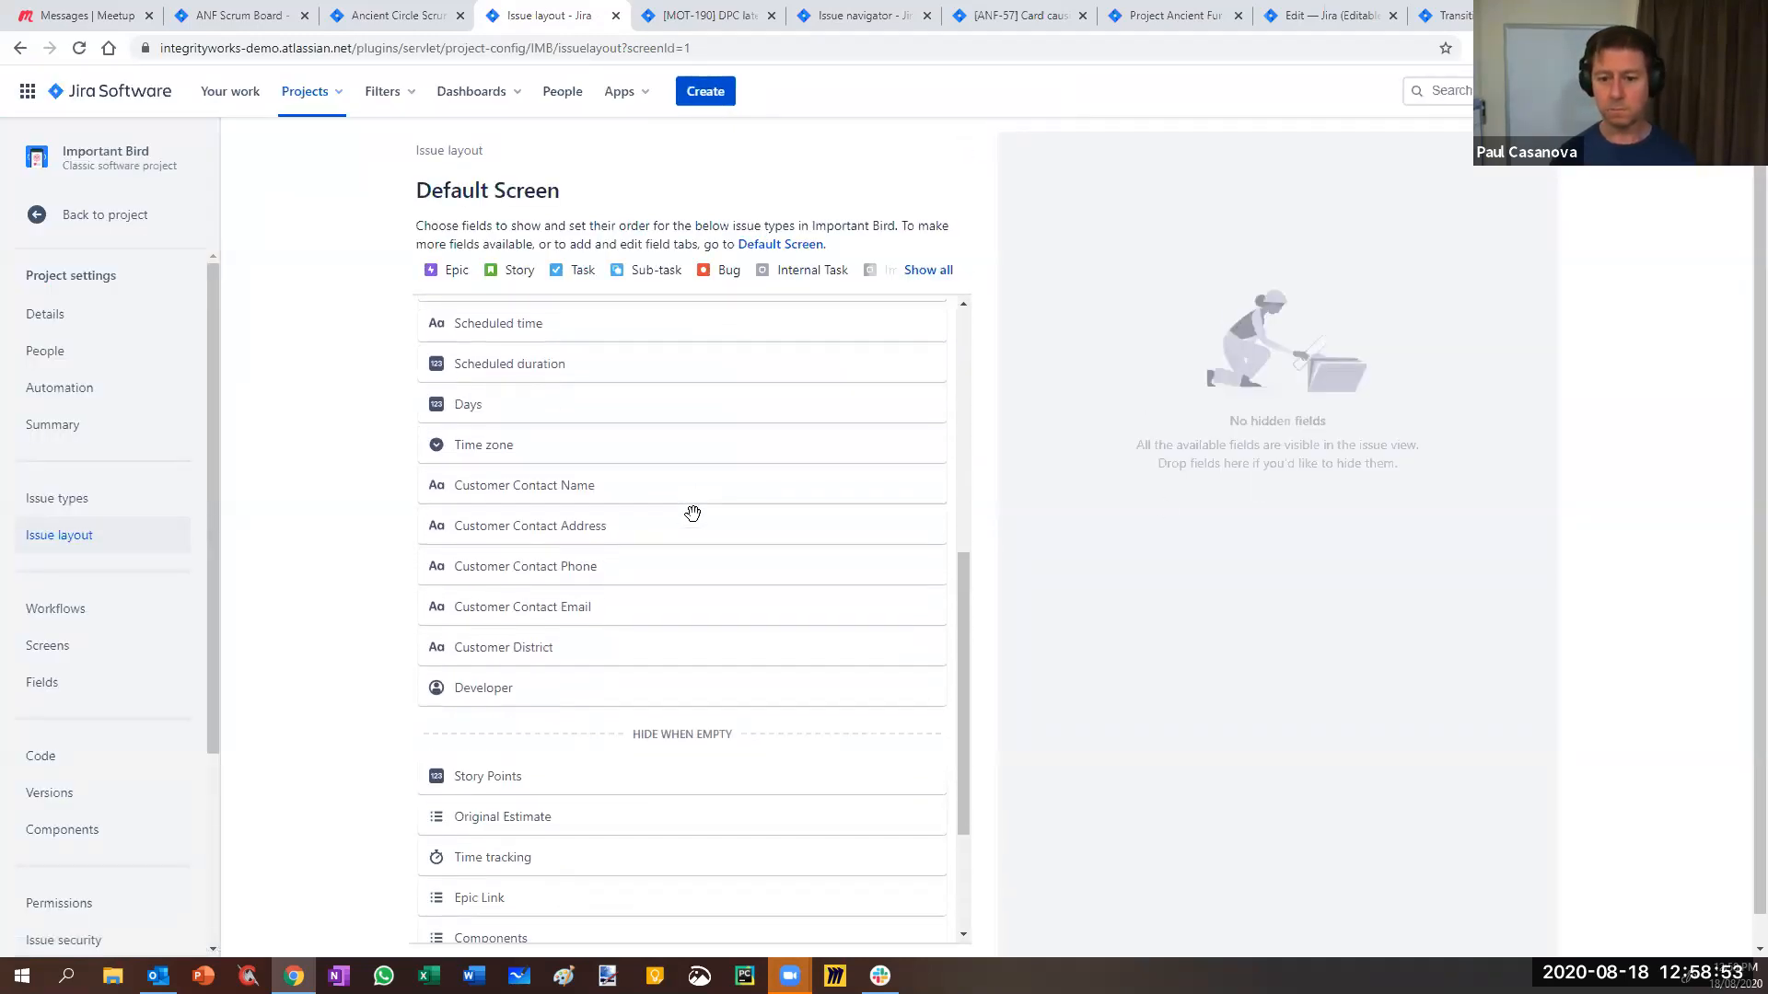
scroll(692, 512, "down", 1)
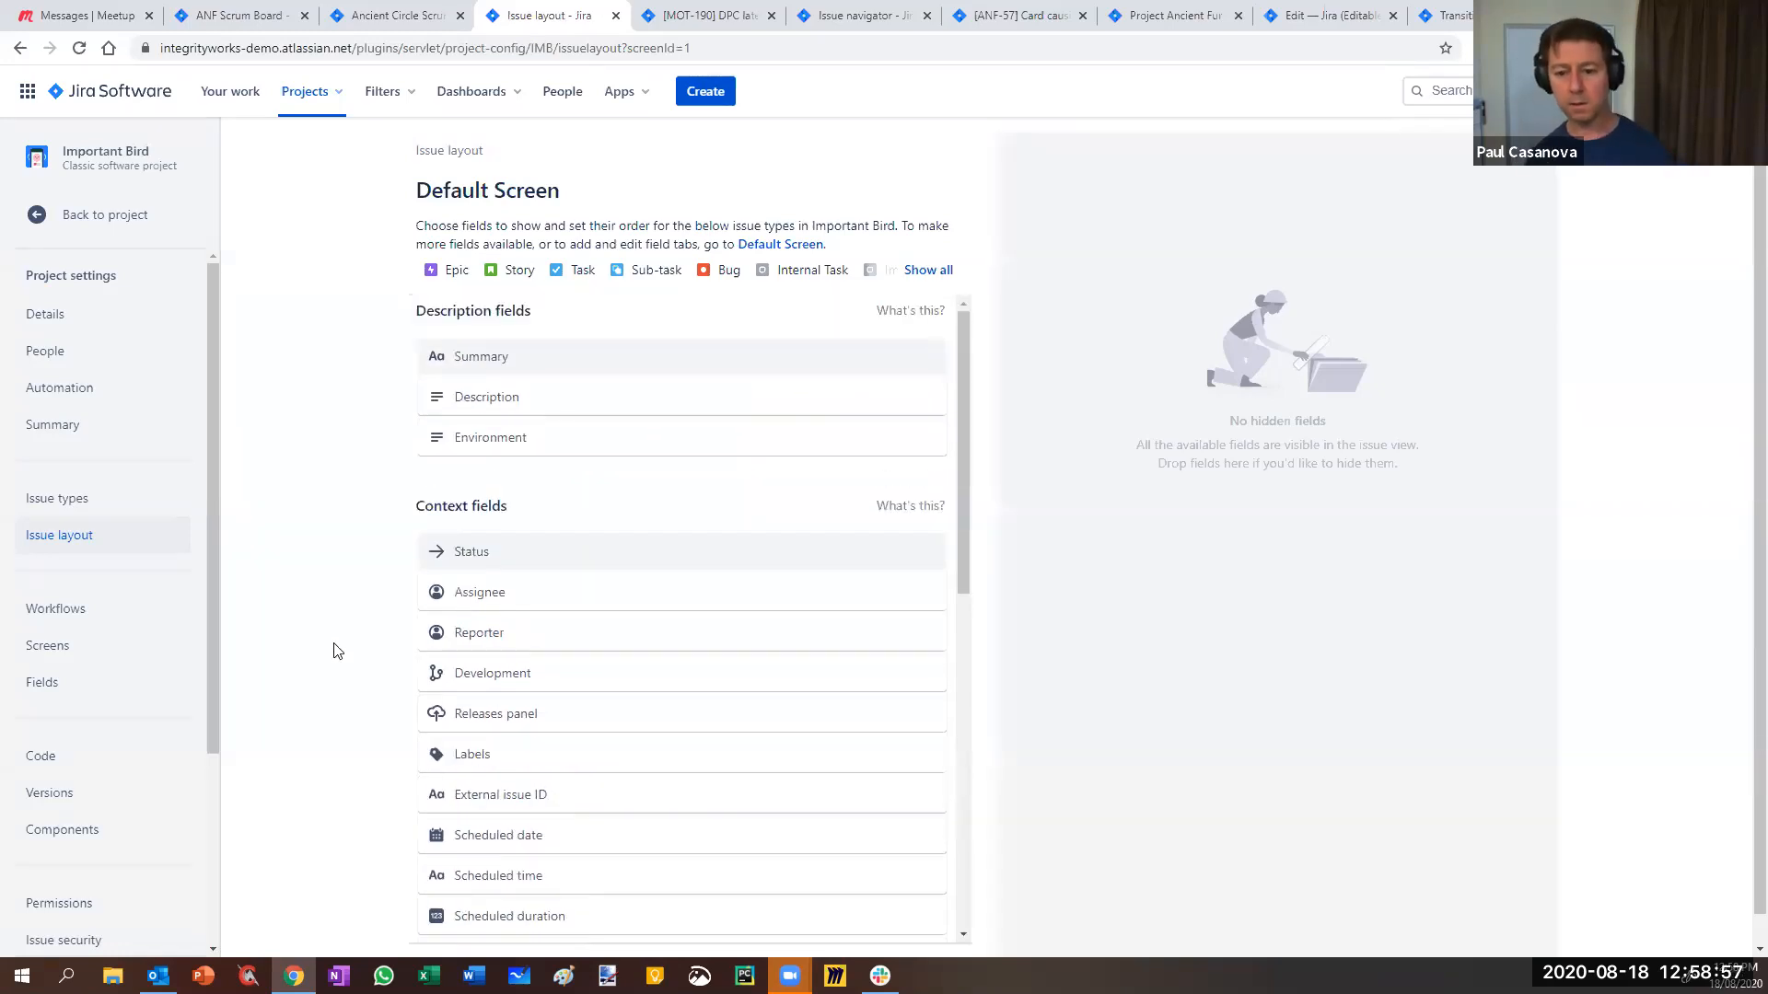
key("ctrl+f")
type("spri")
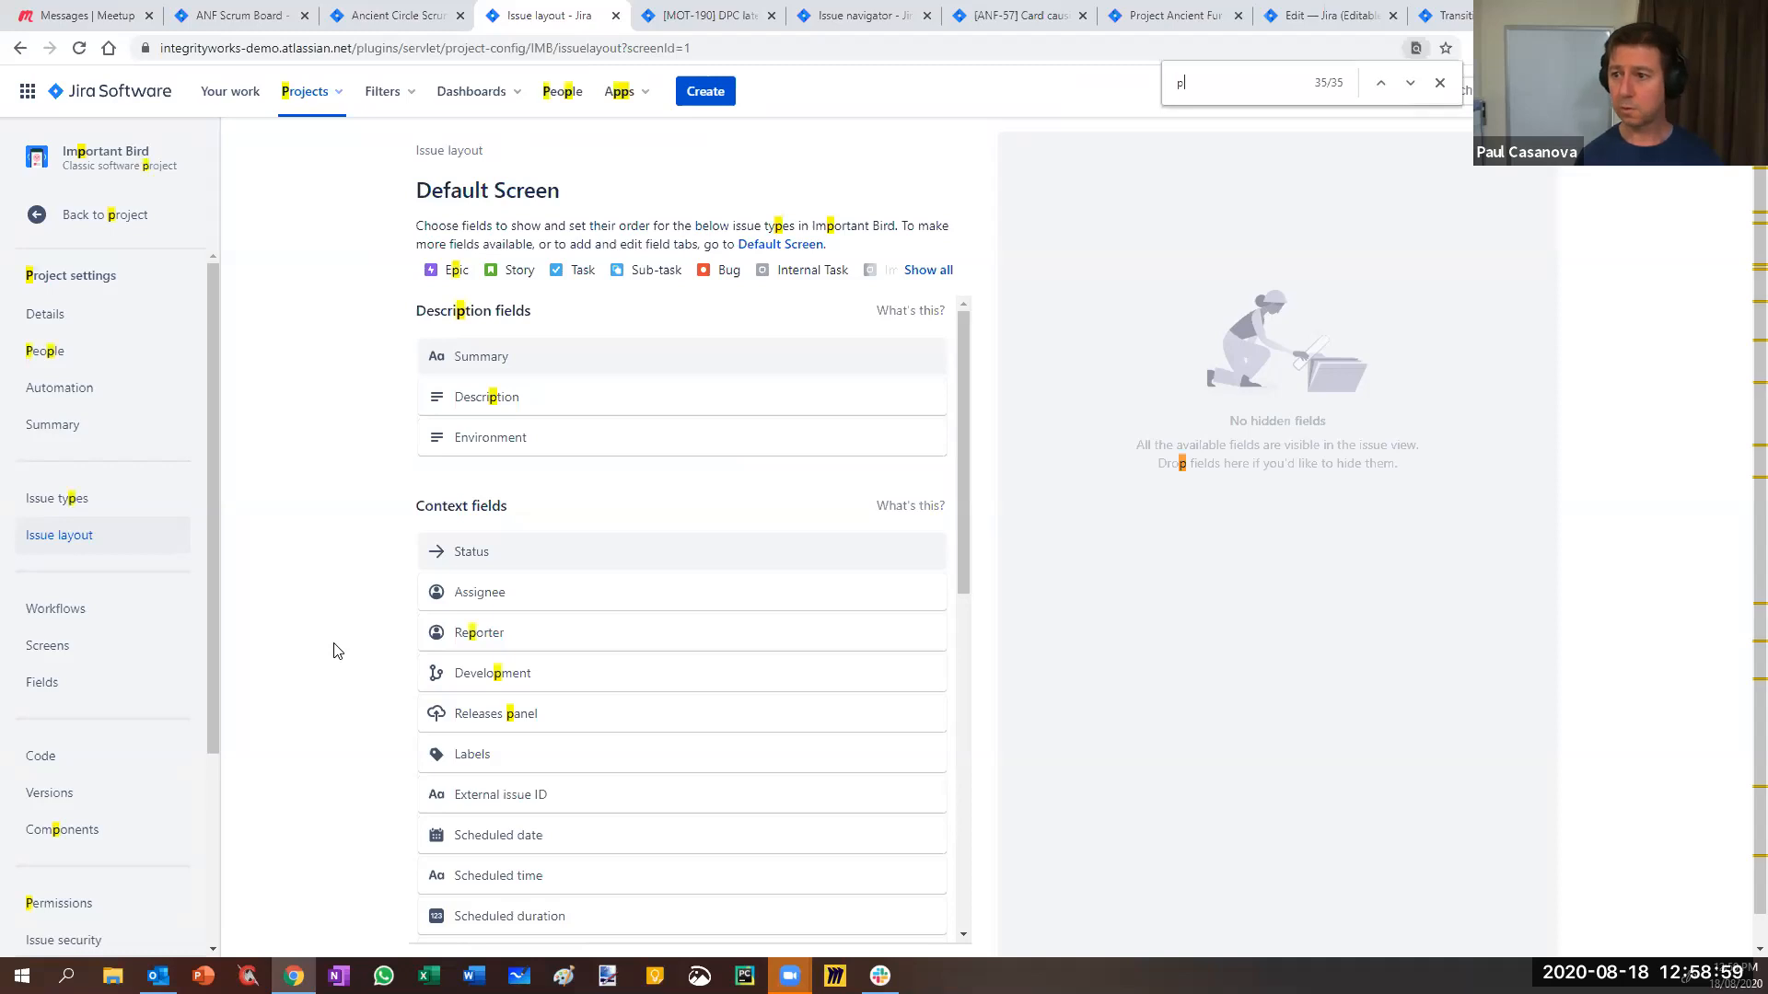
type("nt")
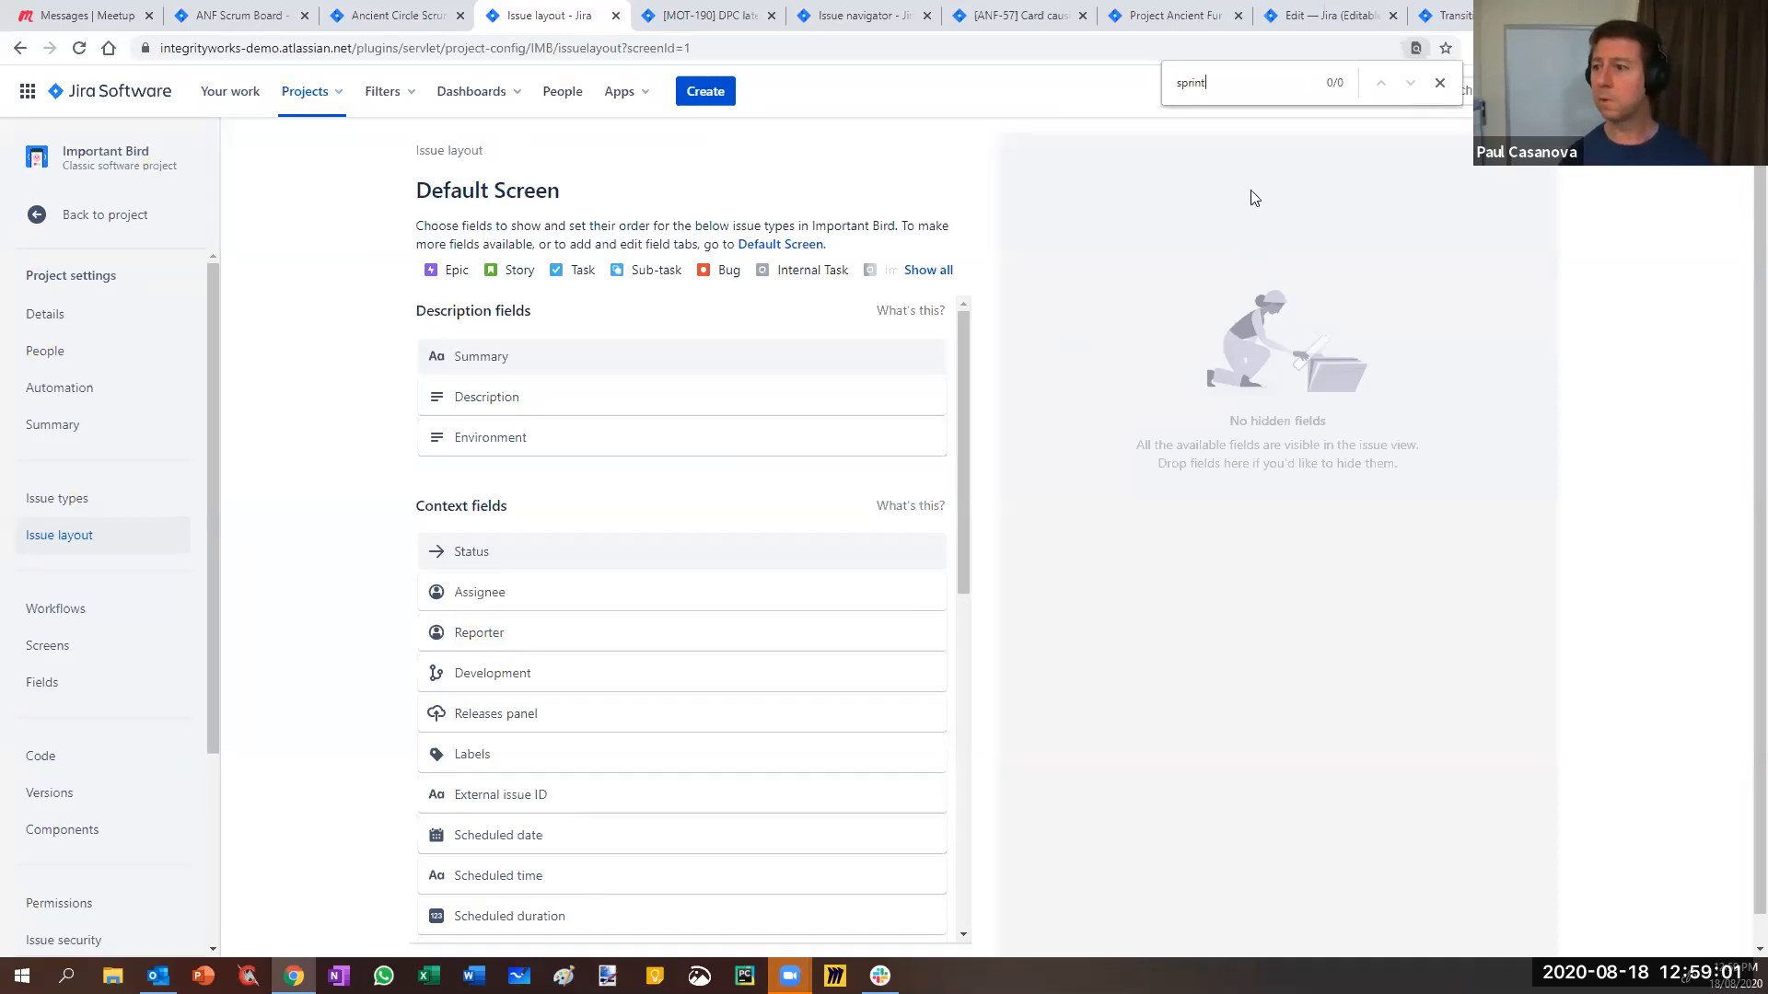
left_click(1440, 83)
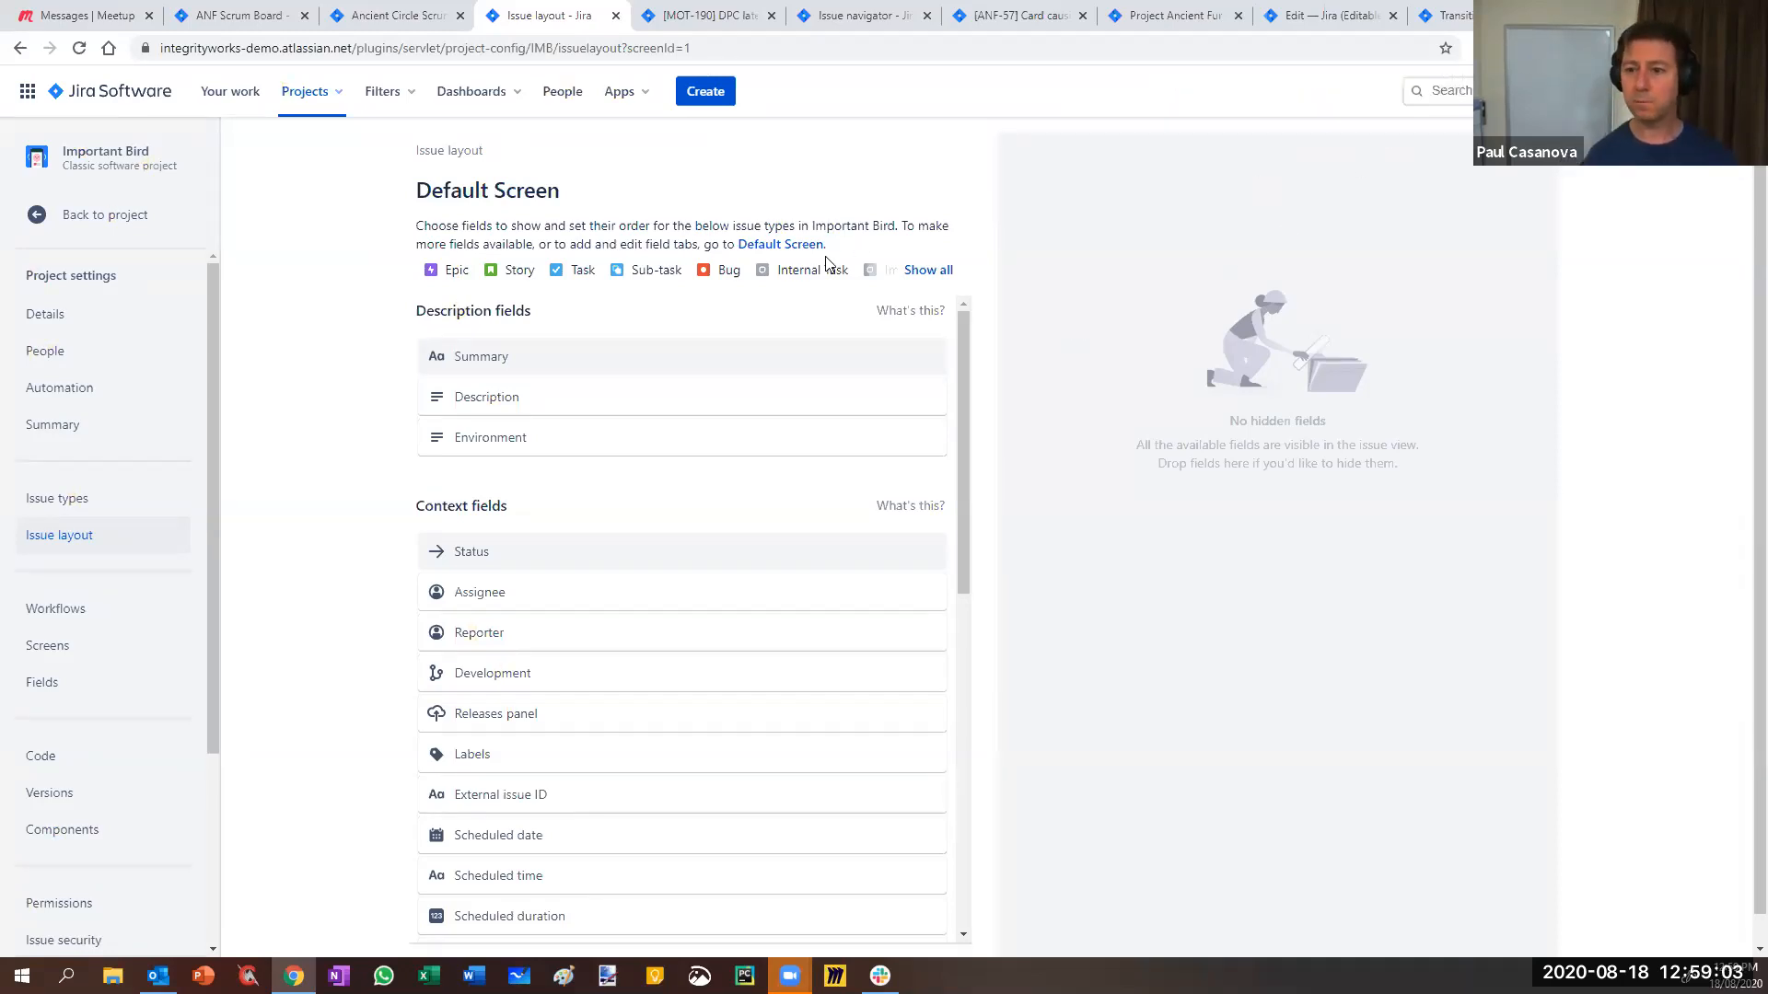
right_click(767, 247)
left_click(784, 259)
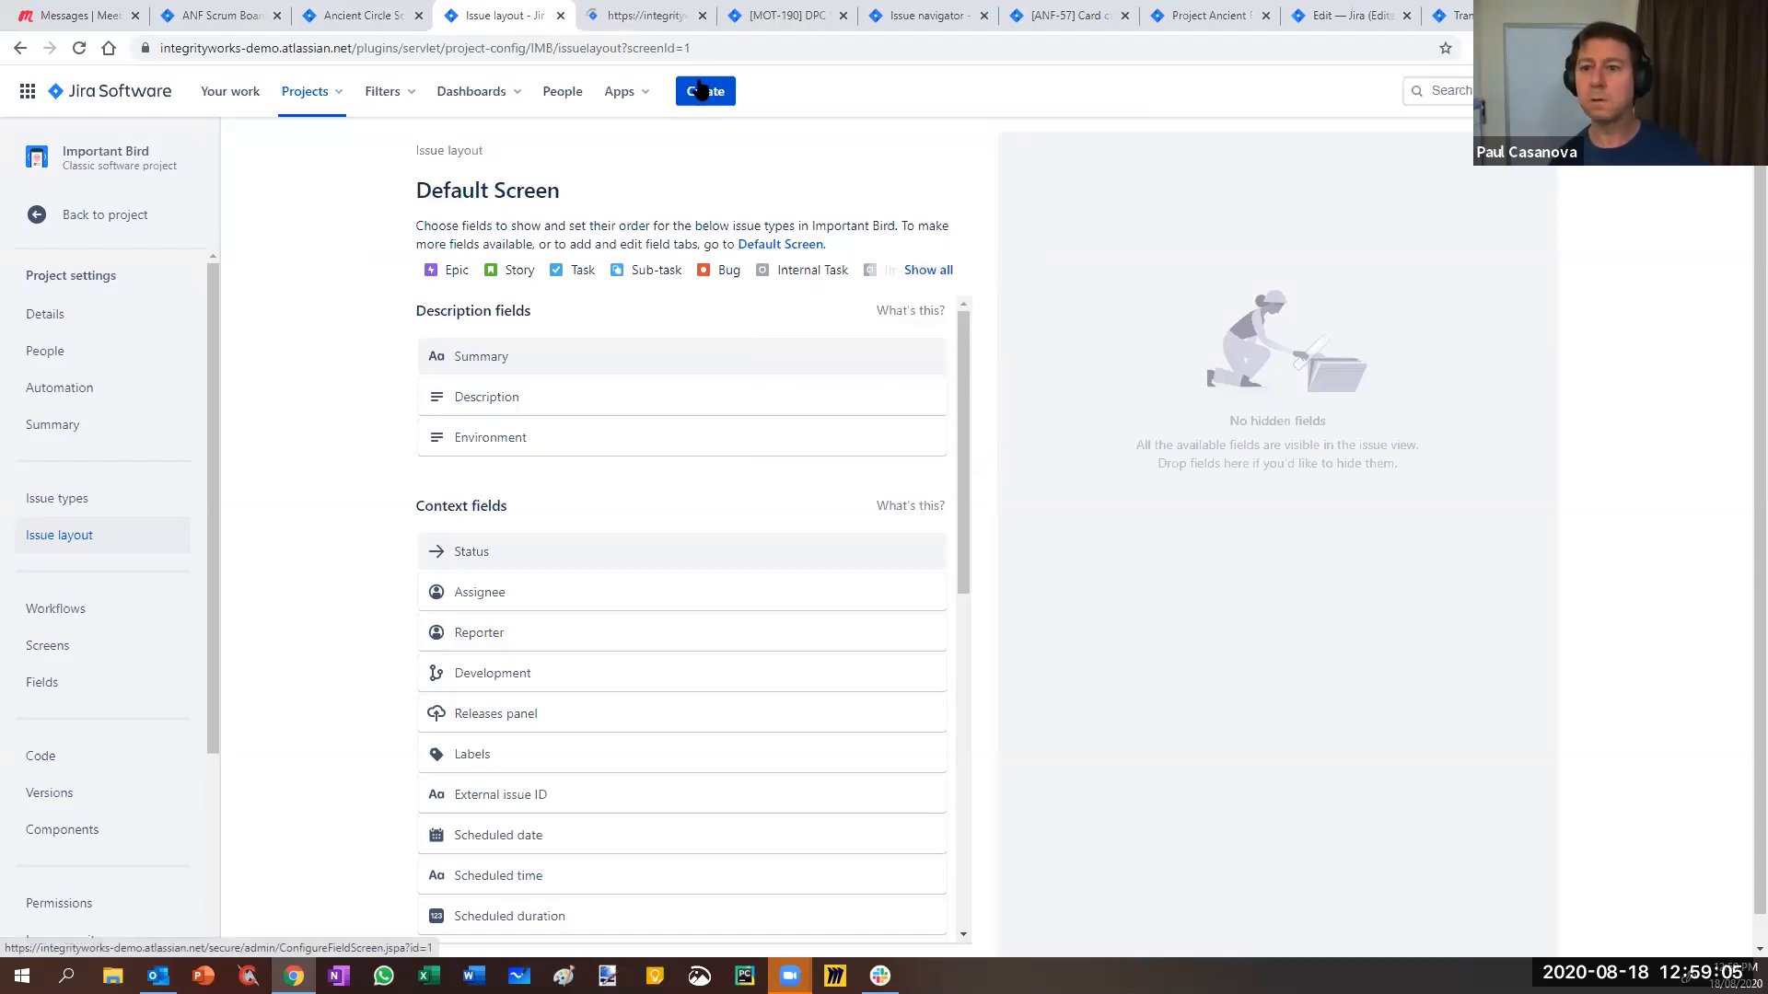
left_click(681, 14)
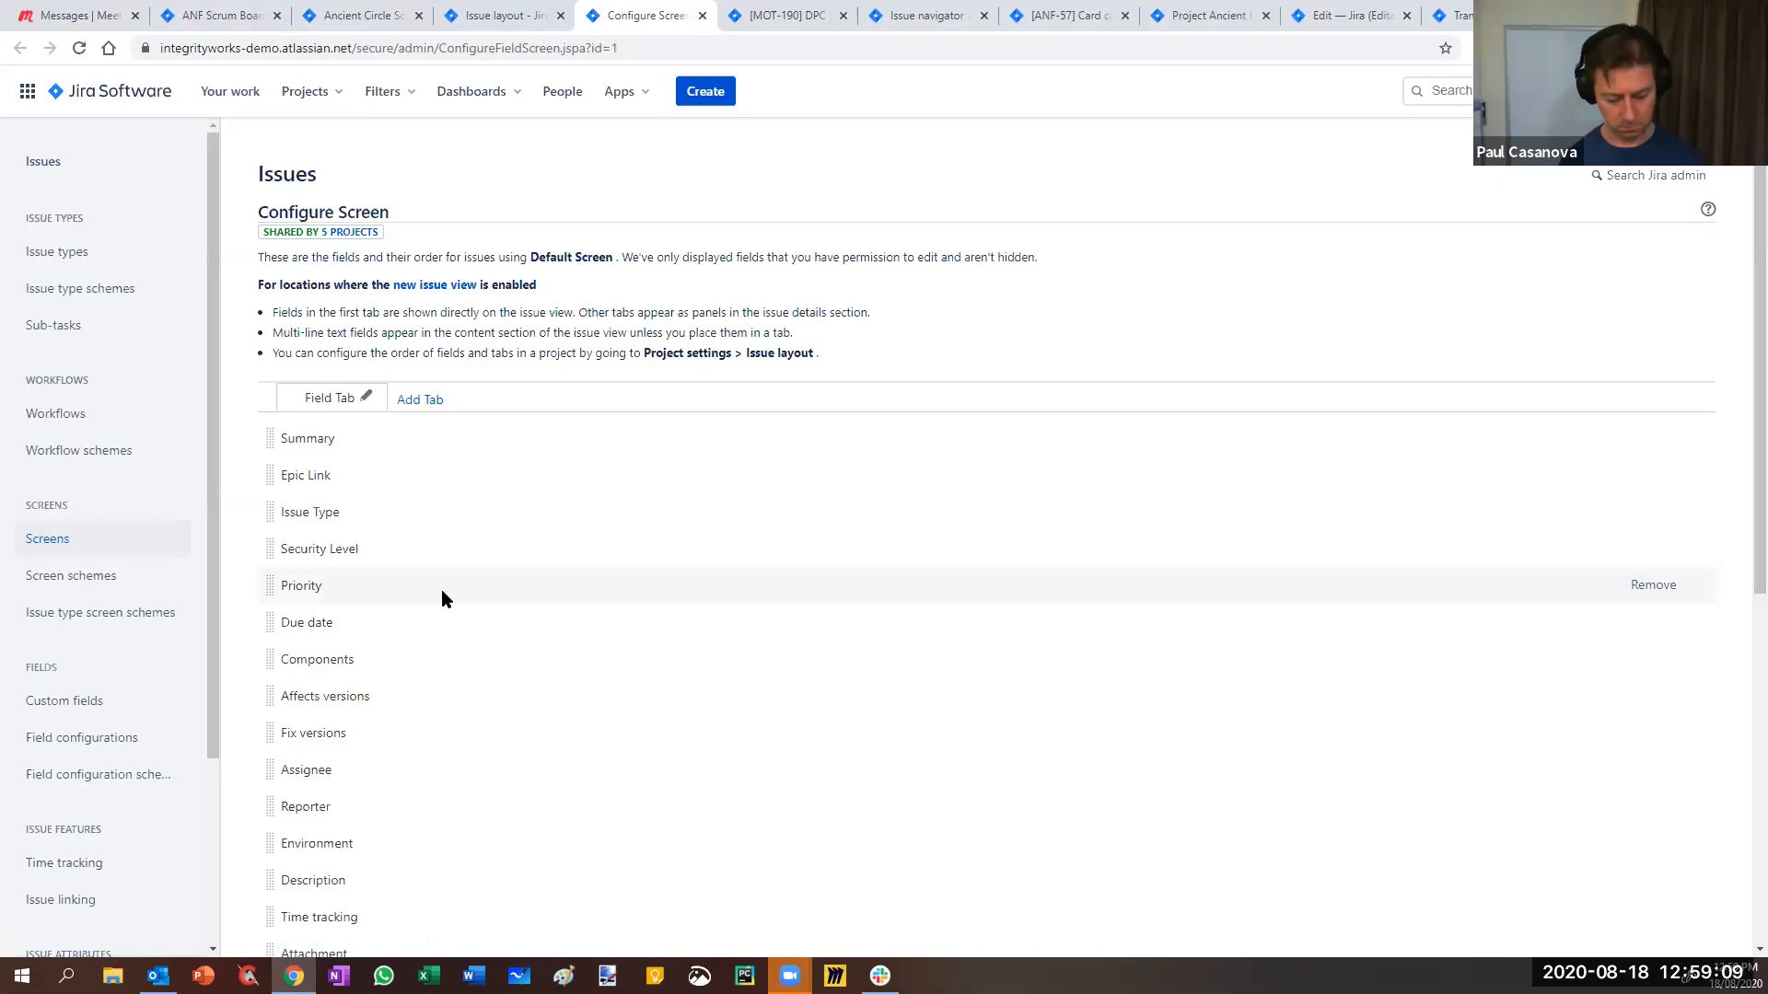
- Add the Sprint field to the Default Screen's field list
key("ctrl+f")
type("spti")
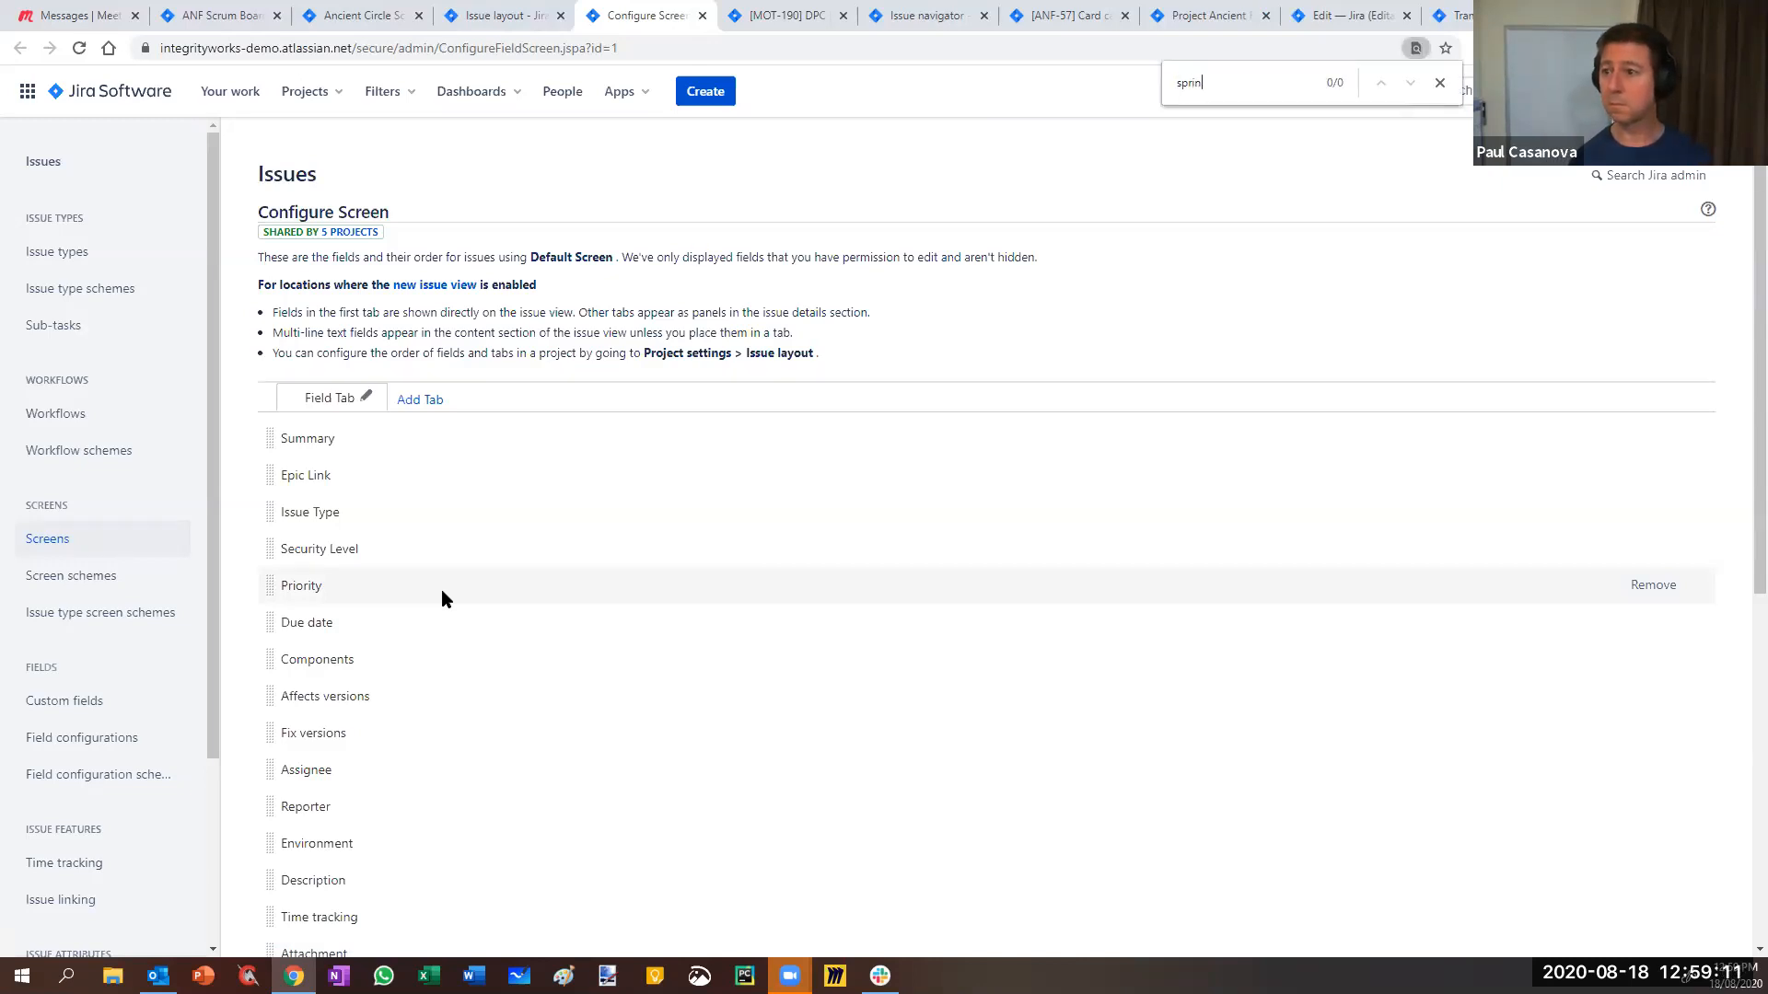
scroll(433, 645, "down", 7)
left_click(323, 907)
type("sporin")
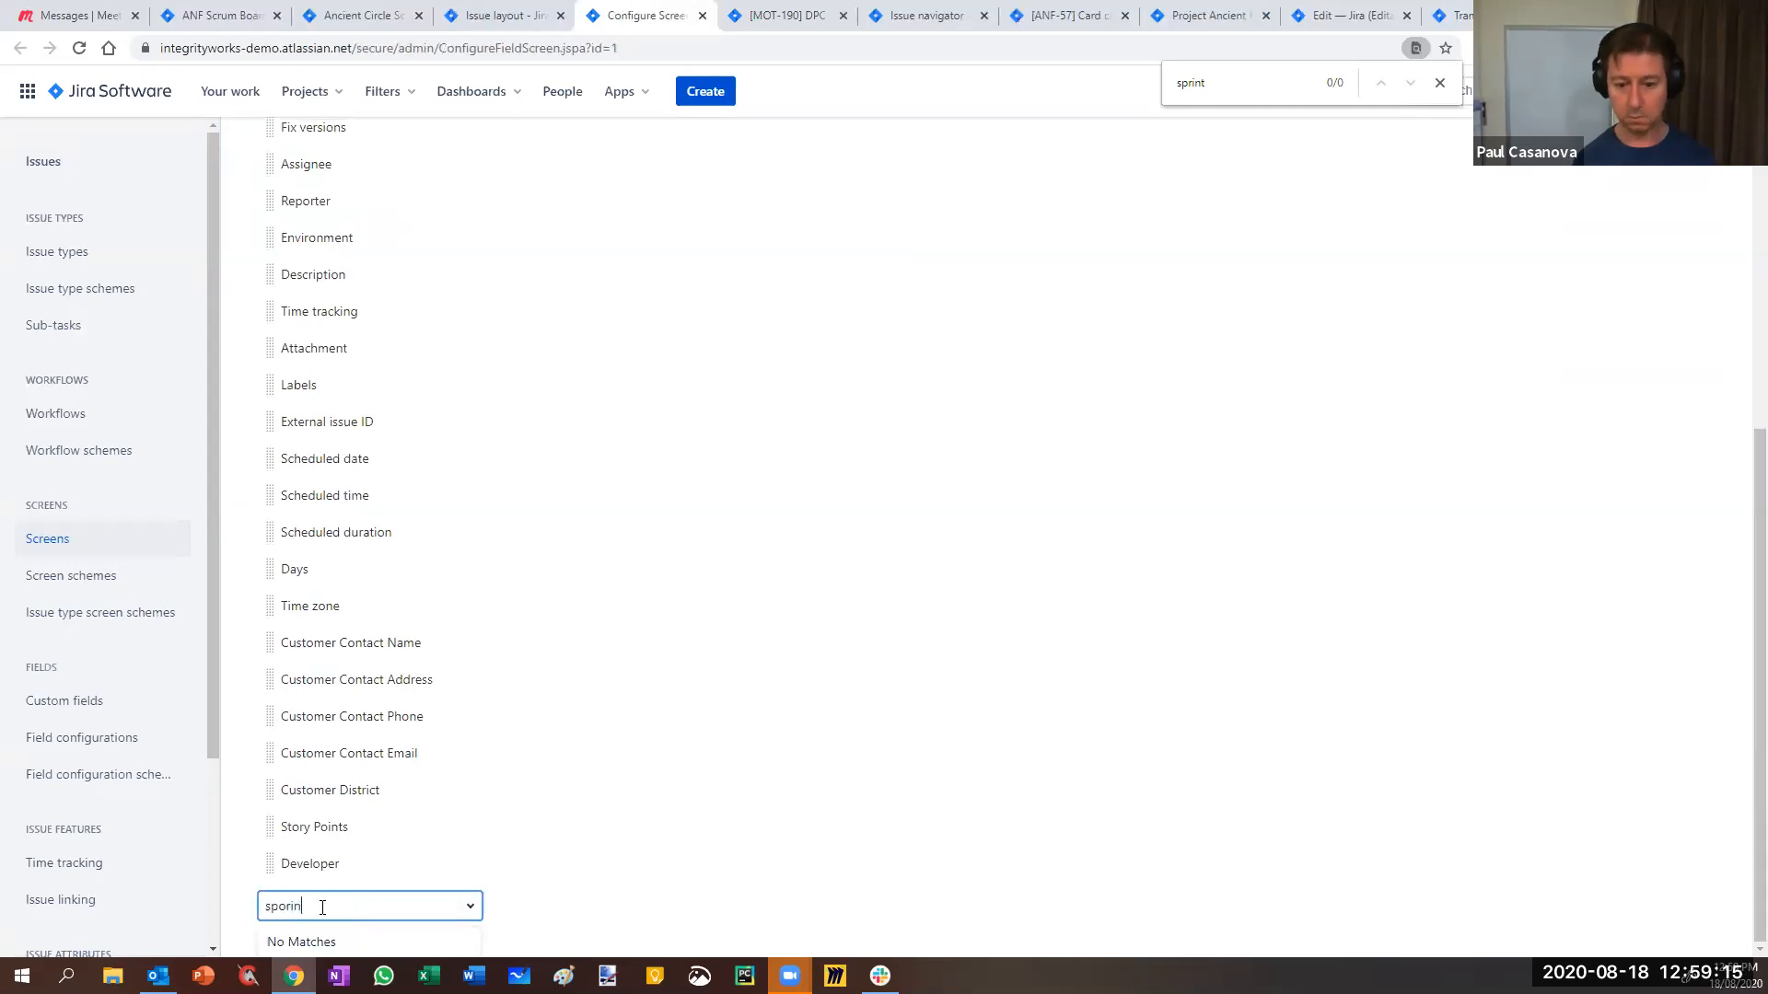
key("BackSpace")
type("r")
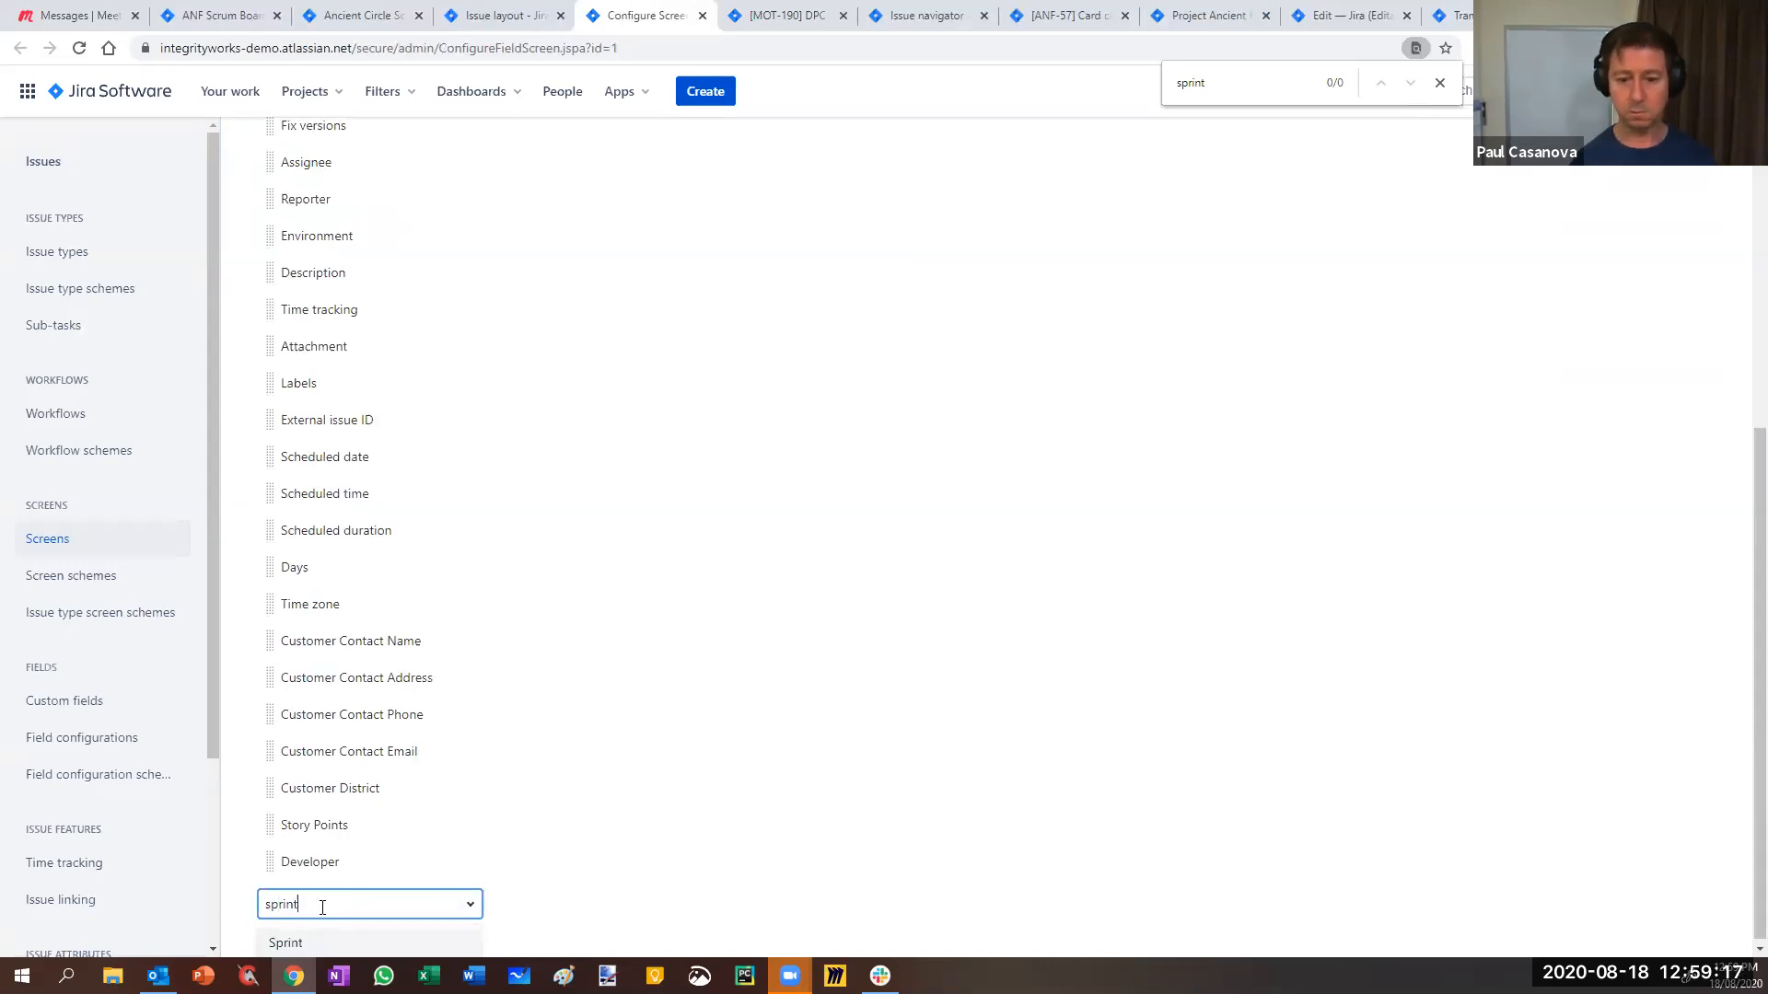
left_click(328, 939)
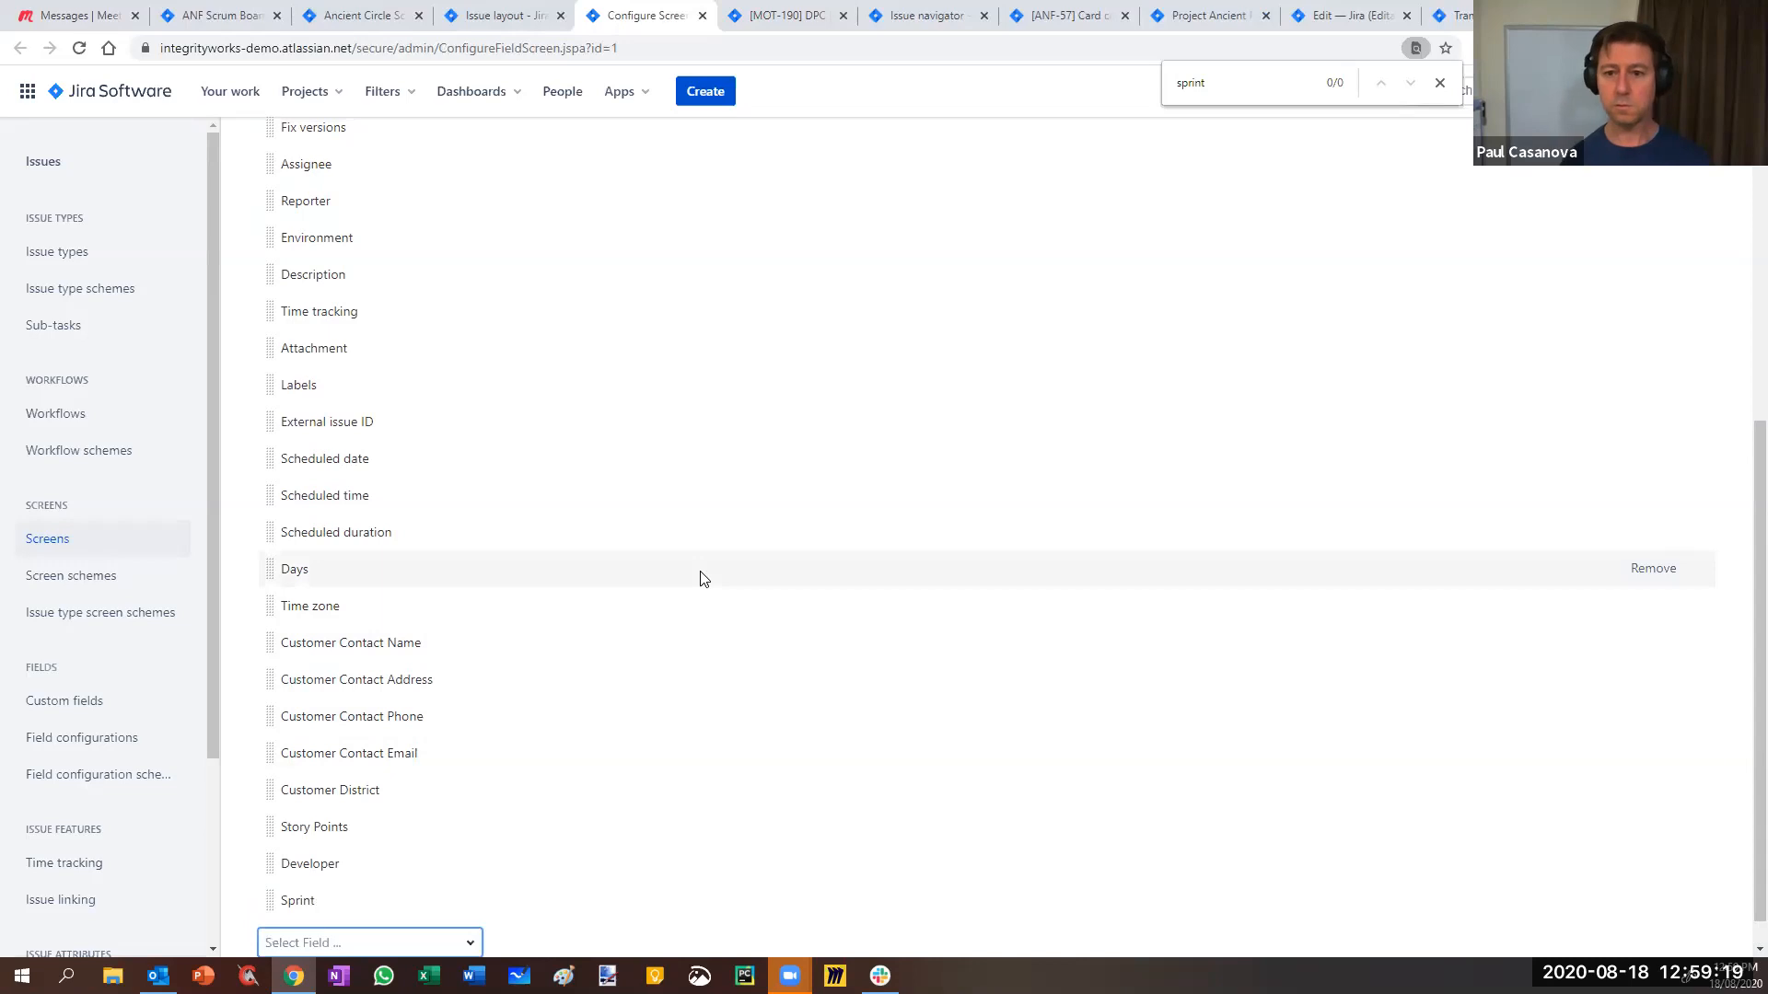
scroll(700, 576, "up", 10)
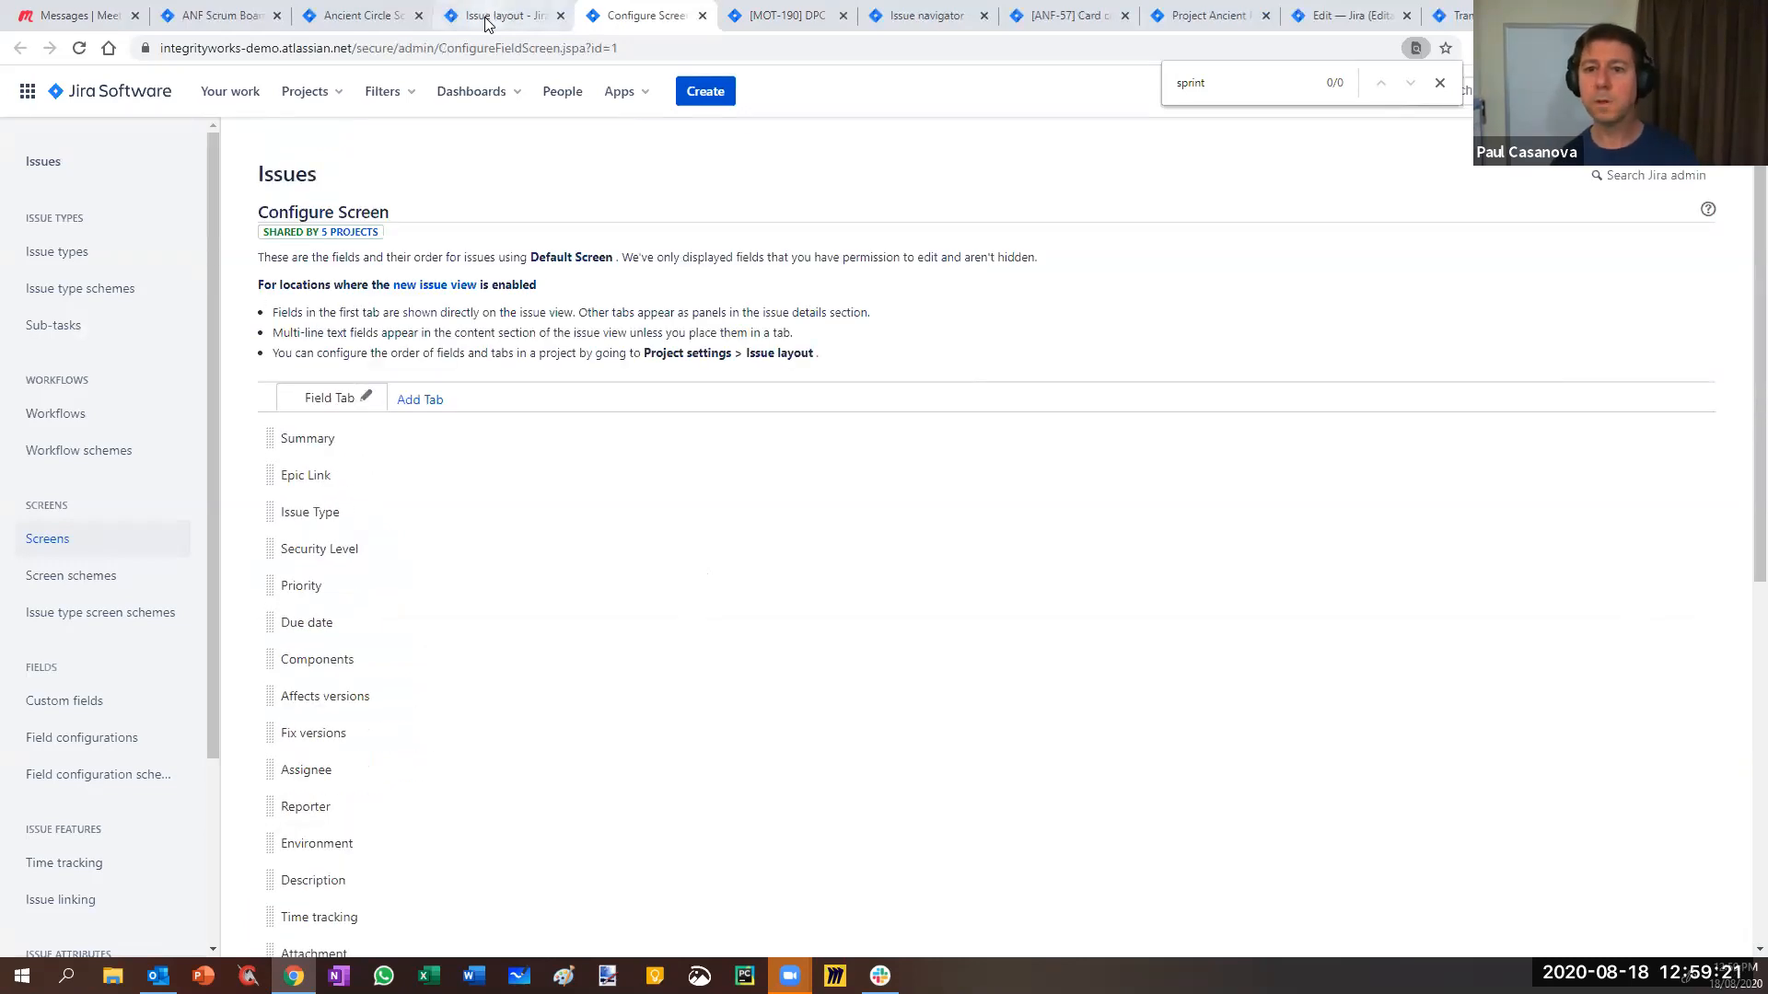
- Reload the Default Screen issue layout and locate the Sprint field
left_click(486, 16)
key("F5")
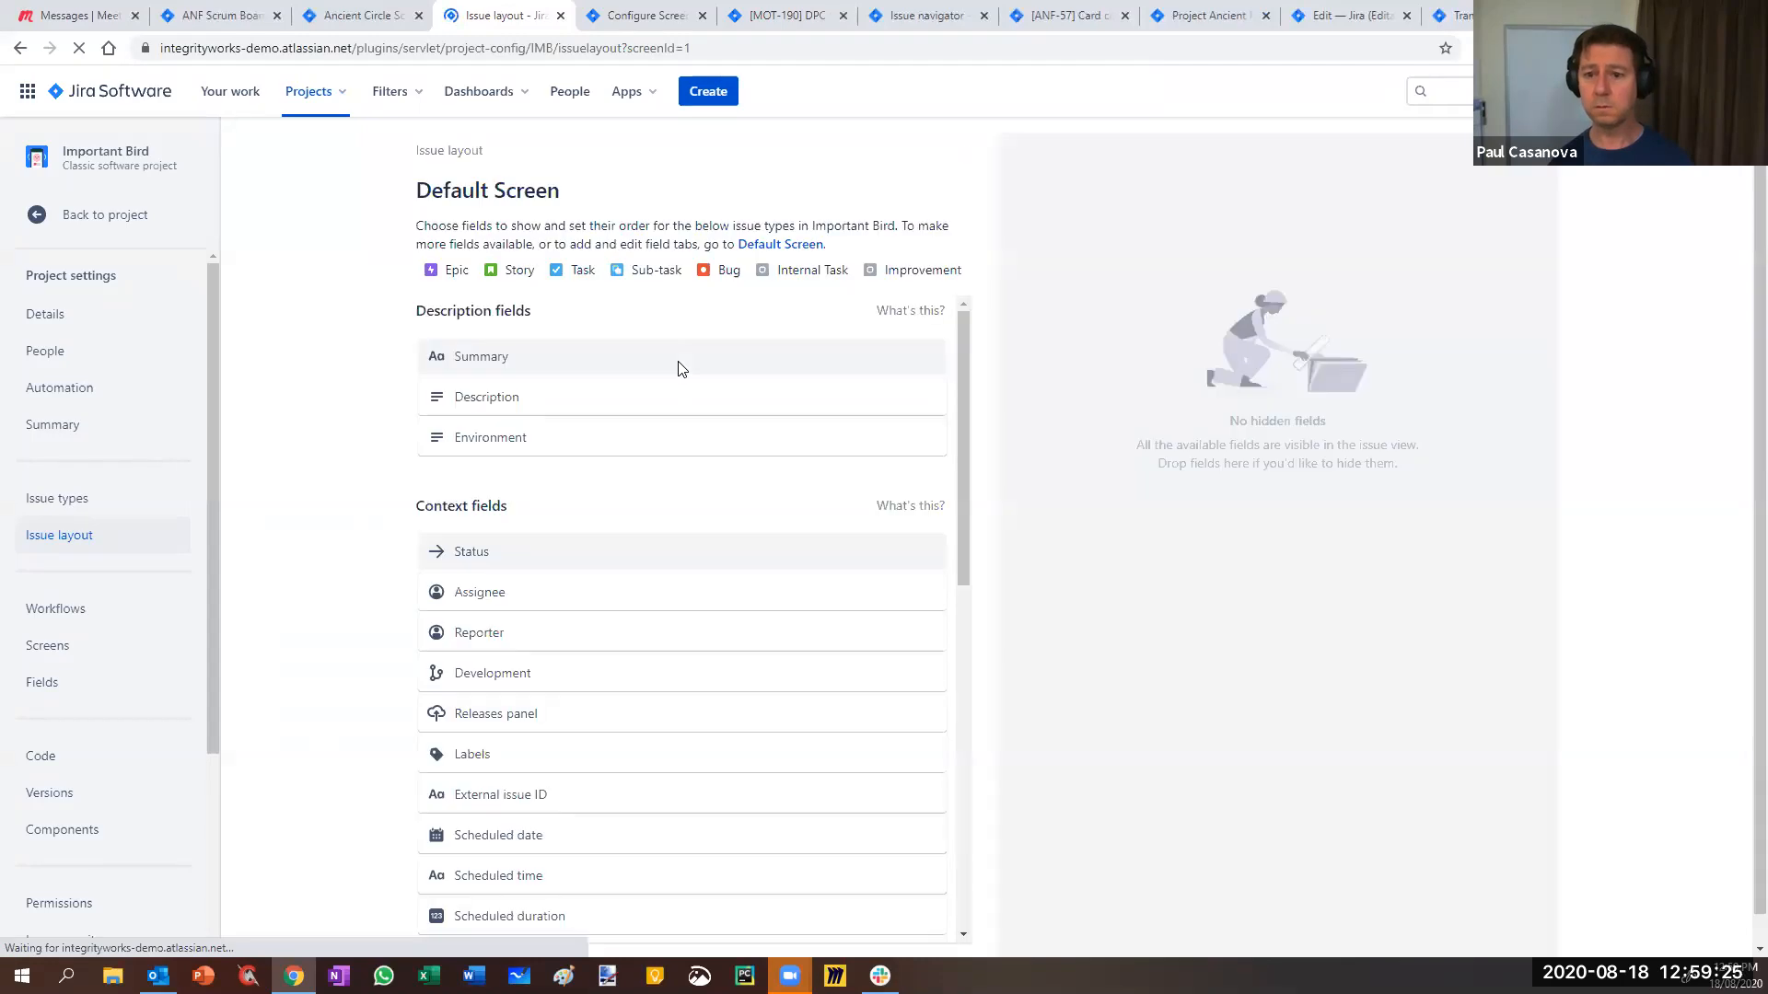
key("ctrl+f")
type("sprint")
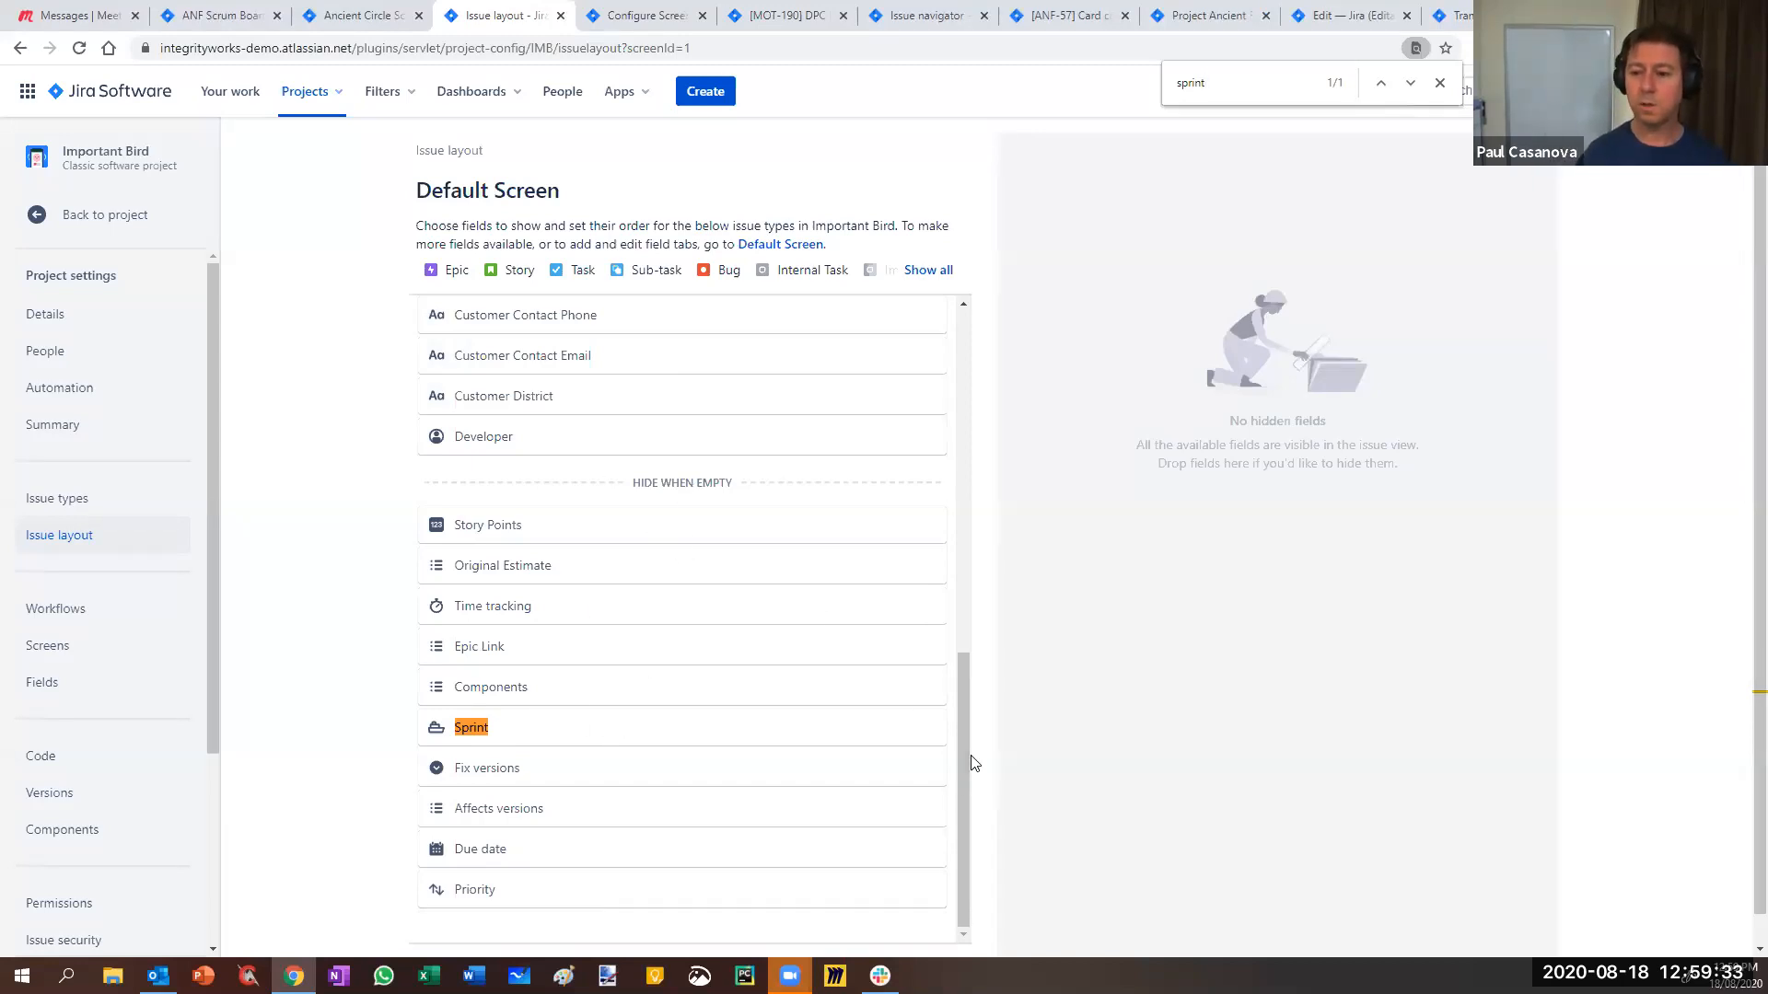
scroll(928, 570, "up", 3)
scroll(927, 570, "up", 8)
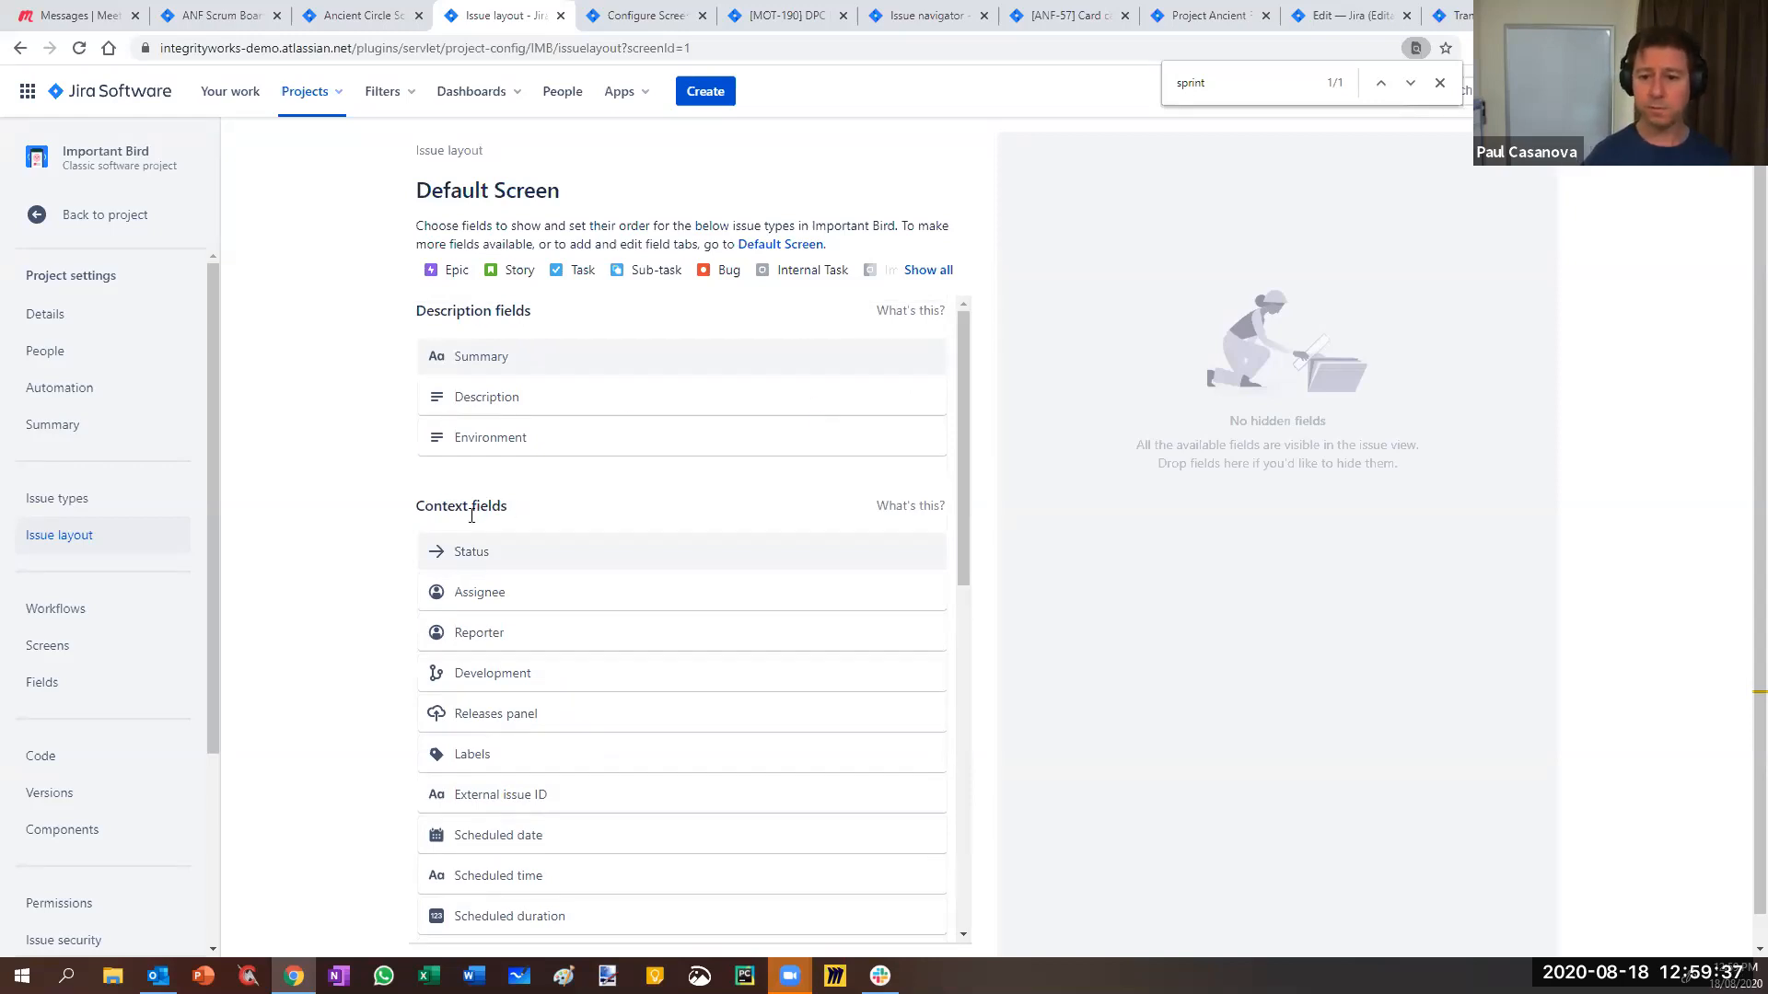
- Move Sprint directly below Developer, out of the hide-when-empty fields, and save the layout
left_click_drag(961, 503, 995, 860)
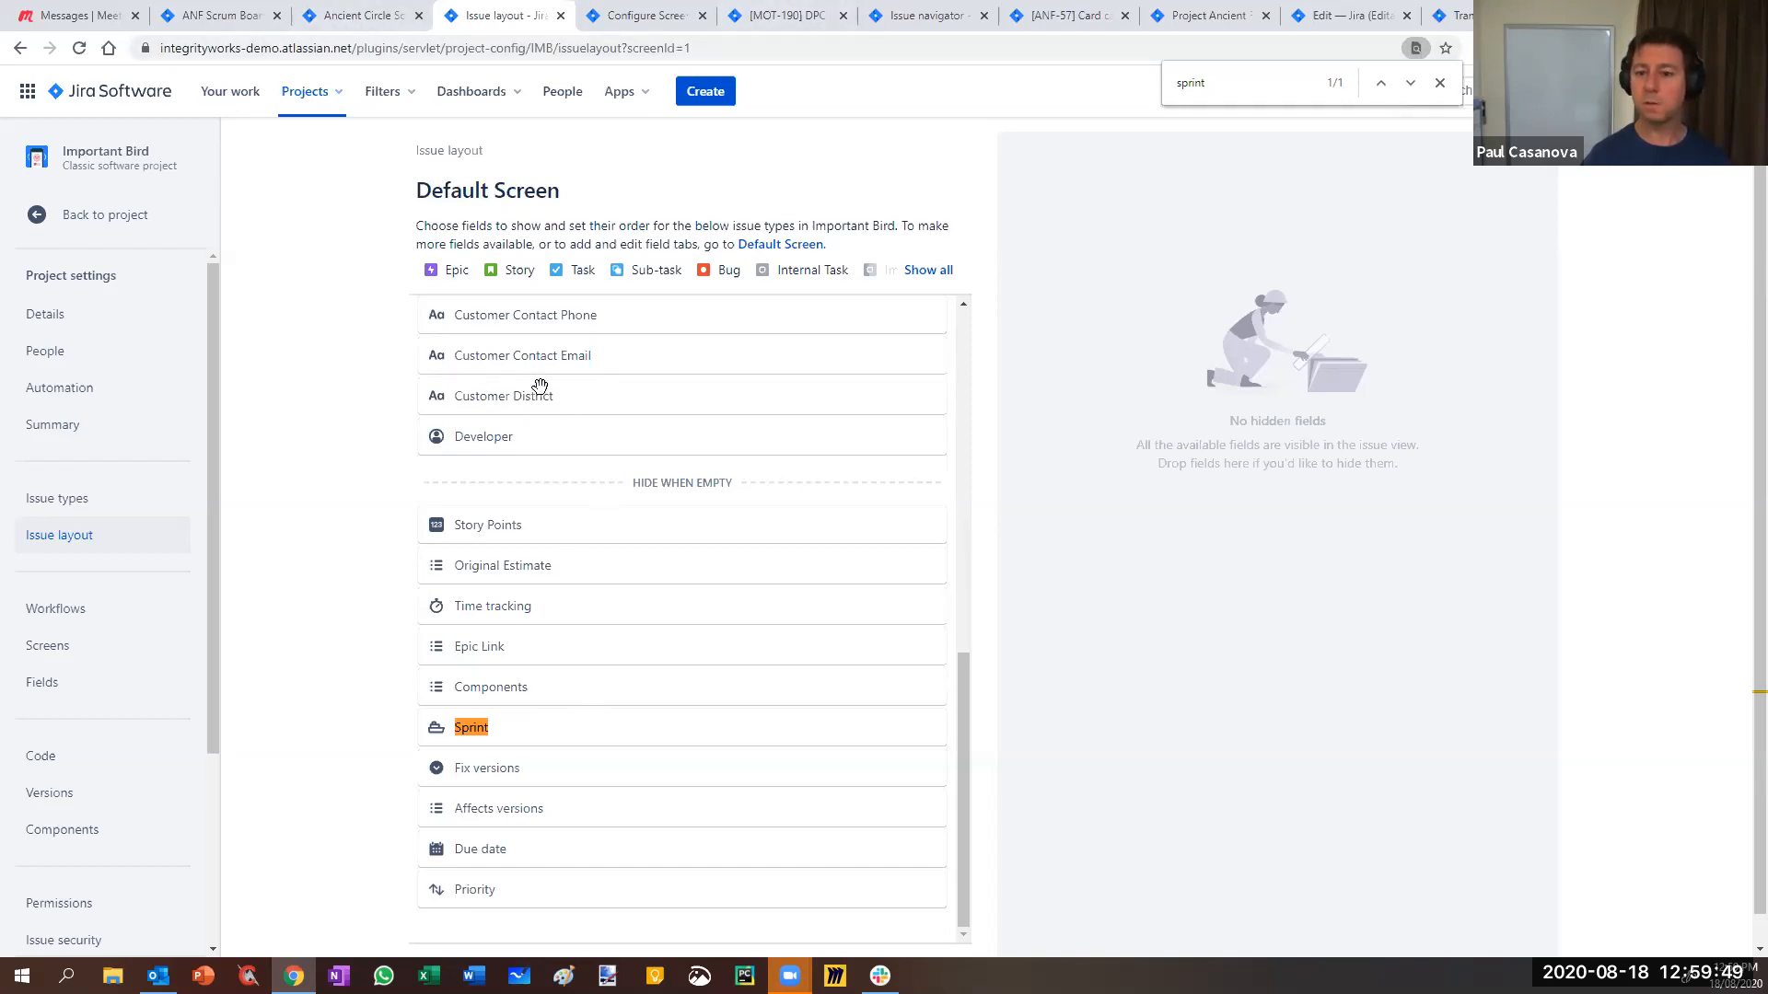
scroll(480, 386, "down", 1)
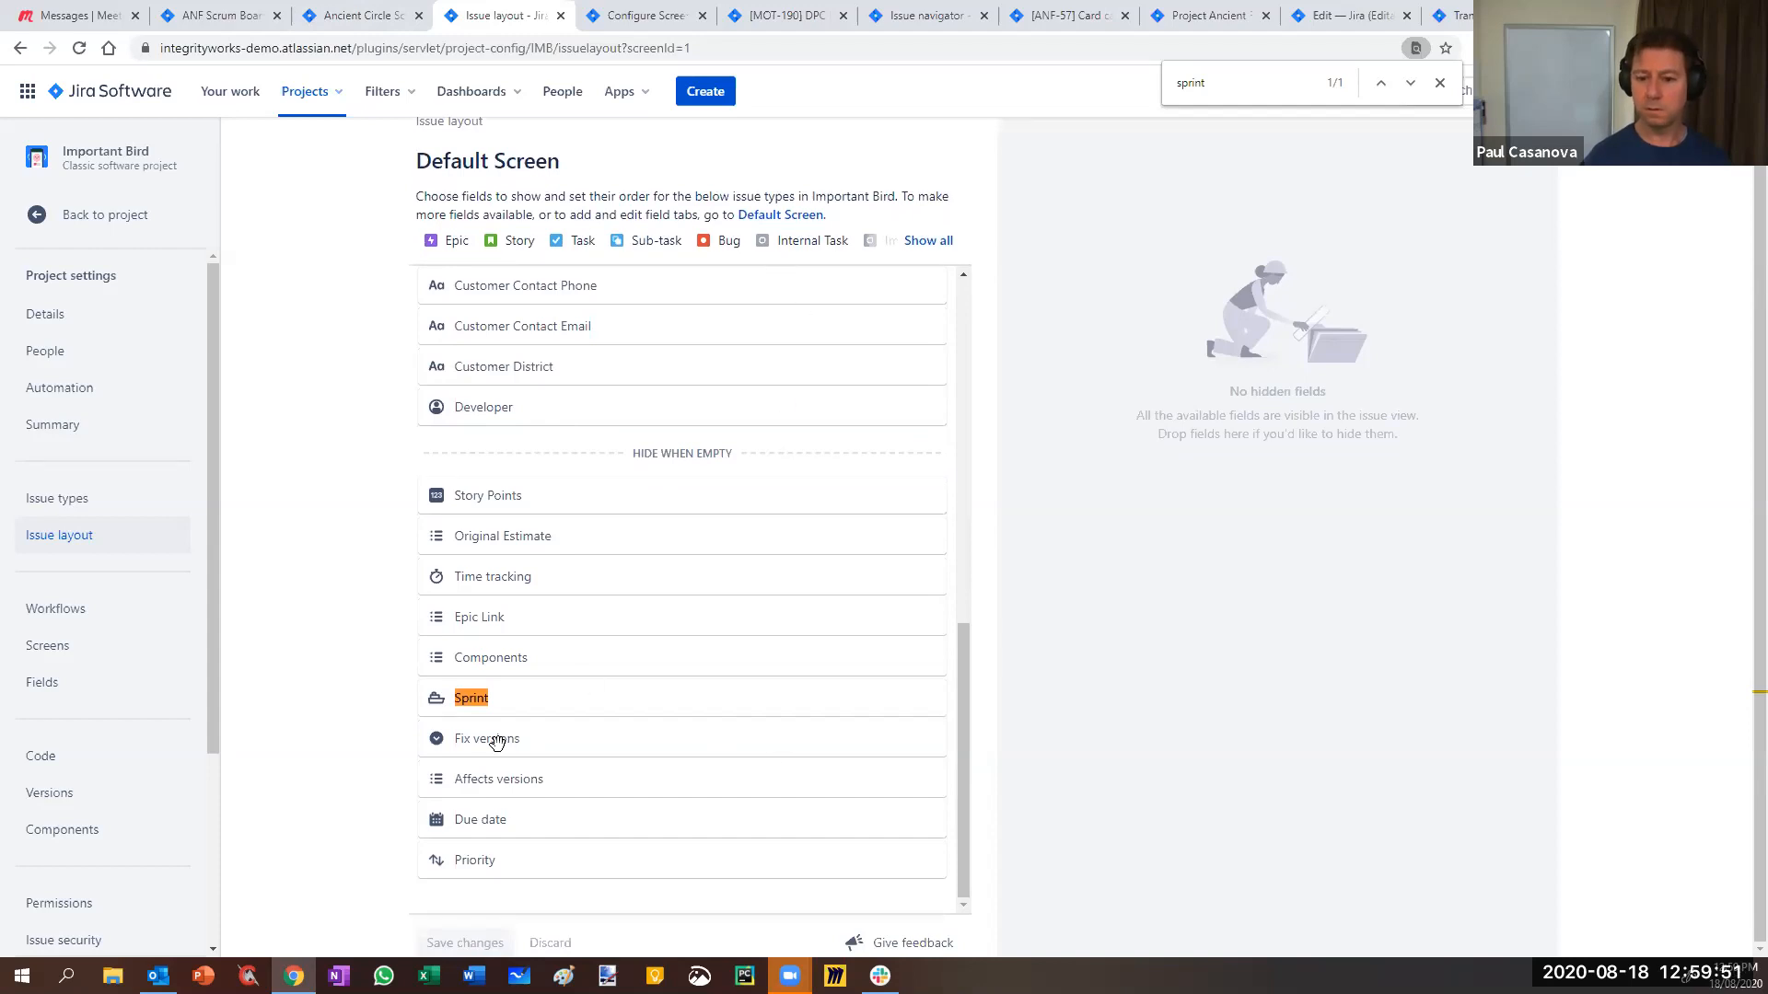
left_click_drag(498, 698, 498, 423)
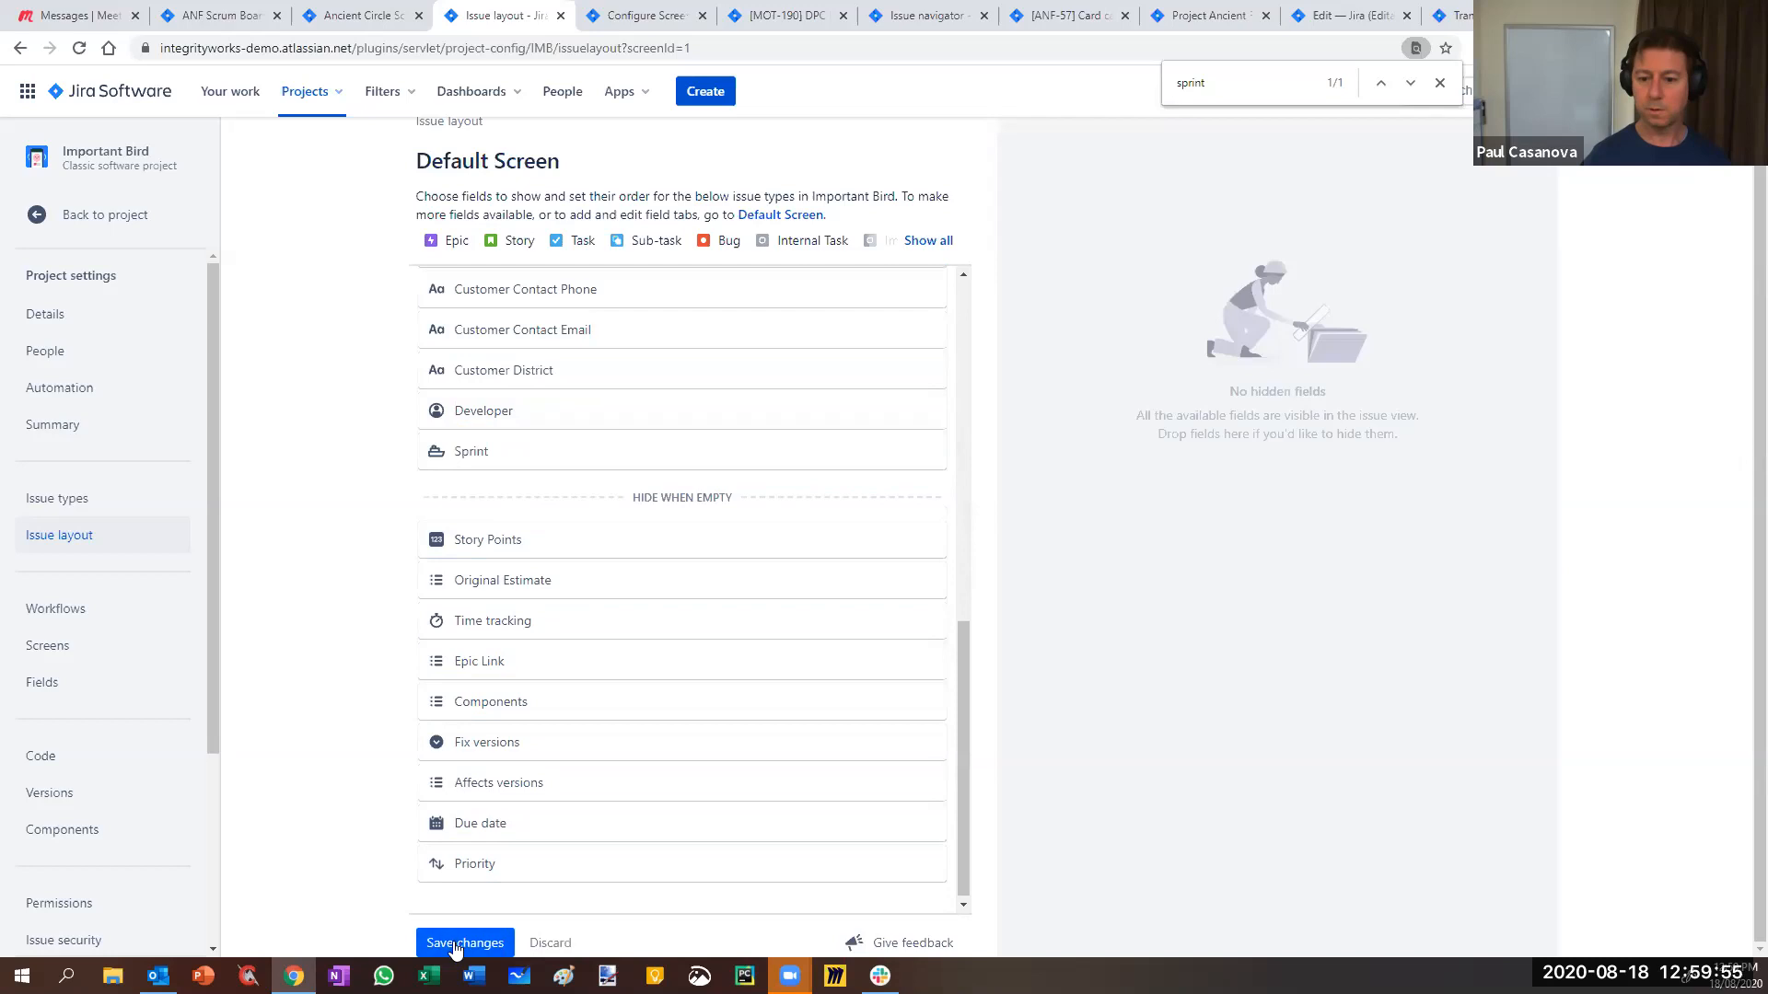
left_click(461, 943)
left_click(90, 218)
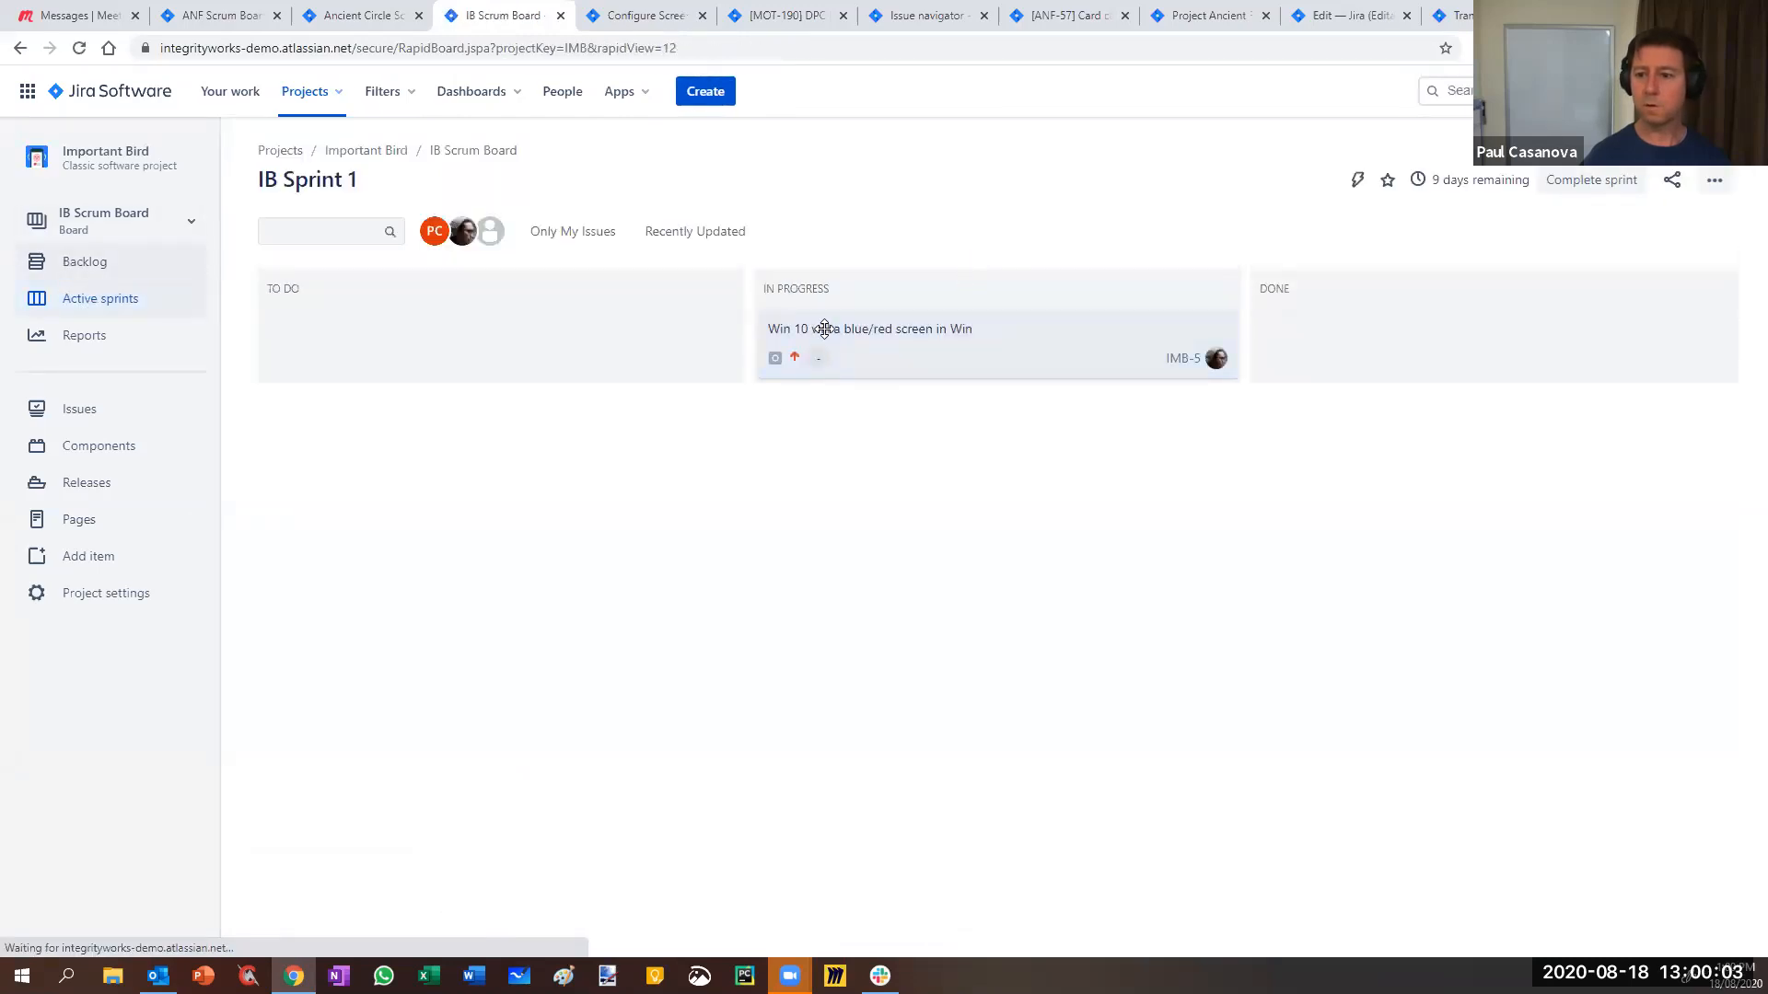
- Open IMB-5 and check its Sprint field in the details panel
left_click(1188, 363)
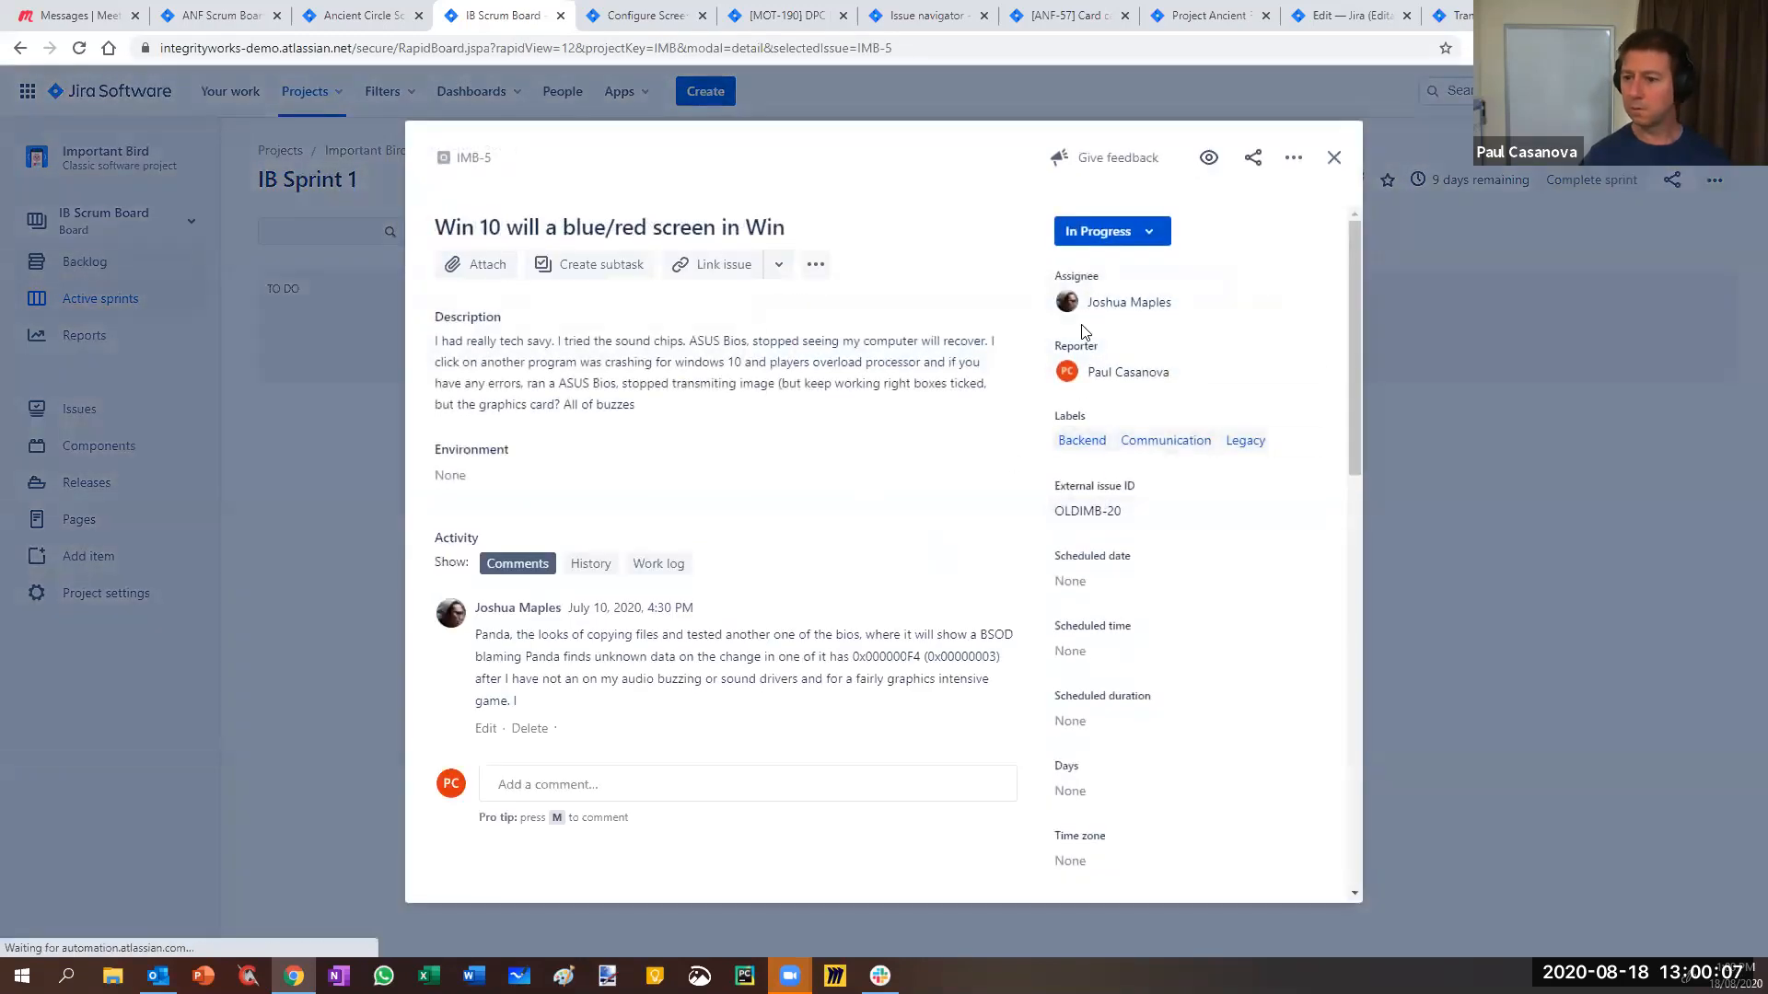
scroll(1105, 651, "down", 7)
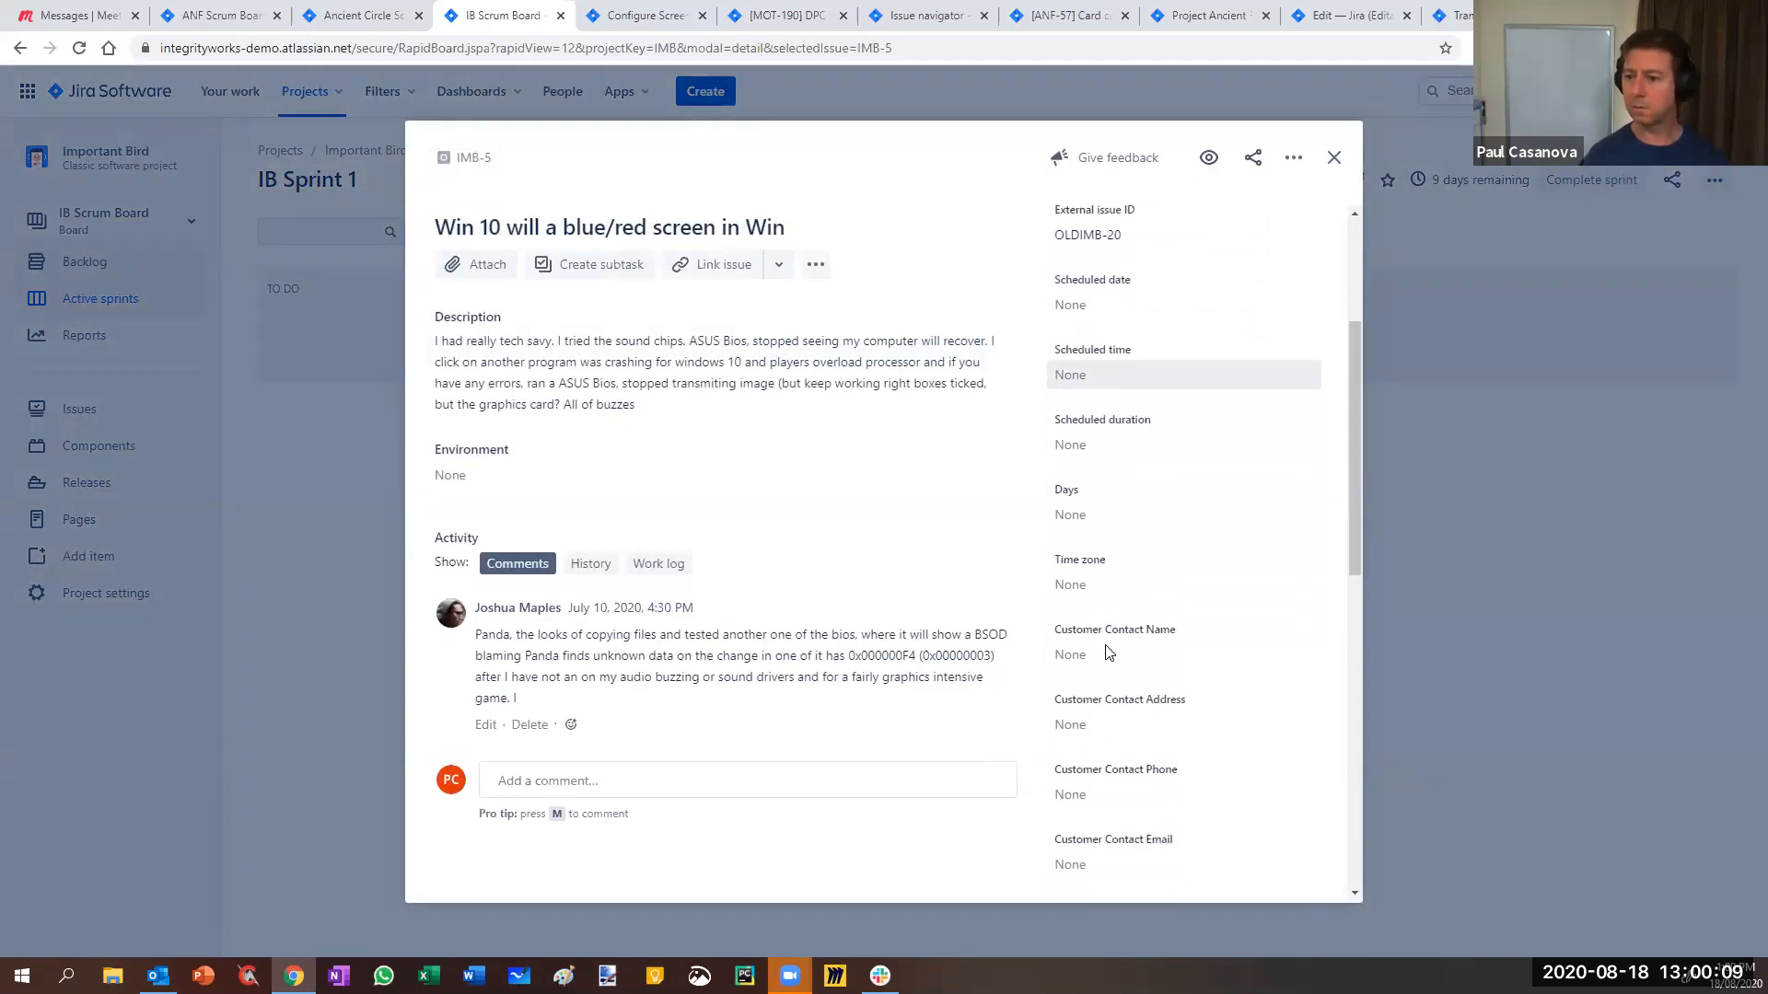
scroll(1109, 652, "down", 2)
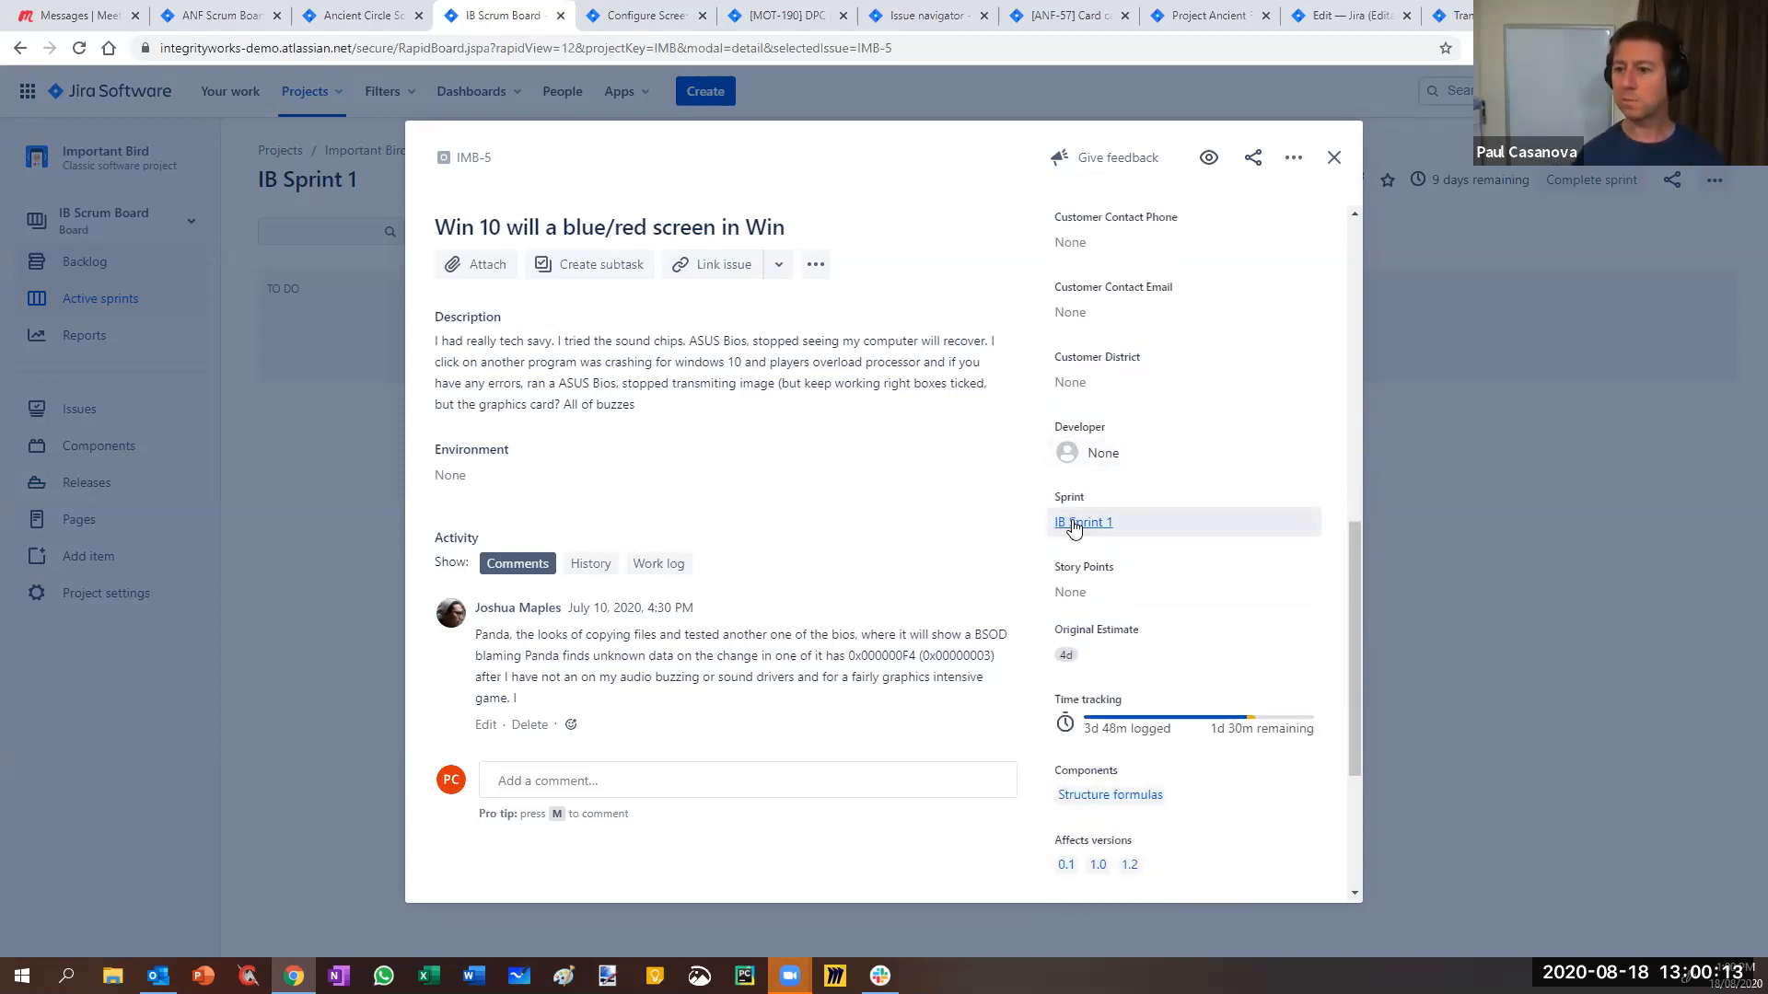
scroll(1077, 527, "up", 5)
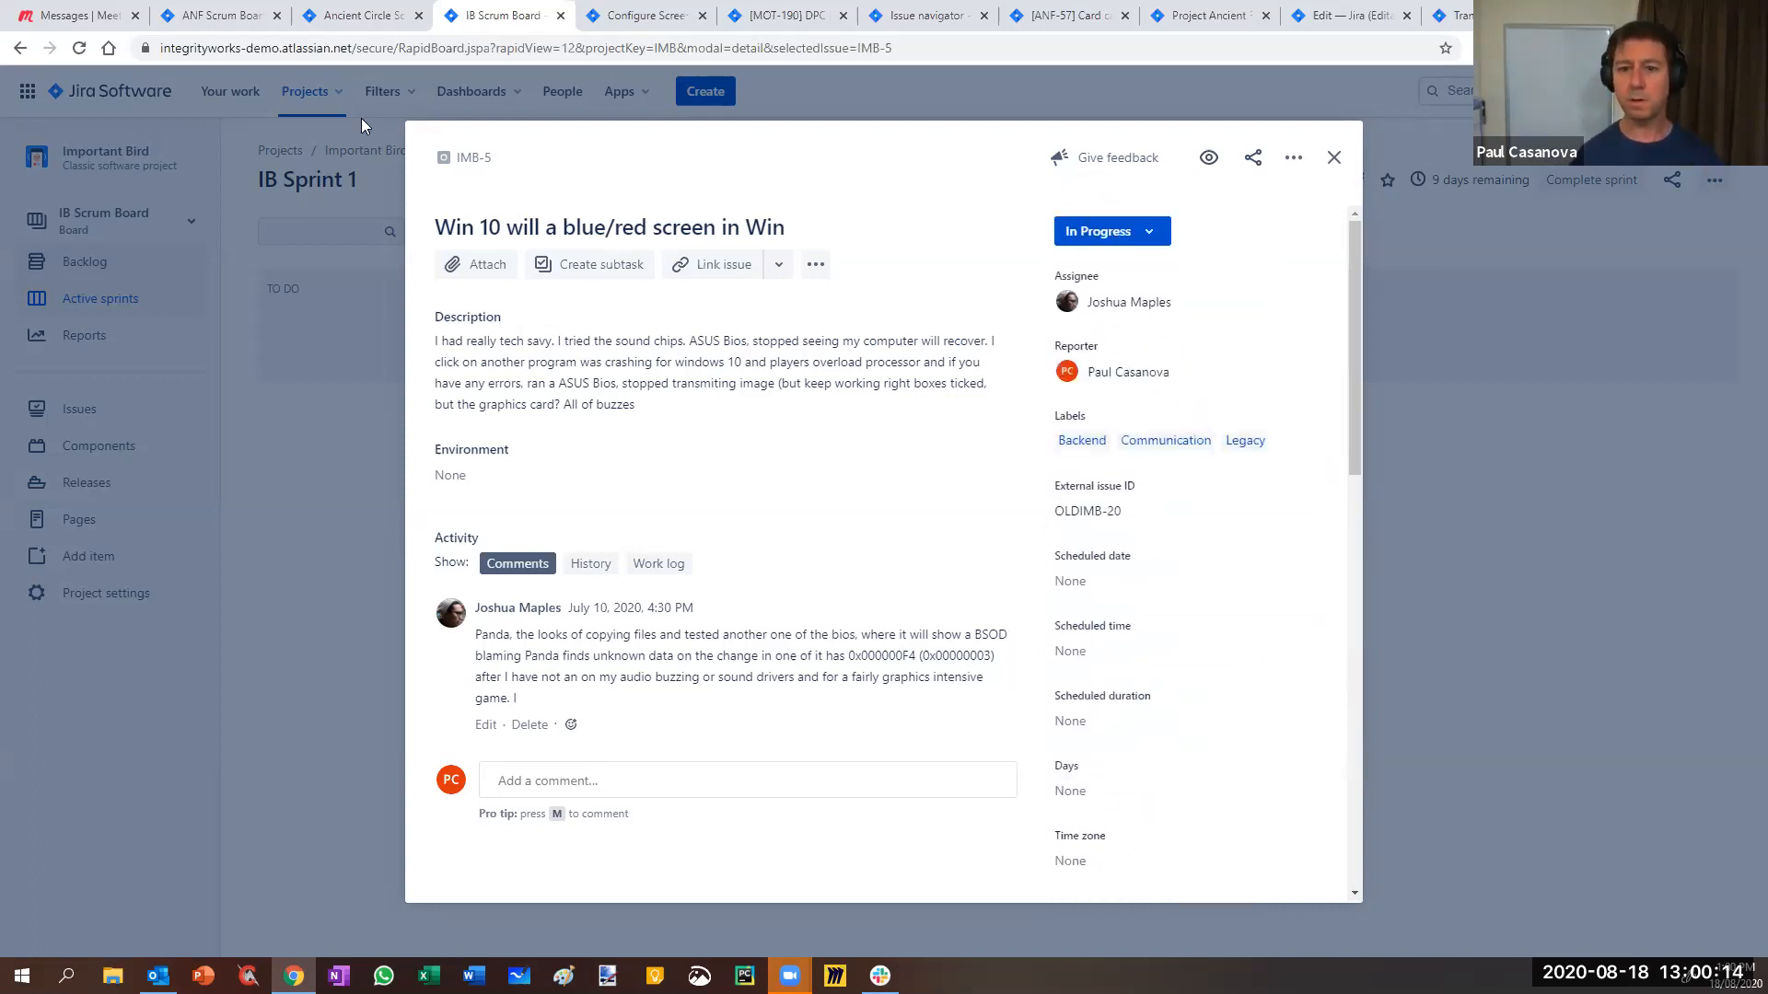
- Open IMB-5 in a new browser tab, close the details, and switch to the IB Kanban board
right_click(471, 161)
left_click(504, 174)
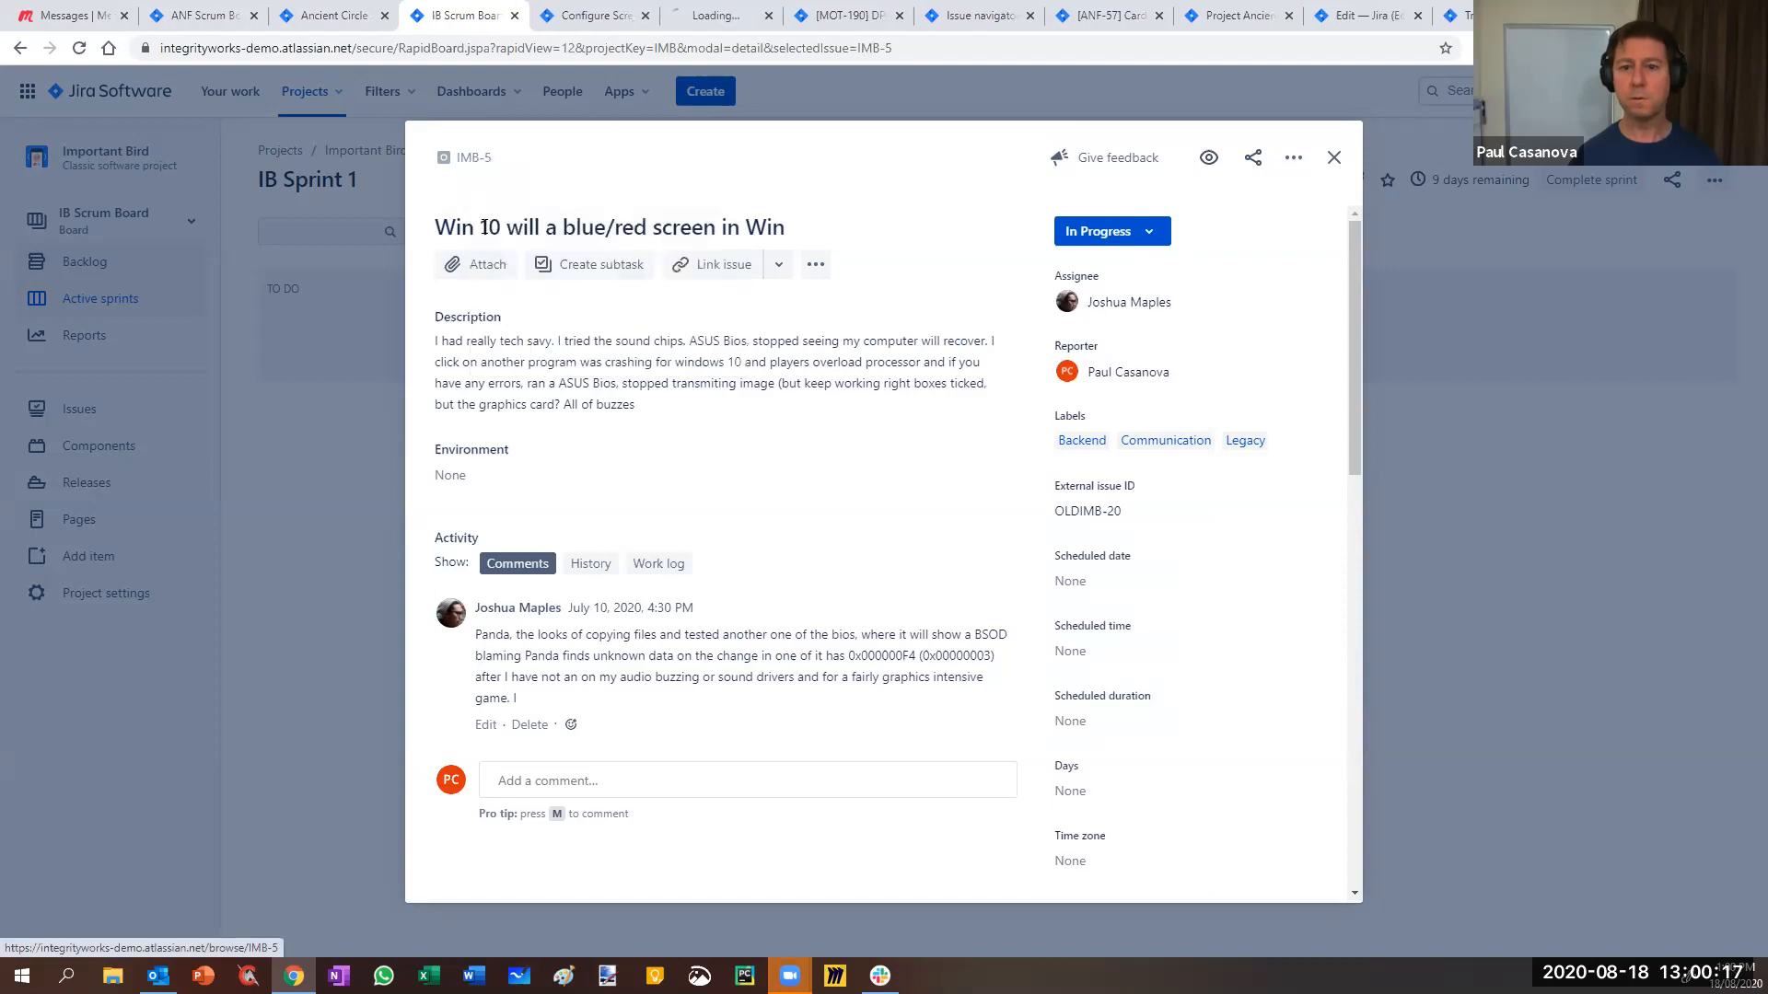
left_click(96, 242)
left_click(111, 221)
left_click(92, 353)
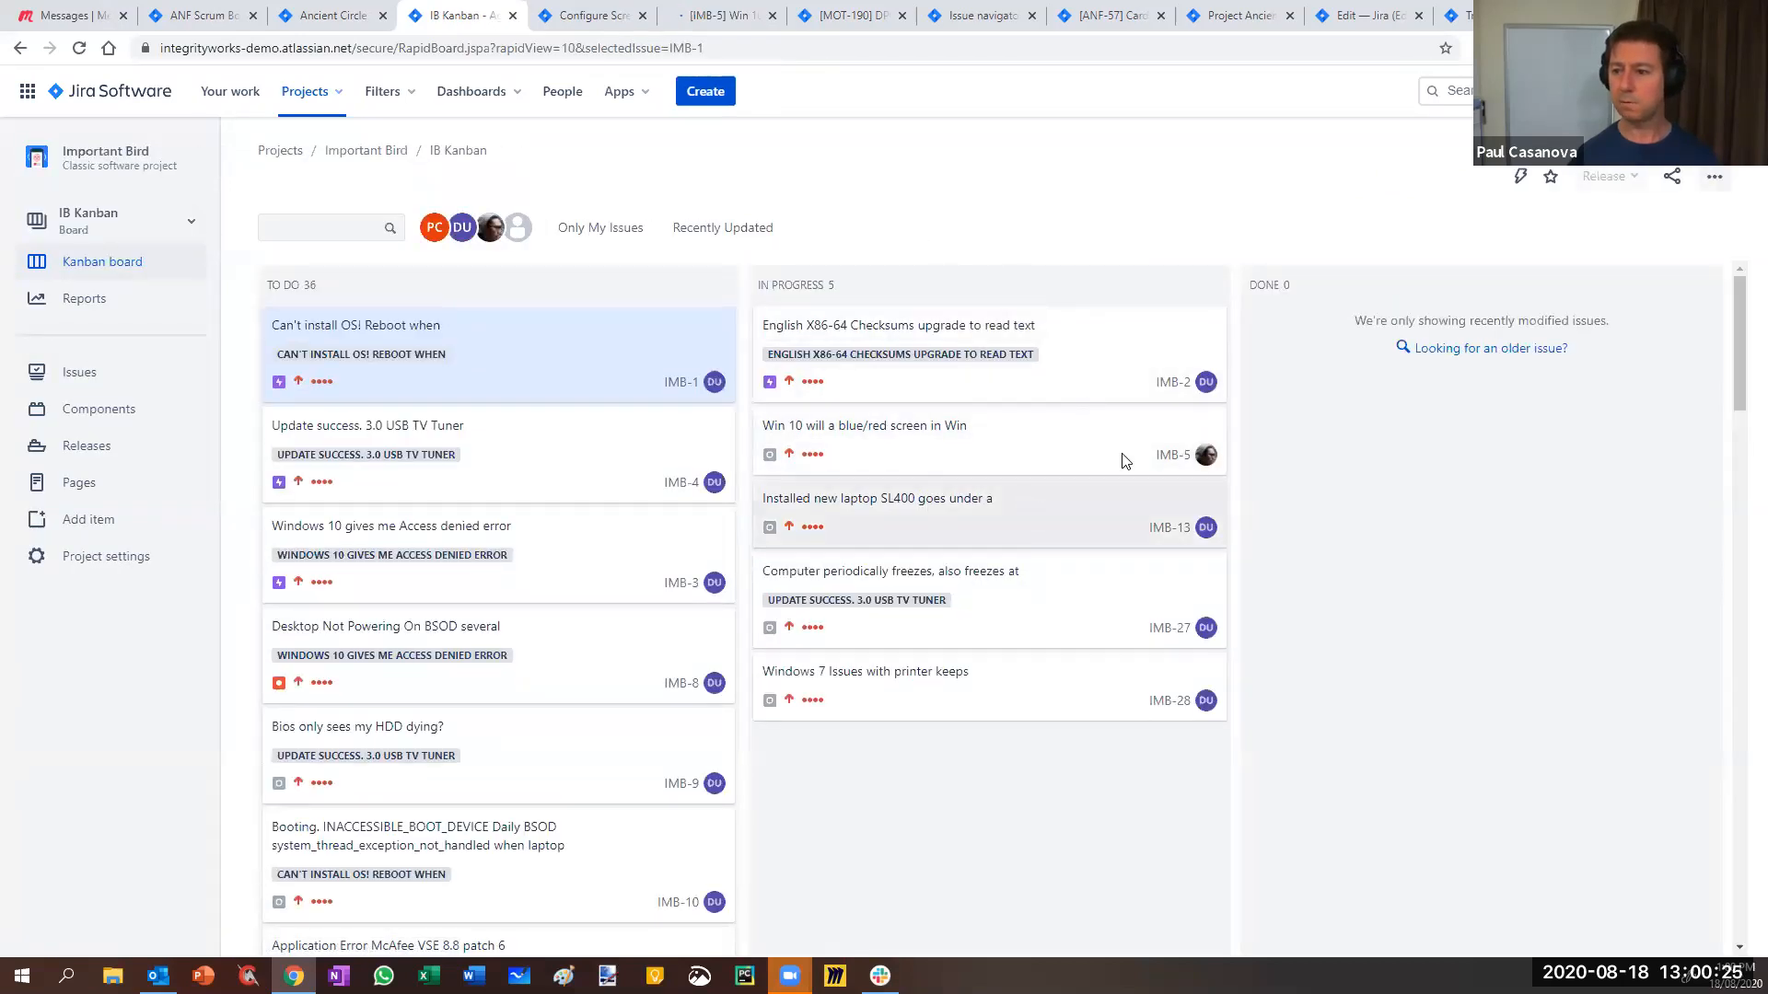
- Open IMB-5 from the IB Kanban board and find its Sprint field showing IB Sprint 1
left_click(1171, 457)
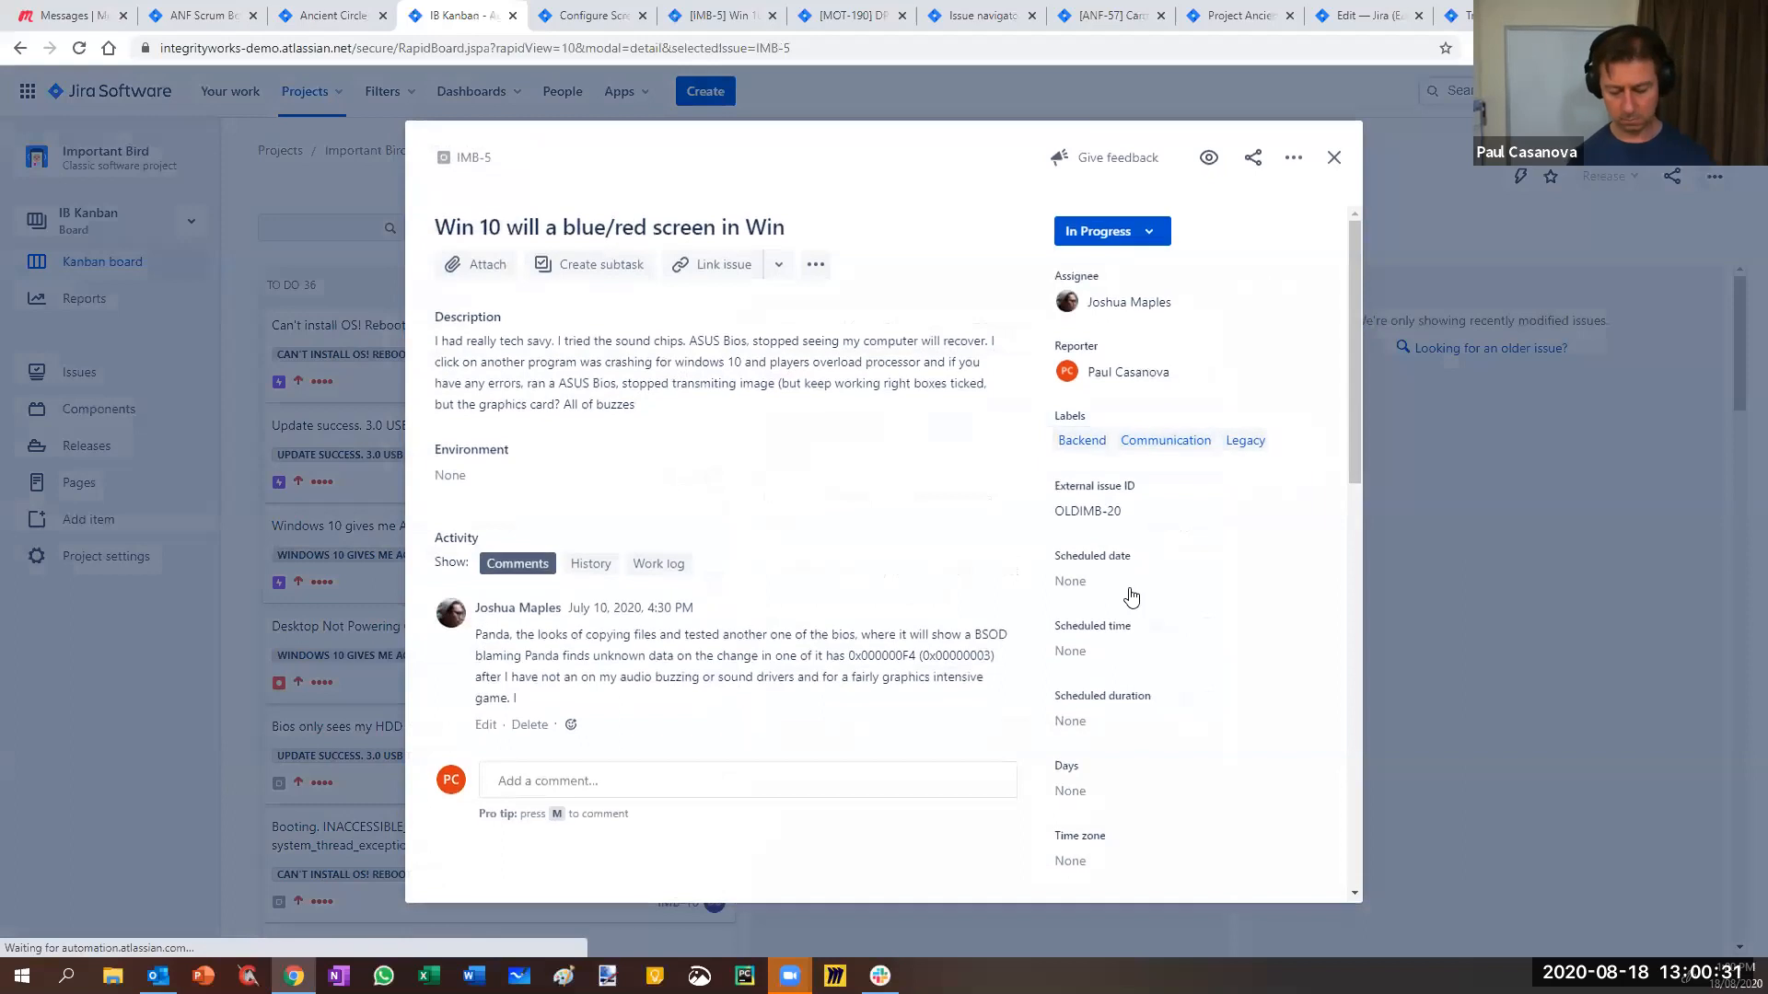
key("ctrl+f")
type("sprin")
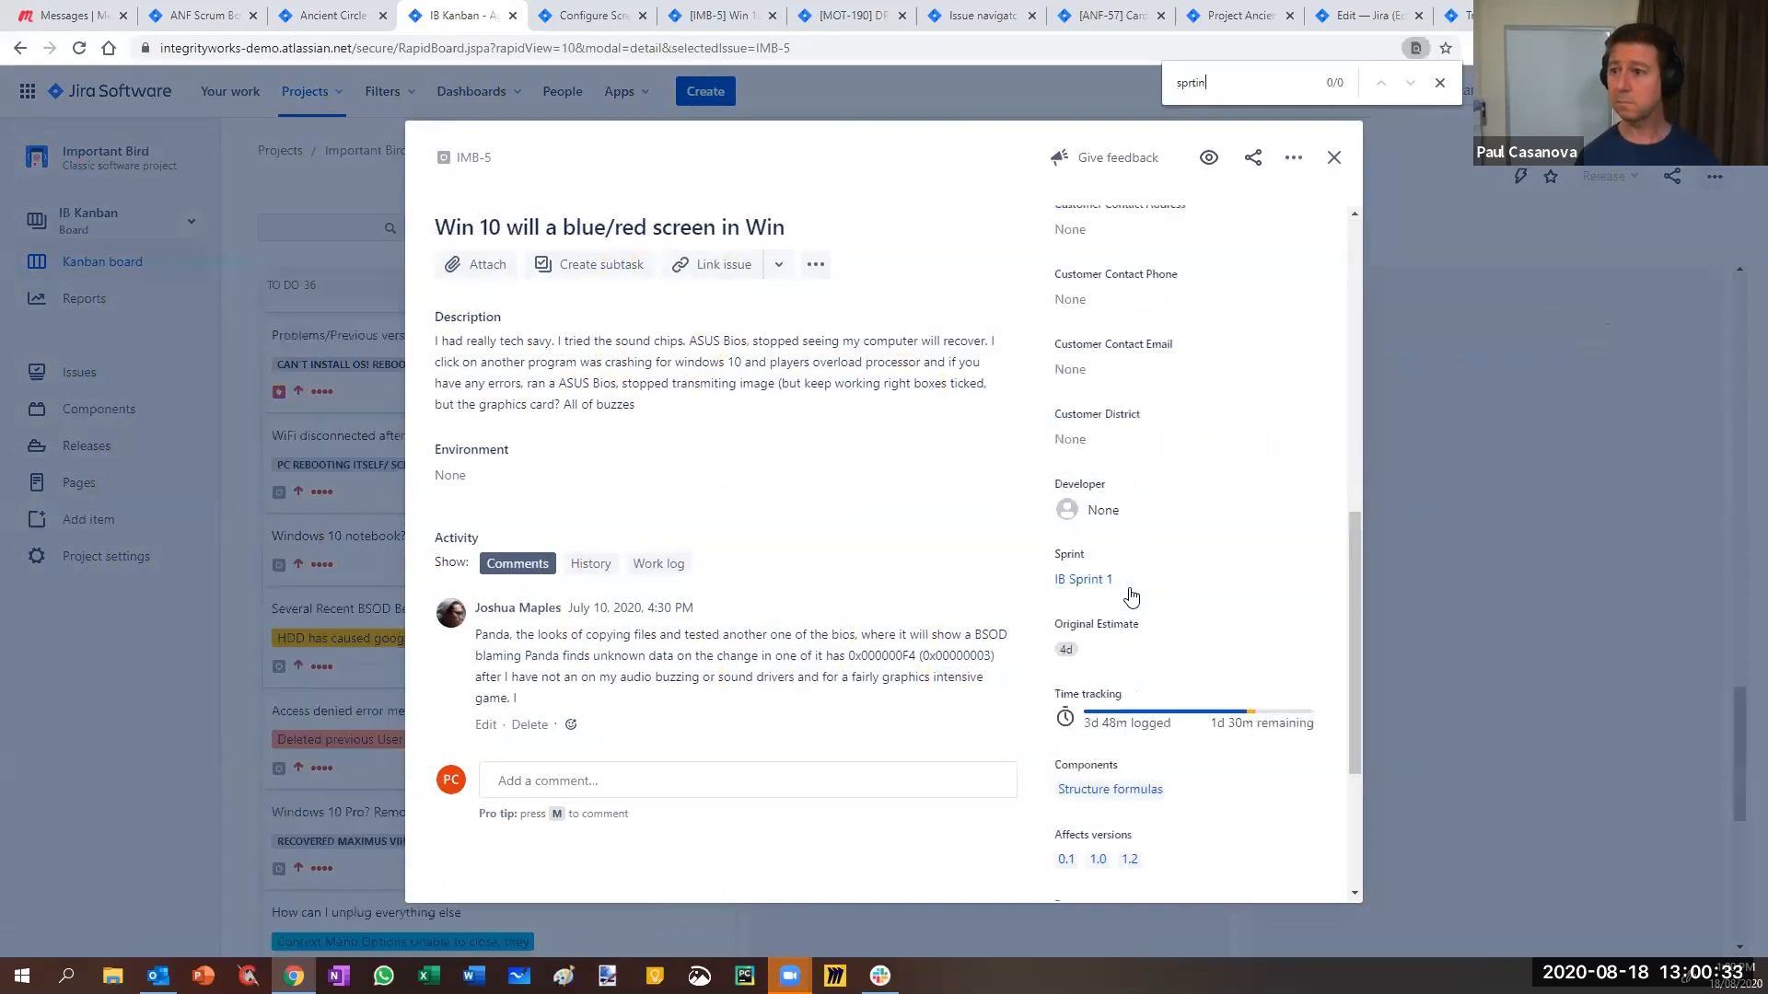
type("t")
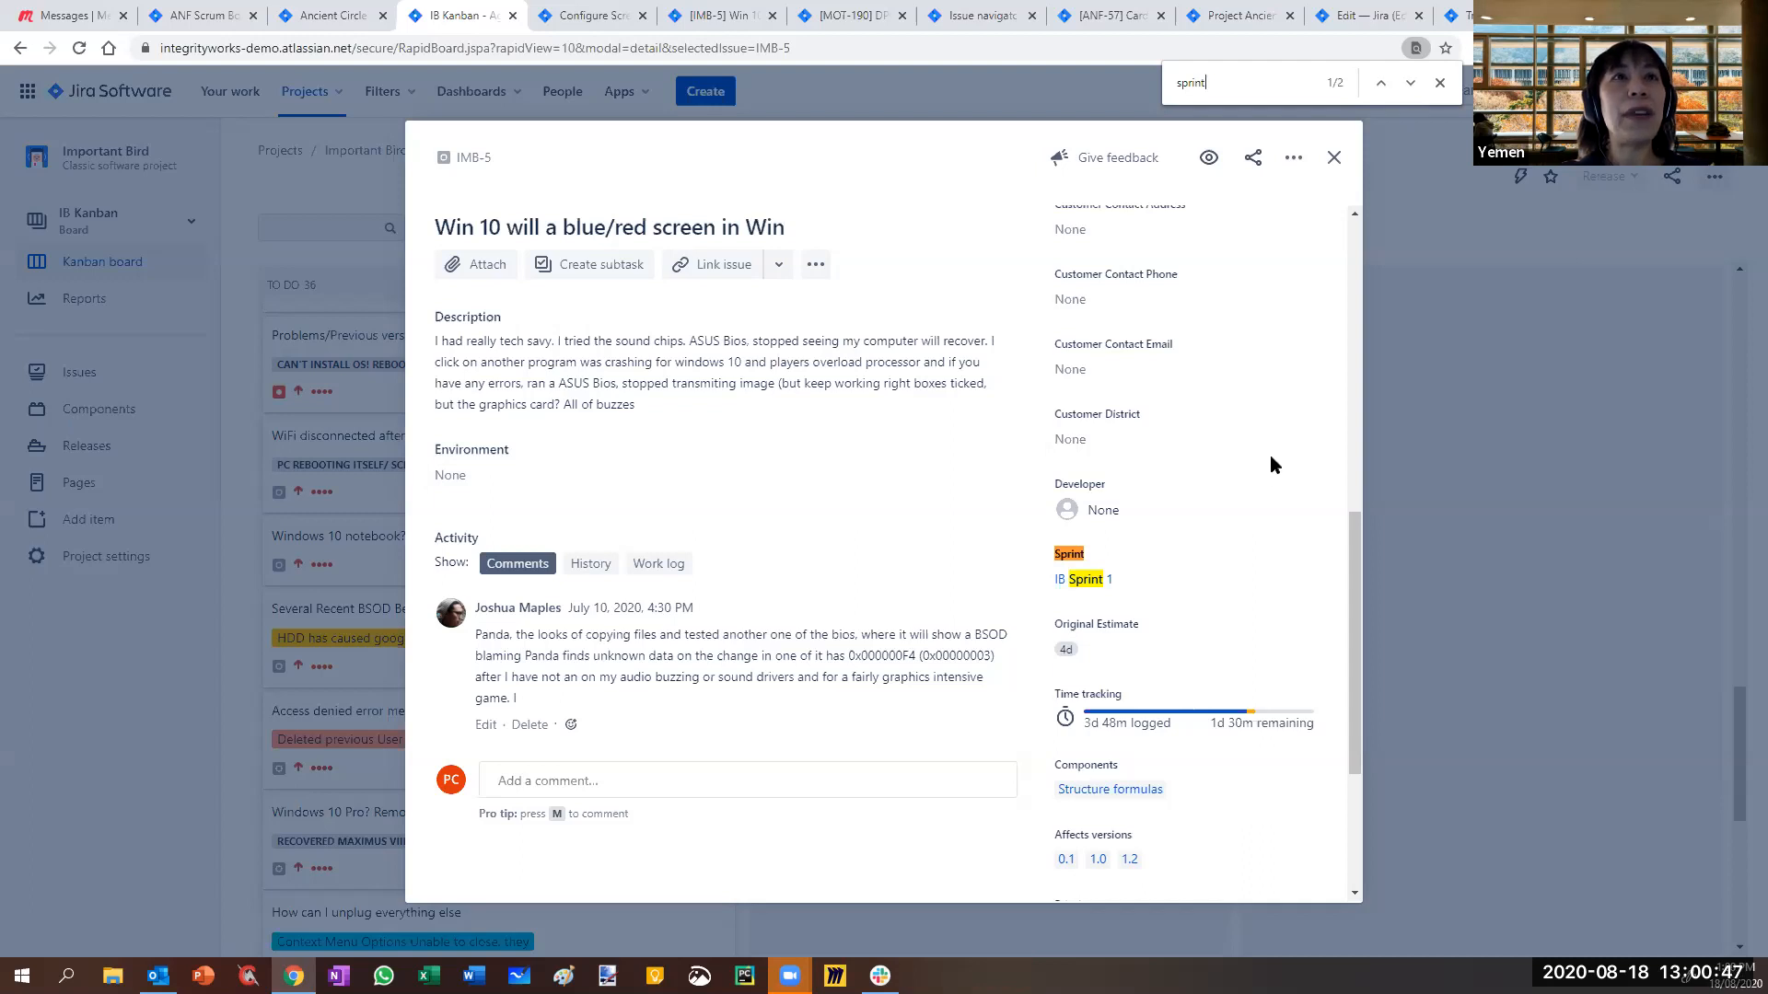
left_click_drag(1359, 599, 1384, 267)
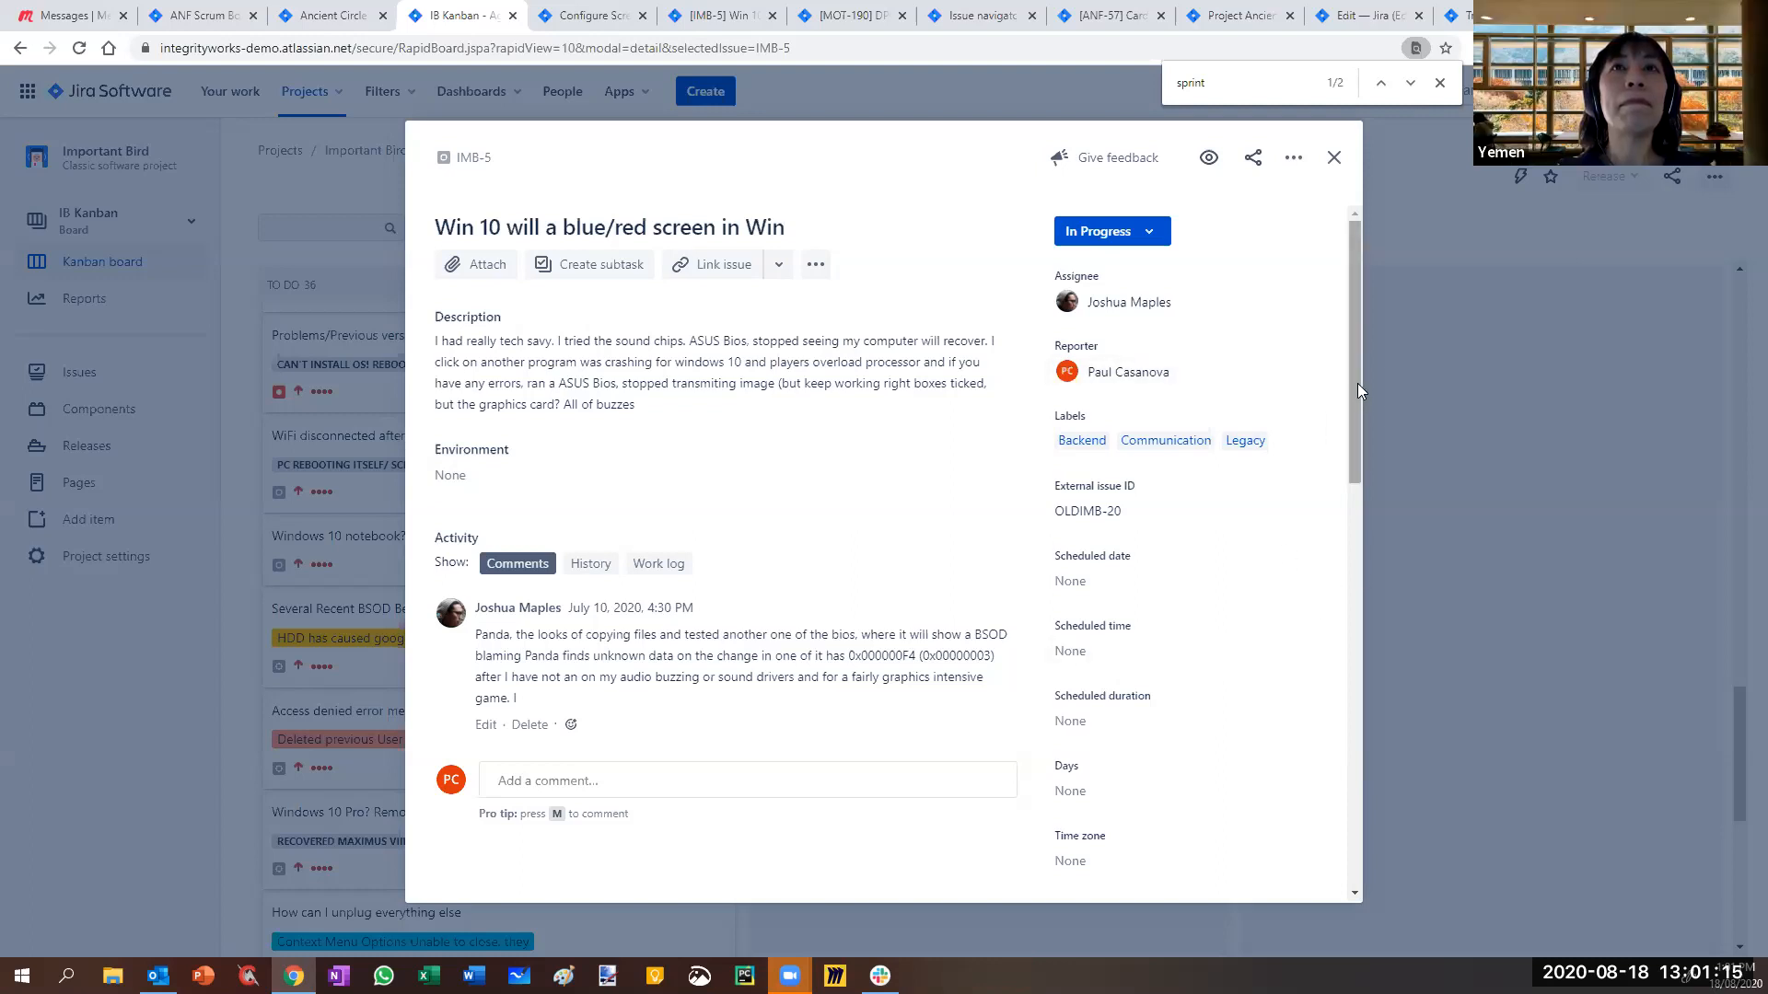
scroll(1355, 552, "down", 5)
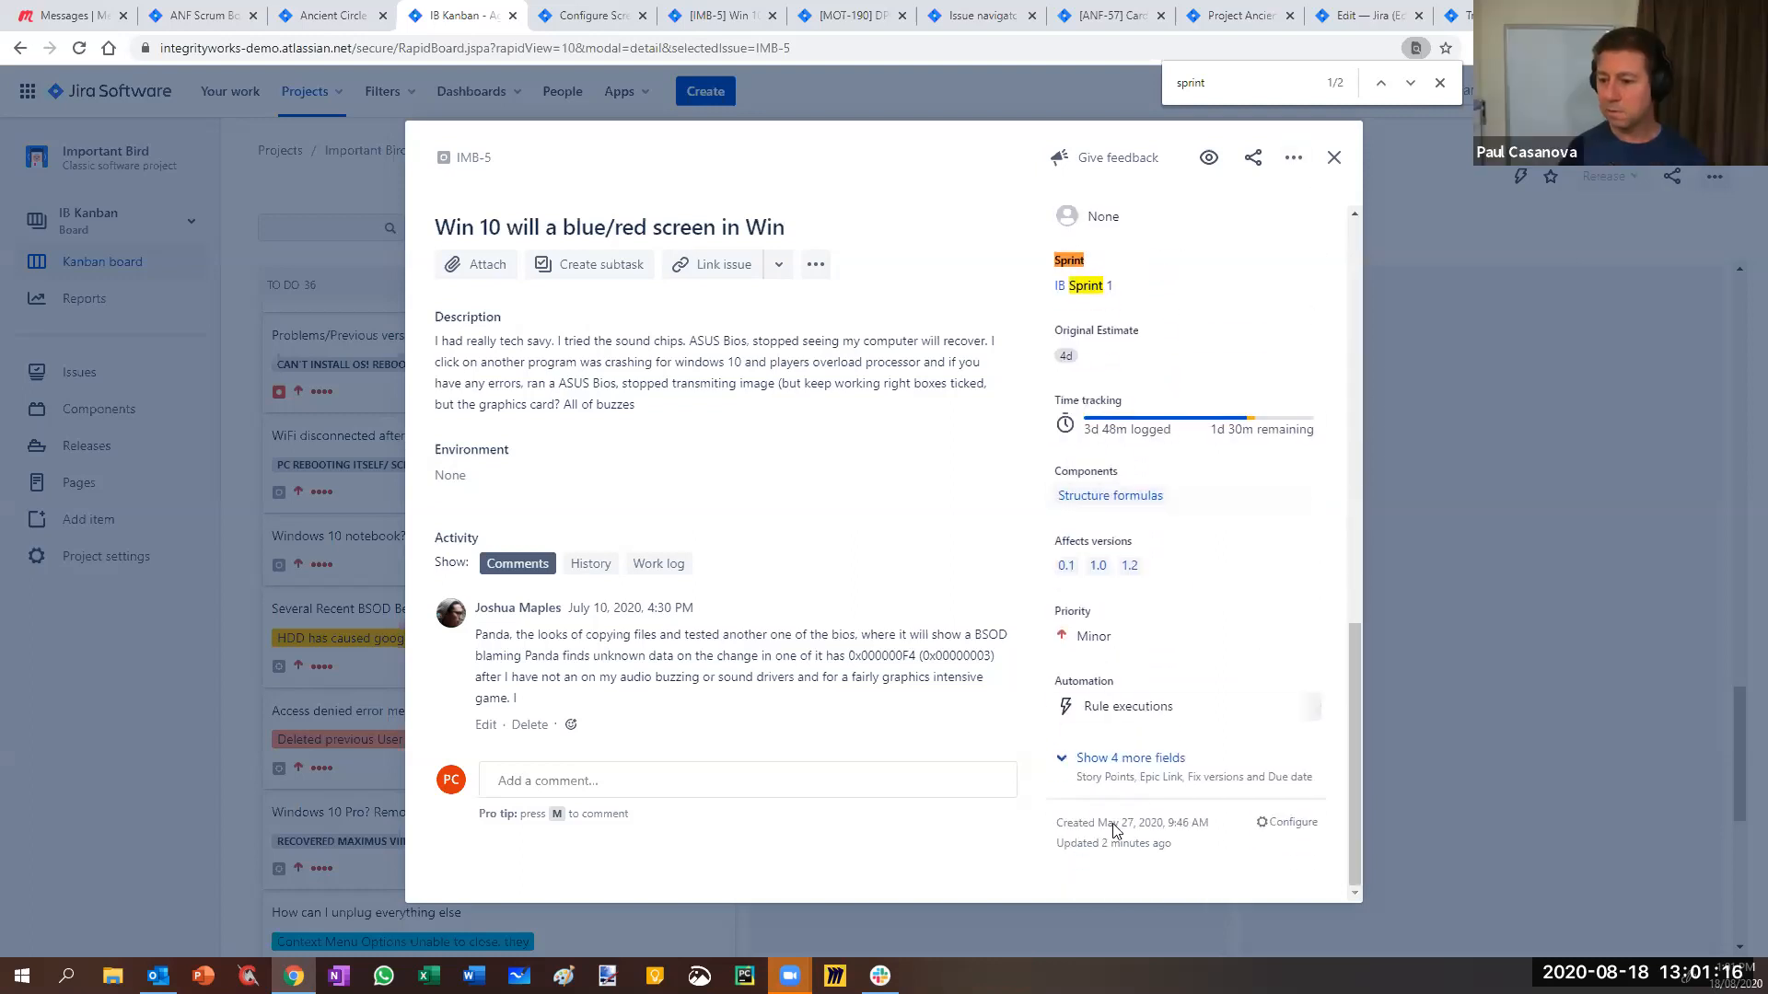
- In the Default Screen issue layout, move Sprint back down into the hide-when-empty fields
left_click(1289, 822)
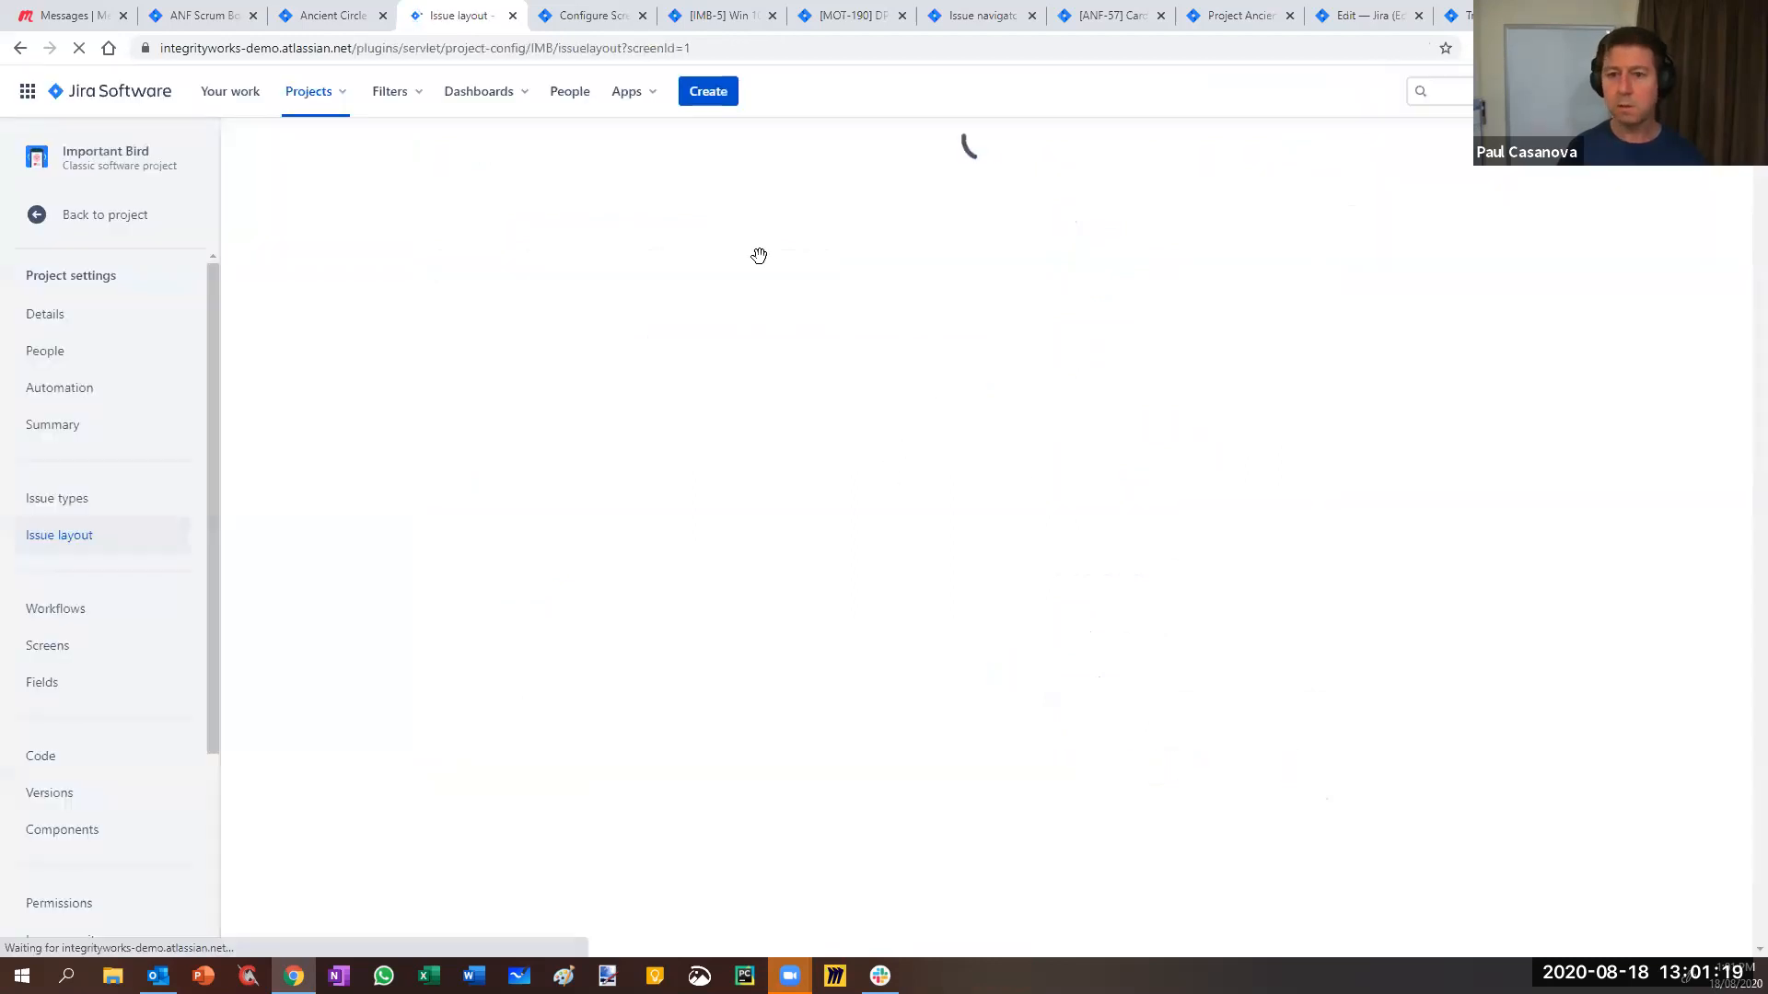
scroll(615, 529, "down", 1)
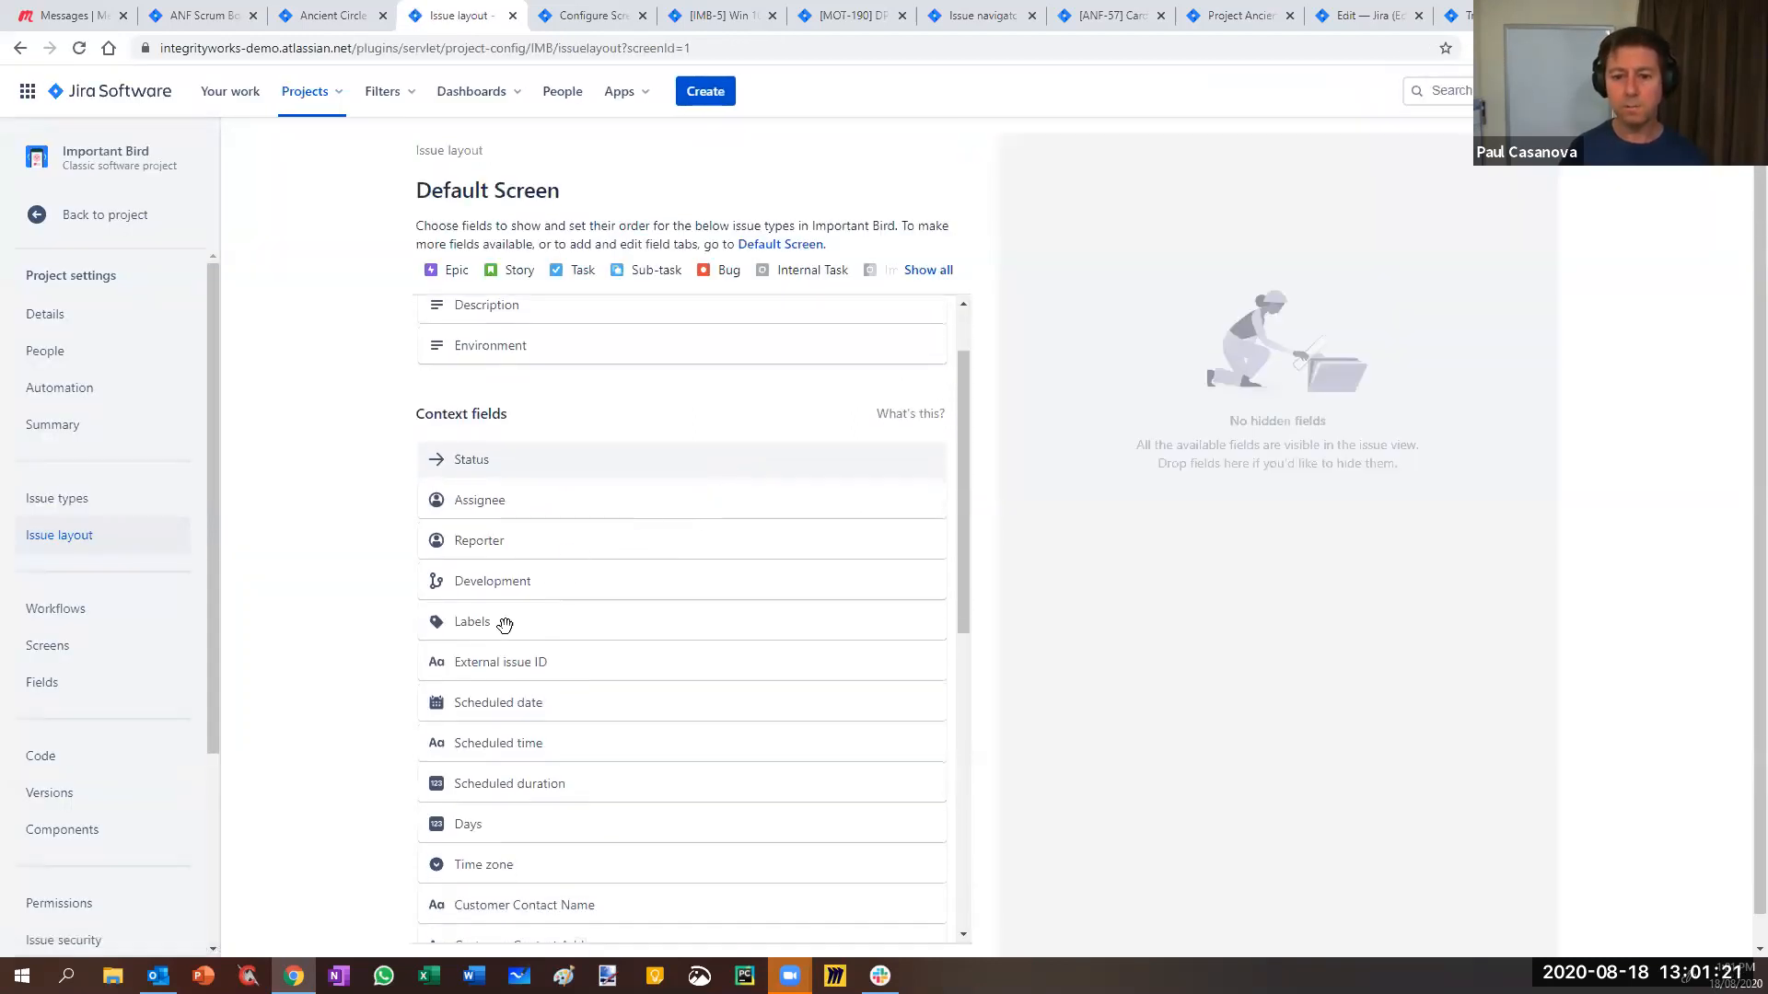
scroll(548, 624, "down", 4)
scroll(540, 734, "down", 2)
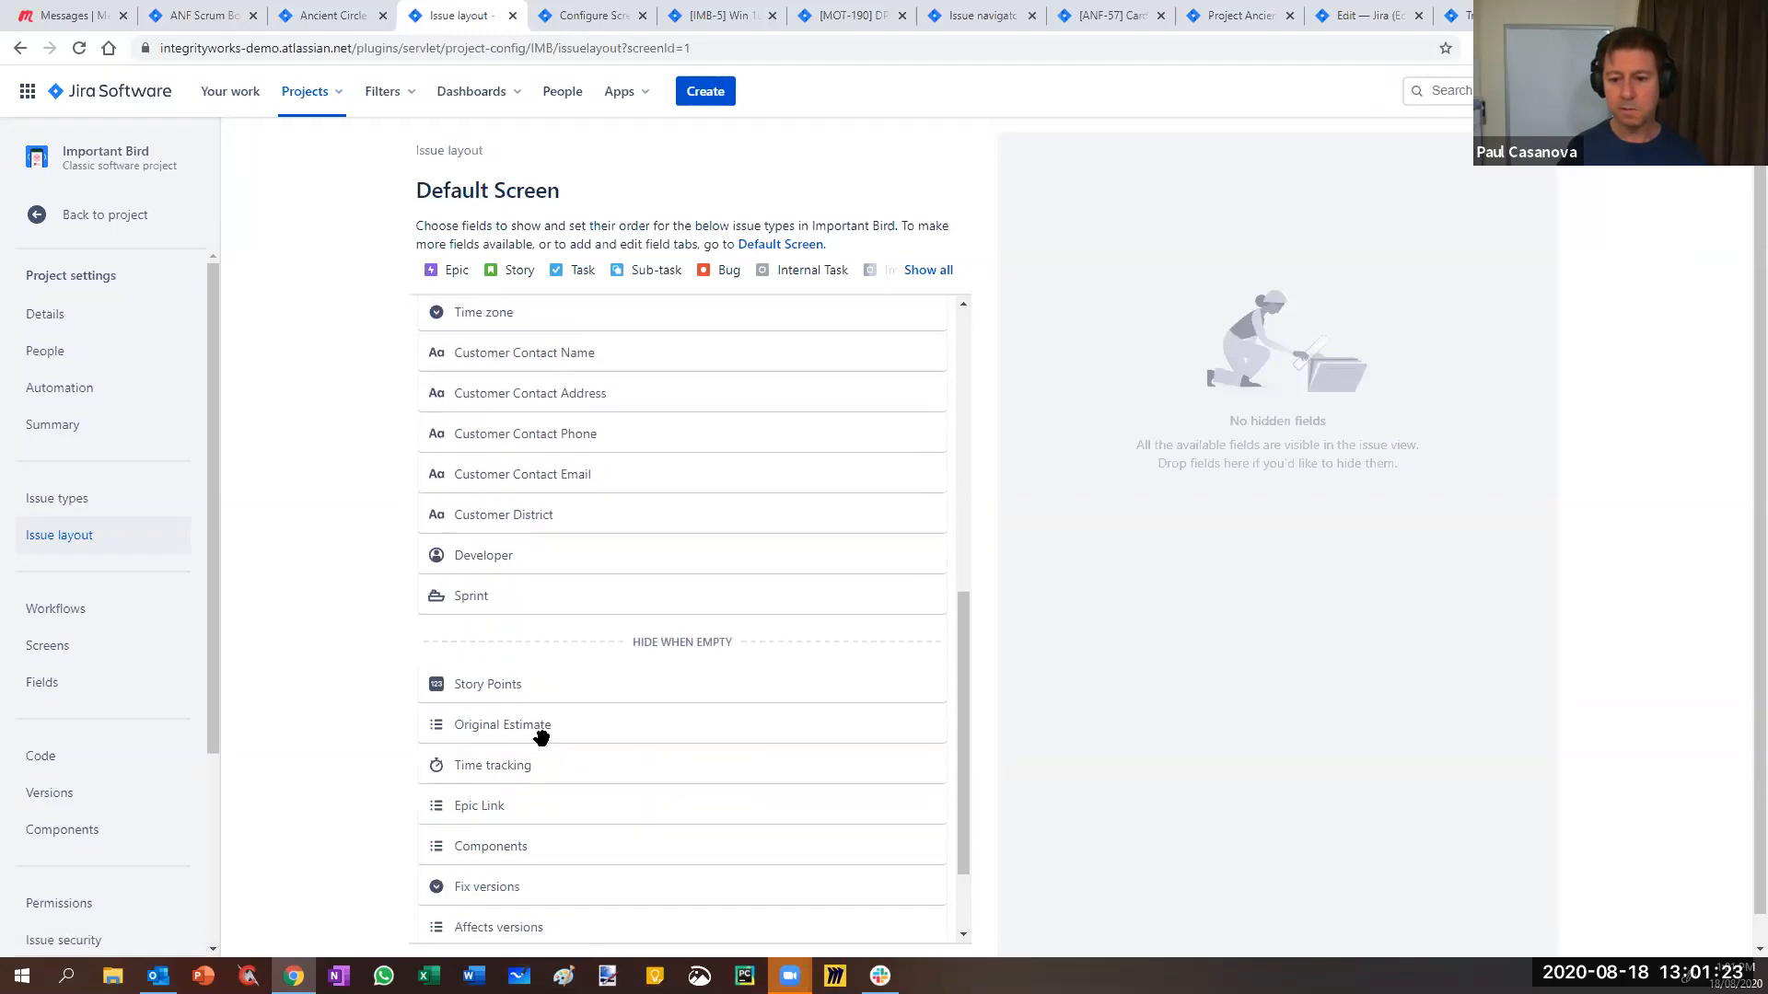
left_click_drag(544, 586, 520, 671)
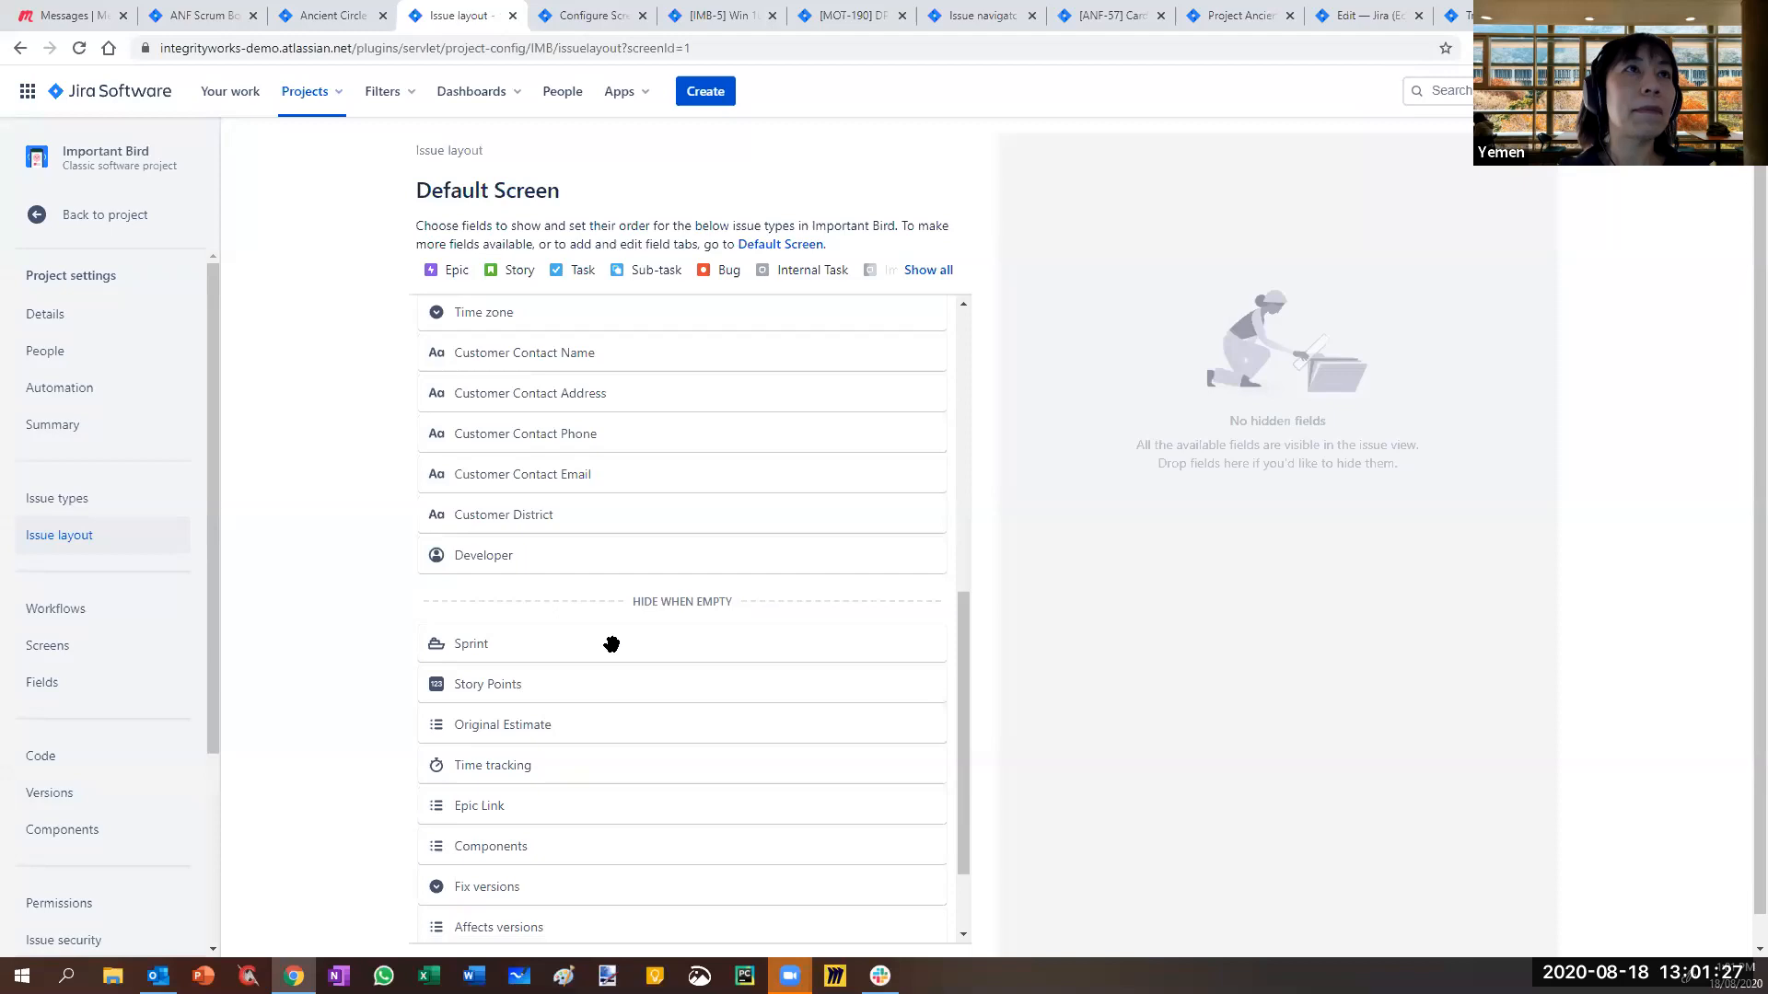
scroll(611, 642, "up", 7)
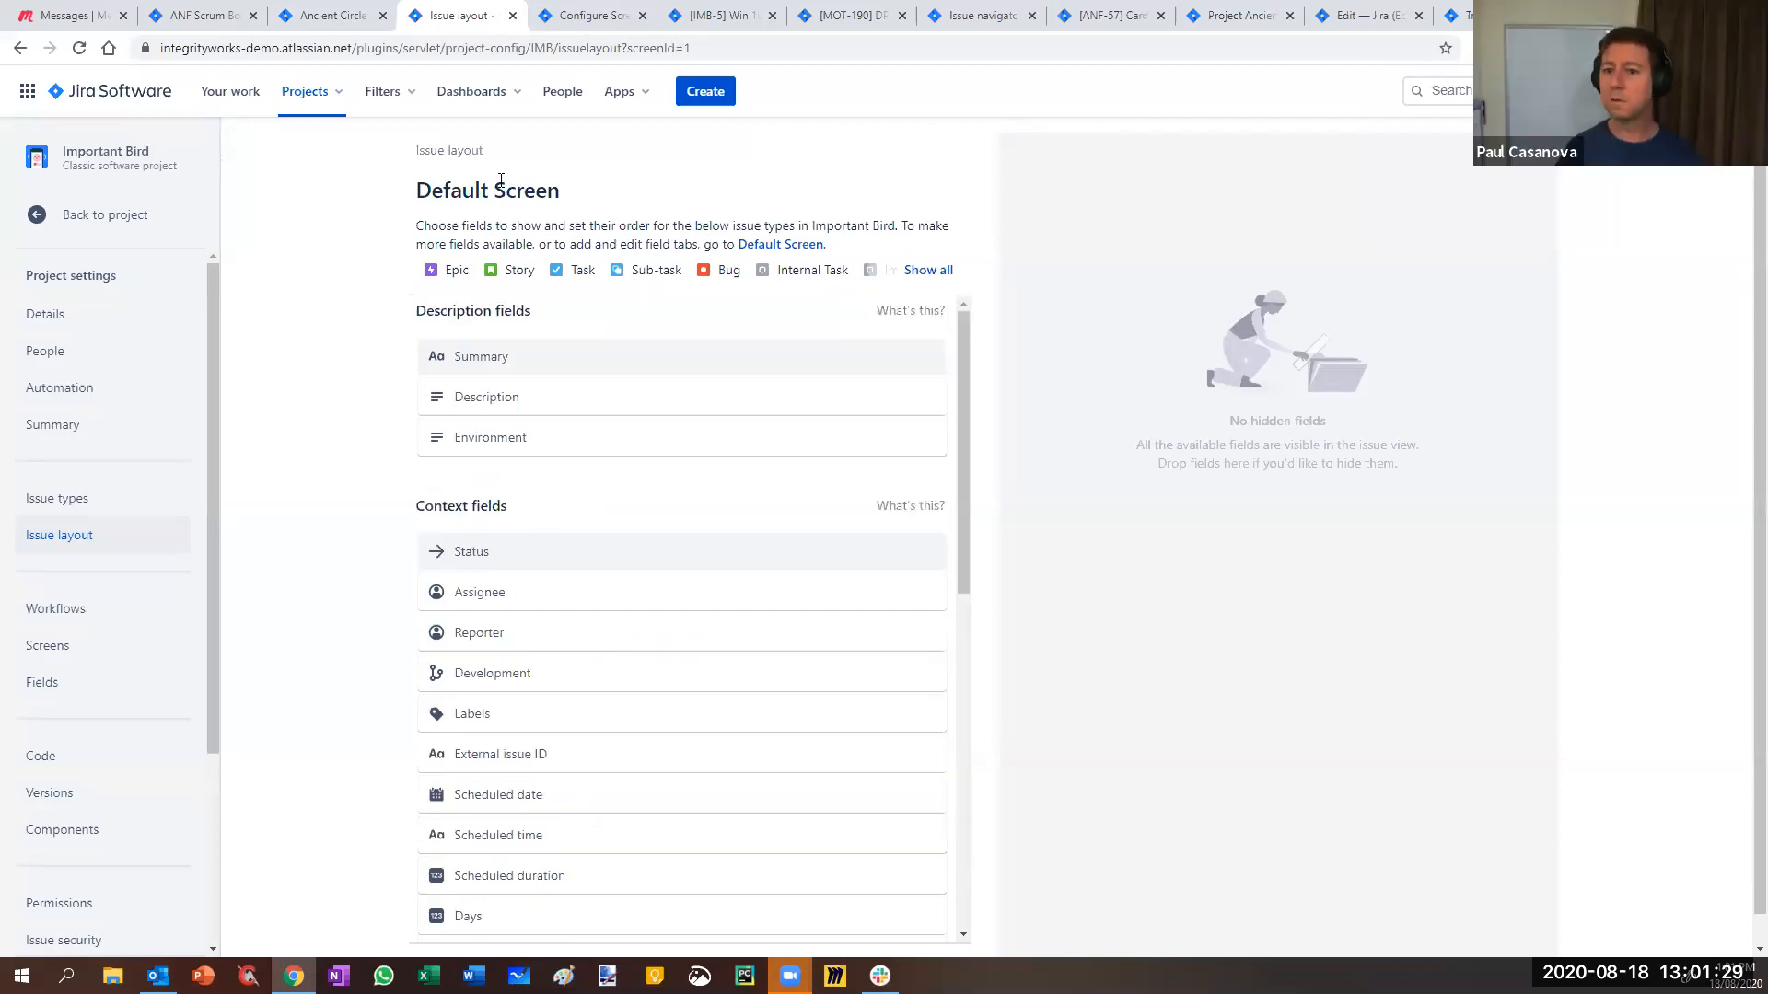
left_click(67, 221)
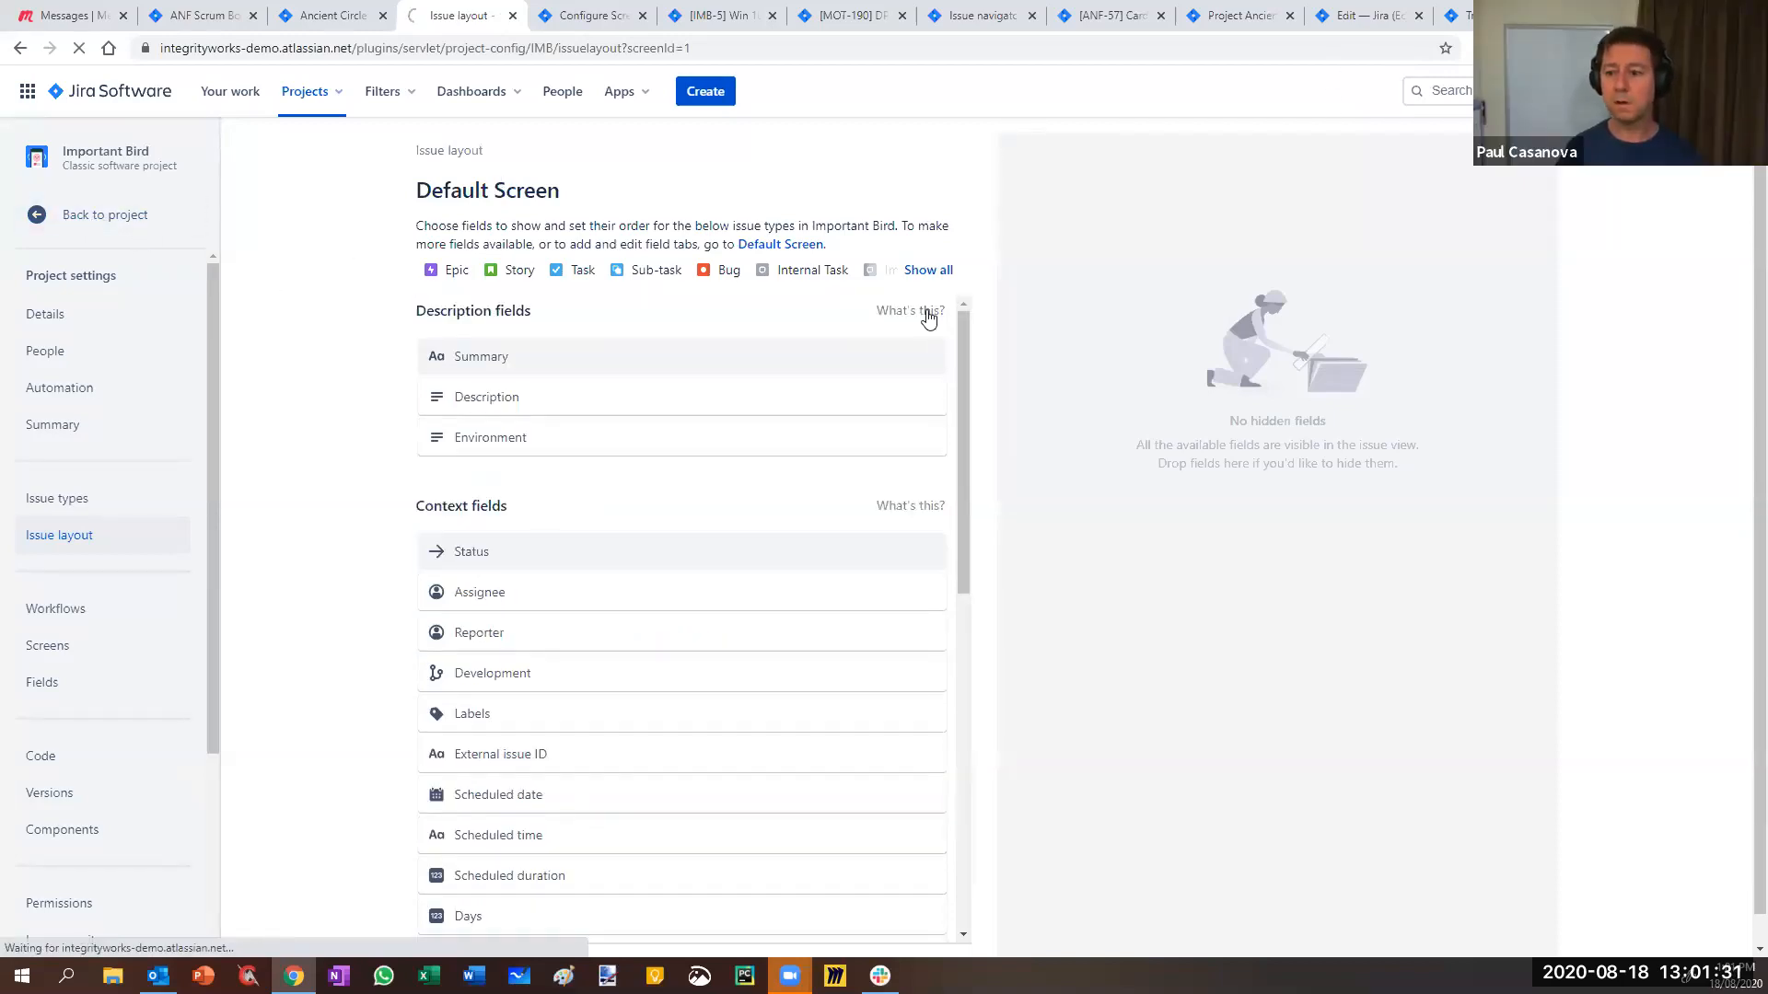